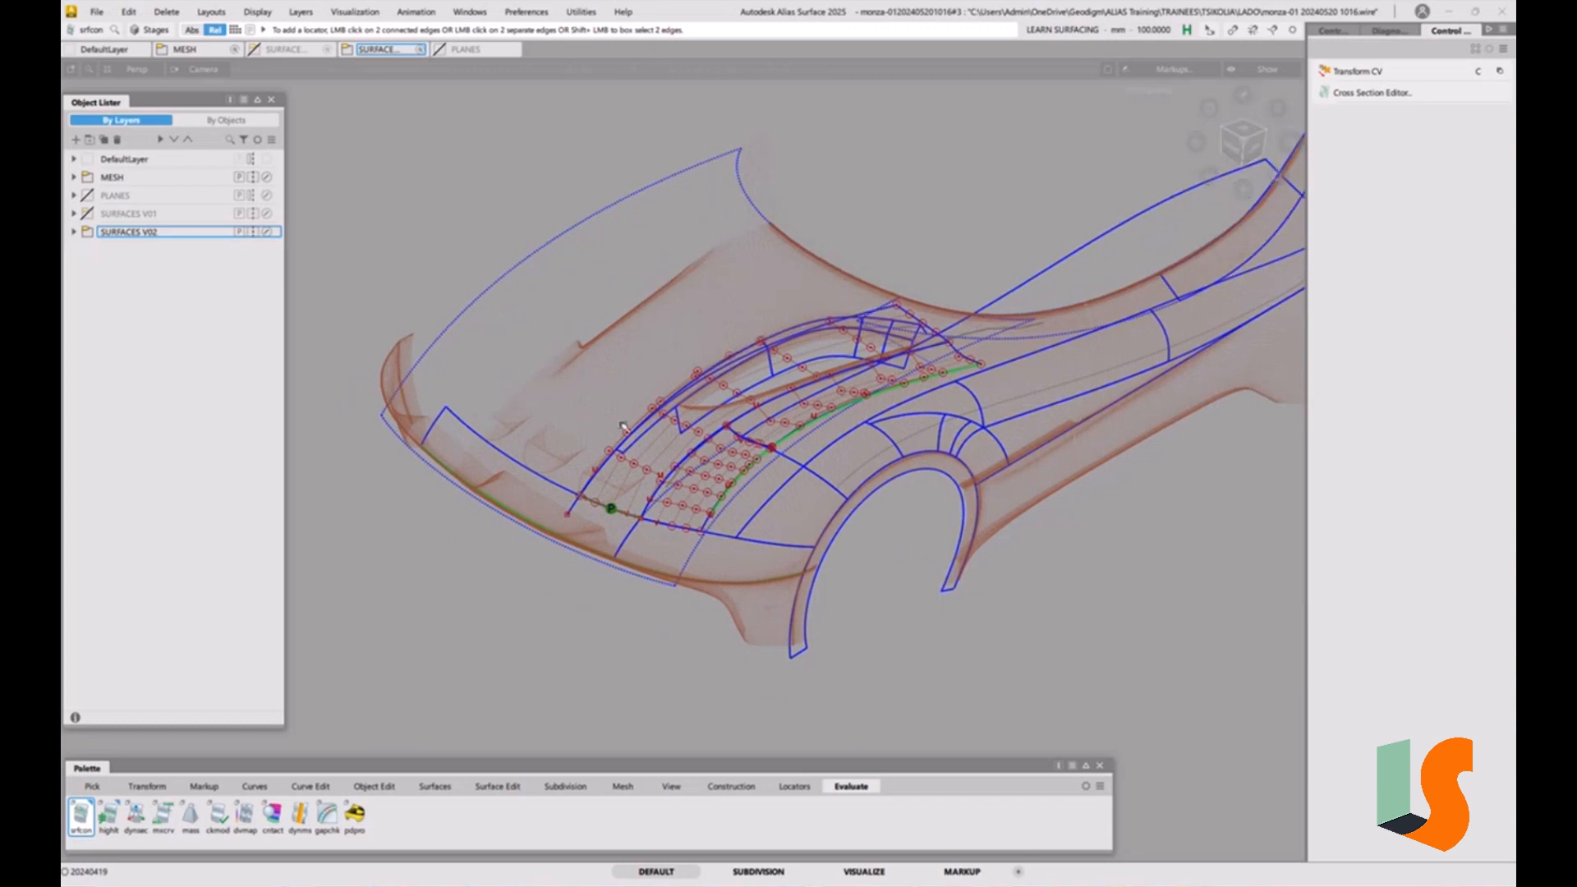
alt+shift+drag(626, 439, 643, 416)
alt+shift+right_drag(709, 367, 830, 365)
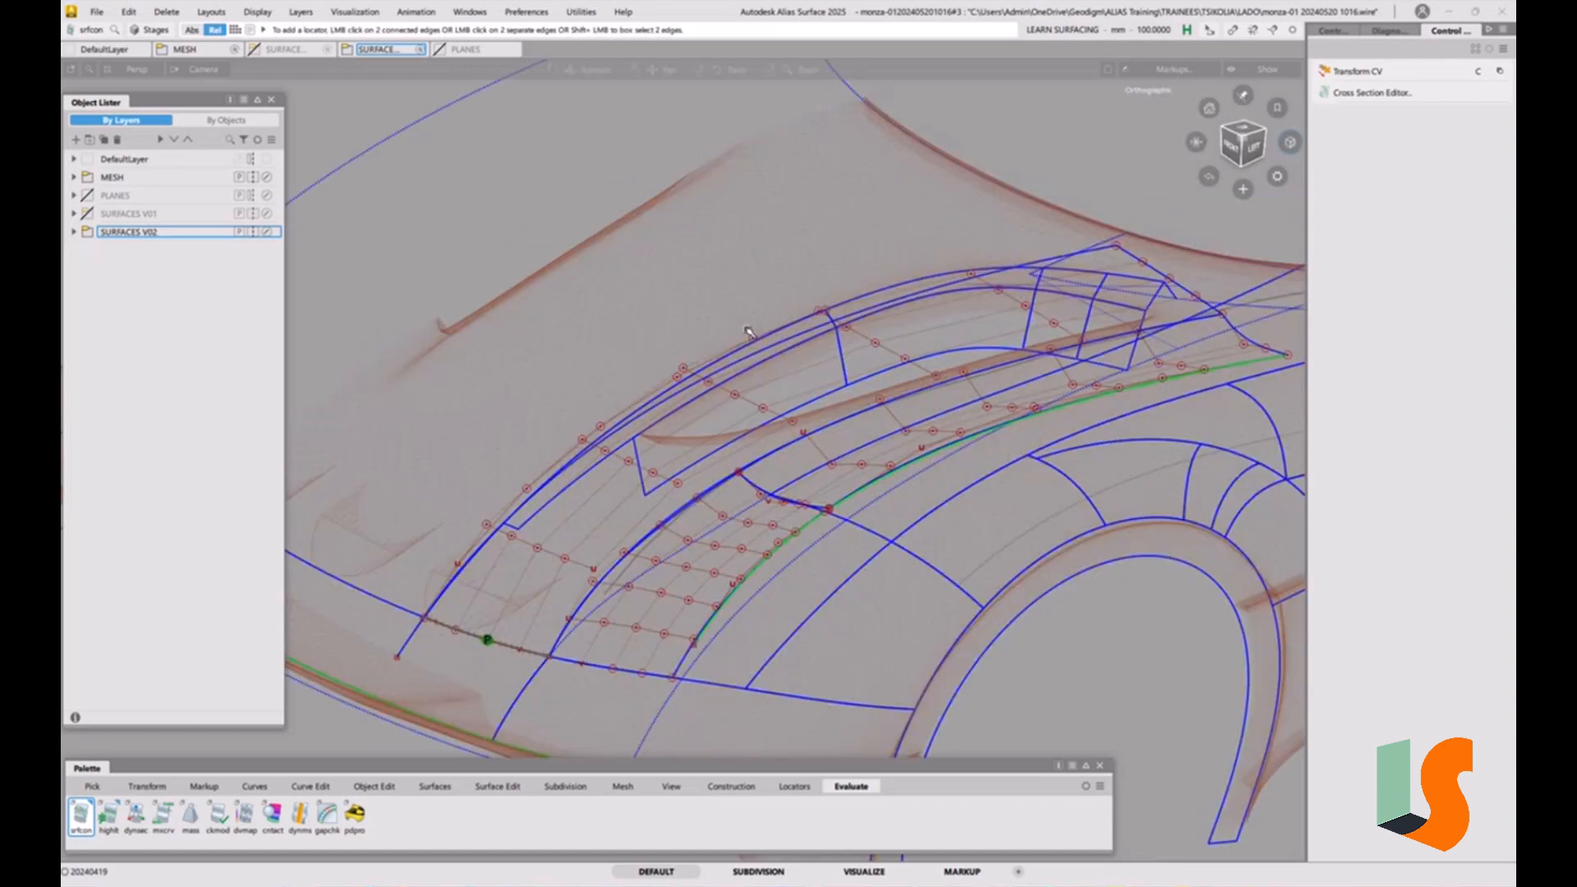
alt+shift+drag(829, 366, 891, 363)
alt+shift+right_drag(891, 363, 712, 384)
alt+shift+middle_drag(713, 383, 720, 397)
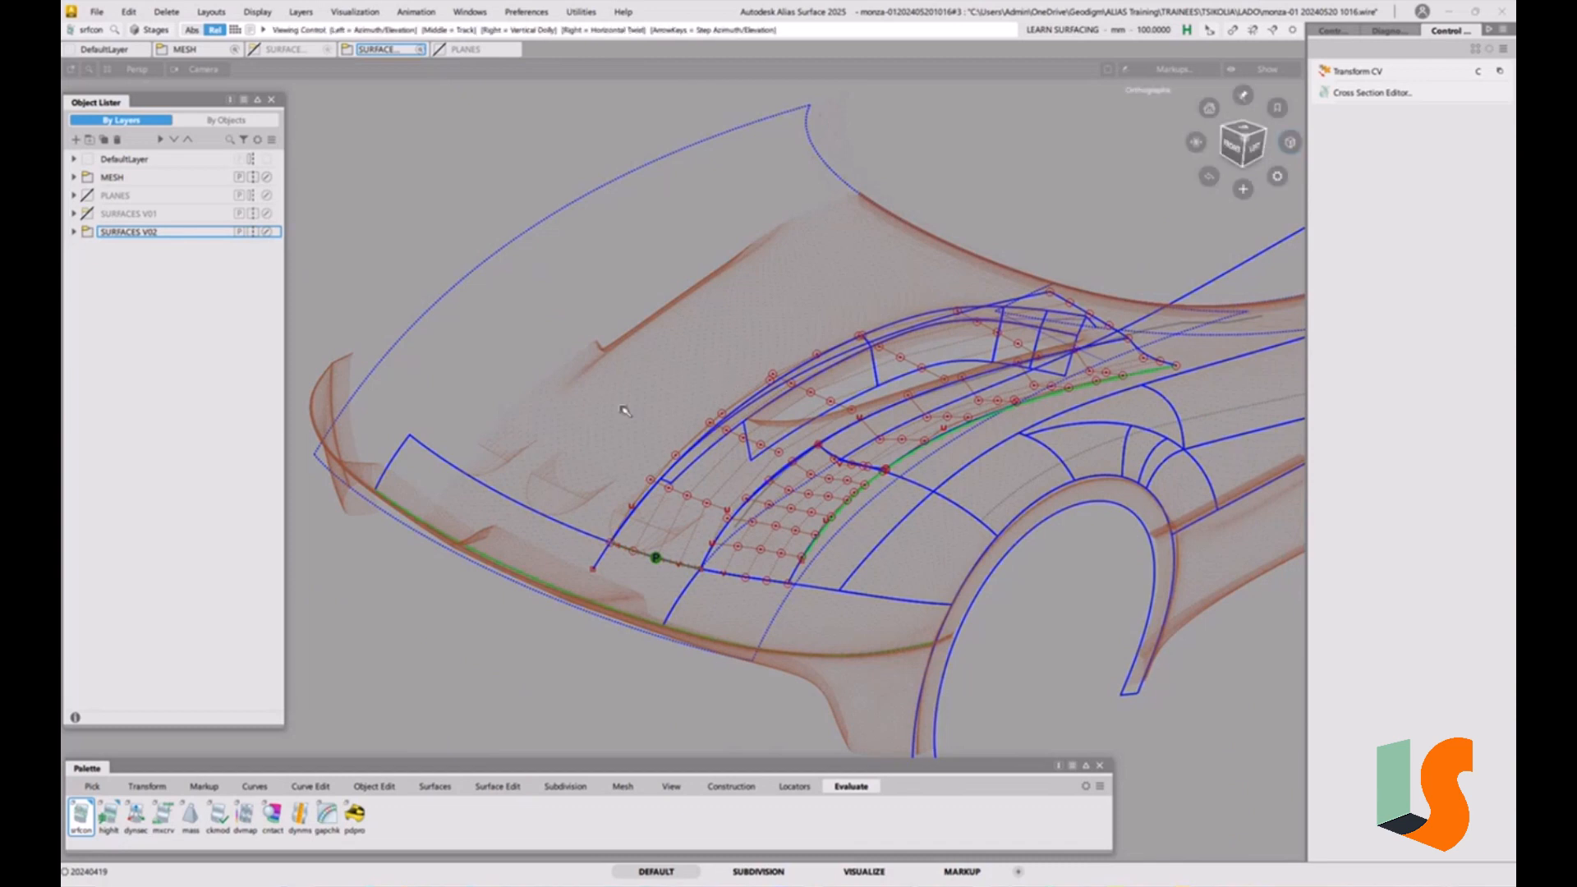
alt+shift+drag(627, 405, 657, 396)
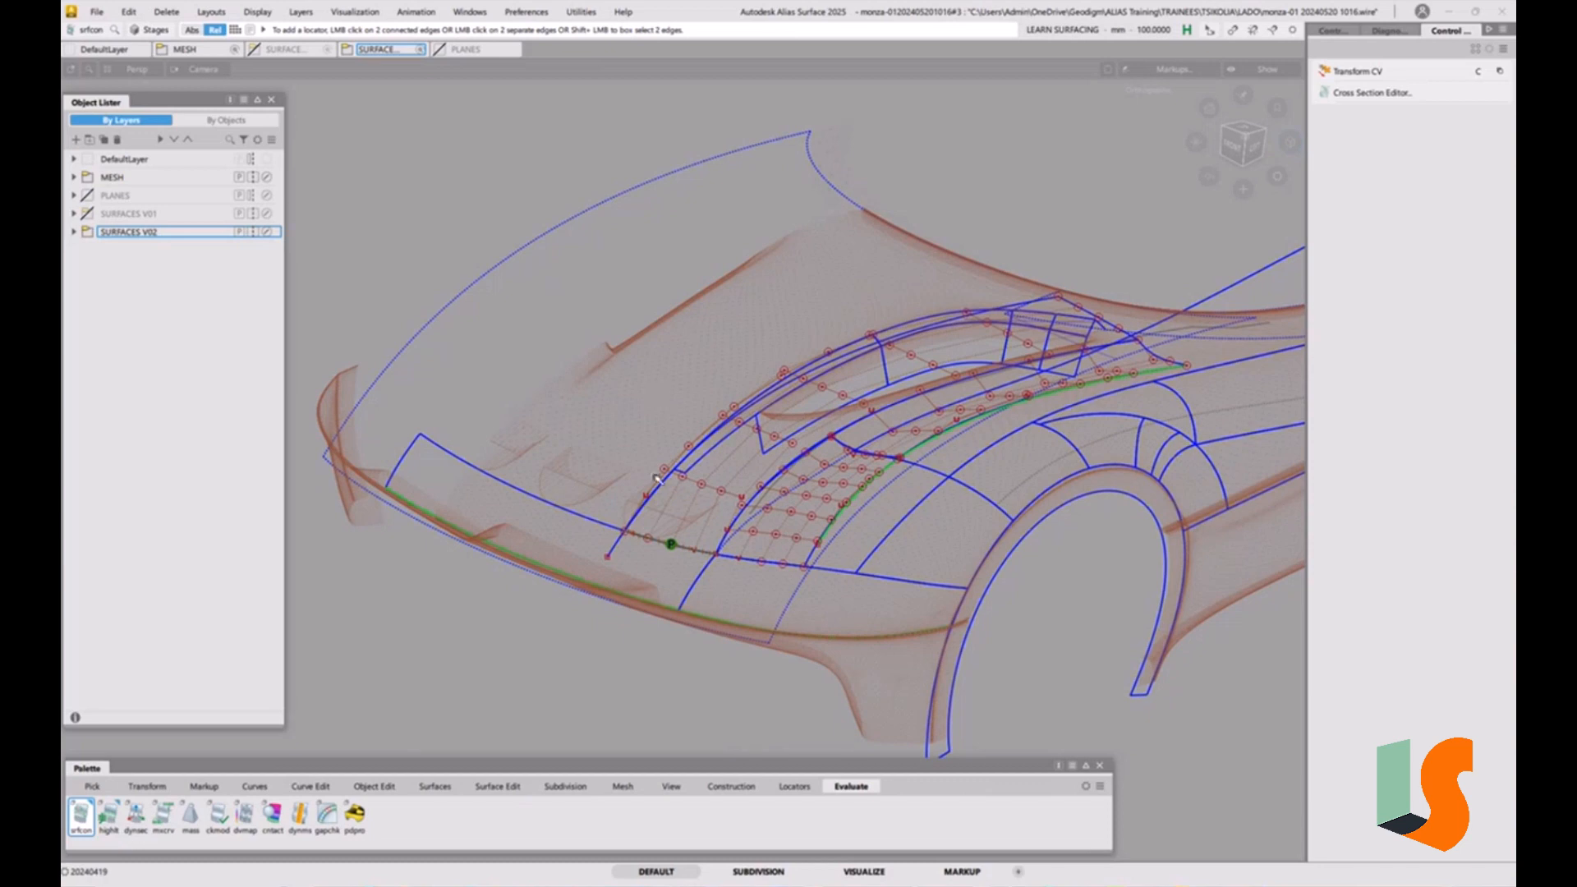
alt+shift+drag(657, 485, 666, 584)
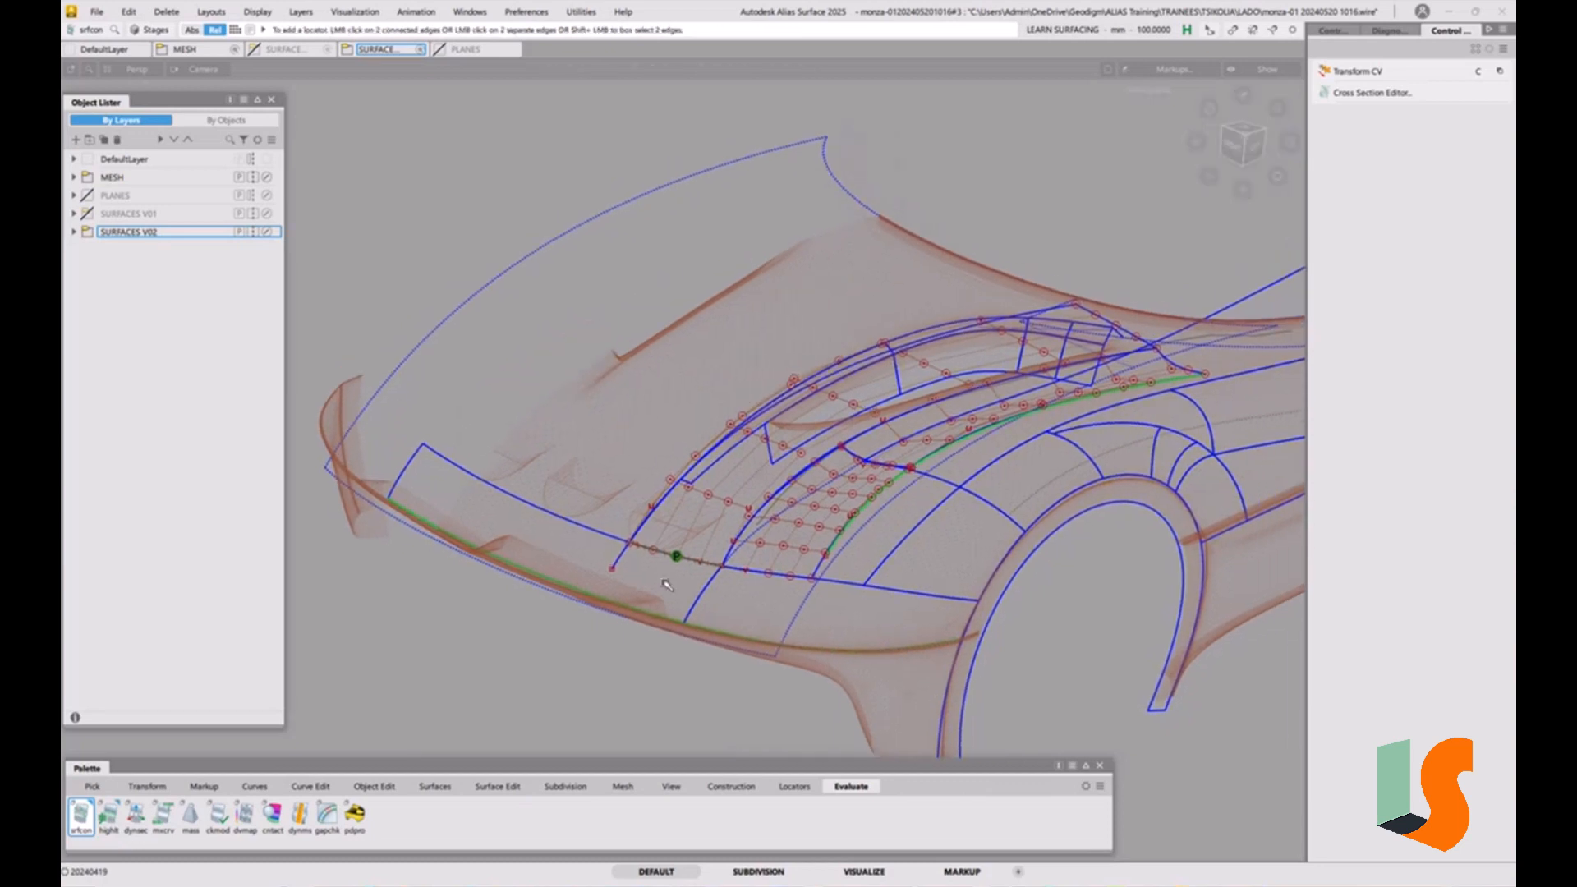
Pick the large hood surface, display its CVs and hulls, then clear the selection
ctrl+shift+drag(520, 467, 485, 496)
click(456, 310)
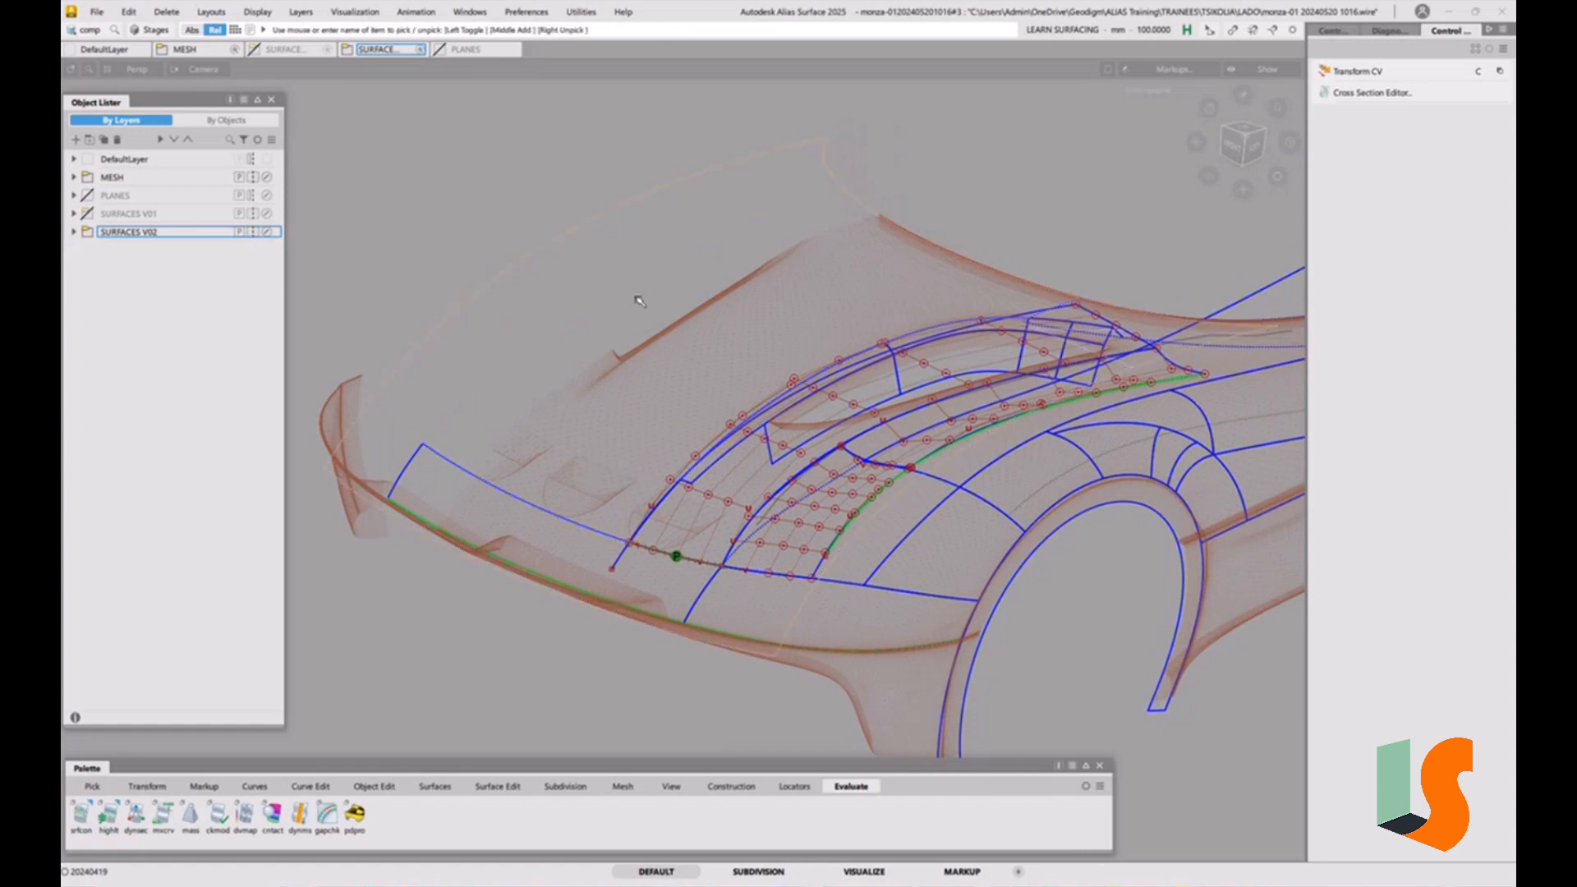
click(1332, 30)
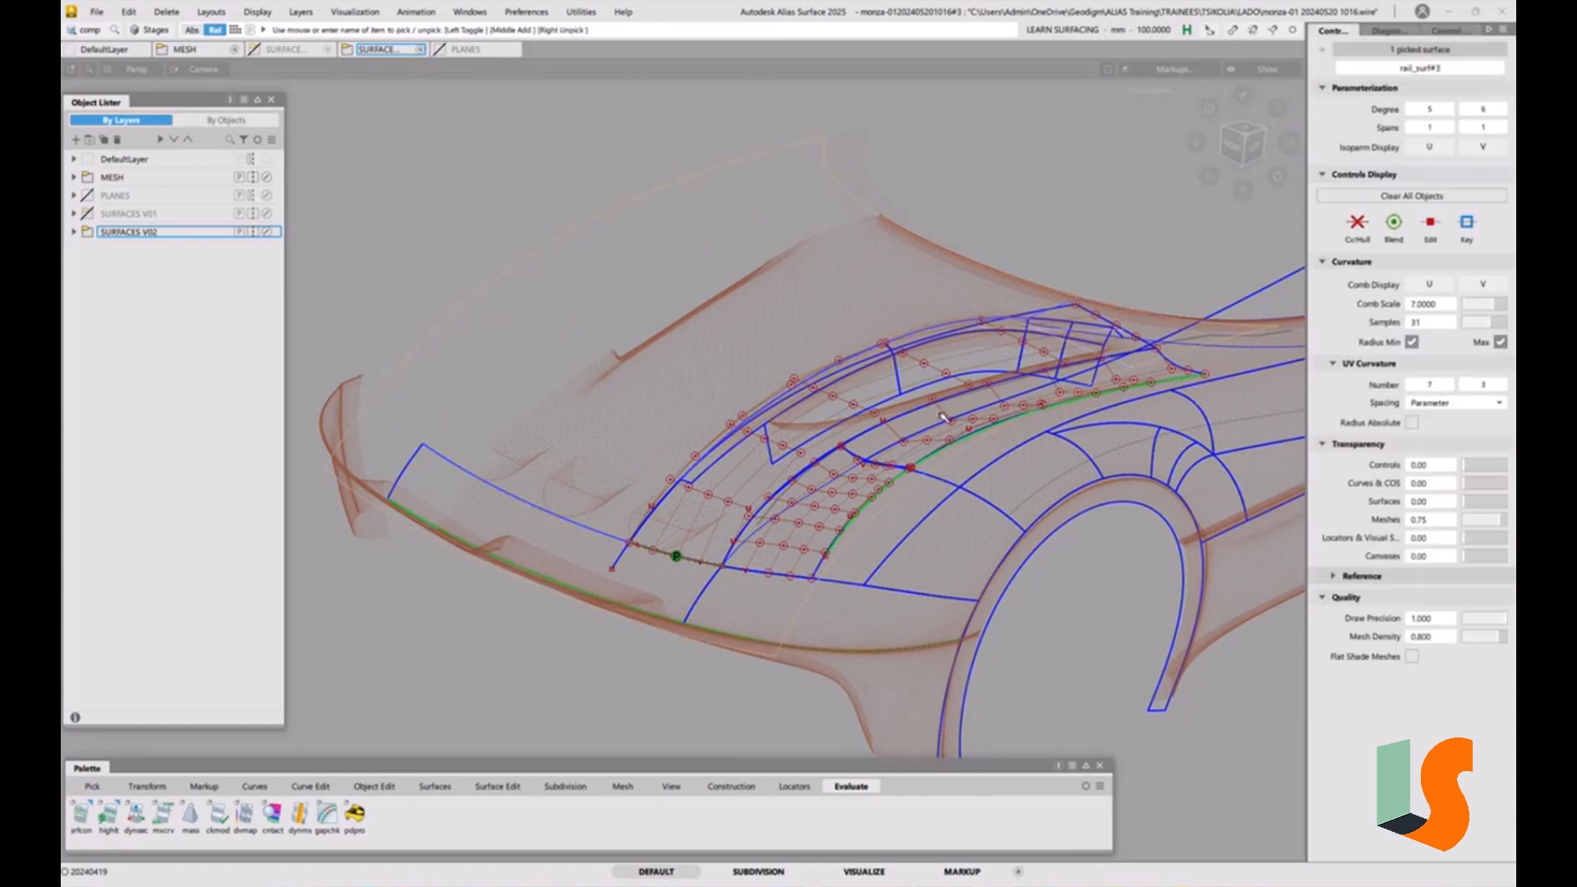
alt+shift+right_drag(868, 546, 920, 489)
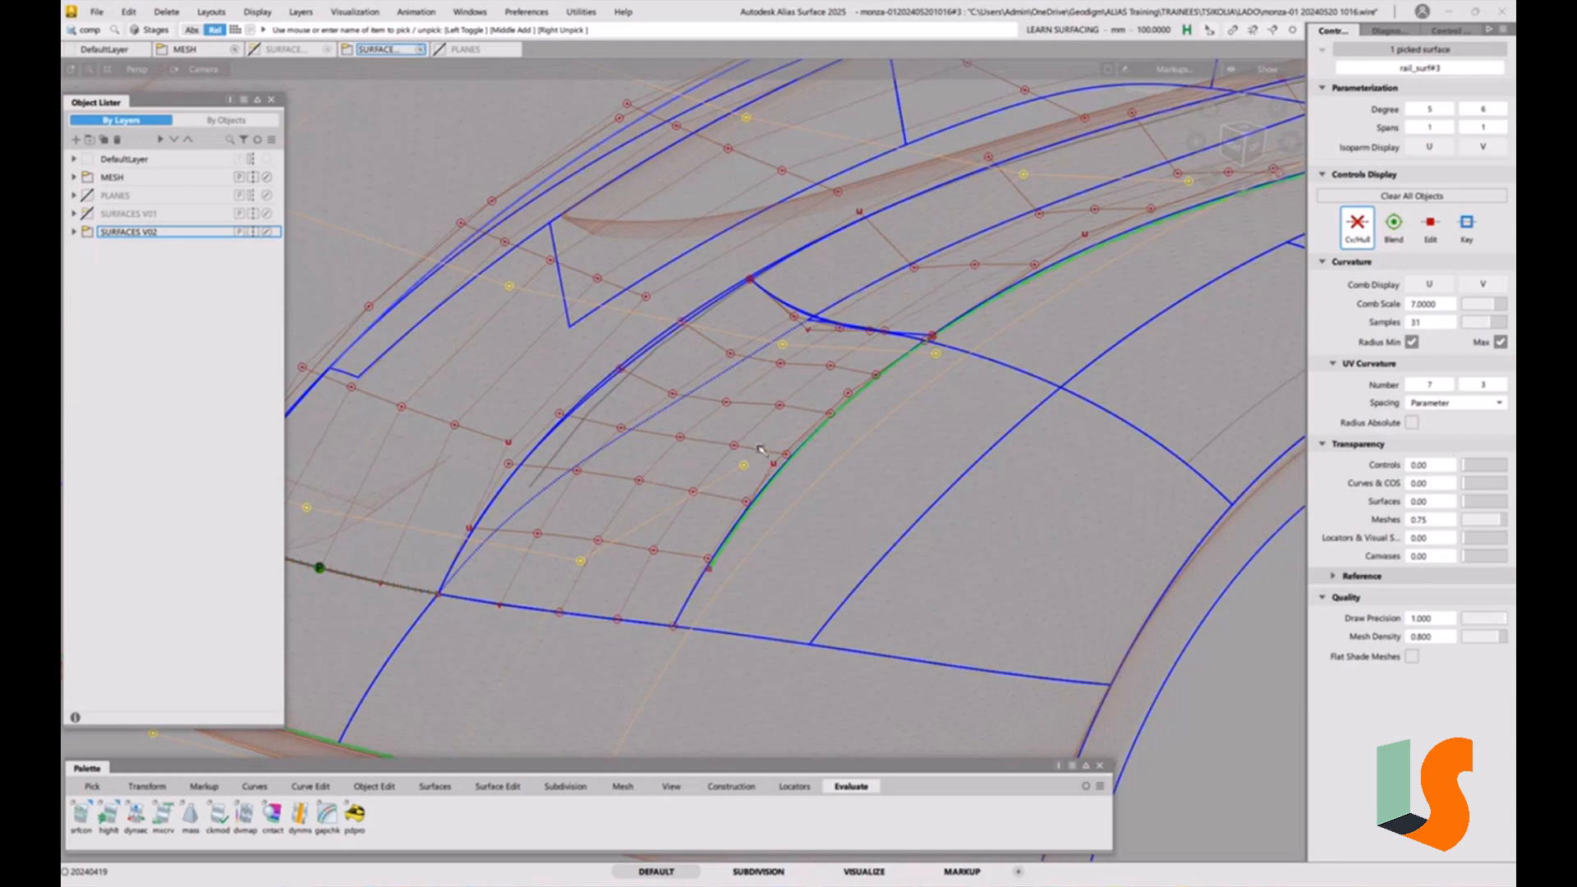
alt+shift+right_drag(784, 215, 786, 484)
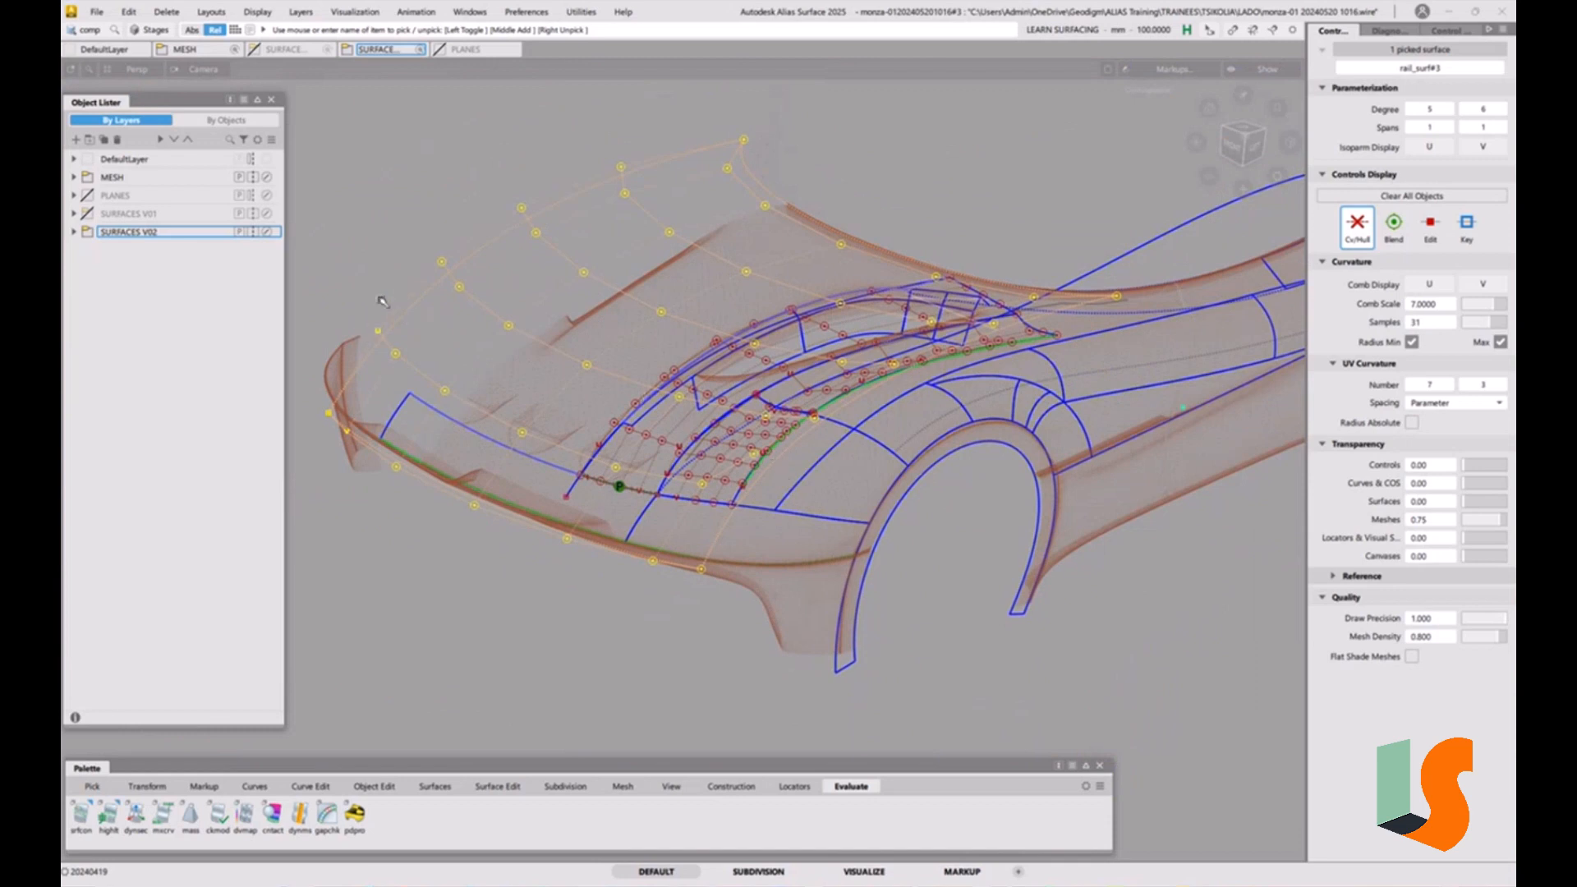
alt+shift+drag(730, 457, 633, 520)
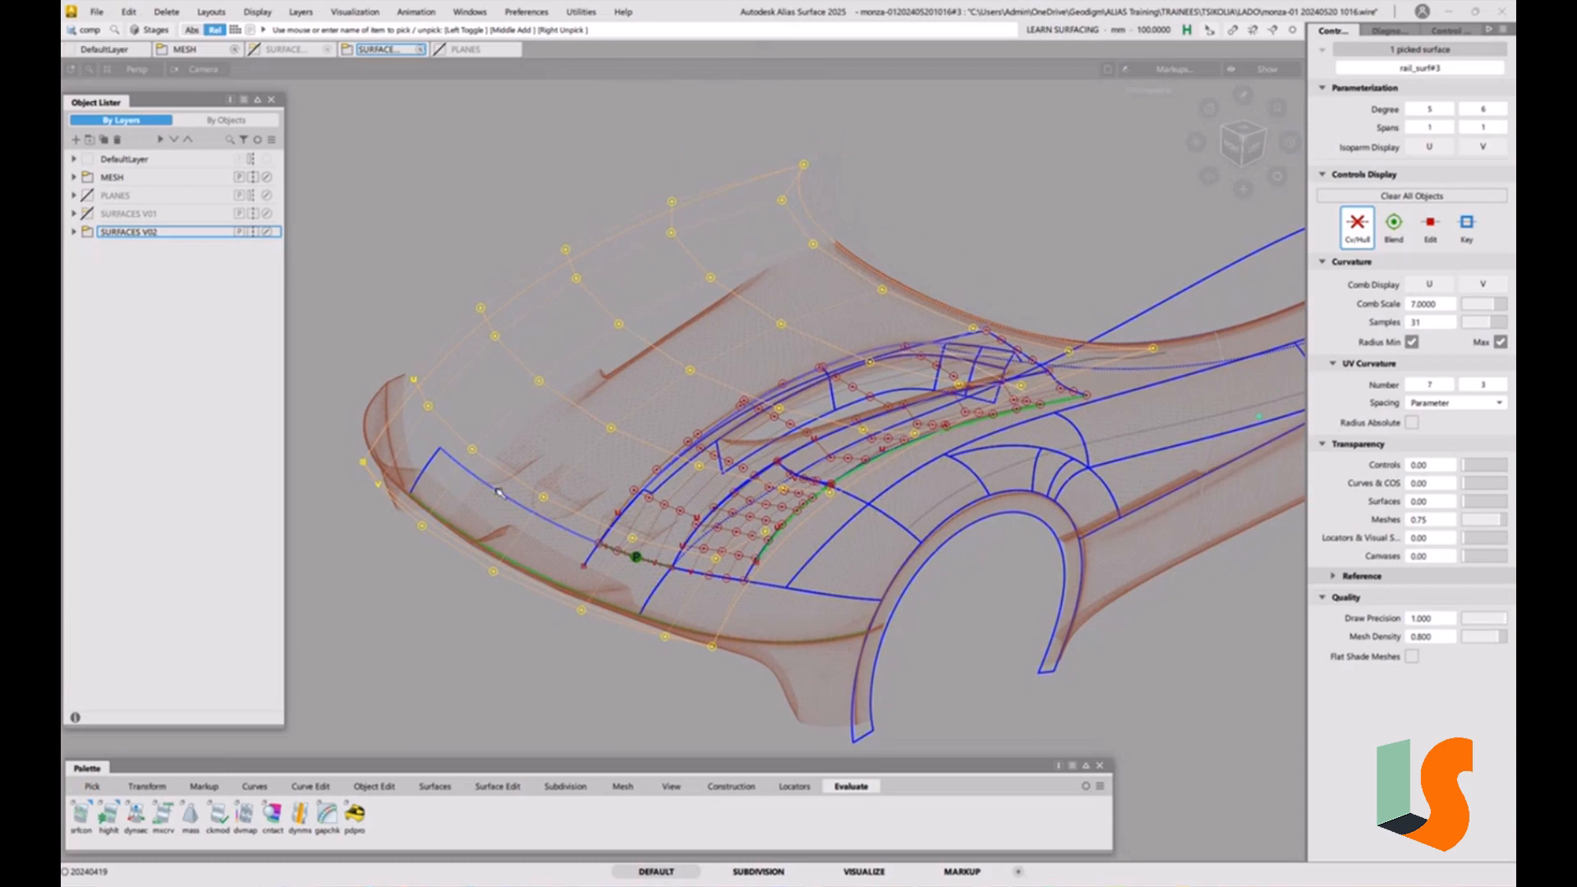
alt+shift+drag(616, 525, 648, 527)
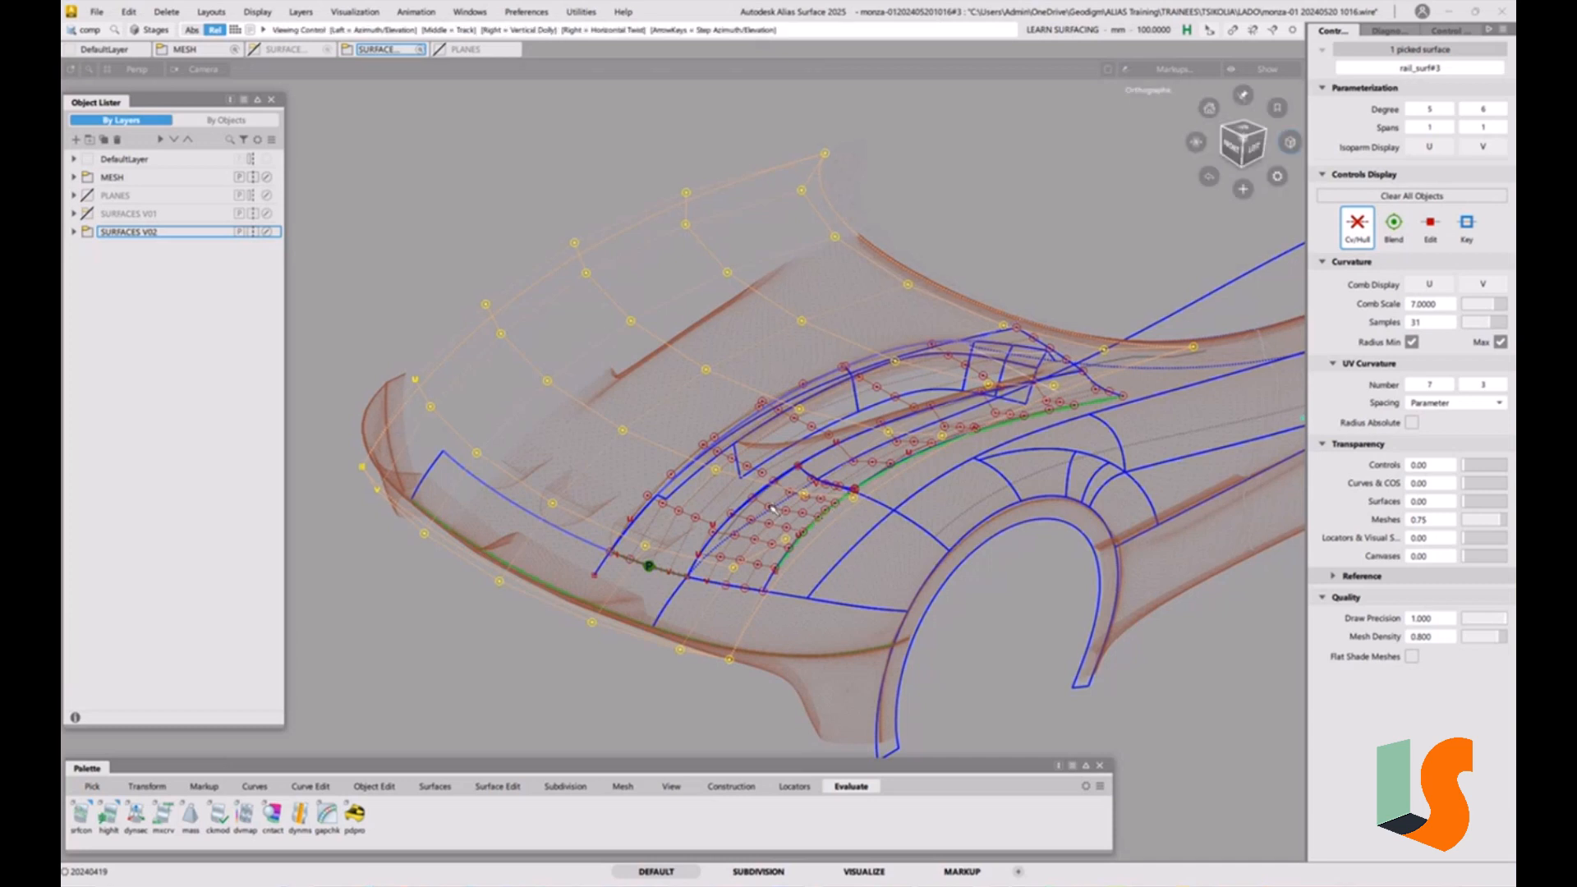
alt+shift+middle_drag(840, 511, 877, 534)
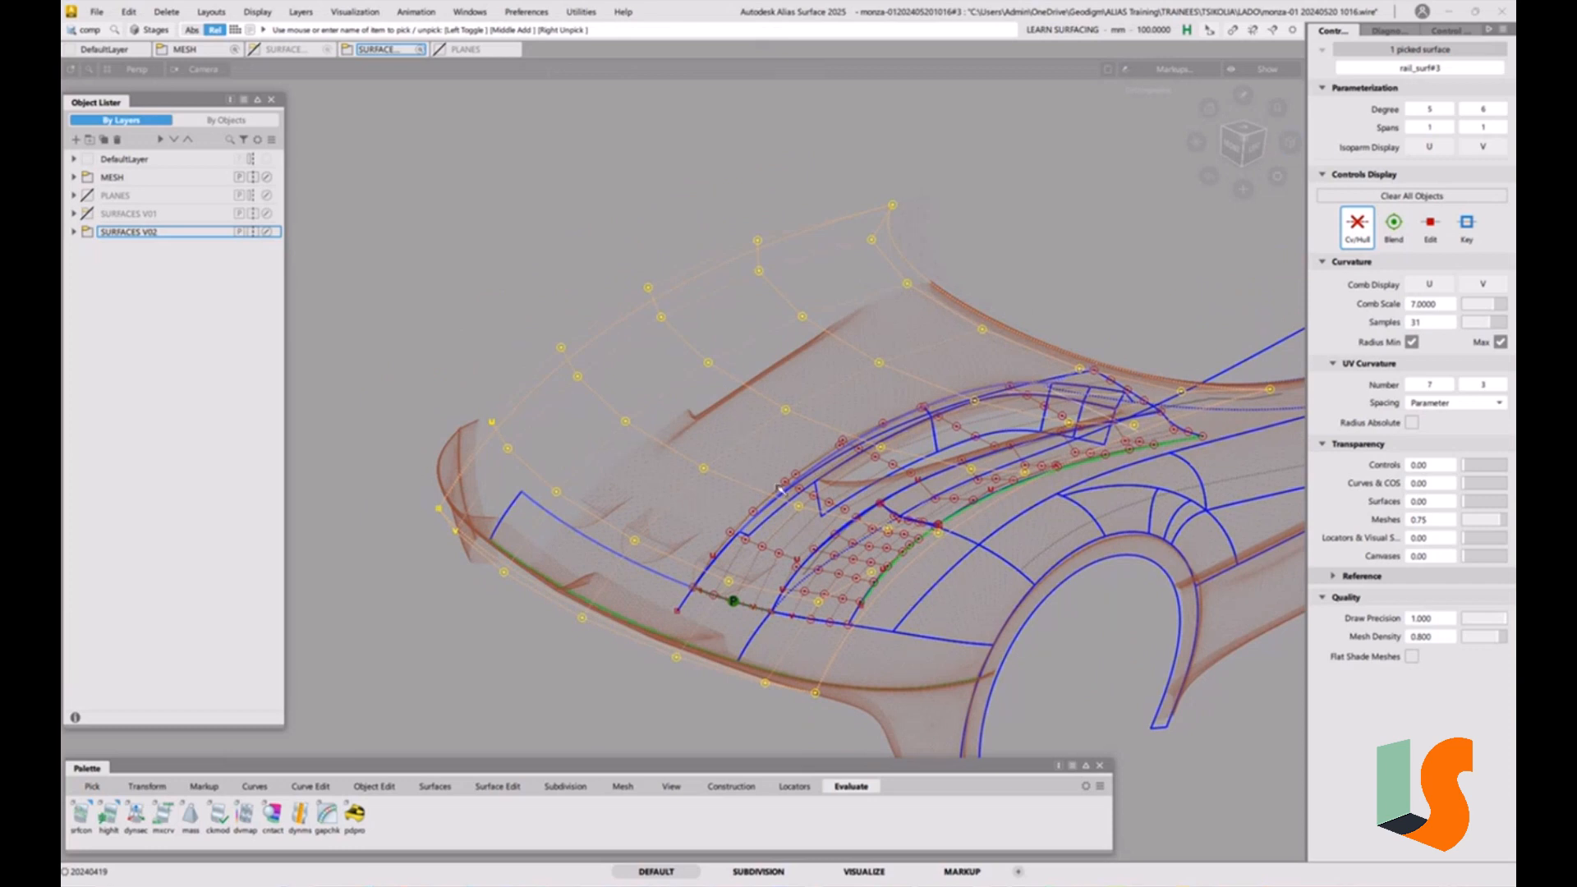
click(886, 579)
Add surface continuity checks with the G2 Curvature Continuity option along the two inner fender edges beside the hood surface
alt+shift+right_drag(818, 478, 838, 427)
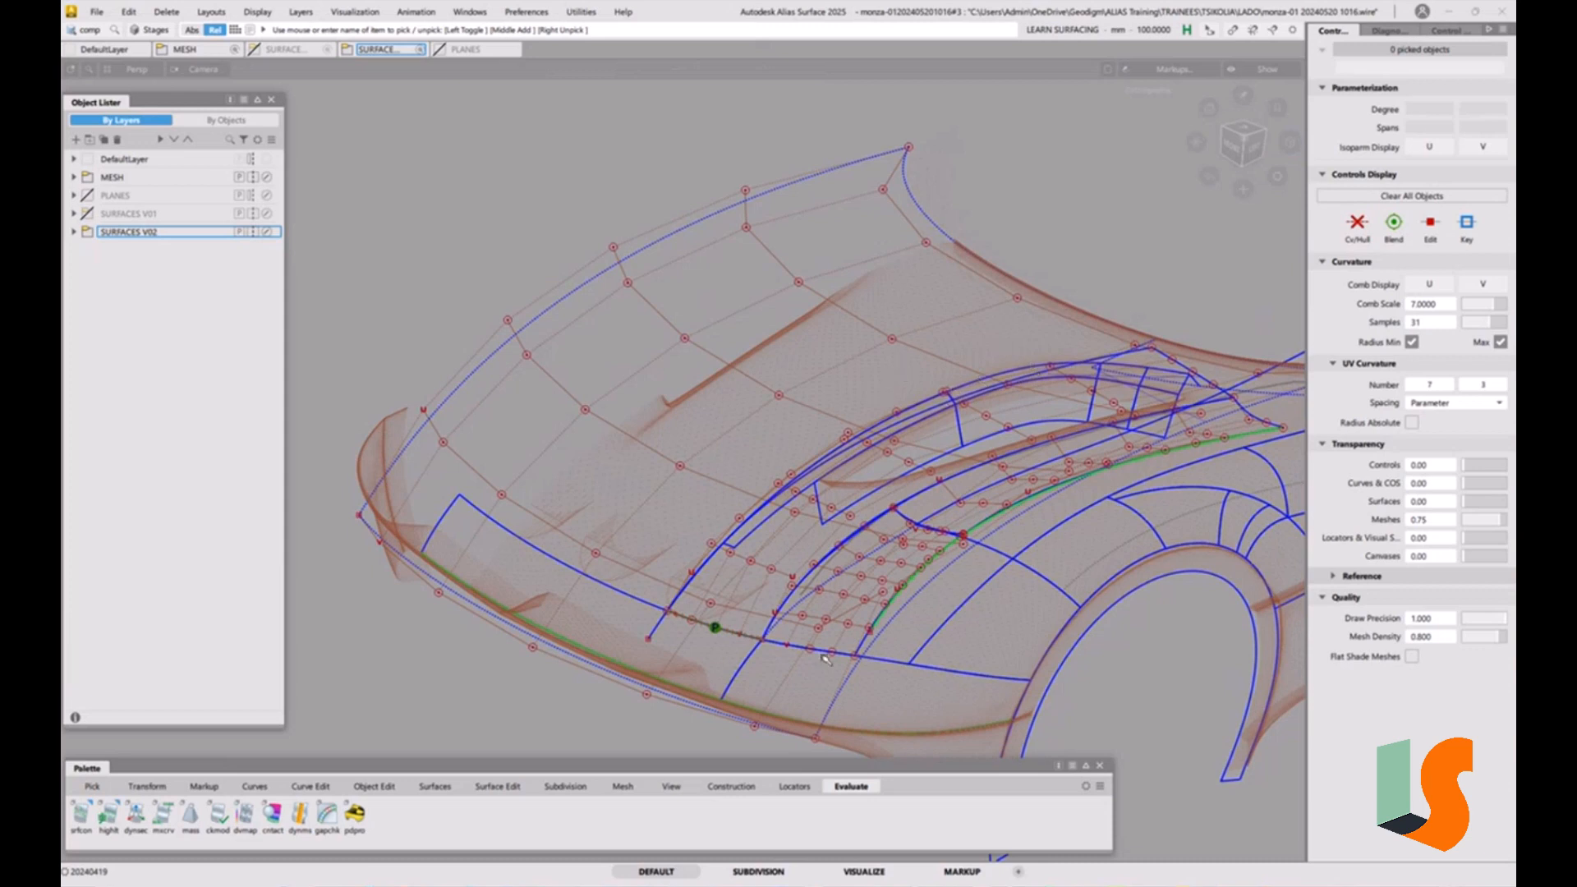
double_click(80, 817)
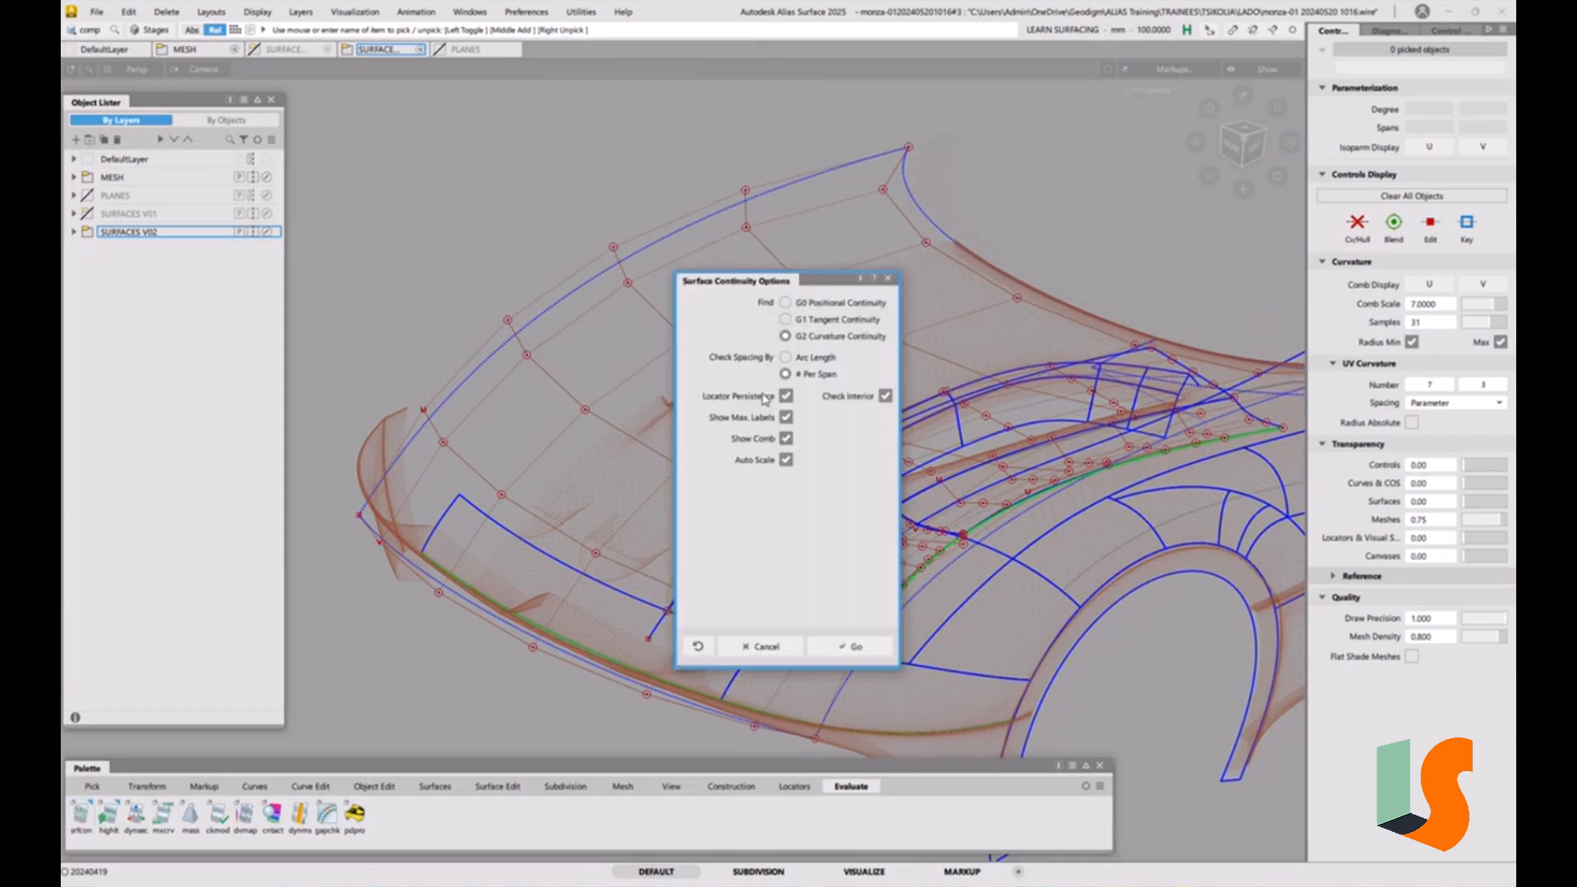
click(850, 646)
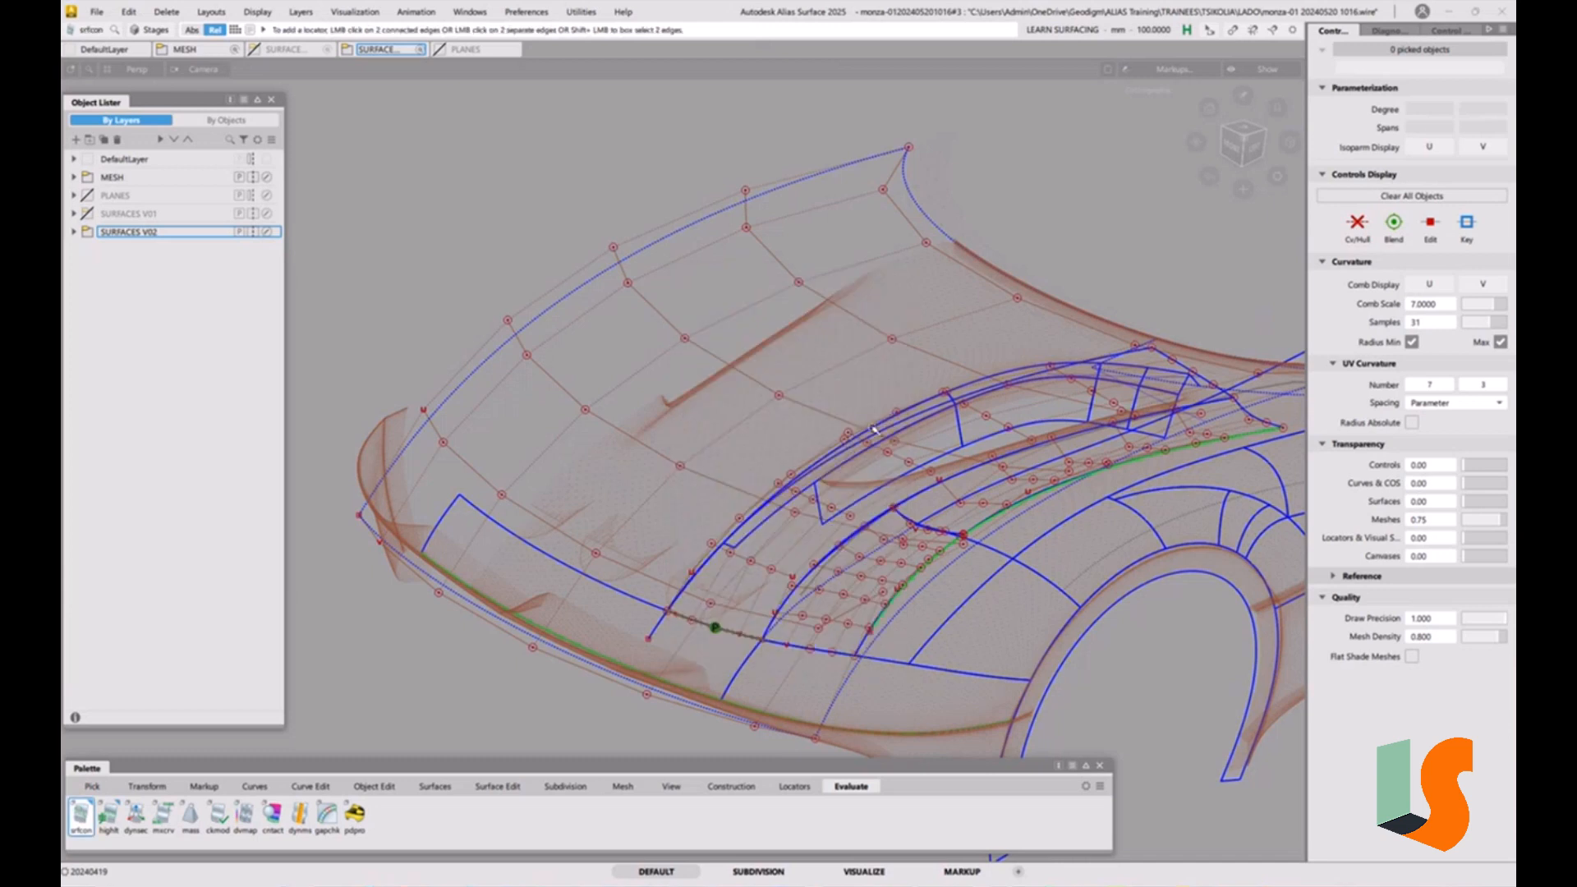
click(712, 627)
click(1022, 370)
ctrl+shift+drag(487, 577, 471, 591)
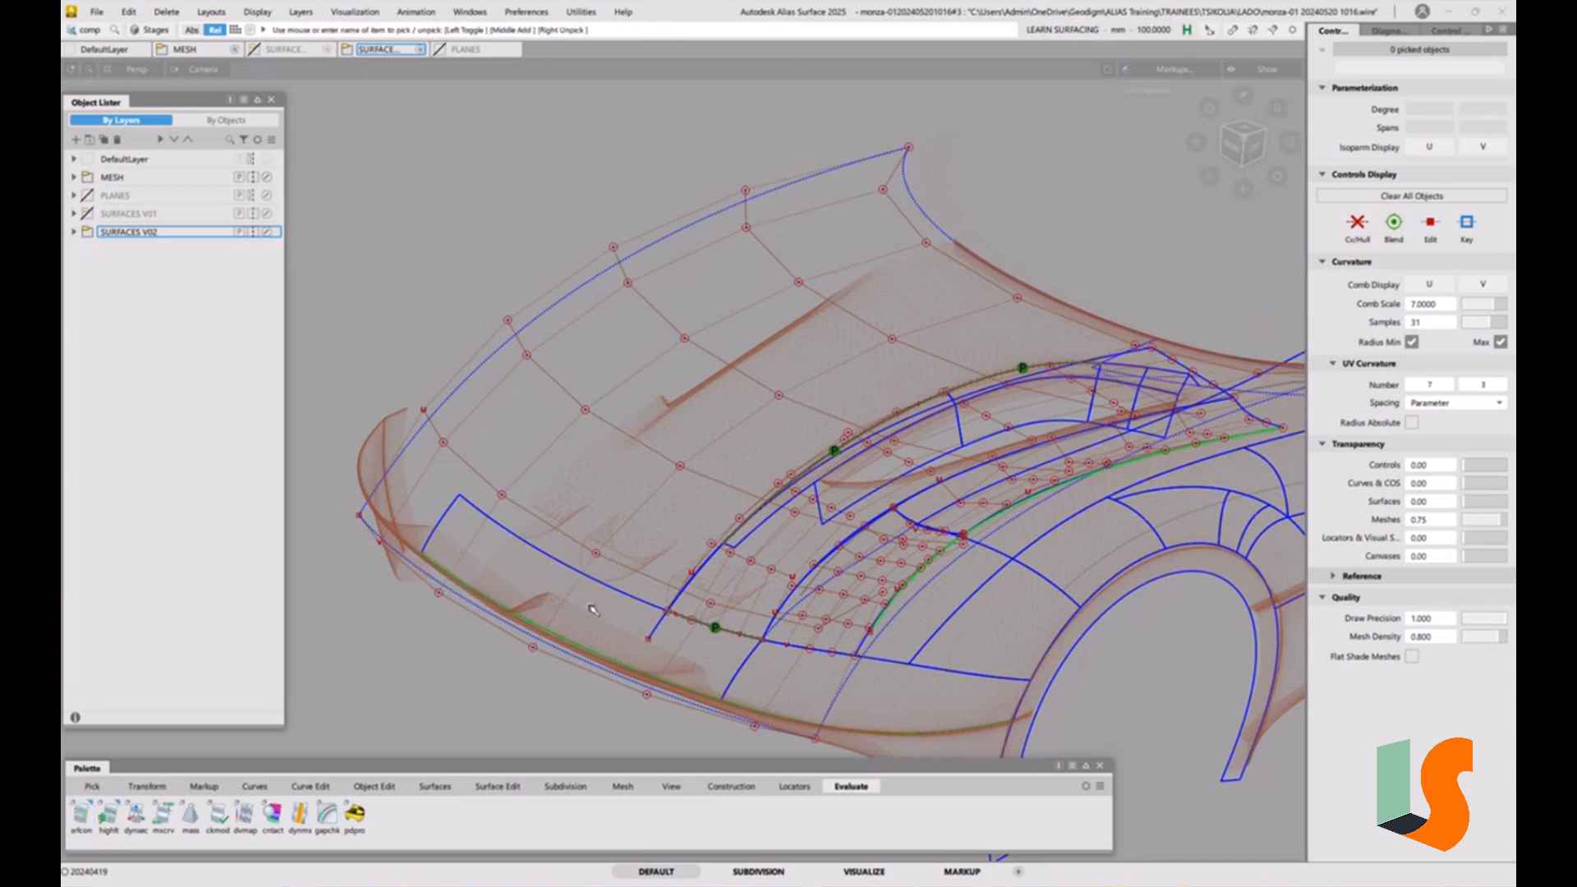
Add a G2 Curvature Continuity check along the front nose surface's upper edge against the hood surface
alt+shift+drag(666, 640, 605, 616)
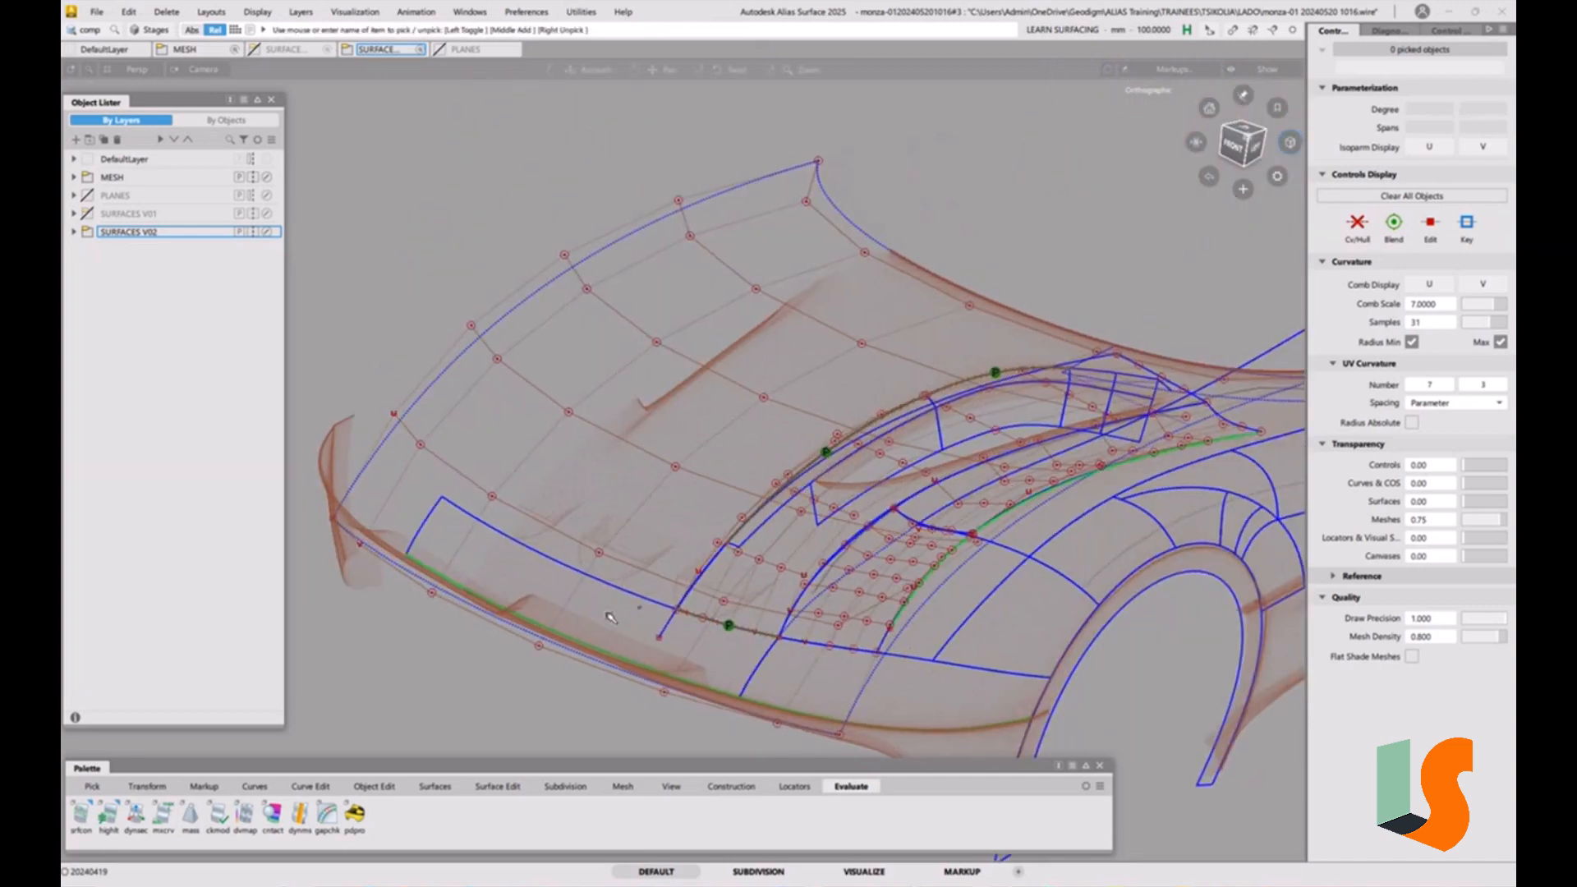
double_click(82, 815)
click(785, 335)
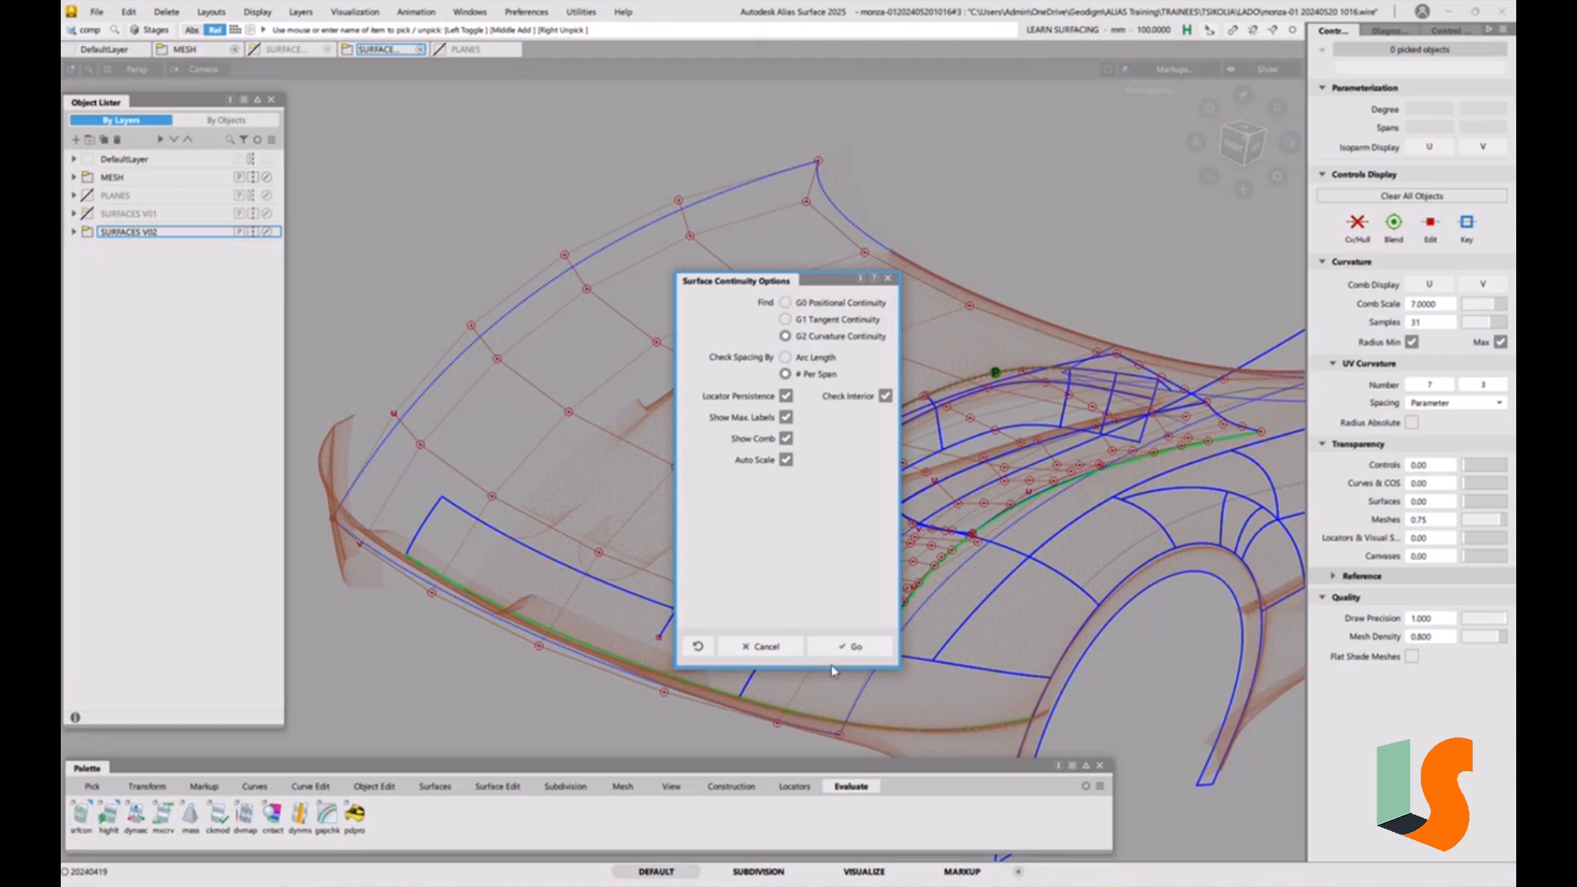
click(849, 647)
click(531, 539)
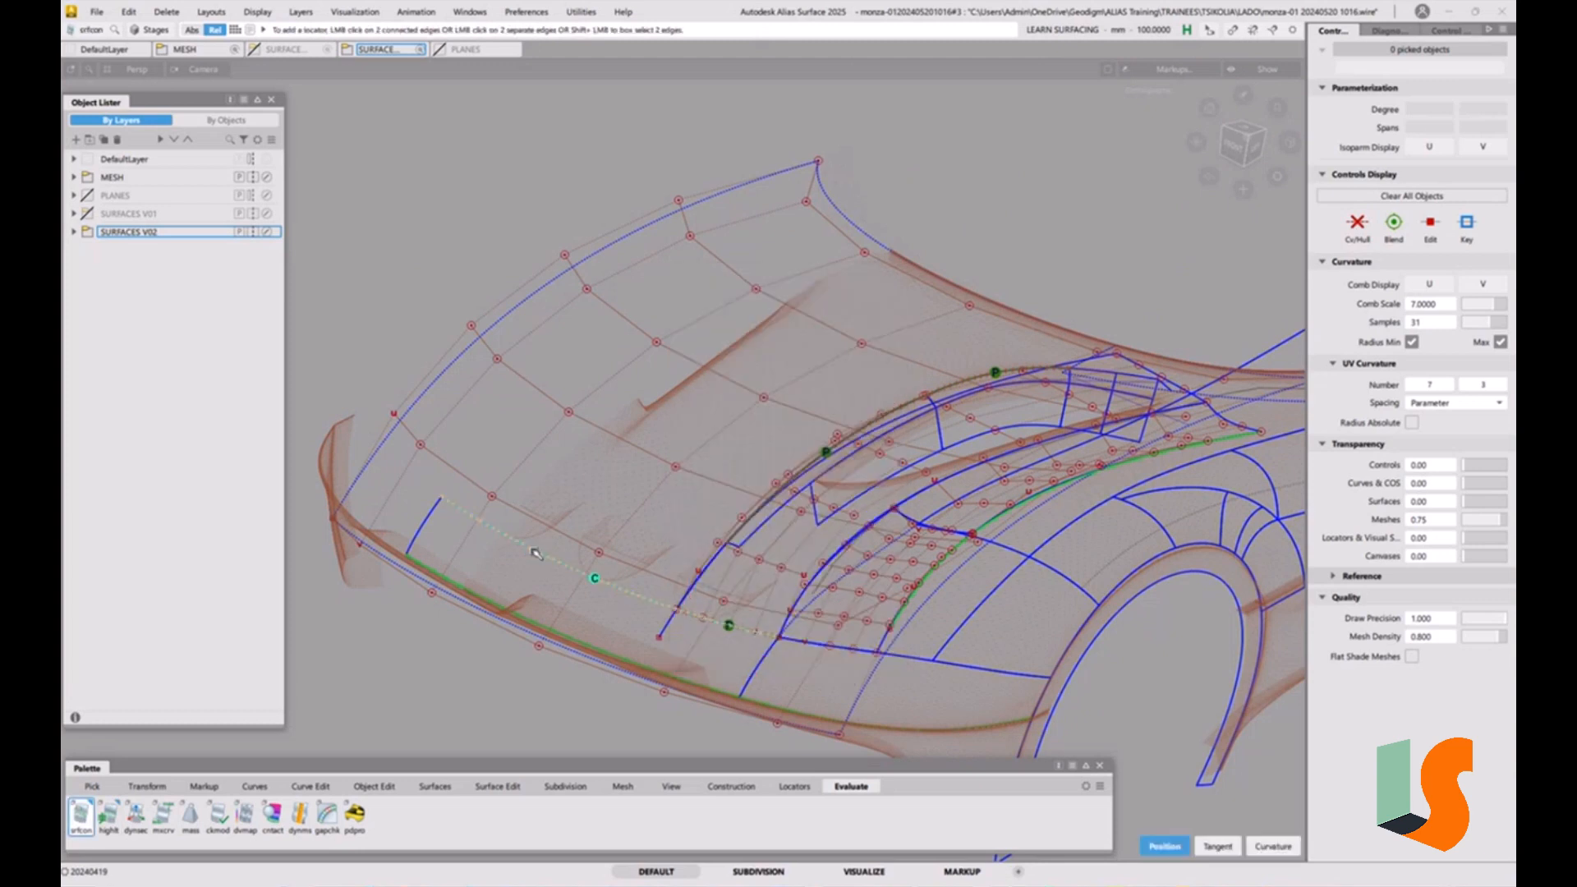
click(849, 639)
Pick the hood surface and apply the Symmetric Modeling constraint to it
alt+shift+drag(735, 525, 714, 524)
alt+shift+middle_drag(715, 524, 709, 541)
ctrl+shift+drag(678, 491, 655, 503)
click(637, 494)
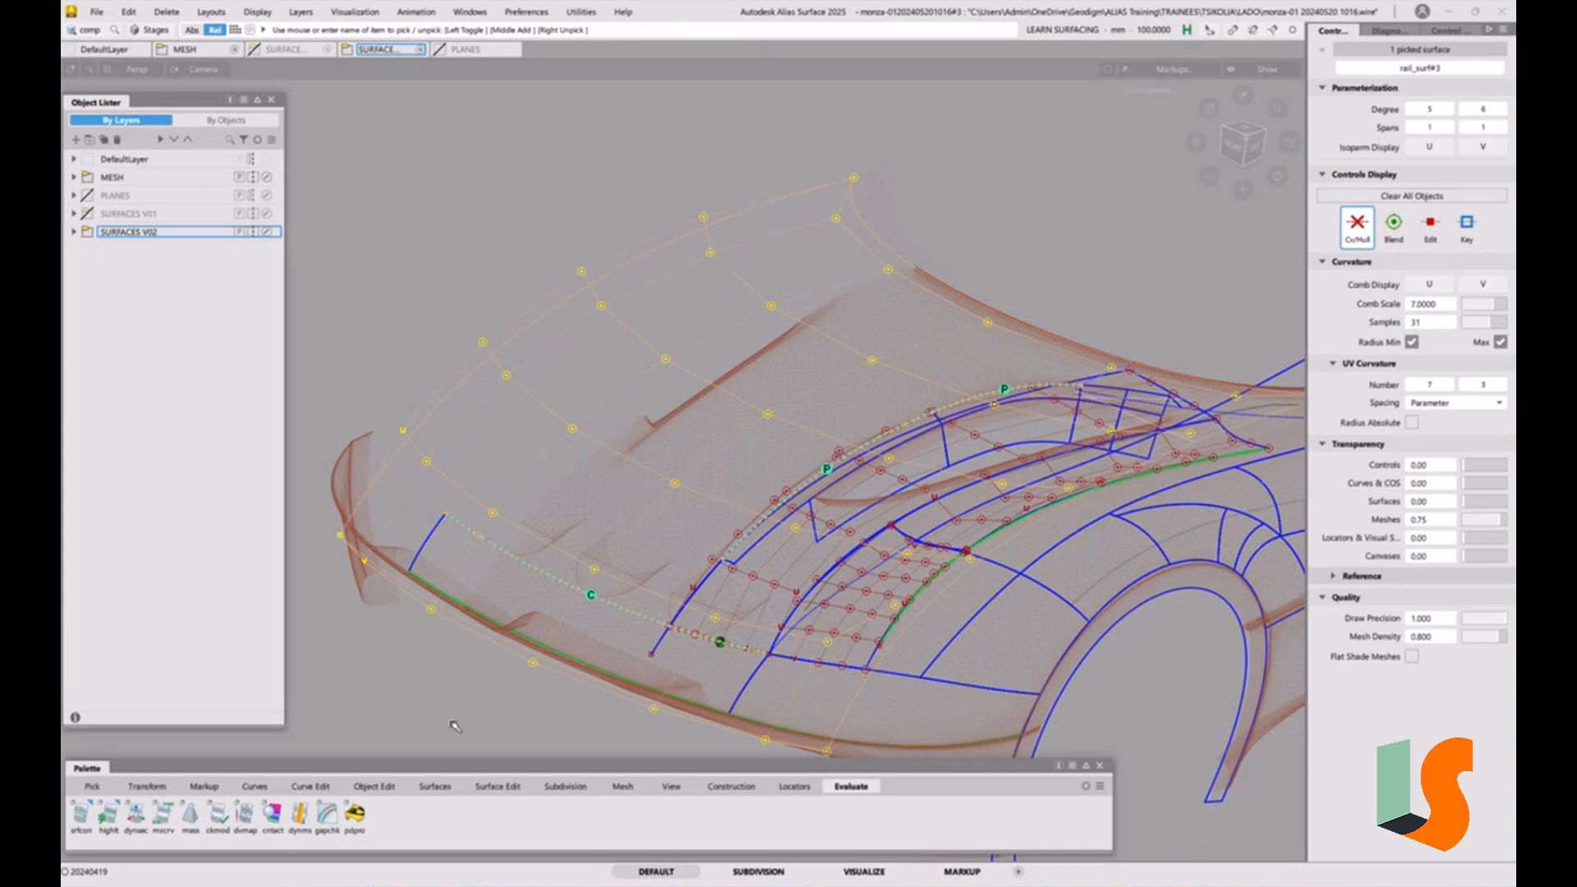
click(383, 787)
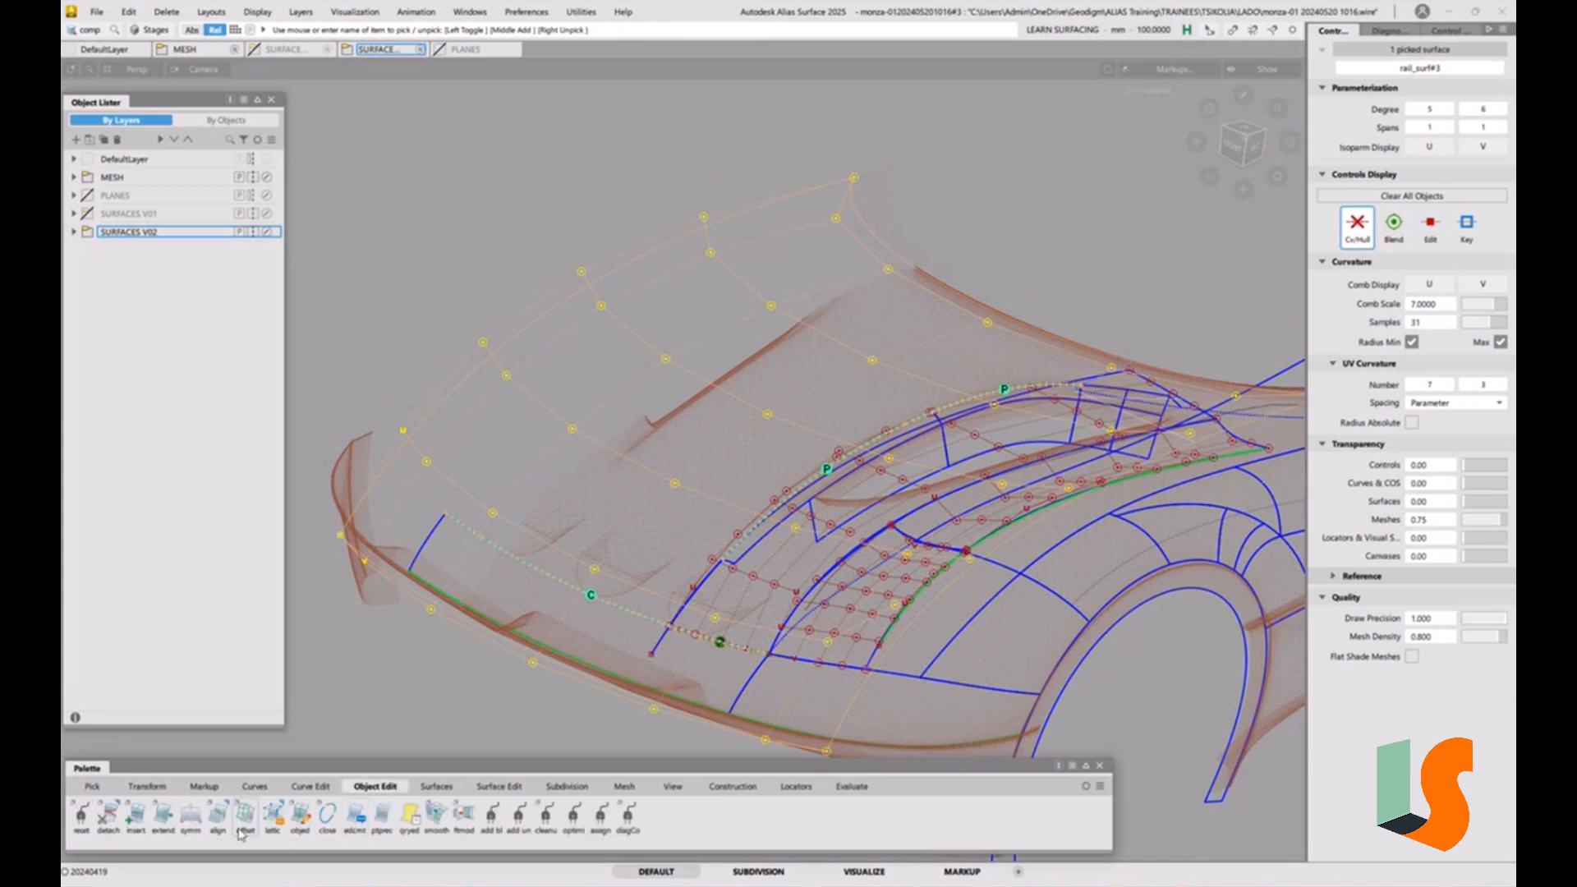
click(190, 826)
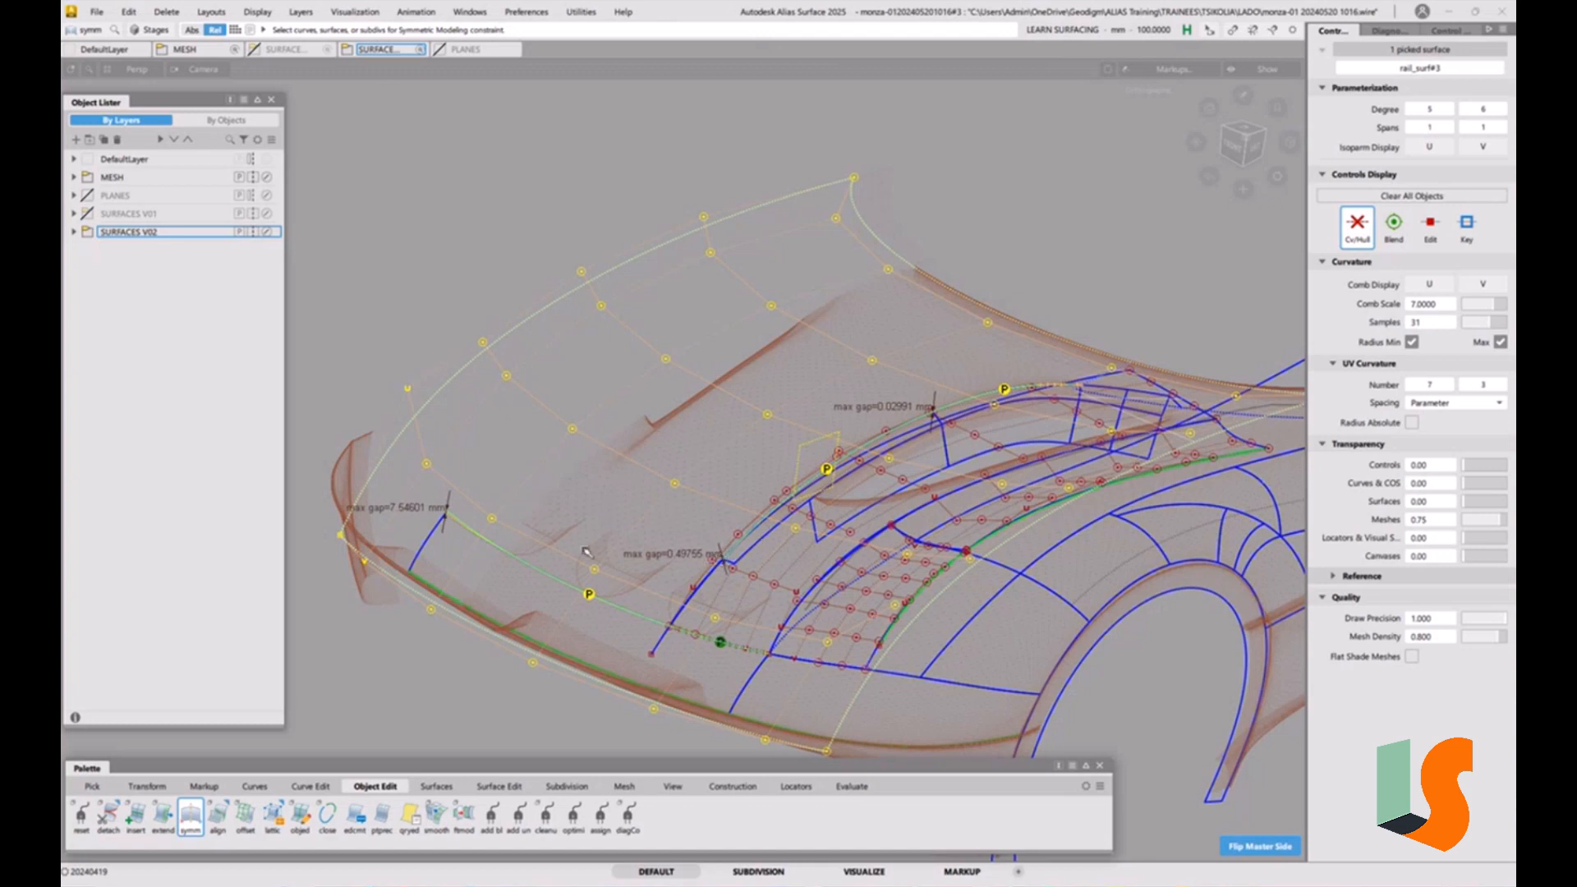
key(shift+alt)
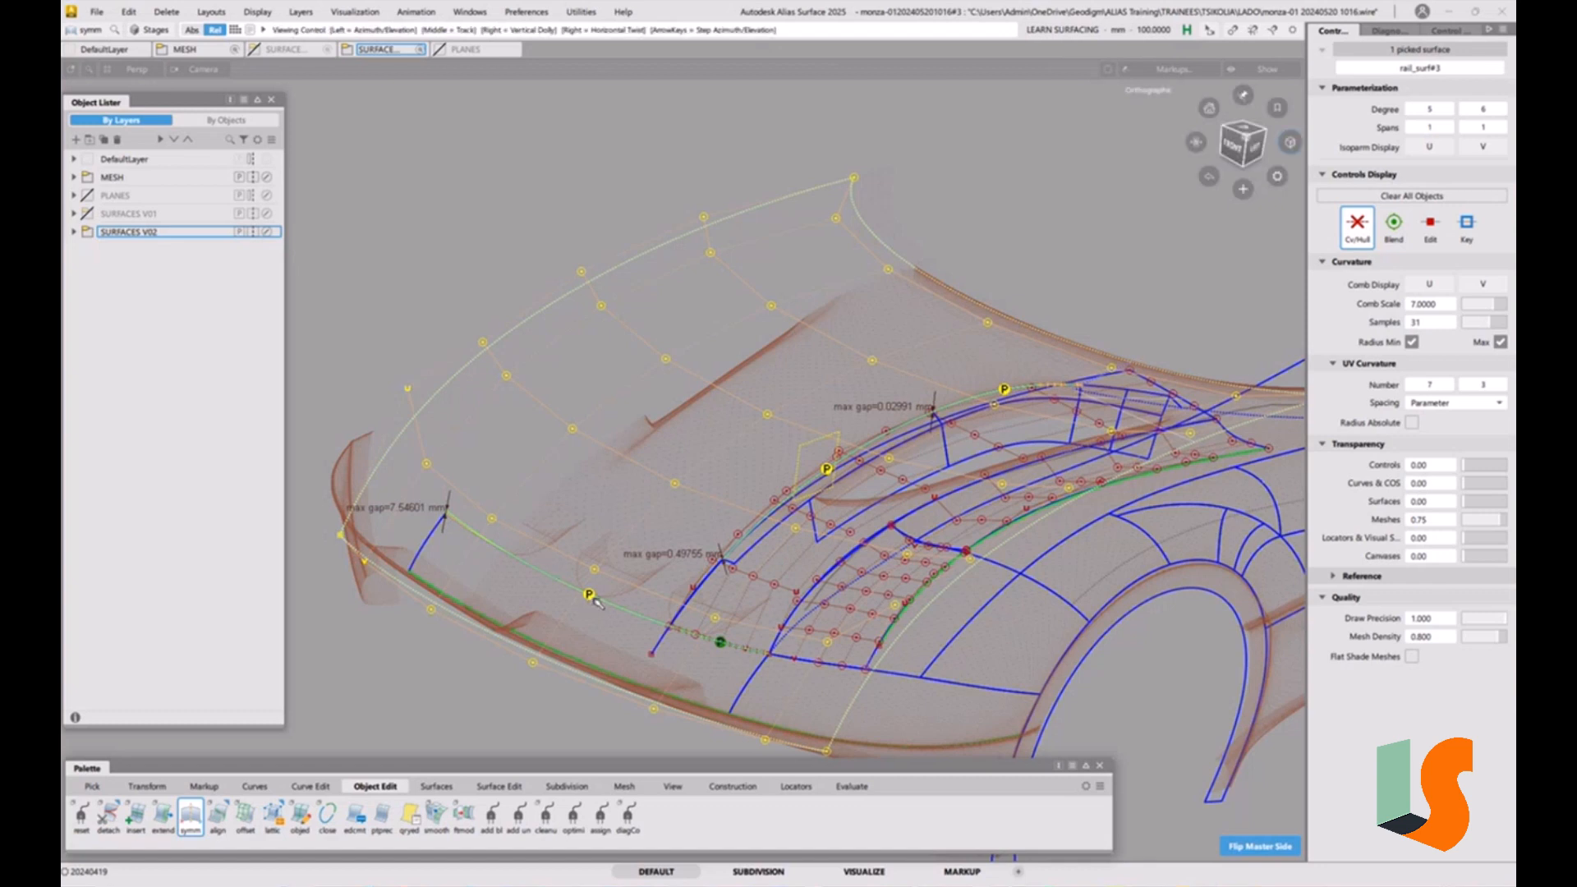
alt+shift+right_drag(597, 603, 602, 607)
alt+shift+middle_drag(597, 603, 609, 550)
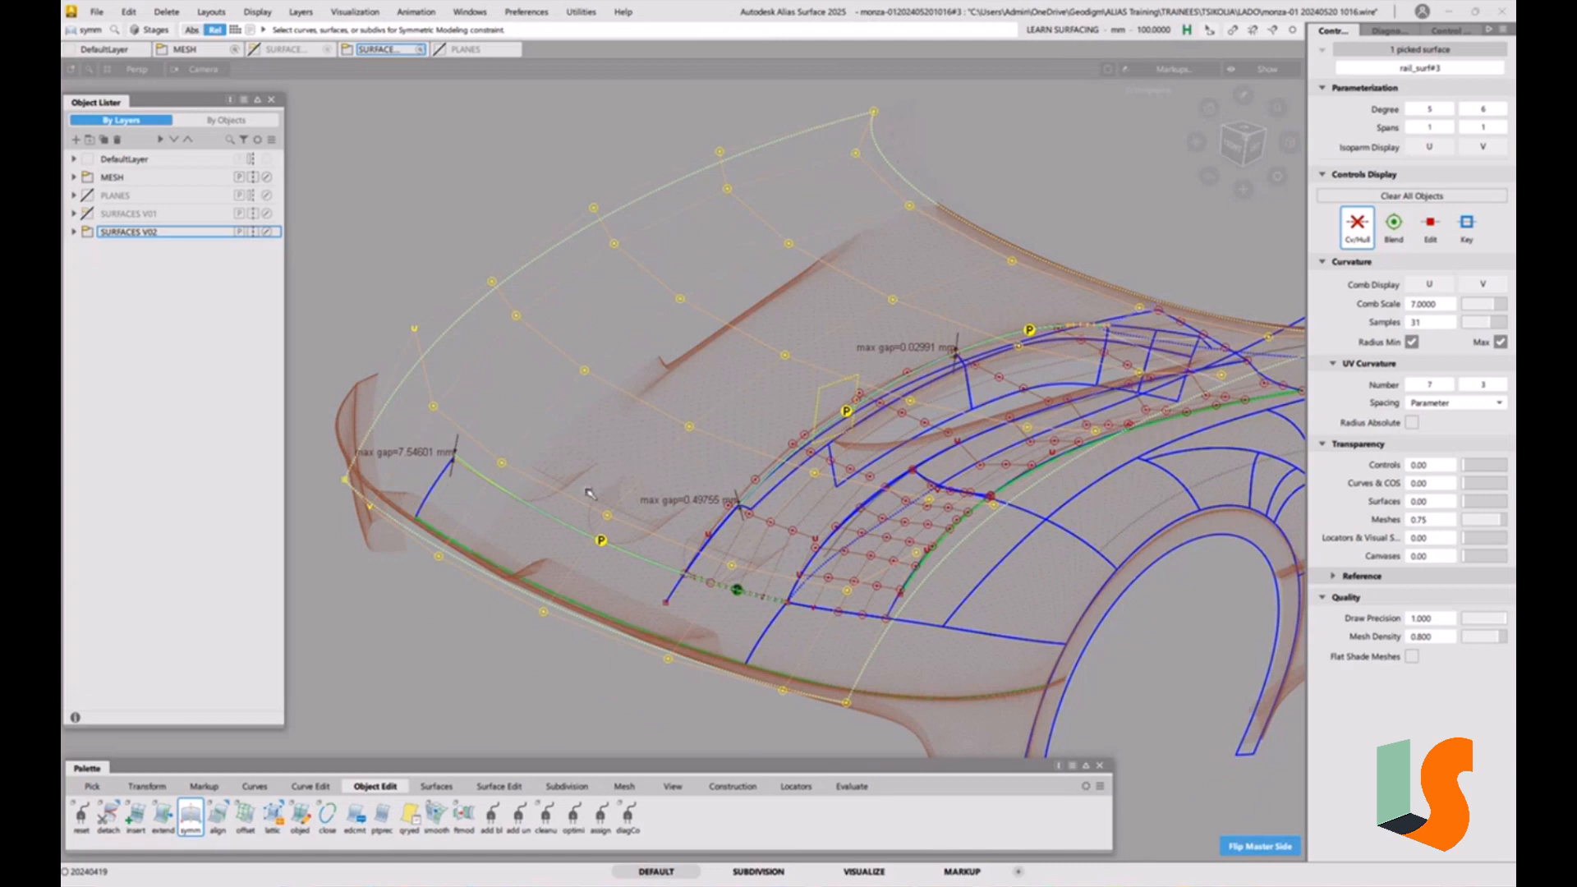
Deselect the hood, pick the front nose surface and turn on its CV and hull display
click(627, 594)
ctrl+shift+drag(564, 536, 527, 549)
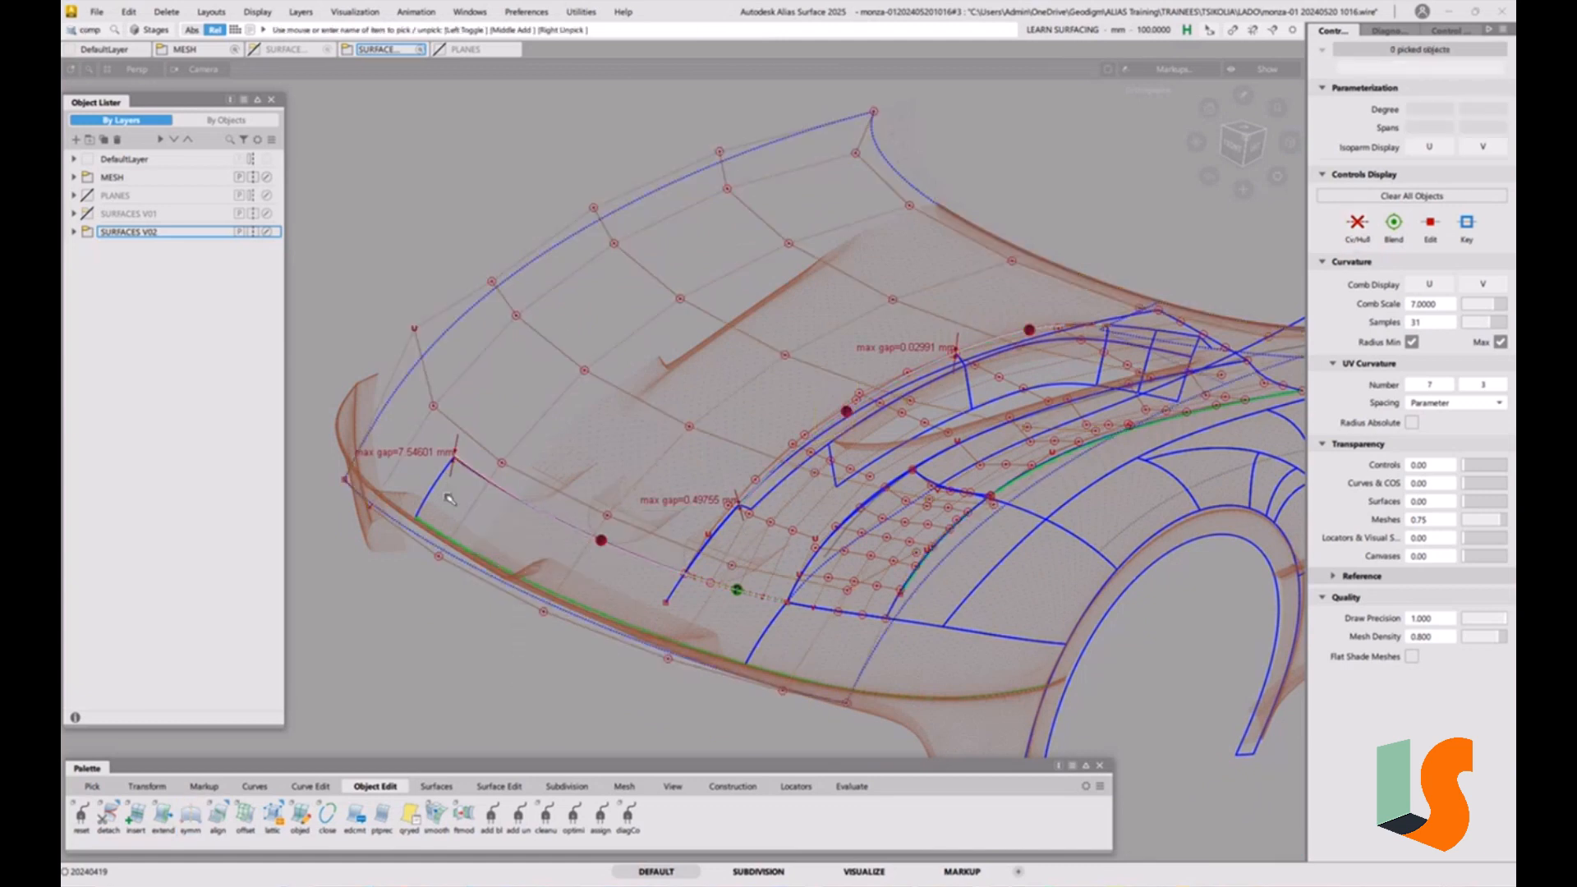
click(439, 485)
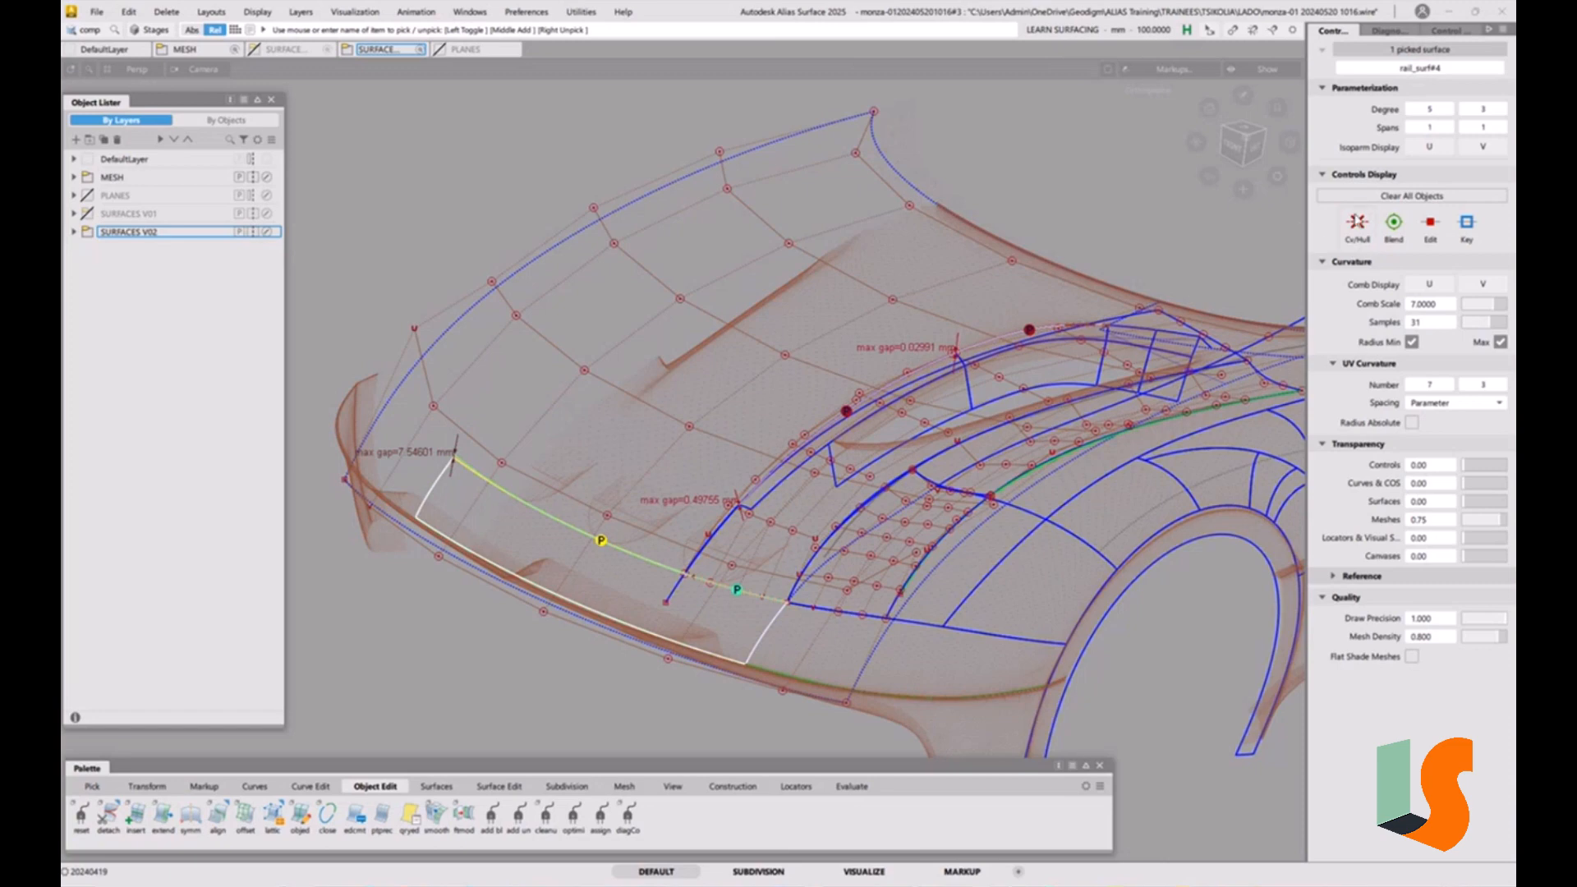
click(1356, 222)
scroll(634, 548, up, 3)
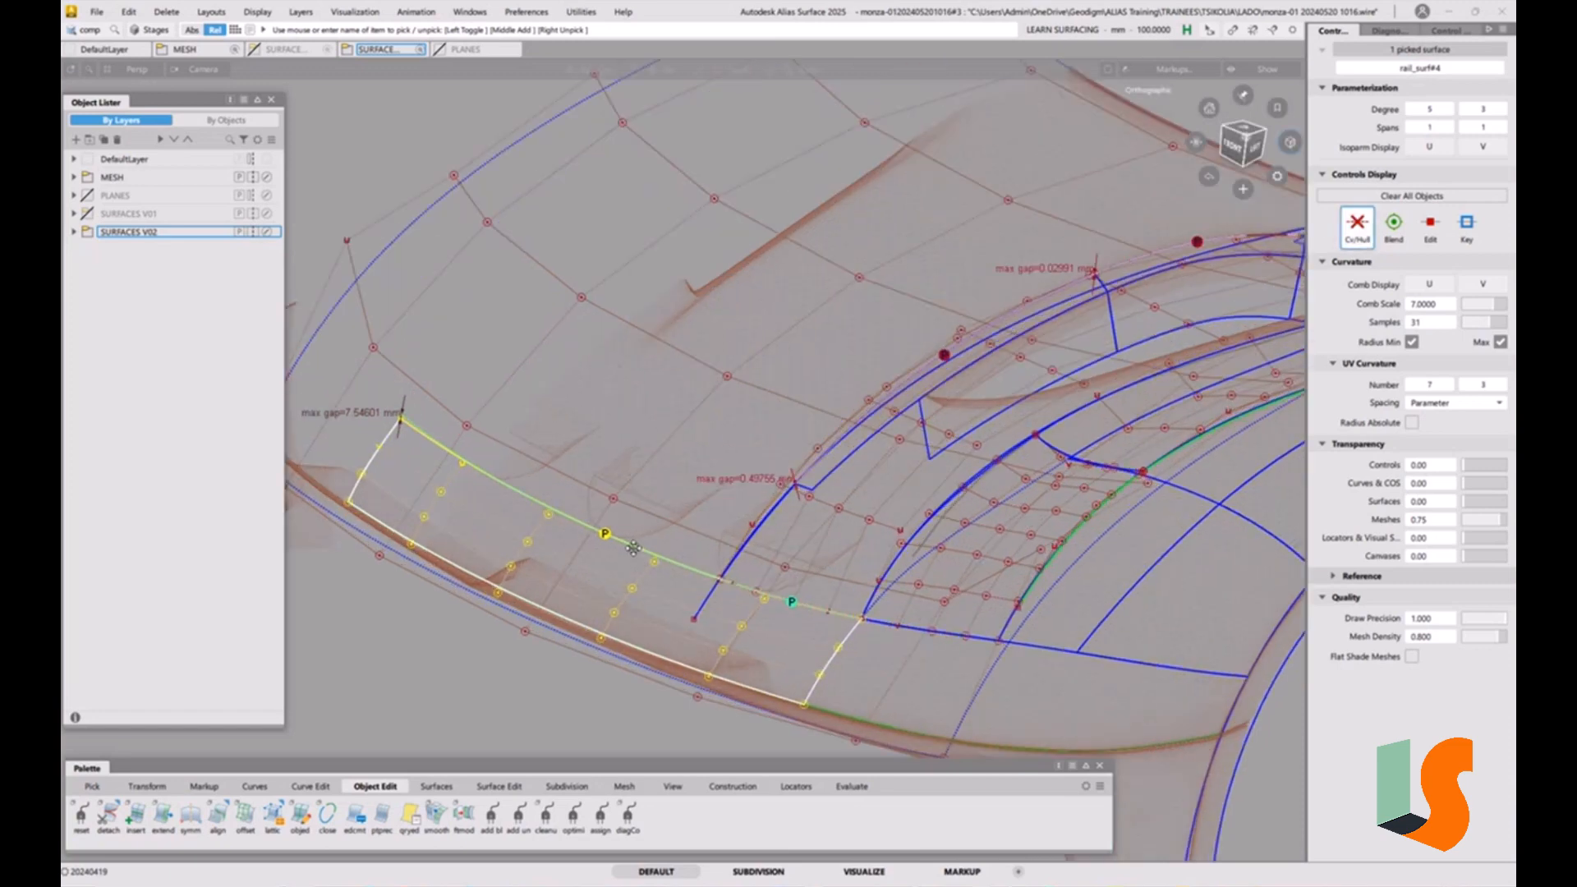
alt+shift+middle_drag(633, 548, 736, 519)
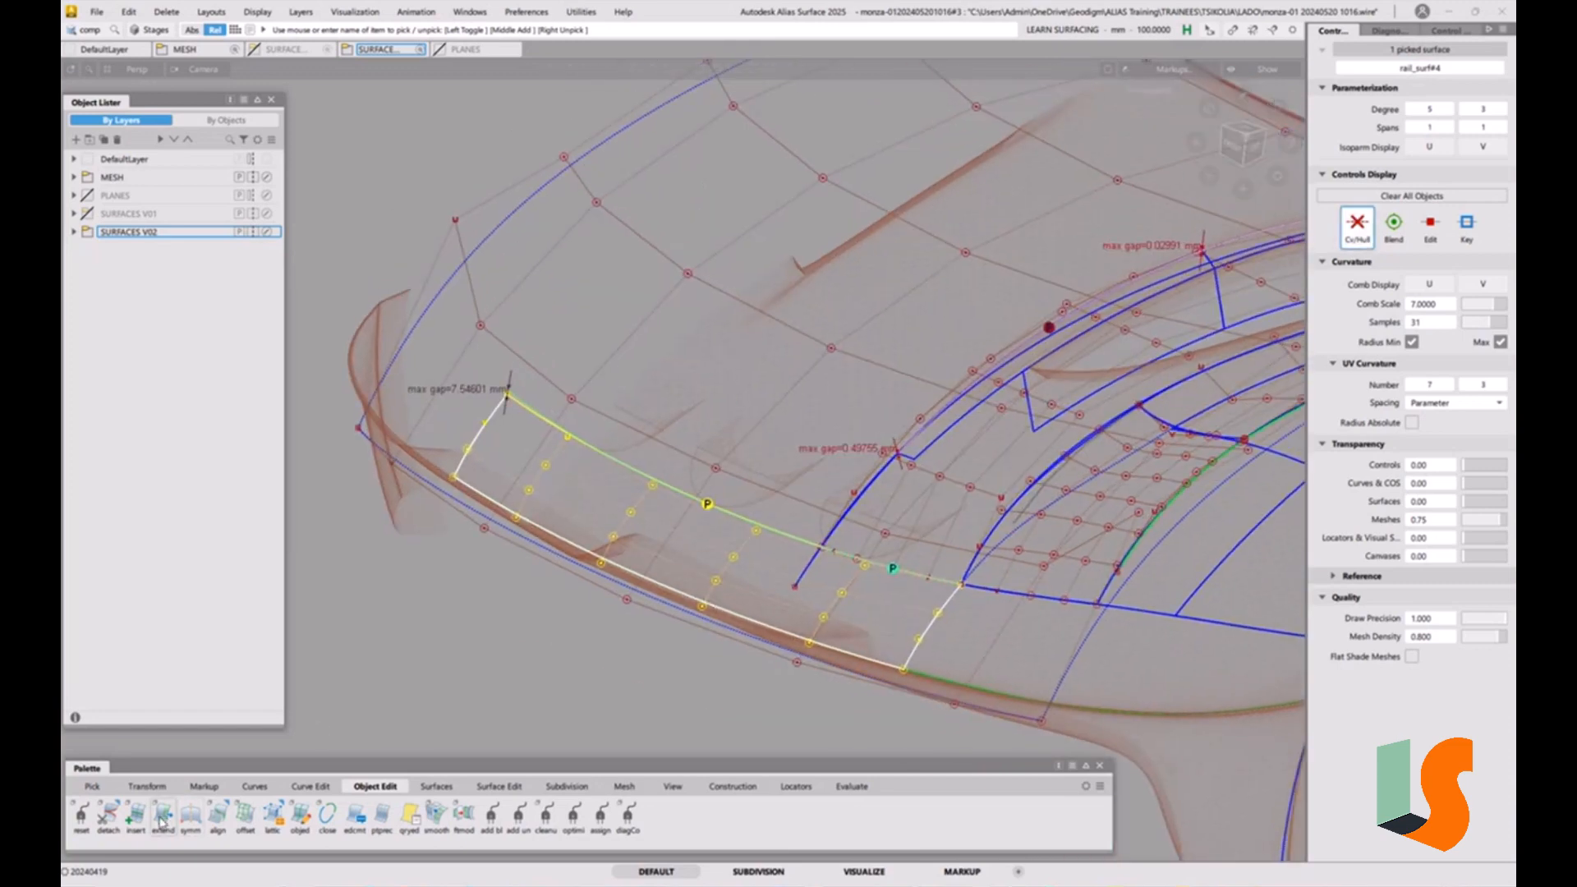
Apply the Symmetric Modeling constraint to the front nose surface and clear the selection
click(190, 816)
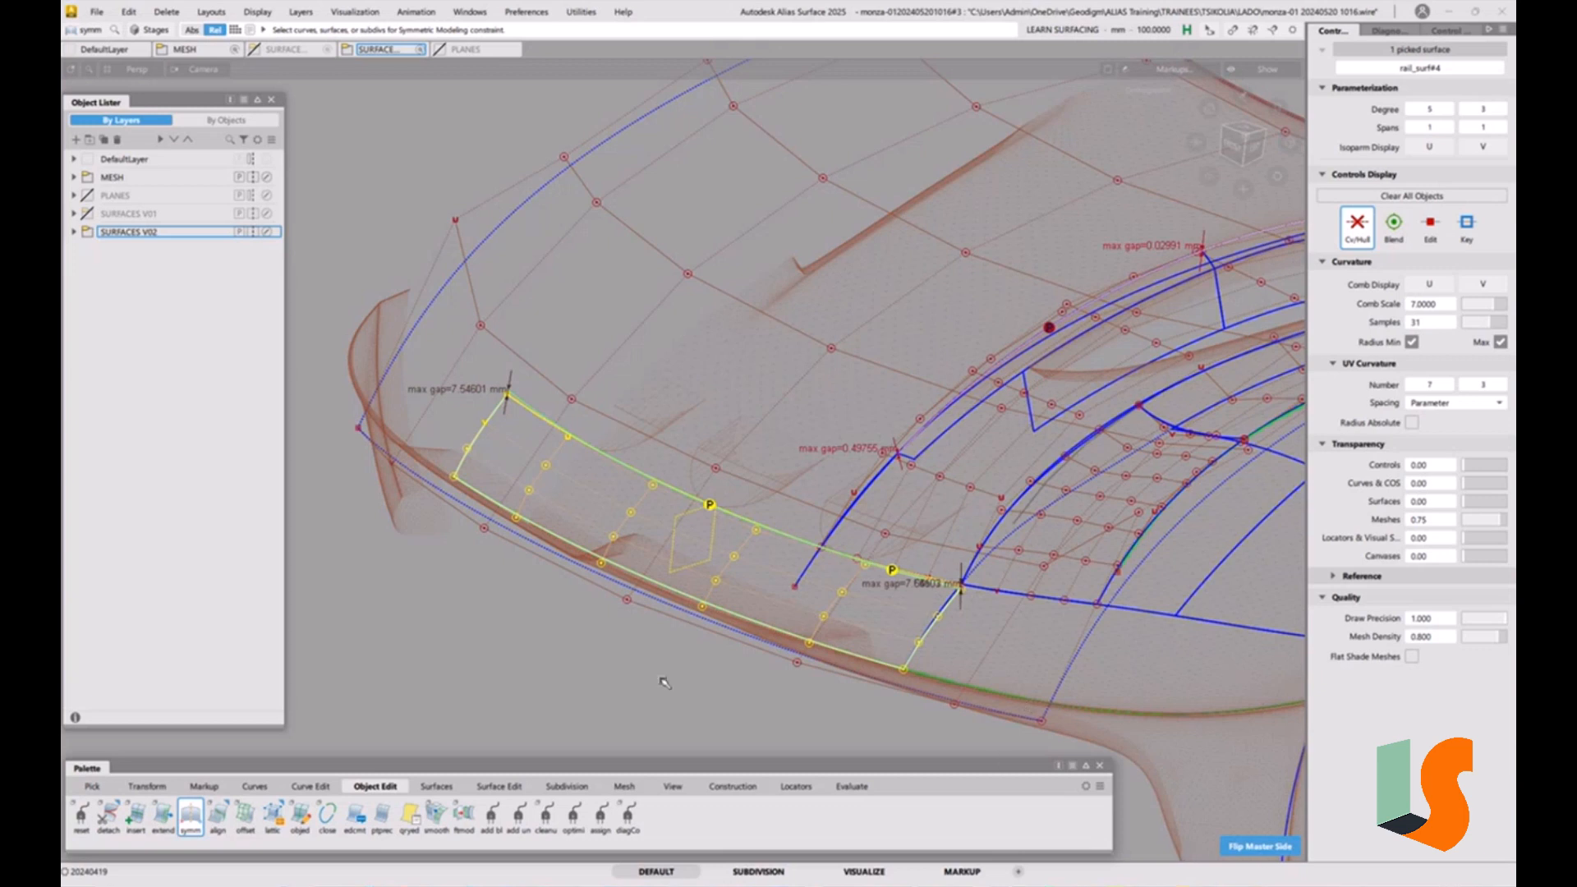
key(ctrl+z)
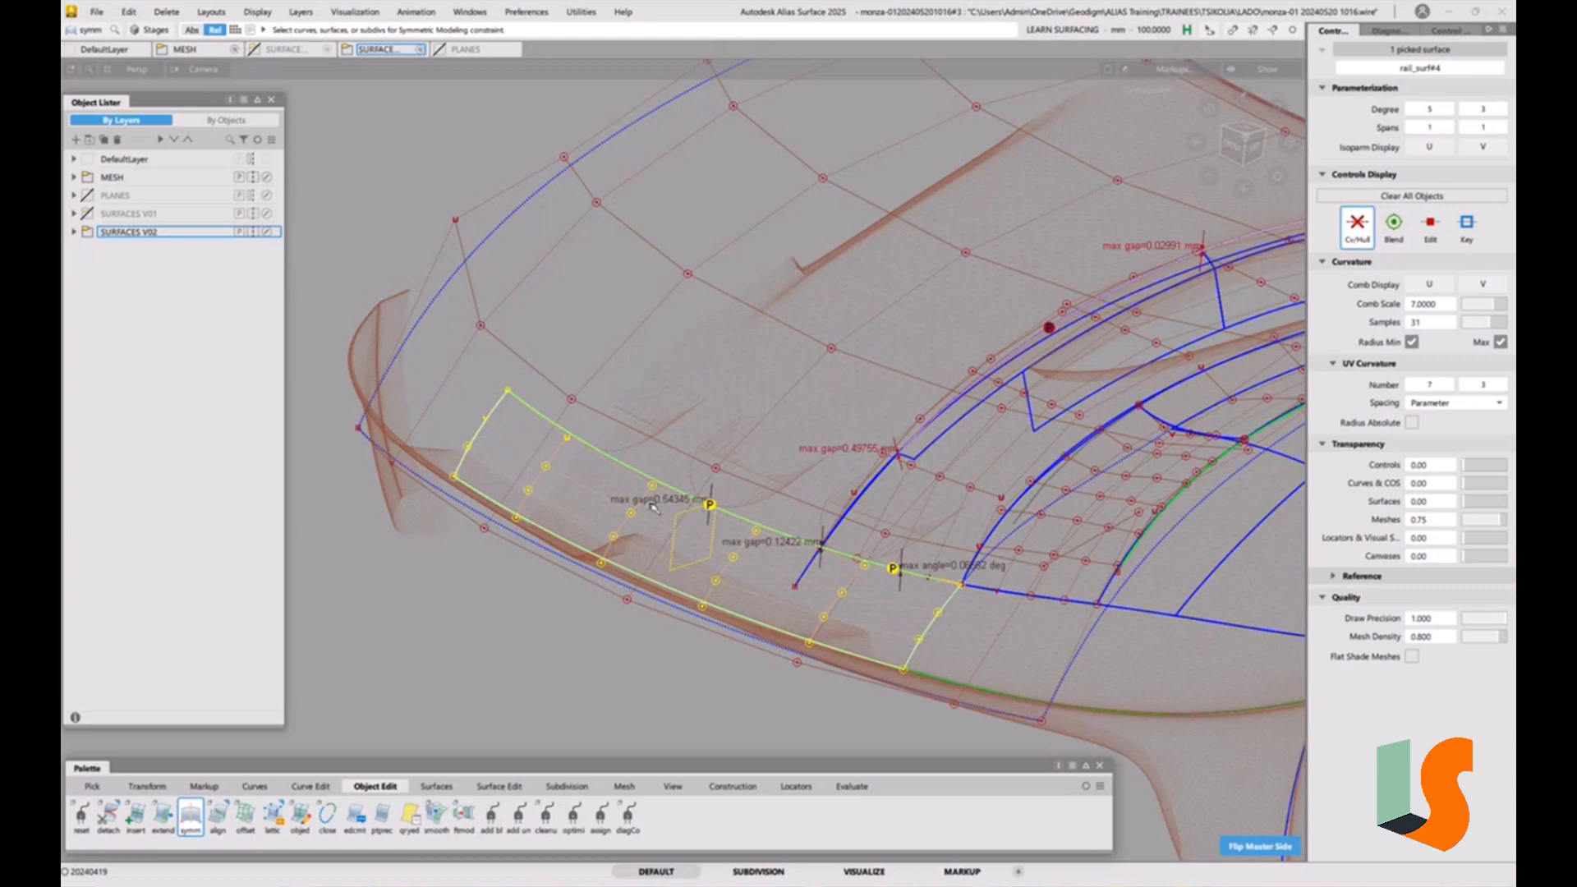
alt+shift+drag(772, 523, 707, 515)
alt+shift+right_drag(751, 504, 758, 516)
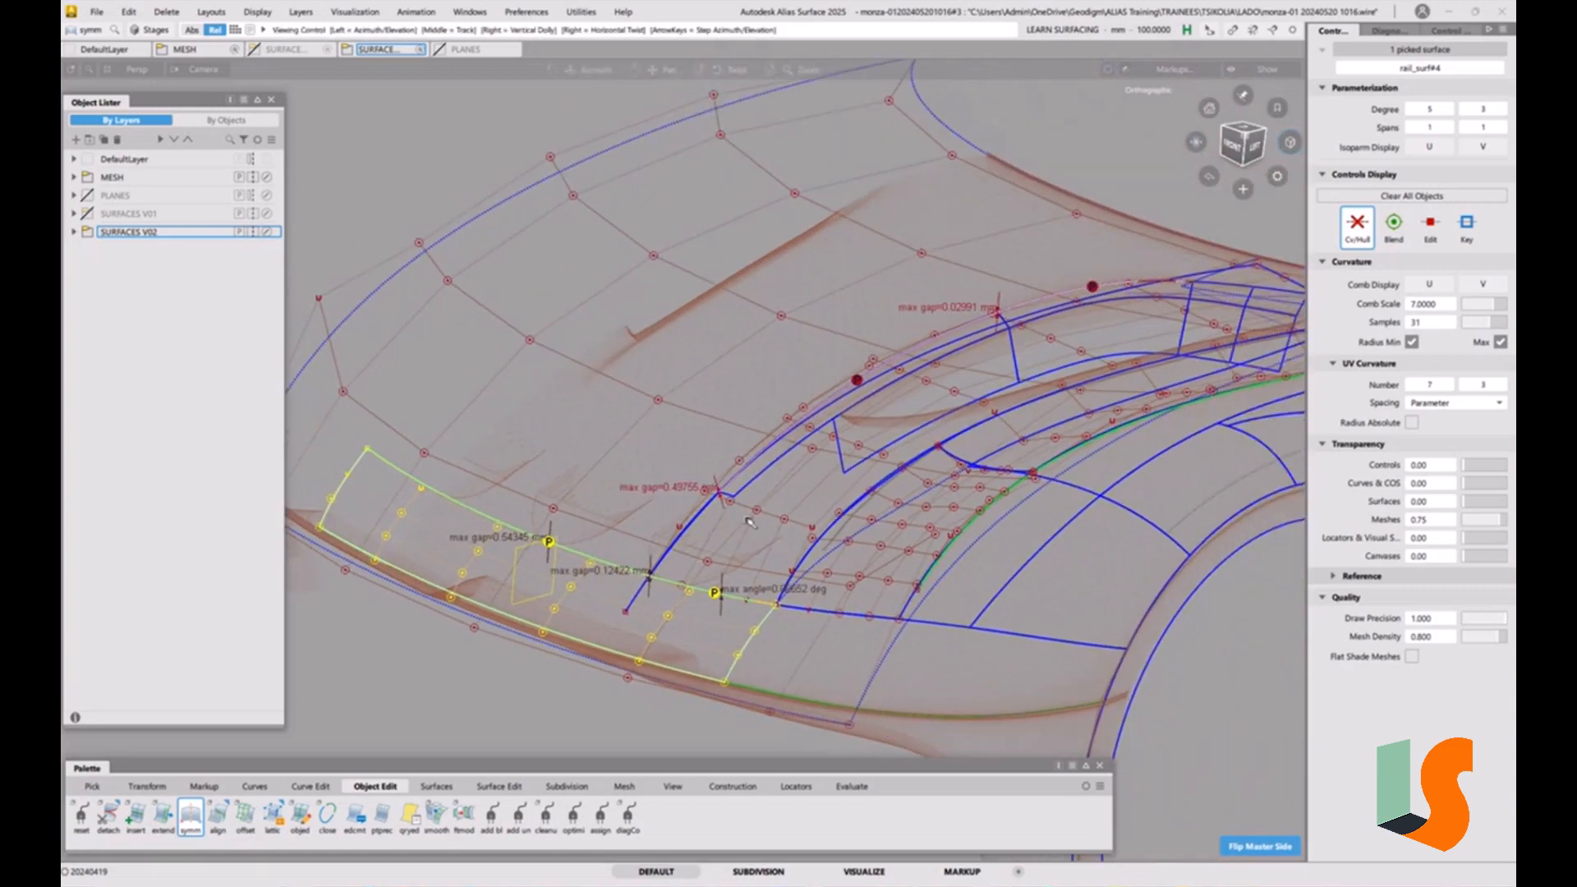
alt+shift+middle_drag(757, 516, 789, 499)
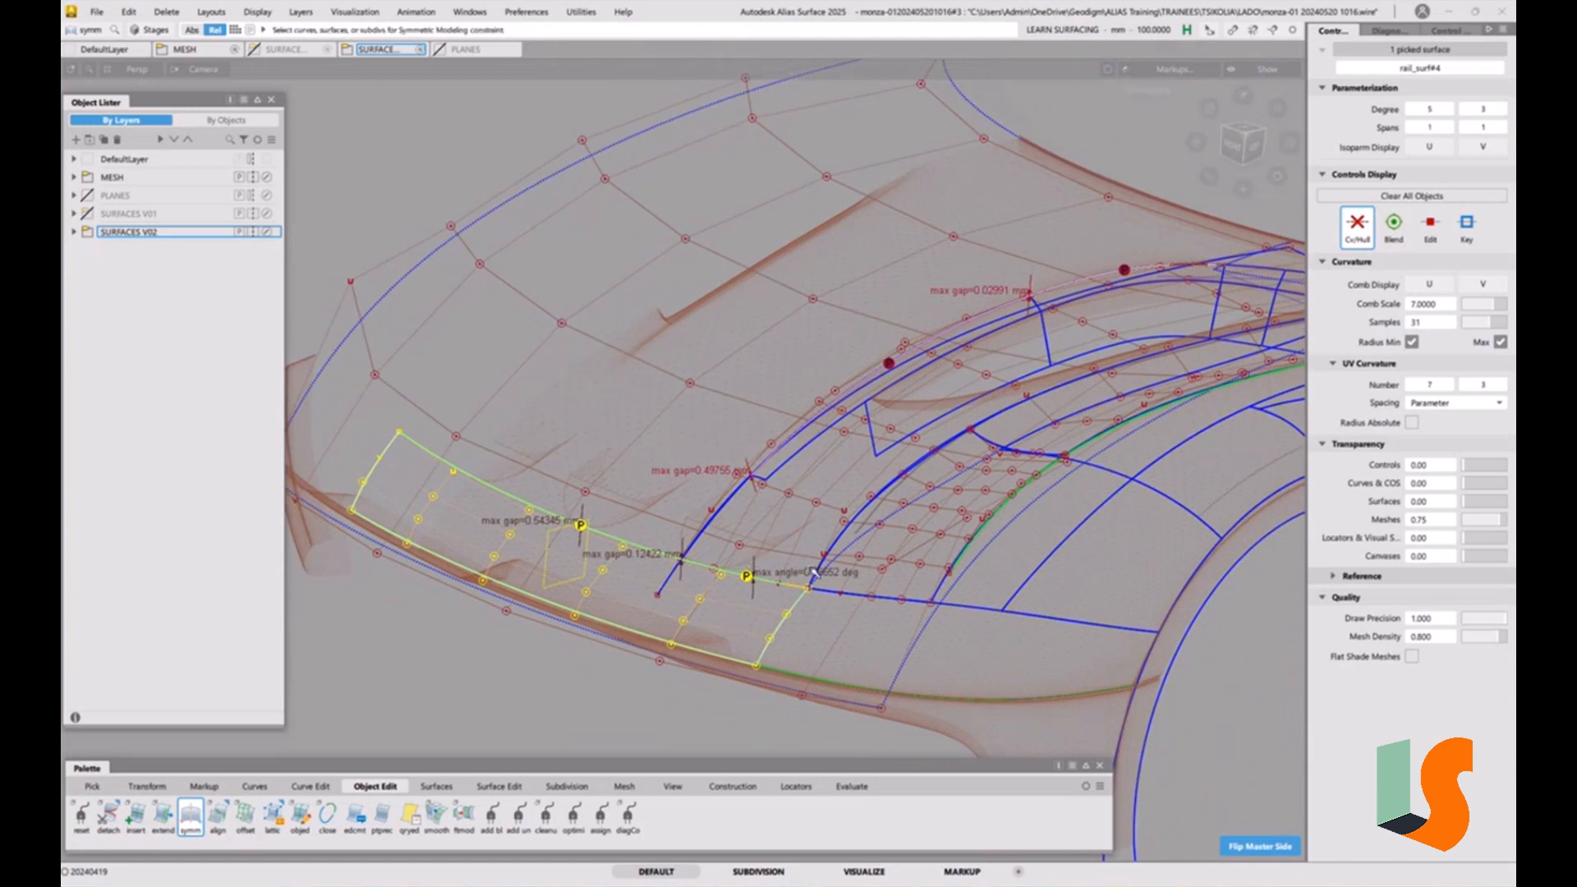
alt+shift+drag(744, 563, 939, 370)
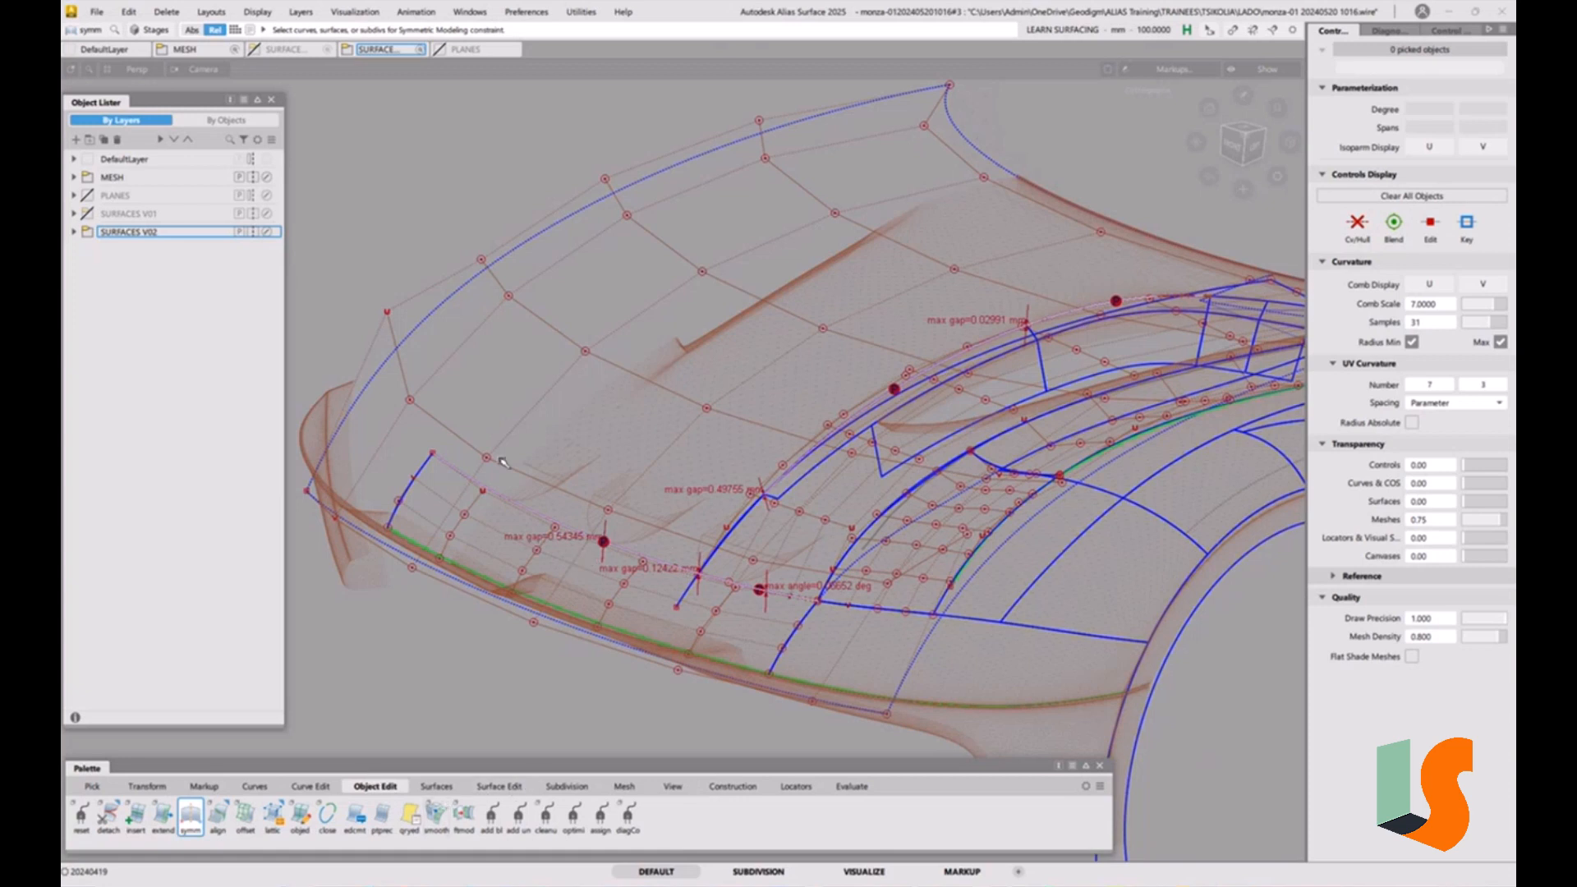
Set up a G2 Align from the front nose surface's upper edge, removing its construction history and turning Blending off
click(500, 787)
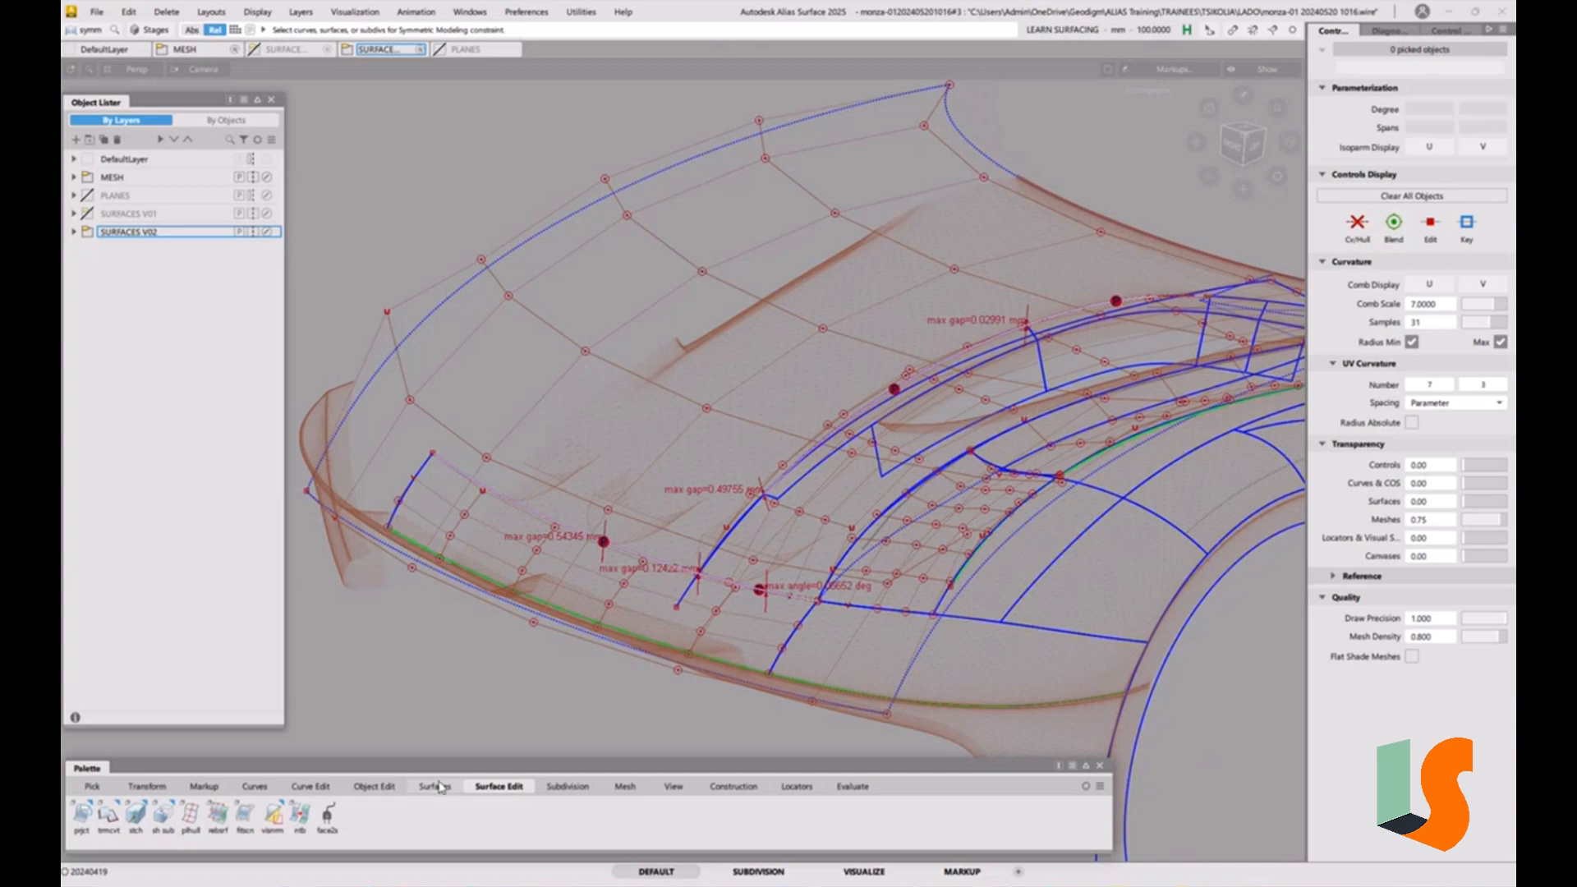
click(374, 787)
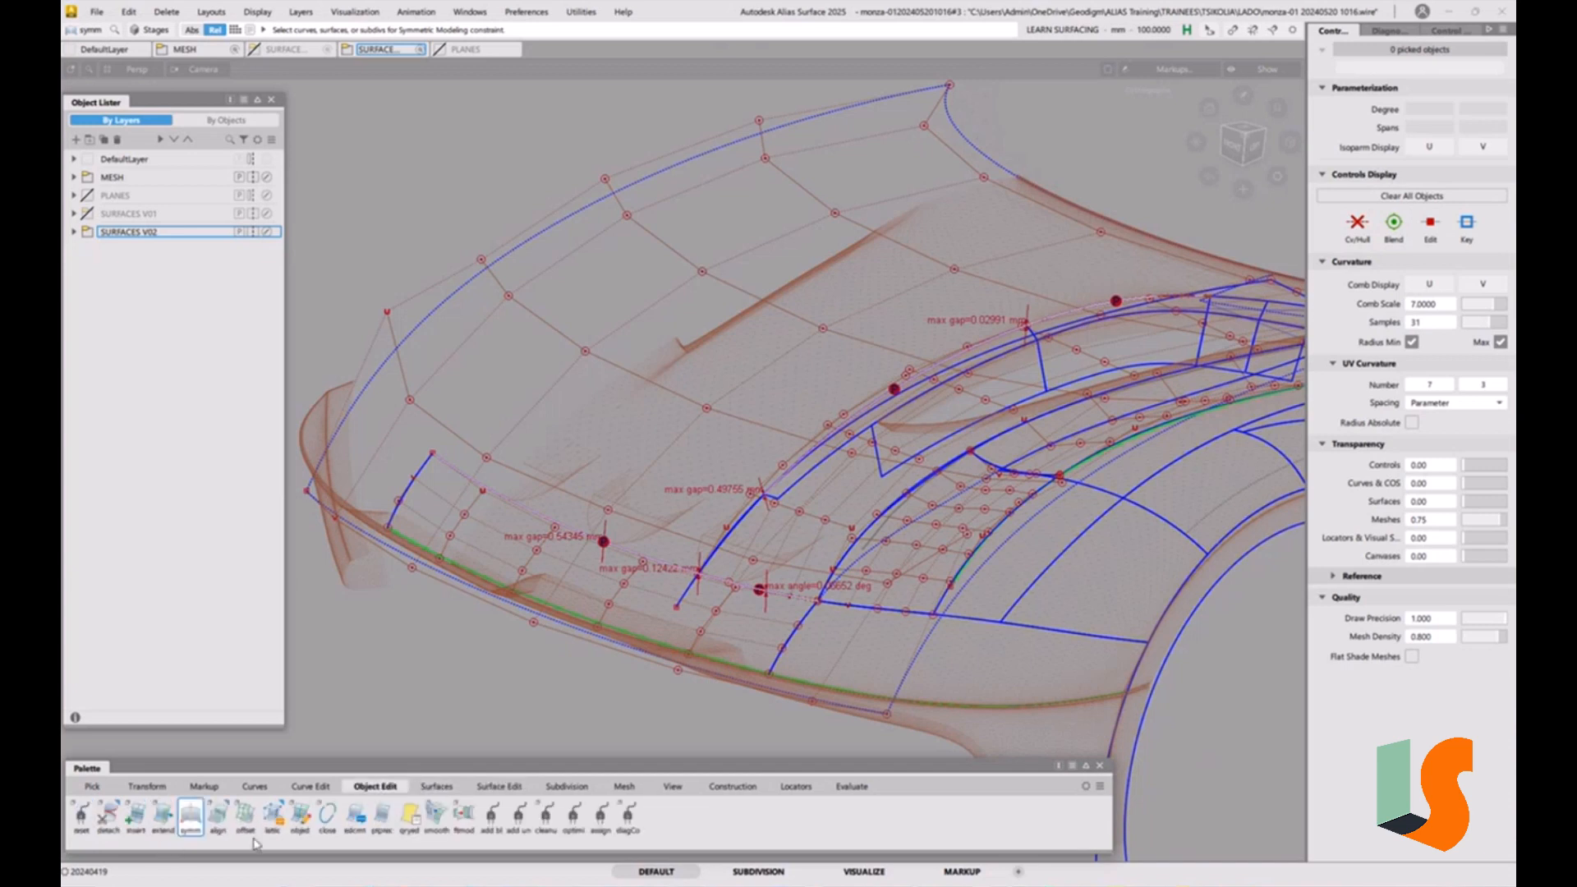
double_click(217, 817)
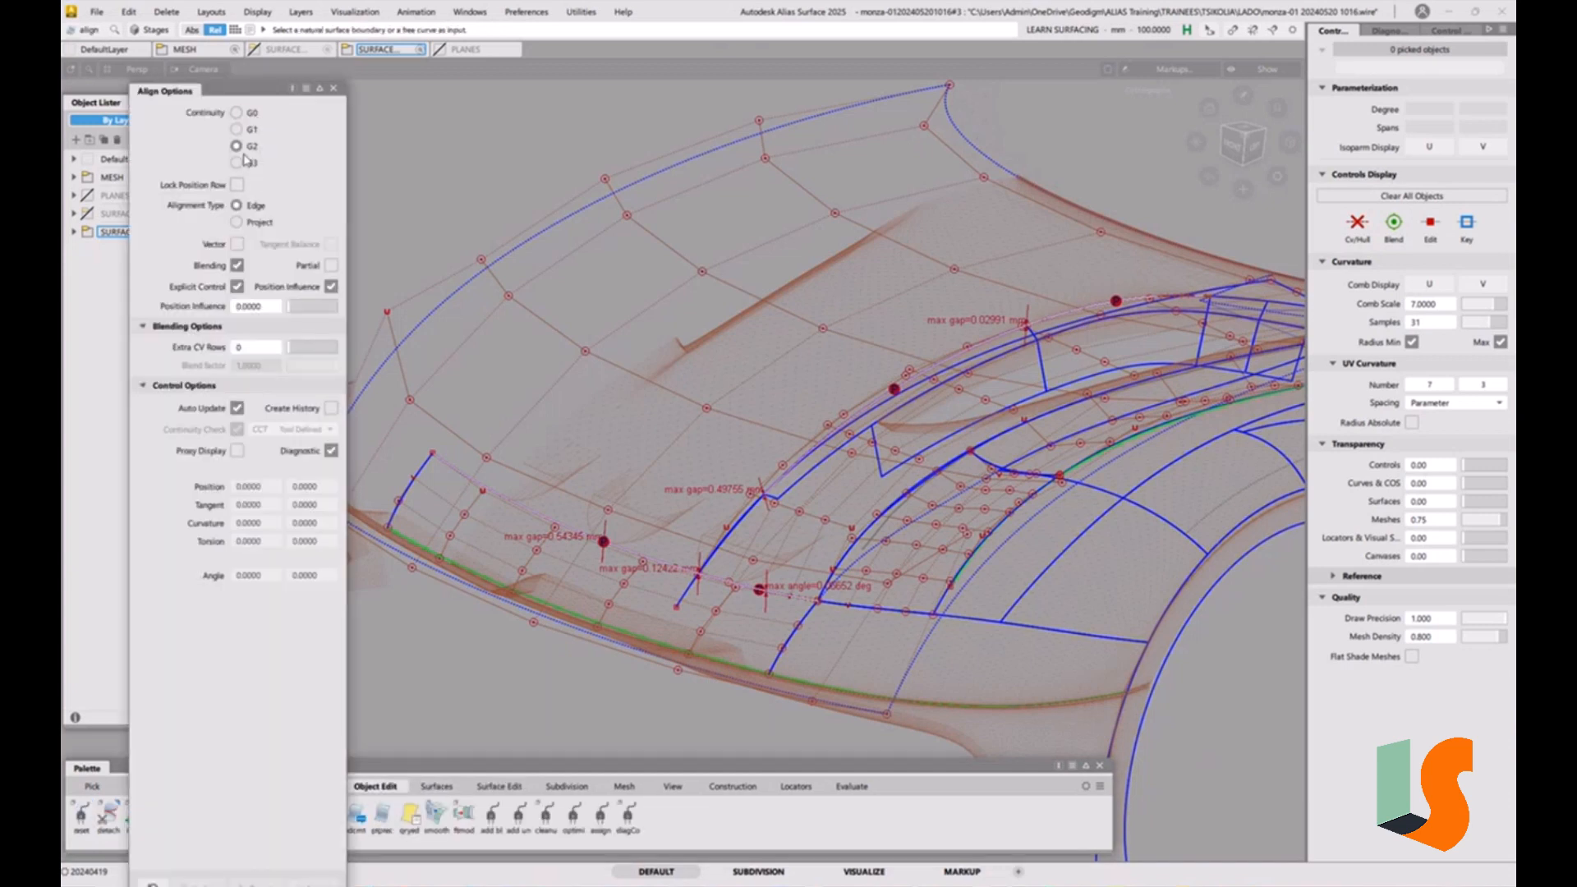
click(528, 515)
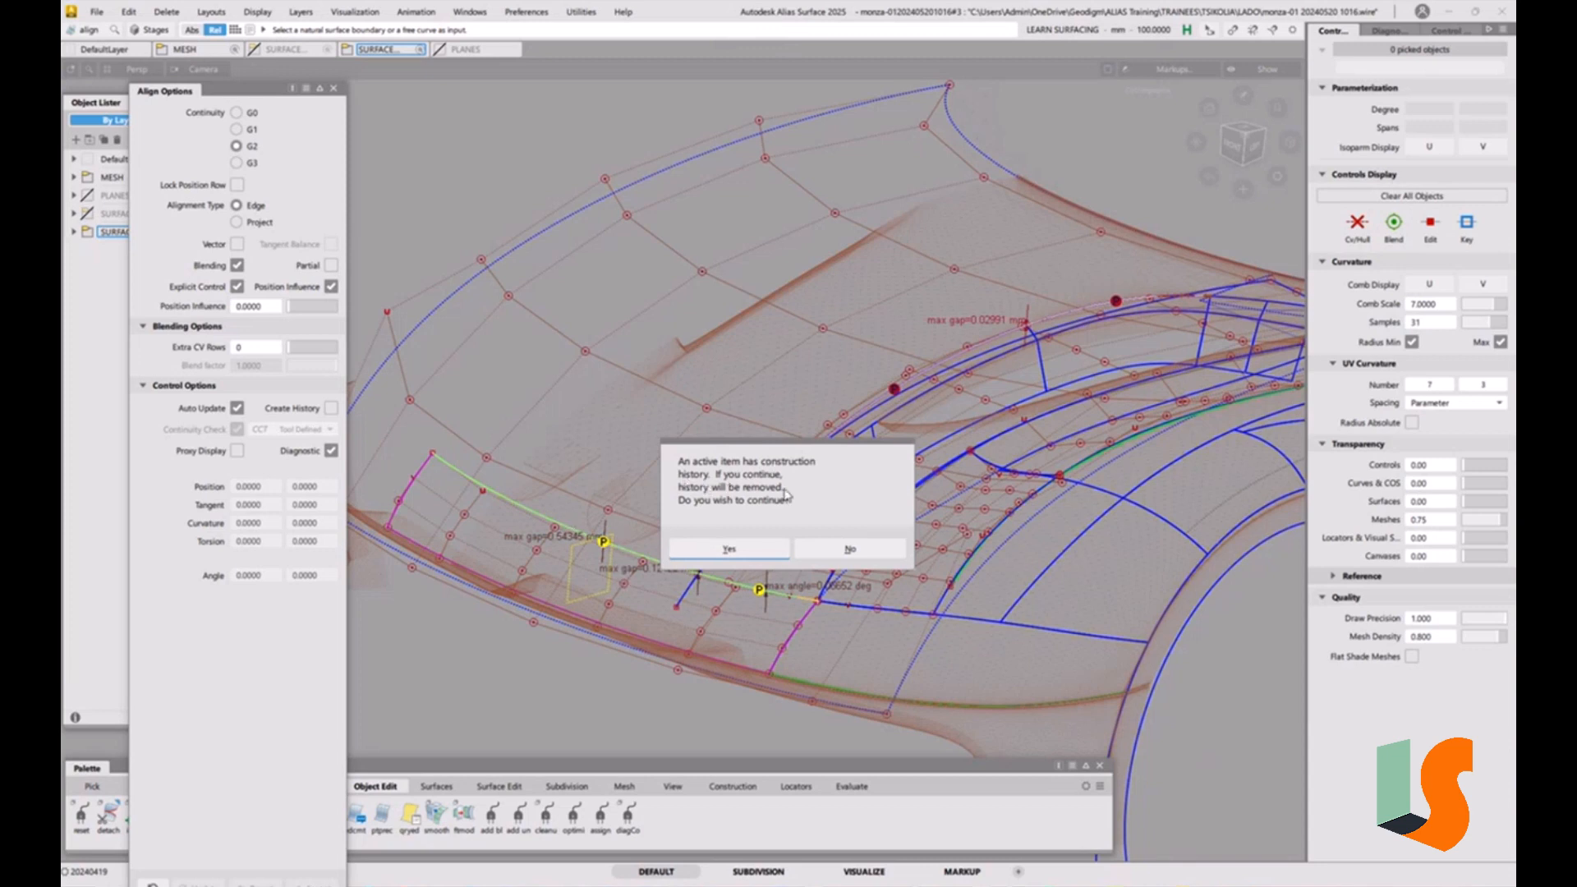
click(740, 555)
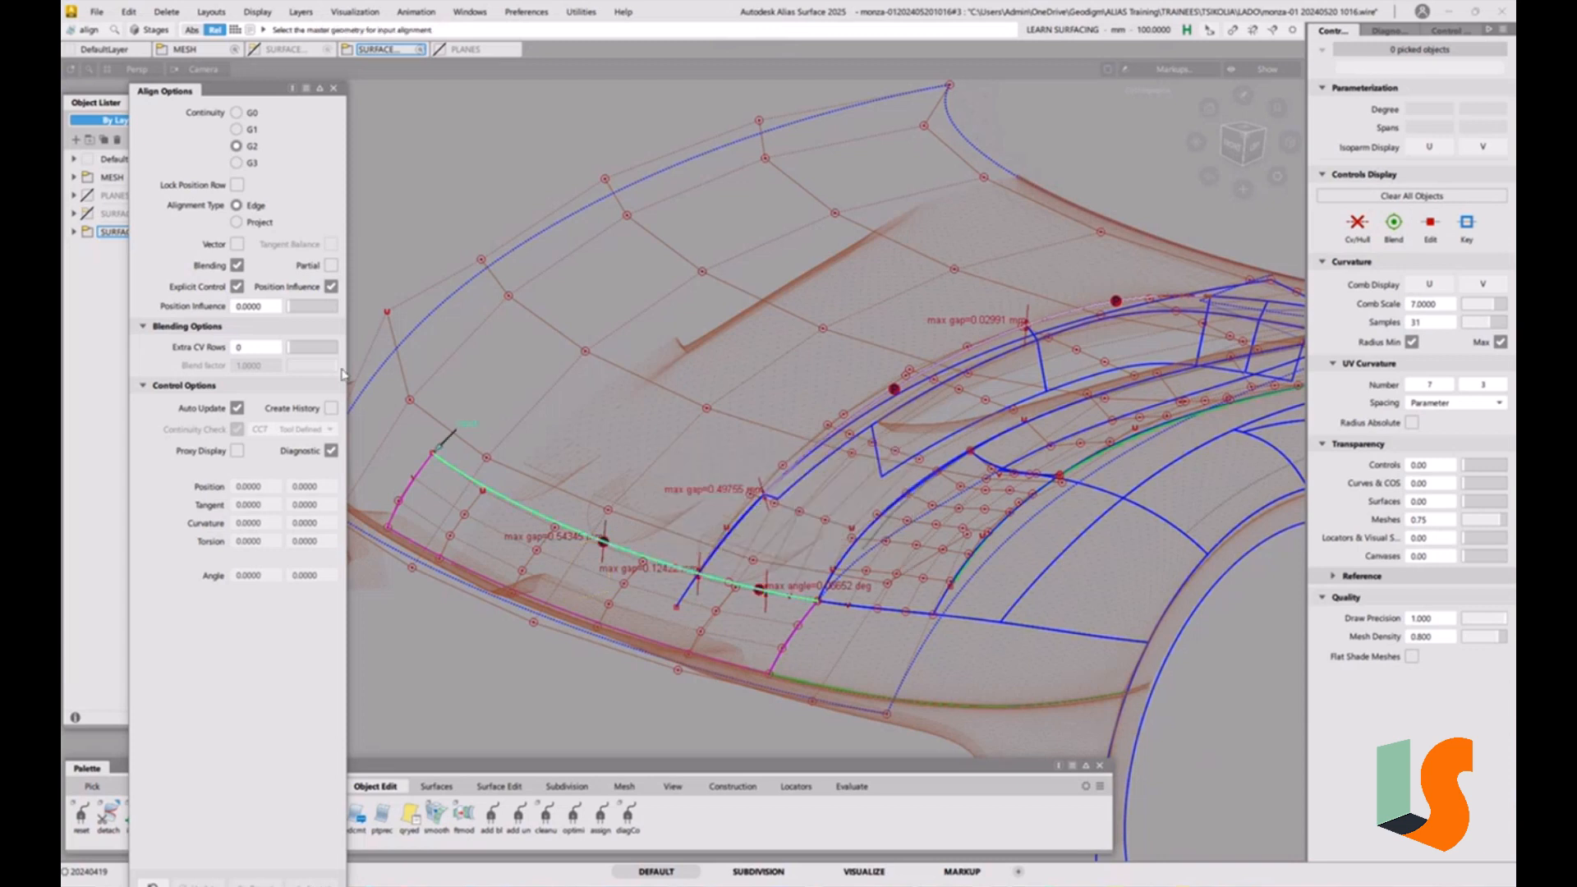
click(237, 265)
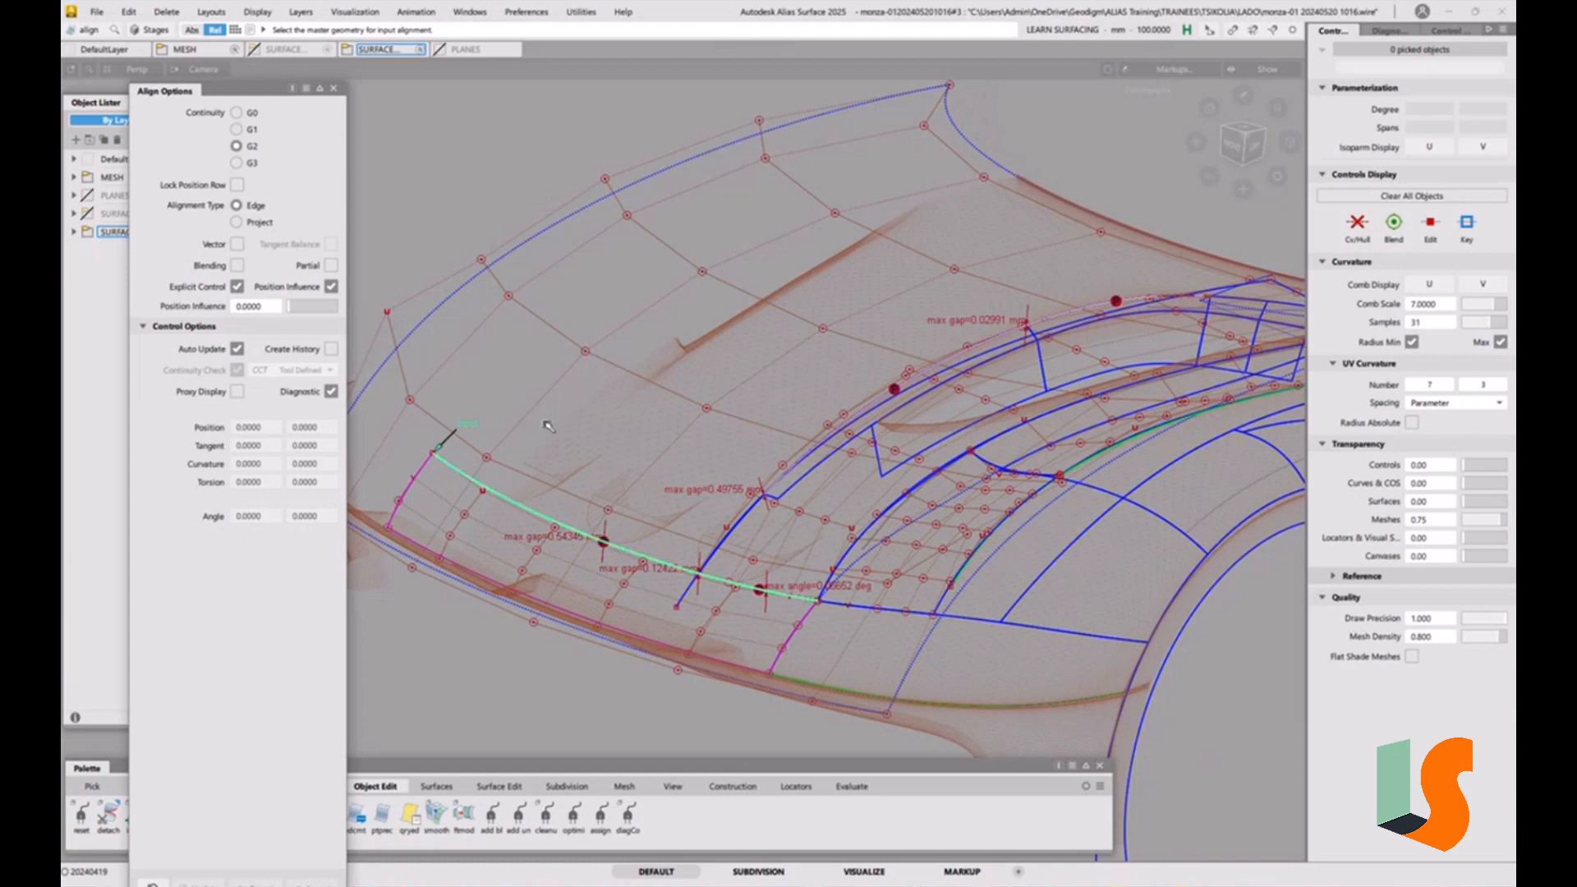
Try aligning the nose surface's upper edge to the hood with Edge alignment and U Degree 7, then undo the alignment
click(518, 508)
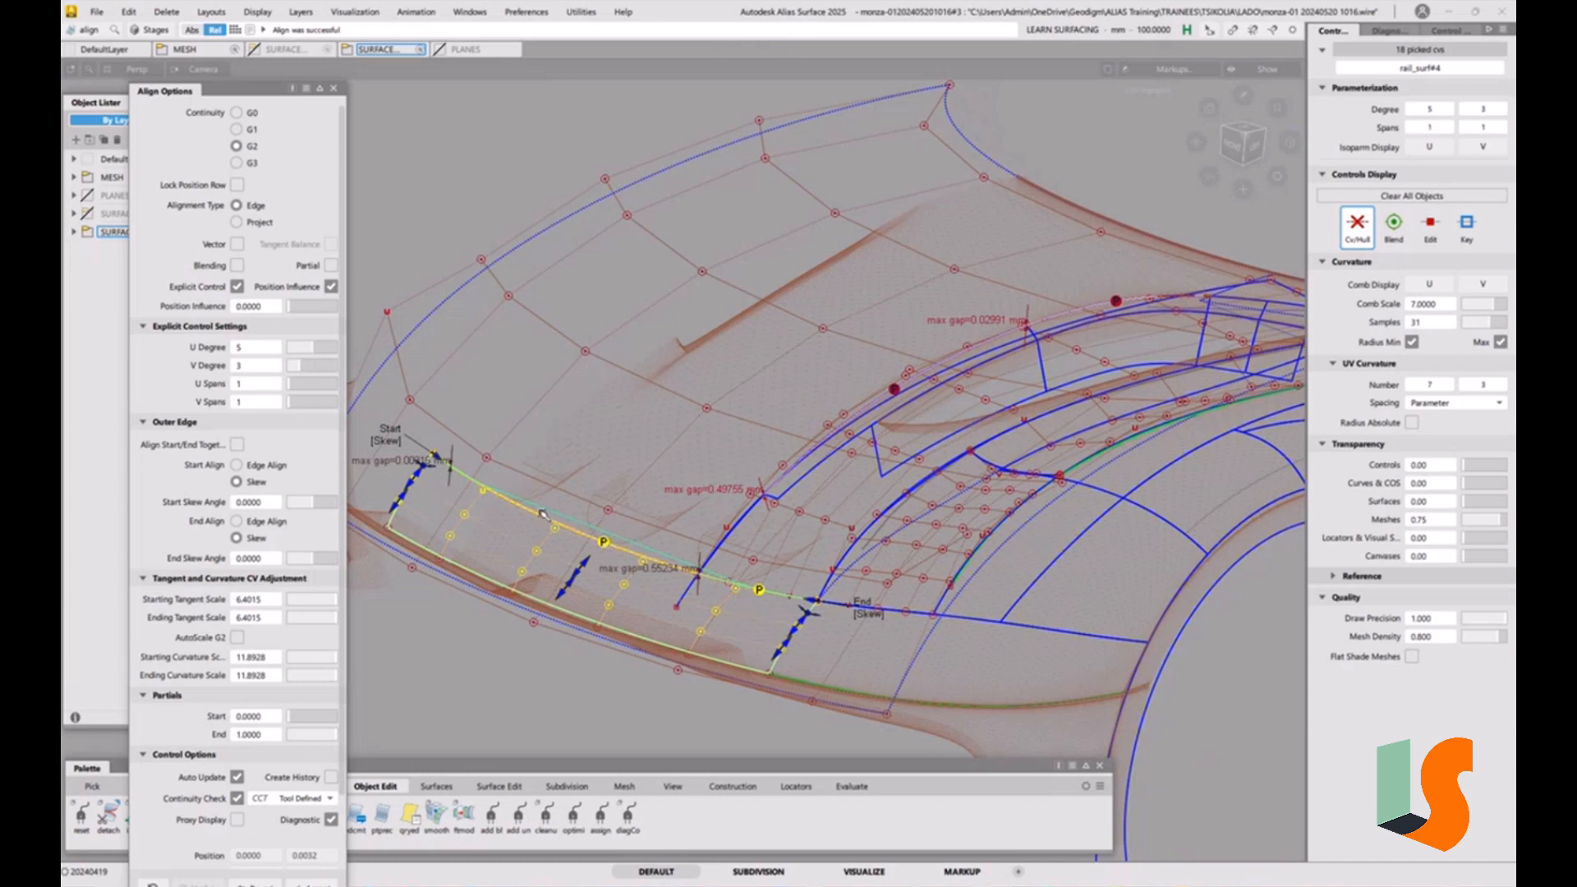
click(321, 351)
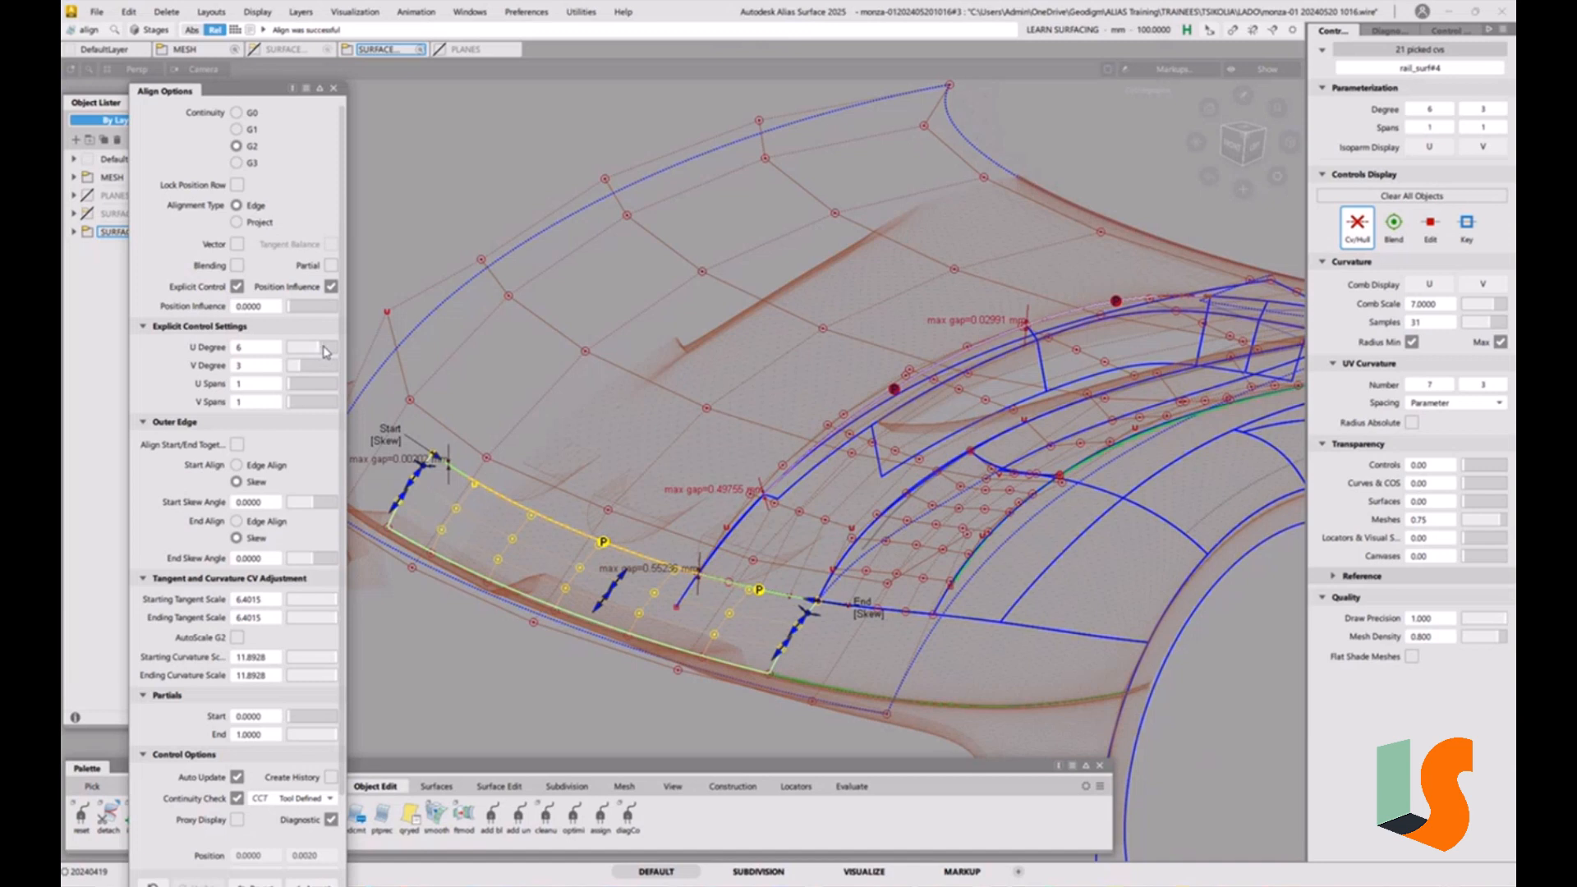
click(325, 352)
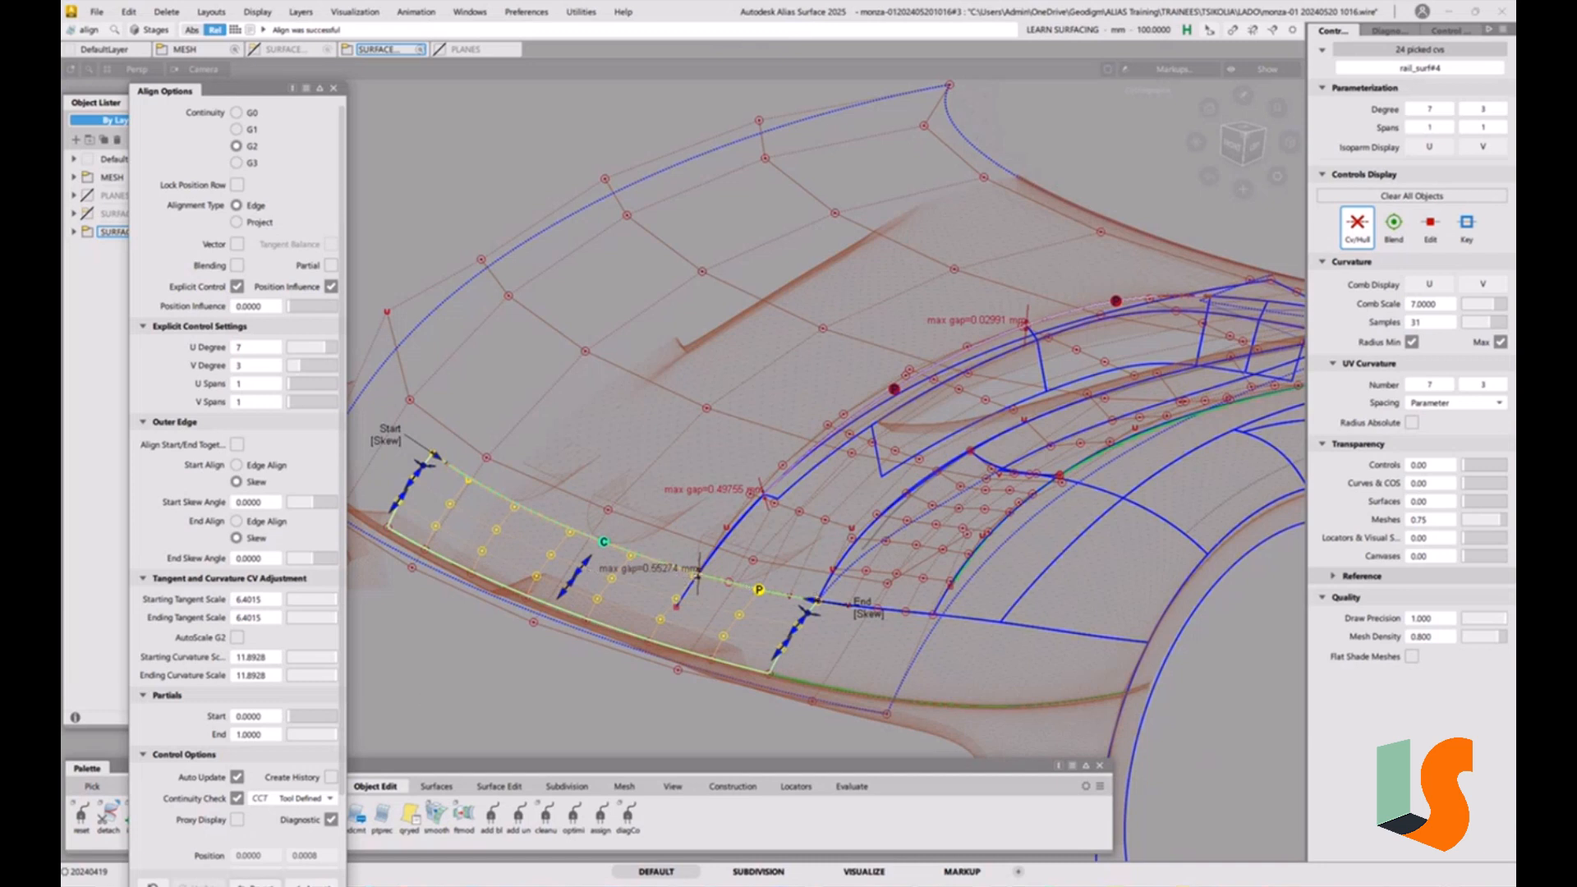
click(255, 882)
Delete the remaining continuity check along the nose surface's upper edge
ctrl+shift+drag(725, 661, 728, 743)
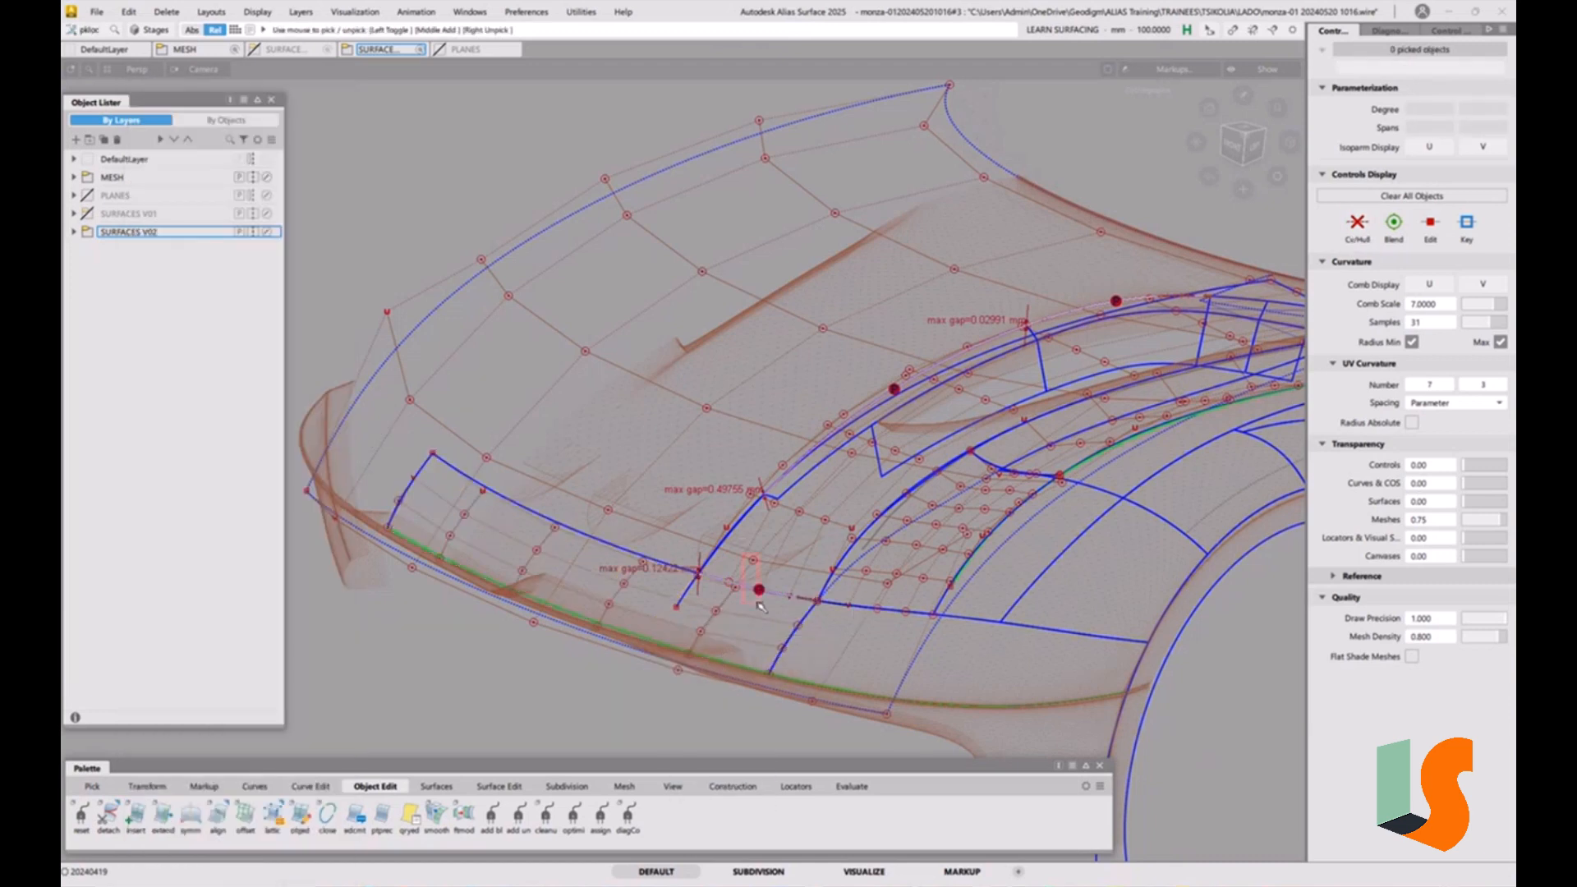
key(Delete)
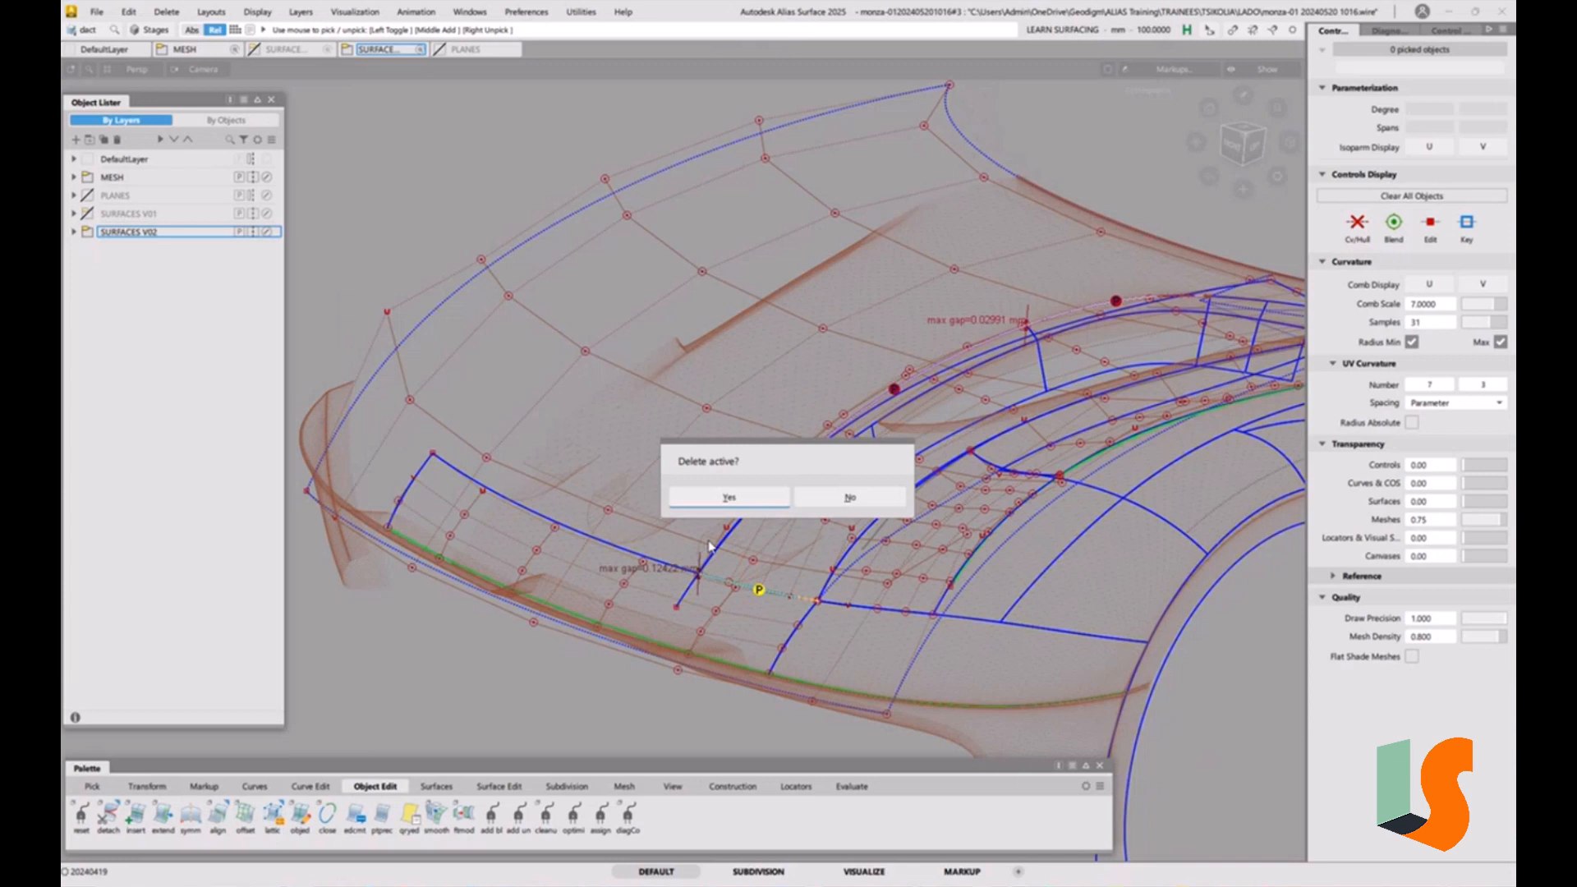
click(733, 501)
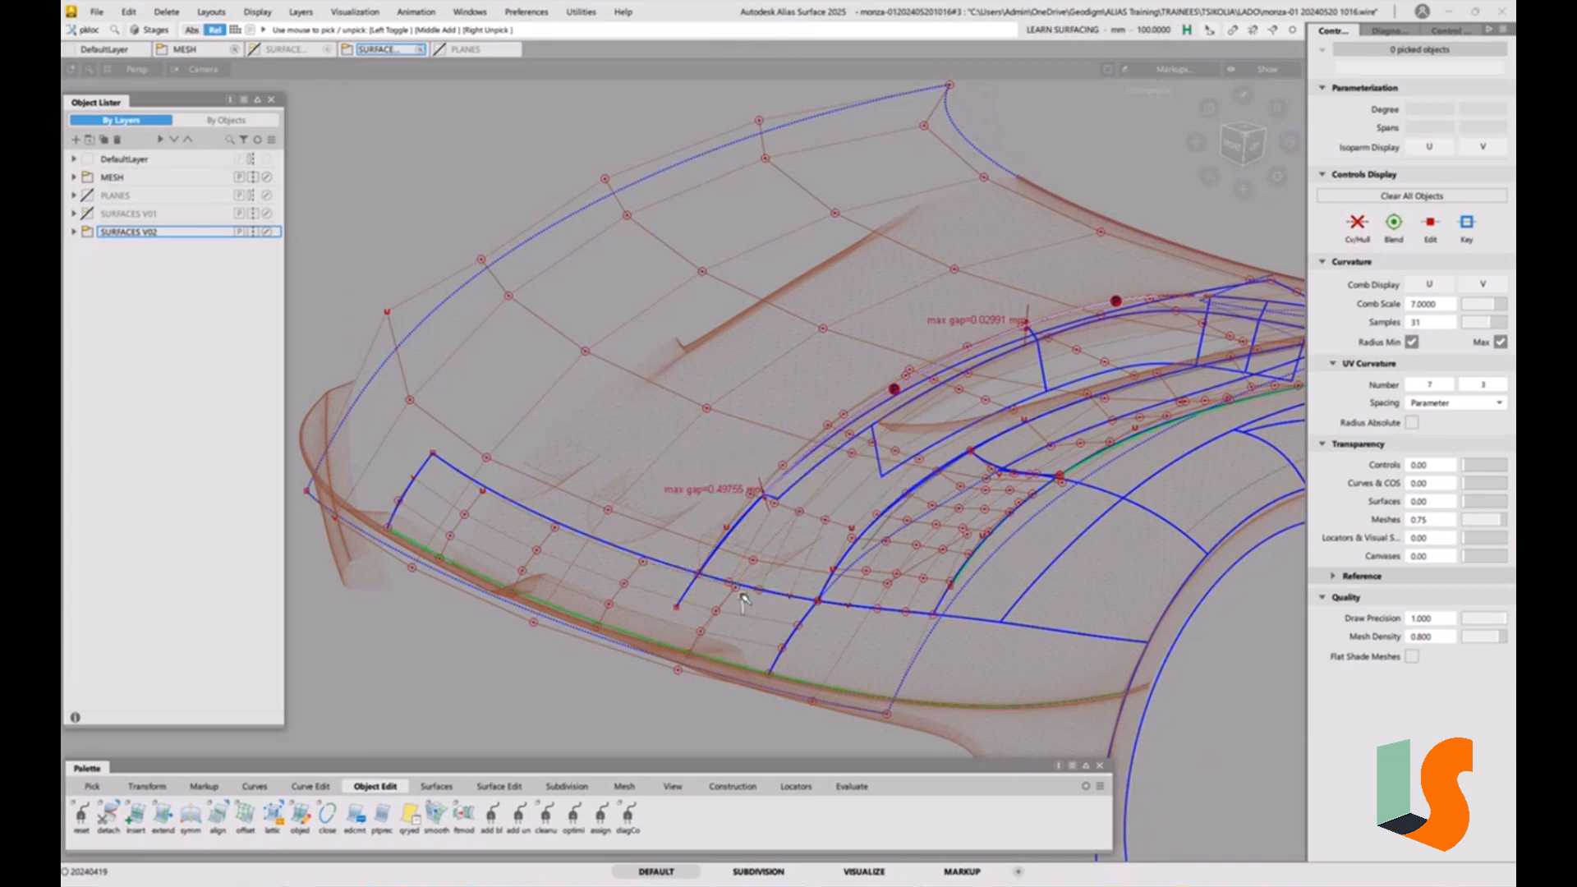
Try the G2 Edge alignment of the nose's upper edge to the hood again, raising U Degree to 7 and returning it to 5
double_click(217, 815)
click(545, 519)
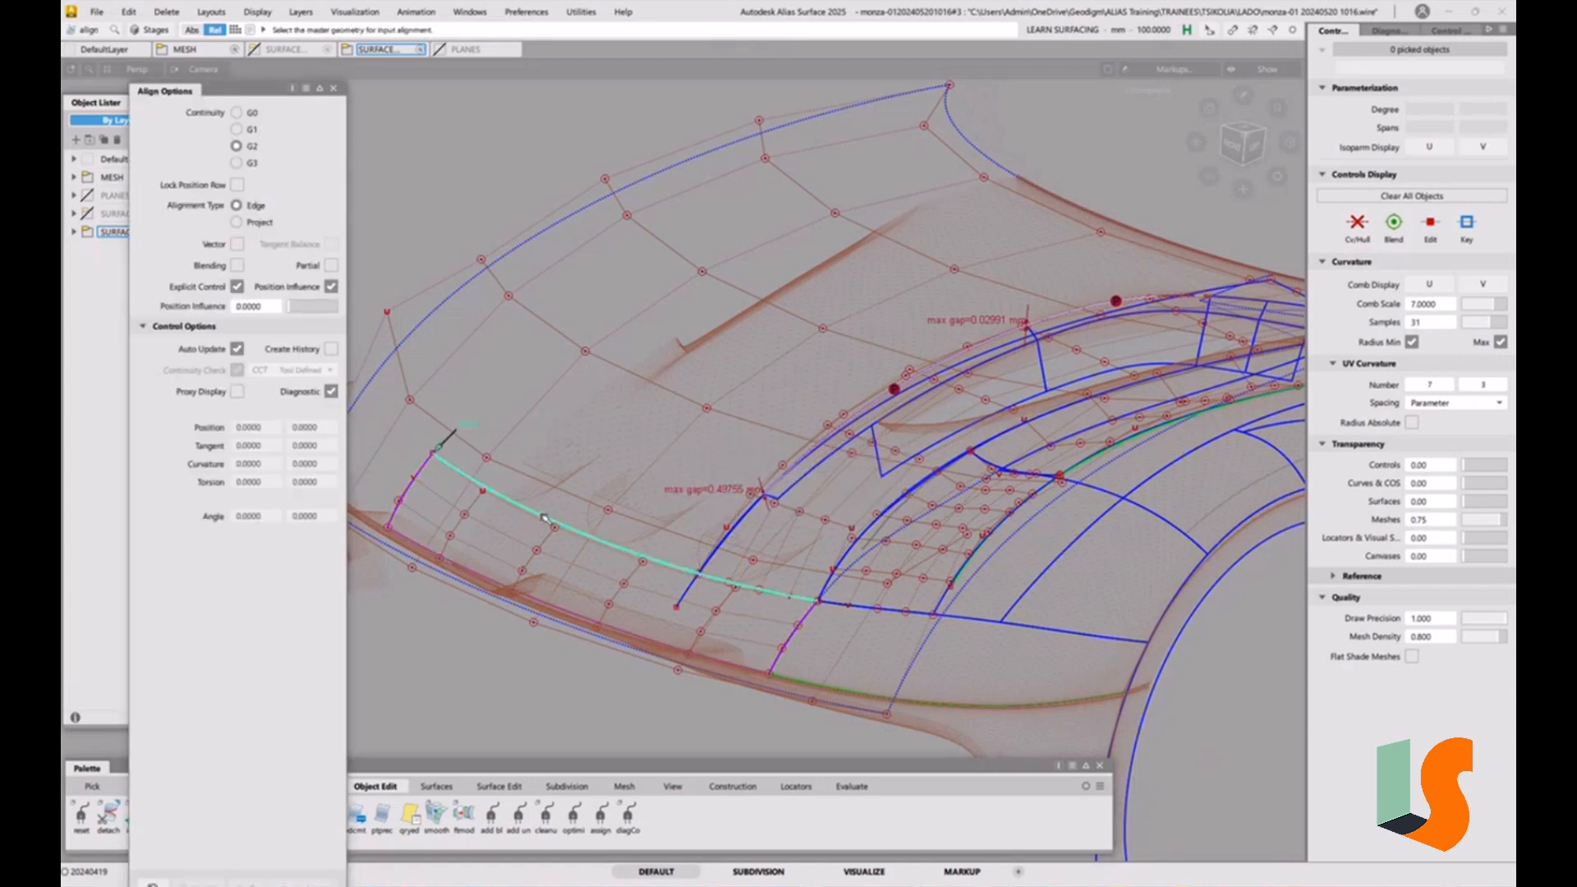
click(510, 506)
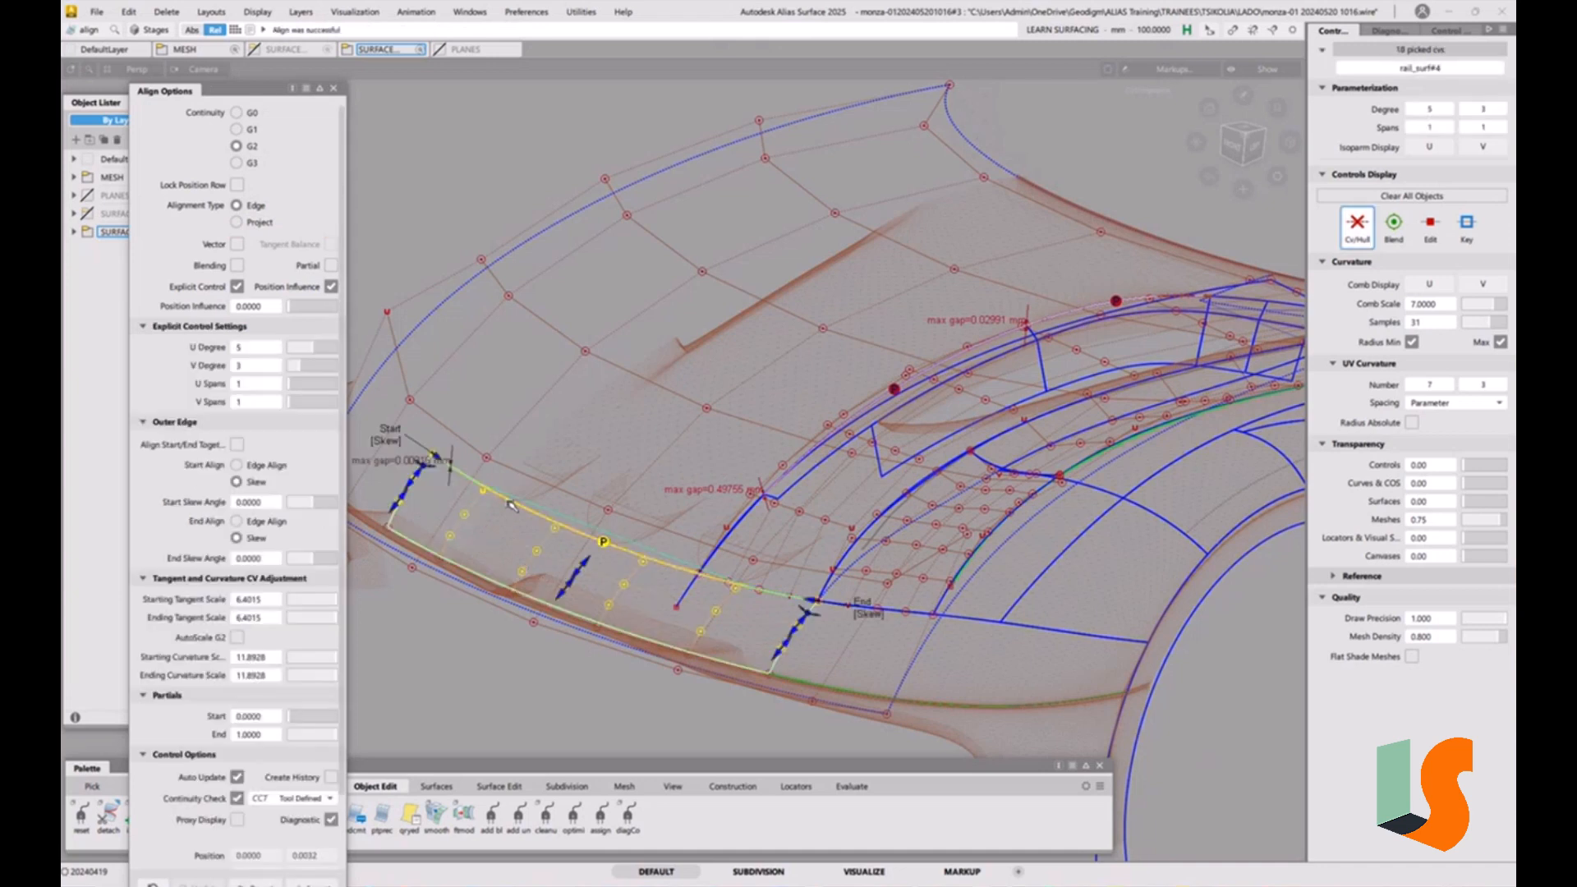
click(320, 349)
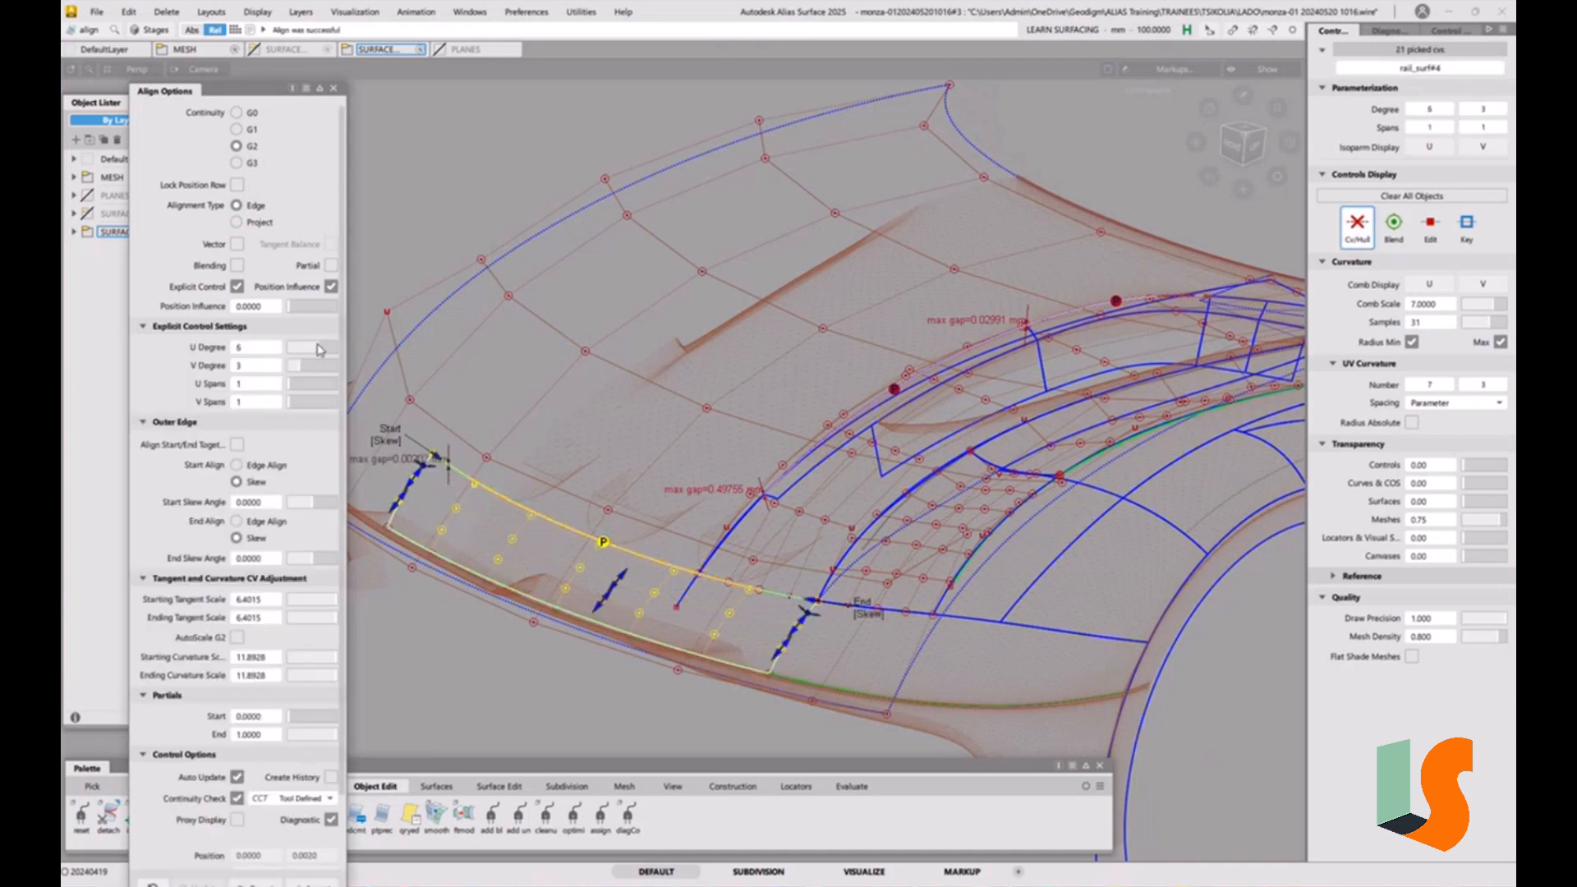
click(322, 353)
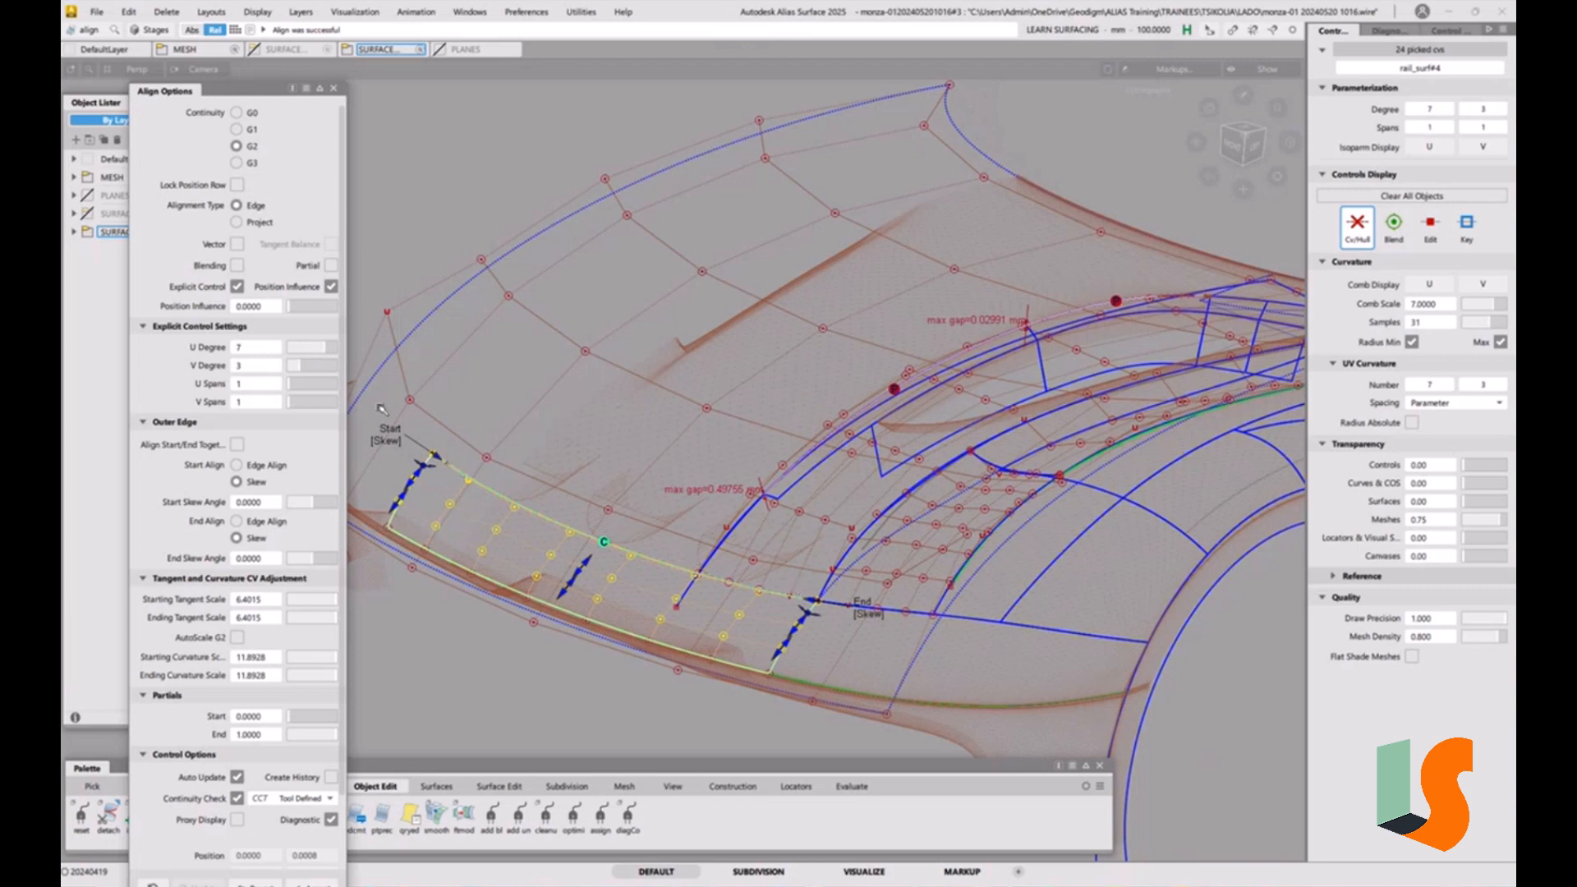
click(312, 351)
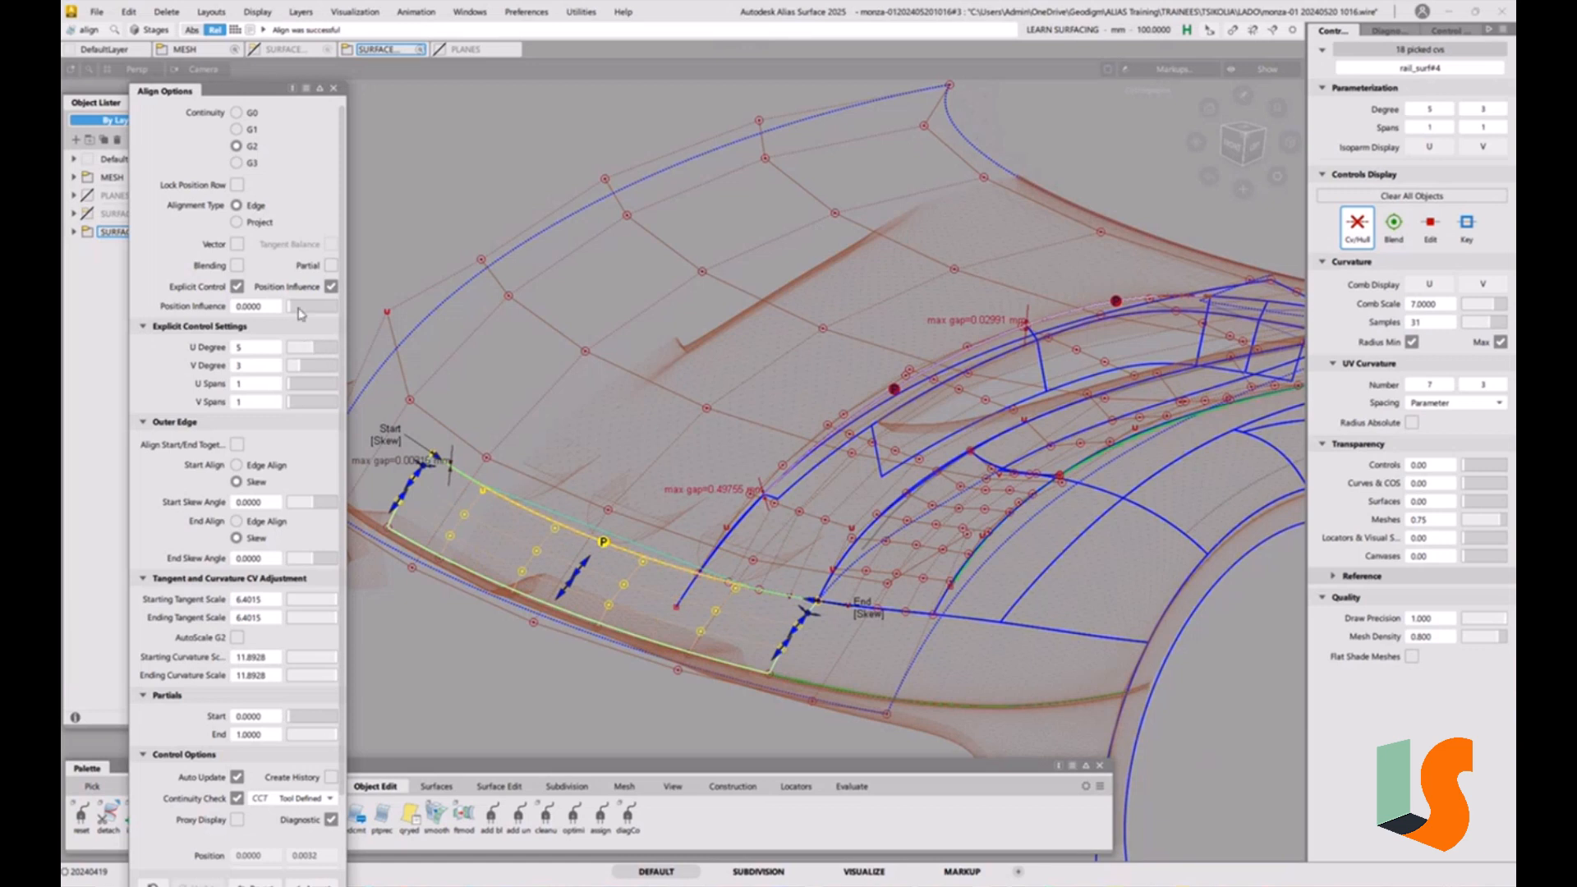
Try a Position Influence of 1.0 on the nose alignment and set it back to 0
drag(296, 309, 391, 308)
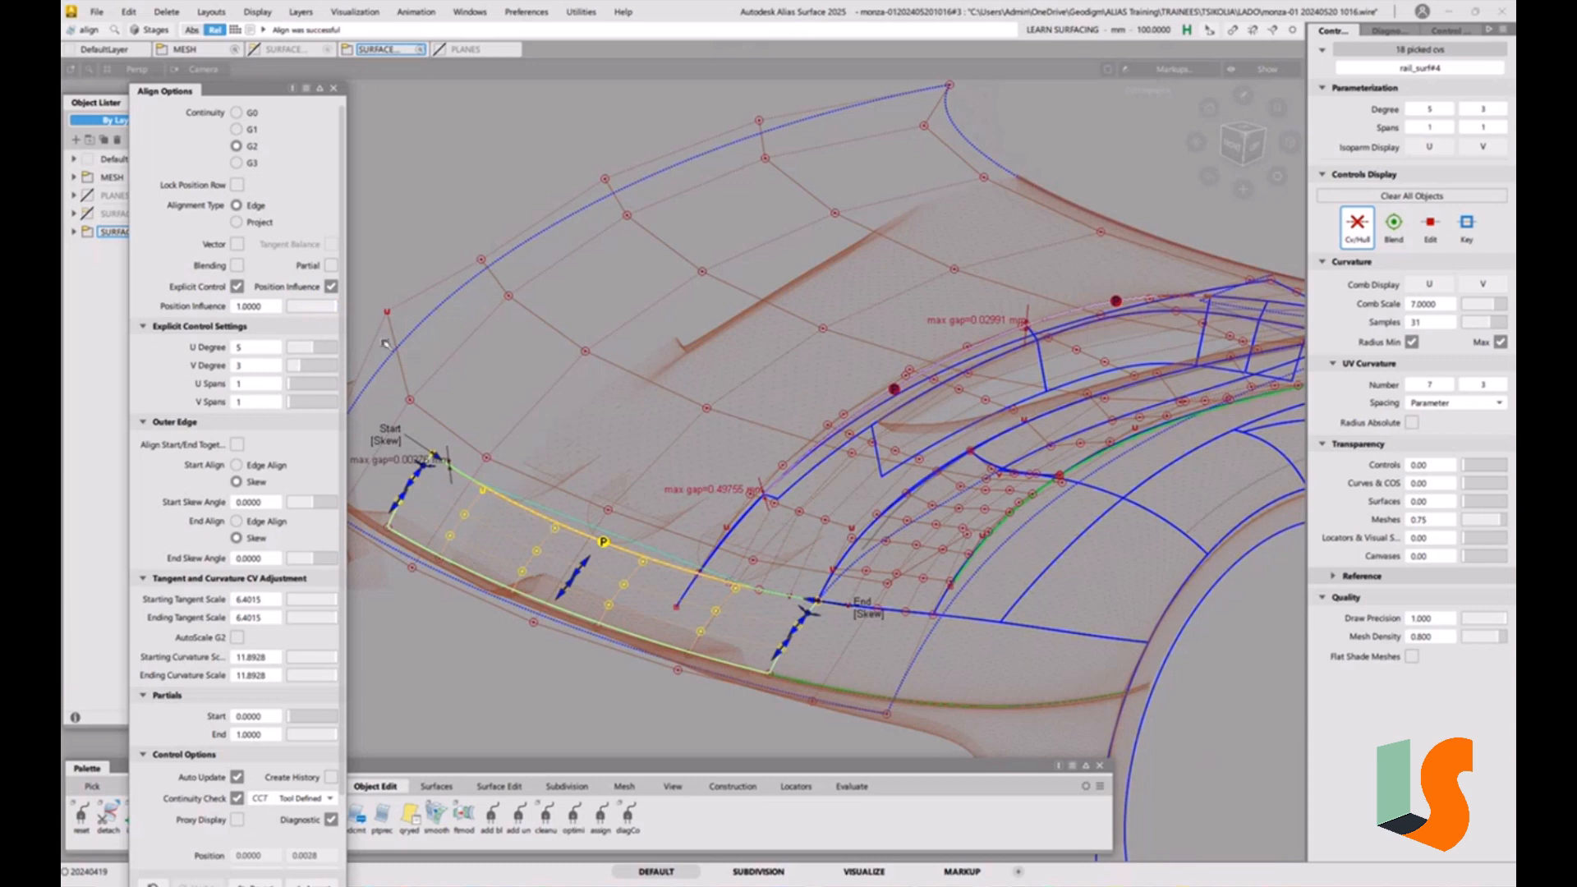
drag(332, 309, 439, 316)
drag(324, 310, 286, 309)
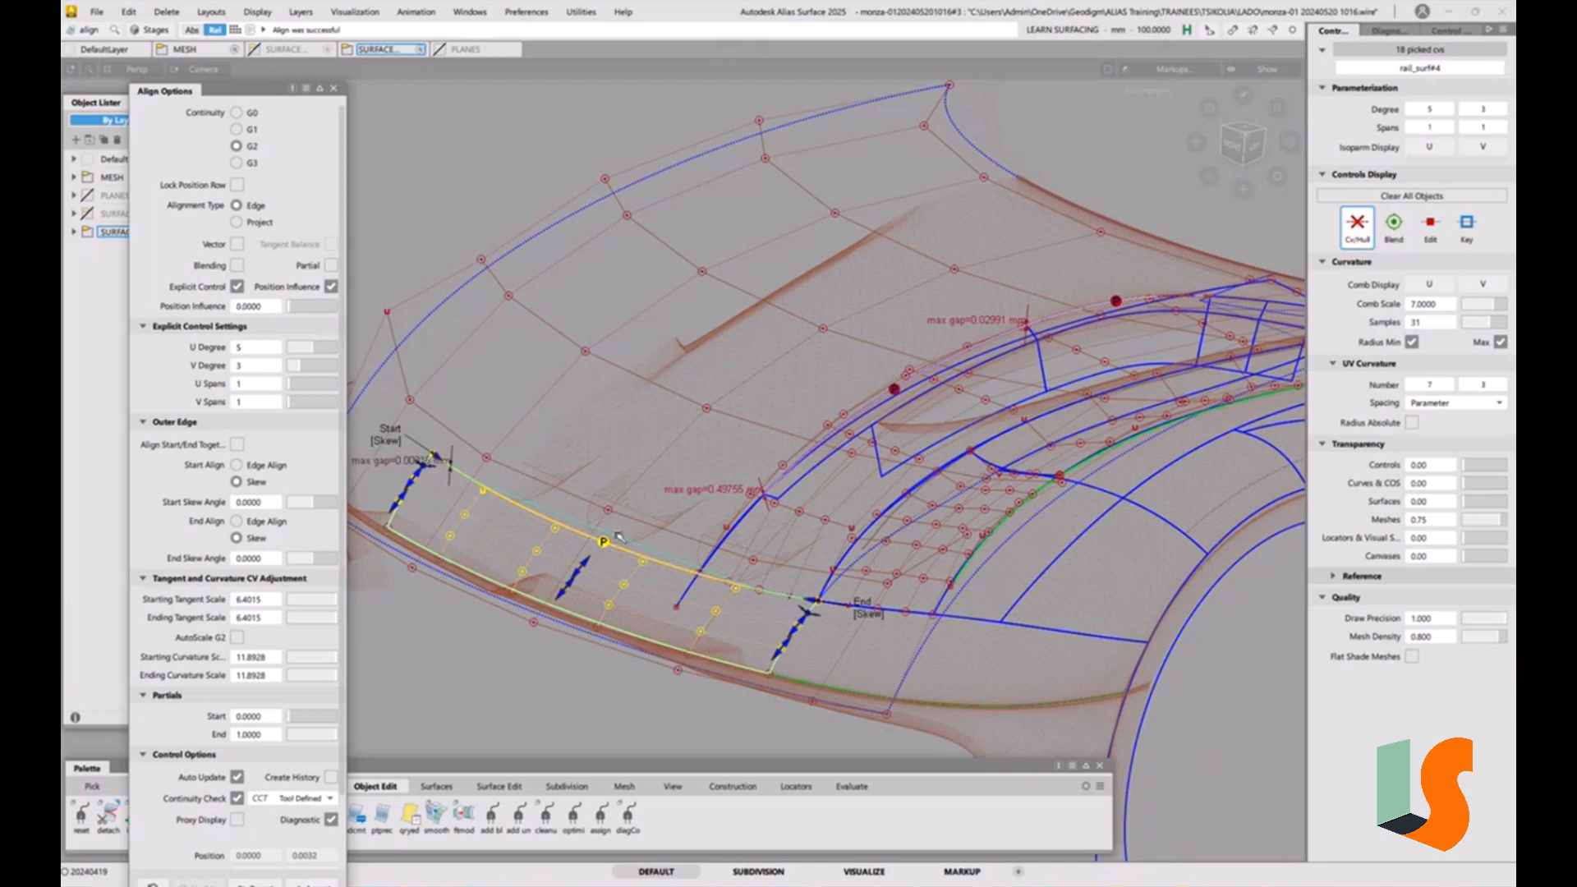
Delete the curve-on-surface that the edge alignment left on the hood, together with its continuity check
ctrl+shift+drag(662, 580, 628, 540)
click(625, 559)
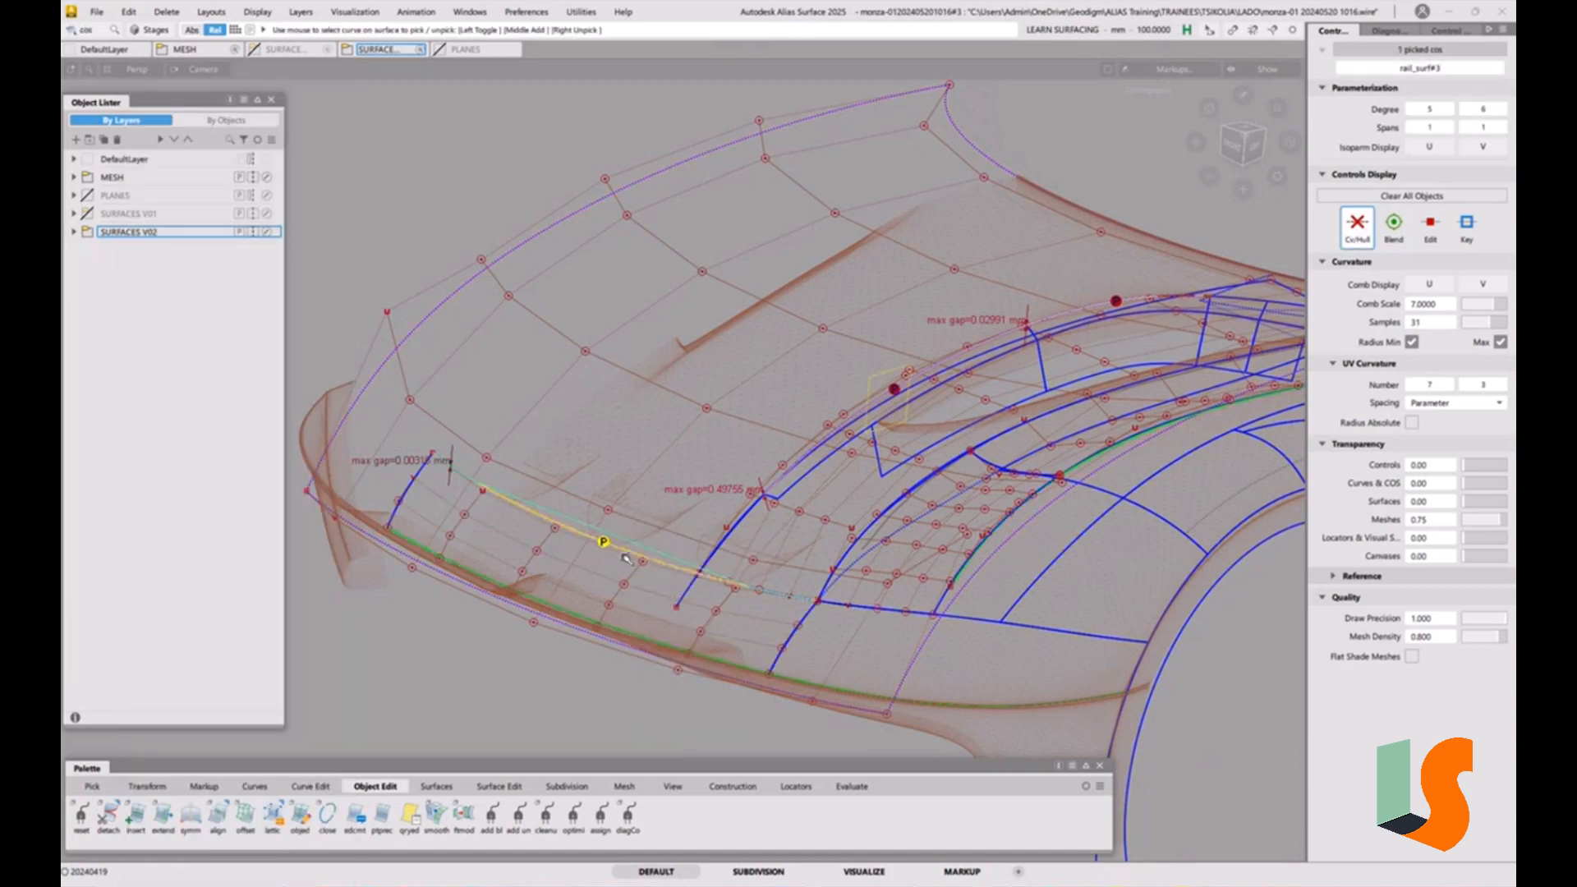
key(Delete)
click(727, 498)
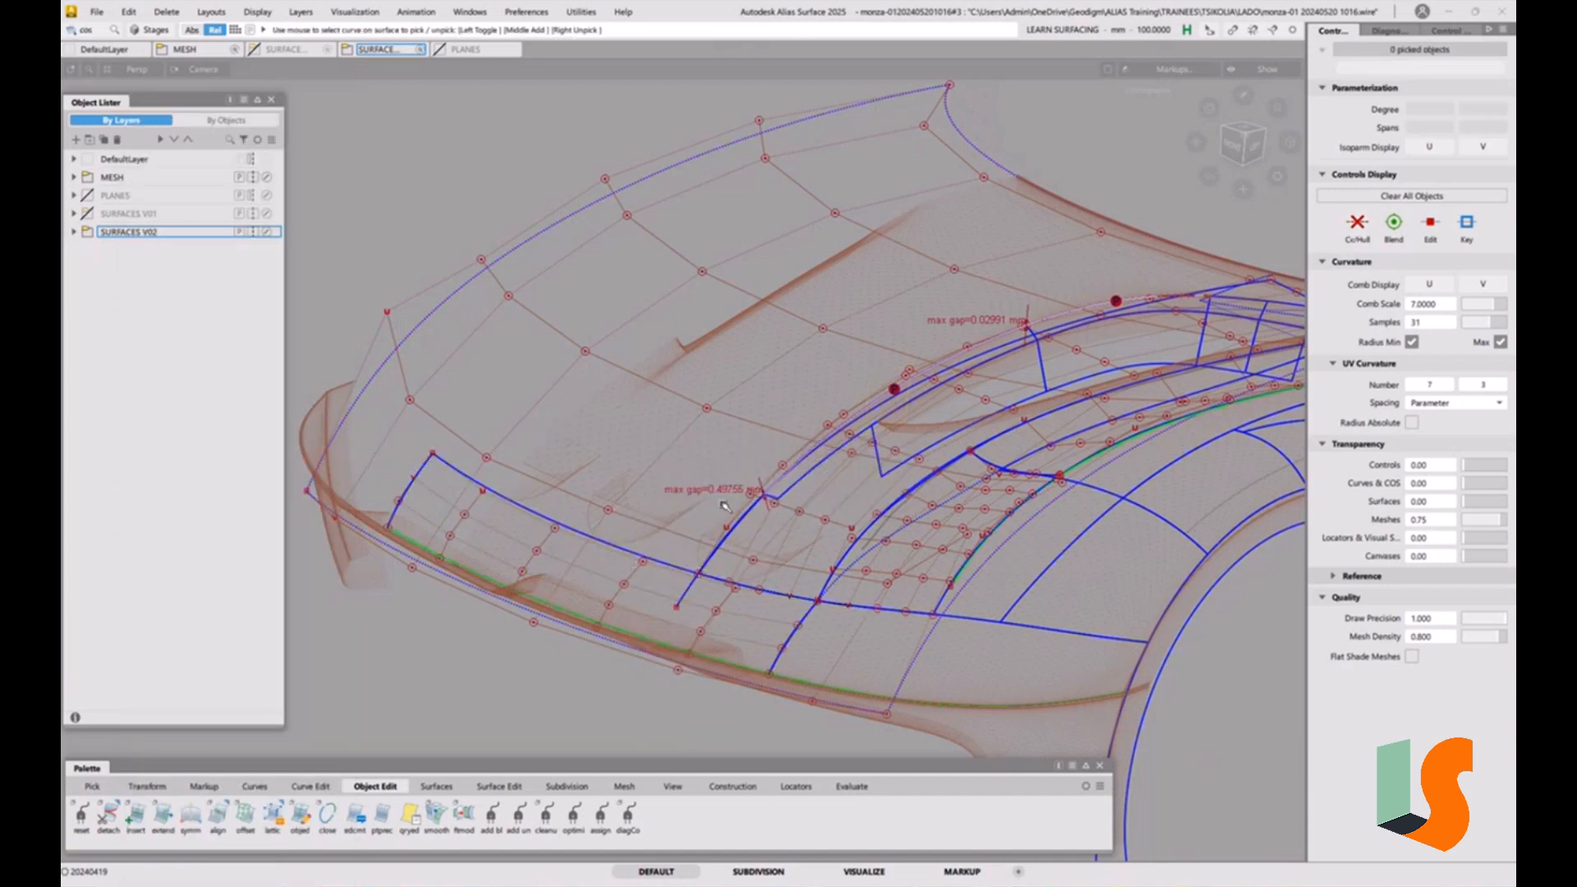
Align the nose surface's upper edge to the hood with G2 continuity, Project type along Z and U Degree 6, and finish the alignment
double_click(218, 821)
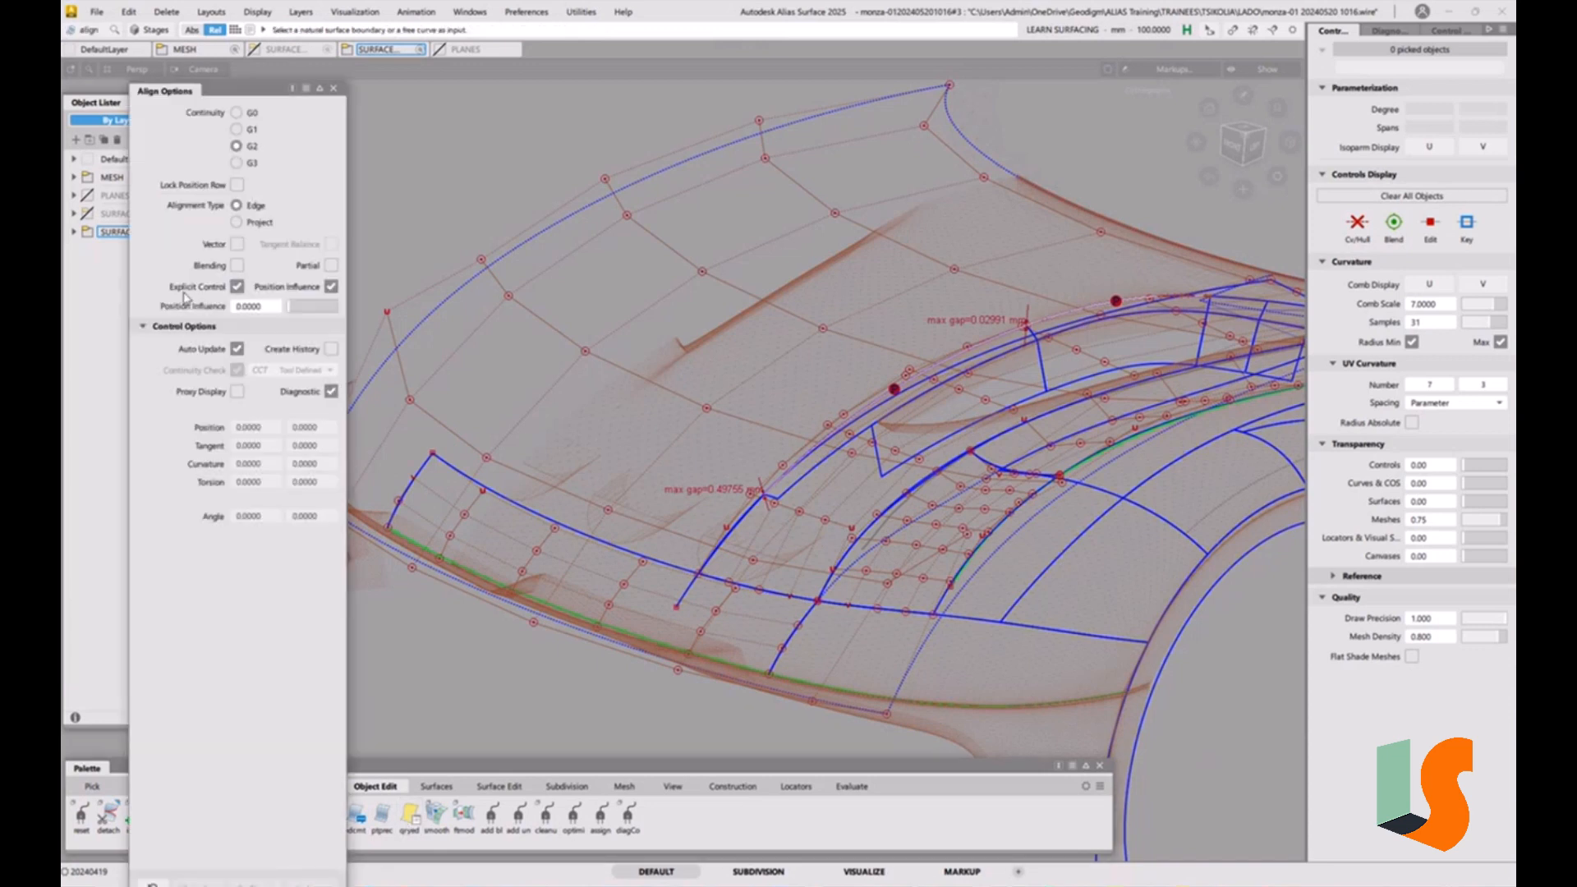
click(582, 546)
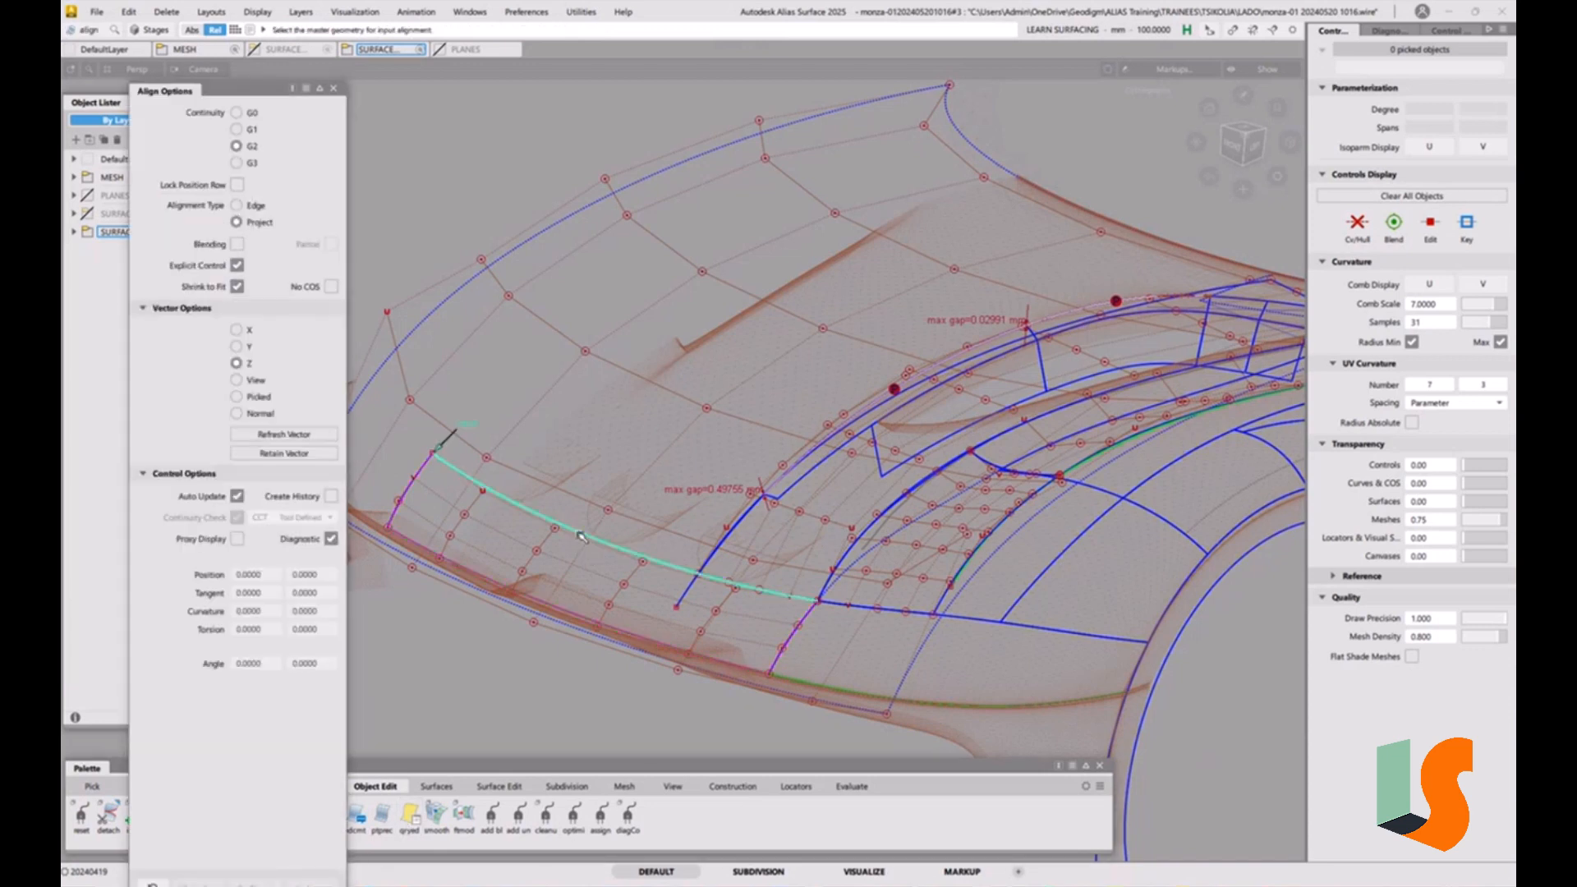
click(464, 289)
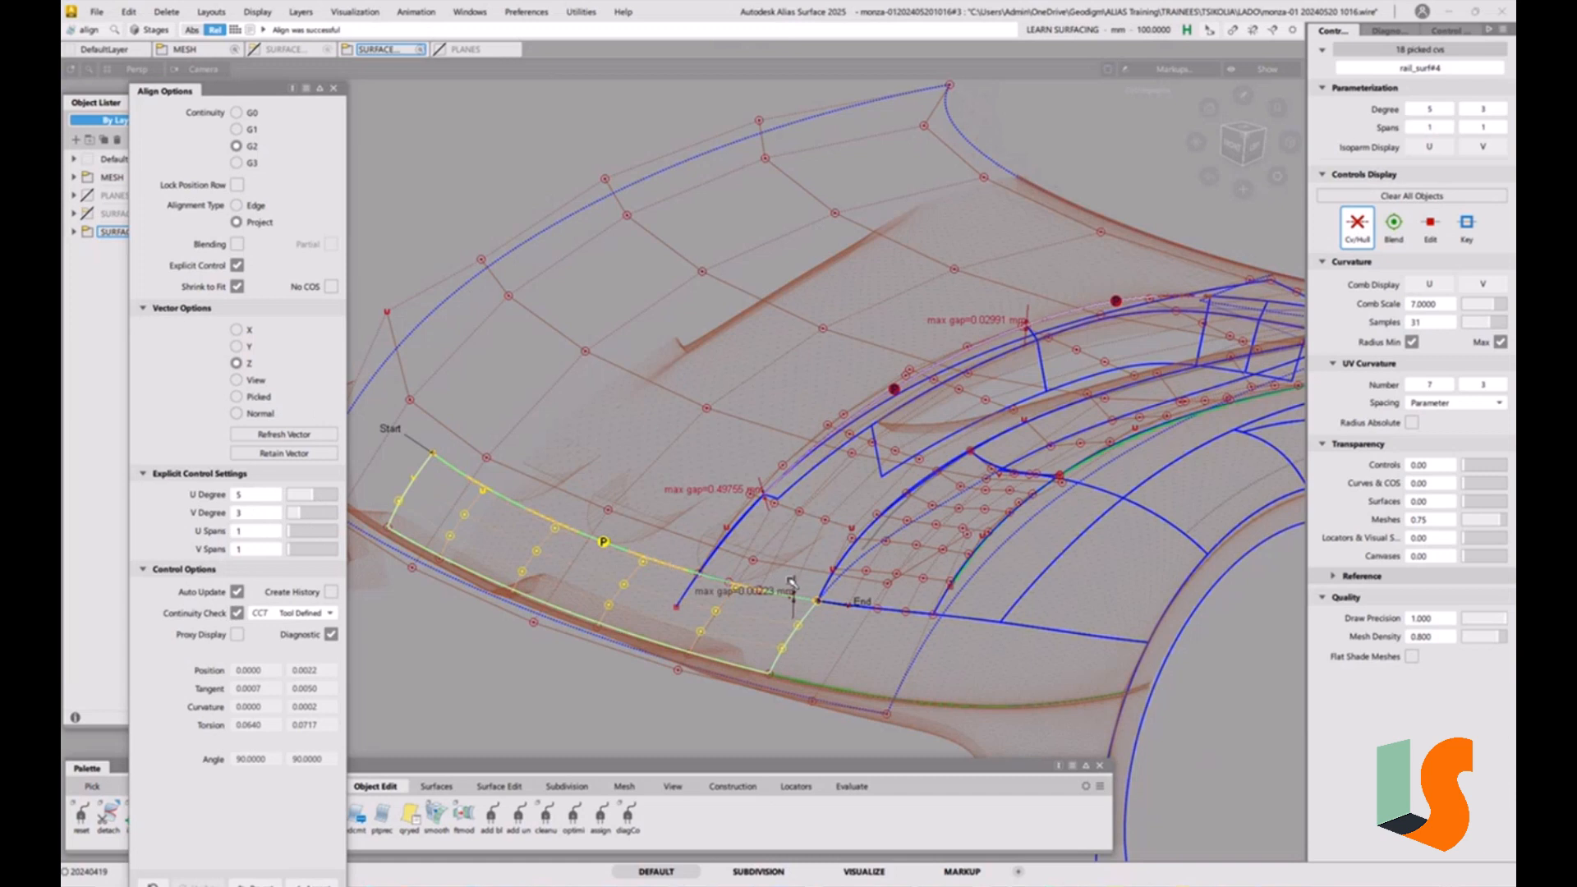
click(321, 497)
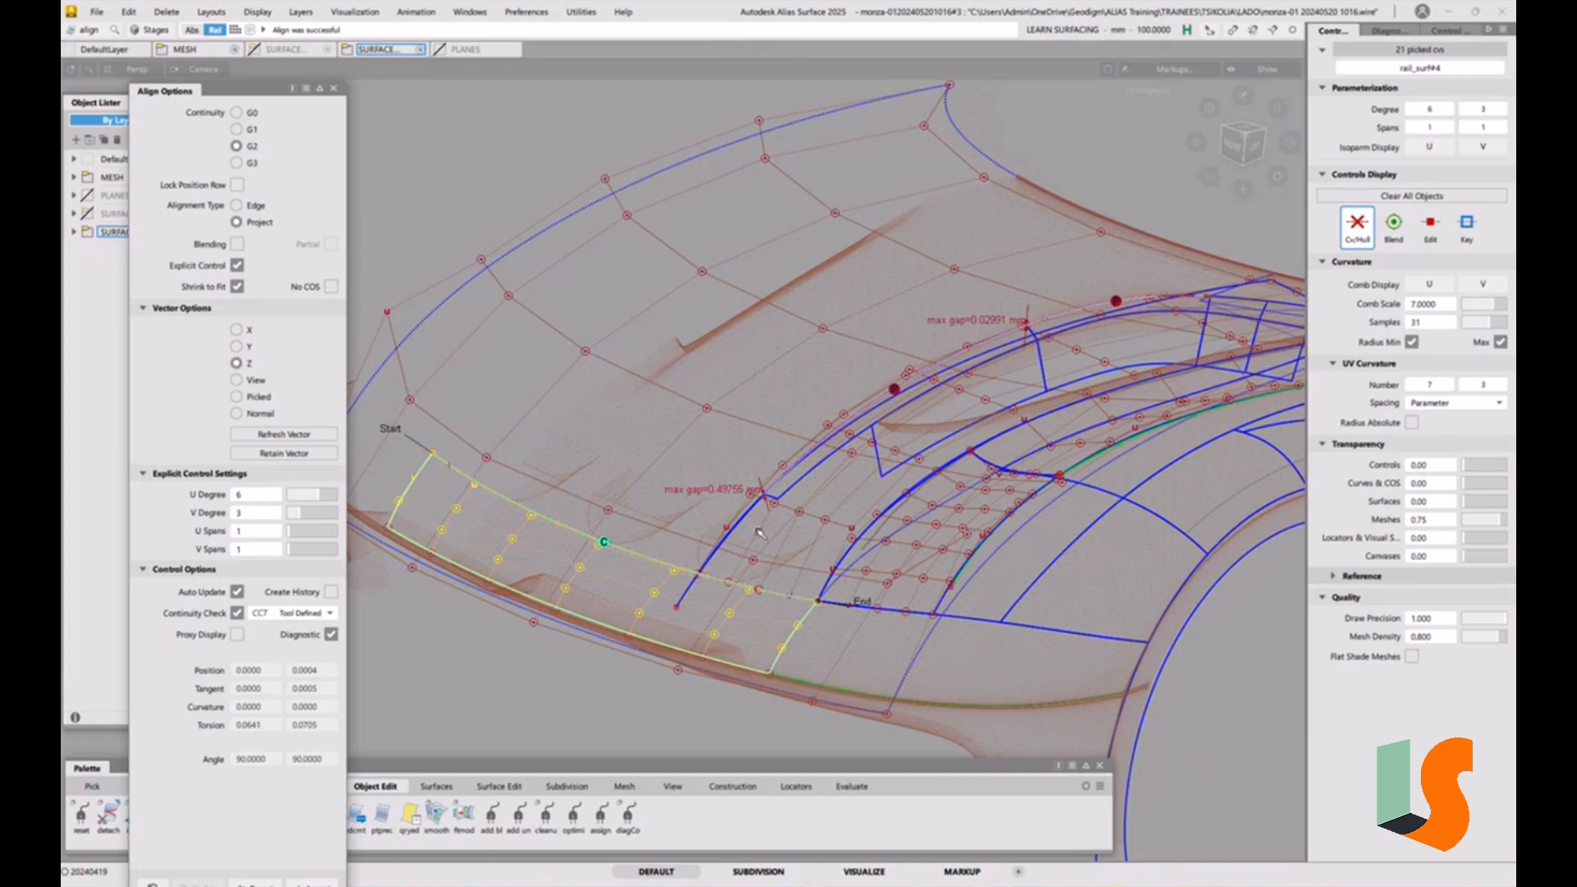
alt+shift+drag(760, 533, 735, 542)
alt+shift+right_drag(758, 533, 763, 496)
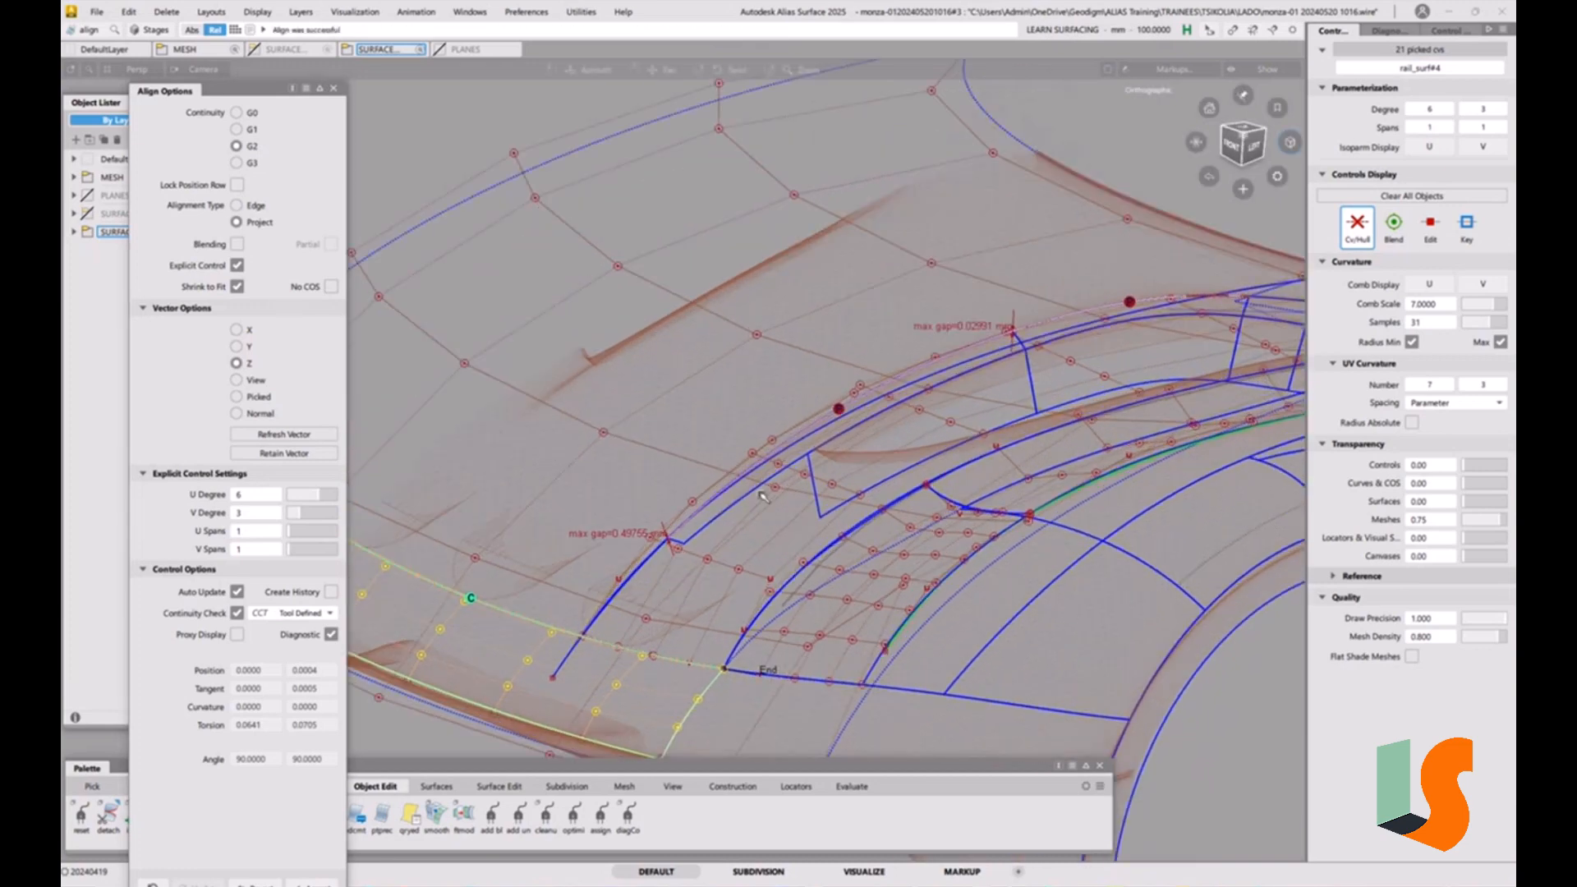
alt+shift+drag(763, 496, 725, 535)
alt+shift+right_drag(725, 534, 946, 426)
alt+shift+middle_drag(946, 426, 904, 465)
key(space)
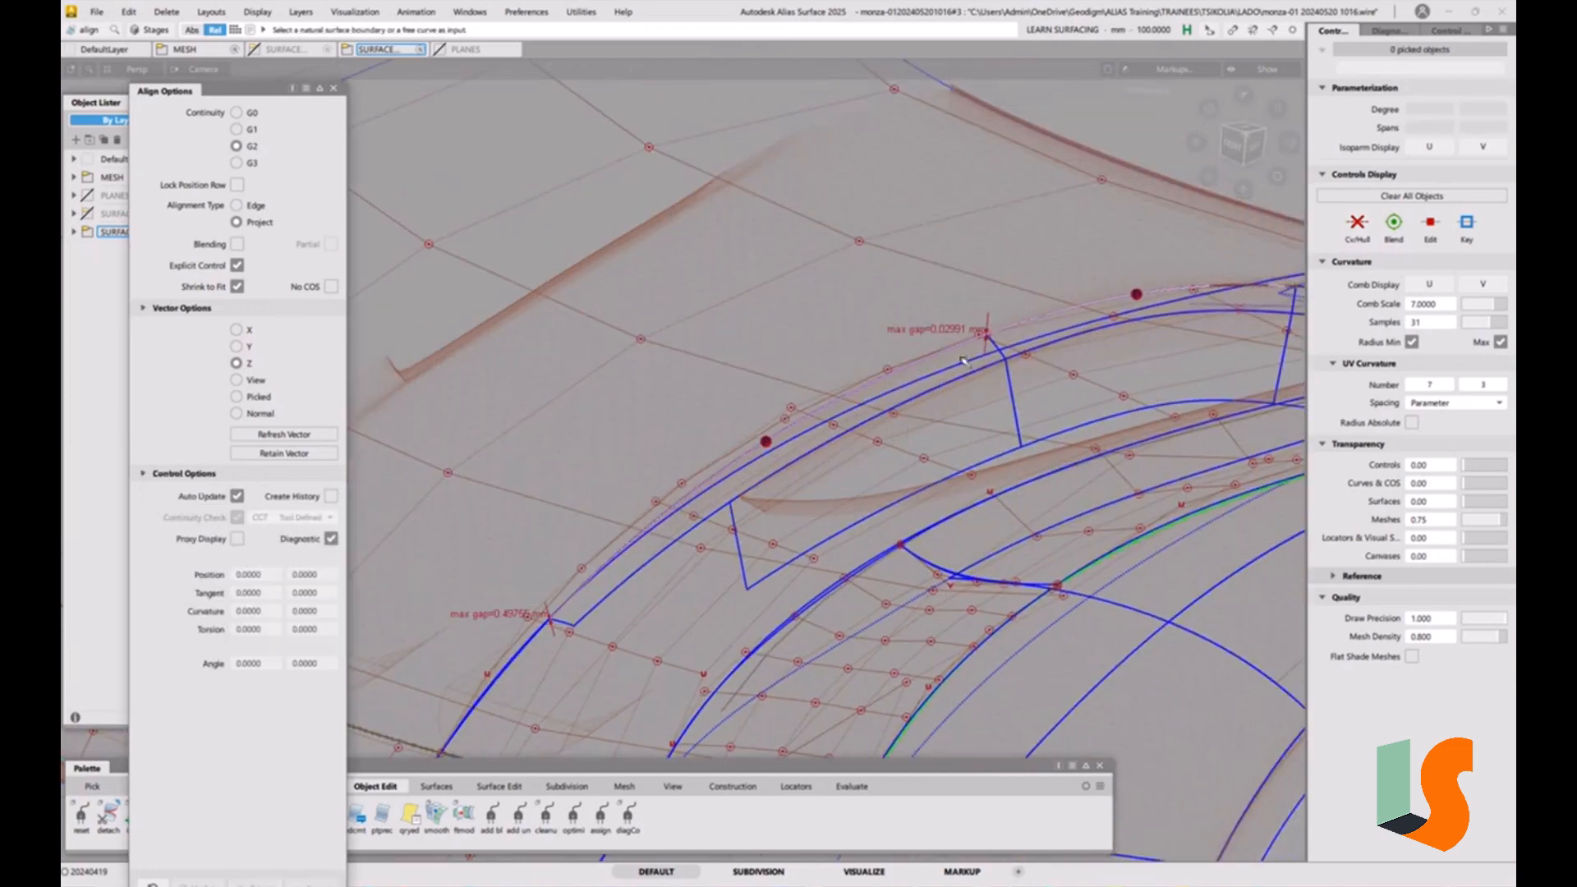
Pick the two narrow strip surfaces along the fender's upper edge, turn on their CV and hull display, and clear the selection
ctrl+shift+drag(995, 348, 944, 349)
alt+shift+right_drag(979, 344, 1024, 361)
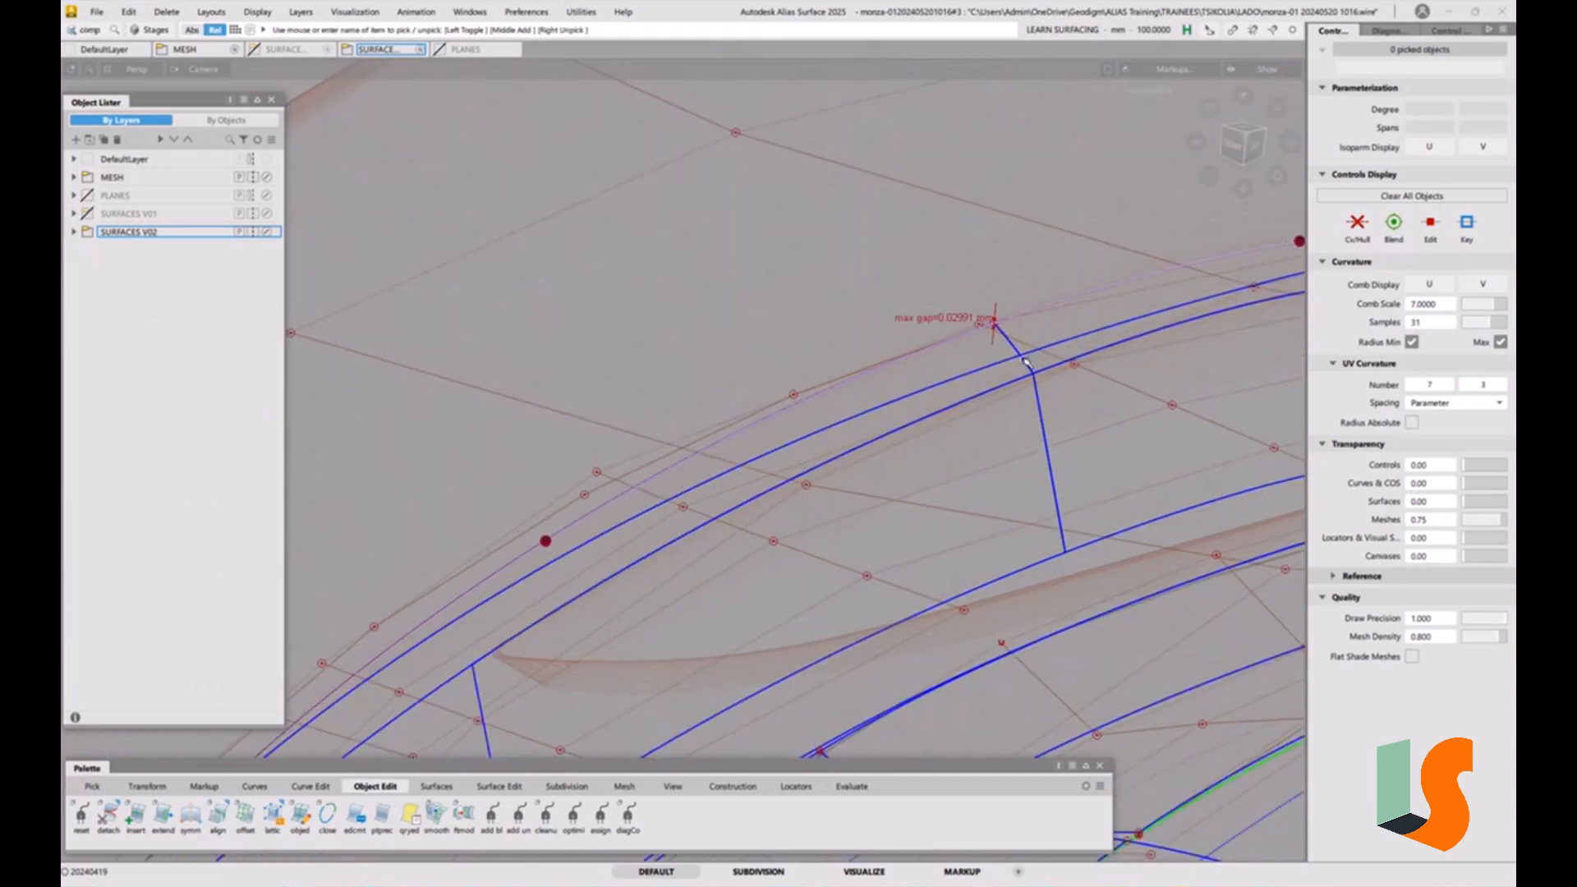
click(1009, 346)
alt+shift+drag(908, 345, 954, 331)
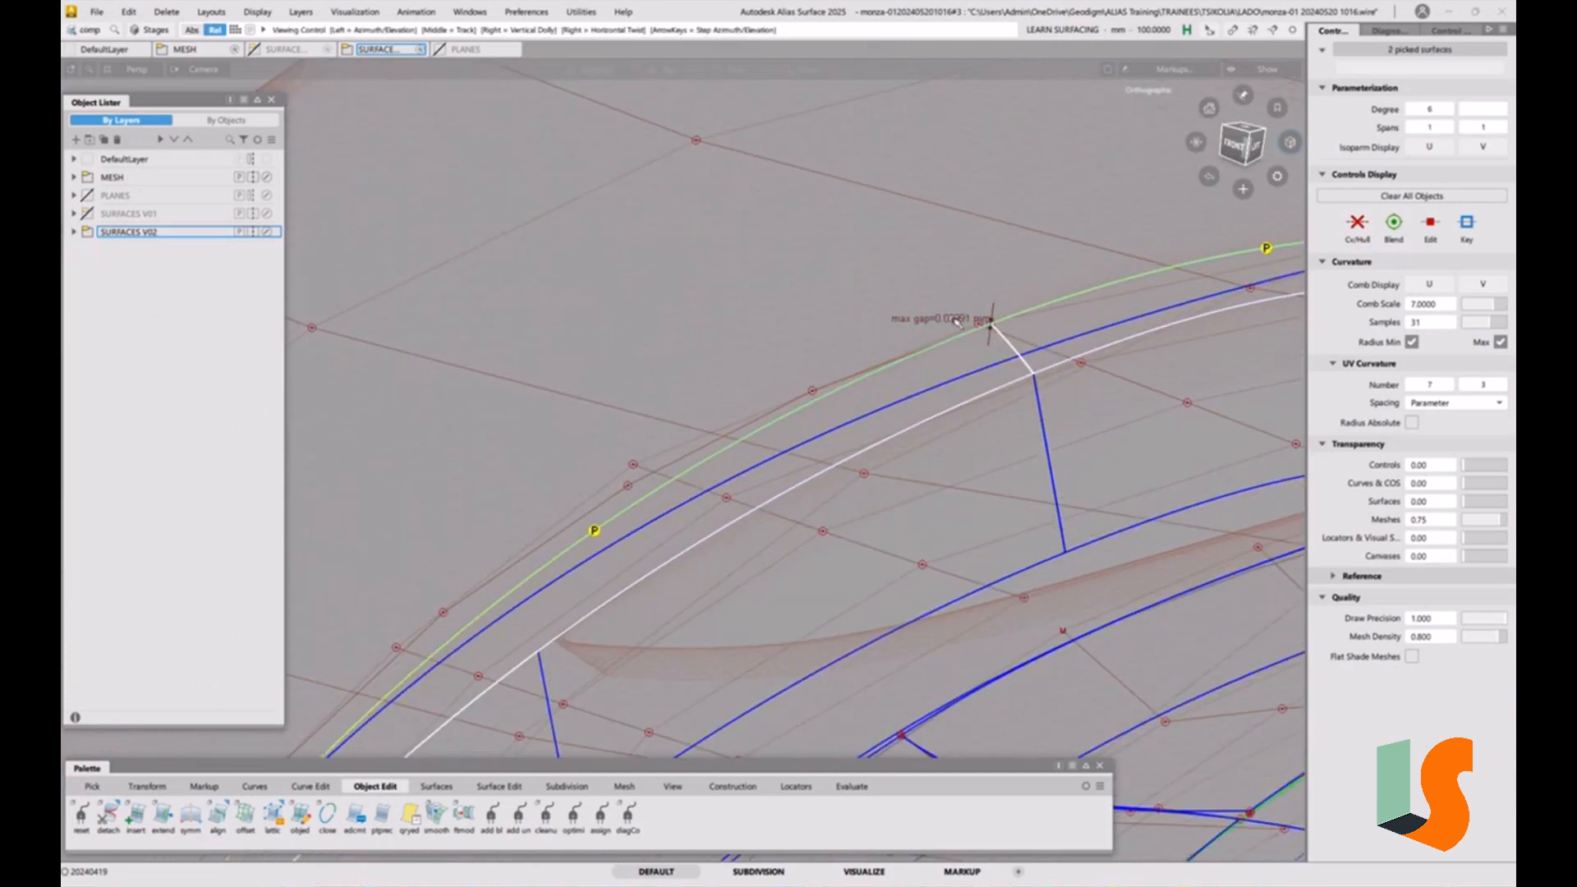
alt+shift+right_drag(955, 330, 870, 361)
alt+shift+drag(870, 361, 948, 391)
alt+shift+middle_drag(948, 391, 838, 375)
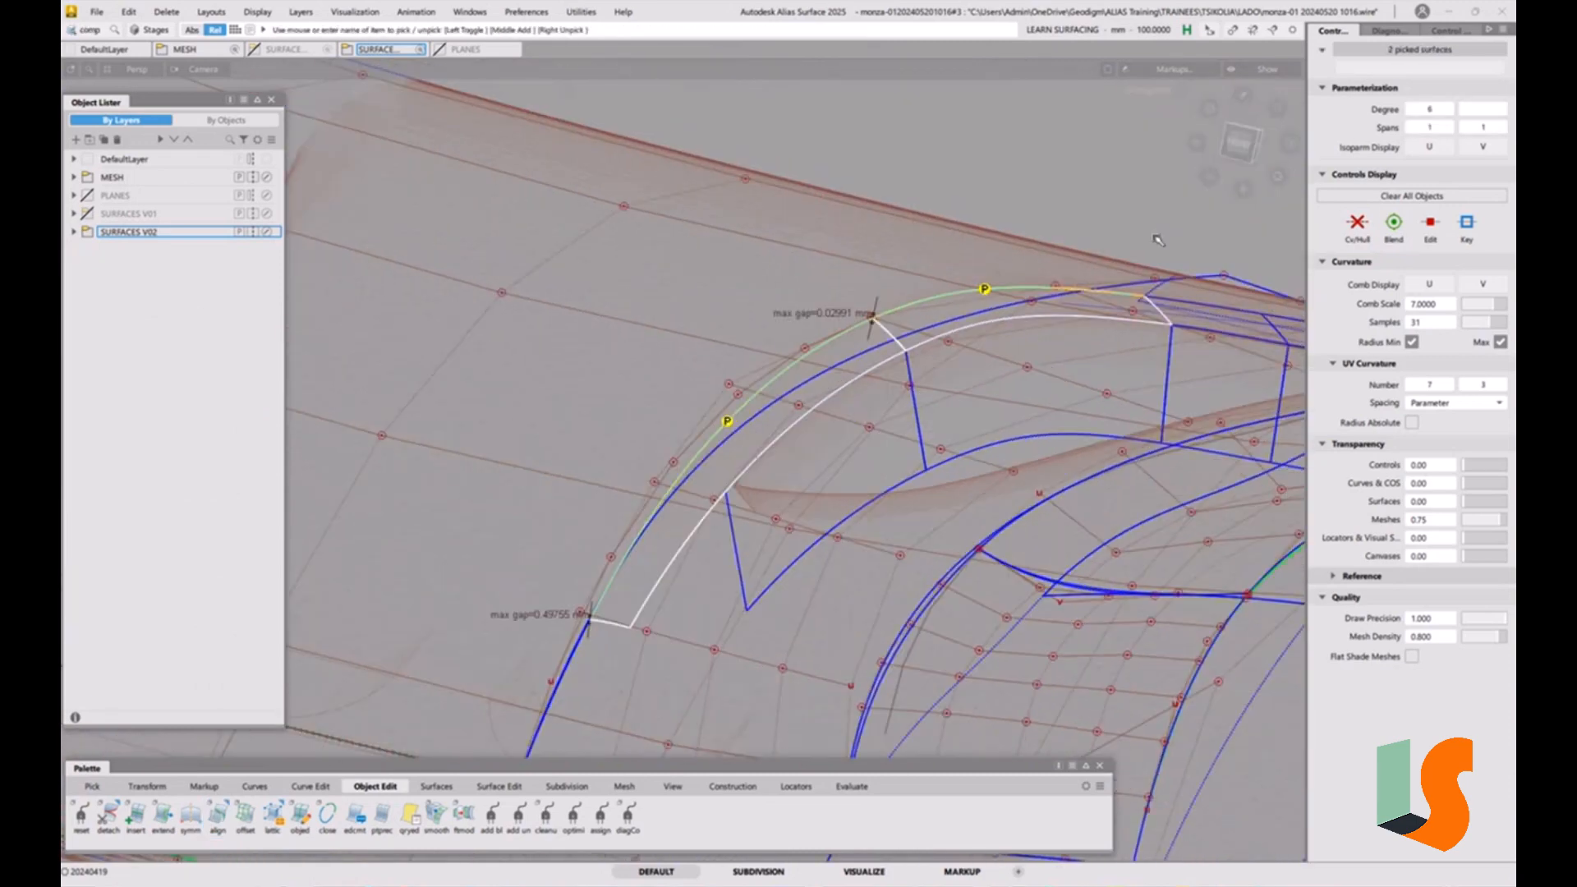
click(1360, 238)
alt+shift+drag(1022, 310, 954, 283)
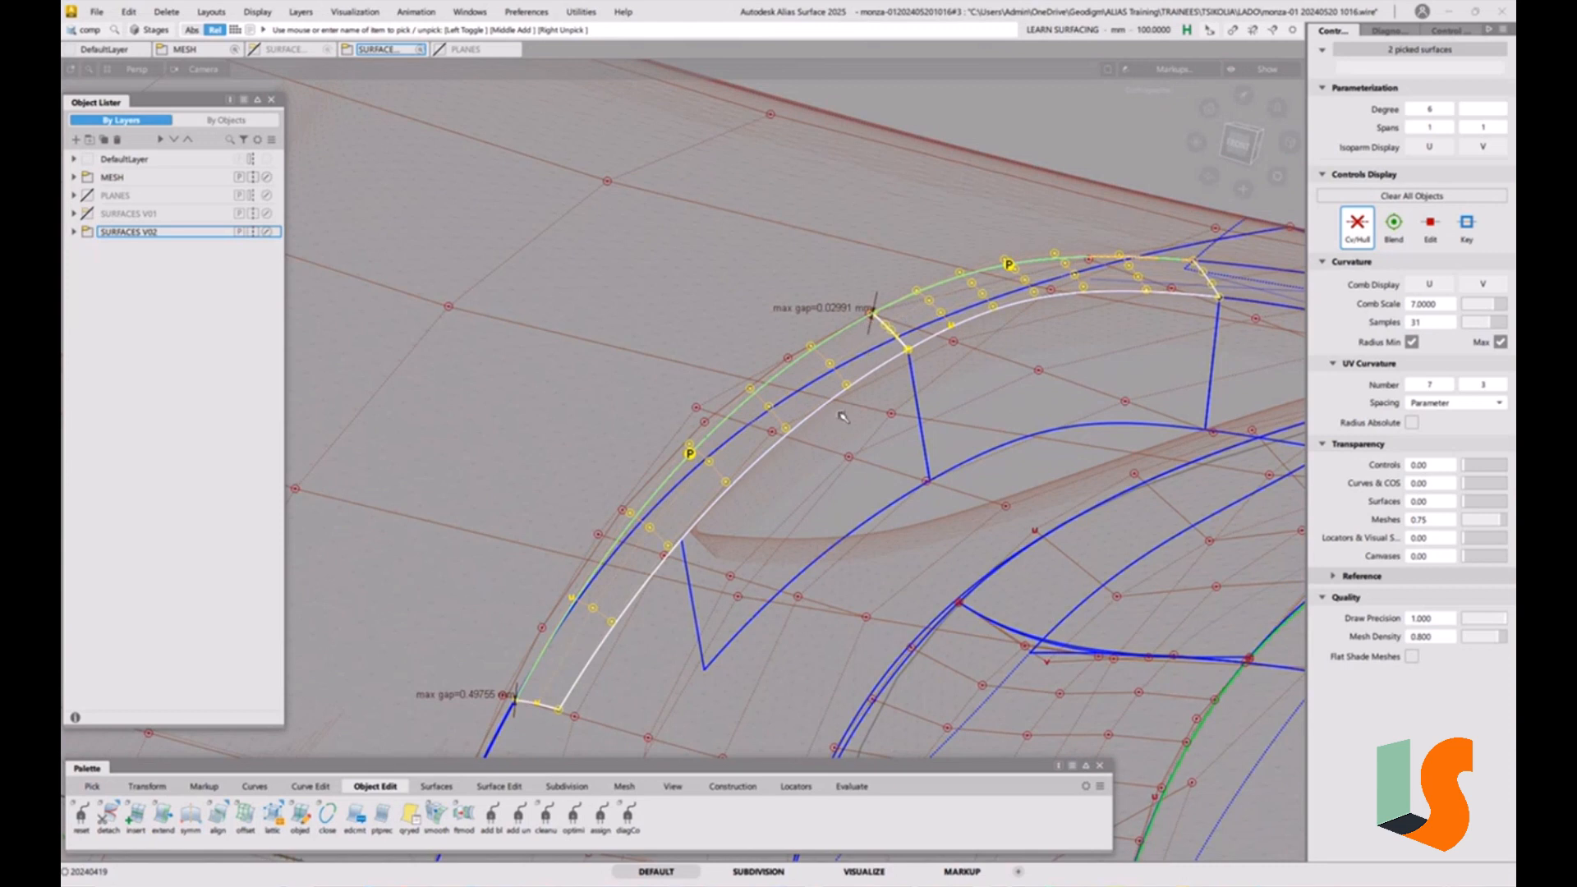
ctrl+shift+drag(854, 462, 854, 401)
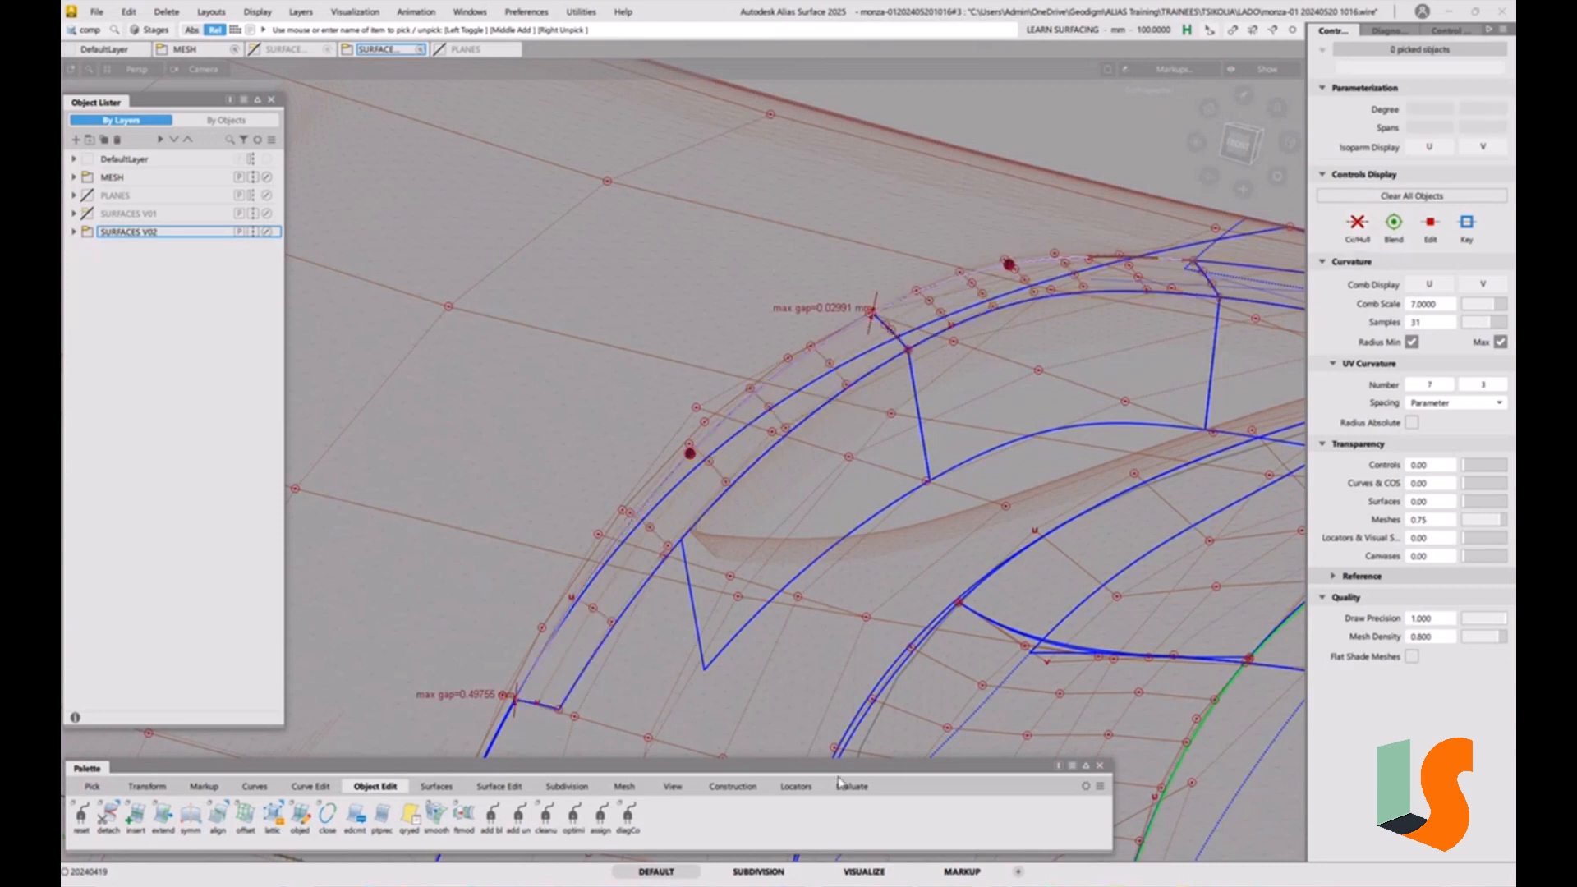
Align the front fender strip's upper edge to the hood with G0 continuity, Project type along Z, and Blending with 1 extra CV row
double_click(218, 817)
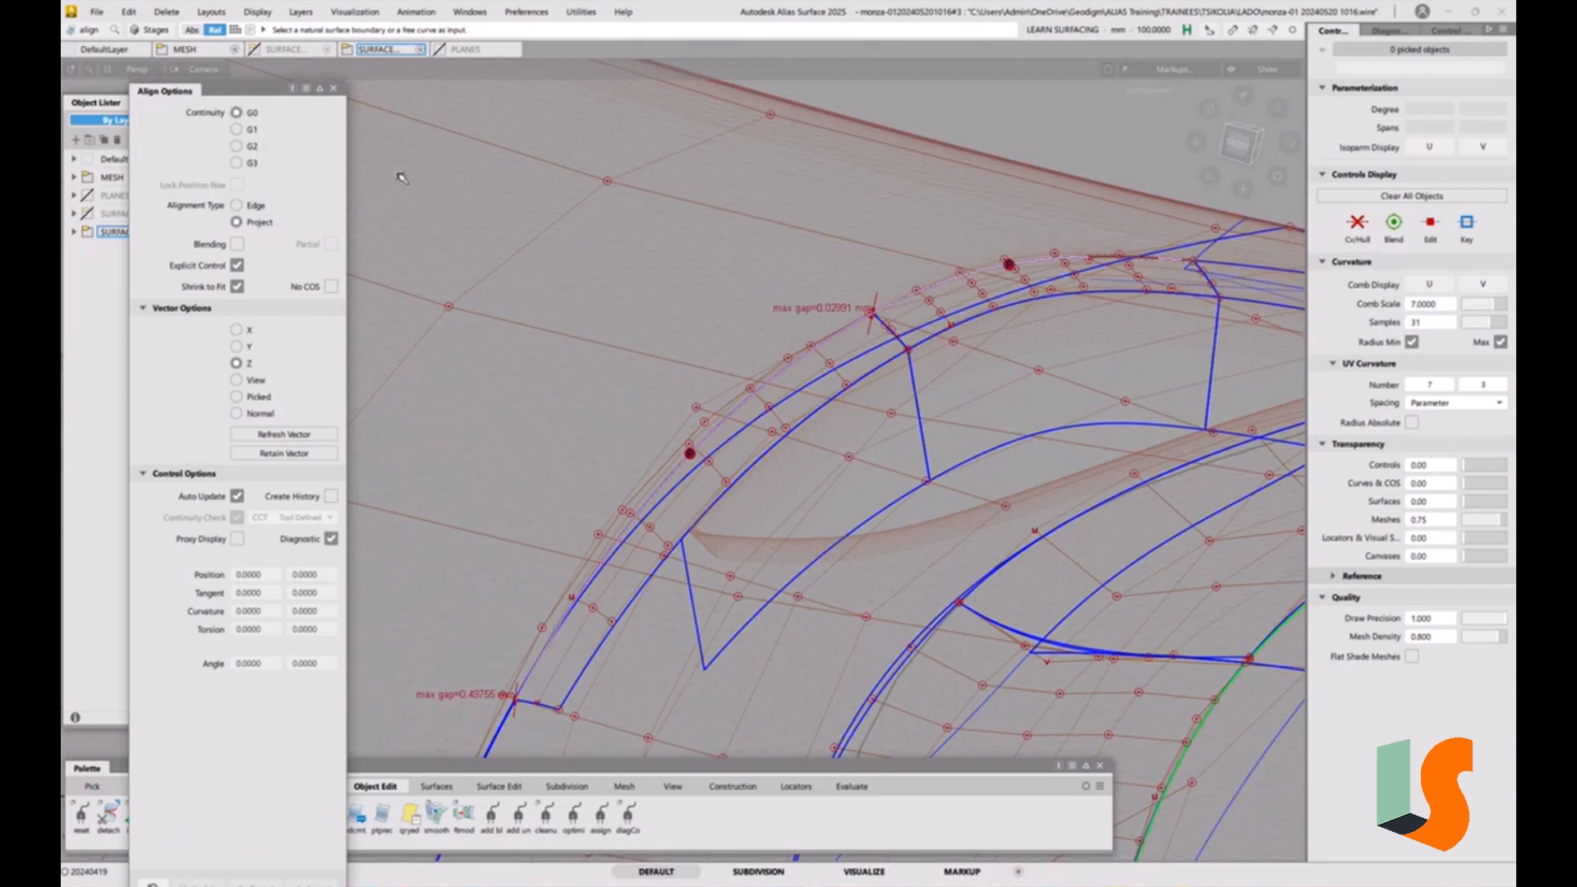
click(839, 338)
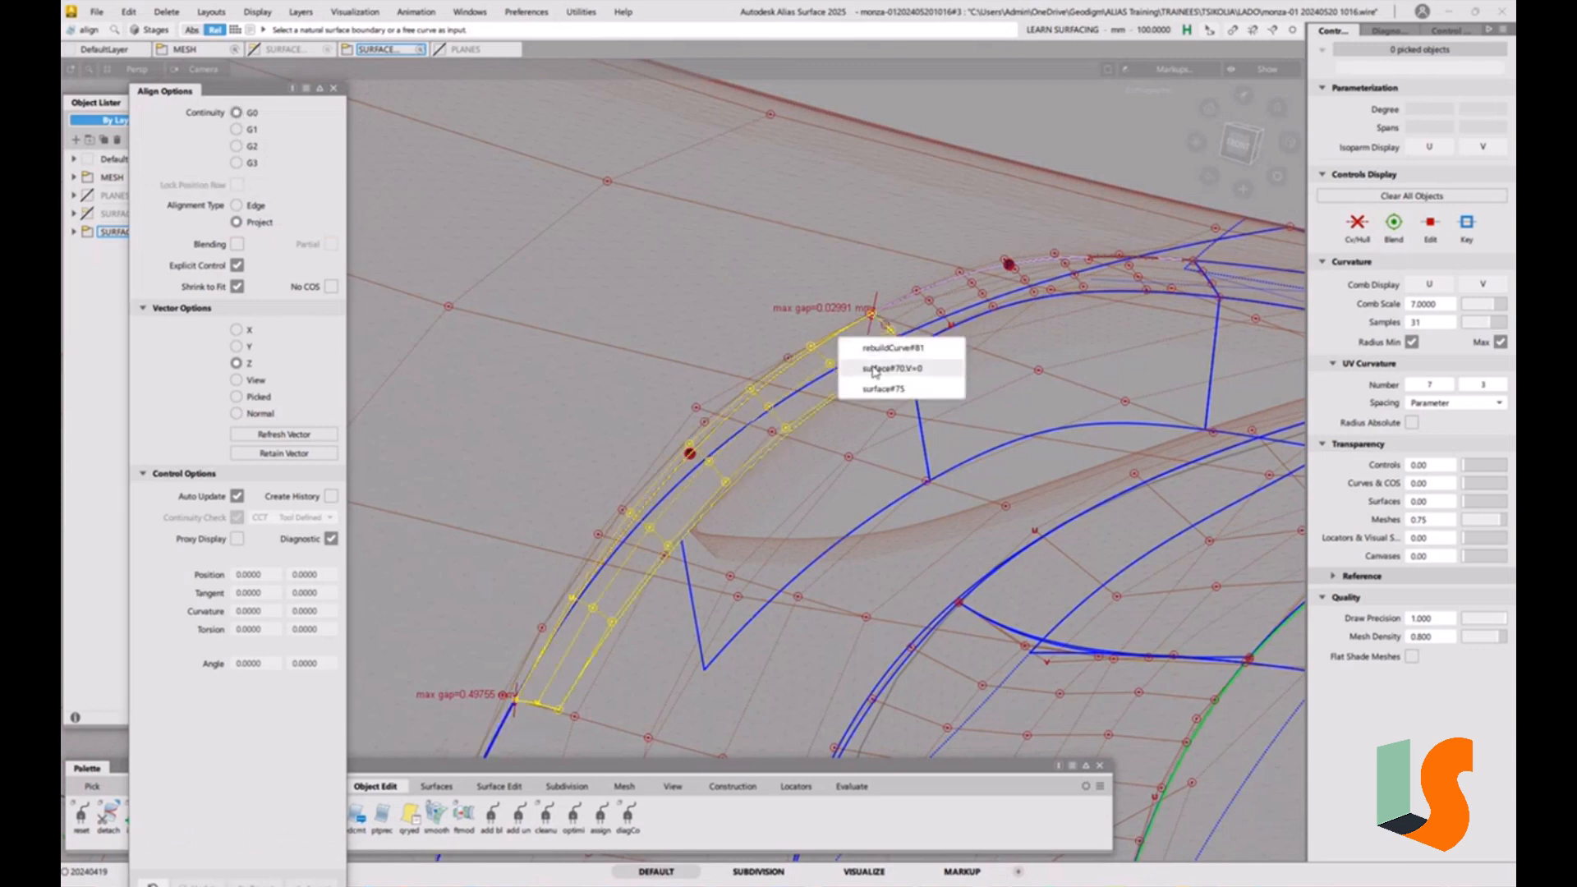
click(866, 364)
click(855, 337)
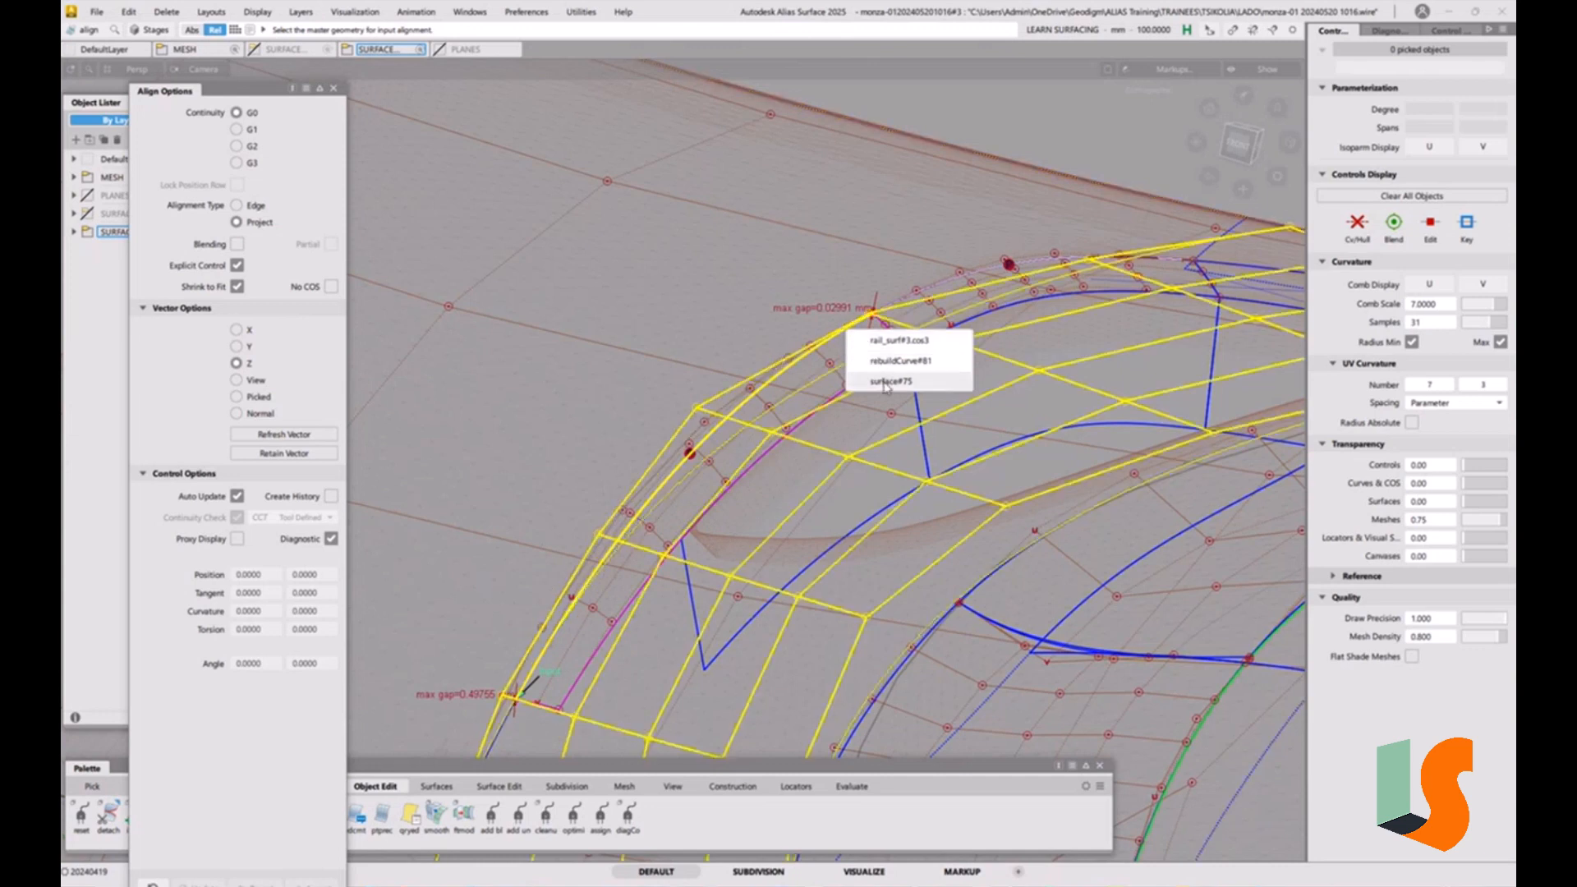
click(928, 344)
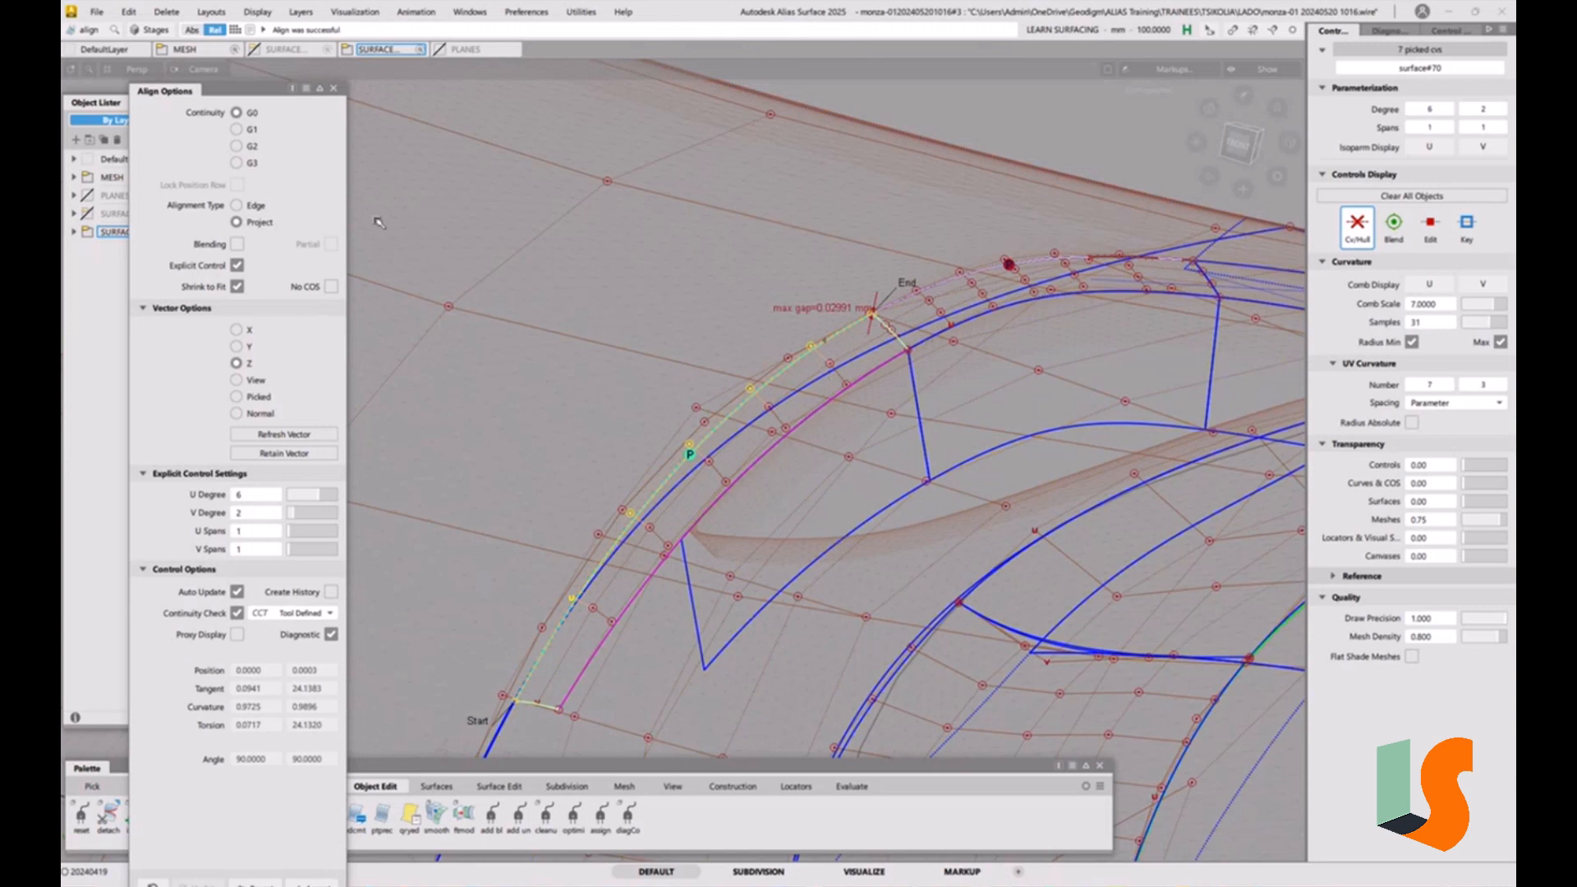
click(236, 243)
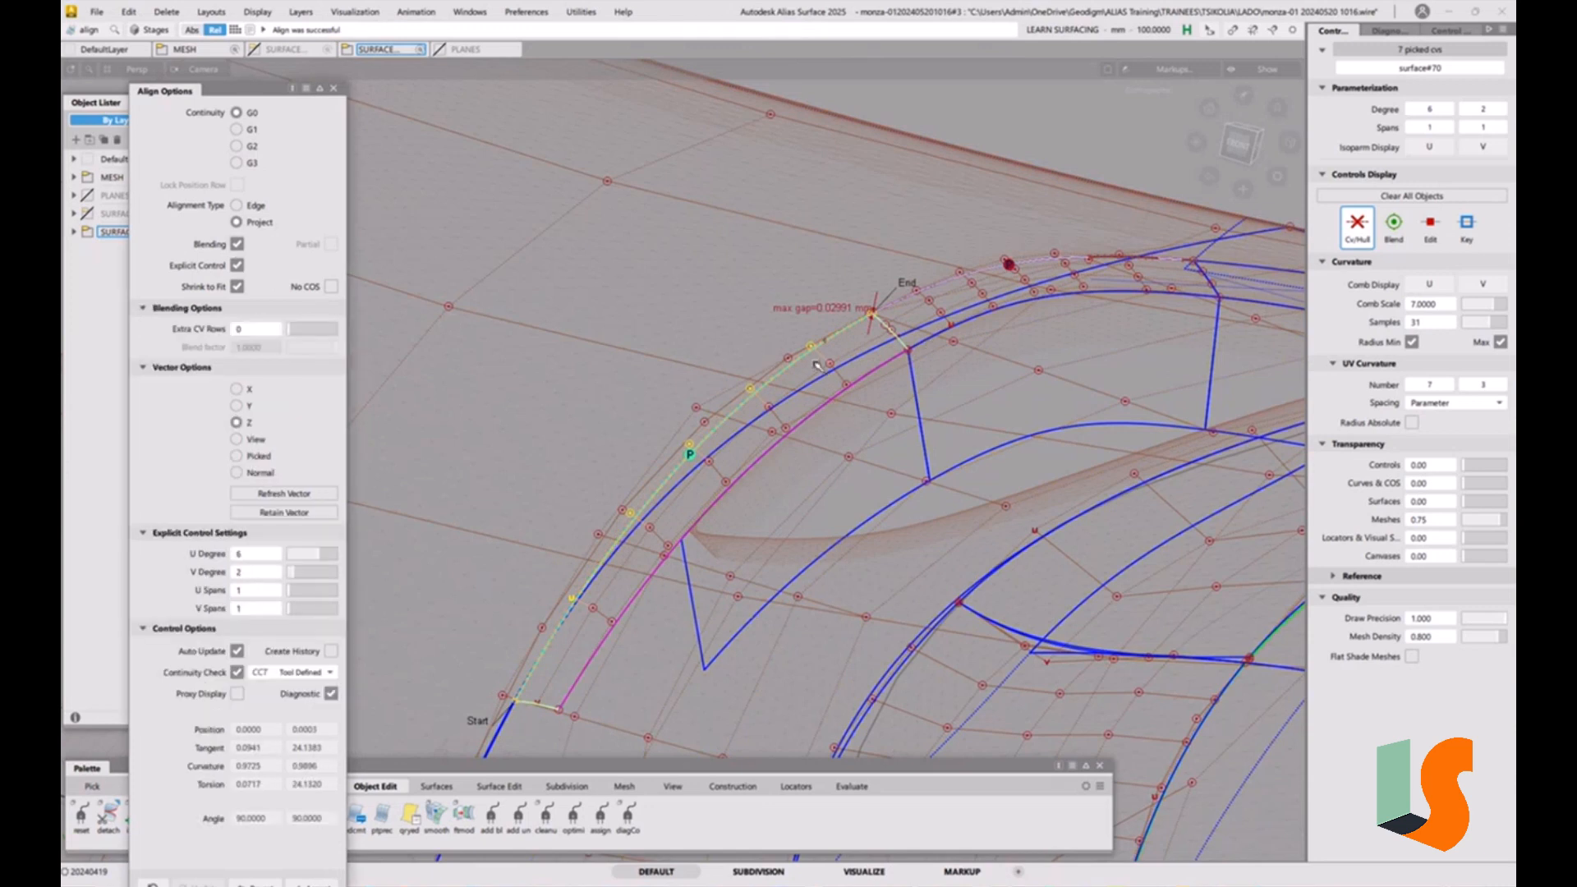
click(293, 332)
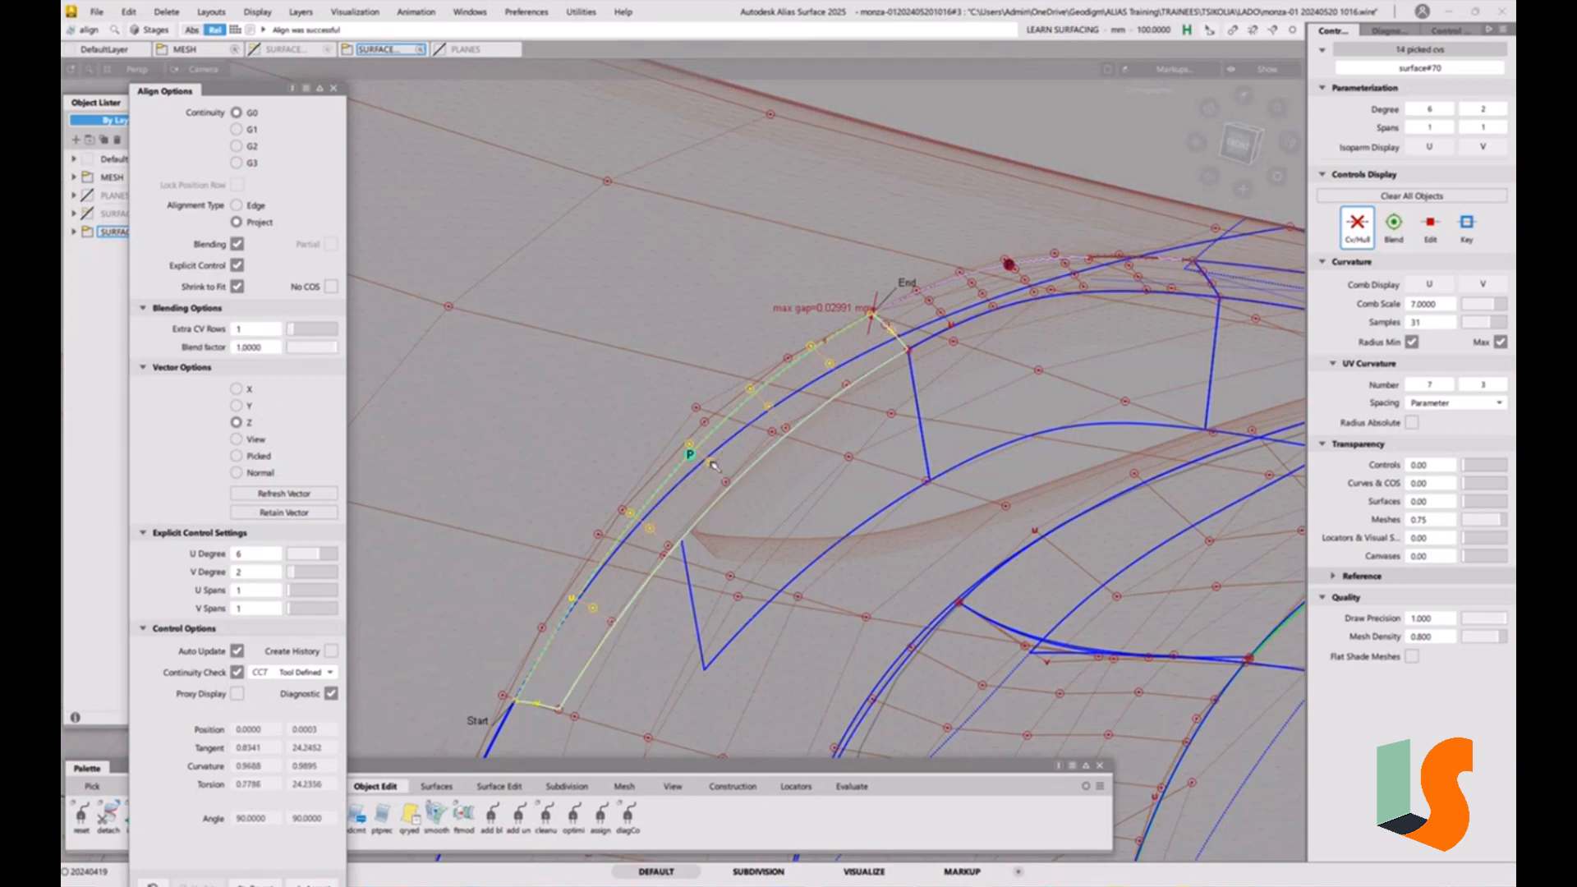
Align the rear fender strip's upper edge to the hood by G0 projection with blending and 2 extra CV rows, and finish the alignment
alt+shift+middle_drag(967, 268, 709, 434)
scroll(710, 435, up, 4)
alt+shift+drag(710, 435, 743, 483)
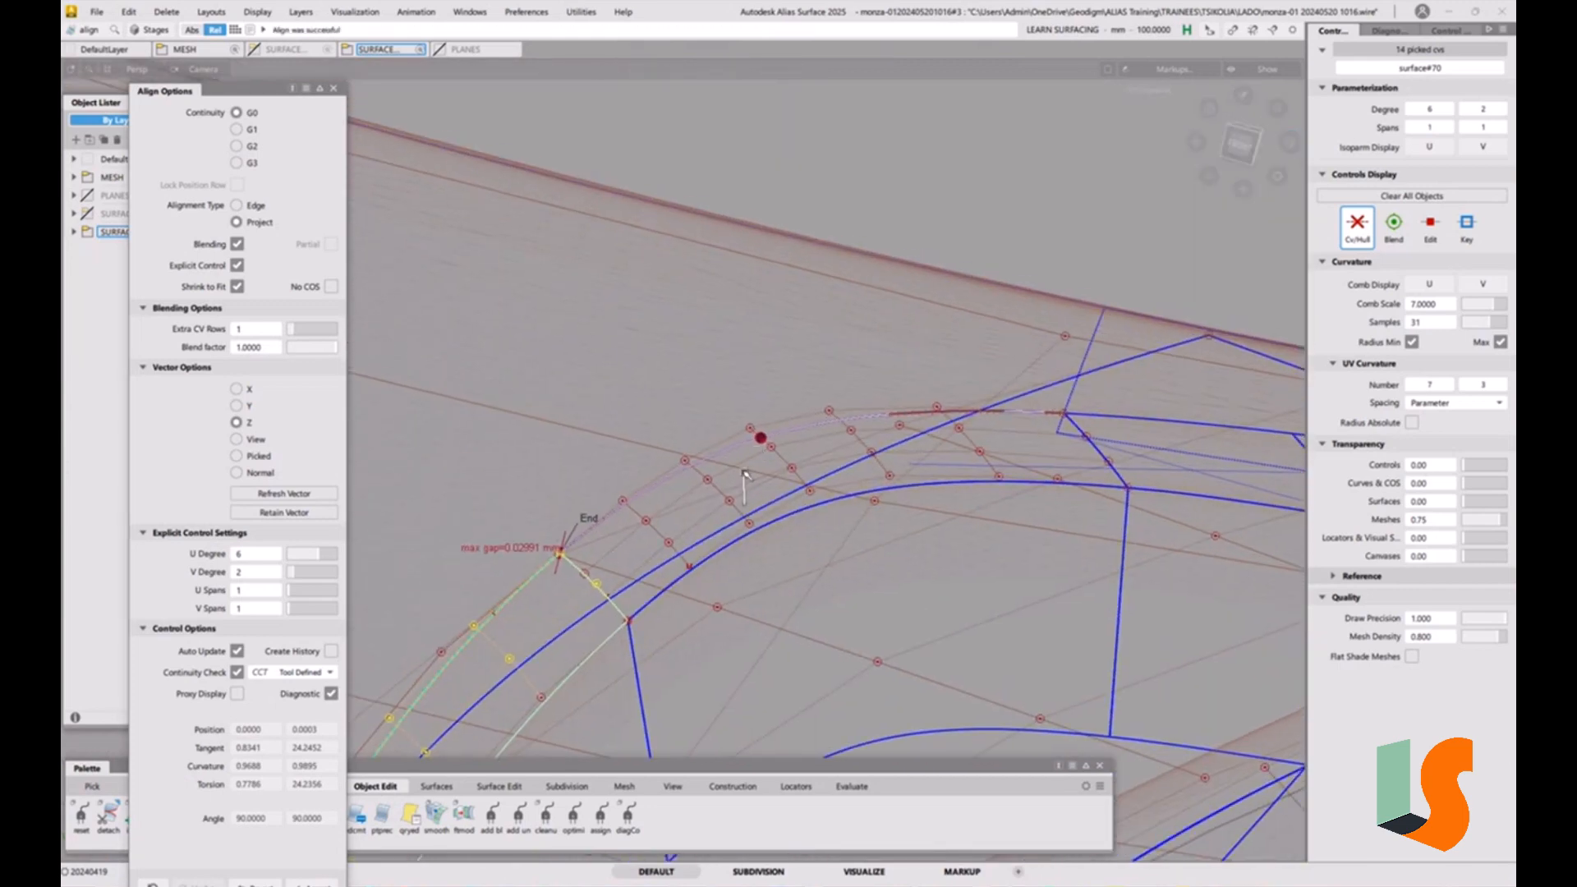
key(space)
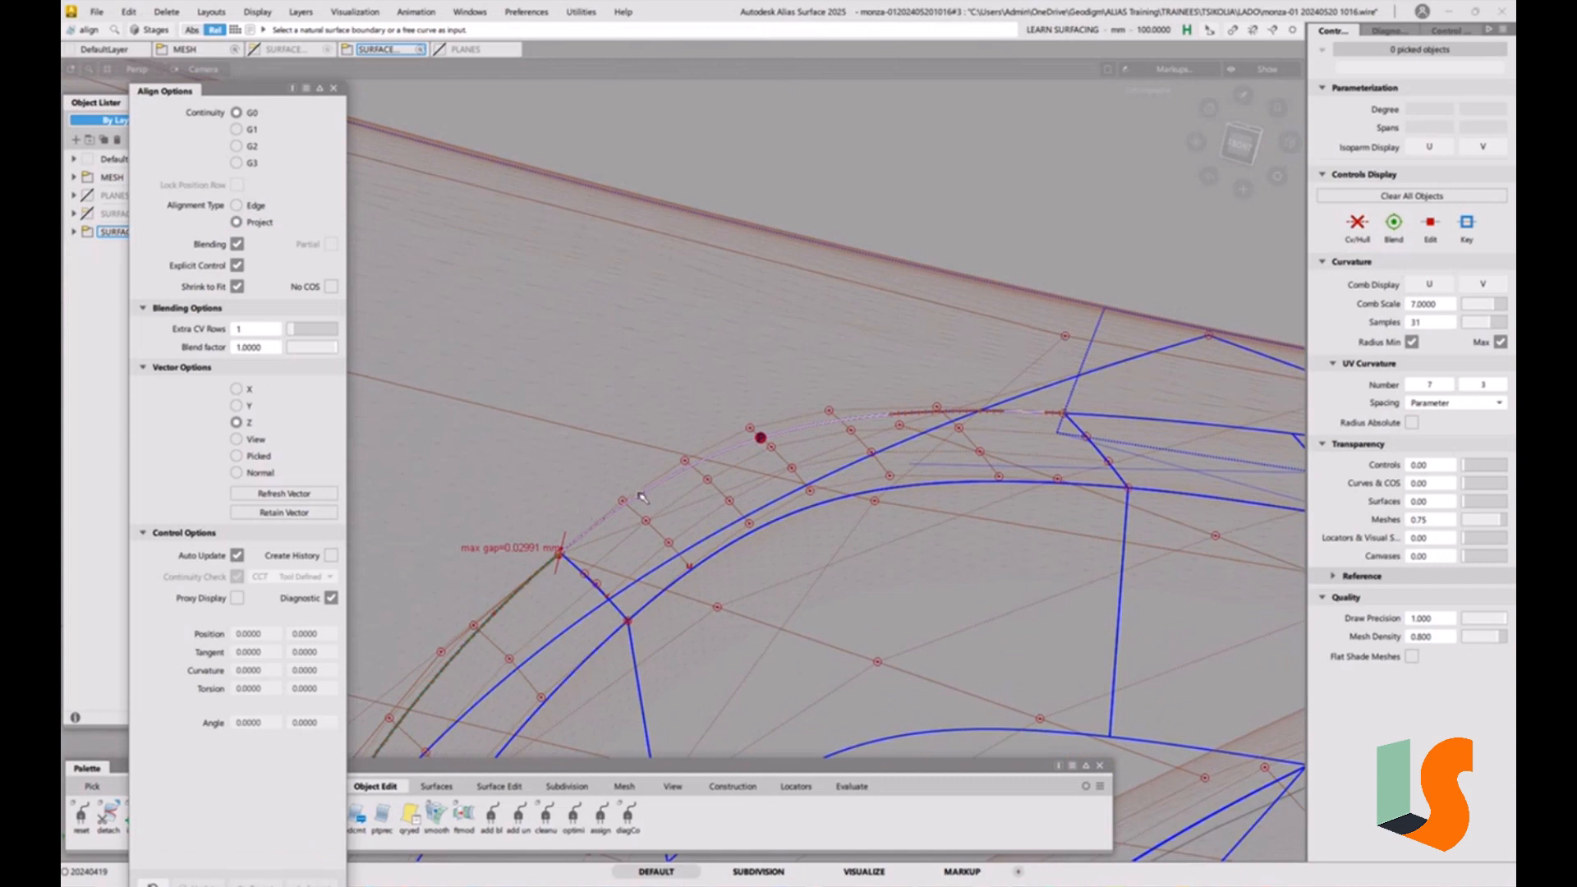
click(642, 497)
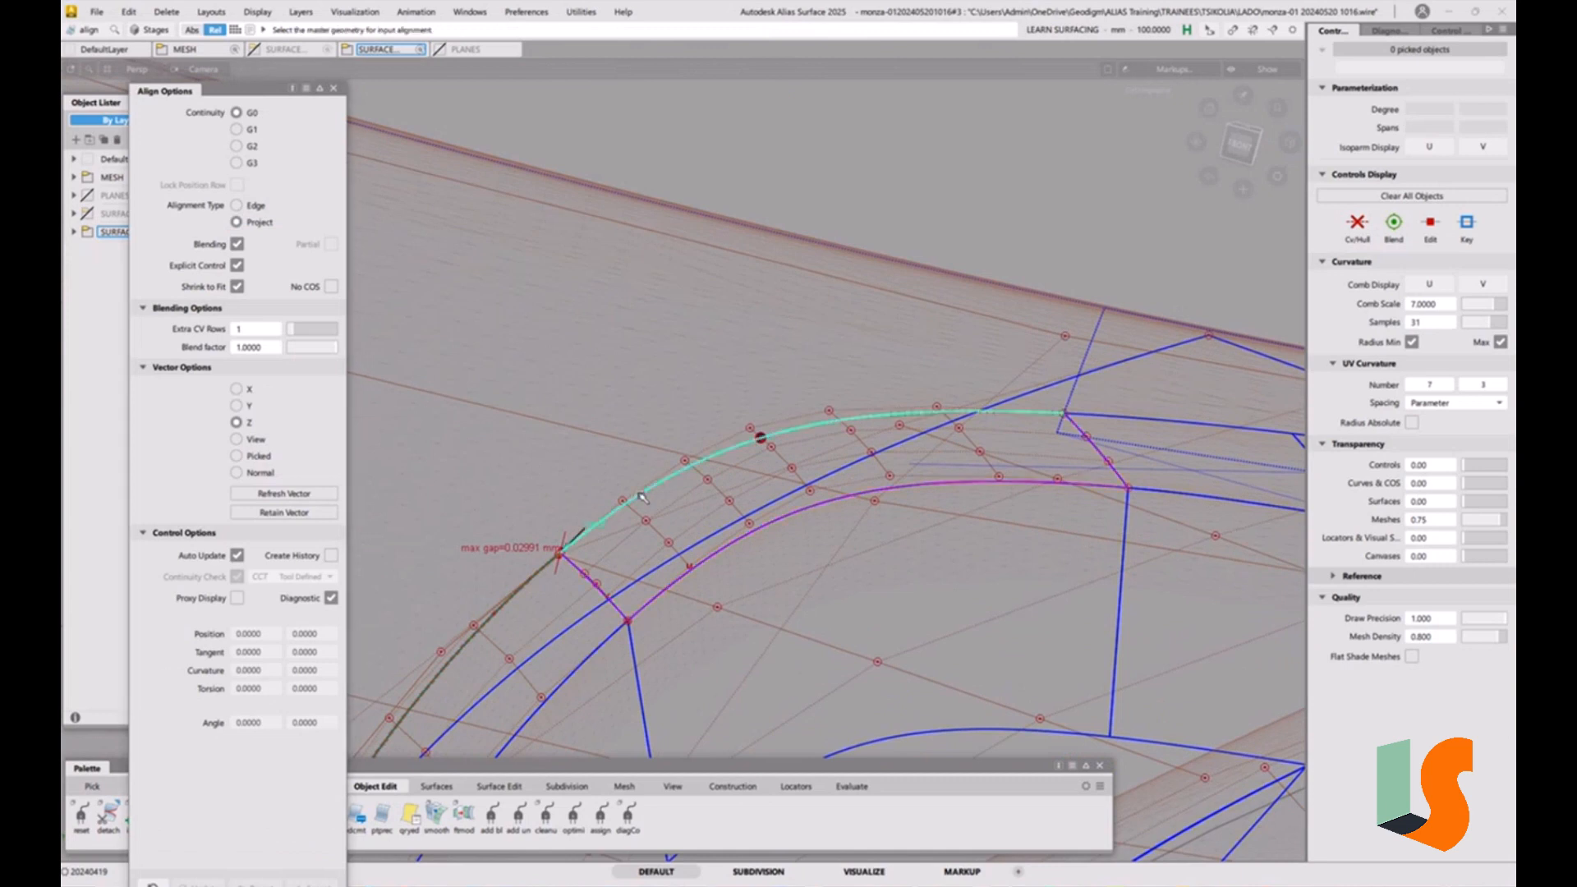
click(642, 497)
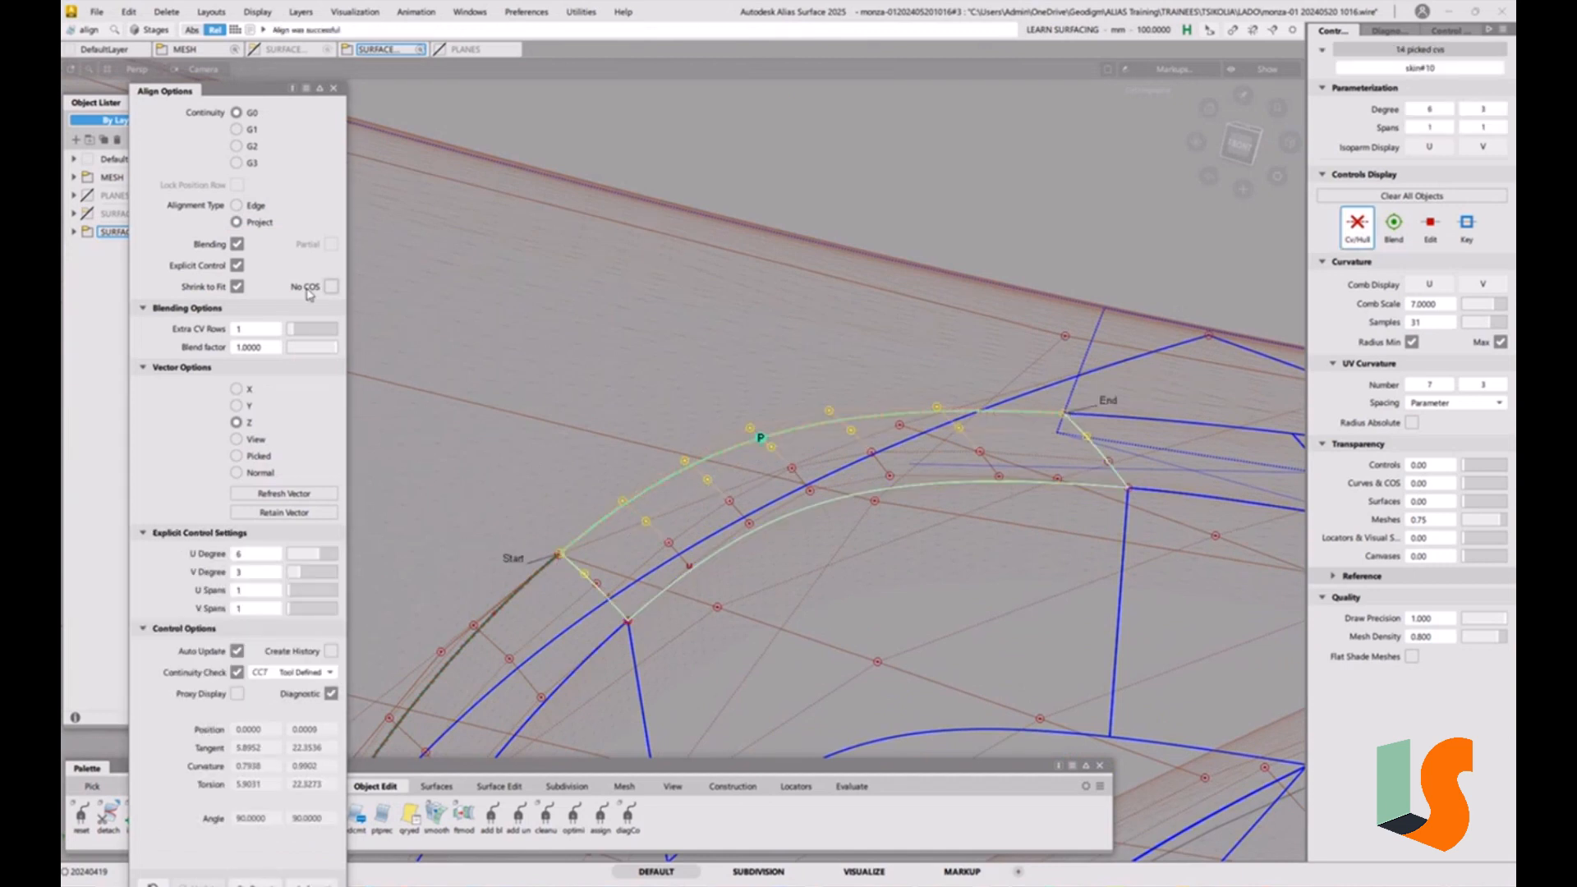
click(297, 330)
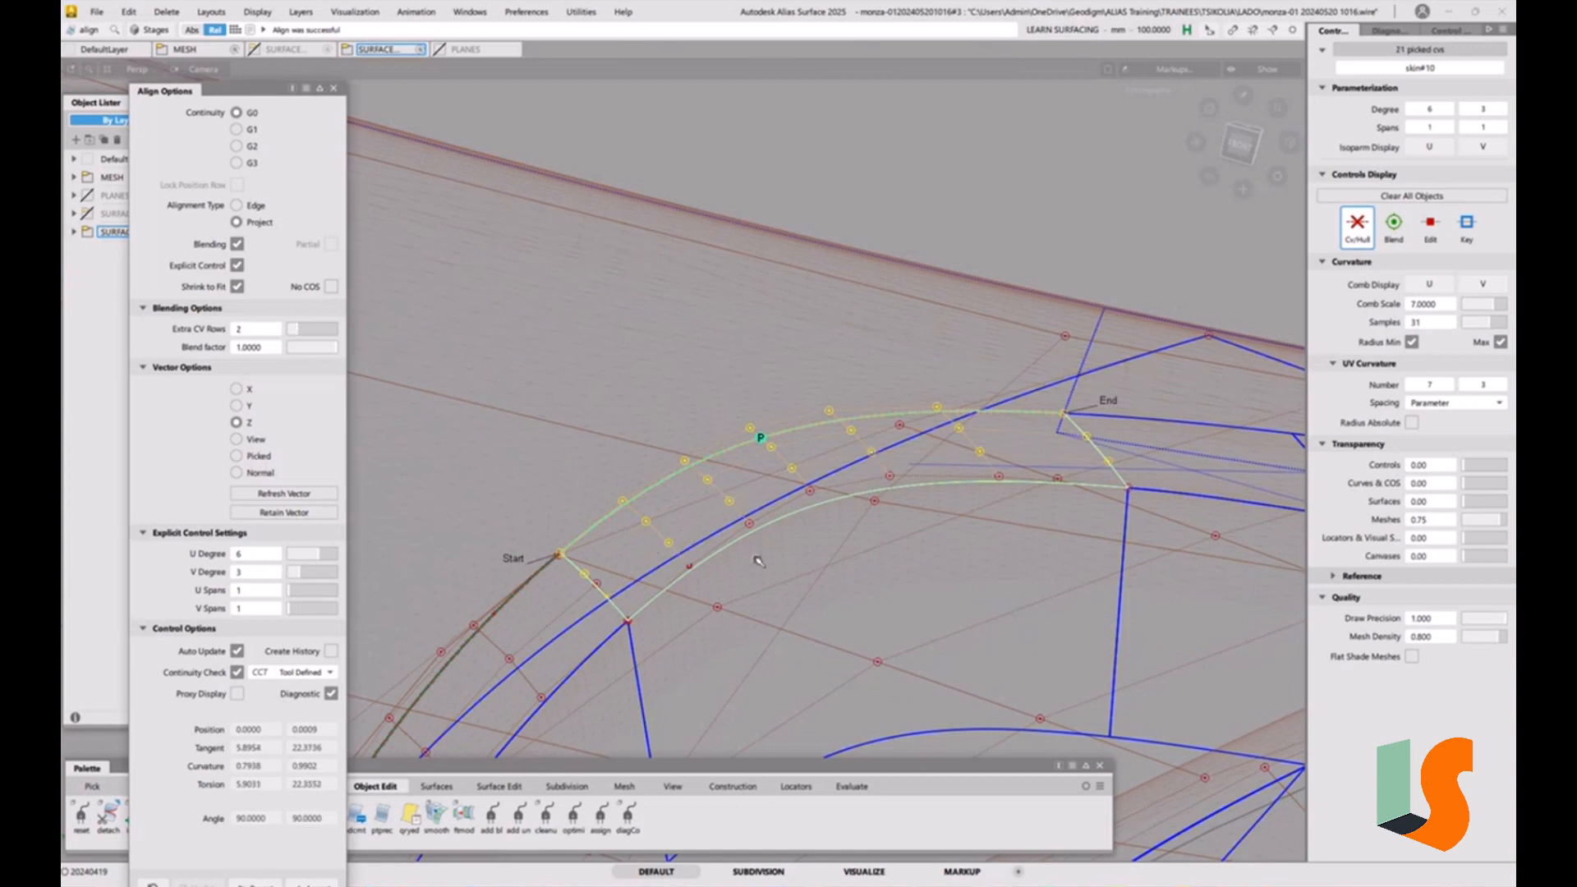
alt+shift+right_drag(774, 476, 766, 620)
click(766, 620)
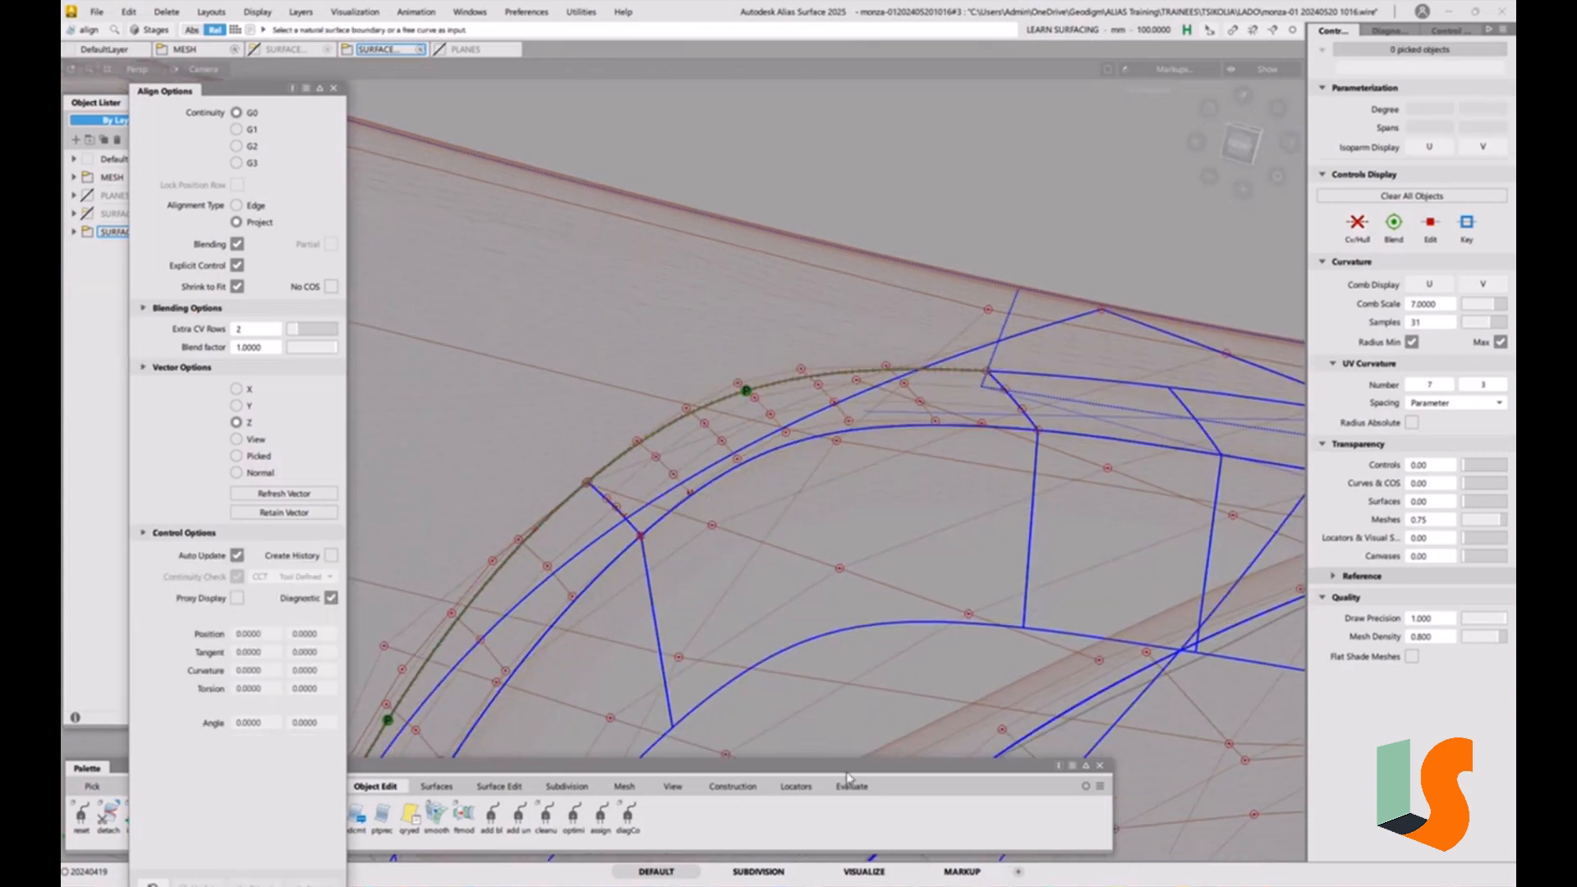
Check surface continuity at the end edges of the two fender strips and on the fender surface's edge below them
click(849, 787)
double_click(82, 815)
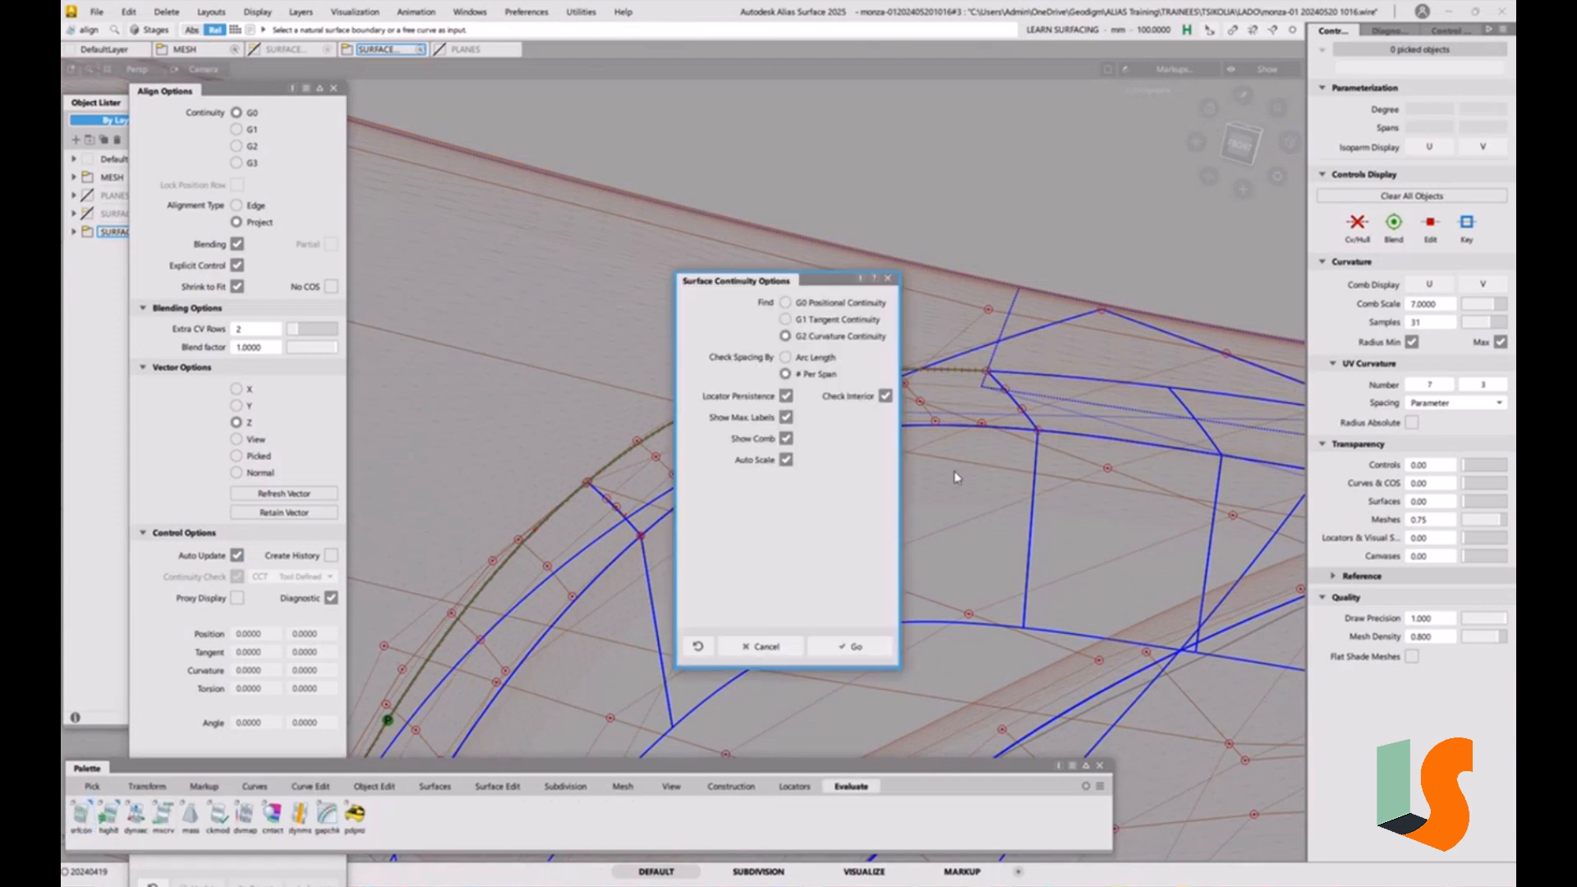
click(854, 646)
click(608, 496)
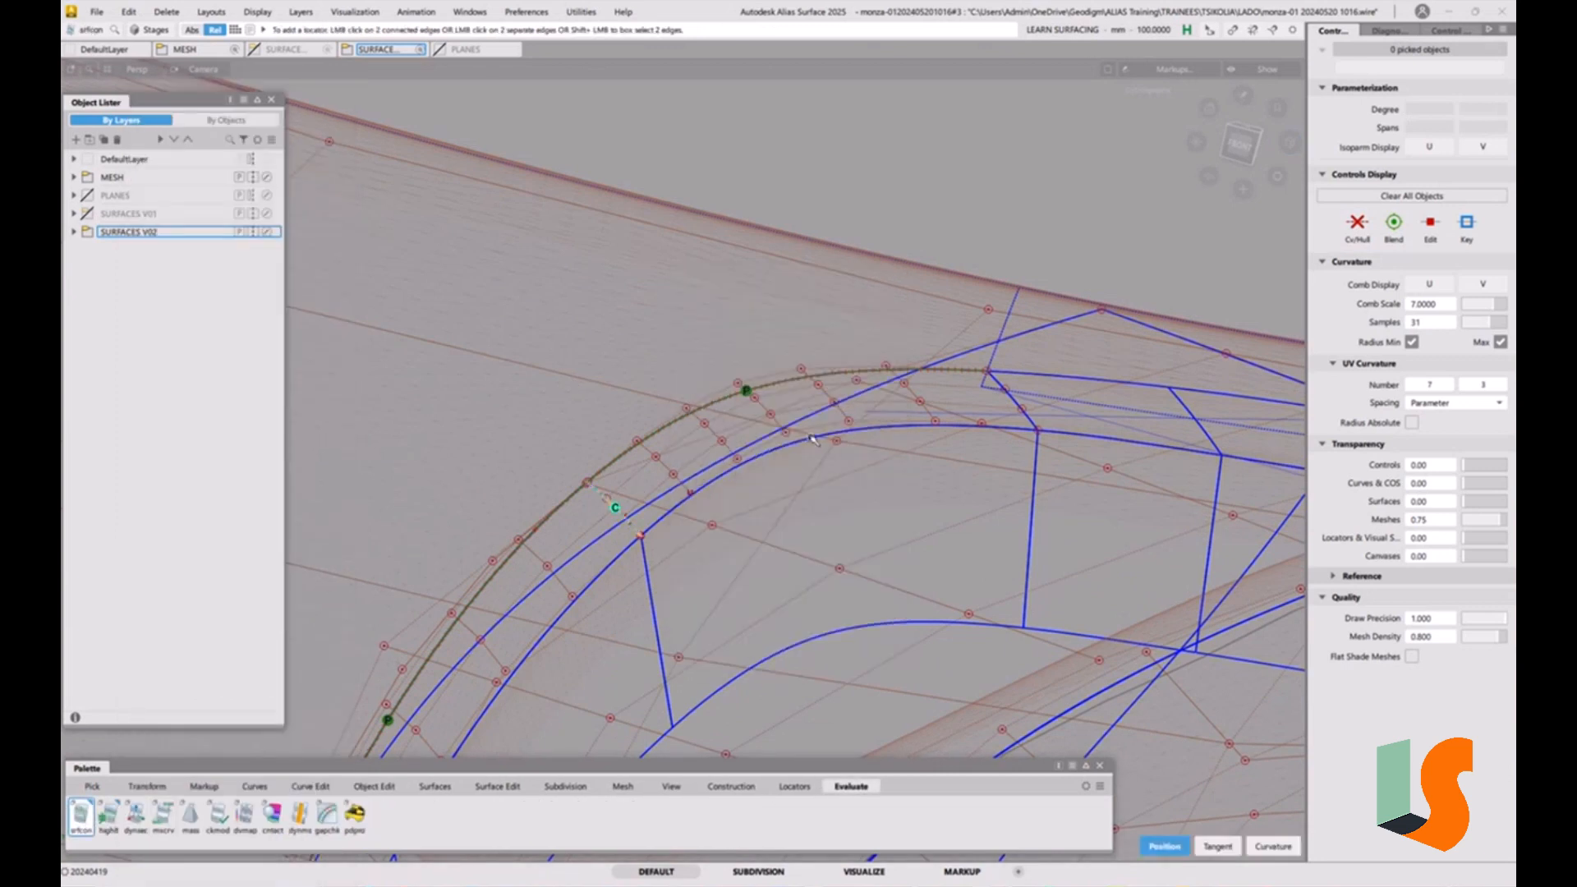
click(1019, 403)
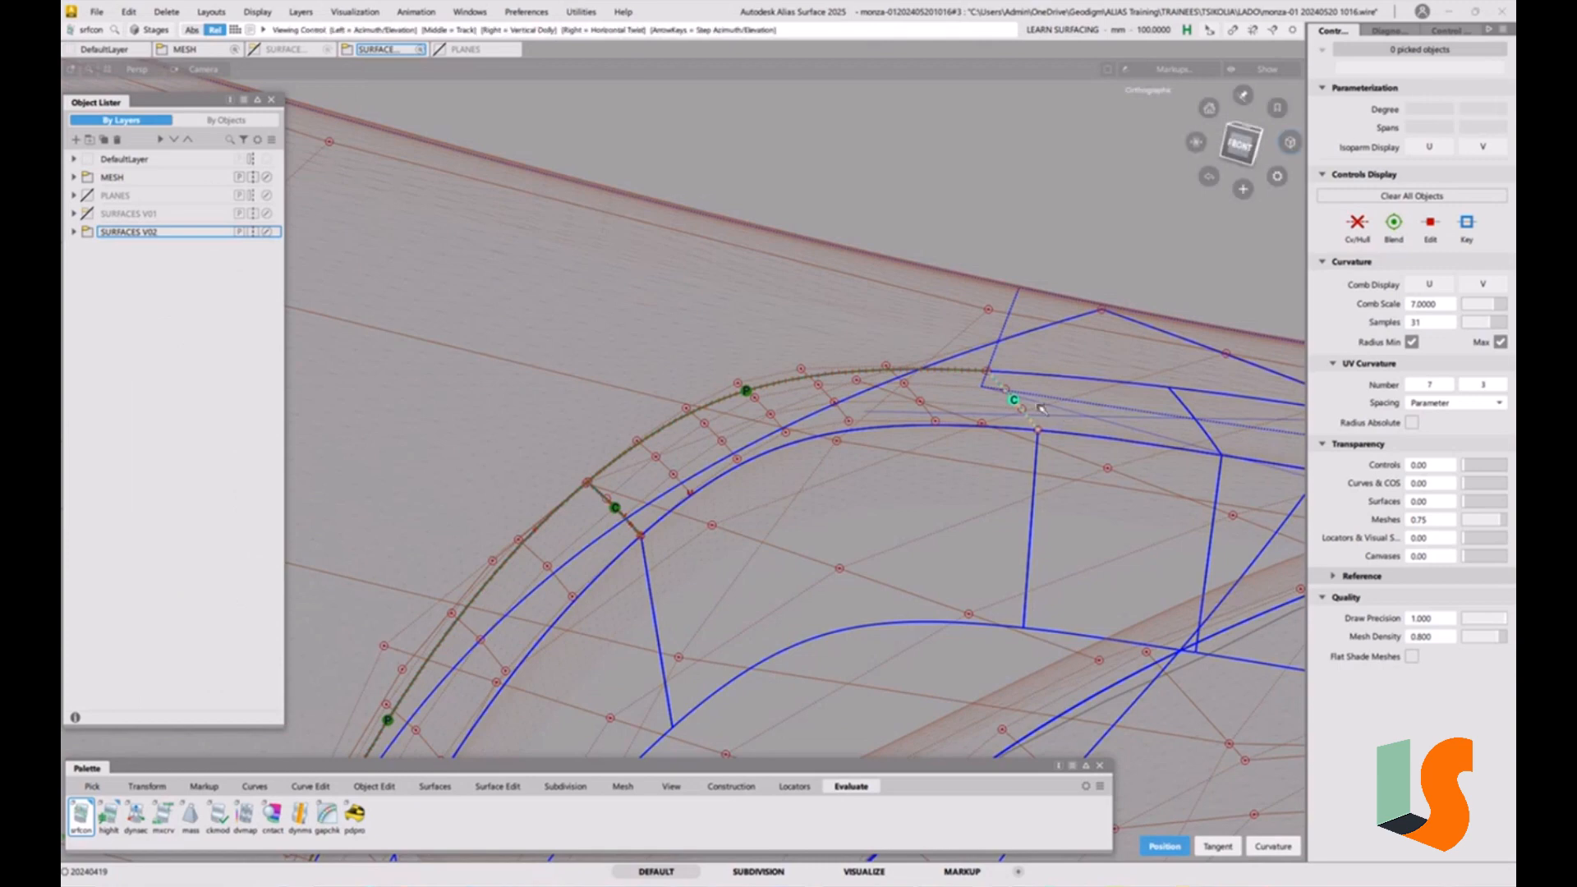
alt+shift+right_drag(1051, 415, 617, 566)
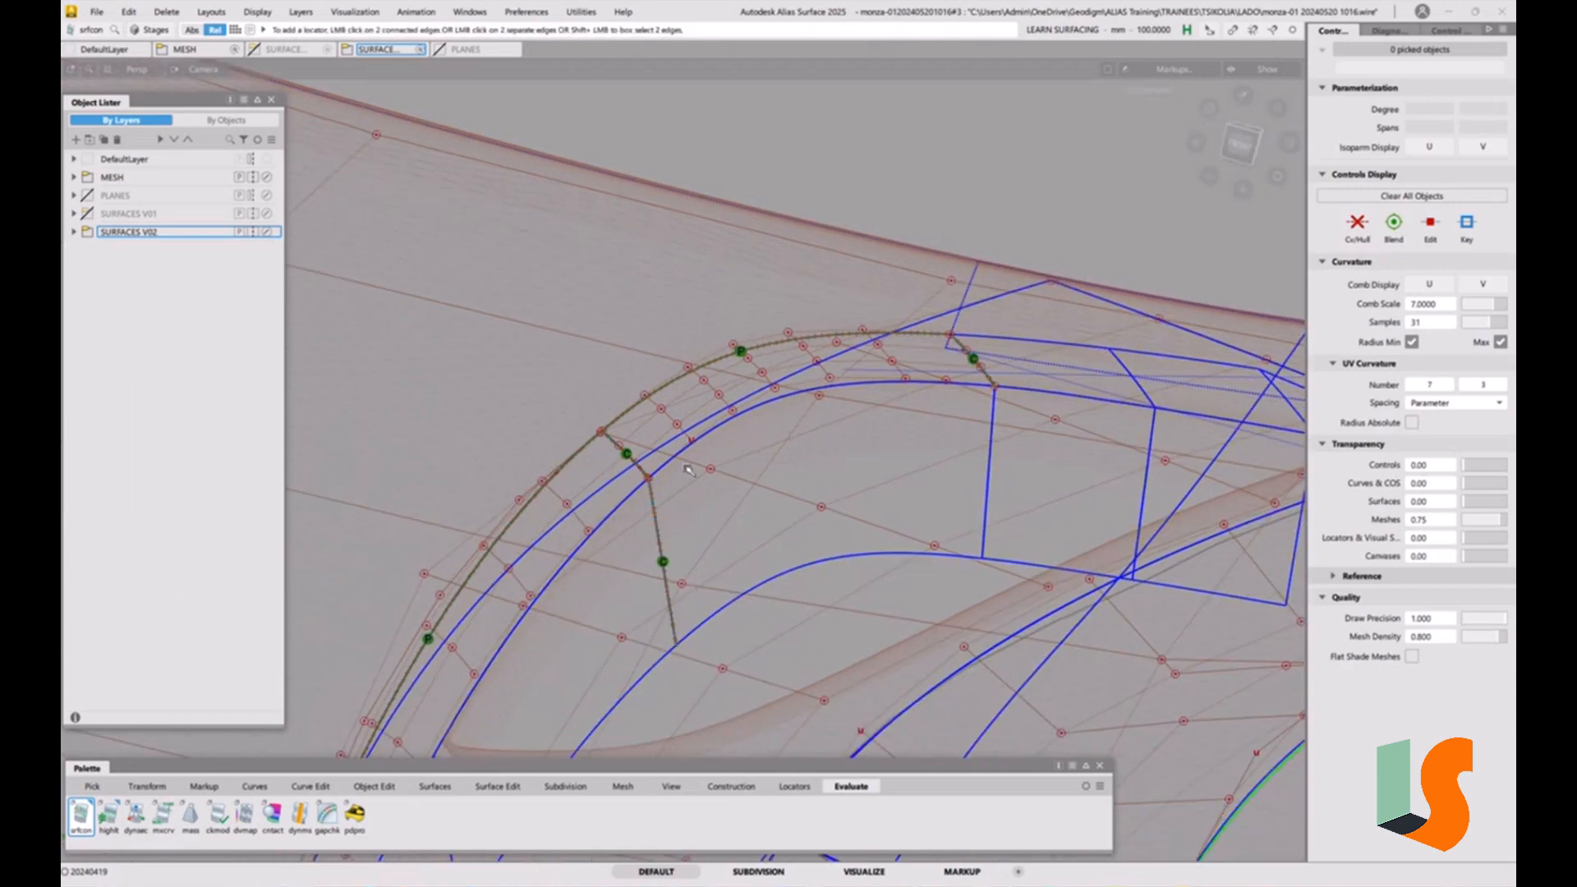
mouse_move(653, 567)
alt+shift+mouse_down()
mouse_move(638, 405)
mouse_move(750, 458)
alt+shift+mouse_up()
alt+shift+drag(766, 403, 883, 533)
alt+shift+middle_drag(883, 534, 823, 430)
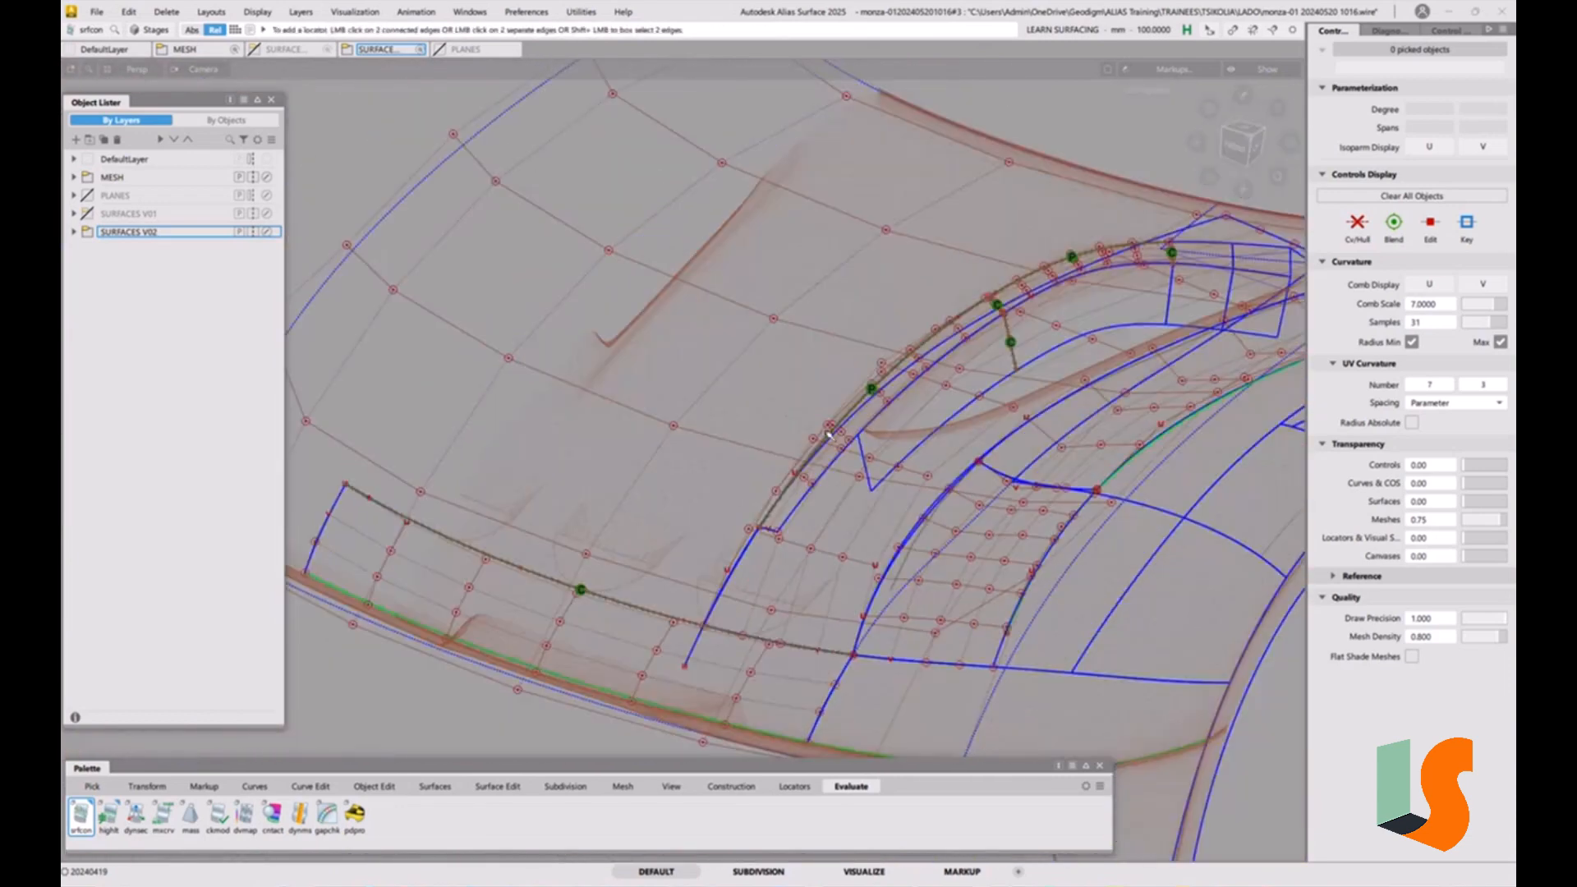
alt+shift+right_drag(943, 478, 936, 532)
Isolate the hood surface so that its curves-on-surface show alone, and clear the selection
ctrl+shift+drag(678, 587, 641, 604)
click(720, 450)
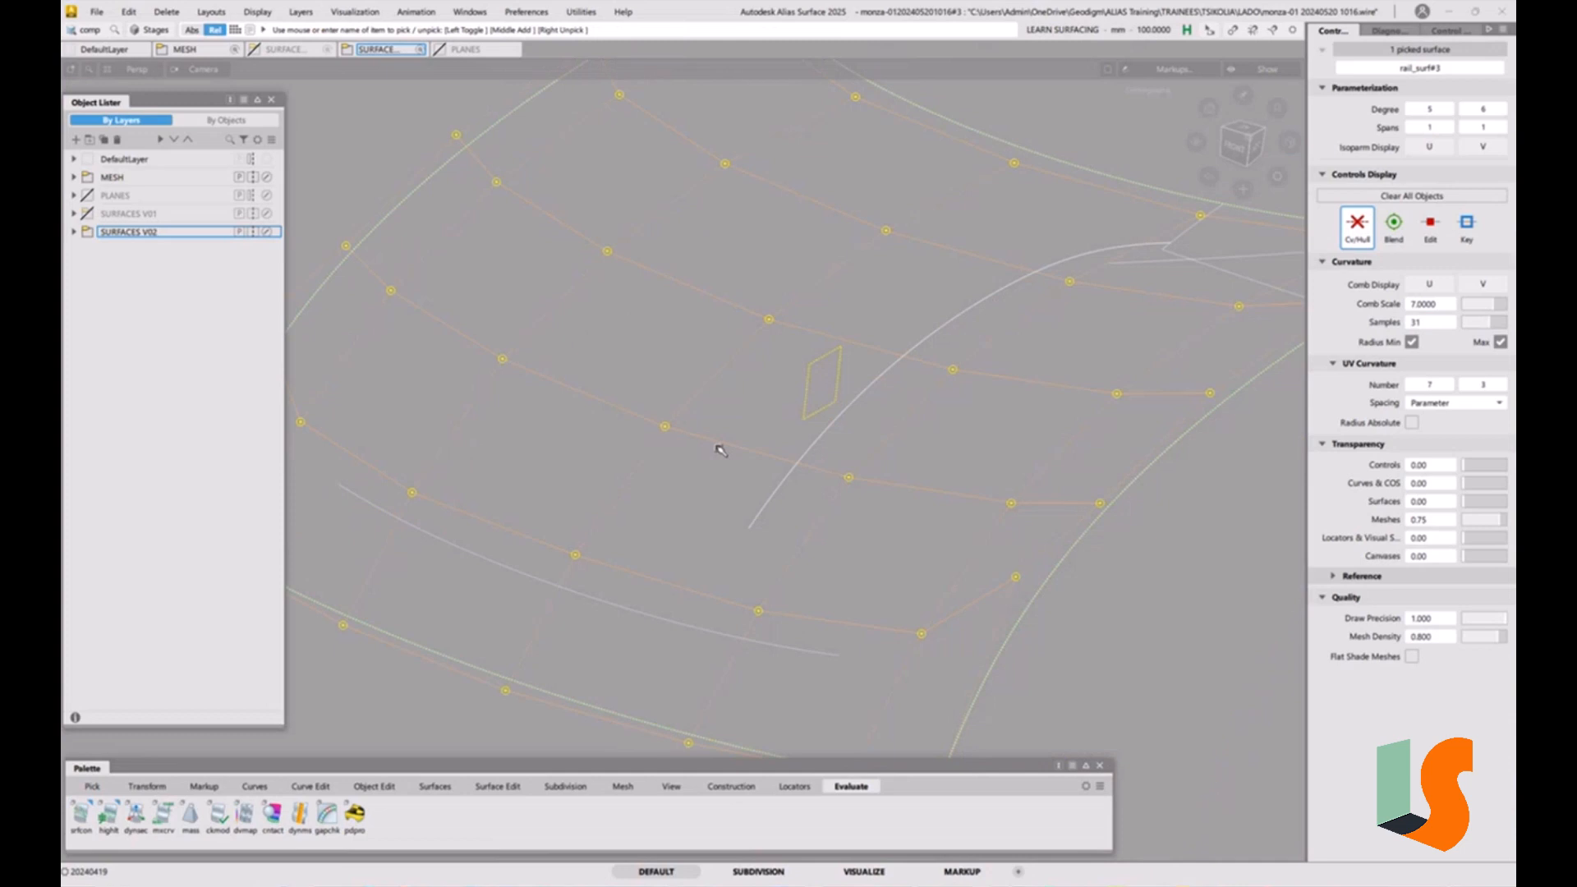
alt+shift+drag(721, 450, 711, 539)
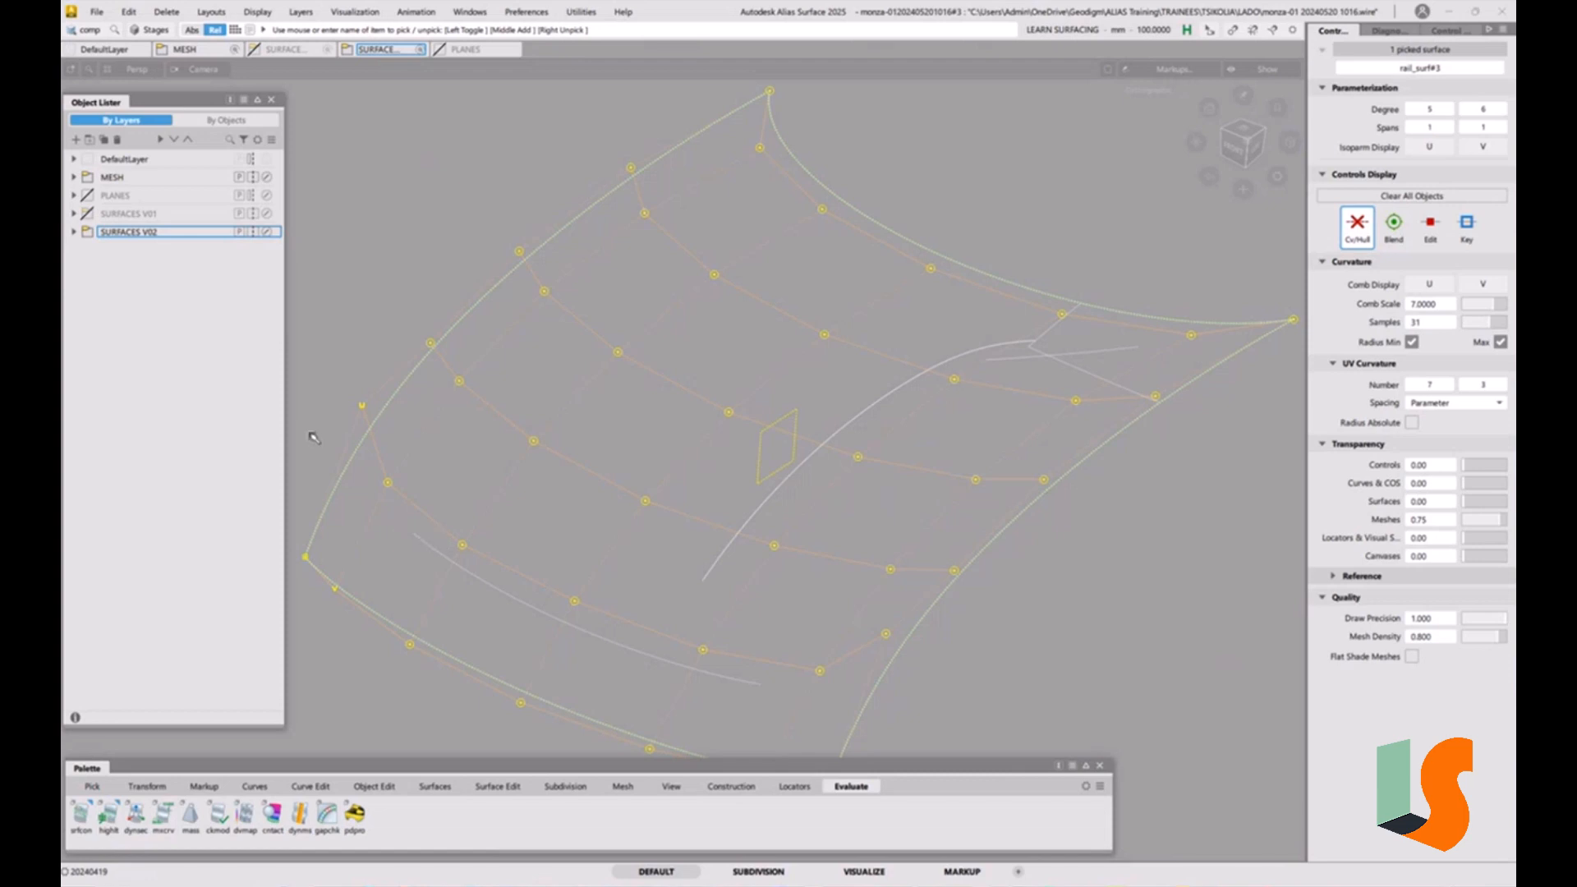
click(786, 637)
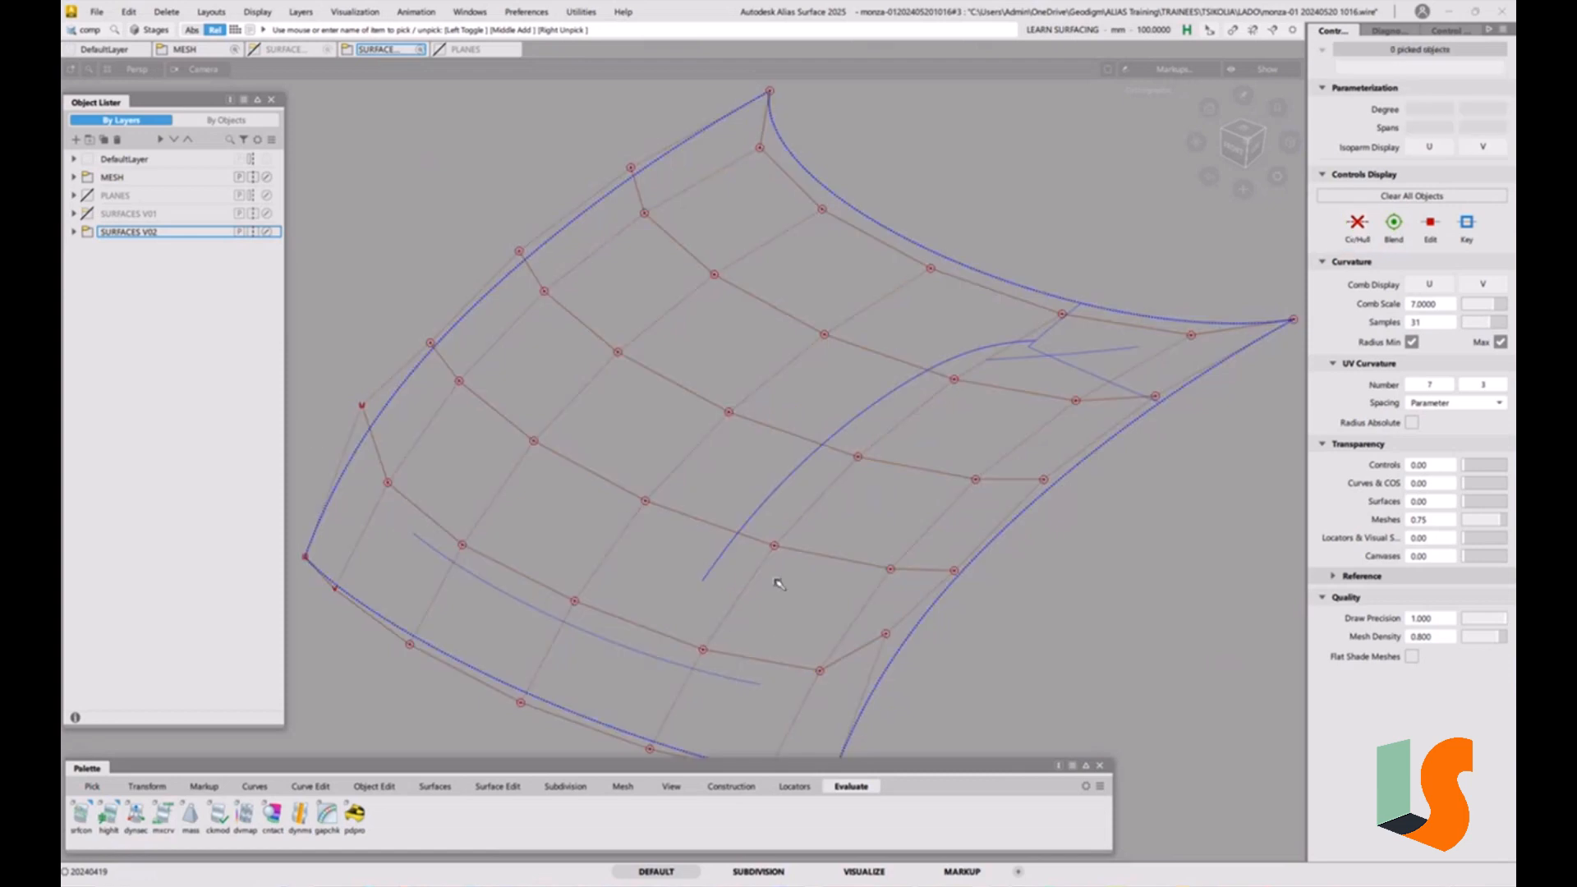
click(712, 581)
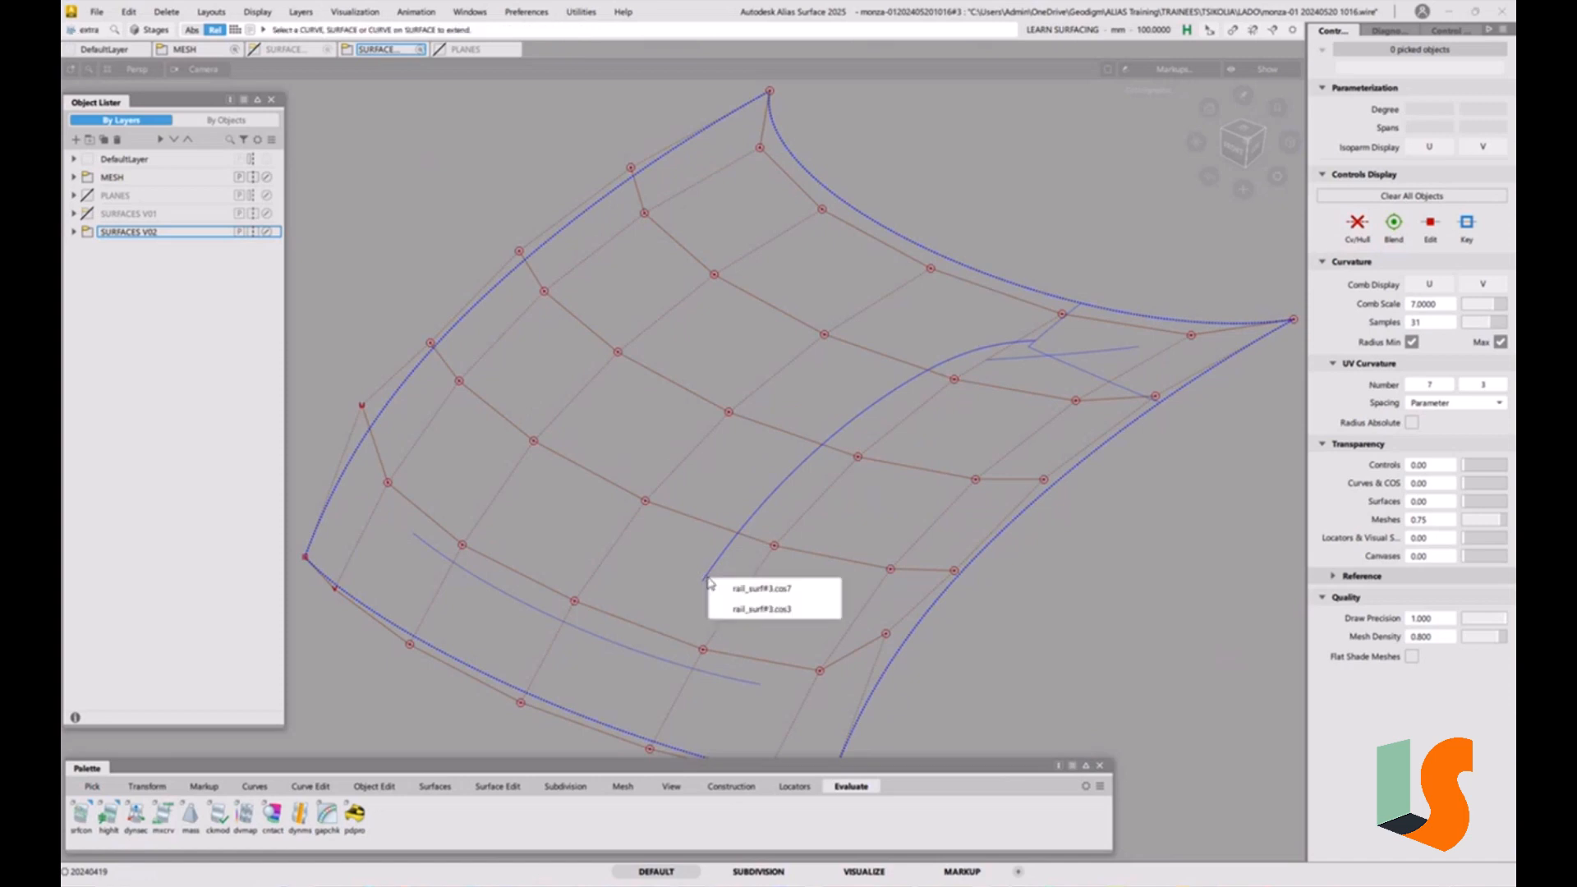
click(746, 610)
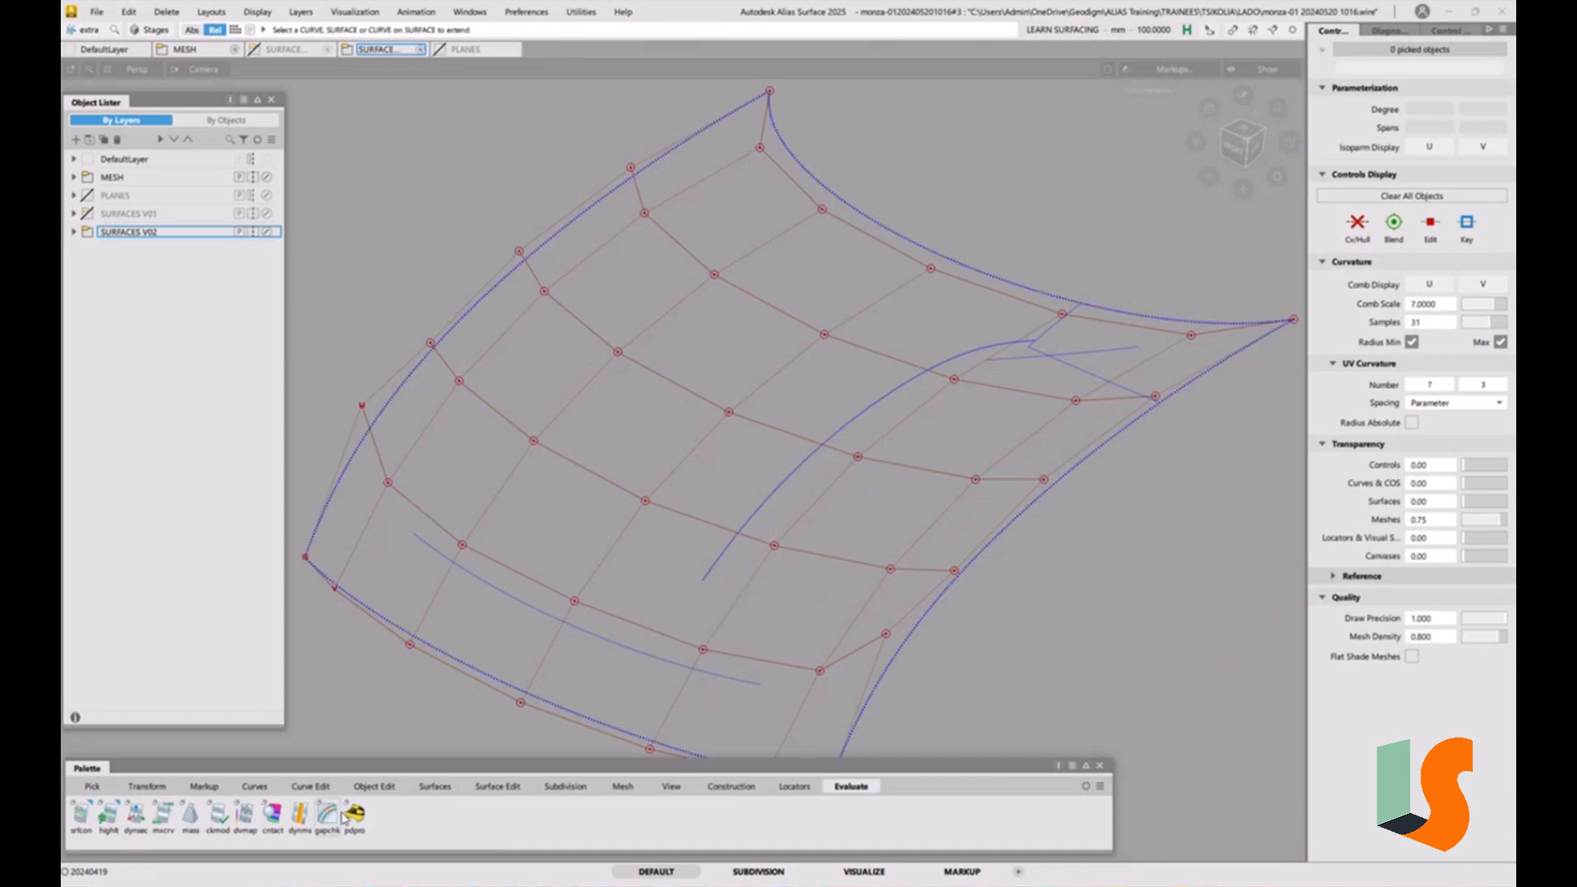
click(373, 785)
double_click(232, 822)
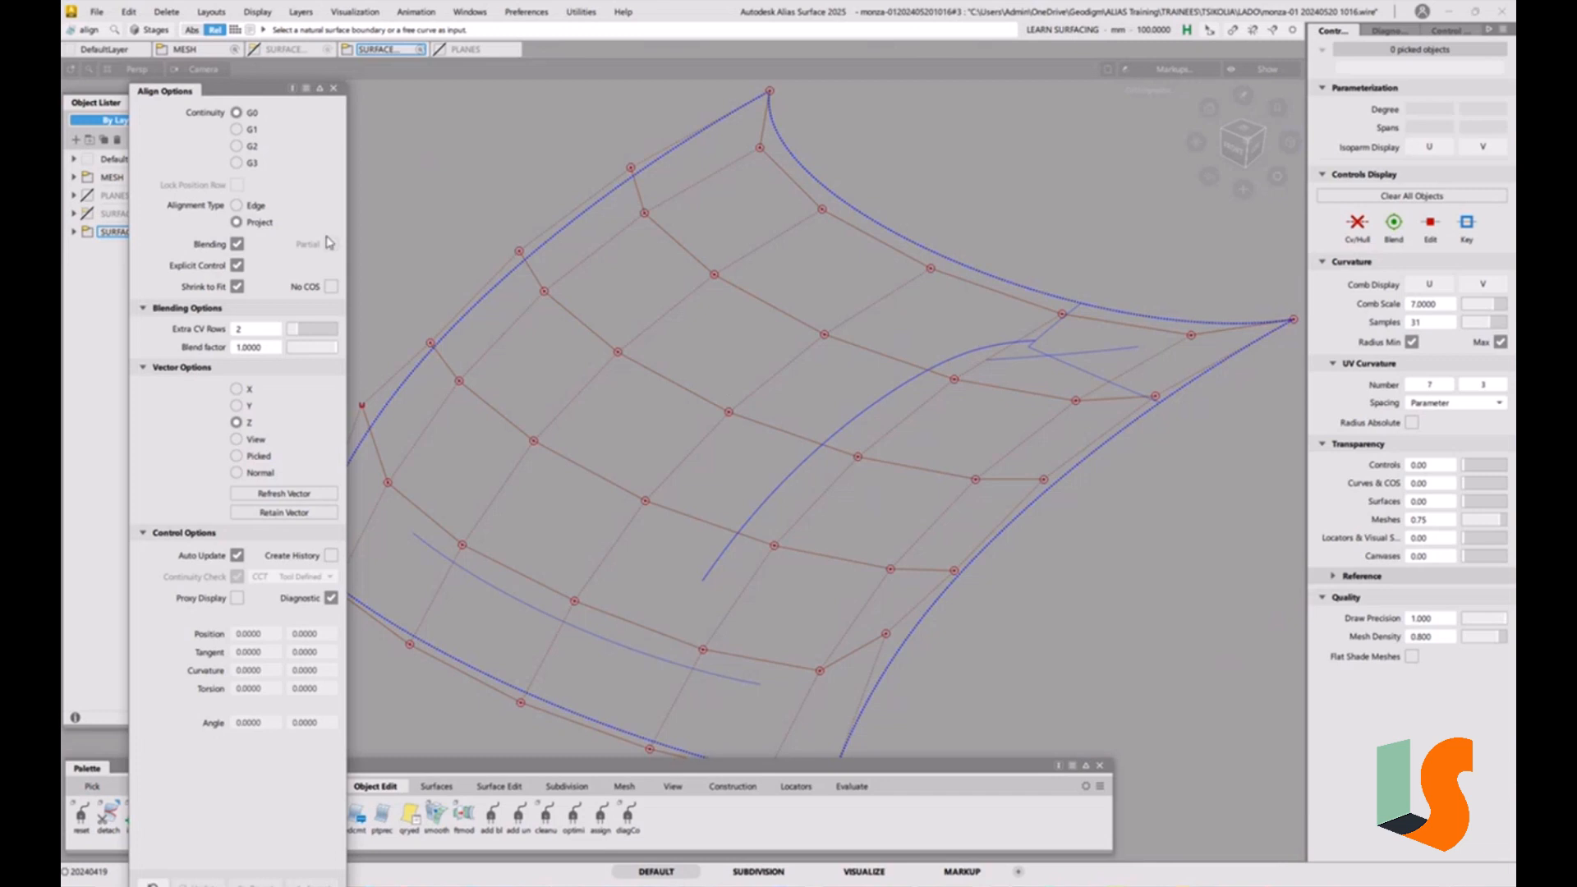
Delete the duplicate curve-on-surface along the front fender strip on the hood
ctrl+shift+drag(893, 425, 854, 408)
click(900, 438)
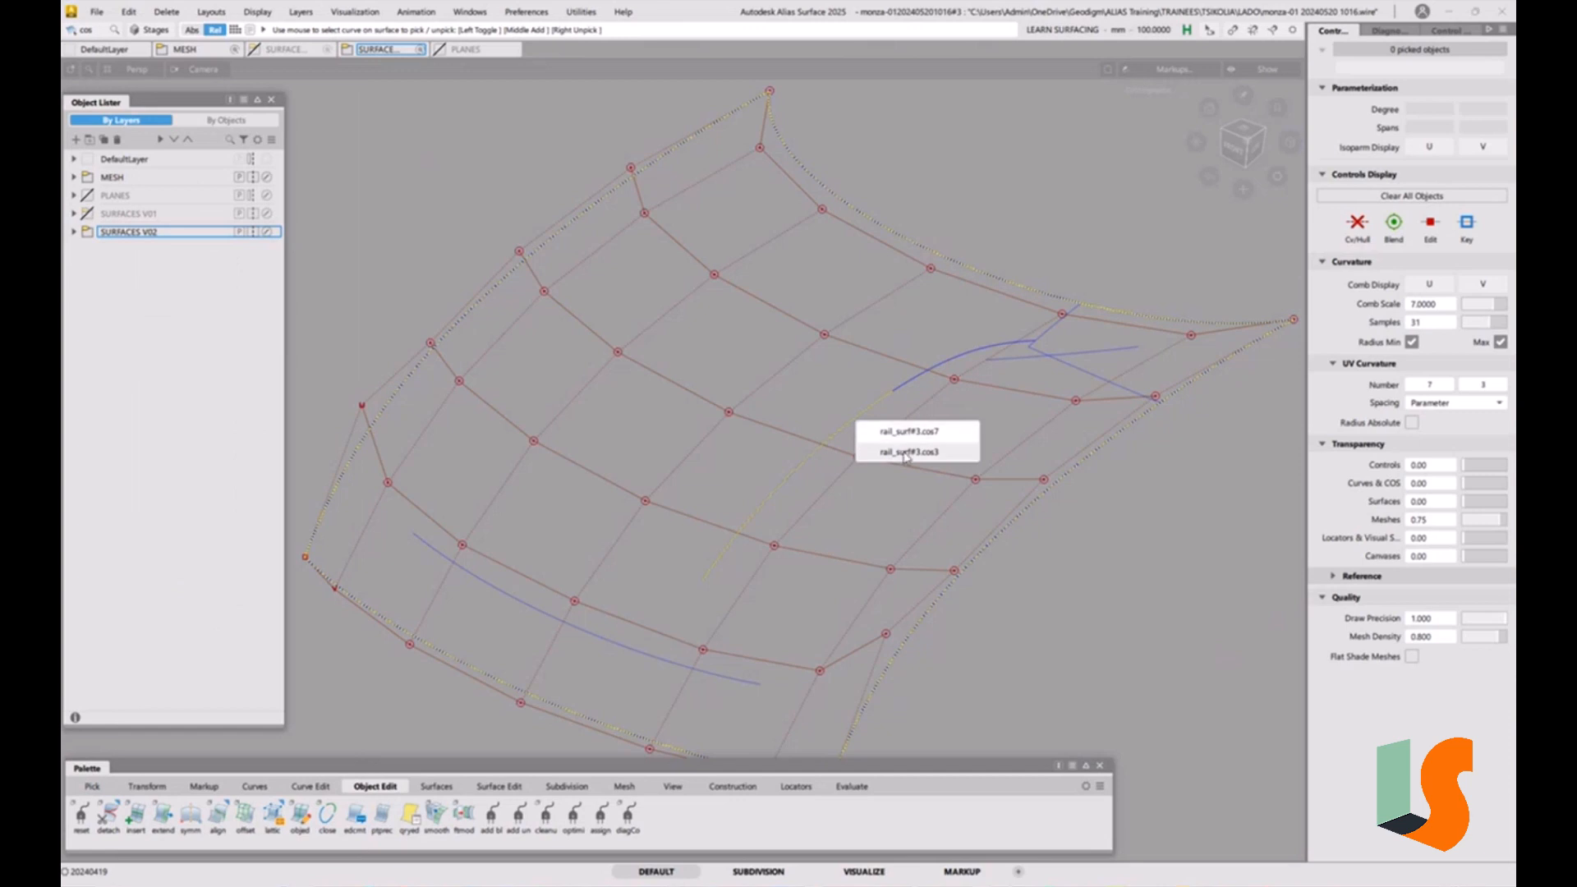
click(904, 452)
key(Delete)
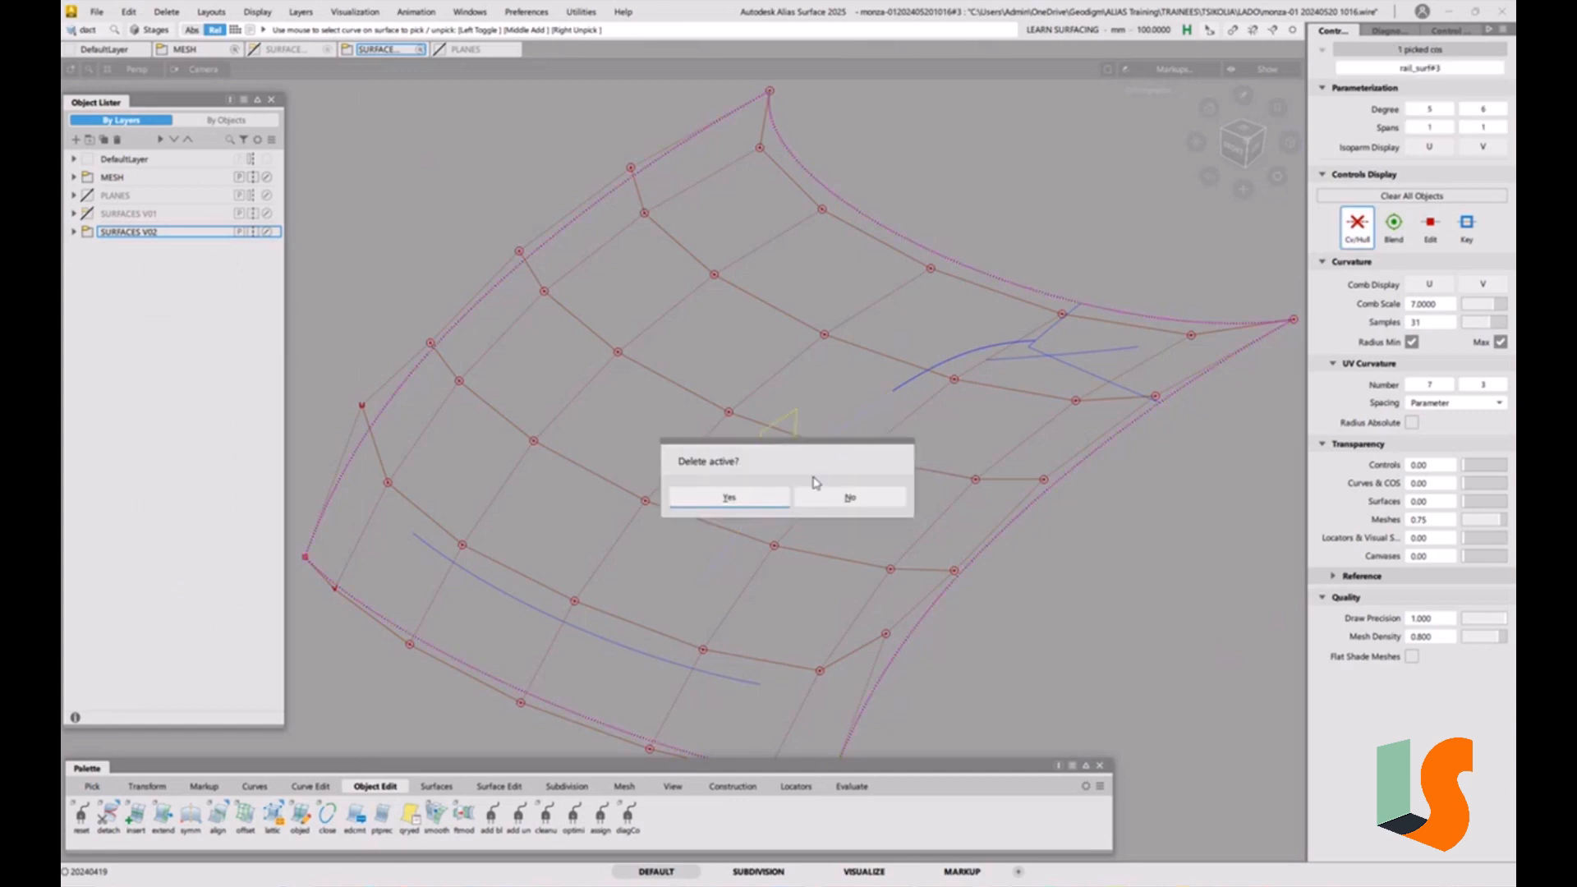
click(727, 496)
Delete the duplicate curve-on-surface along the rear fender strip on the hood and clear the selection
click(926, 382)
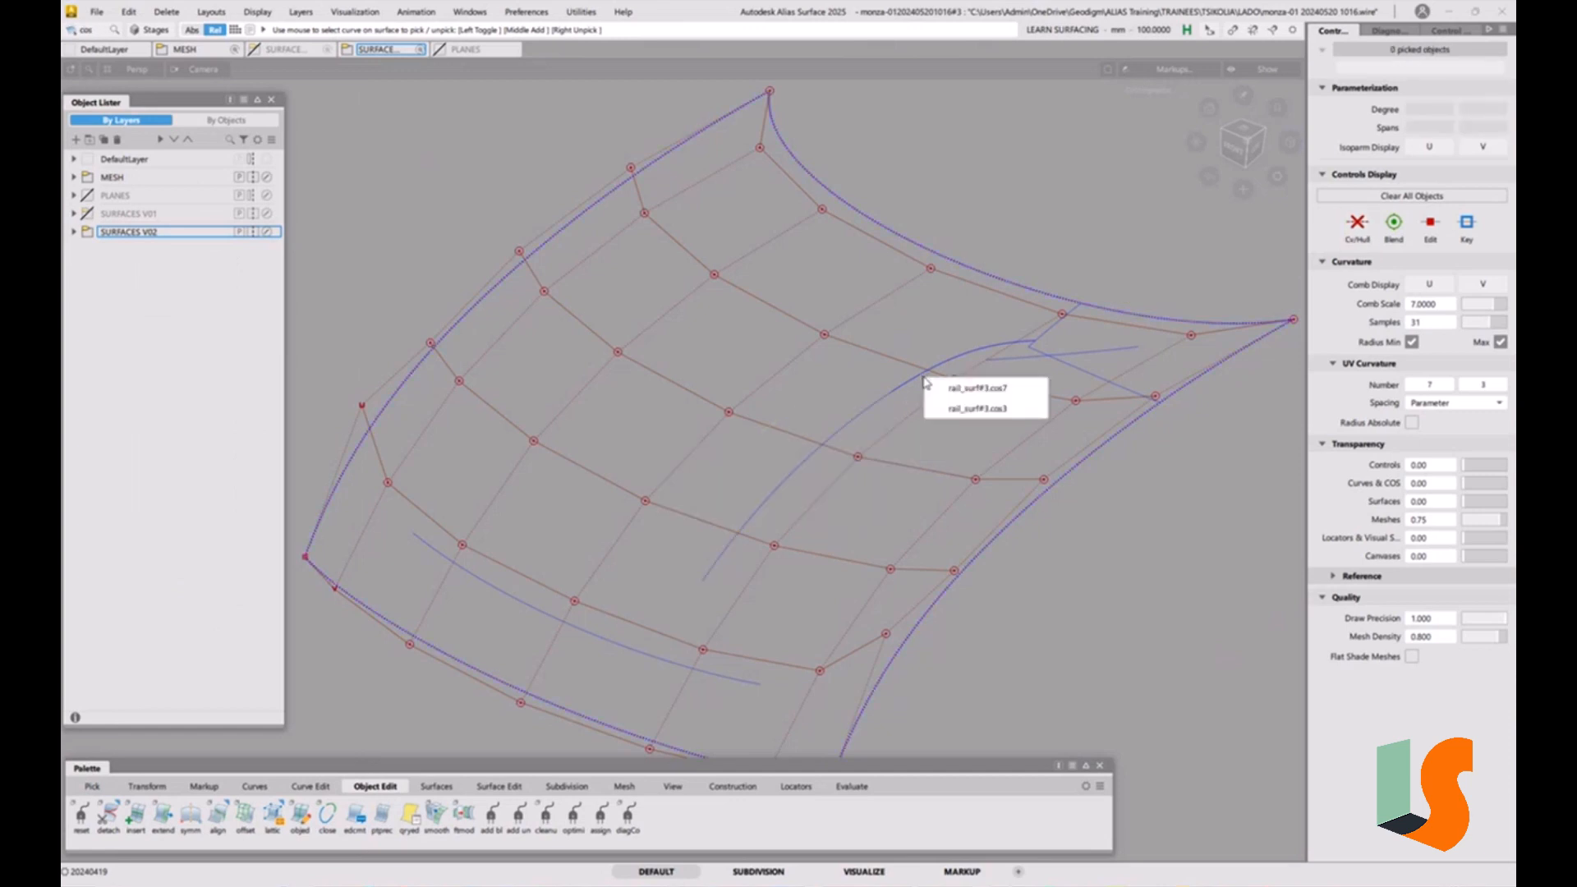
click(966, 409)
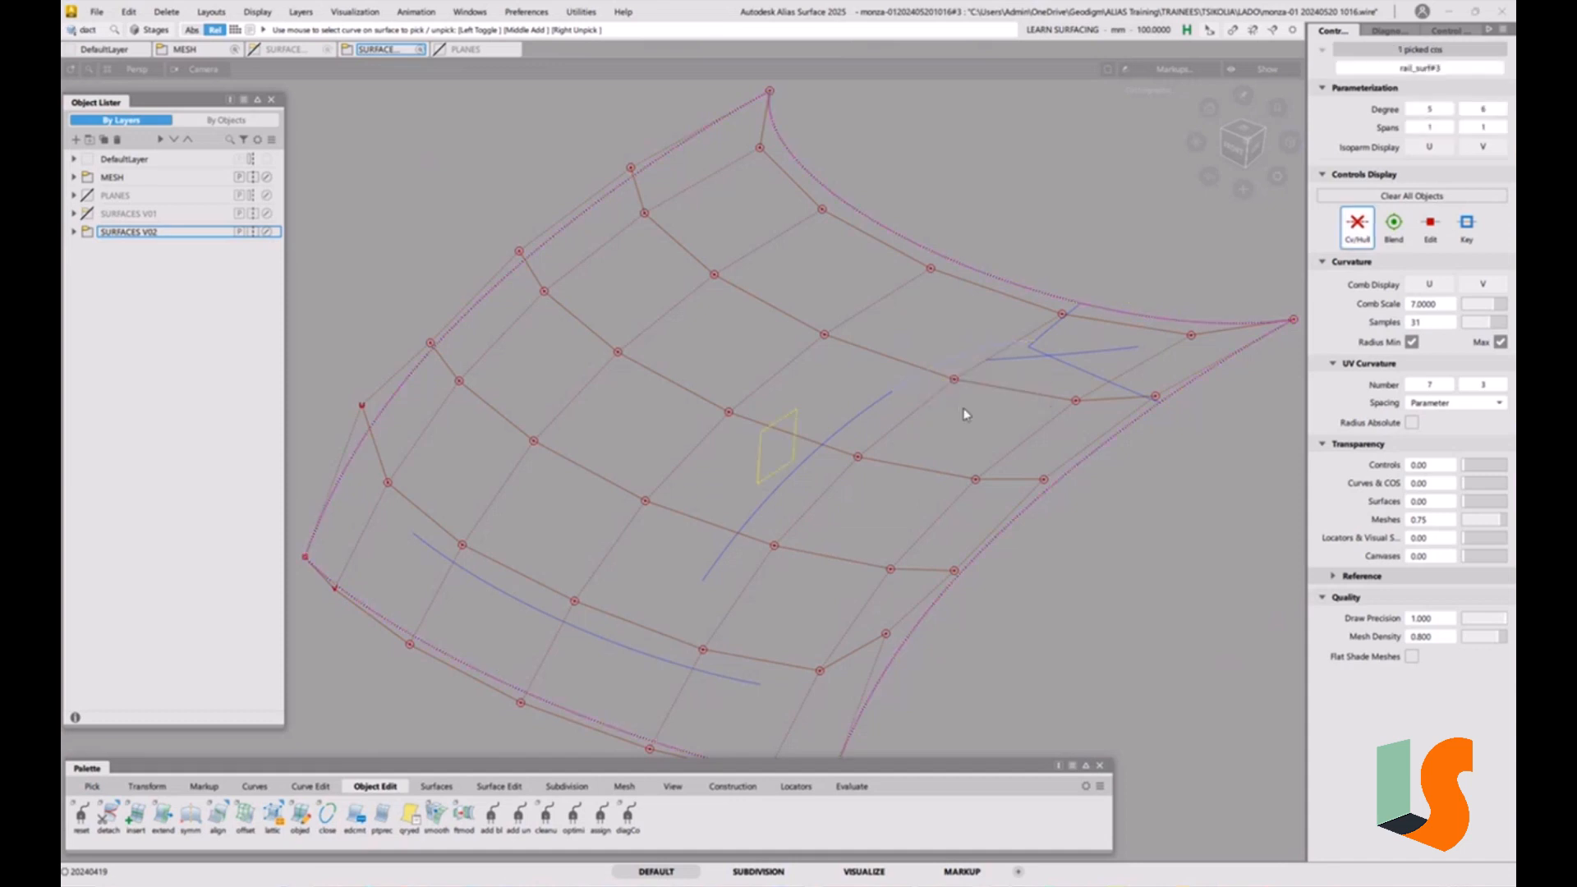
key(Delete)
click(745, 496)
click(1042, 421)
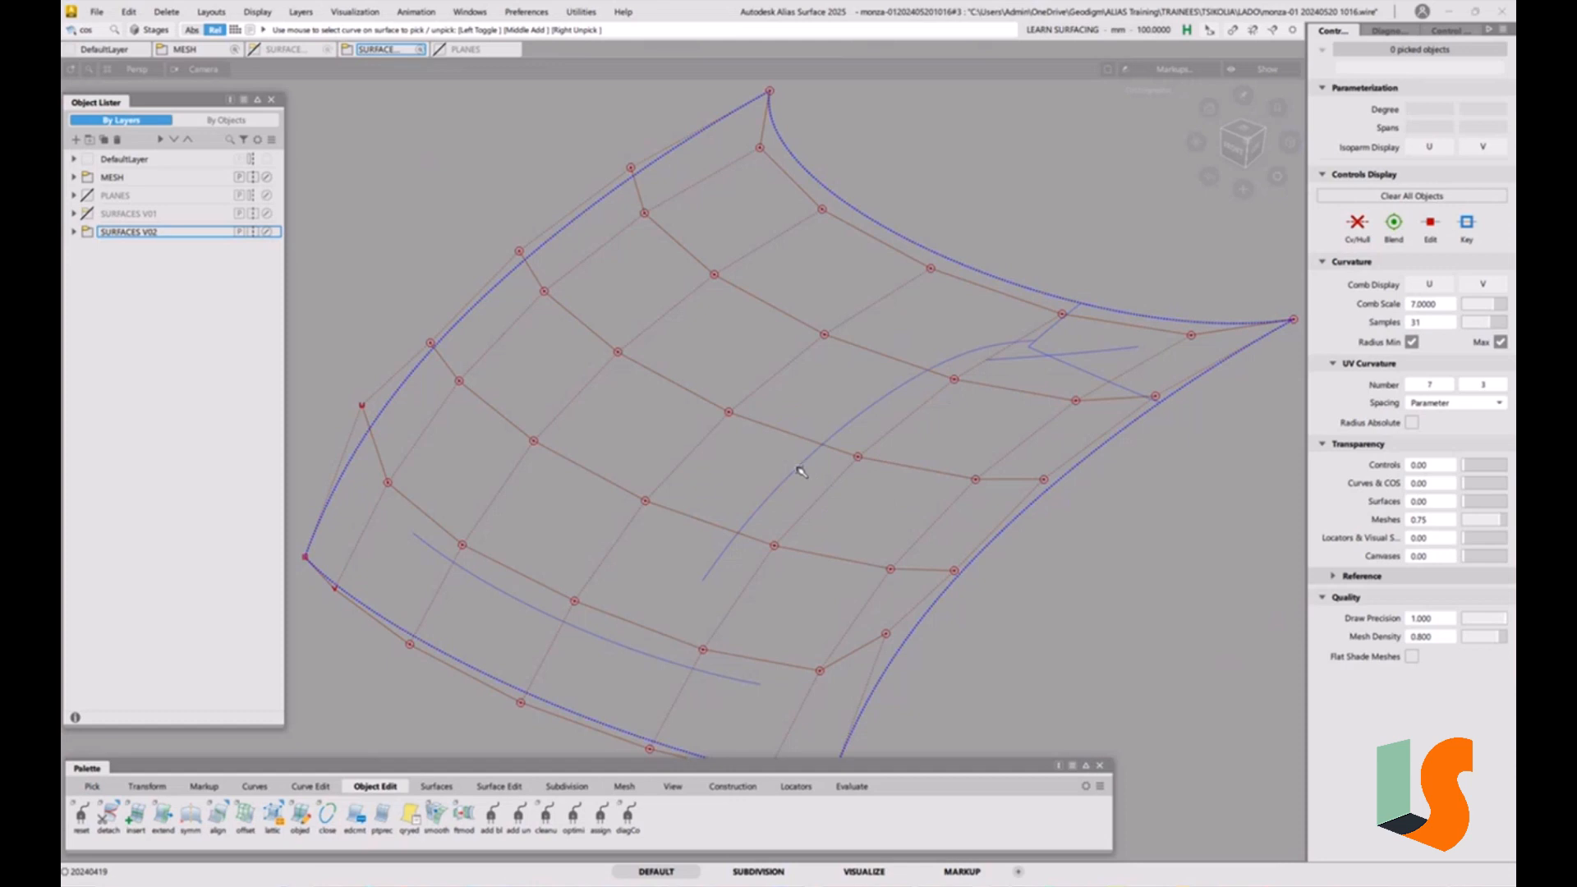
Extend the front end of the fender curve-on-surface past the nose curve-on-surface so that the two cross
key(e)
click(711, 575)
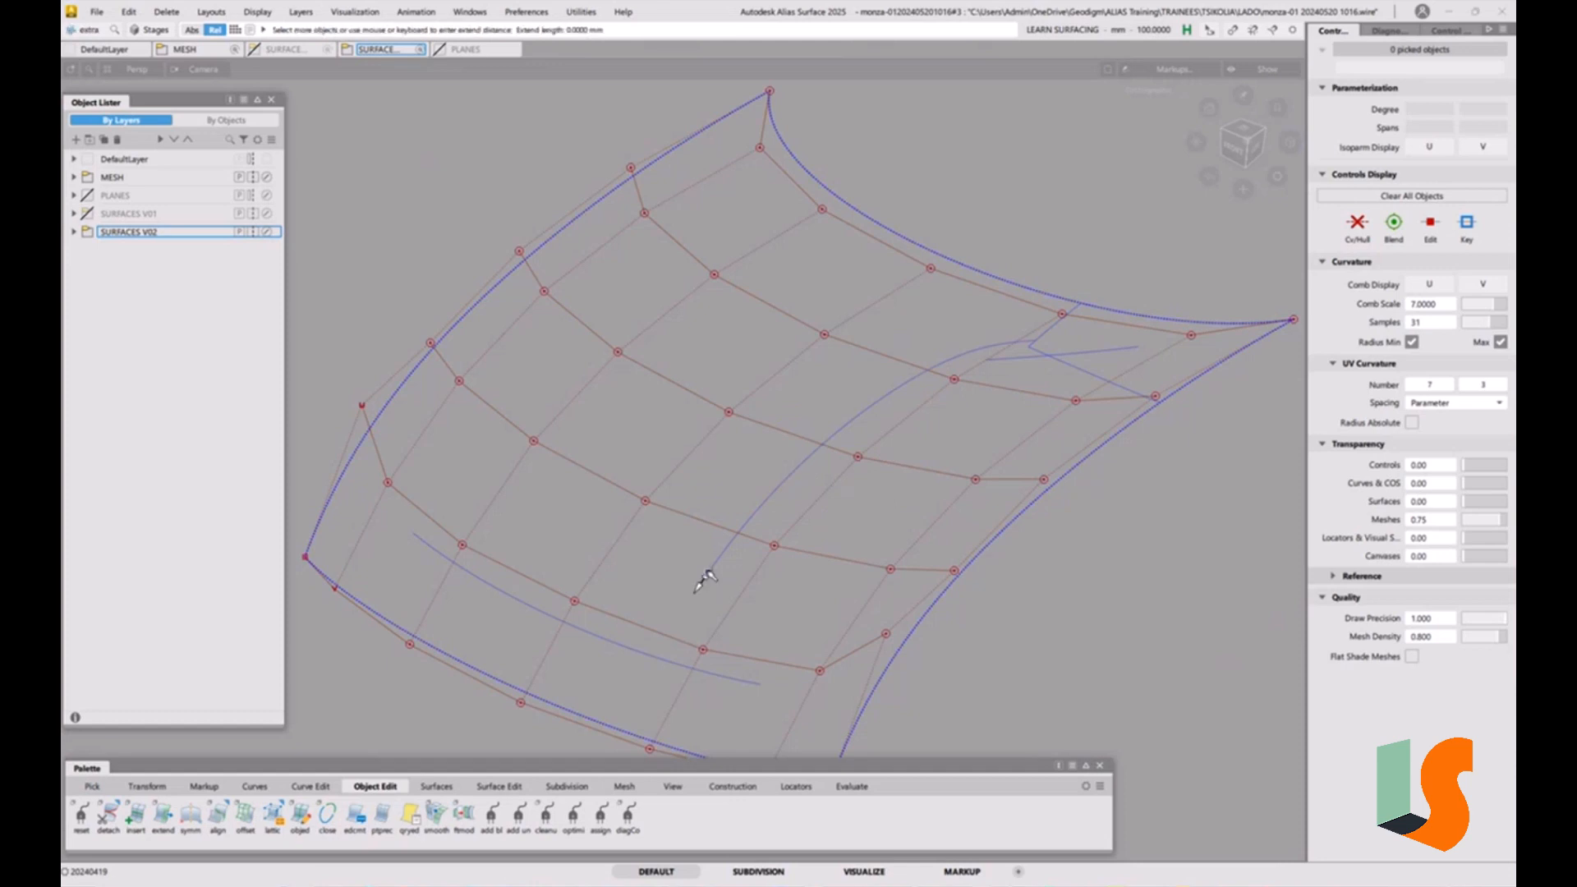
drag(696, 590, 721, 721)
click(1243, 136)
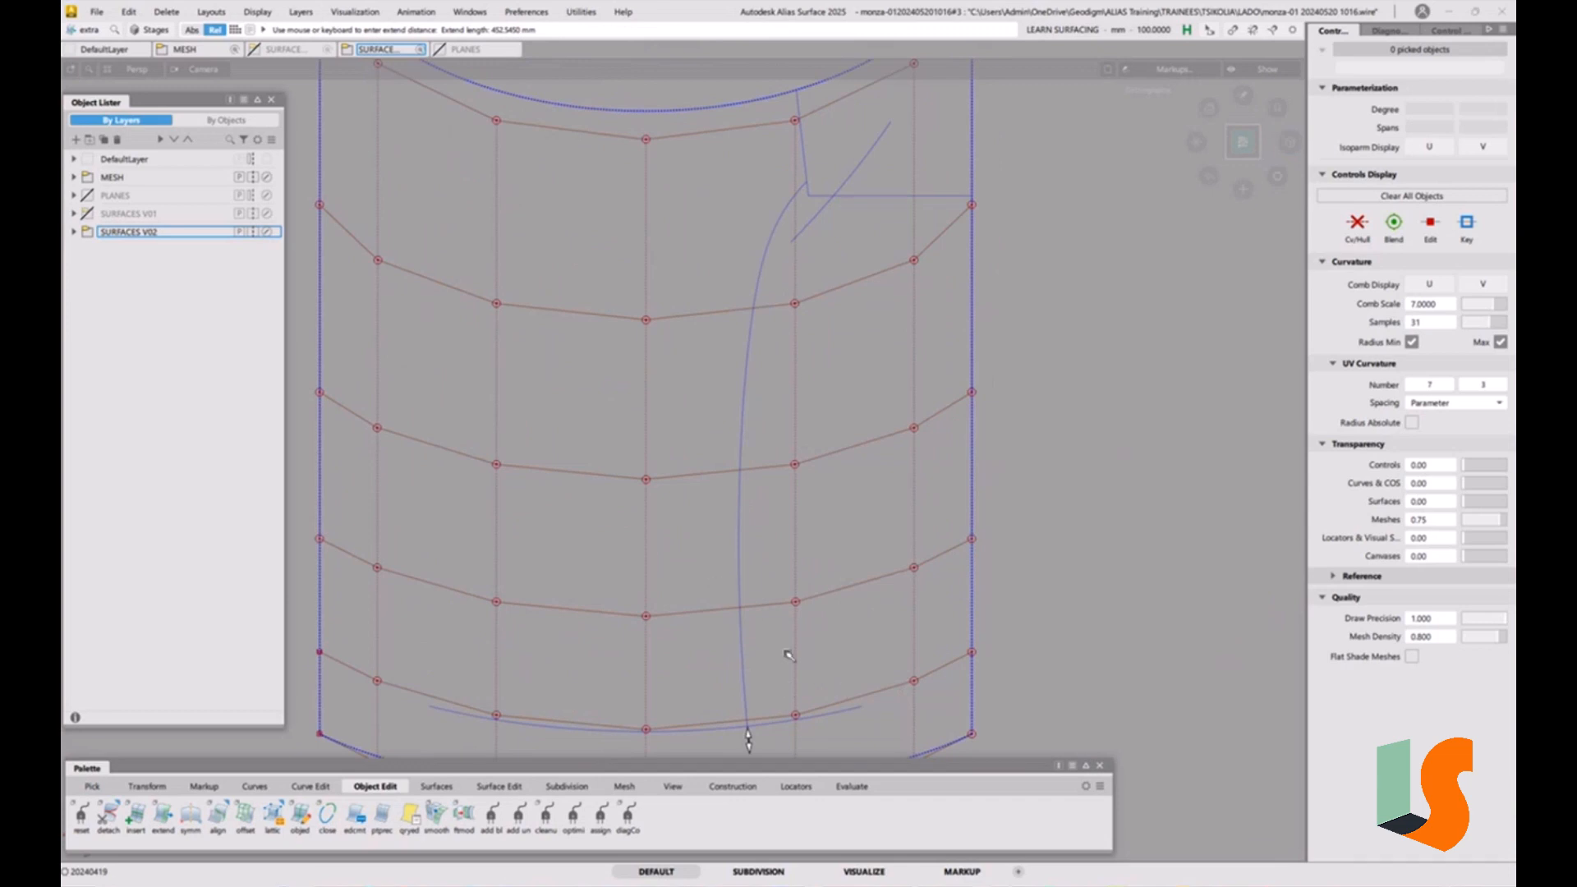
alt+shift+drag(791, 657, 787, 522)
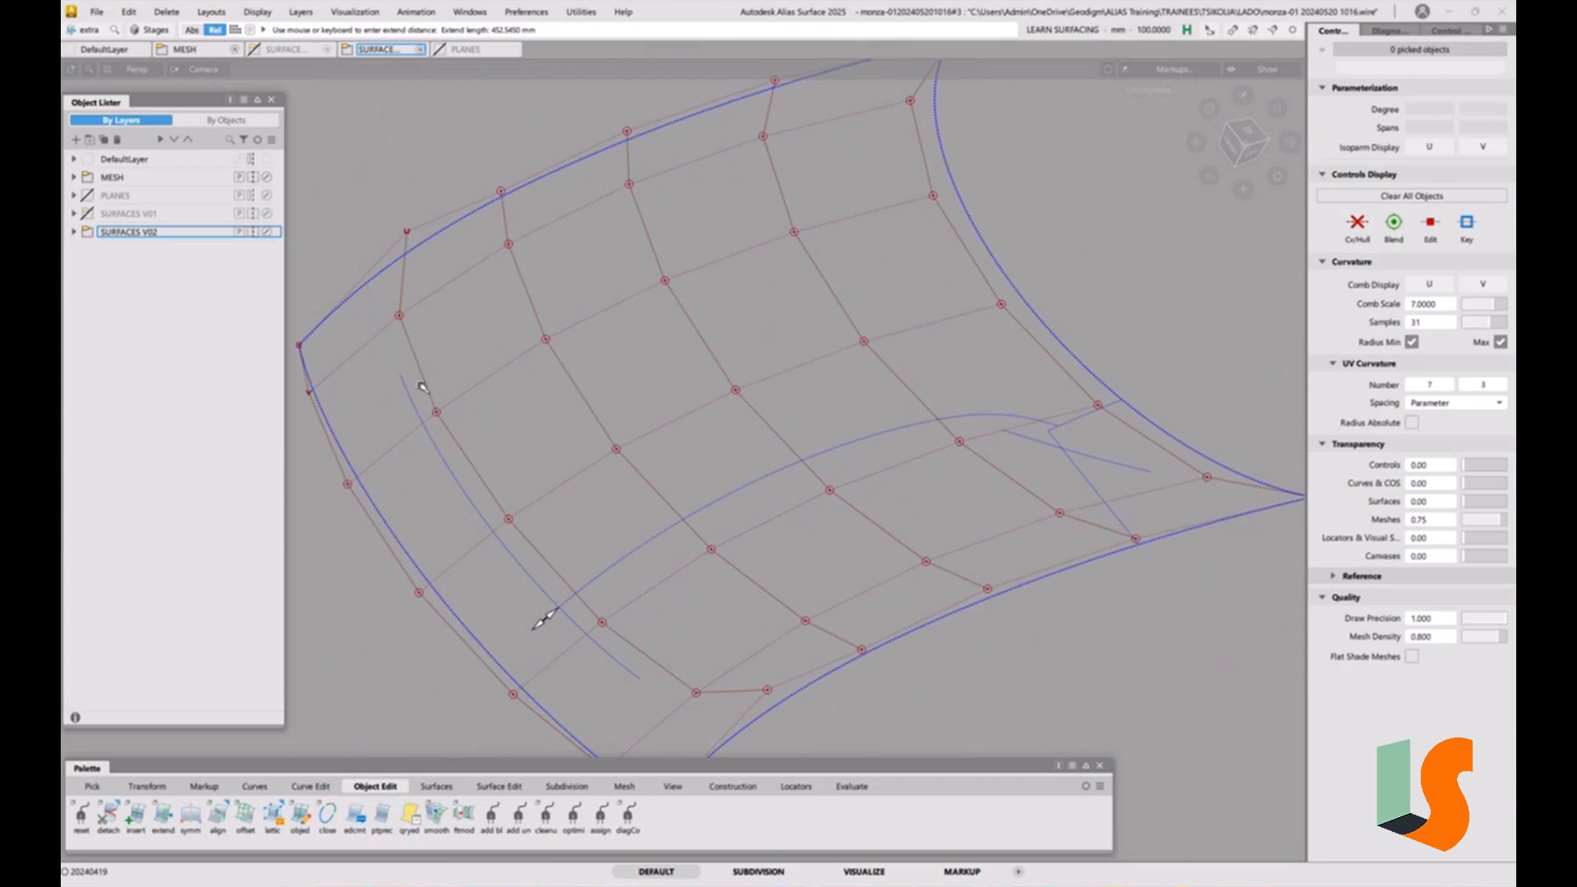
alt+shift+middle_drag(504, 455, 529, 459)
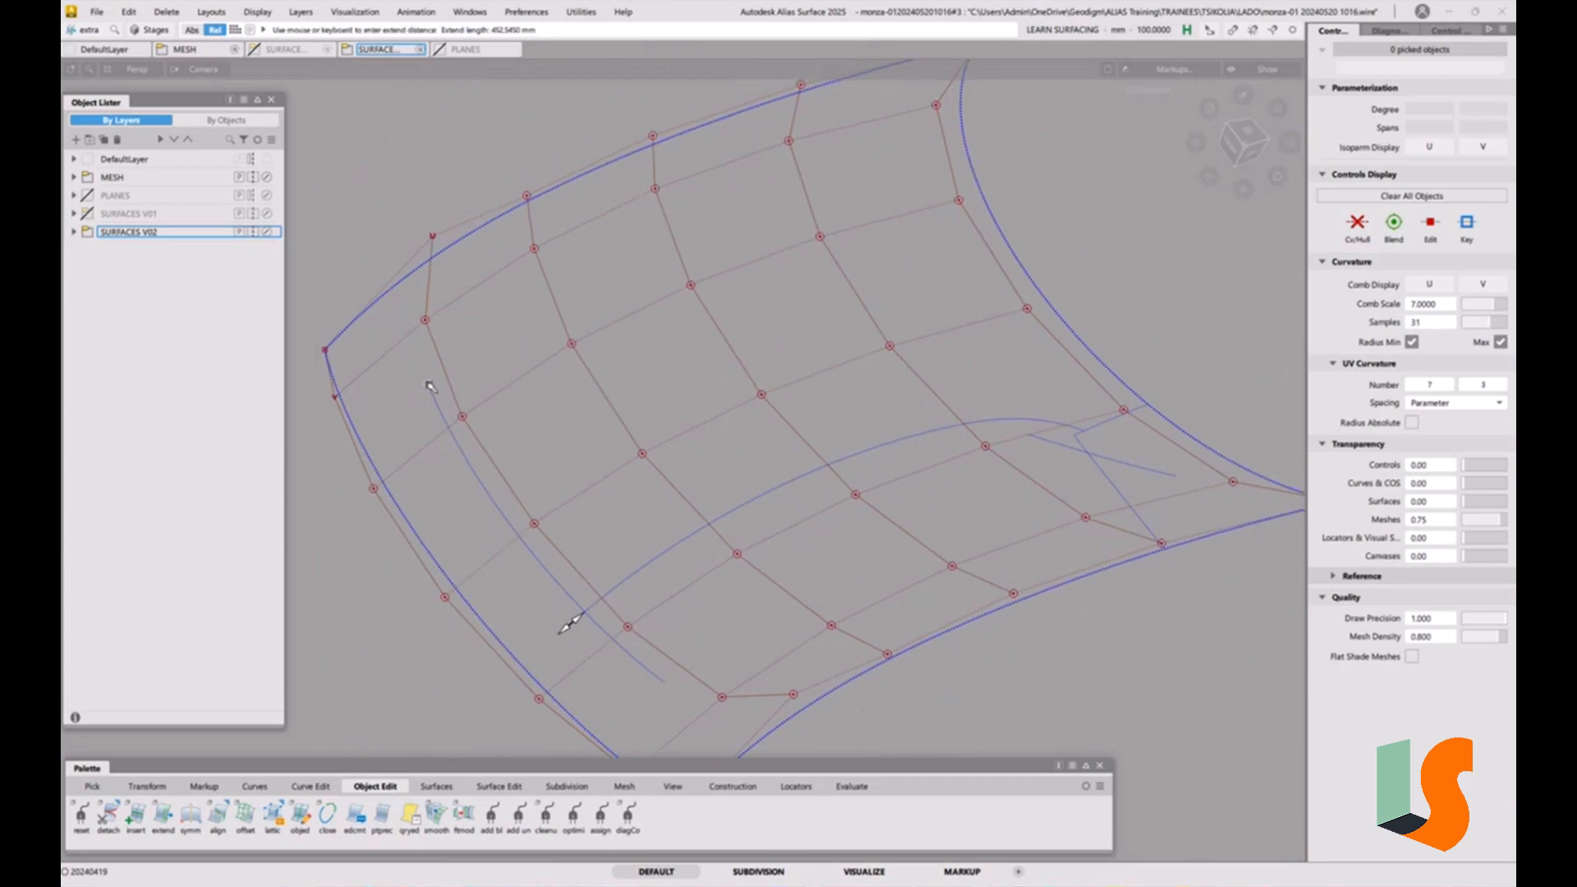
drag(567, 624, 564, 627)
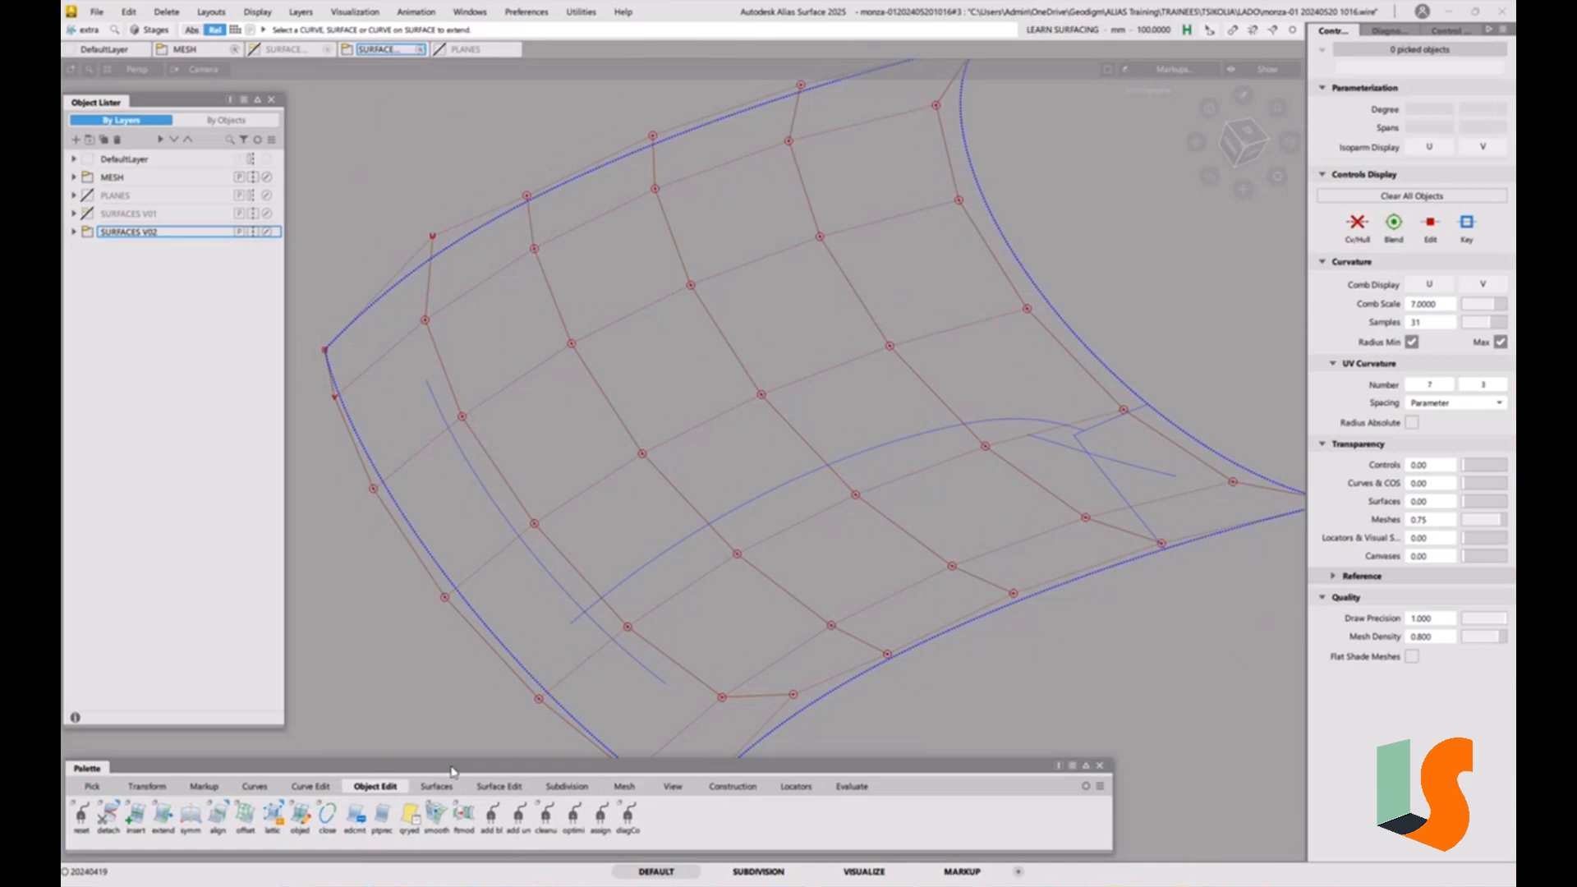
Trim the hood with its curves-on-surface, with 3D Trimming off, keeping the region above the nose and fender curves
click(499, 786)
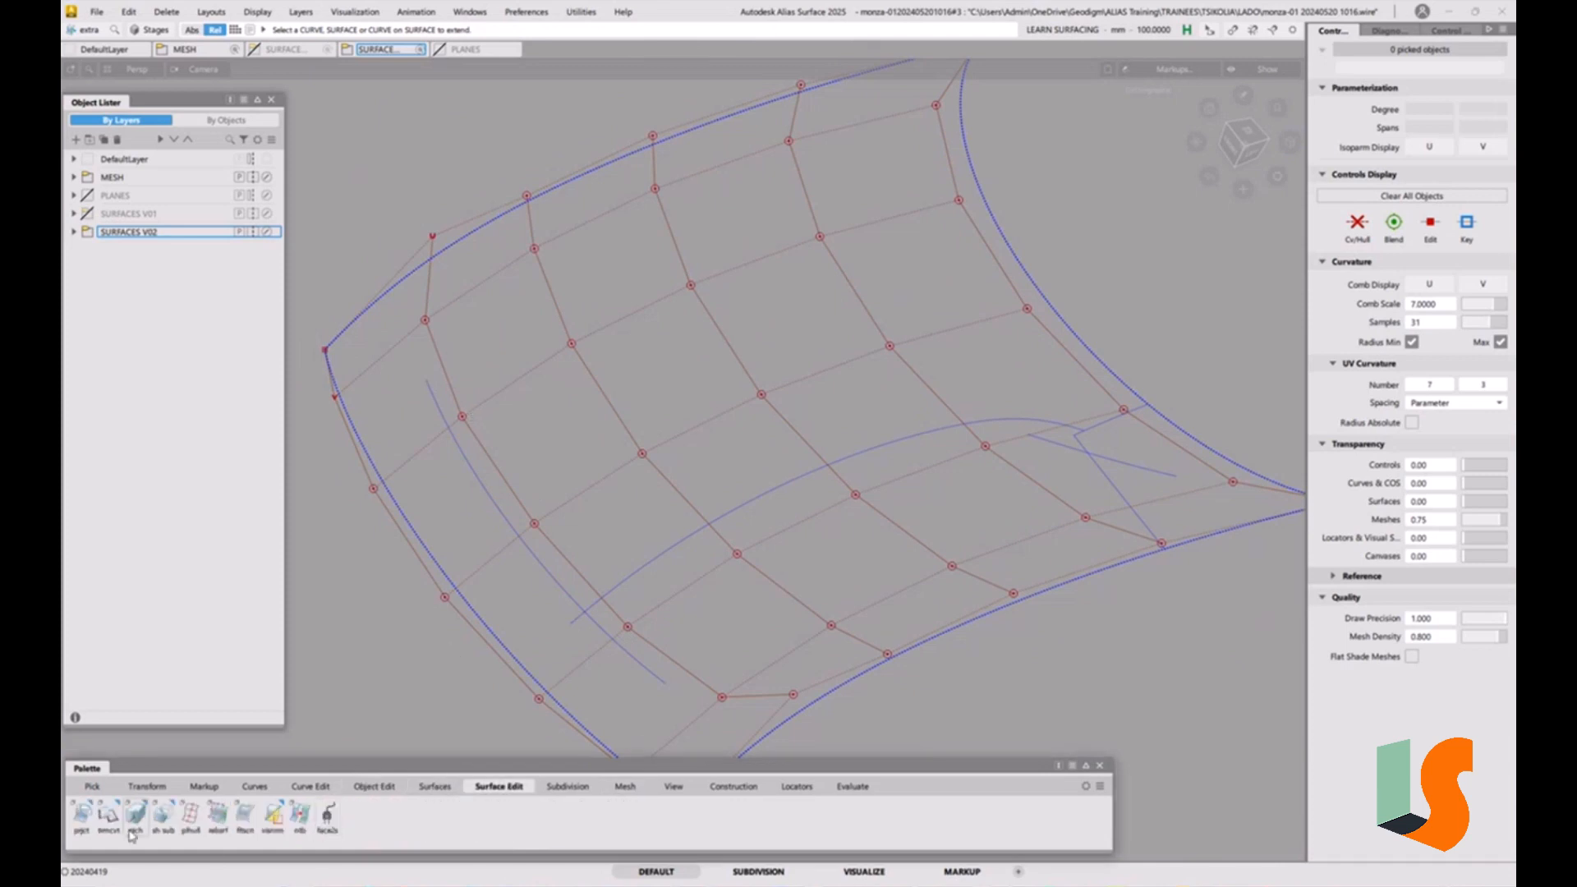
drag(109, 813, 146, 785)
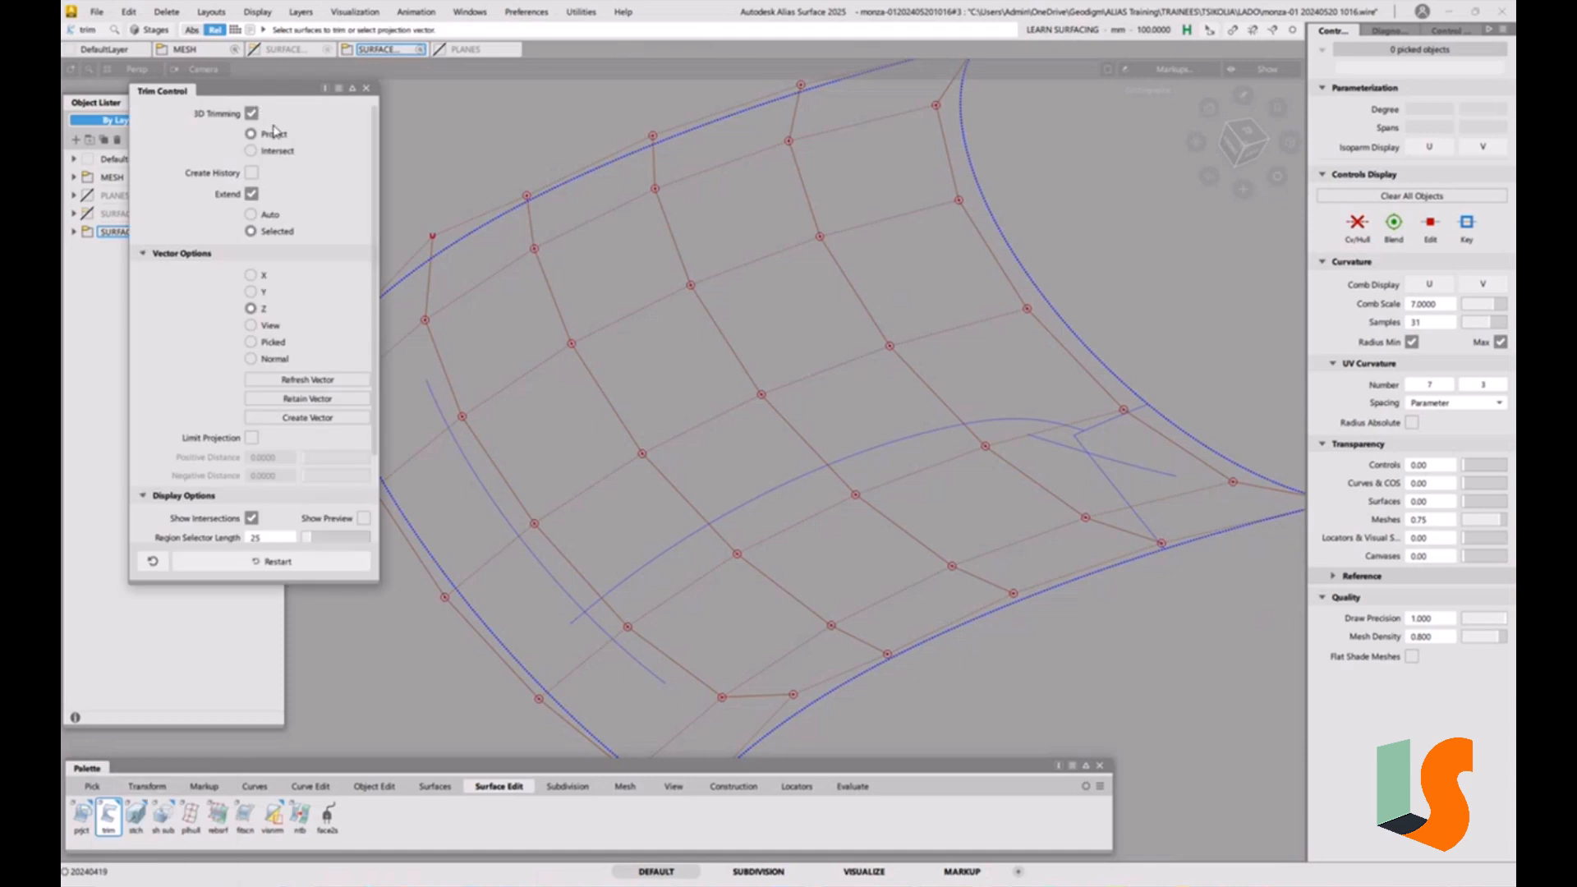
click(251, 113)
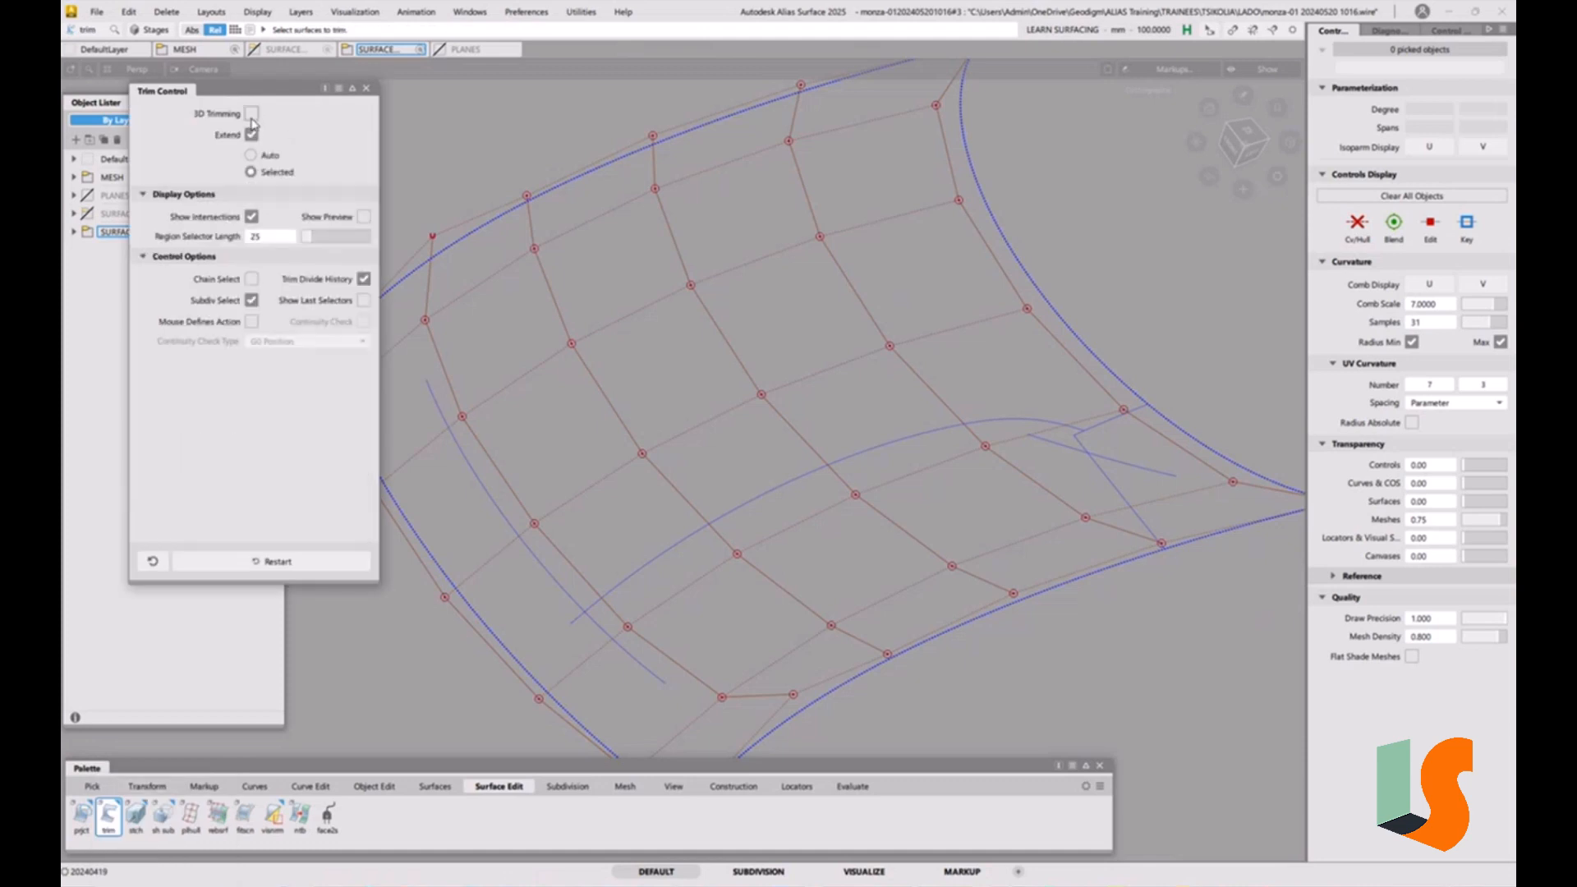
click(479, 232)
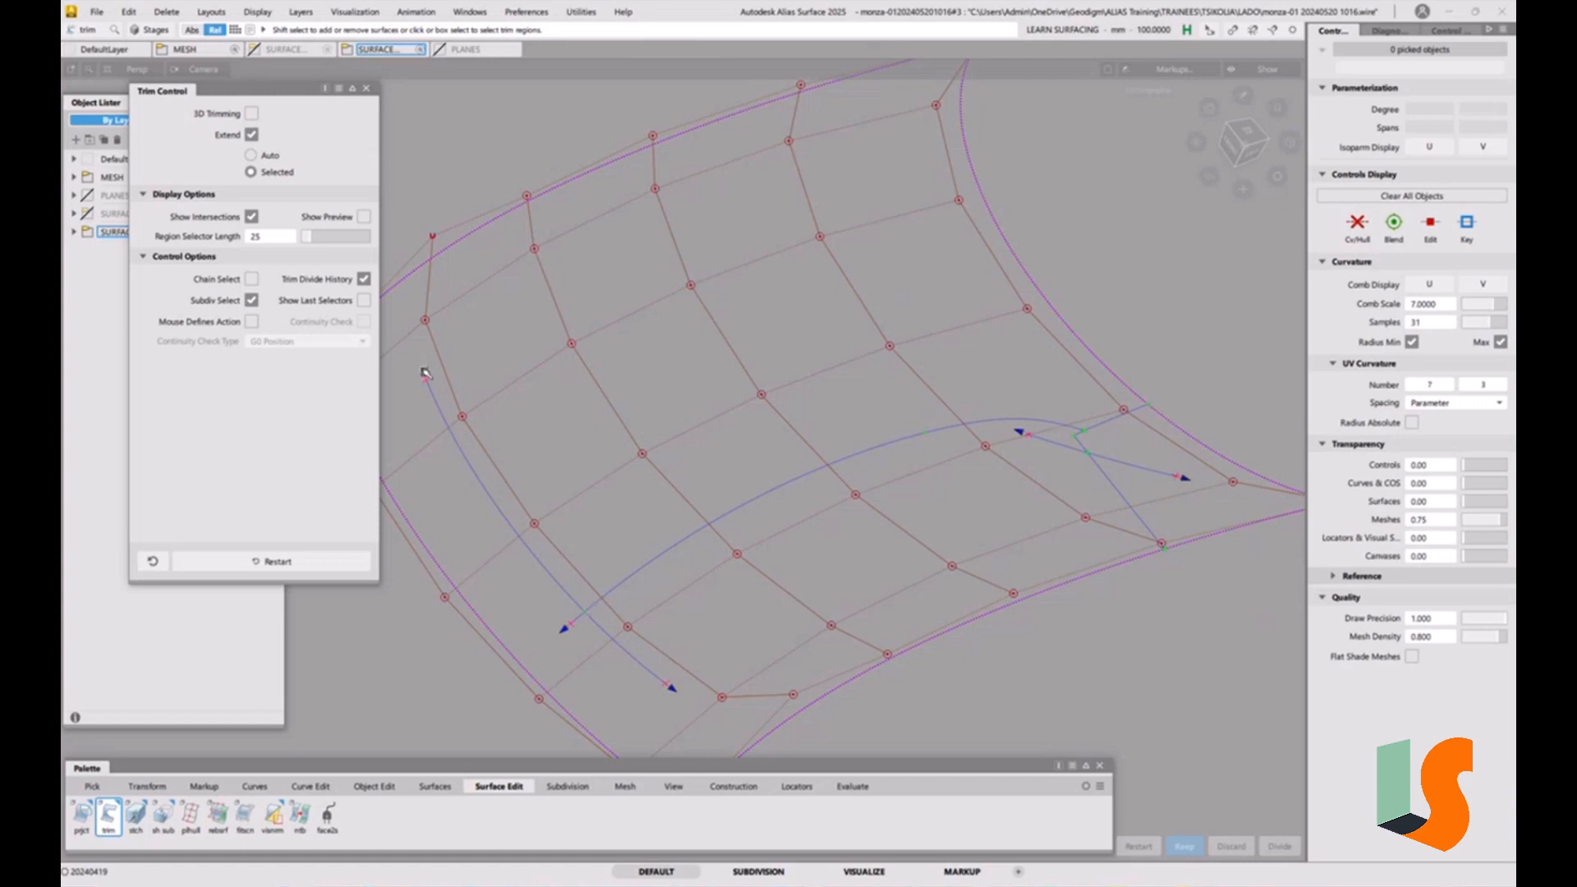
click(425, 374)
click(573, 395)
key(Return)
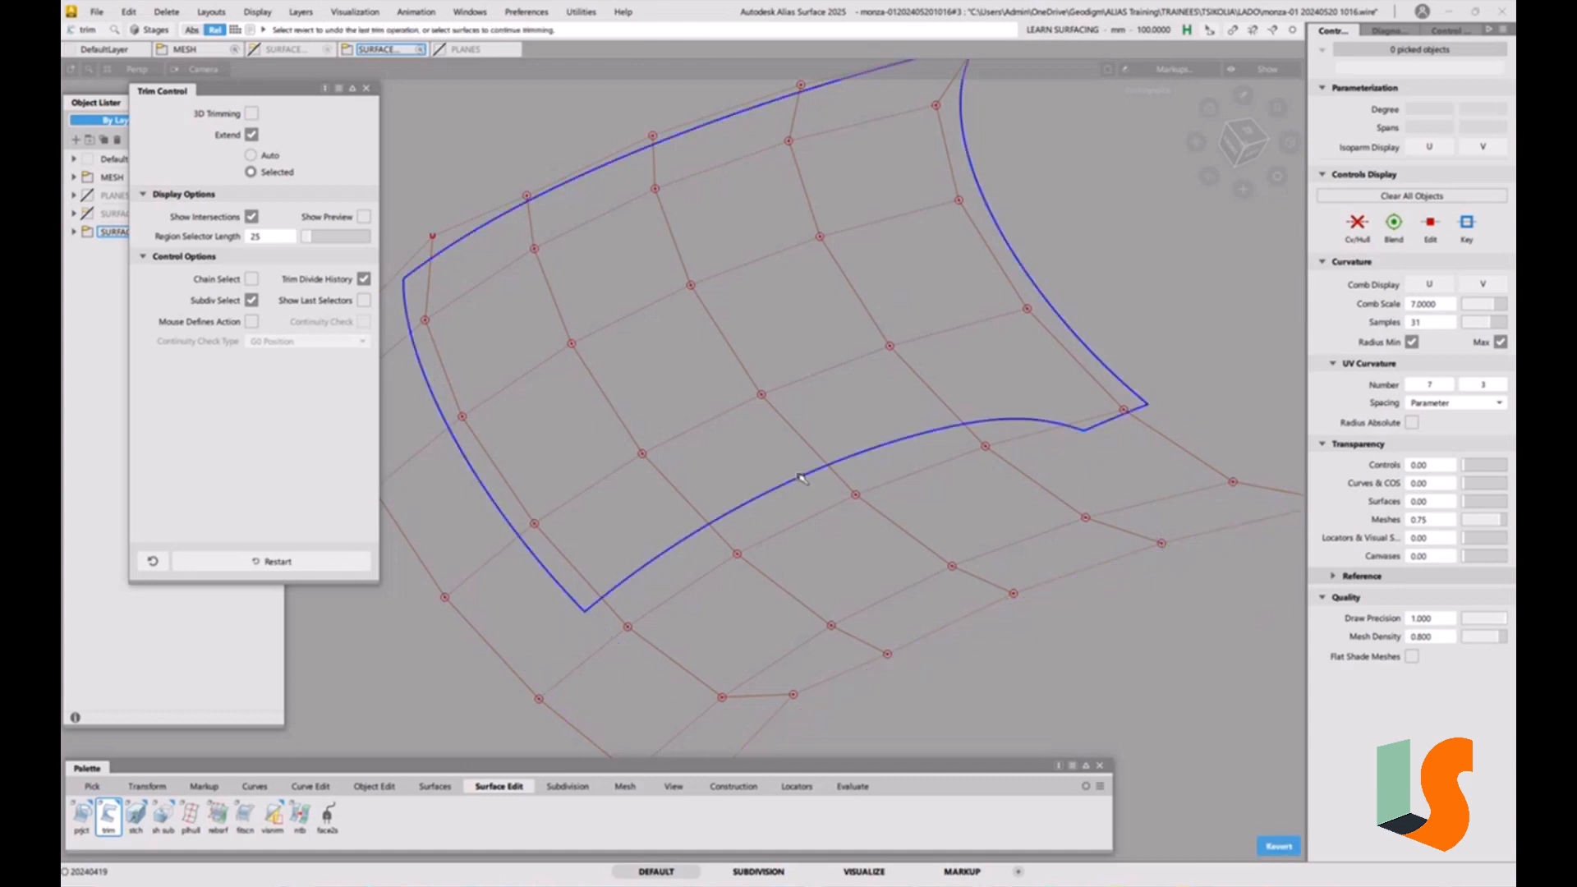
Hide the trimmed hood's control vertices and hulls, and bring the other surfaces and the mesh back into view
ctrl+shift+drag(711, 449, 706, 401)
click(749, 443)
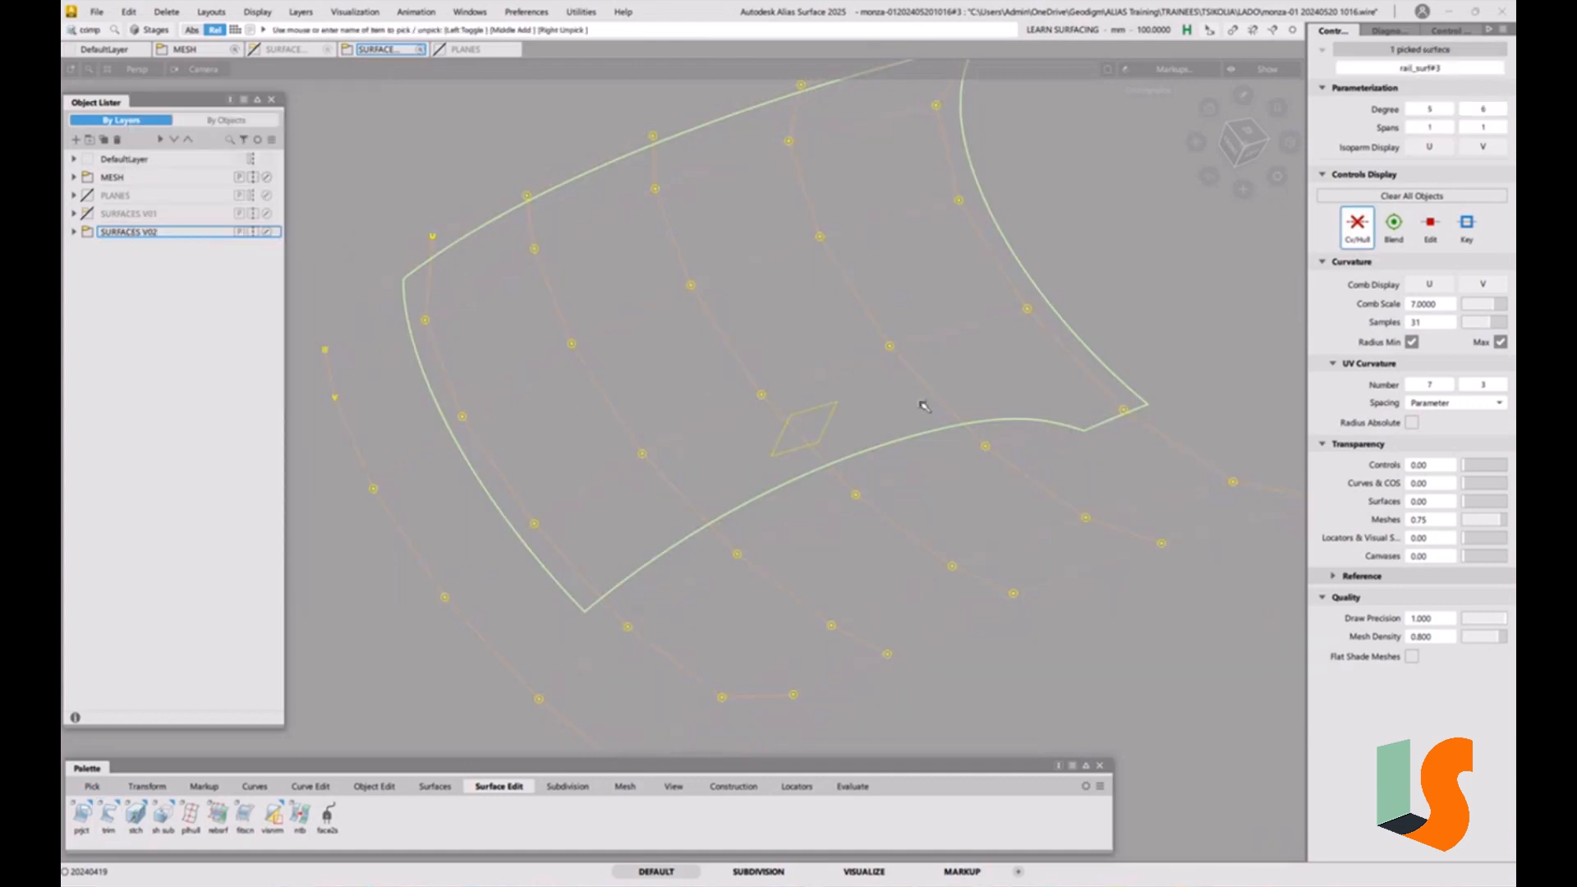
click(1357, 223)
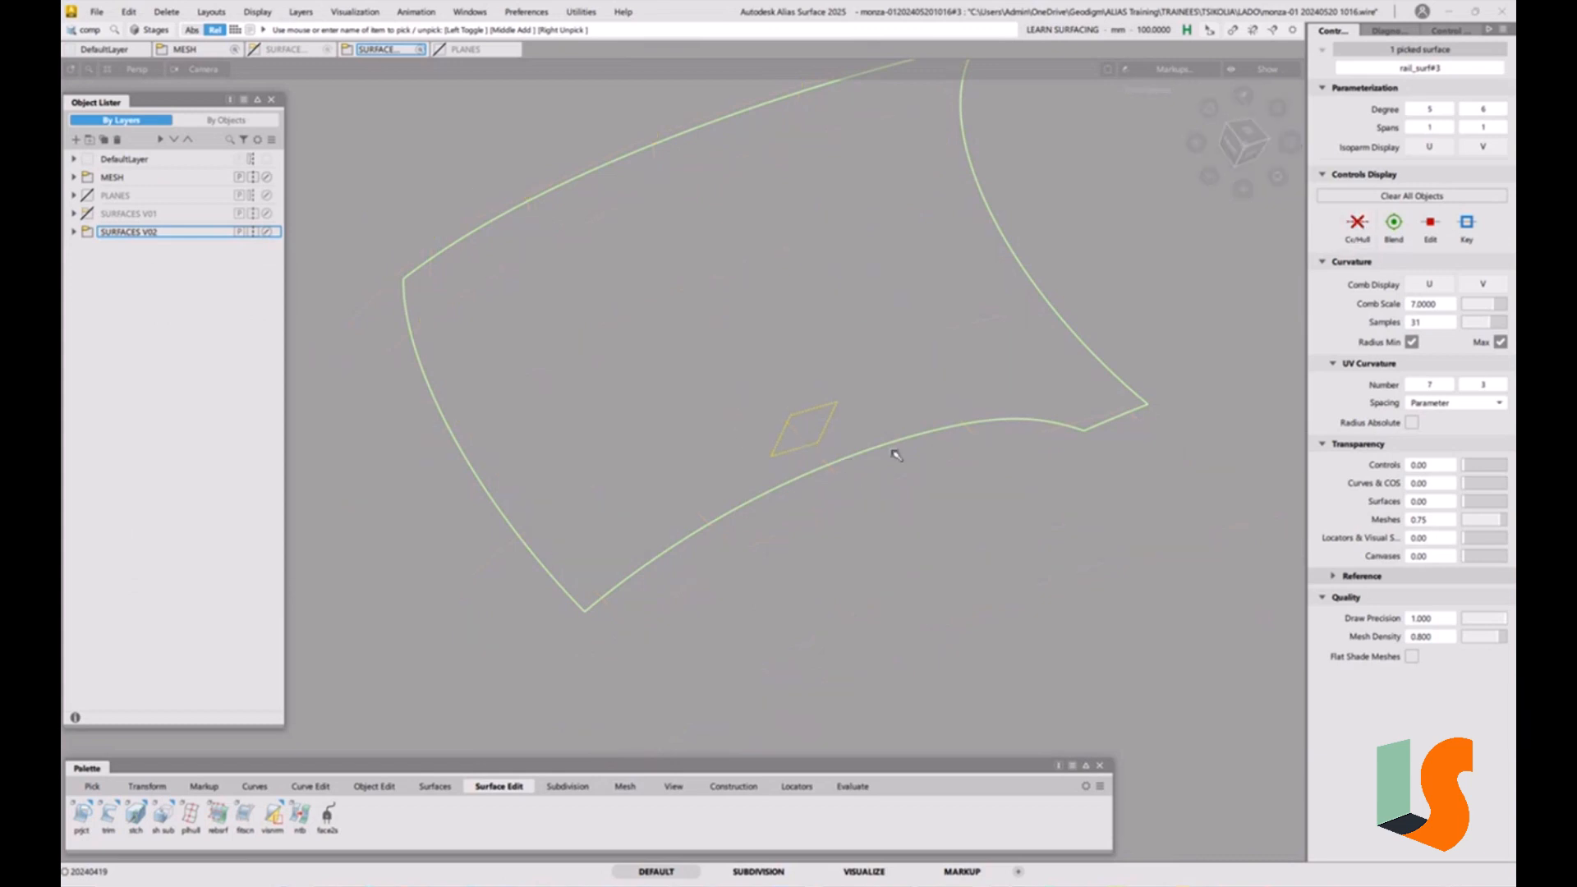
key(alt+v)
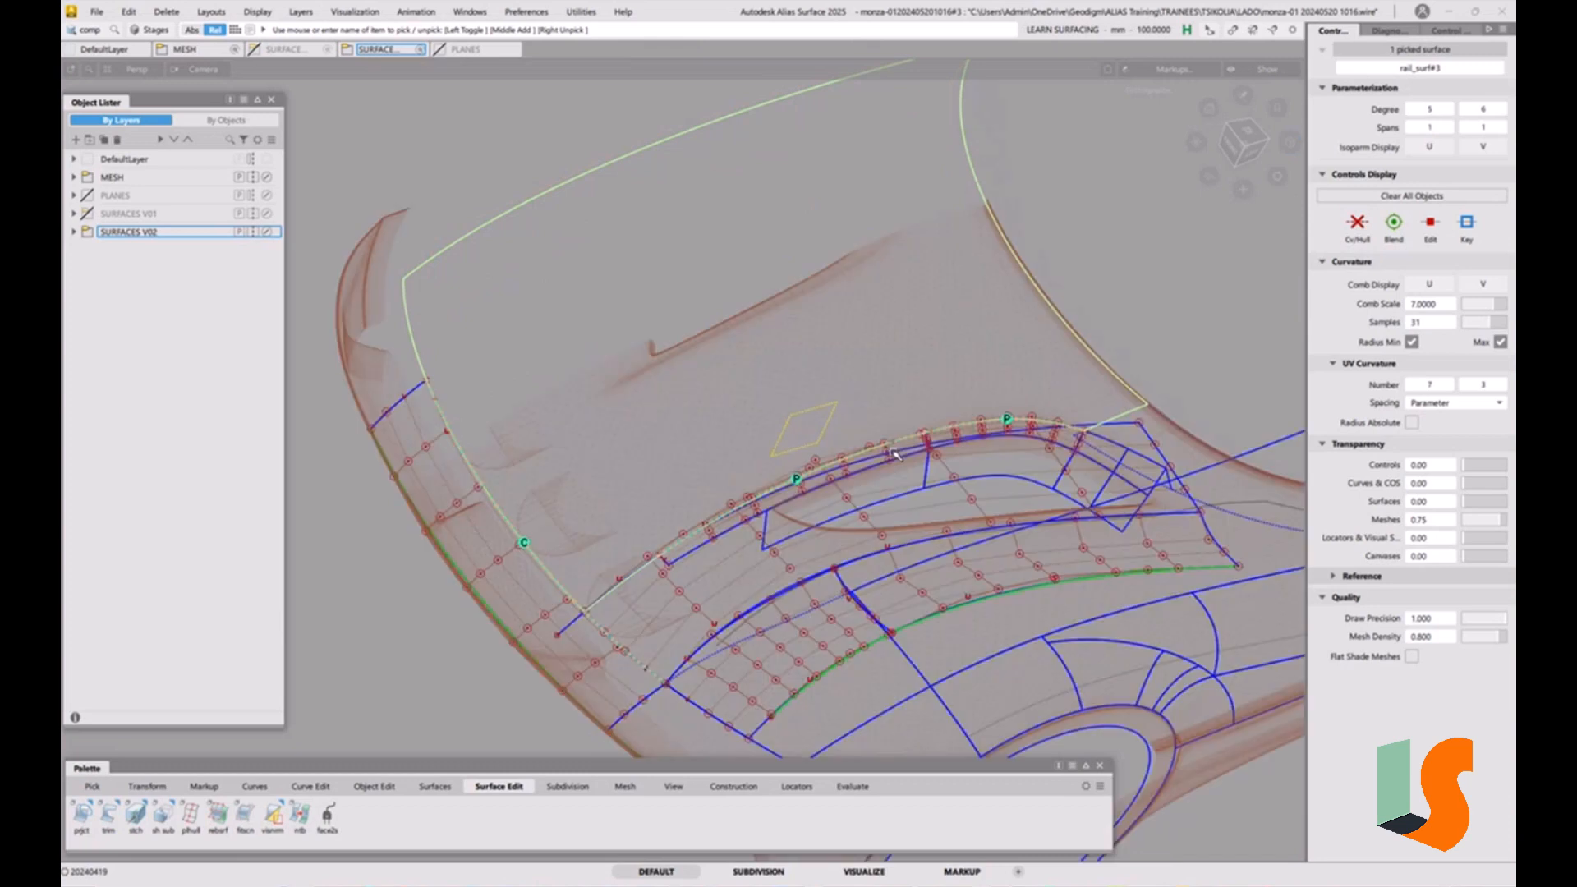
Shade the model to compare the trimmed hood and neighbouring surfaces with the scan mesh, and return to wireframe display
alt+shift+drag(759, 534, 838, 410)
alt+shift+middle_drag(838, 410, 879, 323)
key(F2)
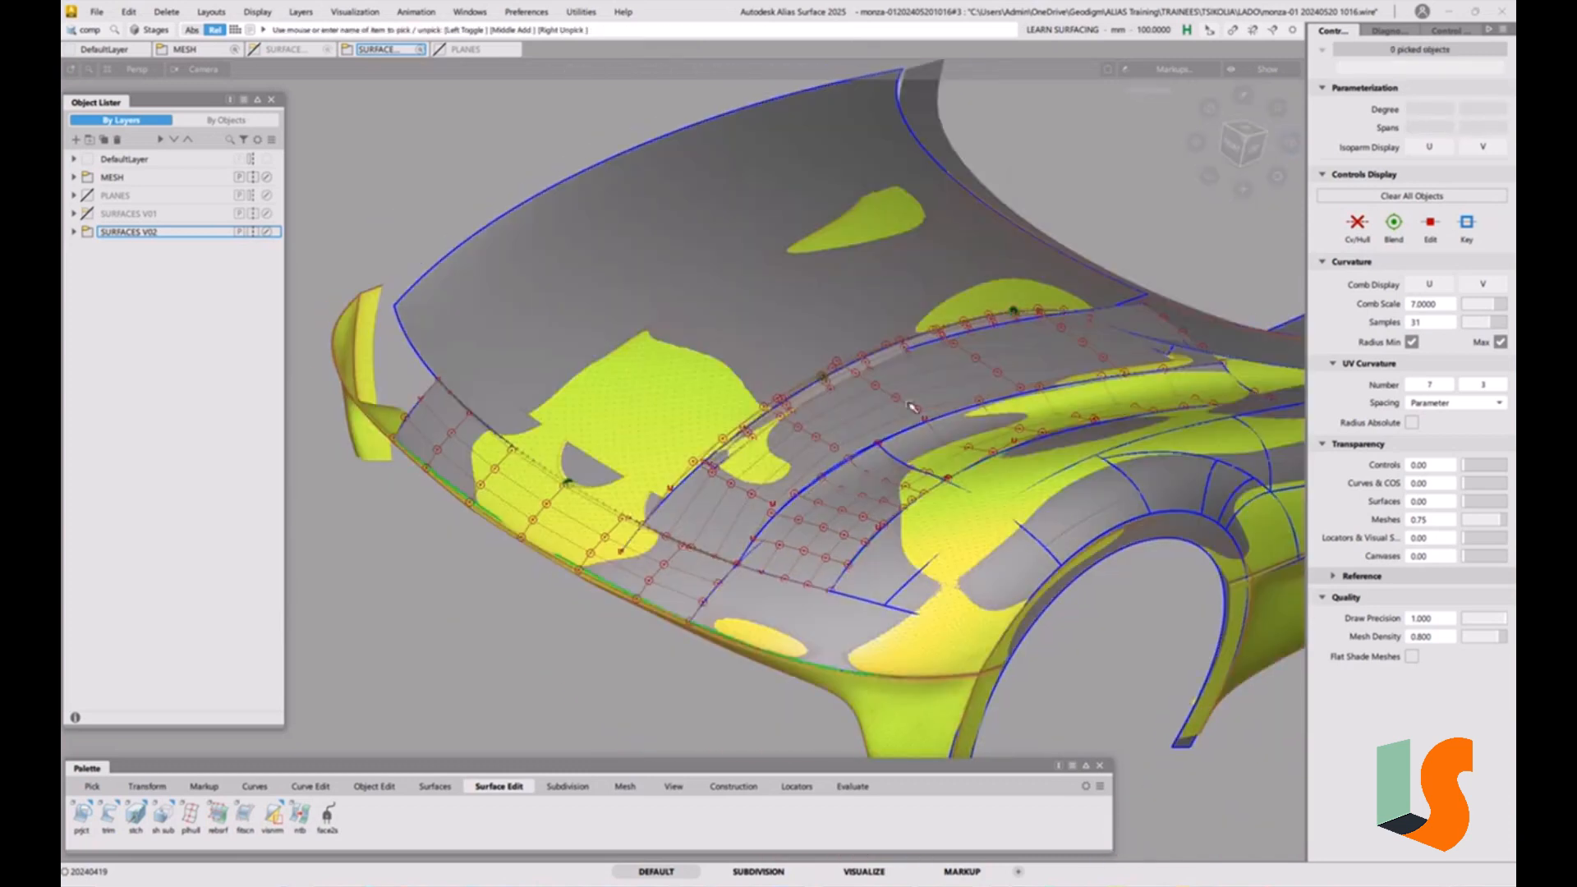
key(F2)
alt+shift+drag(831, 395, 819, 582)
alt+shift+drag(903, 648, 782, 555)
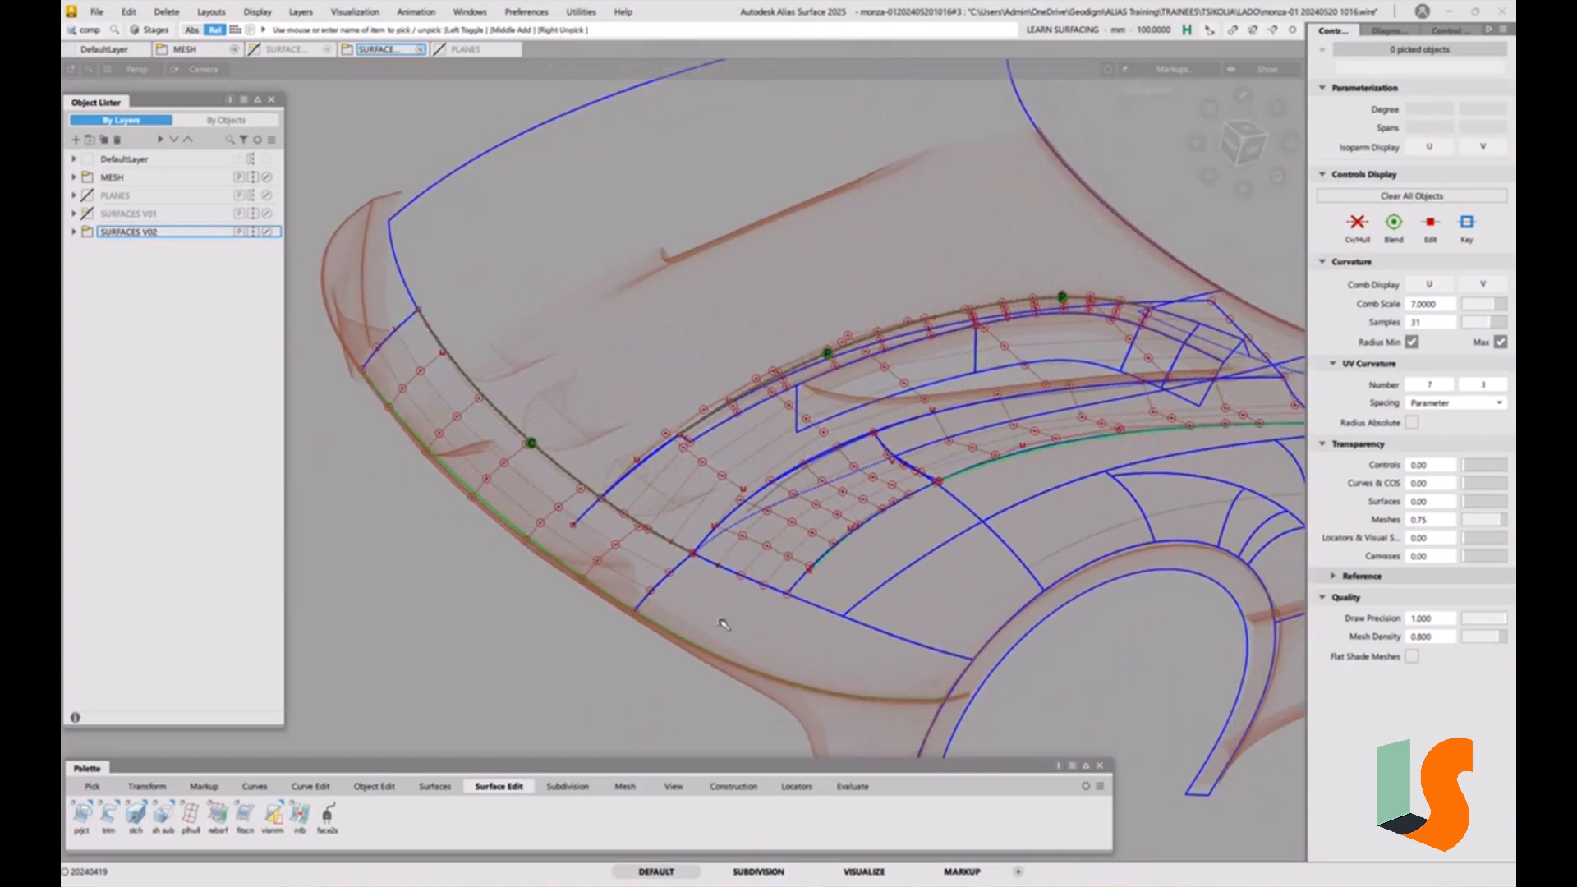
Check G2 curvature continuity on the nose strip's end edge below the fender's front corner
click(854, 786)
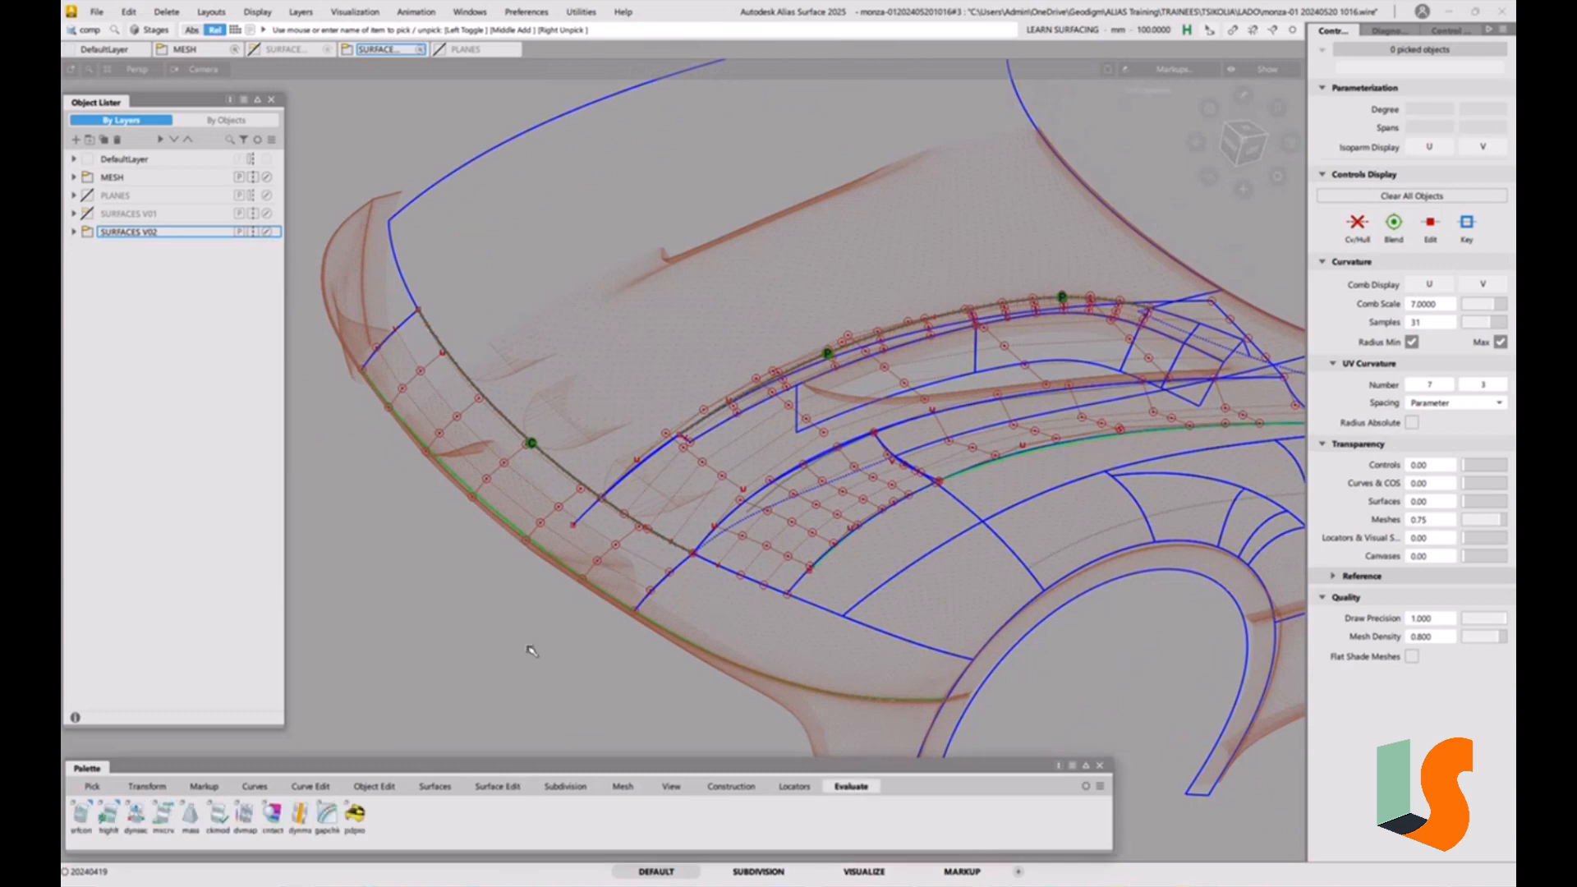
double_click(81, 813)
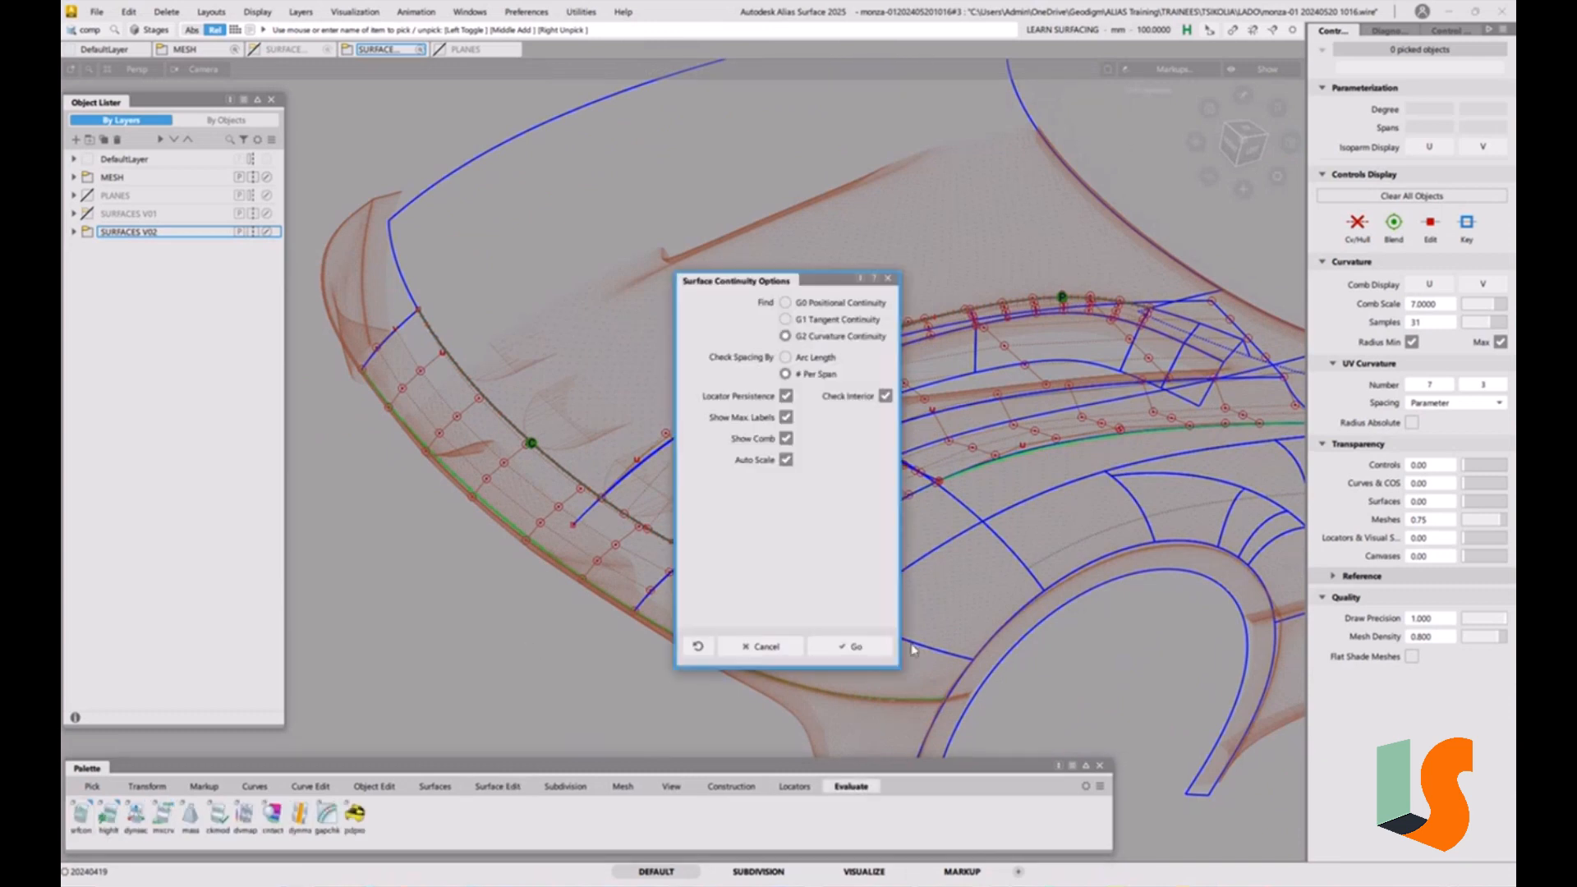
click(885, 655)
click(659, 583)
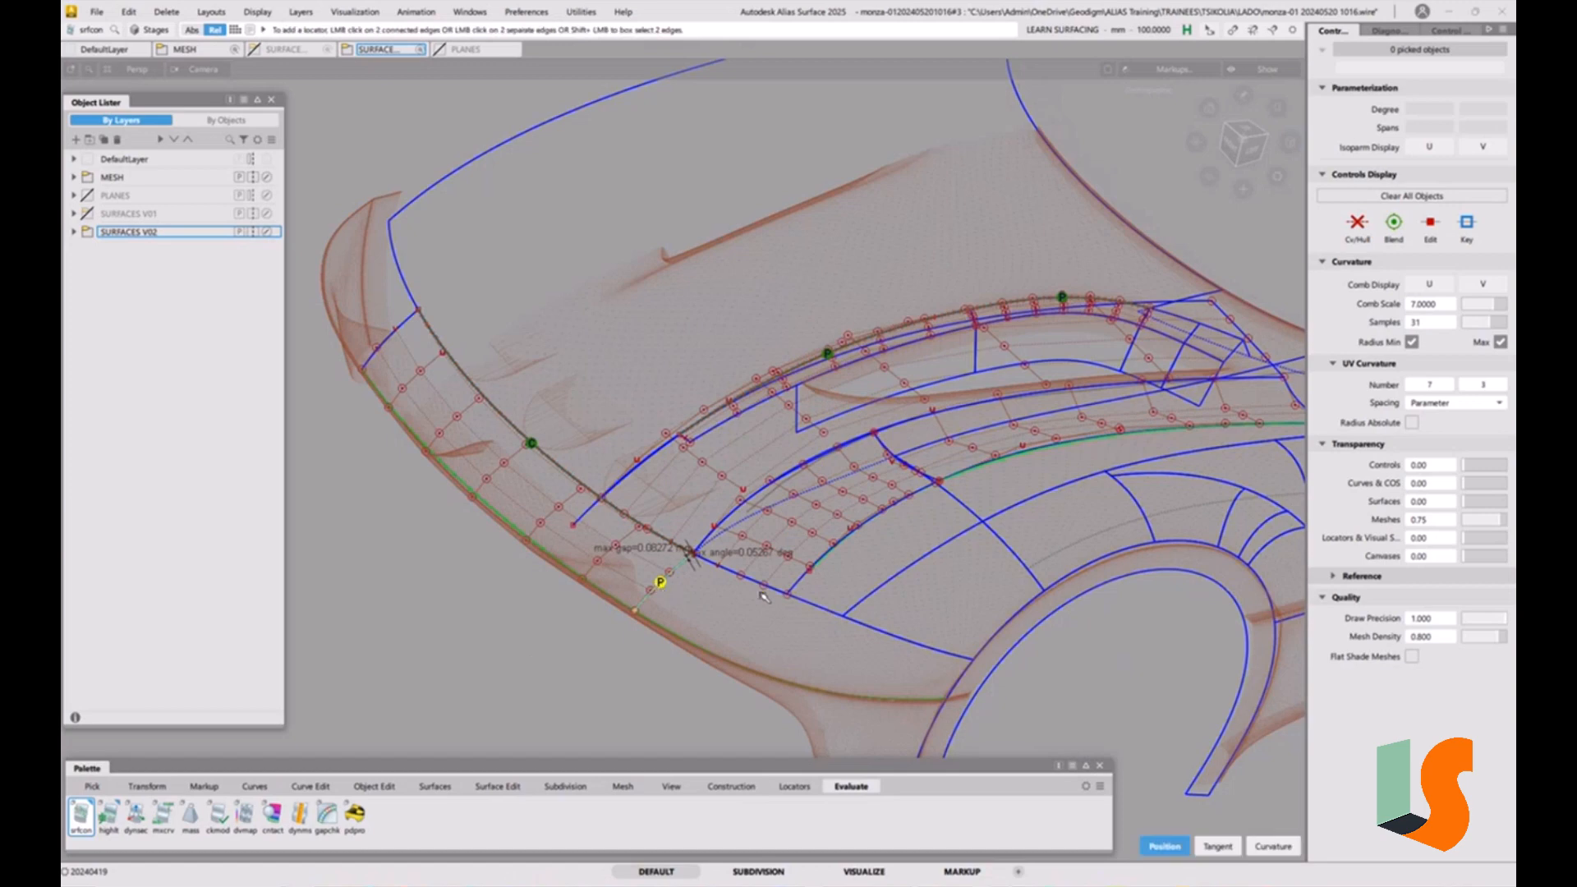
scroll(657, 593, up, 2)
scroll(657, 595, up, 3)
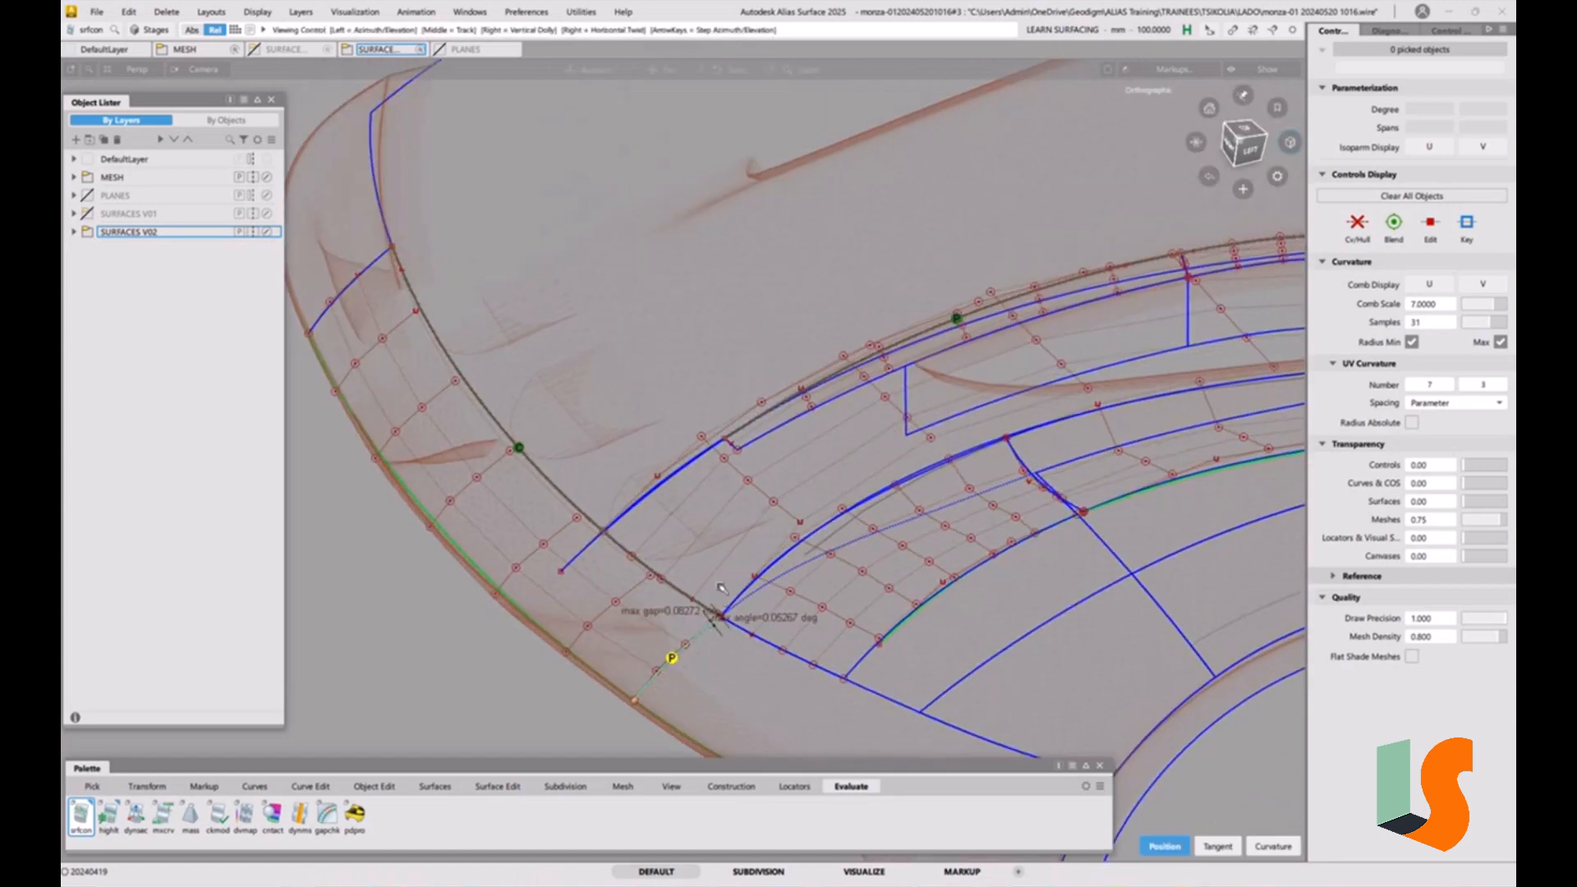
Add surface continuity checks along the fender's front lower edges, from the nose strip's corner to the wheel arch
alt+shift+middle_drag(723, 628, 723, 532)
alt+shift+drag(723, 532, 774, 547)
click(789, 549)
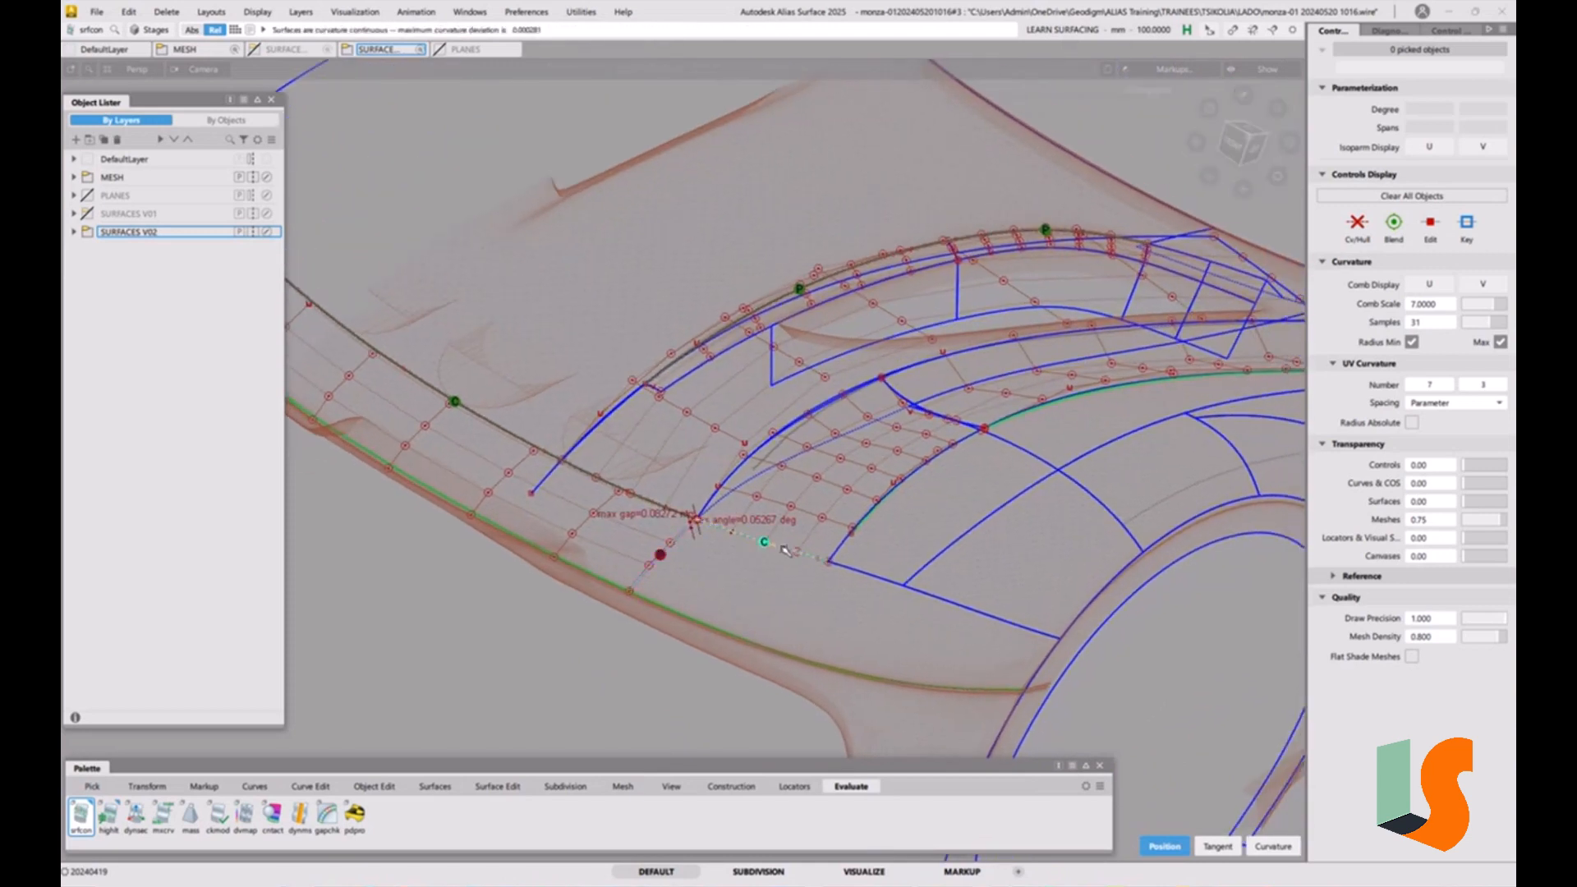
click(927, 596)
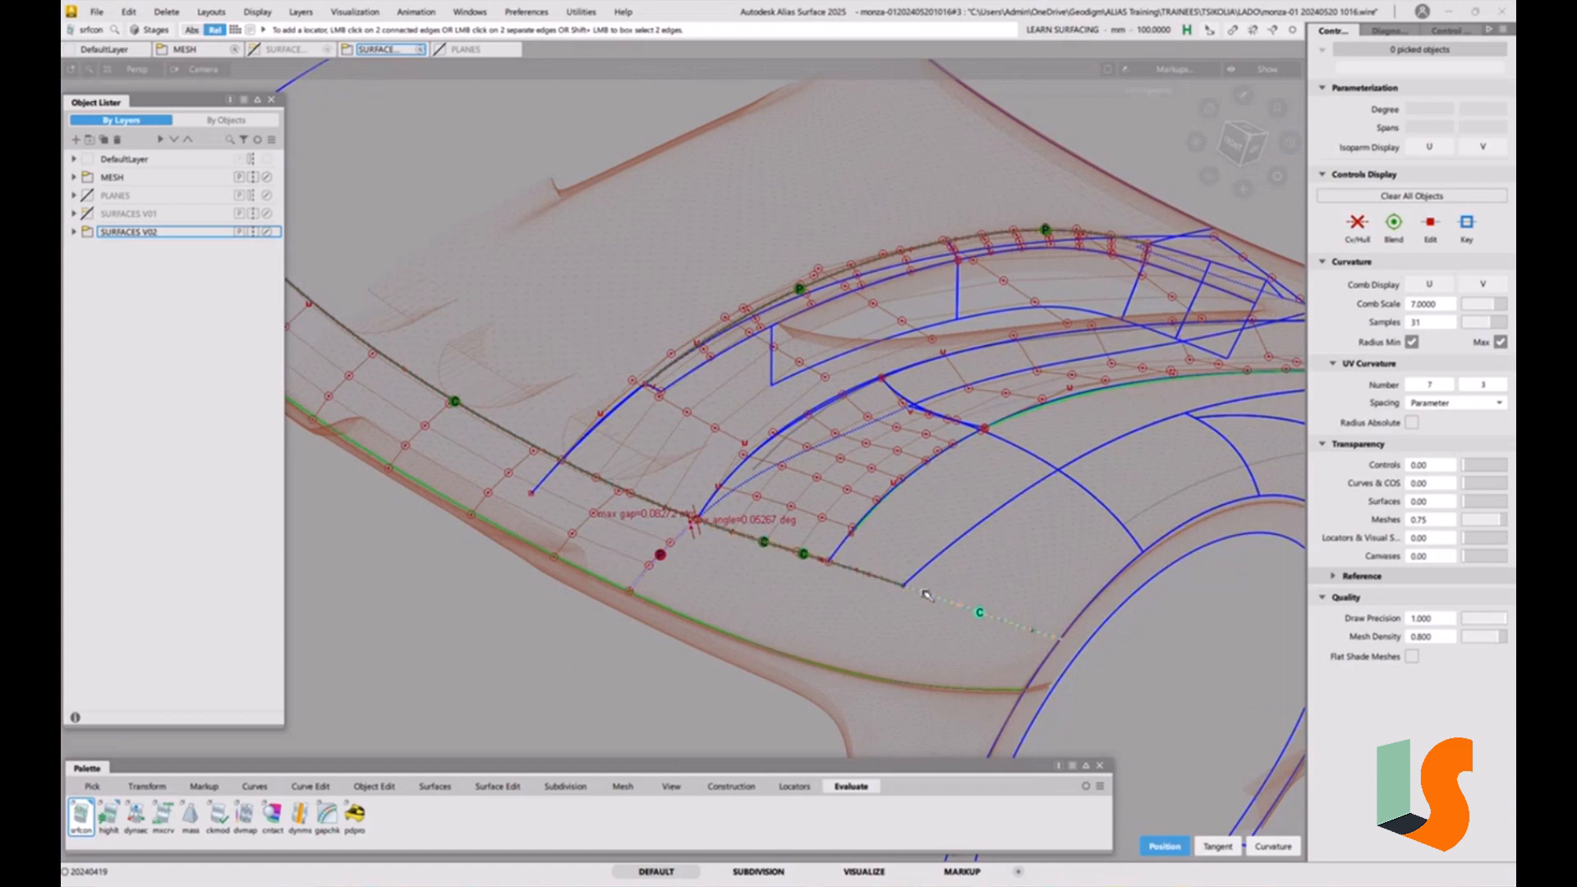
Examine the corner where the fender strip meets the nose and identify the strip's front surface
alt+shift+drag(747, 543, 708, 570)
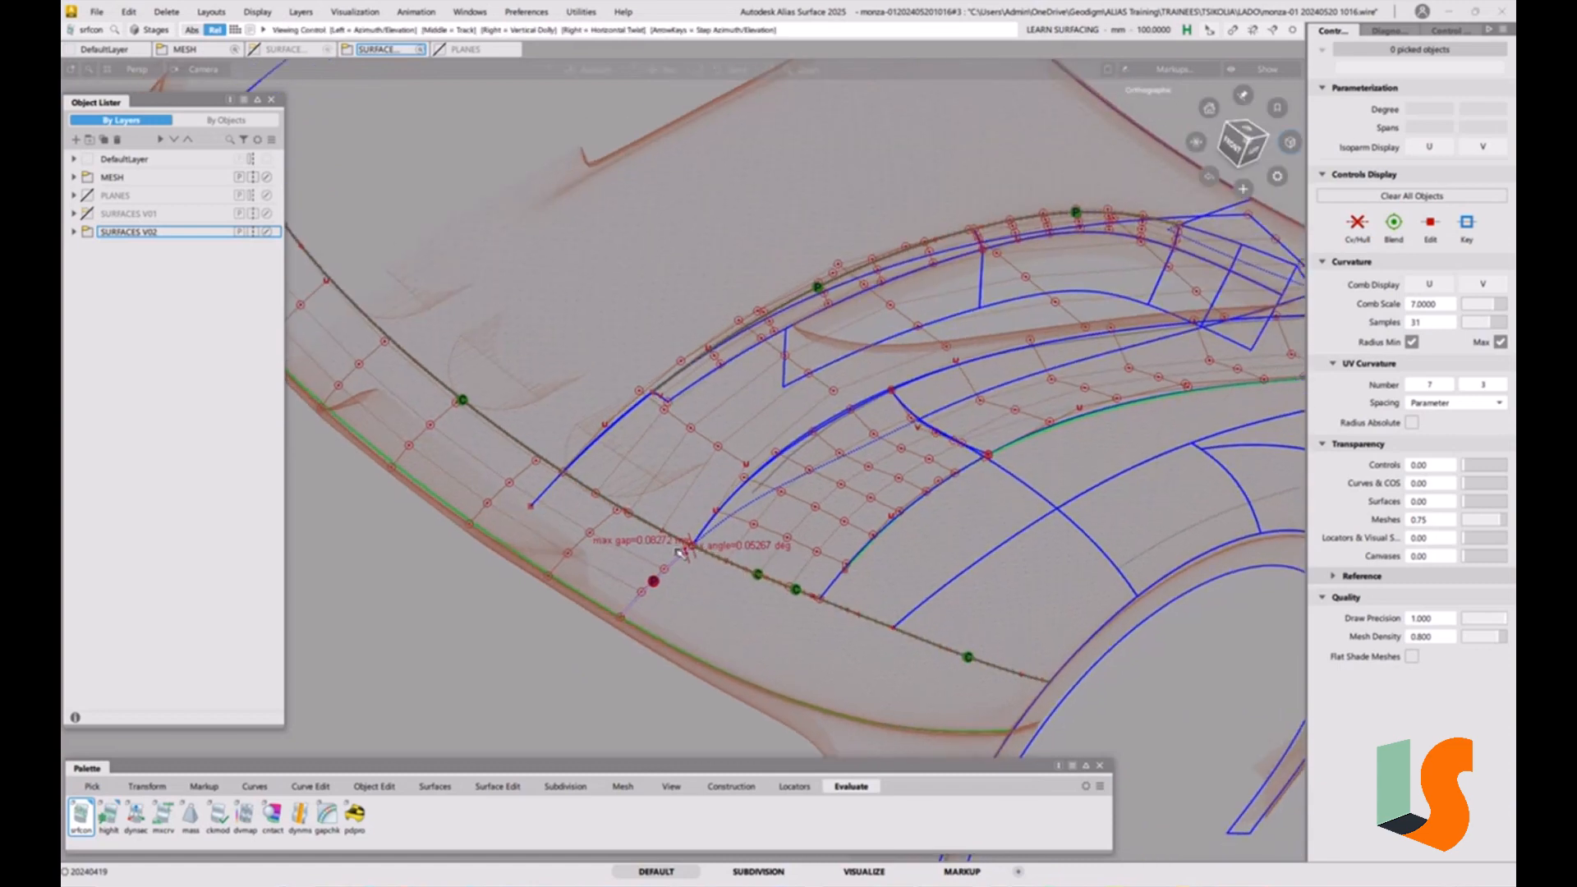
alt+shift+right_drag(700, 569, 741, 586)
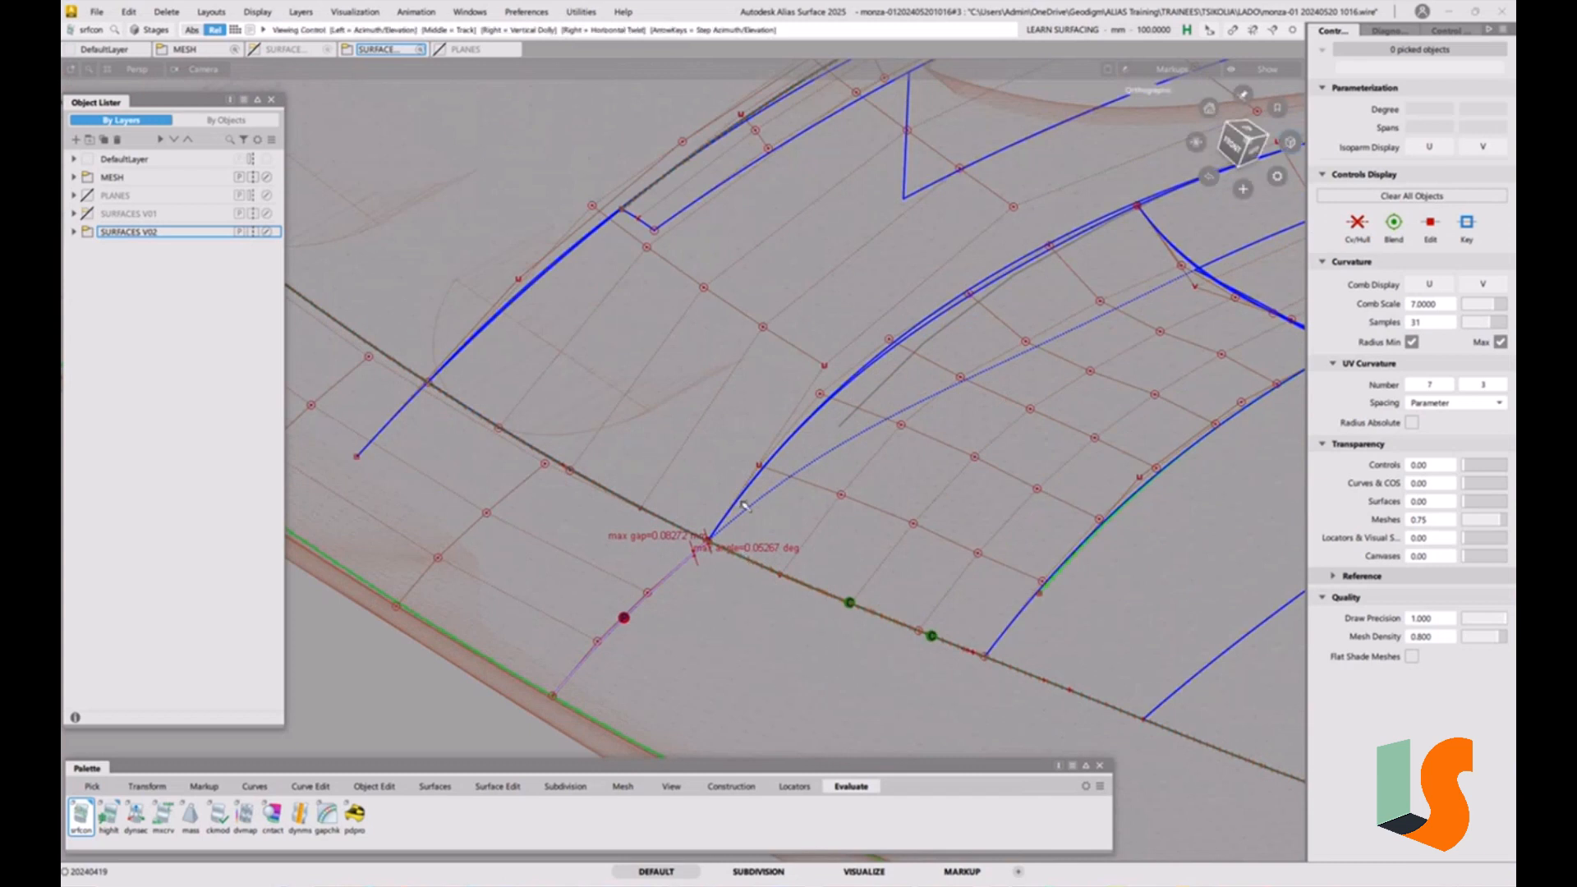
scroll(753, 567, down, 3)
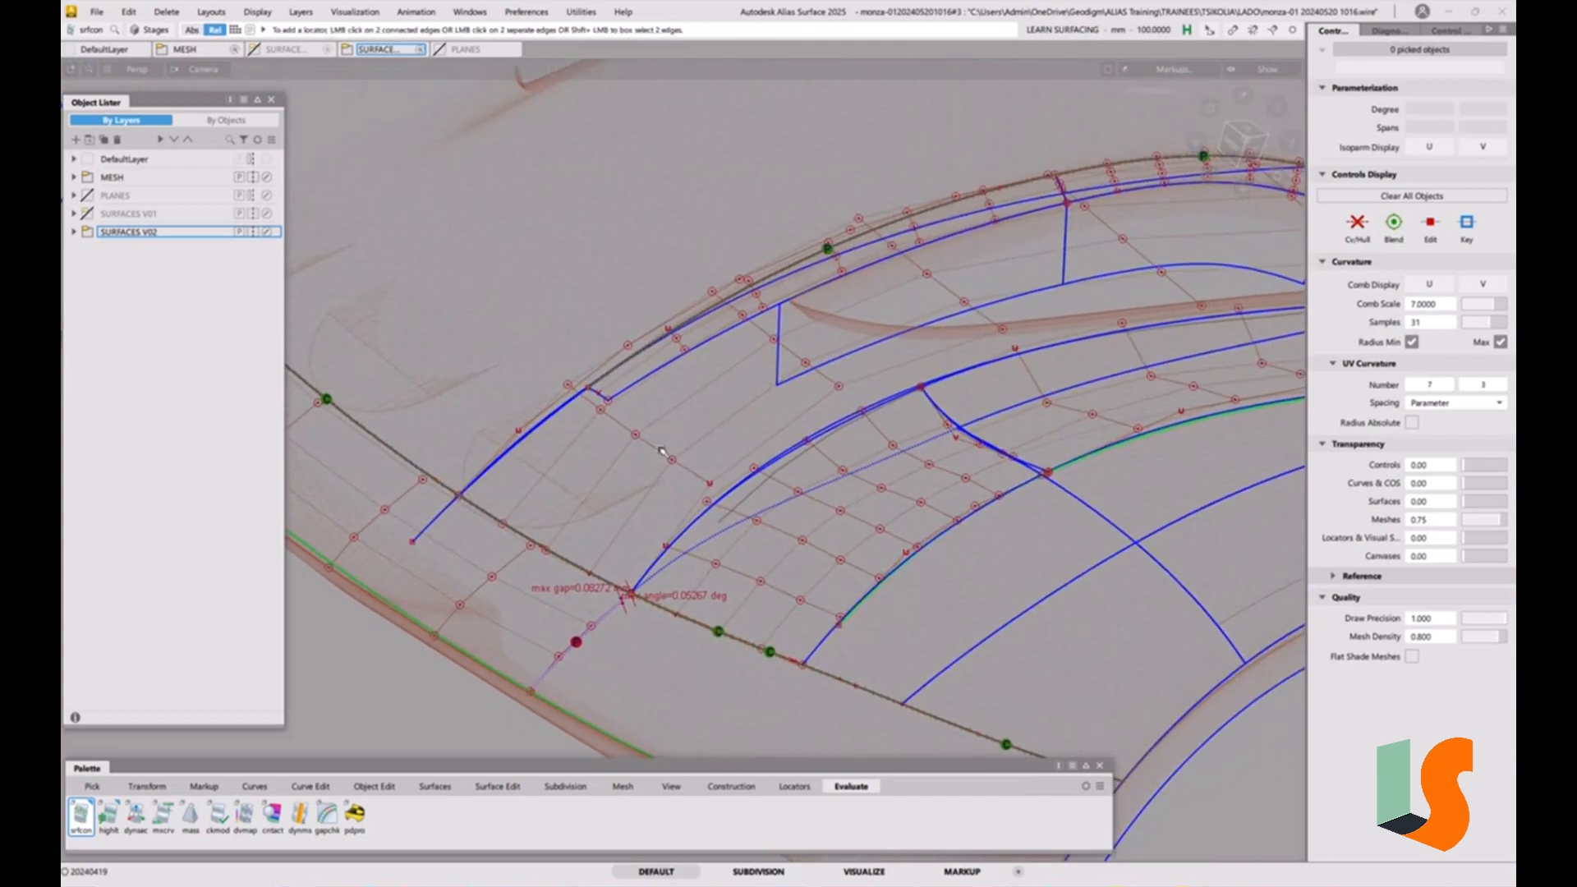
click(655, 463)
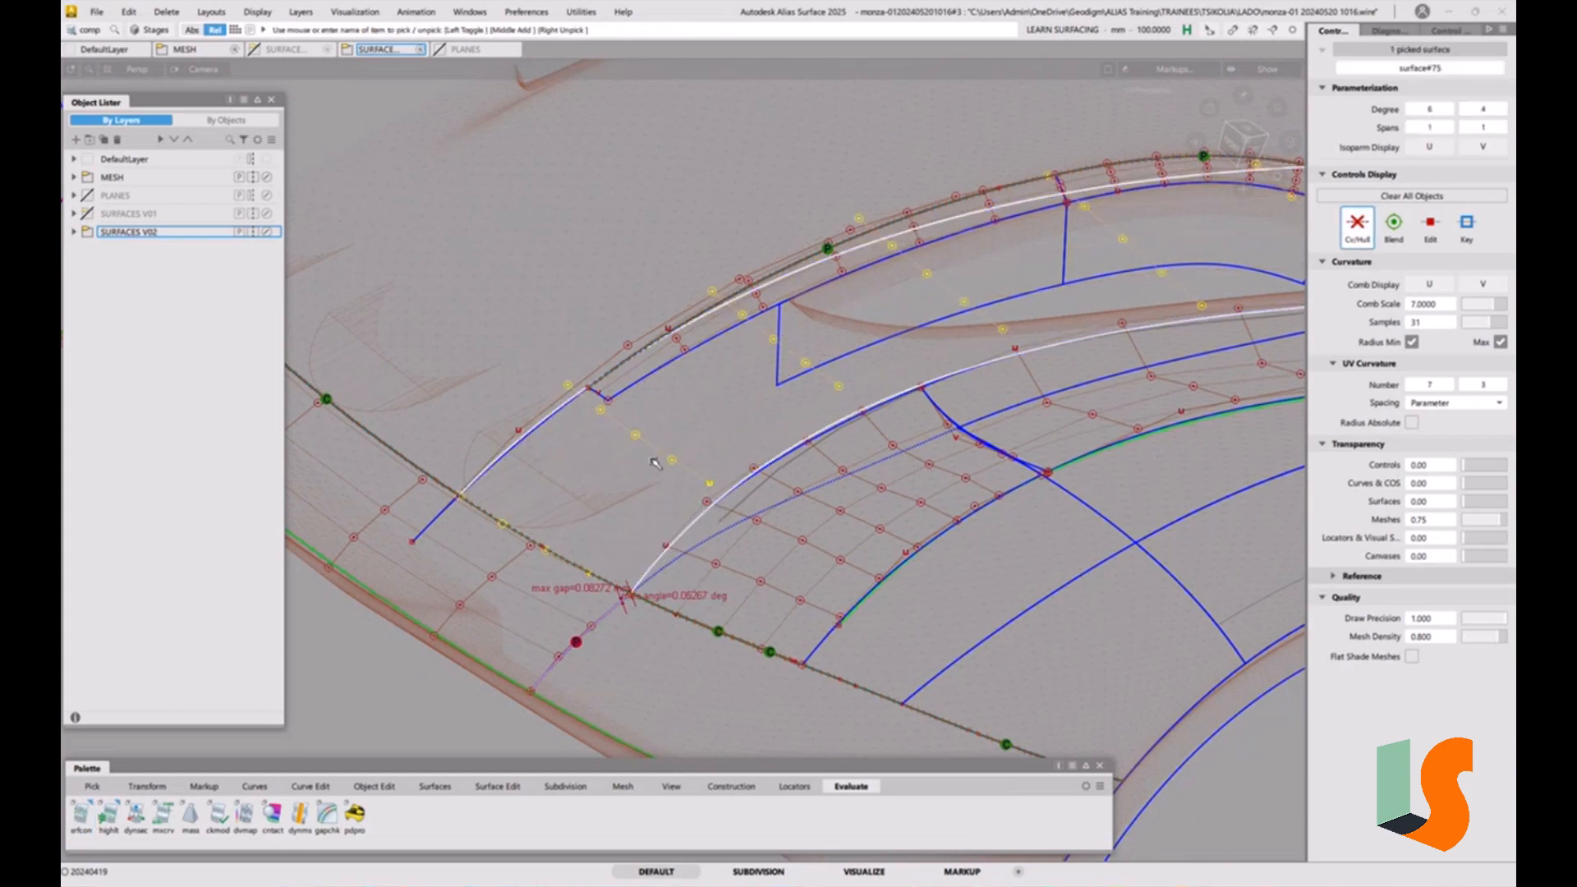
click(745, 428)
alt+shift+drag(745, 428, 1097, 238)
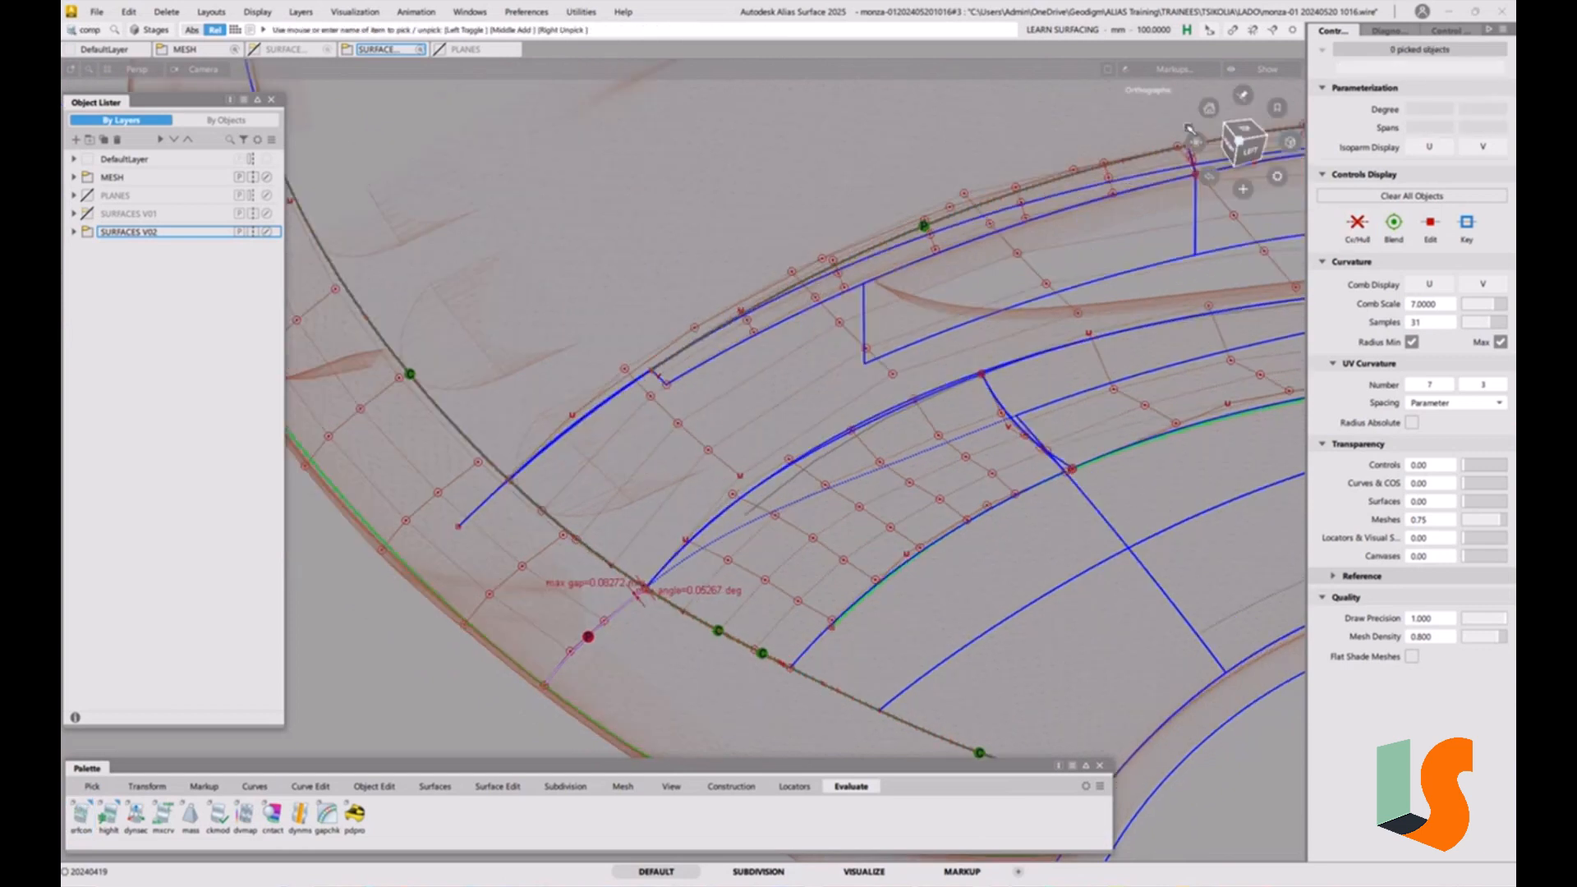
Display X axis aligned and Y axis aligned cross sections on all objects and examine their flow across the hood, nose and fender
click(1449, 30)
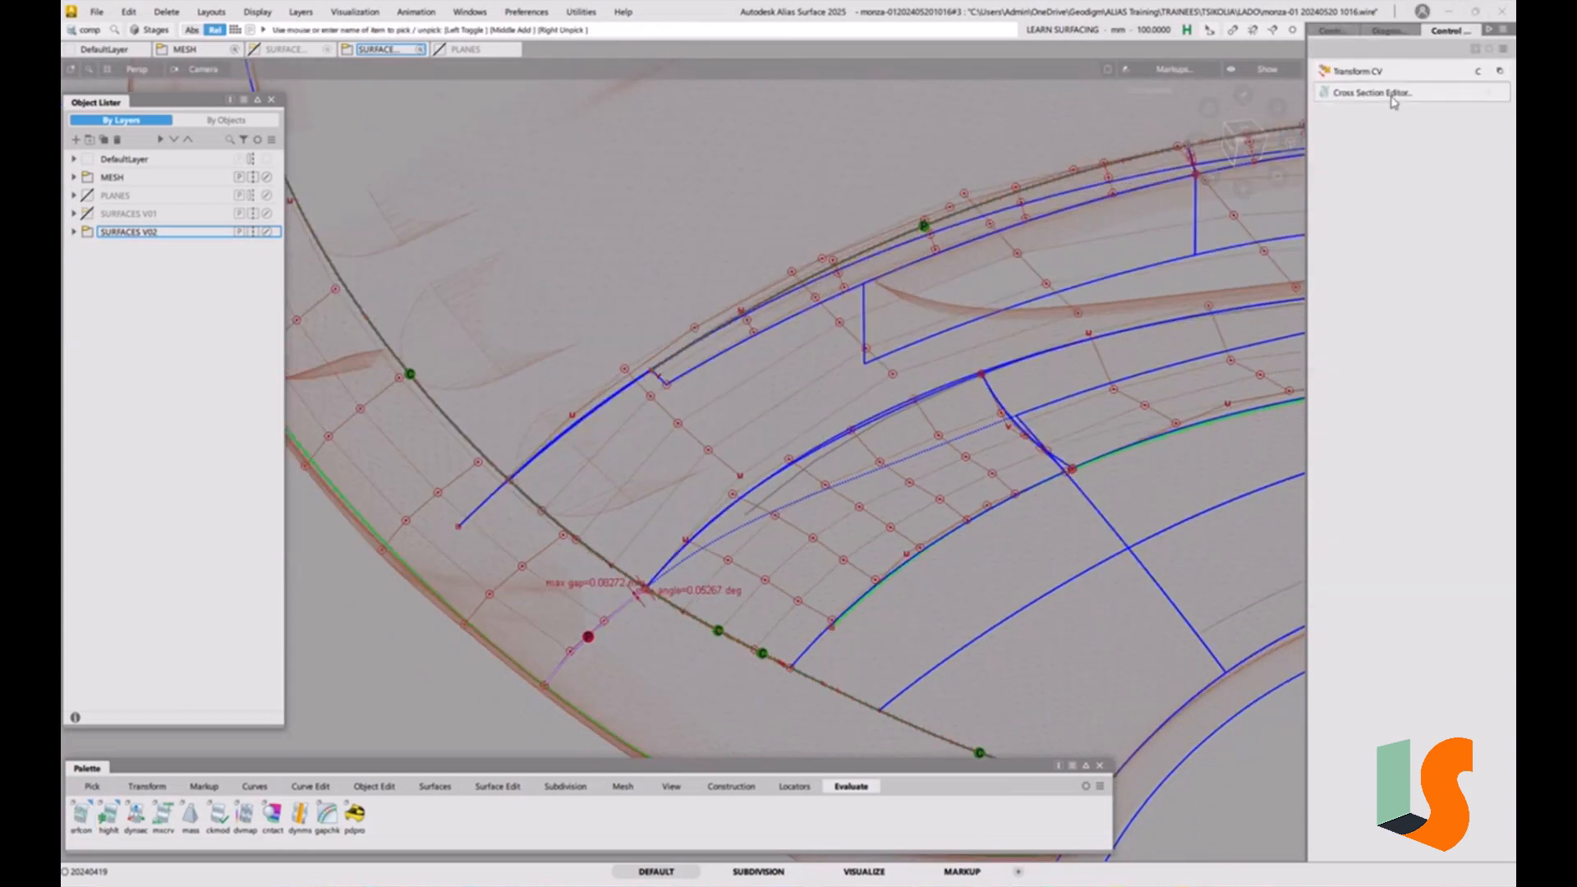
click(1336, 93)
click(1116, 401)
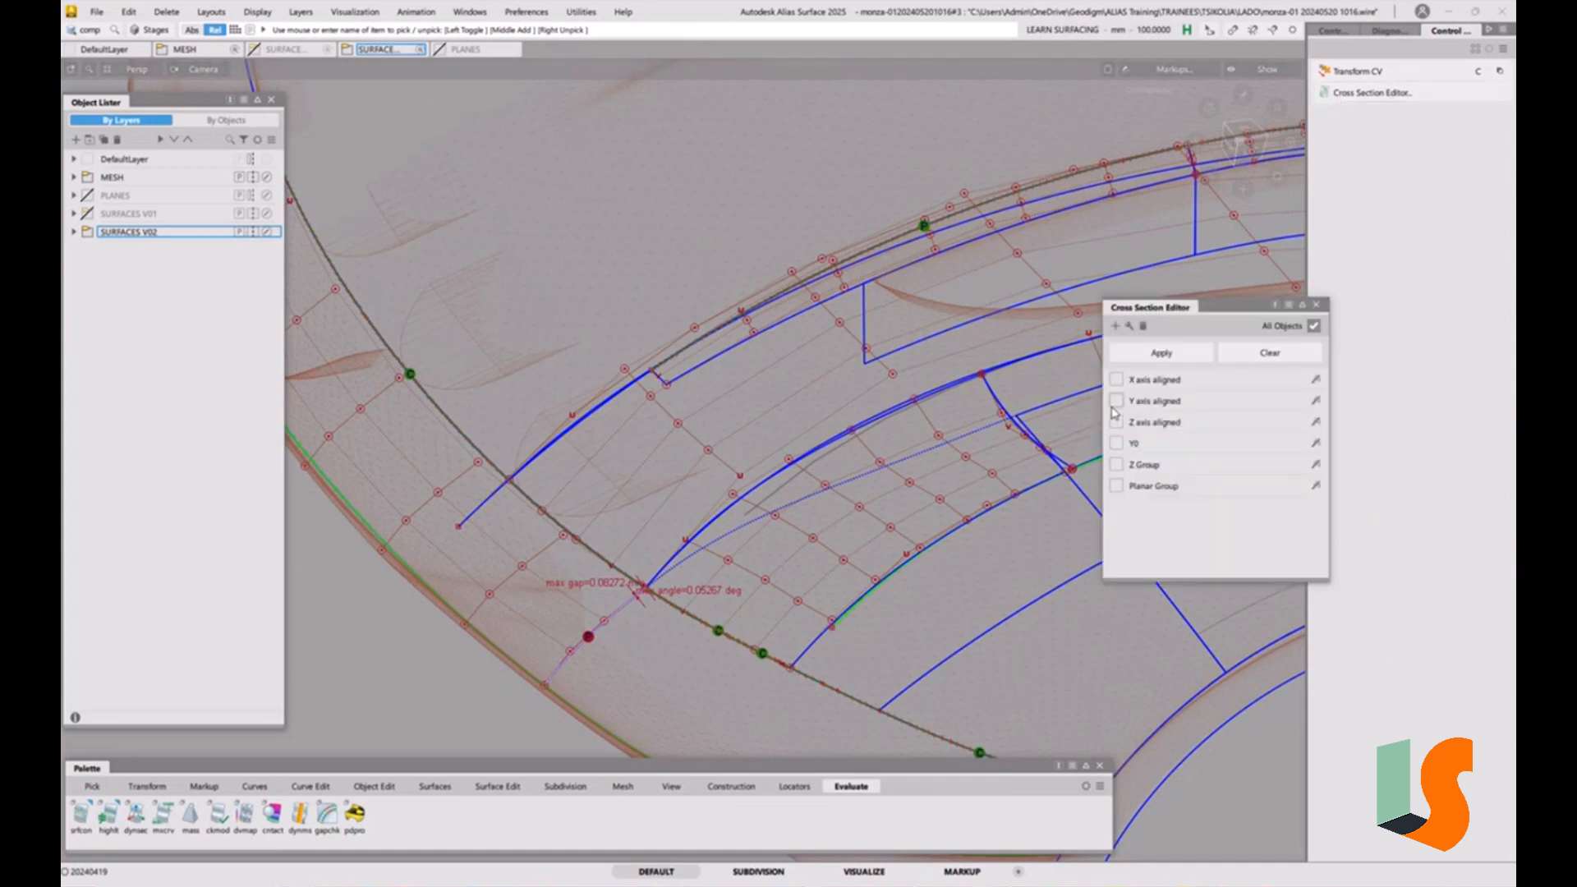
click(1117, 380)
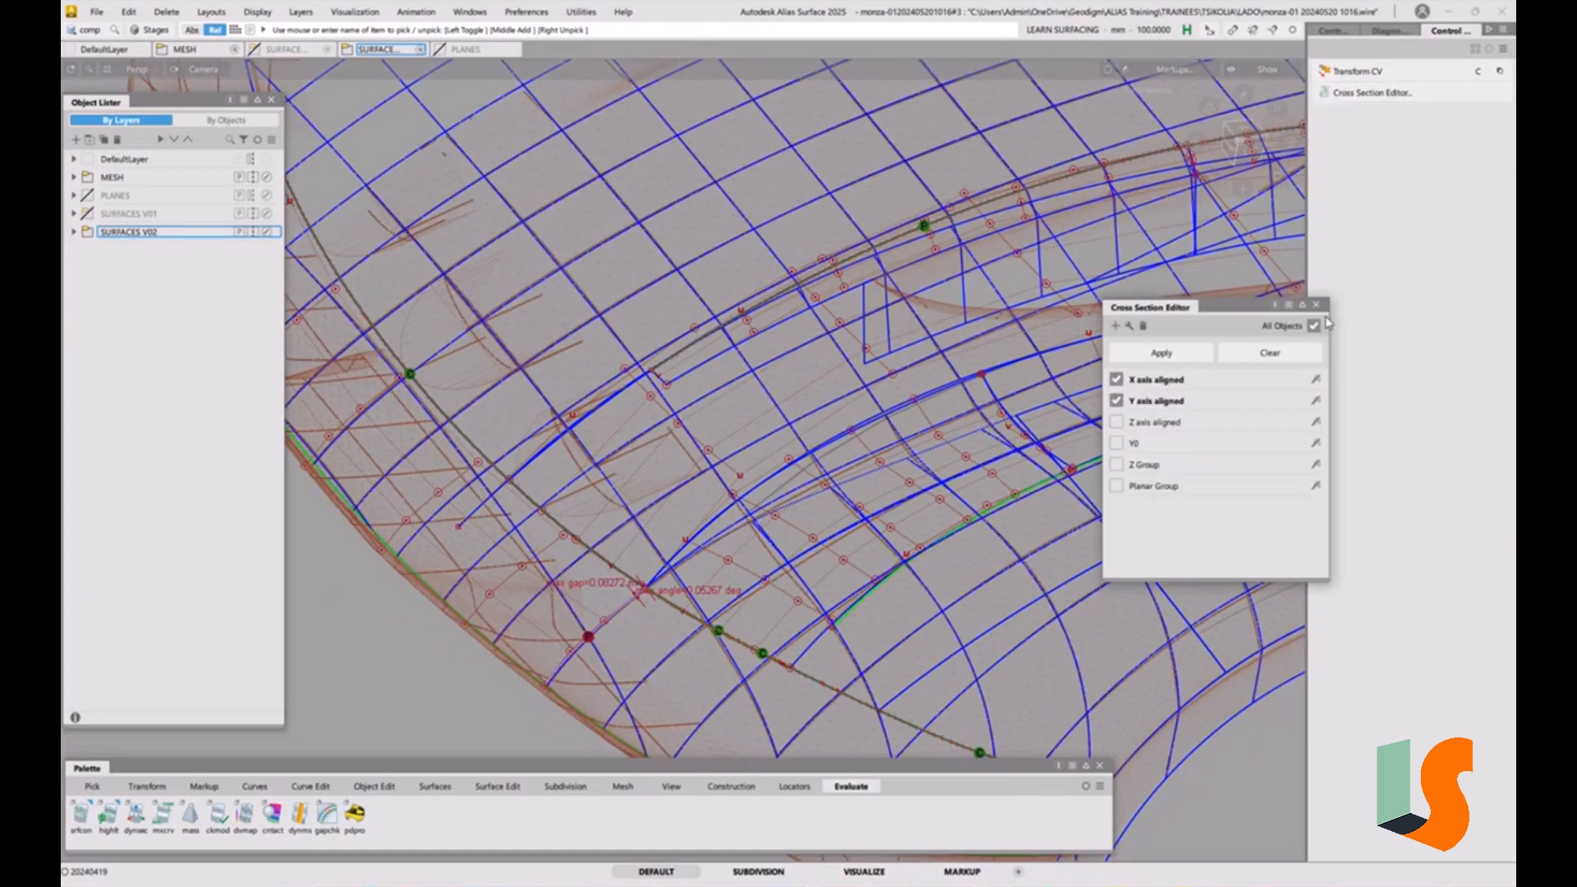
click(1315, 305)
alt+shift+drag(876, 493, 904, 402)
alt+shift+right_drag(904, 403, 835, 387)
alt+shift+drag(836, 386, 828, 404)
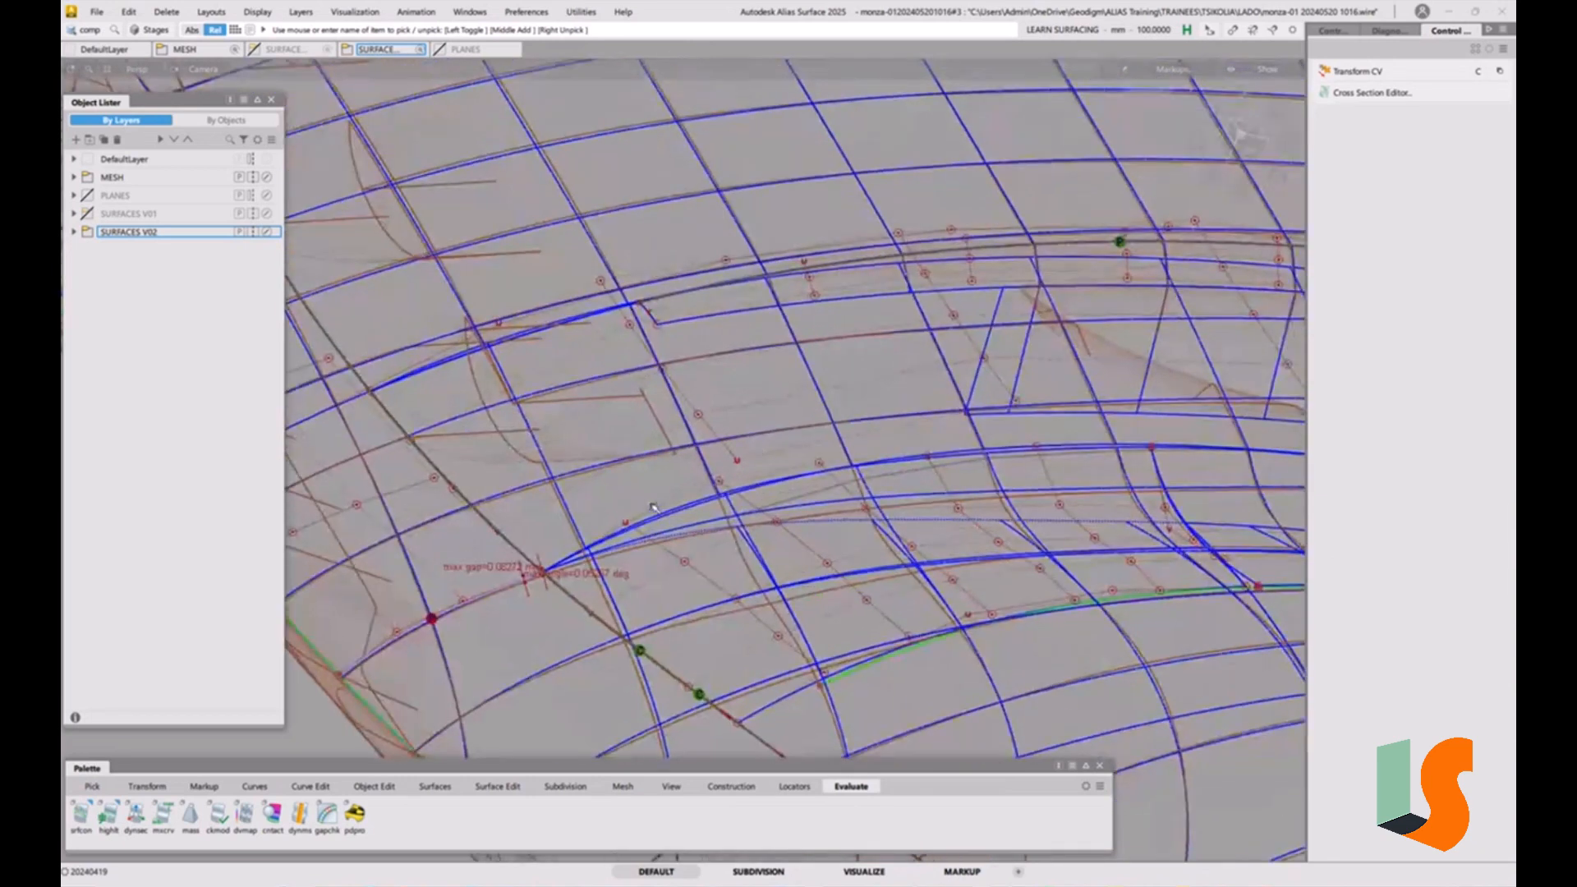
alt+shift+right_drag(916, 395, 807, 462)
alt+shift+drag(892, 408, 1021, 419)
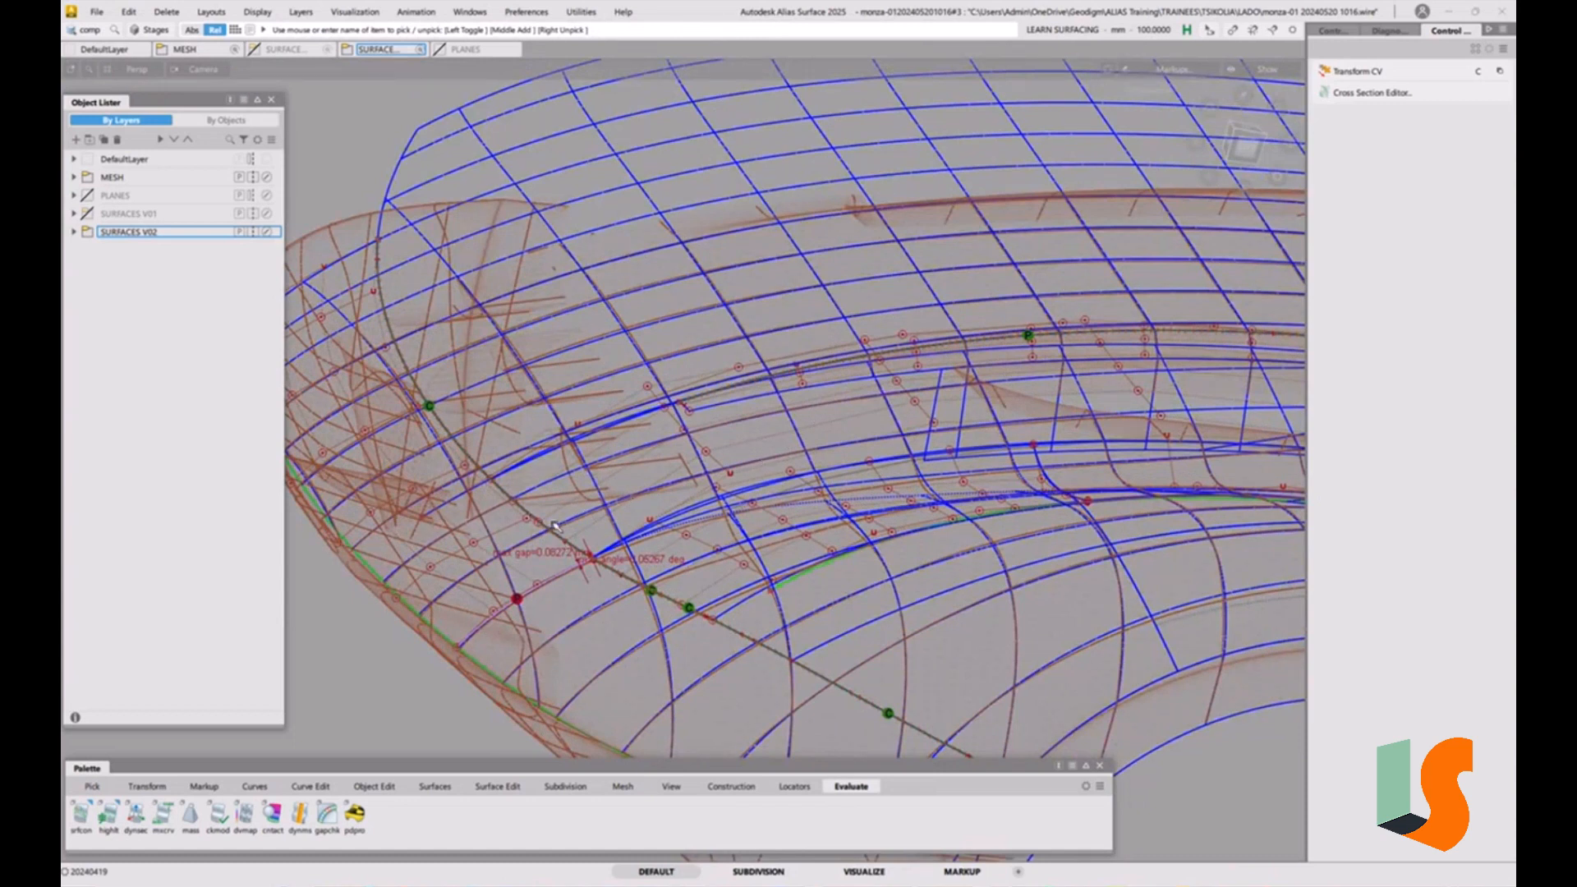
Configure the Align tool for G2 continuity with the Edge alignment type and Blending off
click(374, 786)
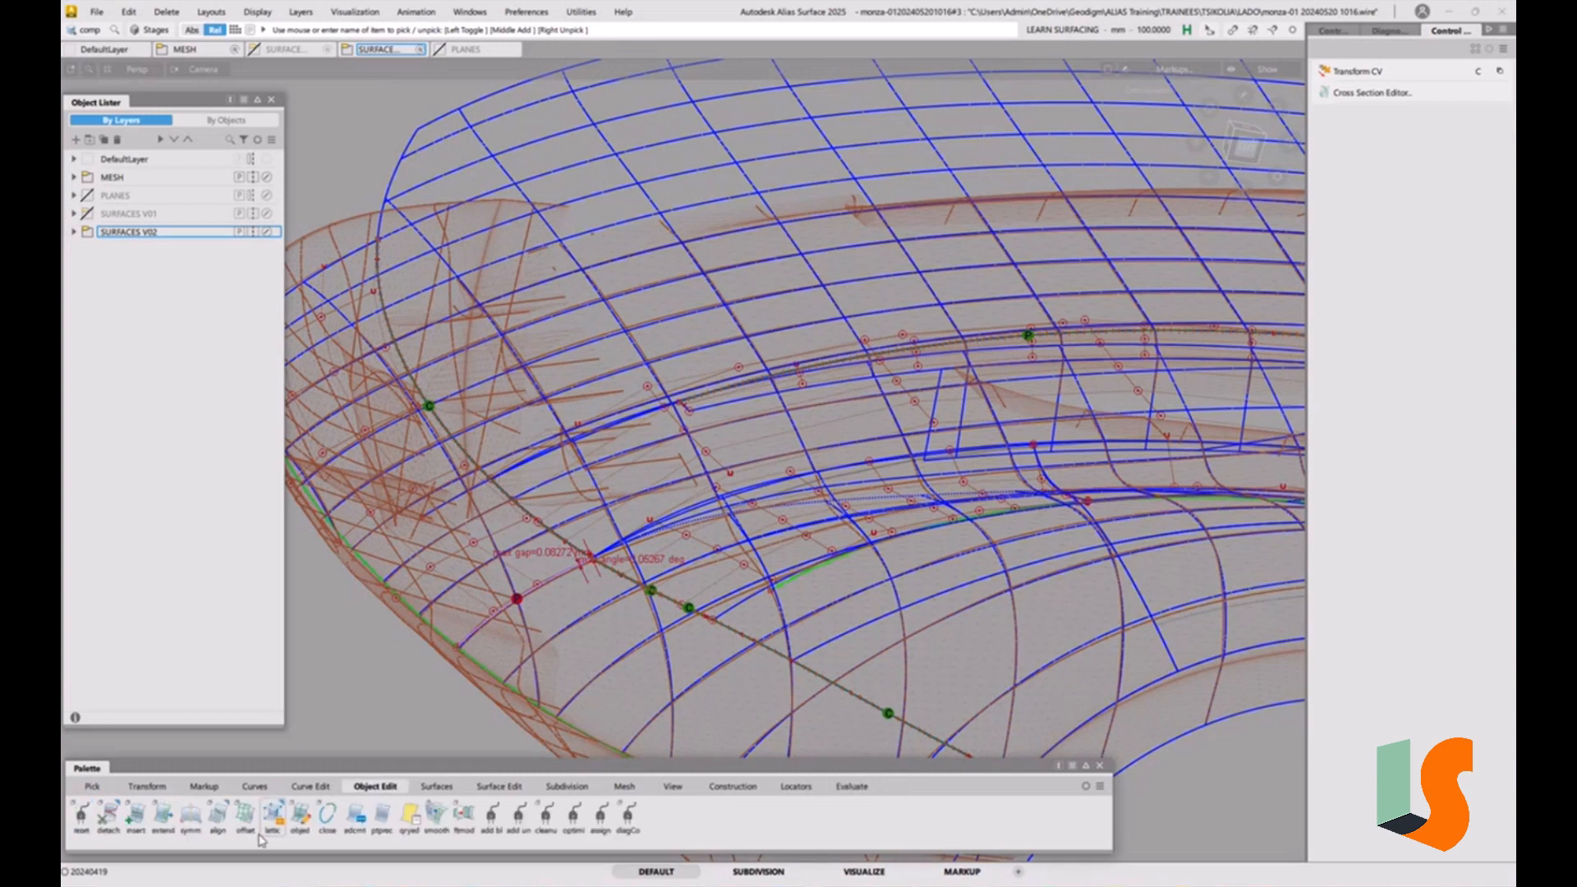
double_click(222, 822)
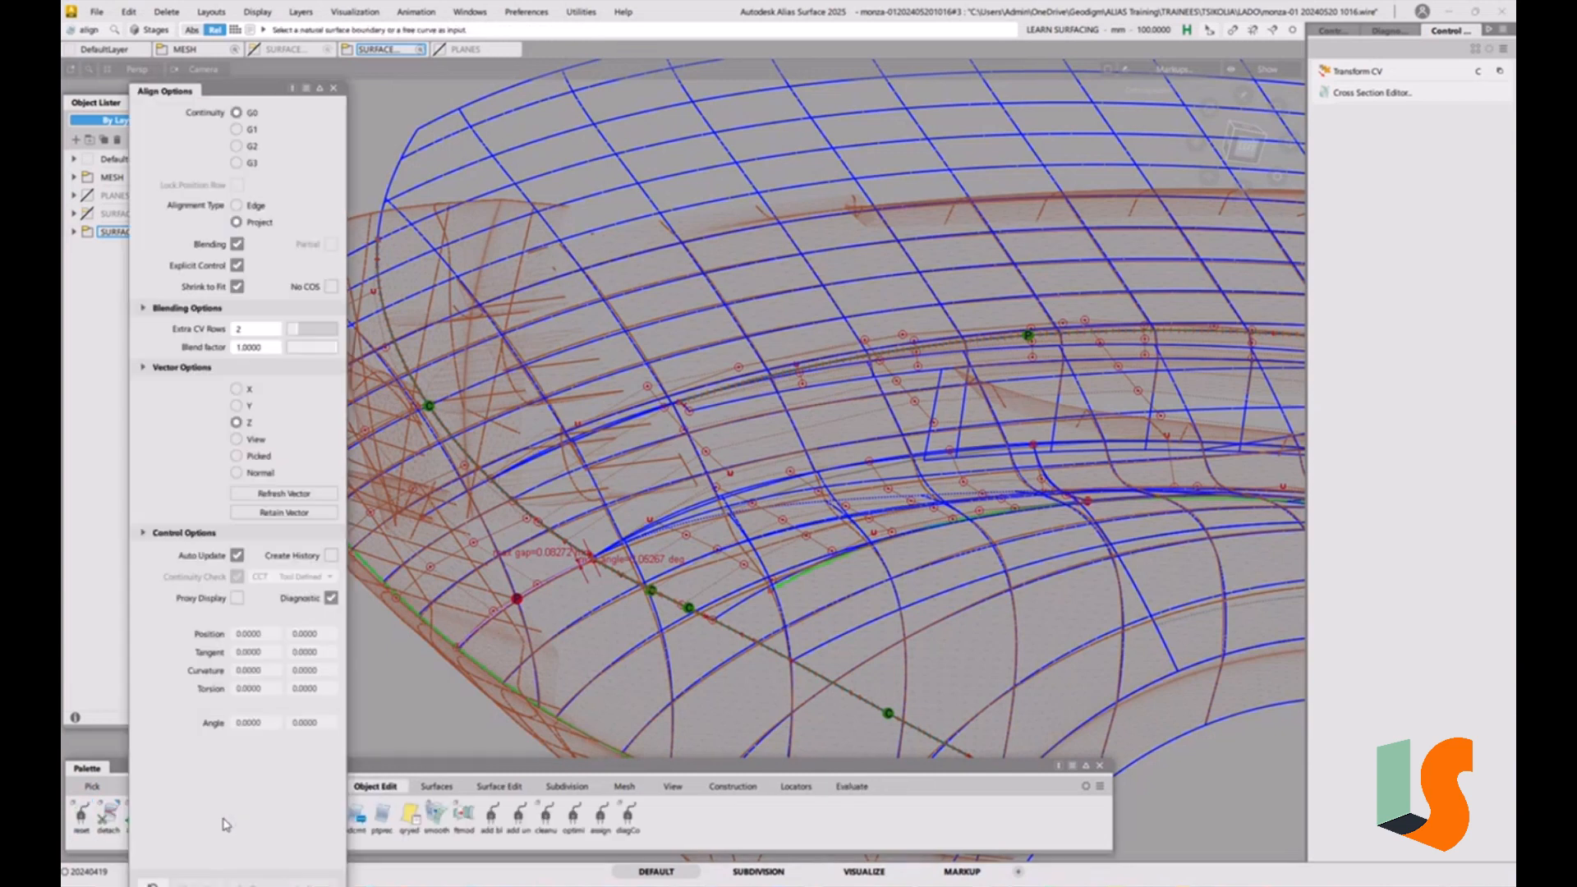
click(250, 147)
click(244, 207)
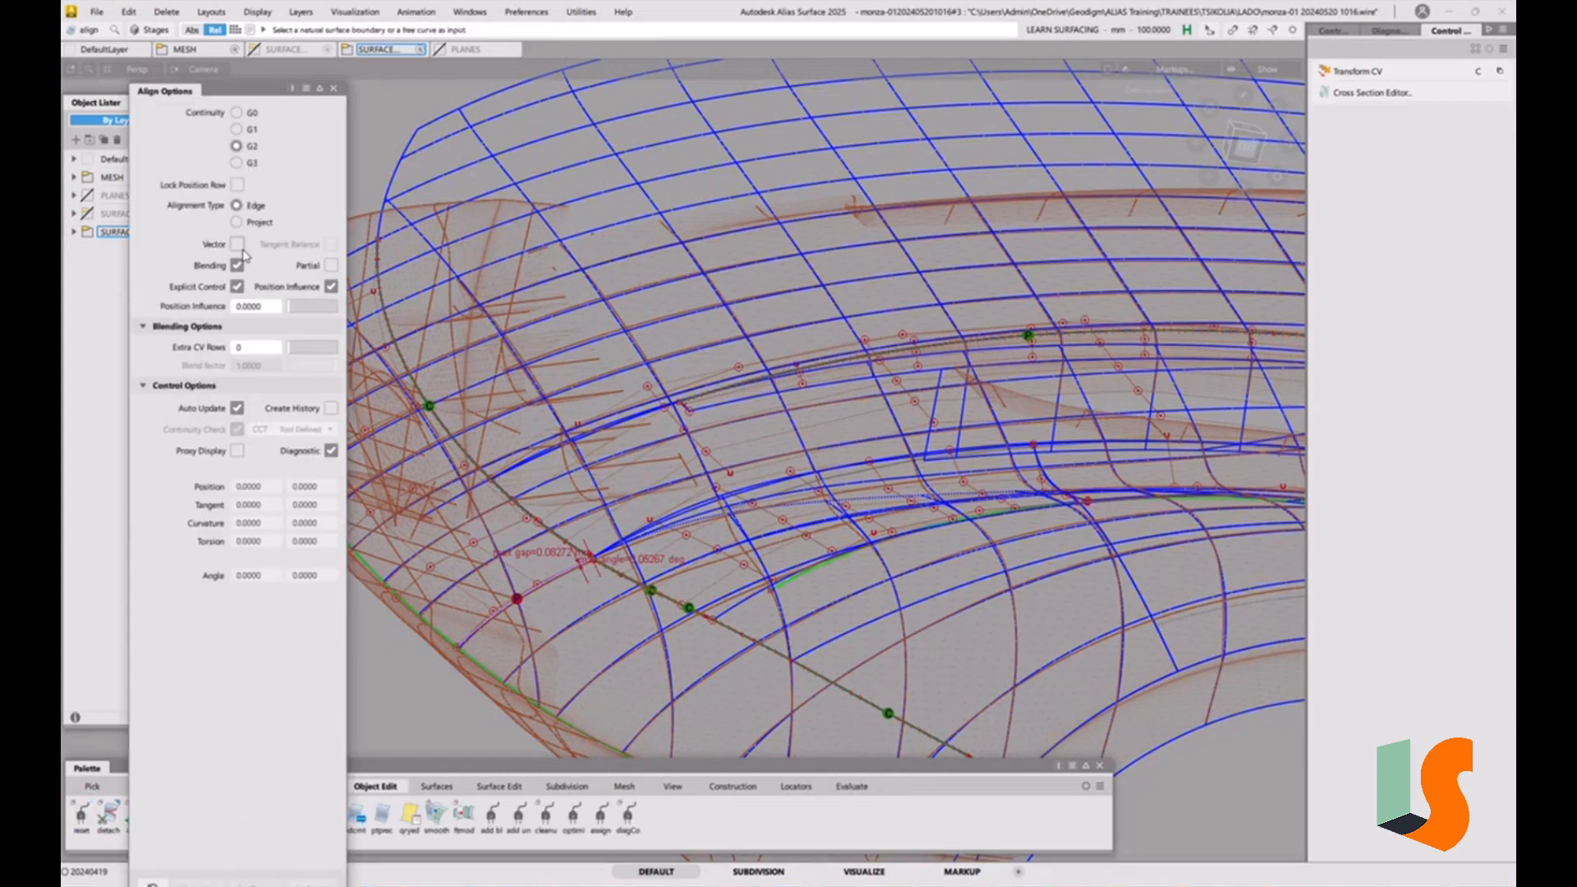
click(237, 265)
Try to align the front edge of the fender strip to the adjoining nose surface edge with Partial enabled, and undo it
click(538, 522)
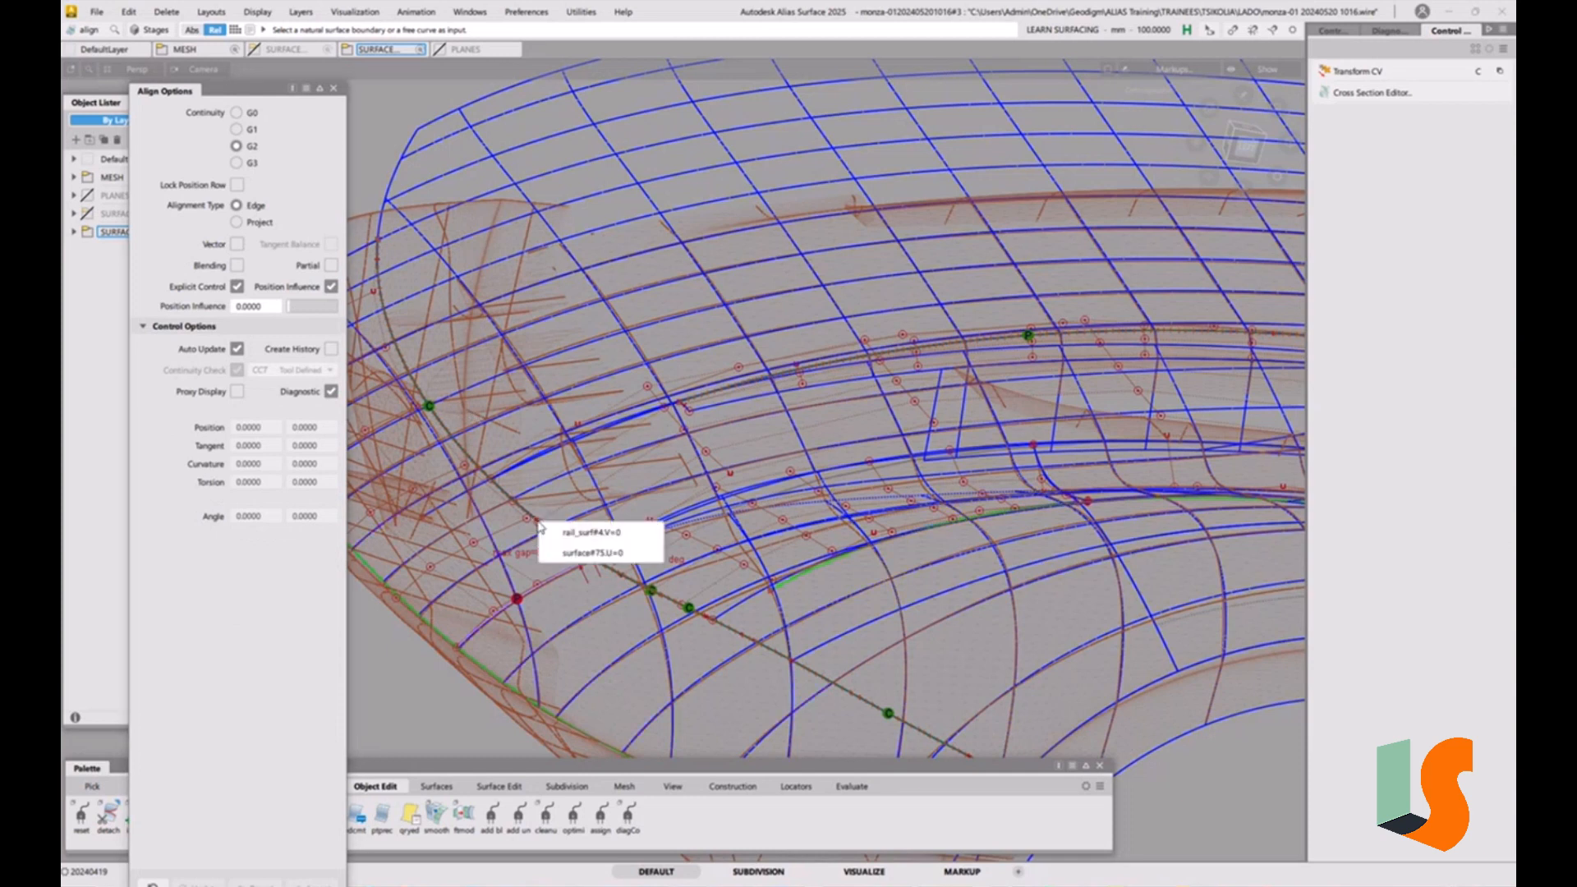
click(555, 529)
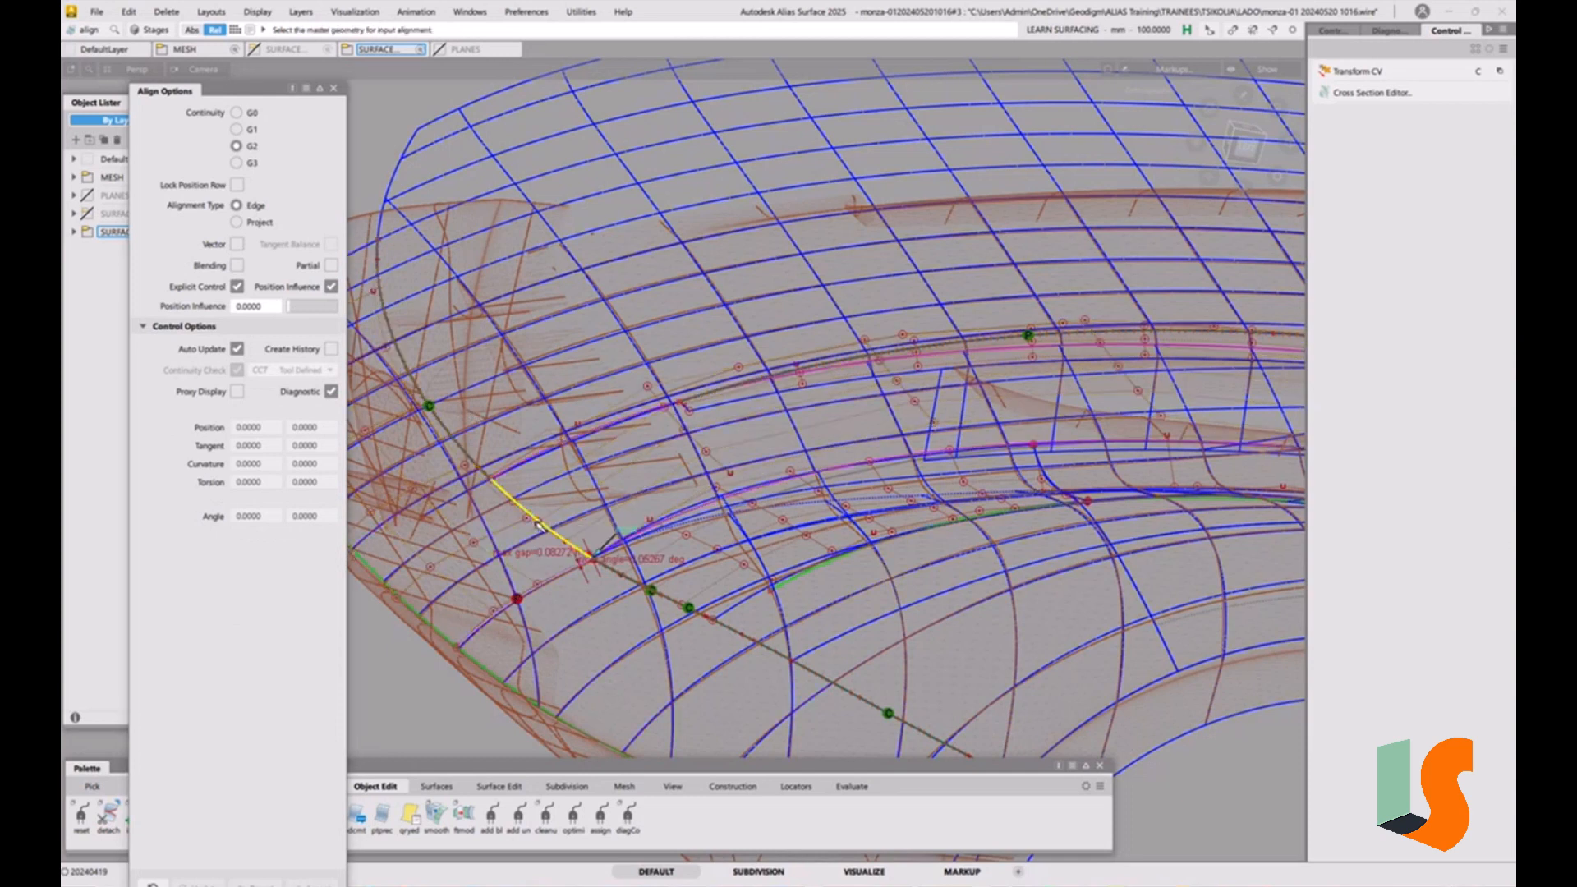
click(330, 265)
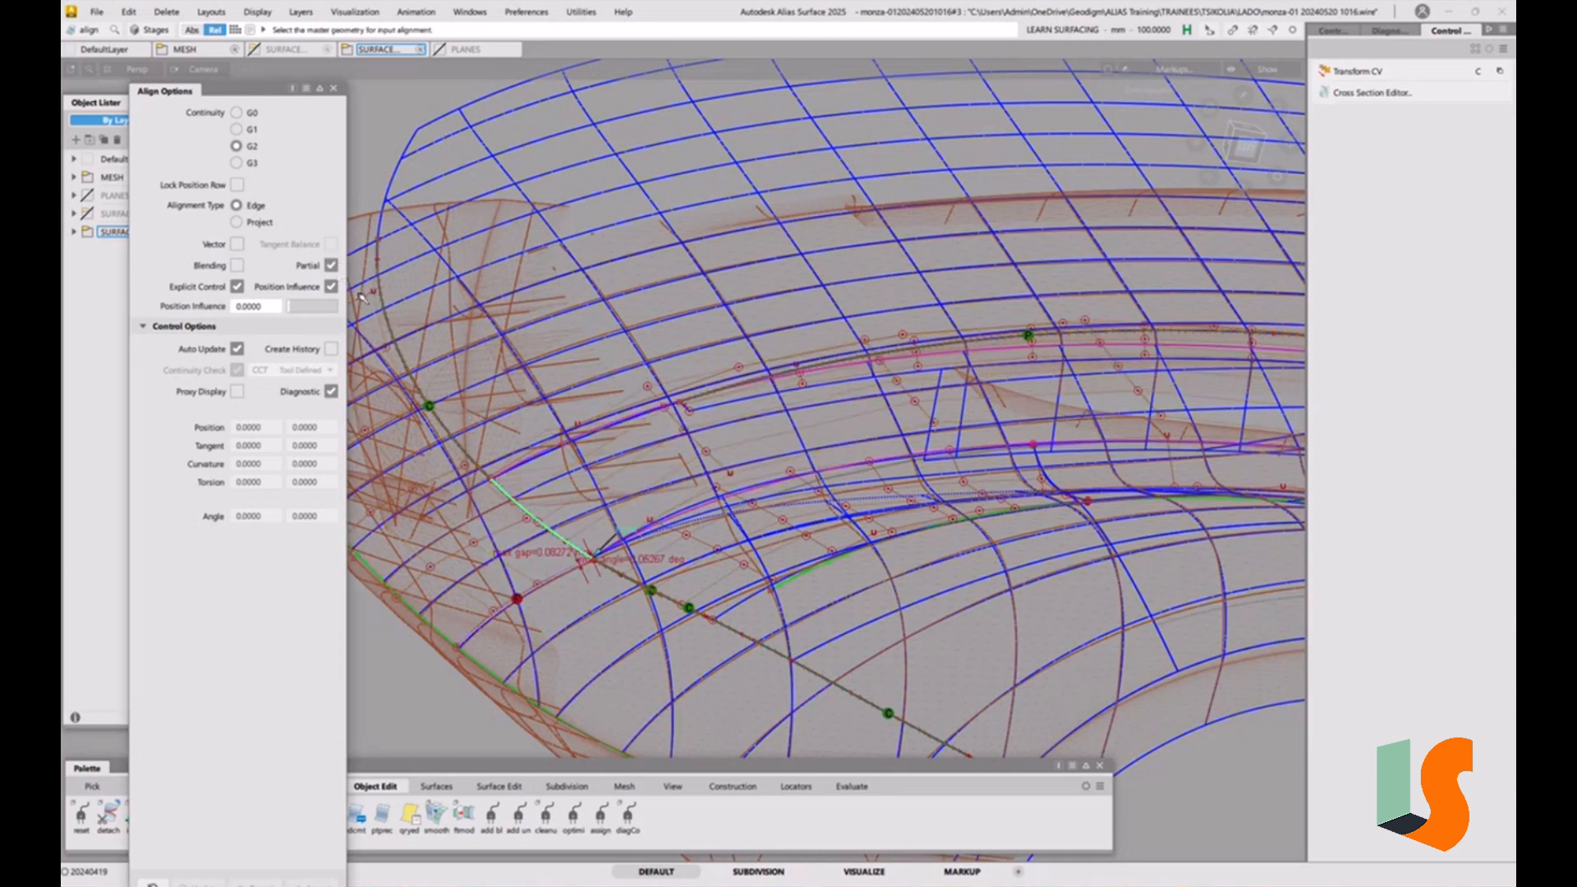
click(532, 515)
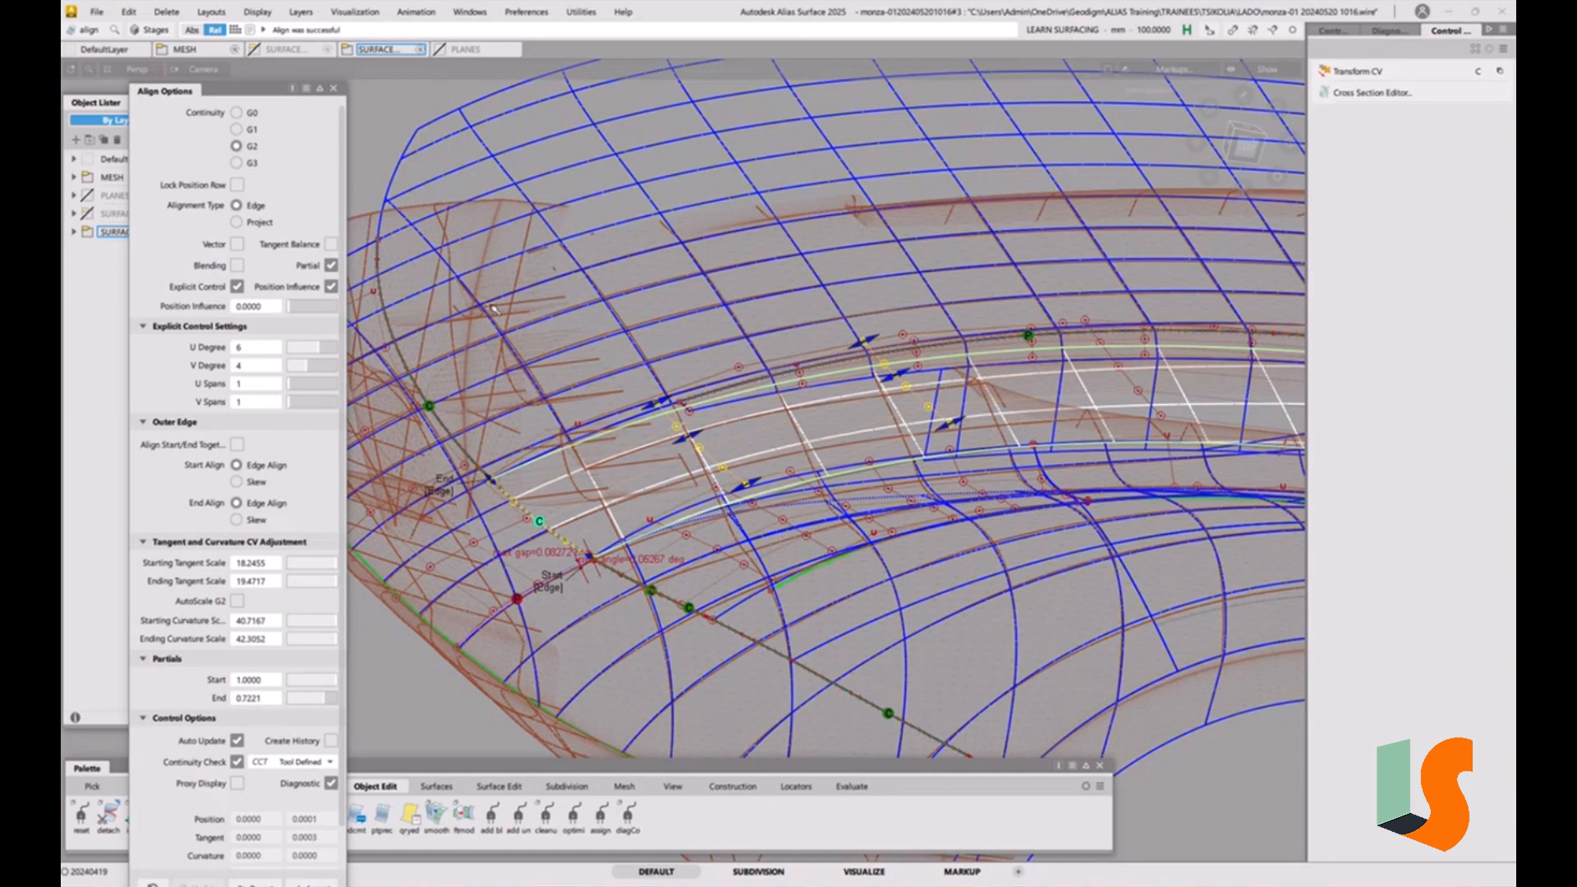
click(262, 883)
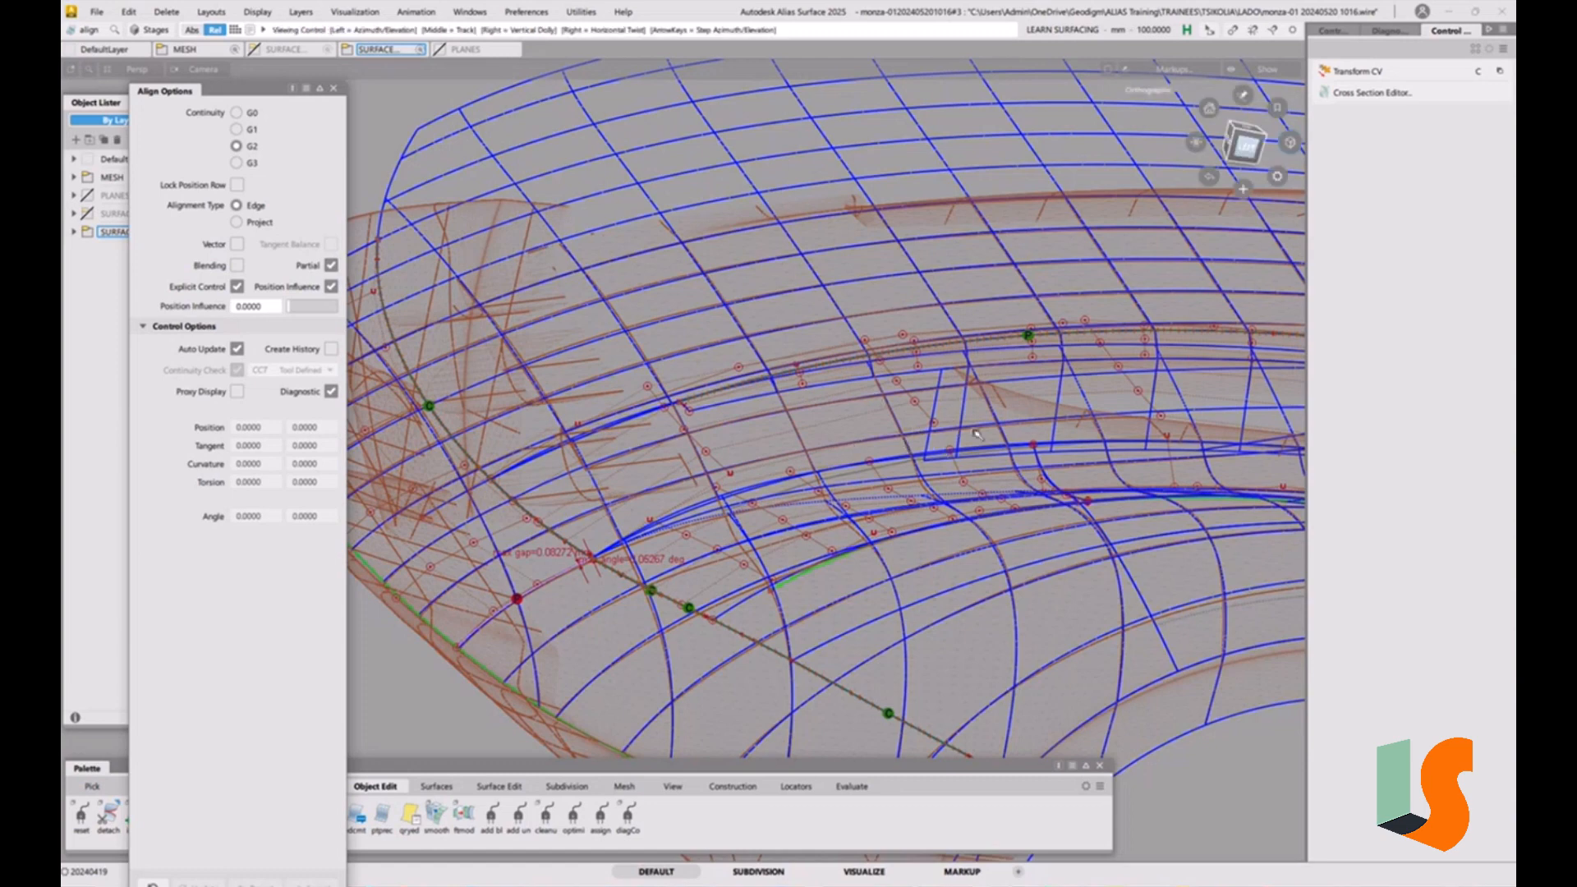
alt+shift+drag(952, 429, 913, 570)
alt+shift+middle_drag(909, 534, 892, 455)
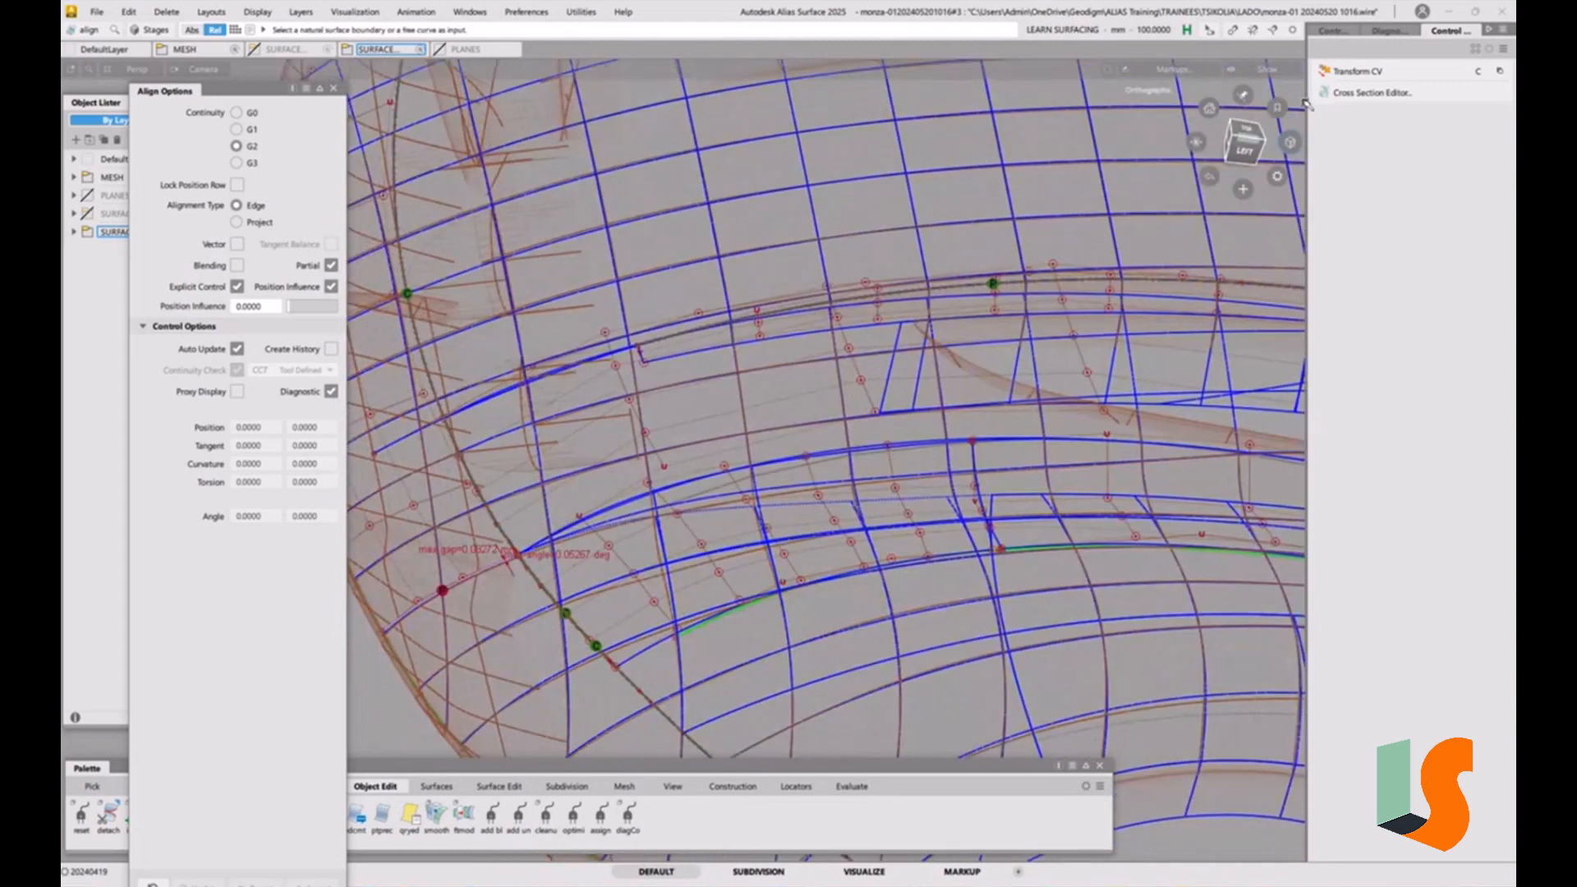
Clear all the displayed cross sections and close the Cross Section Editor
click(1373, 93)
click(1271, 351)
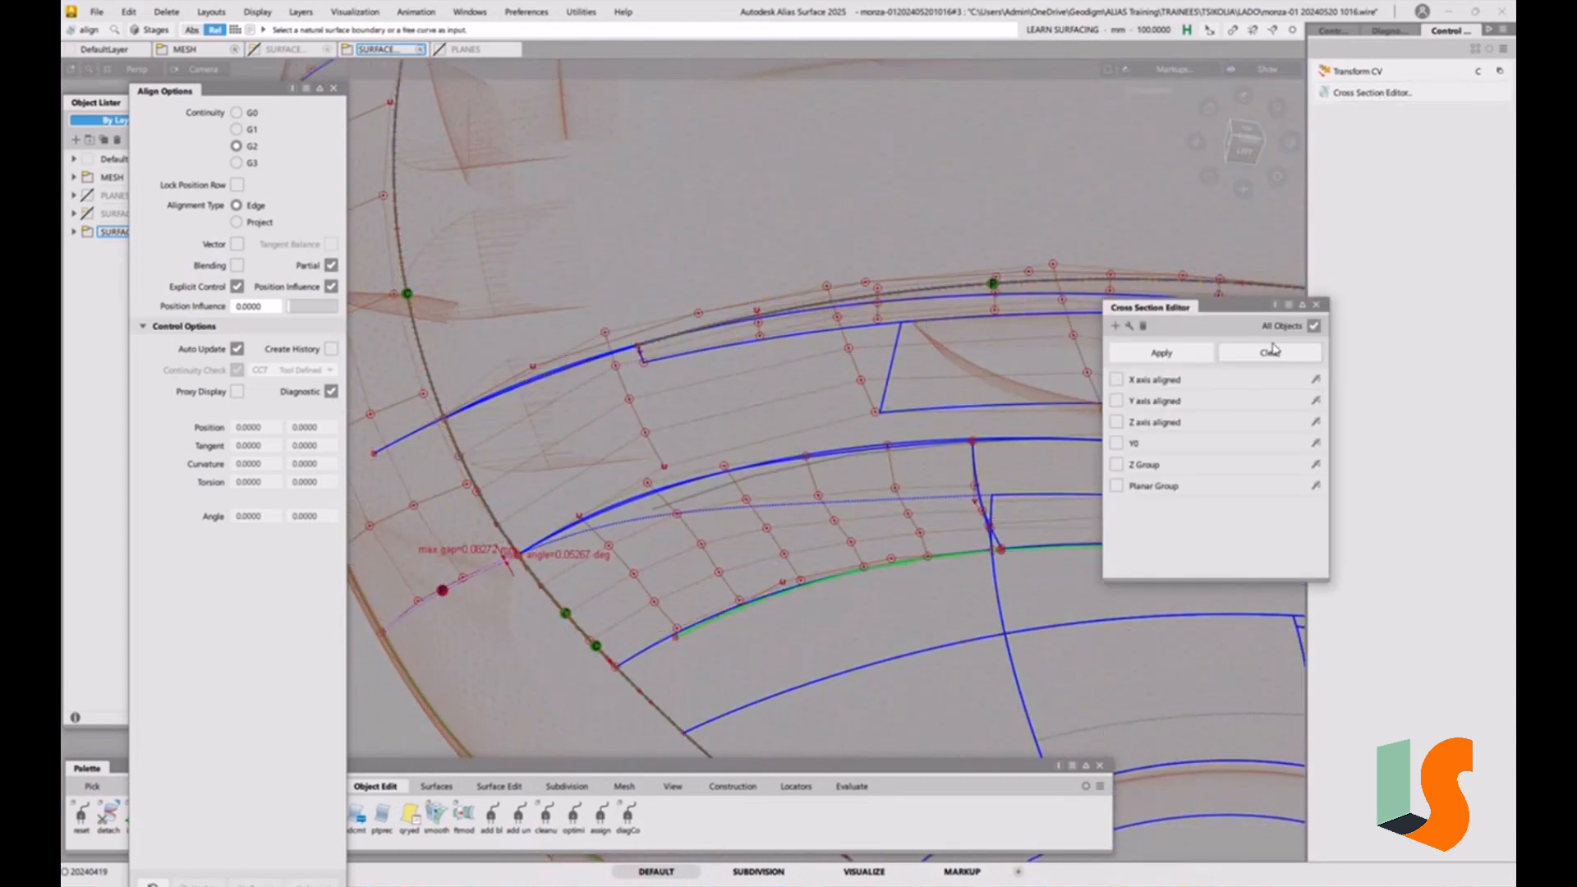
click(1302, 304)
alt+shift+right_drag(944, 485, 924, 417)
alt+shift+drag(923, 417, 898, 497)
click(1302, 306)
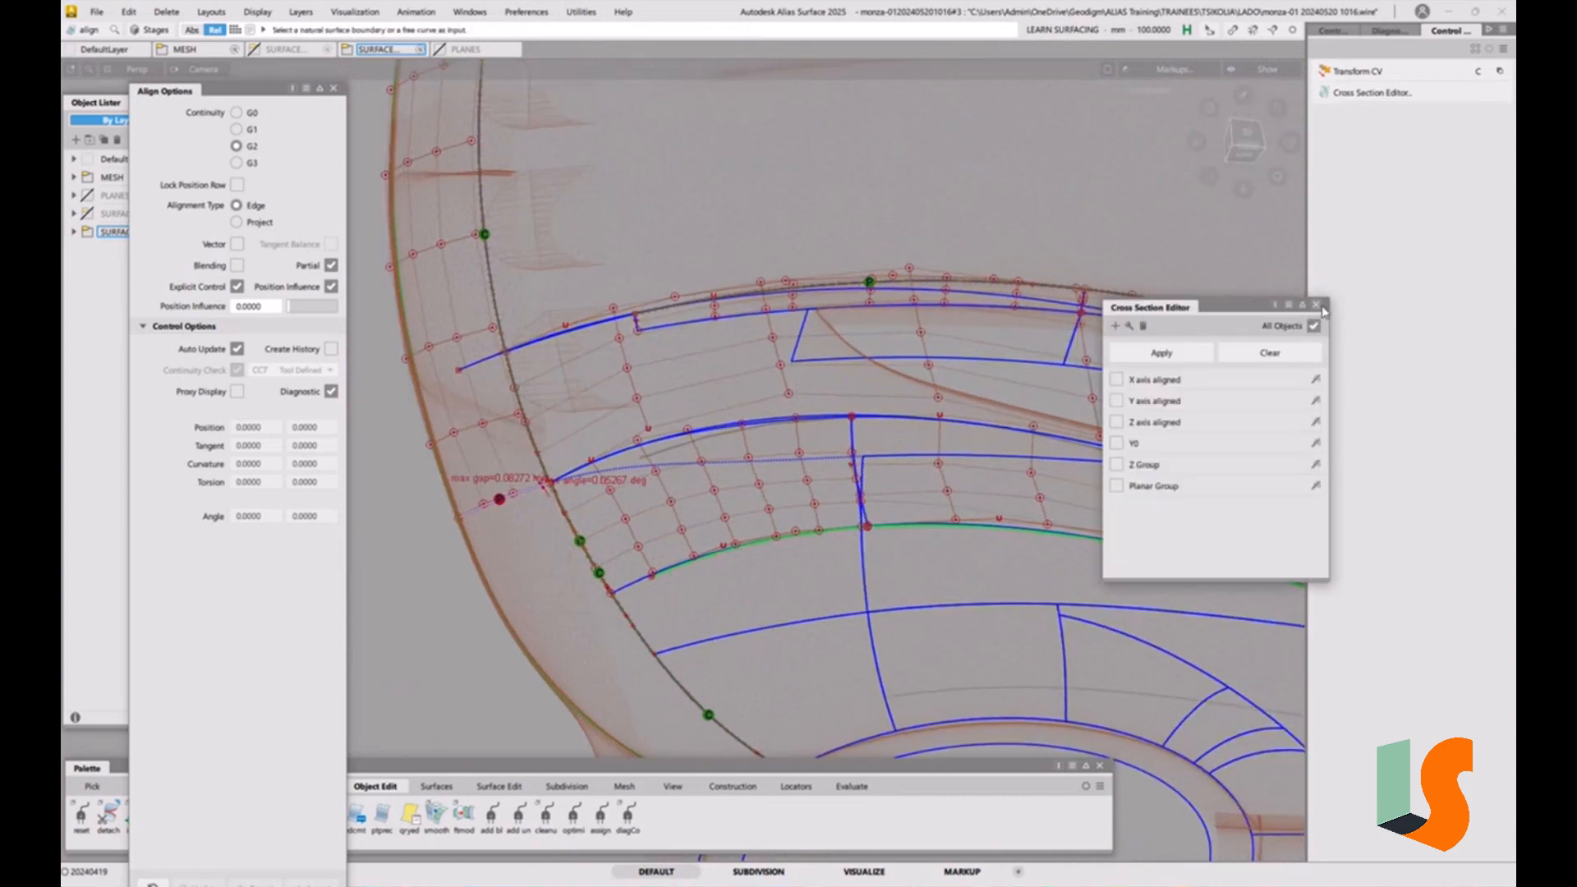
click(1316, 305)
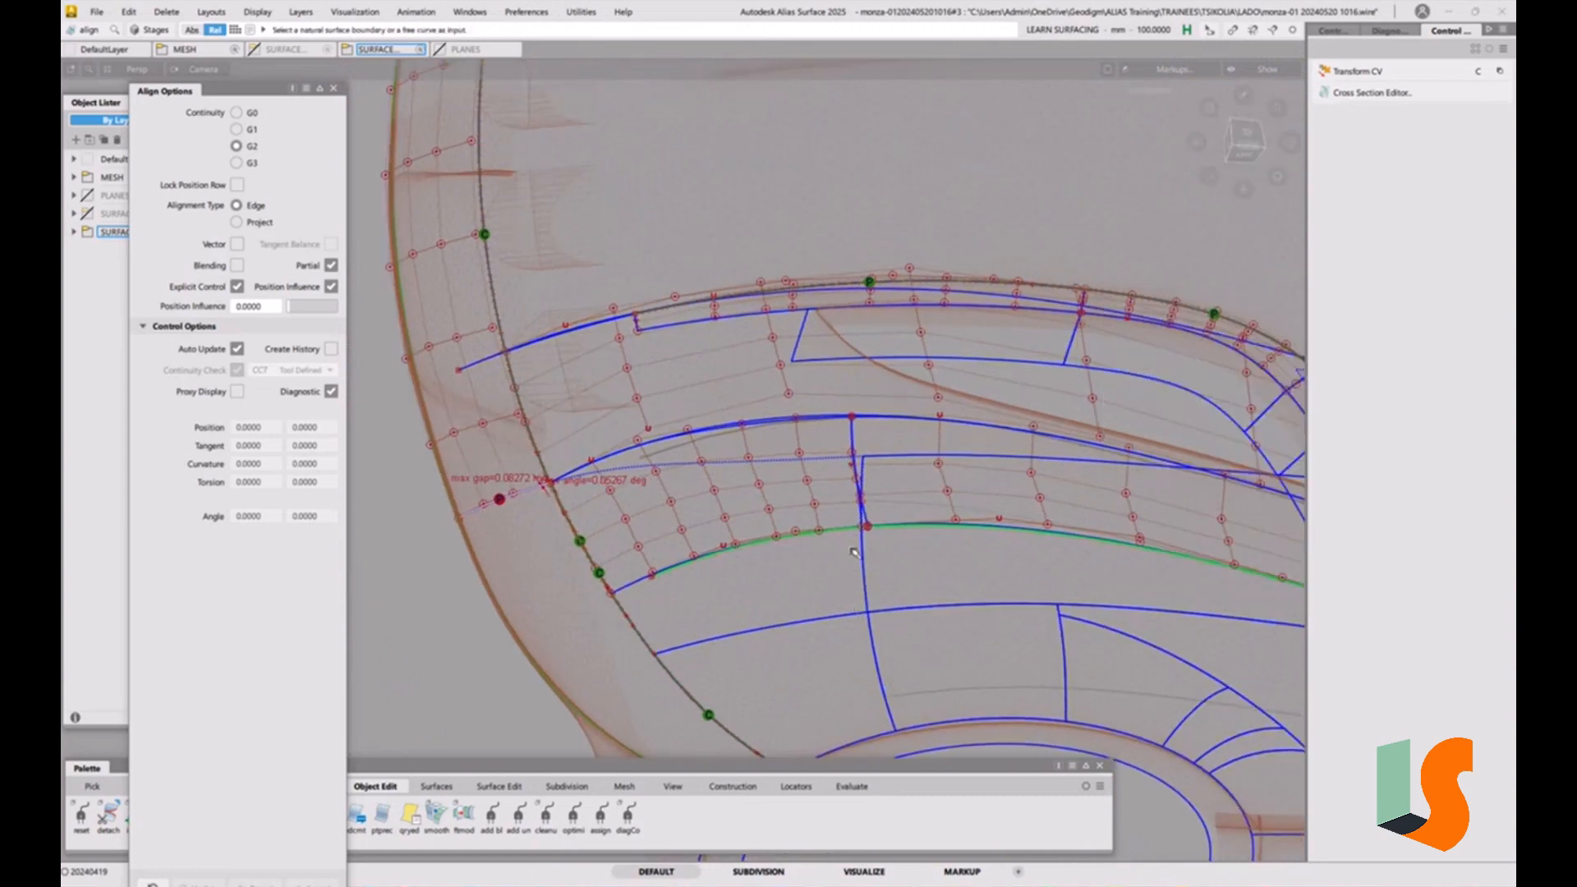
Exit the Align tool and delete the green curves along the outer edge of the fender strip
alt+shift+drag(899, 534, 874, 549)
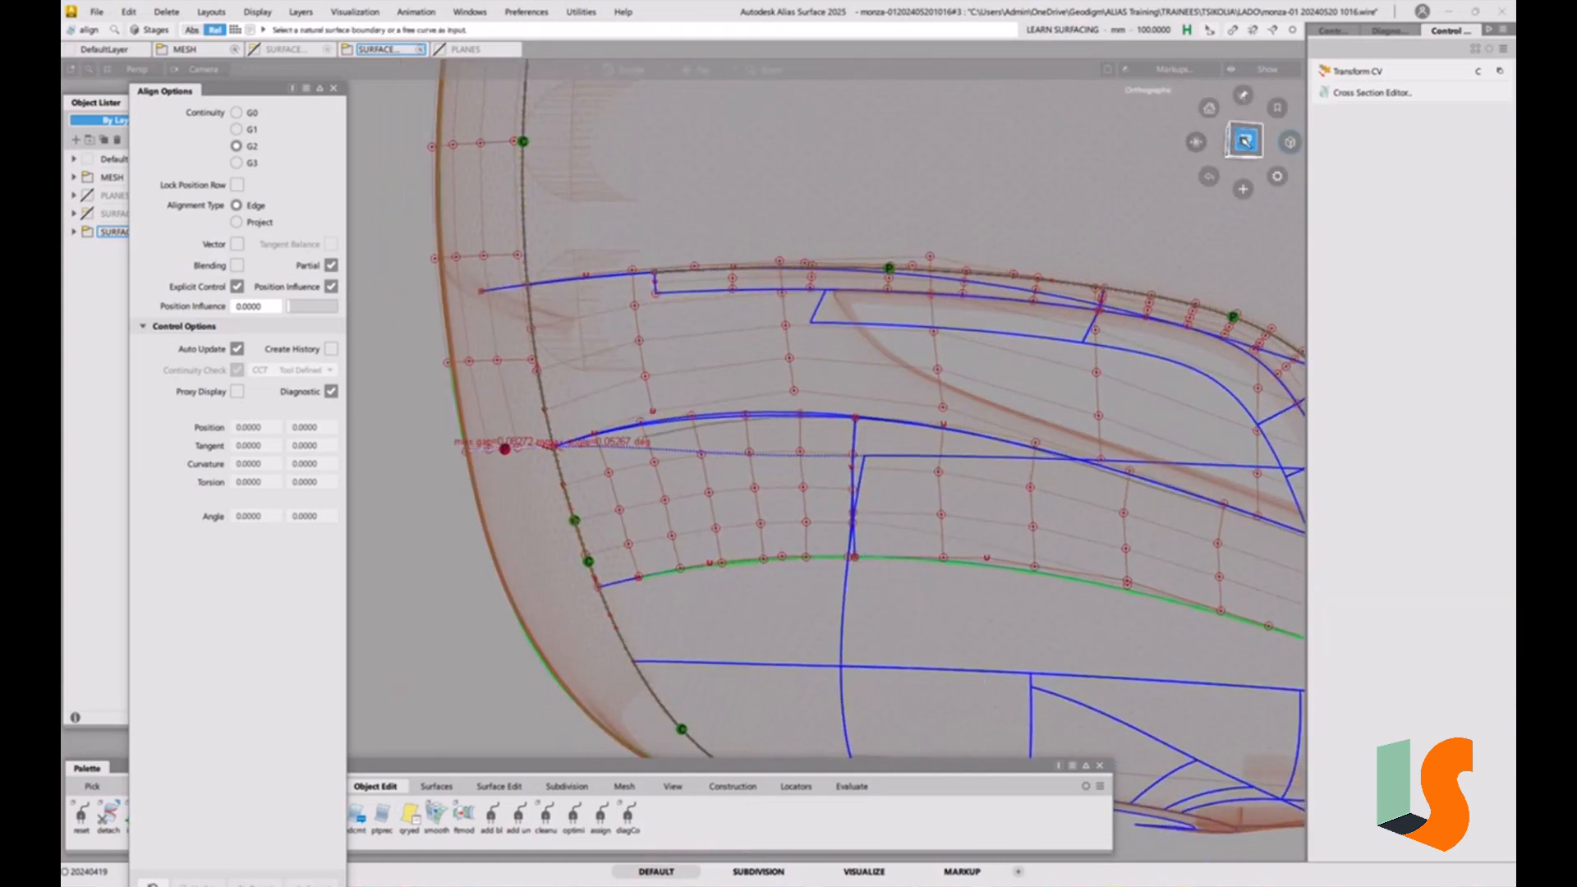
click(1244, 141)
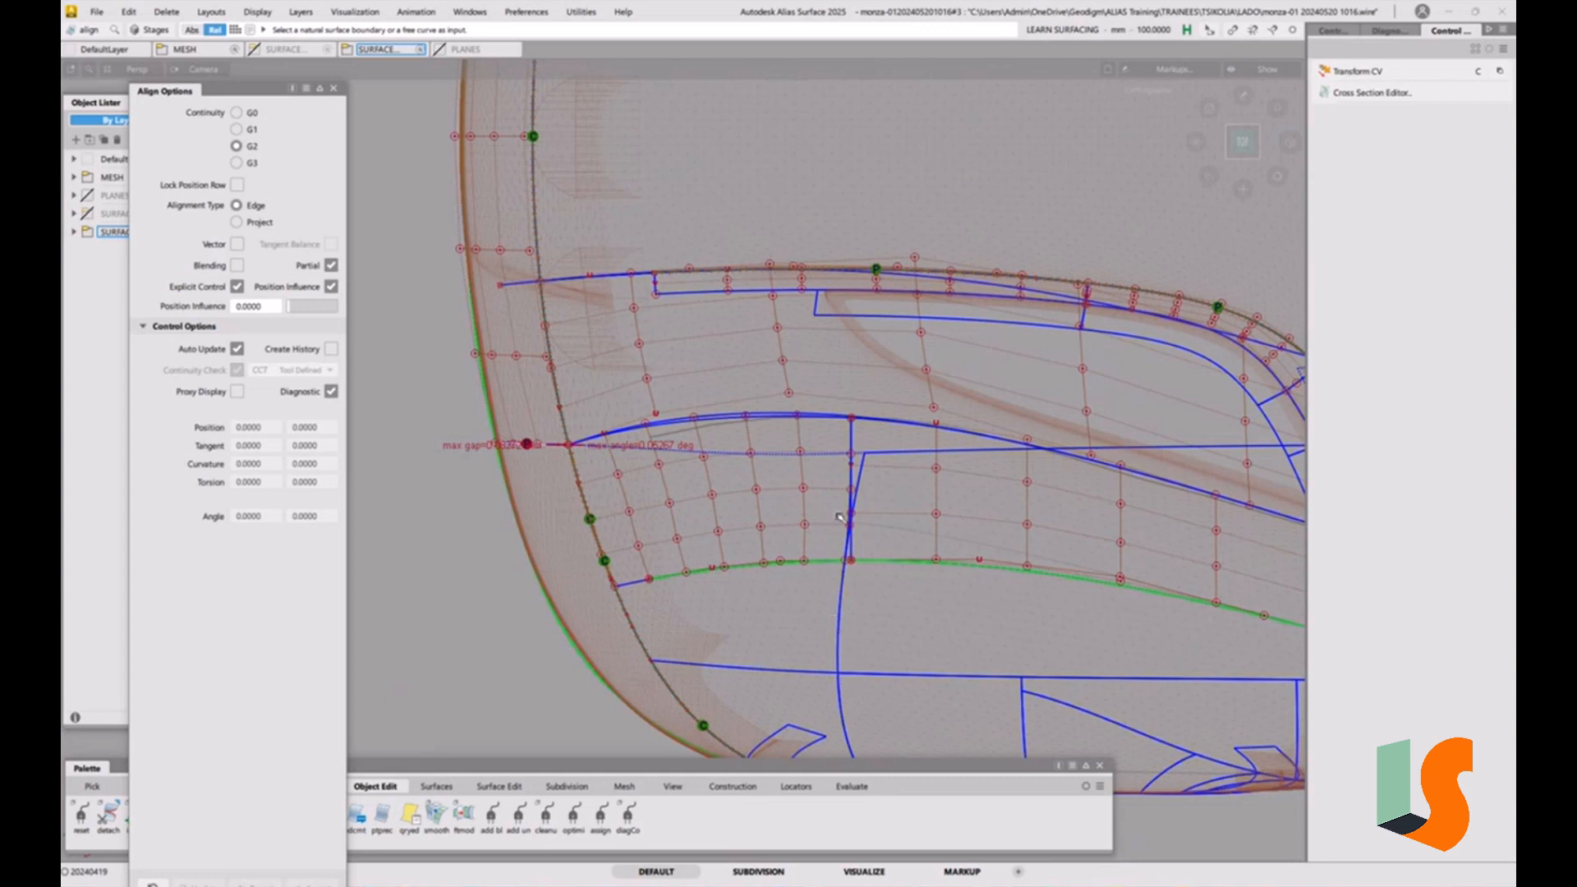
alt+shift+drag(859, 429, 764, 542)
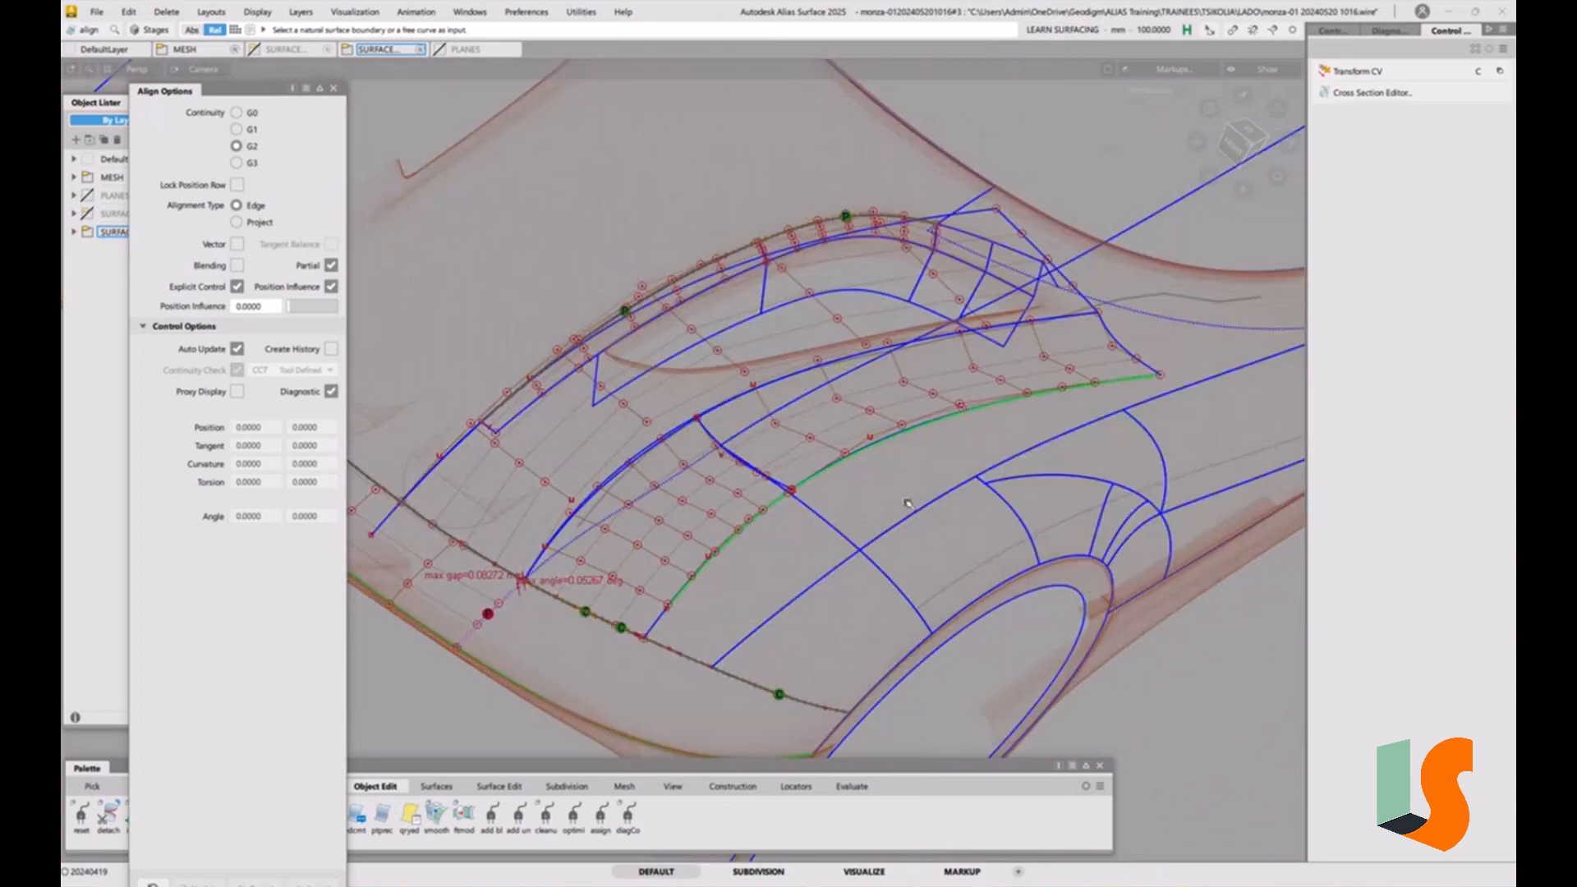
click(875, 451)
alt+shift+drag(876, 452, 784, 518)
ctrl+shift+click(819, 505)
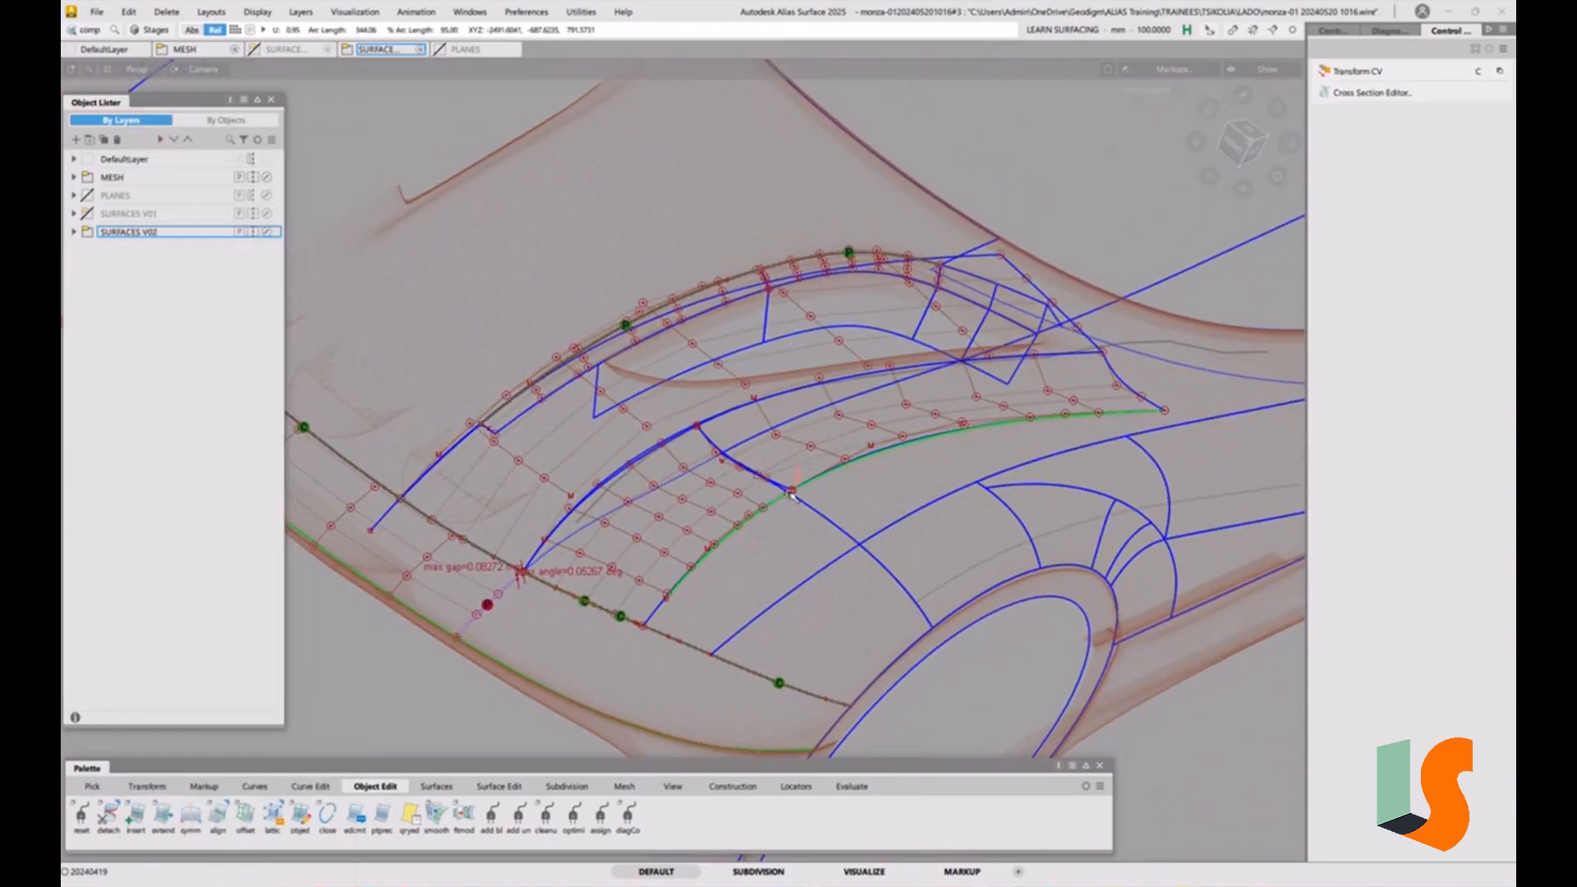
click(773, 523)
key(Delete)
click(774, 512)
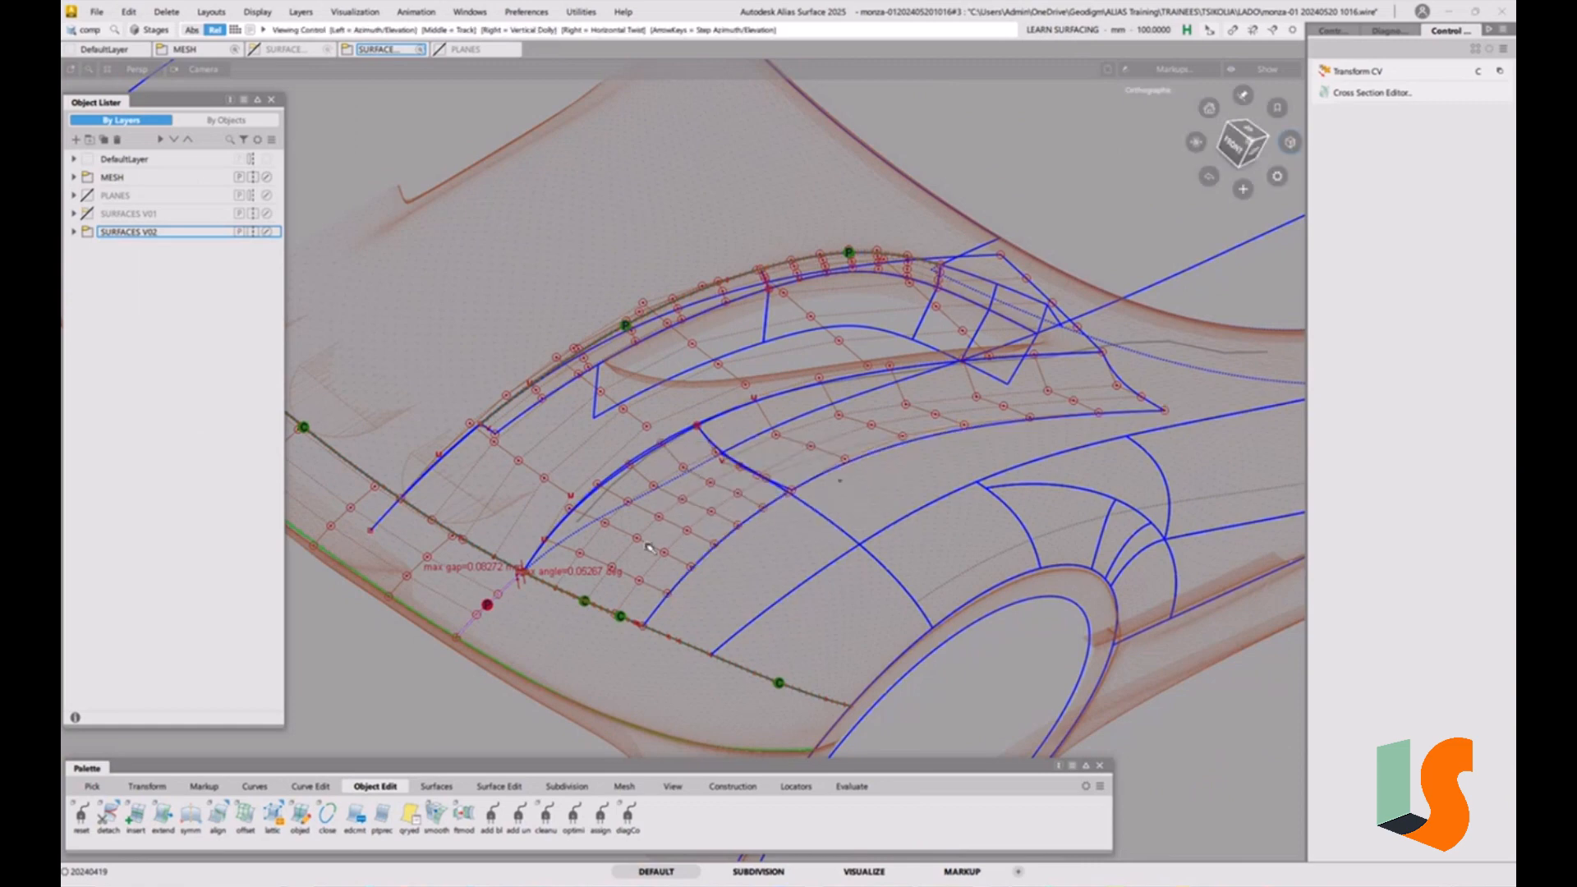
alt+shift+drag(759, 505, 729, 436)
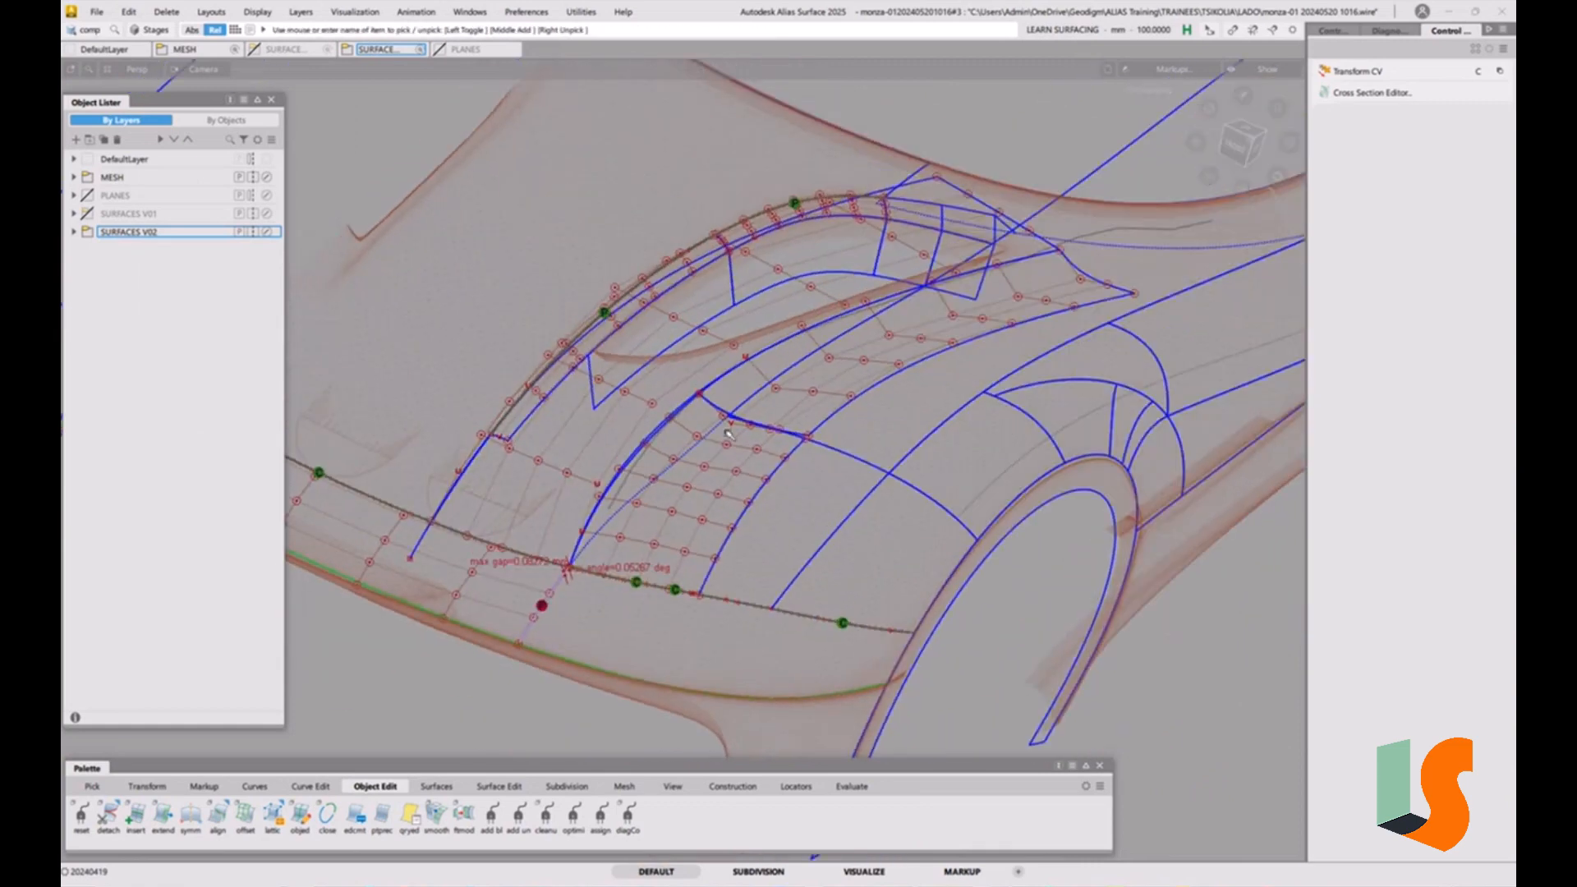
click(97, 11)
click(118, 173)
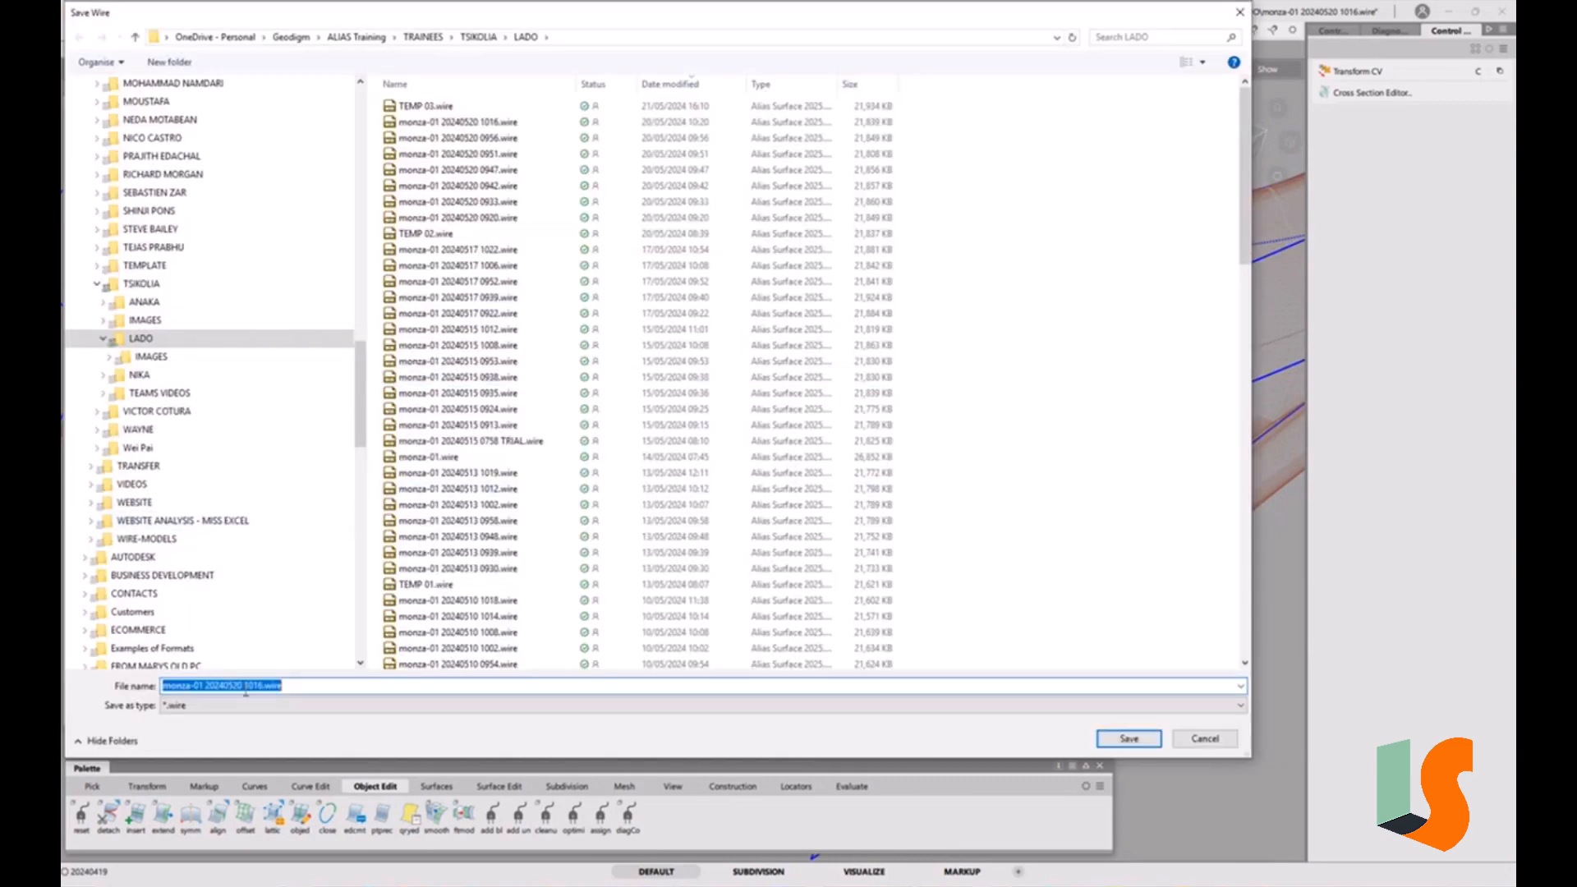
click(232, 685)
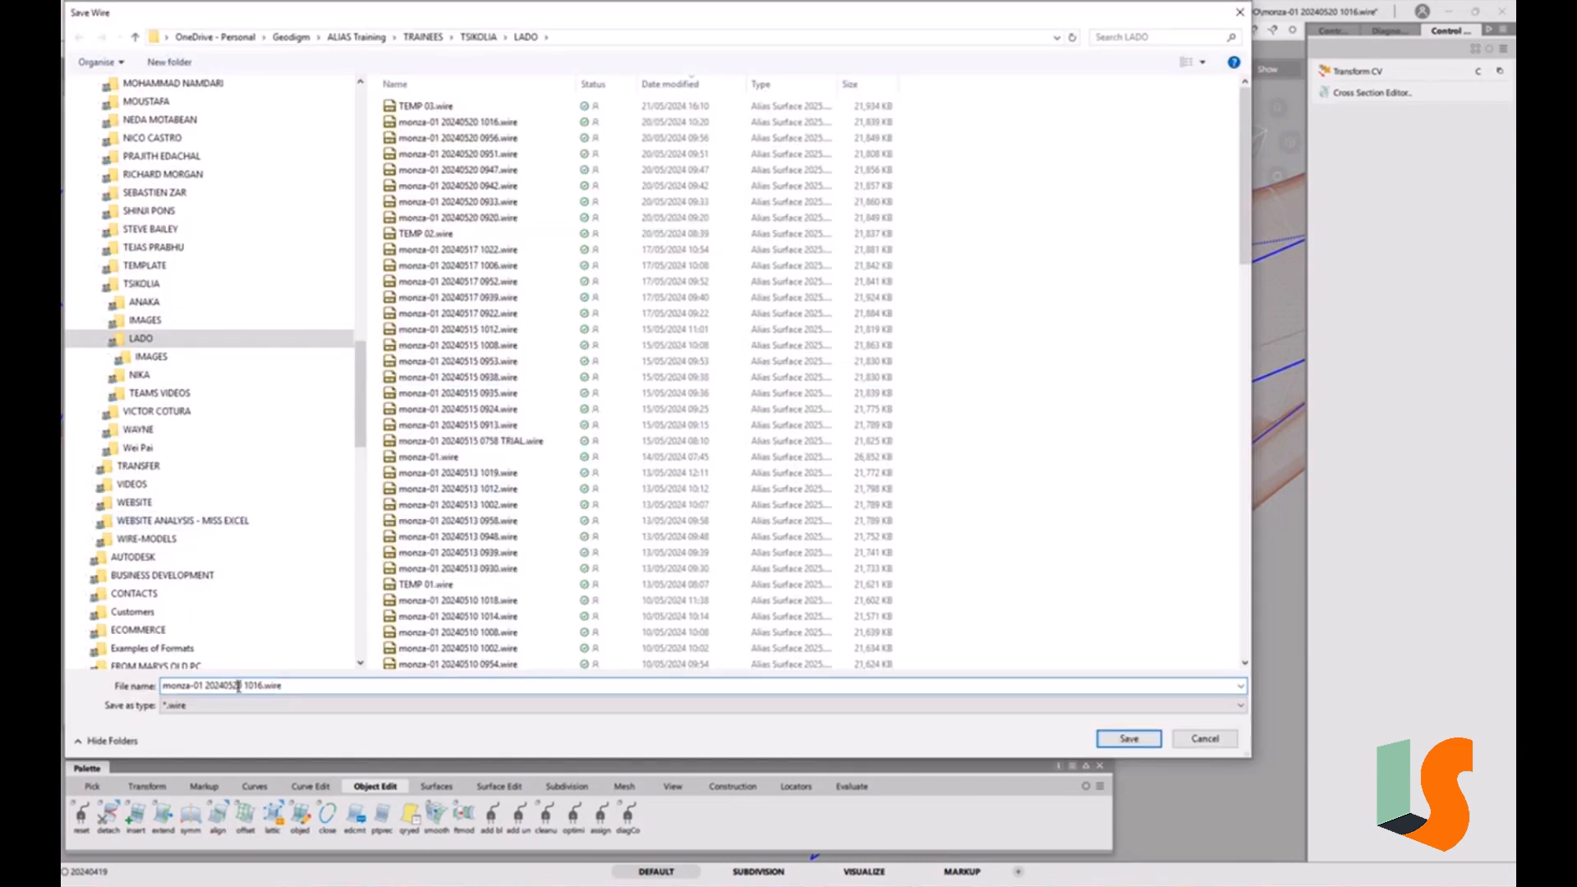
drag(238, 685, 356, 680)
text(2 0917)
key(Return)
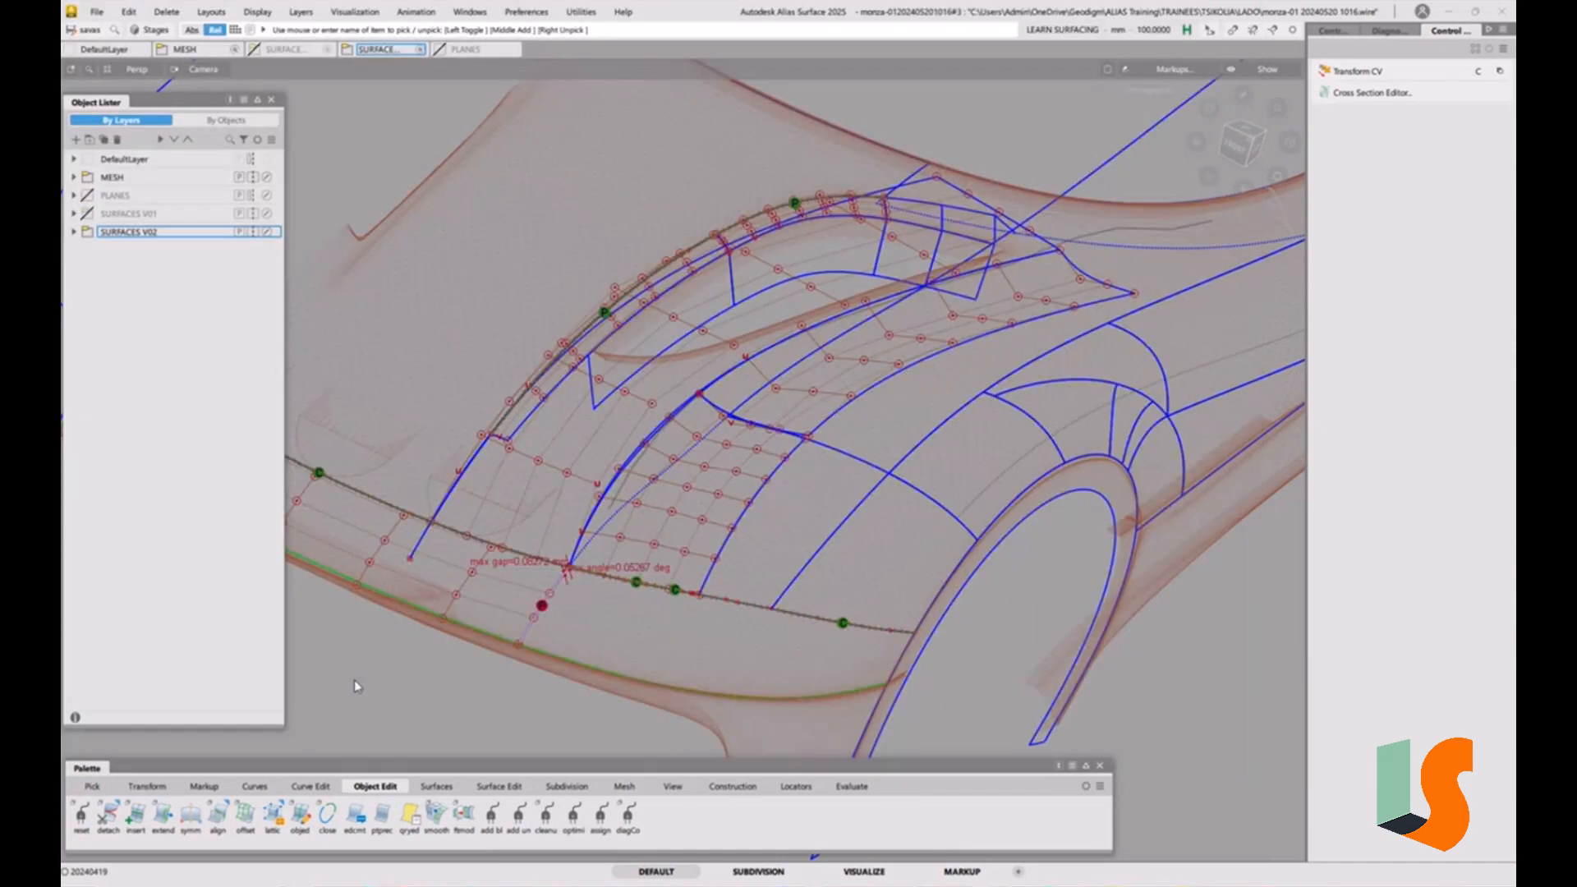
Examine the nose surface in perspective and from above where the fender strip's boundary lines meet it
ctrl+shift+drag(615, 672, 601, 574)
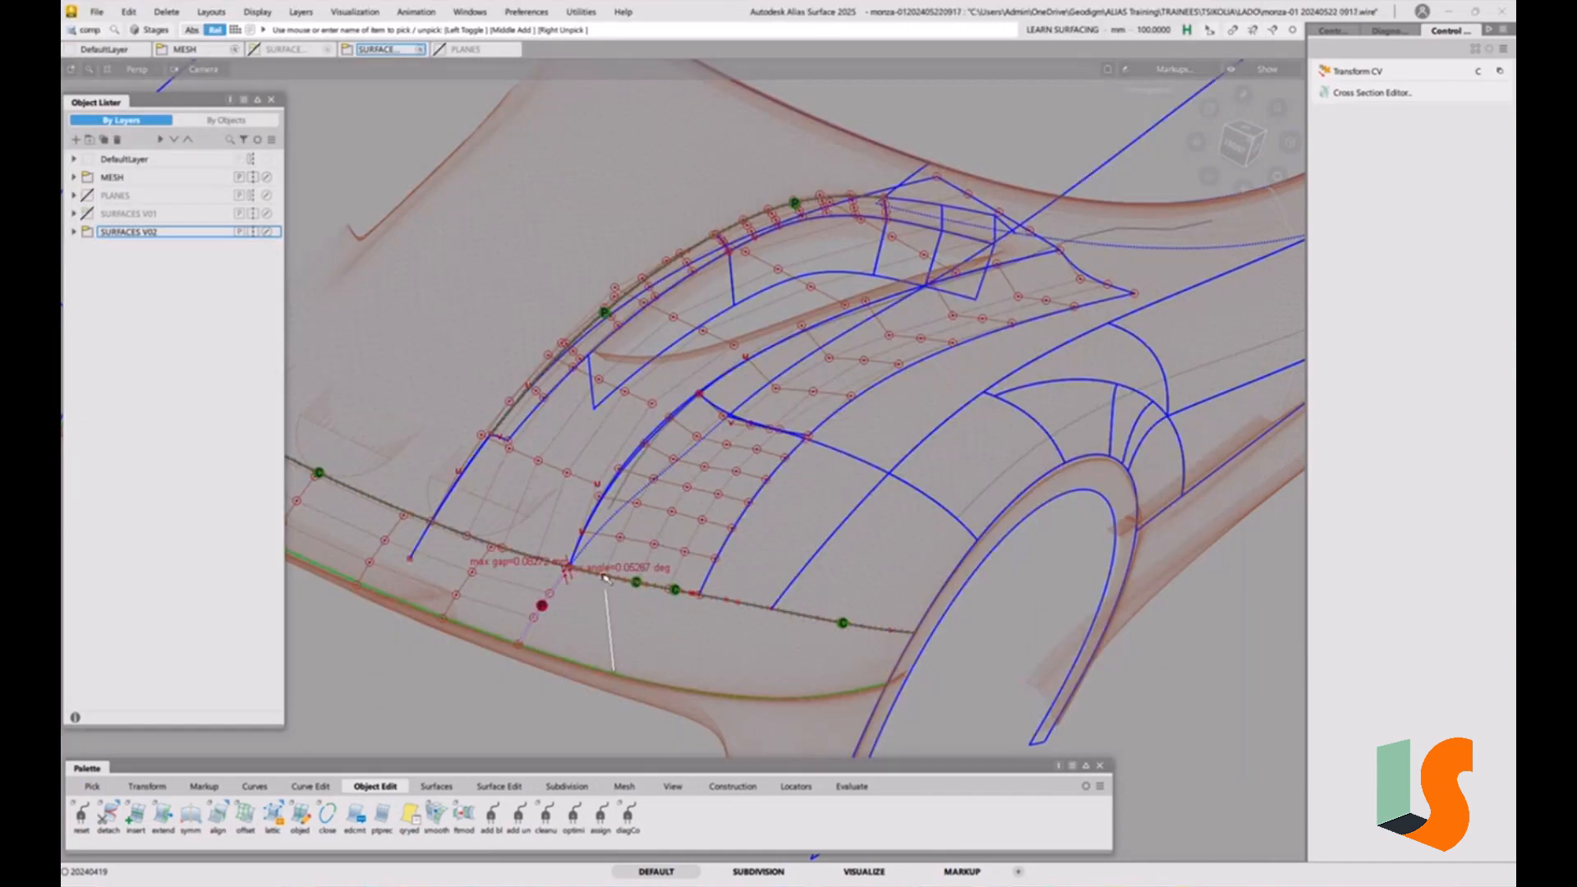
alt+shift+middle_drag(601, 574, 701, 565)
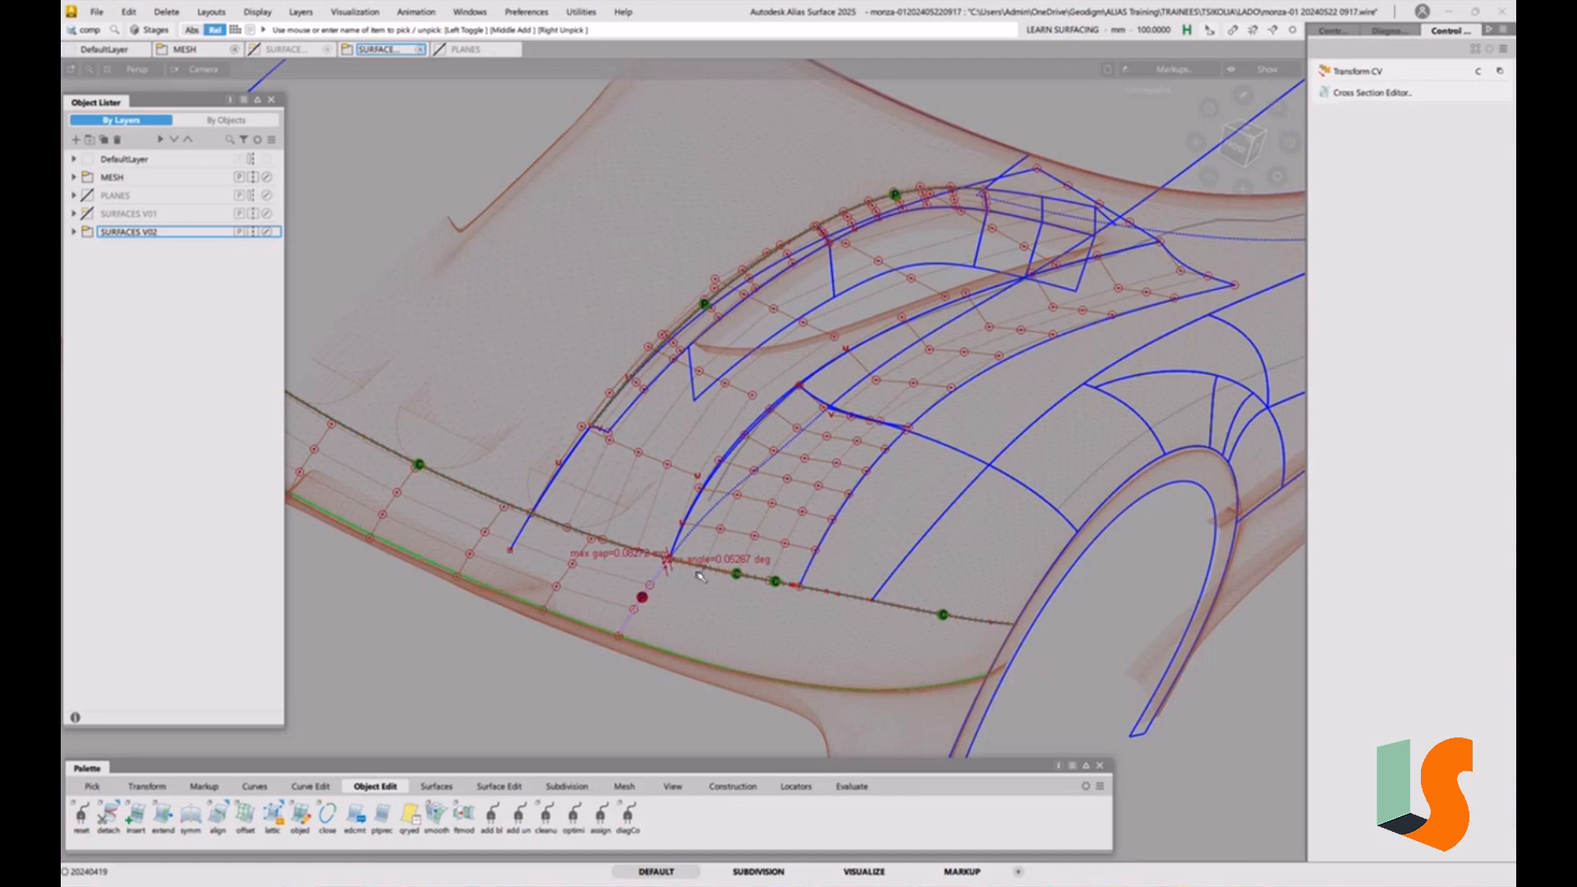
alt+shift+drag(699, 575, 612, 504)
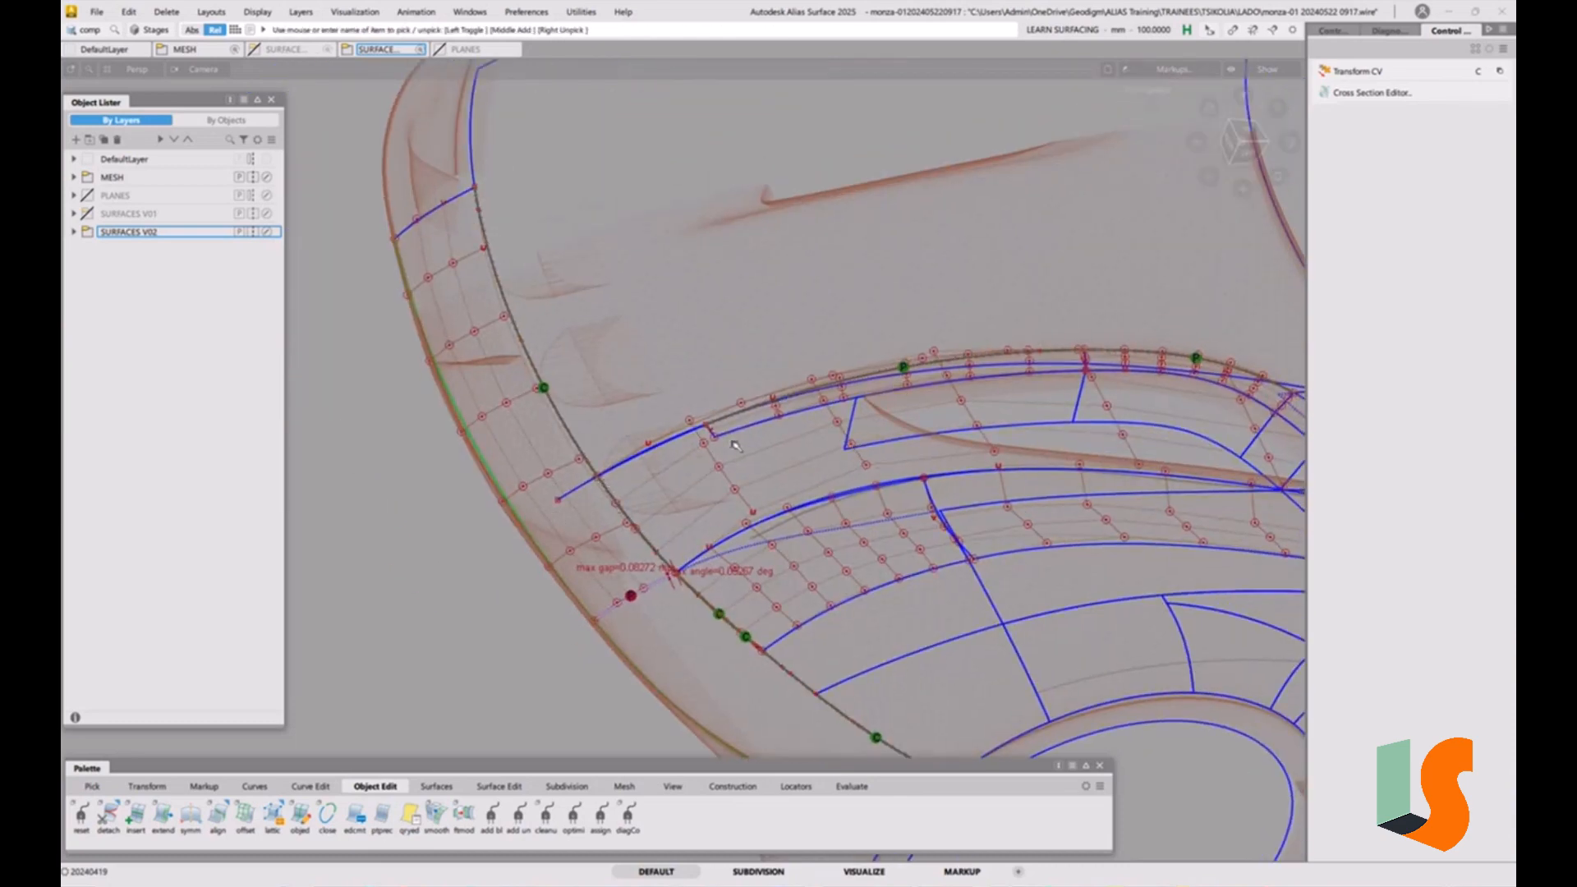
alt+shift+drag(733, 445, 694, 567)
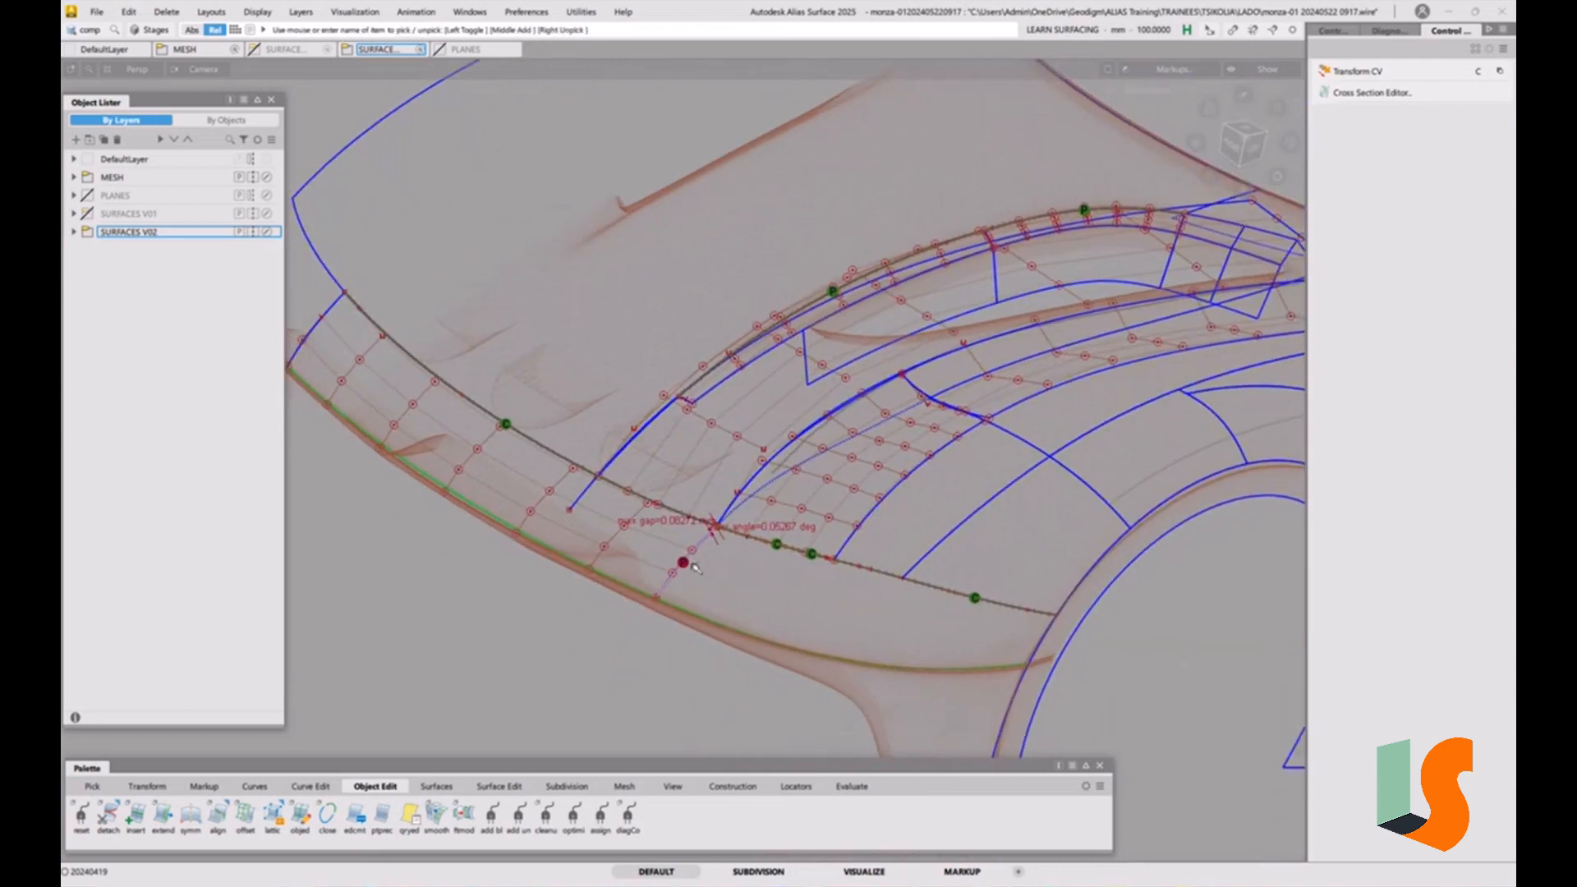
alt+shift+right_drag(695, 566, 704, 560)
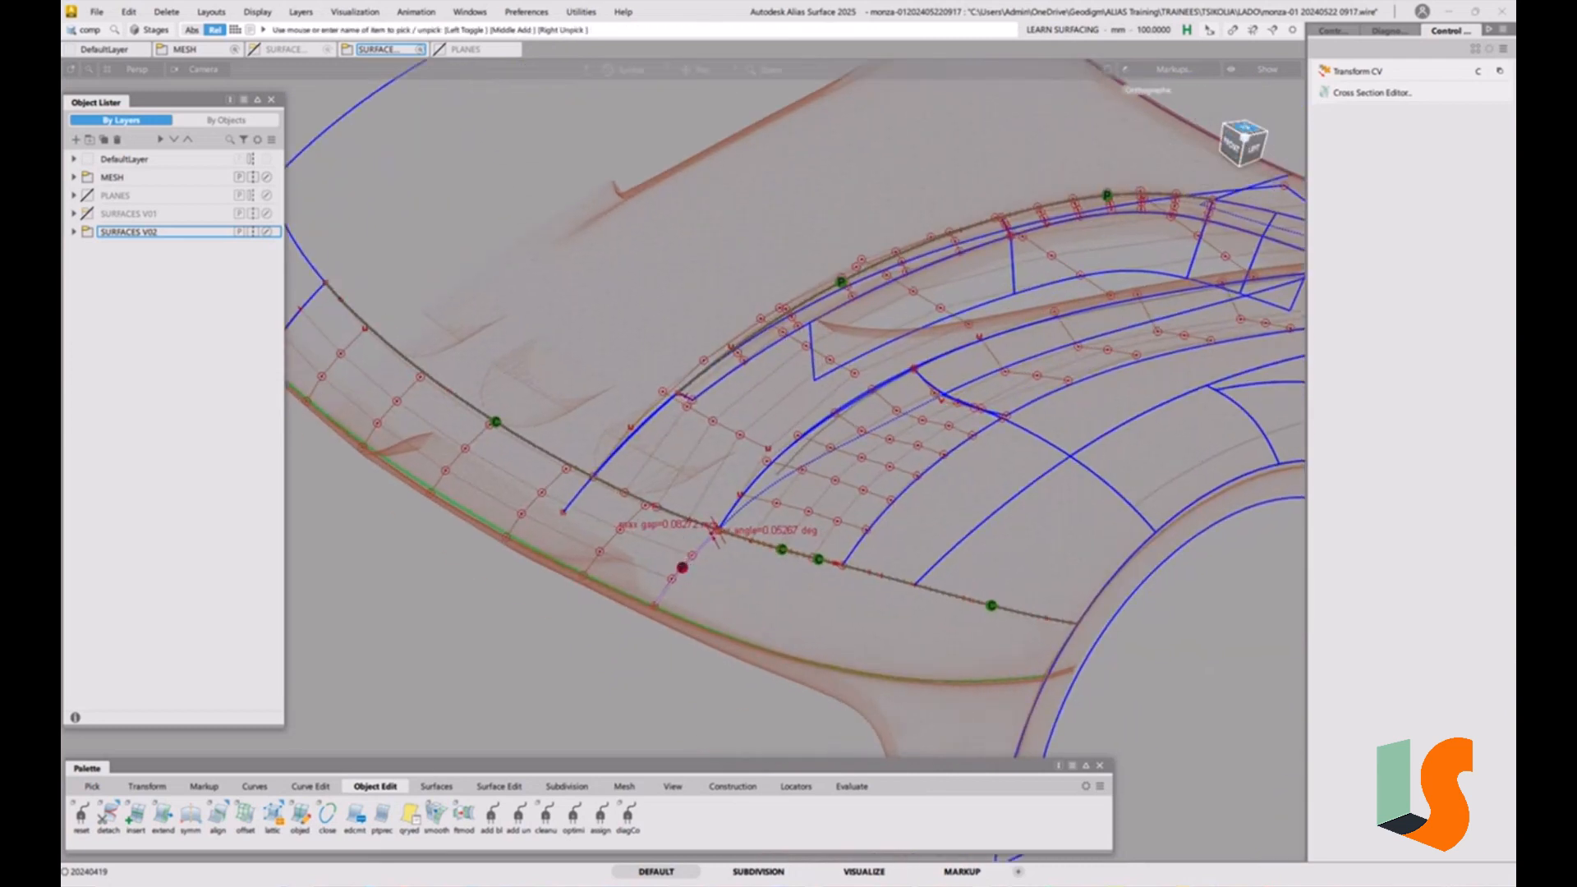
click(1245, 132)
alt+shift+right_drag(655, 430, 656, 393)
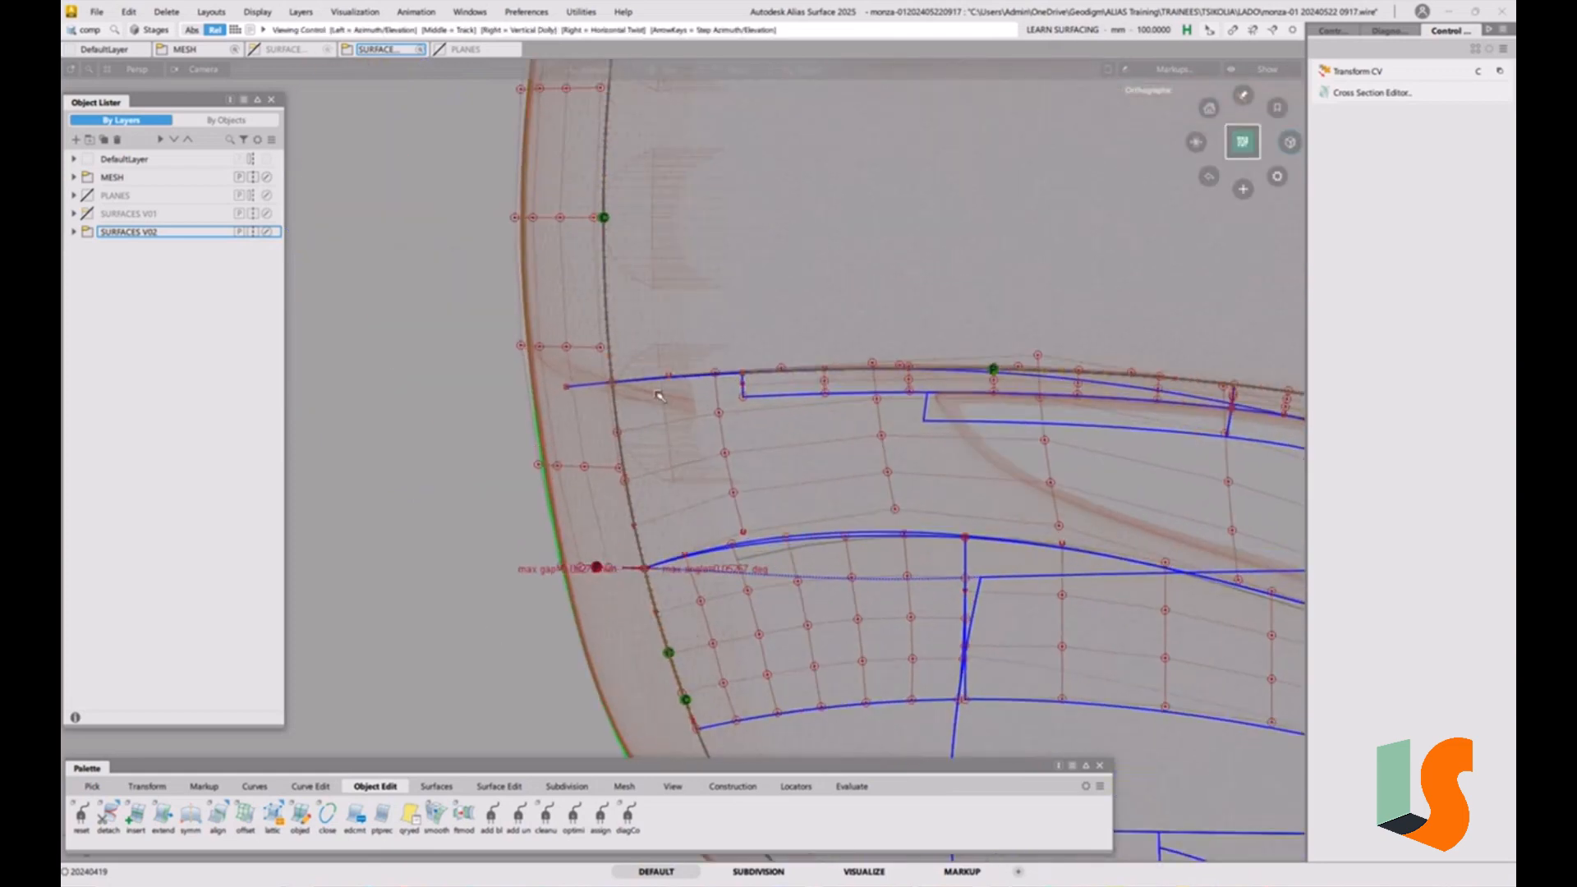
alt+shift+middle_drag(658, 395, 740, 430)
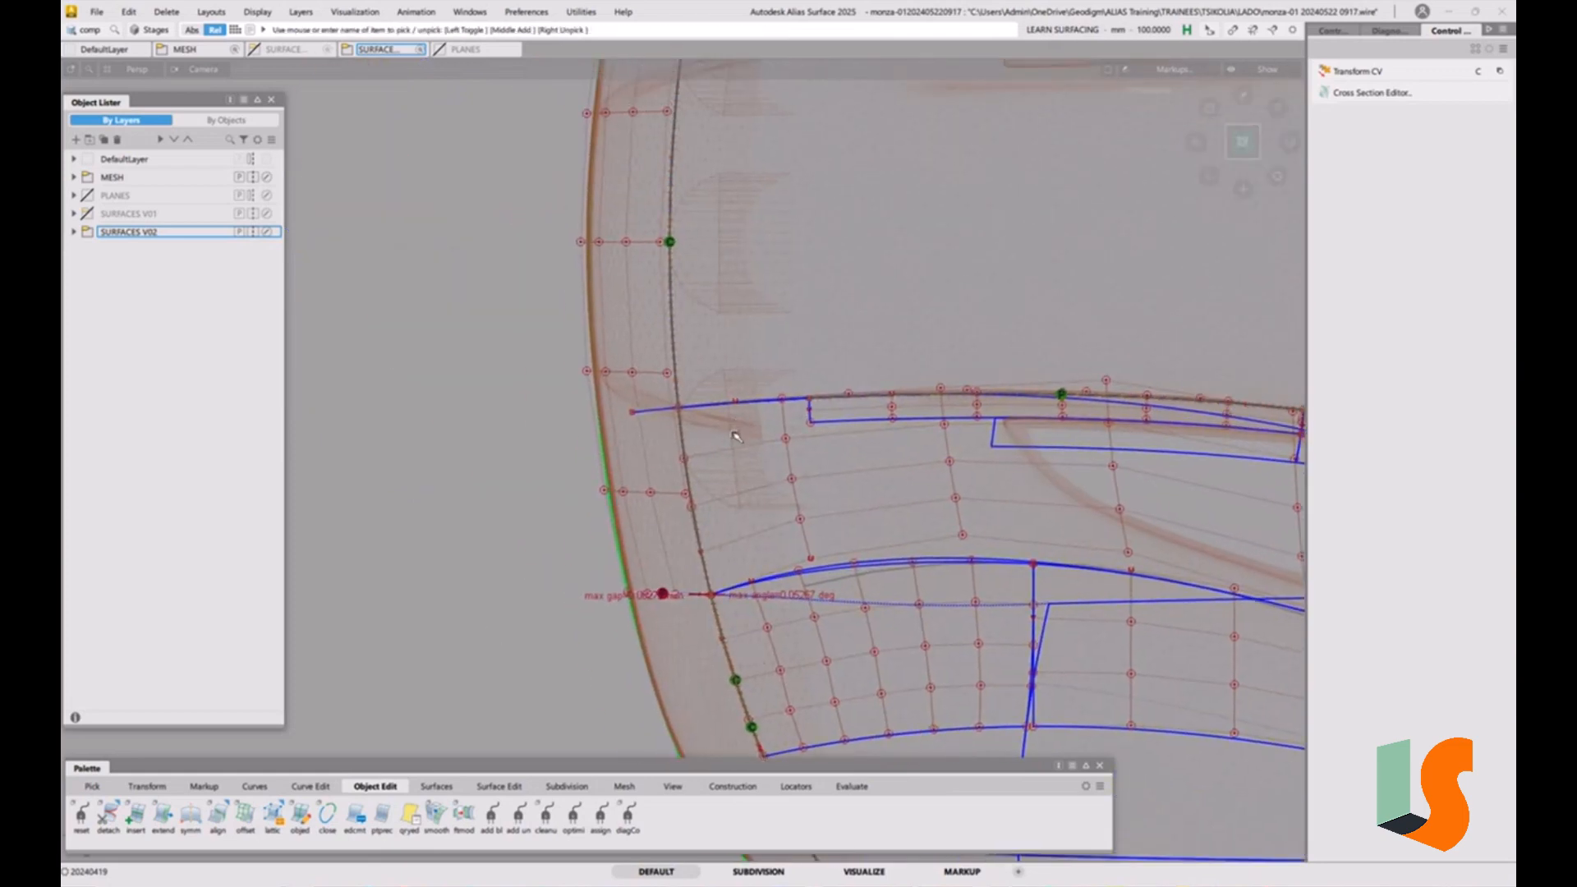
mouse_move(704, 446)
alt+shift+right_down()
mouse_move(701, 426)
mouse_move(715, 452)
alt+shift+right_up()
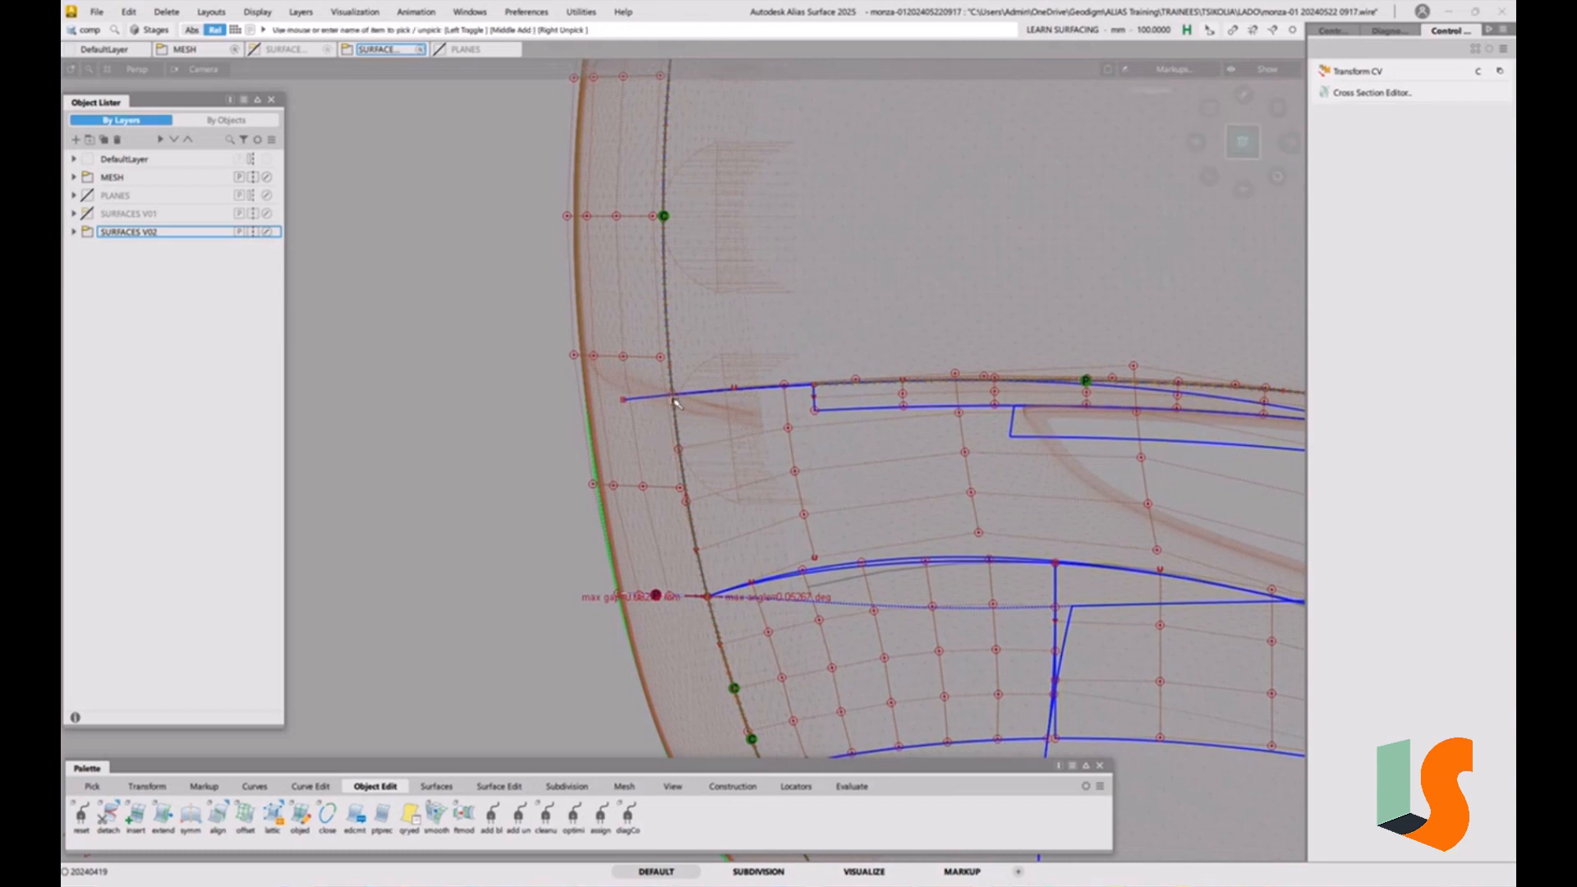
alt+shift+right_drag(675, 403, 686, 421)
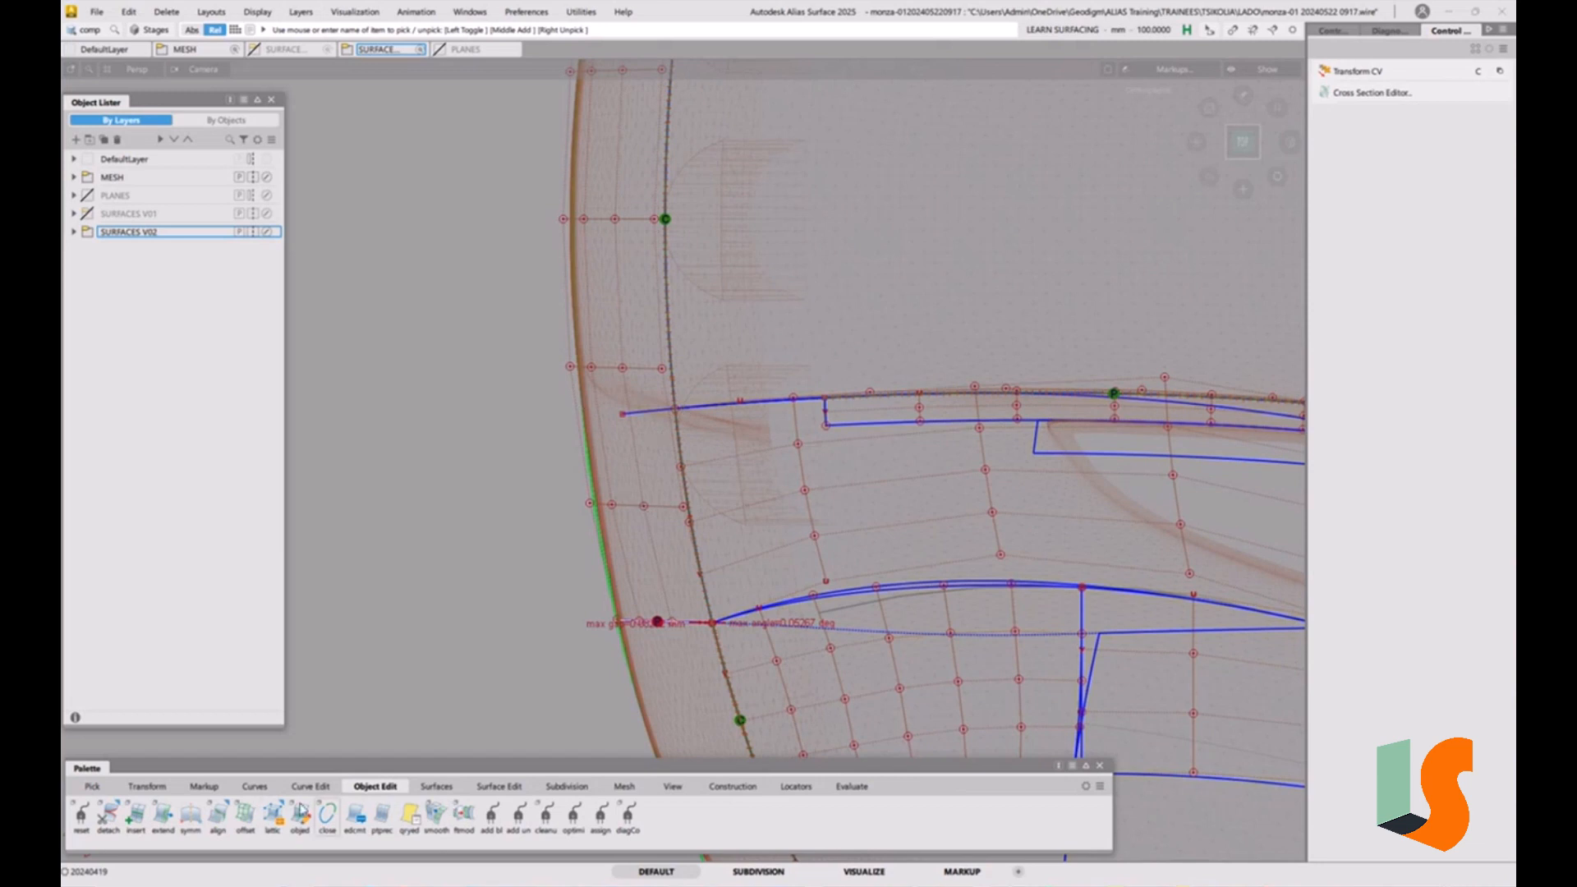
Detach the nose surface rail_surf#4 where the inner boundary line of the fender strip meets its rear edge
click(115, 836)
click(694, 623)
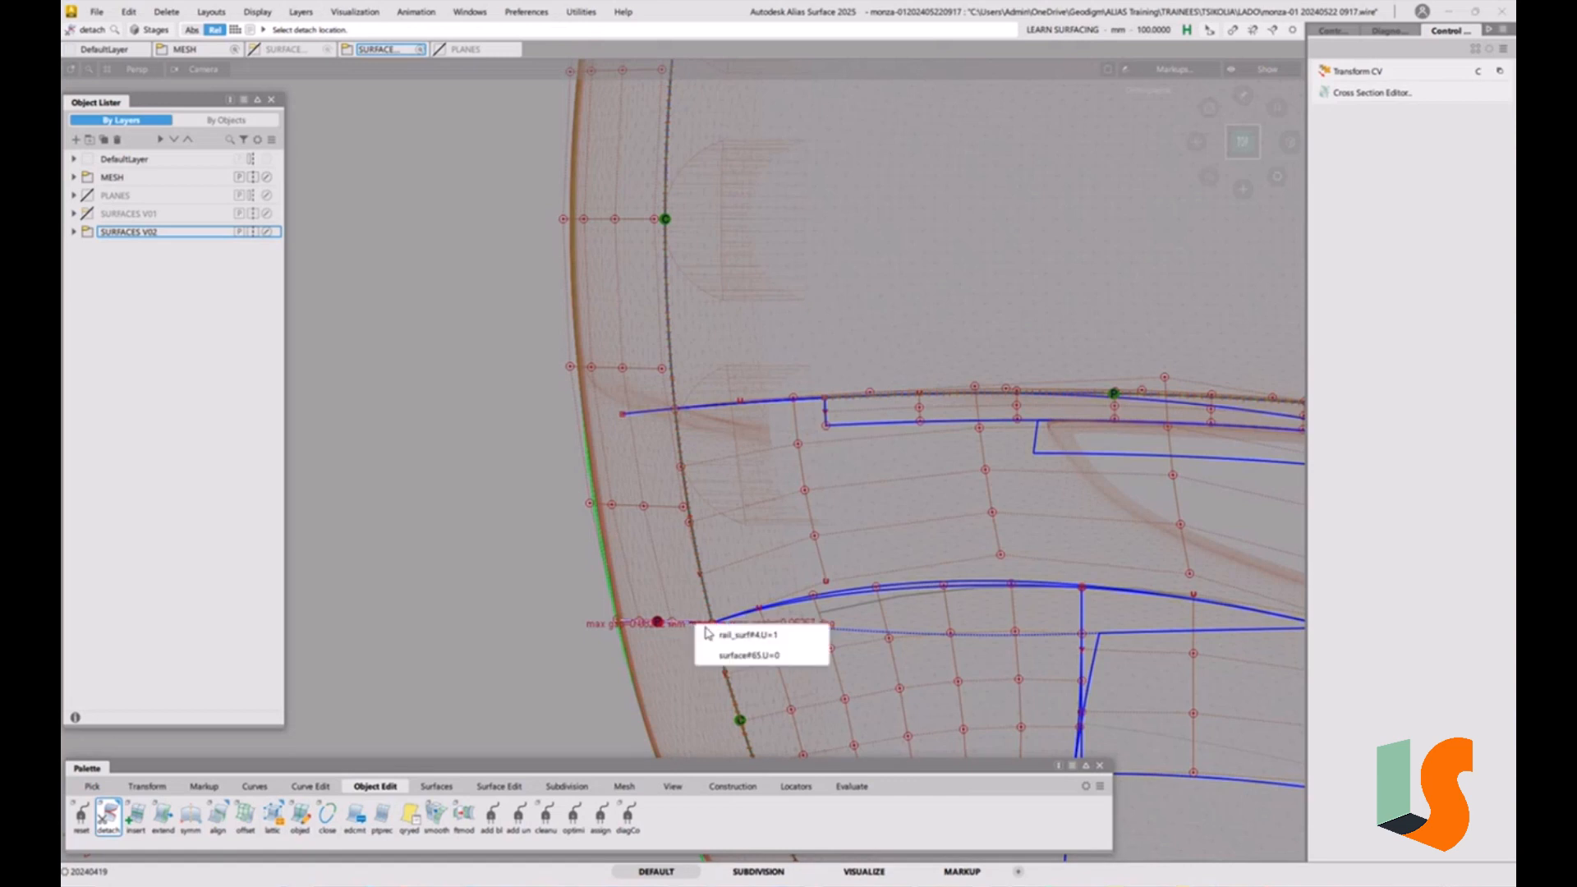
click(708, 634)
drag(694, 620, 673, 490)
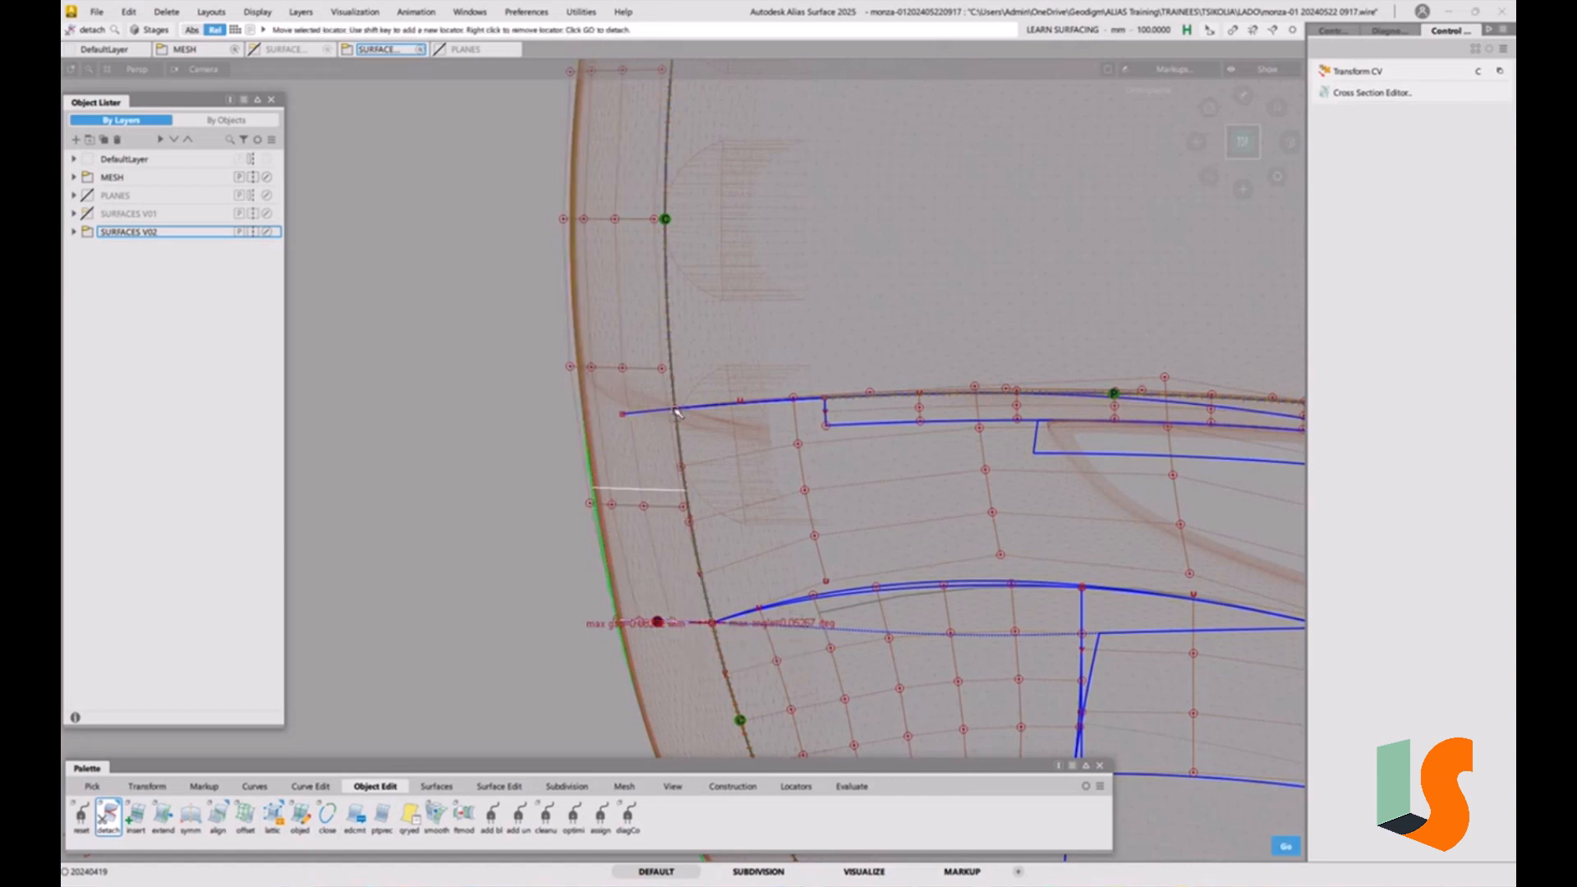
click(676, 412)
key(space)
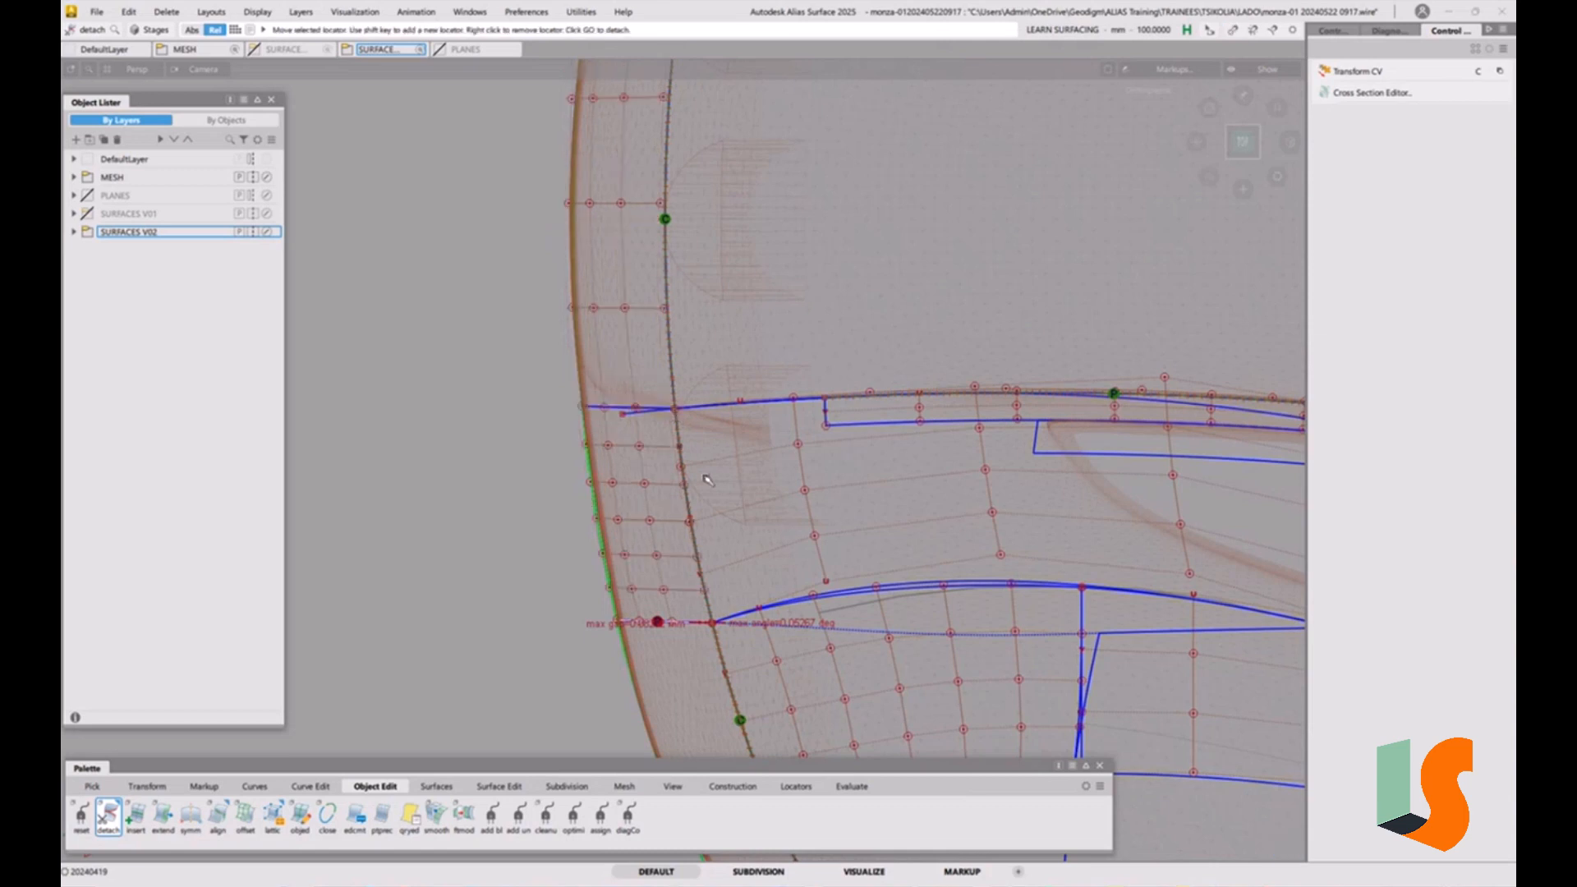
Delete the continuity locator on the joint between the detached nose piece and the outer nose surface
ctrl+shift+drag(765, 586, 752, 466)
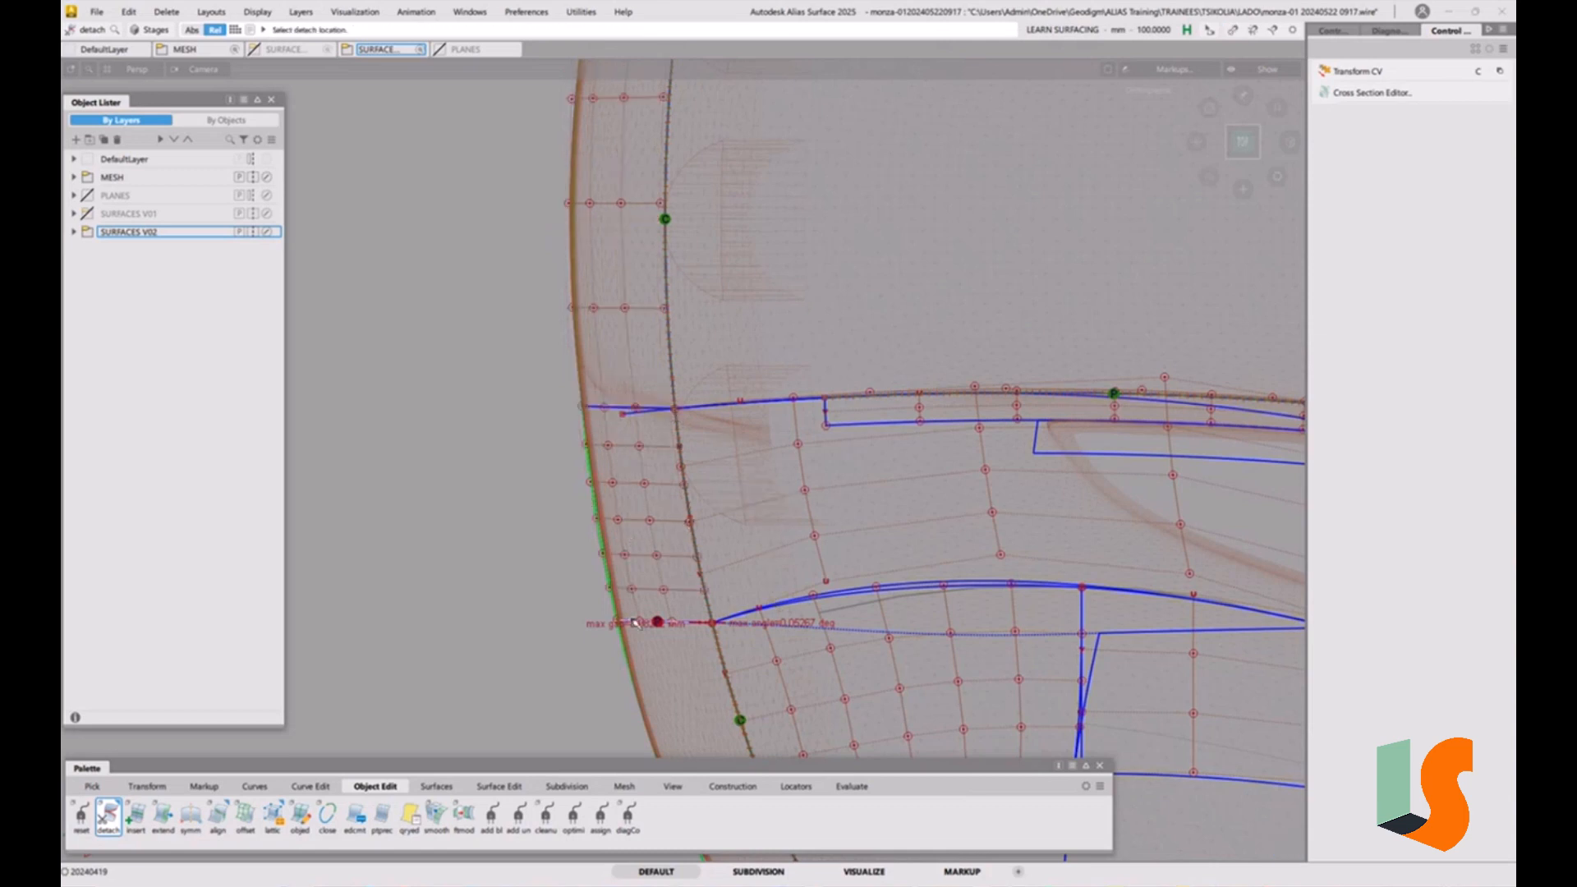
ctrl+shift+drag(694, 630, 699, 741)
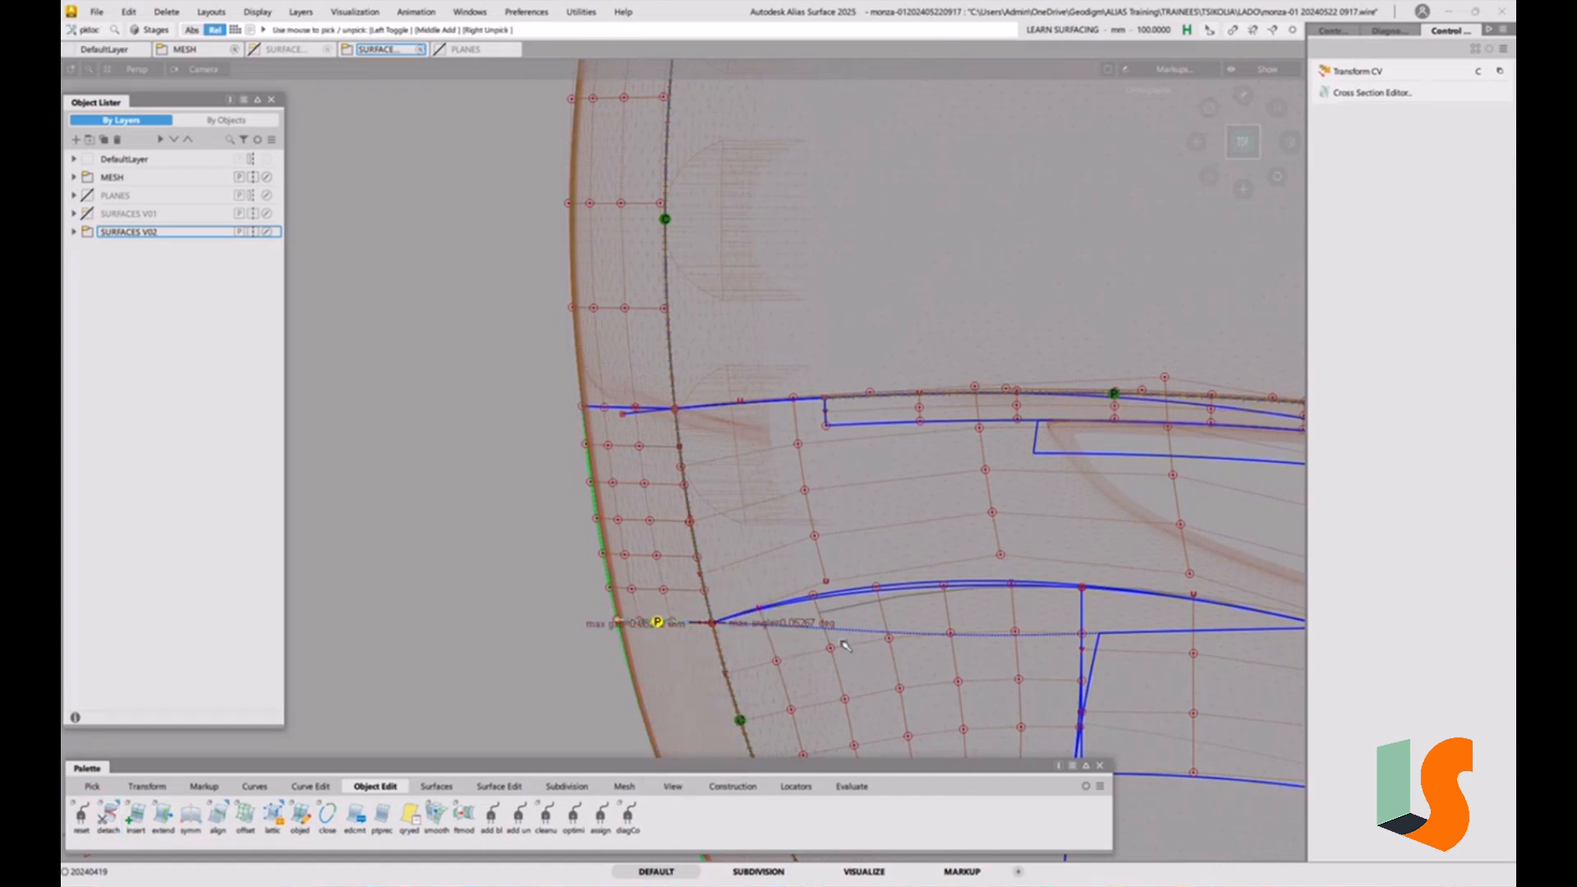
ctrl+shift+drag(672, 629, 674, 739)
click(657, 622)
key(Delete)
click(764, 501)
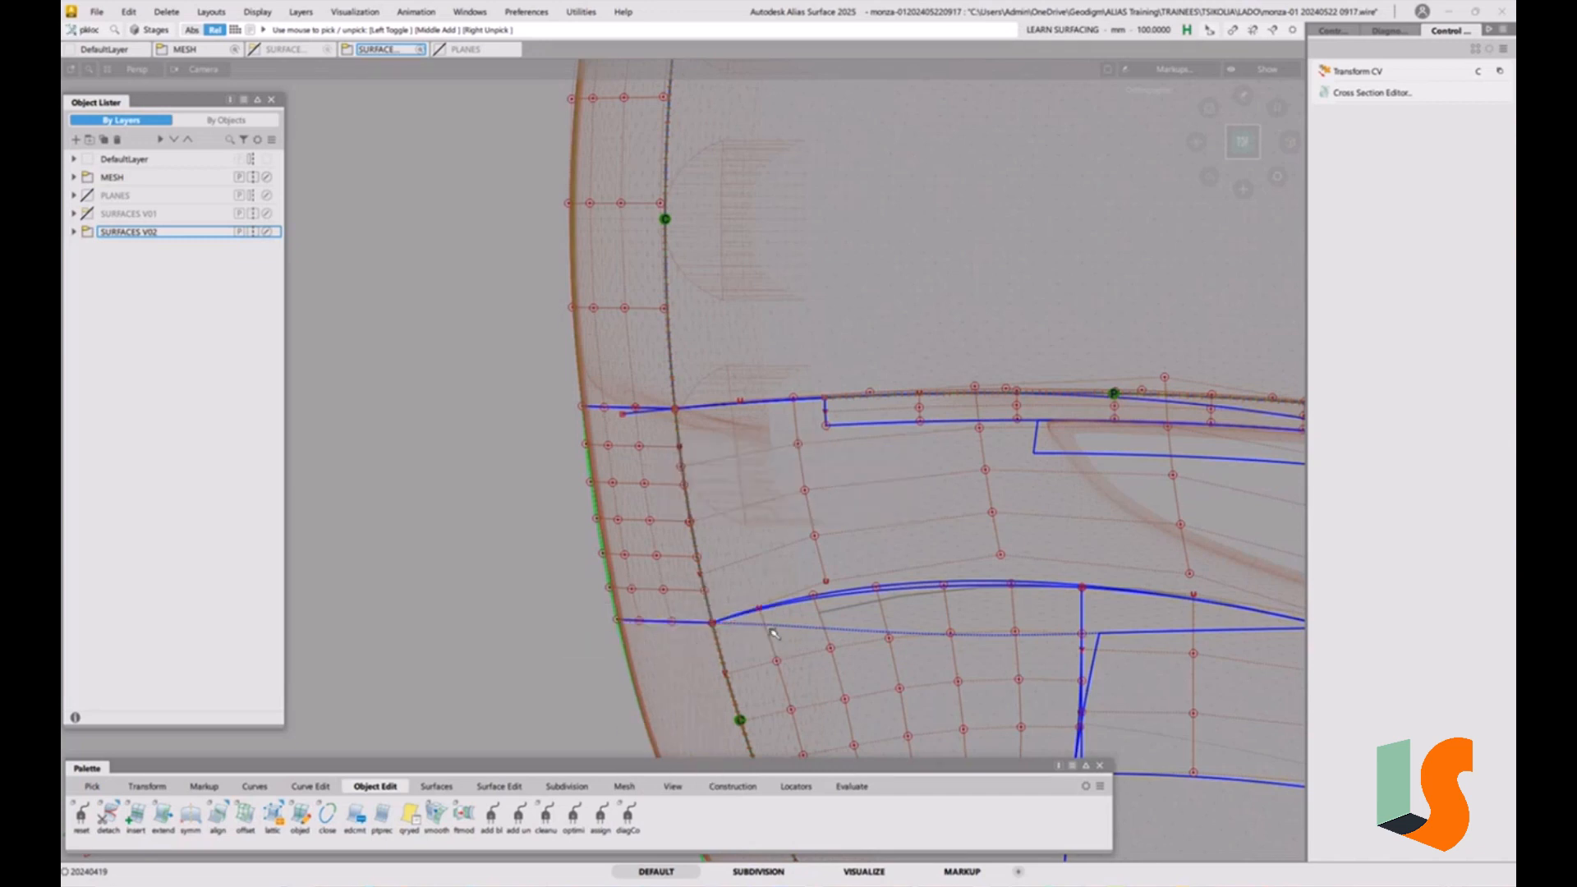
Check surface continuity across both end joints of the detached nose piece
click(850, 787)
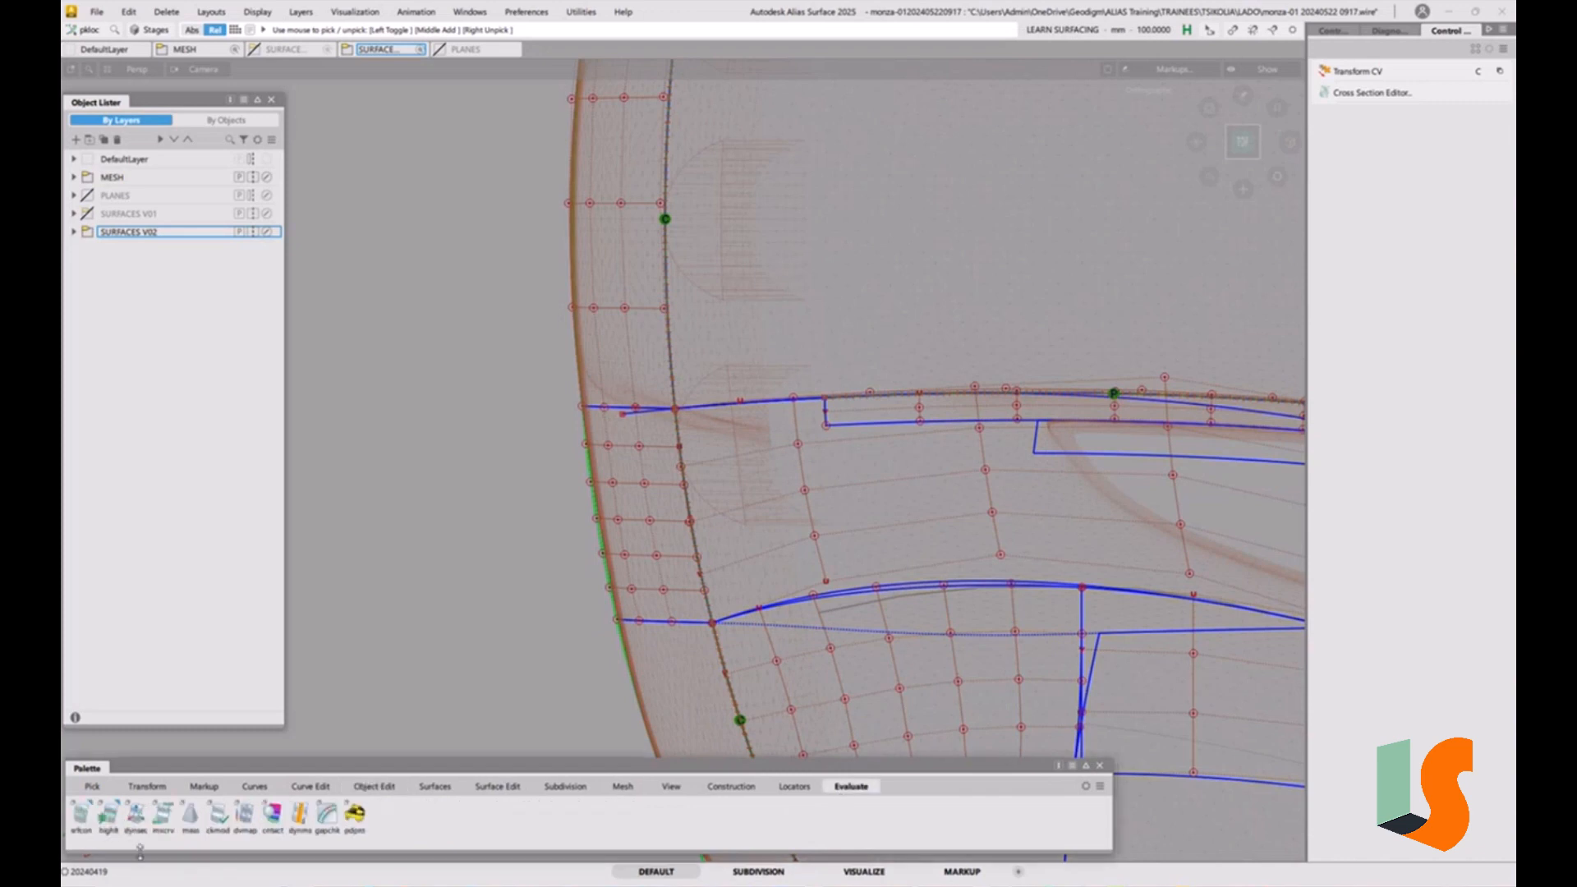
double_click(80, 828)
click(850, 647)
click(612, 411)
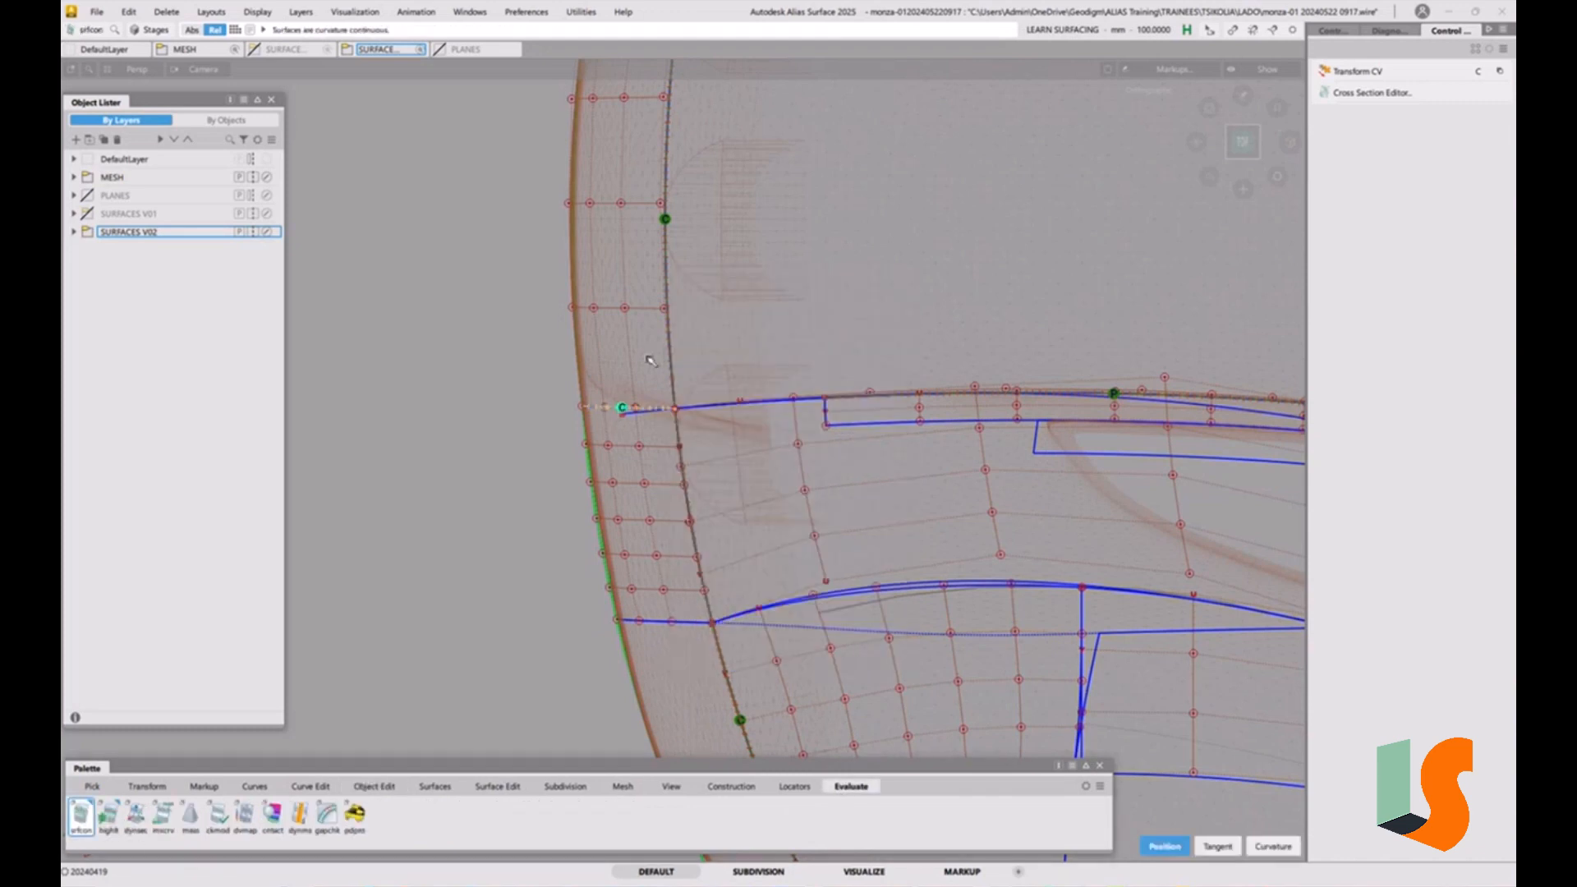
click(658, 622)
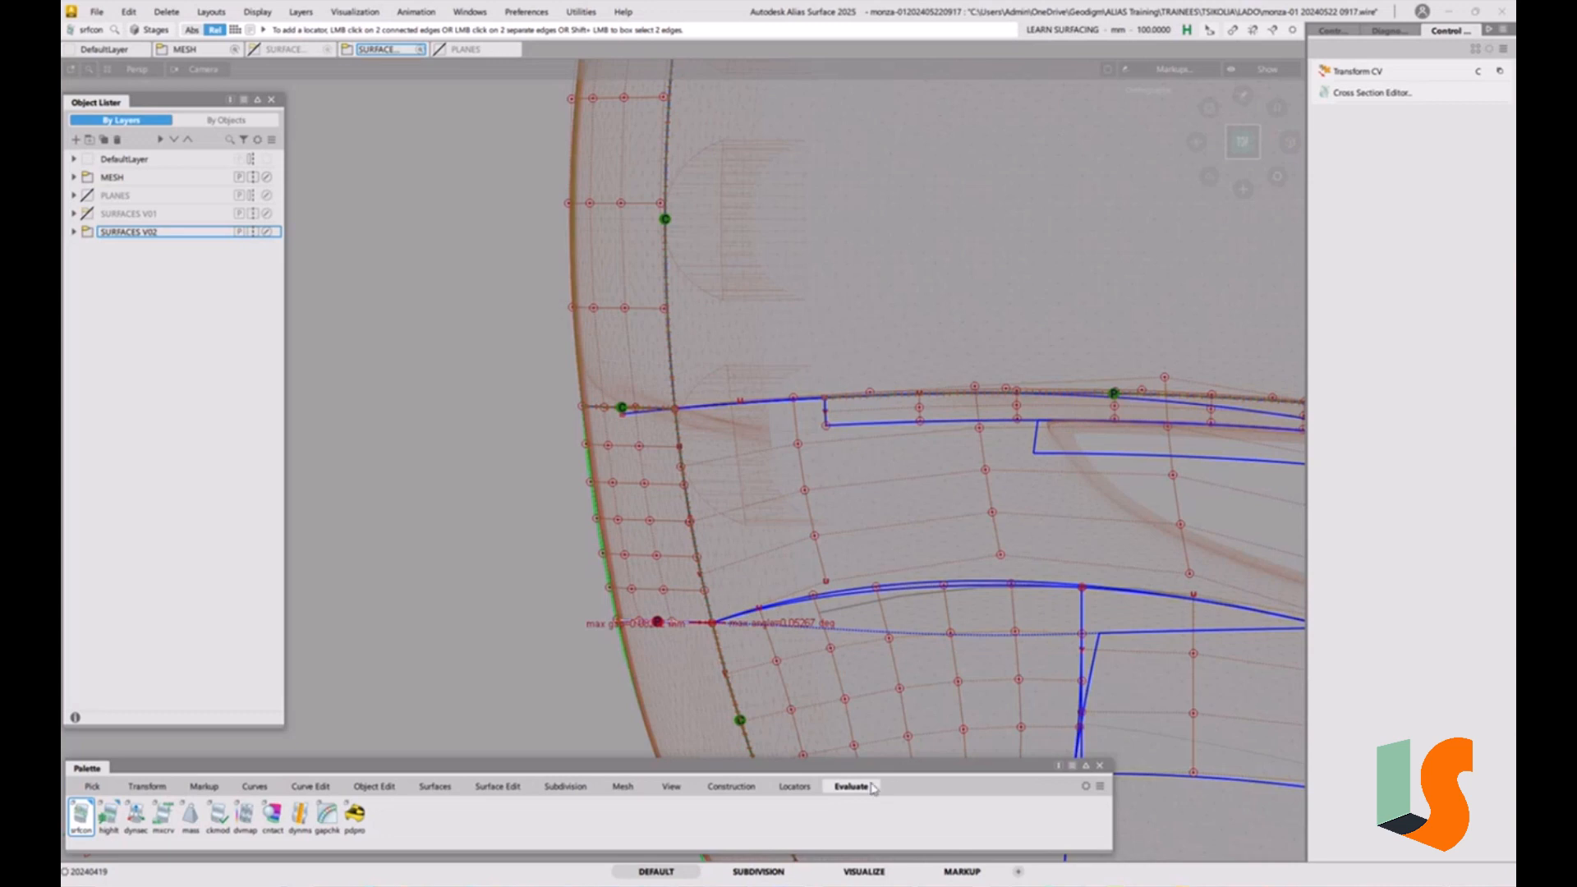
Align the outer edge of the detached nose piece to the adjoining nose surface with G2 continuity
click(375, 790)
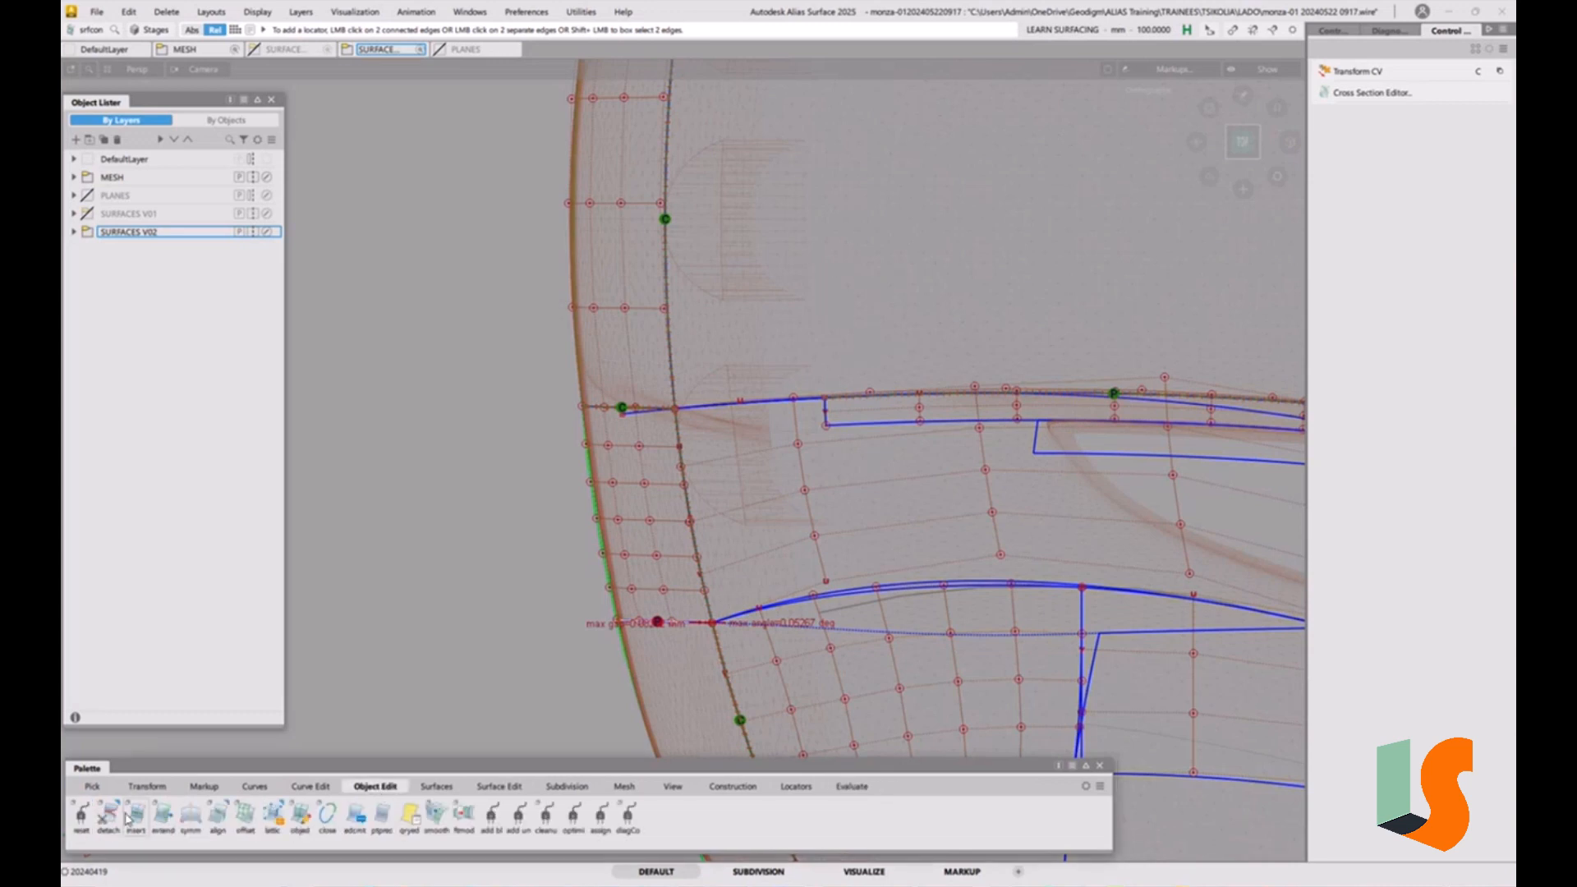
double_click(217, 818)
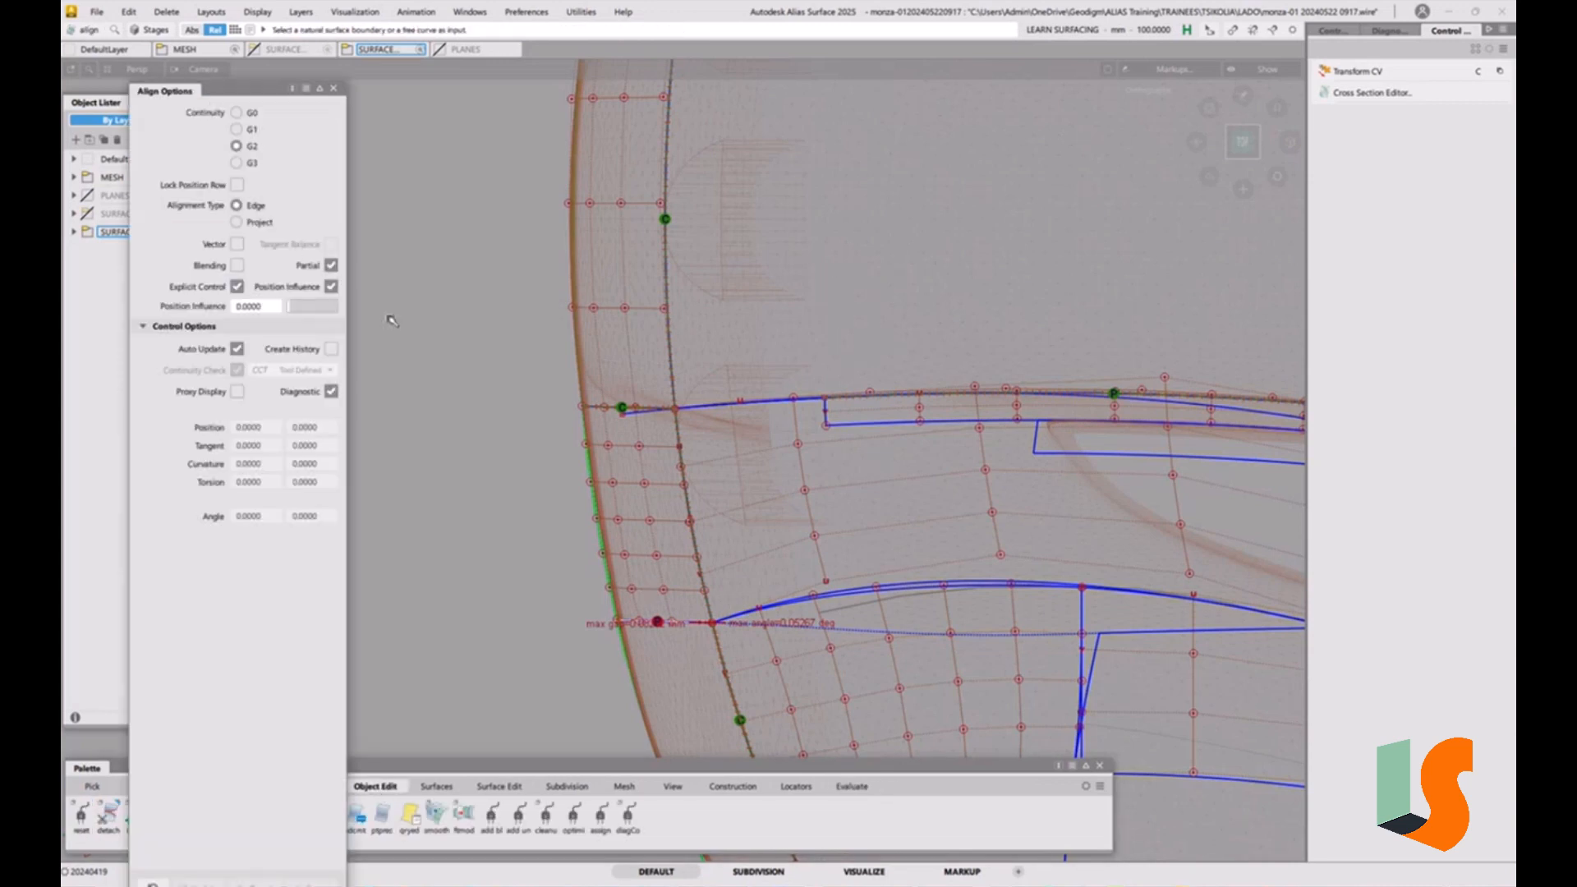
click(680, 622)
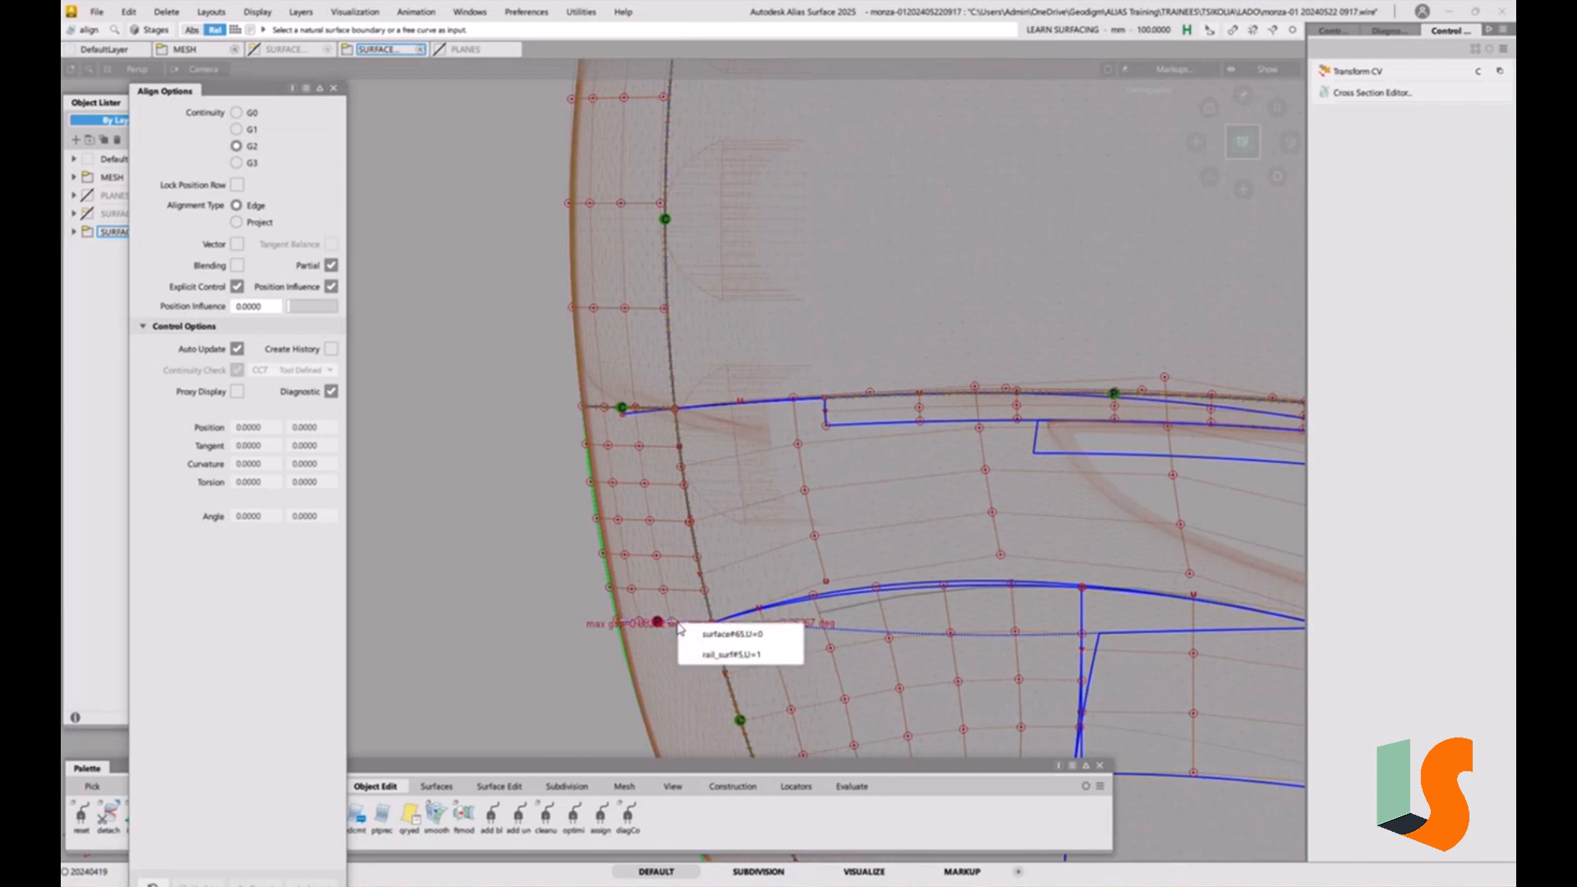
click(700, 654)
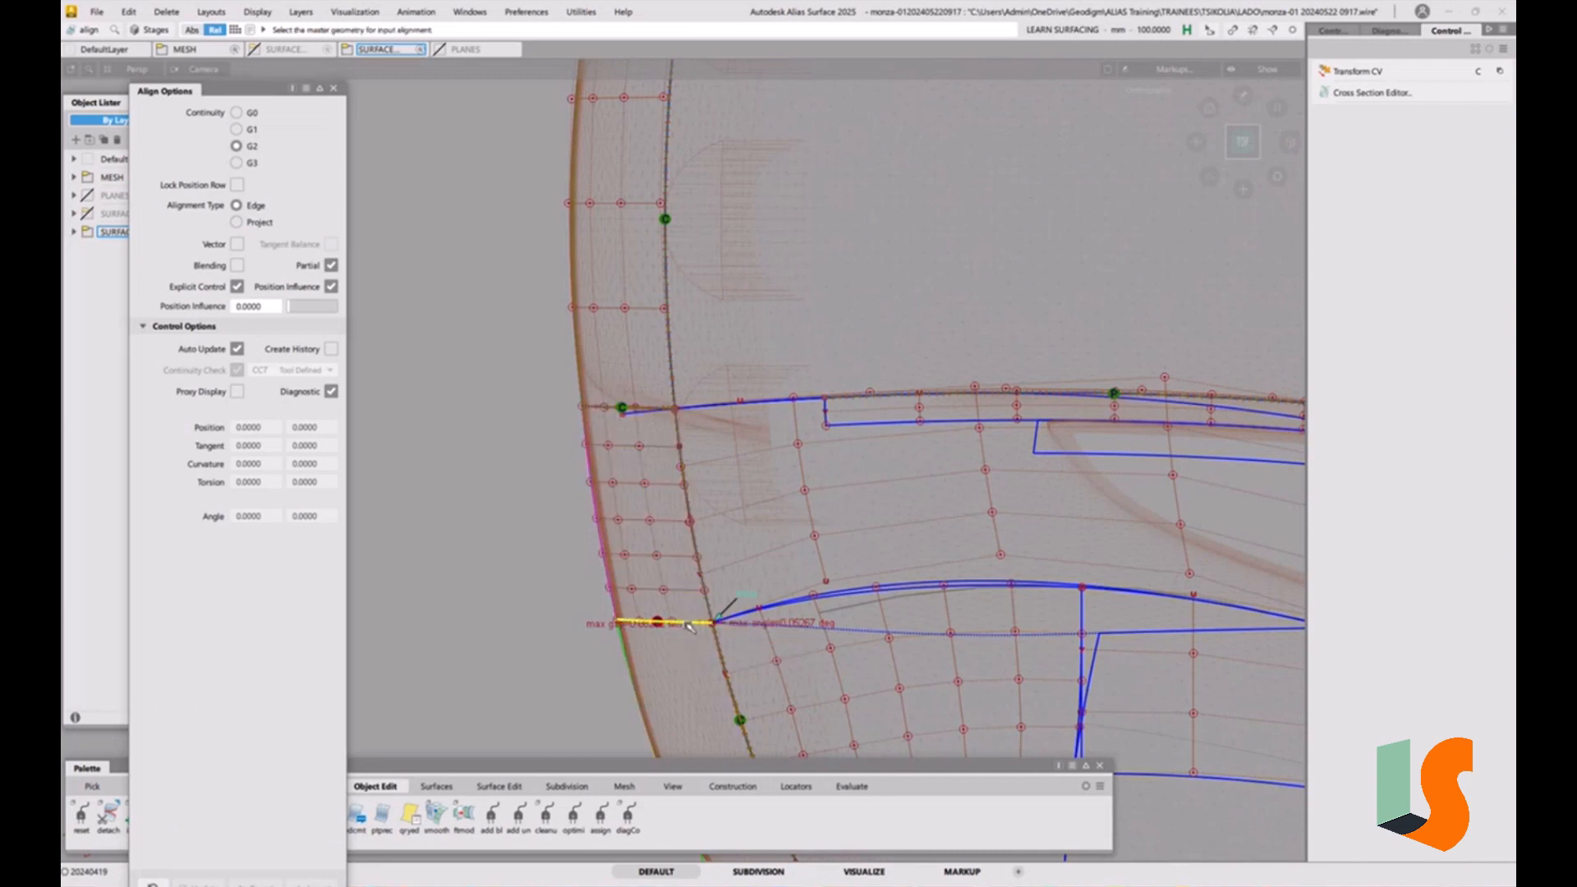
click(688, 628)
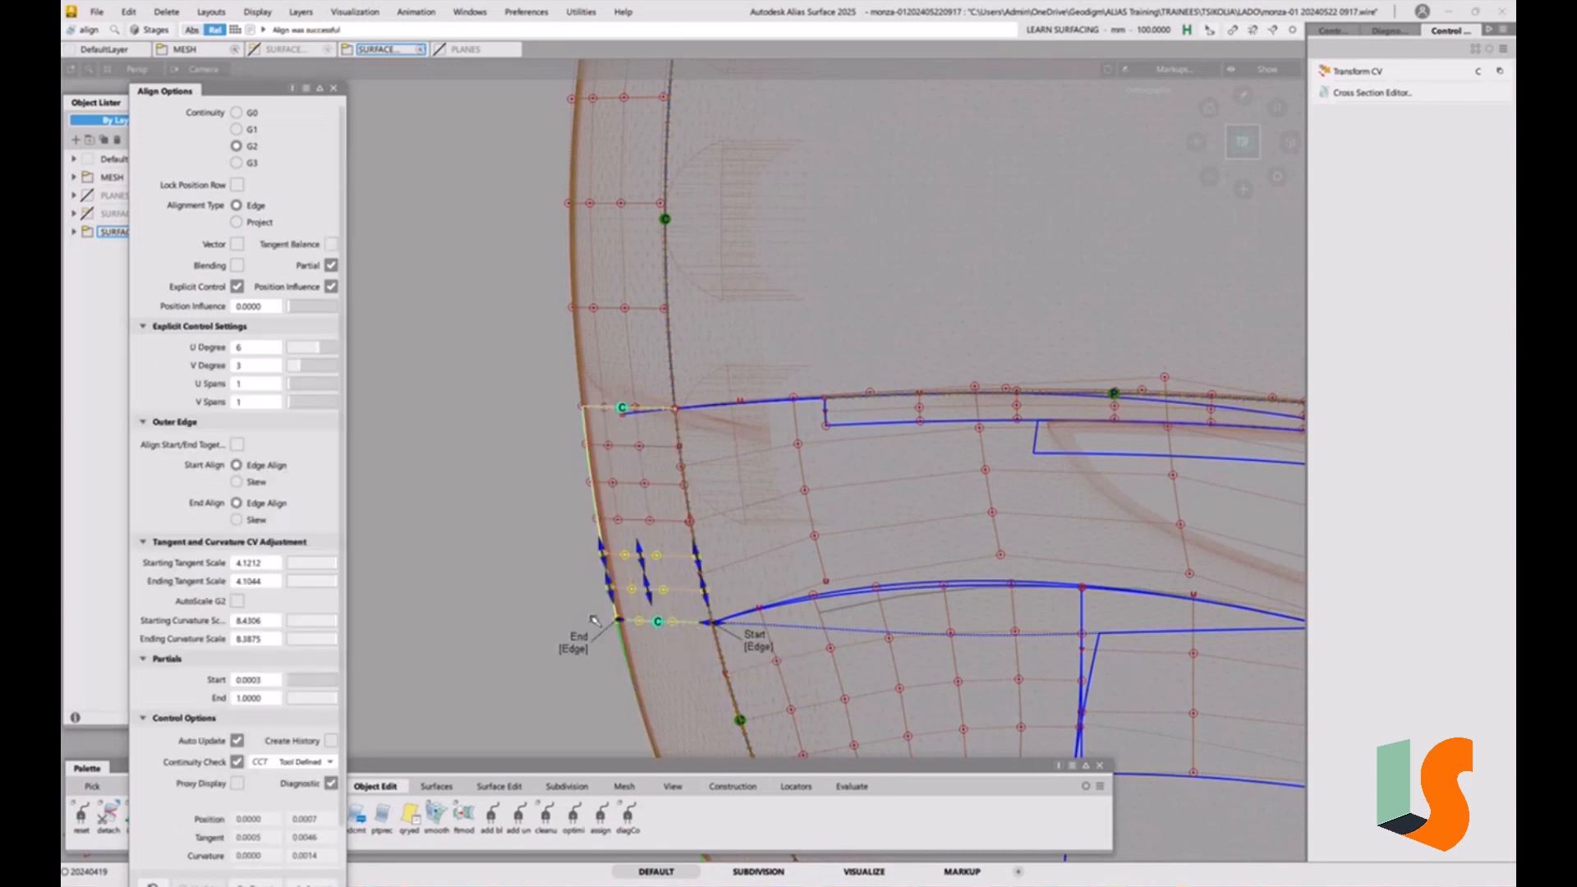
Set the aligned nose piece's U Degree to 5 and its Position Influence to 1.0000, and finish the alignment
click(312, 348)
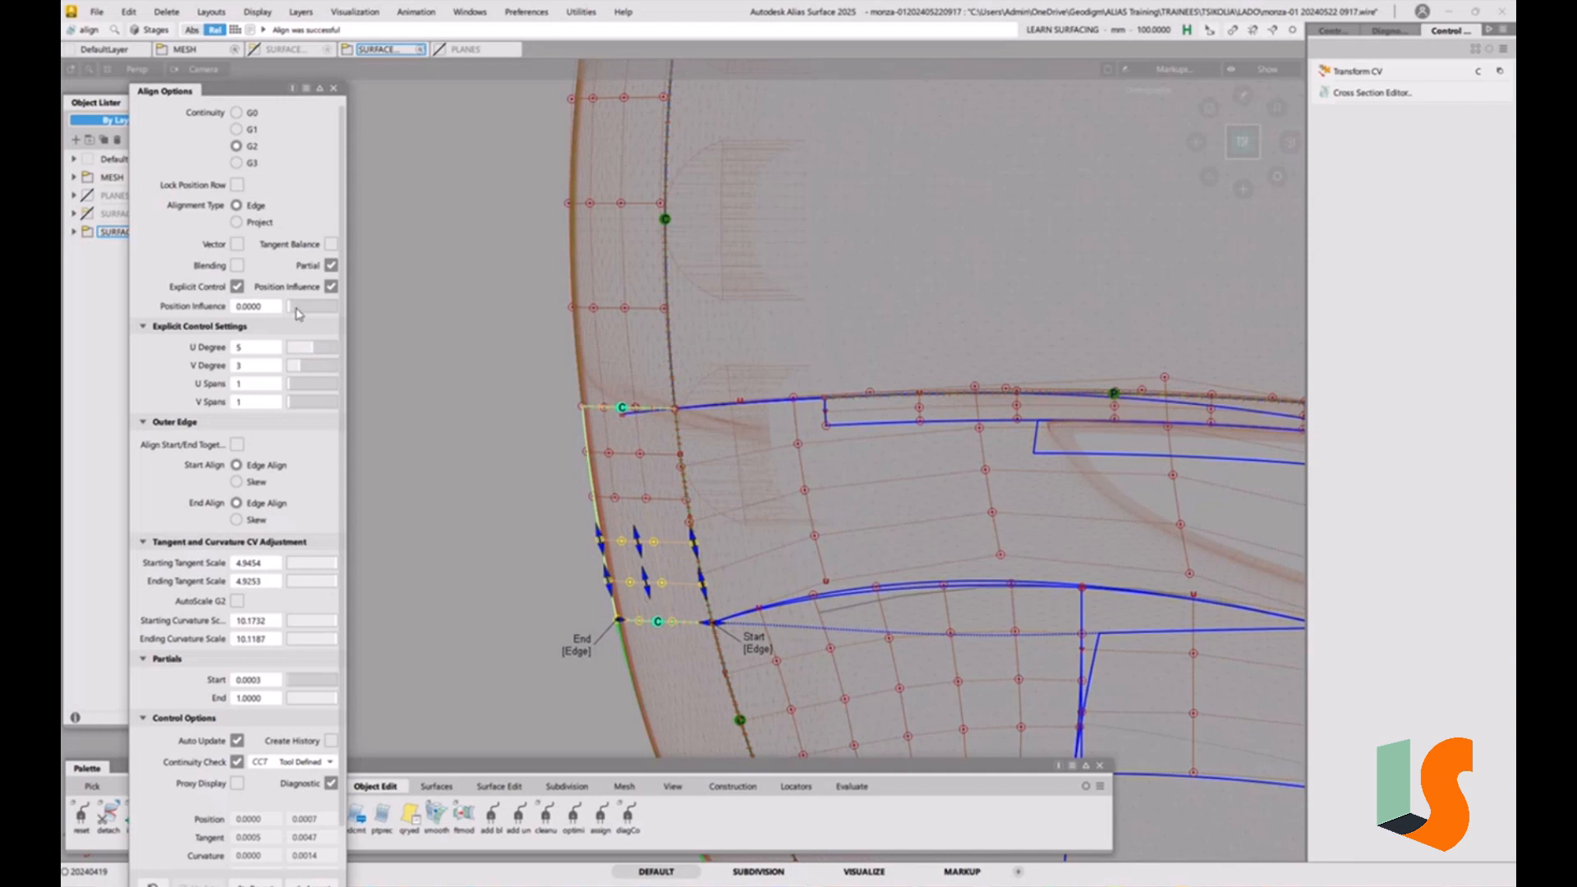
drag(294, 308, 335, 303)
ctrl+shift+drag(832, 690, 835, 645)
Check surface continuity along the edge where the front fender surface beside the nose meets the underlying surface, opposite the fender strip
alt+shift+middle_drag(852, 603, 731, 580)
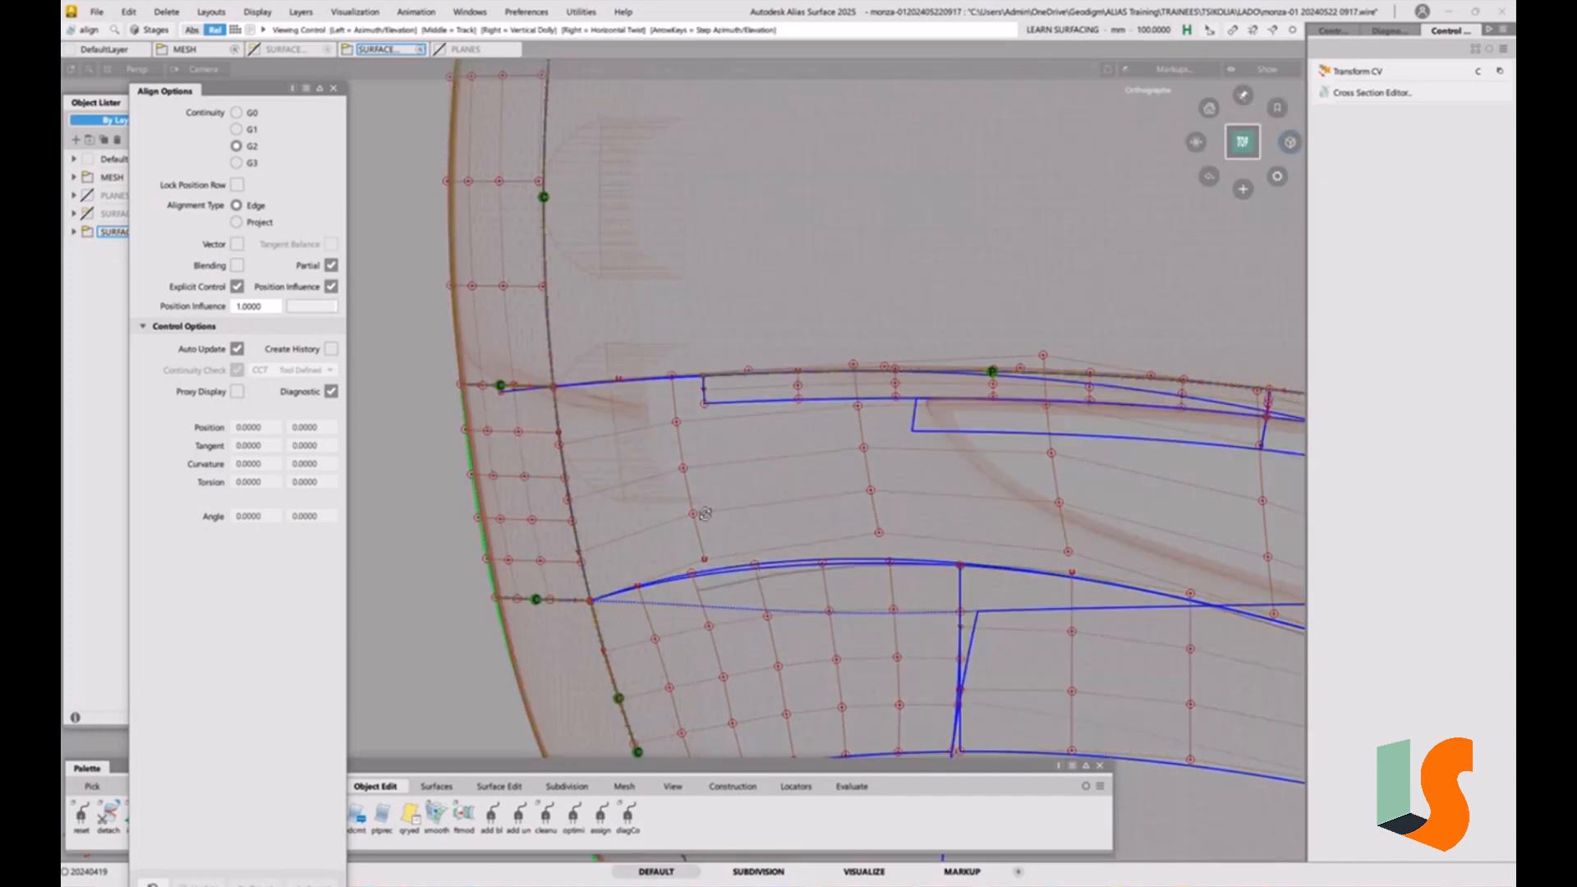
alt+shift+drag(735, 585, 803, 527)
alt+shift+middle_drag(1136, 505, 836, 529)
alt+shift+drag(805, 597, 762, 595)
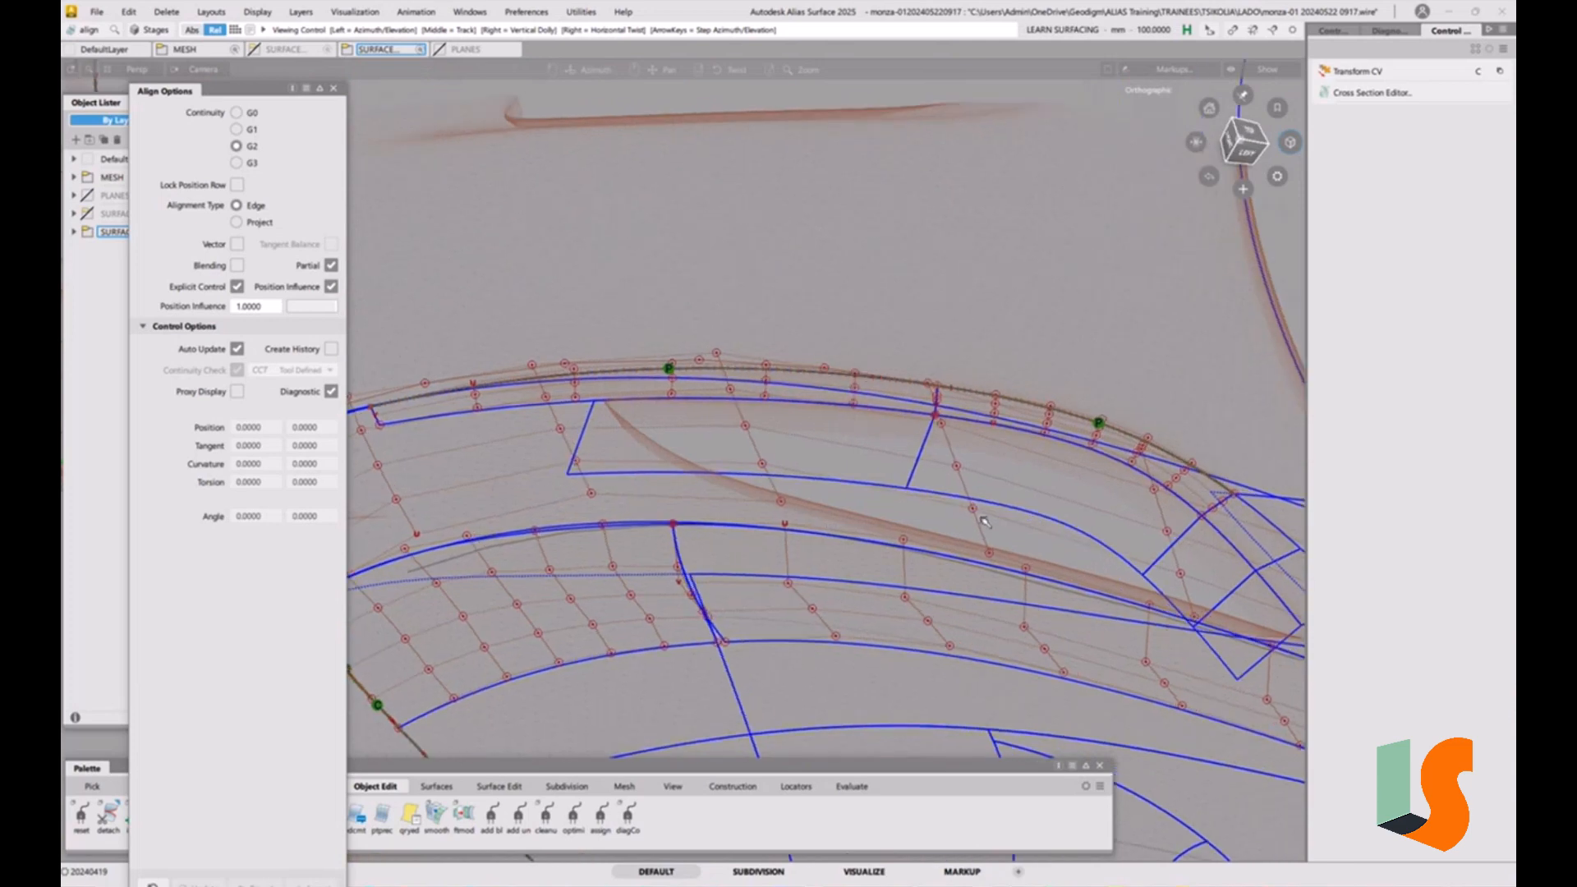
click(1251, 136)
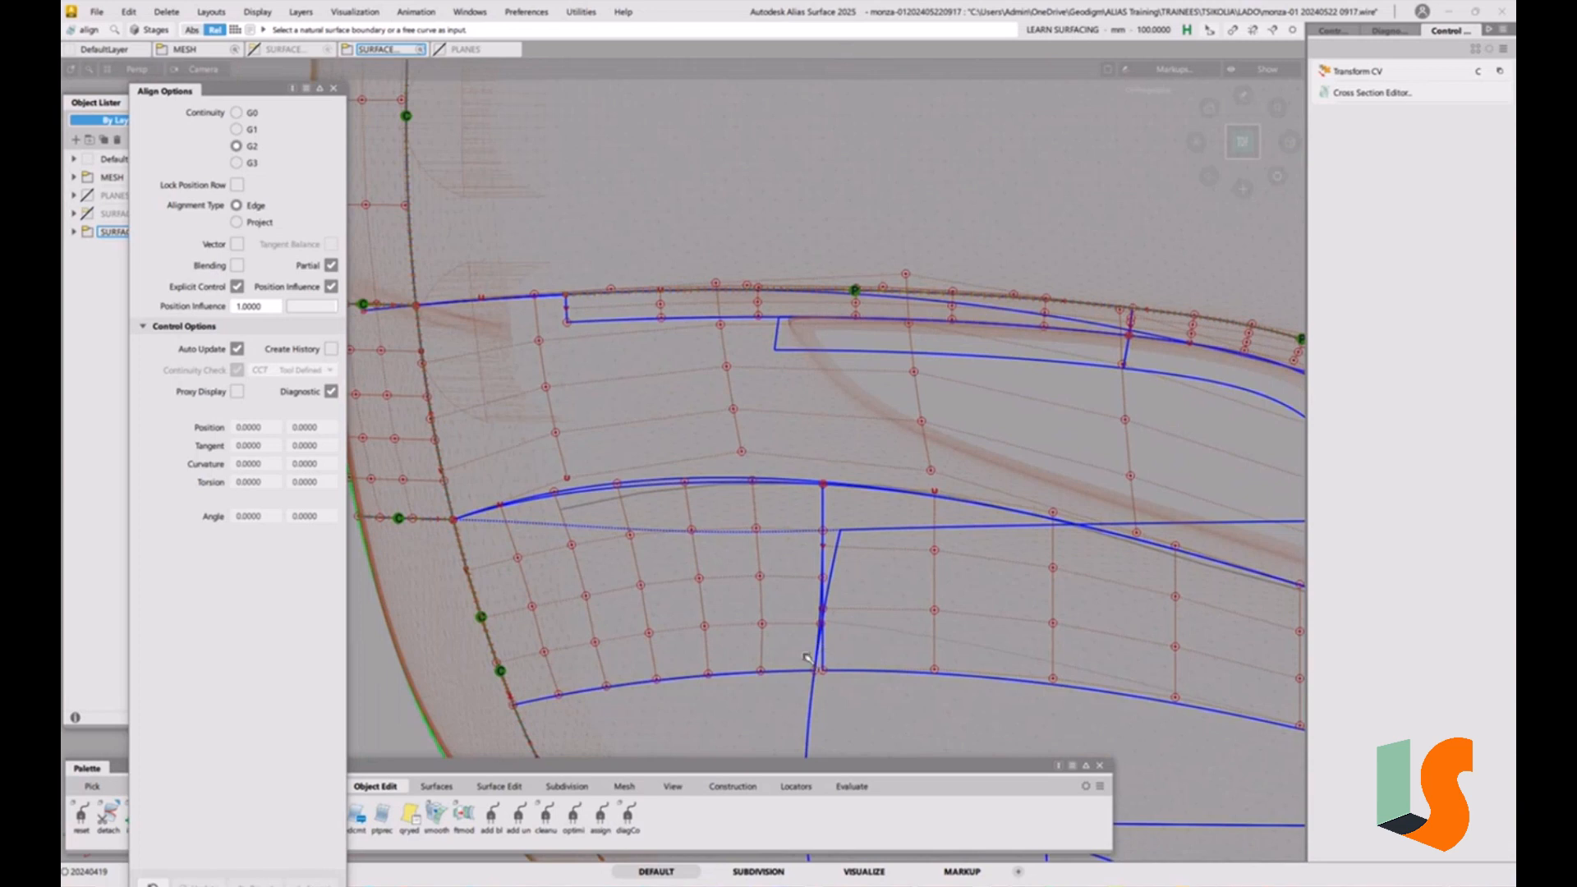
scroll(813, 665, up, 3)
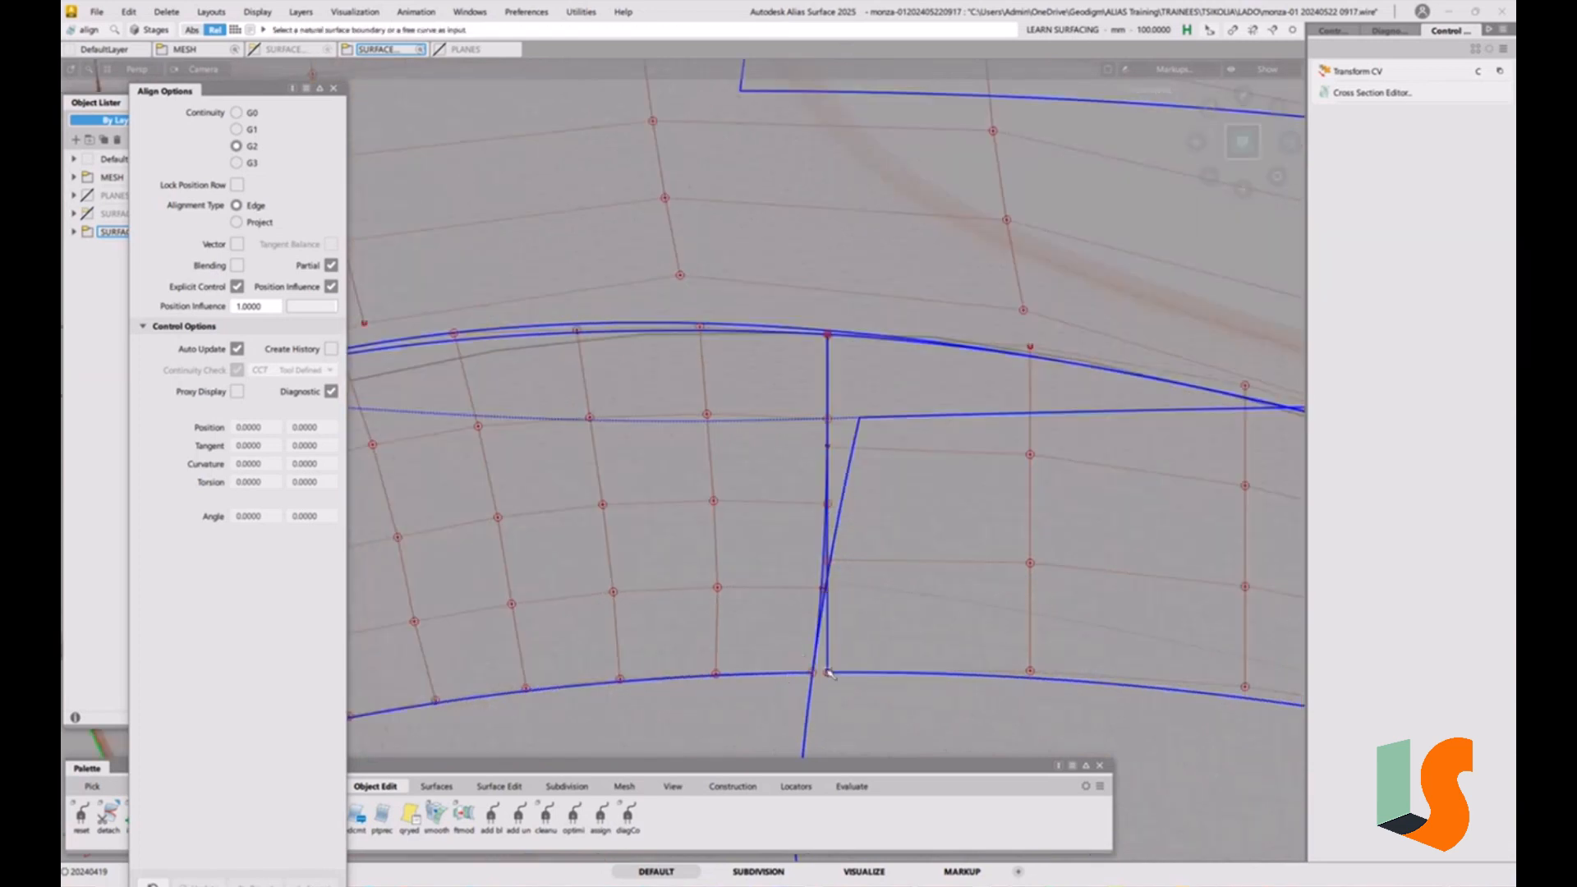
scroll(829, 567, down, 3)
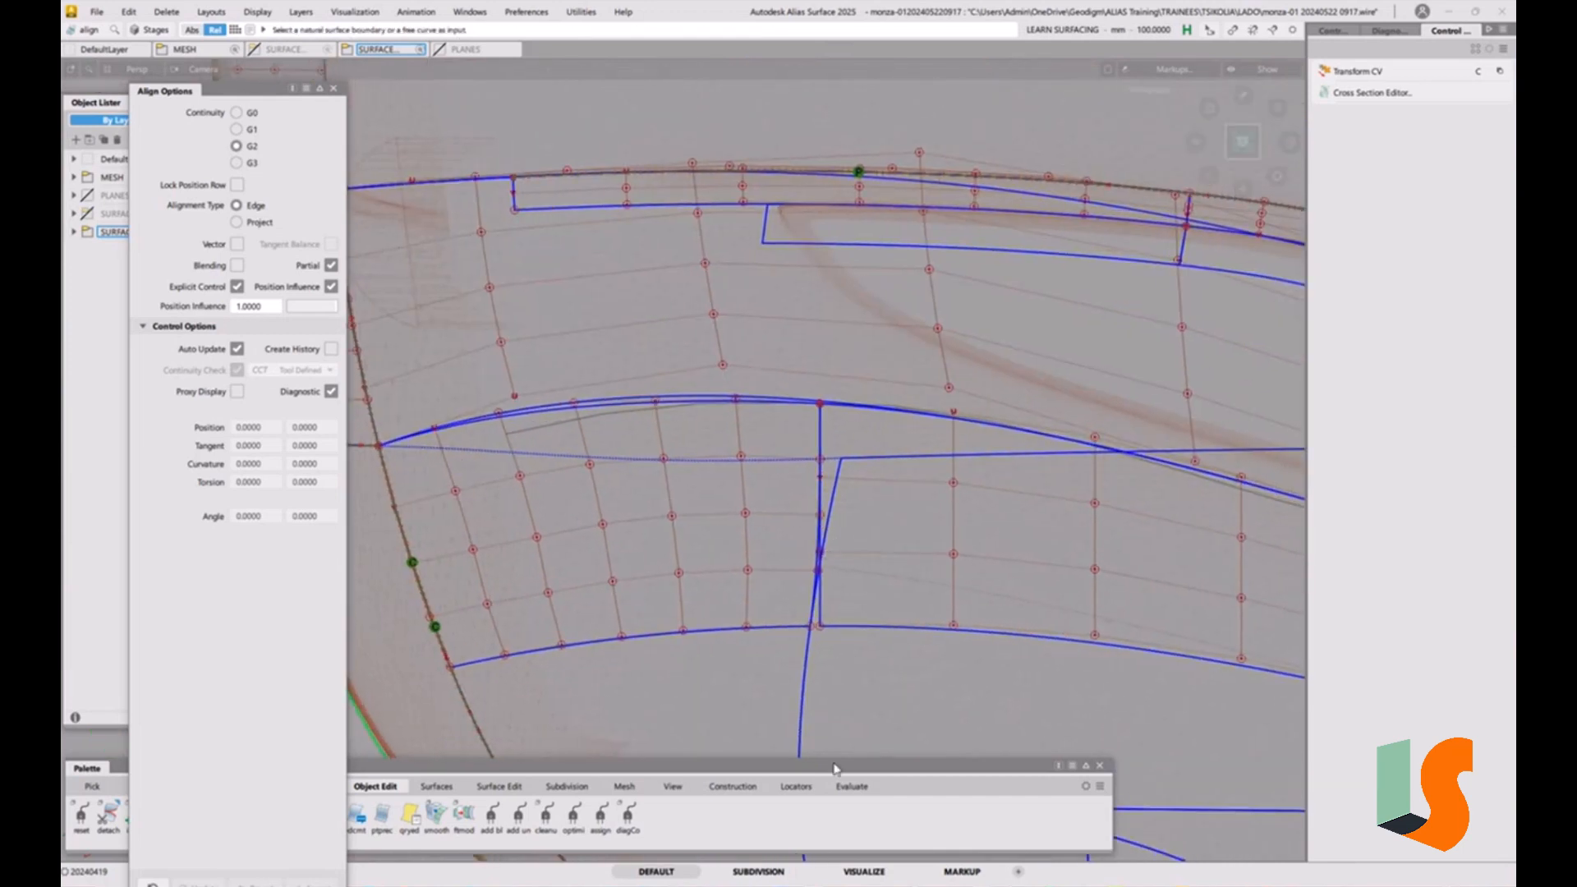
click(851, 786)
double_click(82, 815)
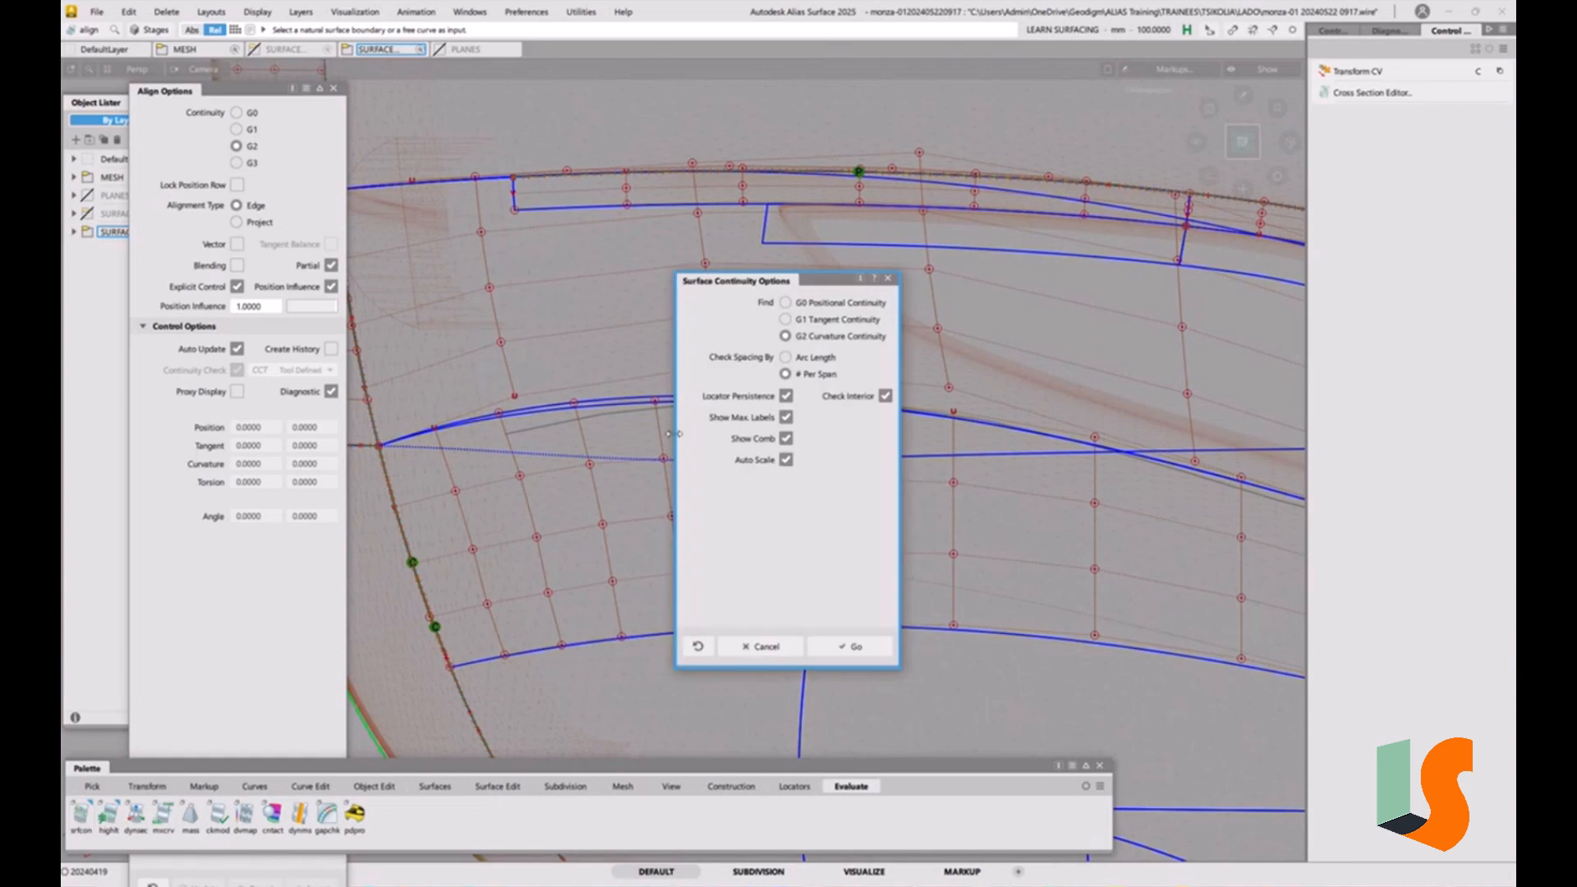
click(853, 647)
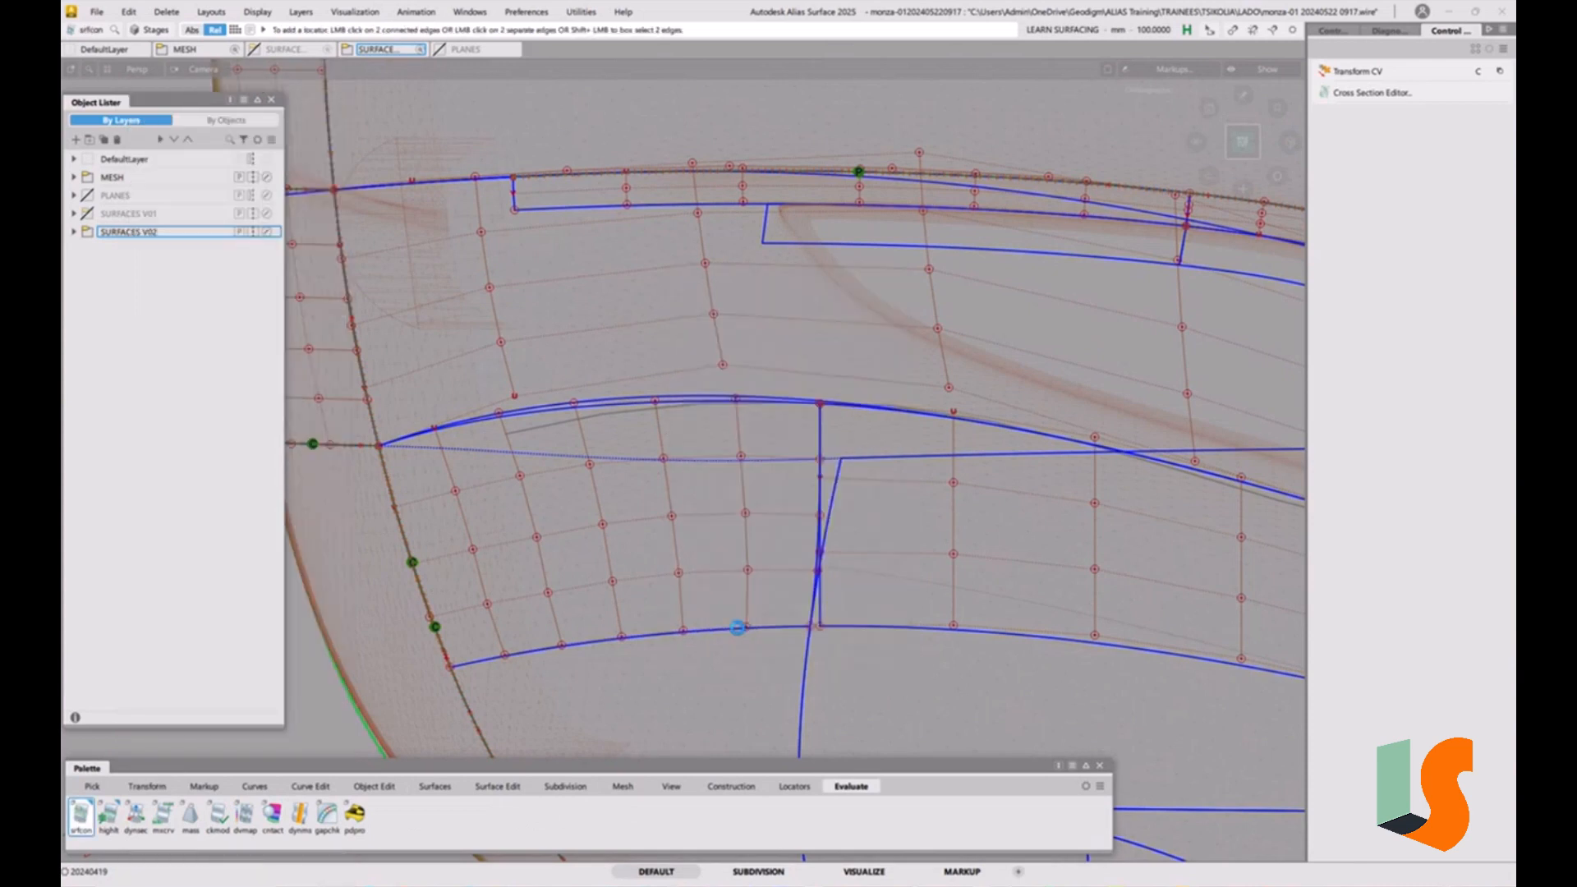
click(737, 627)
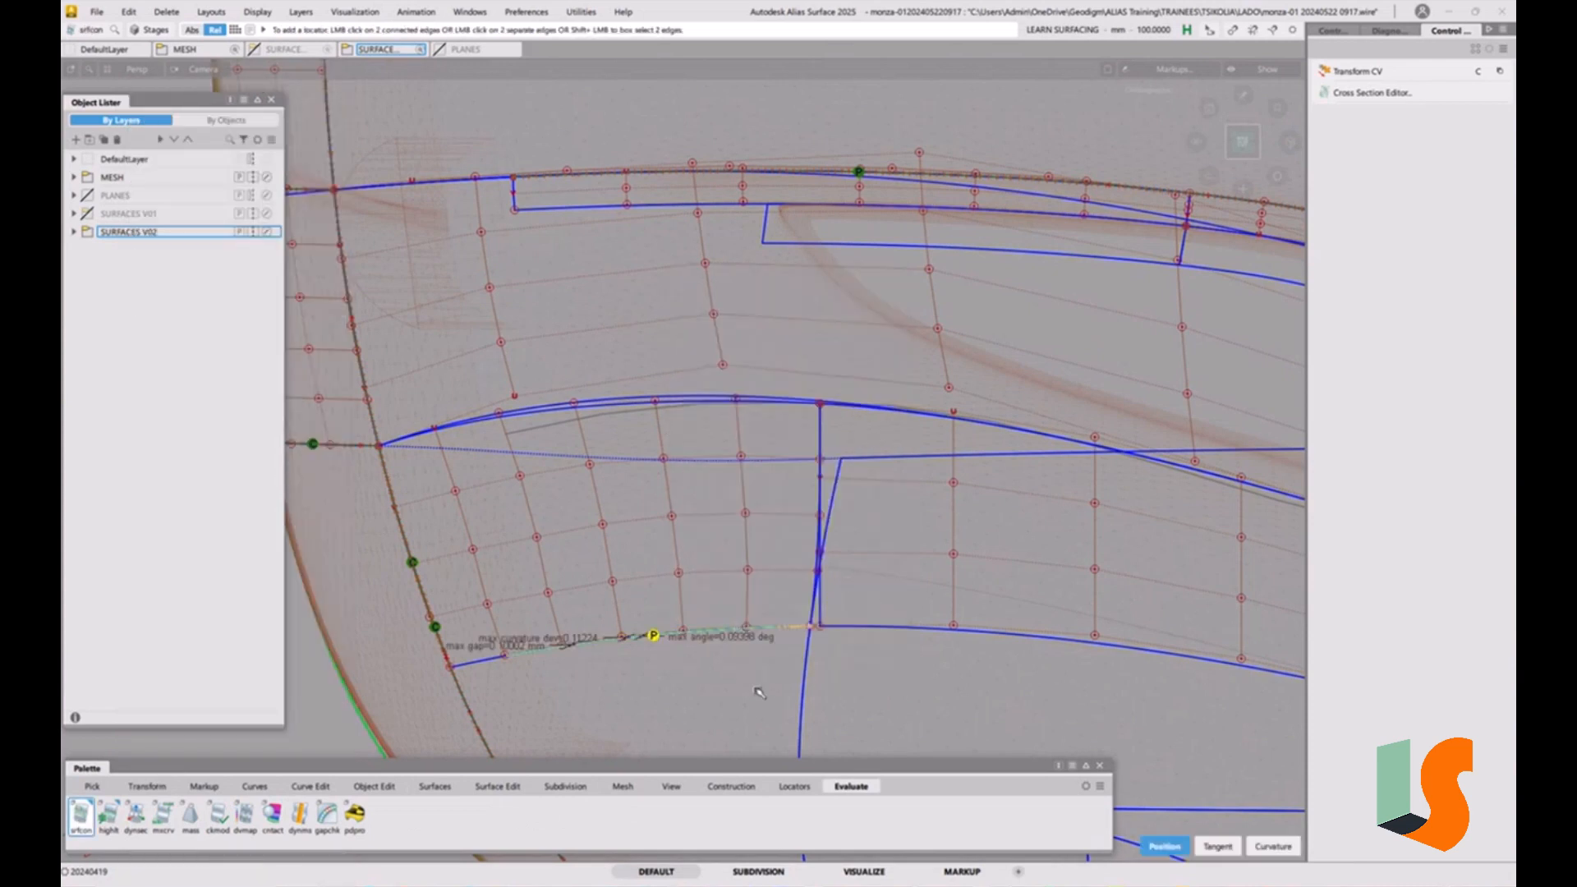
Delete the continuity locator on the front fender surface's edge opposite the fender strip and clear the selection
ctrl+shift+drag(759, 692, 686, 668)
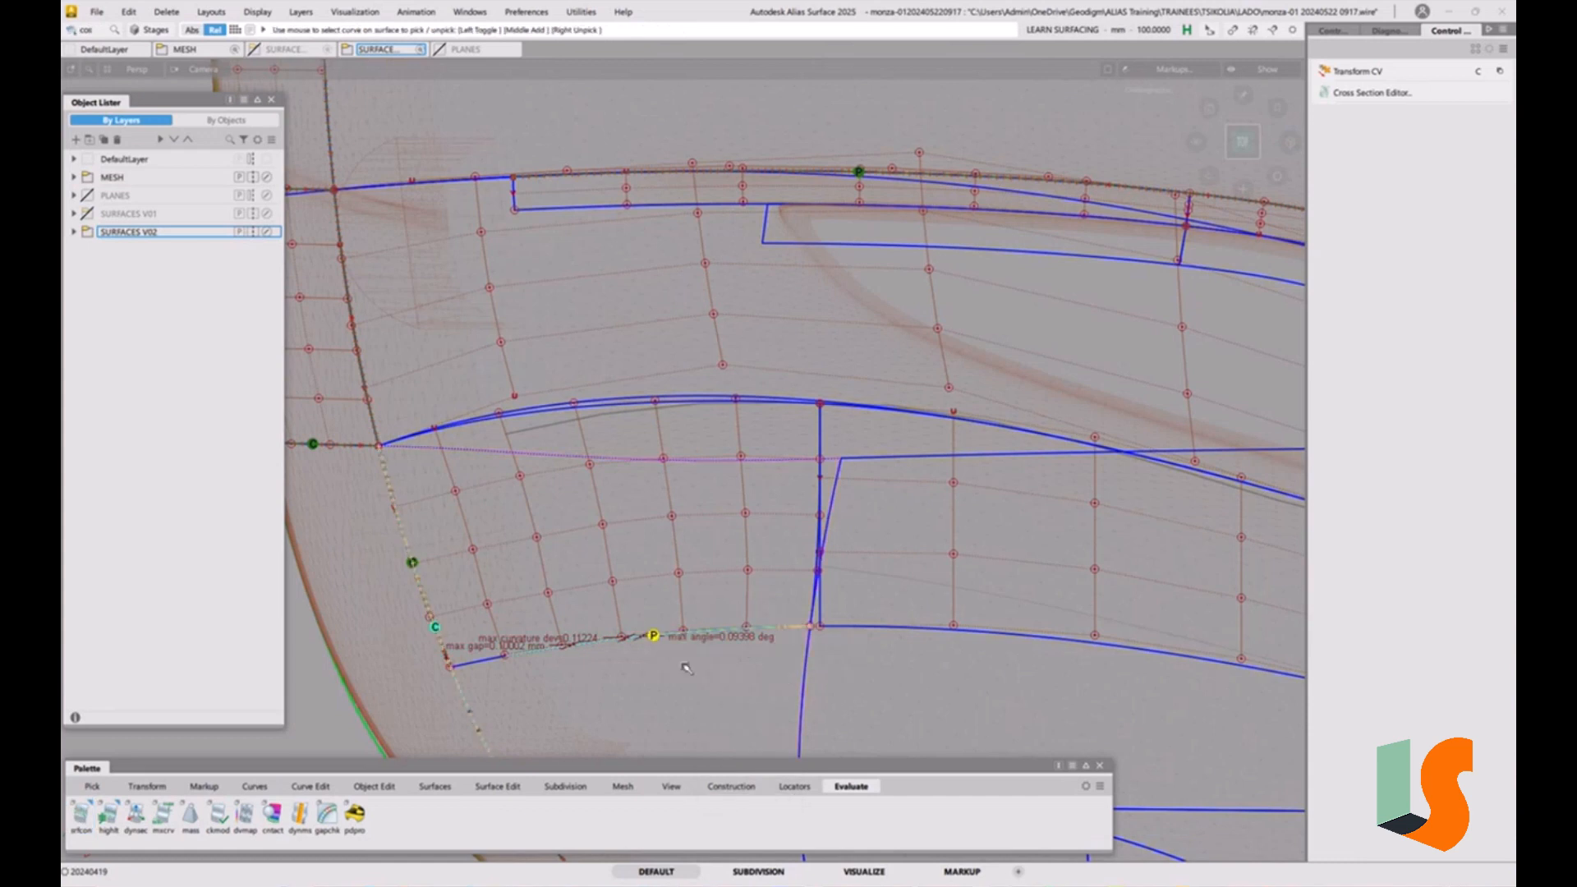
key(Delete)
click(738, 499)
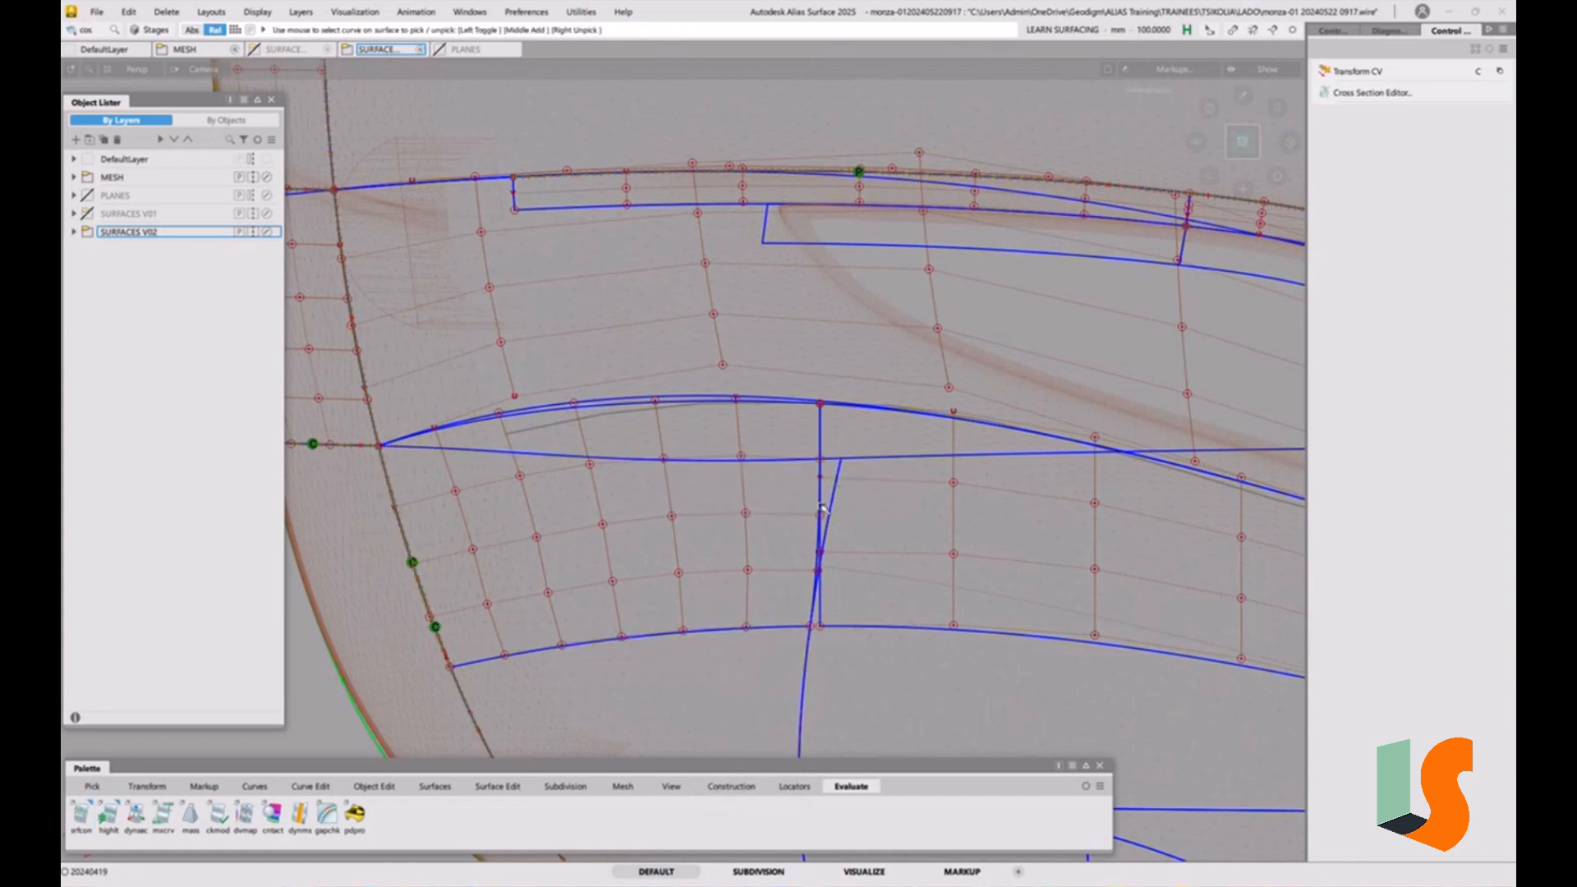
Align the front fender surface's edge opposite the fender strip to surface#69 using G2 Project alignment along the Z vector
alt+shift+middle_drag(803, 500, 810, 445)
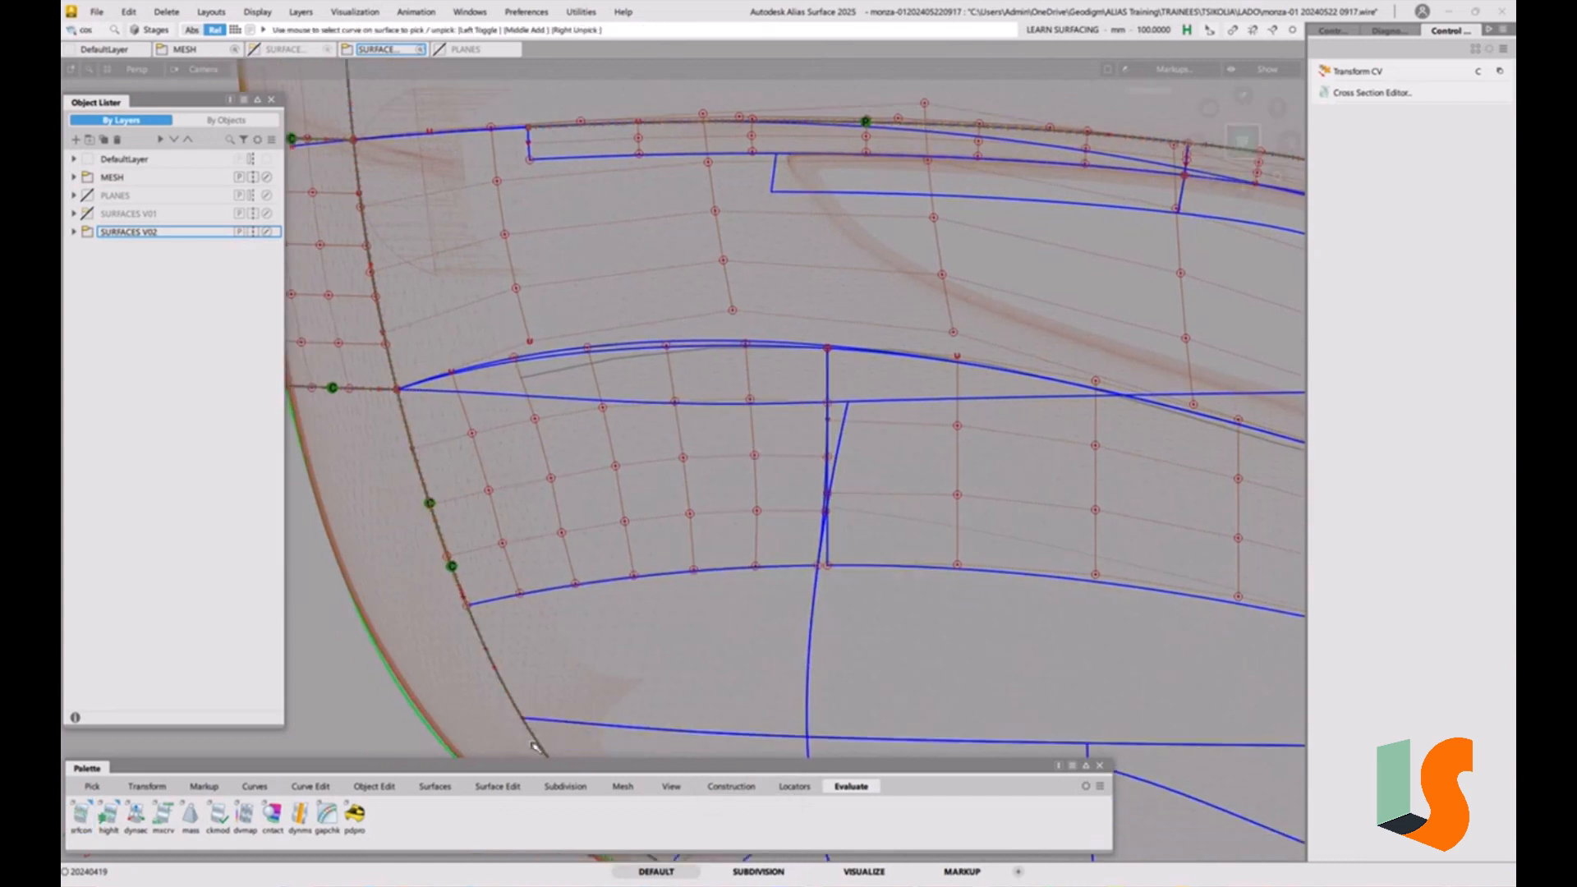
click(389, 787)
double_click(216, 816)
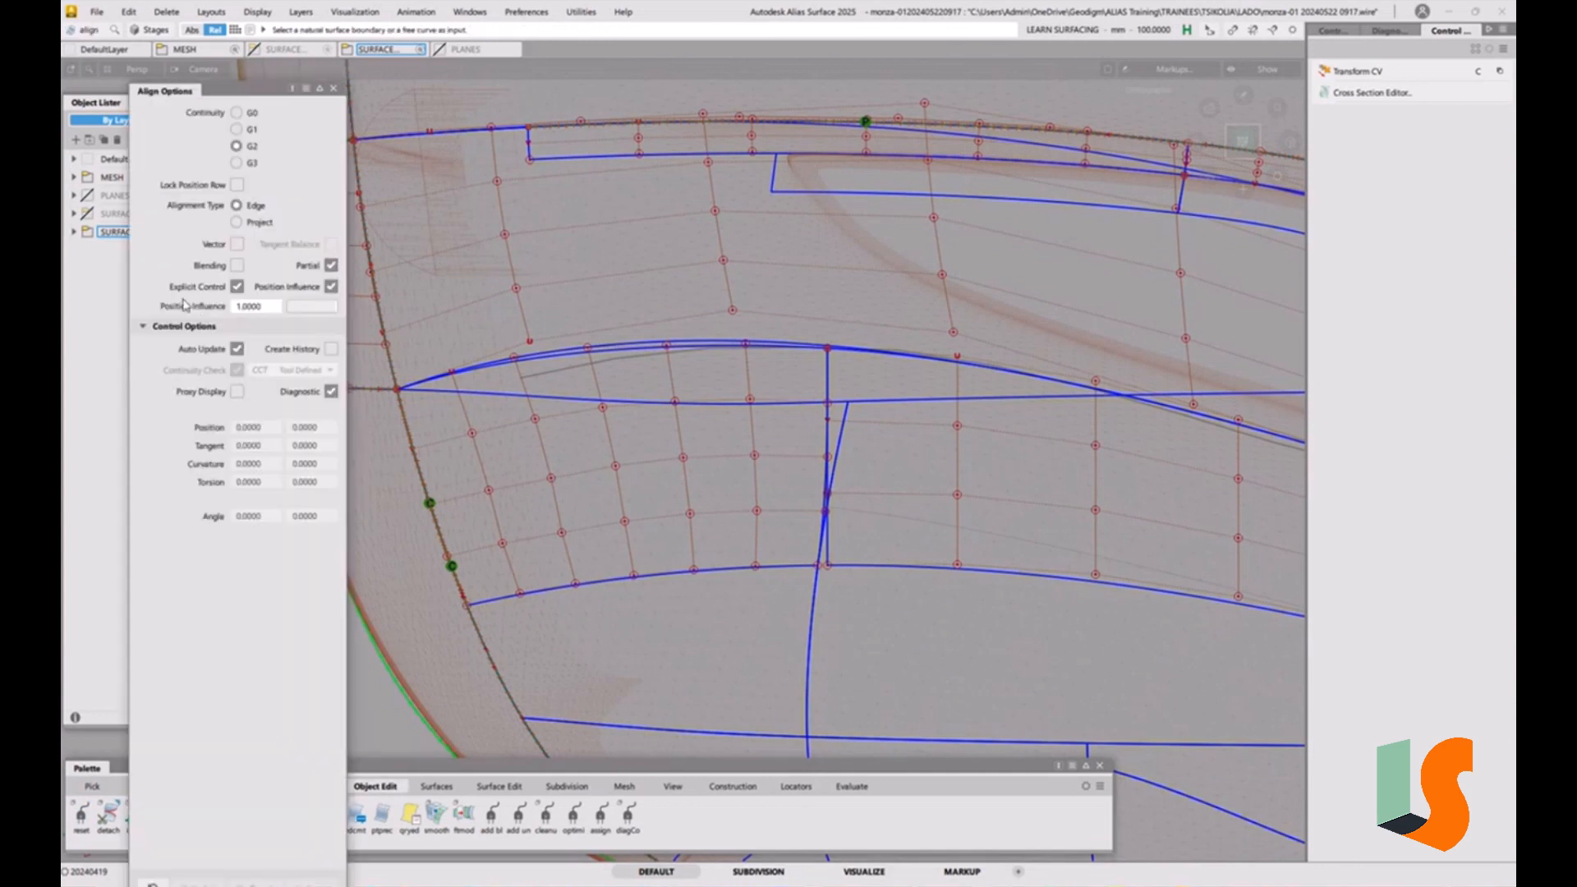
click(237, 223)
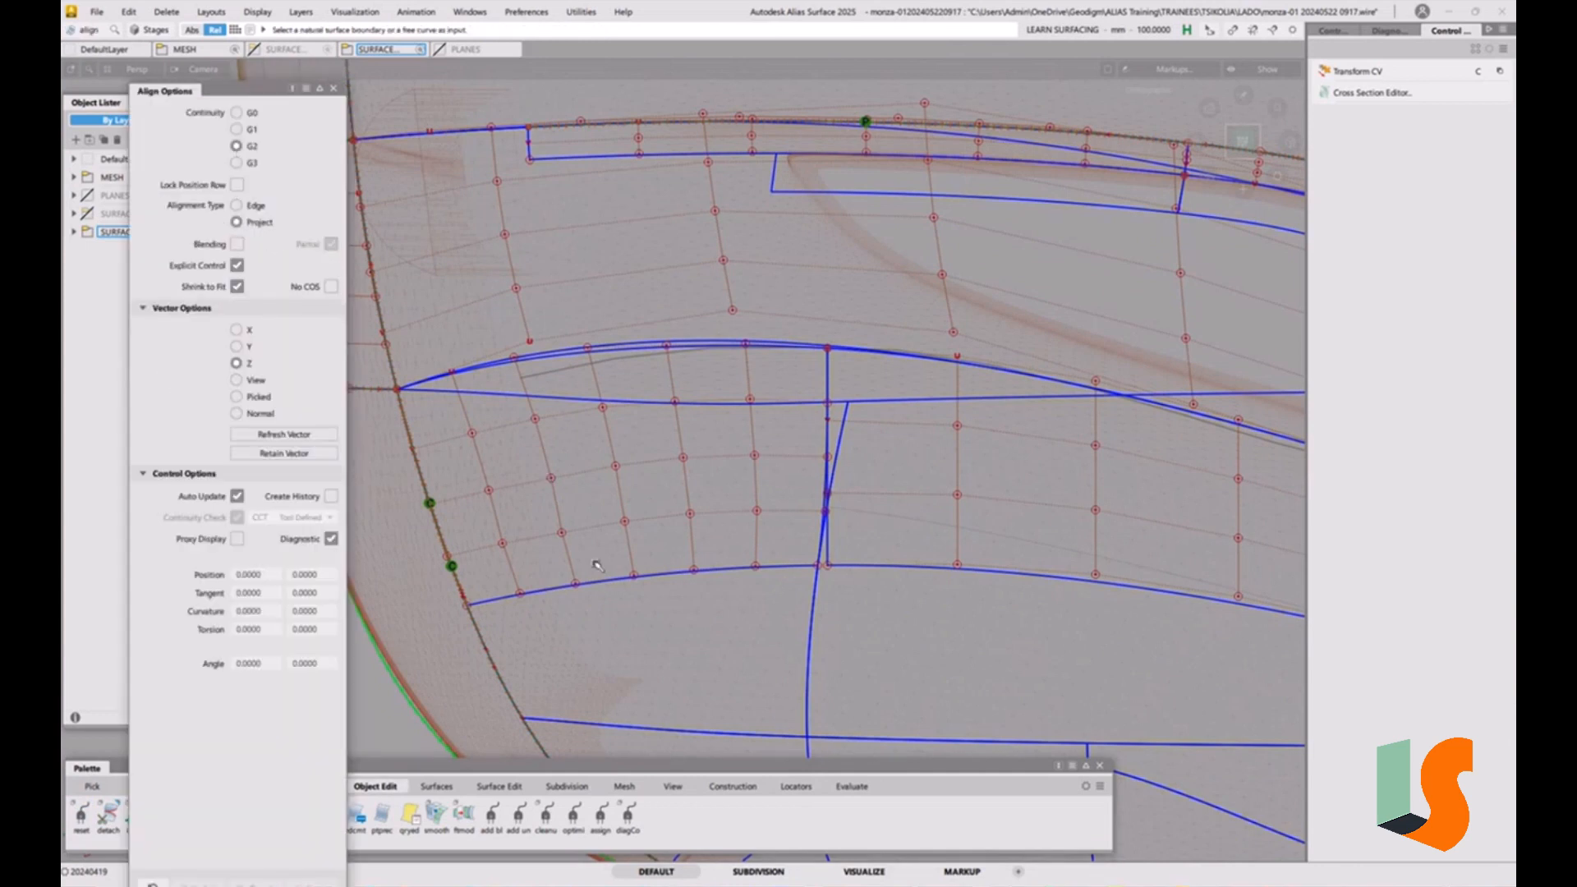
click(602, 583)
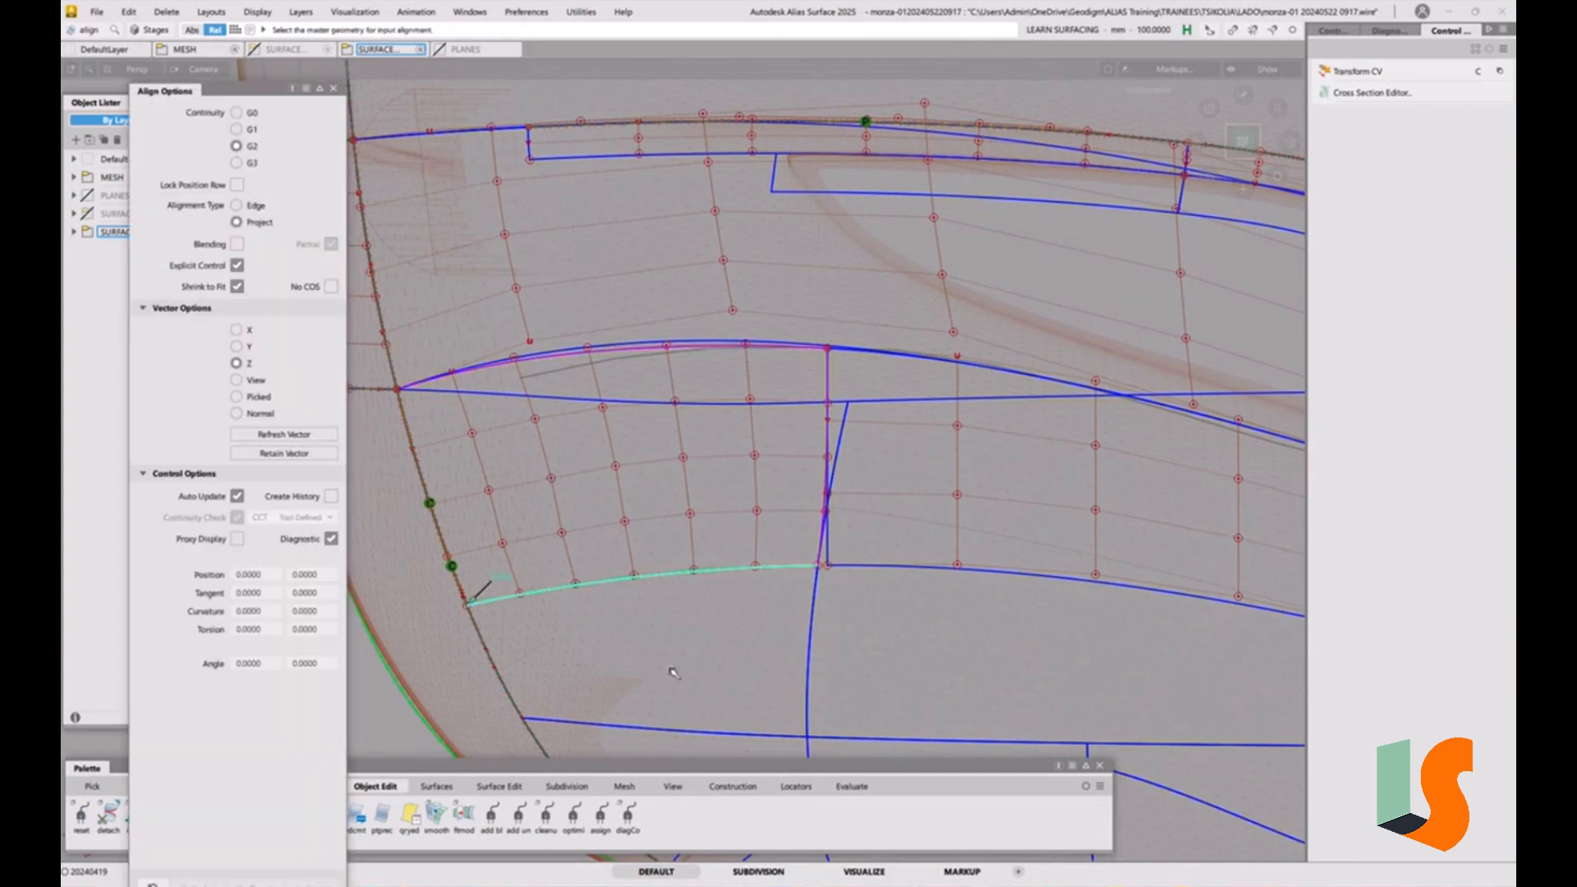
click(810, 668)
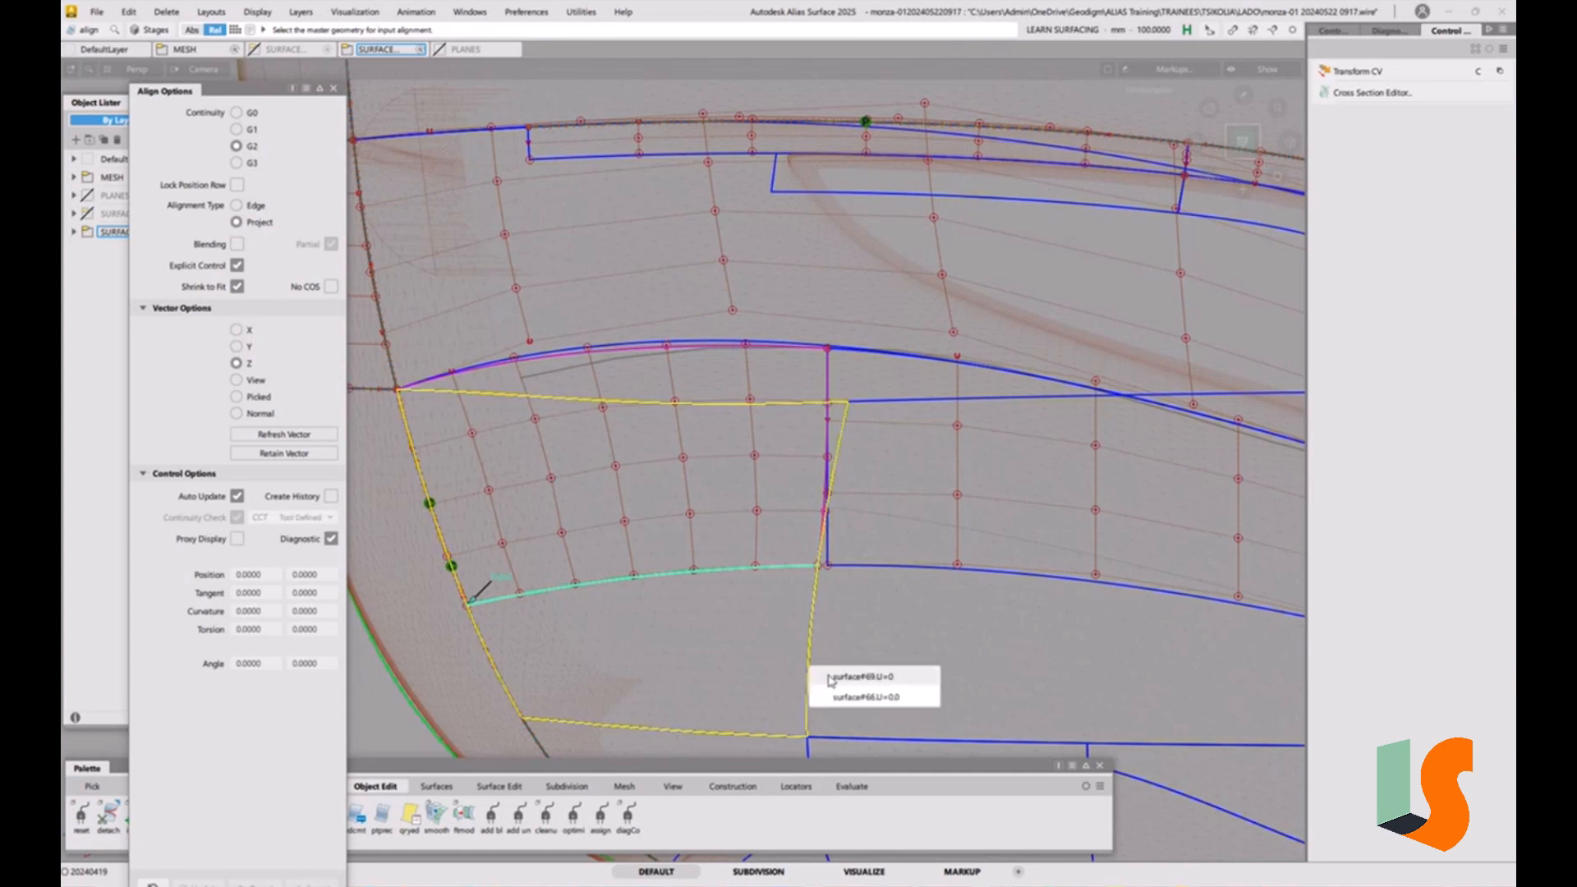
click(829, 677)
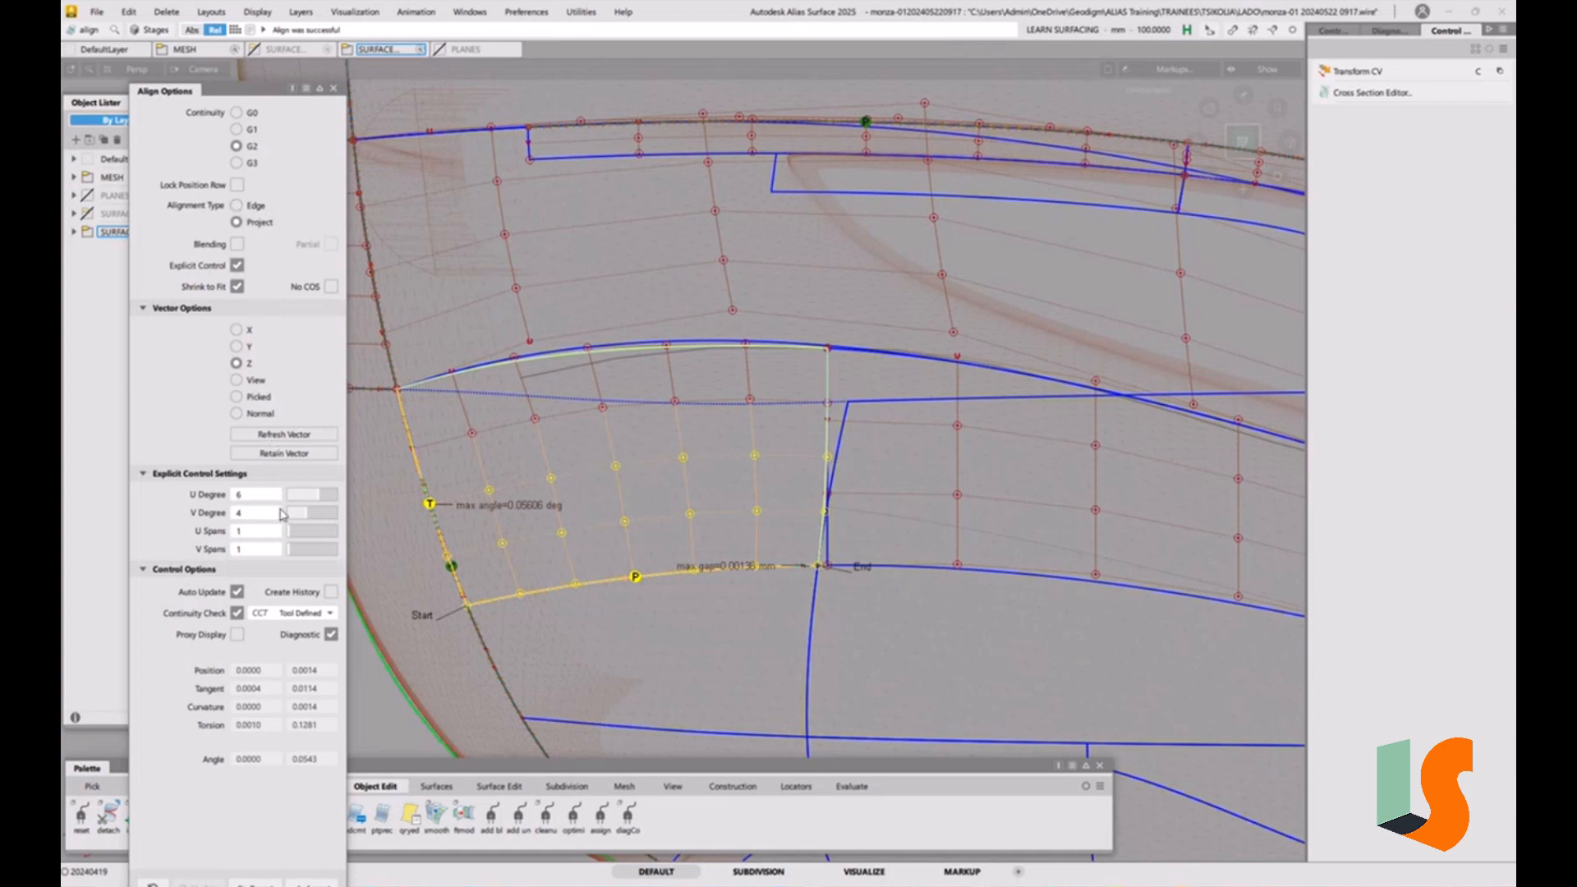
Compare U Degree 6 and 7 for the projected alignment, keep 7, accept it and close the align options
click(326, 496)
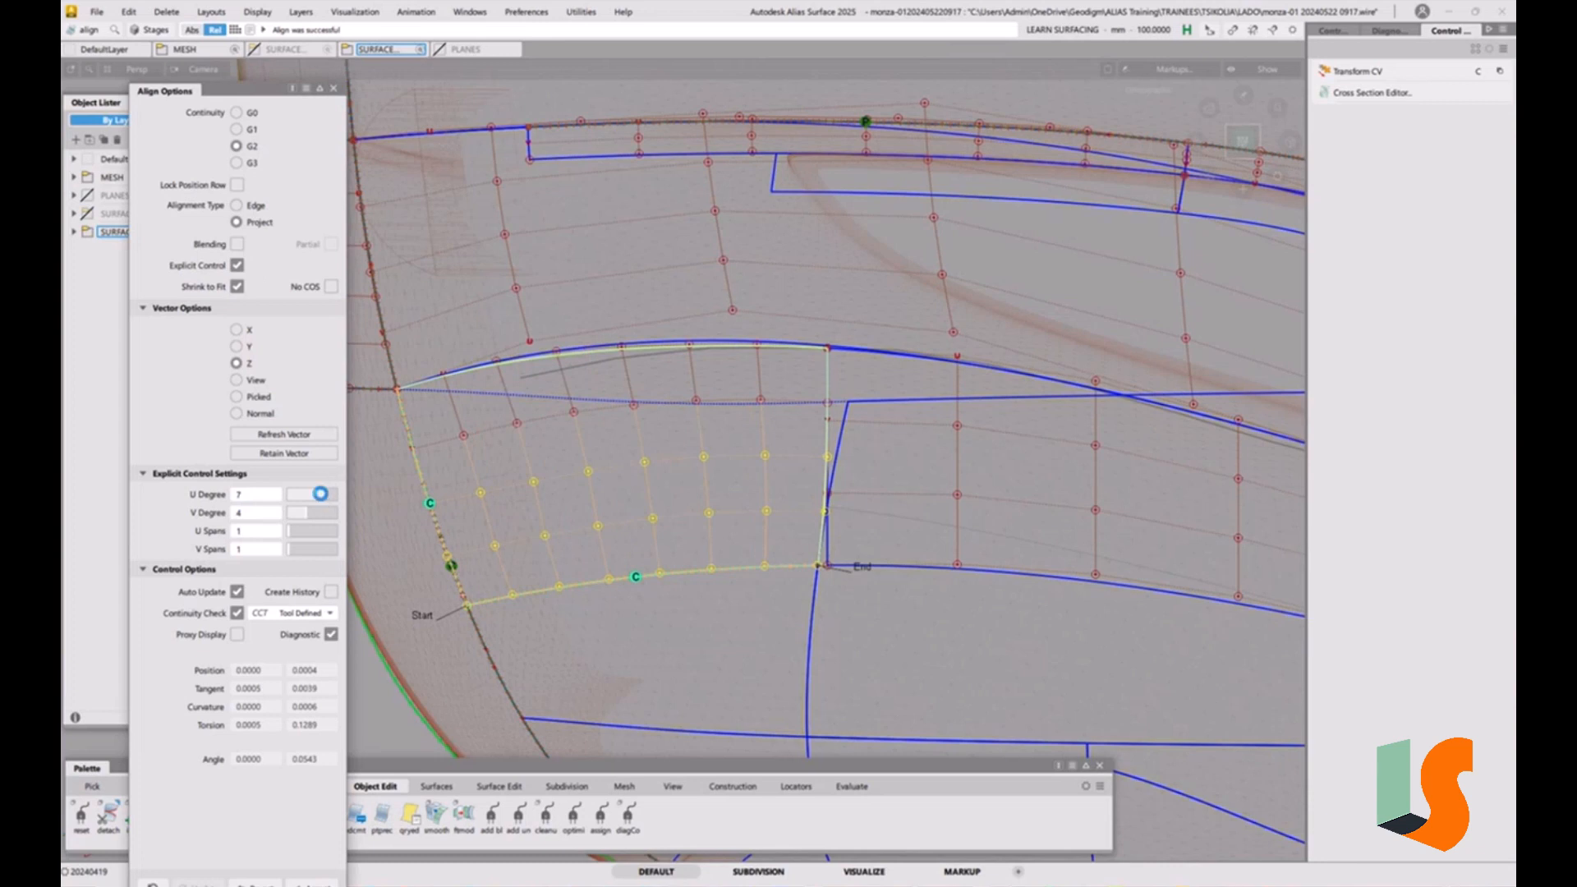
click(316, 494)
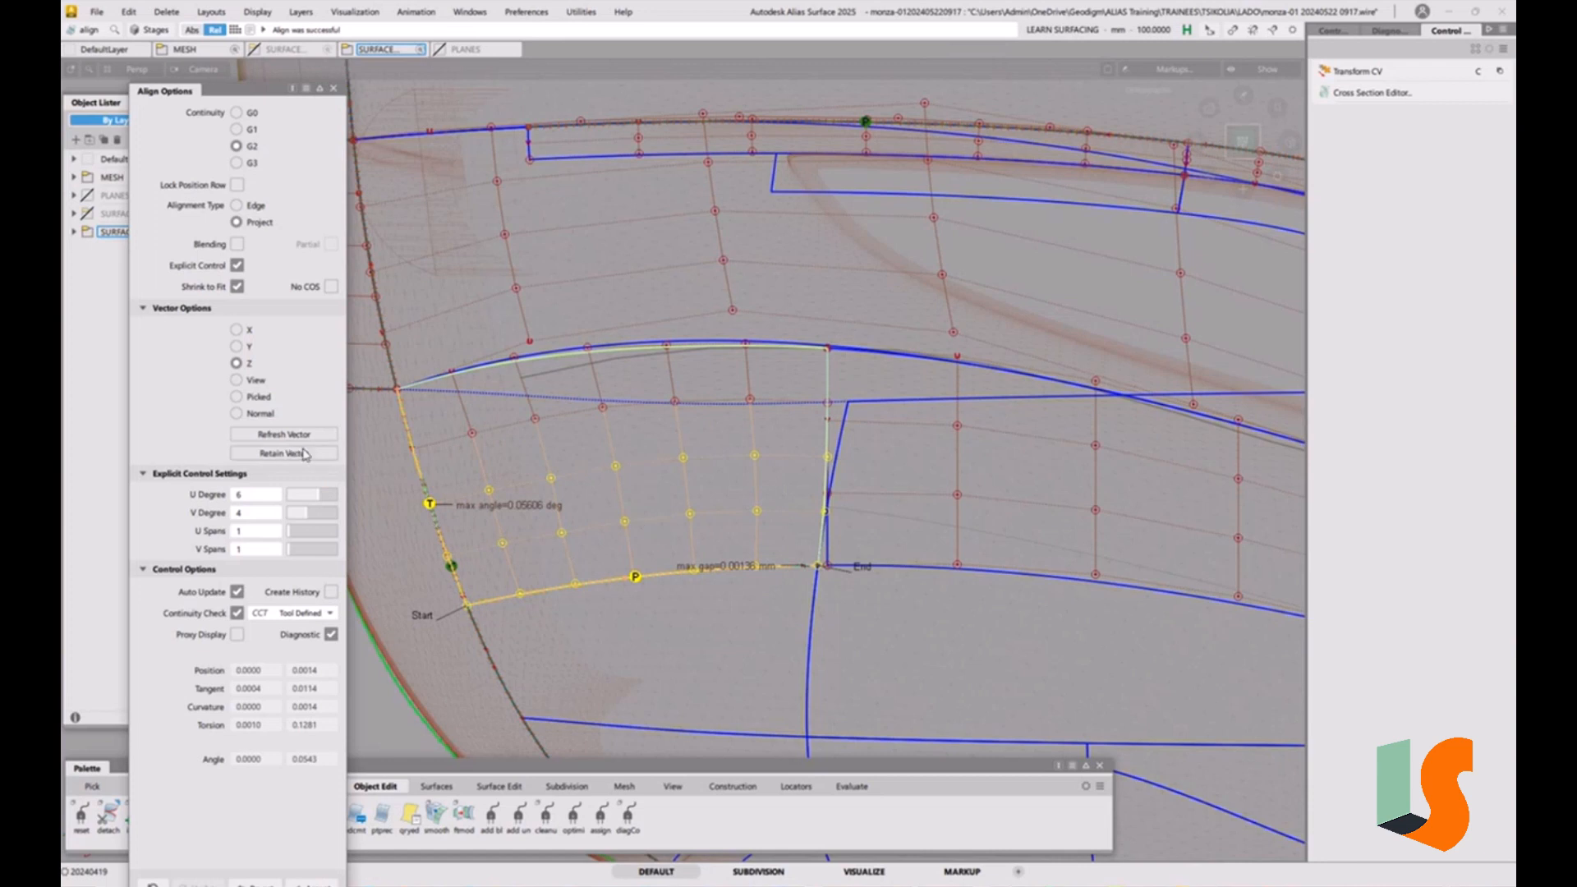
click(325, 494)
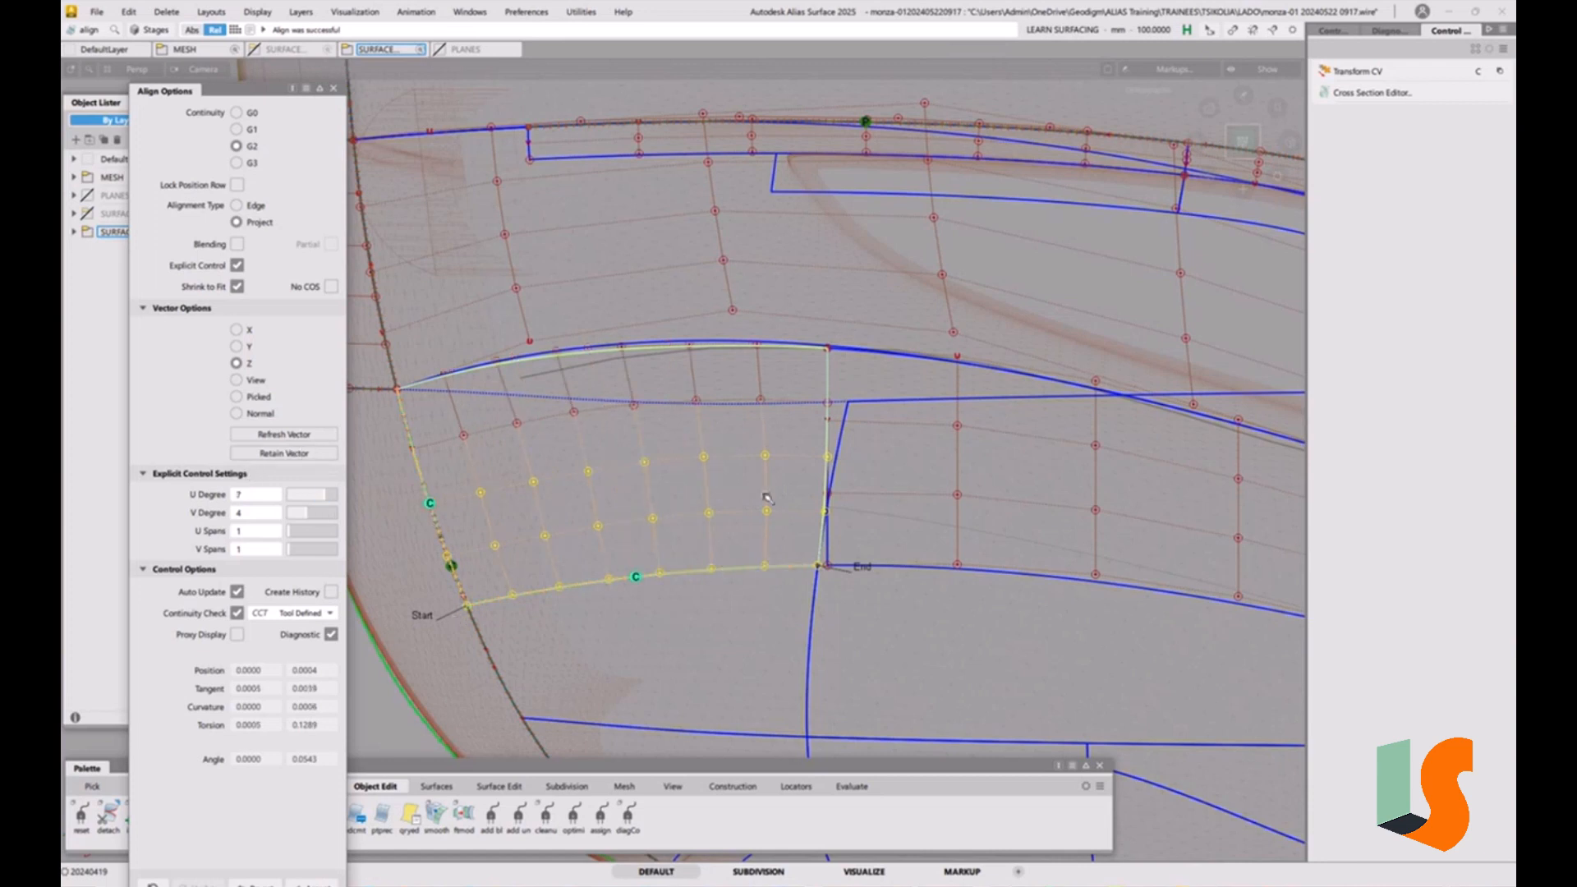
alt+shift+middle_drag(720, 479, 884, 389)
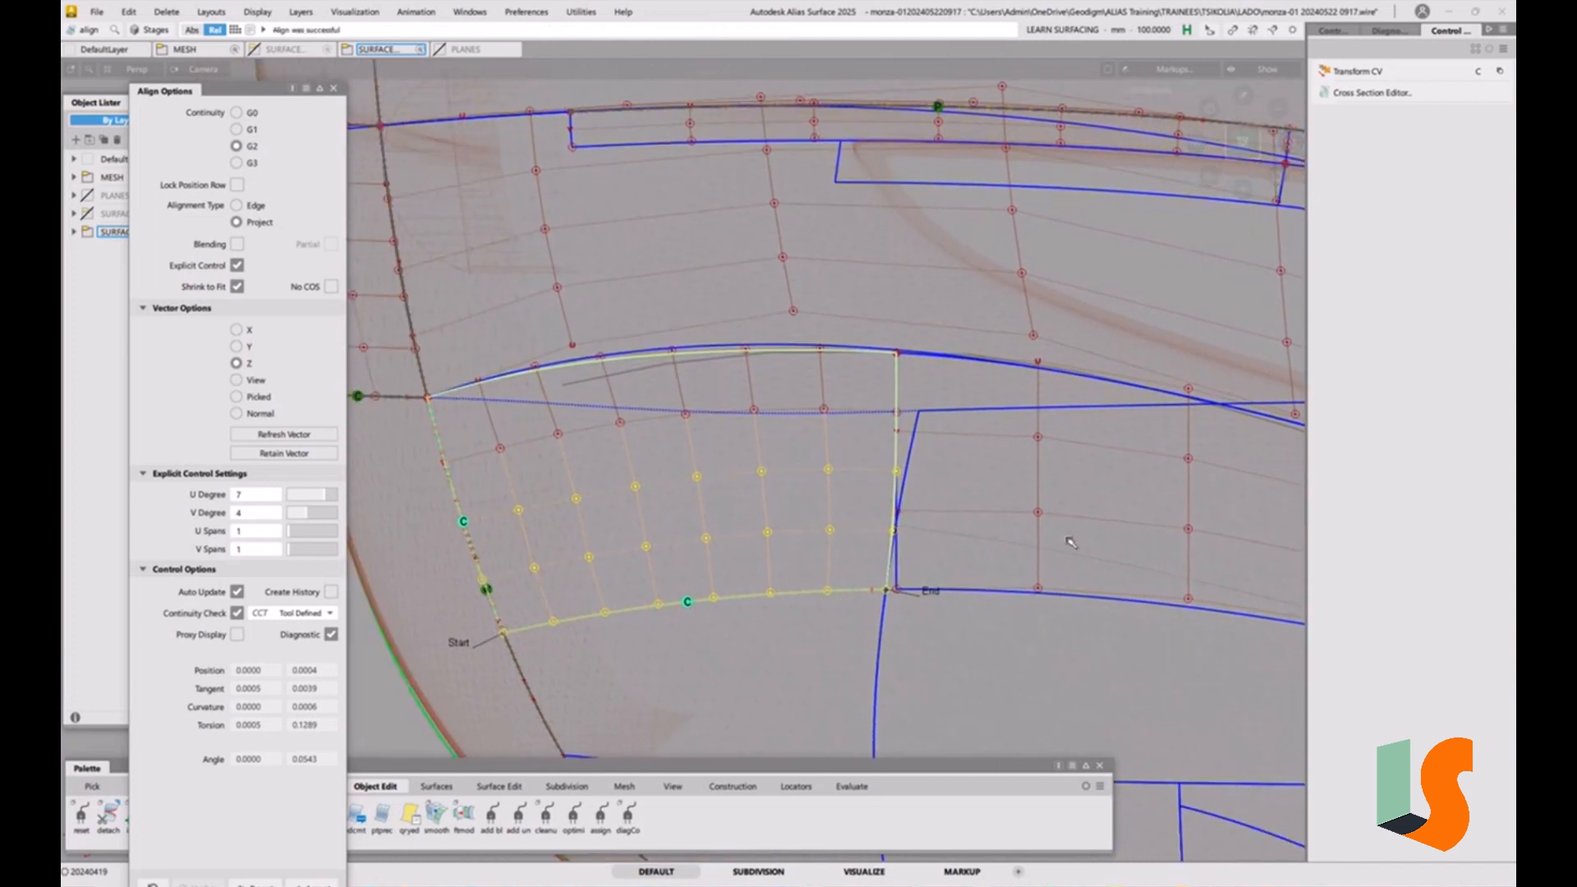
click(975, 609)
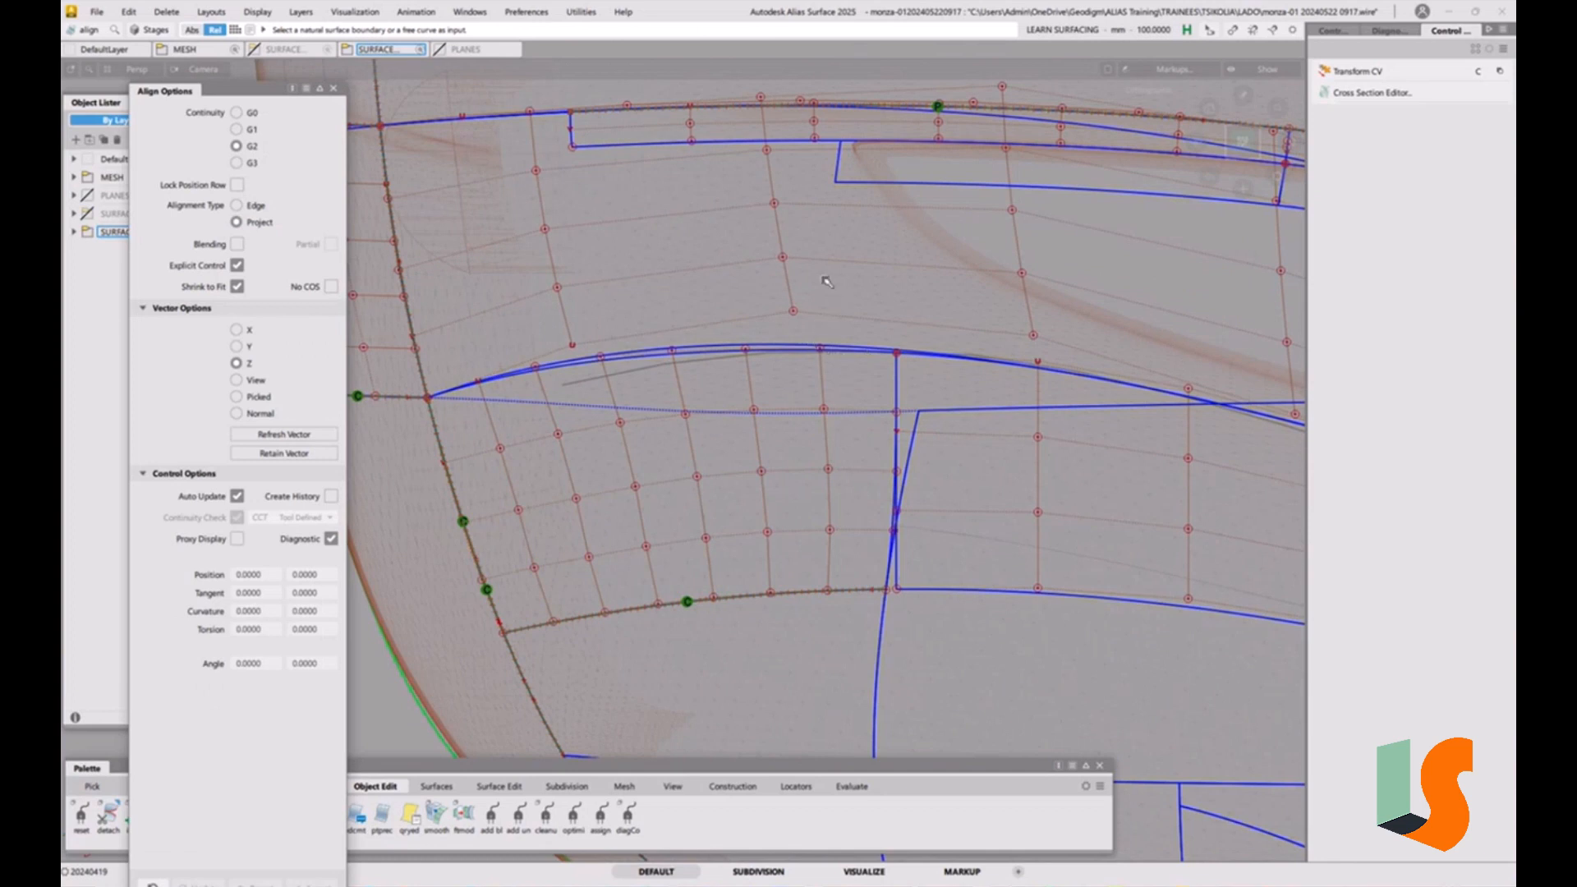
alt+shift+drag(830, 296, 870, 444)
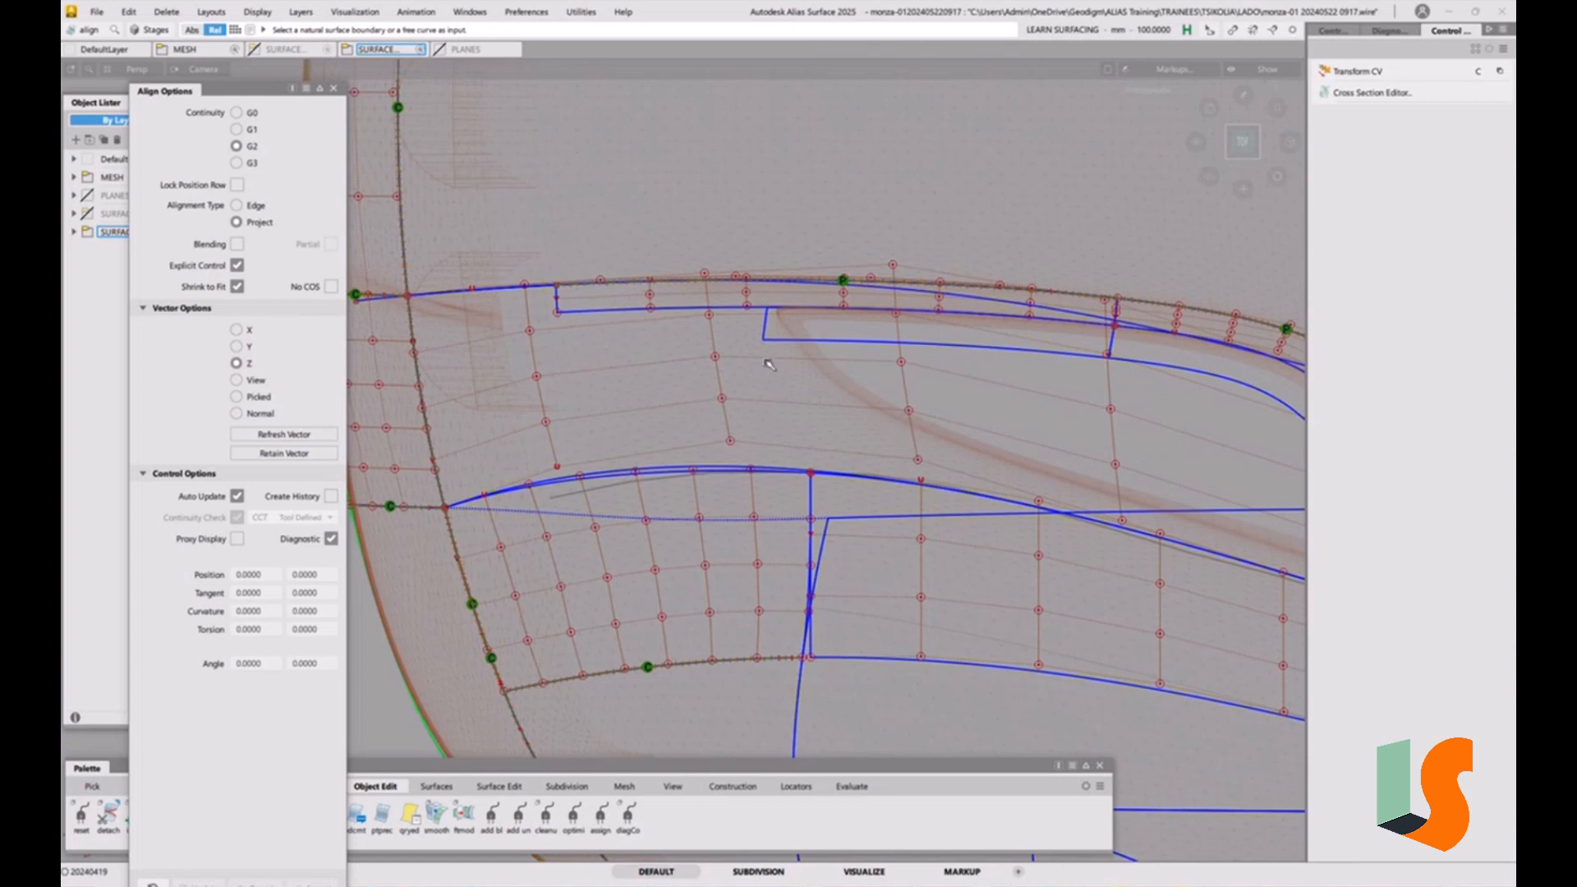
click(335, 90)
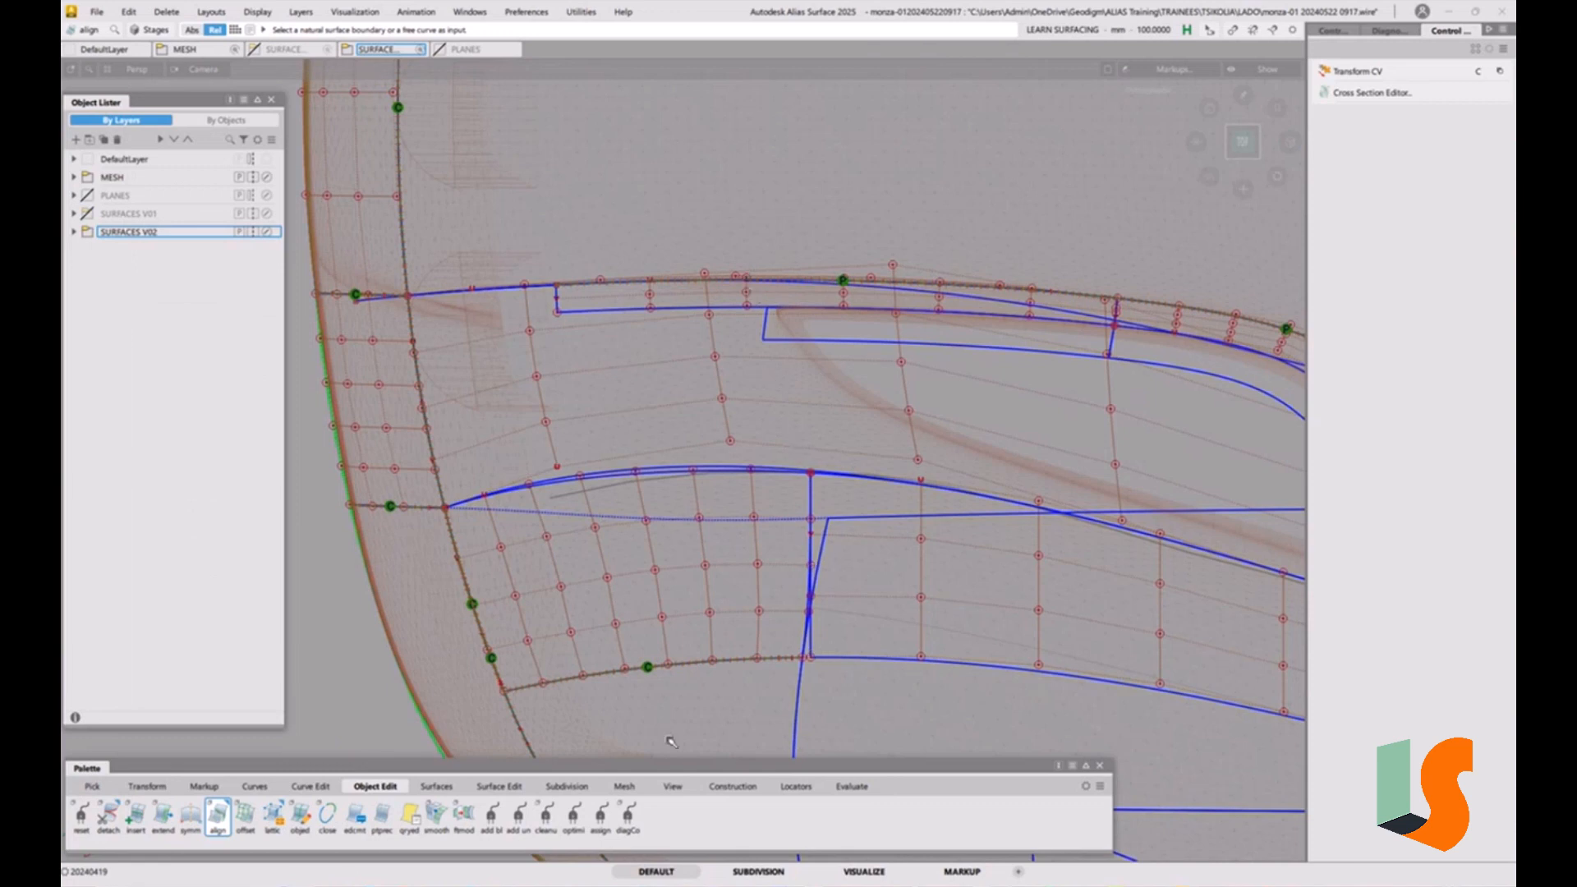
Draw a straight CV curve from the front fender surface's inner corner across the strip to the trimmed edge of rail_surf#3
click(251, 787)
click(80, 815)
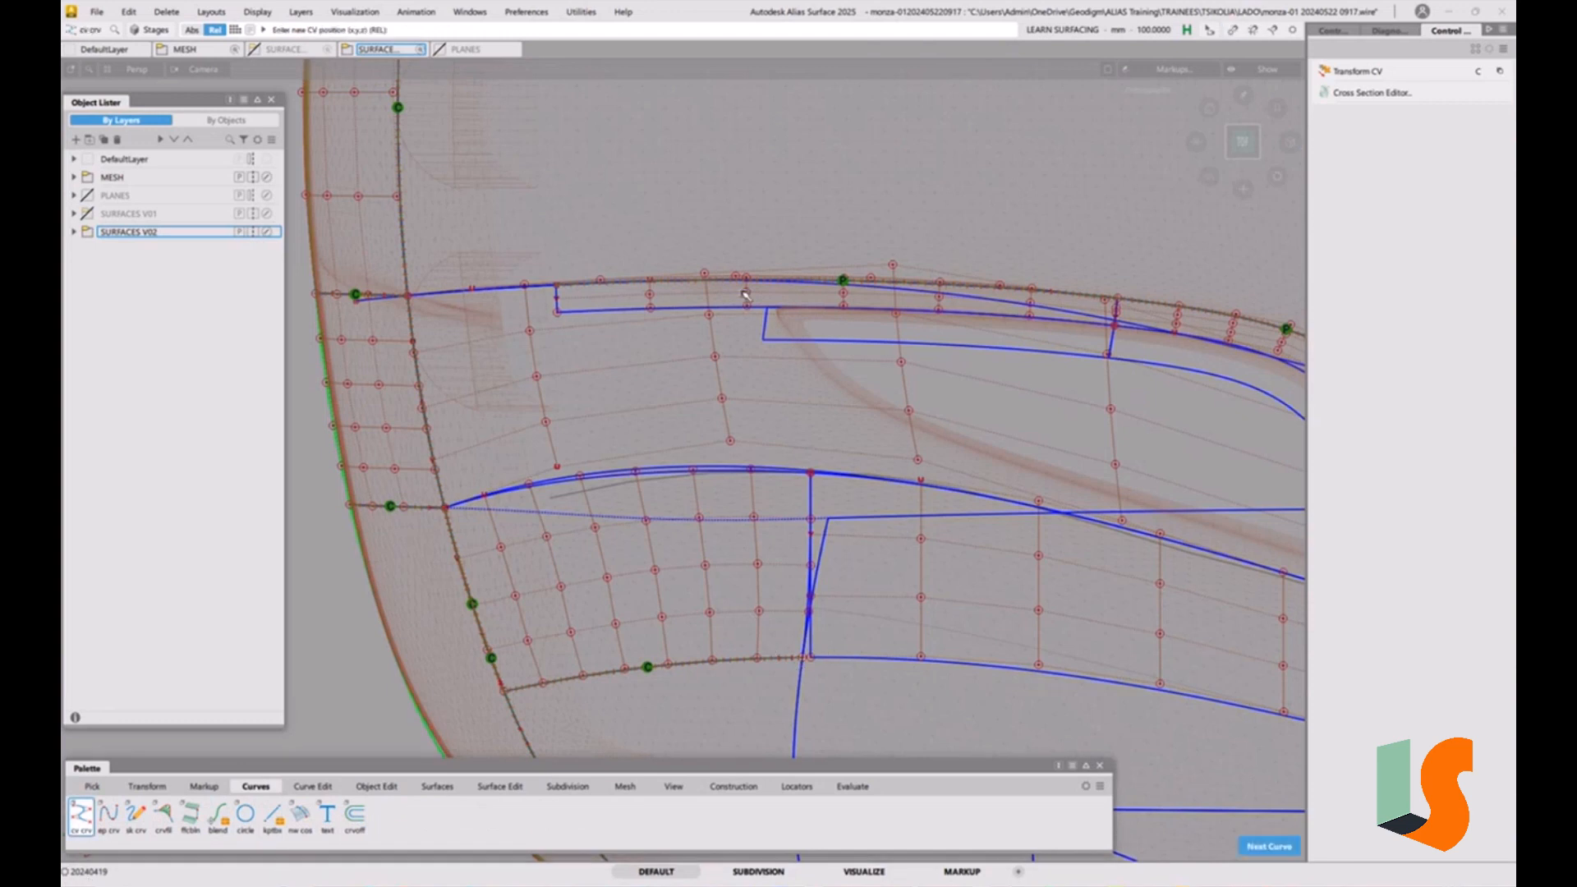
click(536, 290)
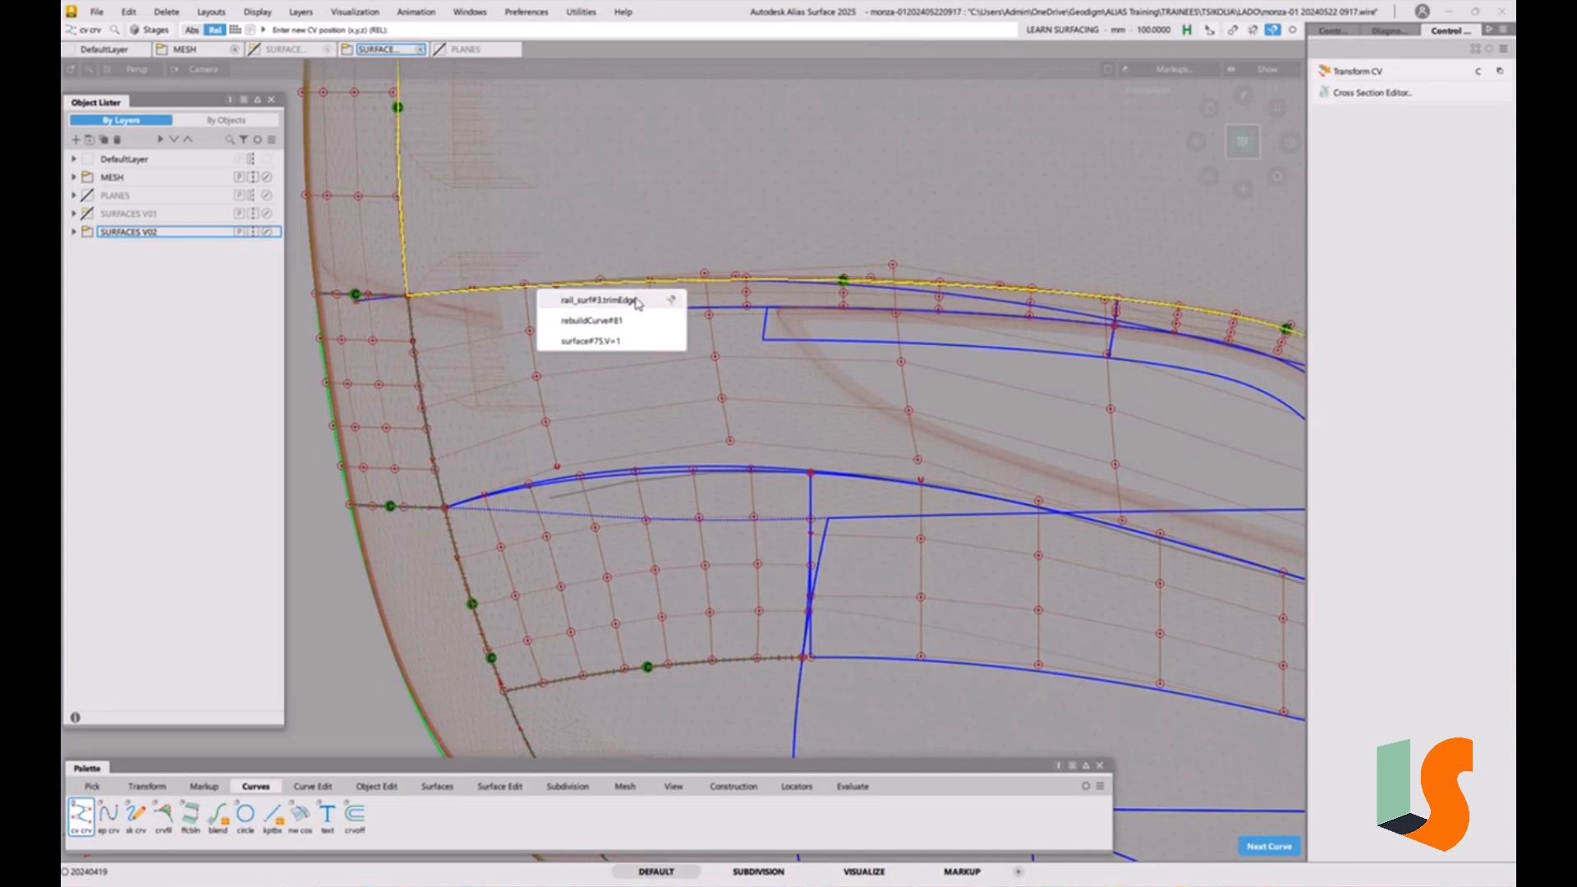
click(669, 301)
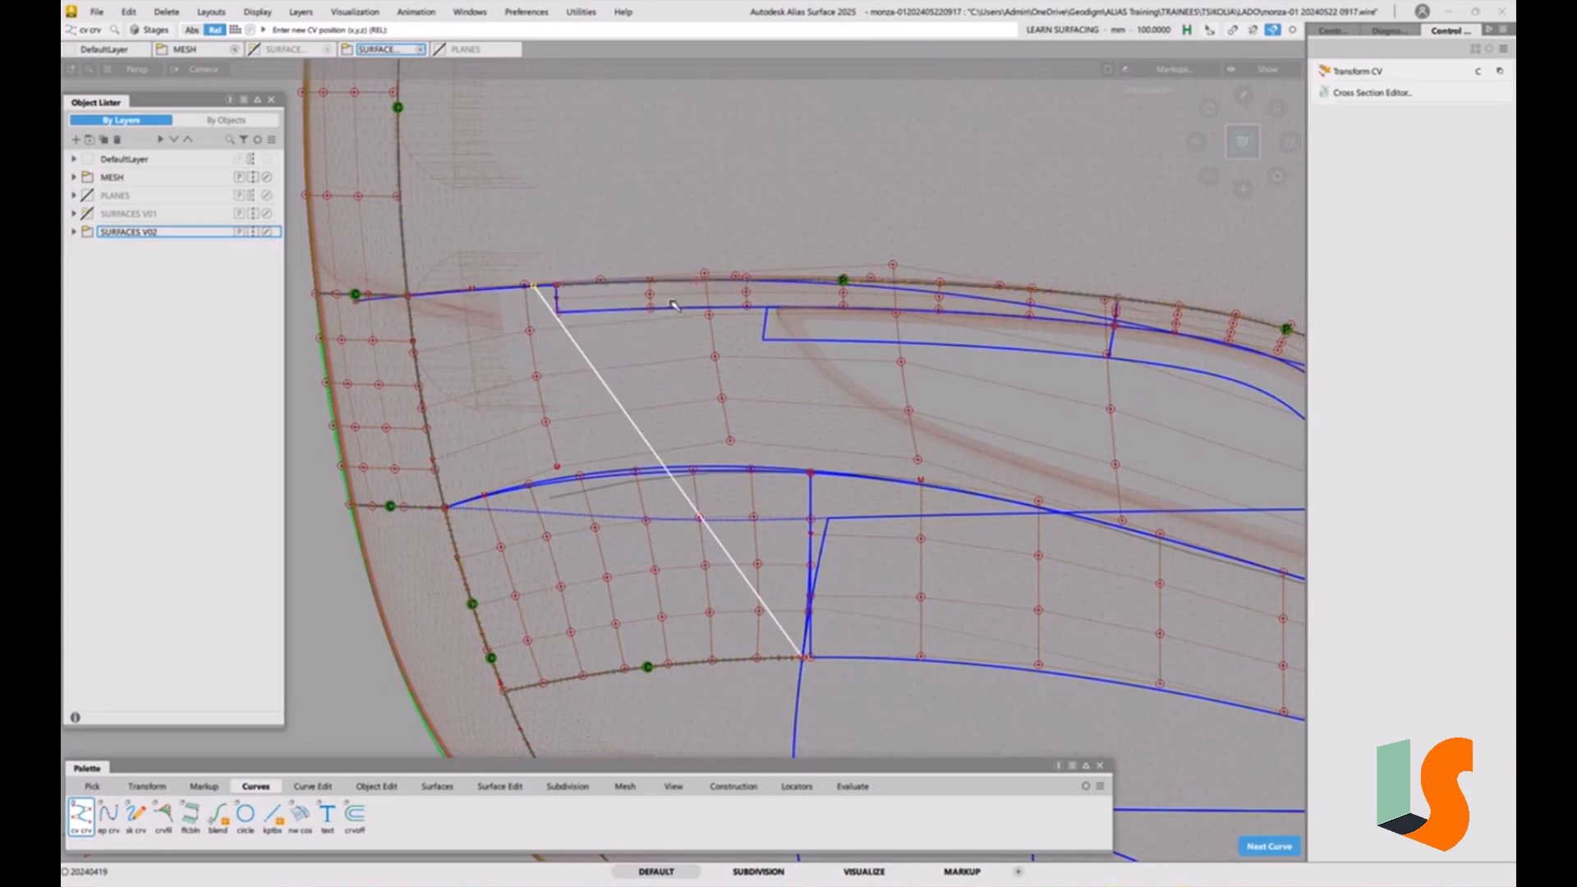
click(755, 282)
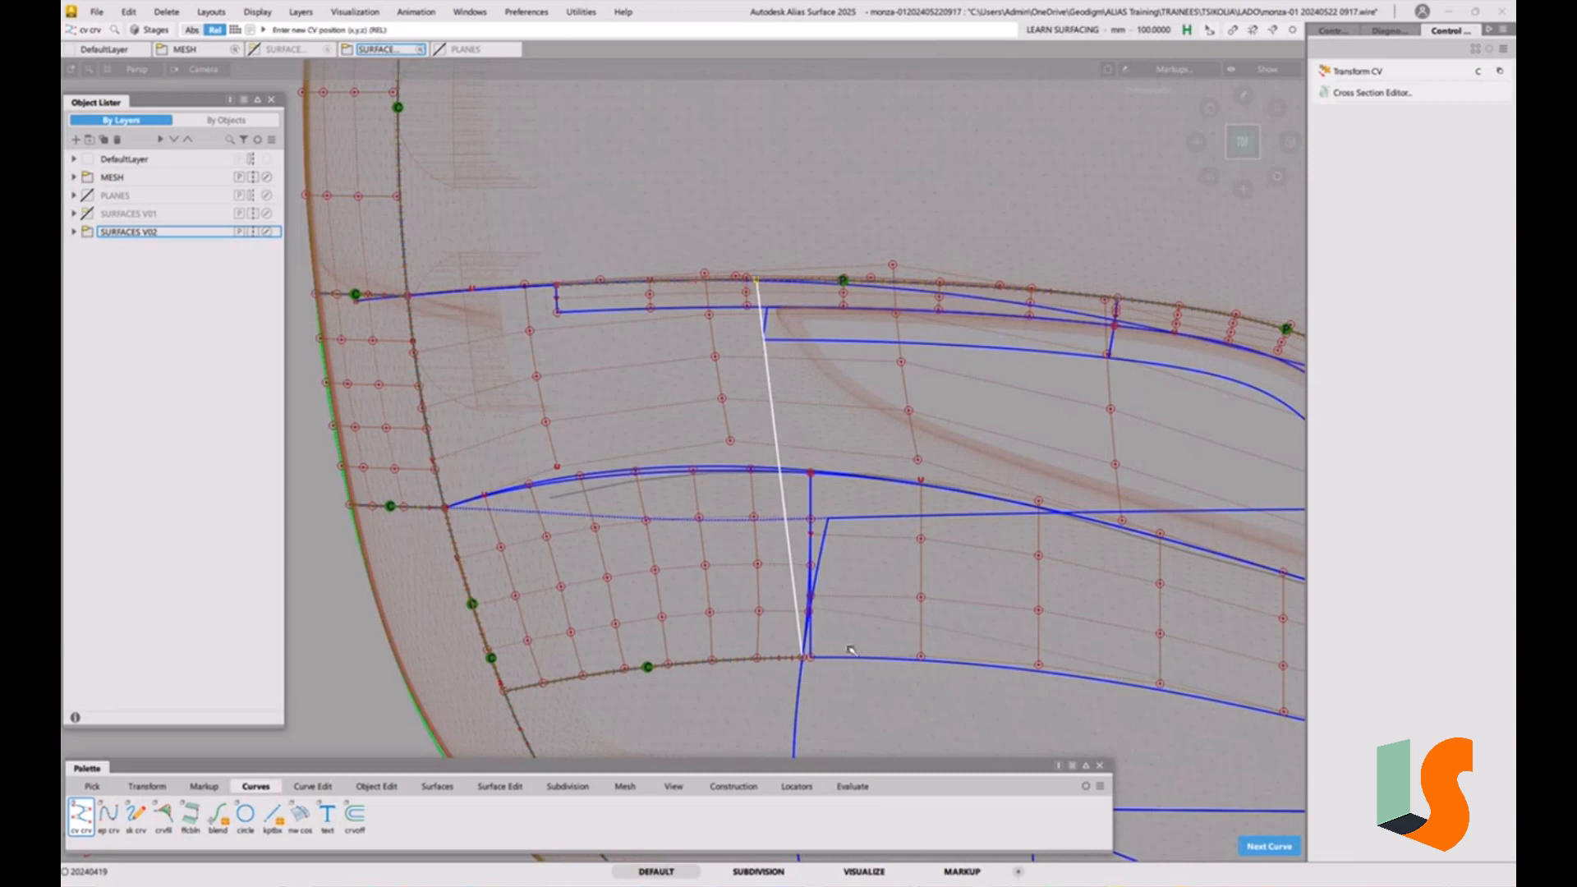
Raise the new curve's degree to 2 with one span and deselect it
click(805, 656)
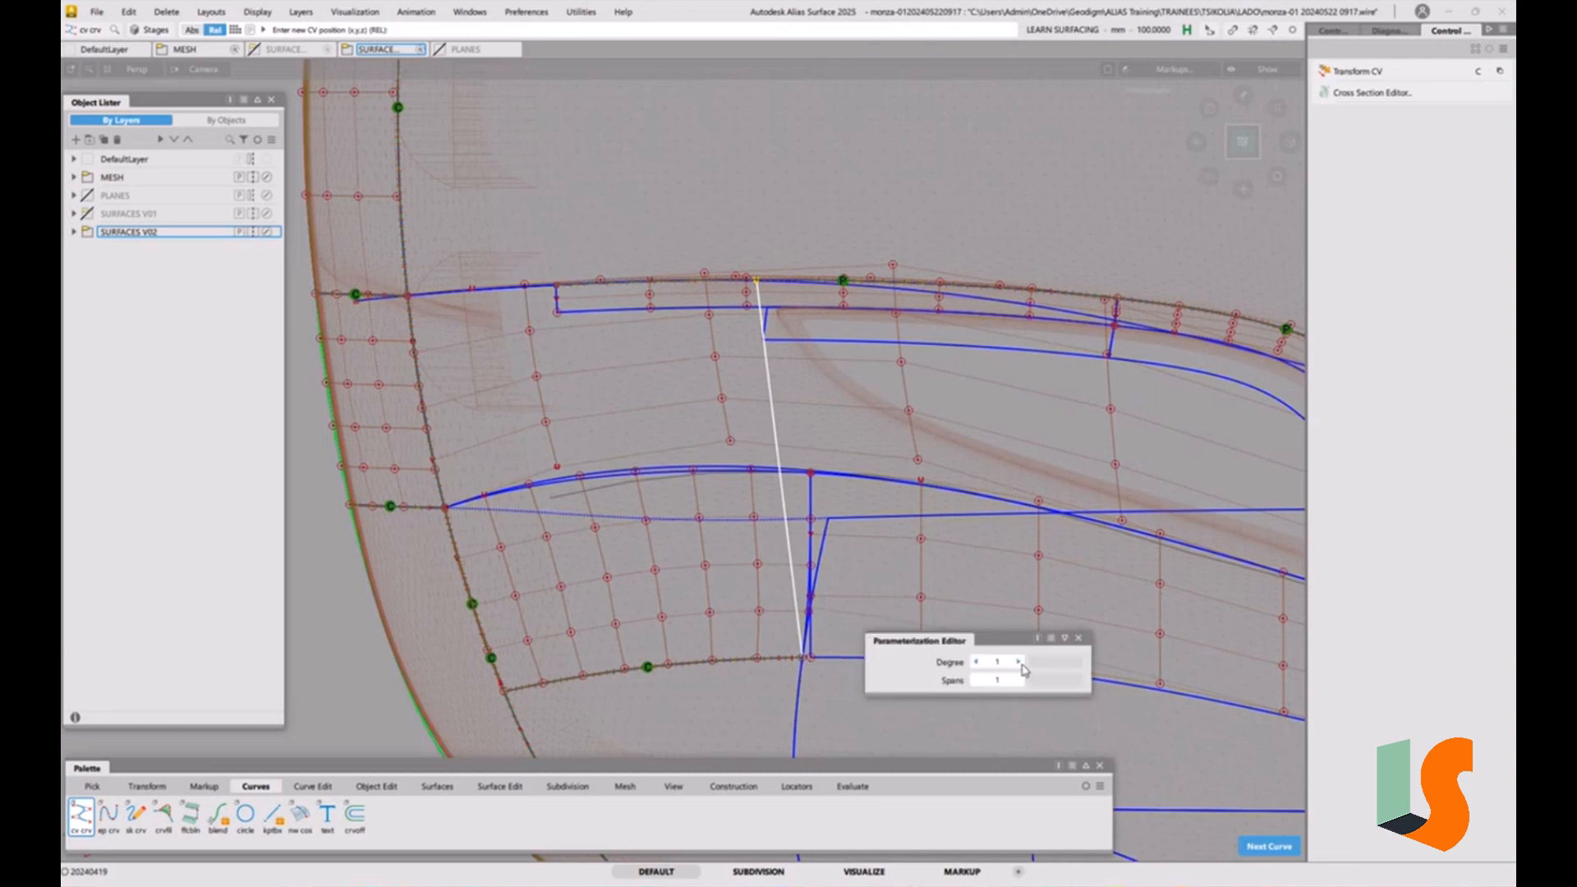
click(1019, 662)
ctrl+shift+drag(1022, 669, 954, 593)
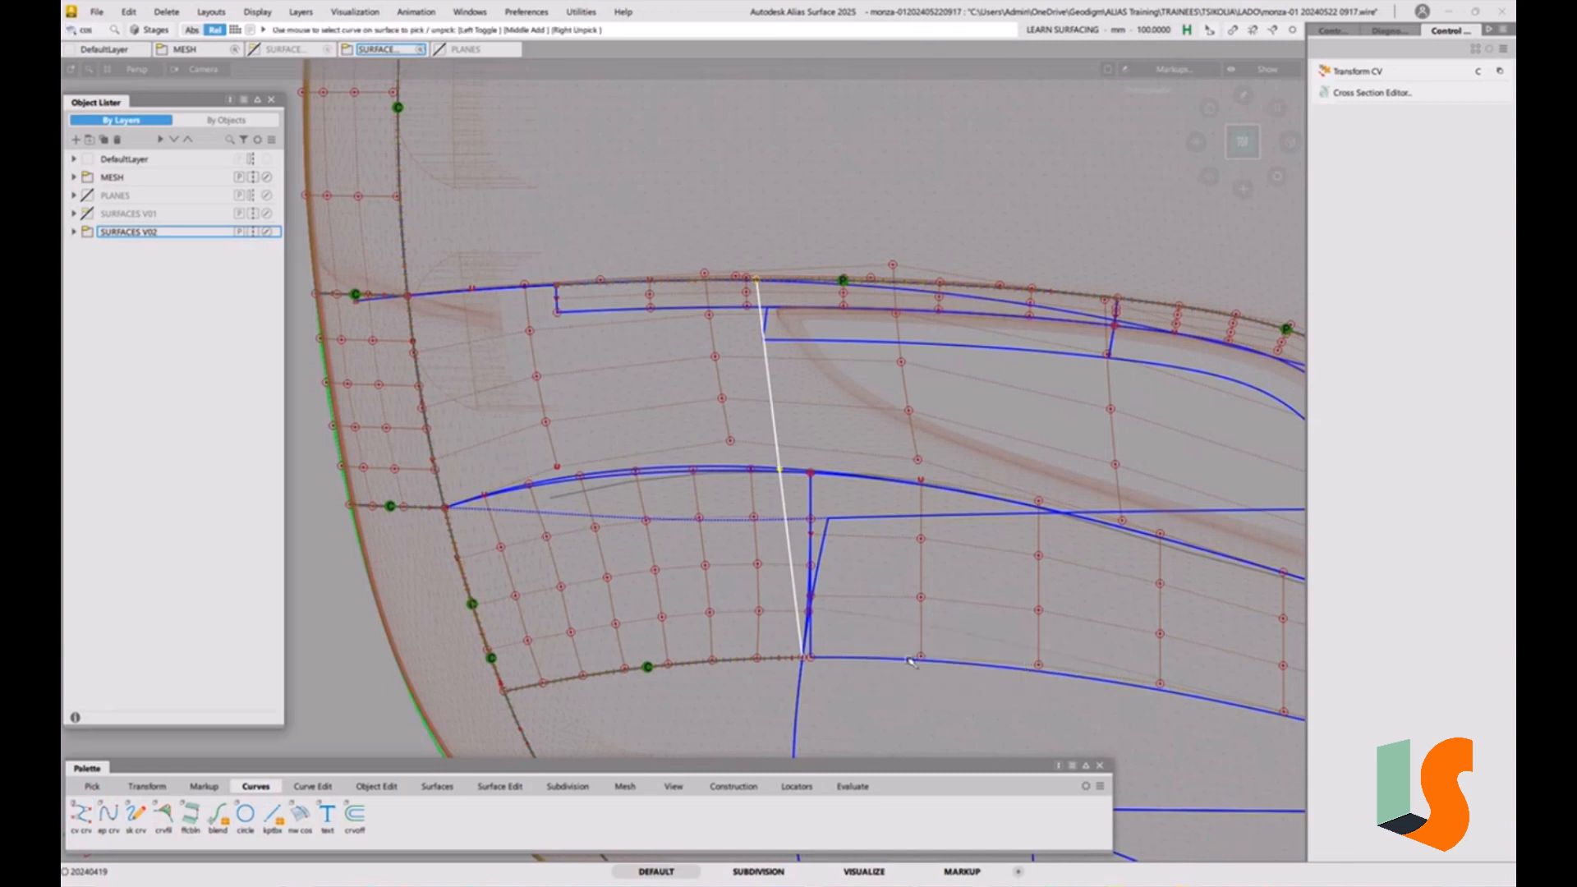
click(833, 399)
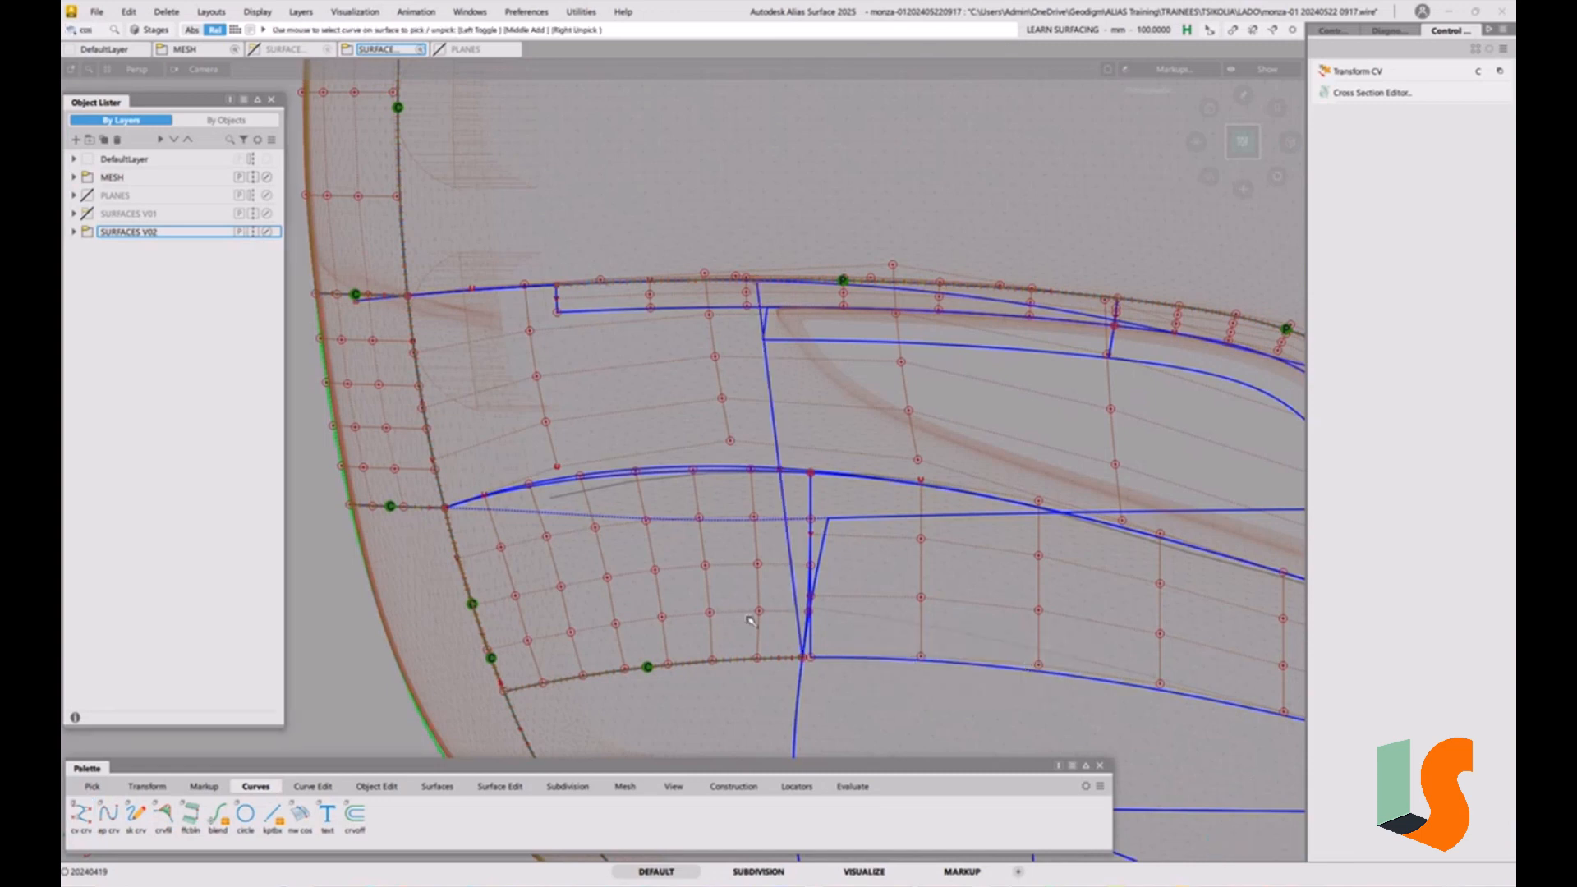
Align the new curve's end at the fender corner to the surface#69.U=0 edge with G1 continuity
click(394, 785)
double_click(220, 817)
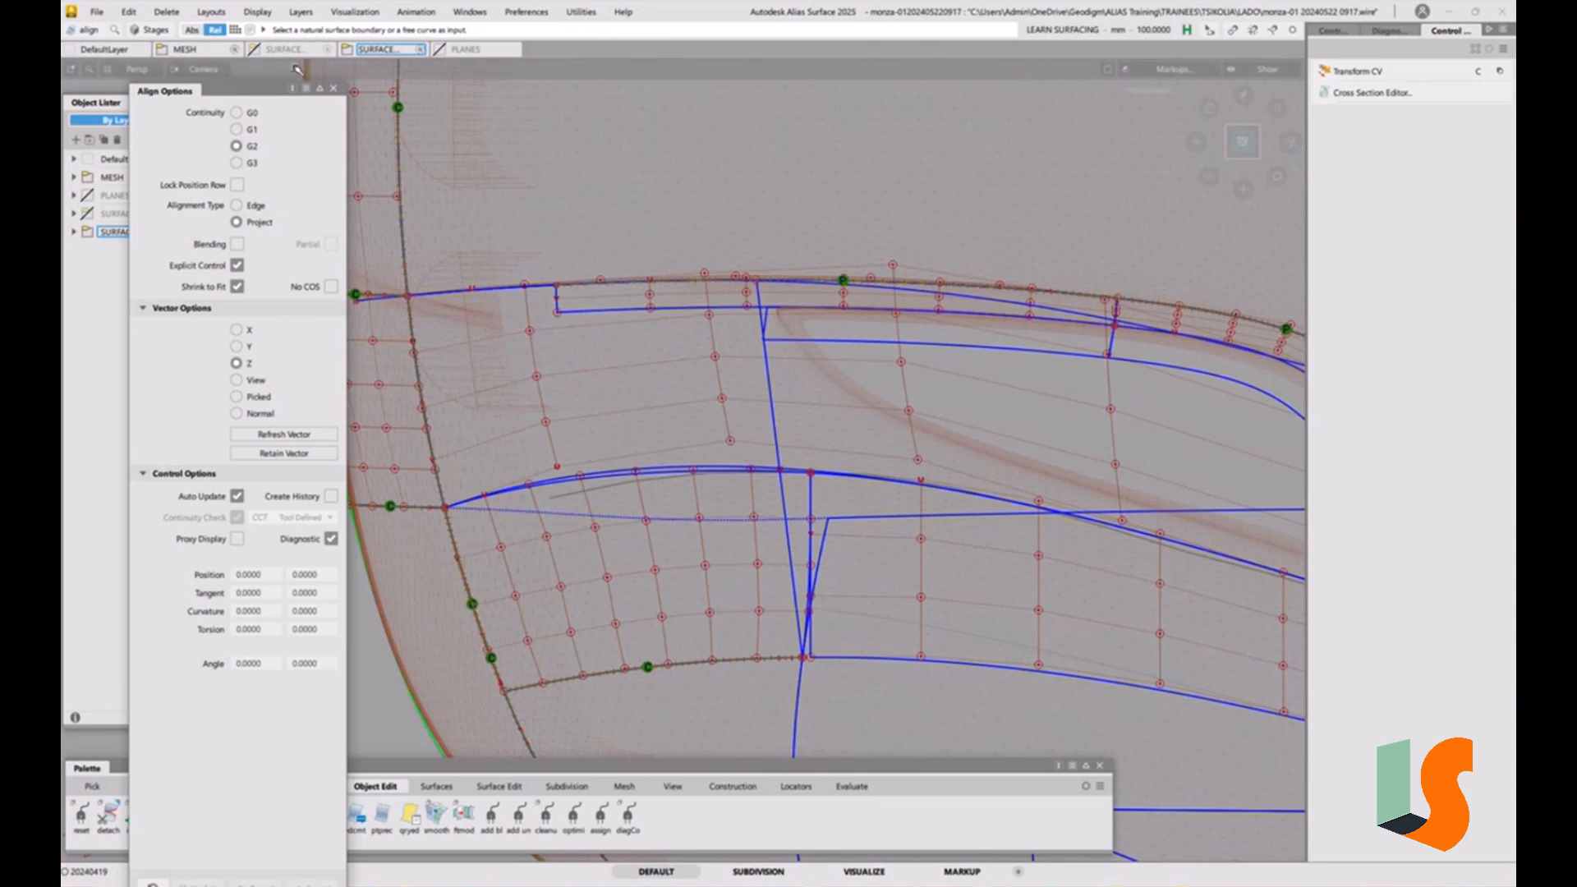
click(253, 130)
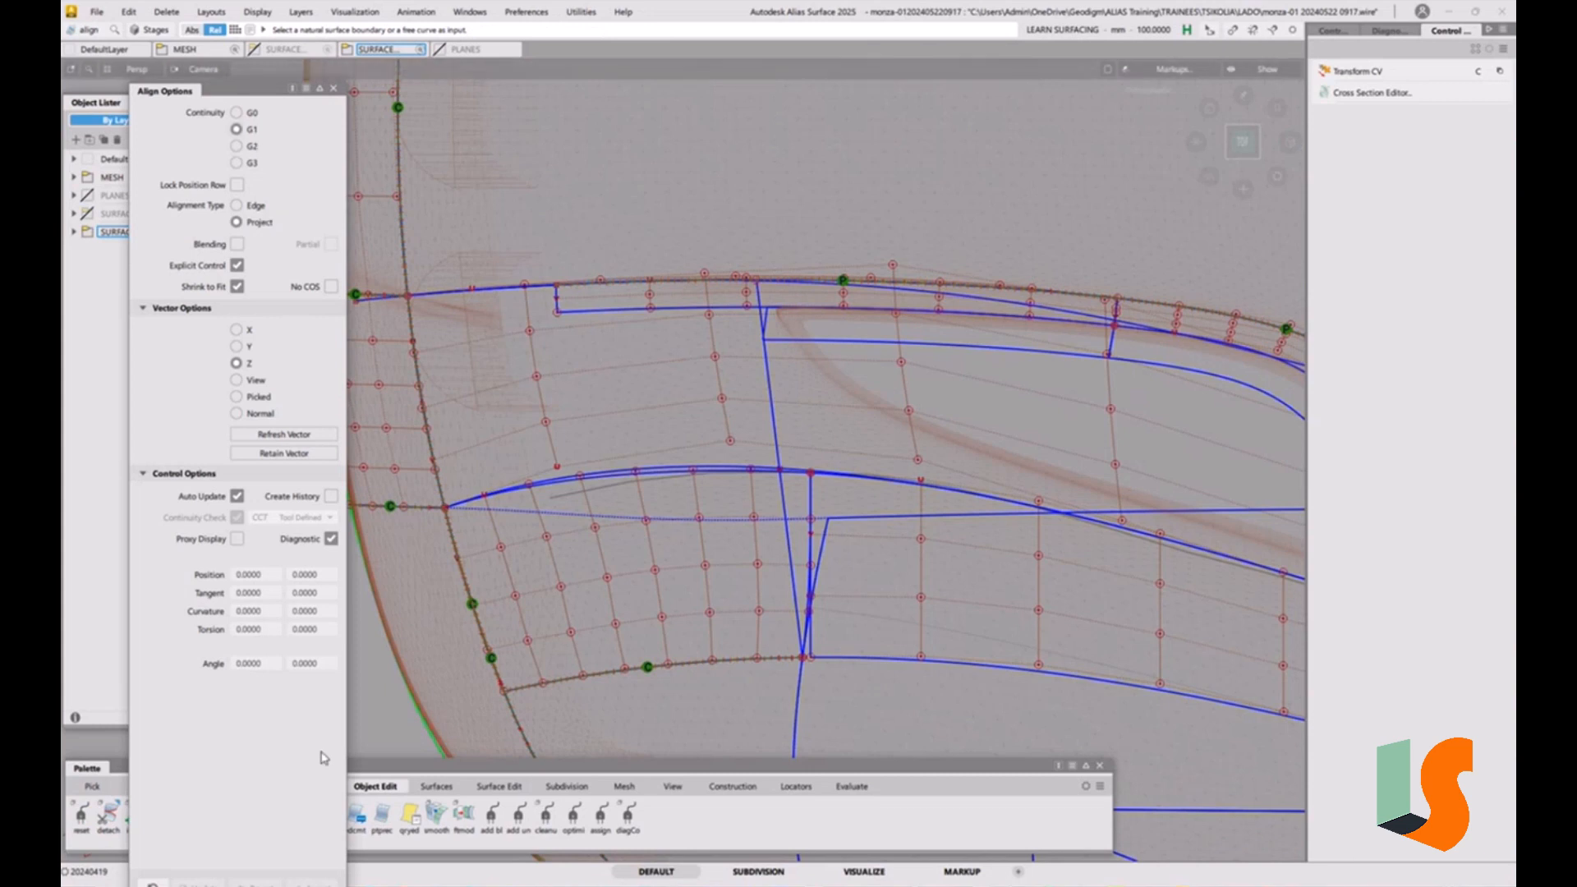
click(793, 602)
click(801, 678)
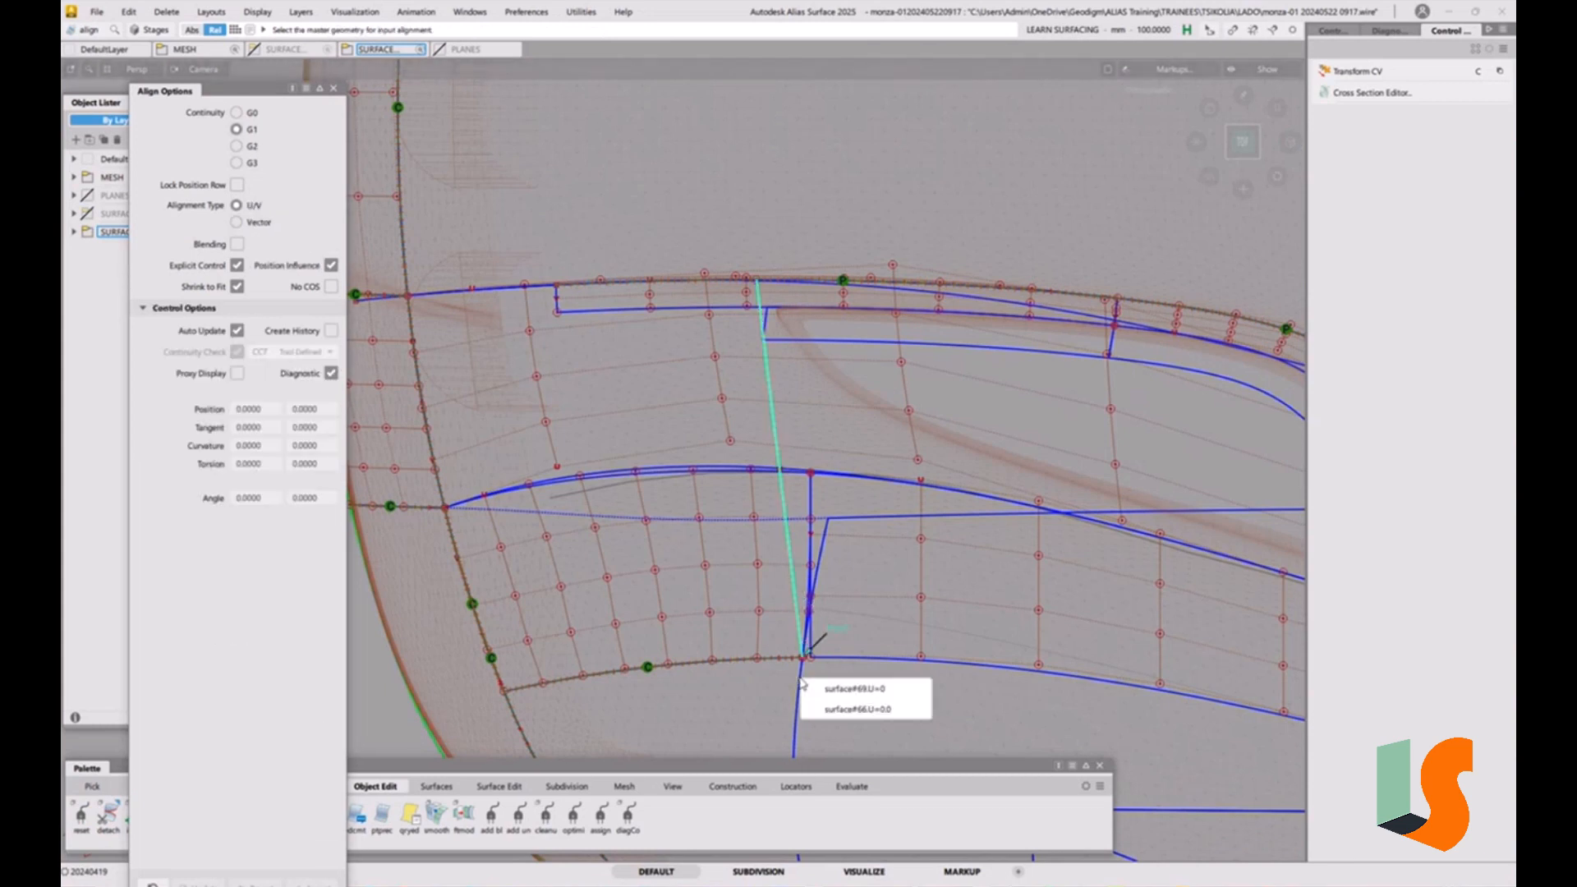
click(828, 688)
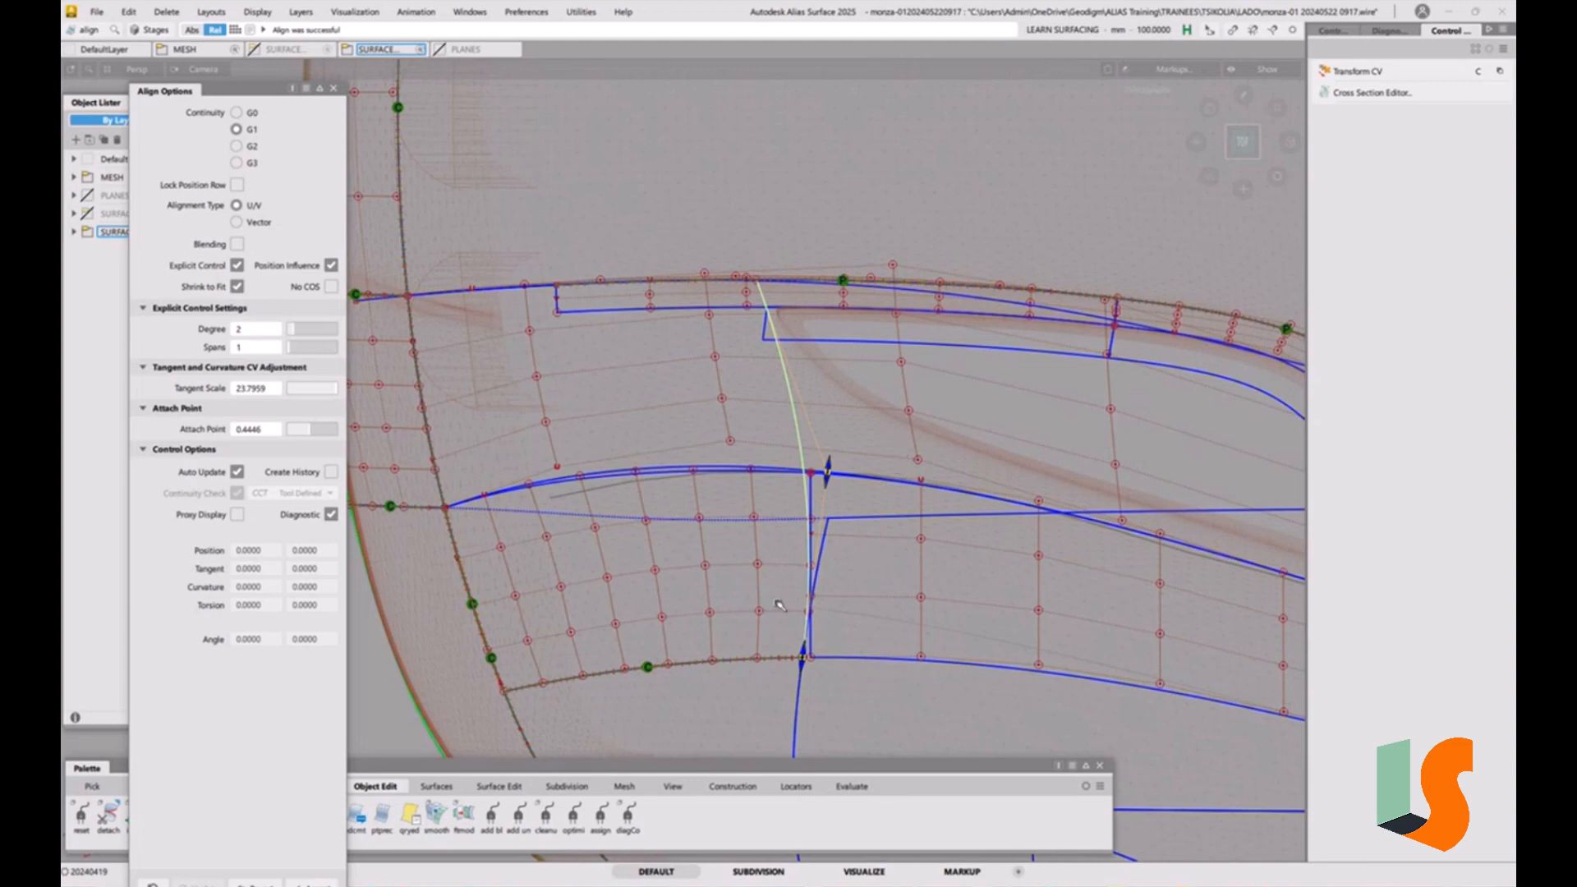
Adjust the tangent handle of the guide curve's alignment to a Tangent Scale of 24.0363 and finish the alignment
mouse_move(884, 515)
alt+shift+right_down()
mouse_move(889, 581)
mouse_move(898, 503)
alt+shift+right_up()
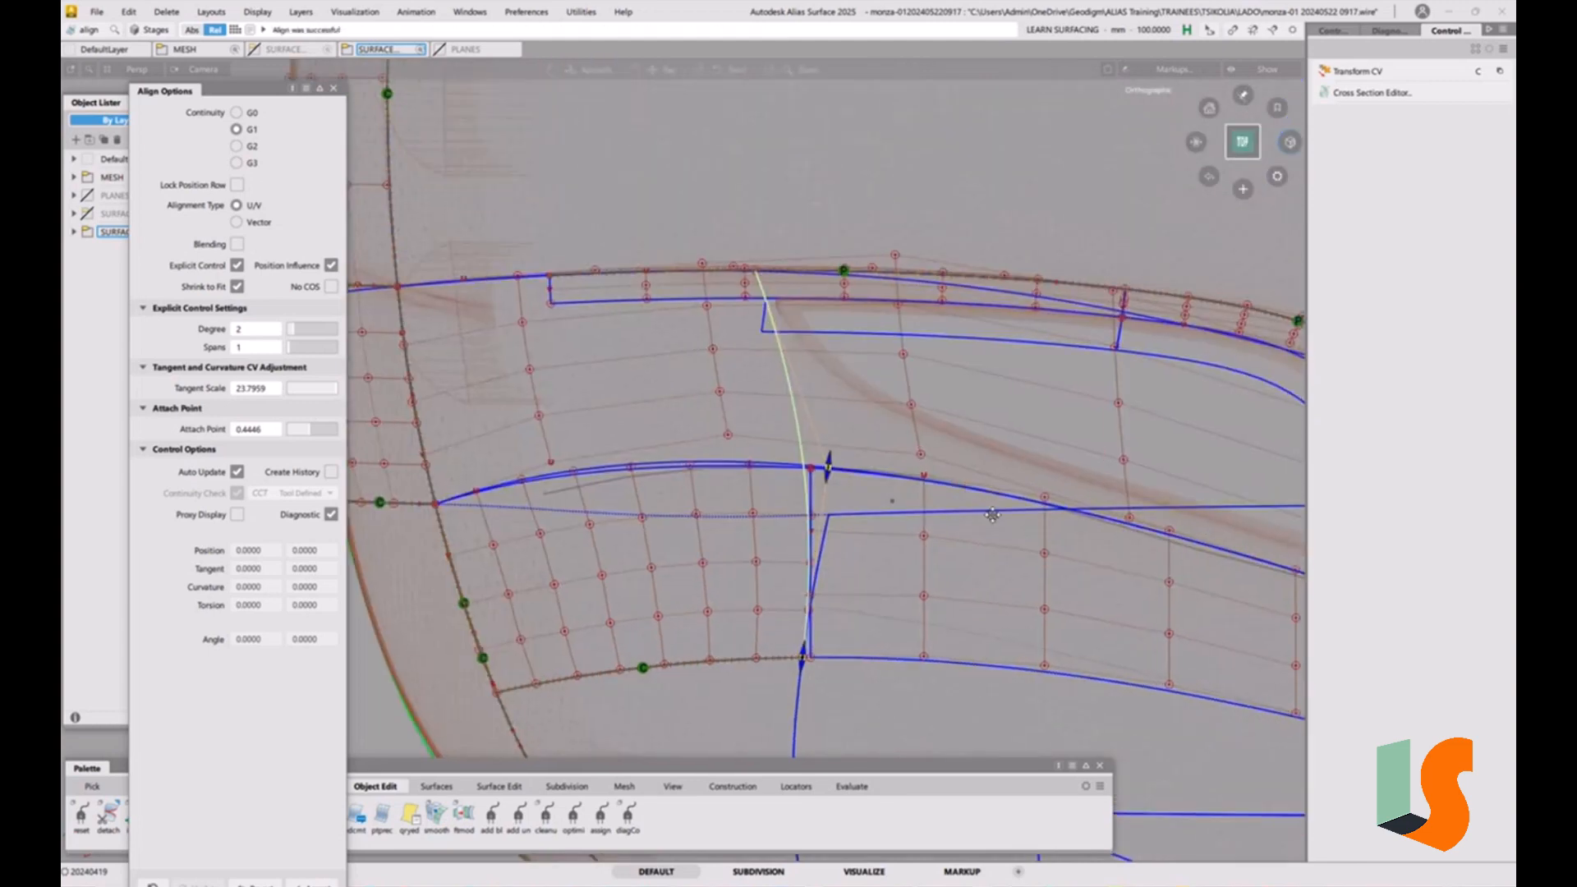
alt+shift+middle_drag(897, 502, 819, 345)
alt+shift+right_drag(819, 345, 816, 394)
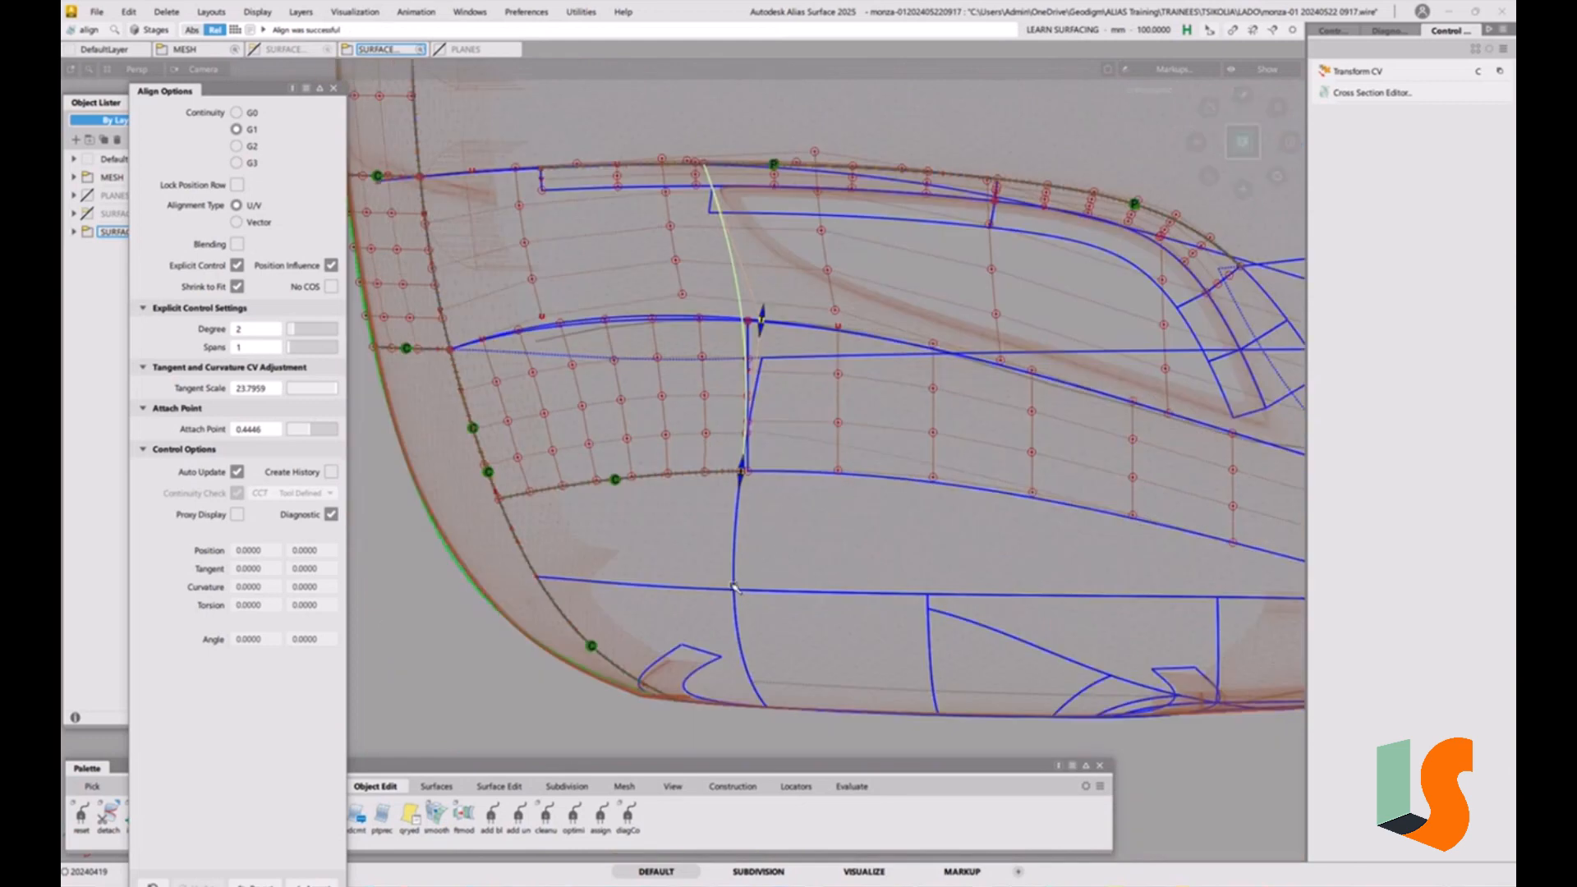
alt+shift+middle_drag(809, 427, 771, 579)
alt+shift+right_drag(771, 579, 785, 482)
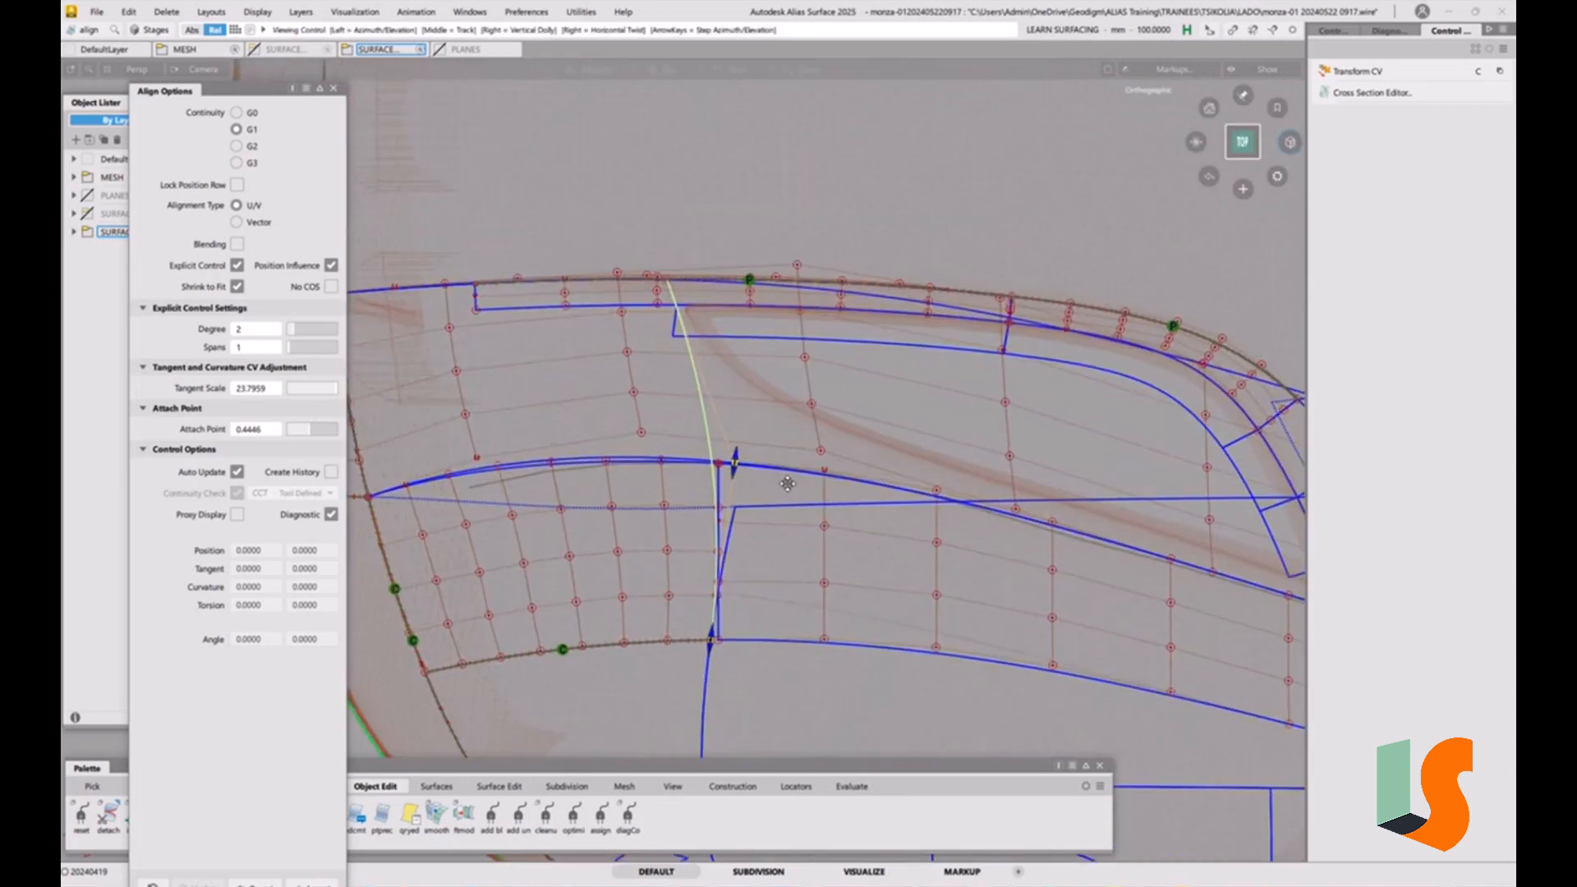
drag(735, 460, 738, 453)
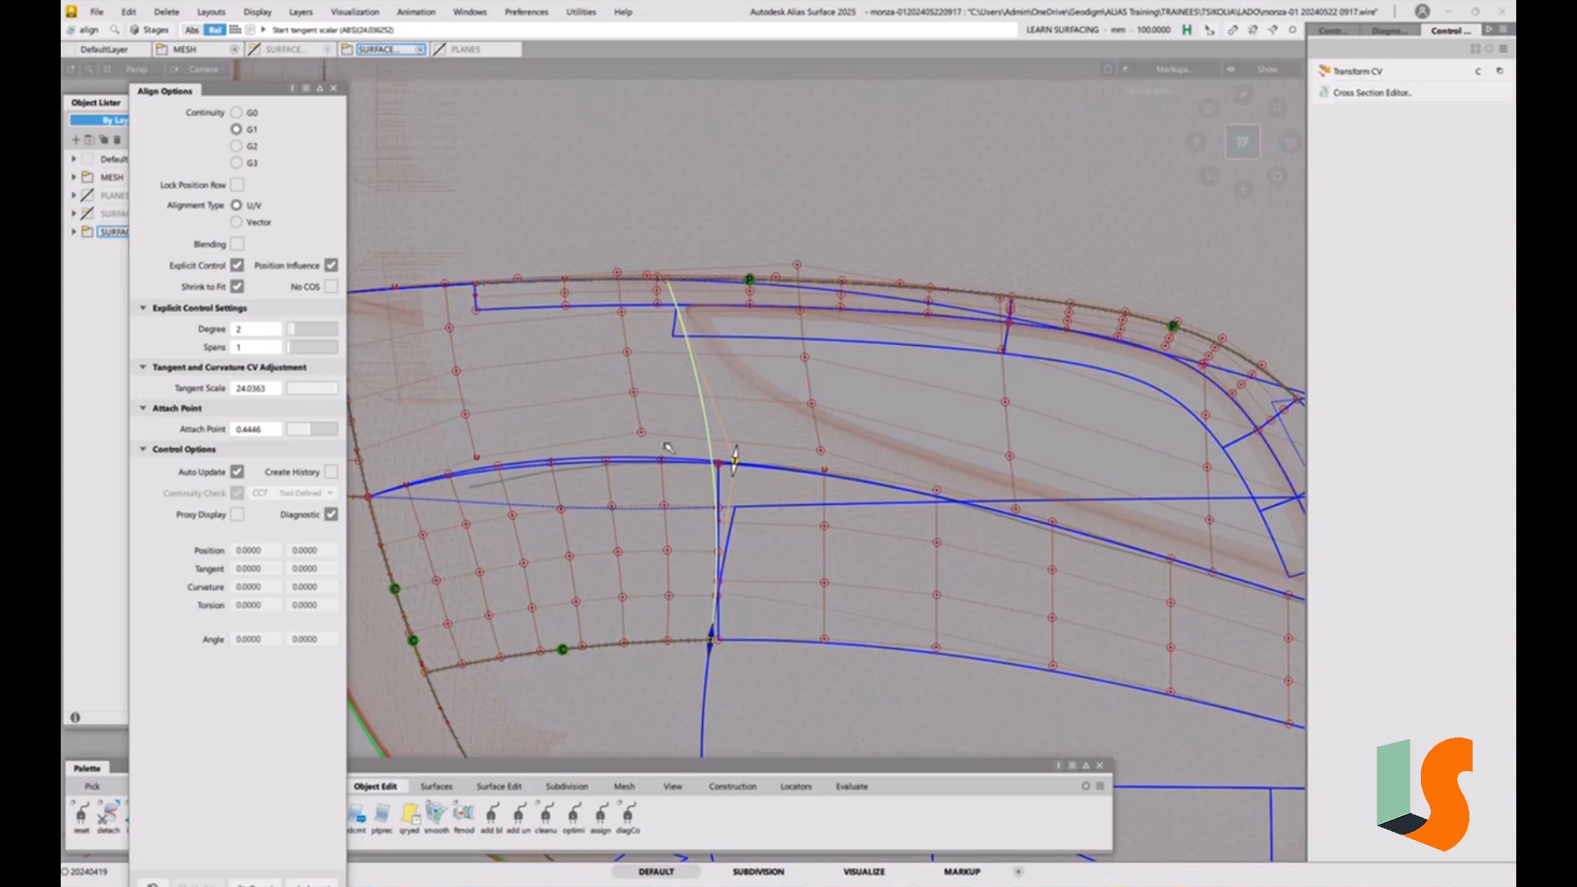
key(shift+alt)
alt+shift+middle_drag(765, 420, 848, 452)
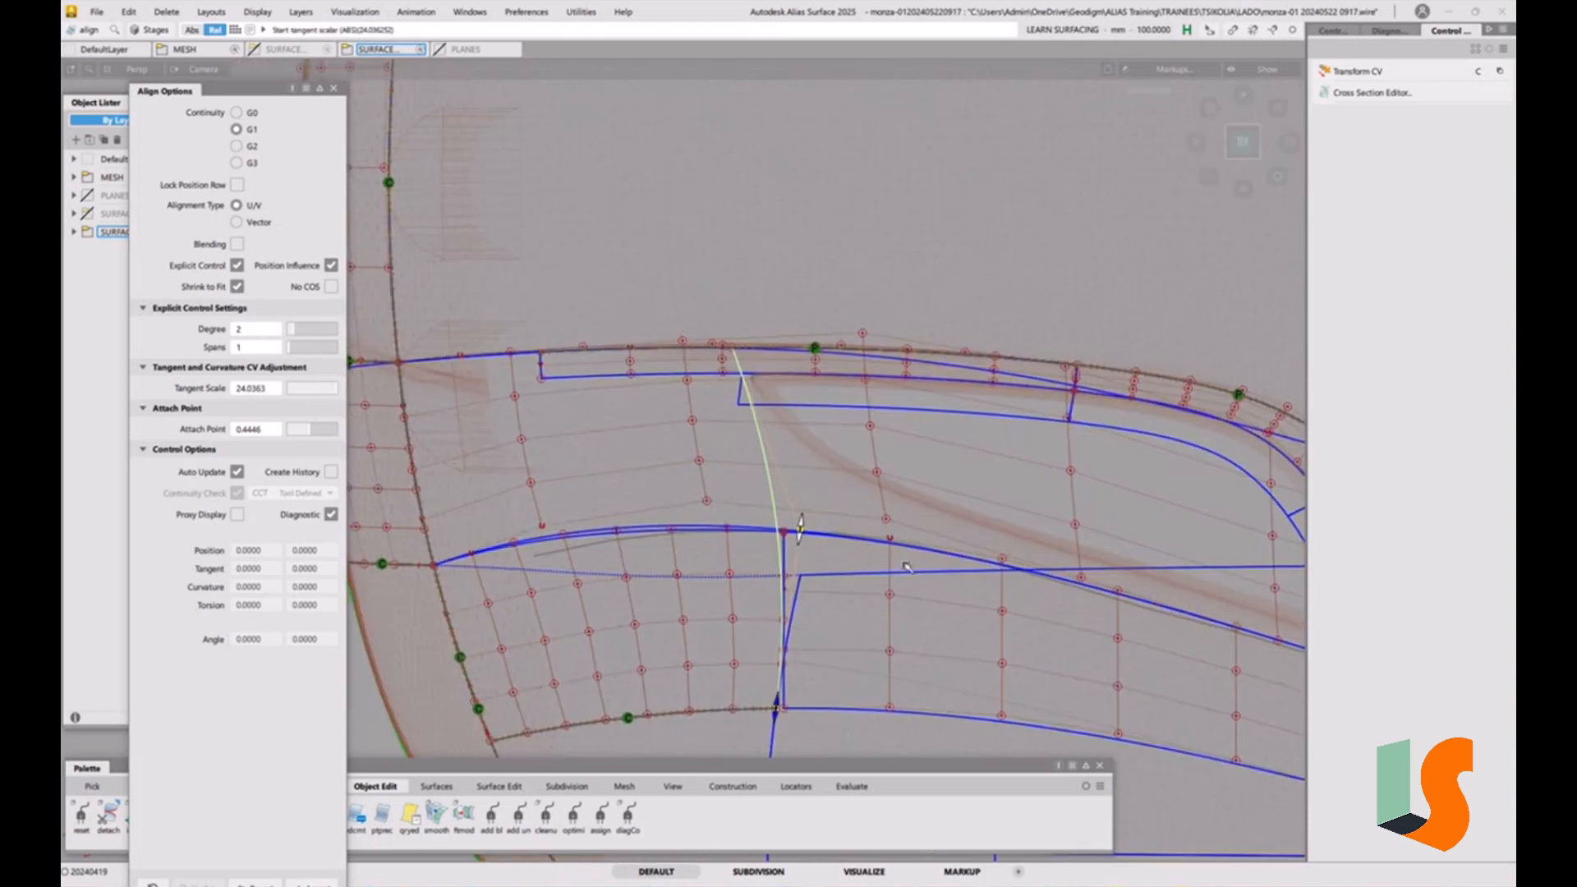
key(space)
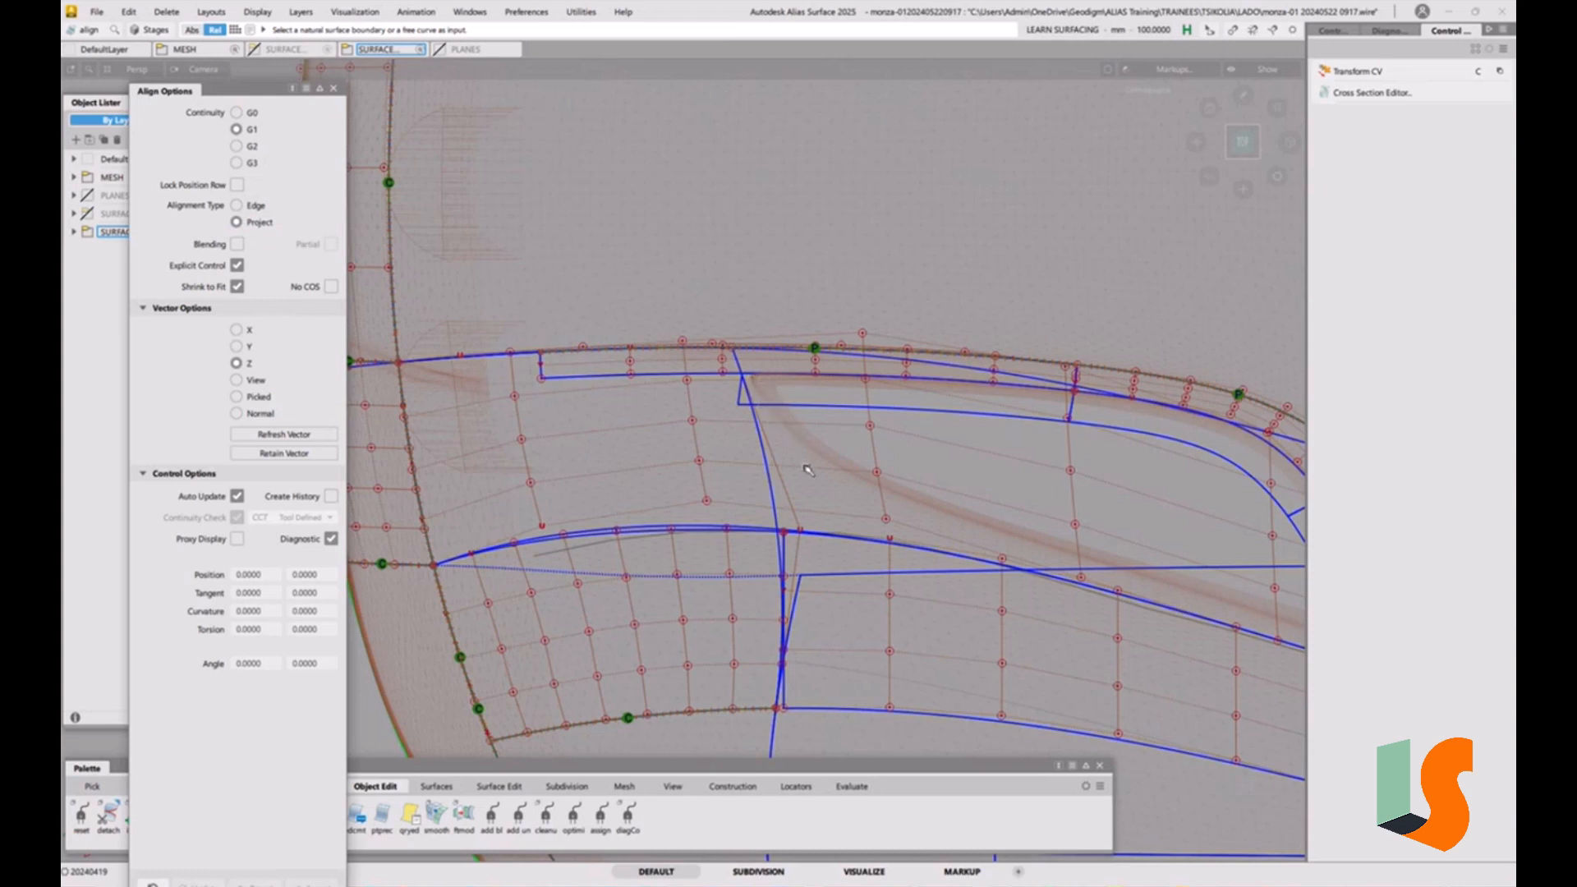
Extend the front and rear fender strip surfaces past the guide curve so that their facing ends overlap
alt+shift+right_drag(859, 564, 781, 605)
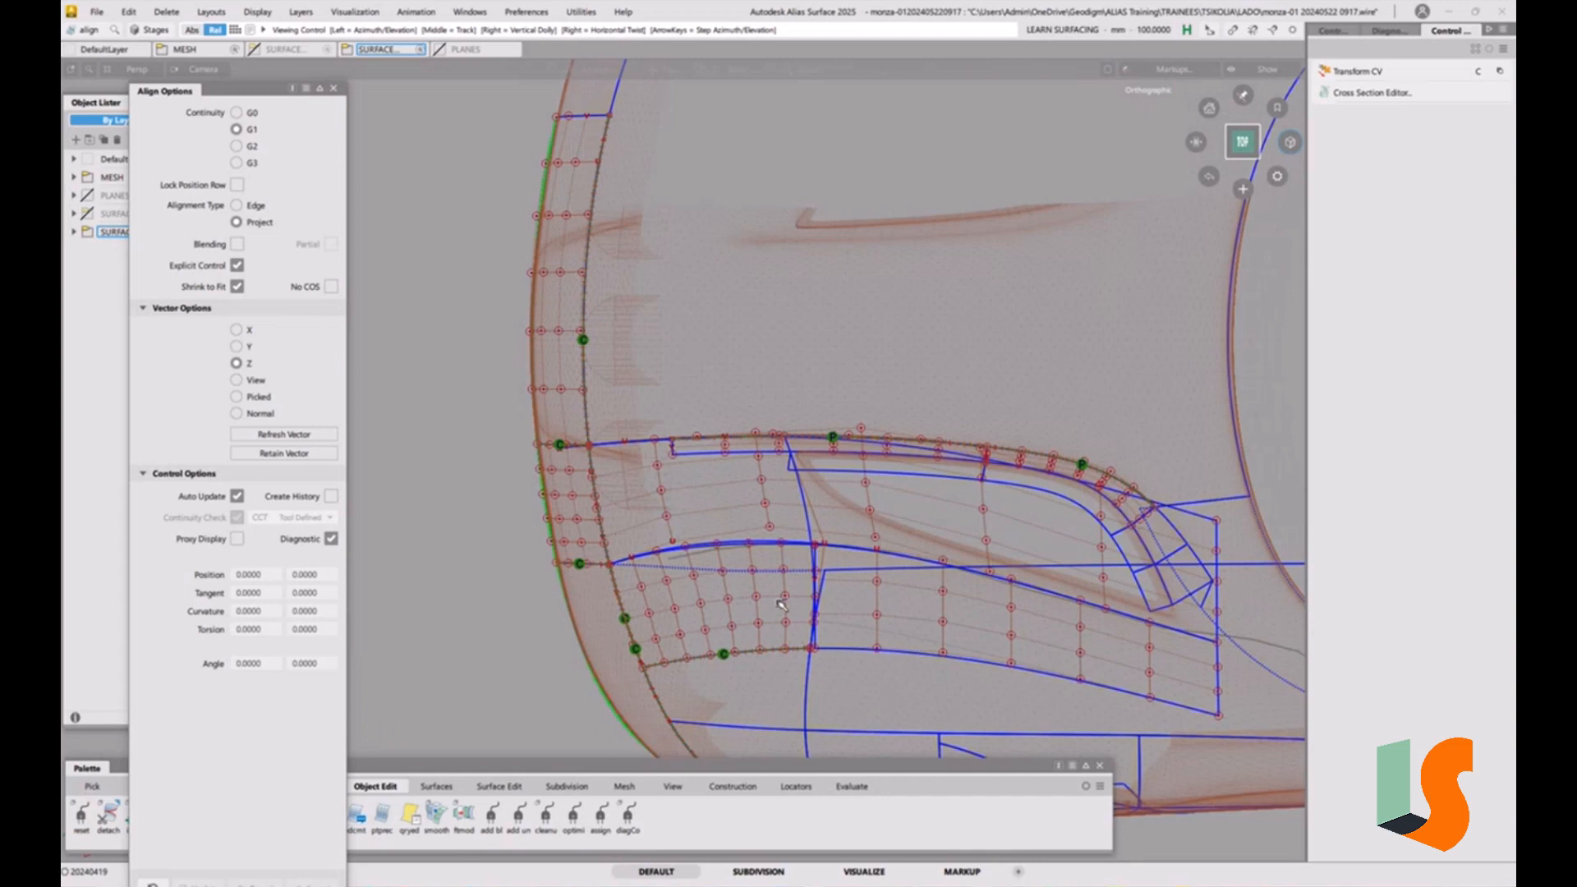
alt+shift+middle_drag(868, 584, 778, 530)
alt+shift+right_drag(768, 493, 763, 408)
key(1)
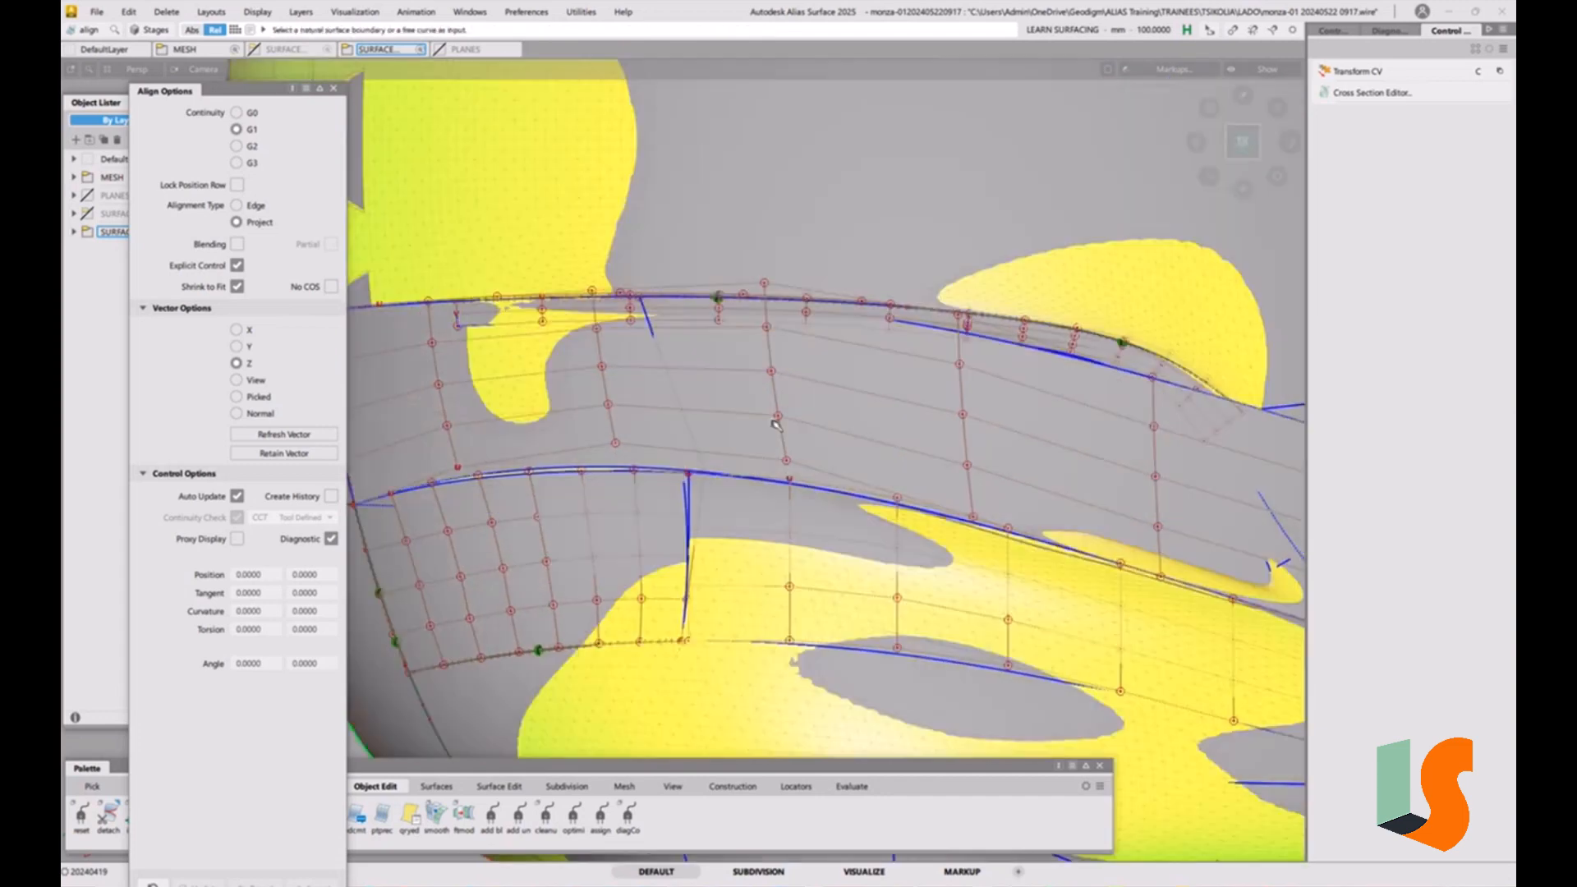
key(1)
key(e)
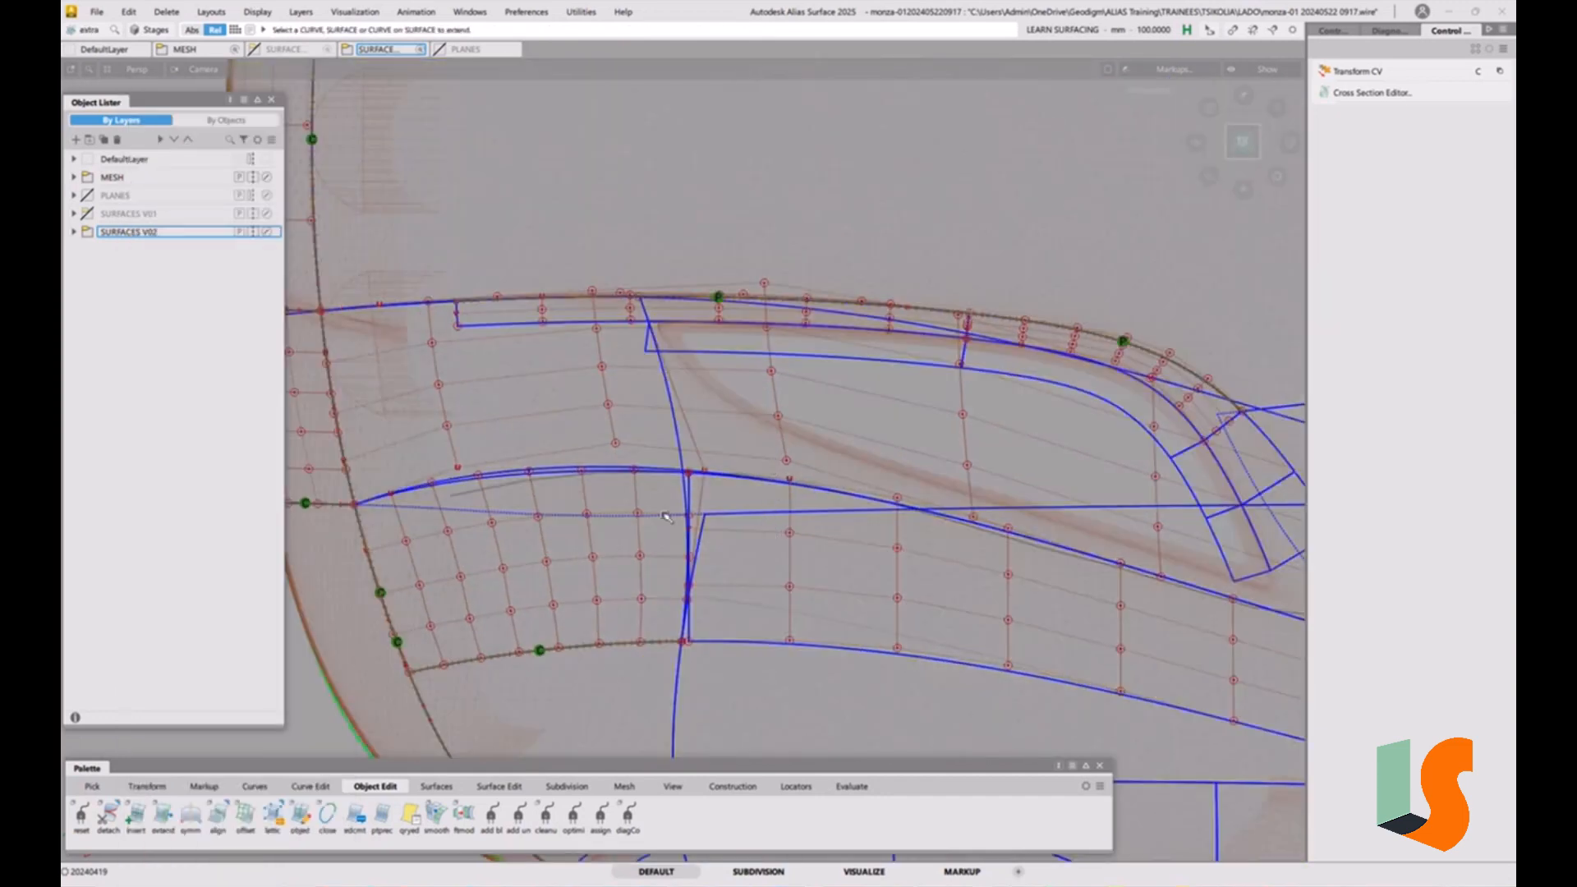
click(690, 486)
click(727, 496)
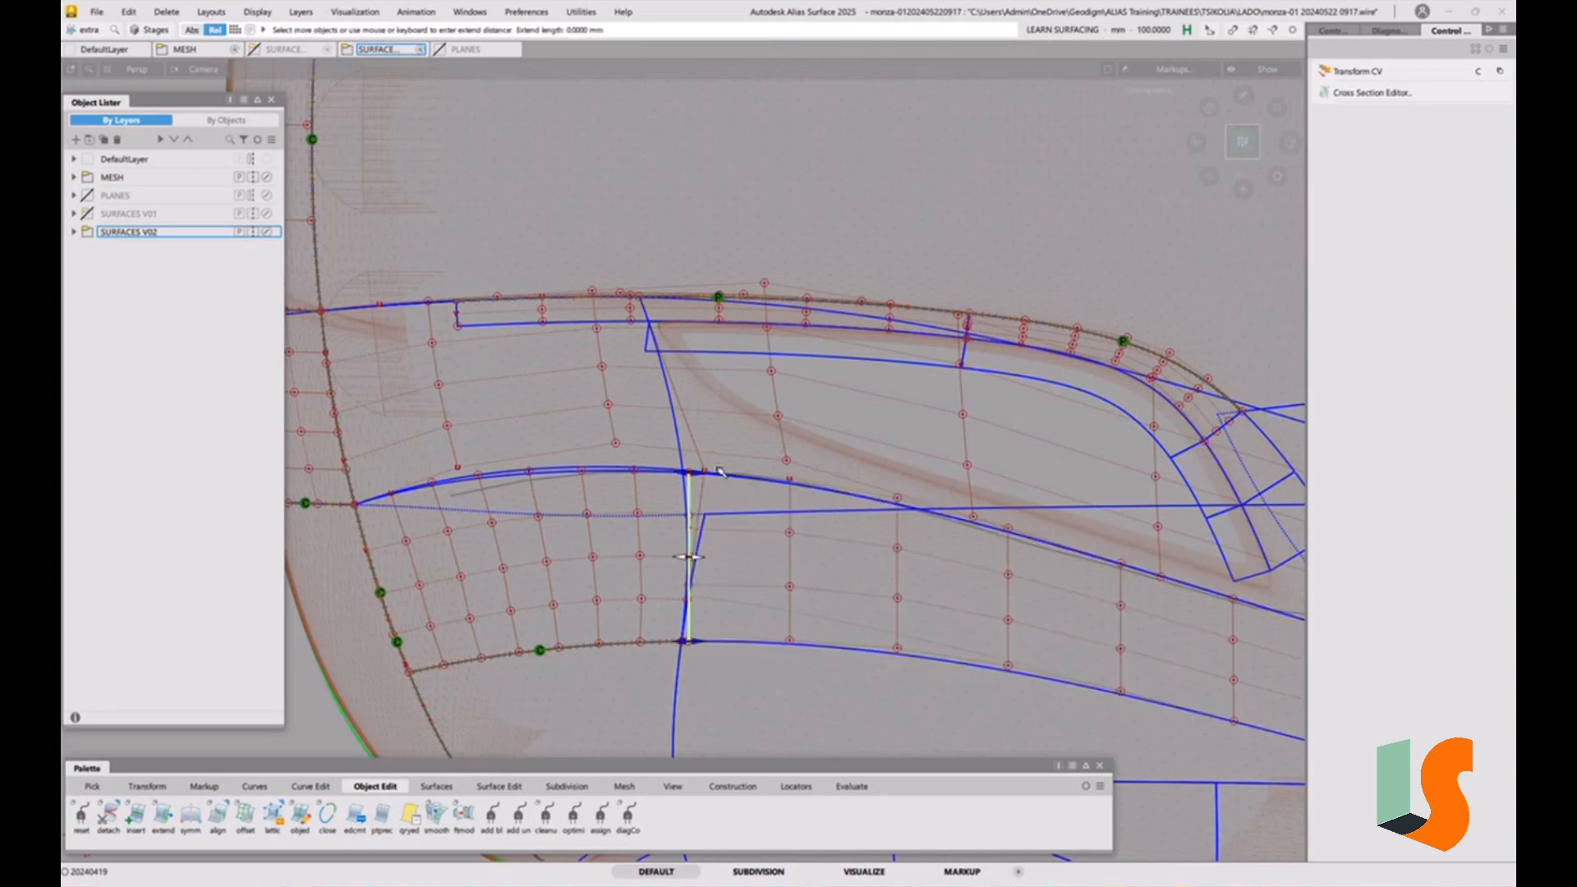
drag(850, 419, 809, 419)
drag(694, 494, 730, 502)
alt+shift+middle_drag(747, 451, 747, 514)
alt+shift+middle_drag(757, 637, 671, 535)
alt+shift+right_drag(644, 567, 638, 524)
alt+shift+middle_drag(637, 524, 747, 520)
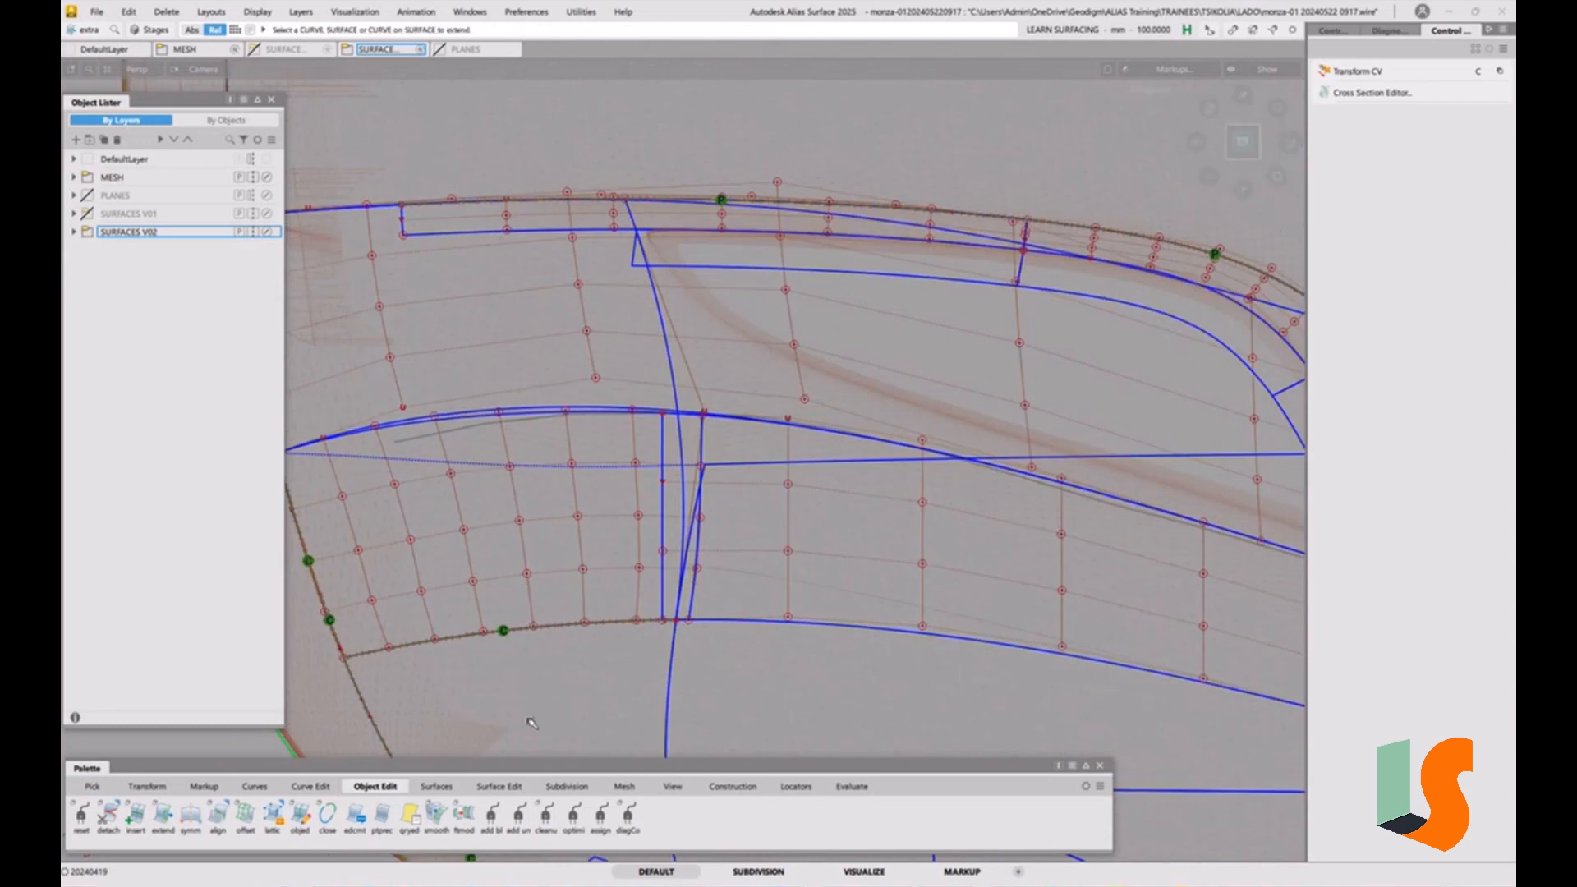
Trim-convert the rear strip surface to the guide curve, projecting along Z and keeping its rear region
click(503, 787)
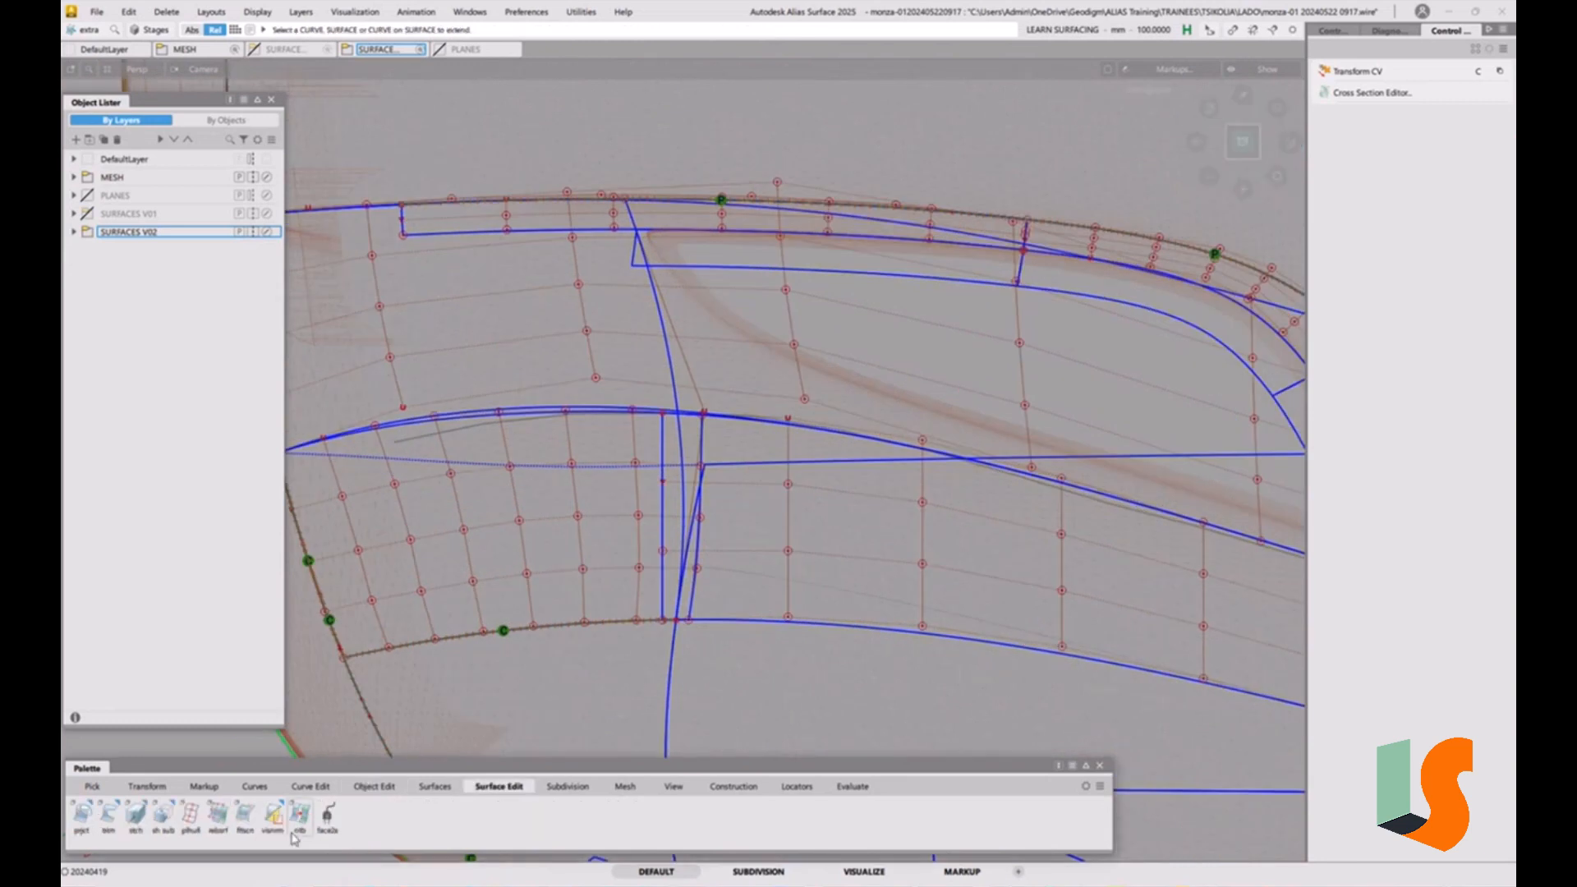
click(114, 824)
click(151, 832)
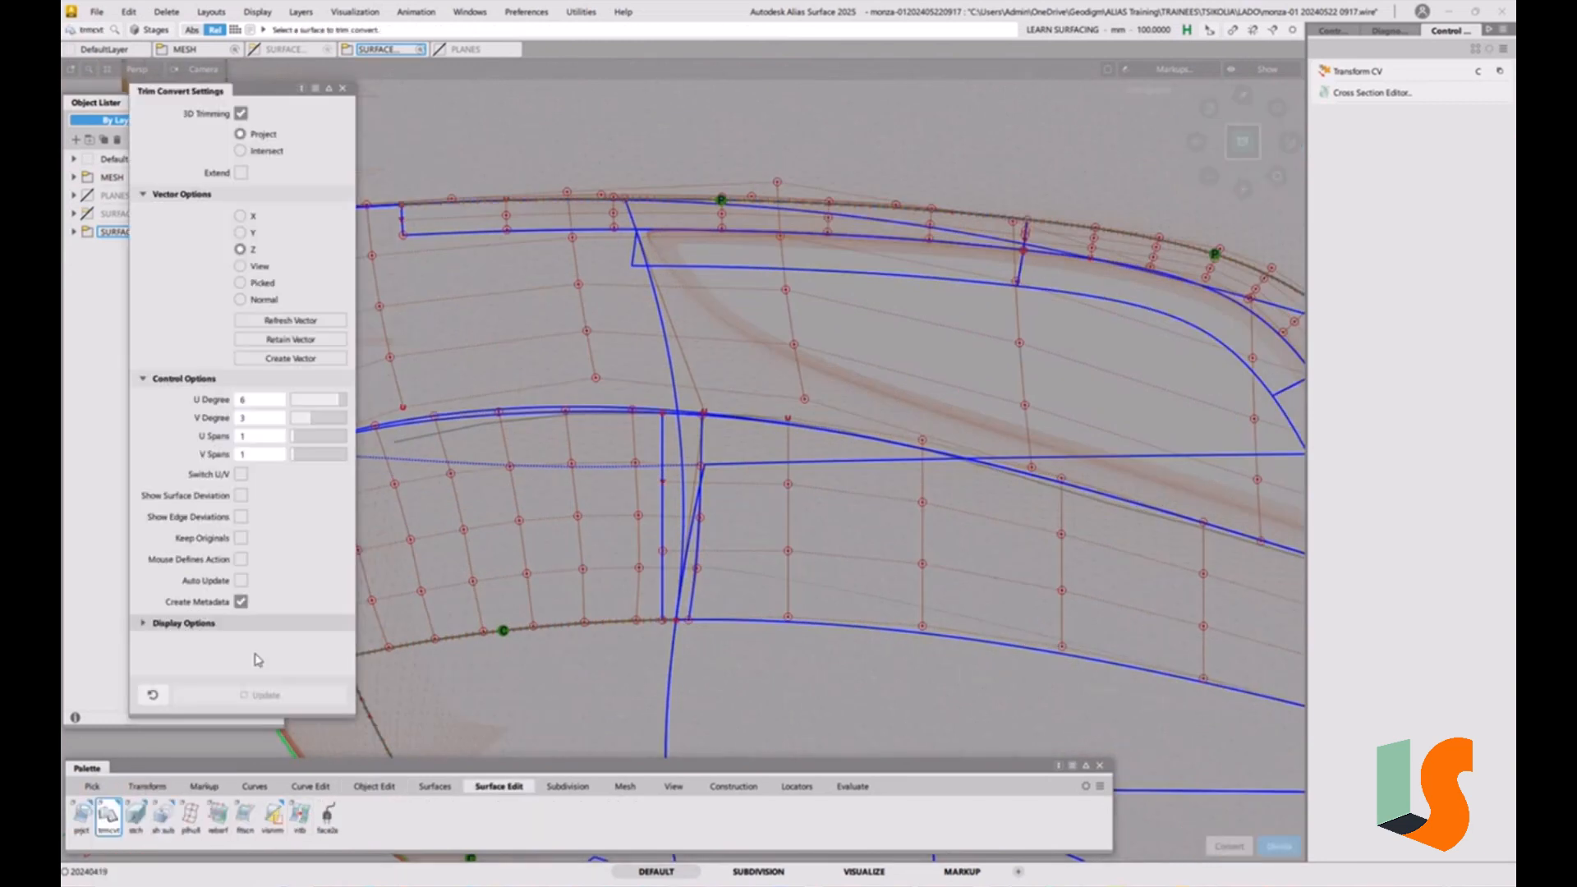
click(670, 463)
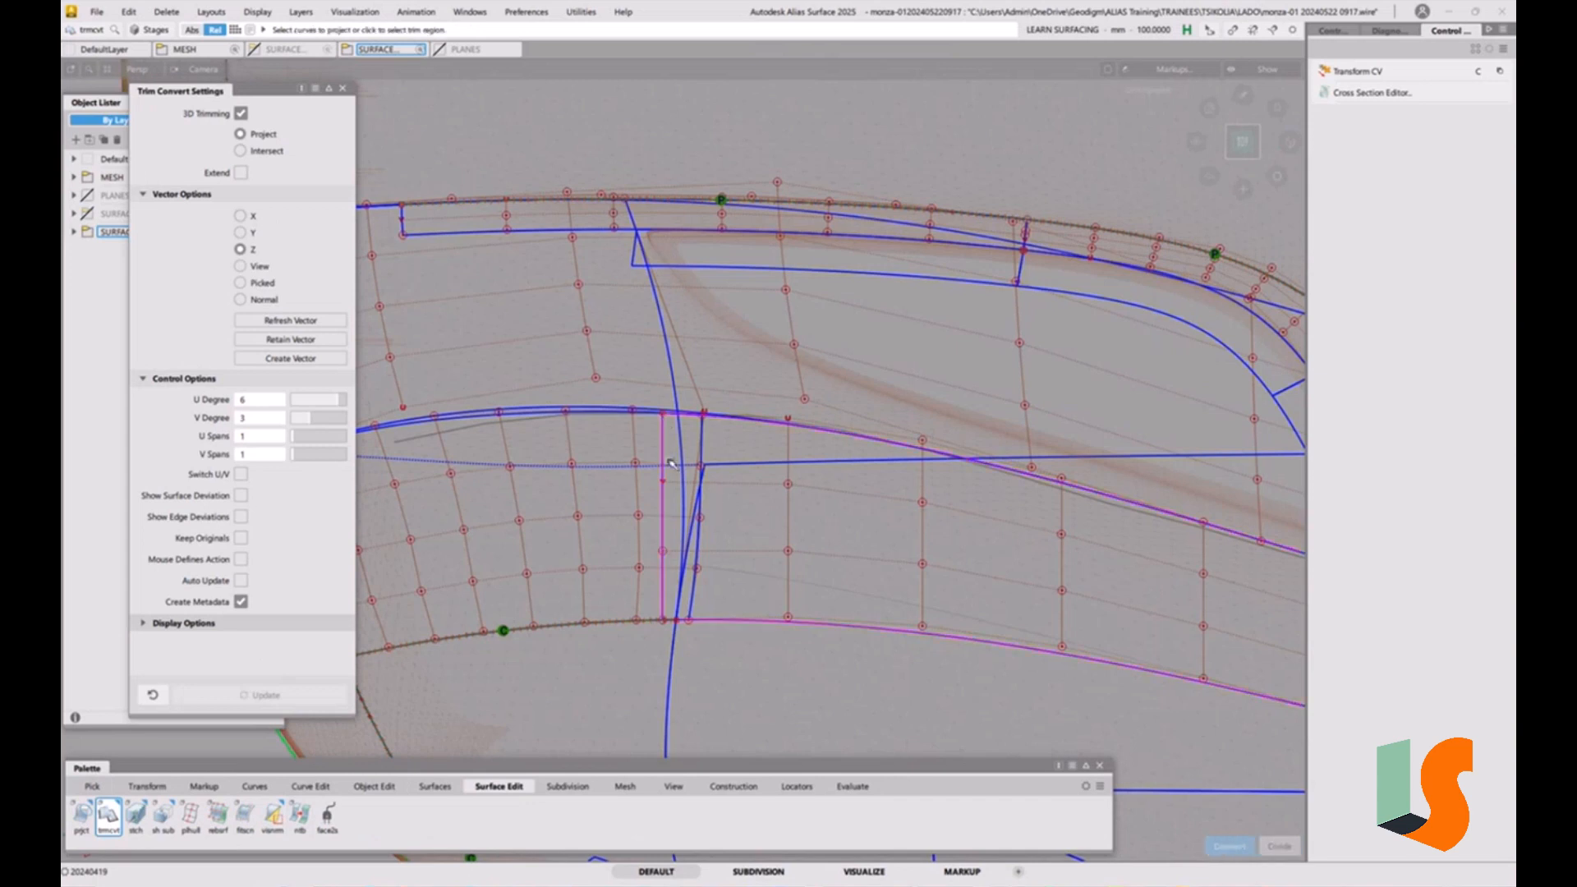
click(680, 441)
click(743, 563)
key(space)
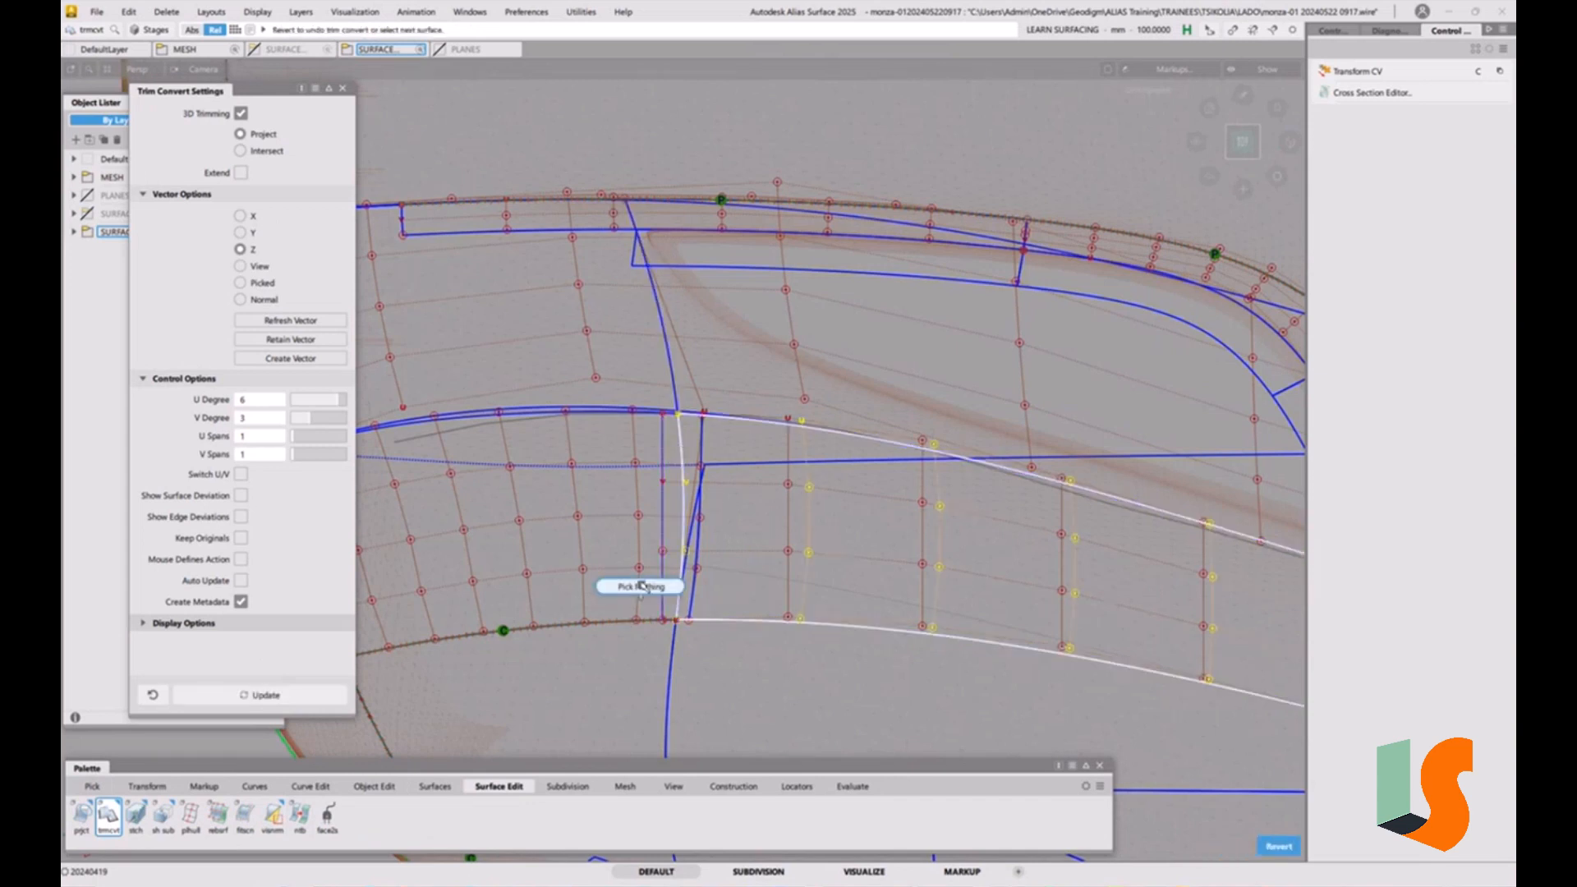
Trim-convert the front strip surface to the same guide curve, keeping the region toward the nose
click(678, 530)
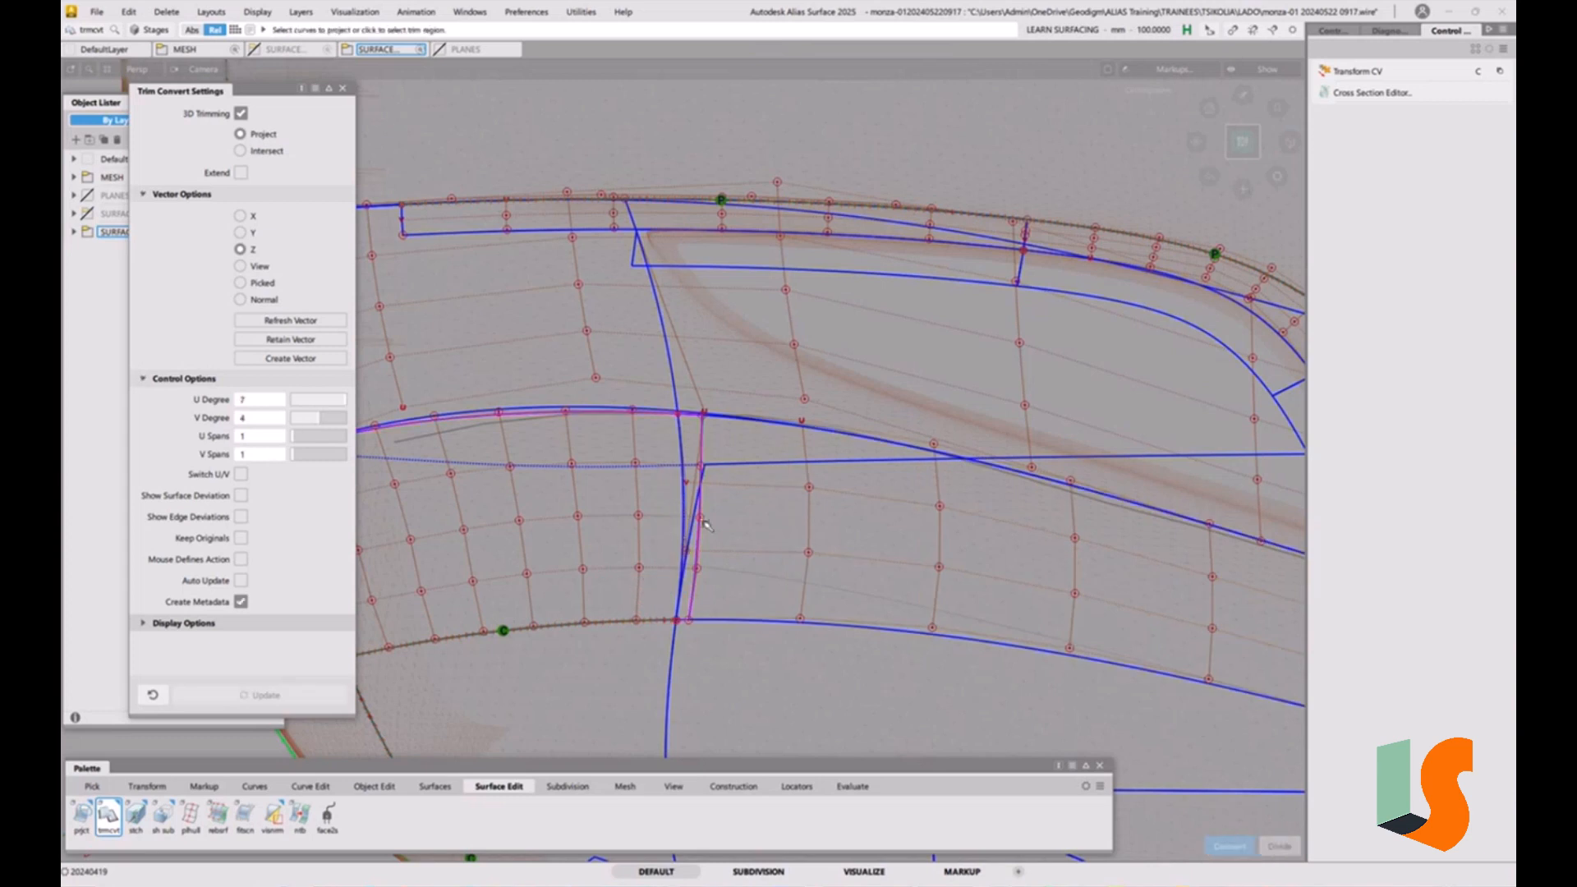
click(682, 500)
click(703, 535)
click(629, 568)
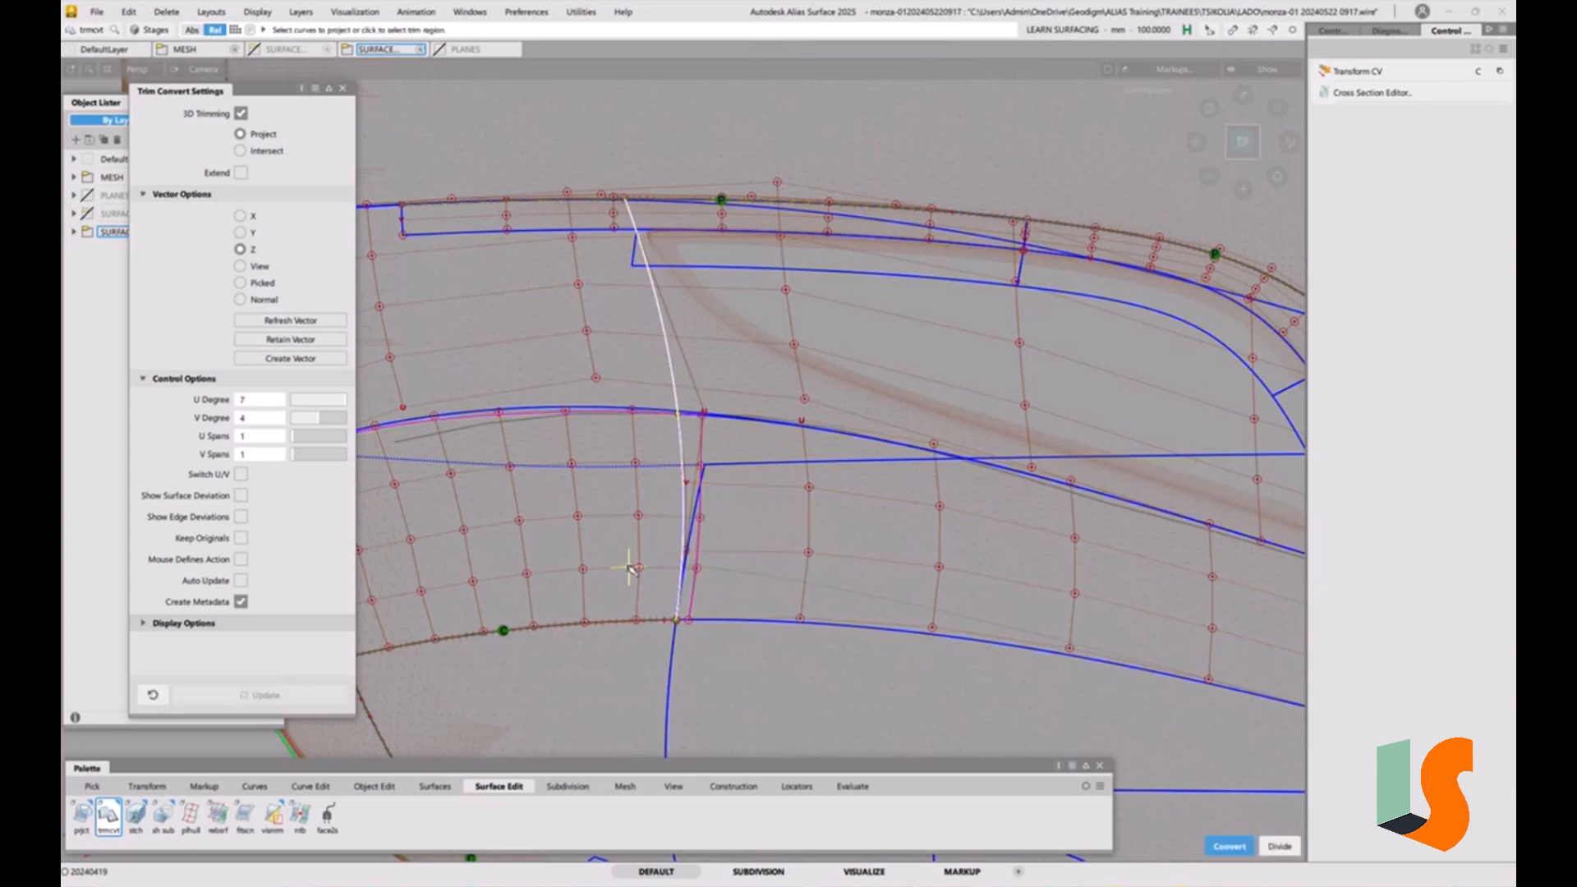
key(space)
Delete the leftover continuity locator on the nose edge beside the front strip's lower corner
ctrl+shift+drag(751, 634, 743, 538)
alt+shift+middle_drag(740, 535, 830, 531)
alt+shift+right_drag(830, 531, 687, 602)
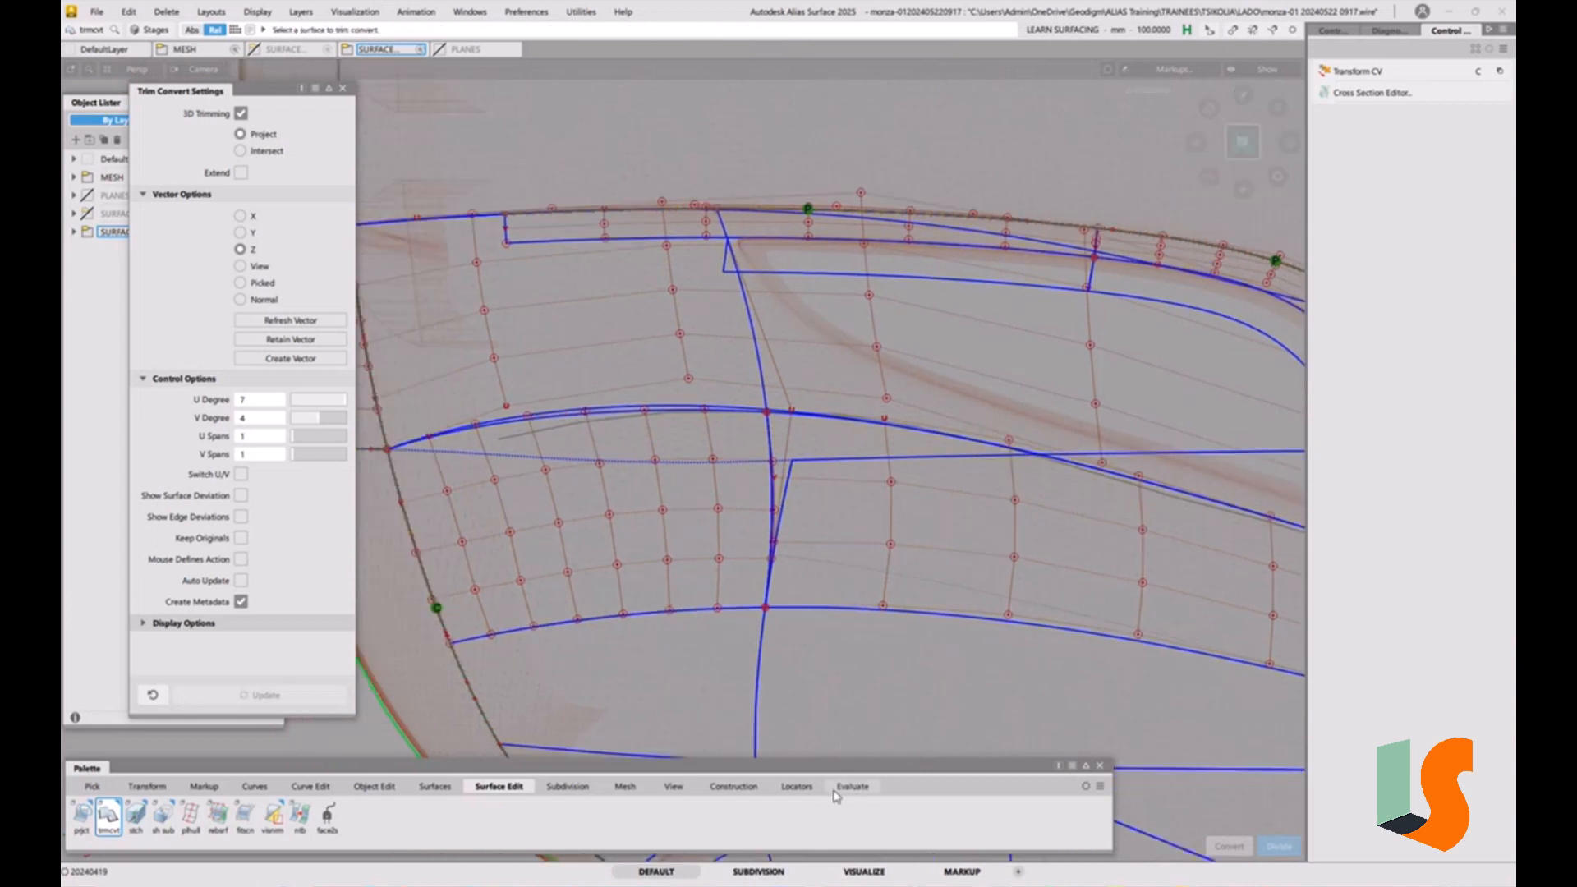
ctrl+shift+drag(484, 620, 488, 730)
key(Delete)
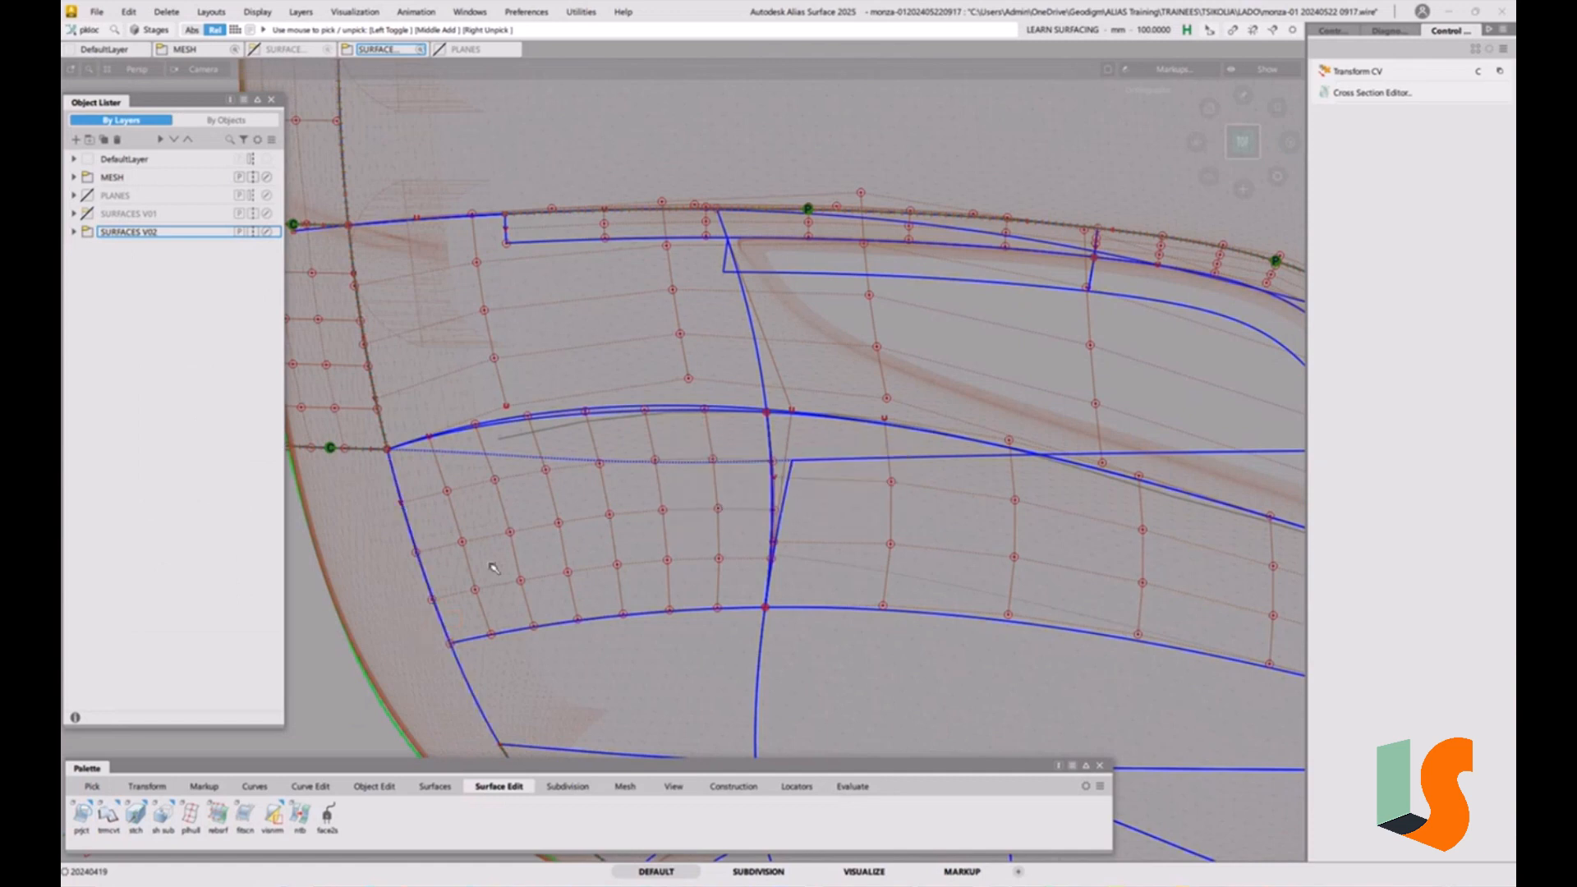
Trim the fender panel beneath the front strip to the strip's lower edge, keeping the region below it
click(850, 786)
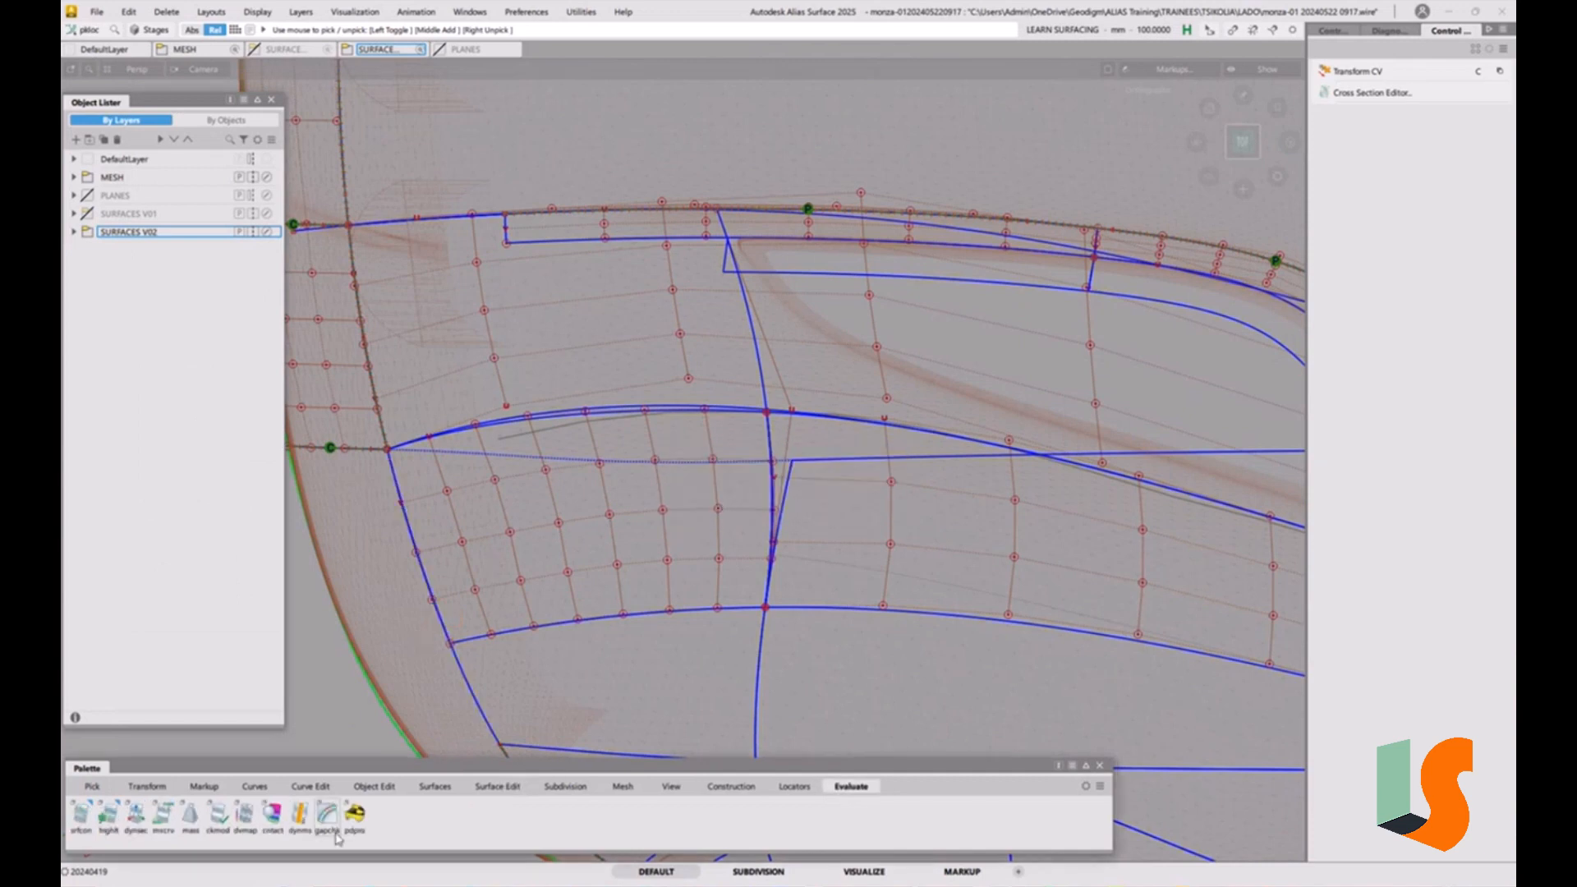
click(108, 813)
ctrl+shift+right_drag(665, 616, 649, 640)
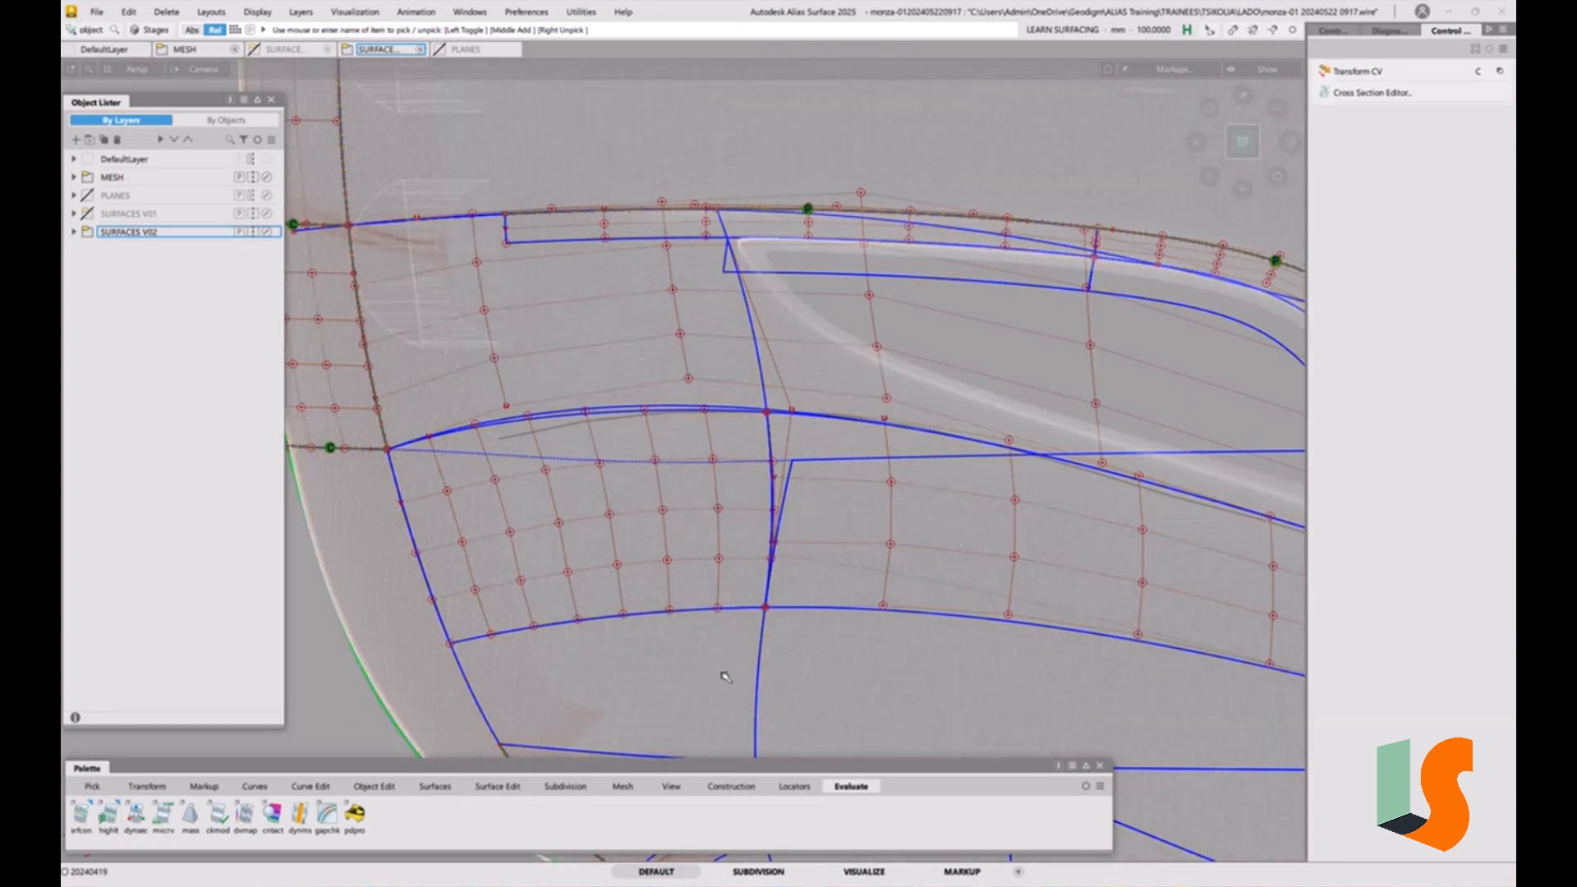
ctrl+shift+drag(721, 672, 699, 616)
click(698, 613)
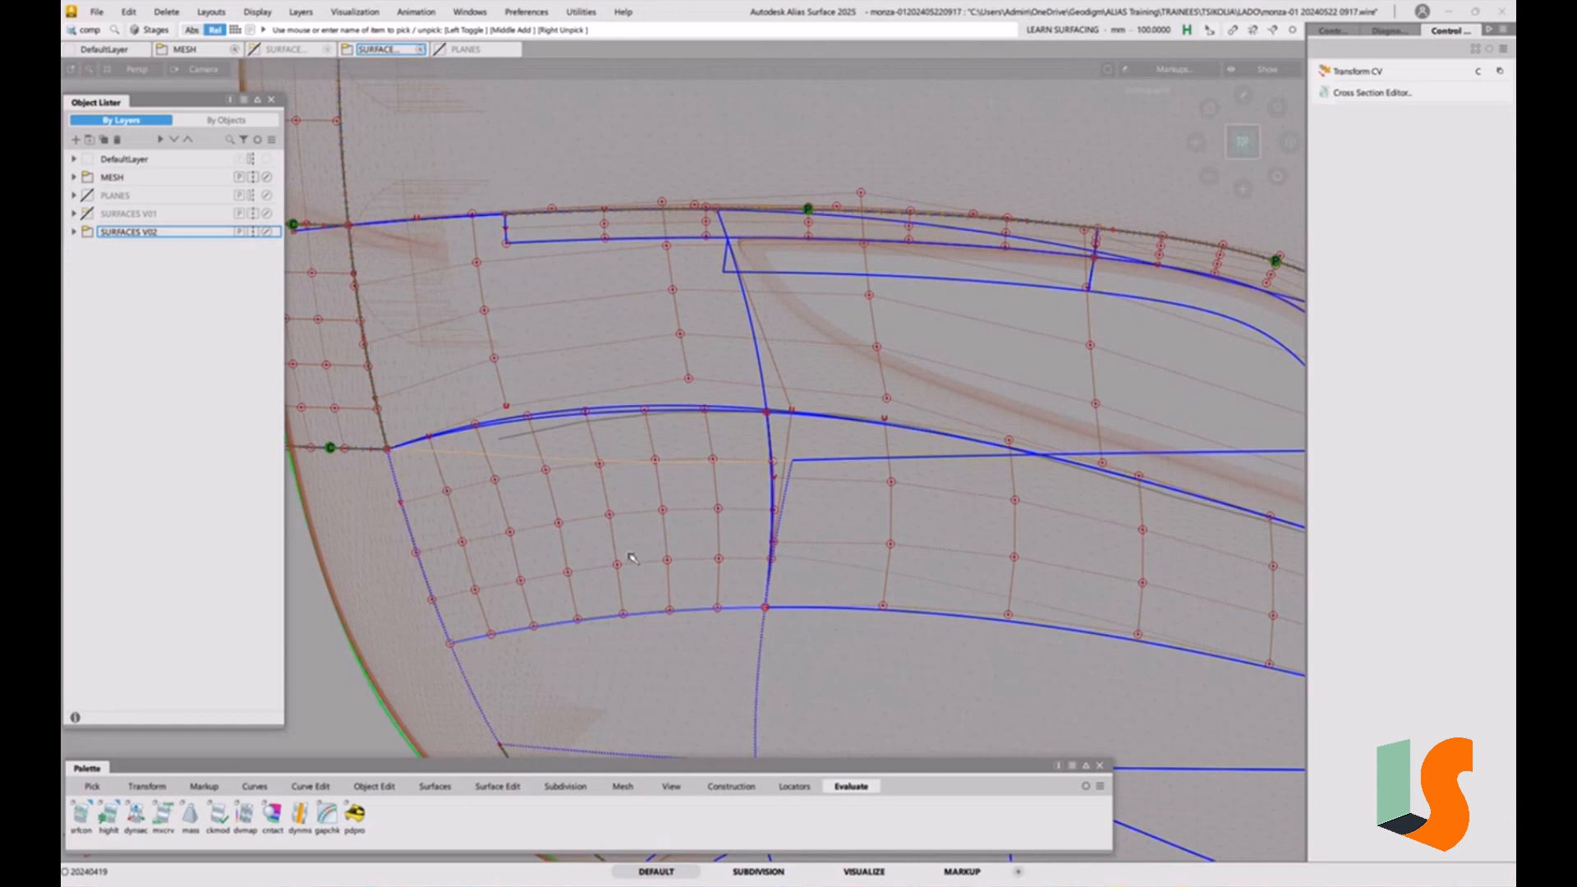
alt+shift+right_drag(632, 559, 627, 562)
alt+shift+middle_drag(629, 561, 634, 509)
ctrl+shift+right_drag(644, 549, 675, 599)
click(680, 604)
key(space)
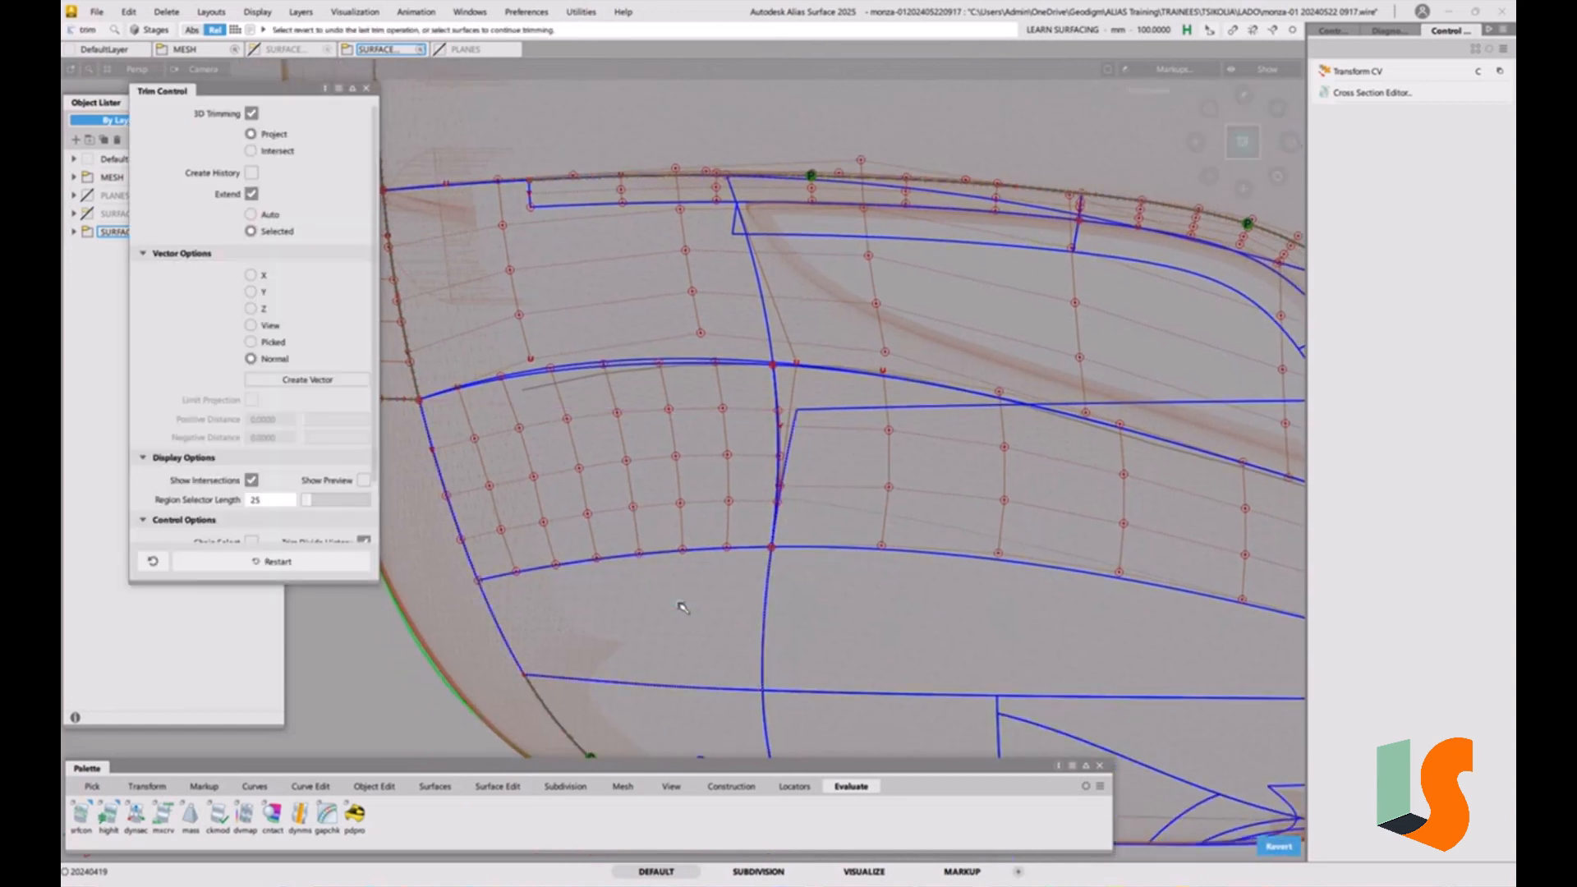
click(679, 608)
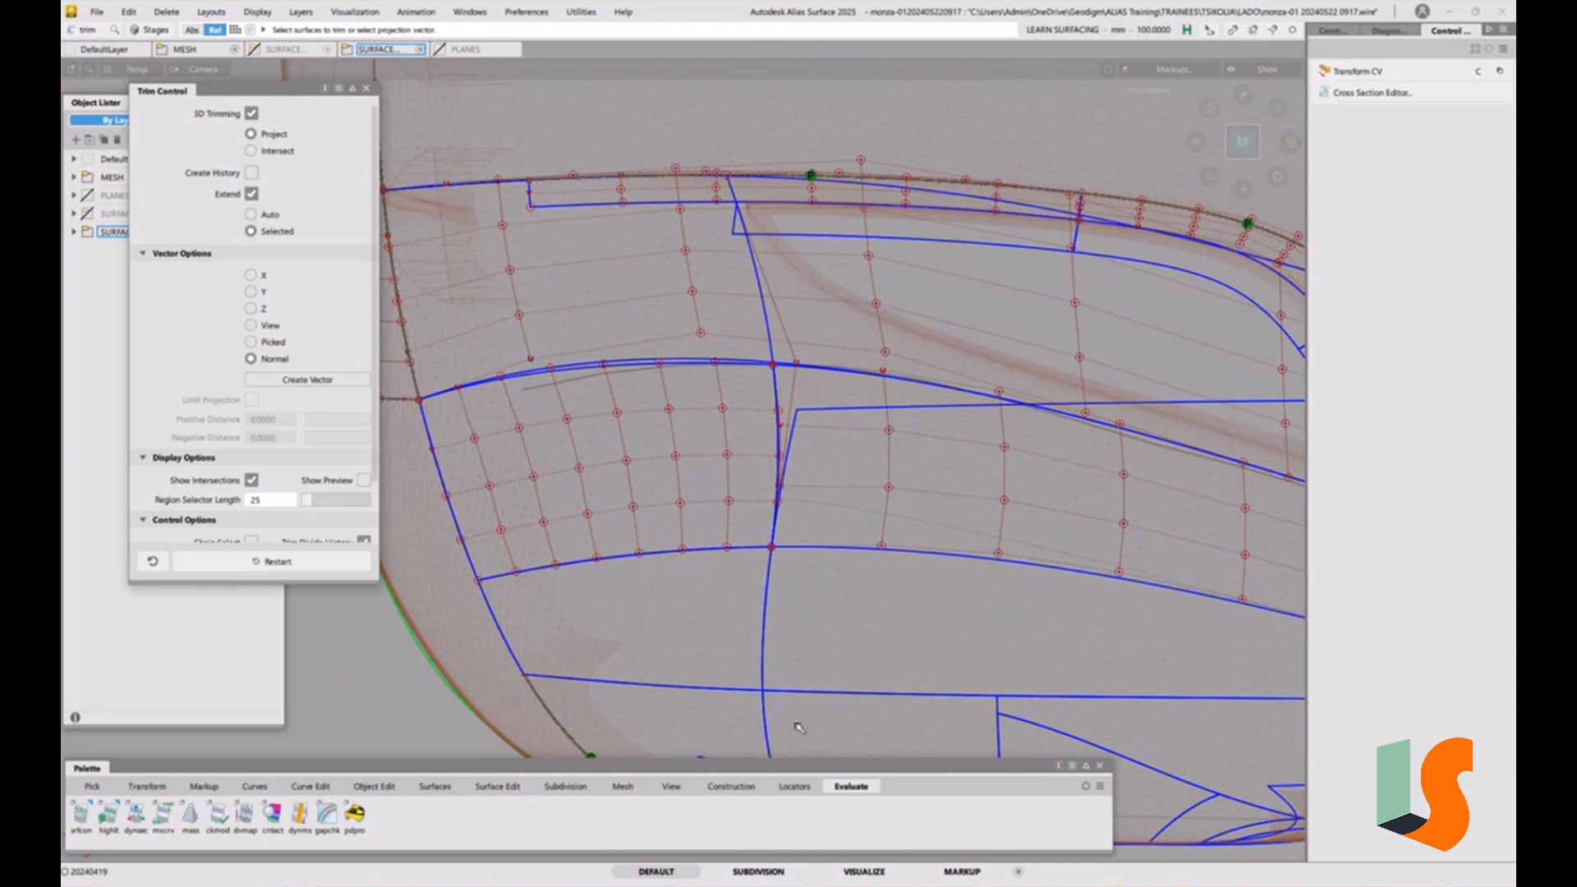
Place surface continuity checks on the nose edges of the front strip and lower panel, and on their shared edge
double_click(90, 820)
click(850, 647)
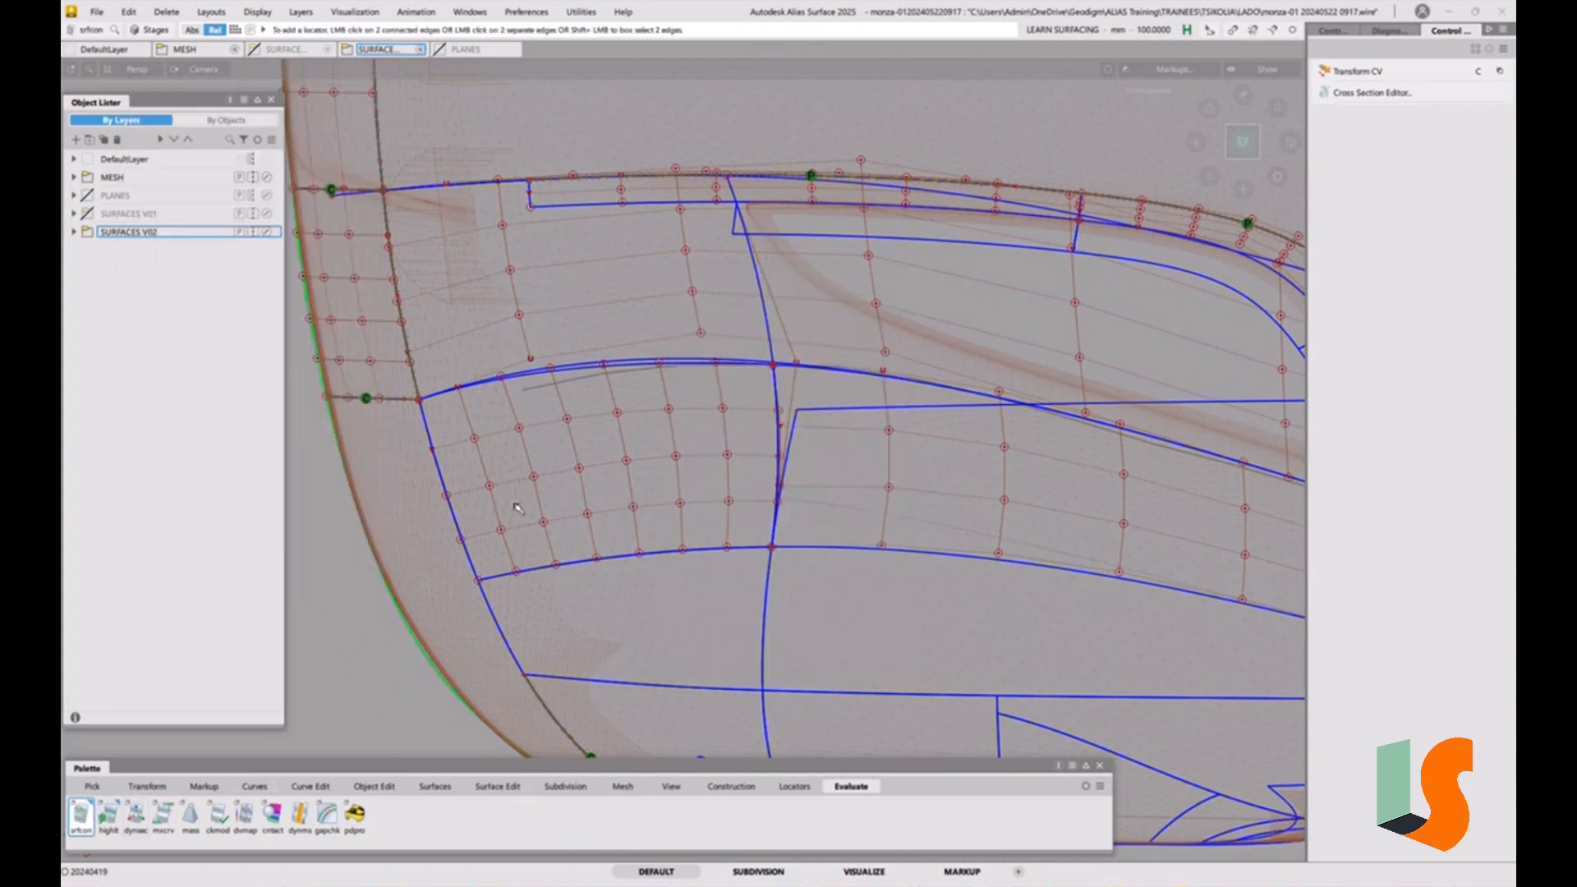
click(446, 509)
click(487, 603)
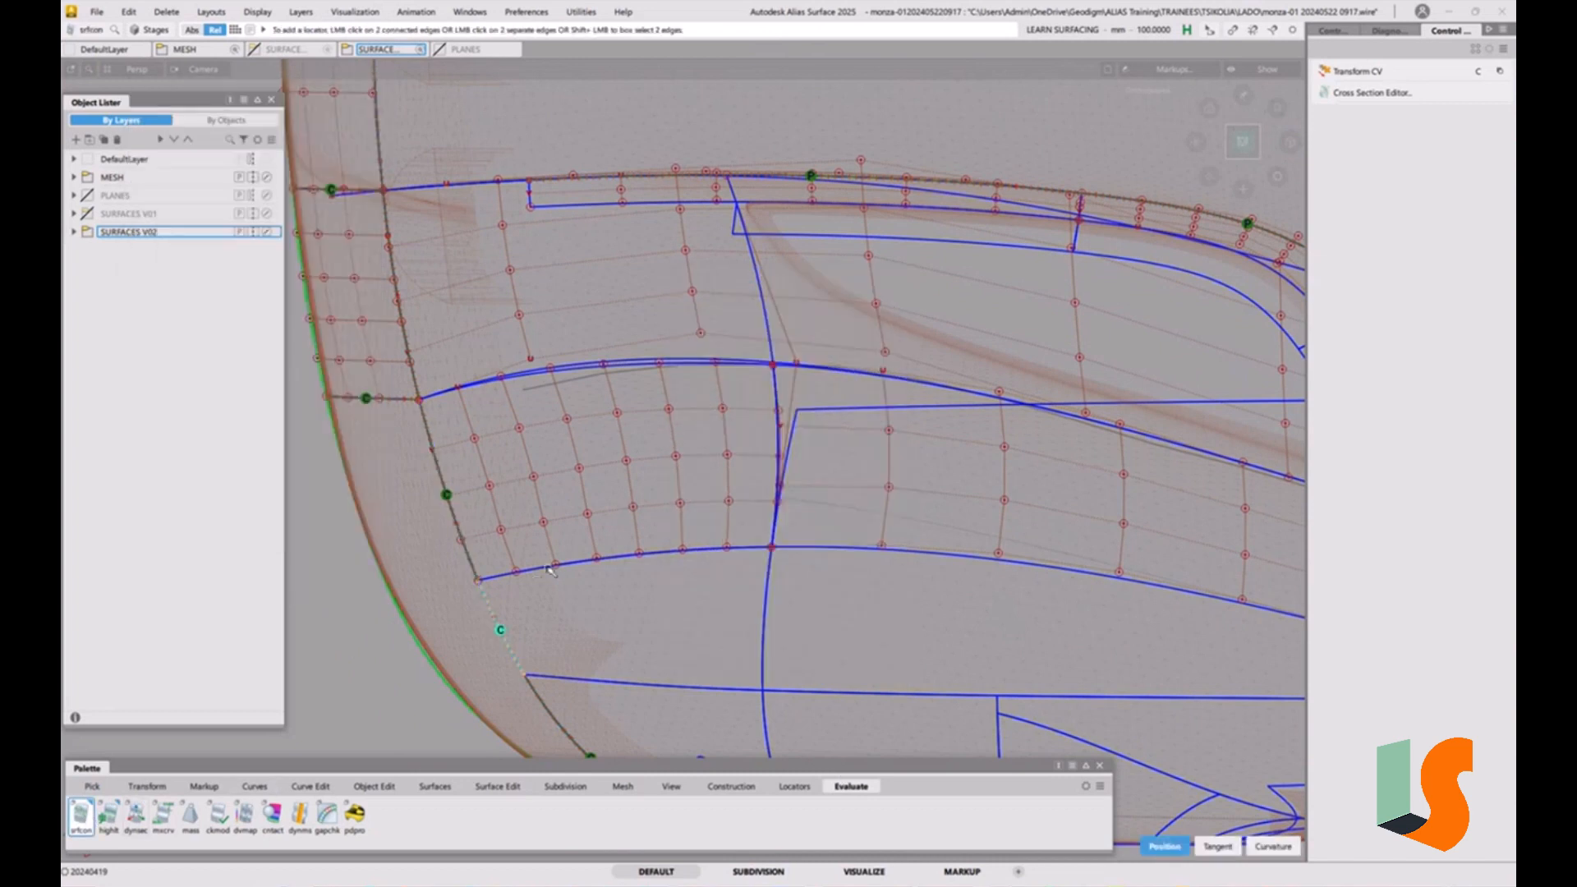
click(765, 568)
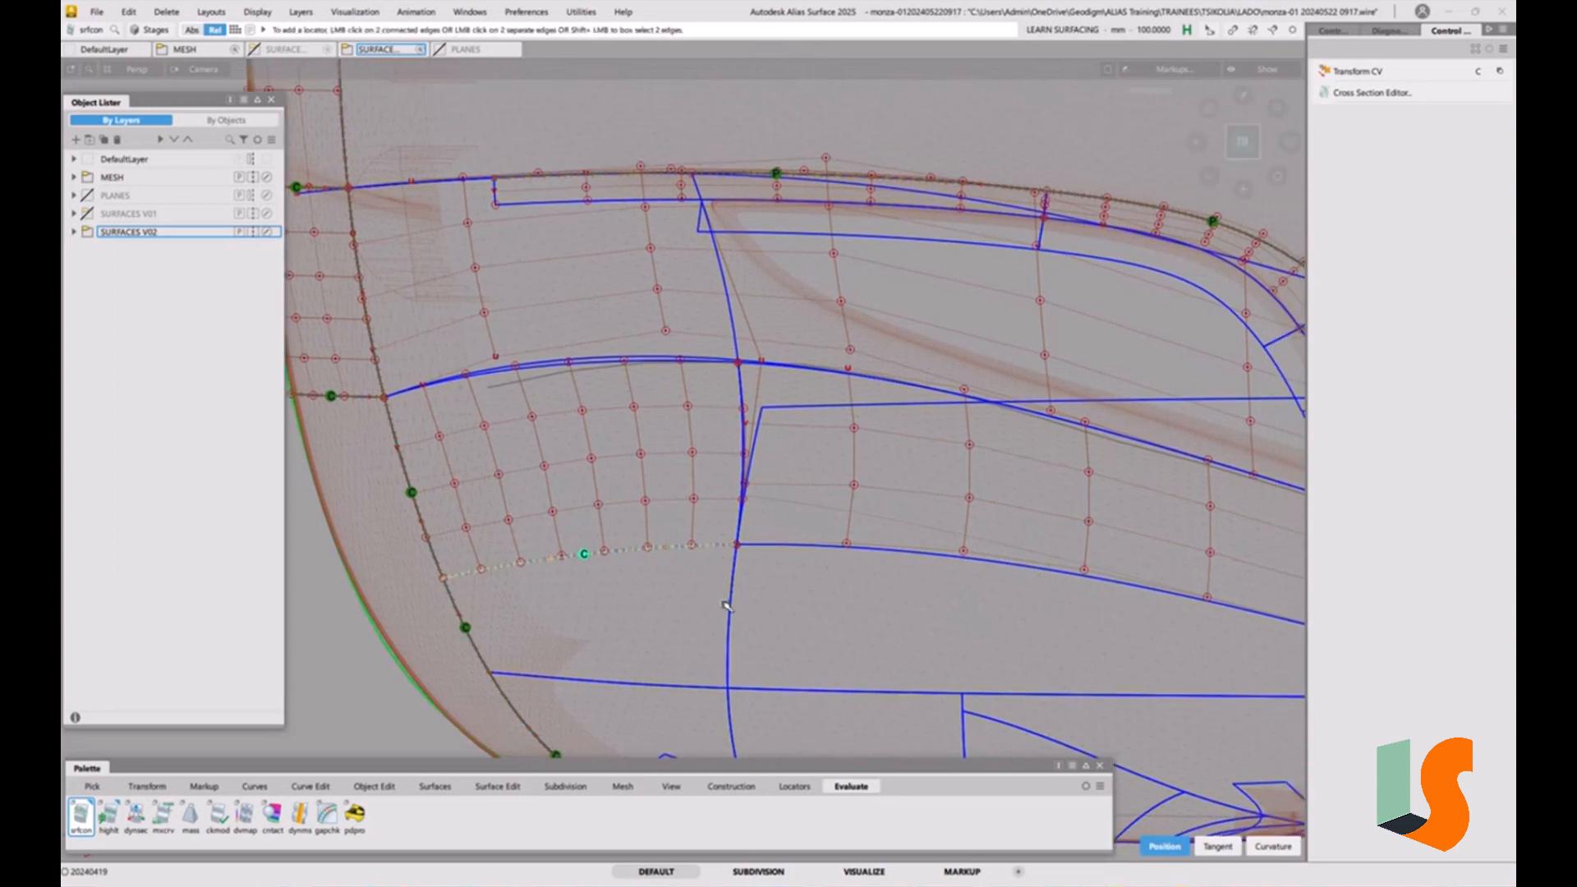
Check continuity along the rear strip's lower edge, and delete that check's locator
click(783, 544)
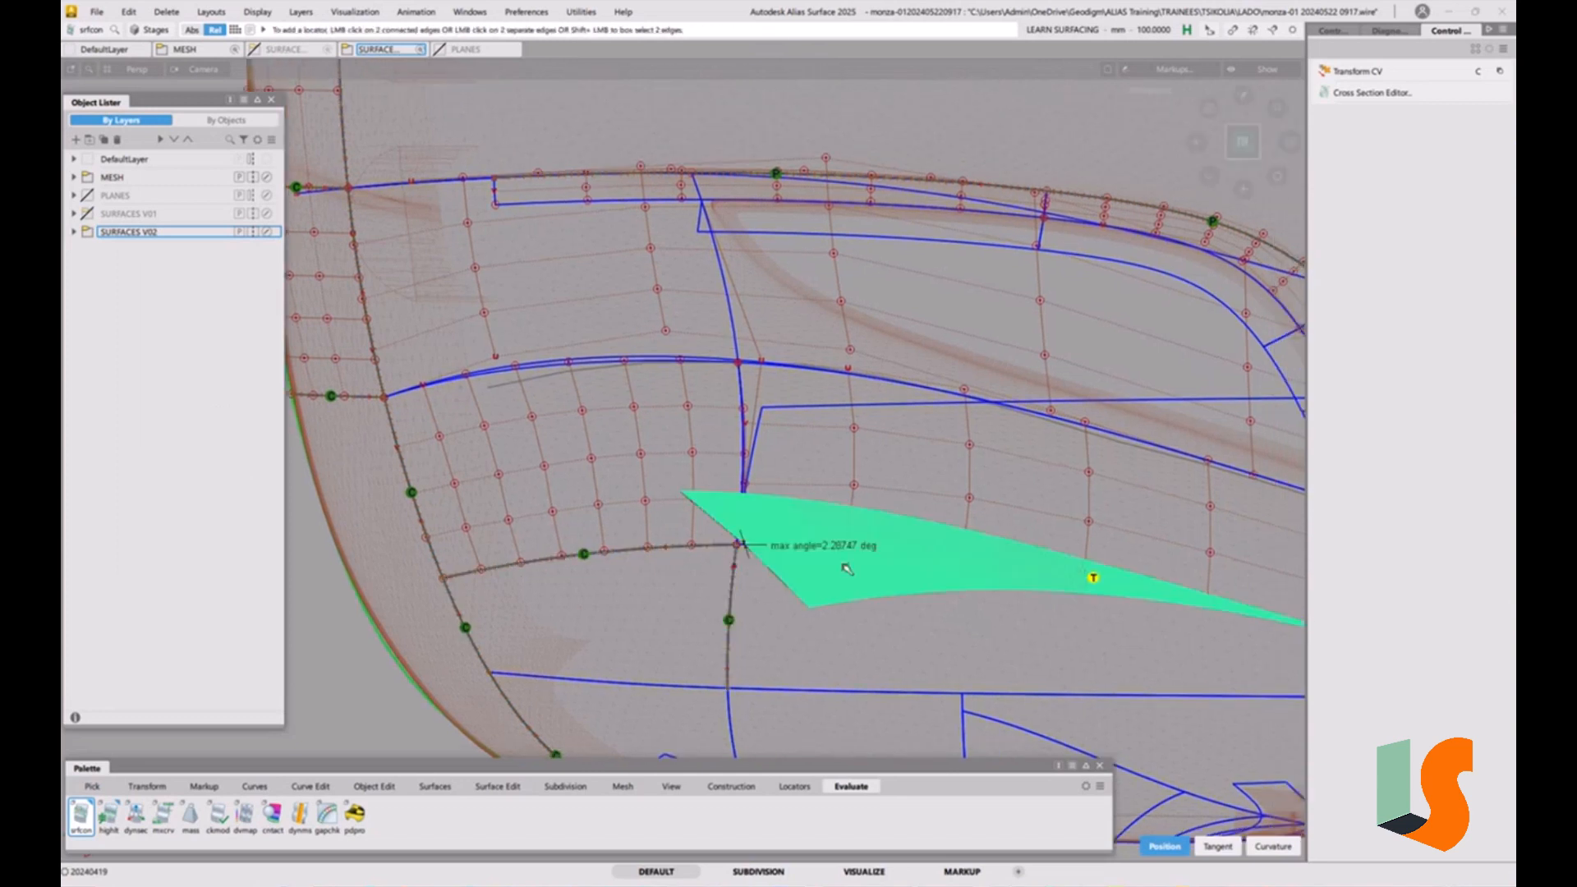
ctrl+shift+drag(871, 617, 880, 729)
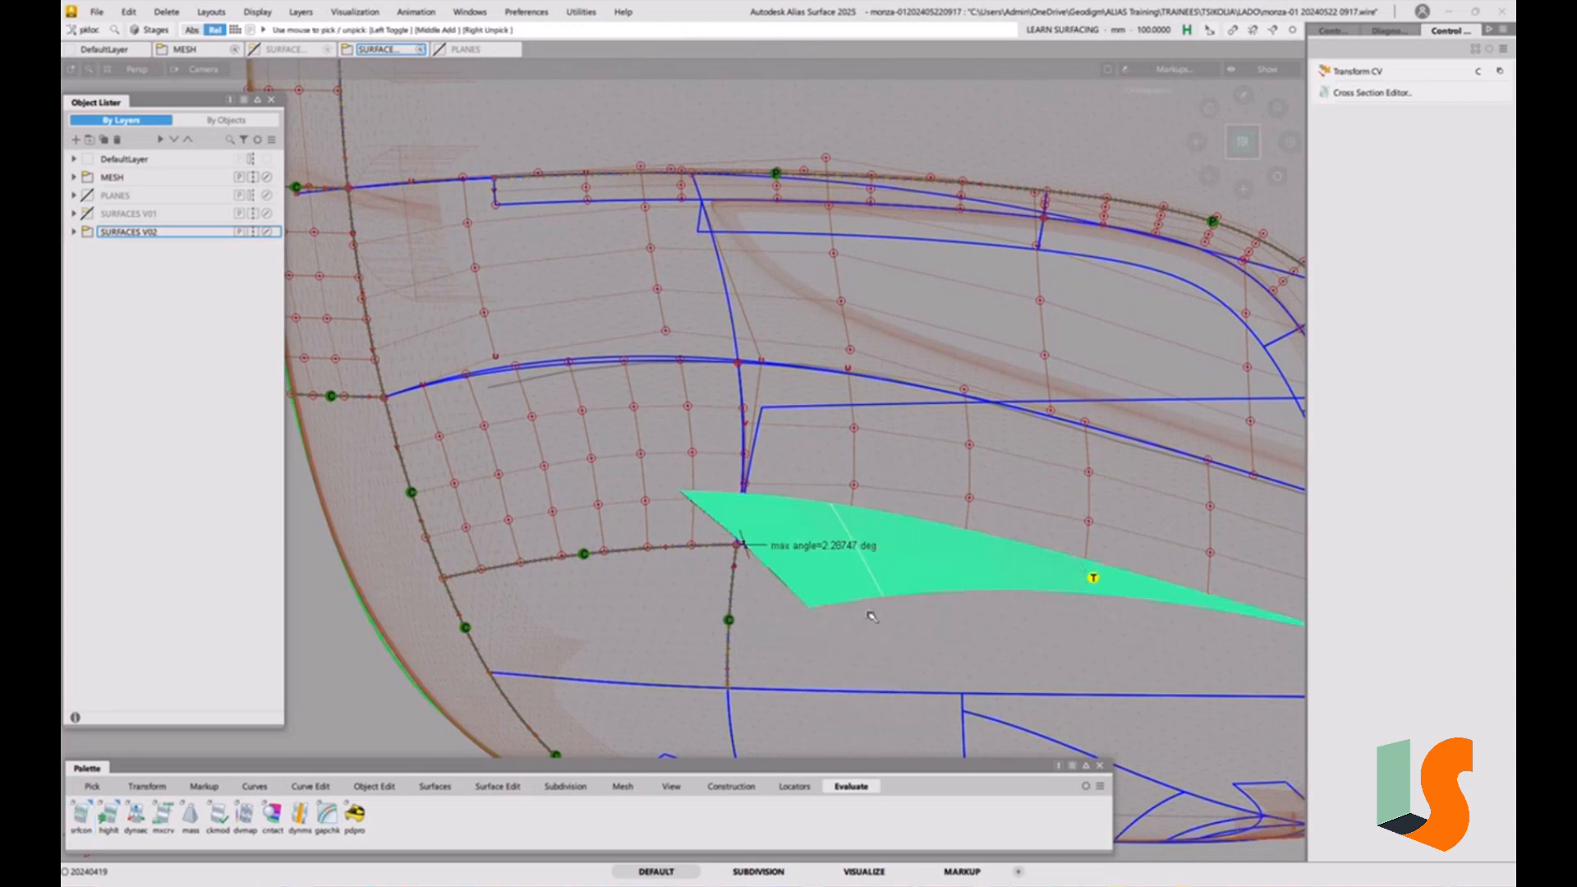
key(Delete)
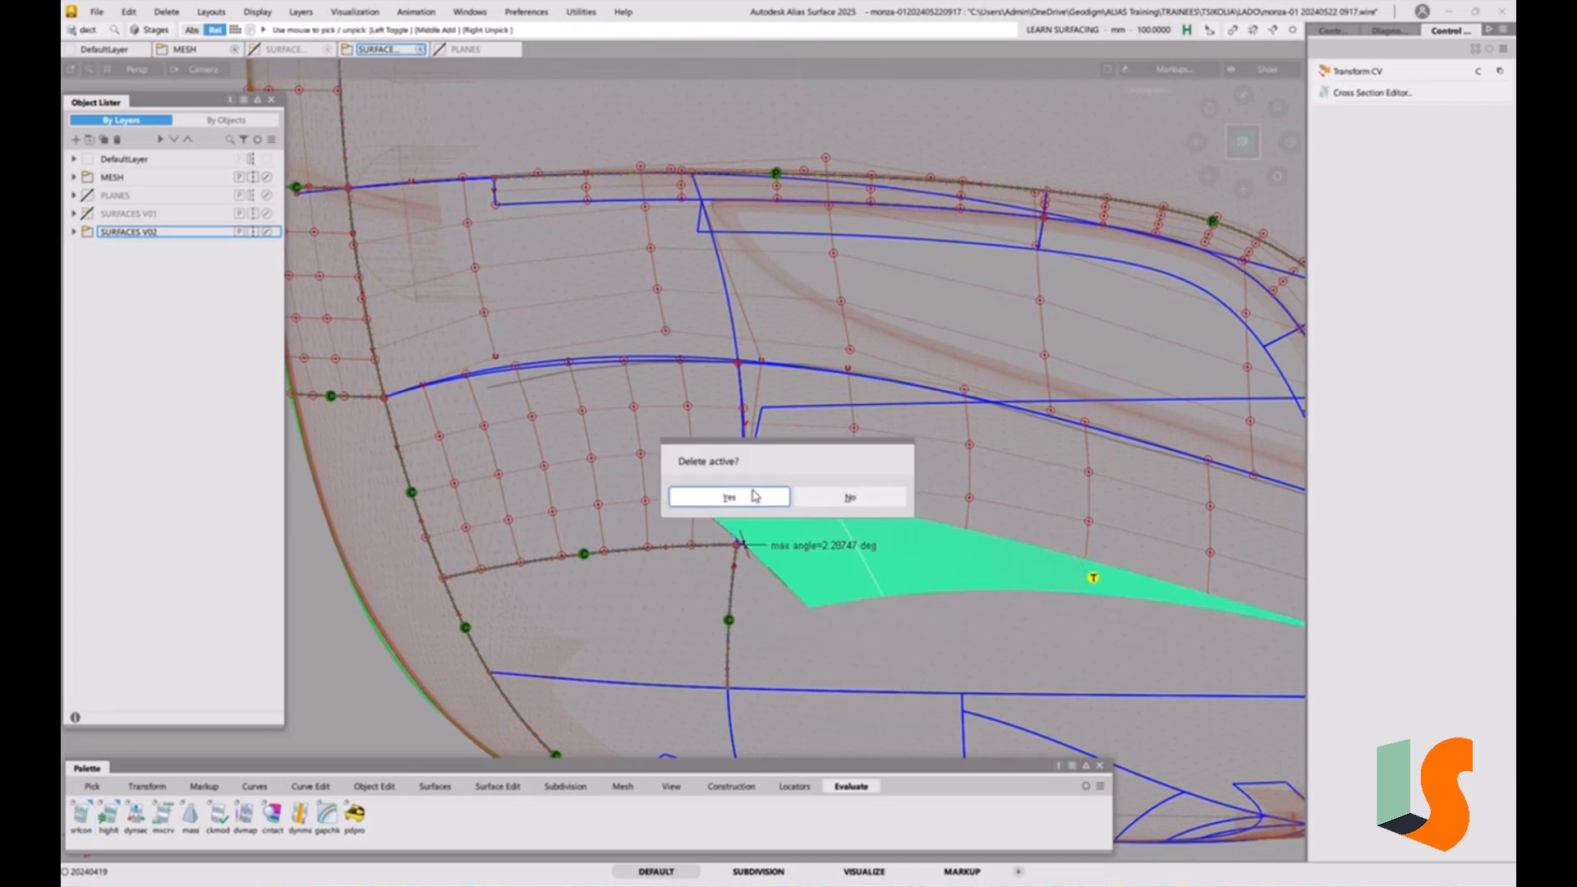
click(753, 496)
Align the rear strip's lower edge to the underlying fender surface with G2 continuity, projected along Z
mouse_move(952, 525)
alt+shift+middle_down()
mouse_move(719, 568)
mouse_move(1043, 526)
mouse_move(911, 529)
mouse_move(704, 501)
alt+shift+middle_up()
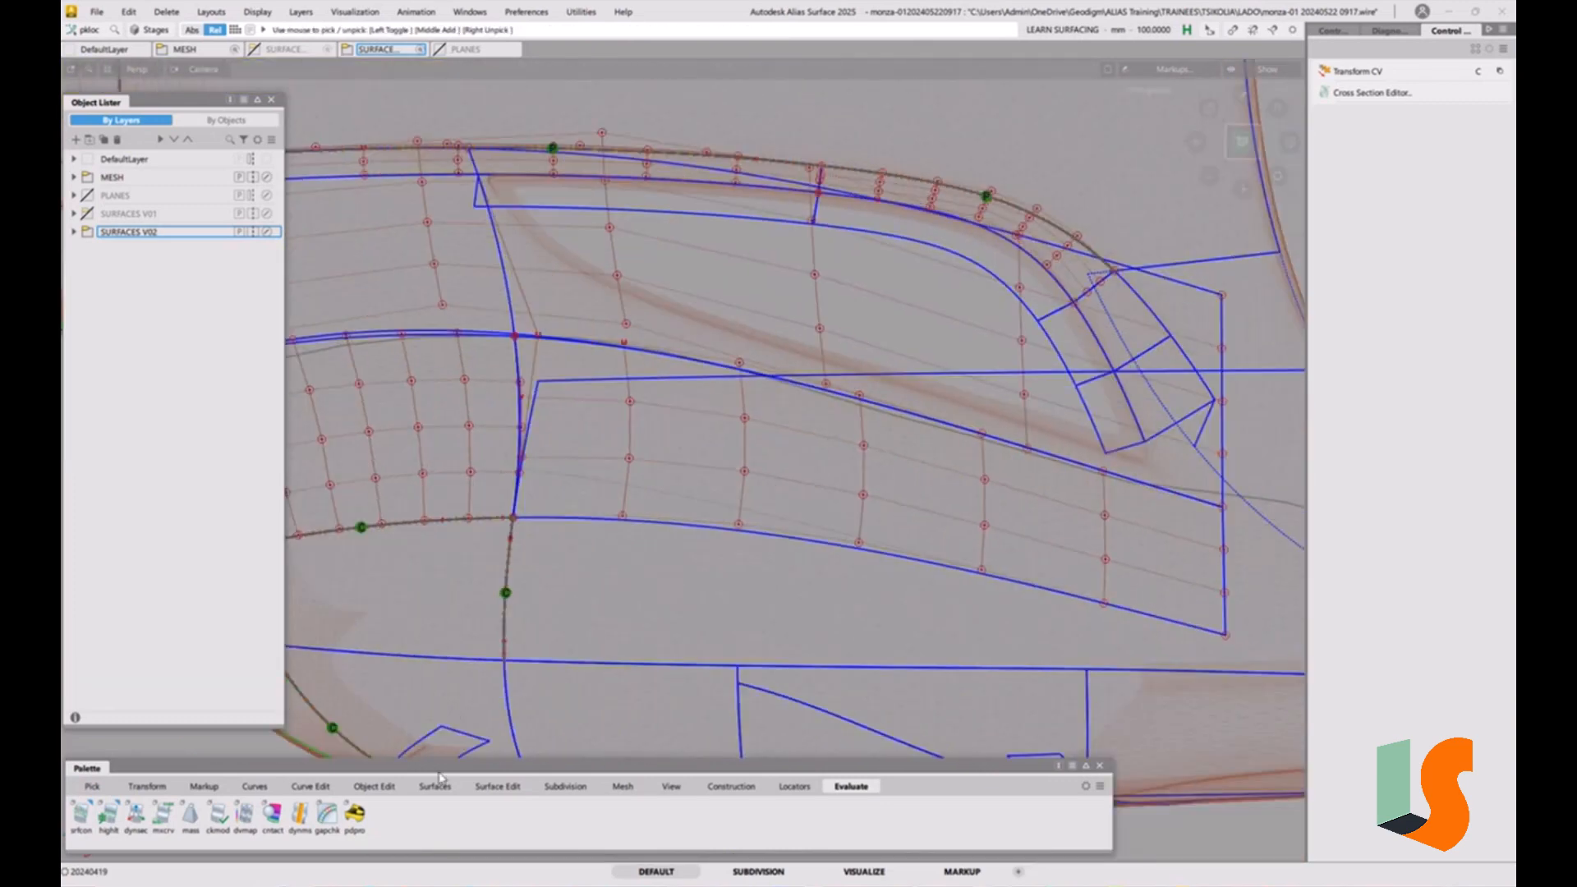
click(395, 794)
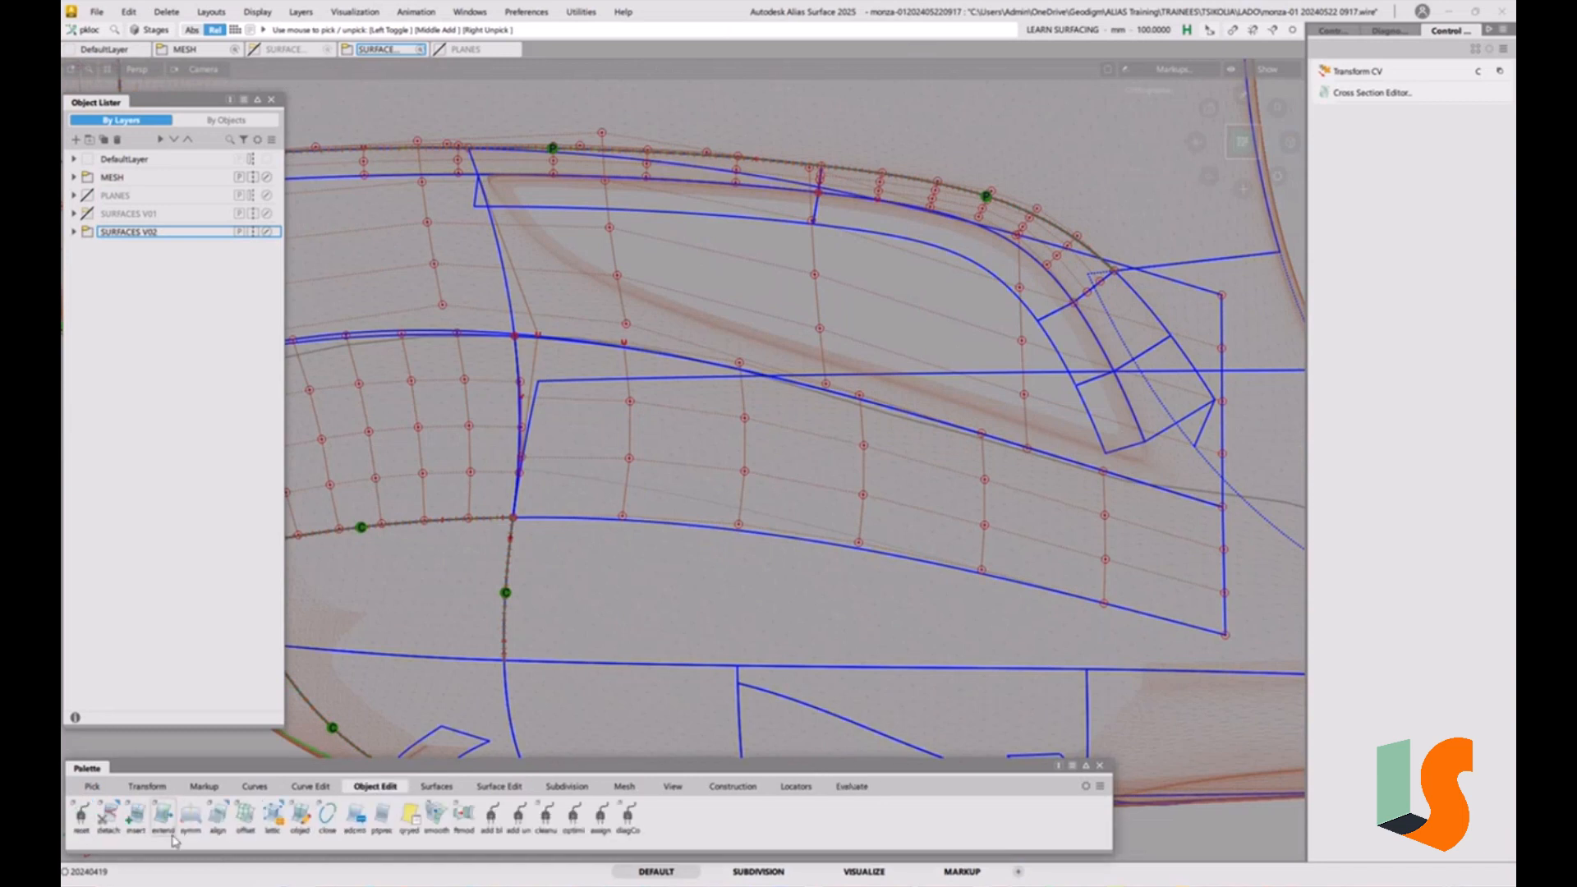
double_click(217, 814)
click(248, 148)
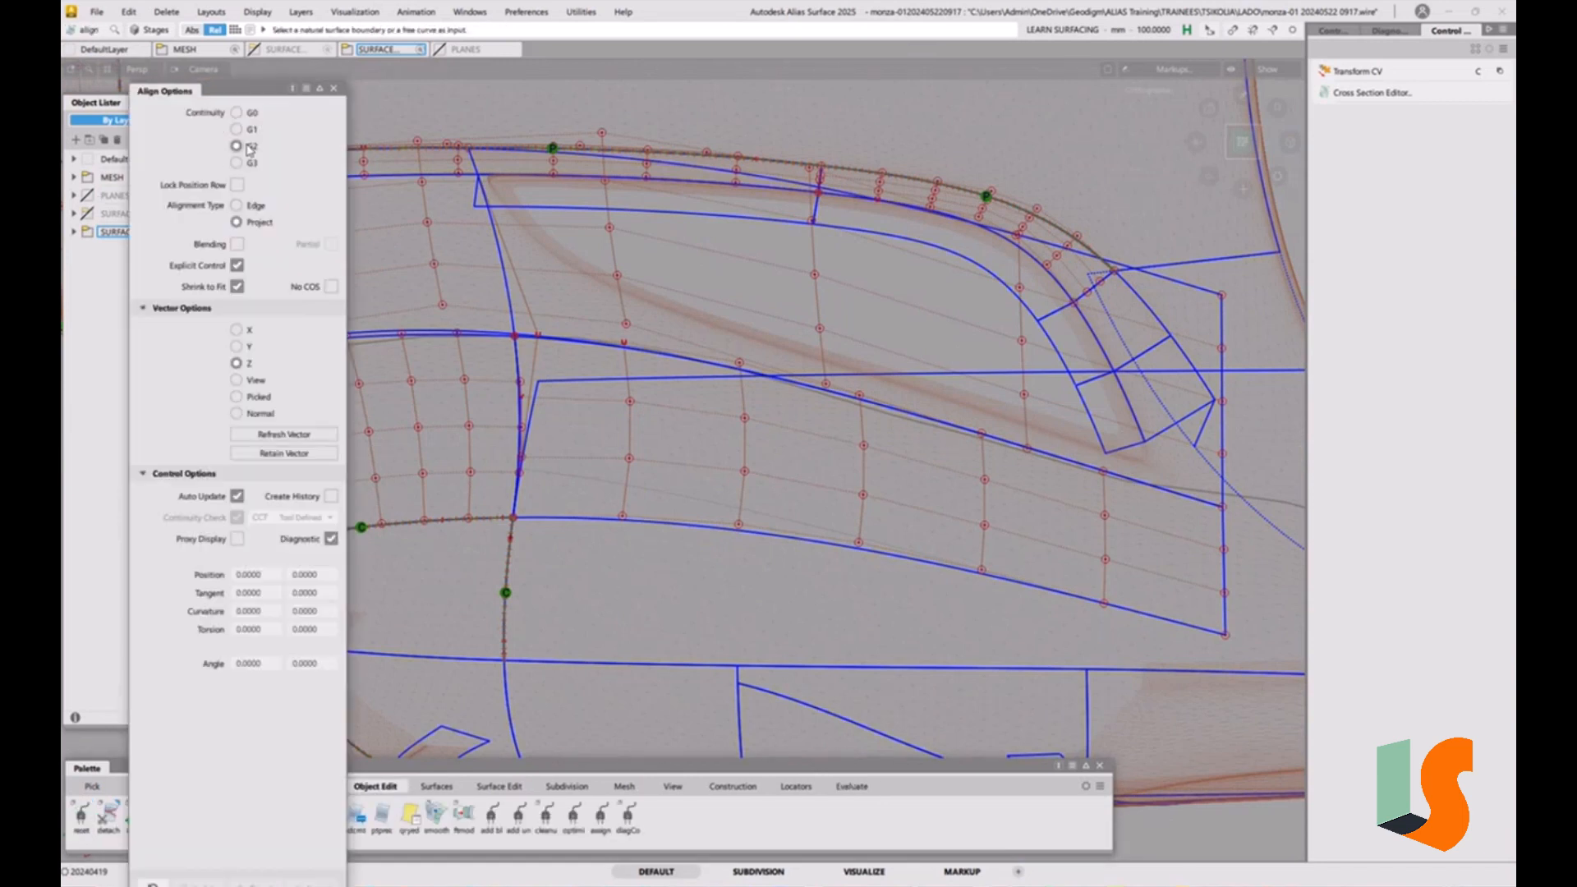
click(702, 524)
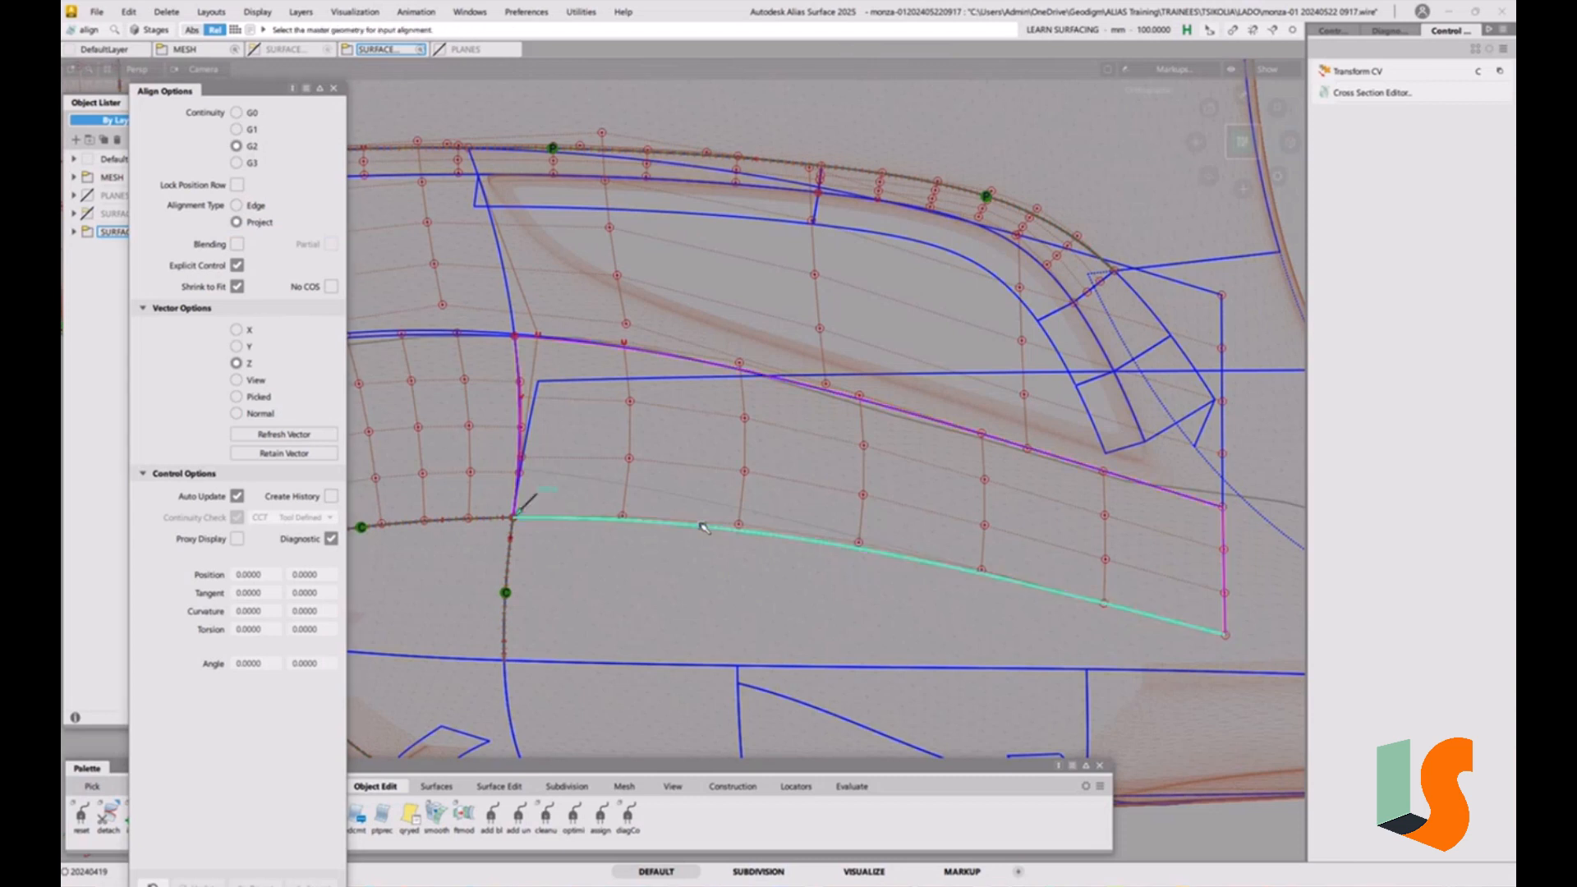
click(667, 373)
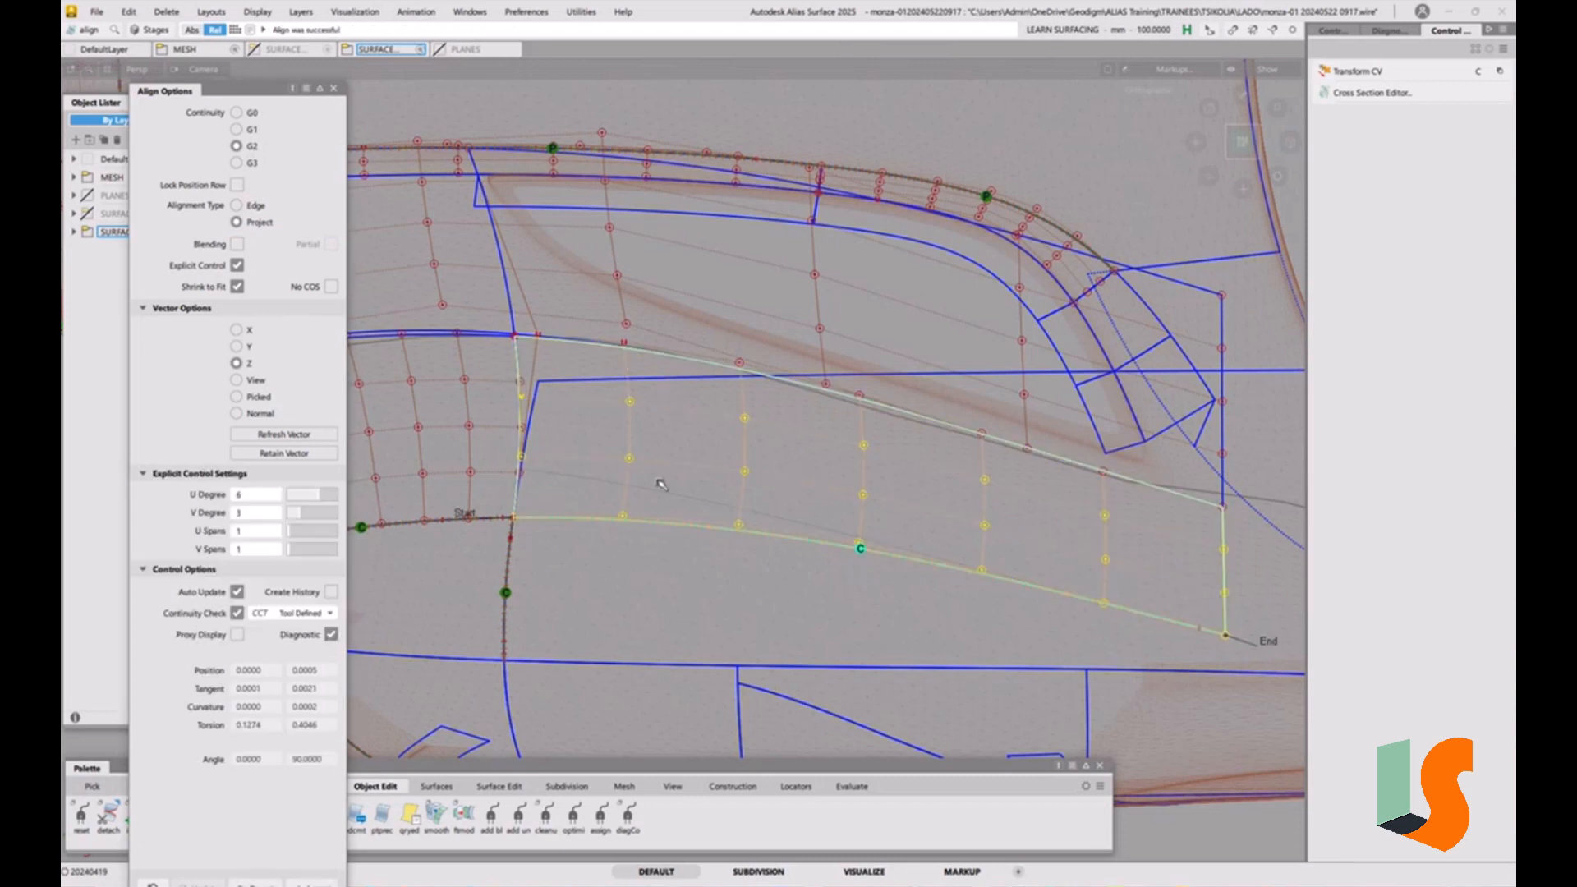
Divide the upper fender panel into front and rear surfaces along the crossing curve with Trim Convert, projected along Z
alt+shift+middle_drag(612, 456, 698, 509)
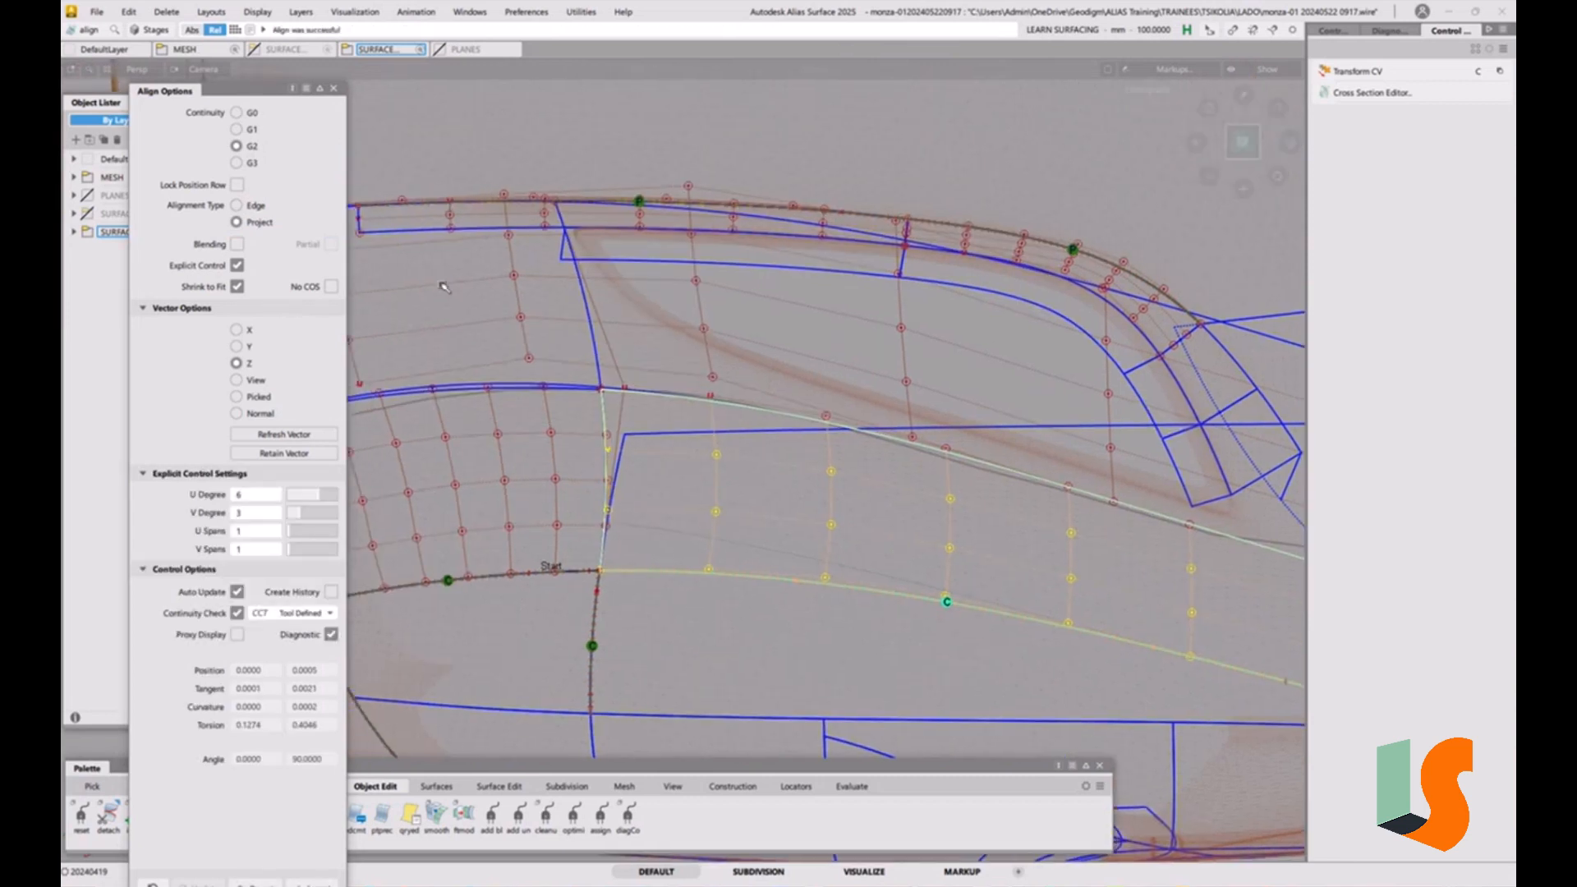
click(334, 88)
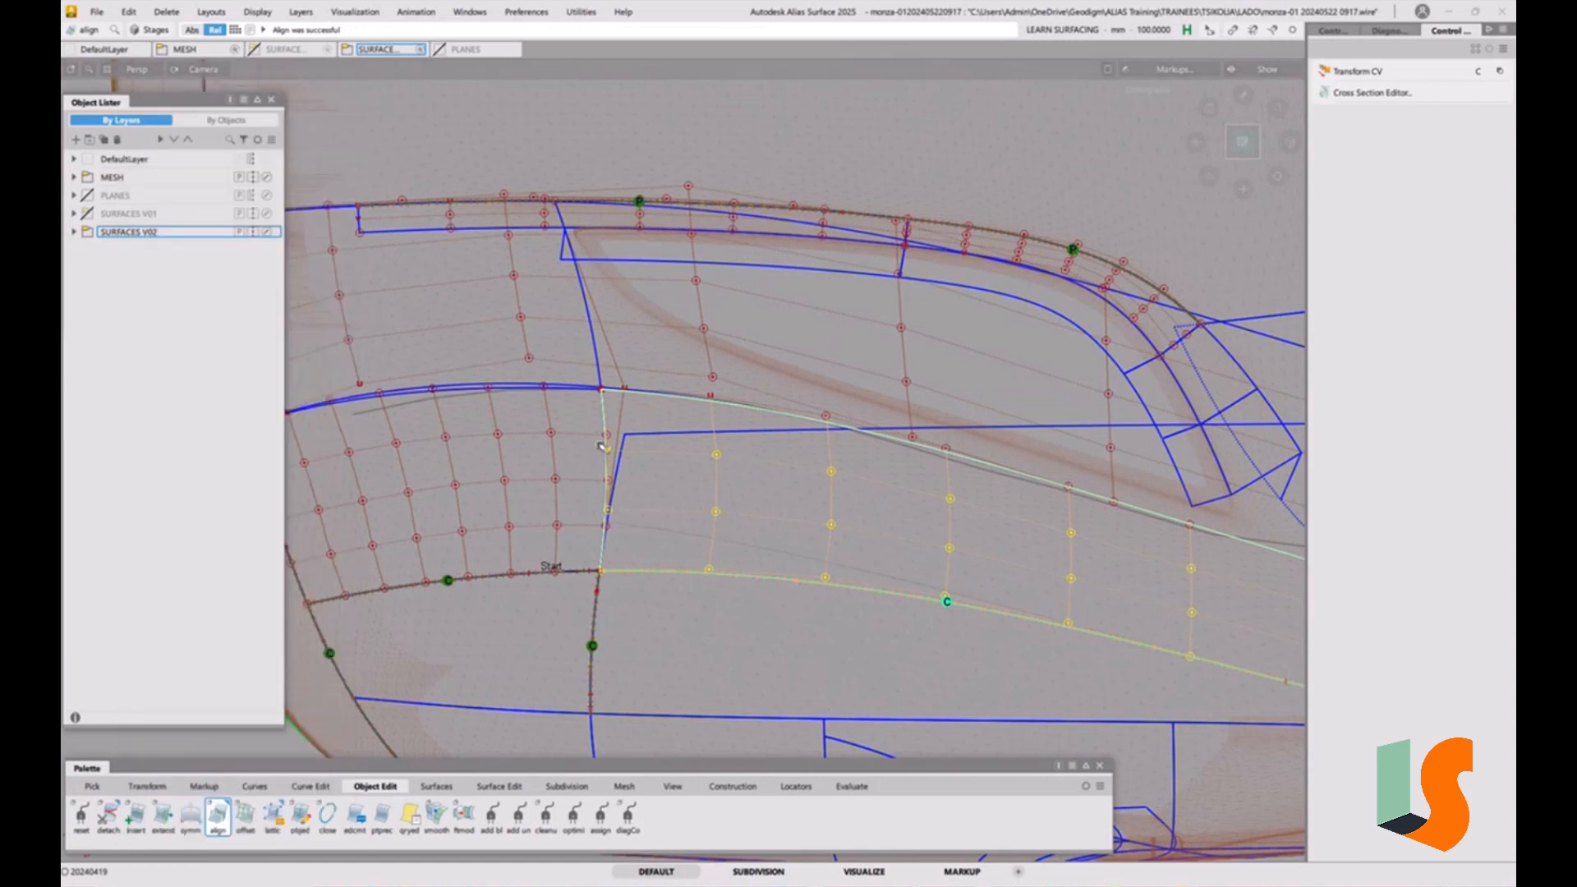
alt+shift+middle_drag(631, 386, 682, 460)
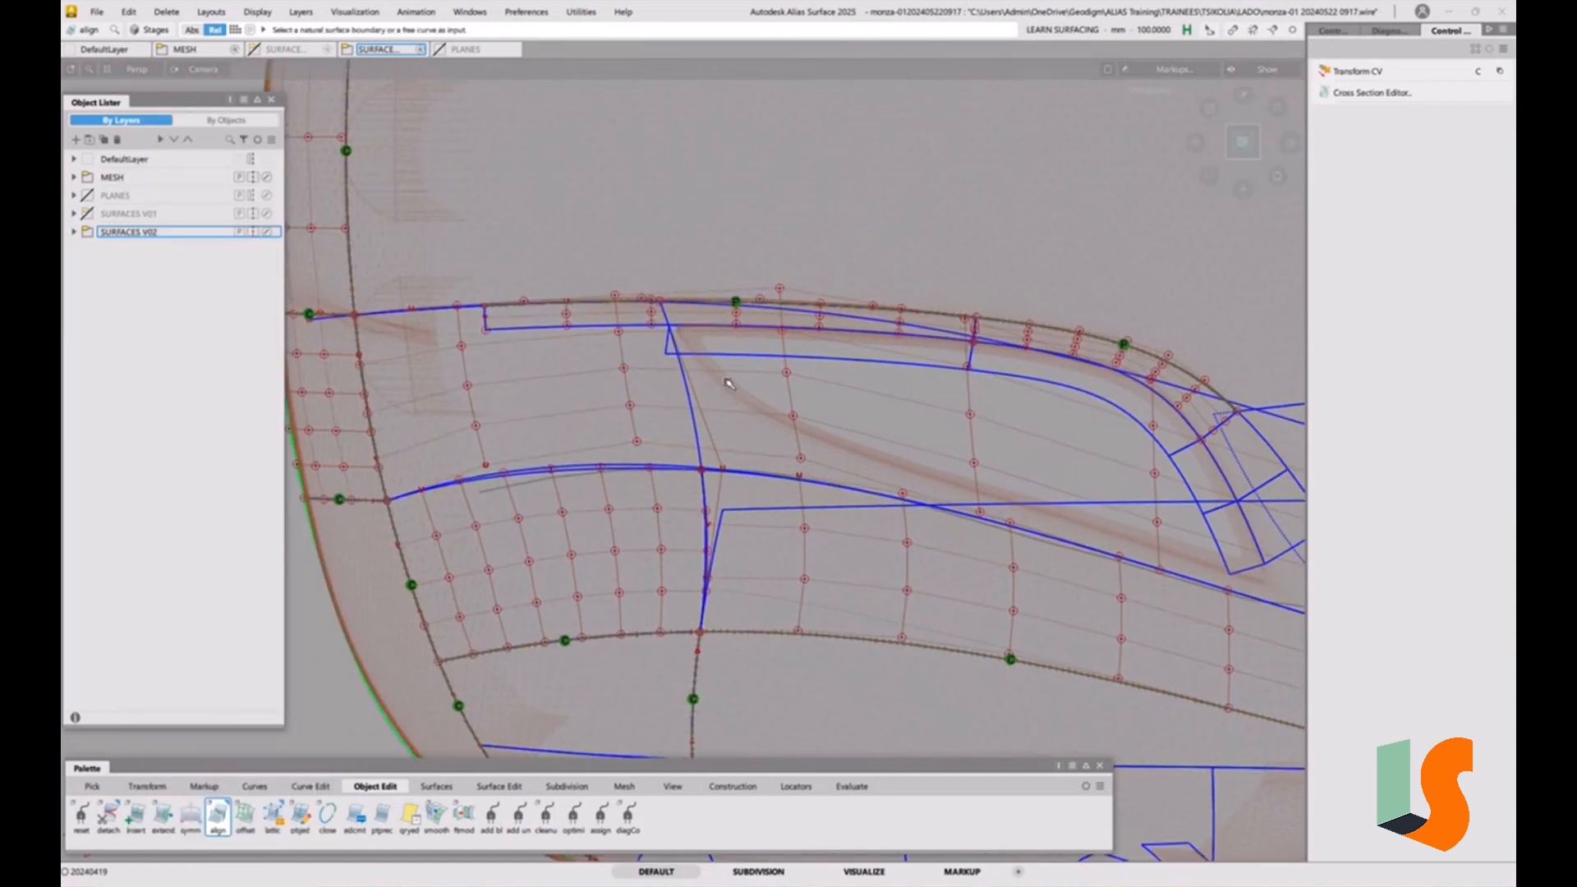
alt+shift+right_drag(743, 382, 791, 426)
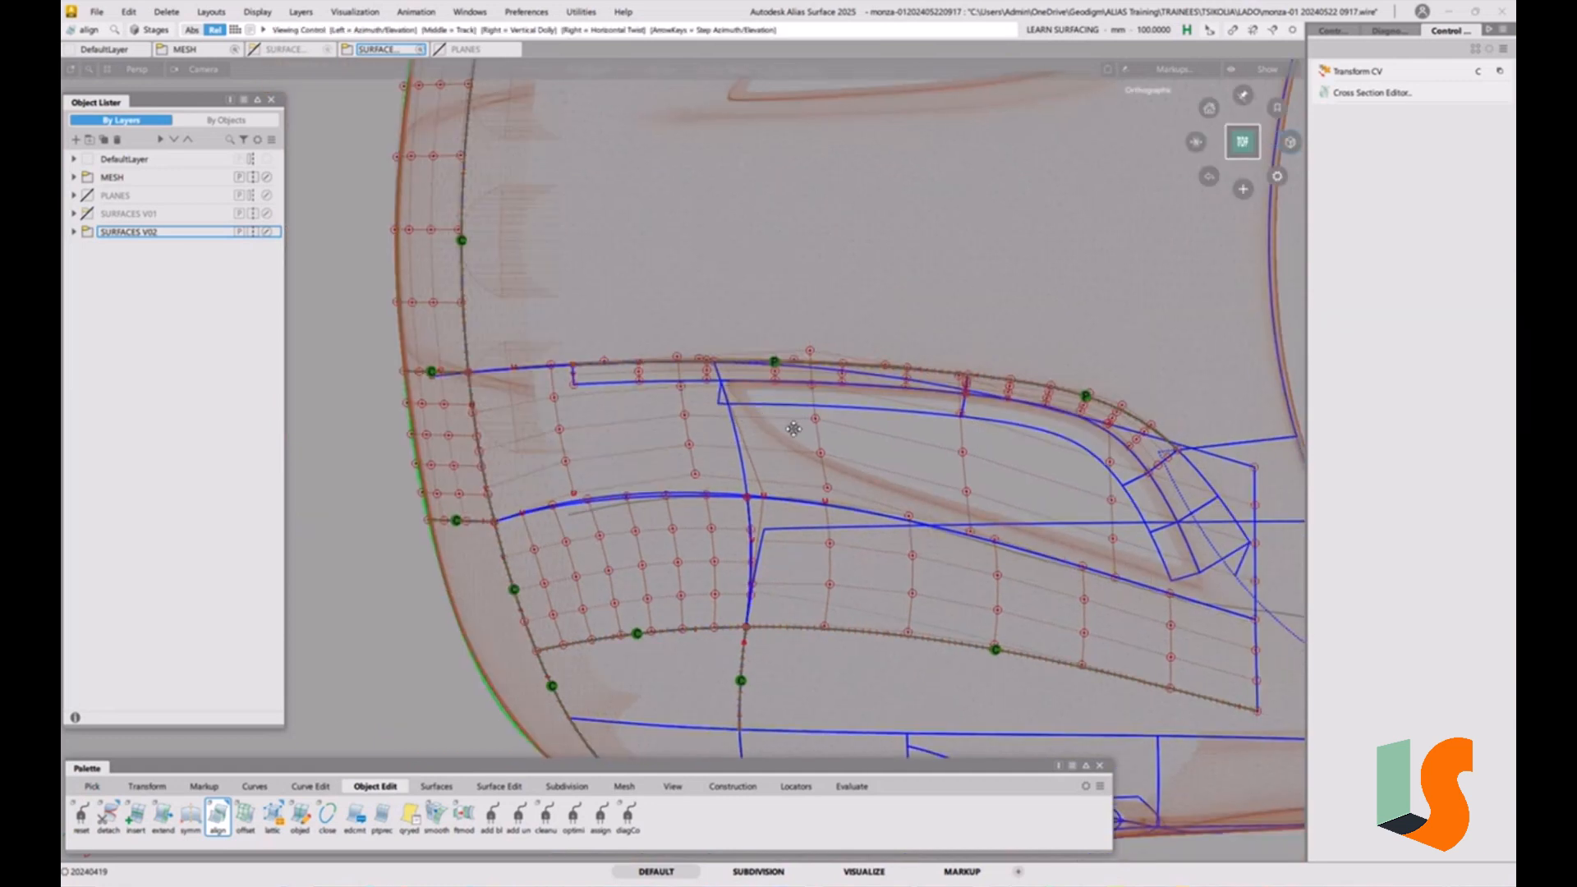
alt+shift+middle_drag(791, 427, 760, 418)
alt+shift+right_drag(760, 419, 678, 513)
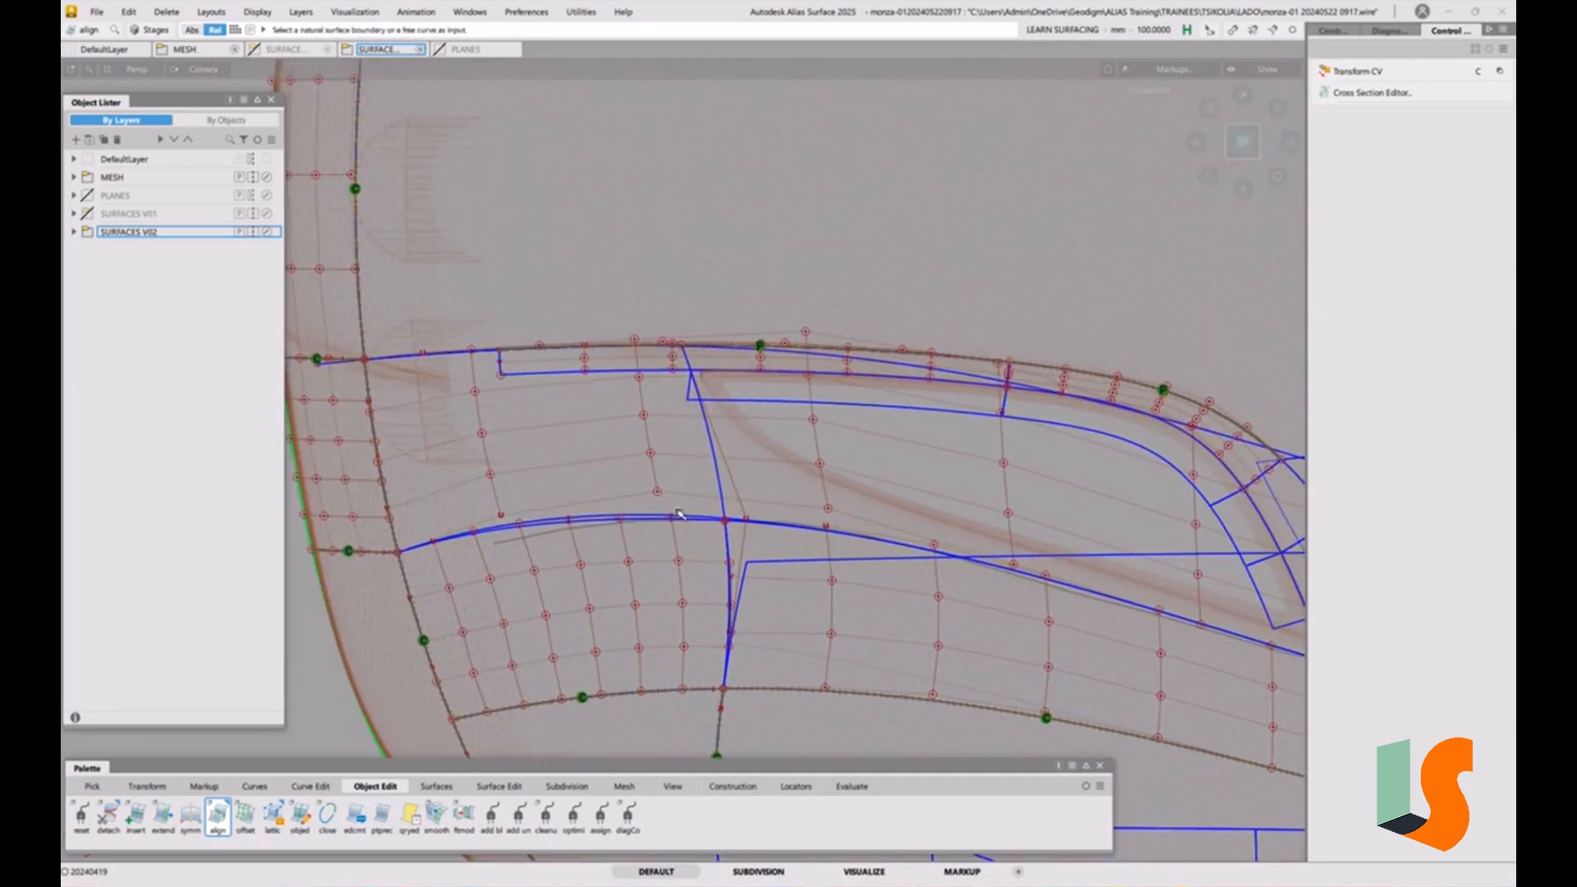
click(500, 788)
double_click(109, 818)
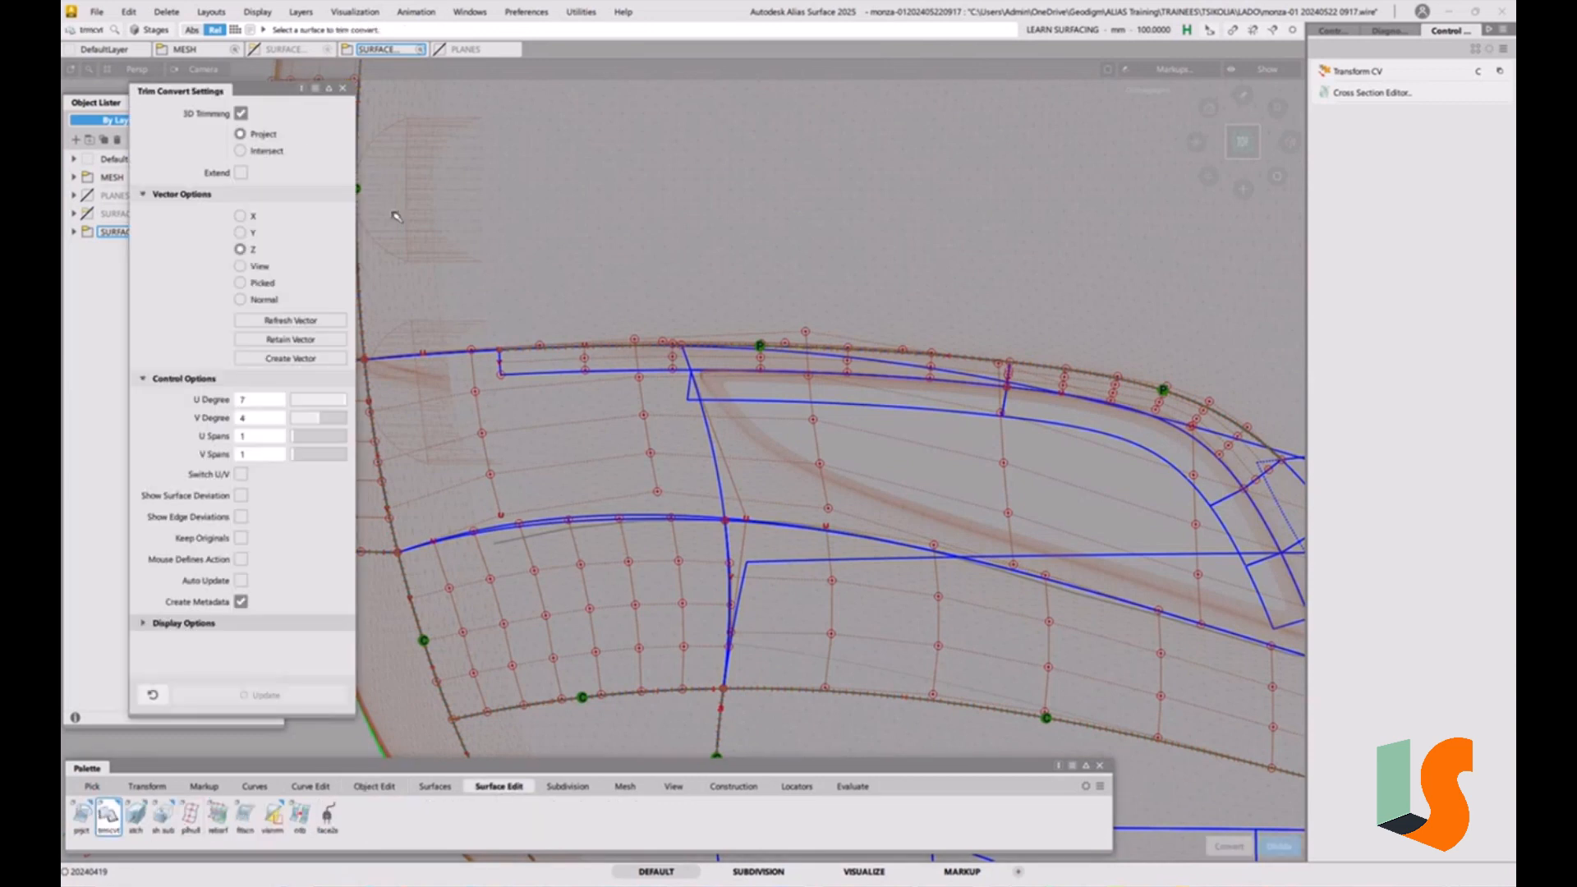
click(691, 418)
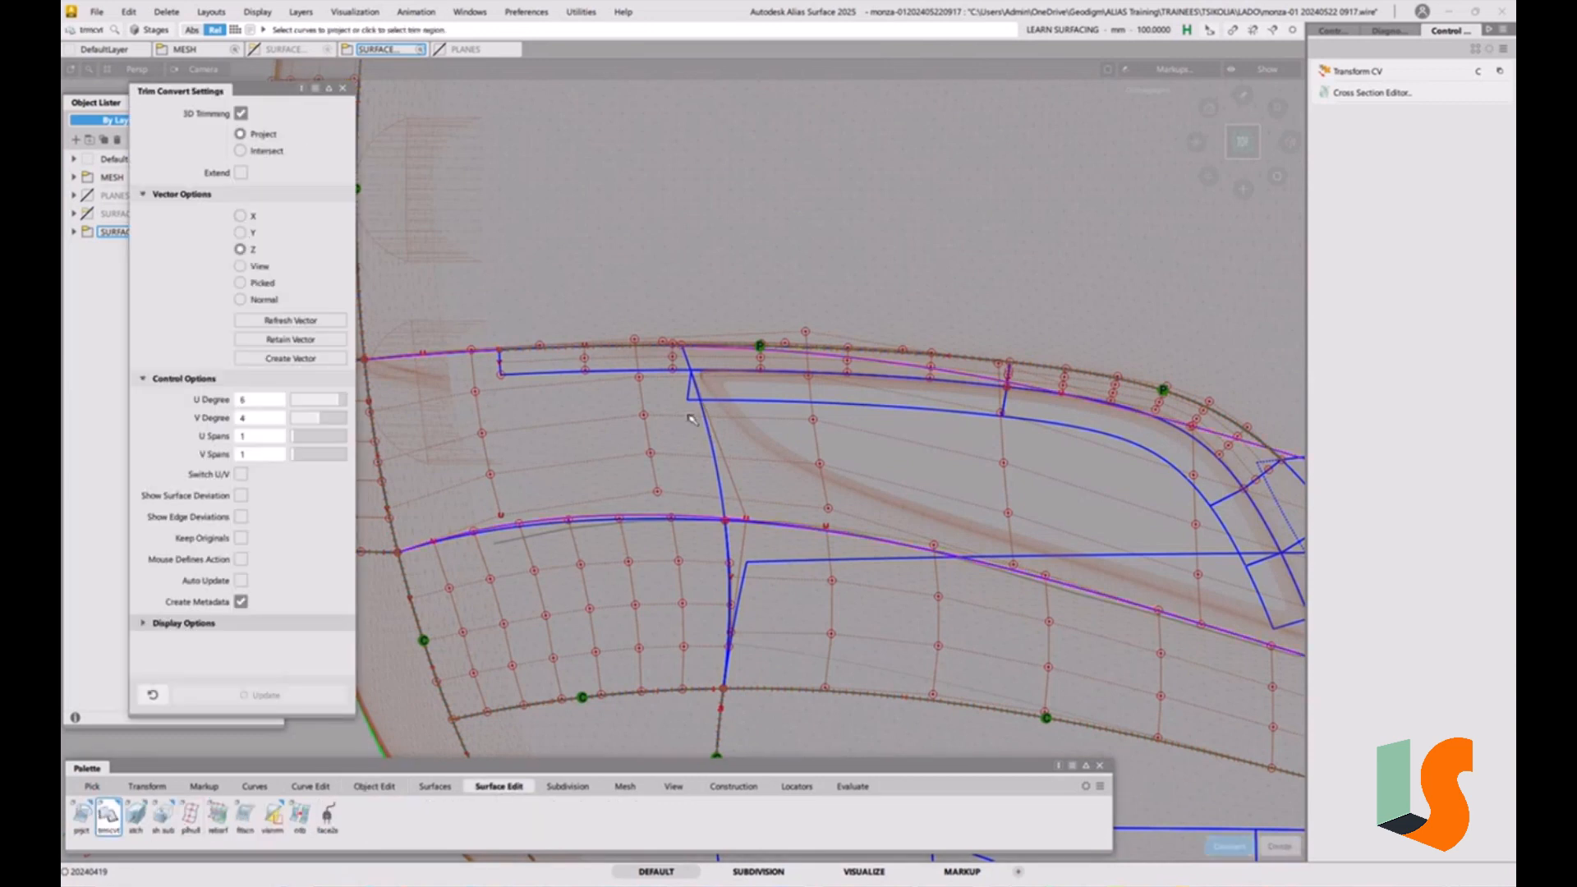
click(707, 430)
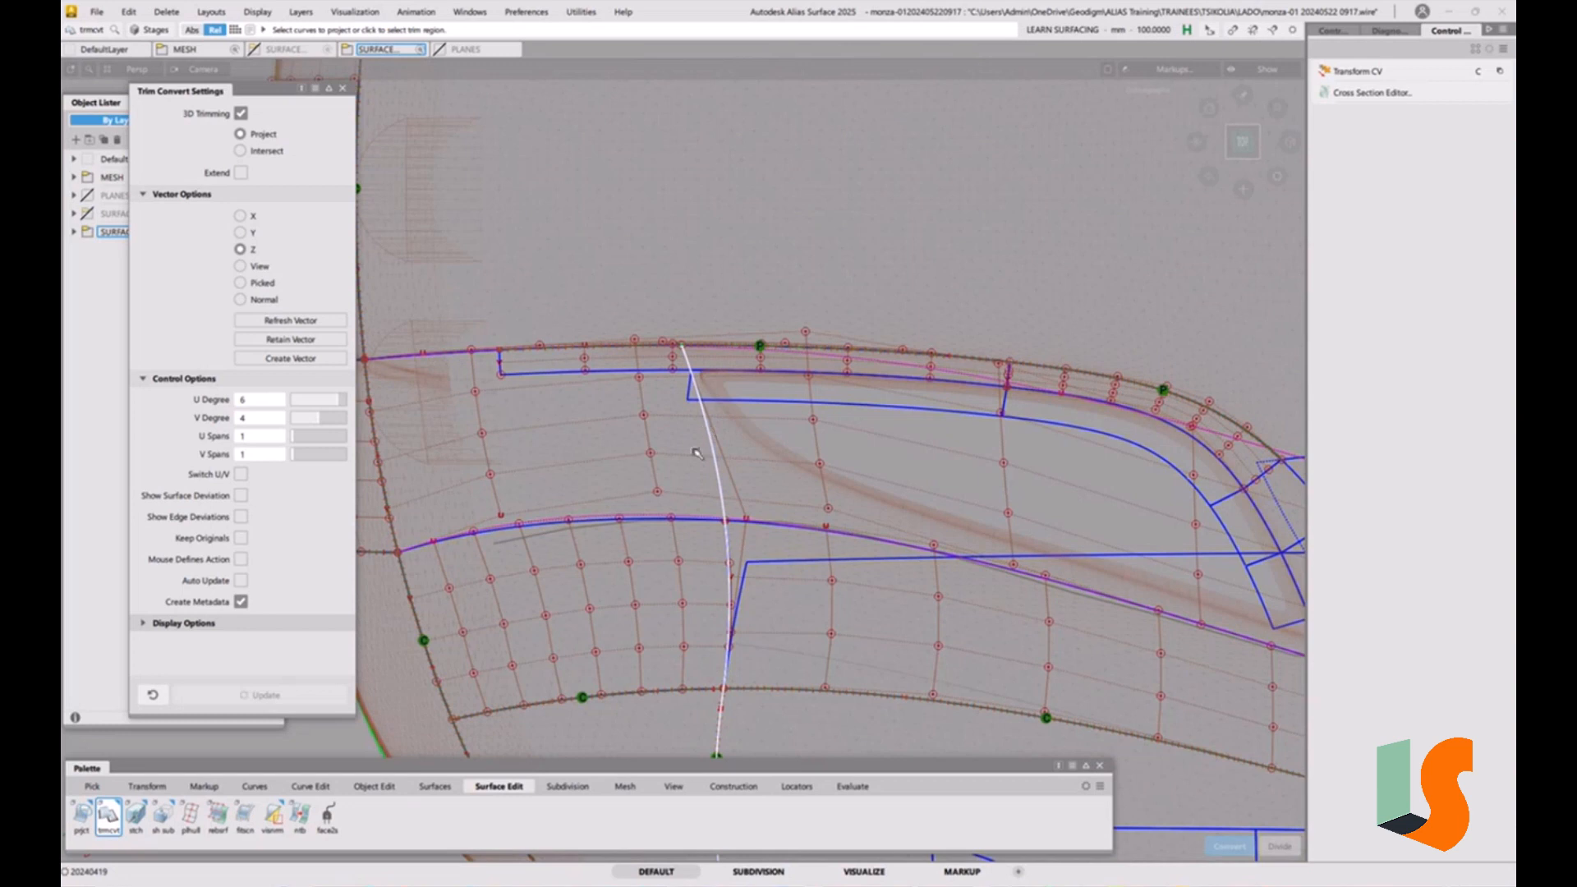
click(765, 458)
click(1283, 849)
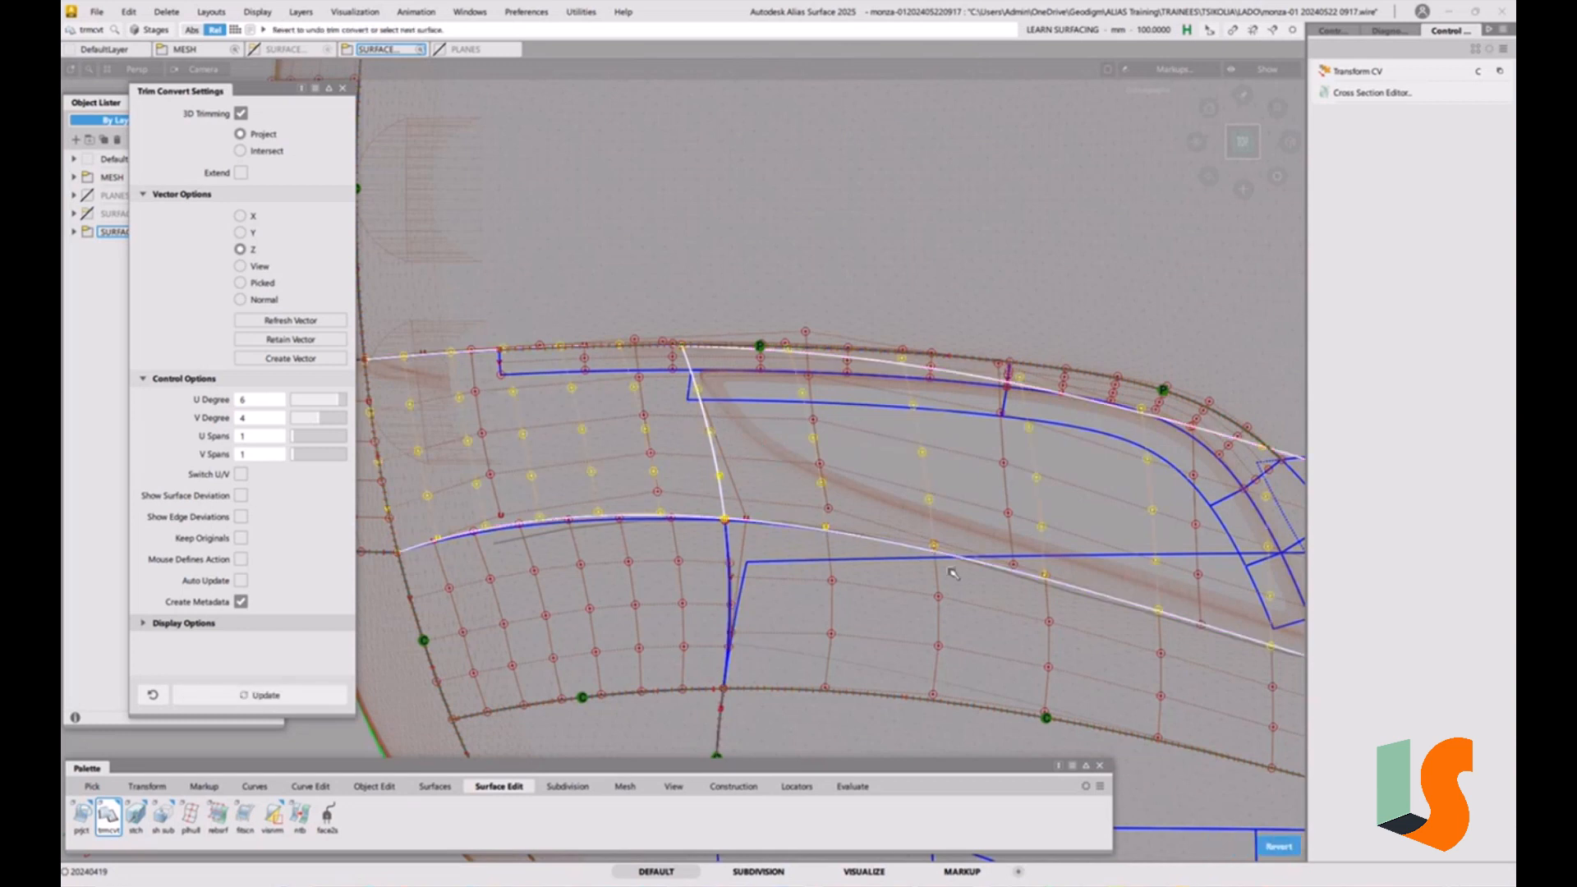
alt+shift+middle_drag(756, 446, 733, 524)
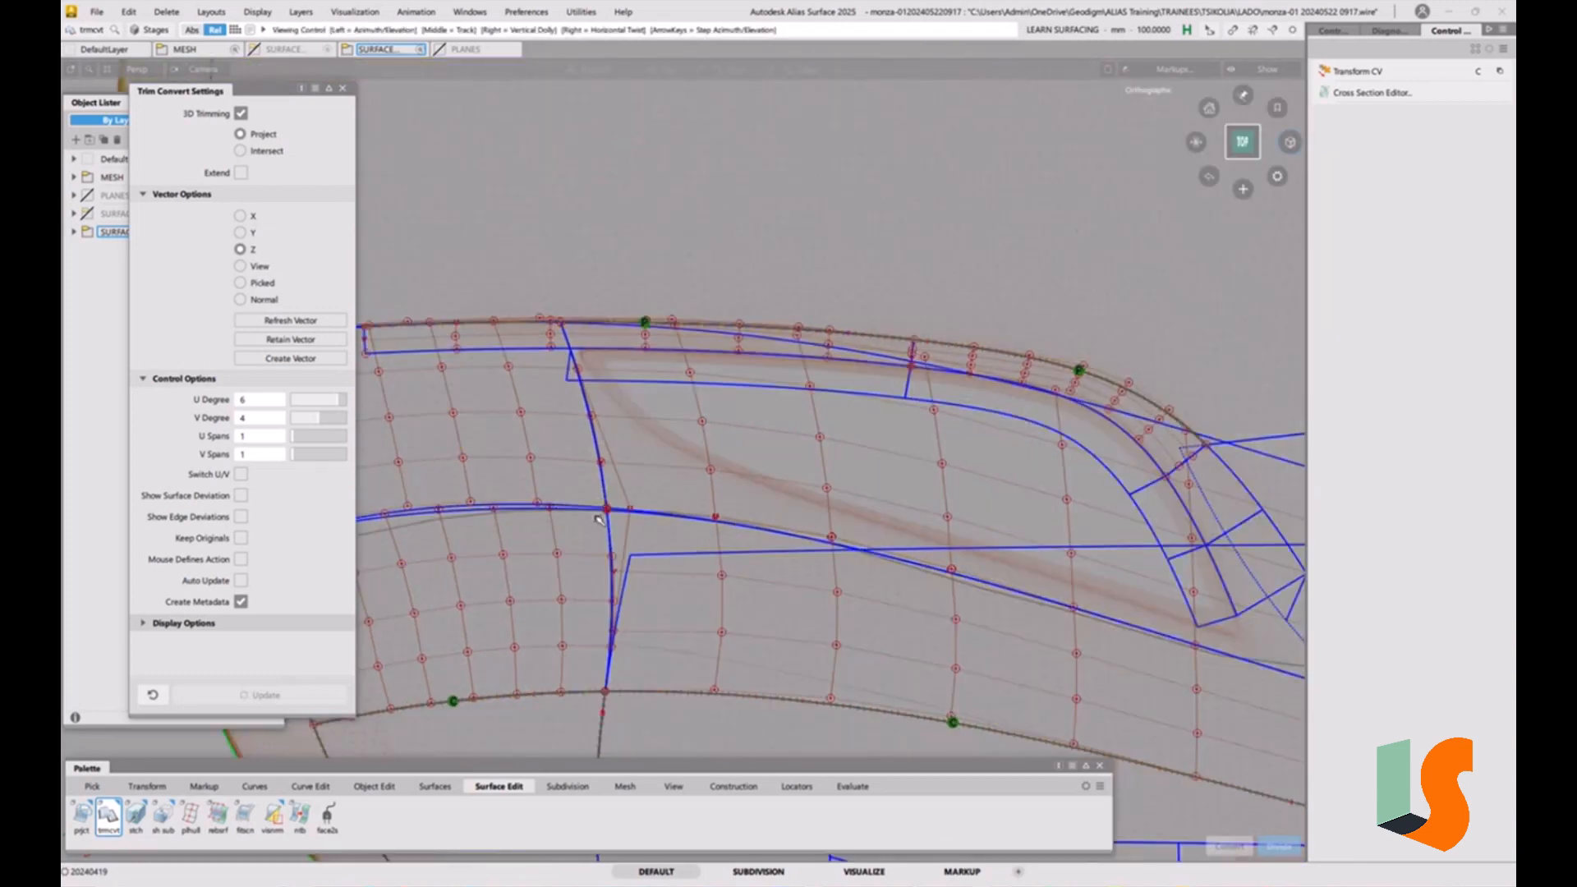
Examine the divided fender panels and strips with temporary X axis aligned cross sections and from several angles
alt+shift+drag(599, 519, 896, 470)
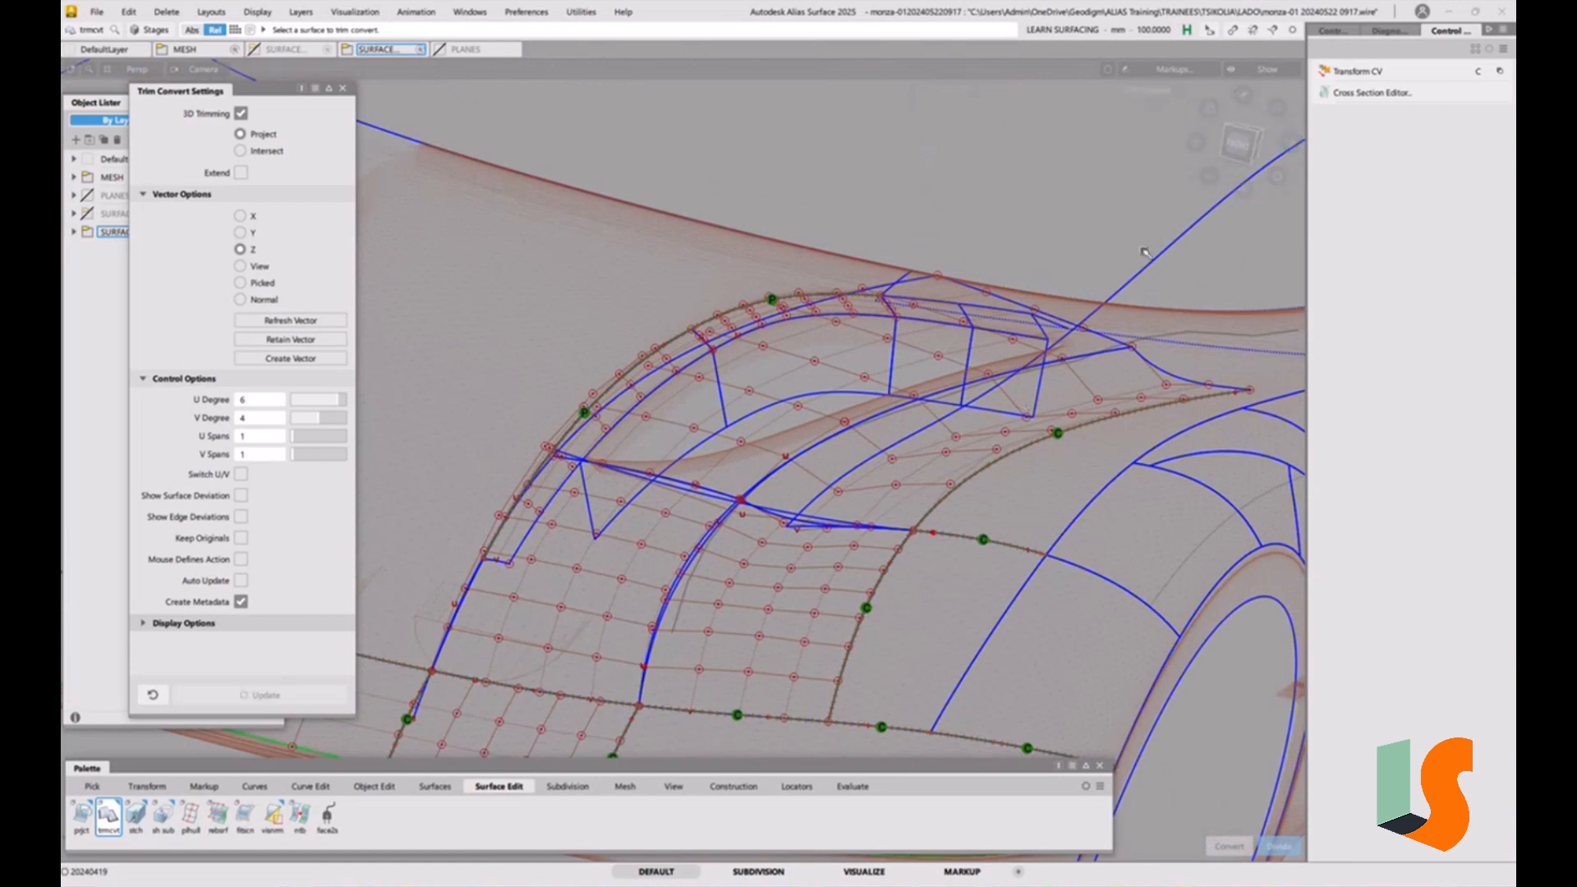
click(1387, 95)
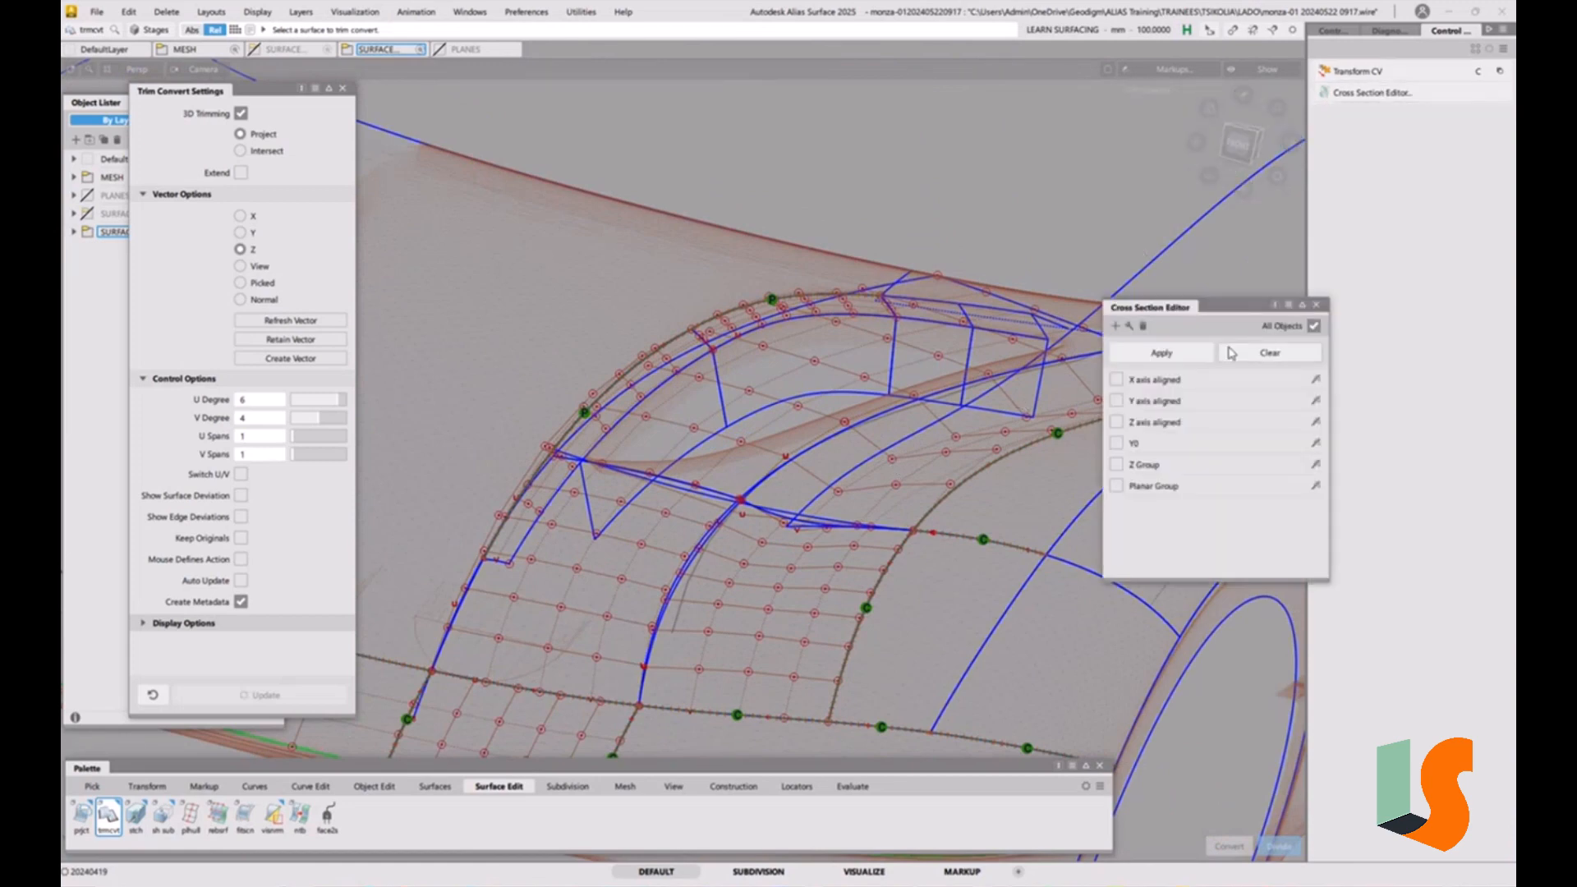
click(1116, 379)
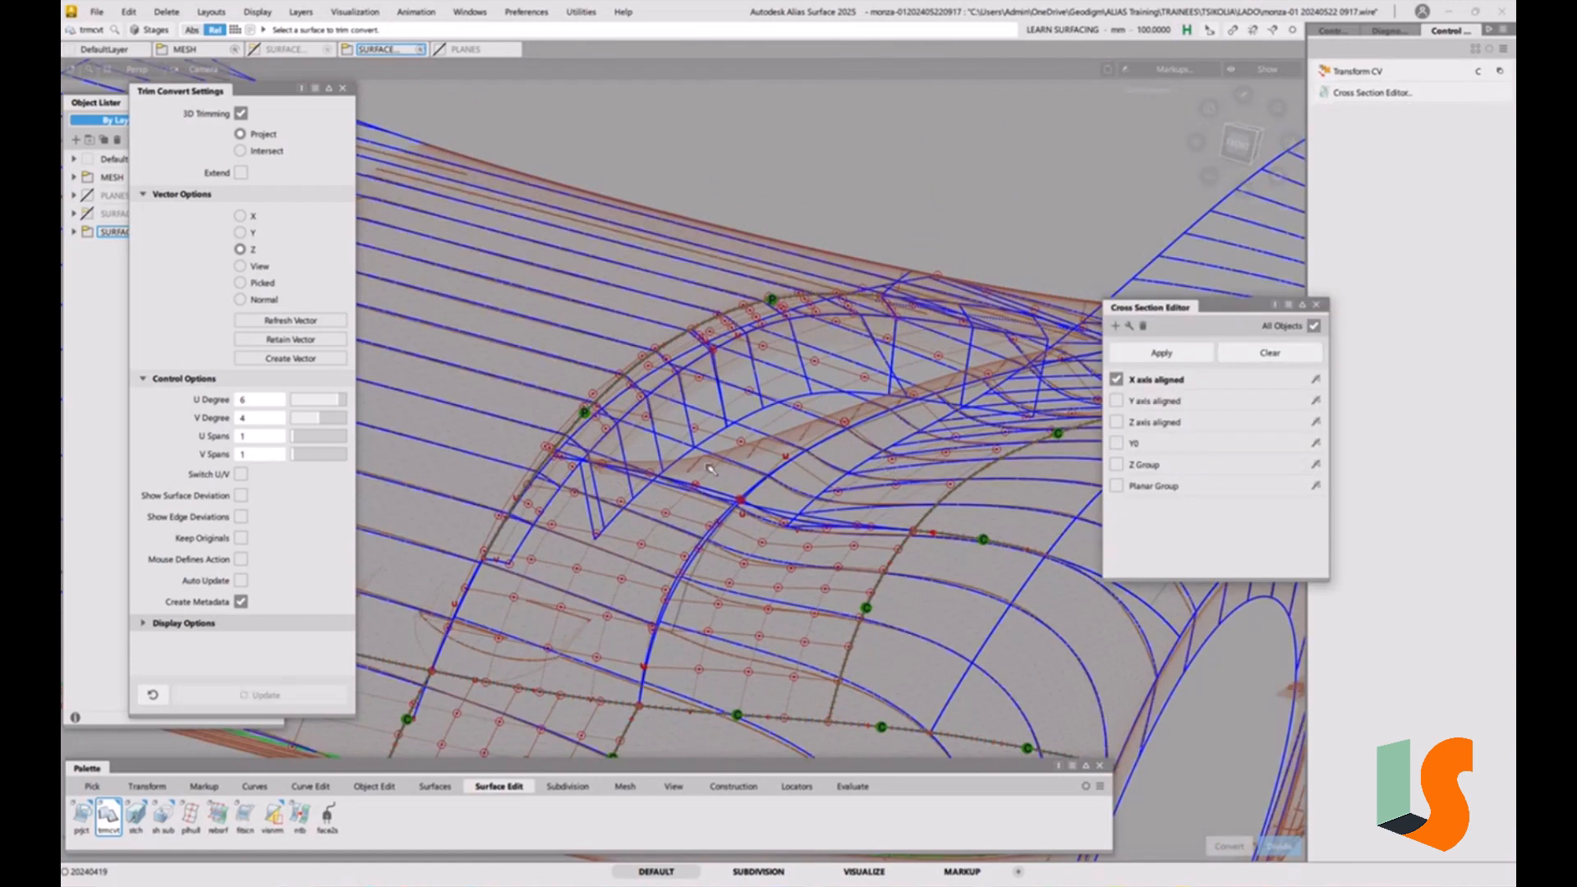
scroll(711, 470, up, 5)
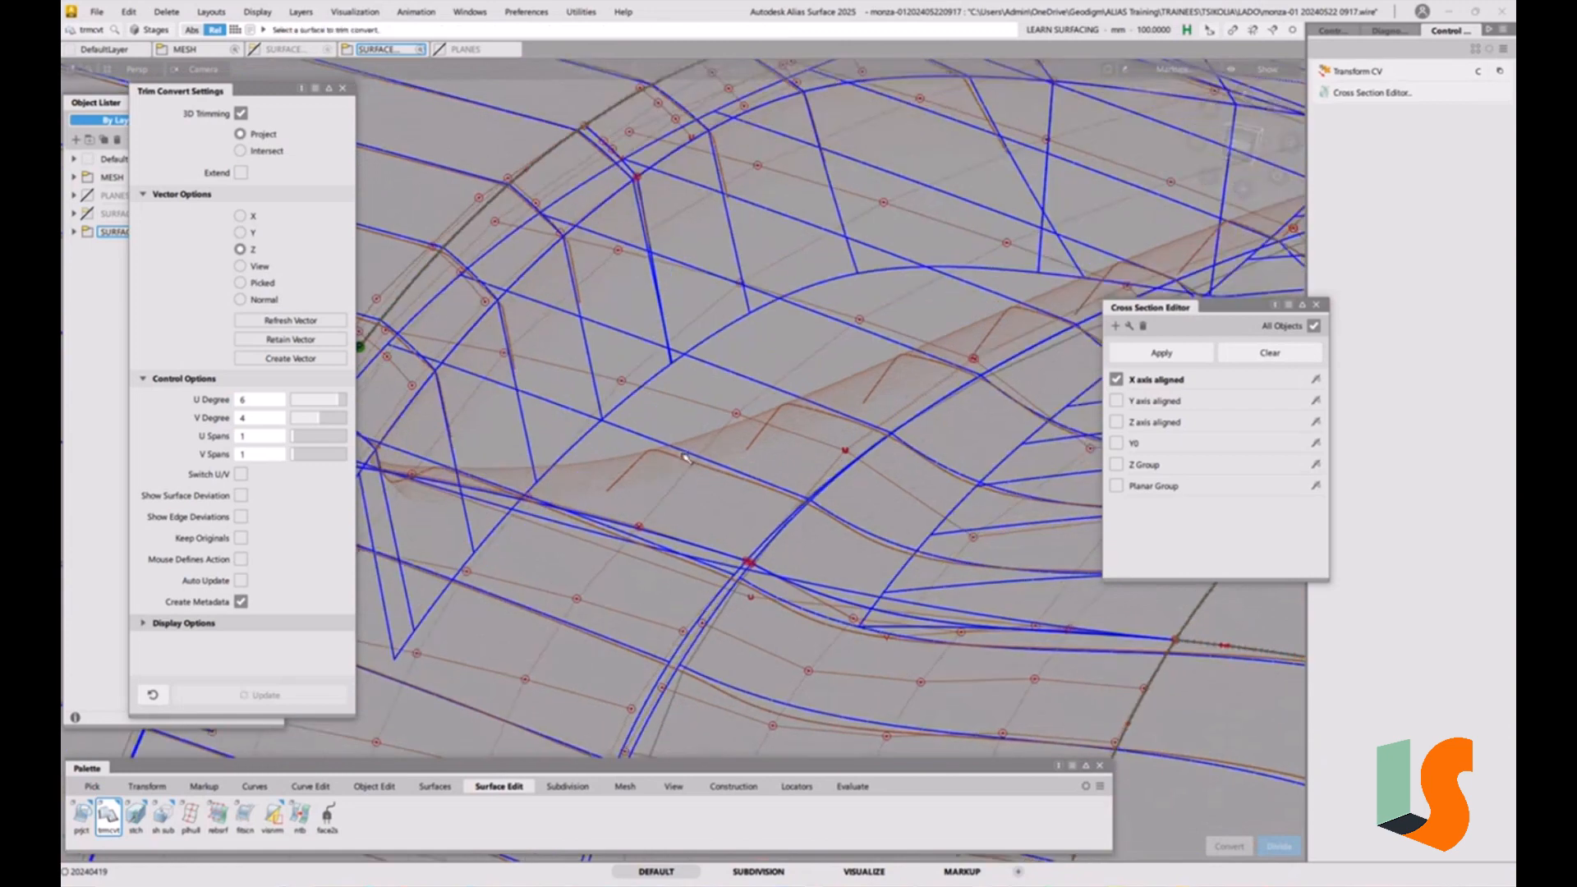
alt+shift+drag(873, 388, 728, 493)
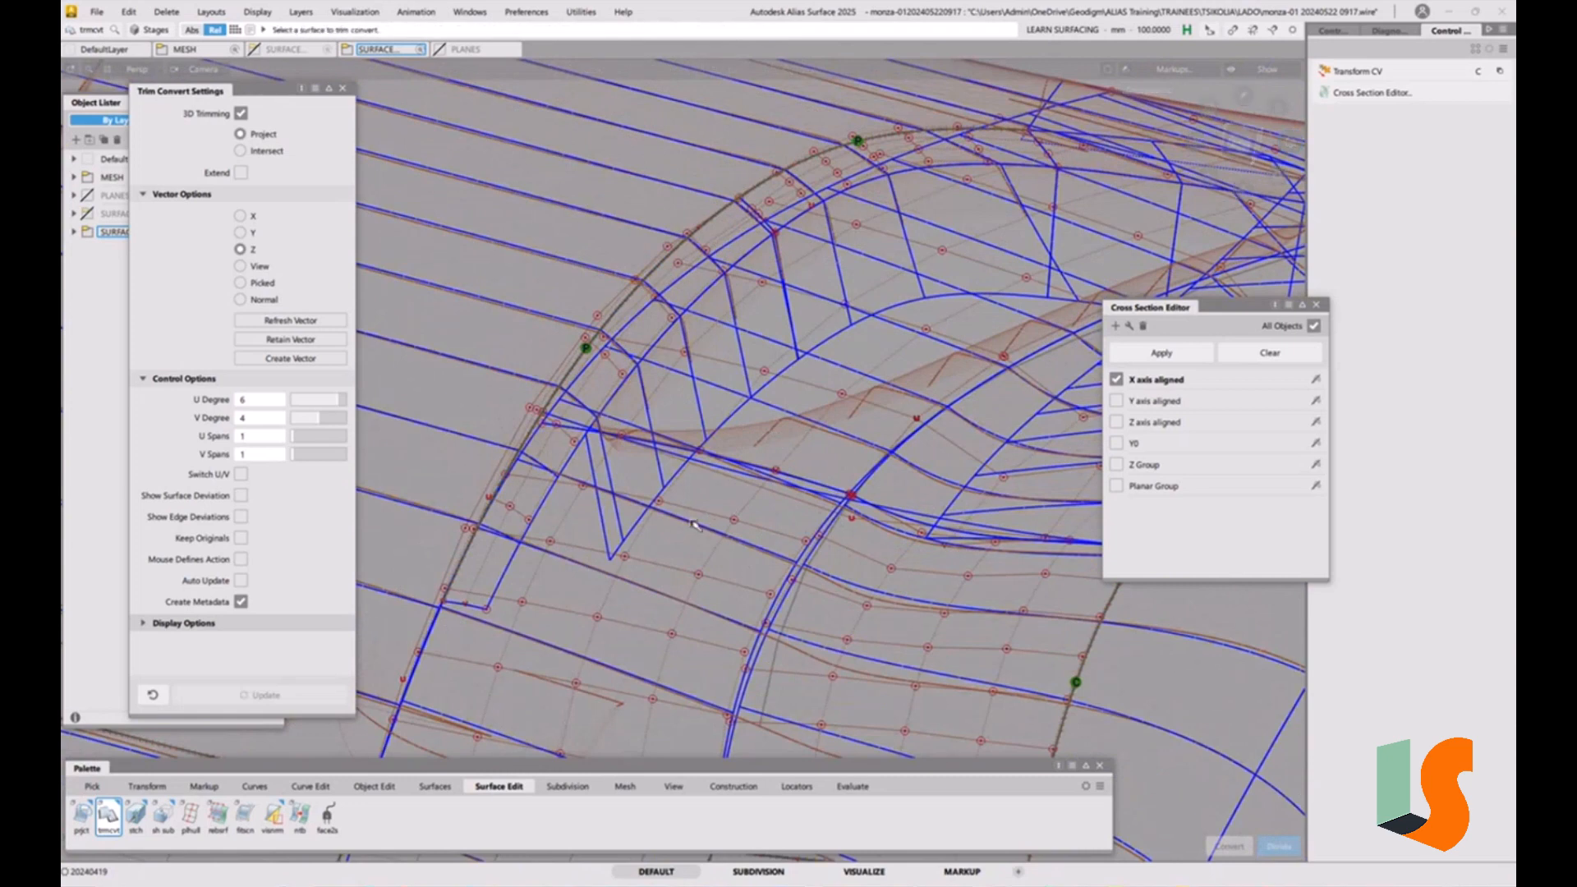
alt+shift+right_drag(940, 395, 806, 379)
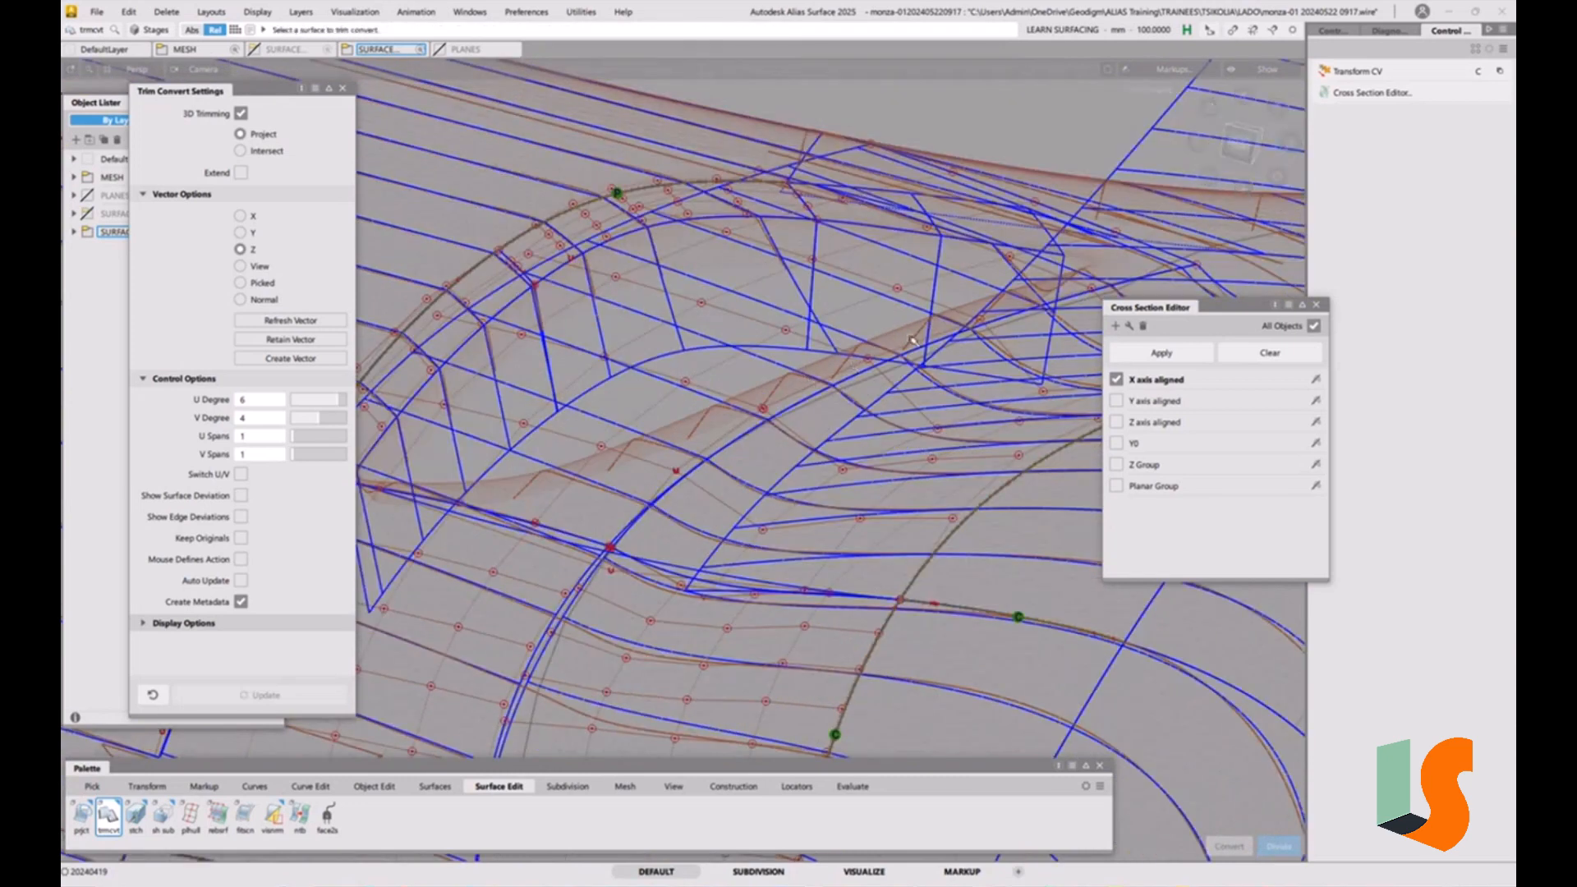
alt+shift+middle_drag(831, 365, 1093, 394)
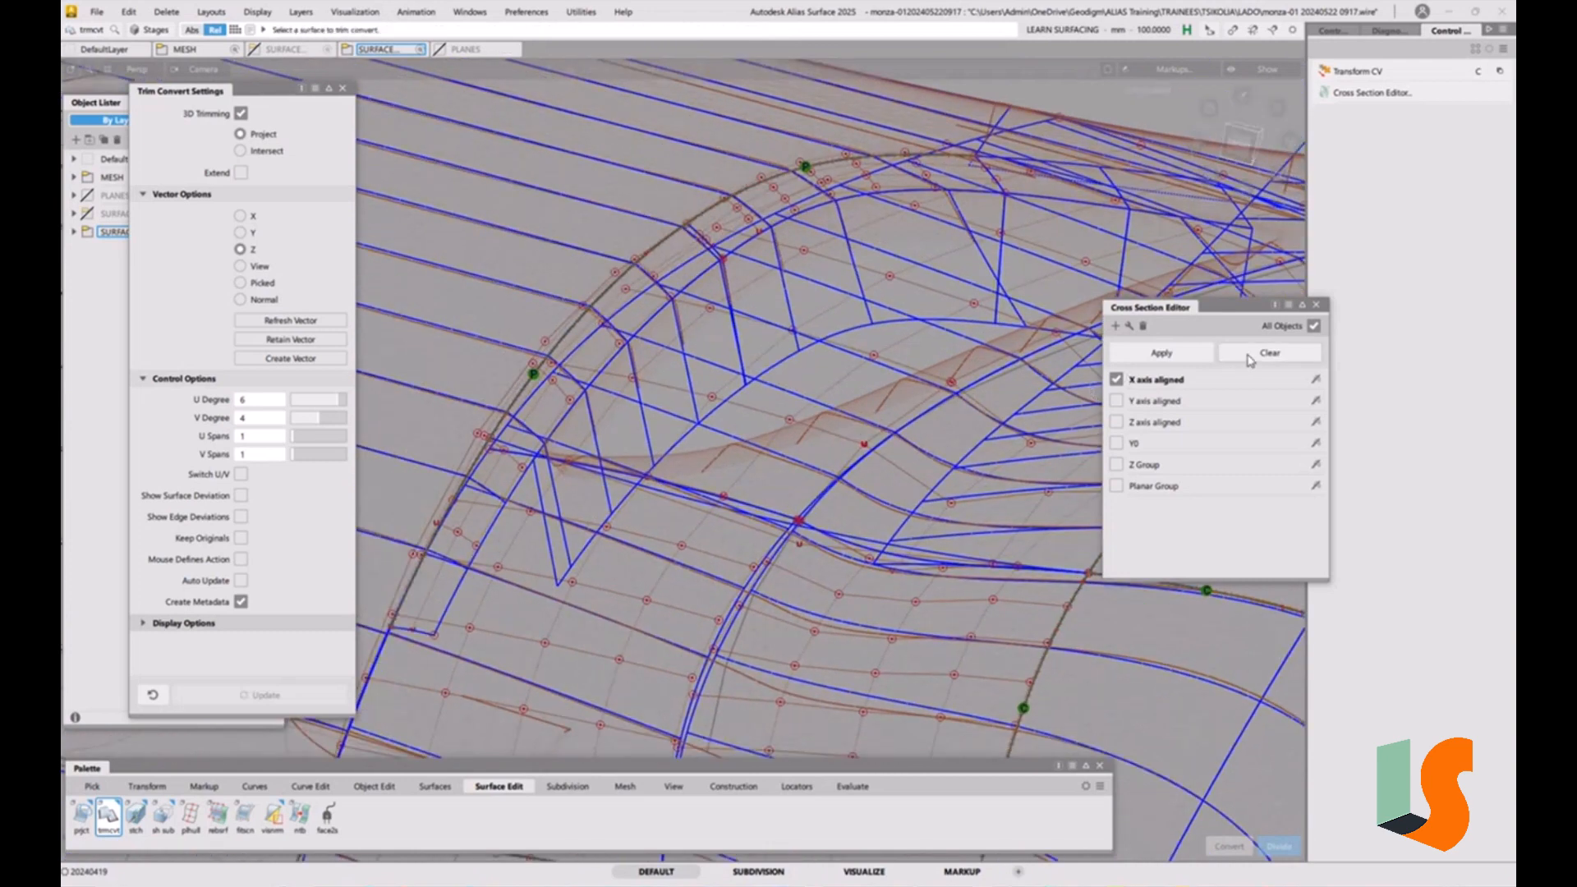
click(1116, 379)
click(1315, 304)
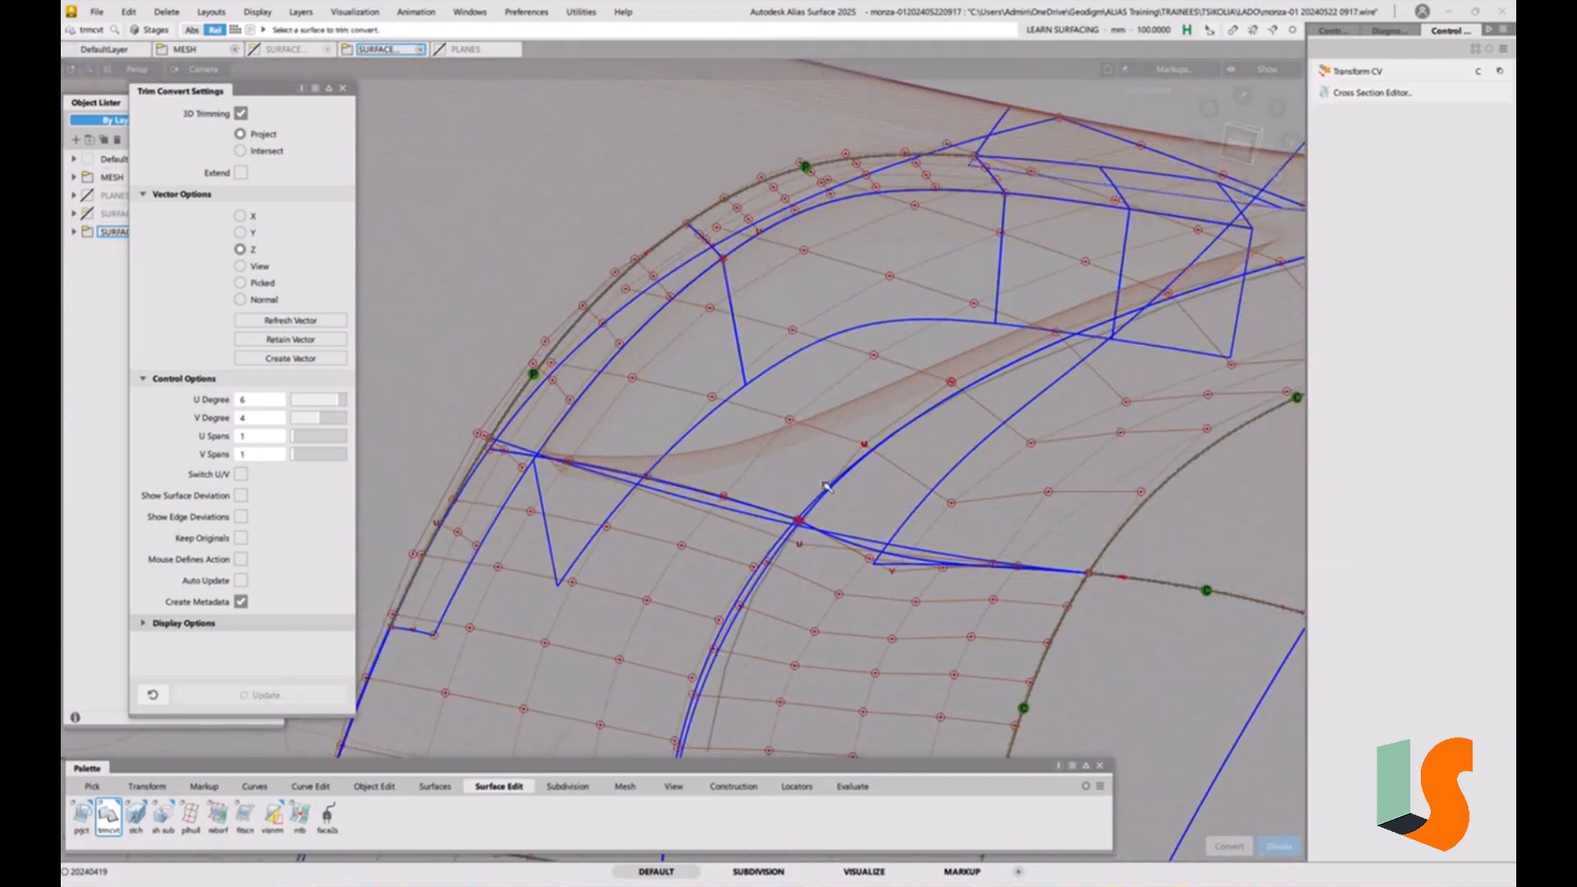
alt+shift+drag(828, 488, 778, 509)
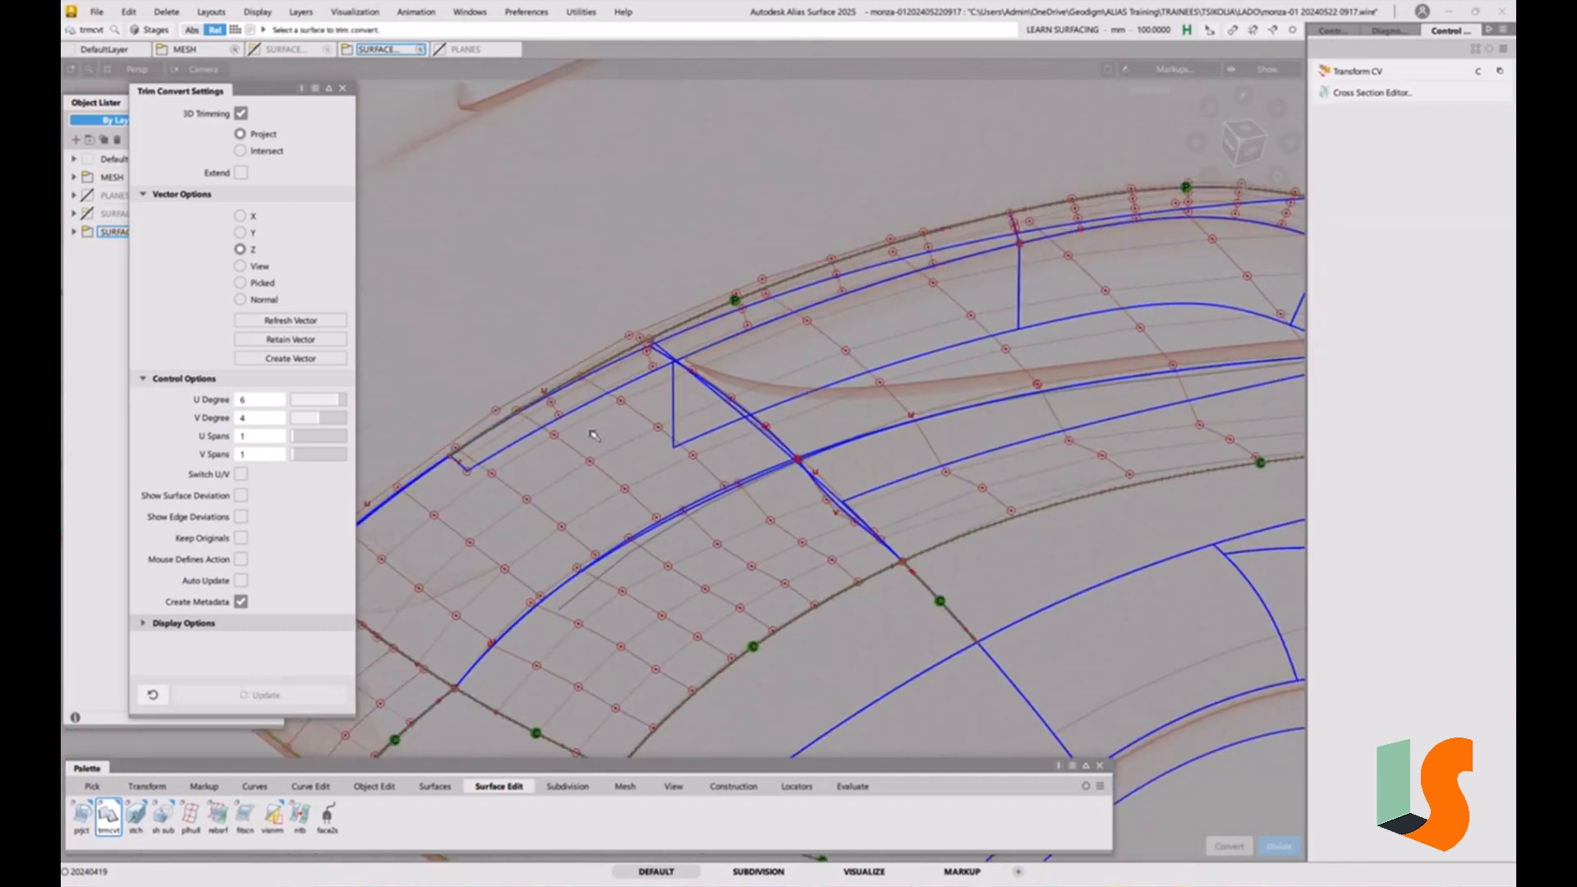
click(344, 90)
alt+shift+drag(640, 333, 661, 323)
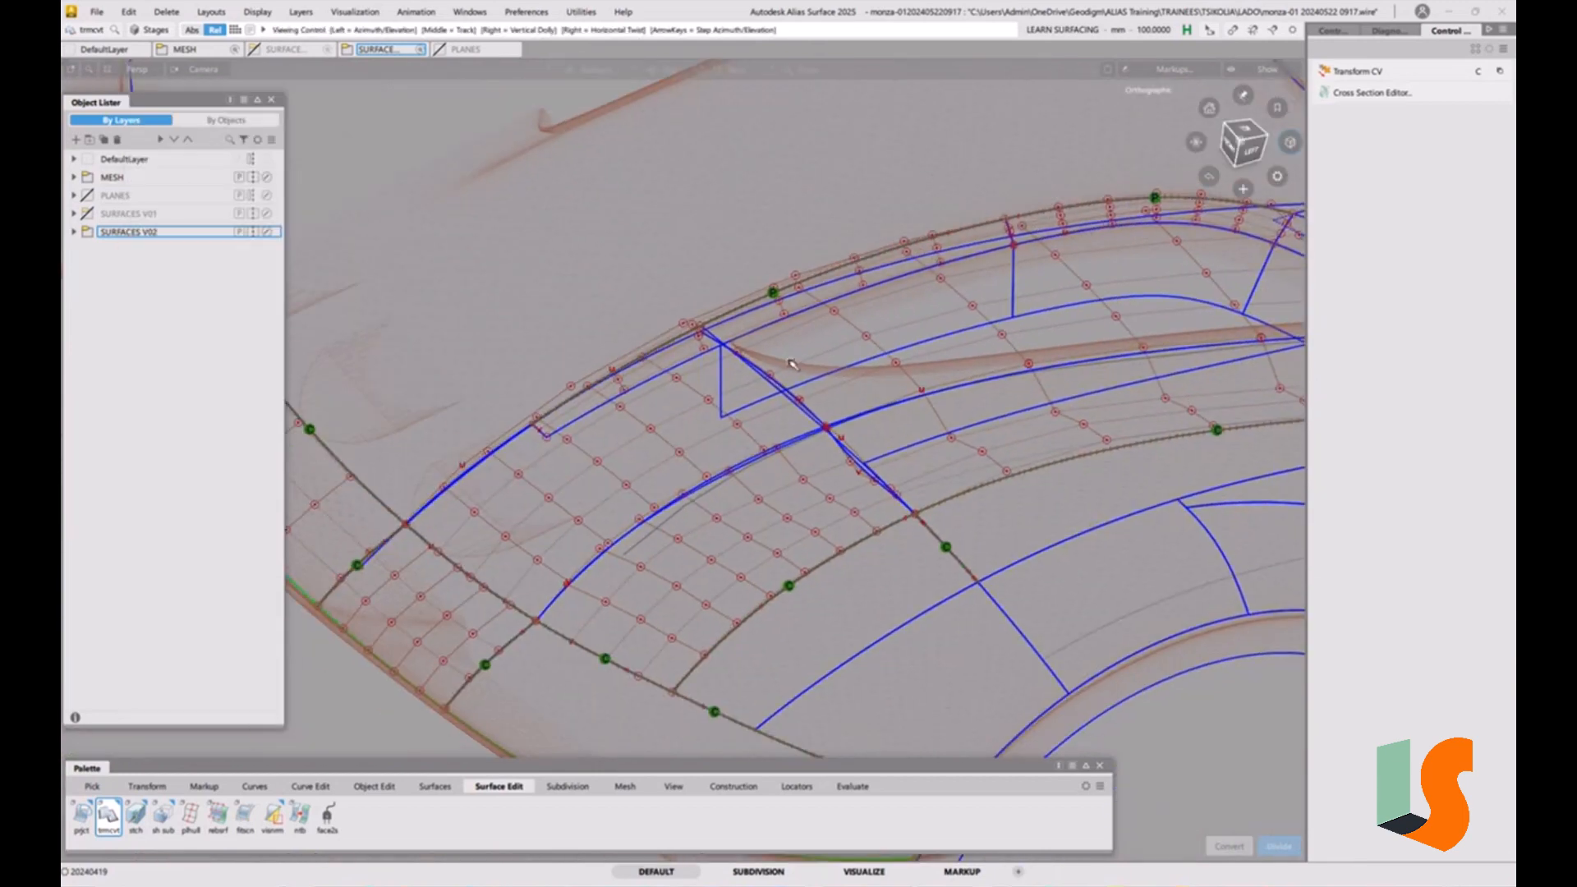
alt+shift+drag(791, 364, 969, 370)
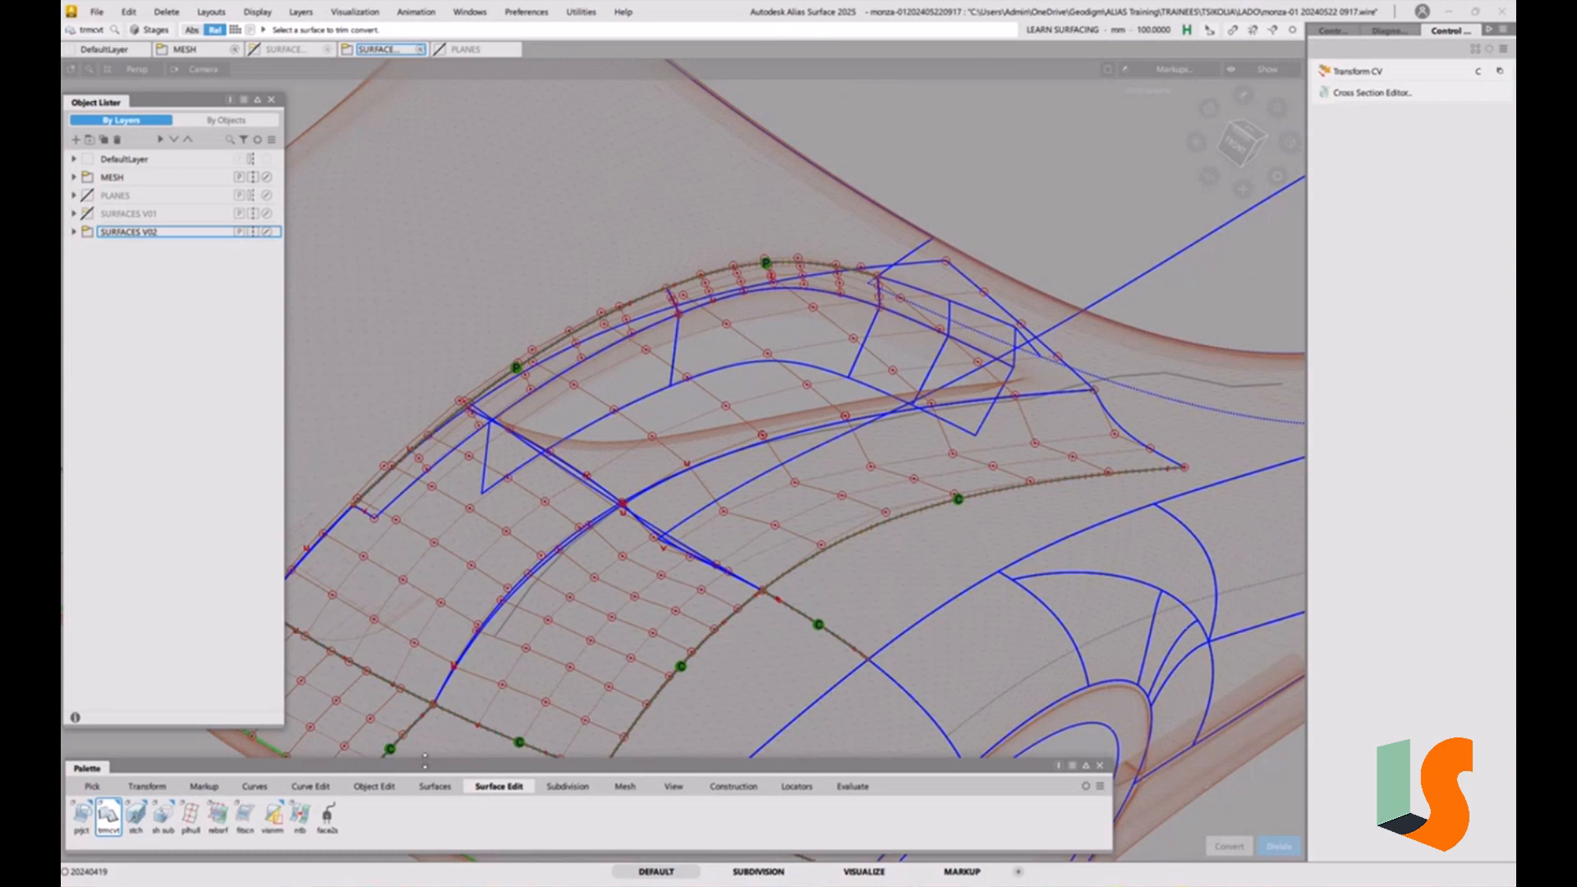
Align the rear strip's upper edge to the lower edge of the rear upper panel with G0 continuity and Edge alignment
click(374, 786)
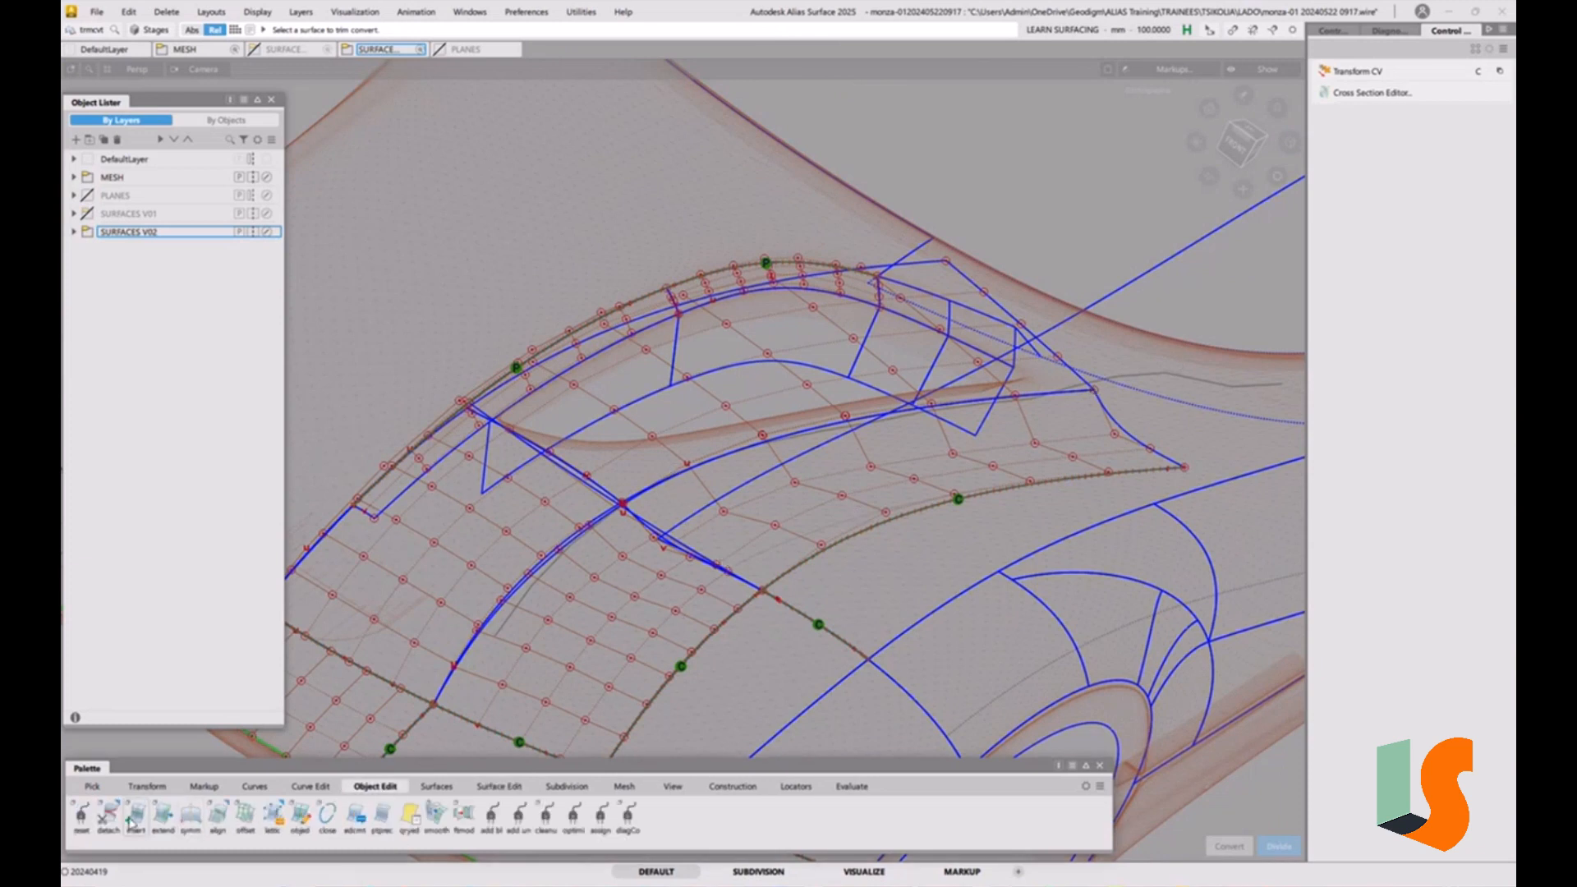
double_click(218, 816)
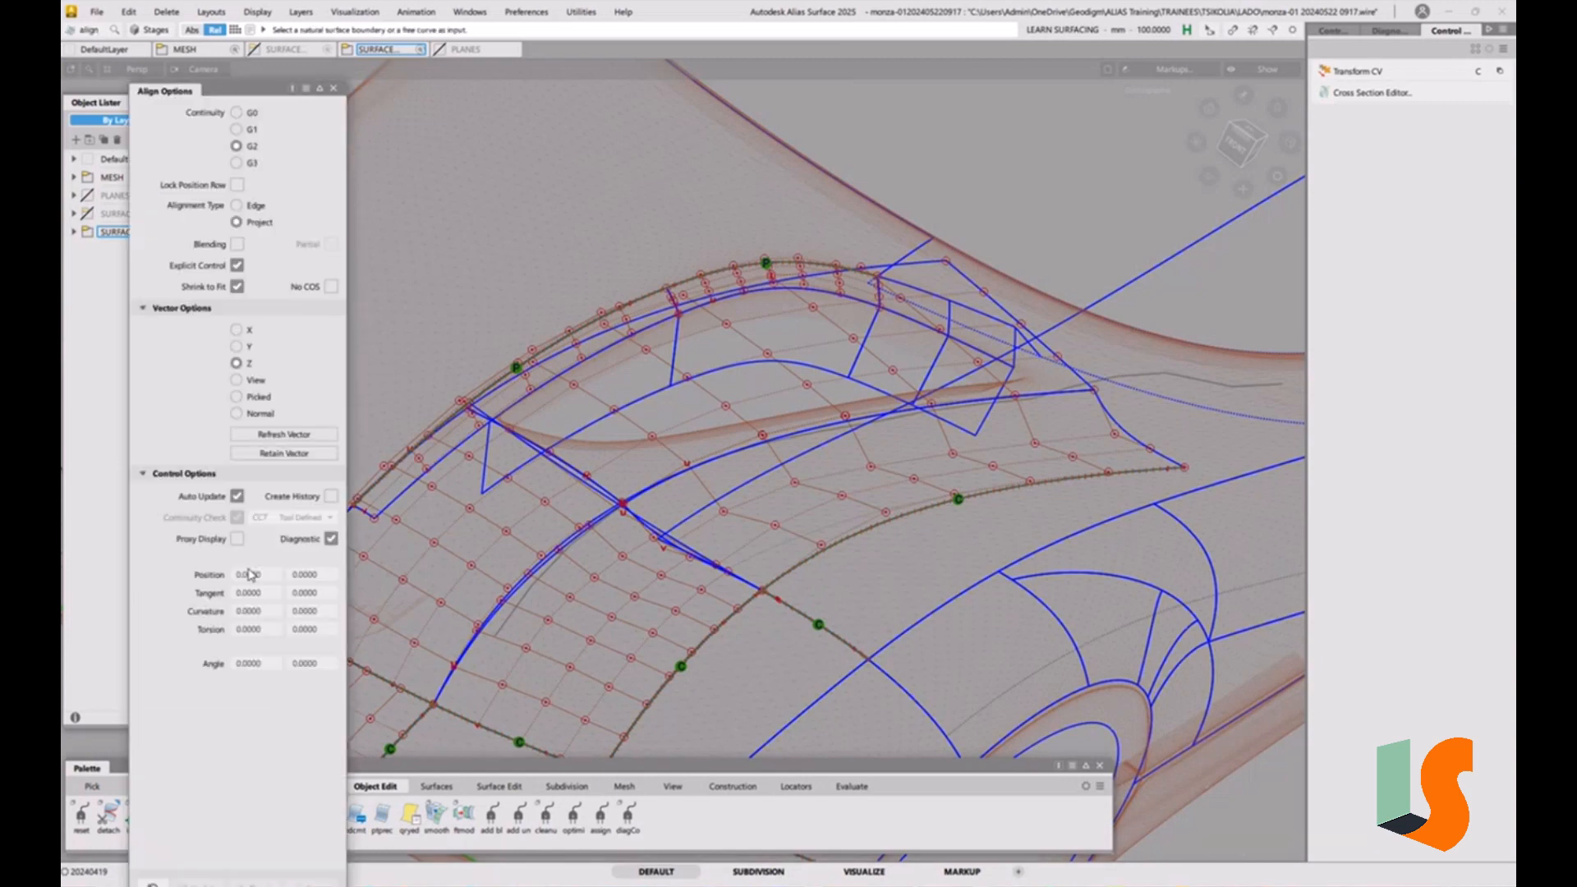
click(240, 112)
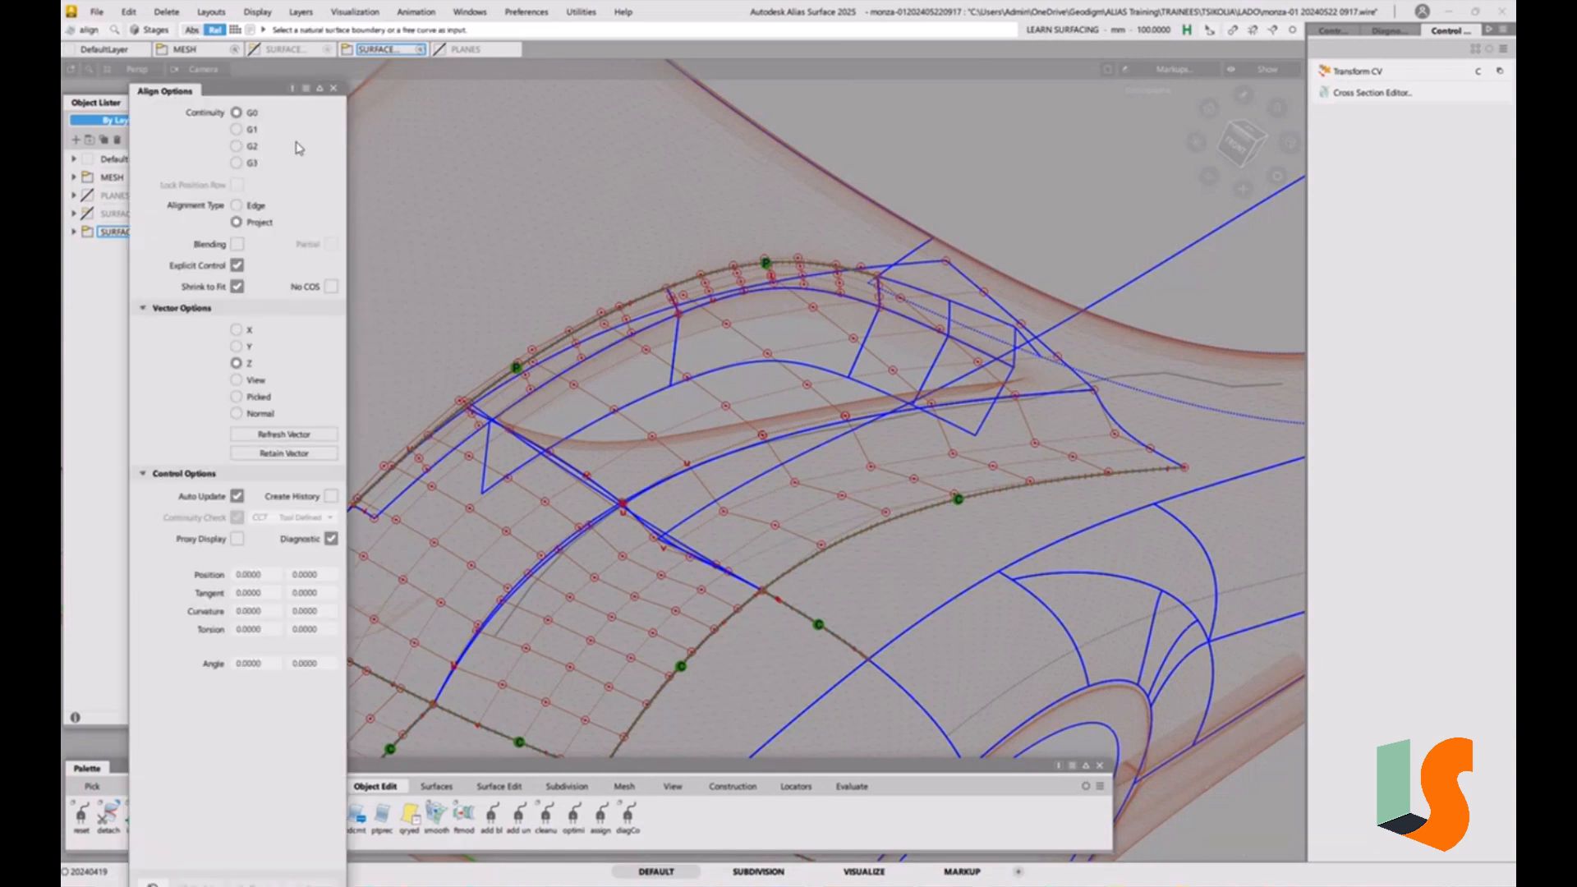
click(667, 483)
click(695, 488)
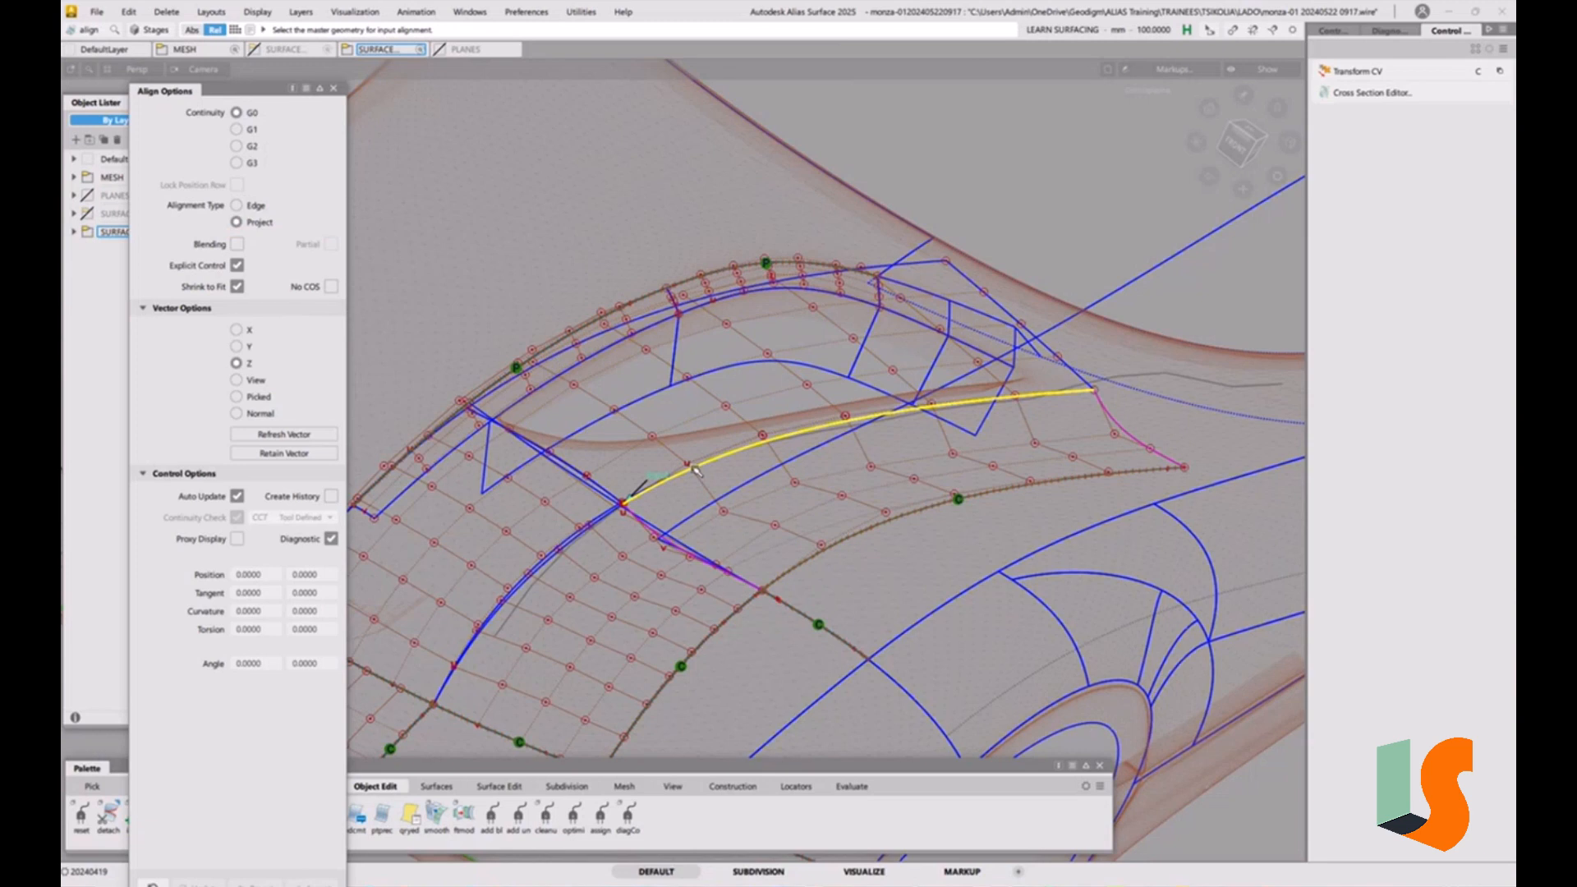
click(237, 205)
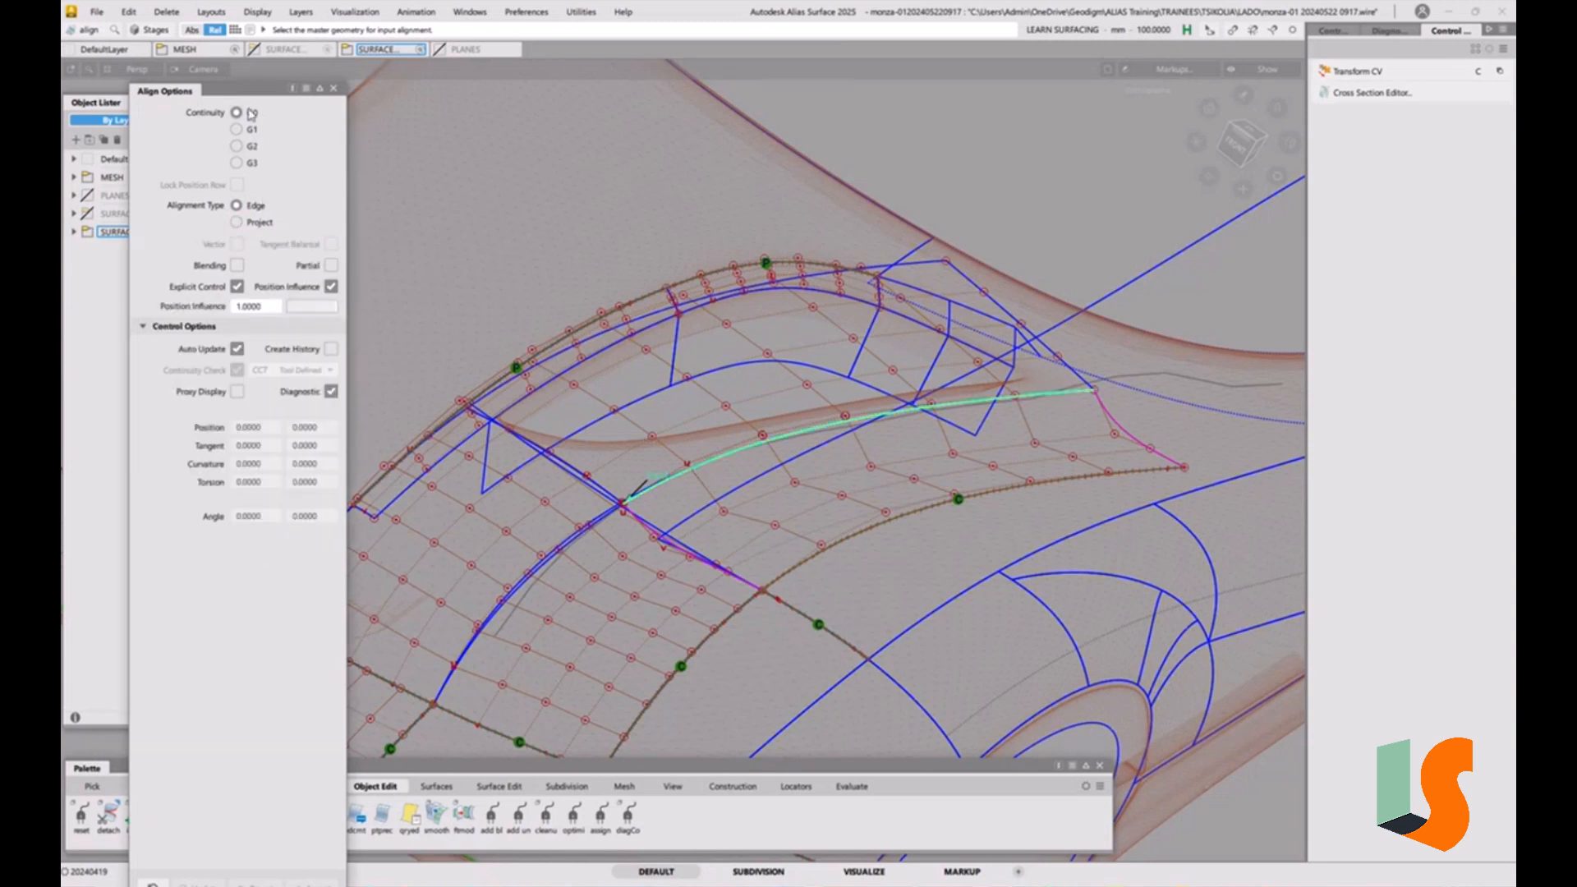
click(727, 458)
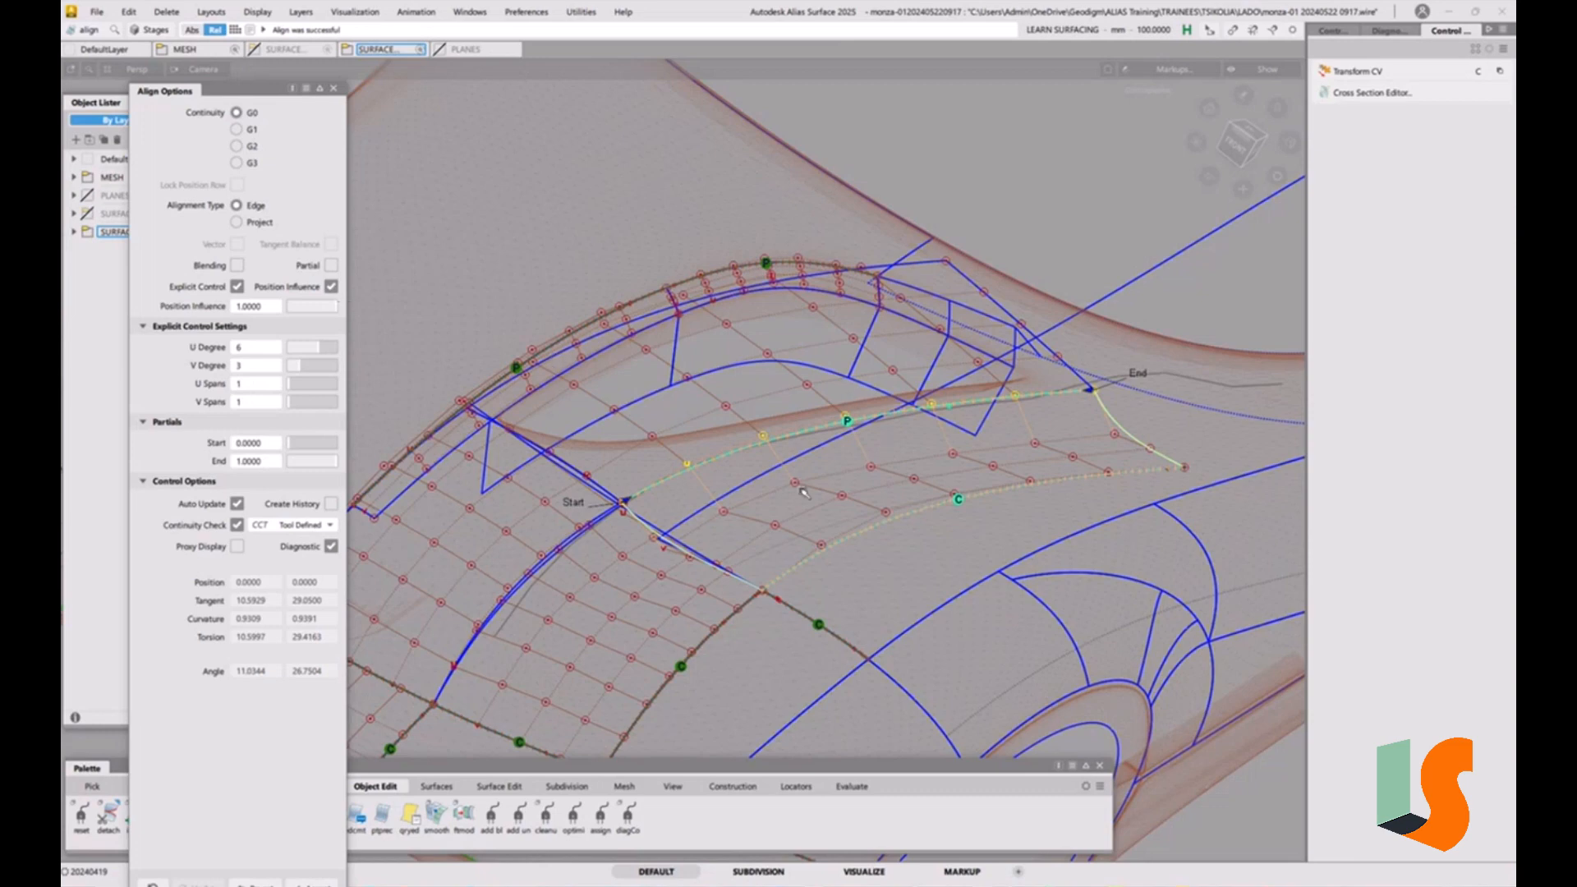
alt+shift+drag(804, 491, 920, 468)
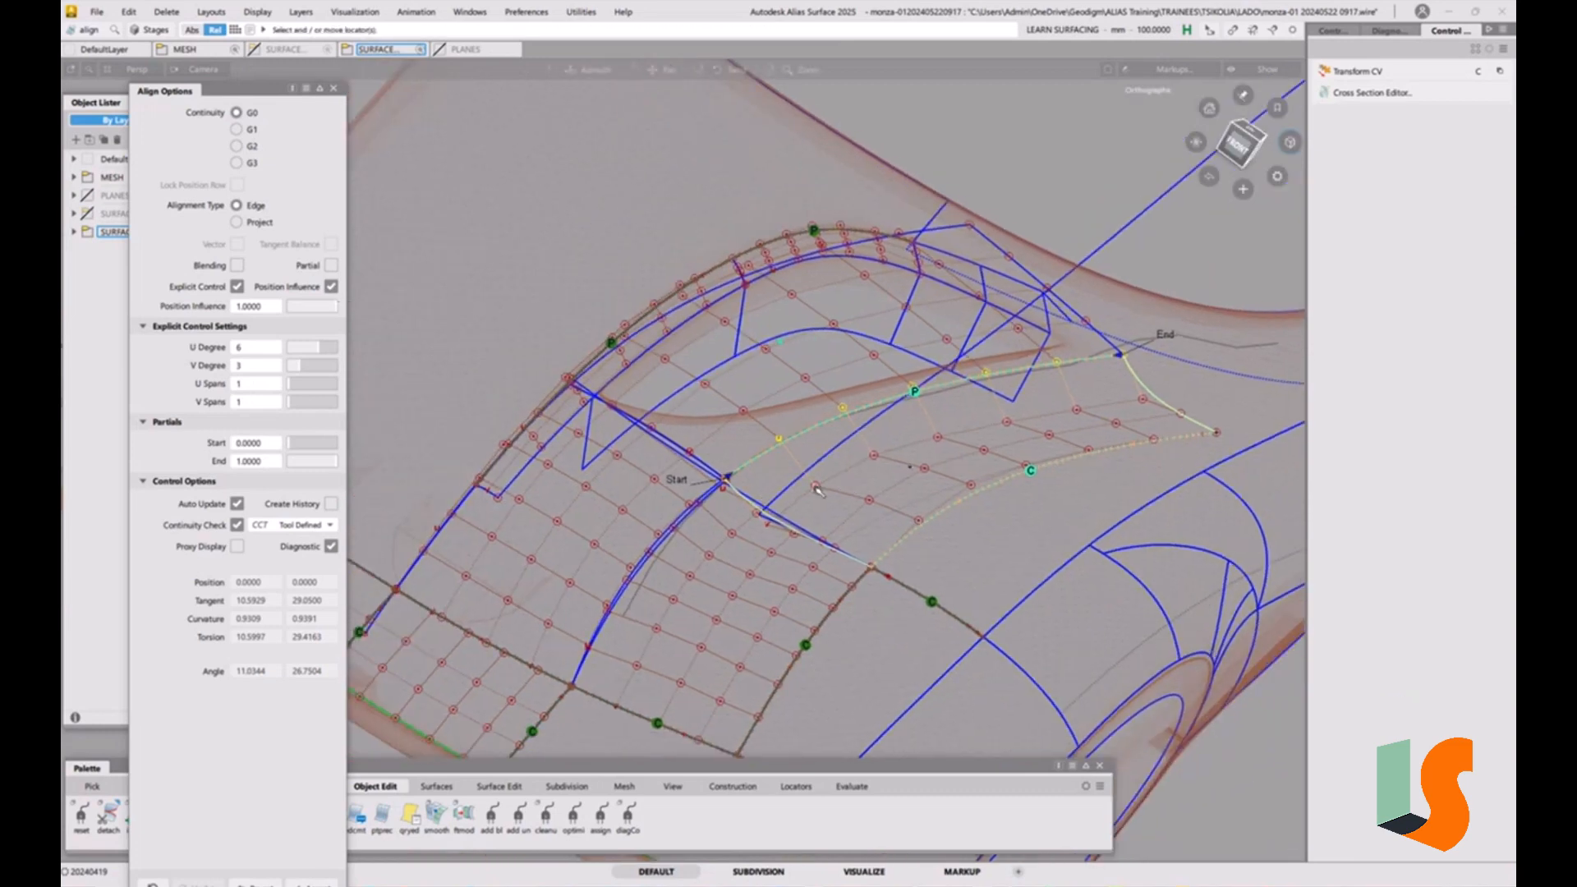
alt+shift+drag(815, 490, 810, 421)
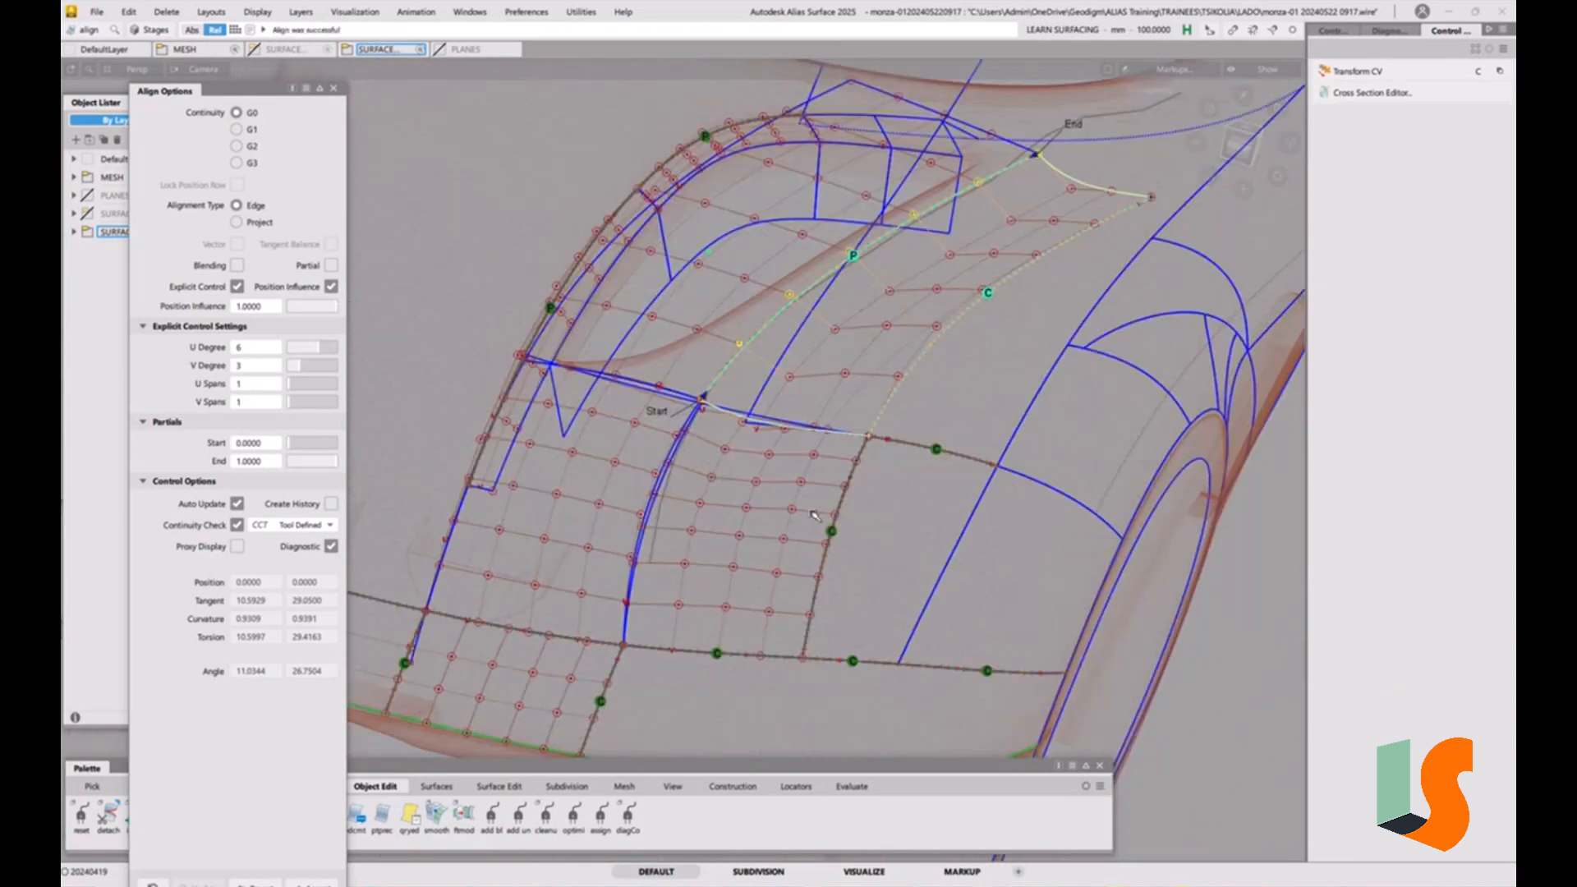
click(803, 464)
scroll(784, 425, up, 3)
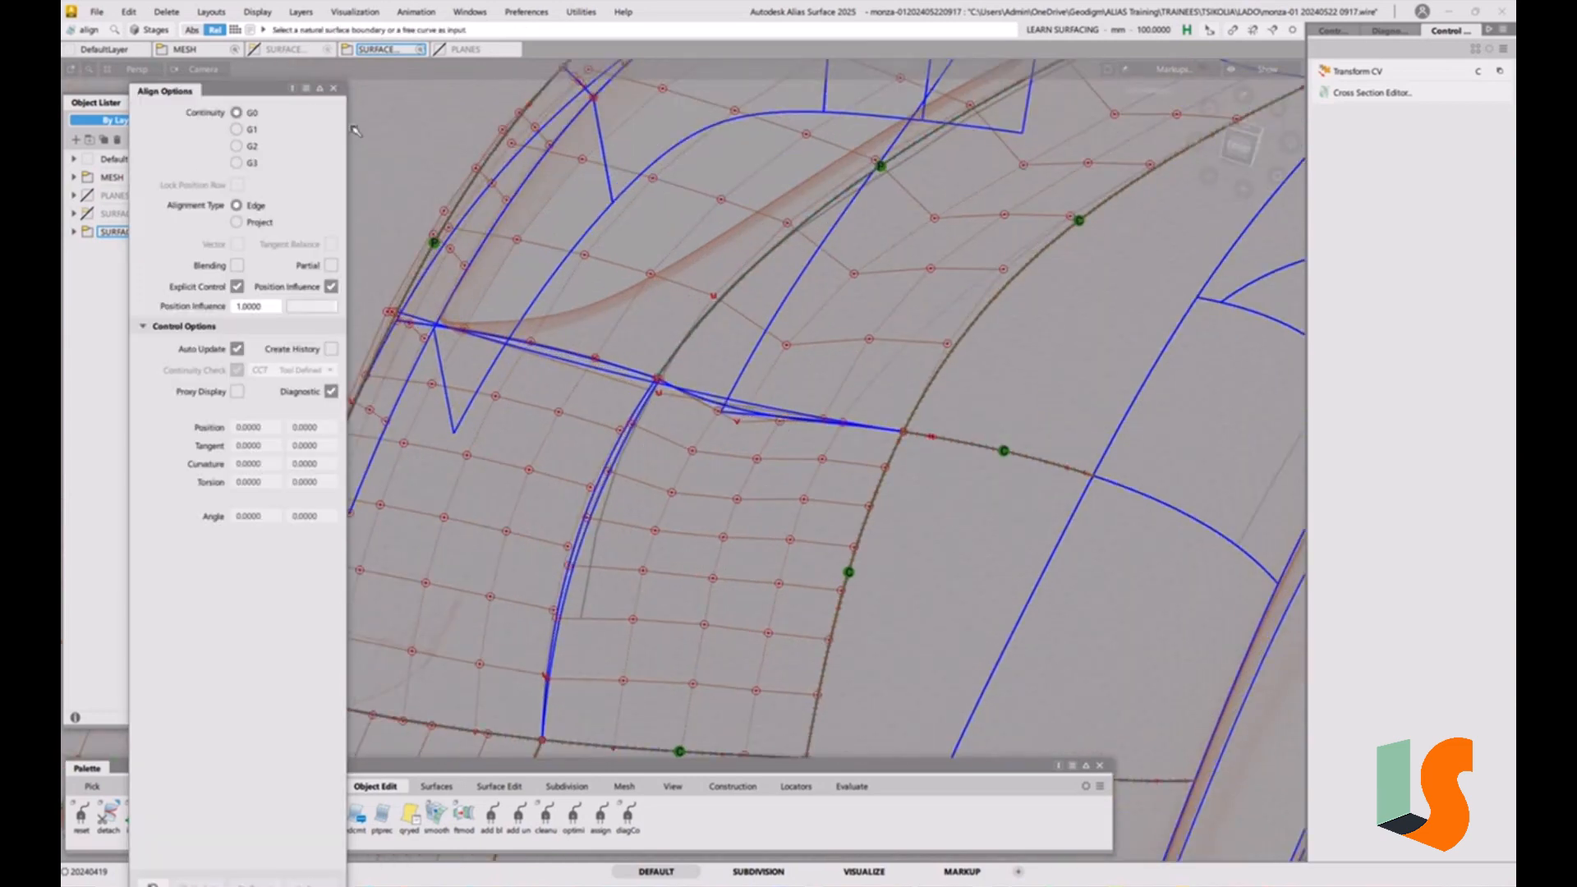
Turn the long curve spanning the upper edges of the two hood patches into a template
ctrl+shift+drag(709, 296, 734, 306)
click(753, 388)
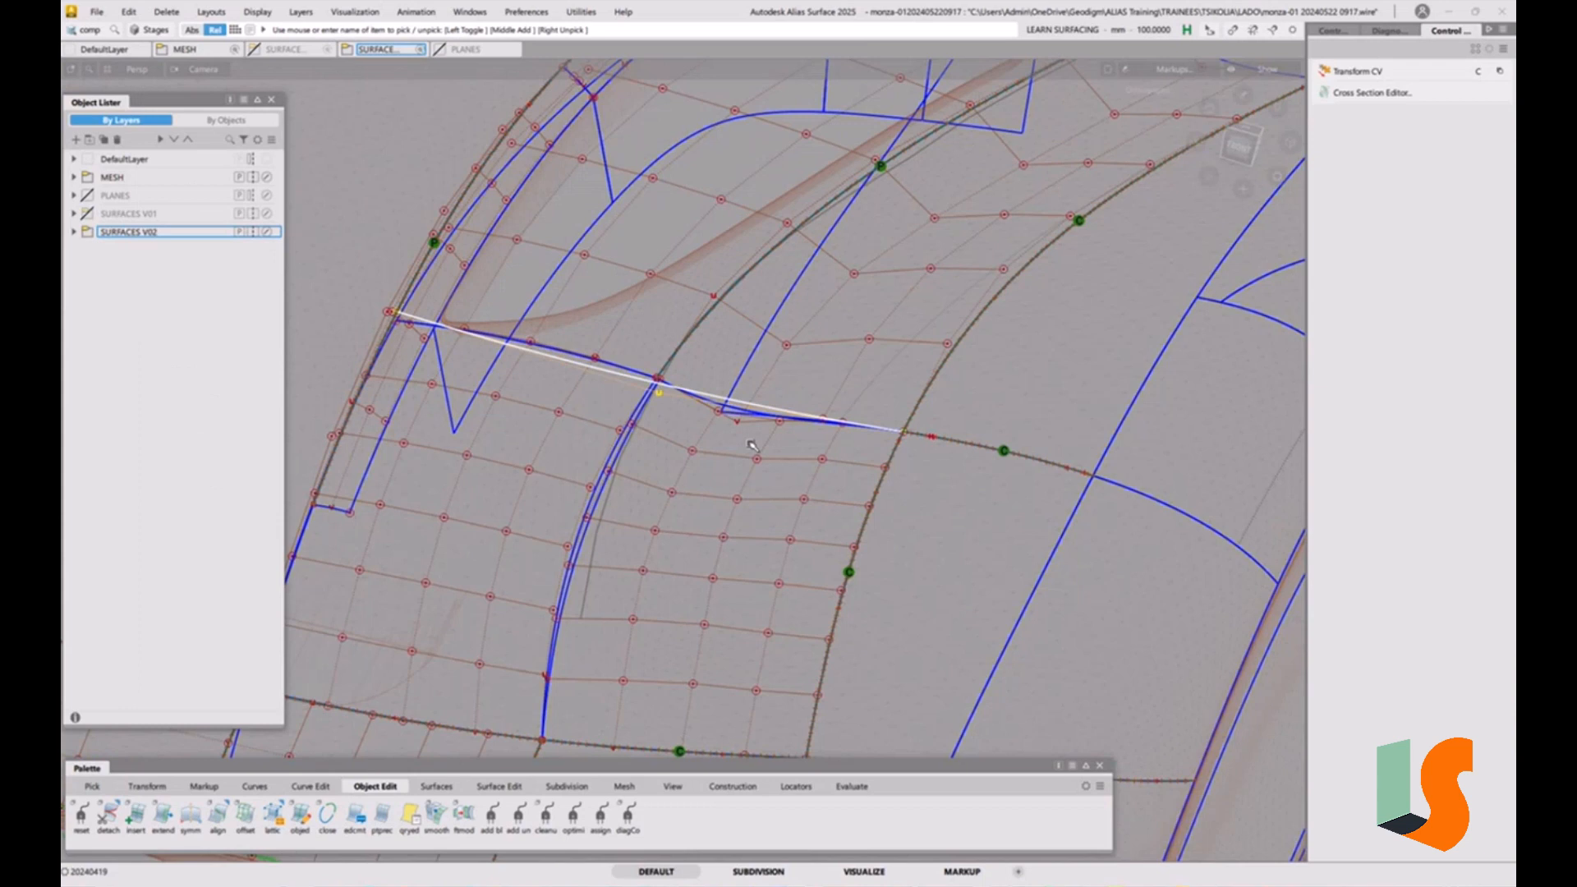
key(alt+t)
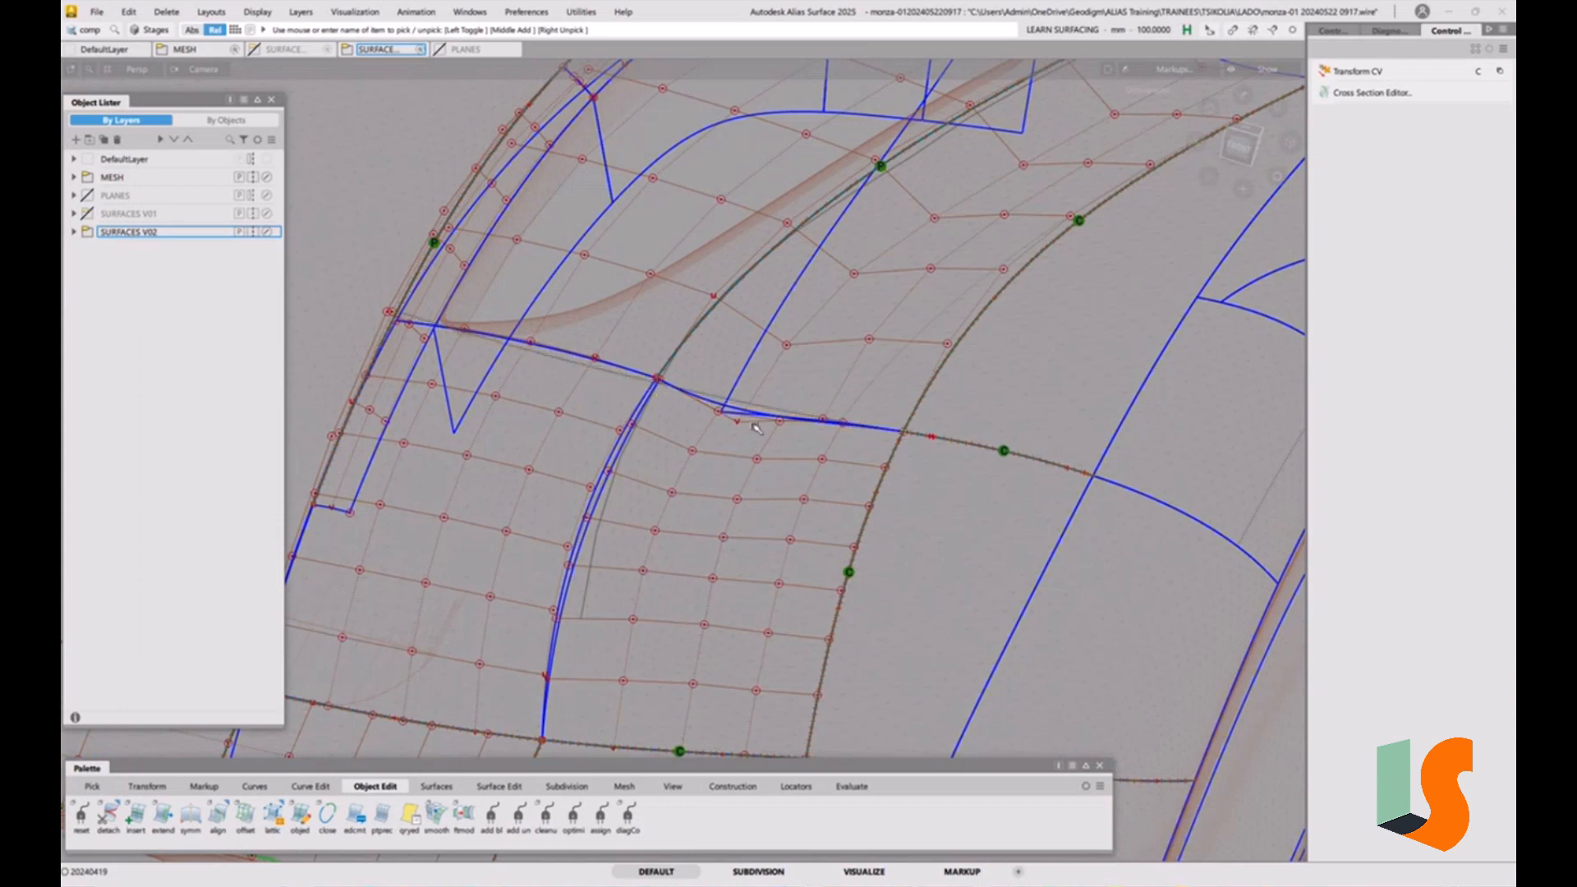
Align the upper edge of the narrow hood patch to the adjoining surface above with G2 continuity and the Edge type
mouse_move(755, 428)
alt+shift+mouse_down()
mouse_move(777, 403)
mouse_move(765, 399)
alt+shift+mouse_up()
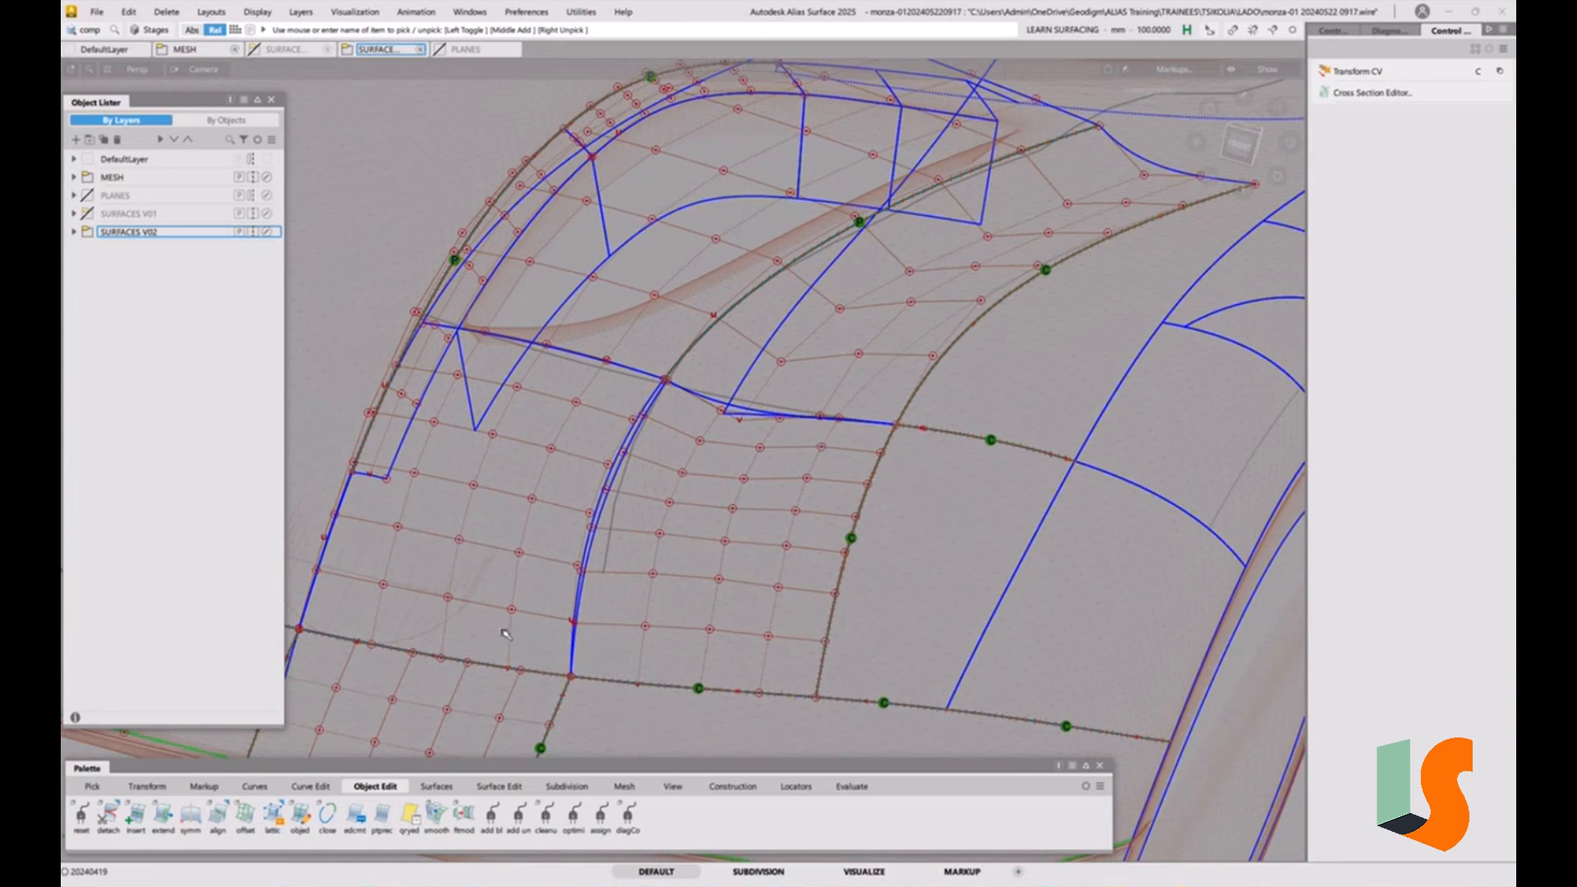
double_click(218, 815)
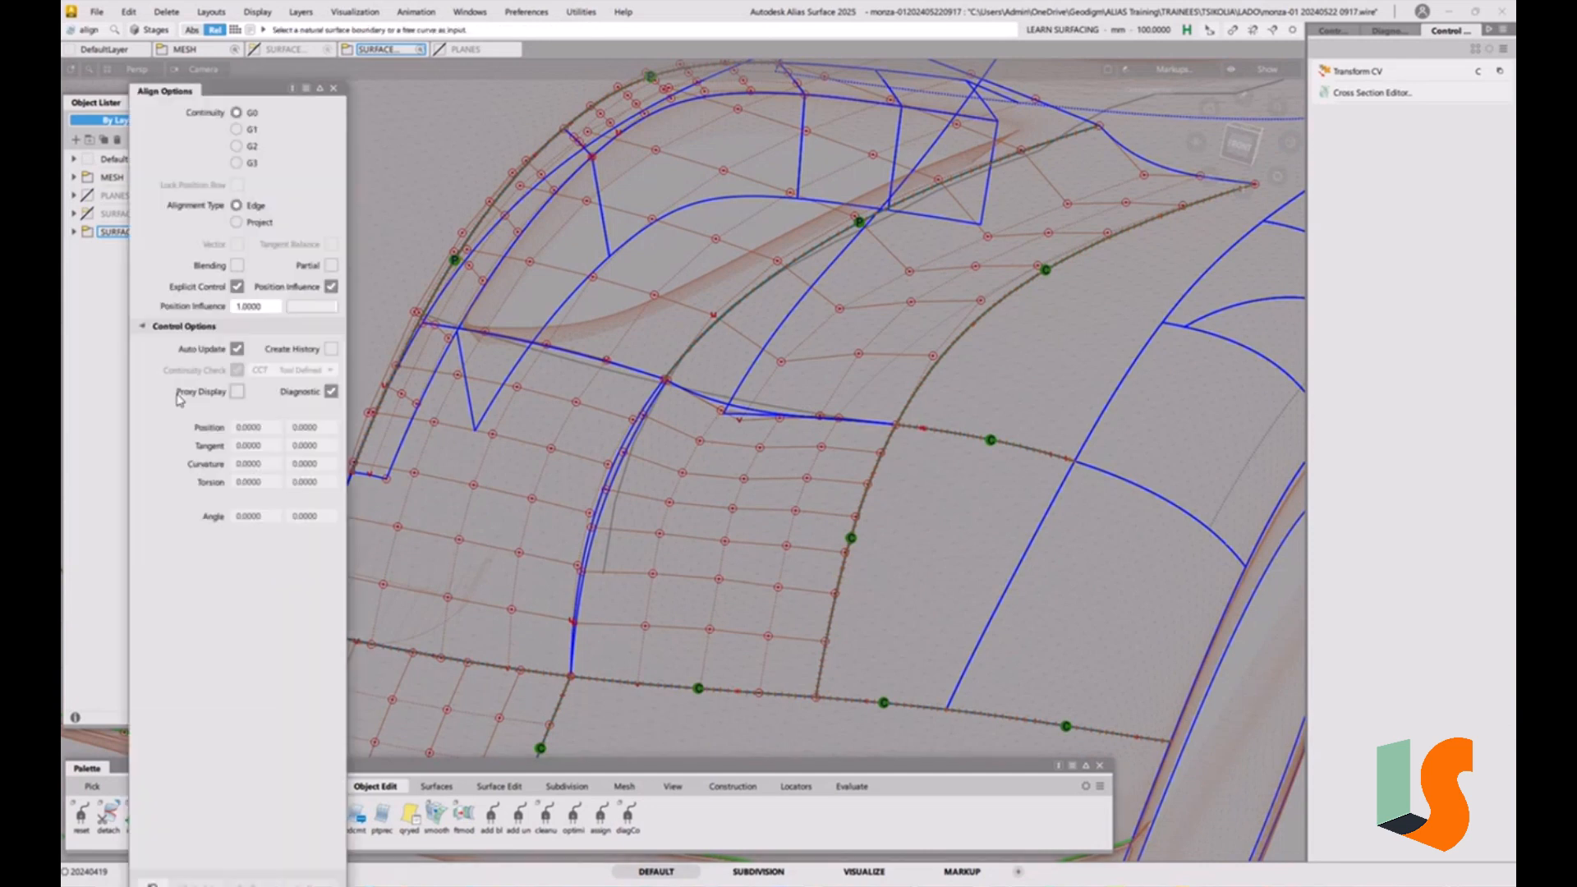
click(245, 147)
click(694, 398)
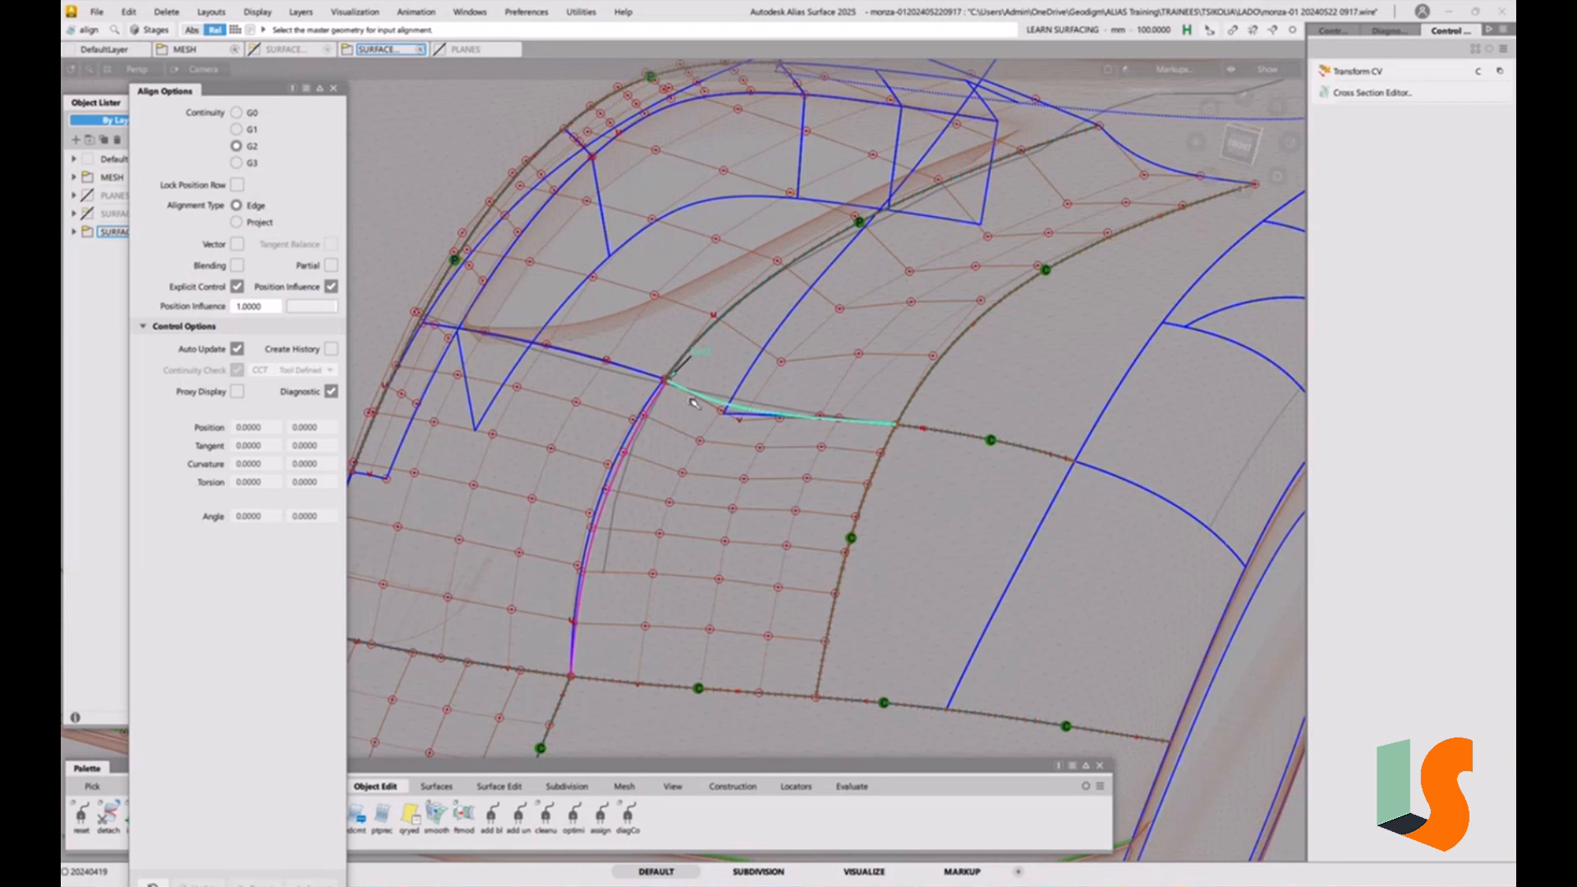
click(694, 402)
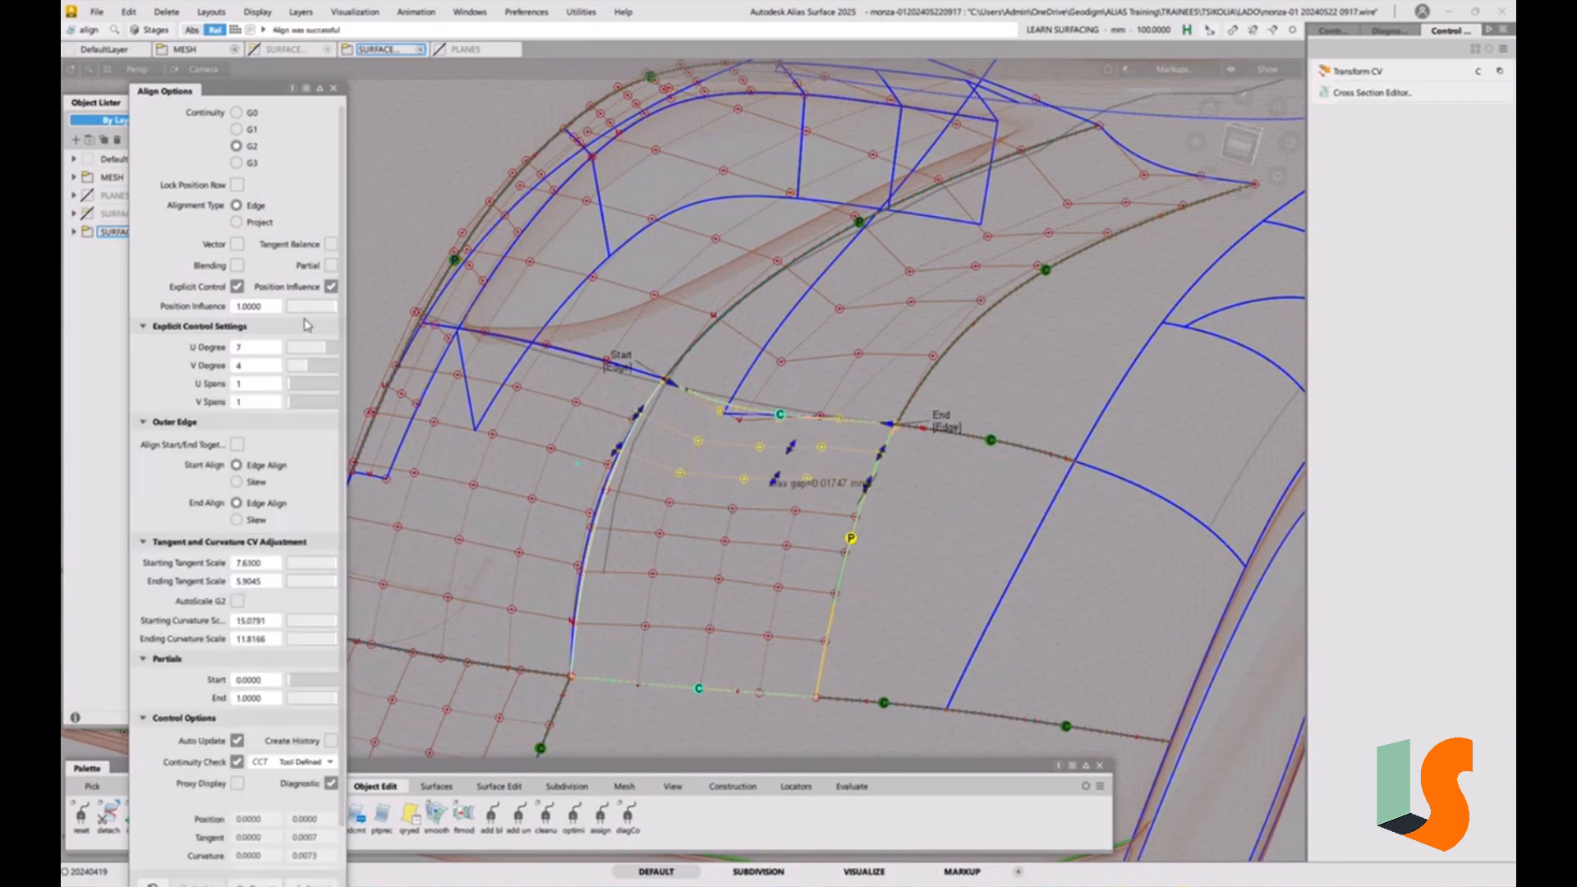
Compare G1 alignment using a G2 Curvature continuity check, and return the alignment to G2
alt+shift+drag(1104, 406, 834, 503)
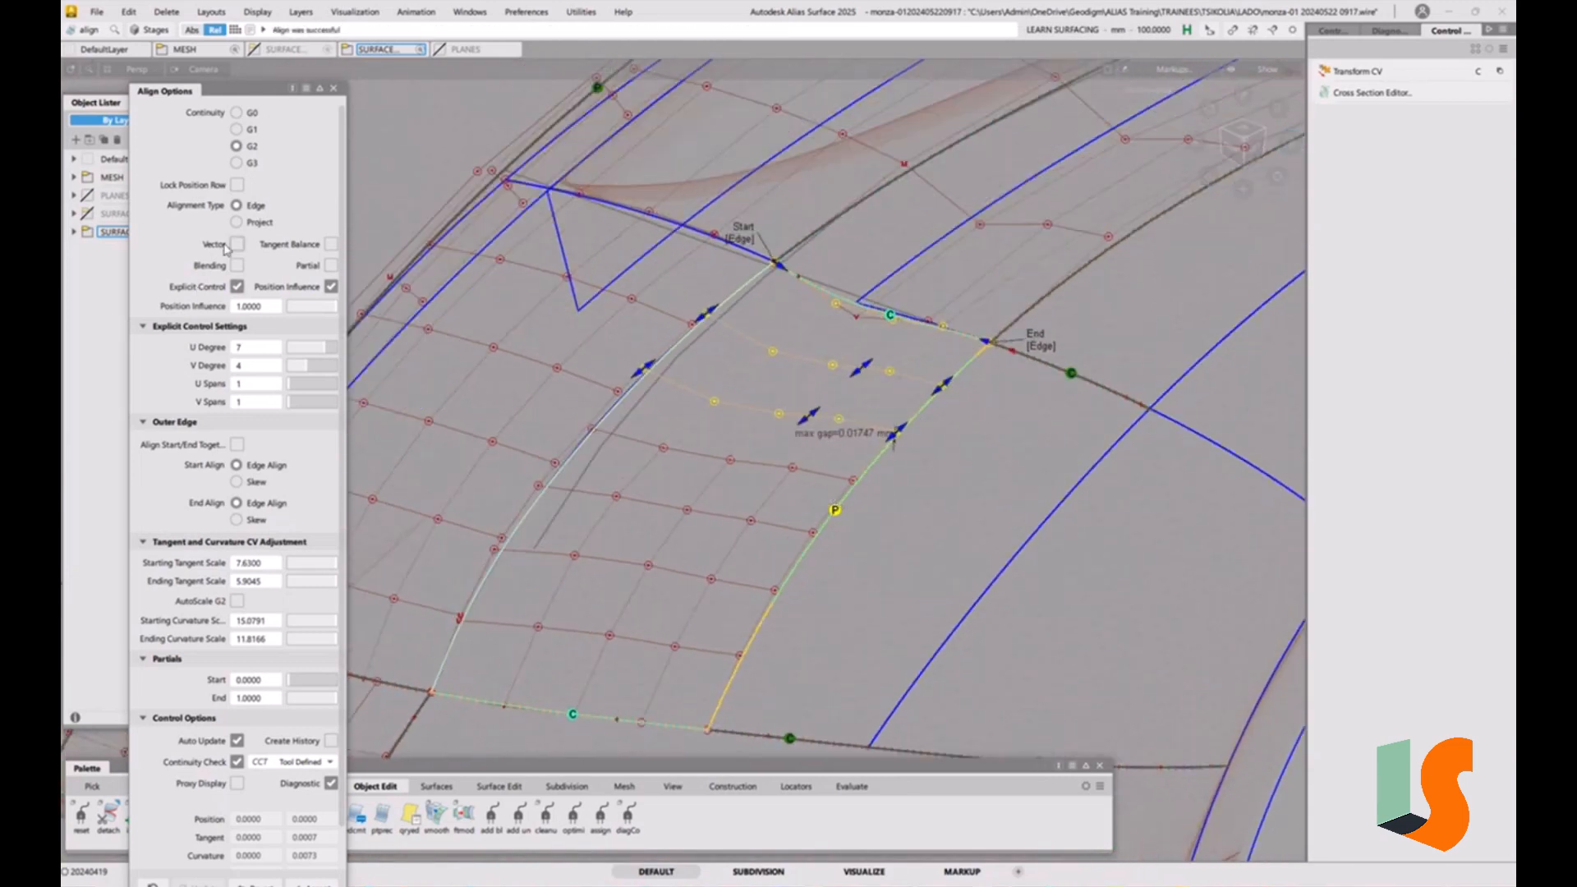
click(252, 129)
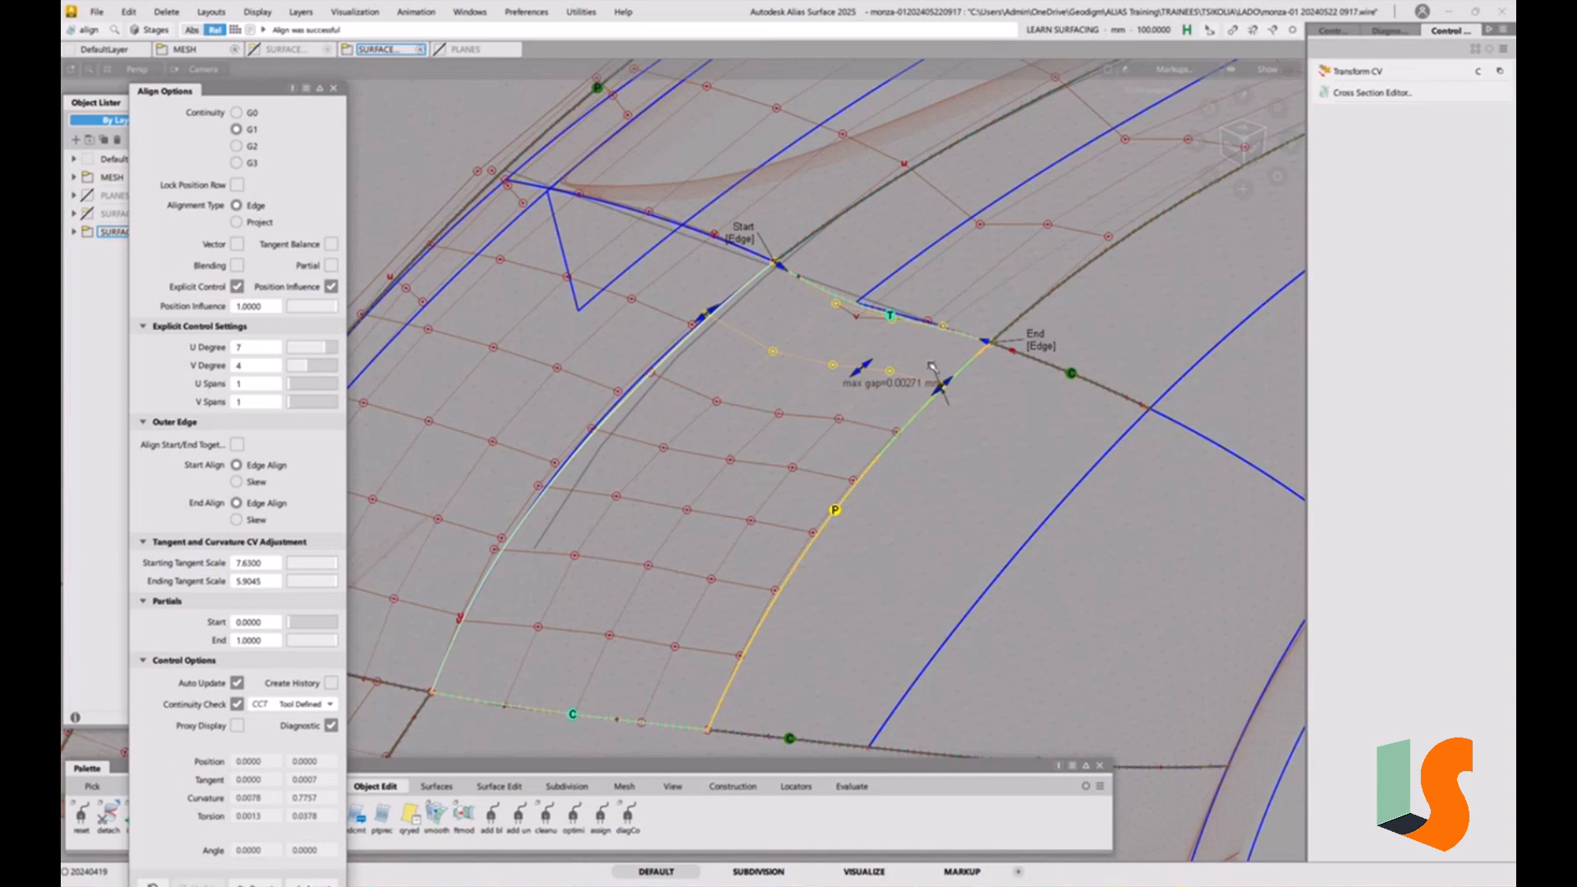
click(316, 704)
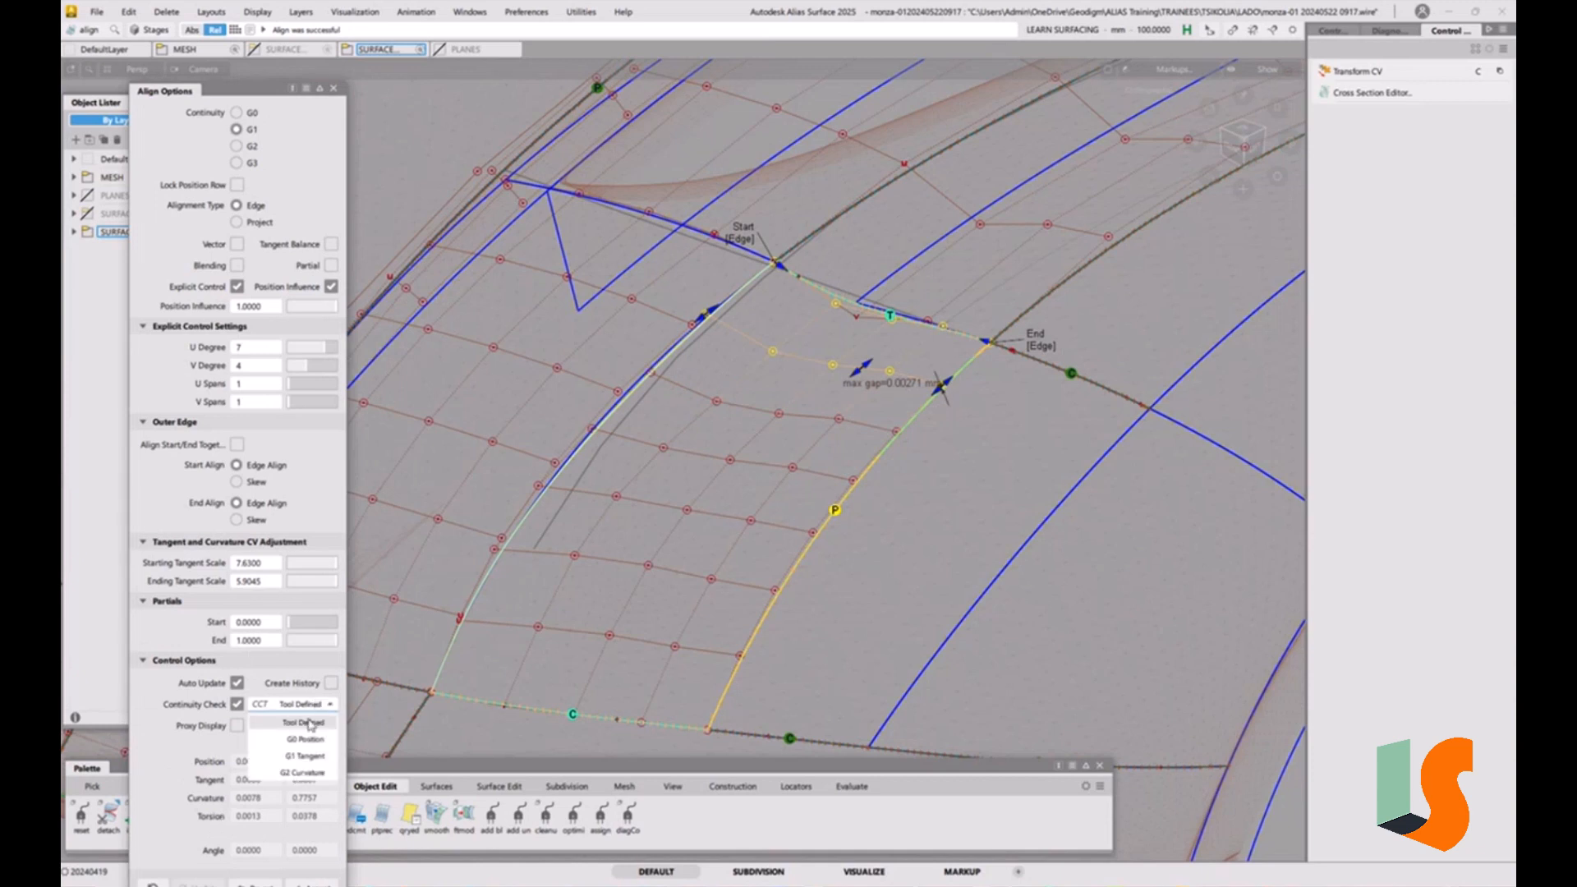
click(302, 772)
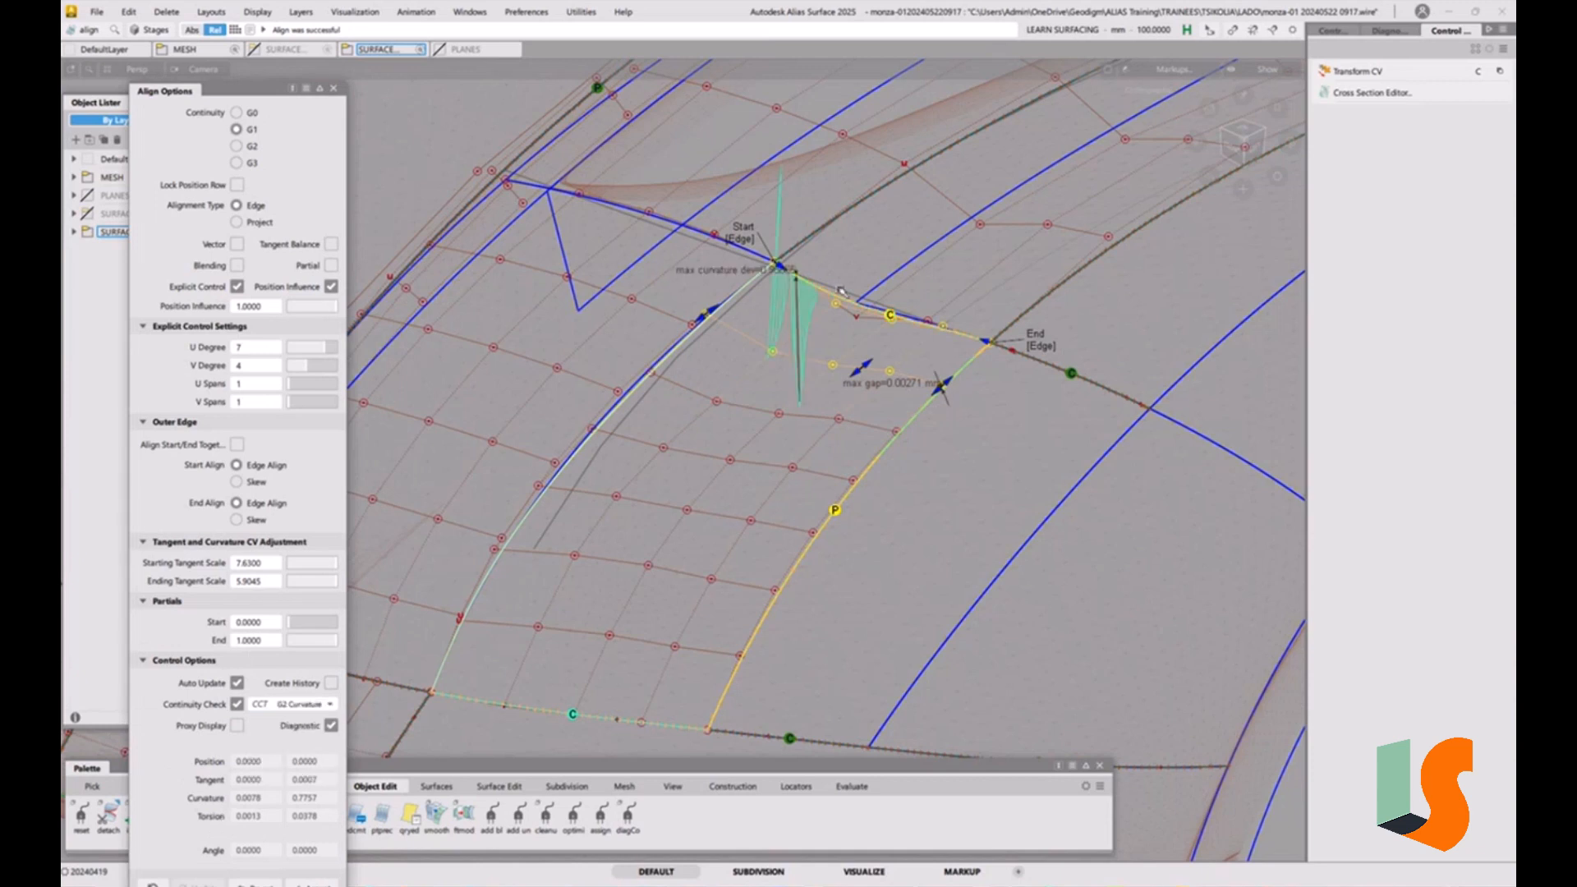
click(236, 146)
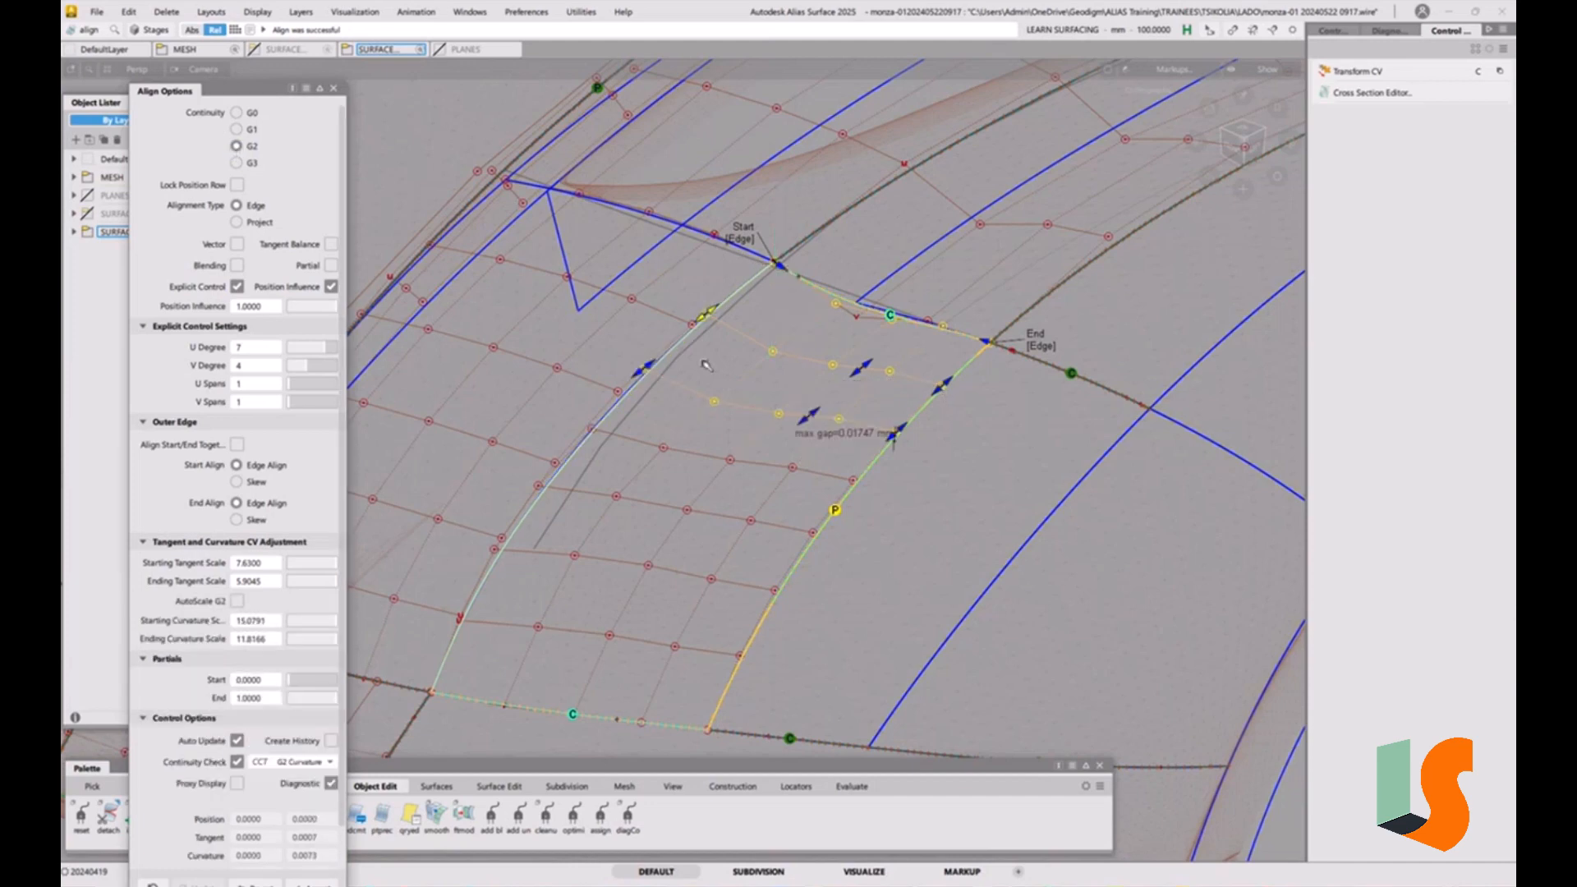
Try toggling the alignment's end condition and return it to Edge
alt+shift+drag(925, 487, 953, 419)
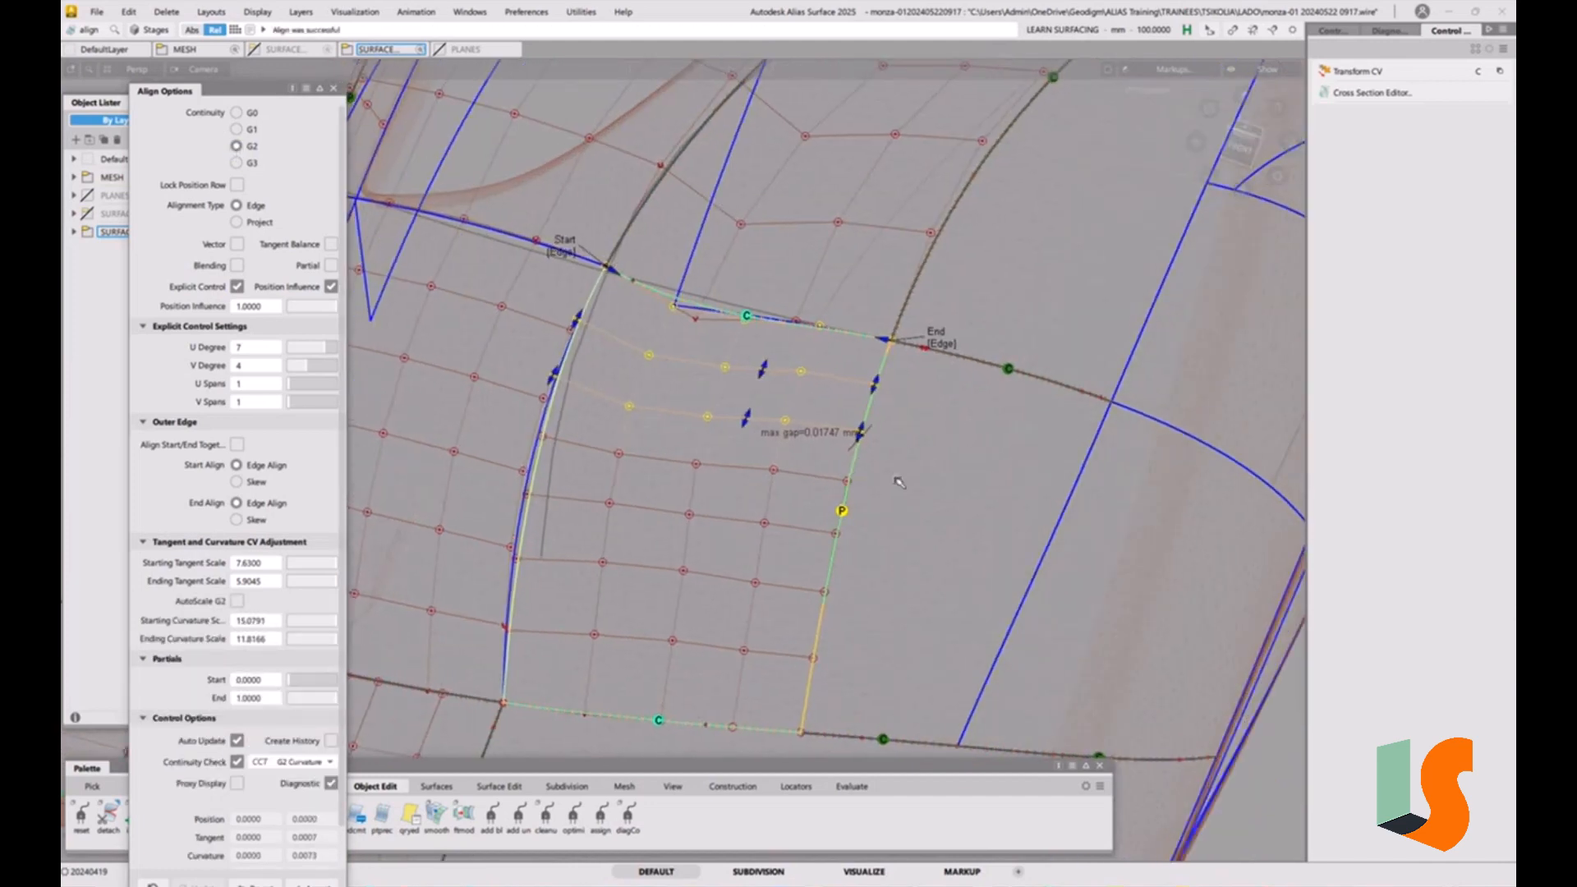
click(947, 345)
click(948, 348)
alt+shift+drag(963, 354, 948, 337)
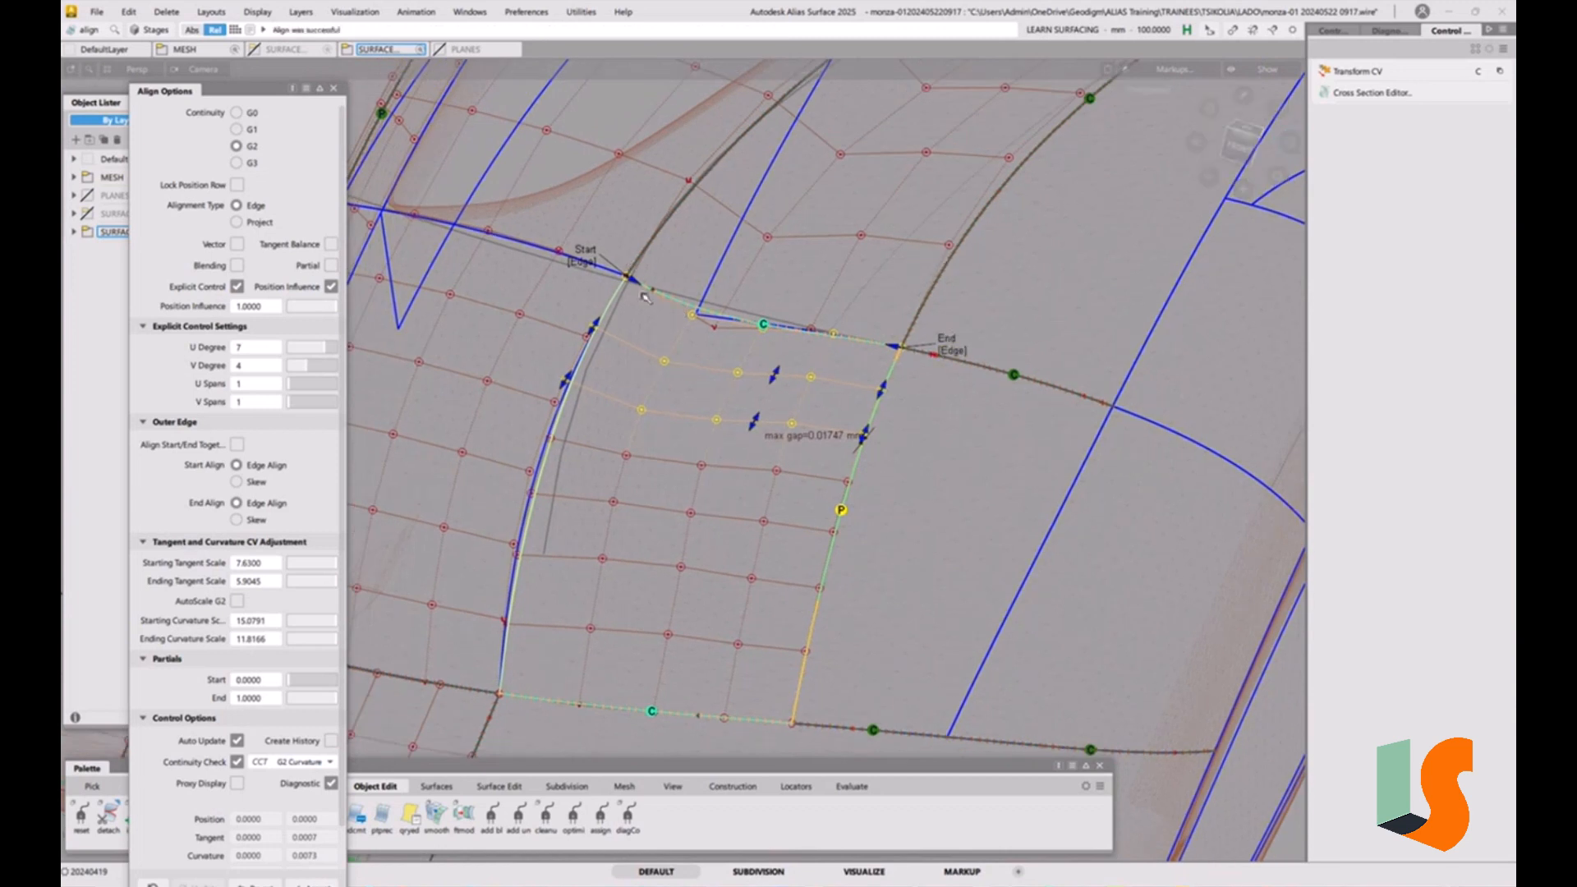
Untrim the surface beside the narrow hood patch's outer edge and delete its leftover curve on surface
alt+shift+drag(675, 377, 712, 595)
click(713, 592)
key(ctrl+u)
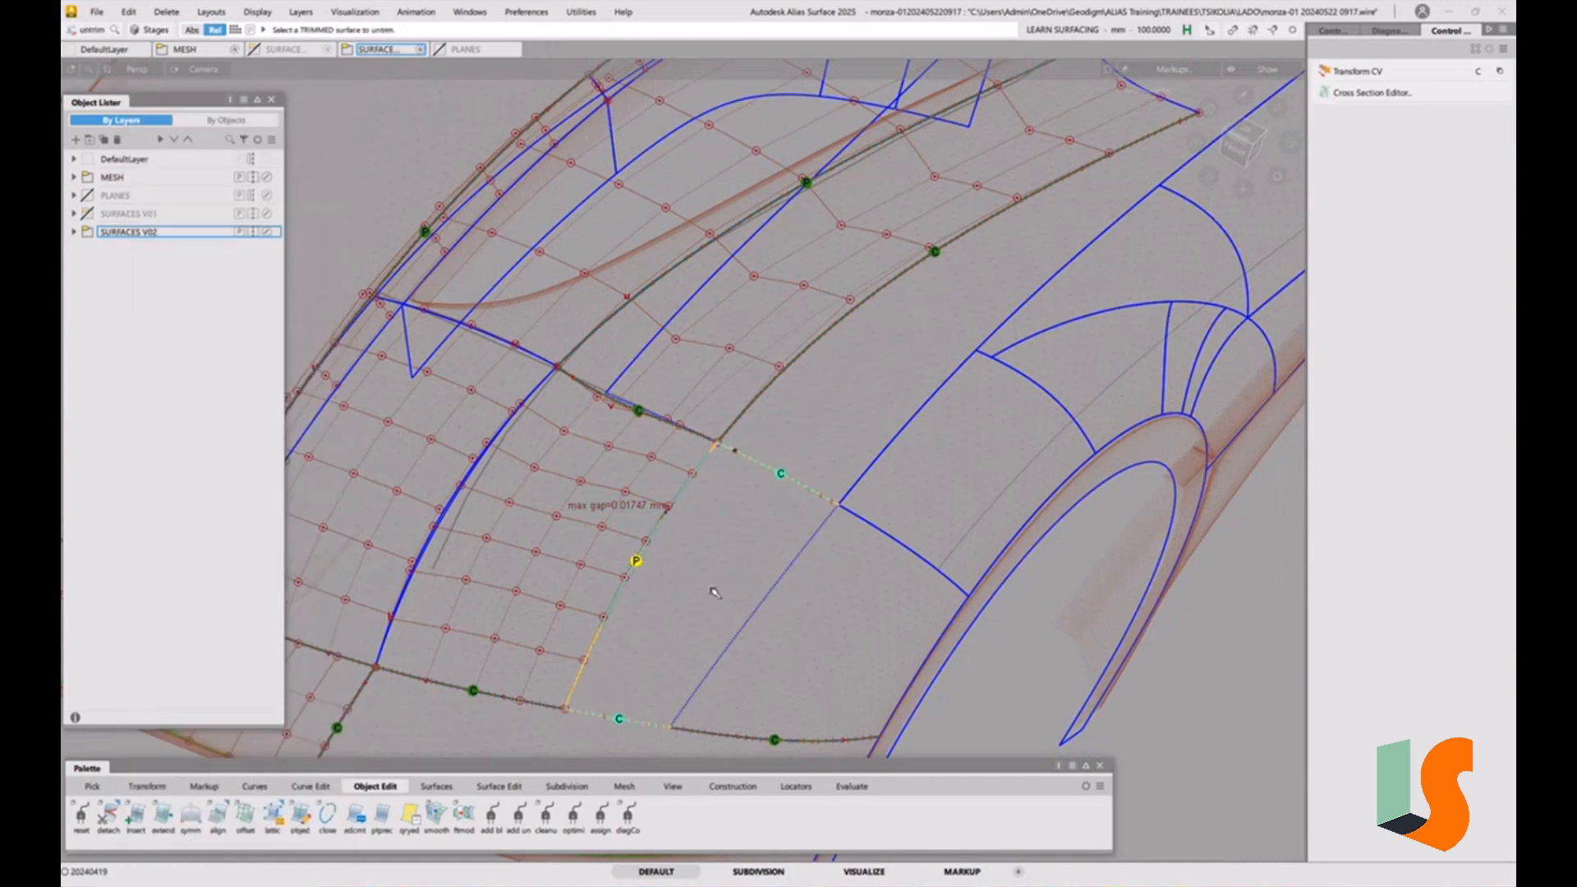
click(731, 606)
ctrl+shift+drag(718, 537, 679, 522)
click(664, 527)
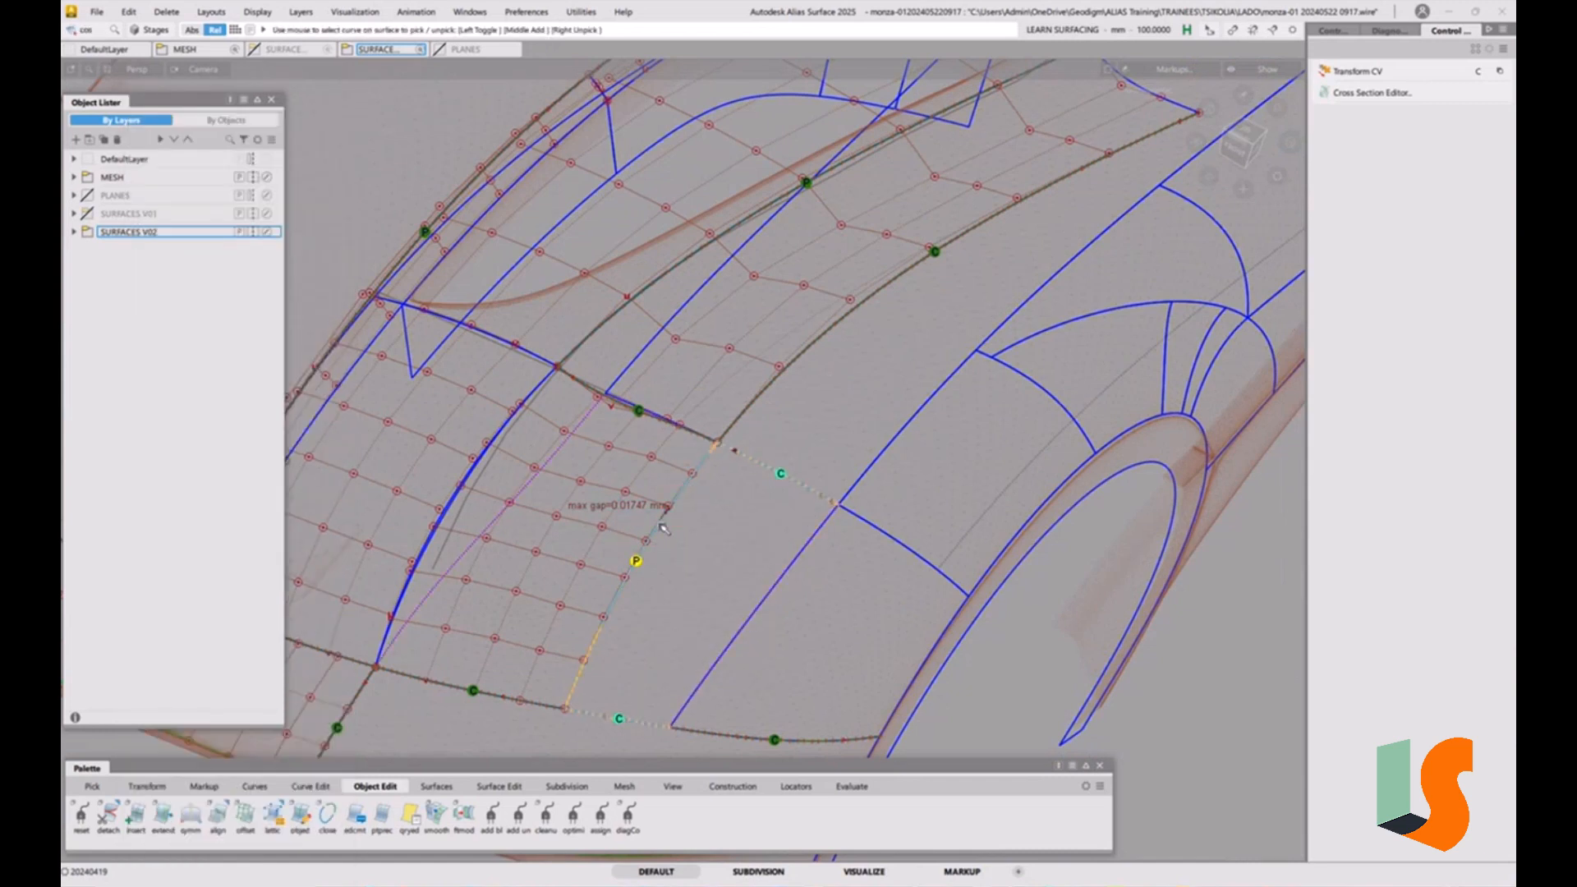
key(Delete)
click(731, 499)
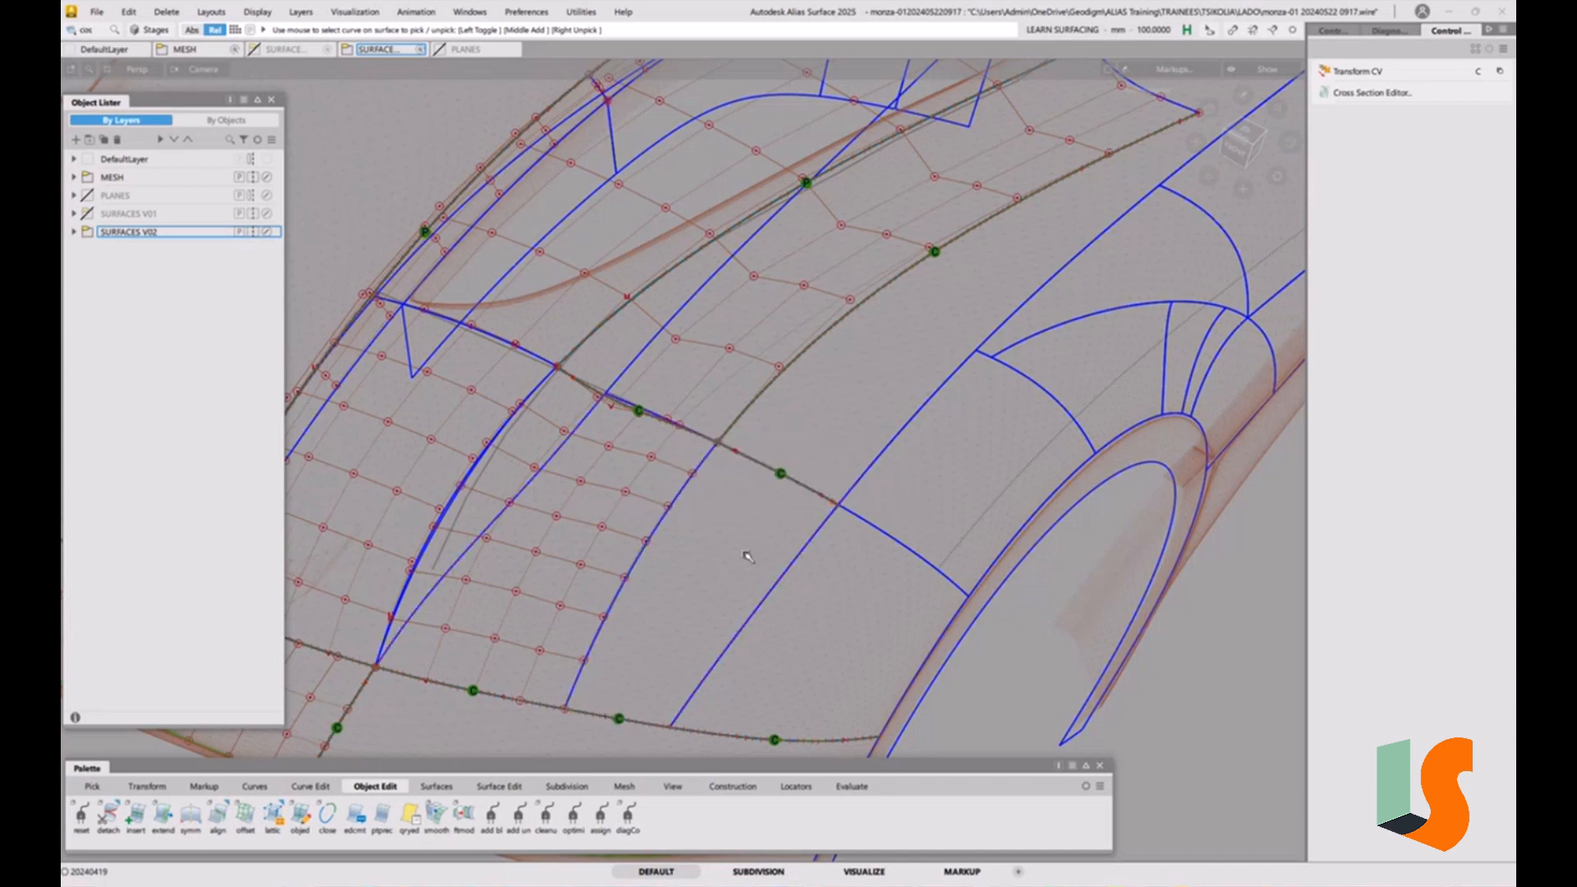
Align the narrow patch's outer edge onto the untrimmed surface using the Project type along Z with G2 continuity
double_click(217, 814)
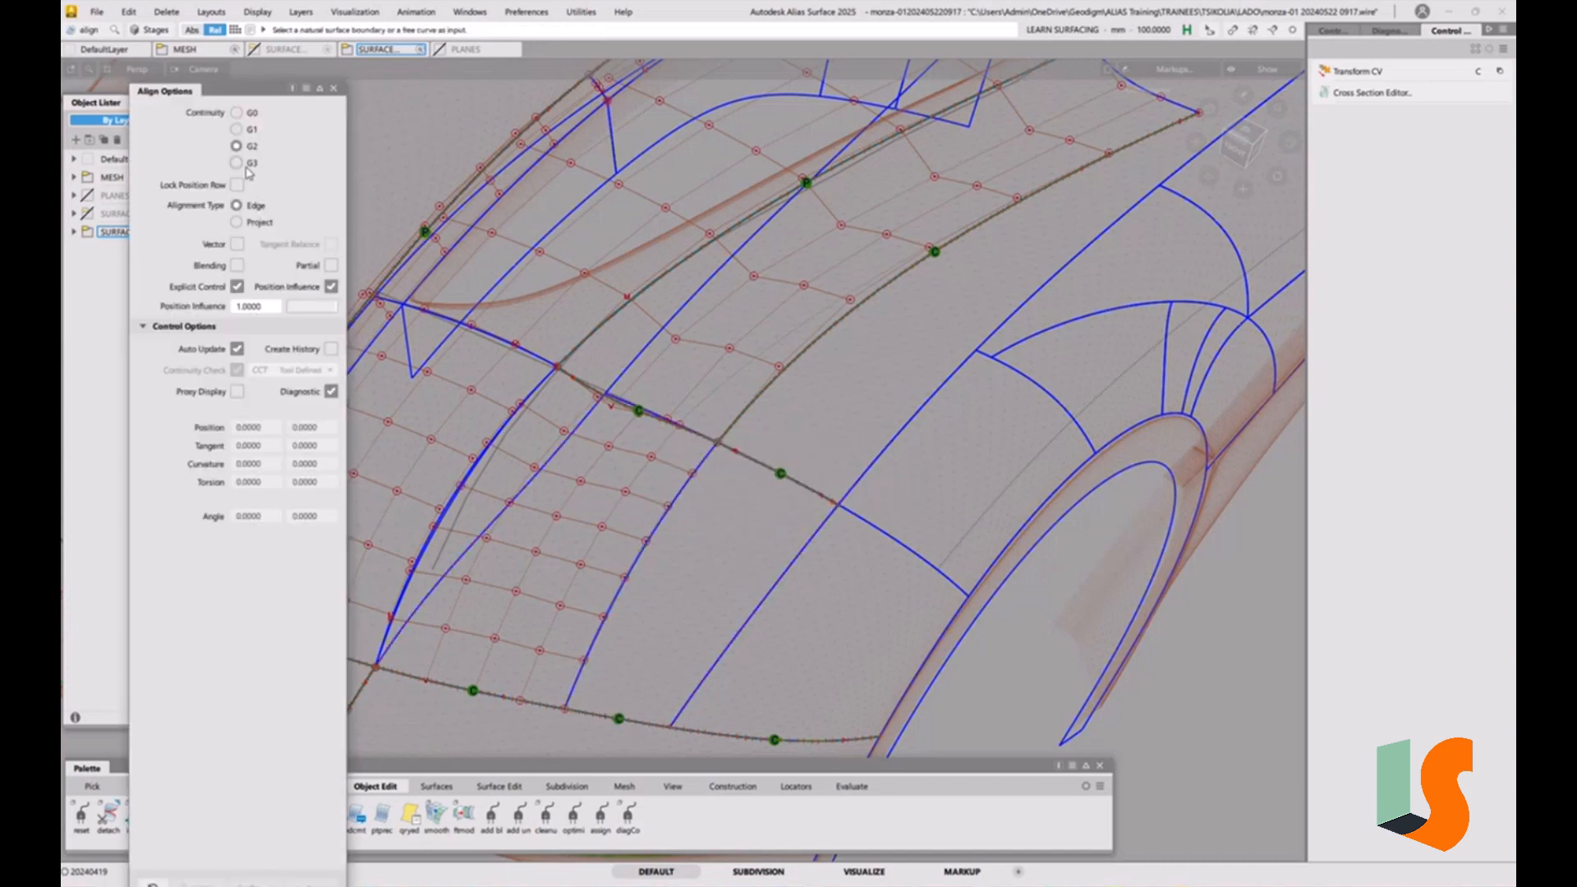
click(262, 223)
click(672, 498)
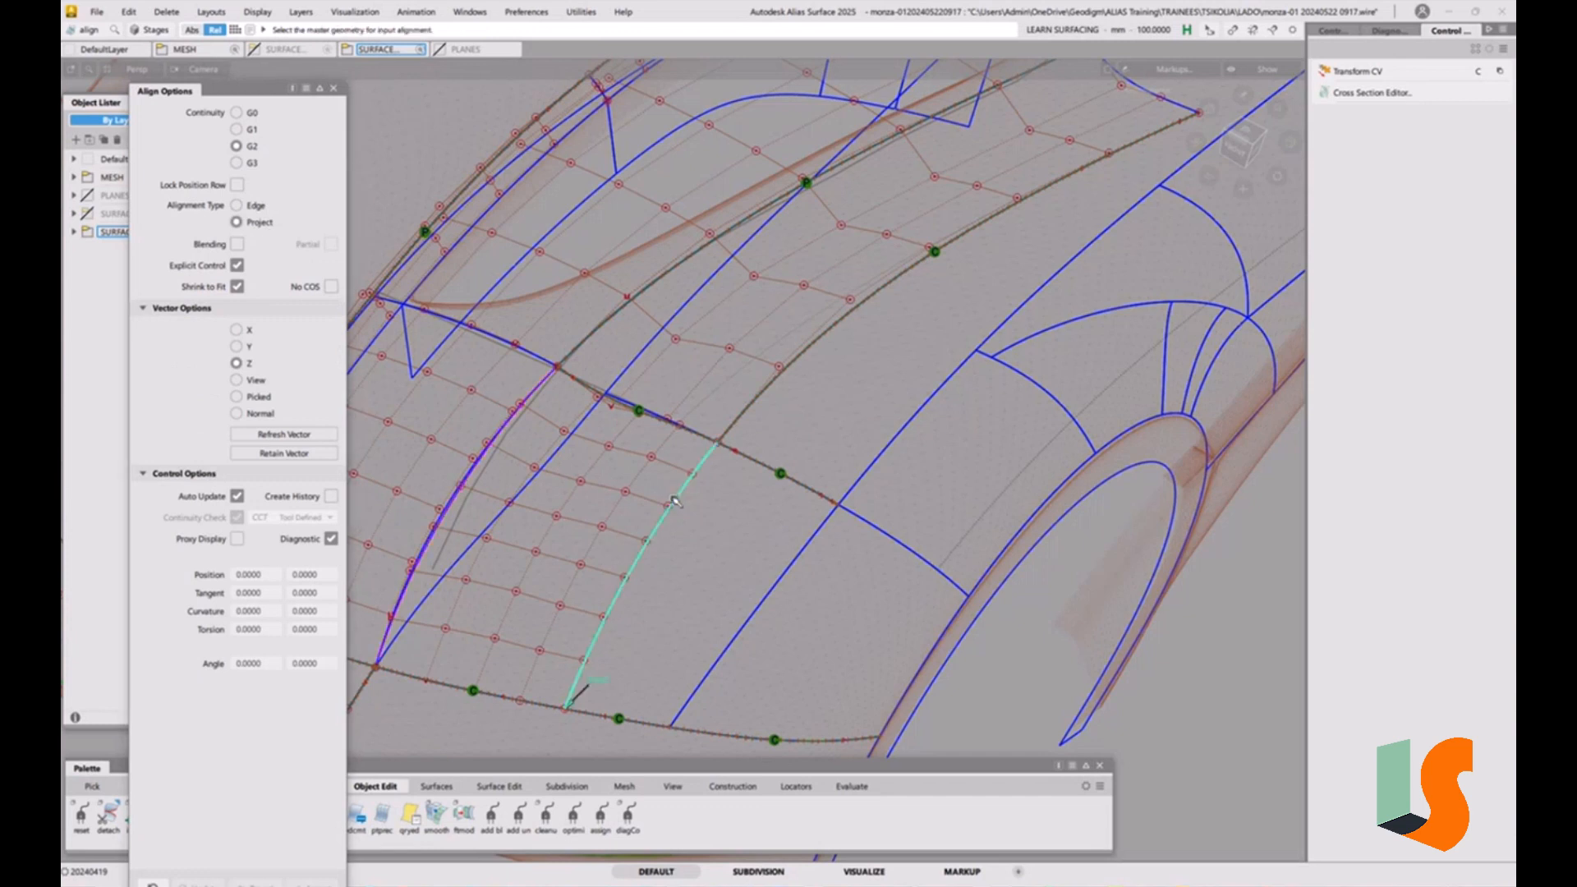
click(549, 457)
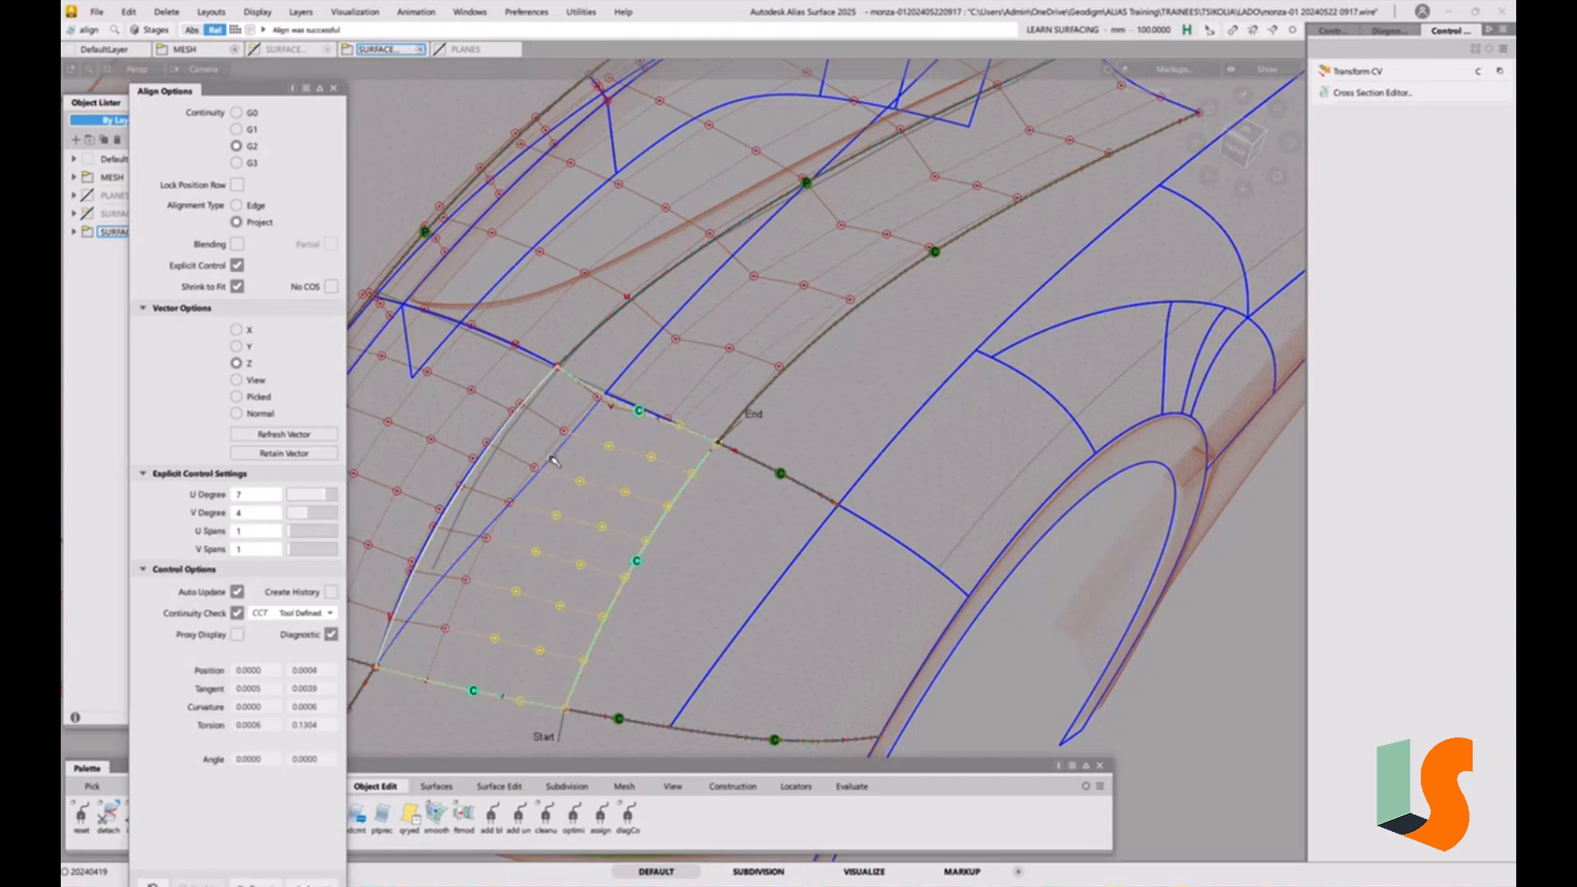
Try a V degree of 3 on the projected alignment and restore it to 4
alt+shift+drag(646, 510, 655, 468)
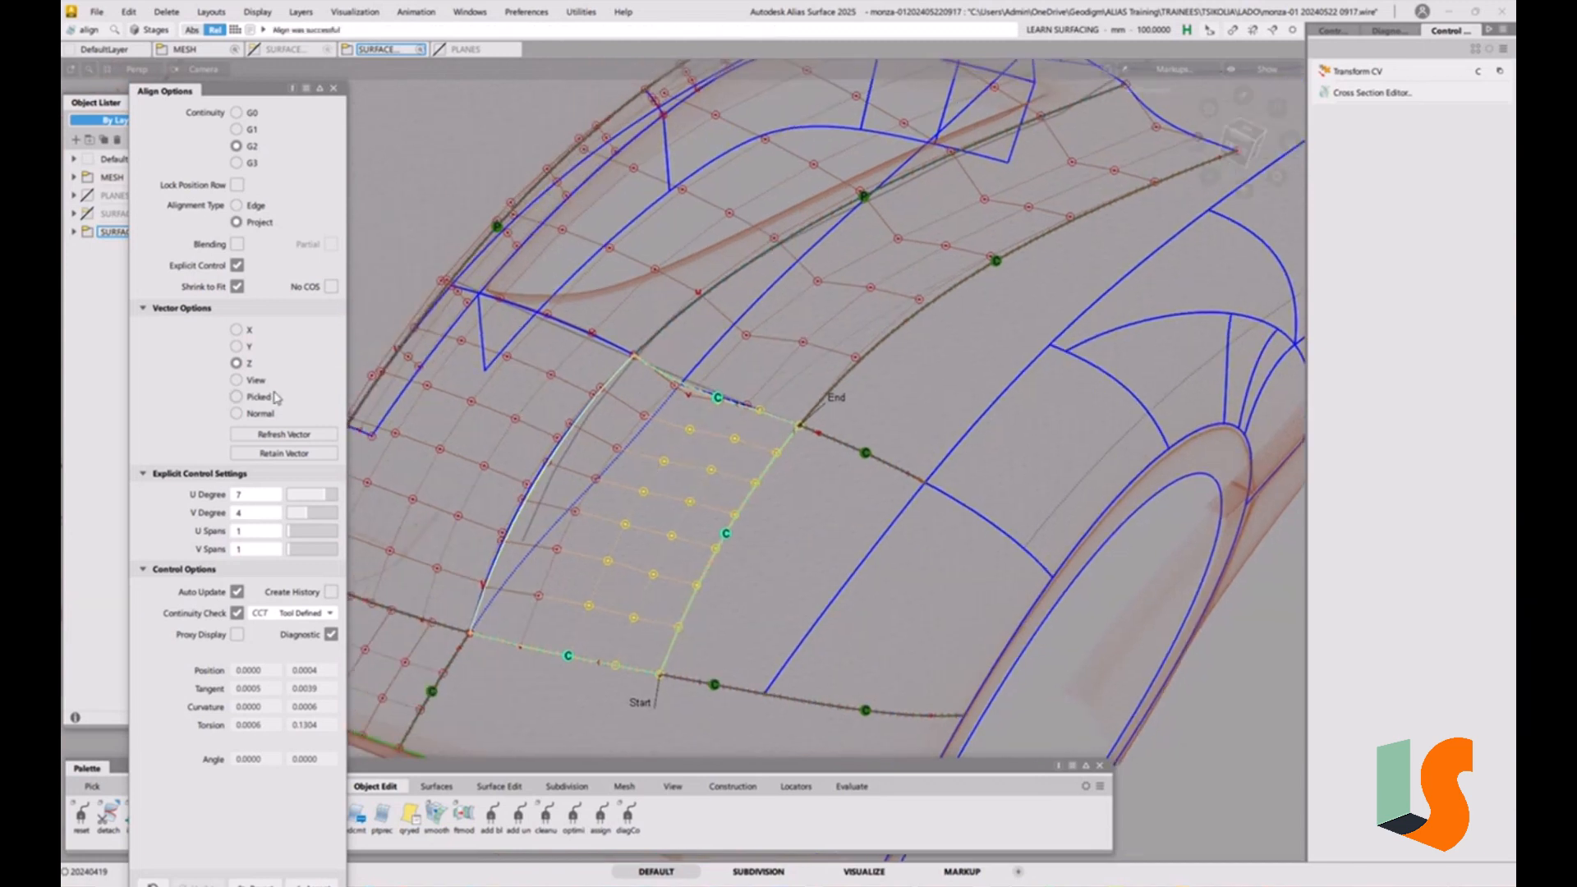
click(302, 514)
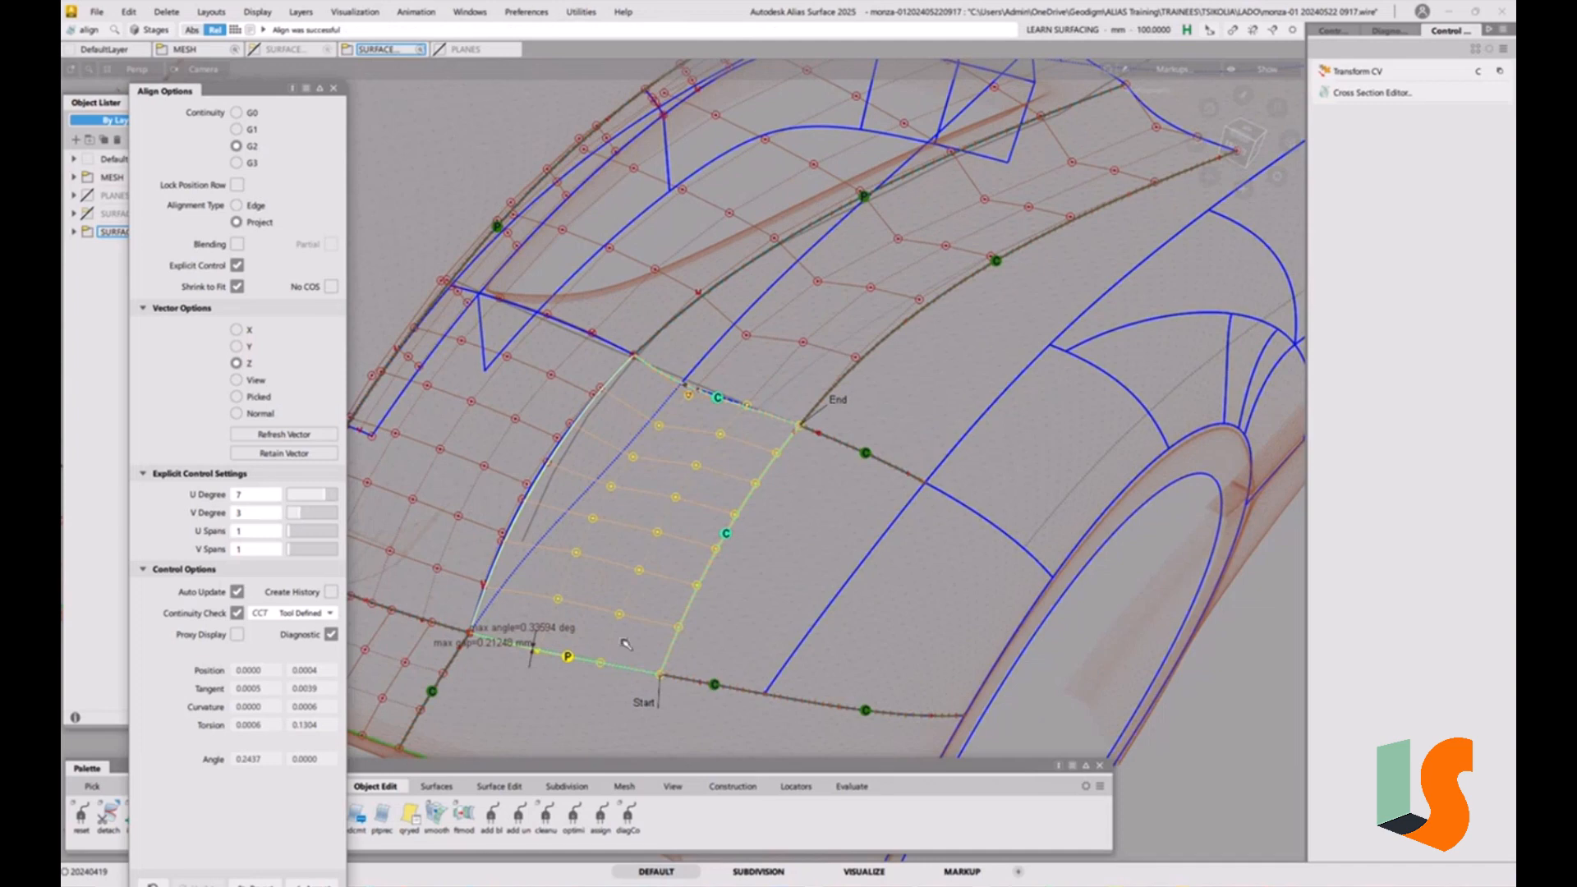
alt+shift+drag(630, 643, 592, 549)
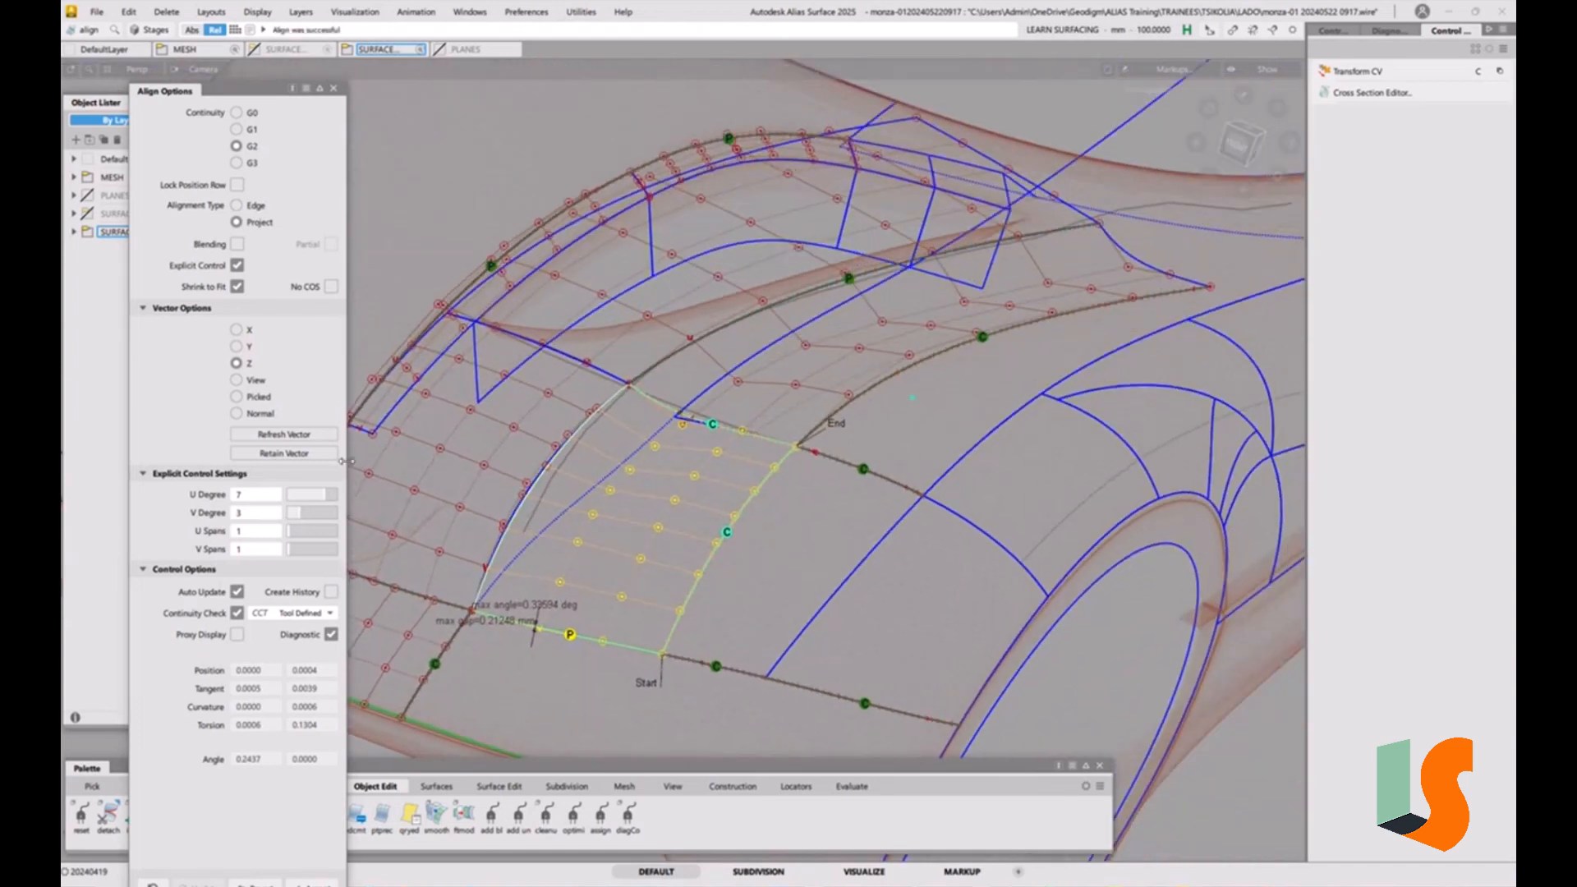
click(305, 514)
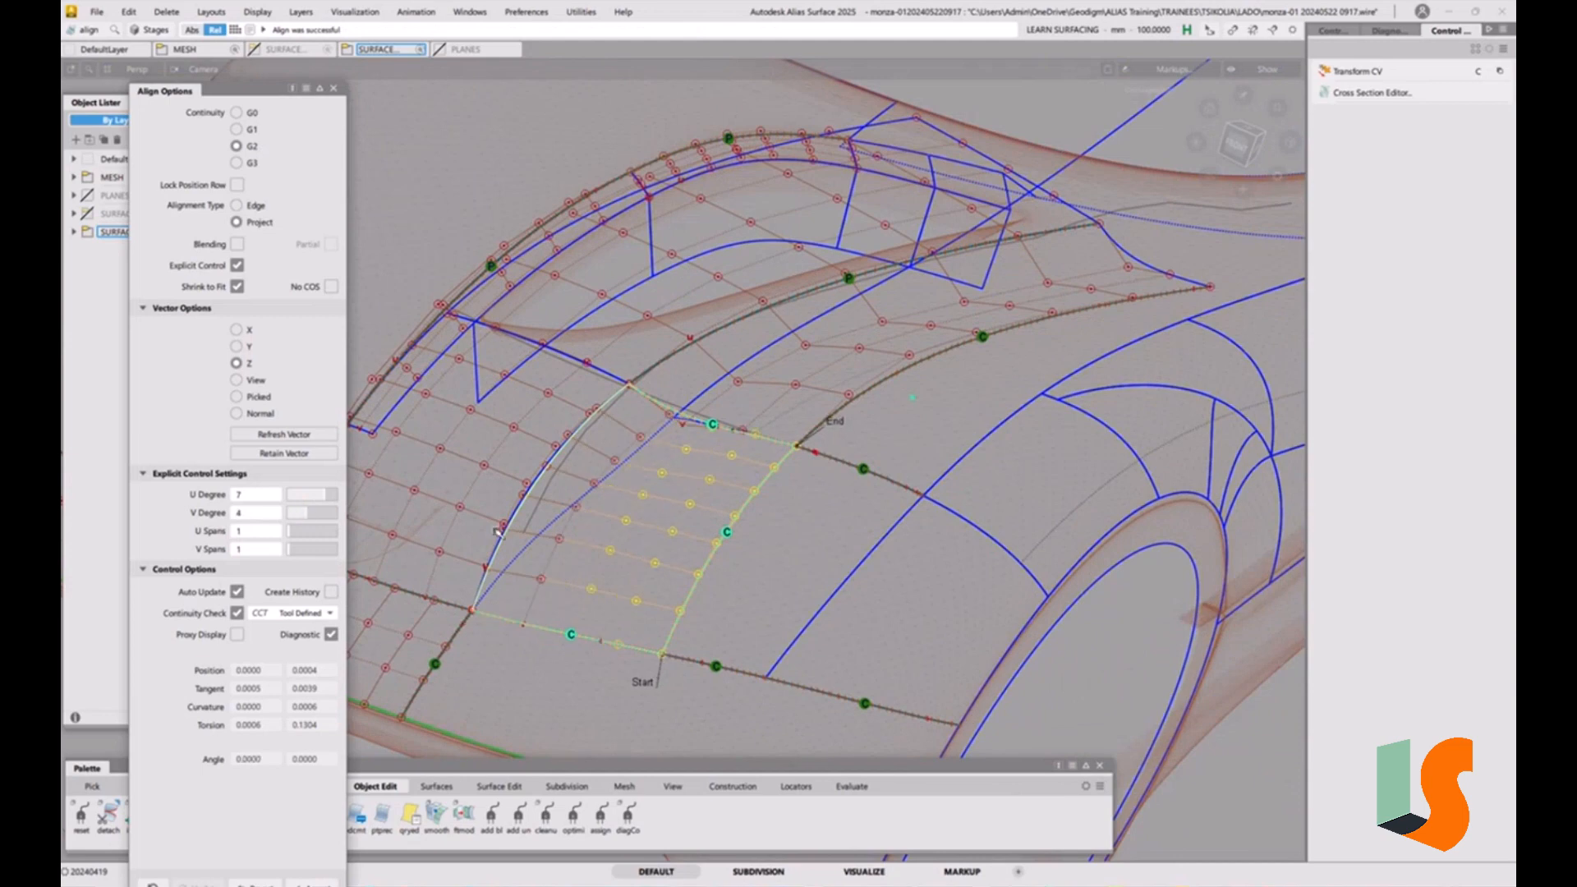
Close the alignment options and inspect the hood surfaces in shaded display against the mesh before returning to wireframe
click(333, 88)
click(846, 443)
key(F1)
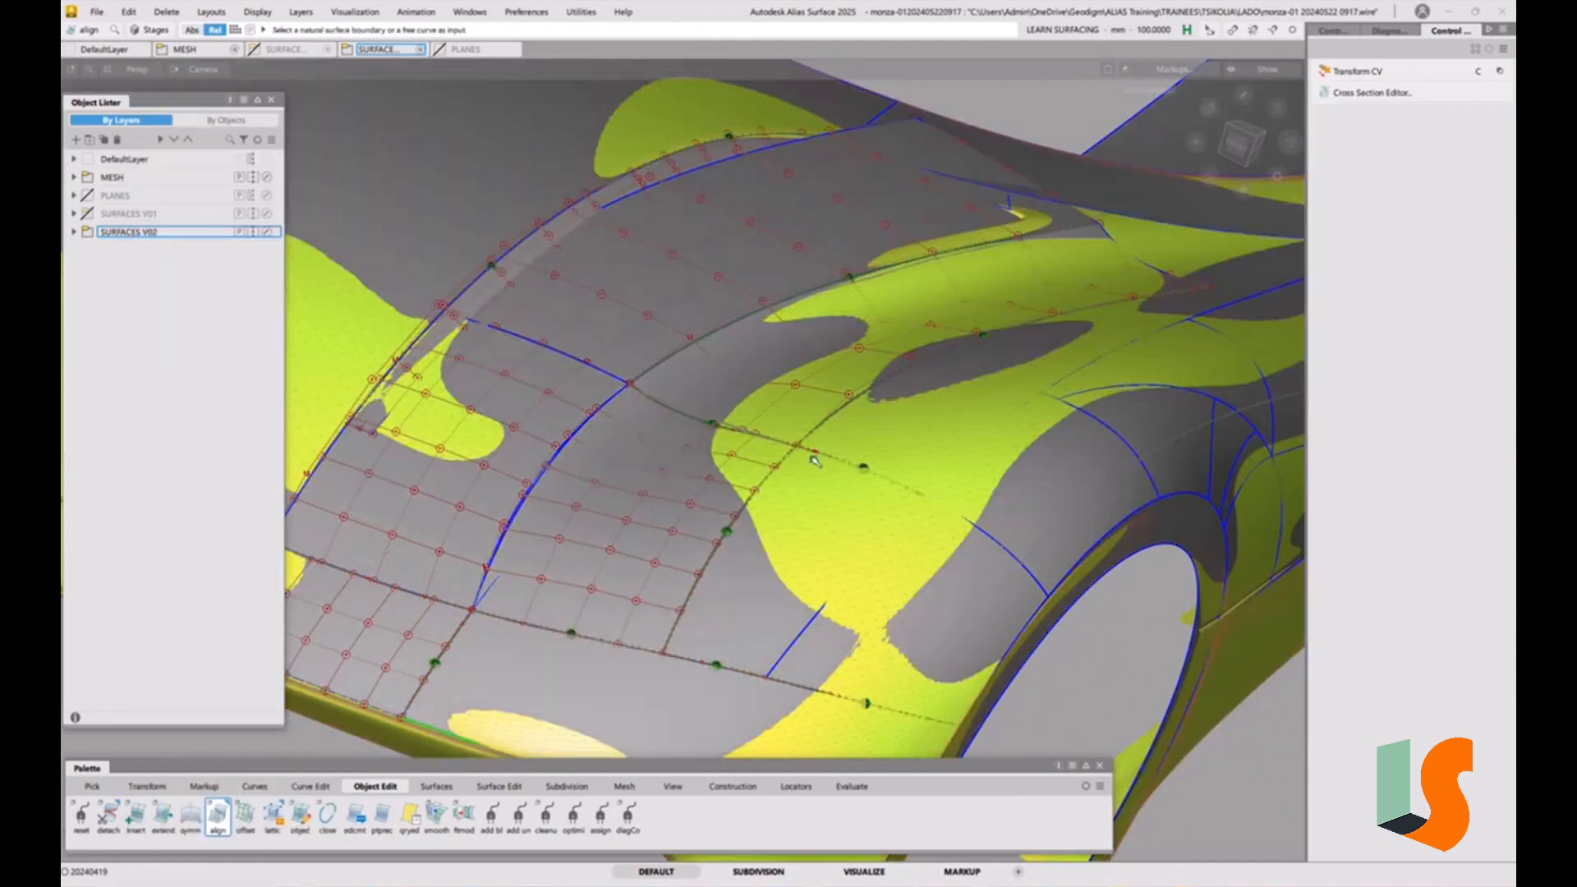
key(F1)
Align the surface#84 boundary at U=0 to the adjoining front surface with Edge type and G2 continuity
alt+shift+drag(741, 421, 747, 514)
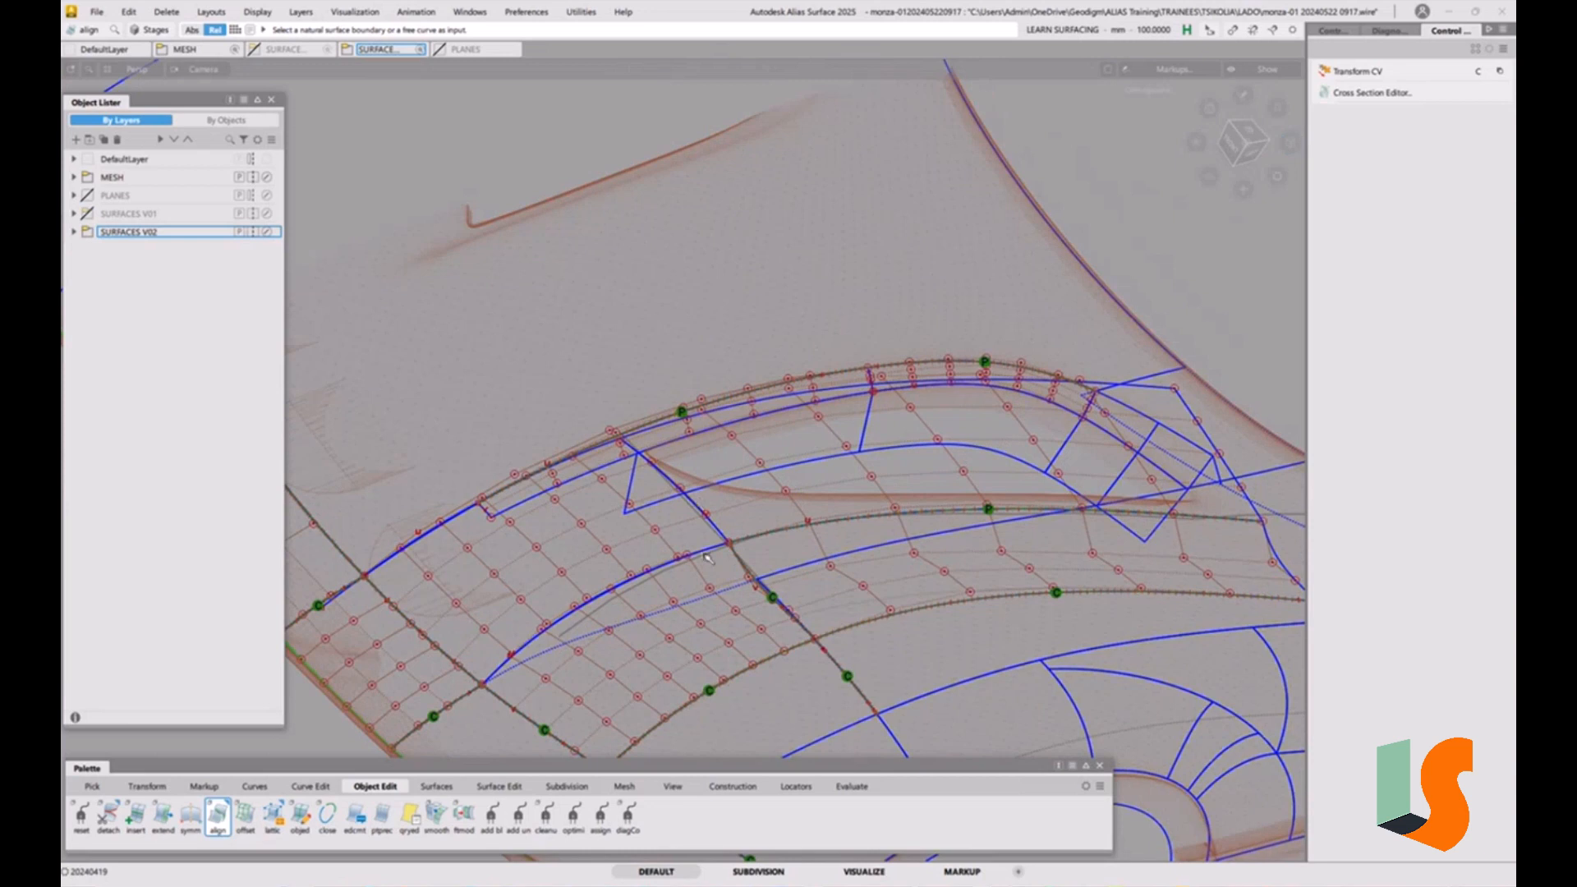
alt+shift+drag(706, 557, 713, 452)
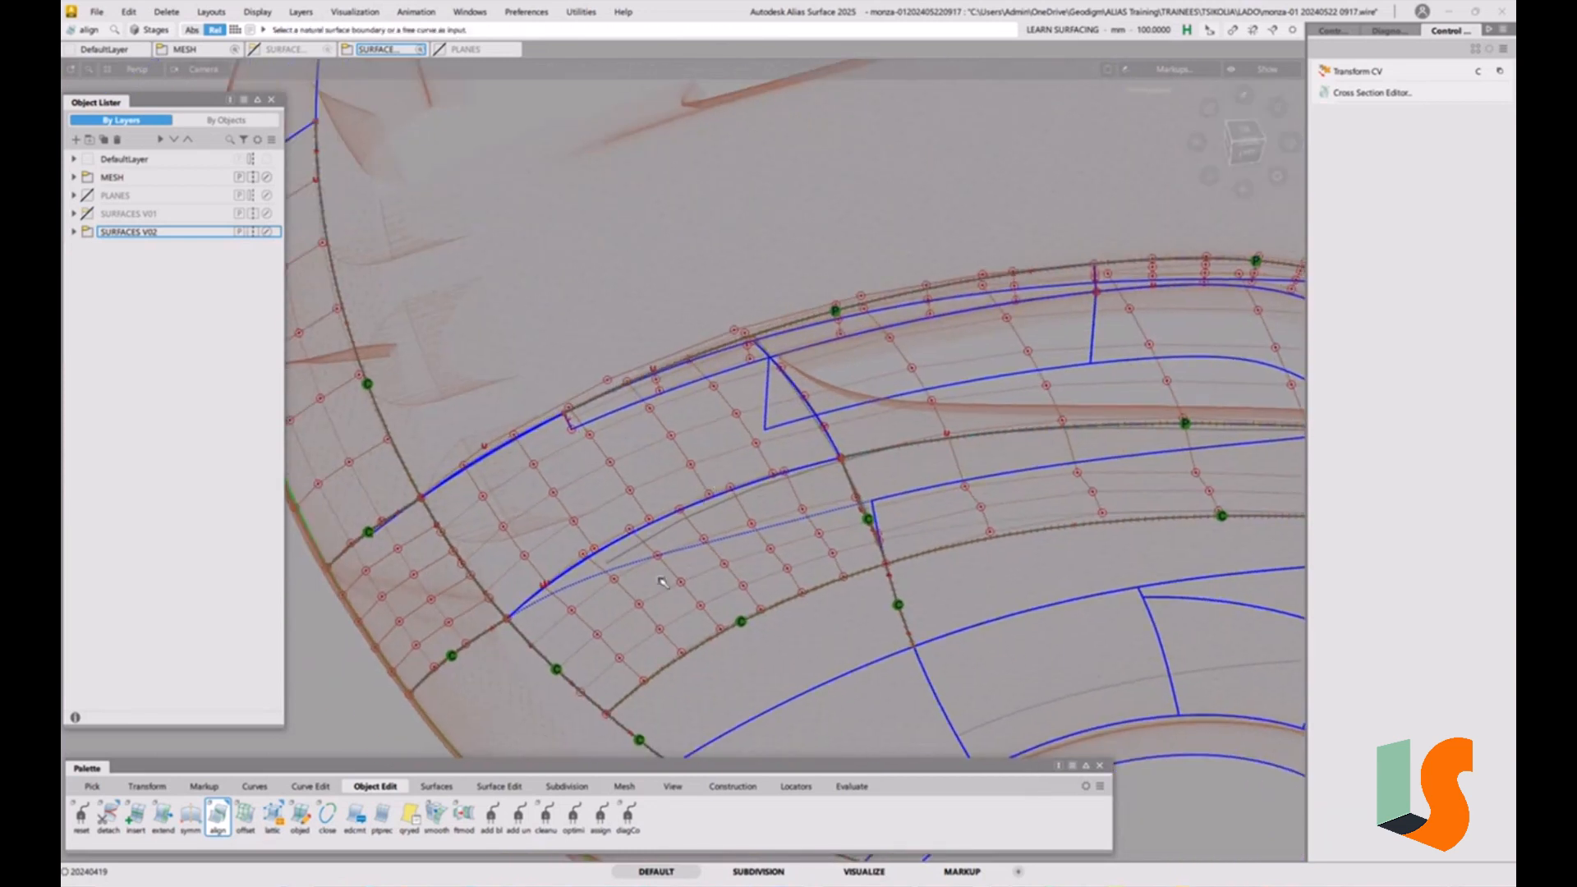
double_click(220, 818)
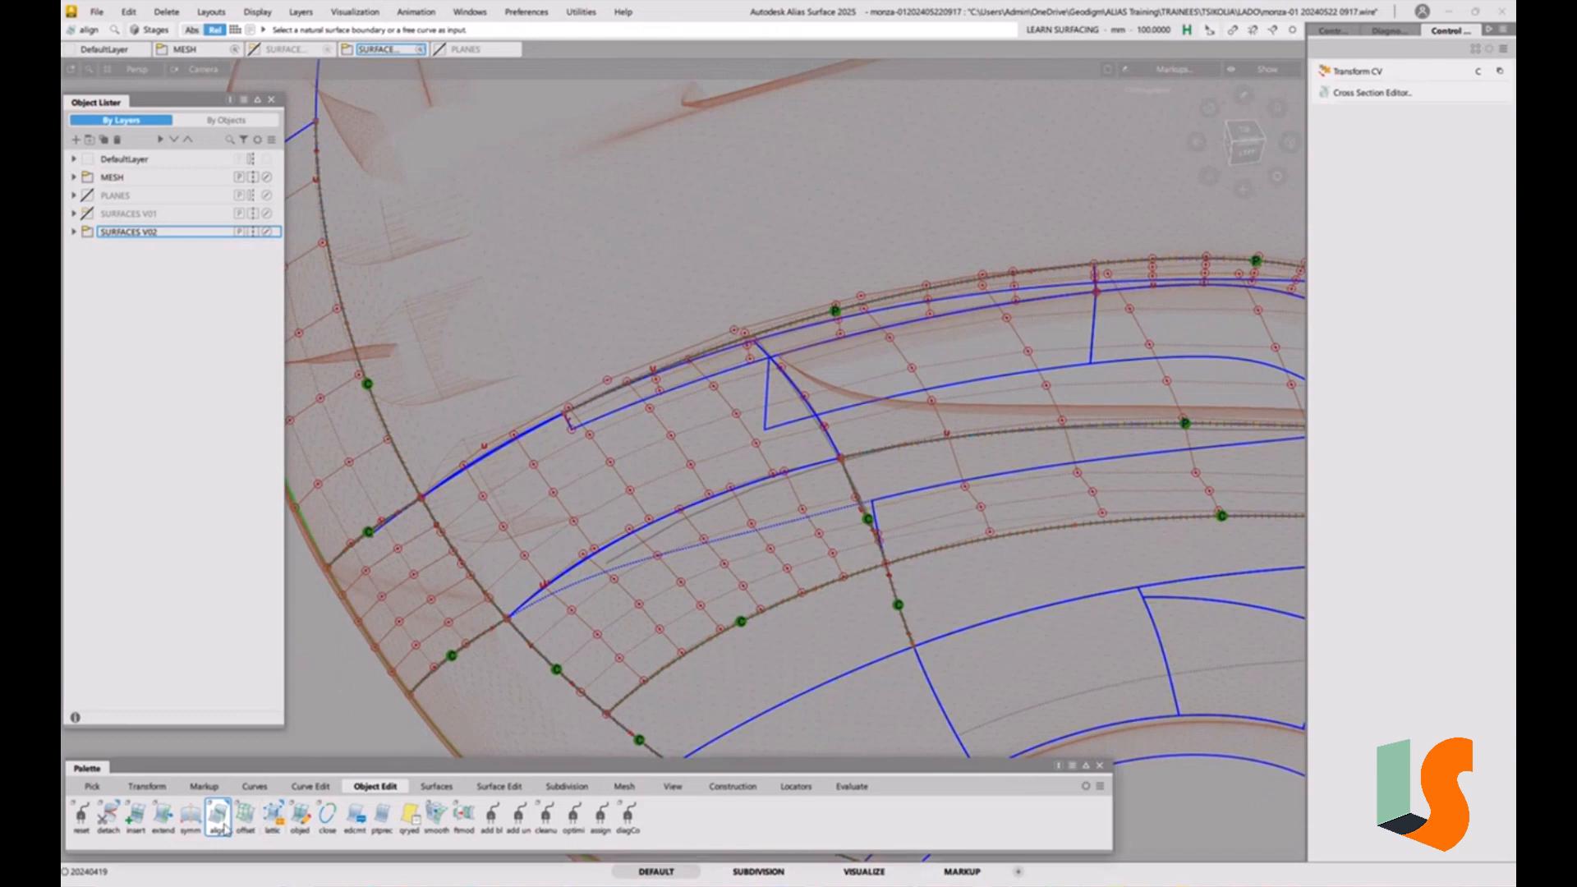
click(471, 563)
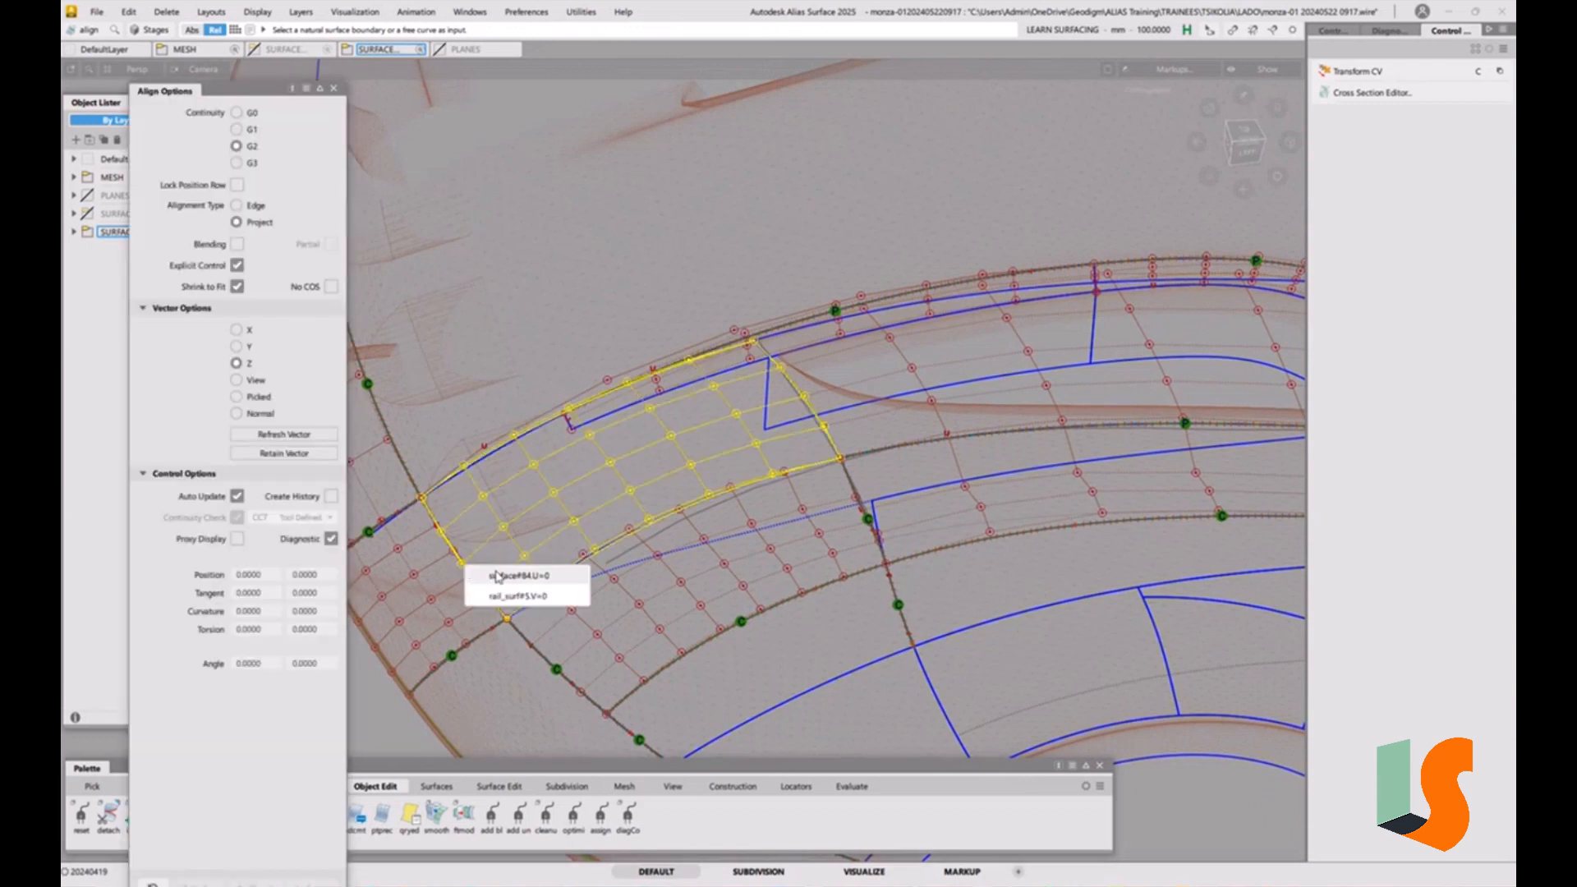
click(497, 577)
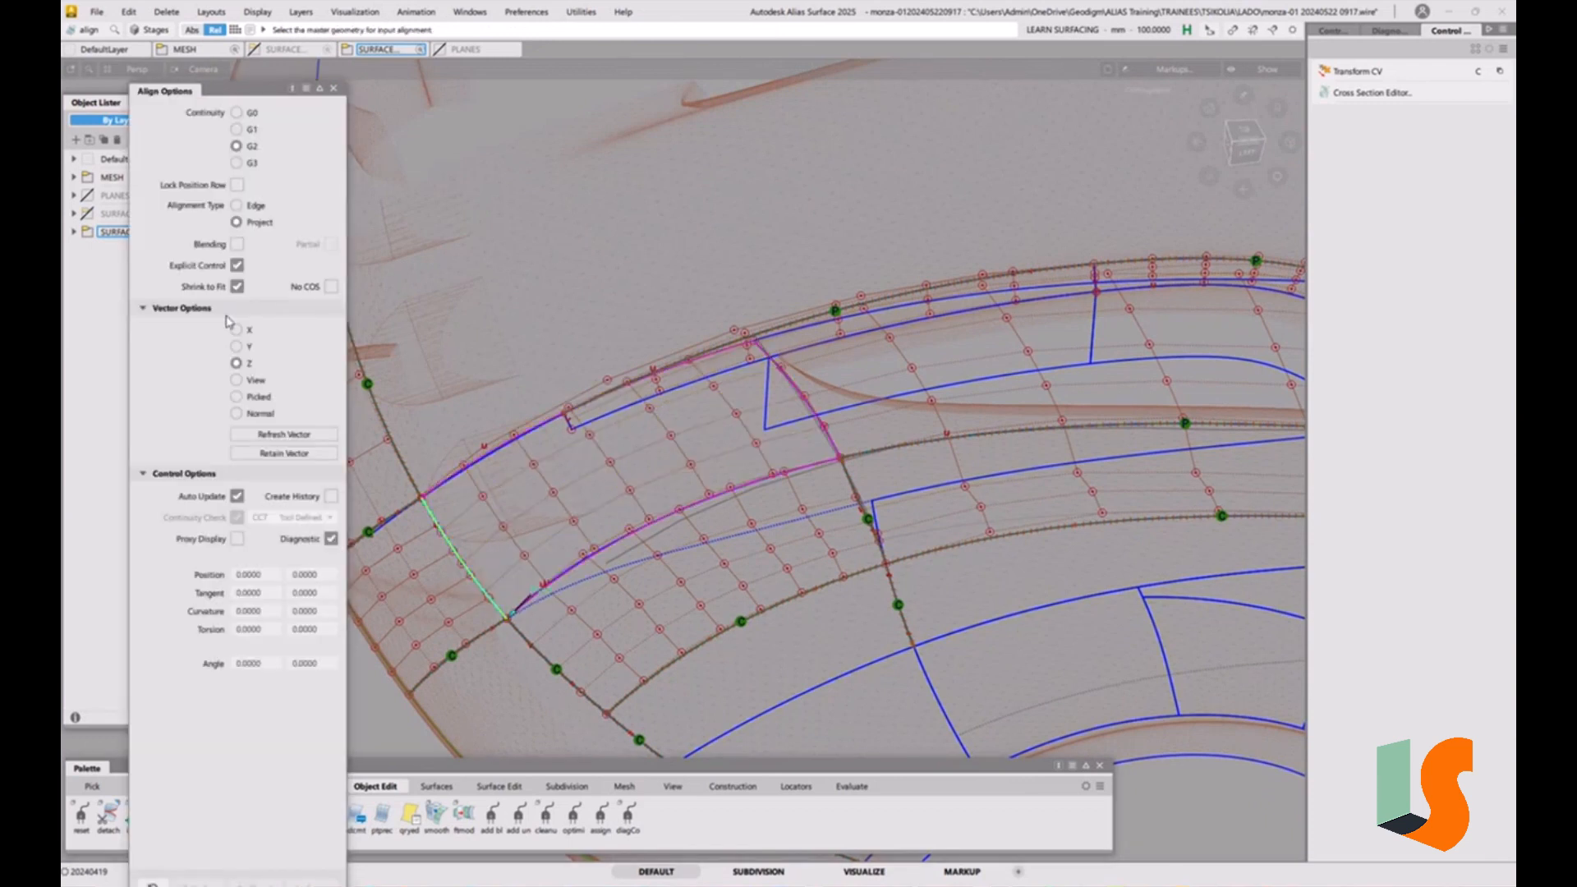
click(237, 205)
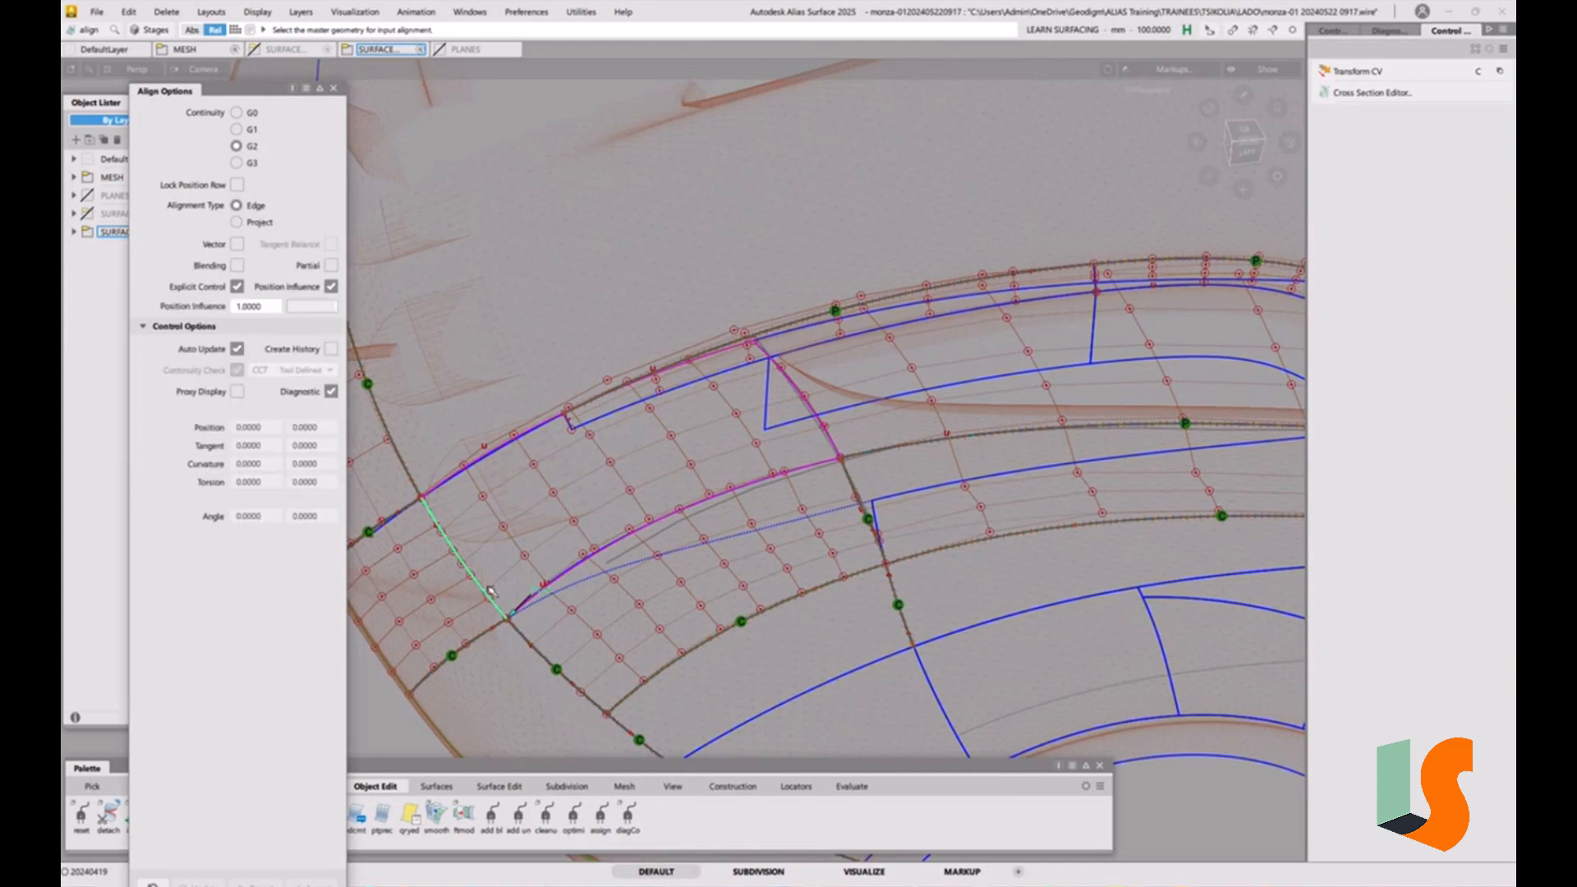
click(490, 590)
Set the alignment's explicit U and V degrees to 5 and switch its start alignment to Skew
alt+shift+drag(603, 511, 910, 422)
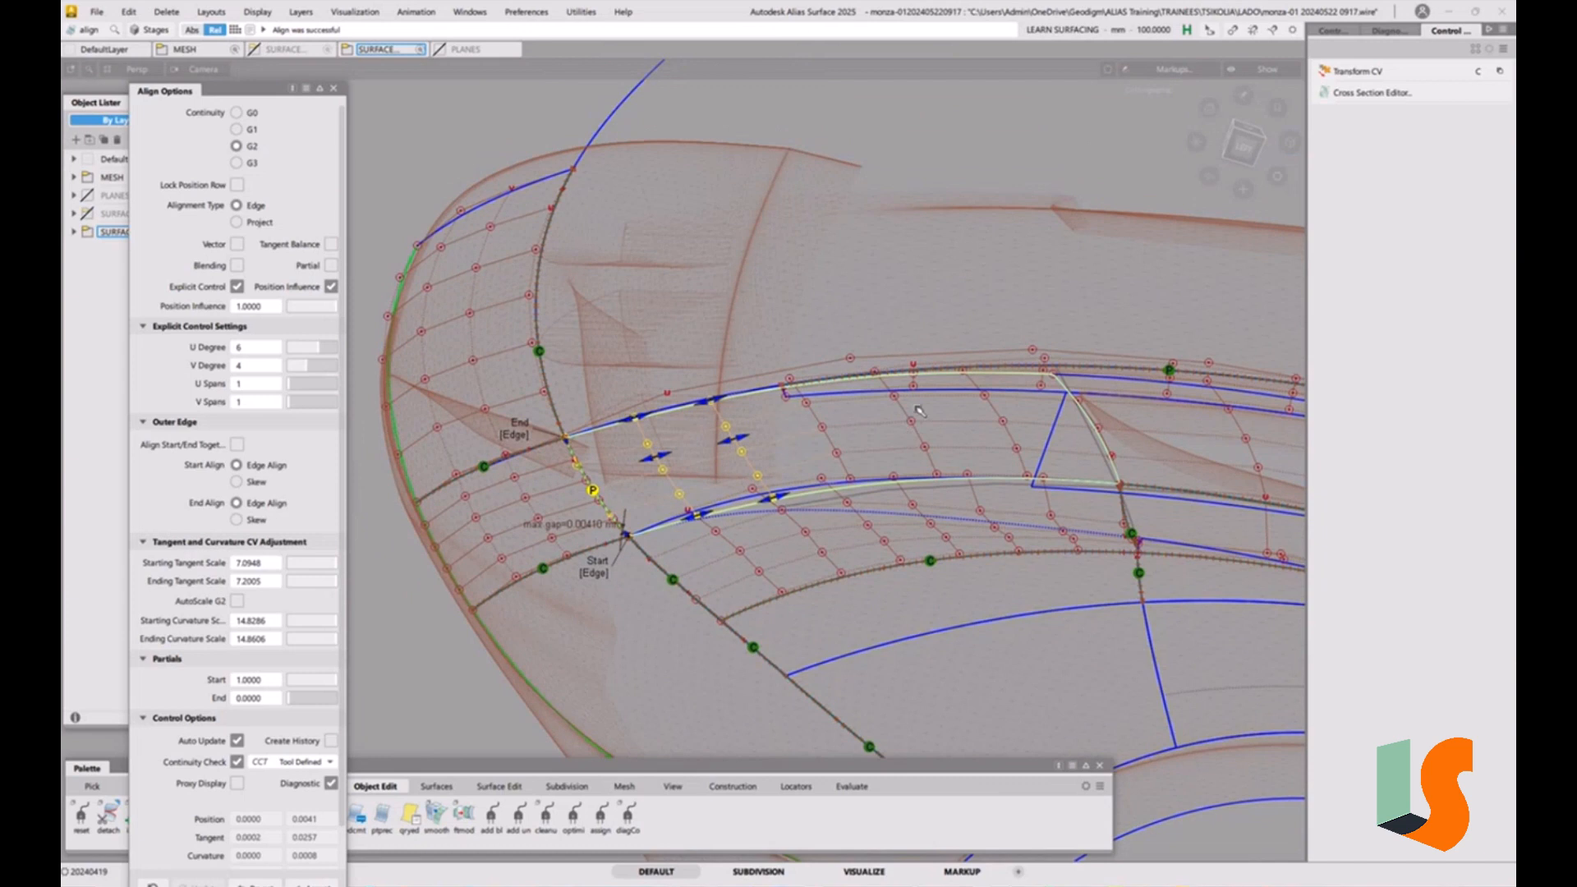
click(313, 353)
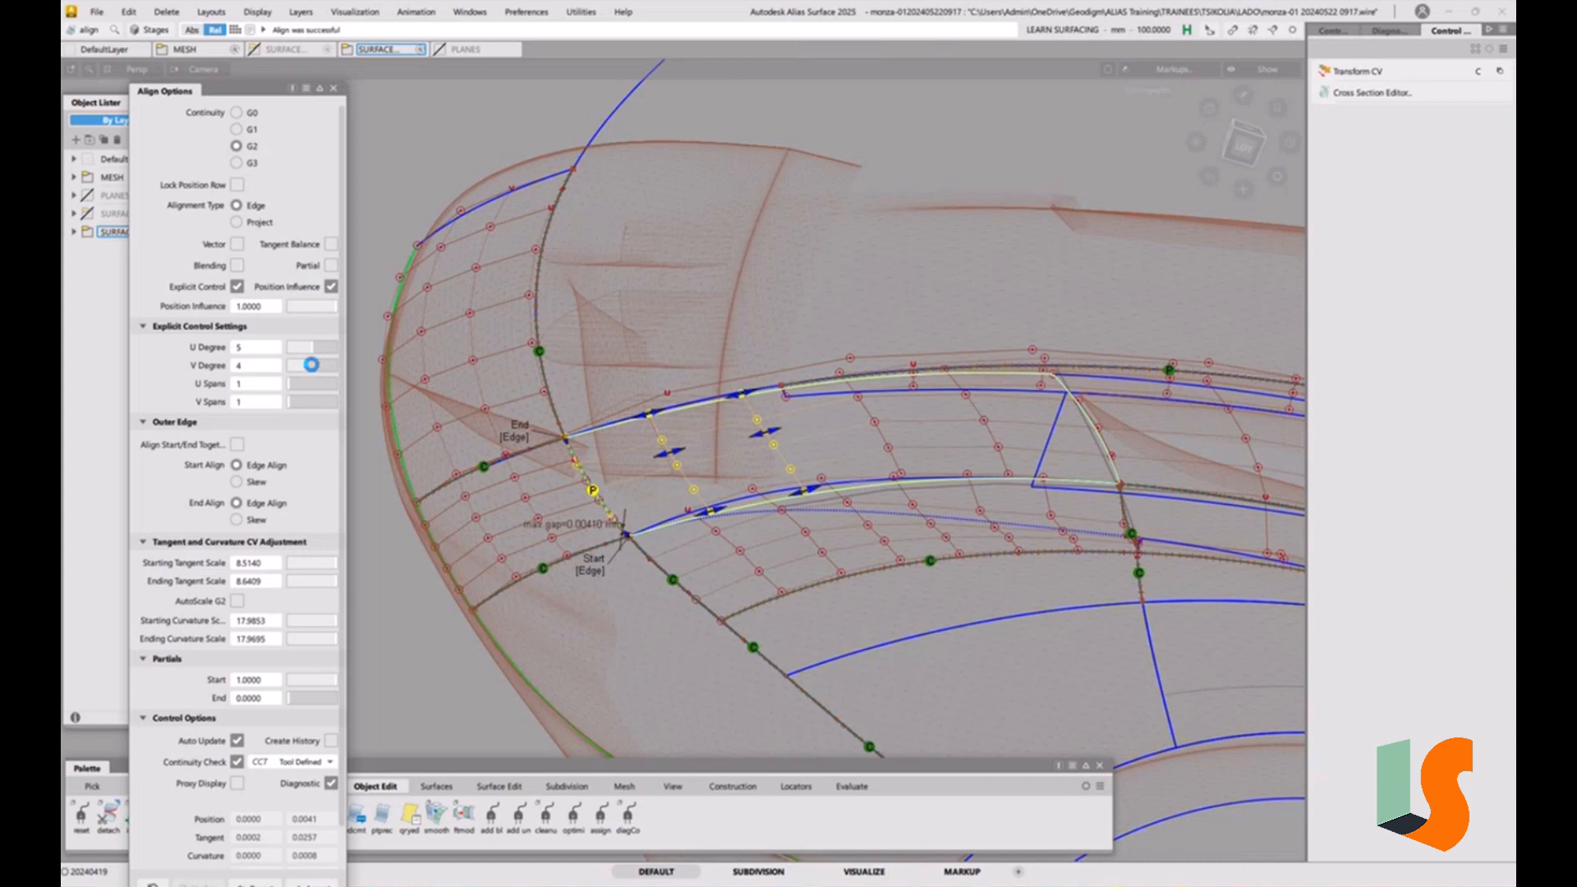
click(313, 368)
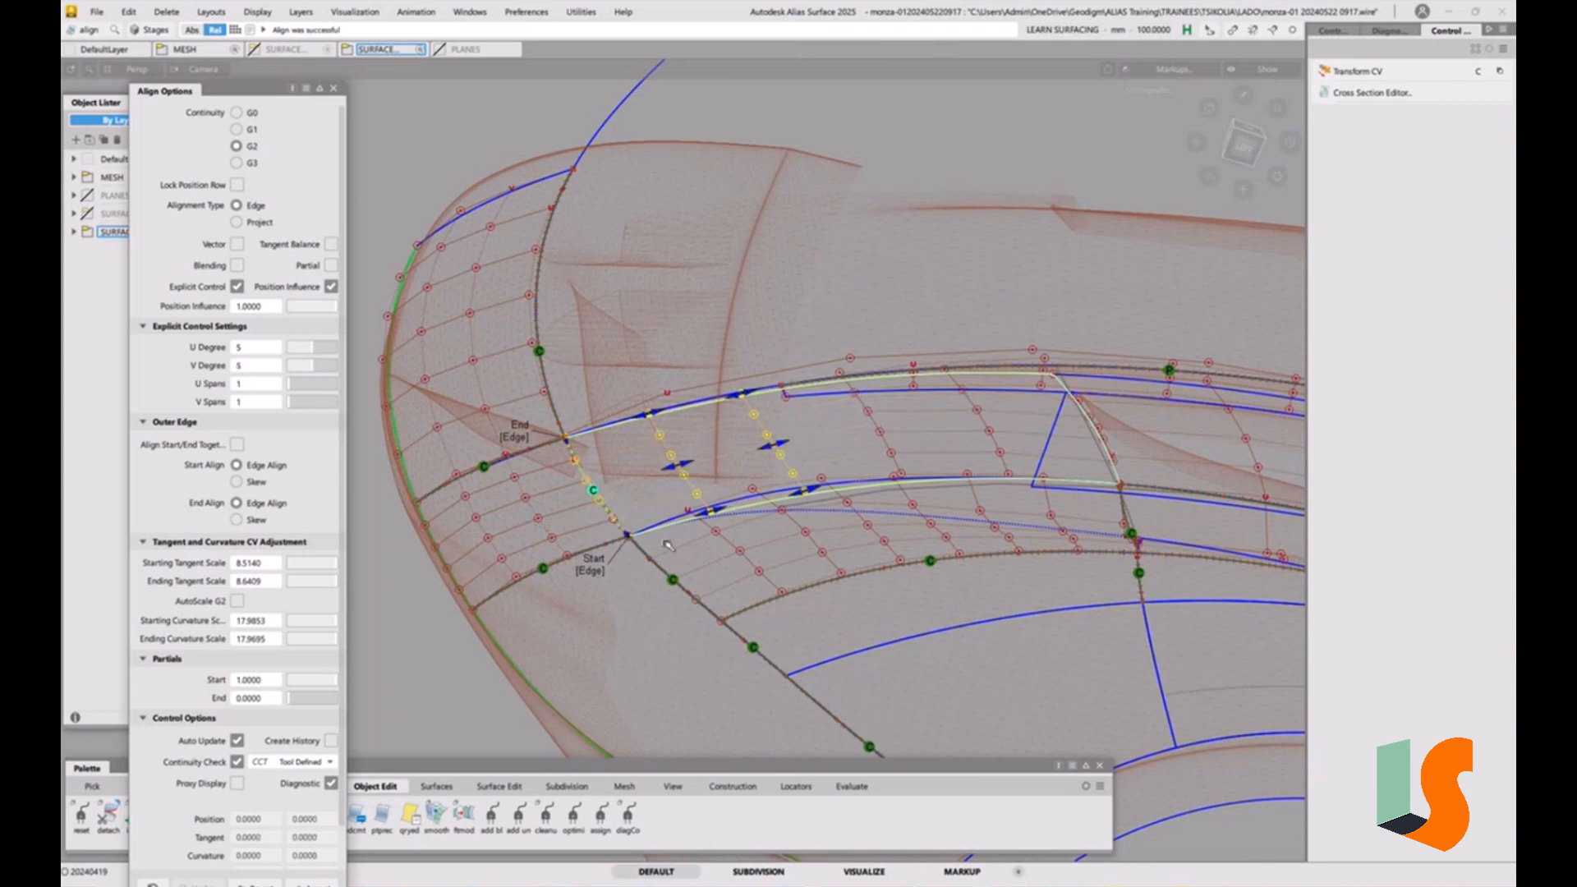
alt+shift+drag(680, 564, 1020, 553)
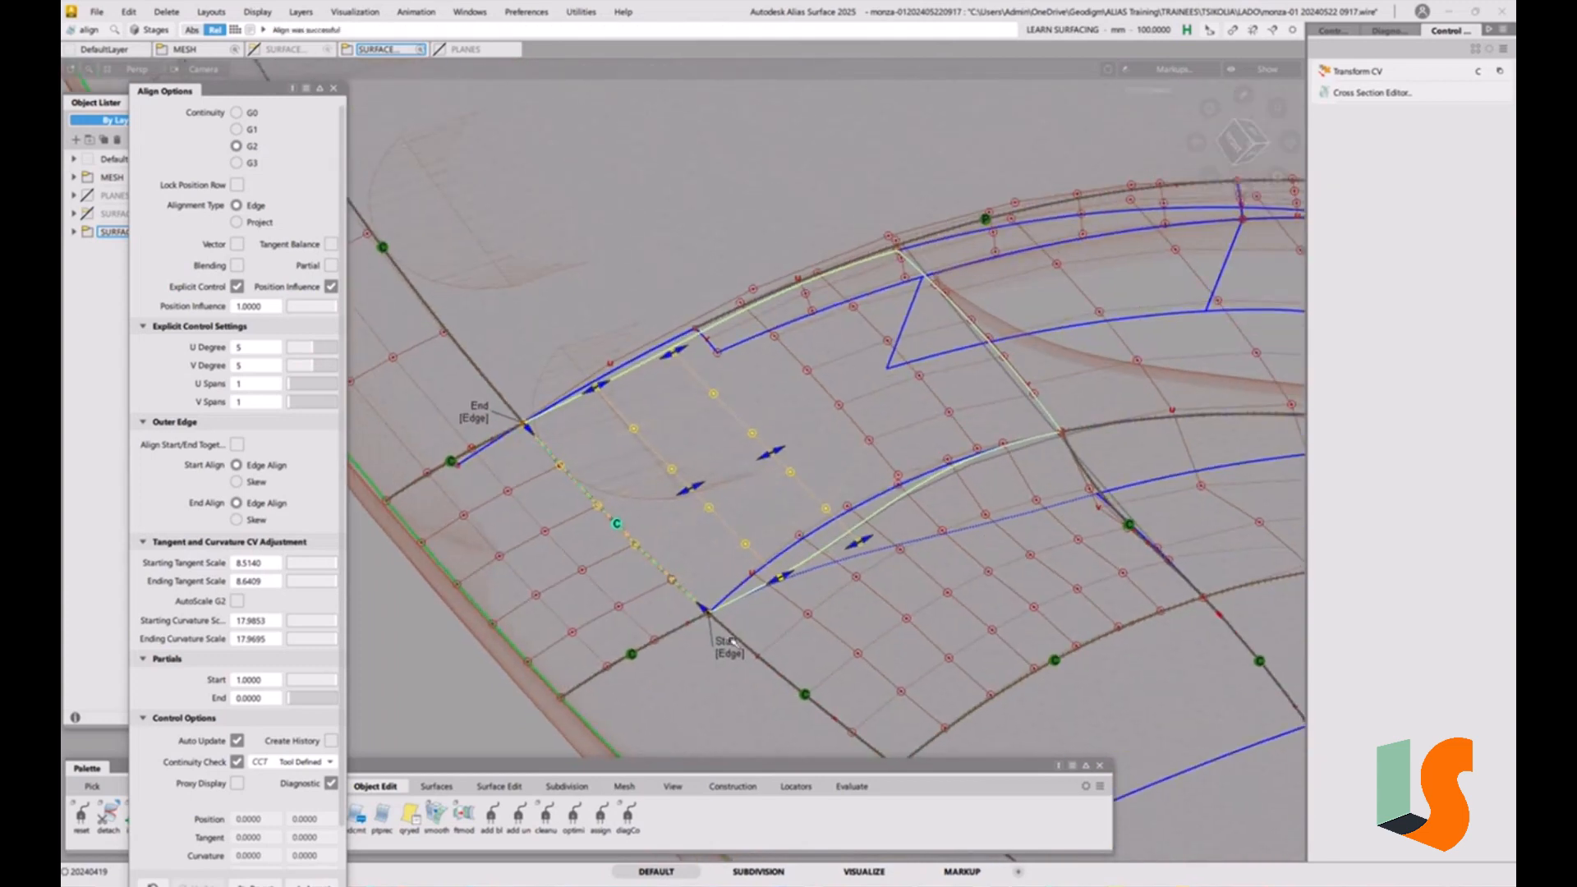
click(730, 656)
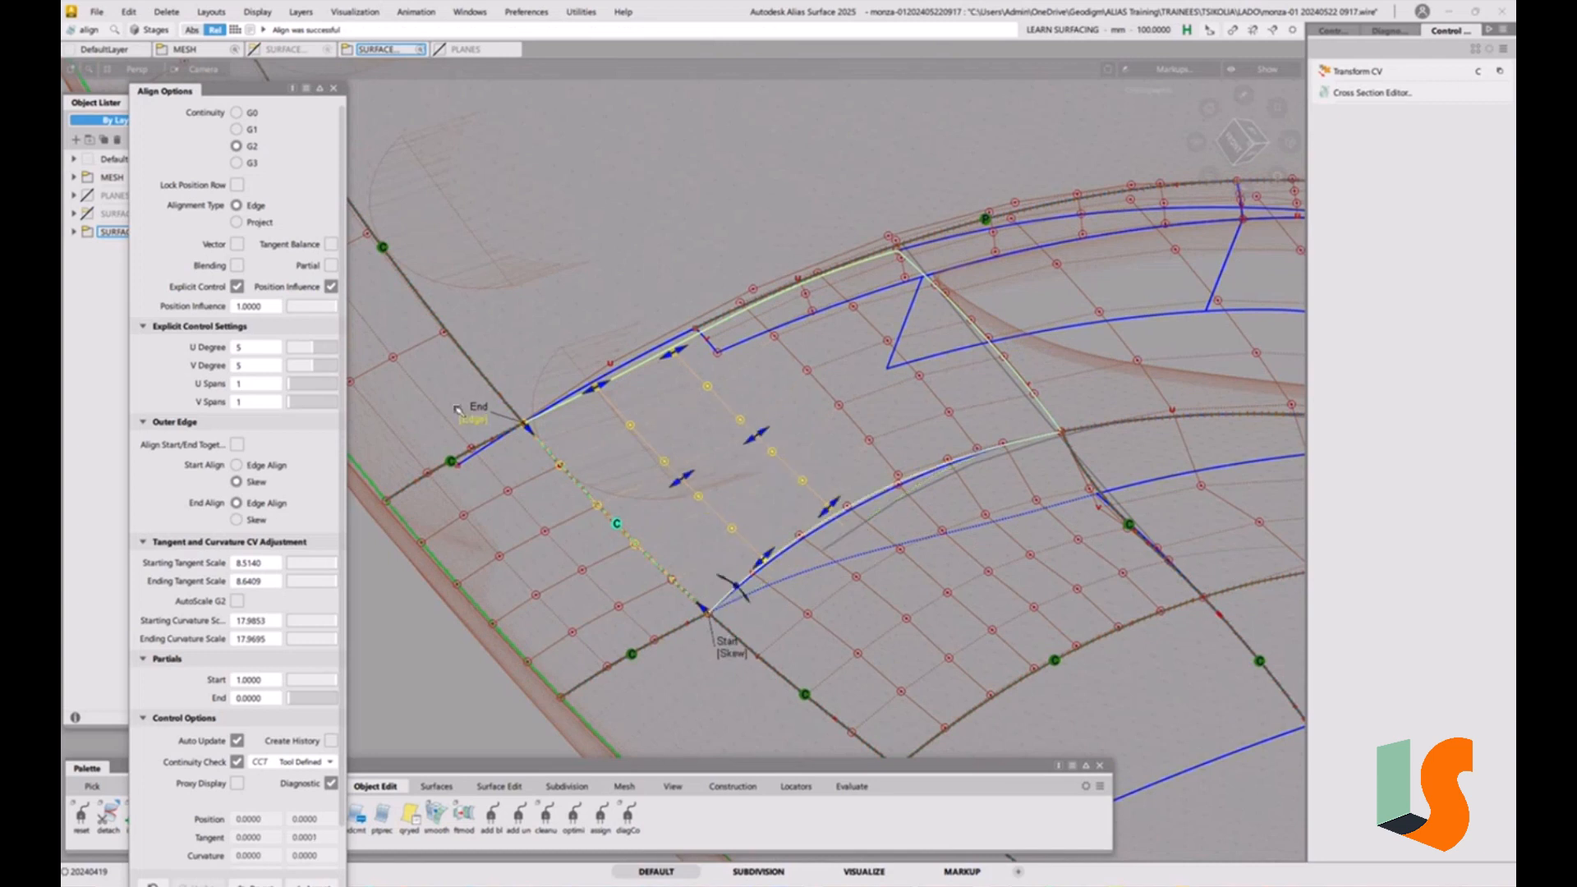
Switch the end alignment to Skew, compare Edge with Skew at both ends in top view, and leave both ends on Skew
click(485, 420)
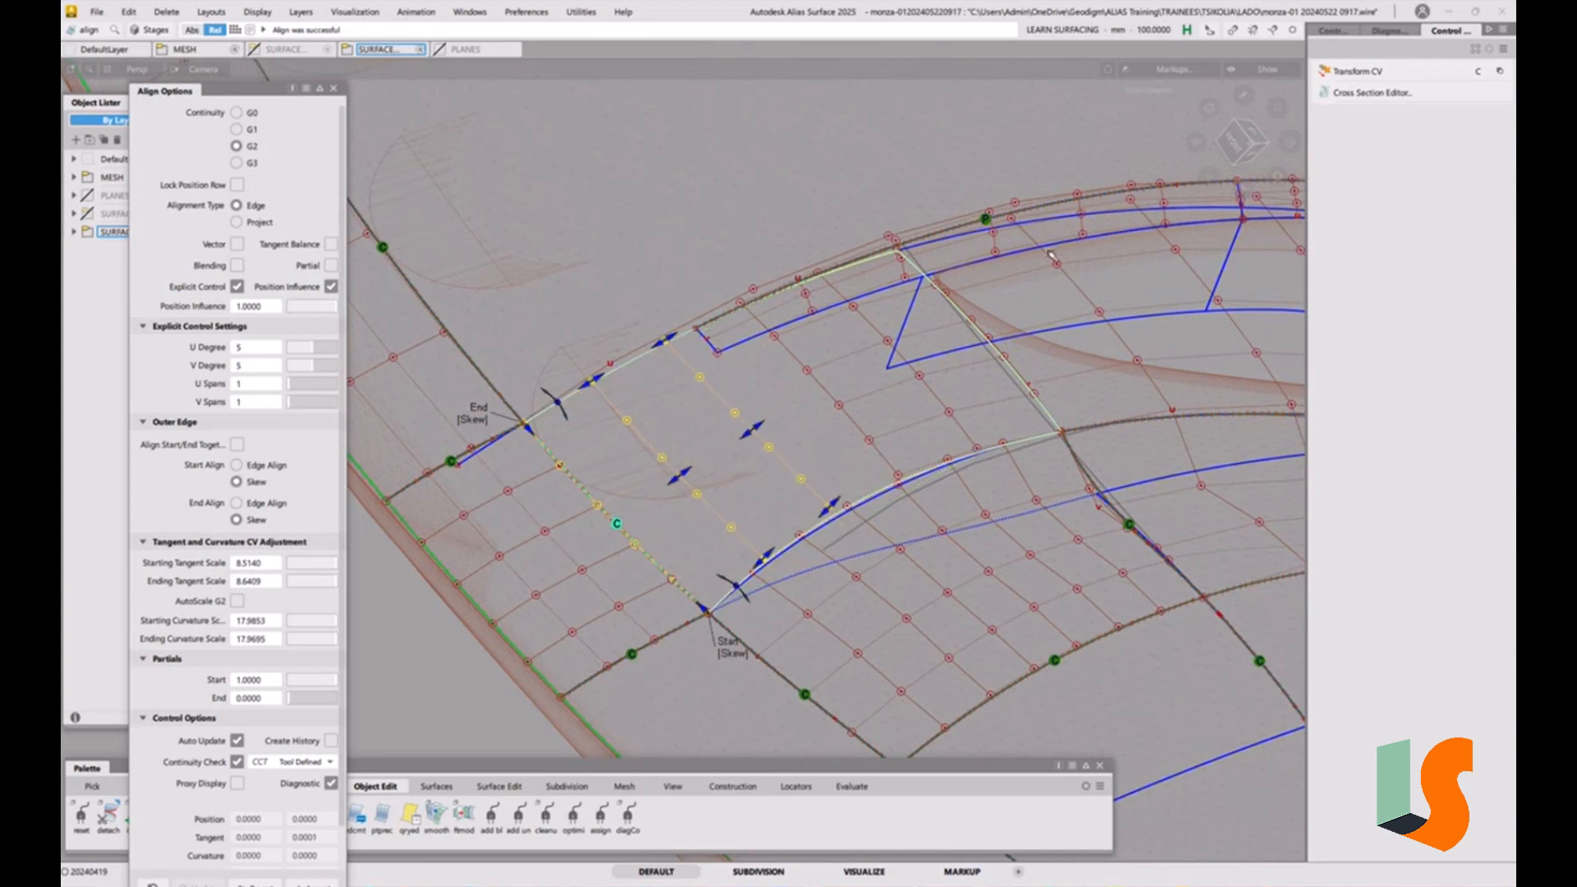
click(1240, 133)
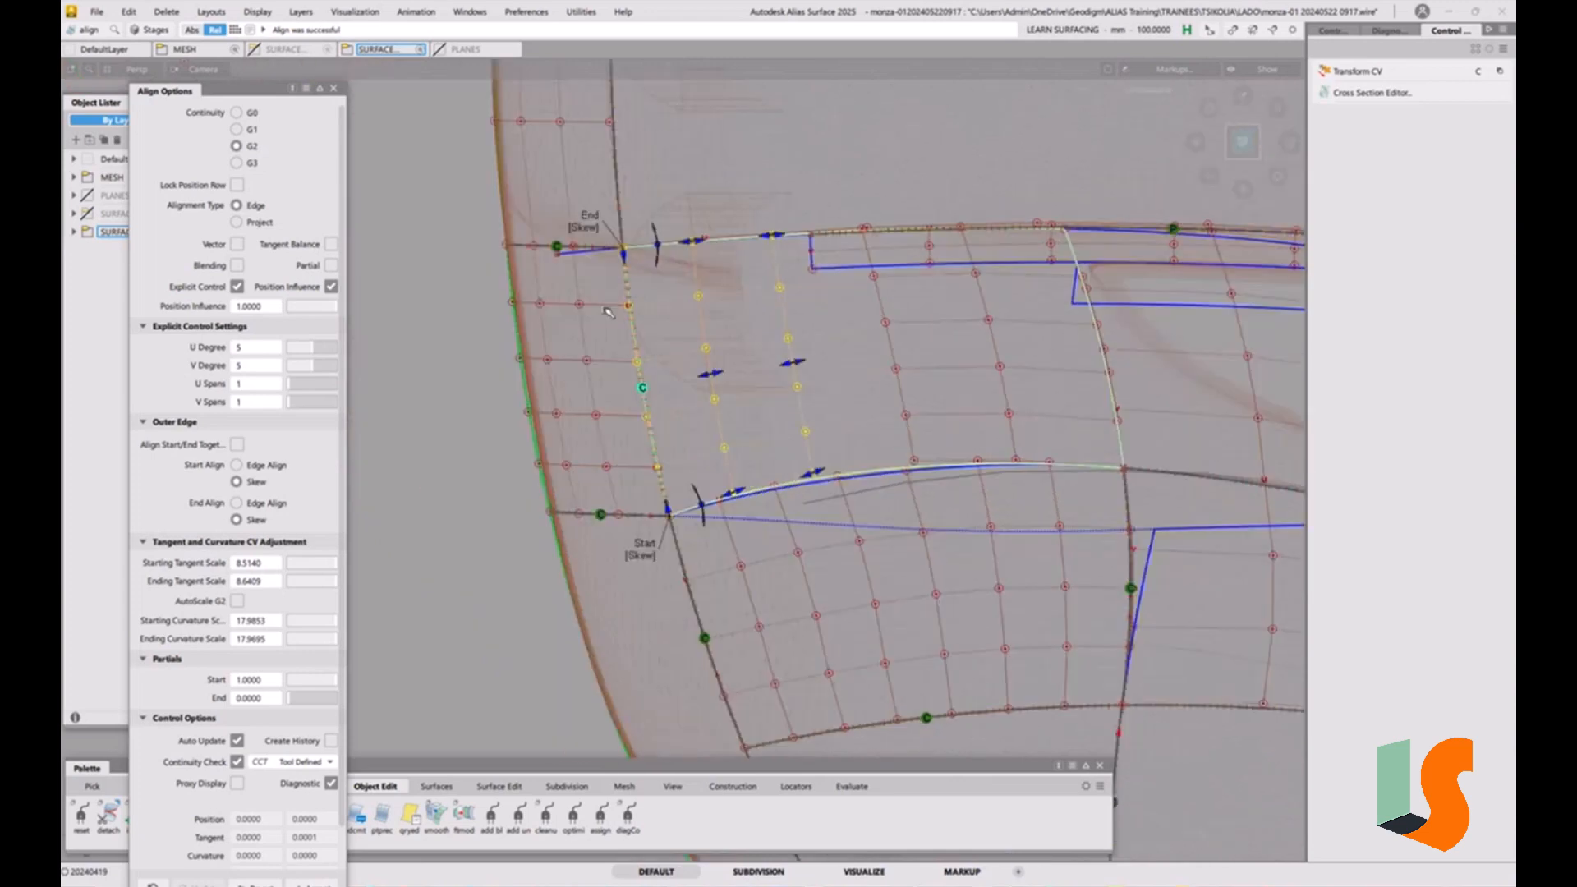
click(598, 234)
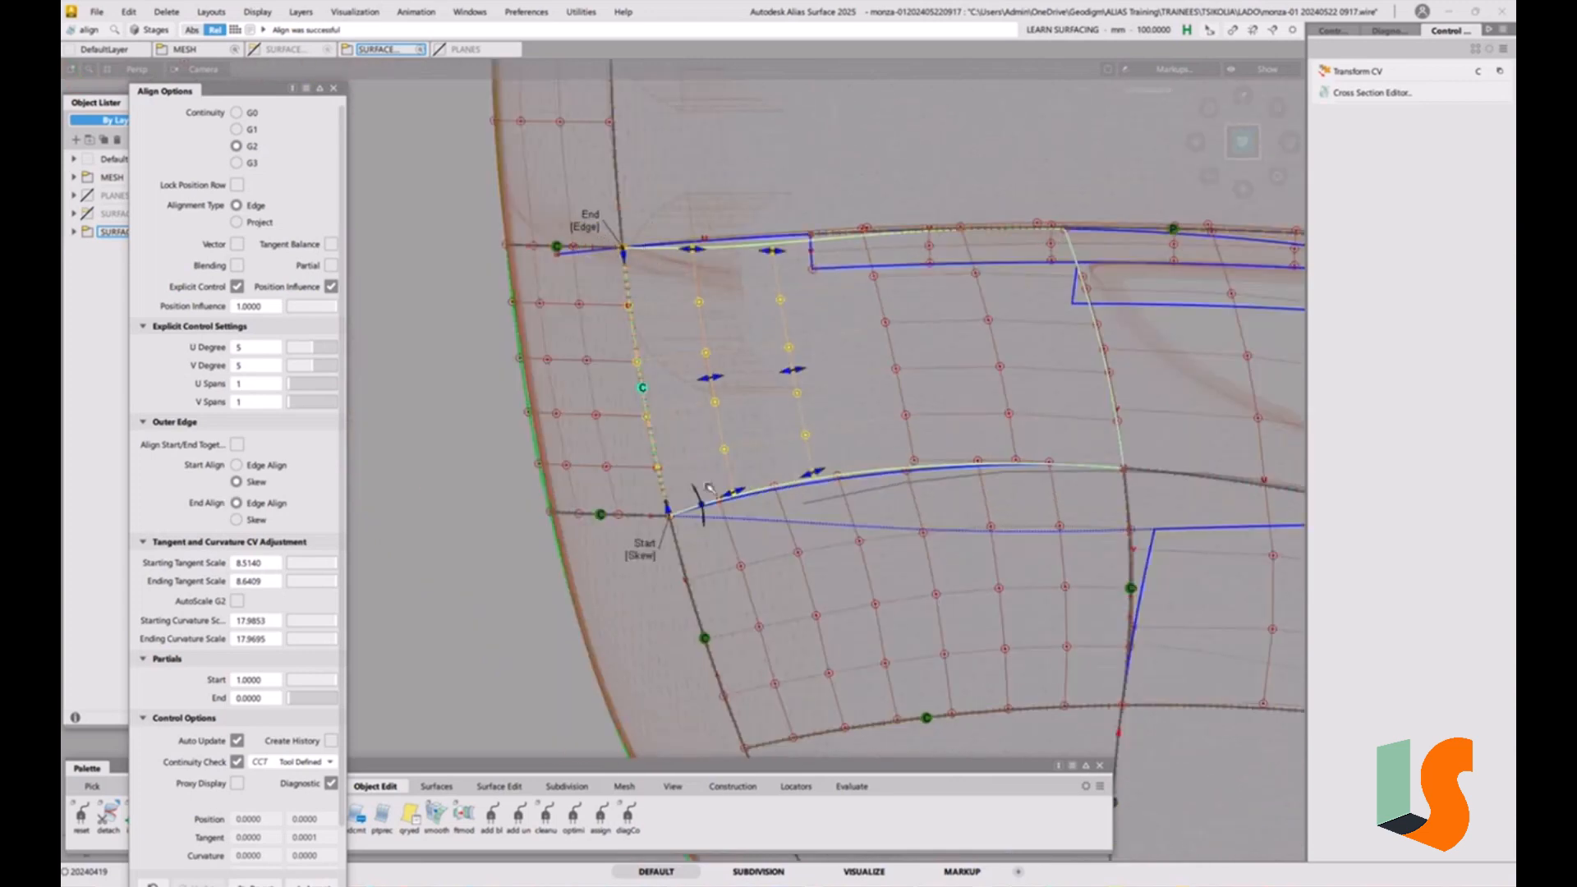
click(644, 556)
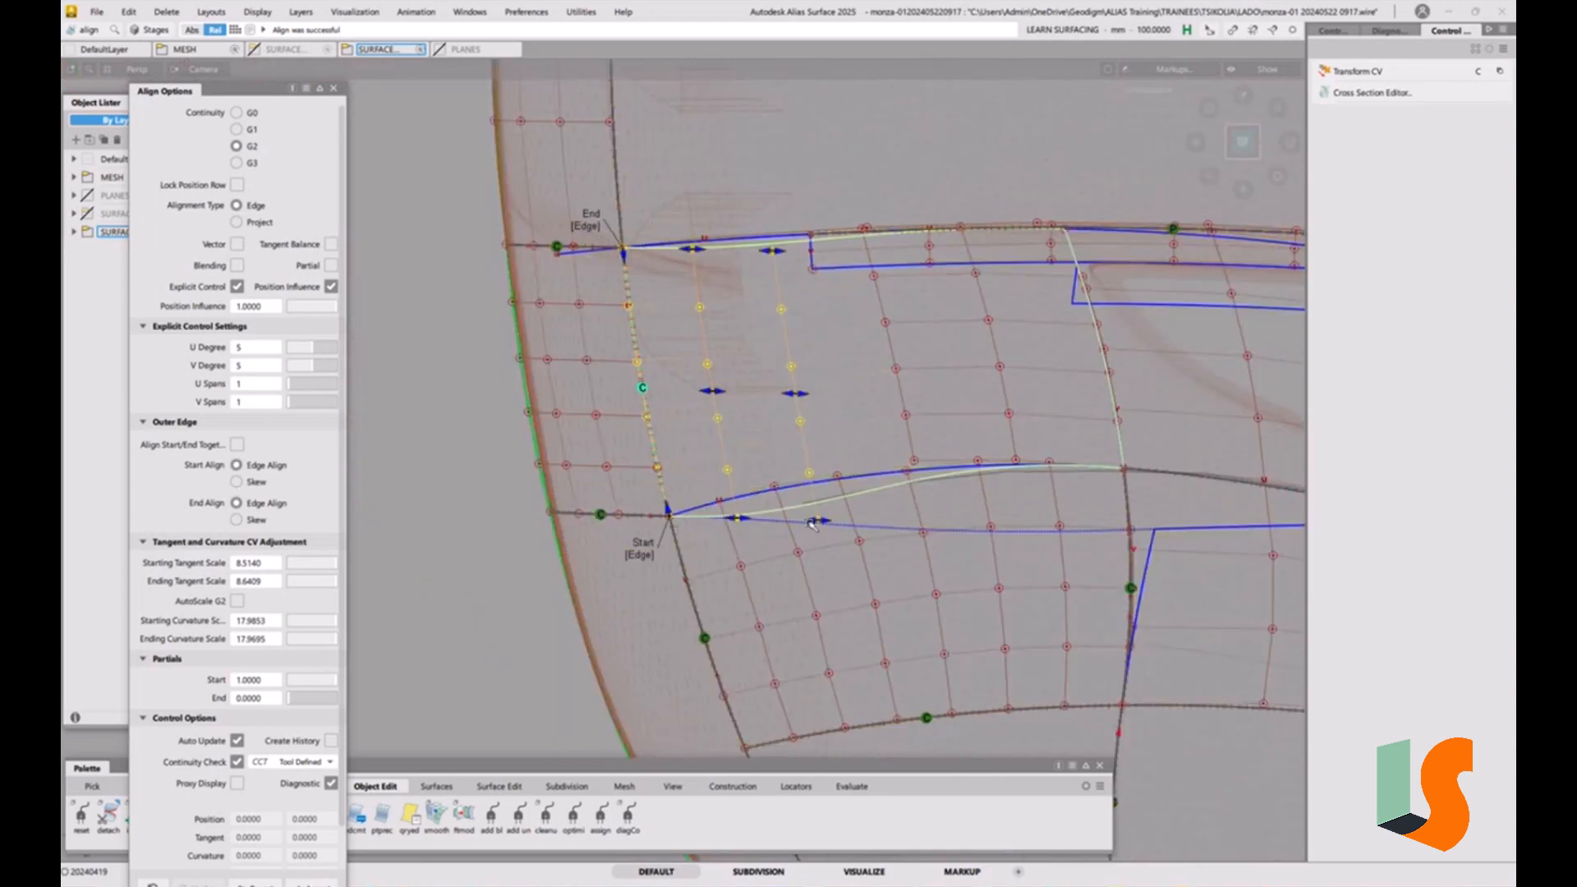
click(639, 557)
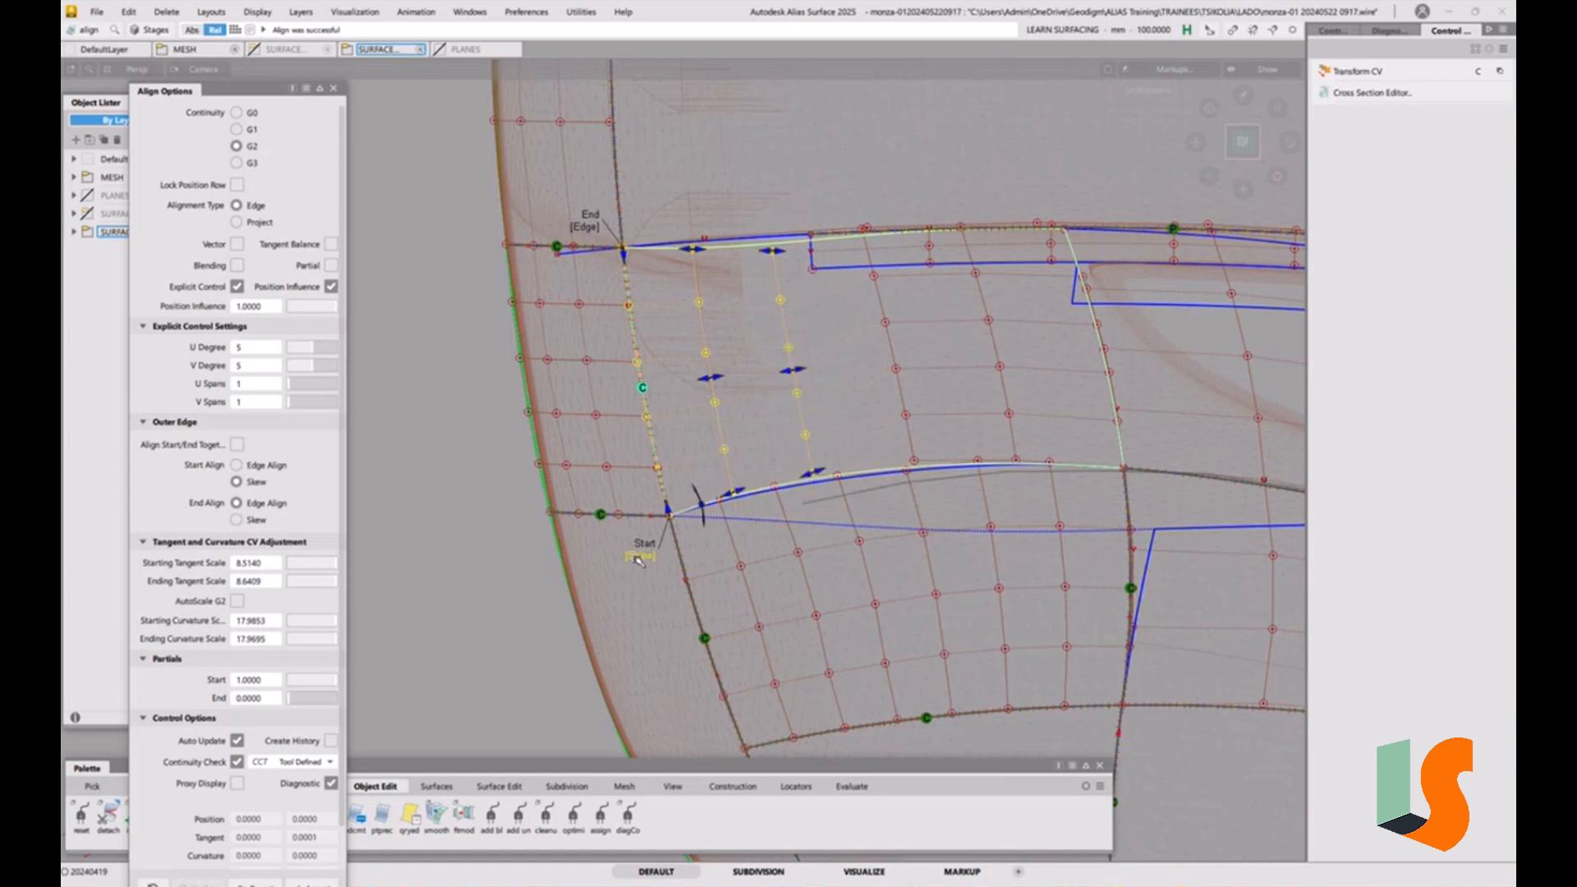
click(592, 230)
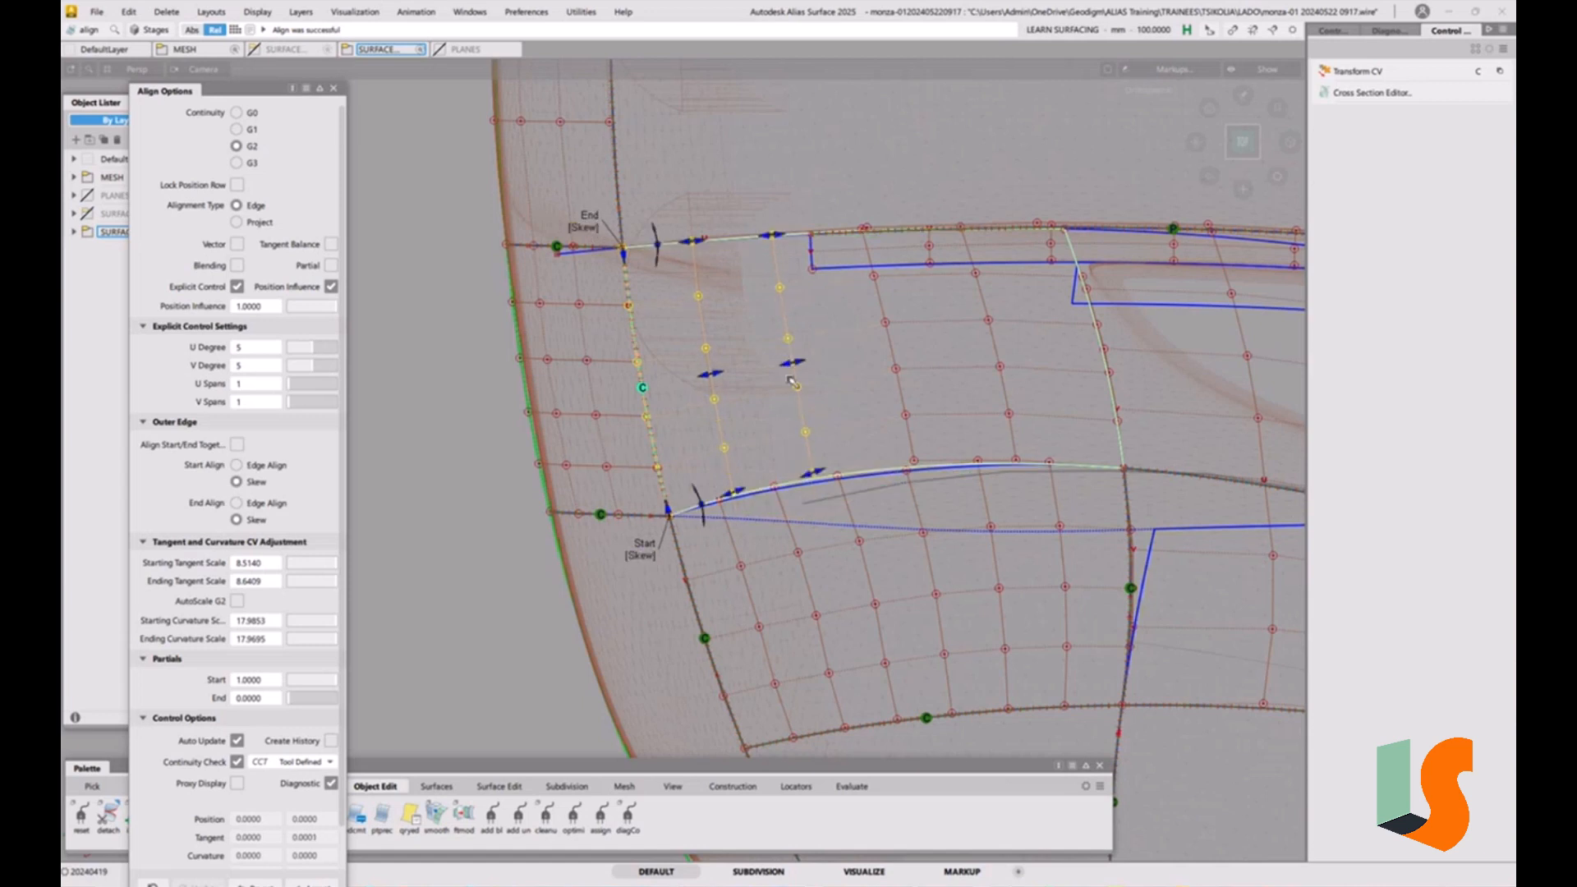
Turn on Vector for the alignment, using the Z direction
click(237, 244)
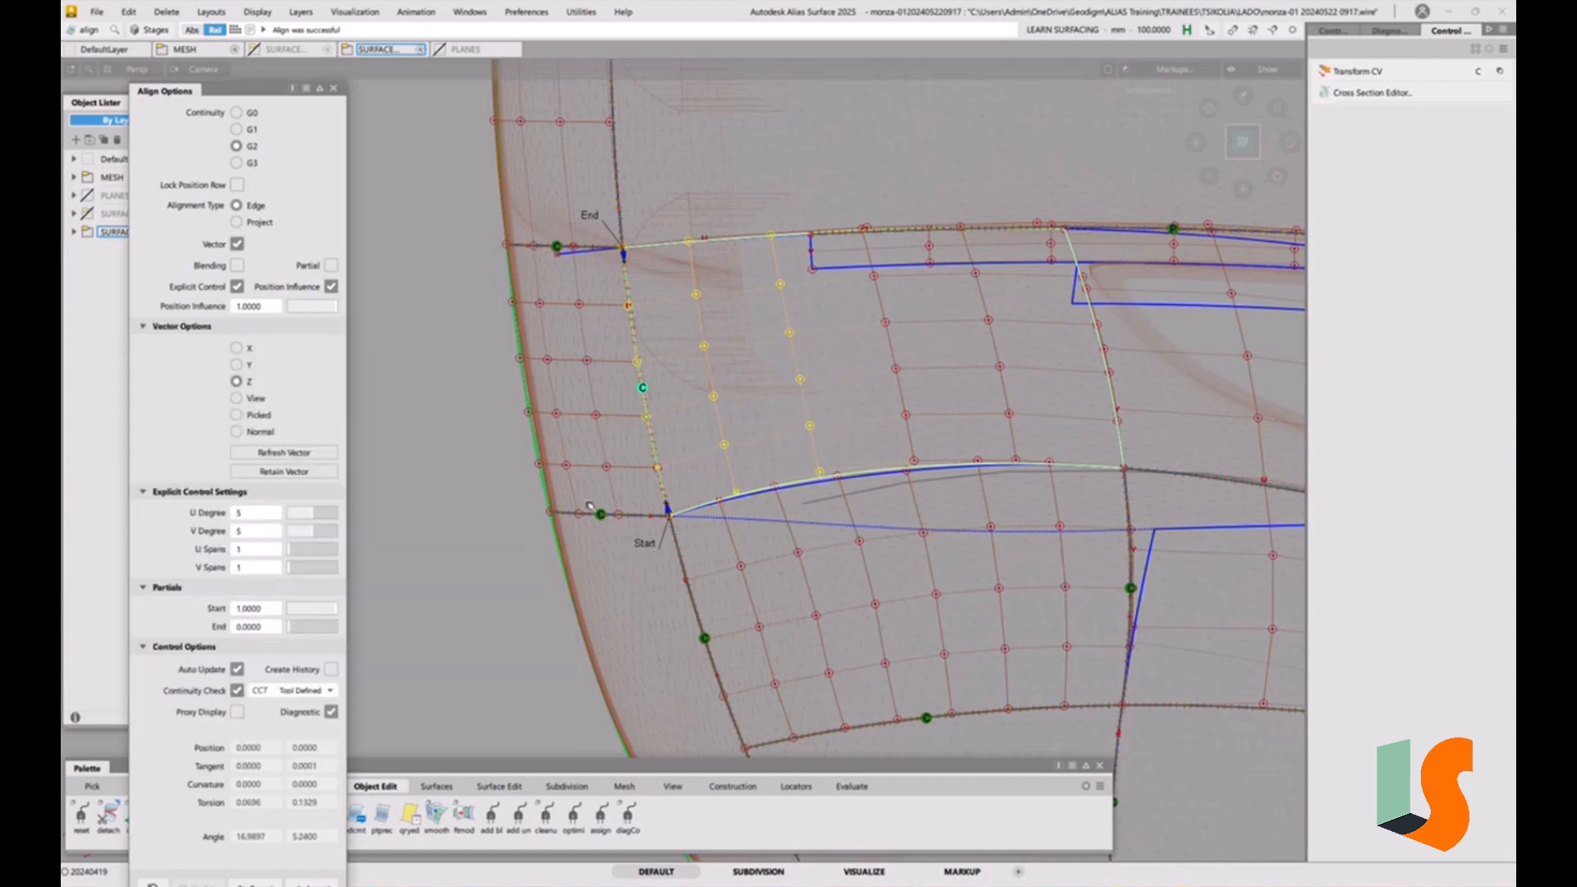
alt+shift+middle_drag(989, 453, 902, 476)
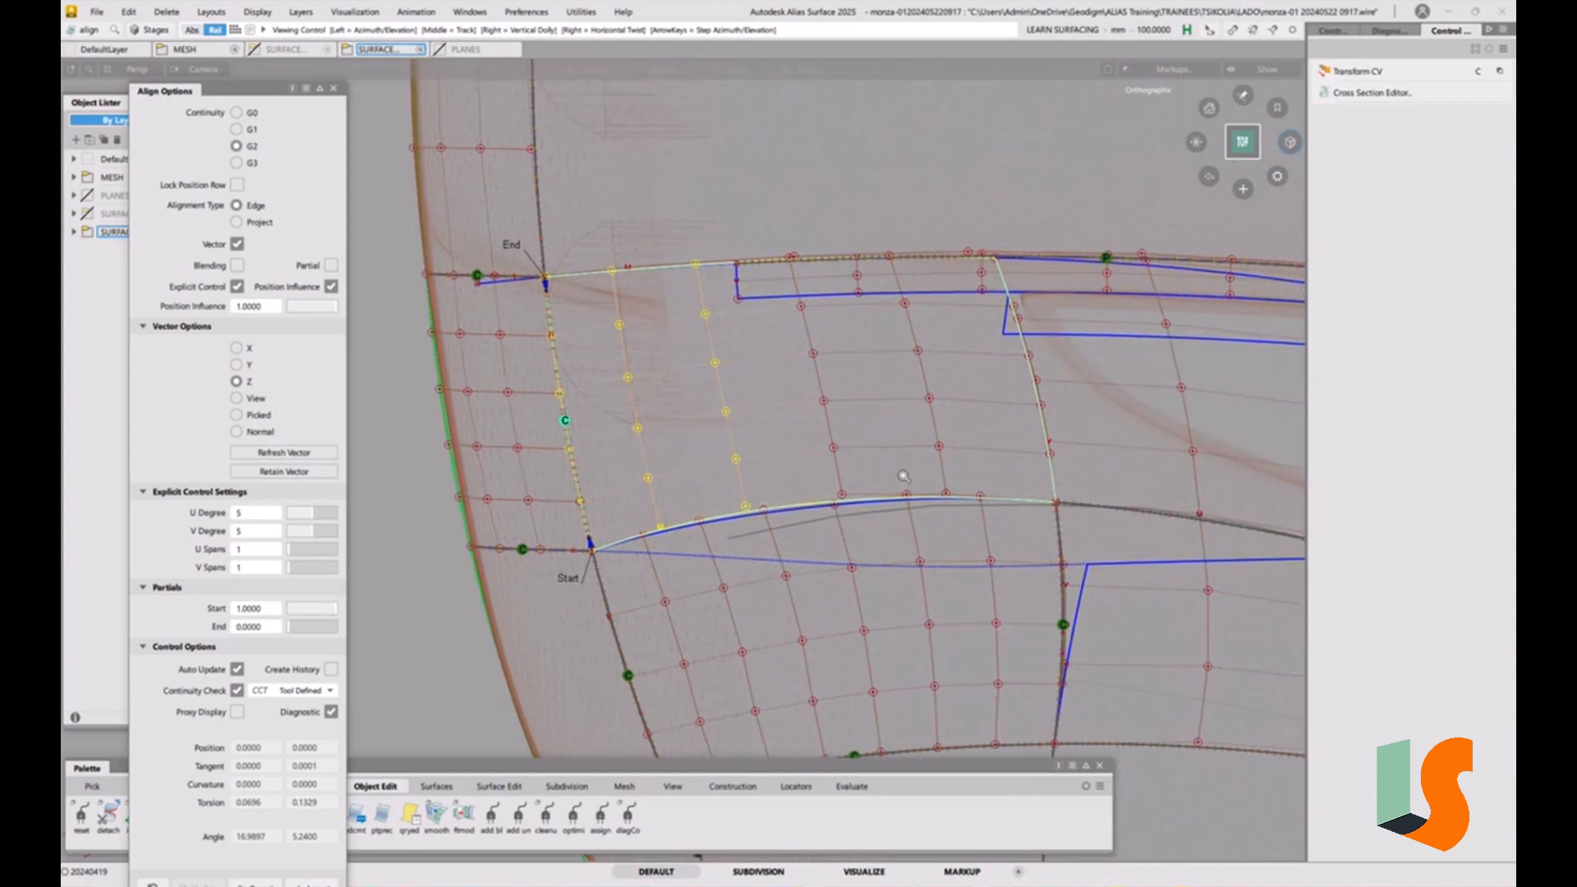
alt+shift+right_drag(902, 477, 907, 495)
alt+shift+middle_drag(907, 495, 890, 491)
alt+shift+right_drag(889, 491, 891, 518)
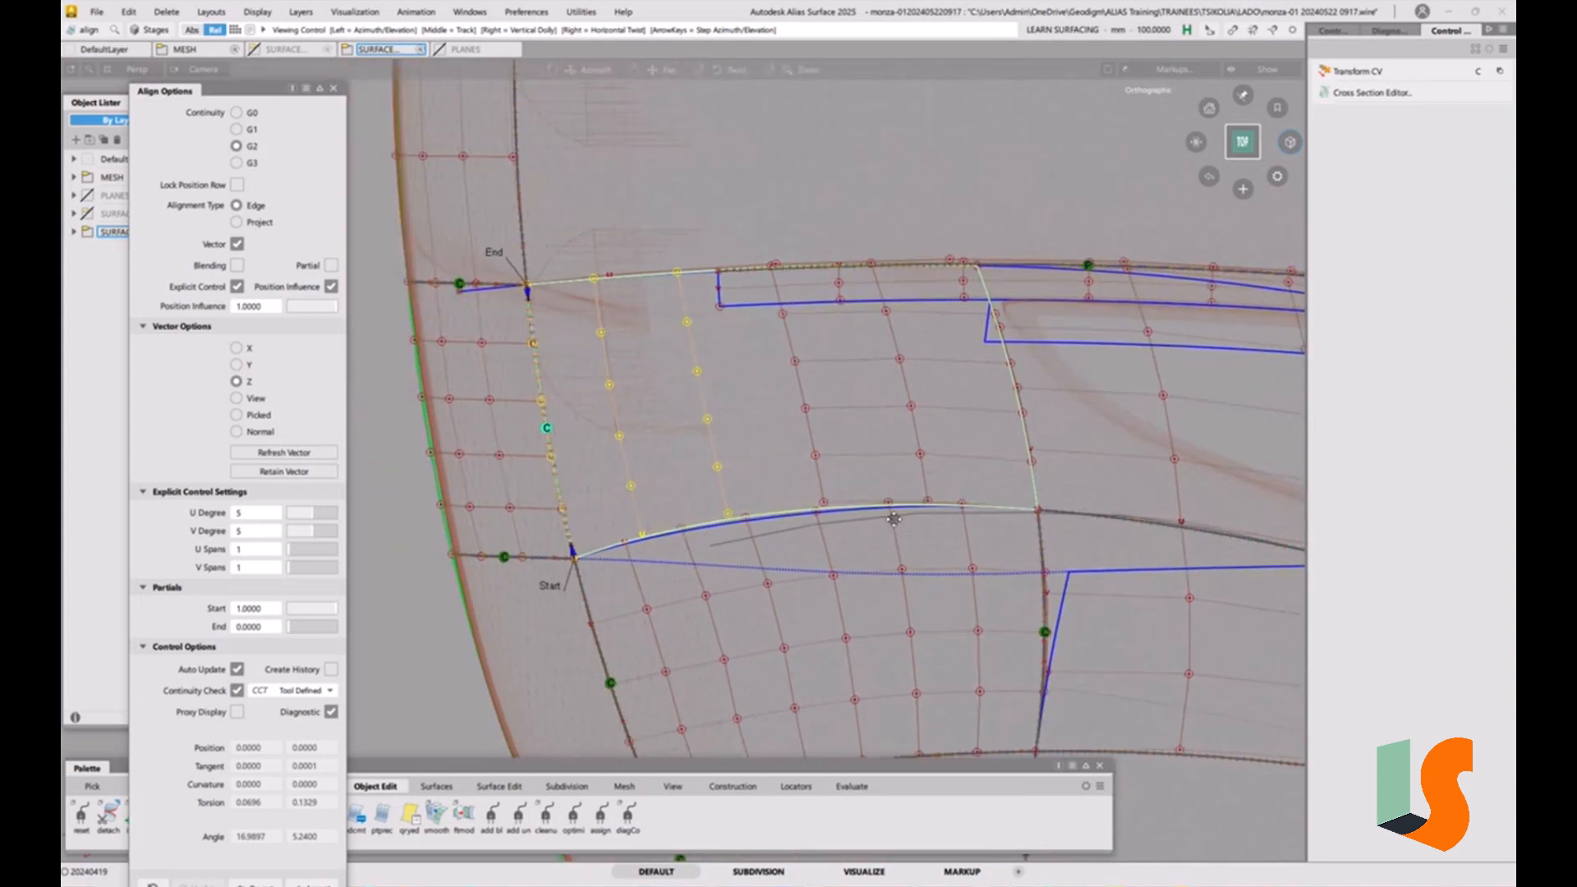
Align the opposite boundary of the same hood patch to its adjoining surface with Edge type and G2 continuity
click(1024, 423)
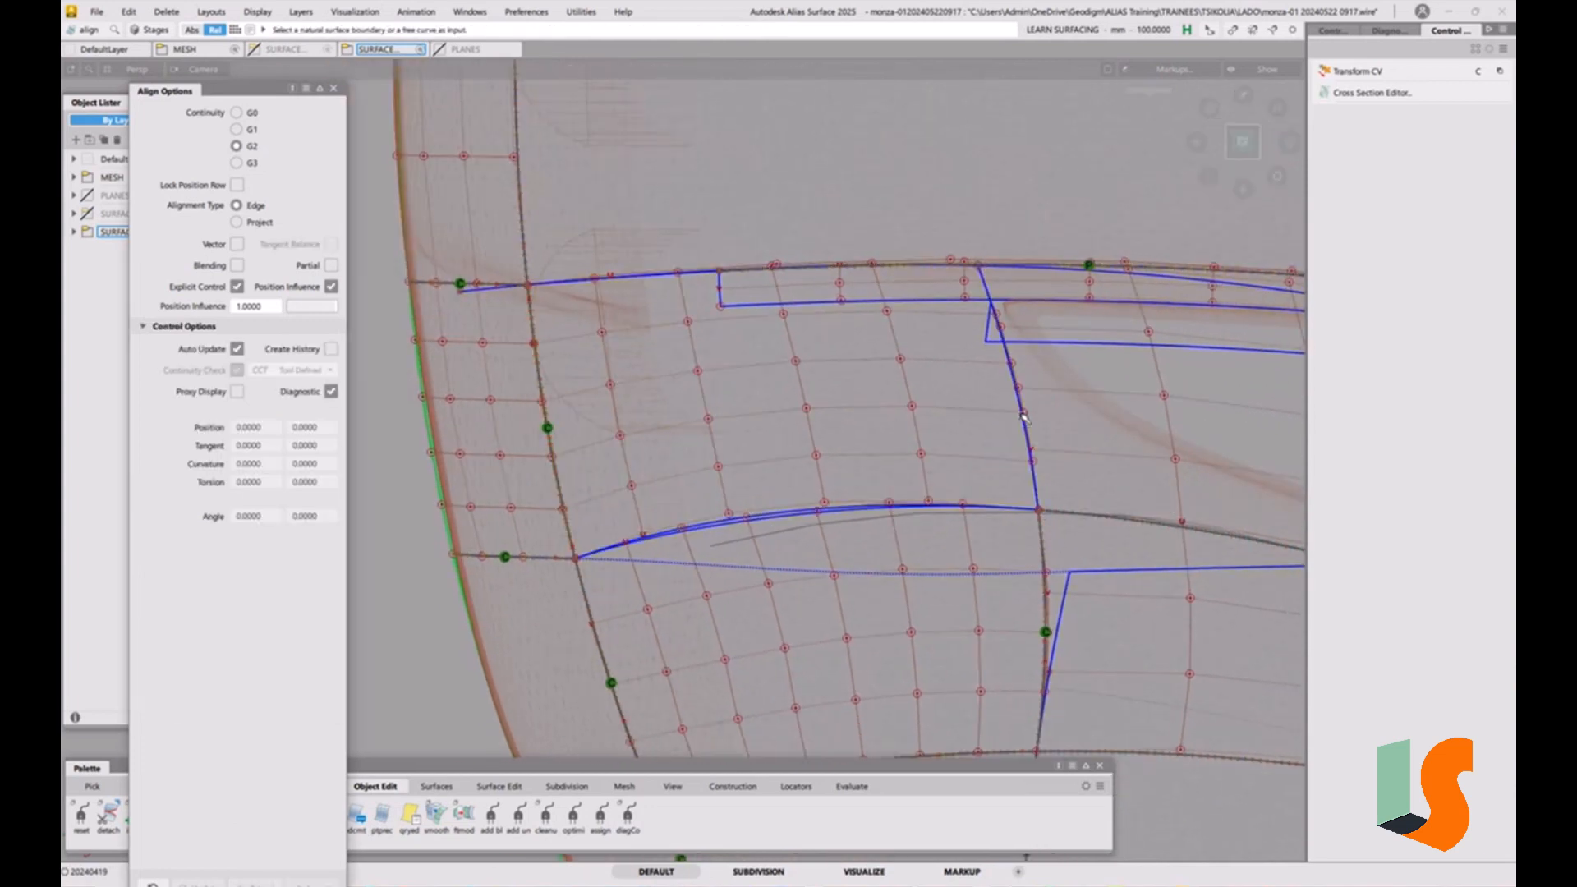
click(1066, 428)
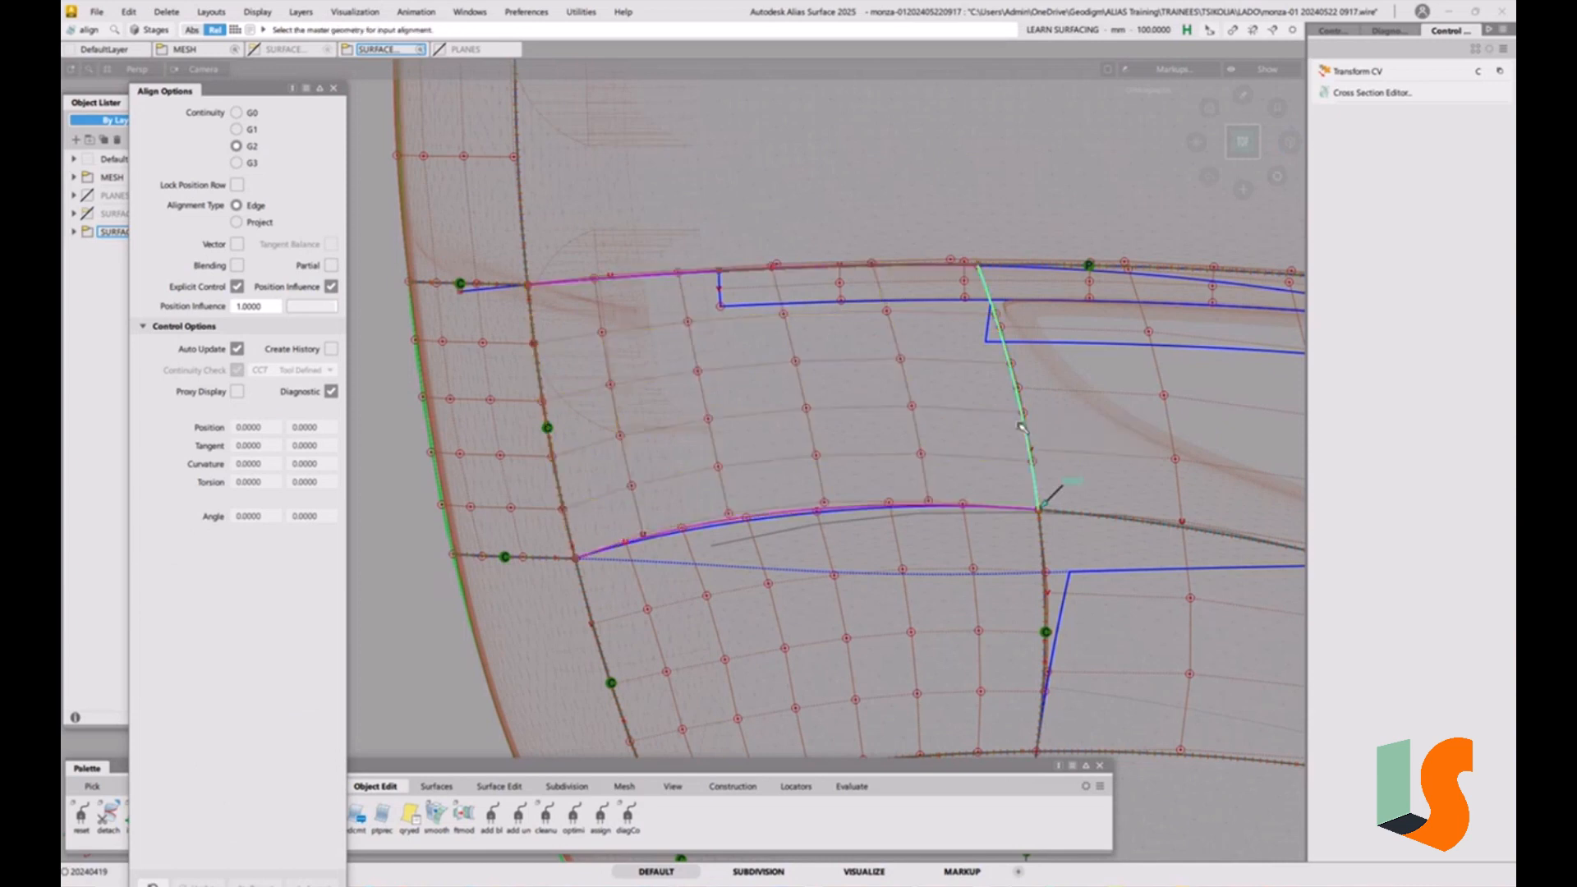
click(1025, 422)
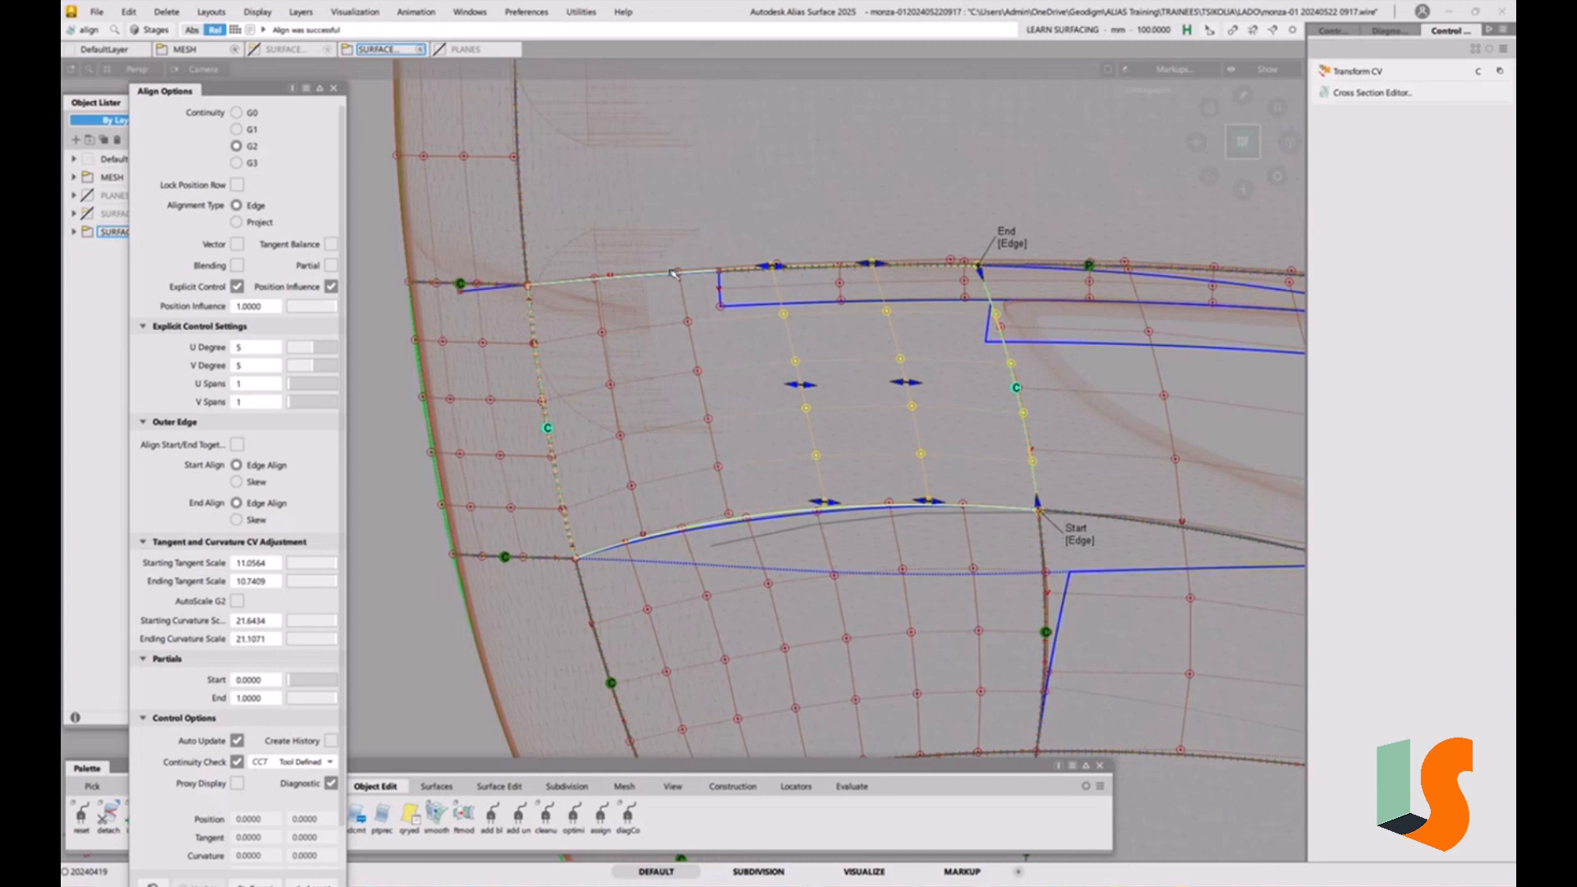
click(680, 373)
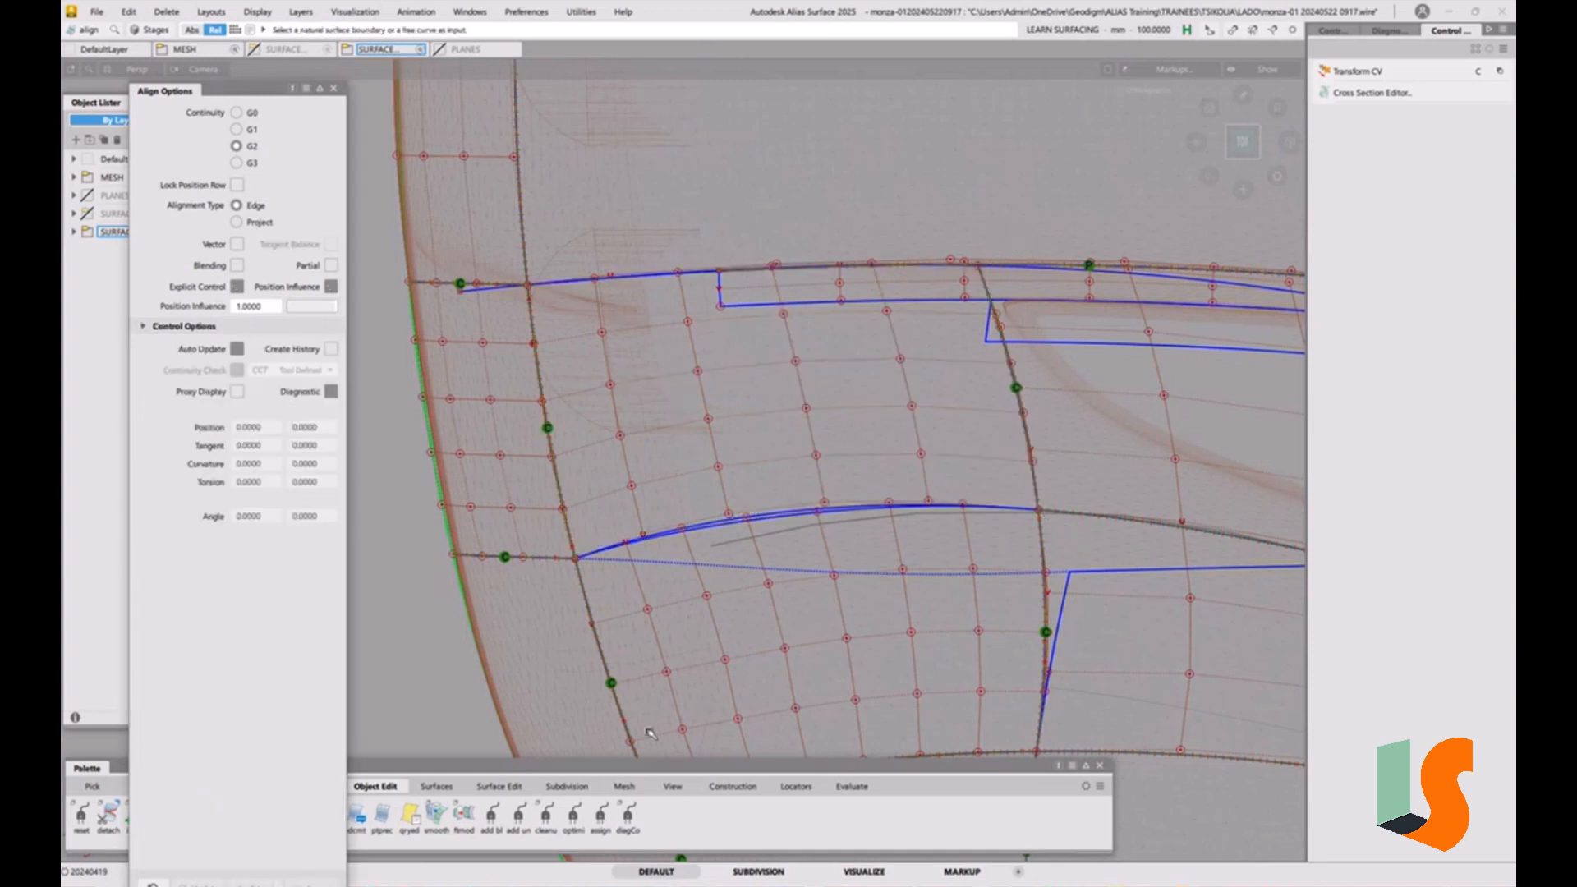
Check G0 positional continuity along the hood patch's long outer edge with the Surface Continuity tool and inspect the gap
click(854, 792)
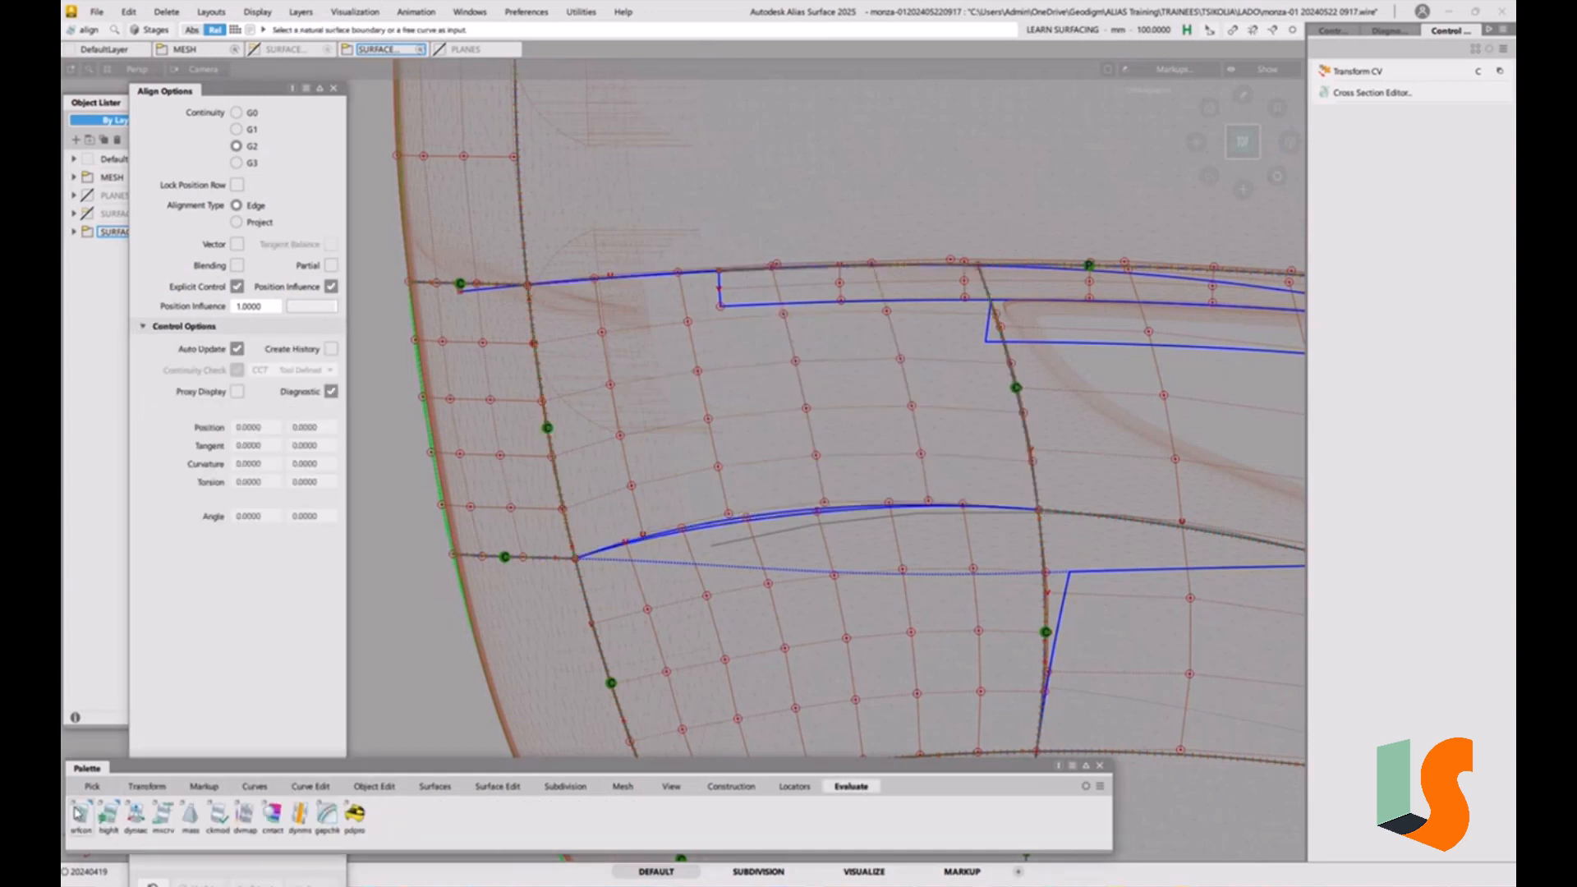
double_click(79, 815)
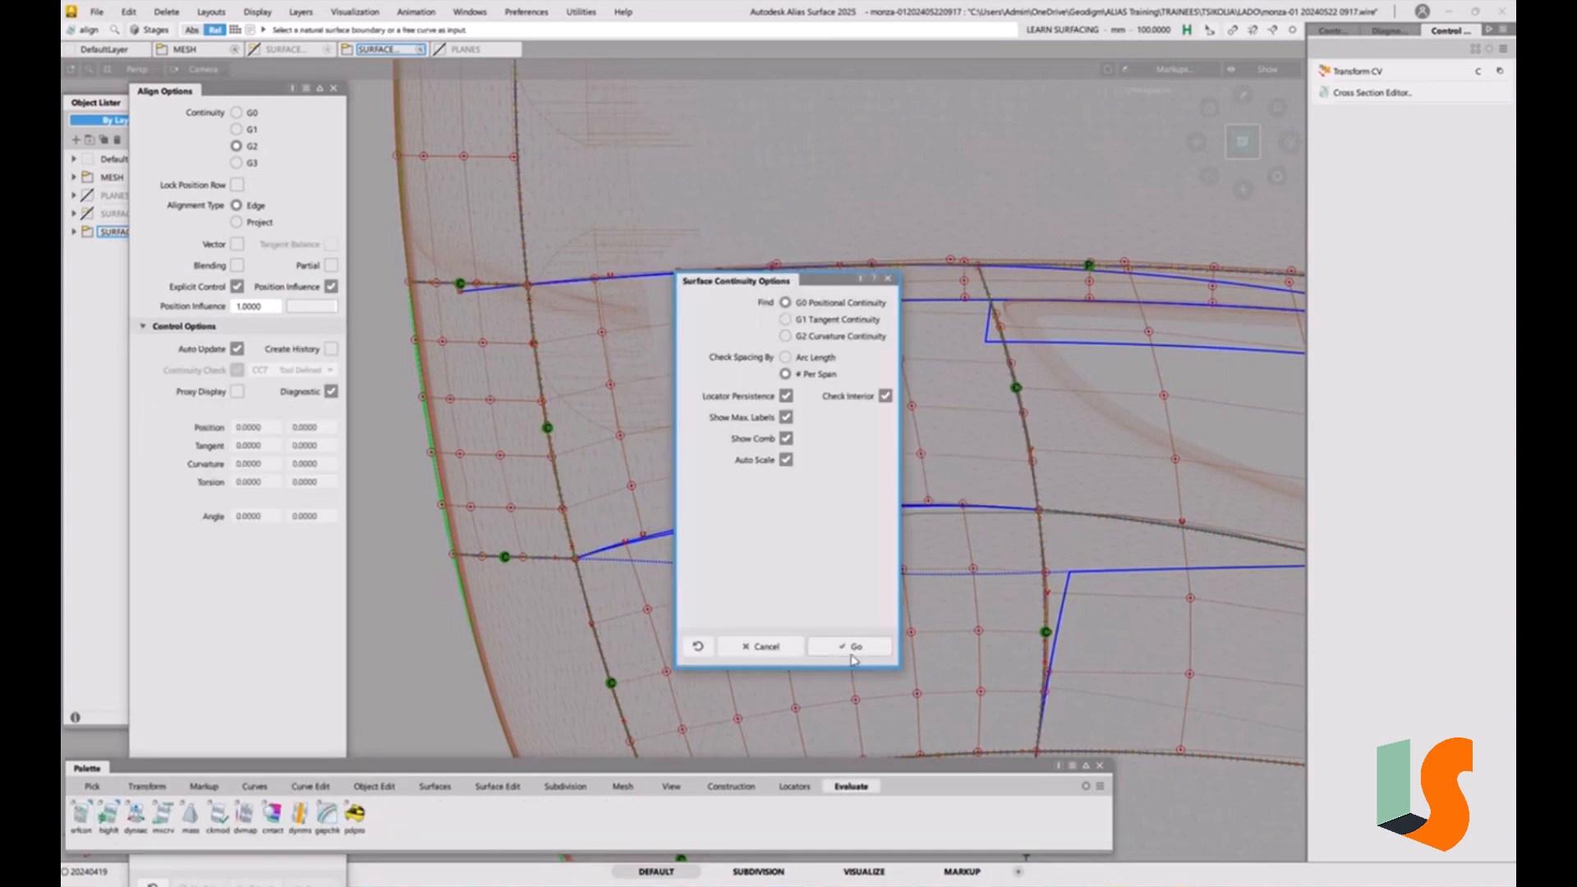
click(853, 648)
click(676, 275)
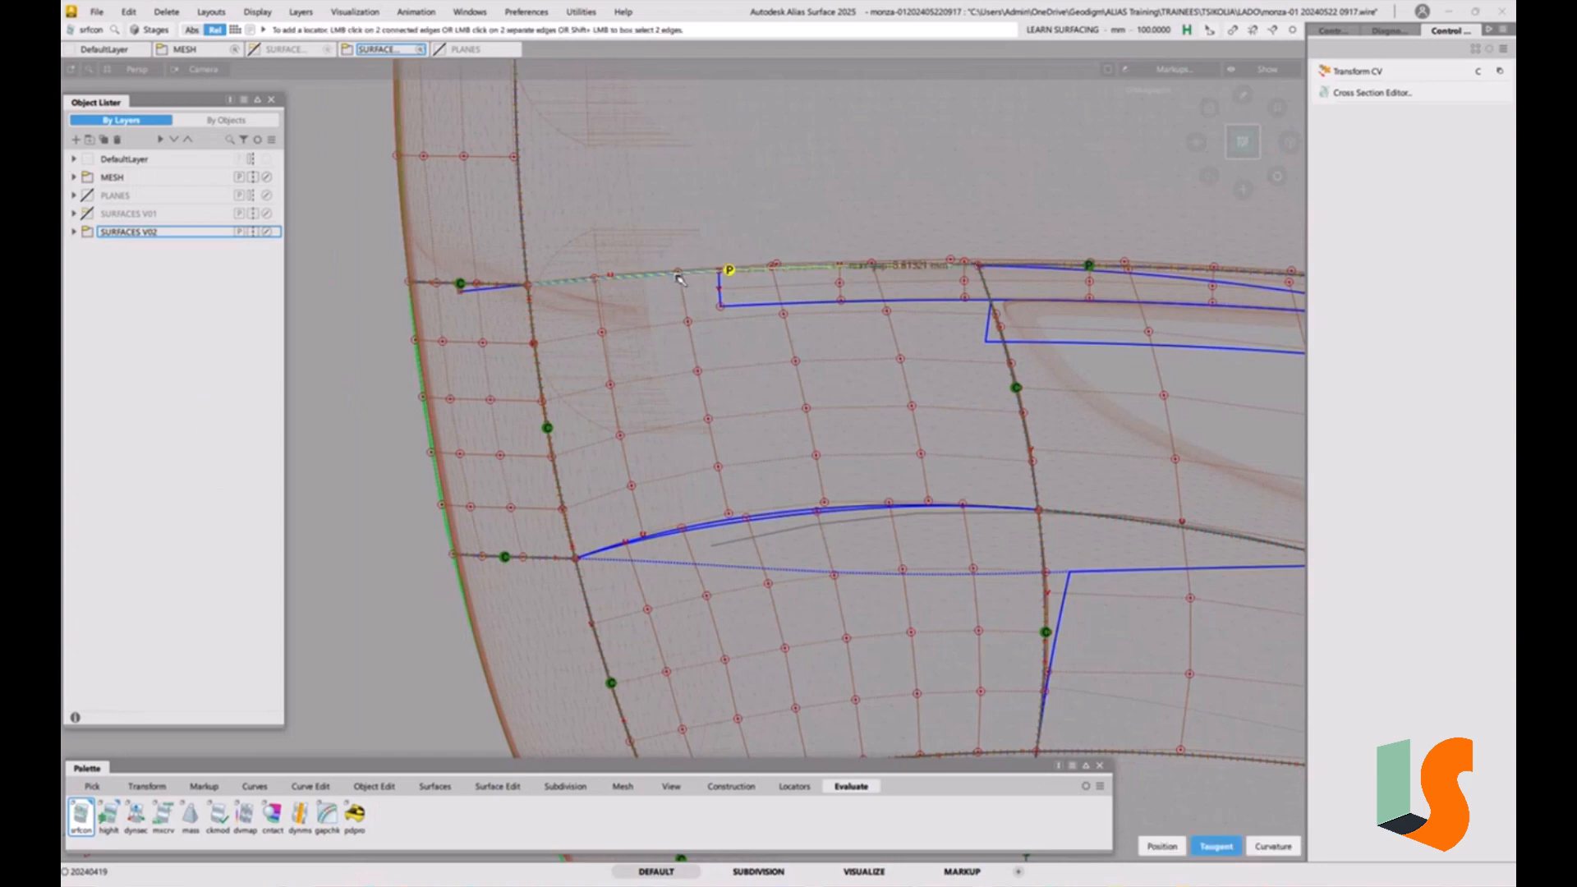
mouse_move(885, 329)
alt+shift+mouse_down()
mouse_move(898, 194)
mouse_move(798, 256)
mouse_move(877, 339)
alt+shift+mouse_up()
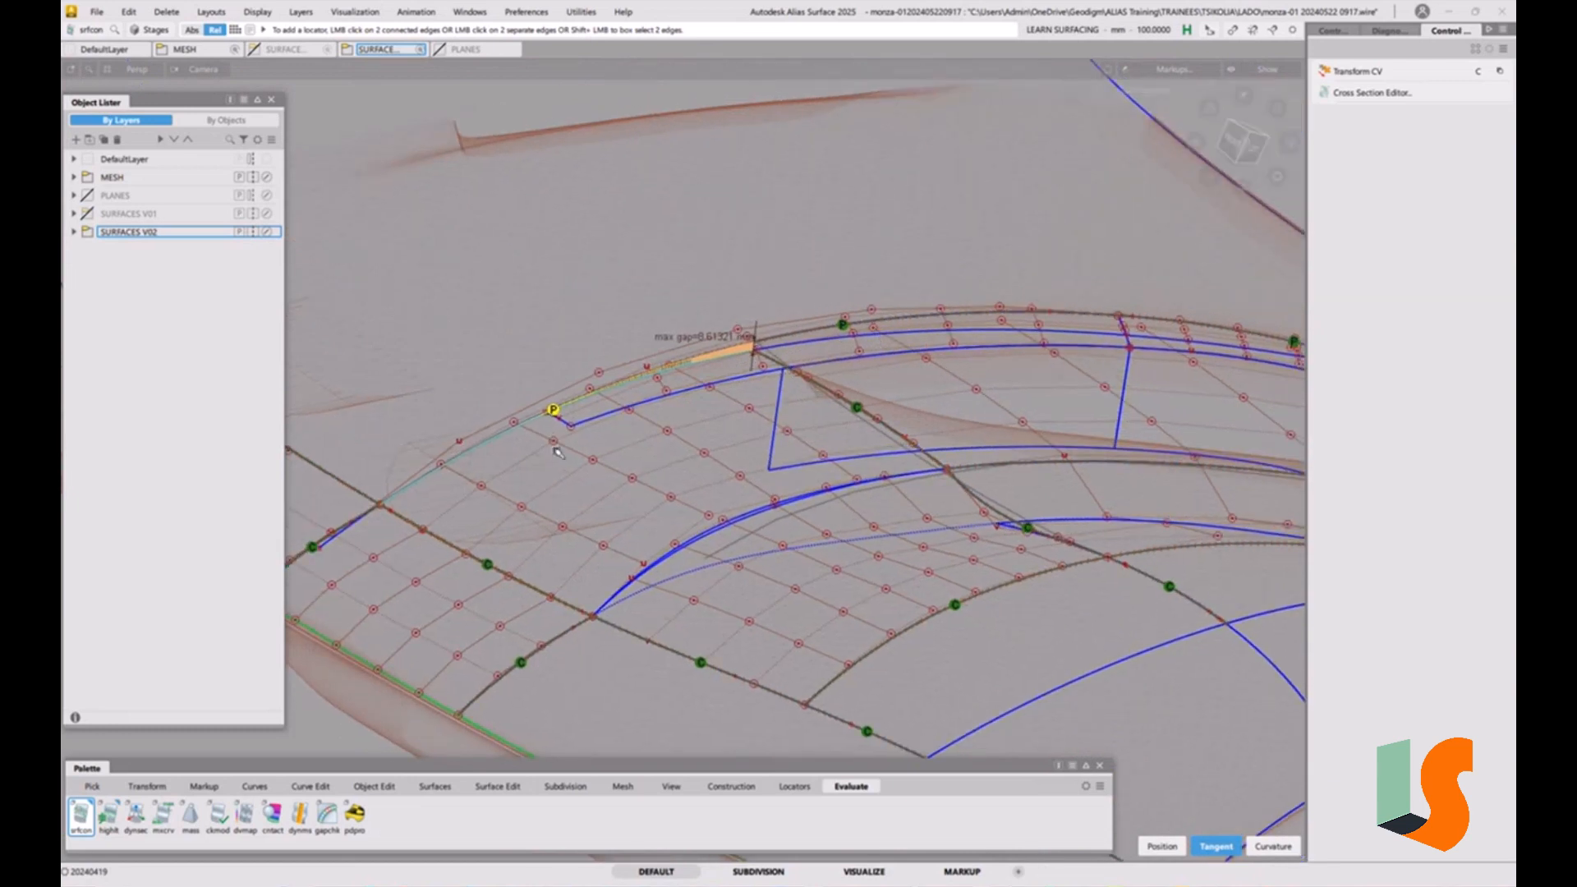
Pick the positional continuity locator on the patch's outer edge and delete it
ctrl+shift+drag(571, 510, 568, 616)
click(507, 456)
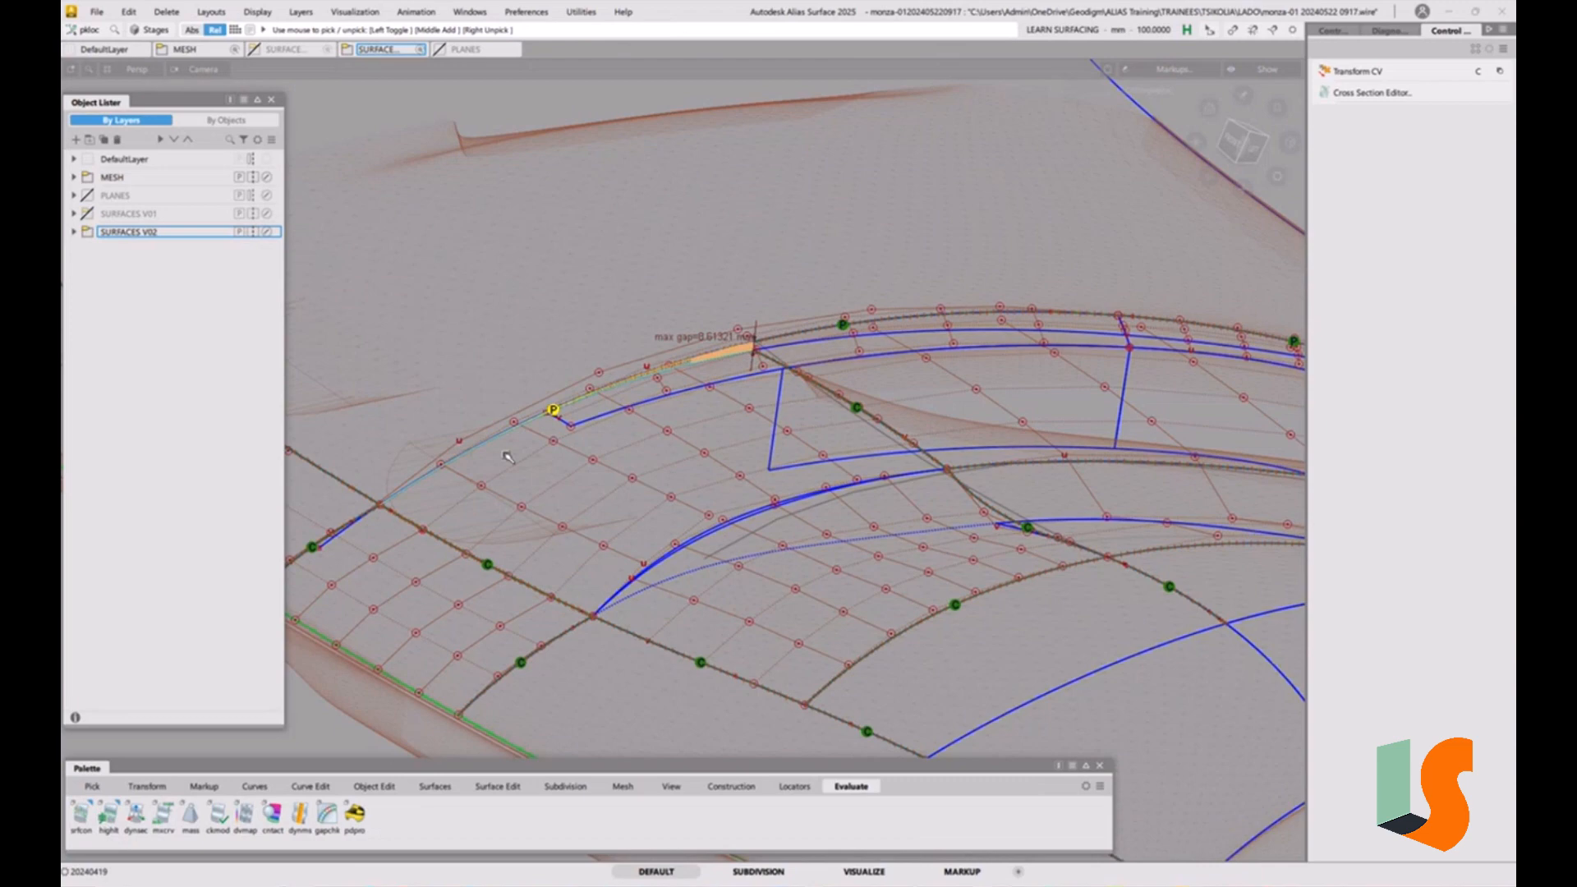
key(Delete)
Inspect the aligned hood patches in shaded display against the mesh and return to wireframe
click(730, 498)
alt+shift+drag(764, 433, 834, 389)
click(847, 406)
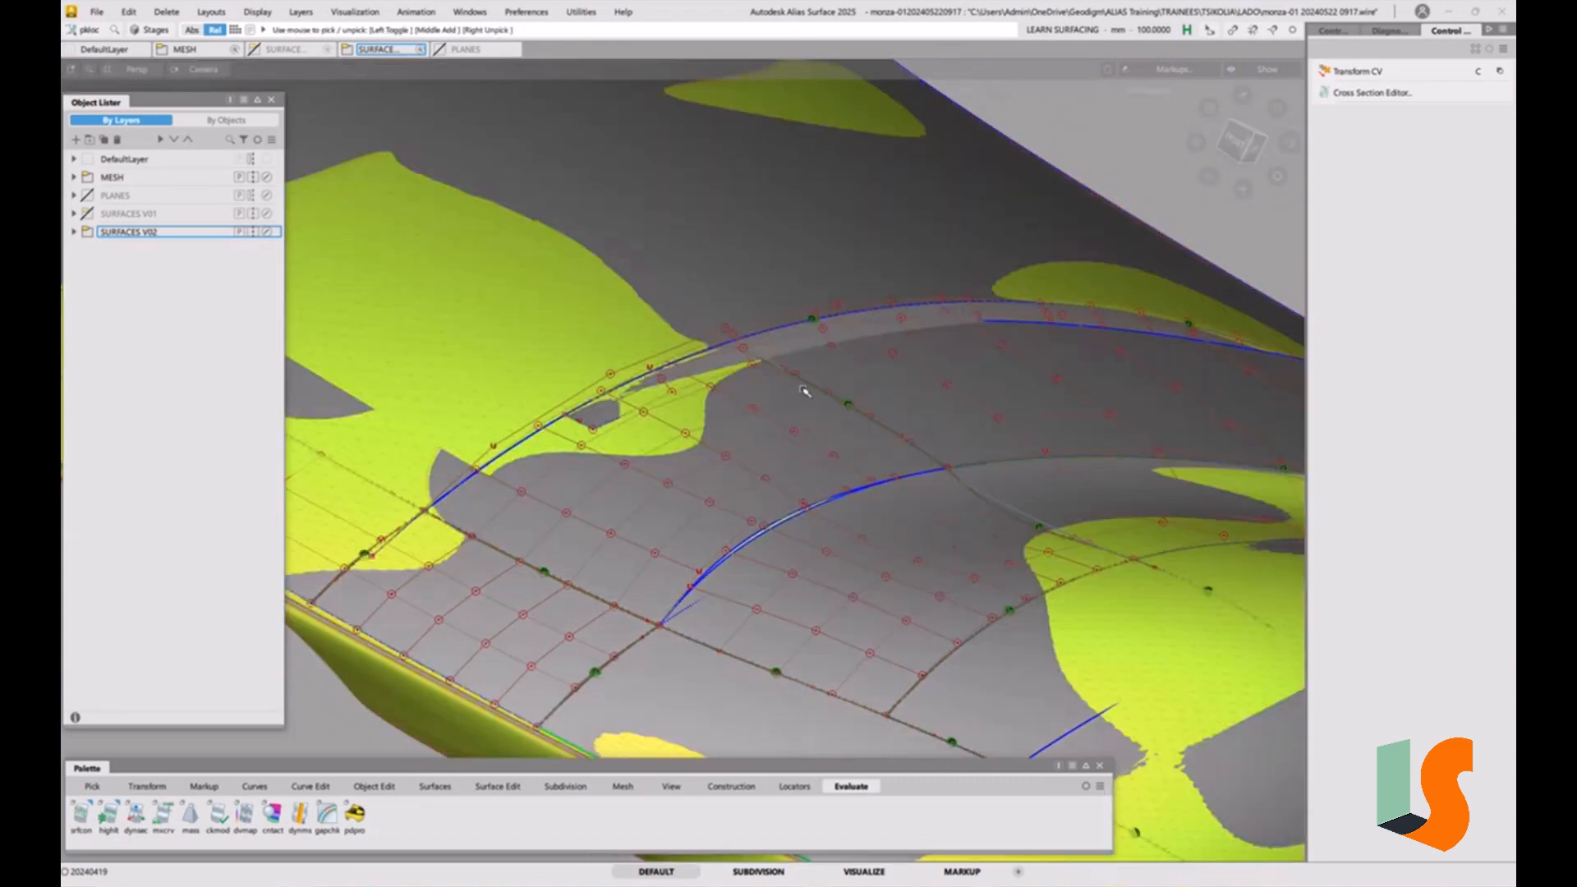
alt+shift+drag(715, 386, 684, 546)
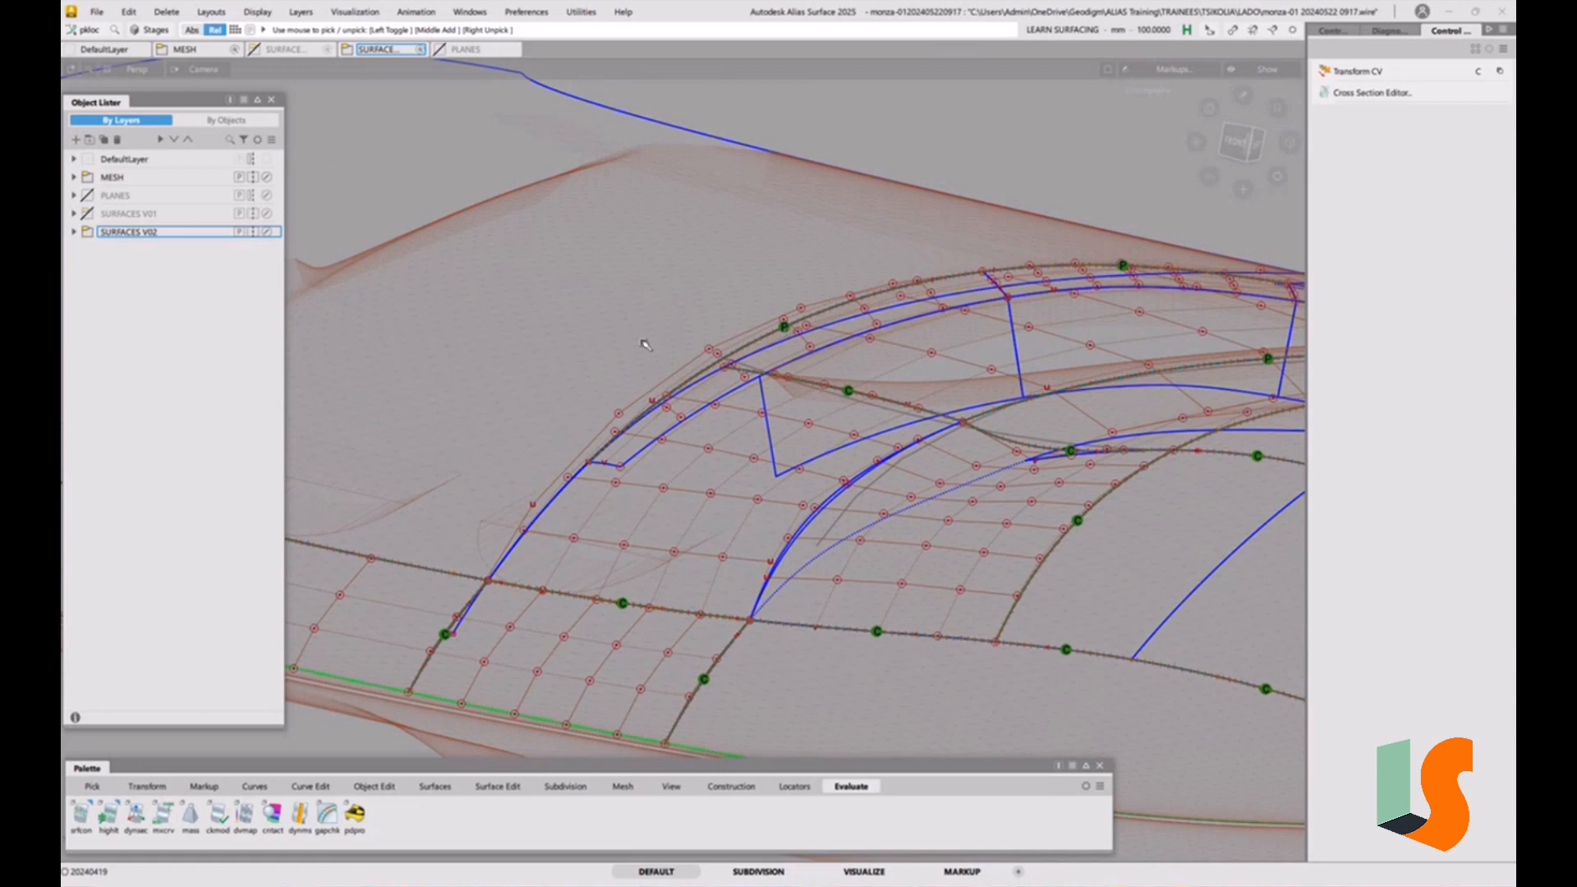
Pick the aligned patch and its adjoining hood surface to examine how their long edges flow together, and clear the selection
alt+shift+drag(645, 344, 769, 256)
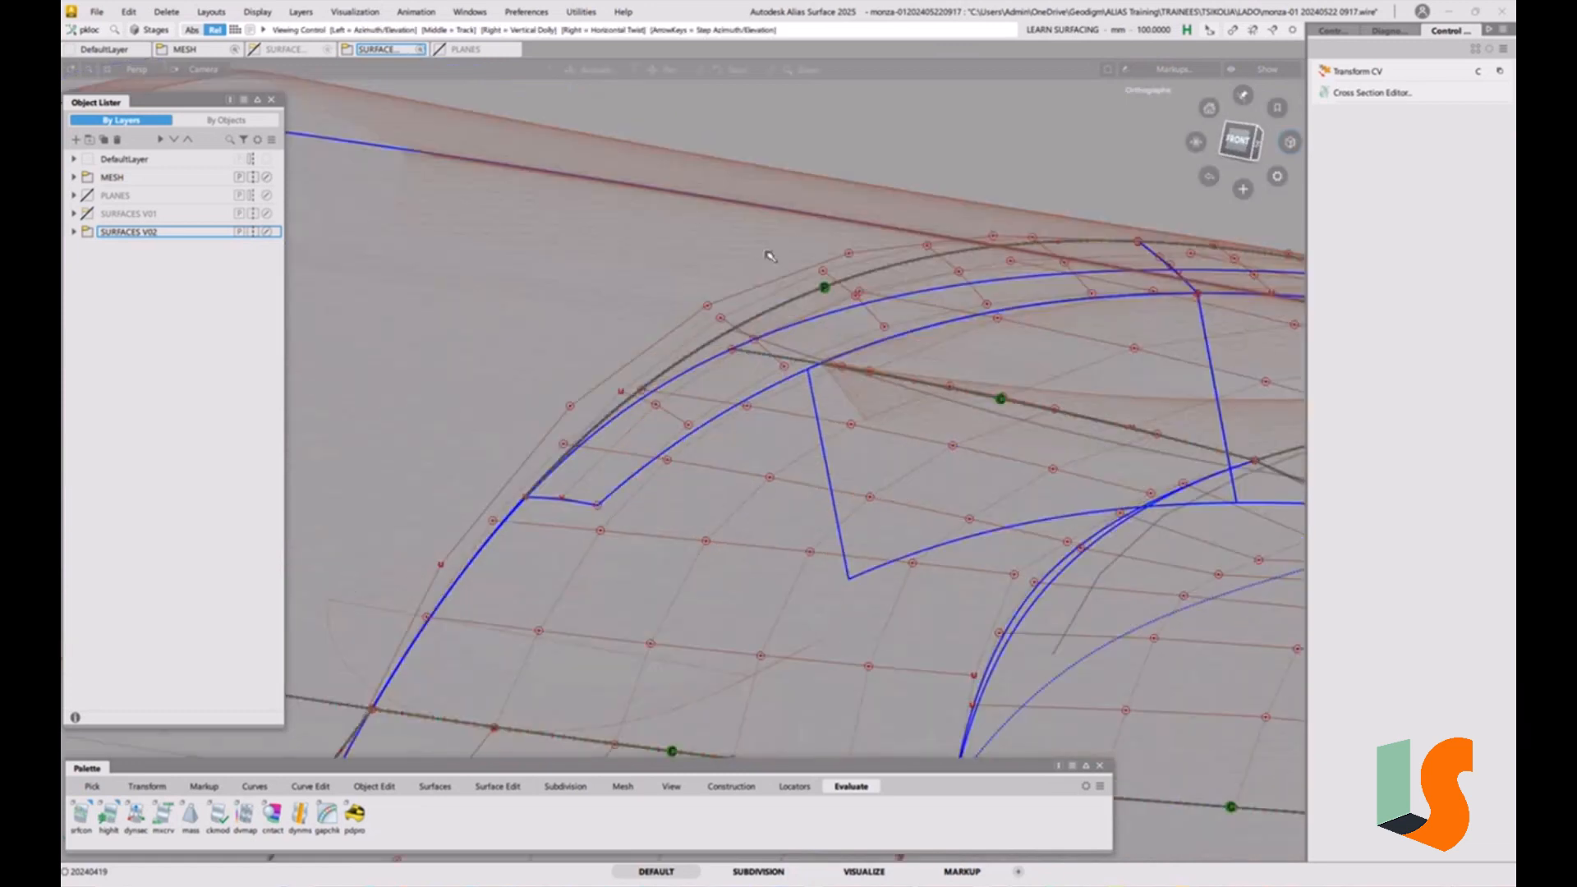
alt+shift+middle_drag(770, 256, 761, 317)
ctrl+shift+drag(735, 469, 705, 481)
click(711, 416)
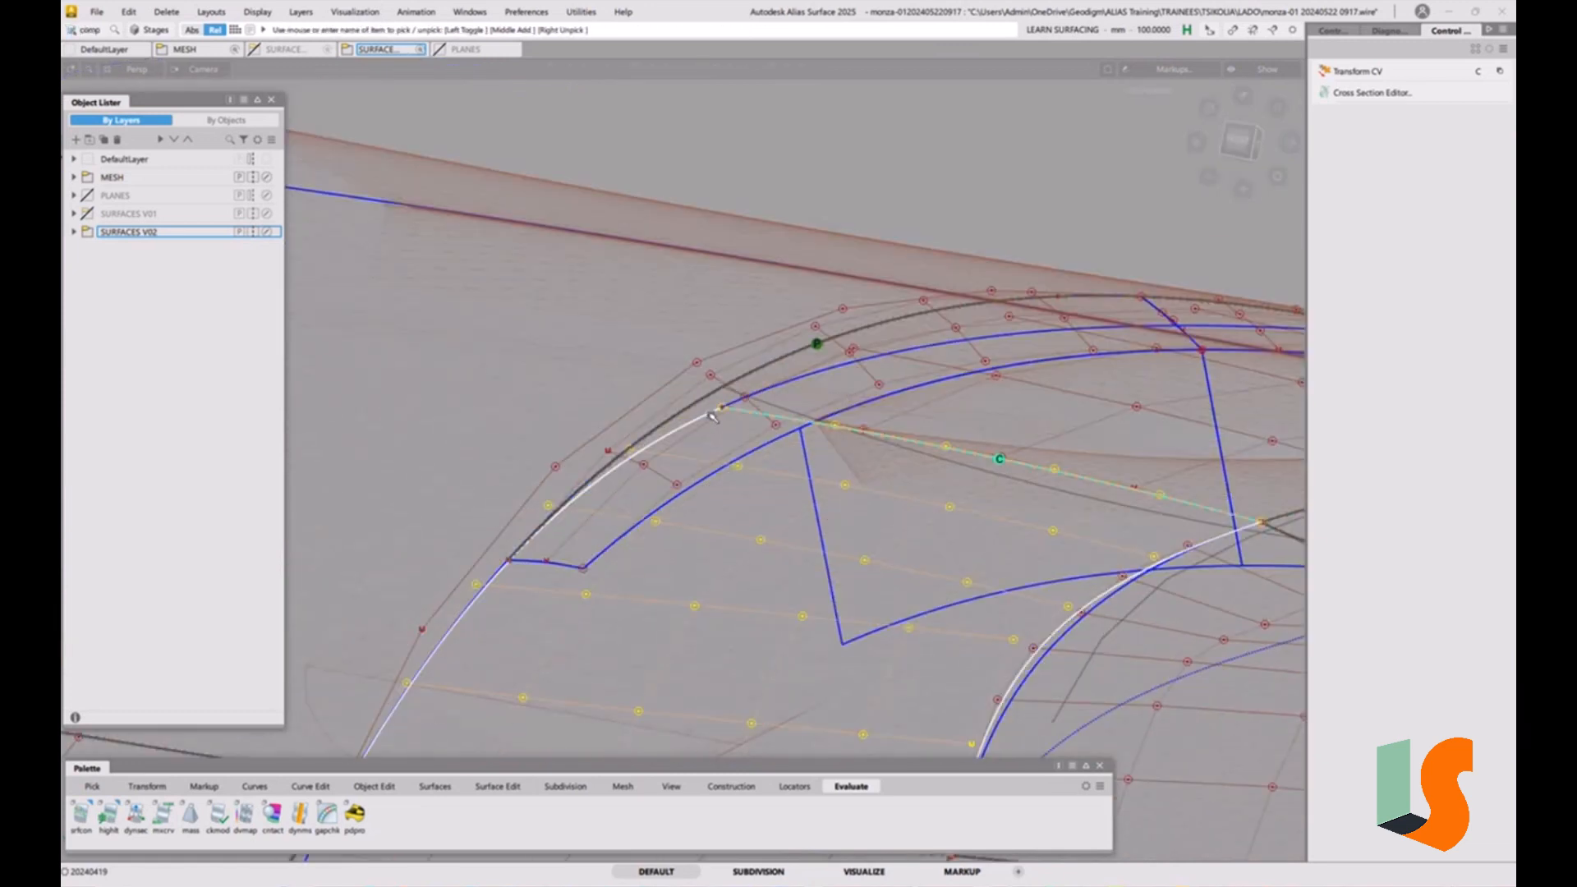
click(786, 385)
click(808, 395)
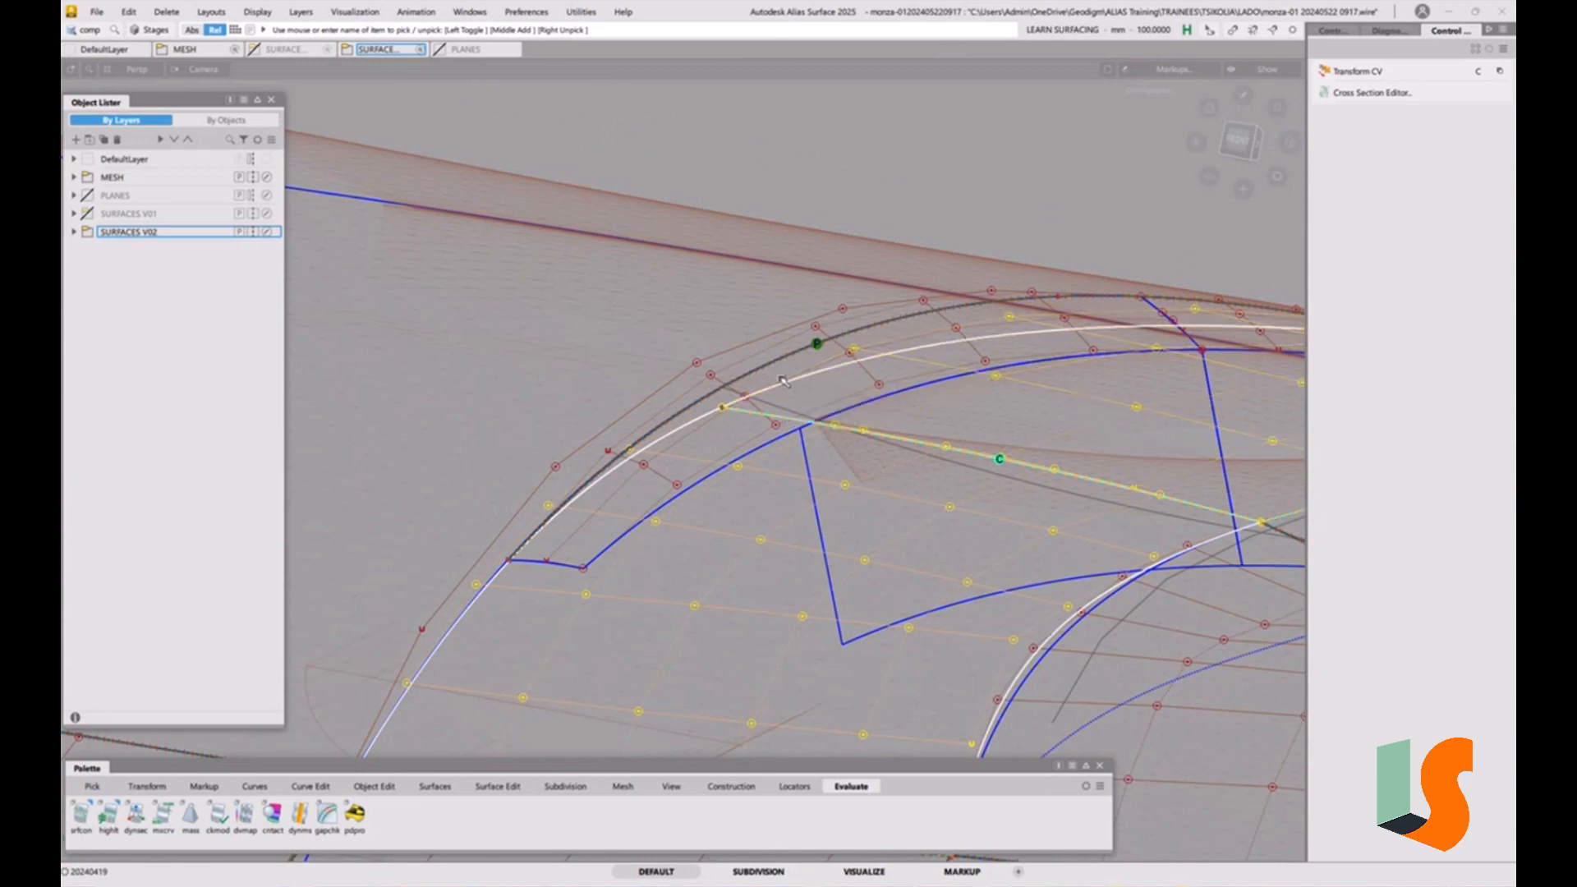
alt+shift+right_drag(625, 316, 598, 353)
alt+shift+drag(599, 353, 614, 435)
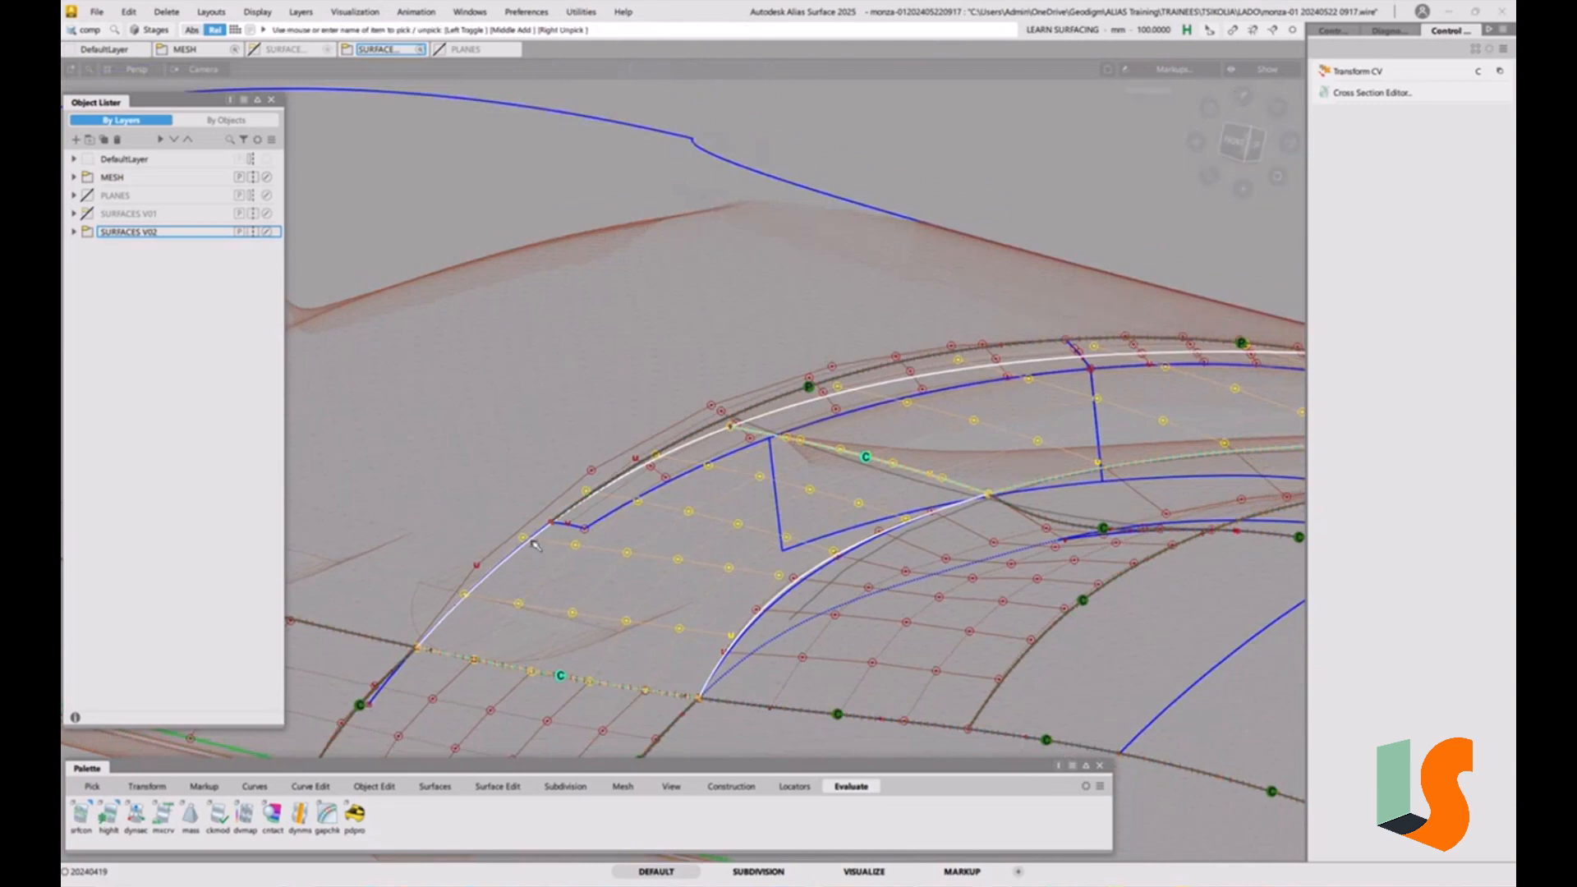
alt+shift+drag(572, 562, 610, 481)
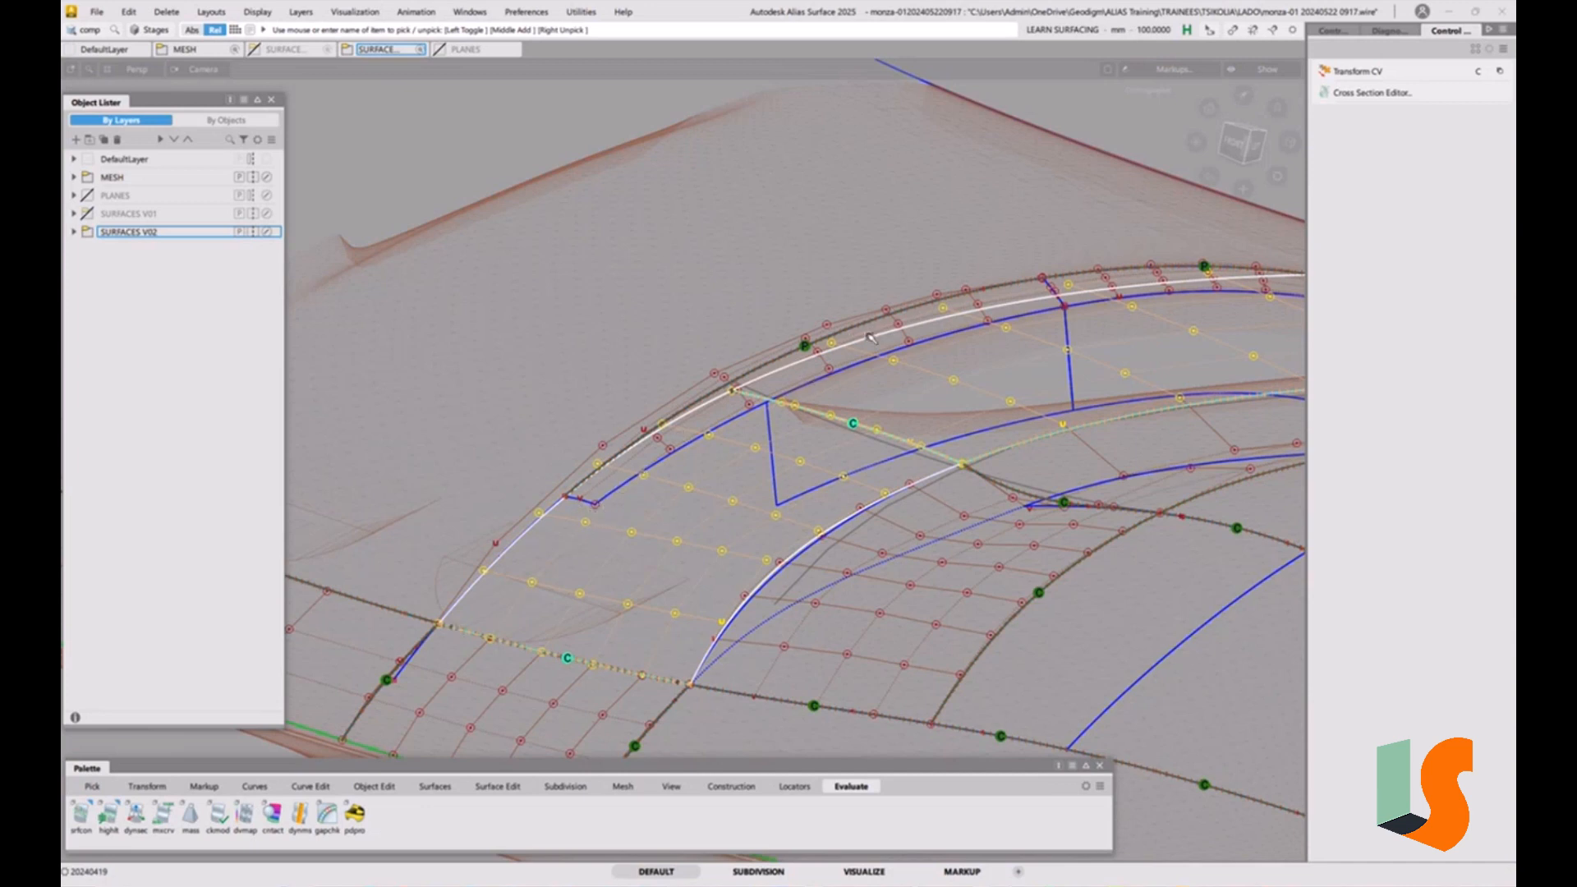
mouse_move(871, 523)
alt+shift+mouse_down()
mouse_move(897, 548)
mouse_move(678, 538)
mouse_move(690, 574)
mouse_move(877, 538)
alt+shift+mouse_up()
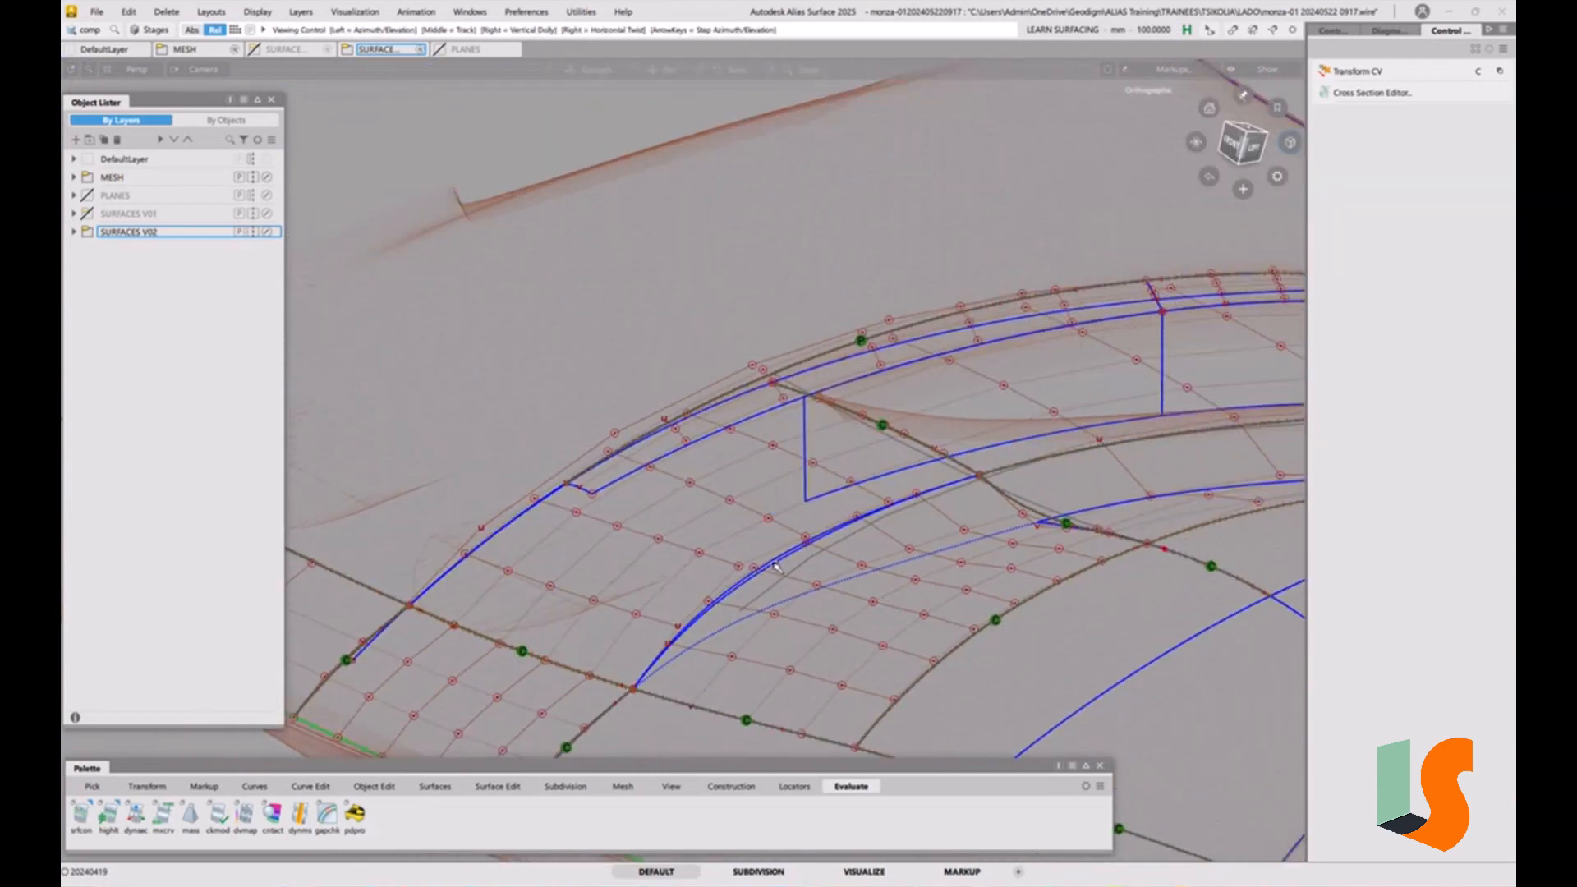
alt+shift+drag(788, 558, 822, 528)
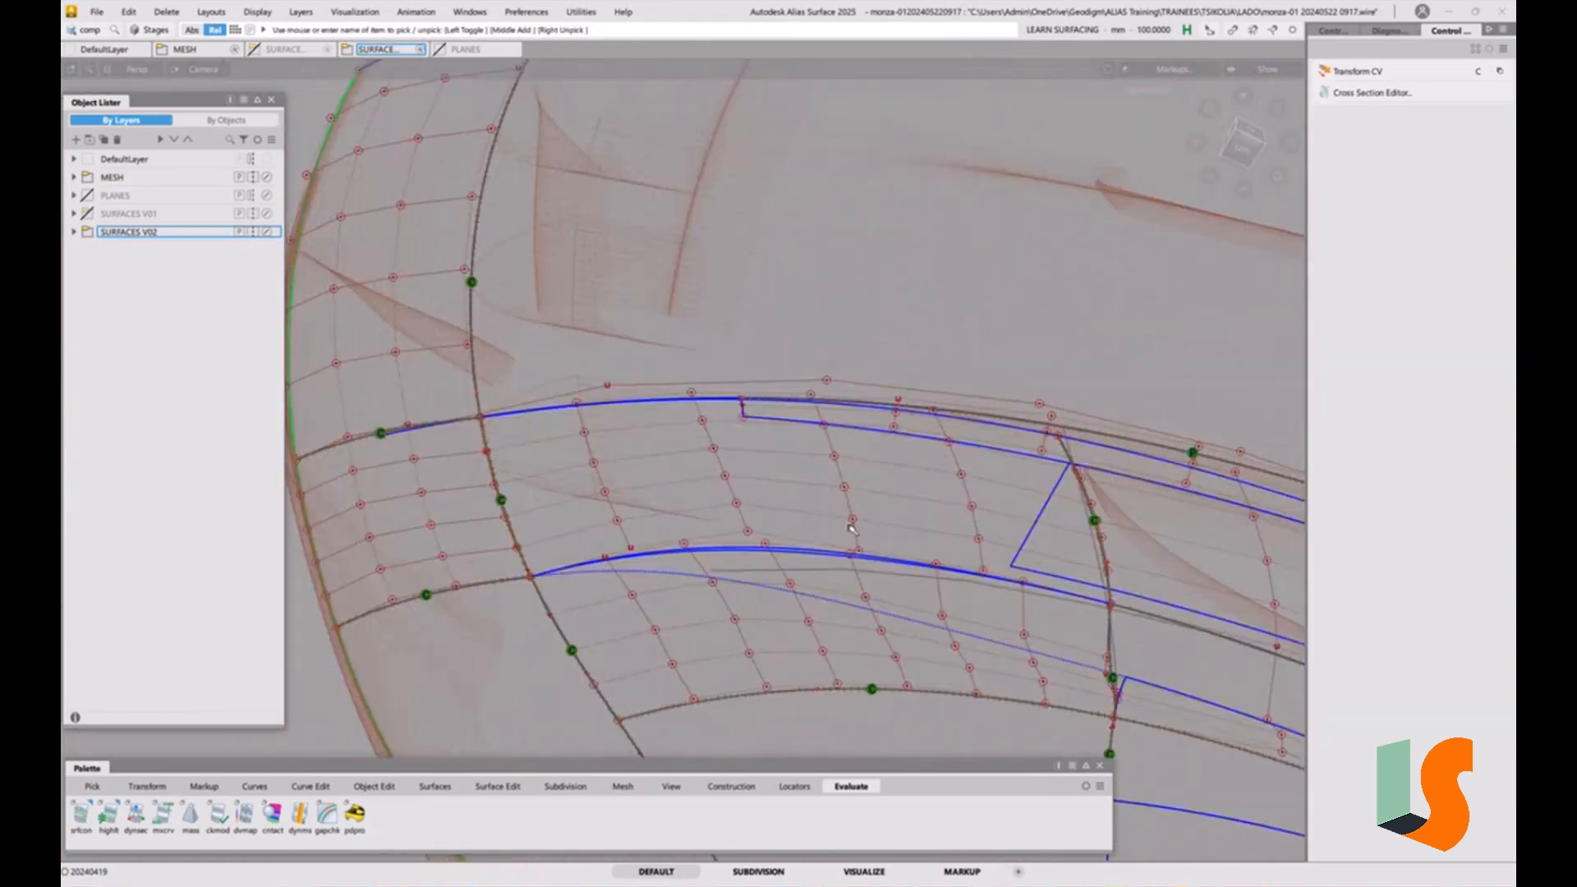
Show the curvature comb of surface#84 in U, switch it to V, and inspect the curvature along the patch
click(813, 505)
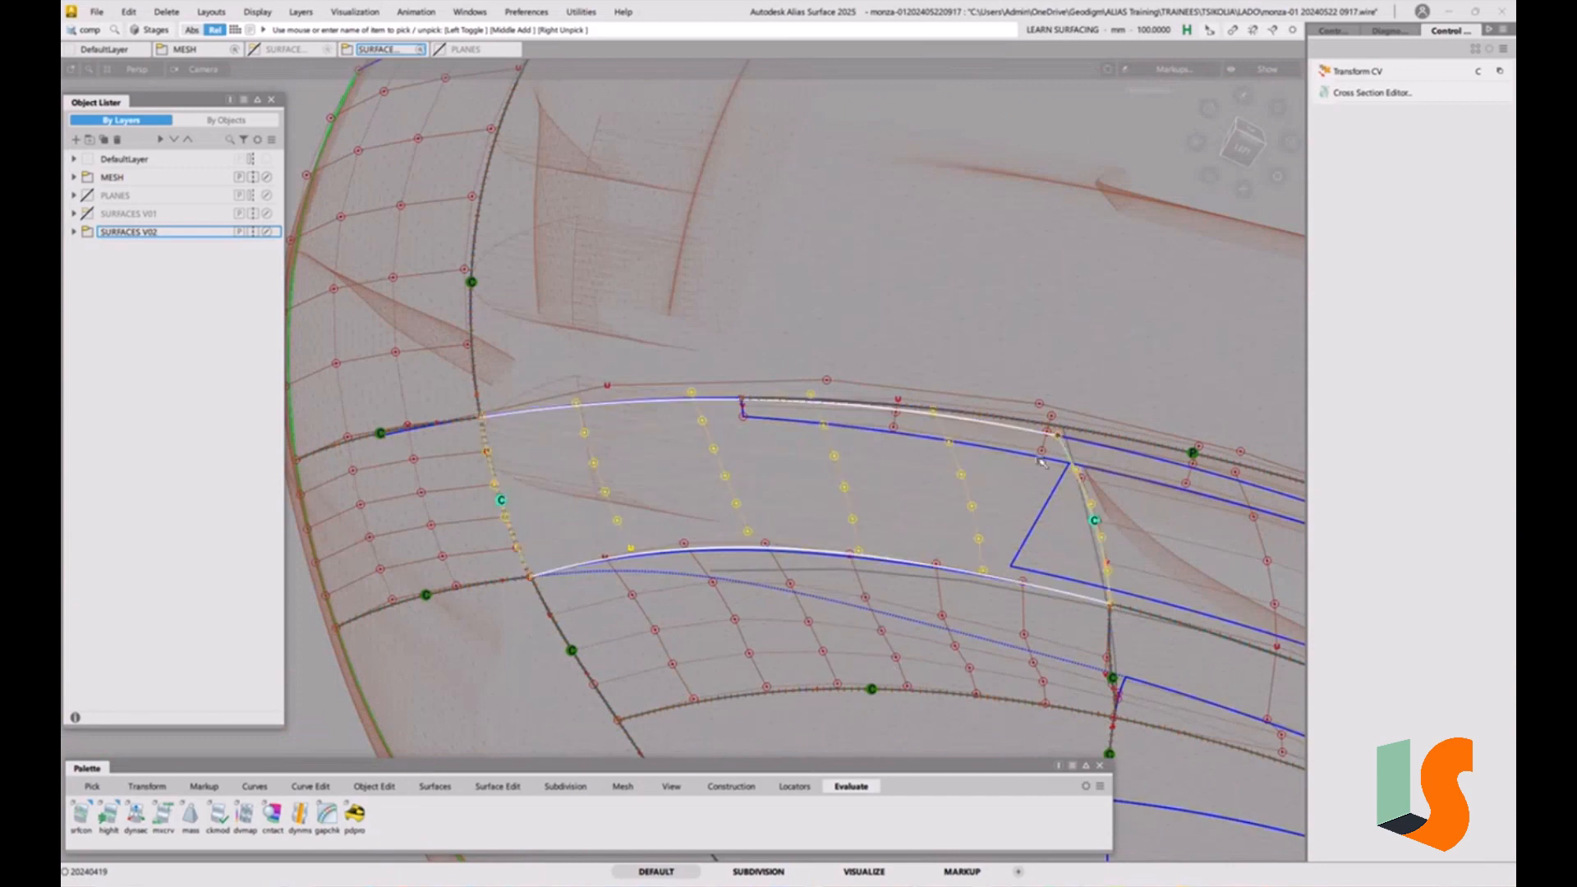
click(1332, 31)
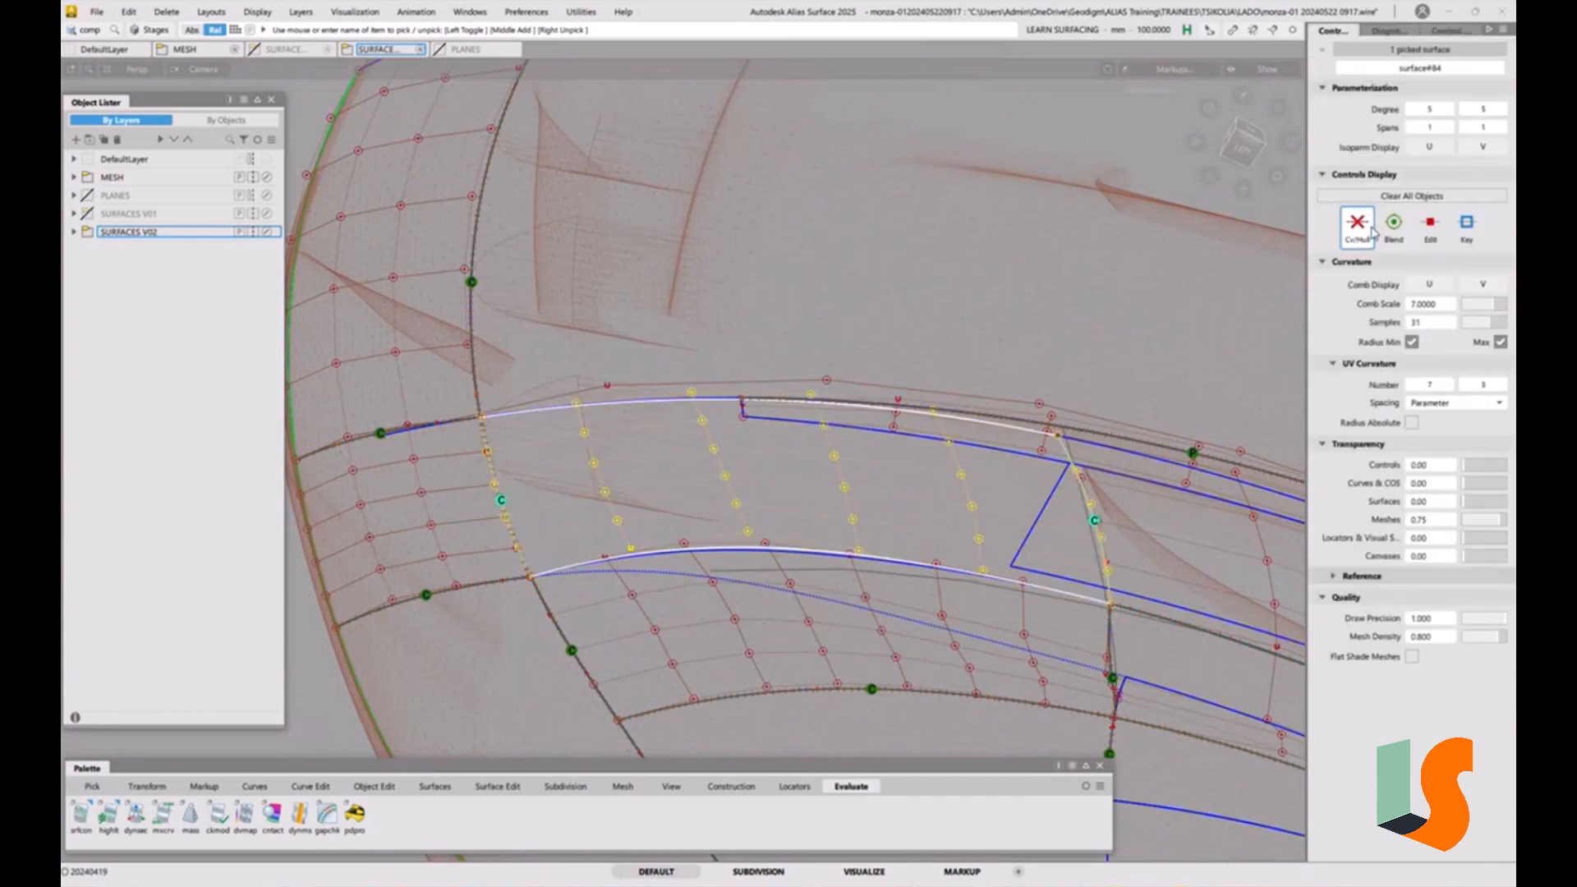
click(1430, 285)
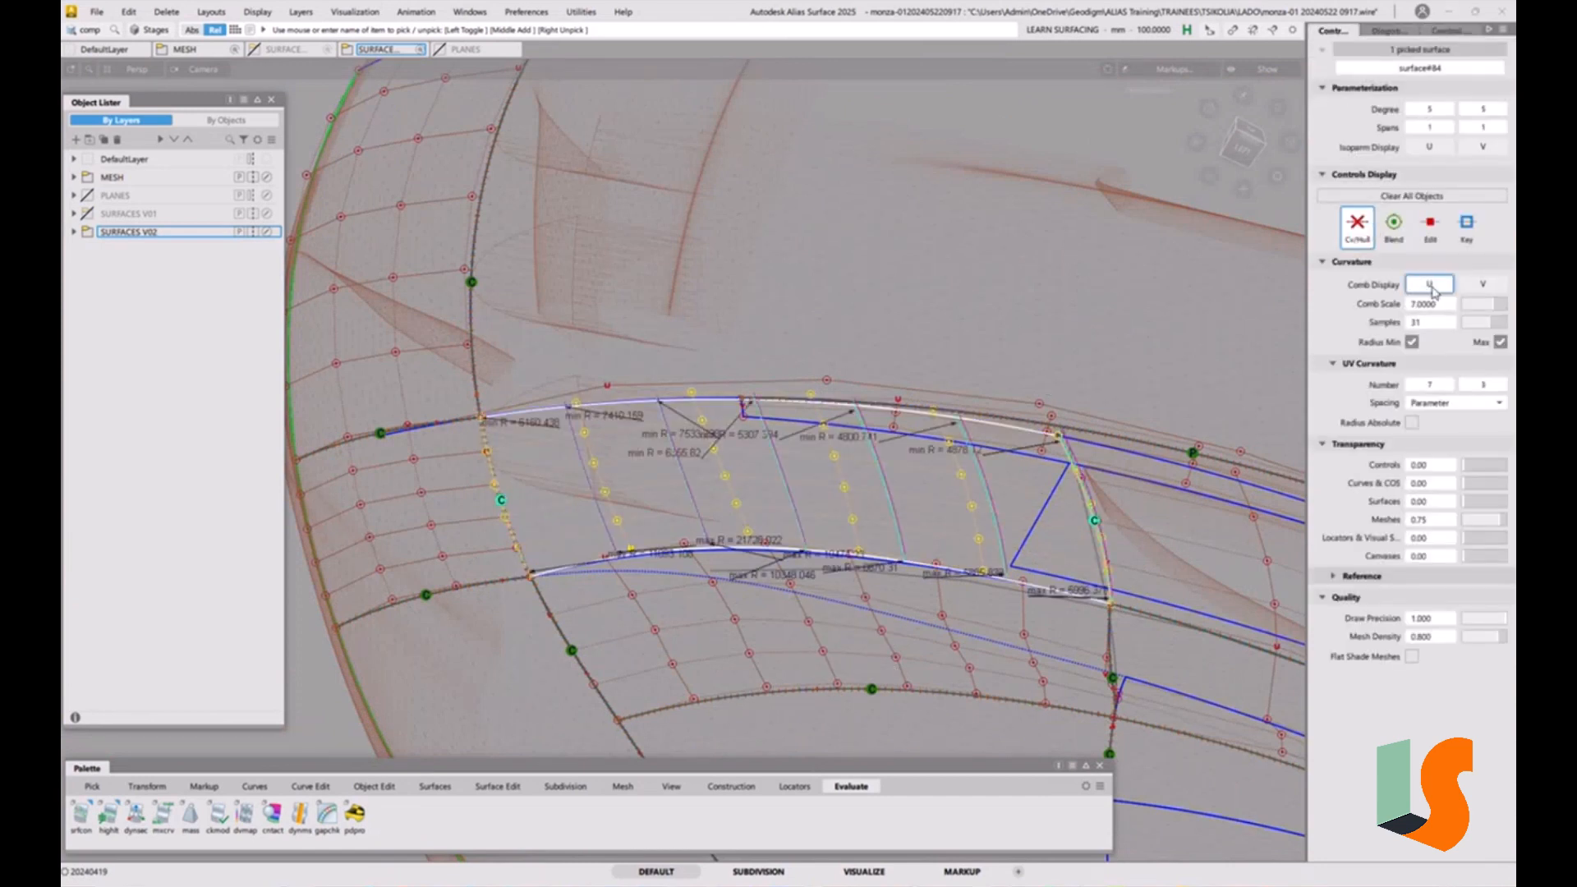
click(1490, 285)
alt+shift+drag(1004, 592, 951, 573)
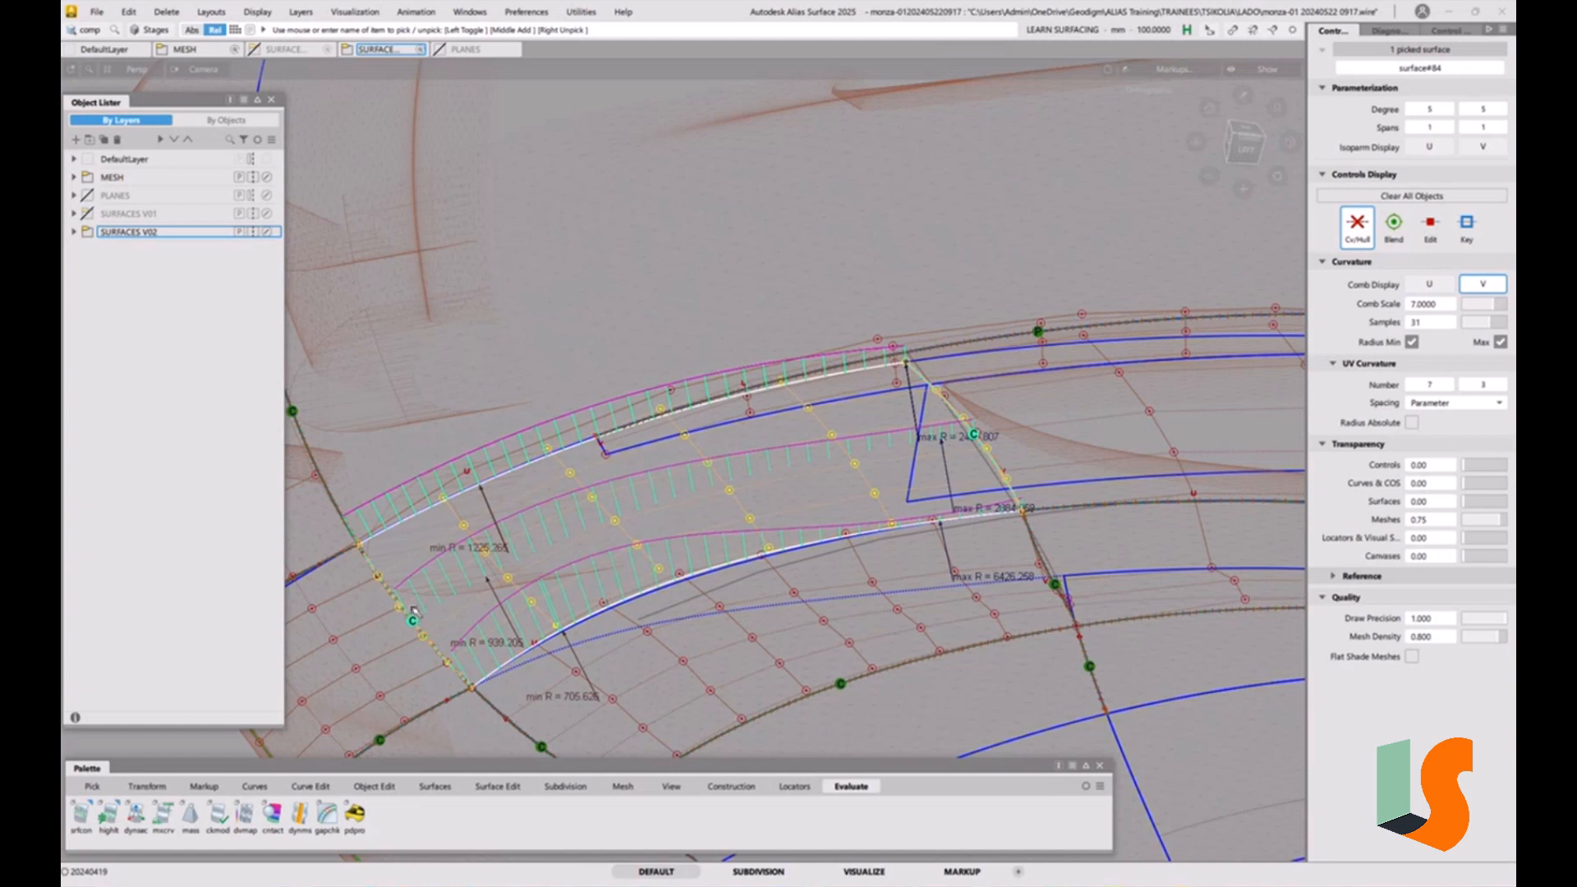
alt+shift+drag(413, 610, 640, 593)
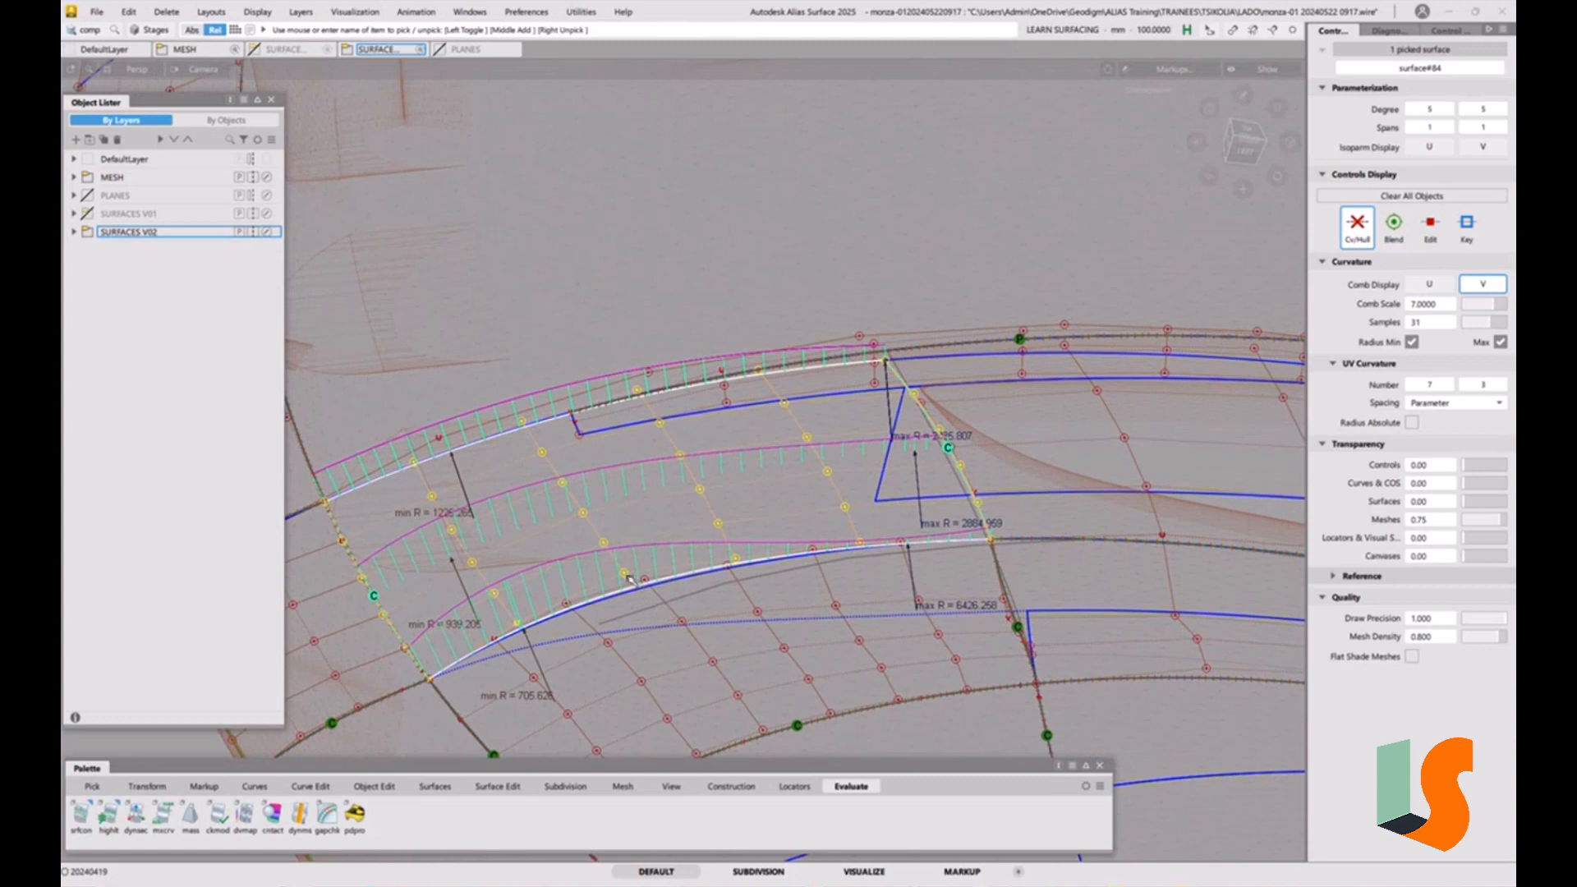
Slide five CVs of an interior row on surface#84 slightly toward its tighter-curved end using Transform CV proportional modification
click(713, 601)
mouse_move(713, 602)
alt+shift+mouse_down()
mouse_move(667, 585)
mouse_move(702, 601)
alt+shift+mouse_up()
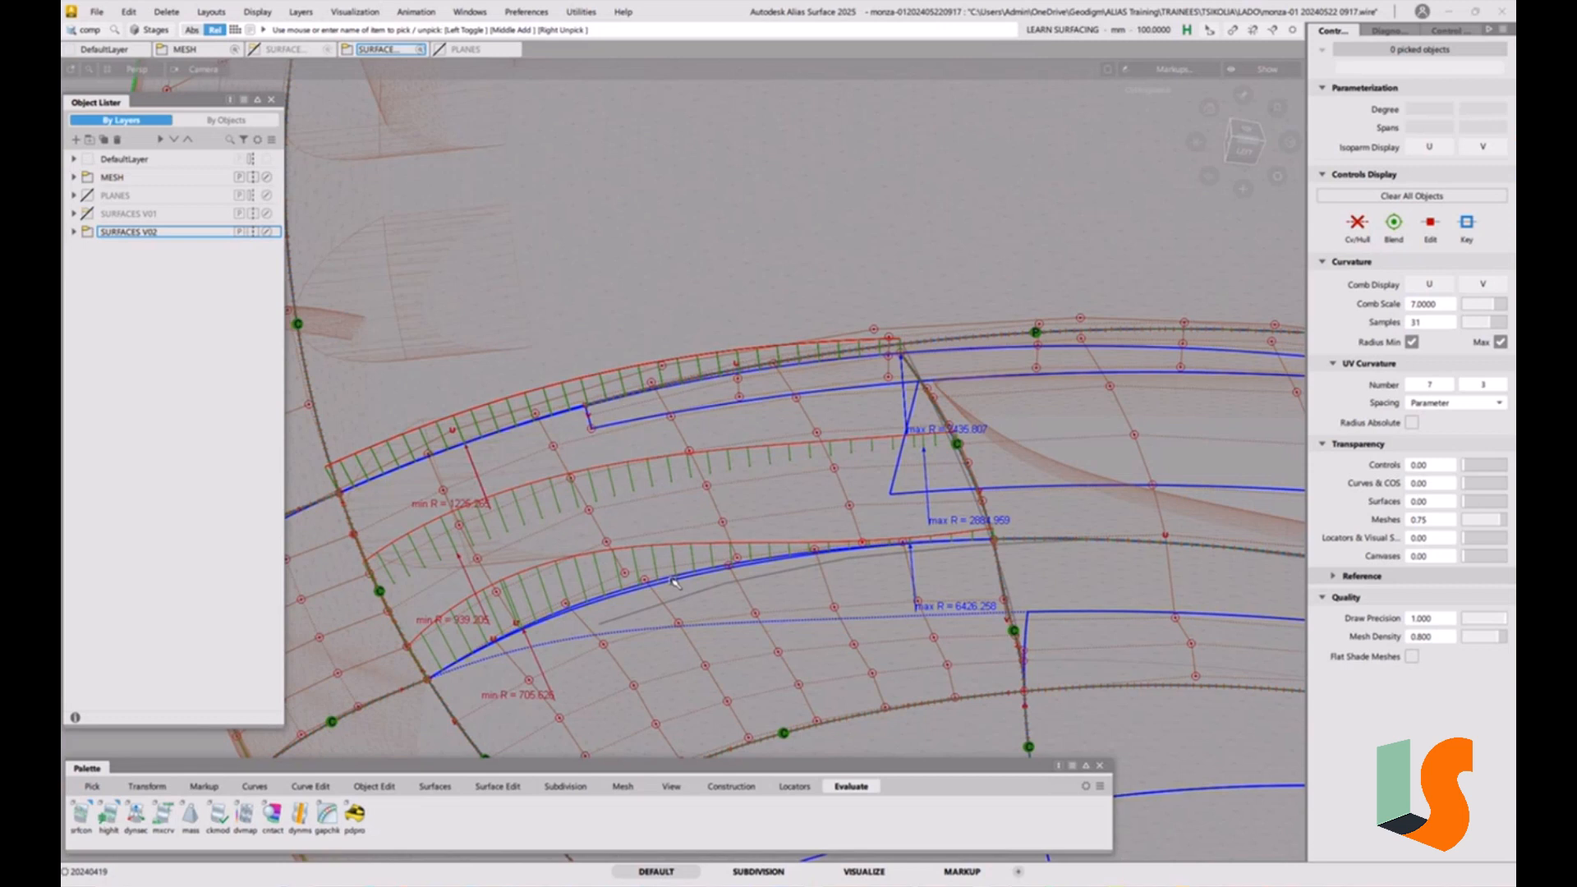
key(space)
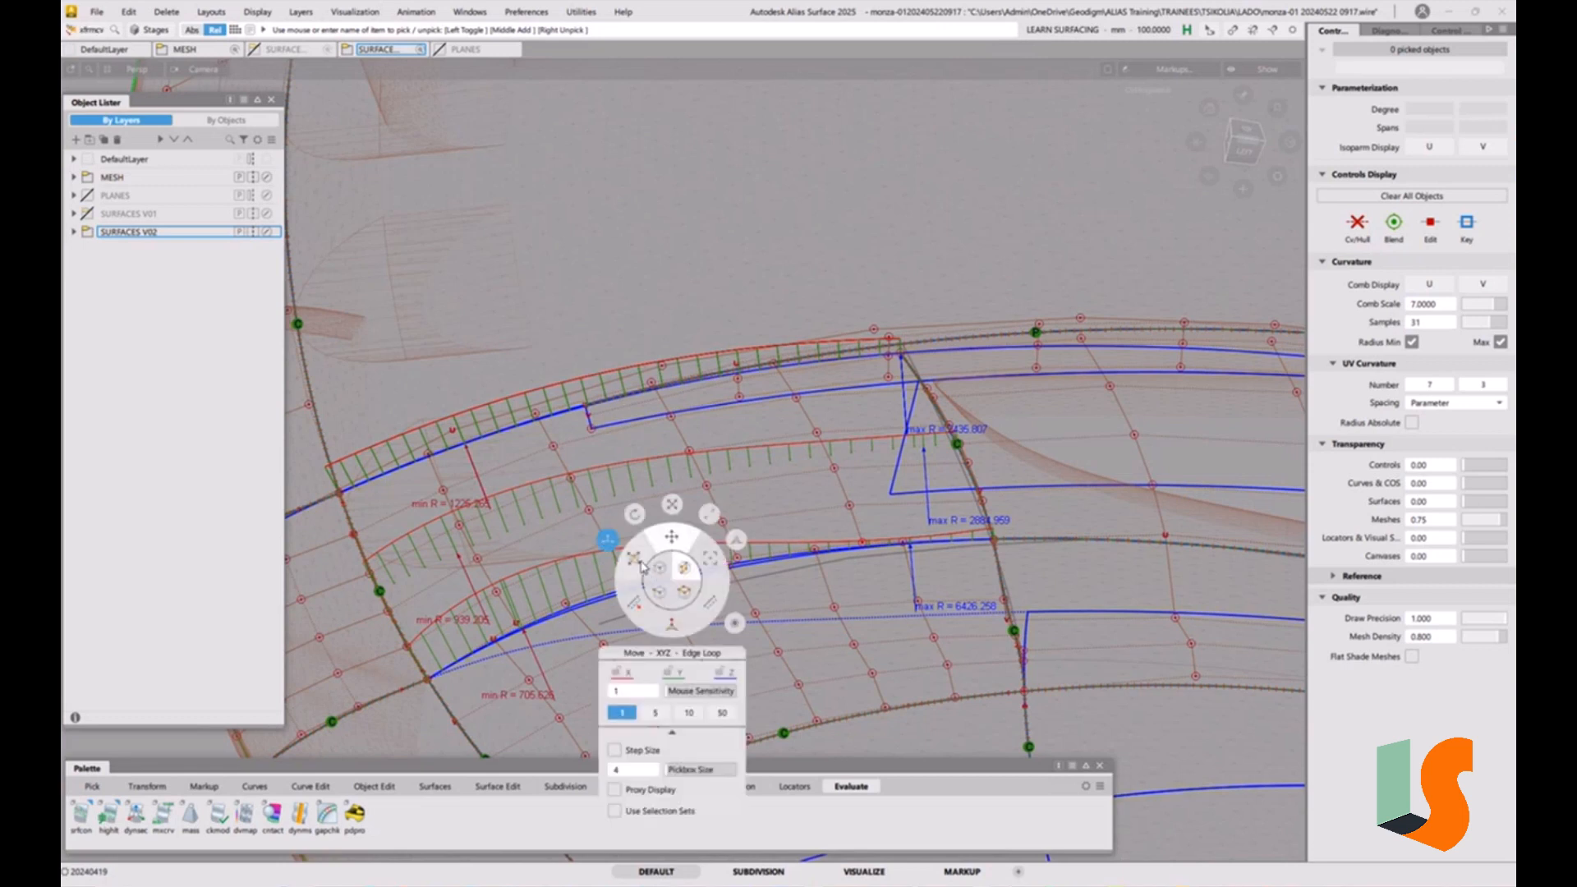
click(641, 562)
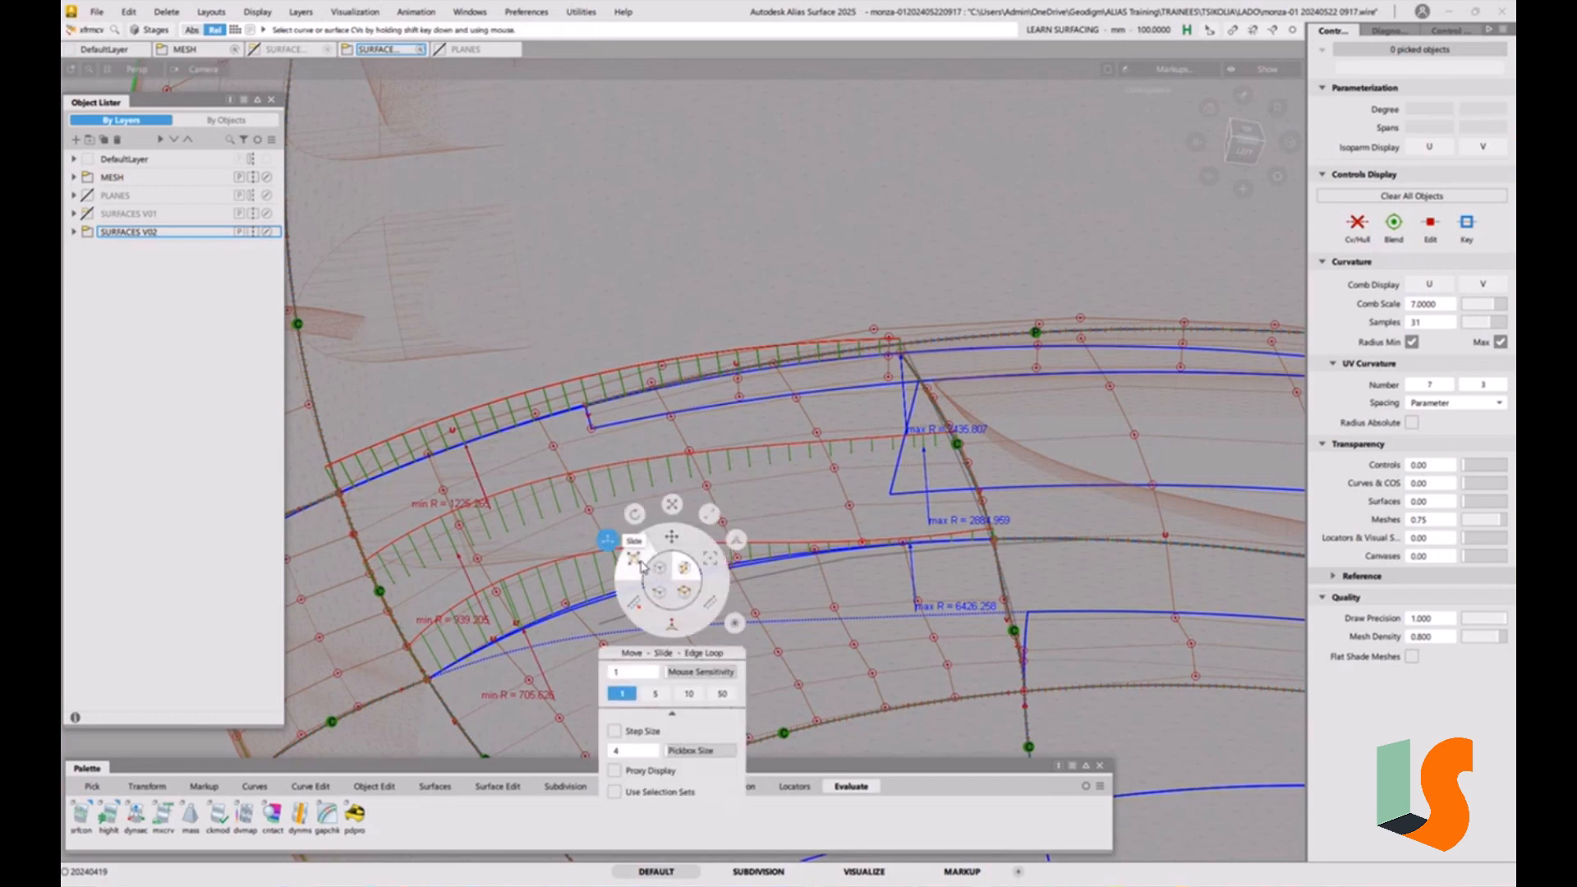
click(736, 542)
click(624, 575)
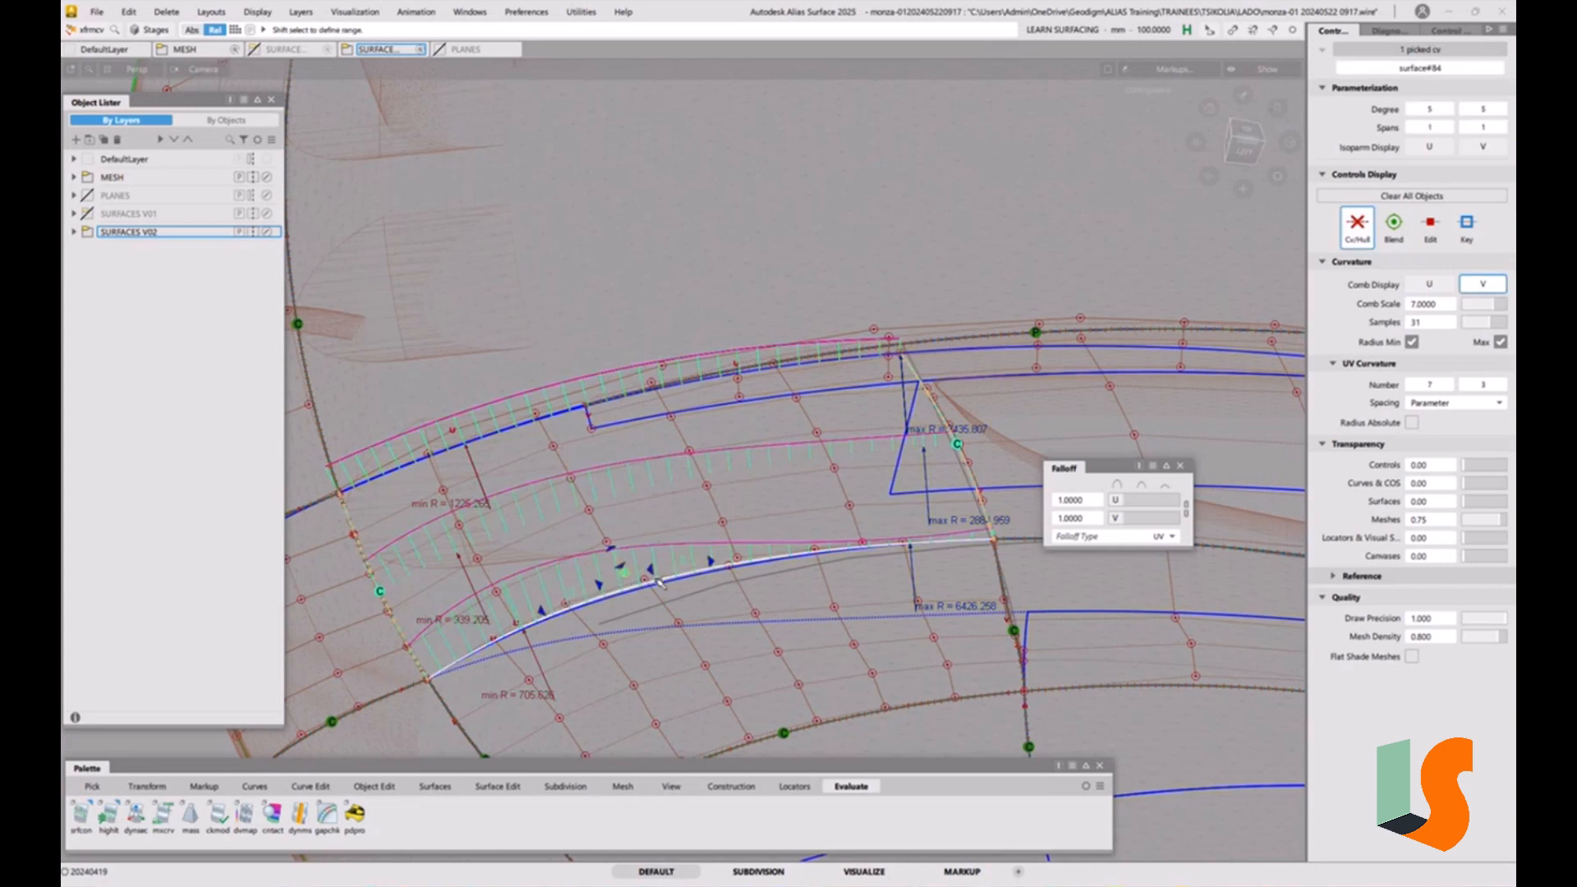
shift+drag(611, 551, 532, 400)
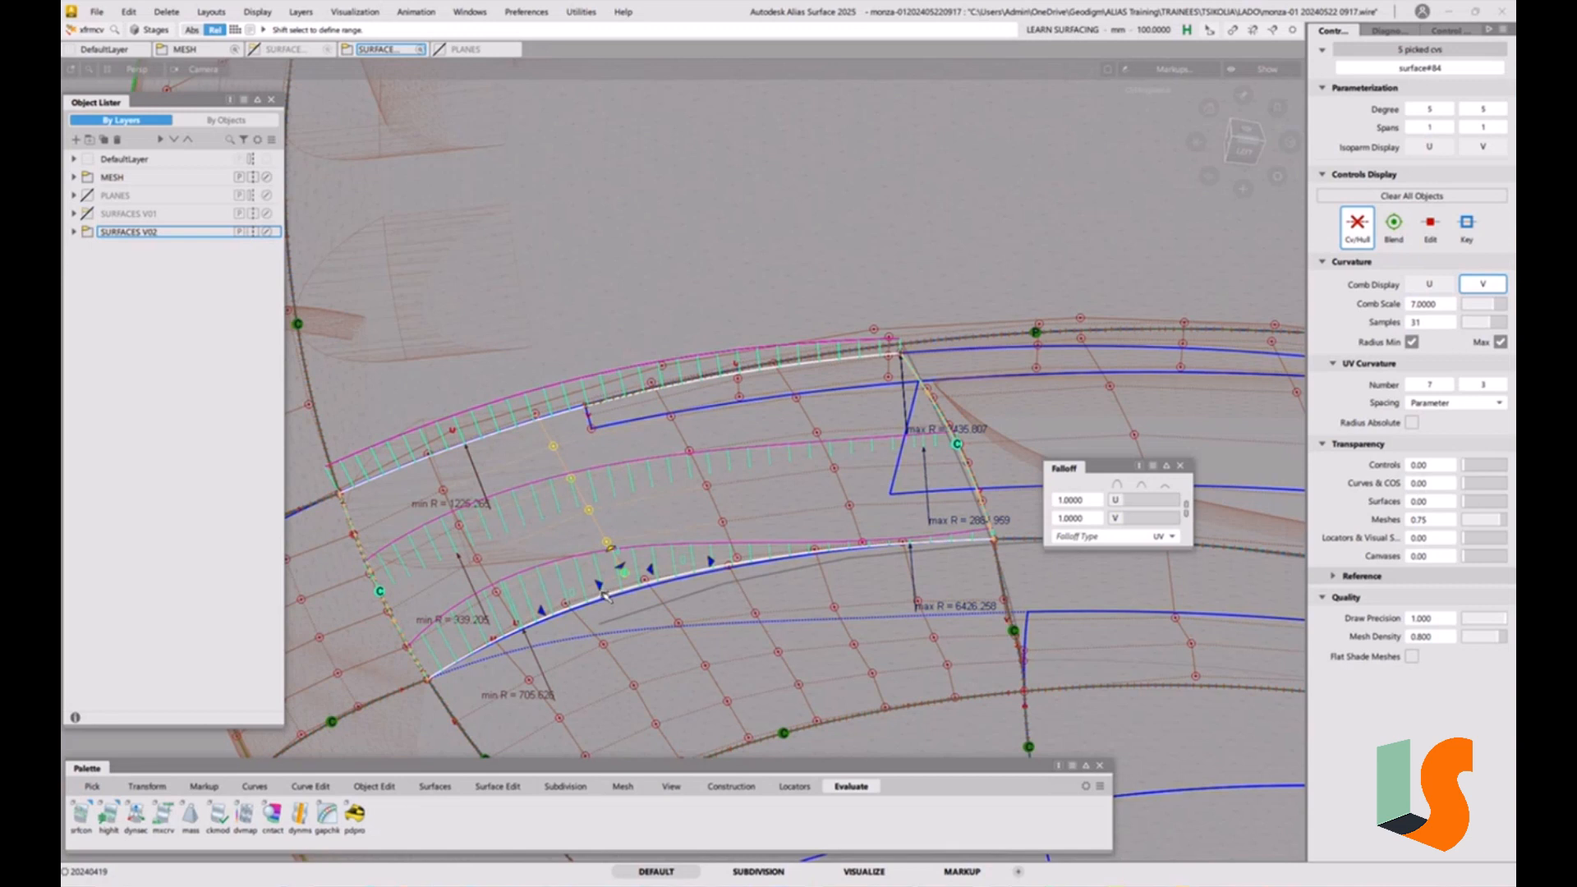
right_click(640, 605)
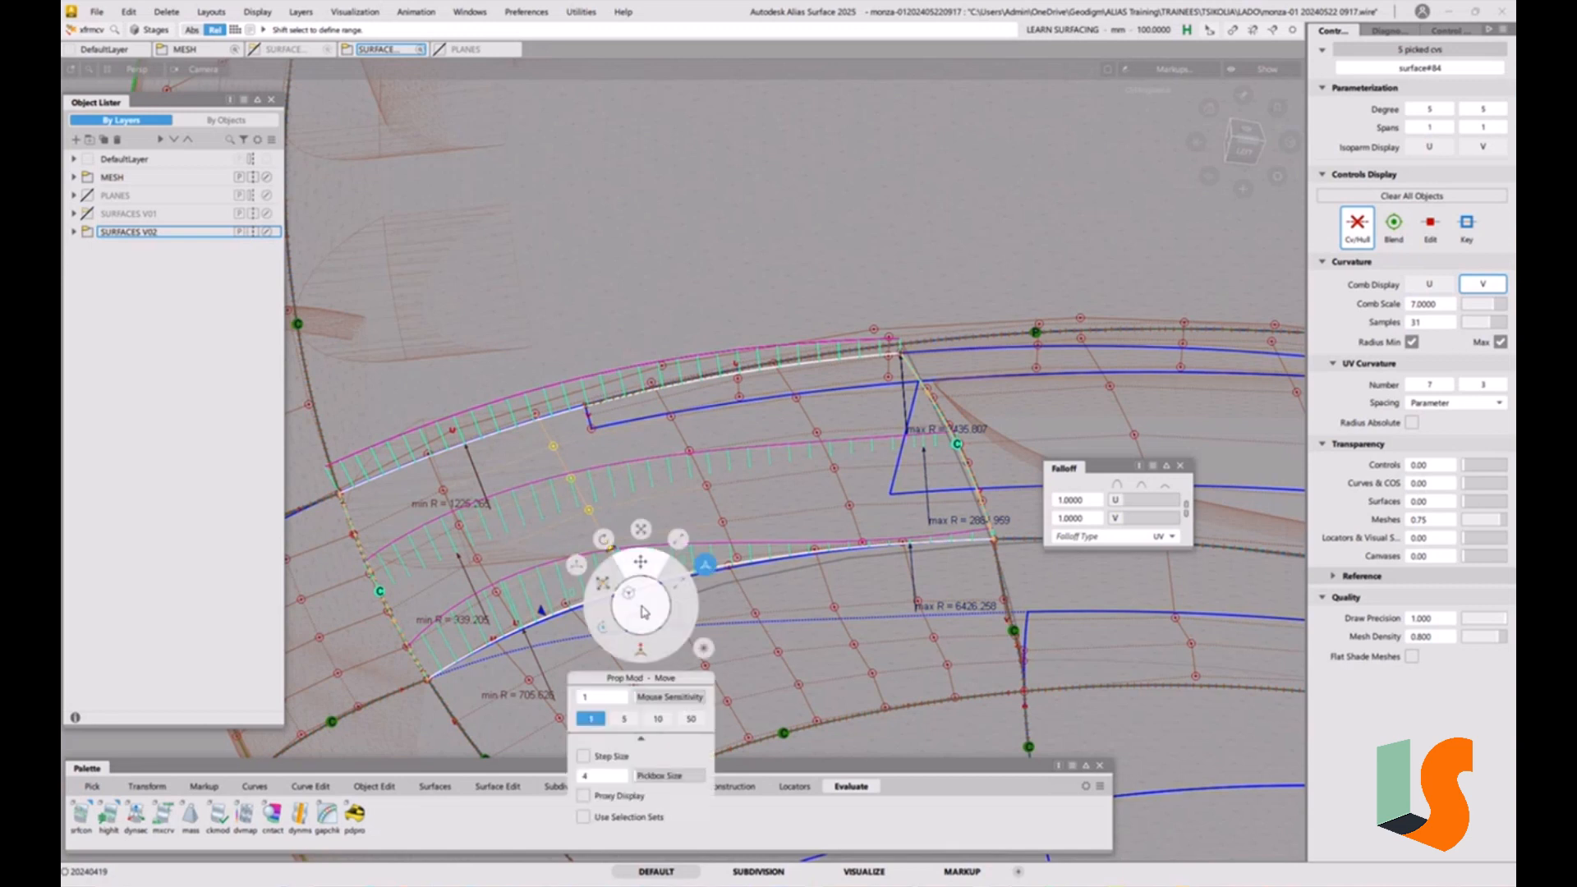
click(603, 583)
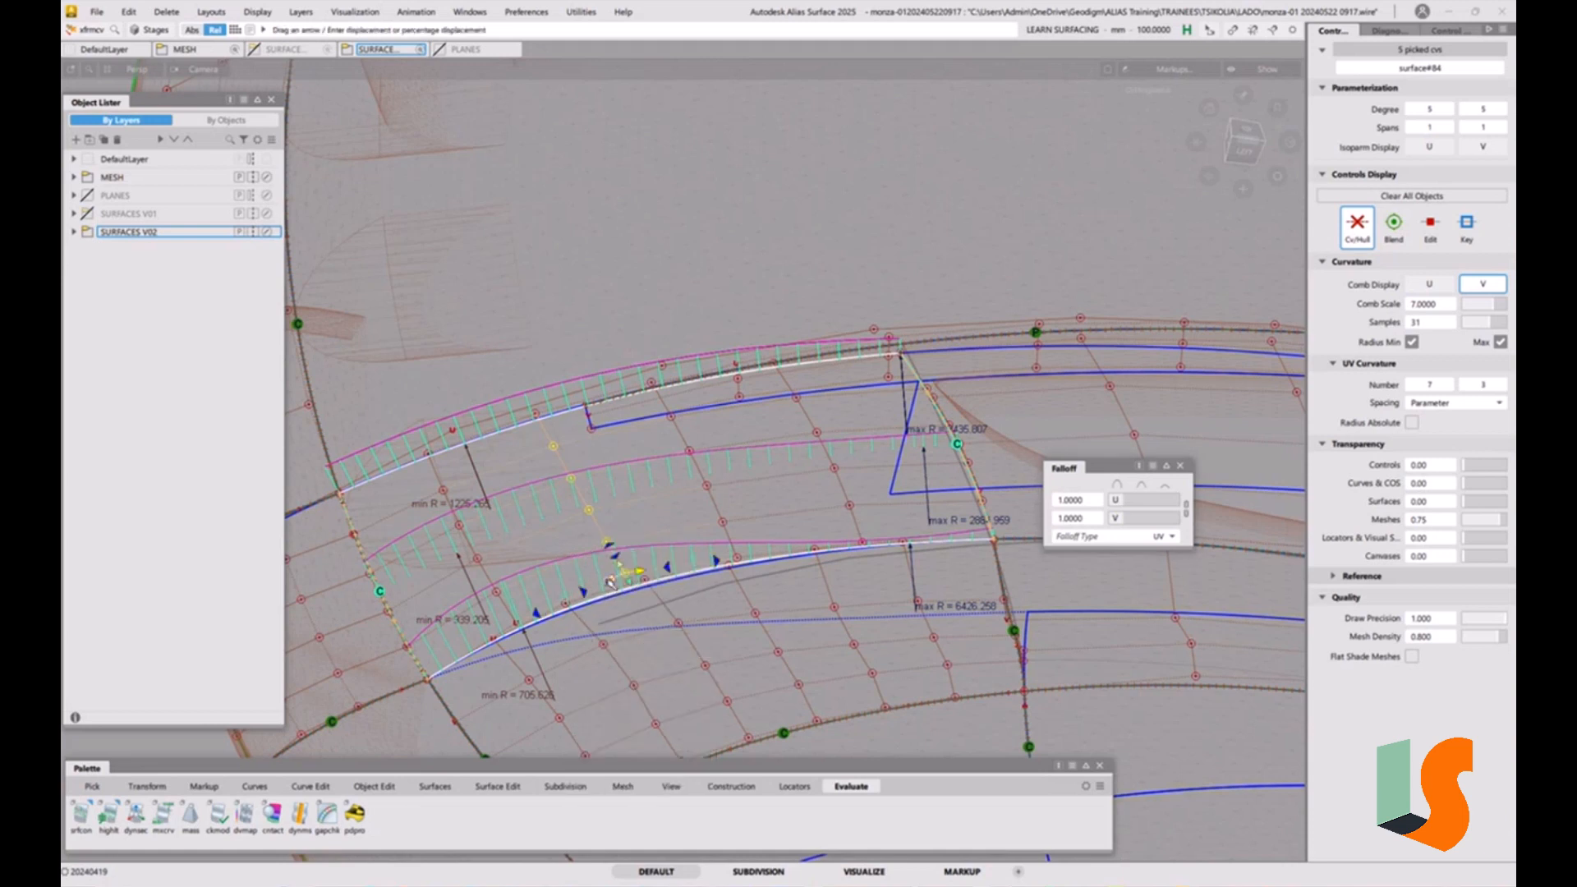
drag(609, 580, 628, 583)
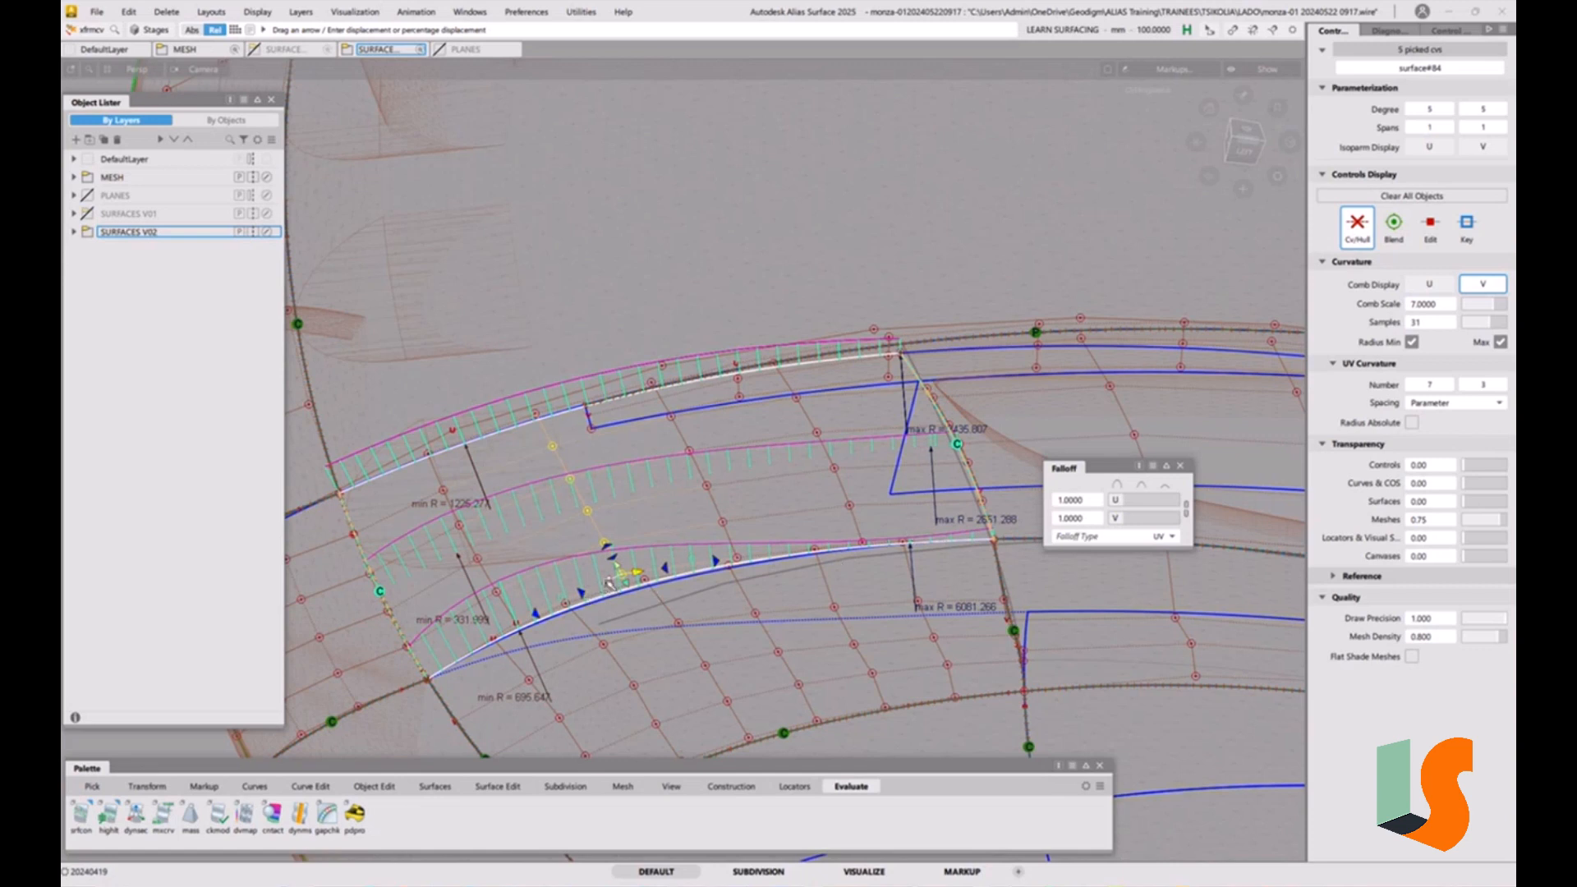
Try sliding the five CVs farther toward the tighter-curved end and undo that slide
drag(610, 583, 597, 618)
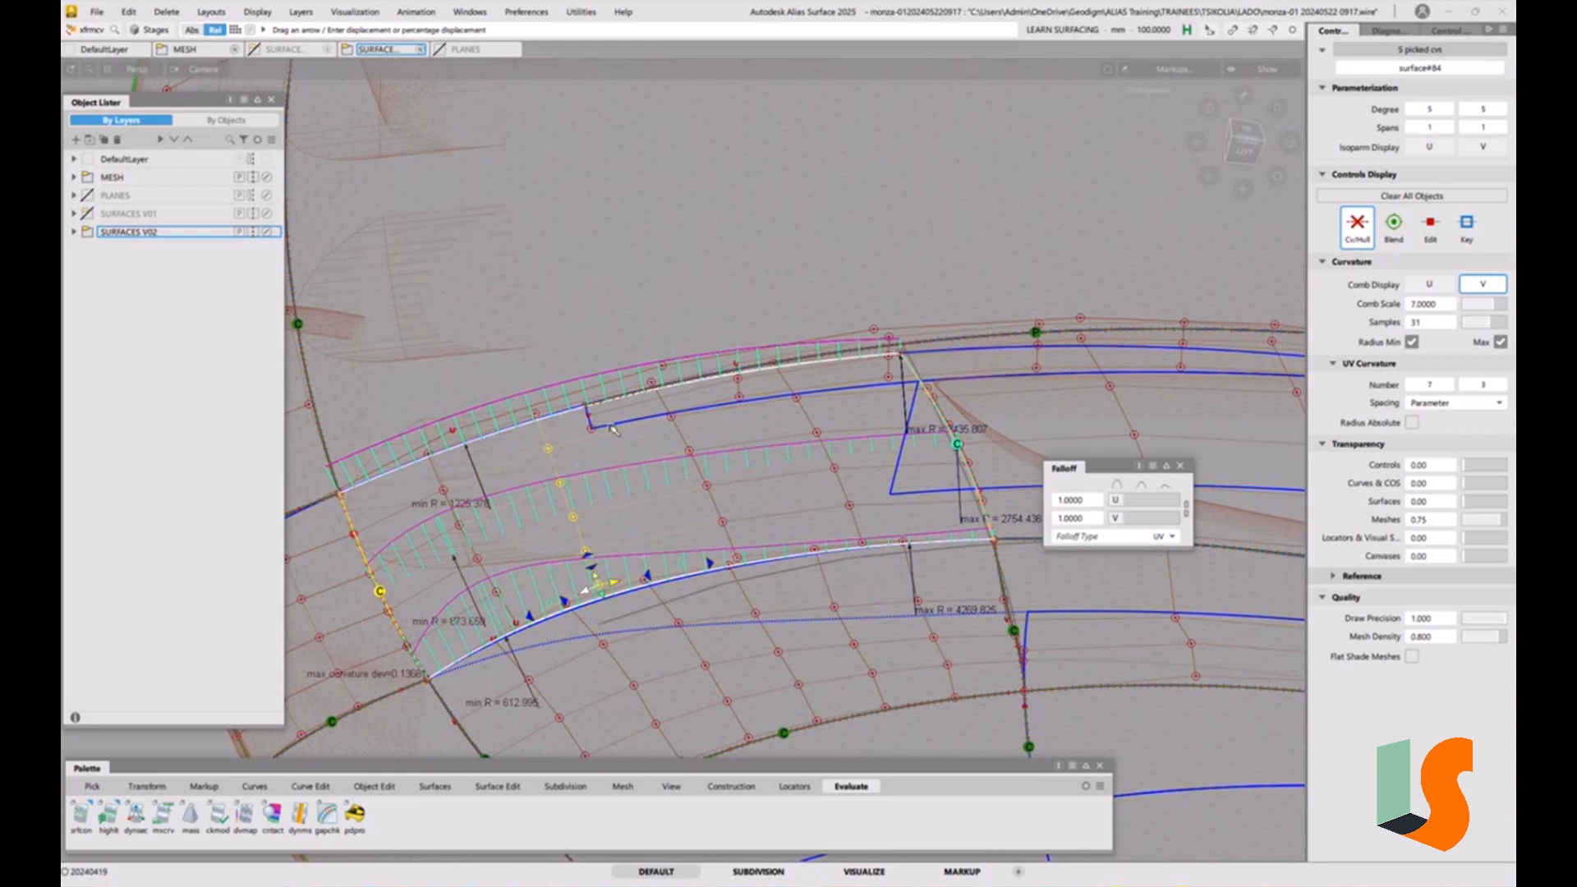
key(ctrl+z)
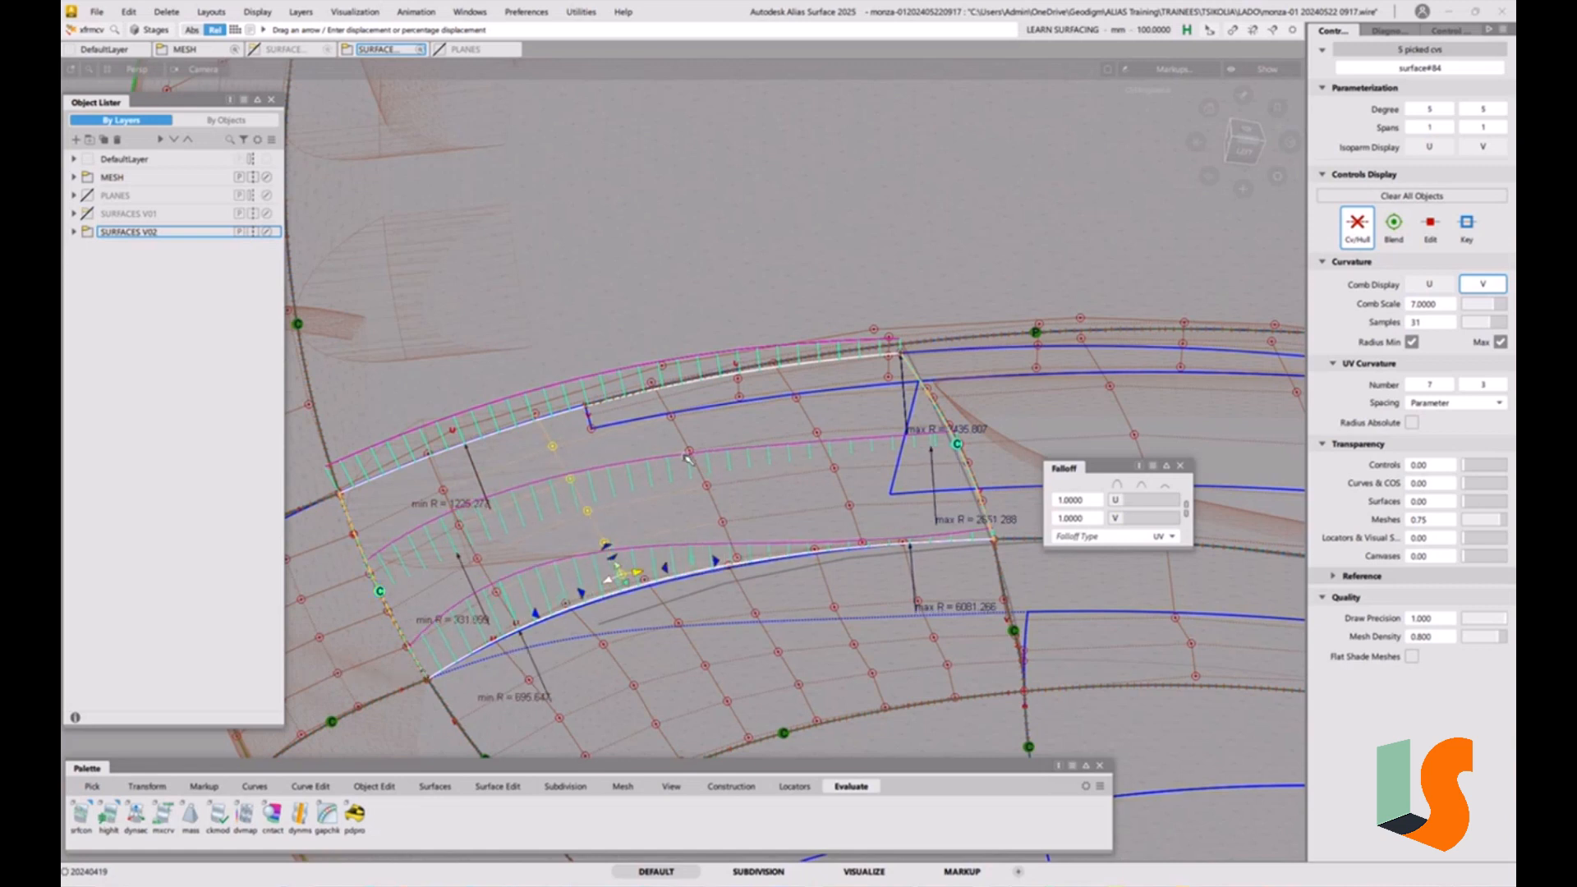
Switch Transform CV from proportional modification to plain Move with Slide and Edge Loop, and release the picked CVs
right_click(739, 521)
click(734, 511)
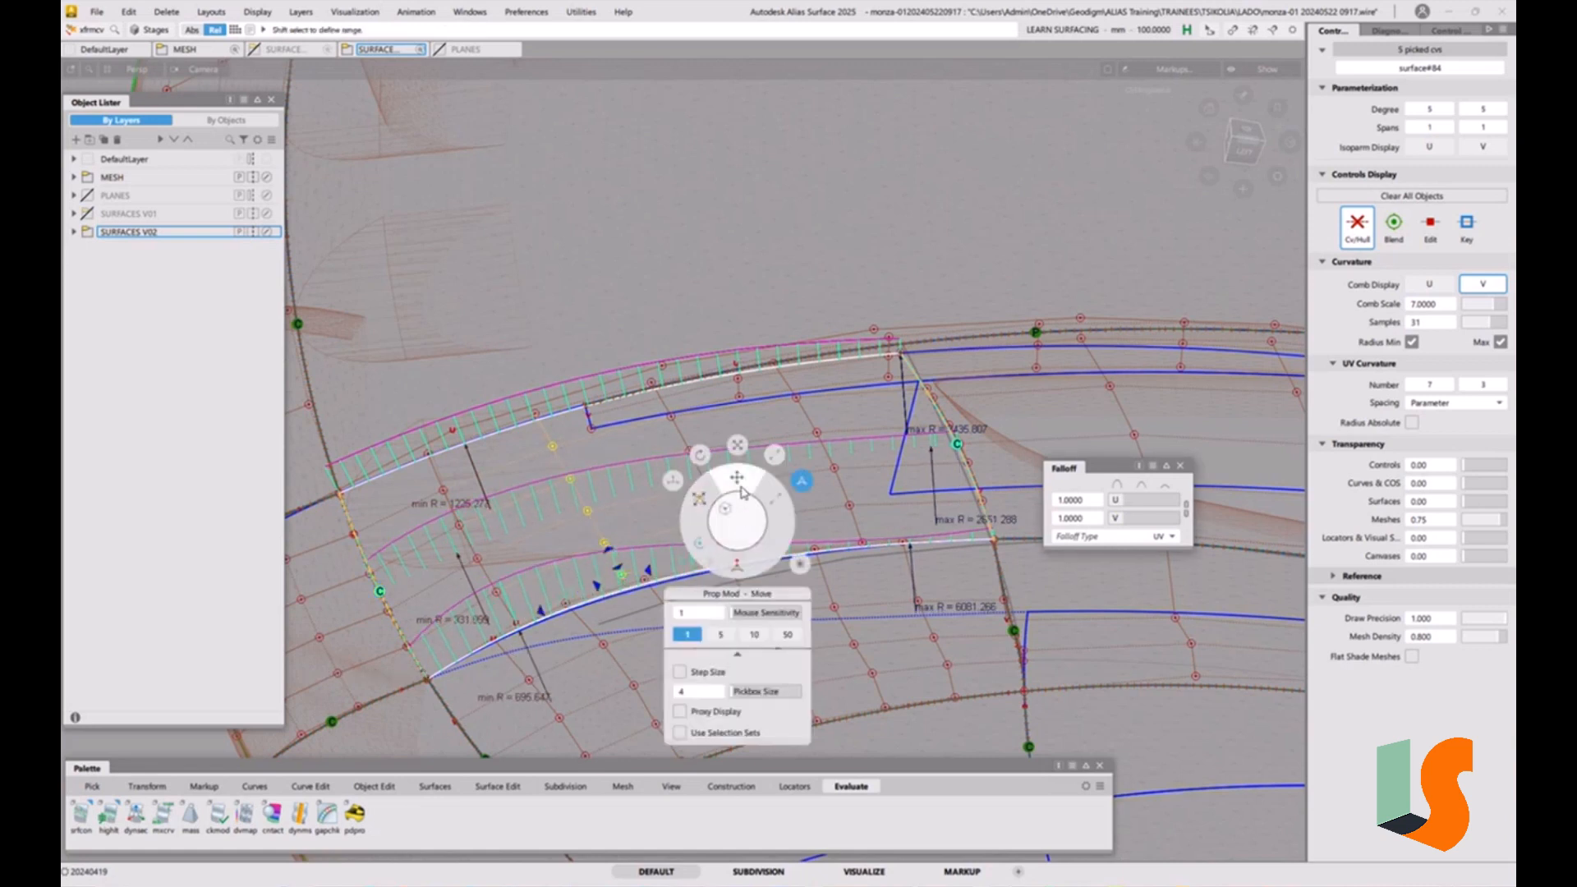
click(672, 480)
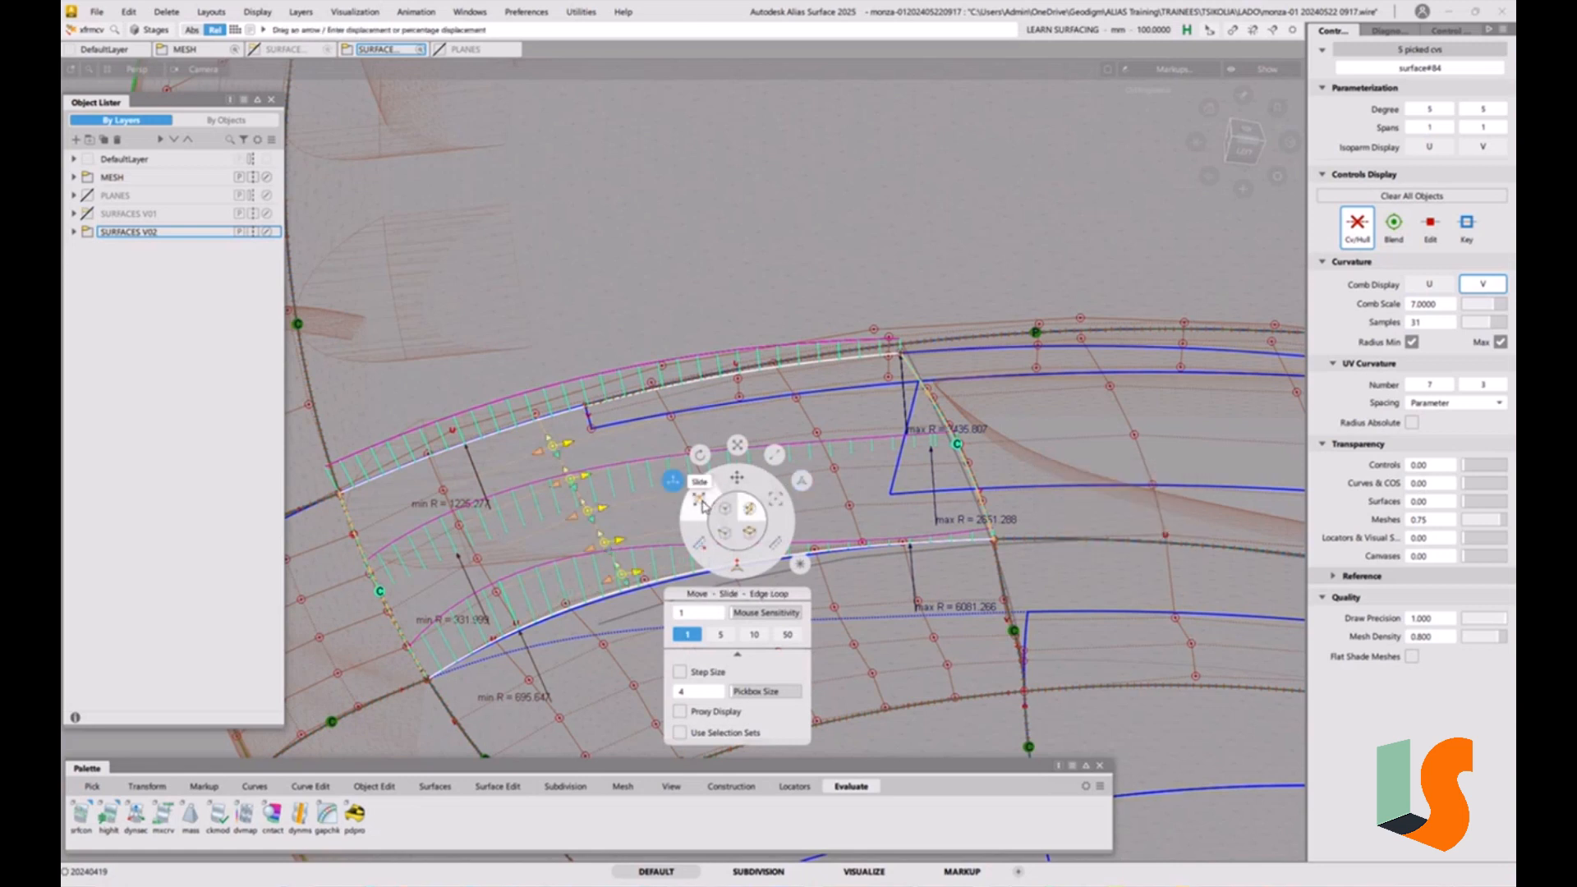
drag(572, 524, 562, 531)
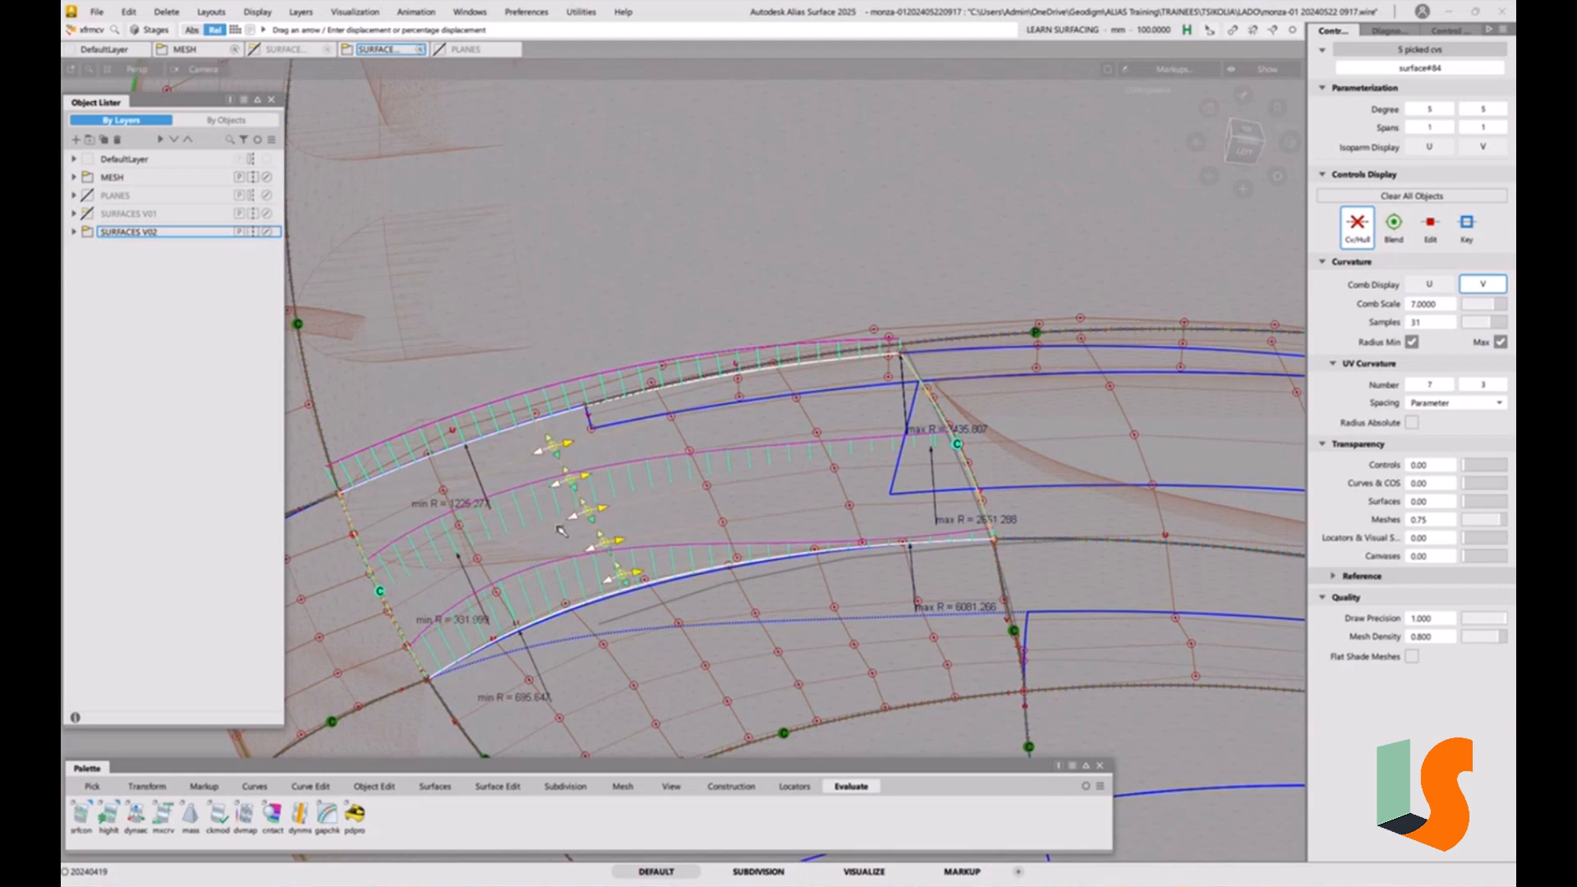
shift+click(696, 480)
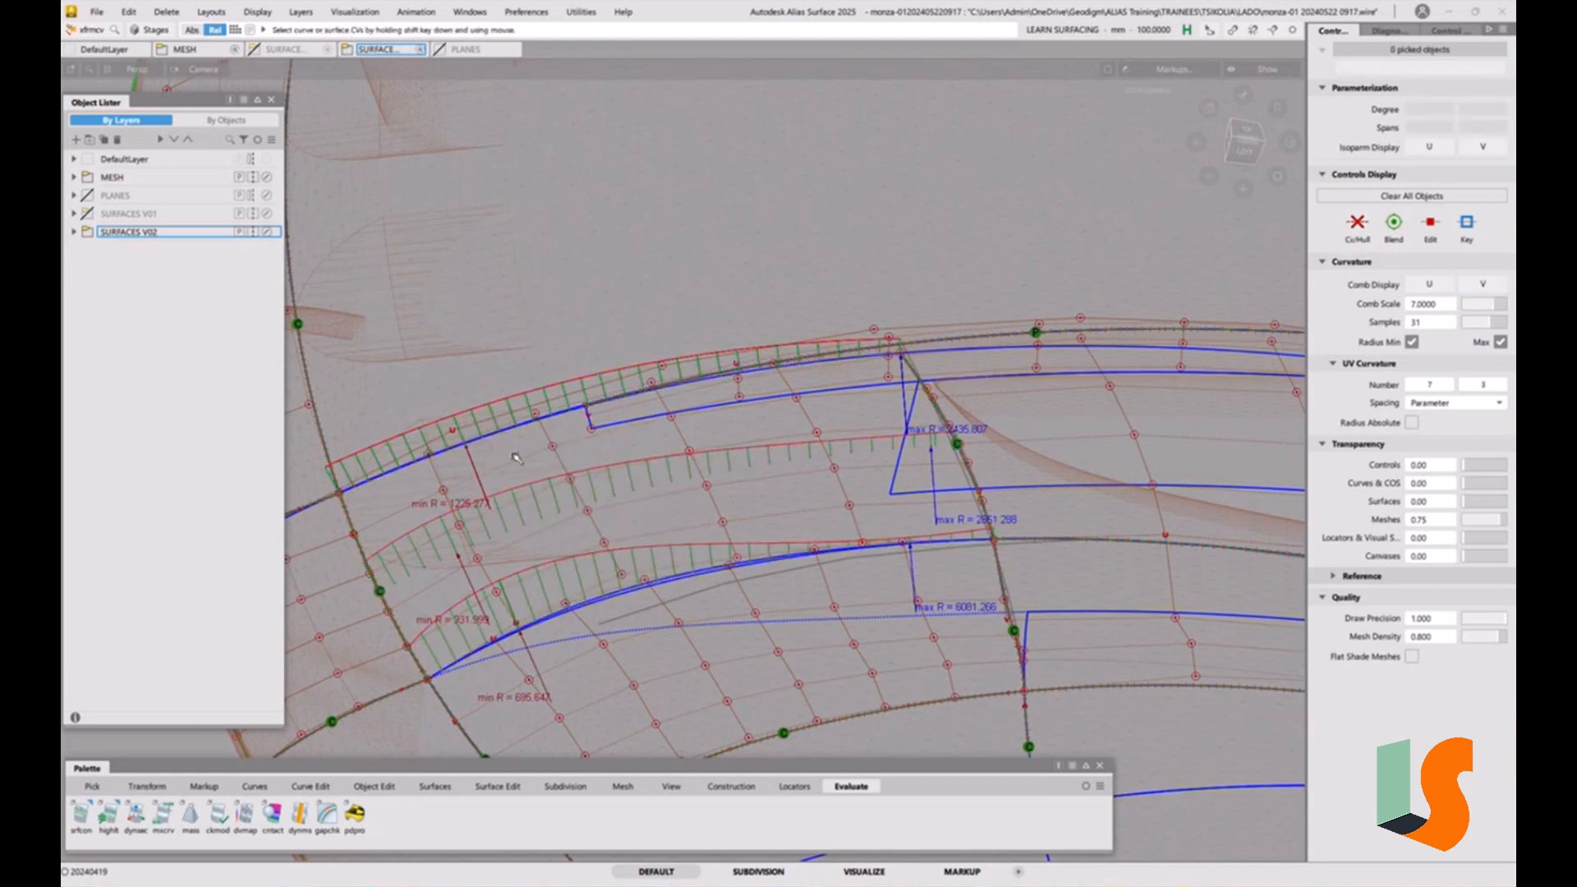
Slide the full six-CV interior row of surface#84 slightly toward its tighter-curved end, undoing an oversized first slide
ctrl+shift+drag(512, 453, 473, 468)
click(549, 461)
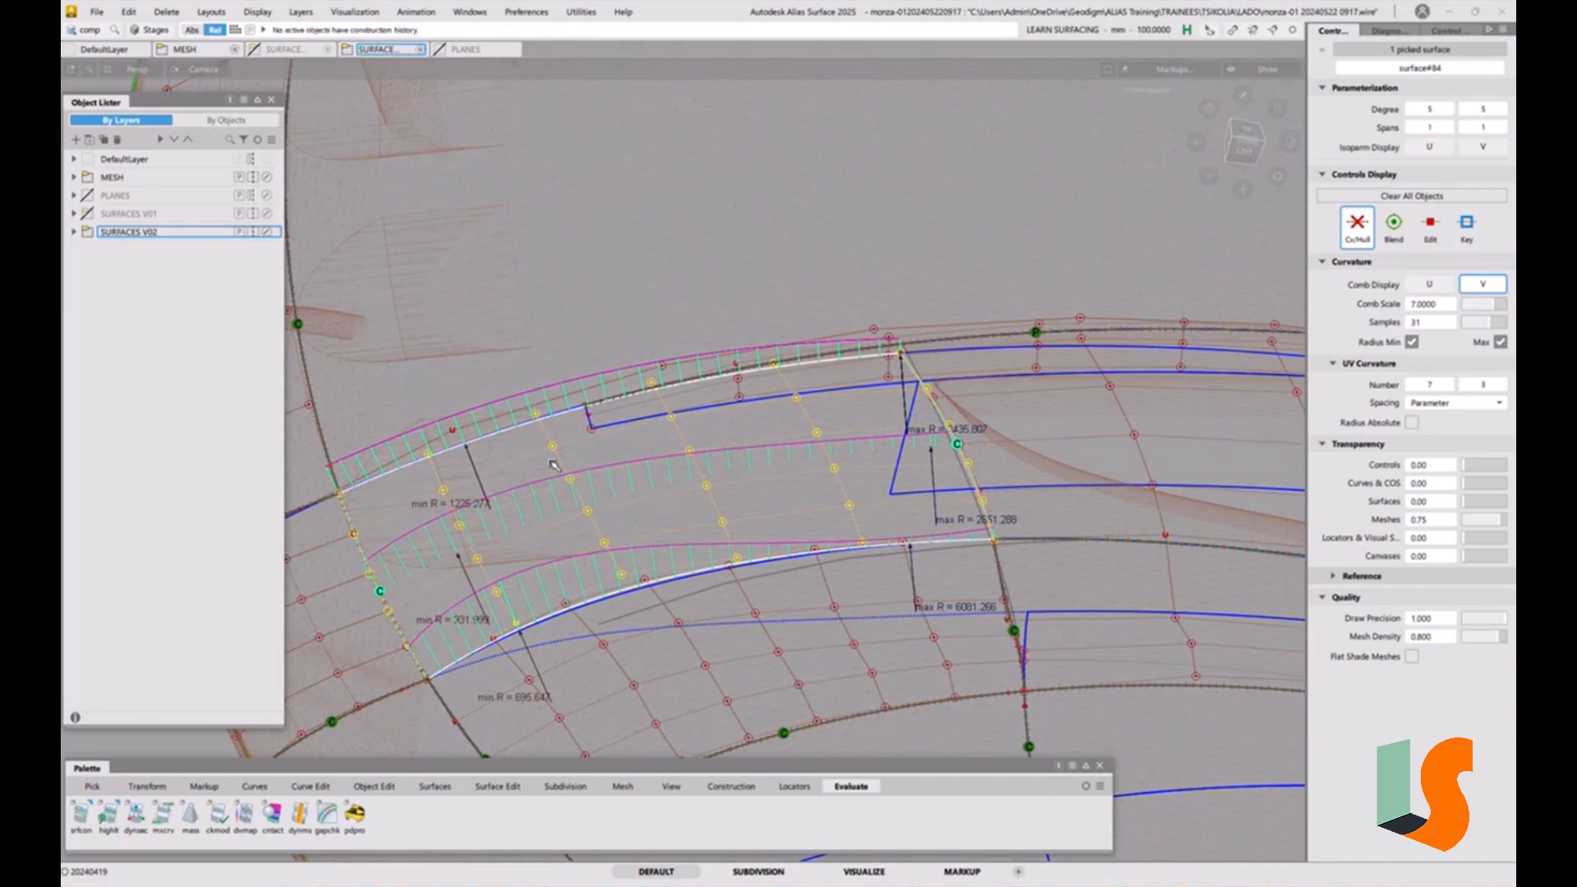
ctrl+shift+middle_drag(553, 466, 606, 444)
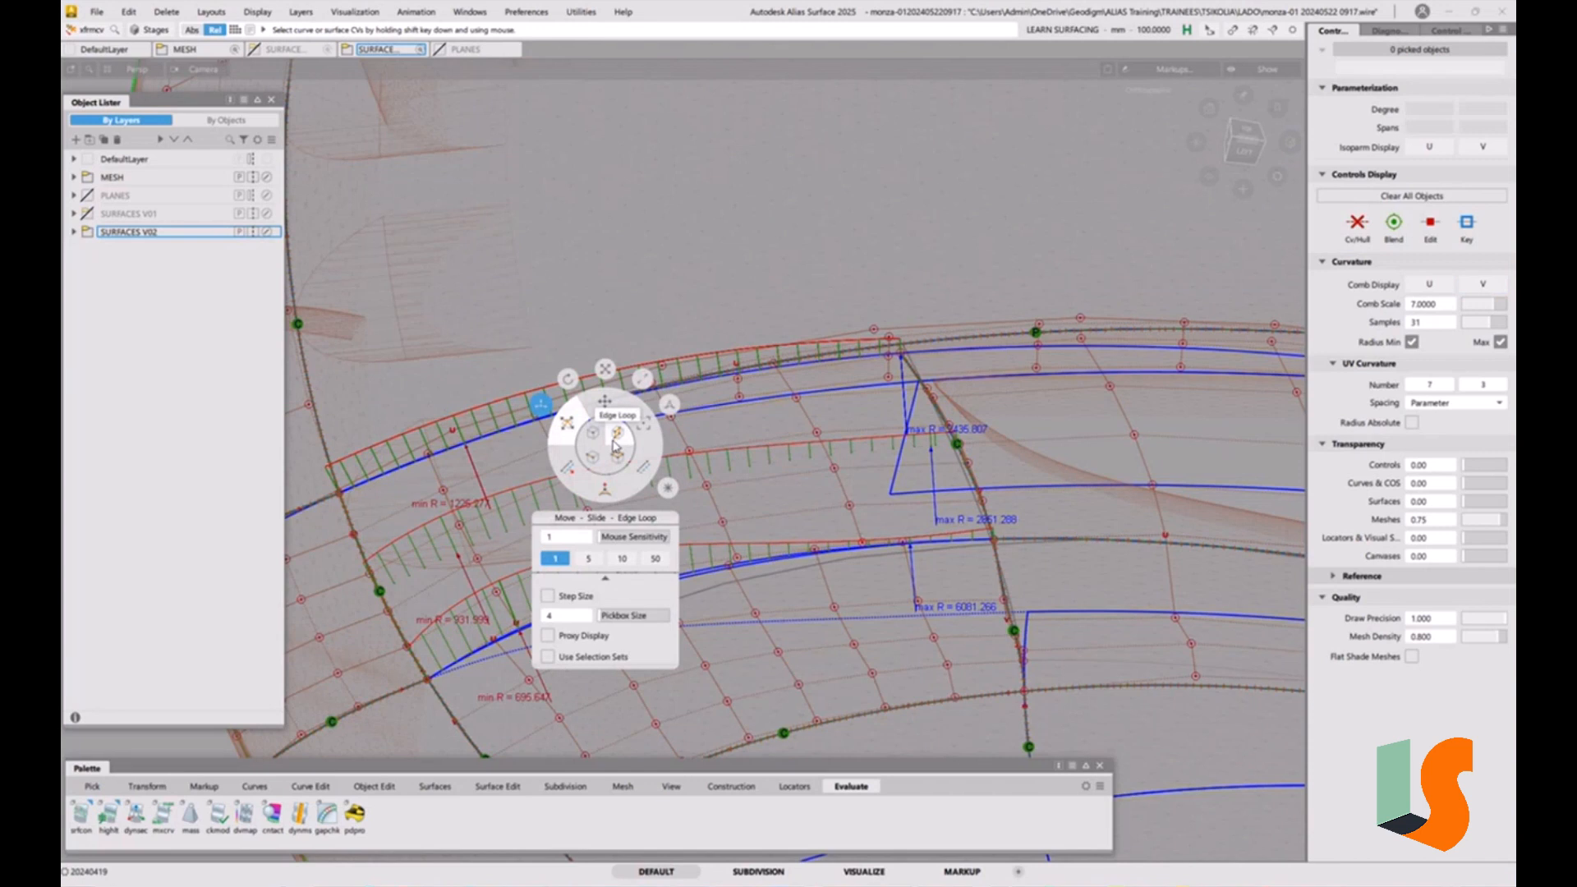
click(569, 422)
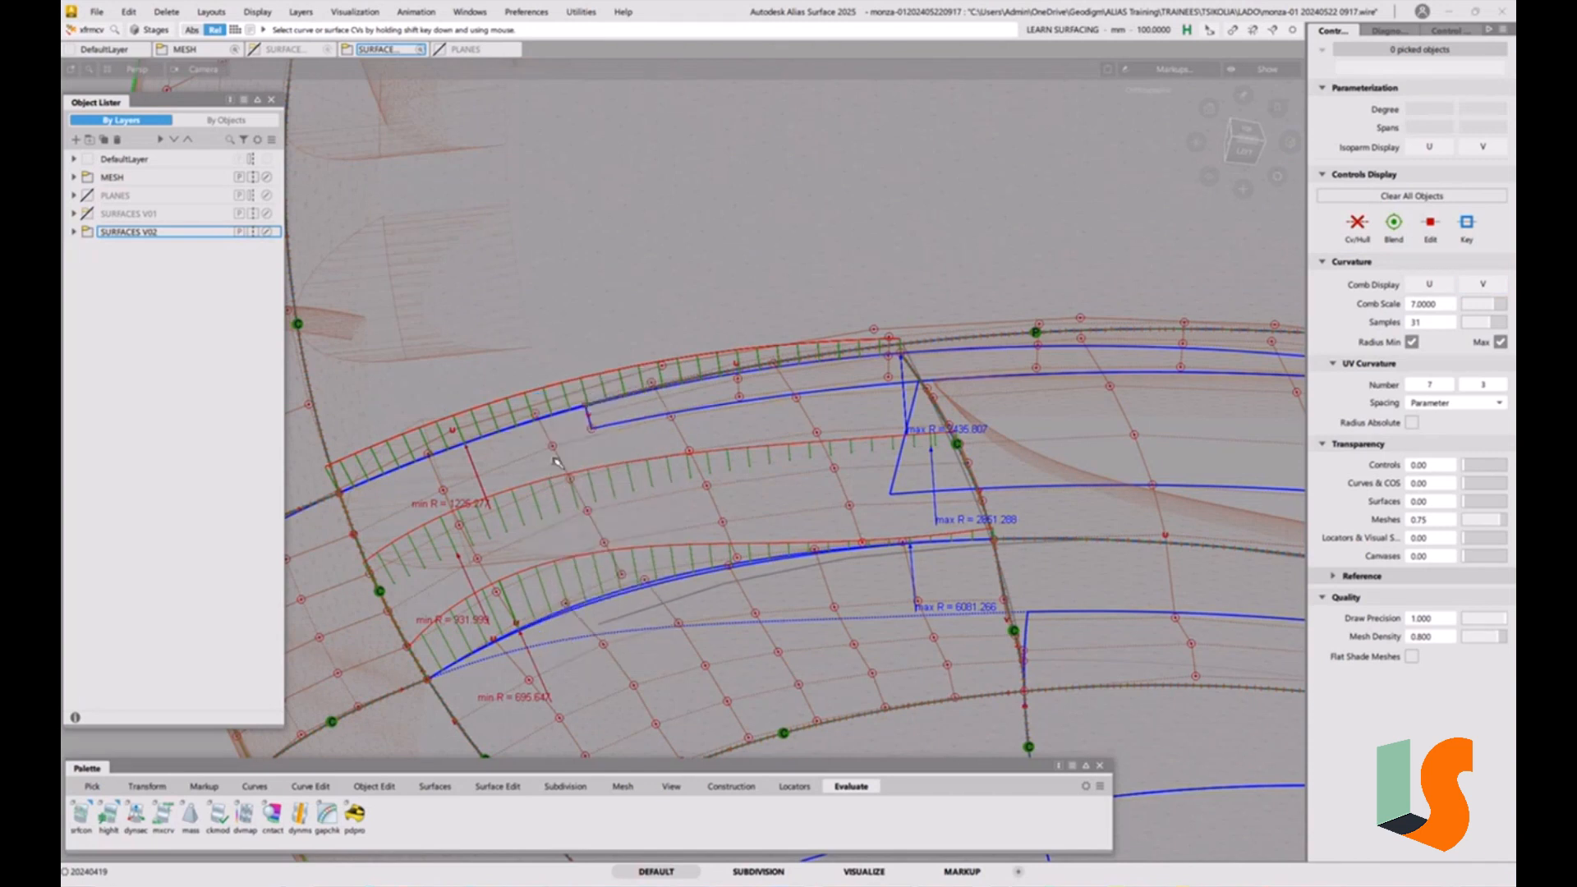
shift+click(564, 462)
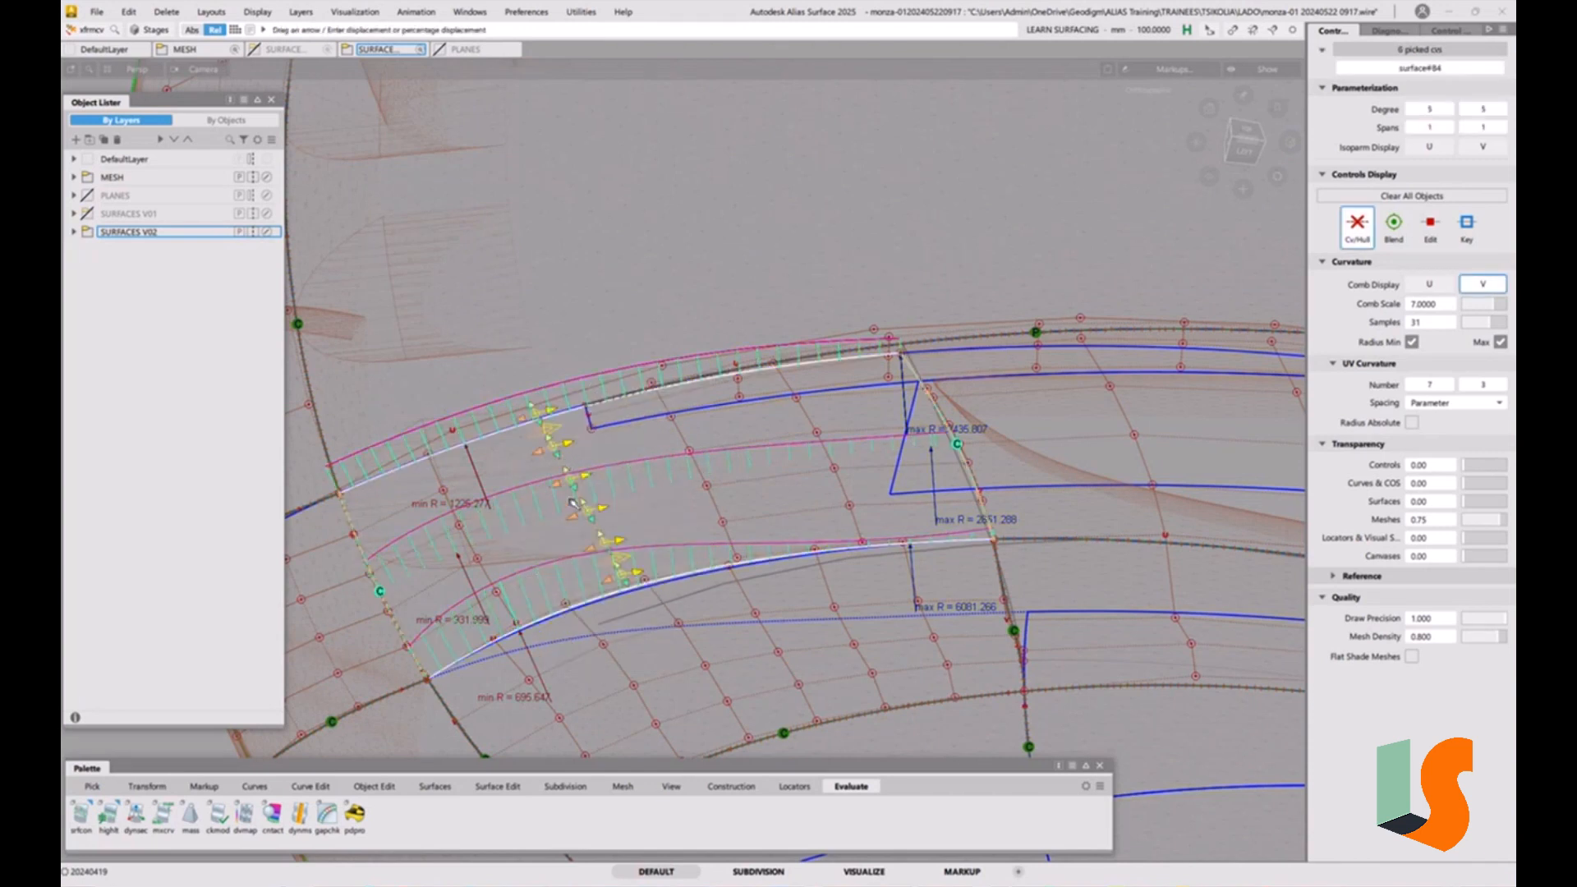
drag(559, 490, 497, 542)
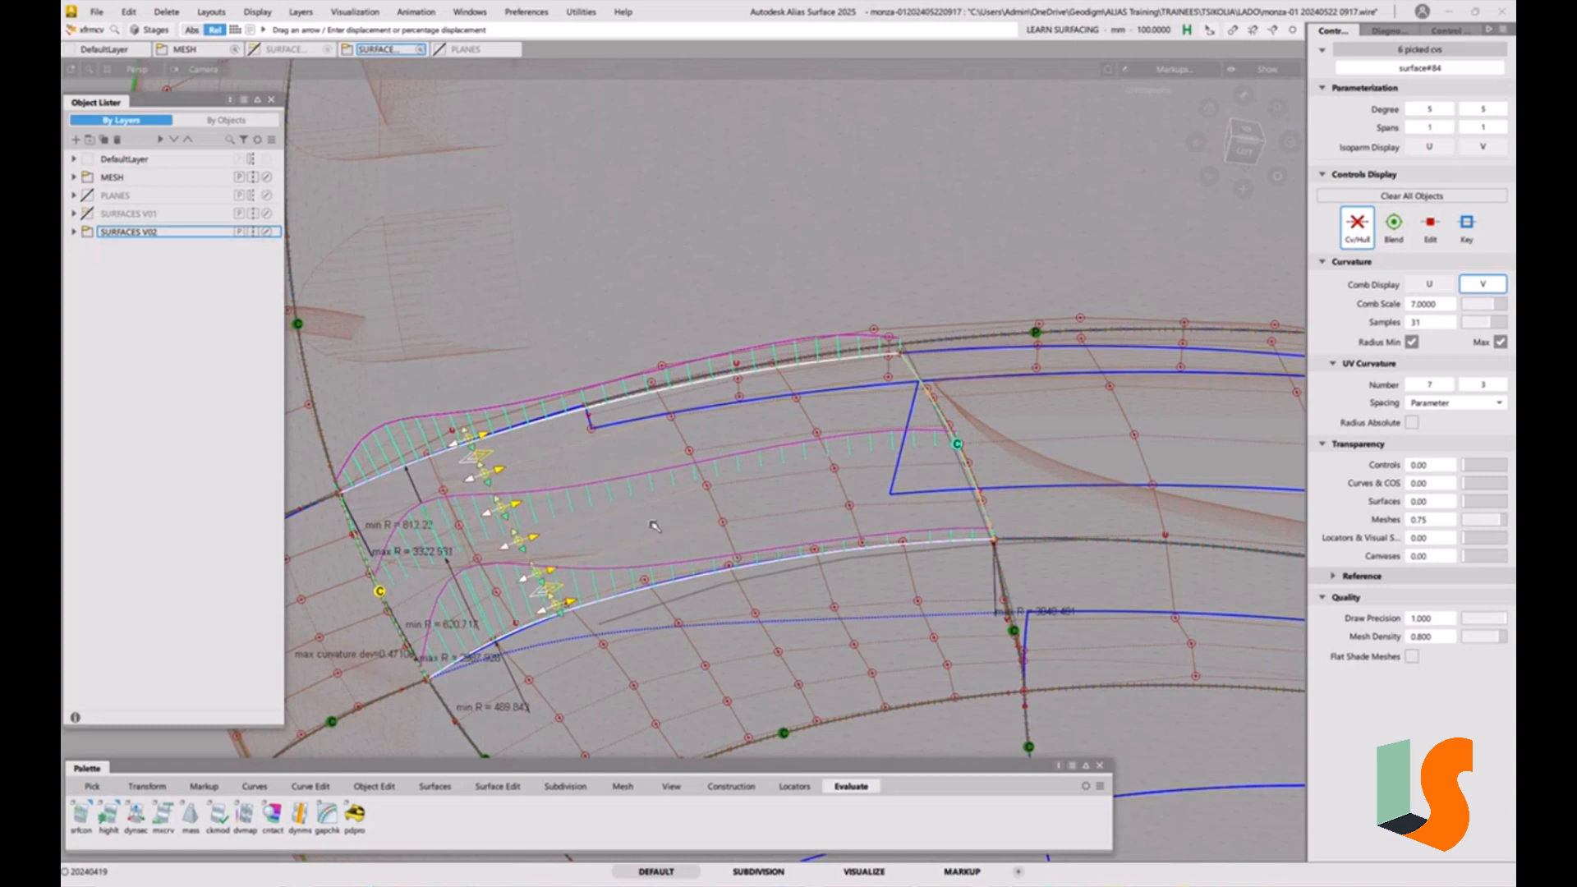
key(ctrl+z)
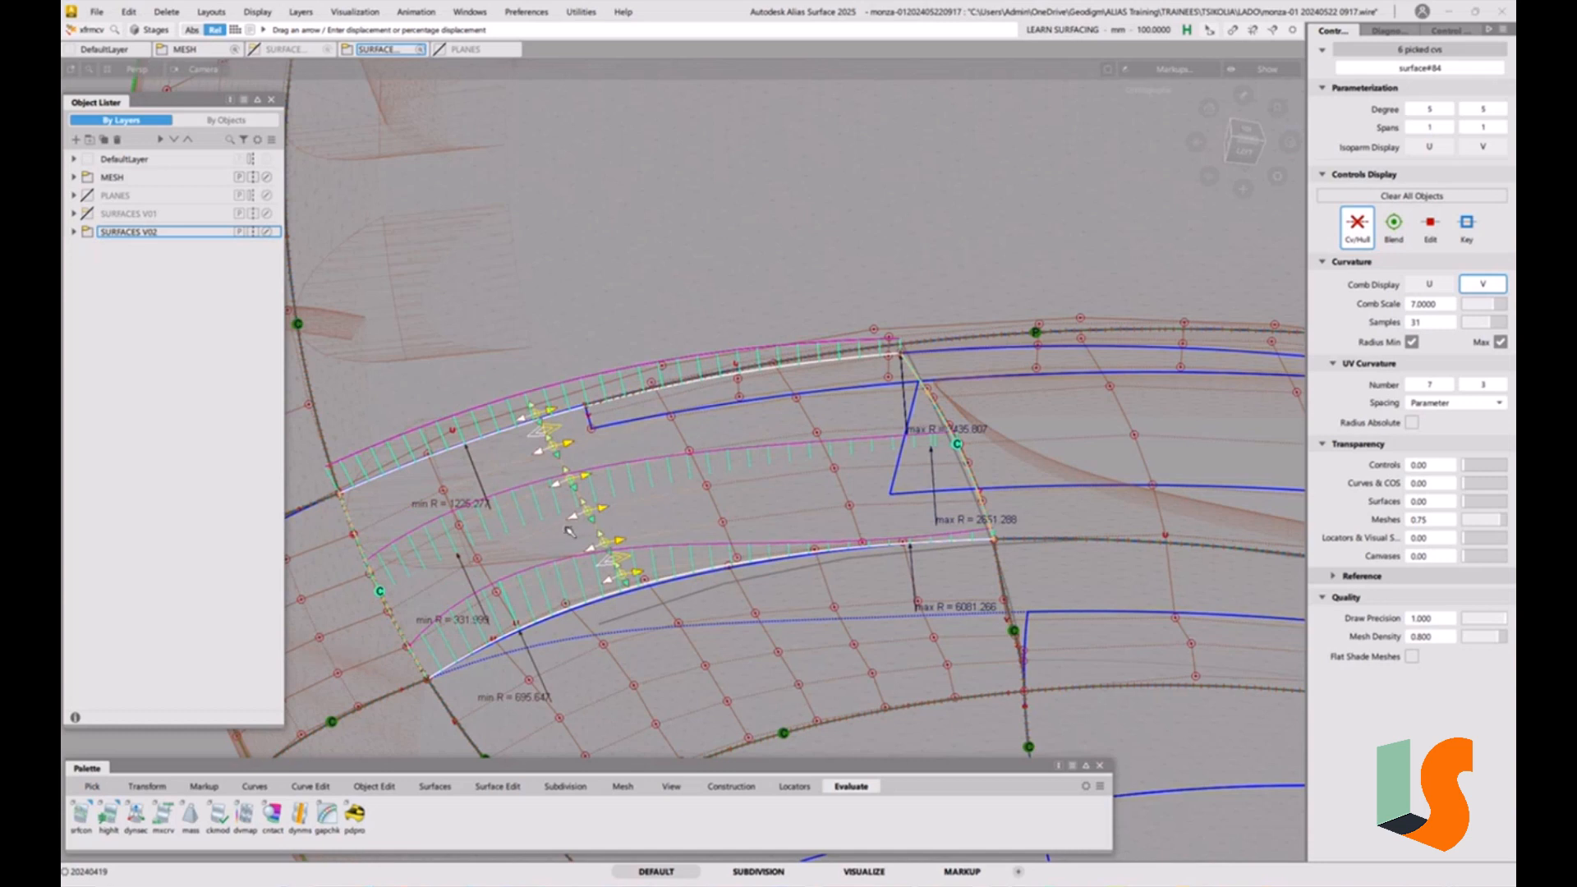
drag(572, 517, 562, 520)
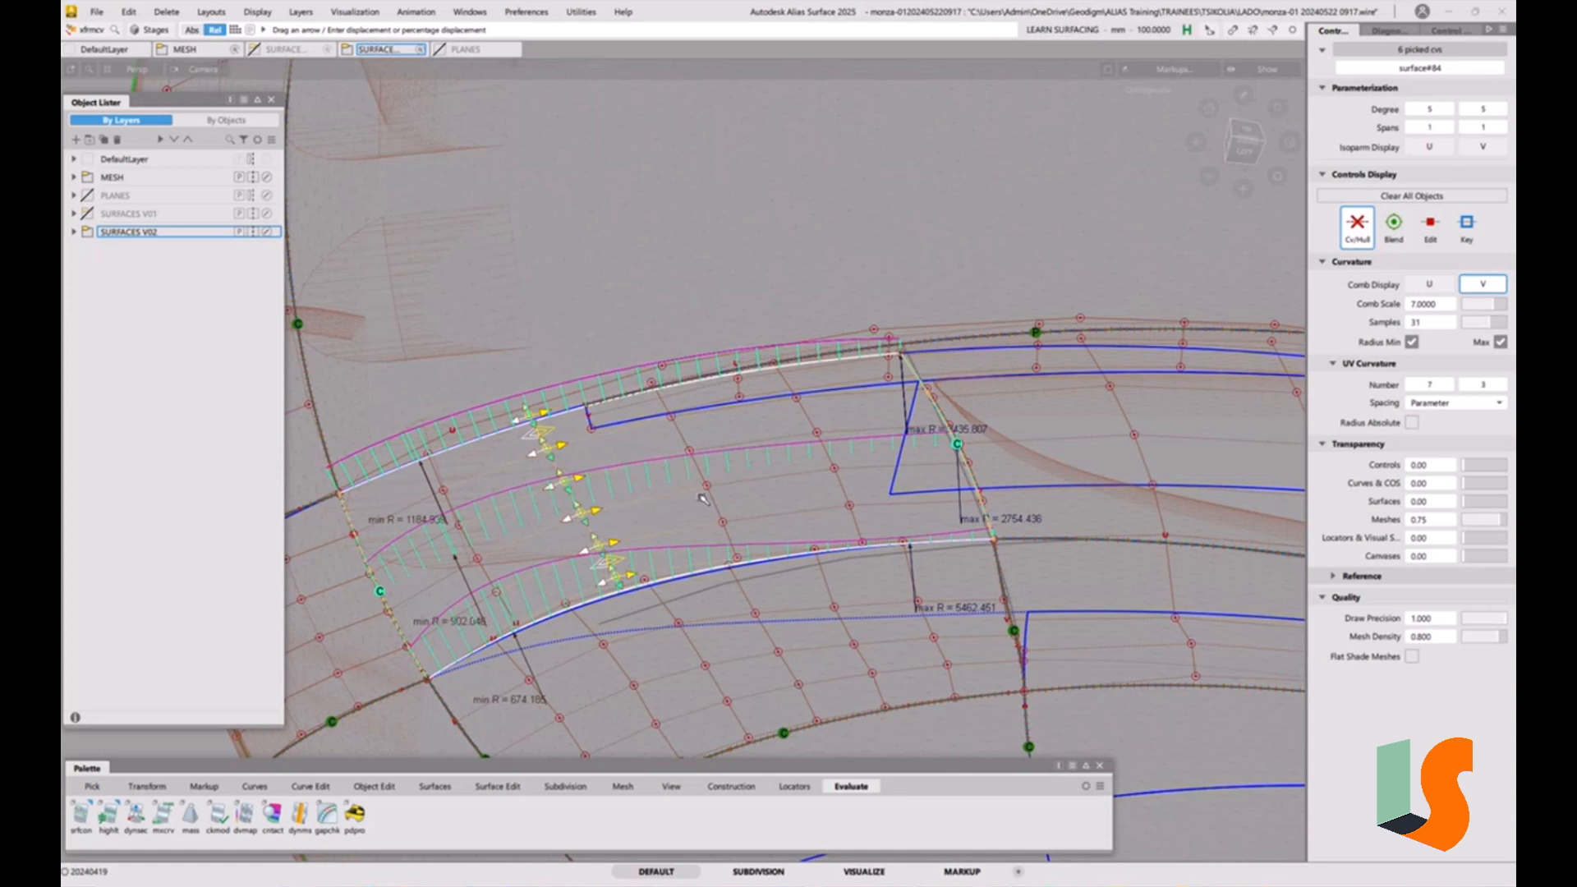
Set surface#84's U degree to 6 in the Parameterization Editor and return to Transform CV
key(p)
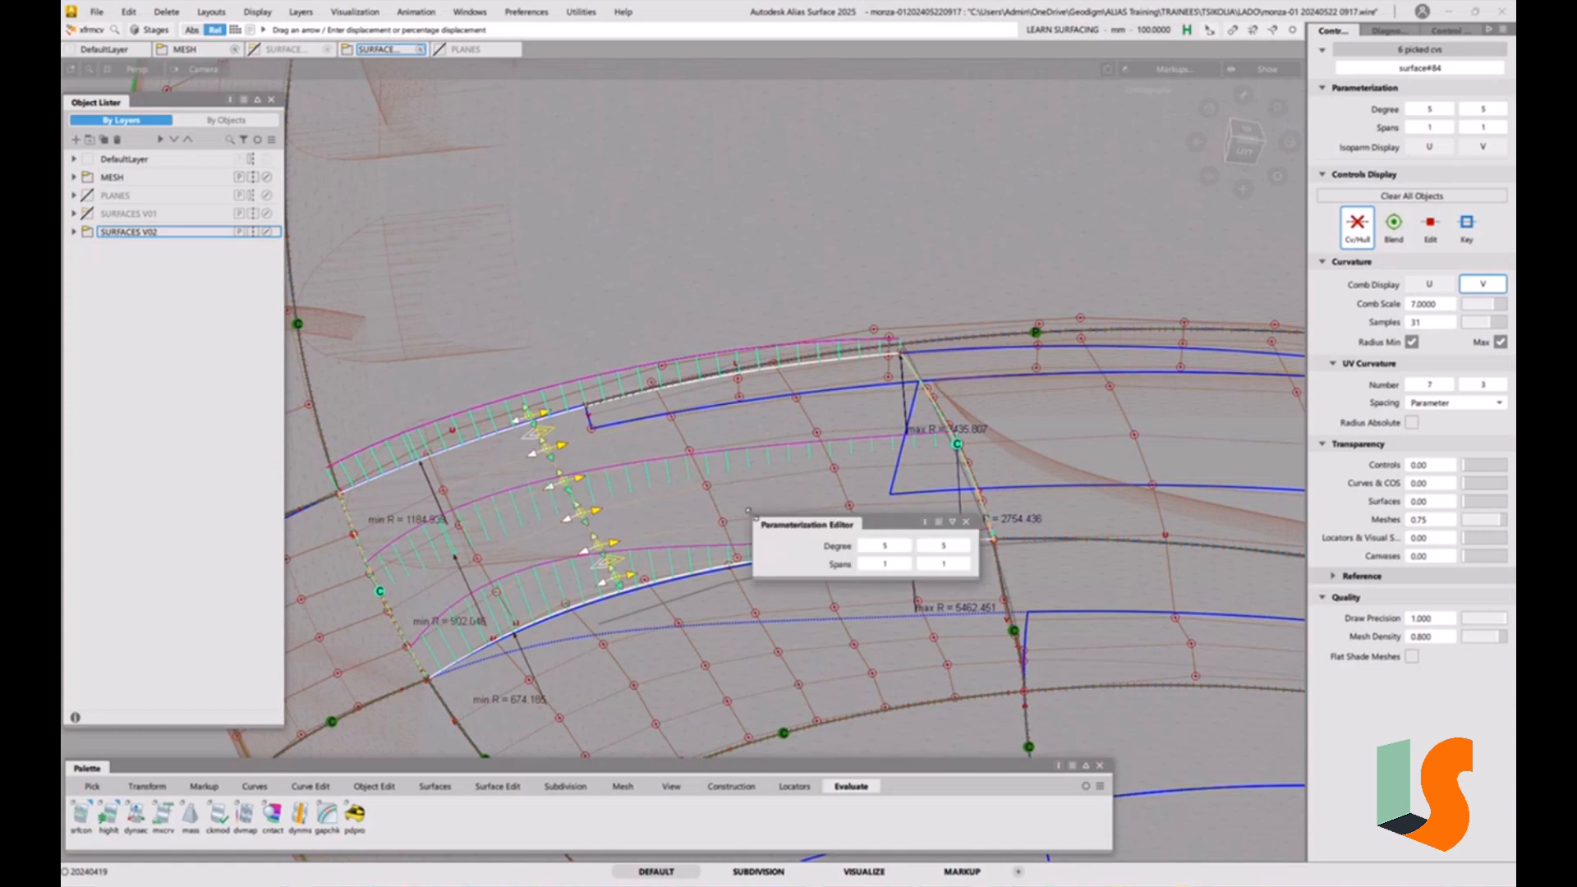
click(907, 548)
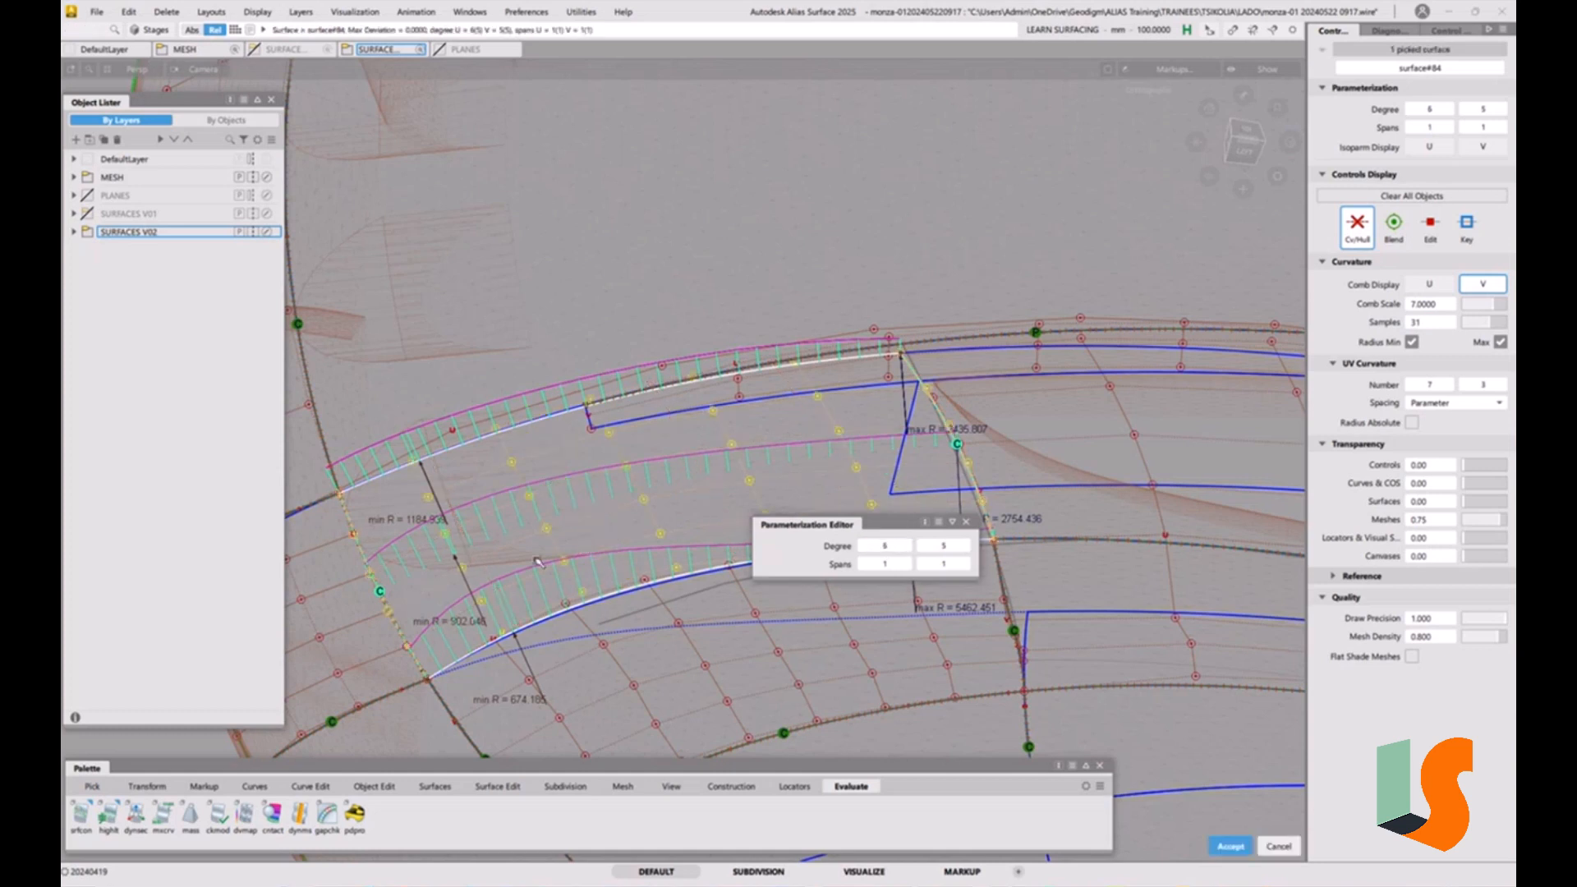
key(t)
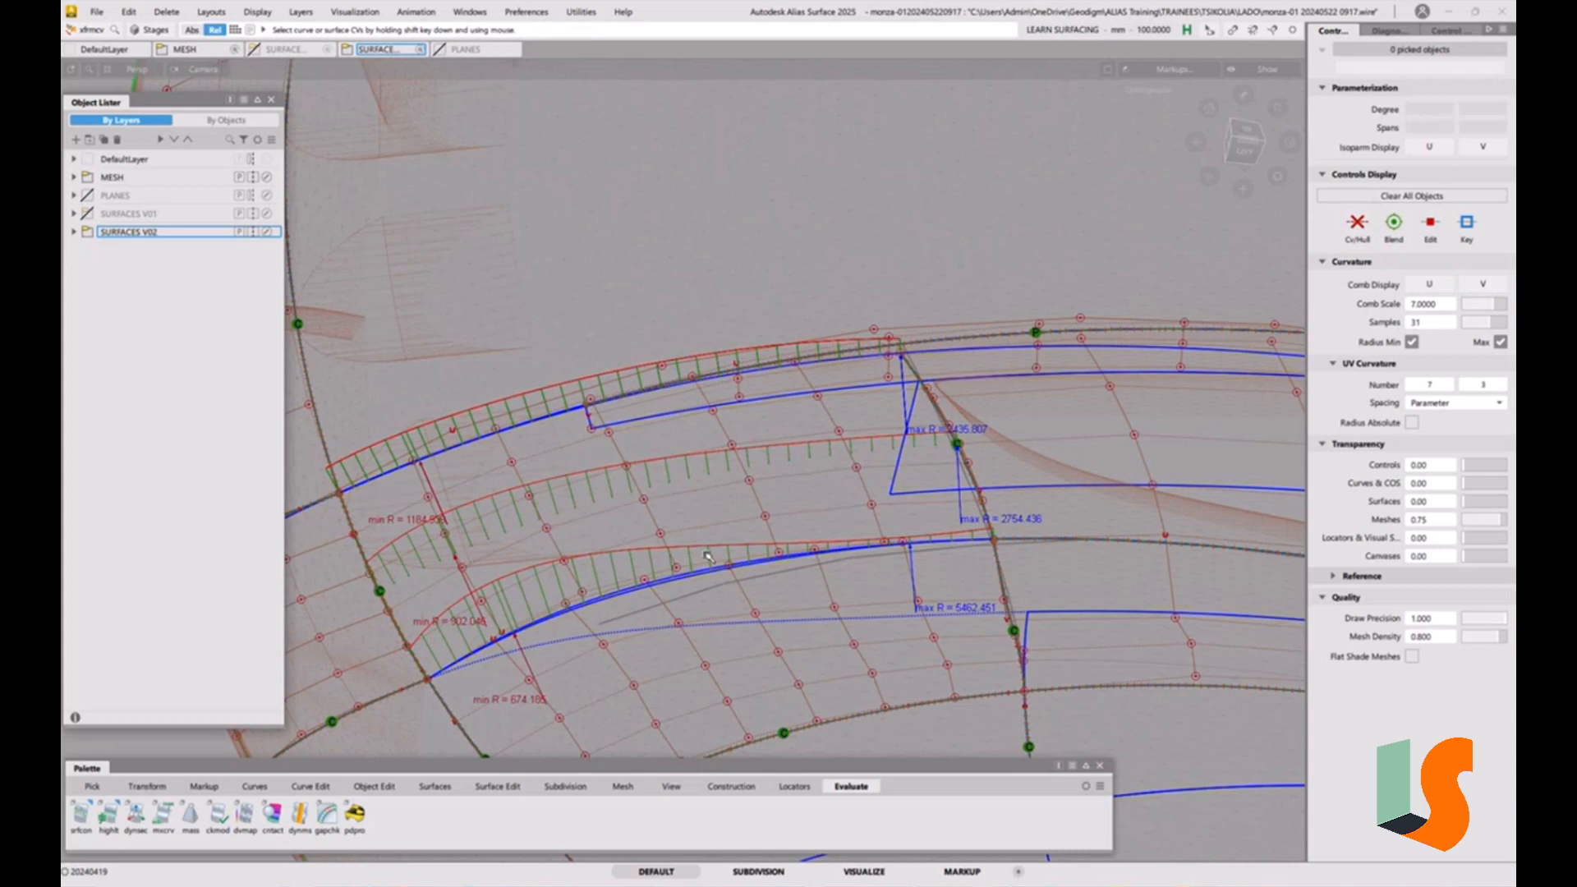
Adjust the height of surface#84's middle six-CV row along Z in small moves, using XYZ mode with Edge Loop selection
right_click(705, 552)
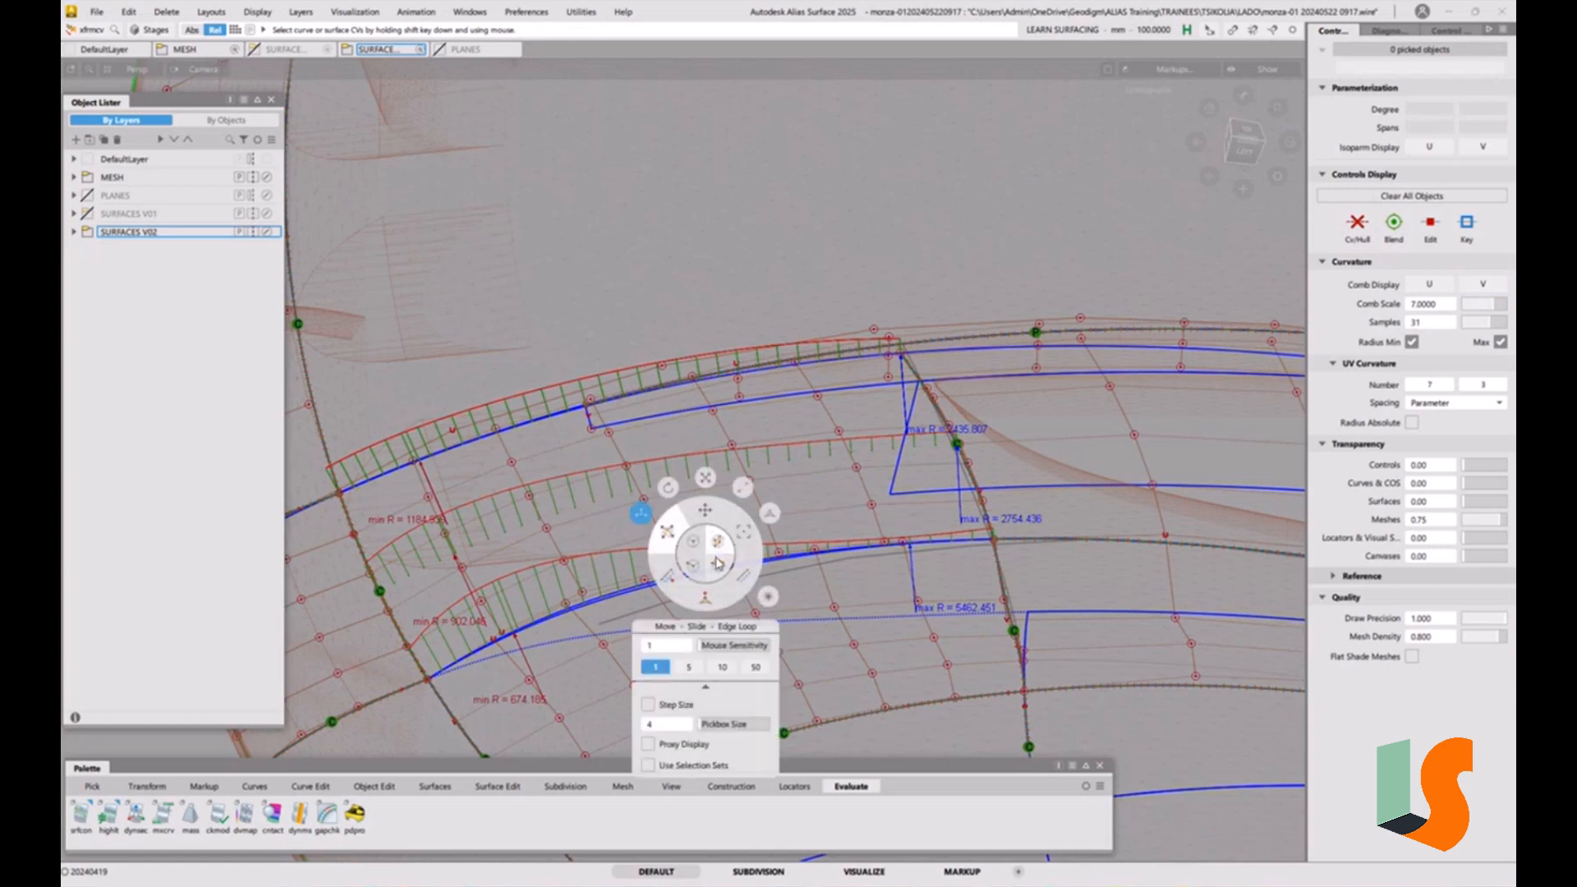
click(707, 523)
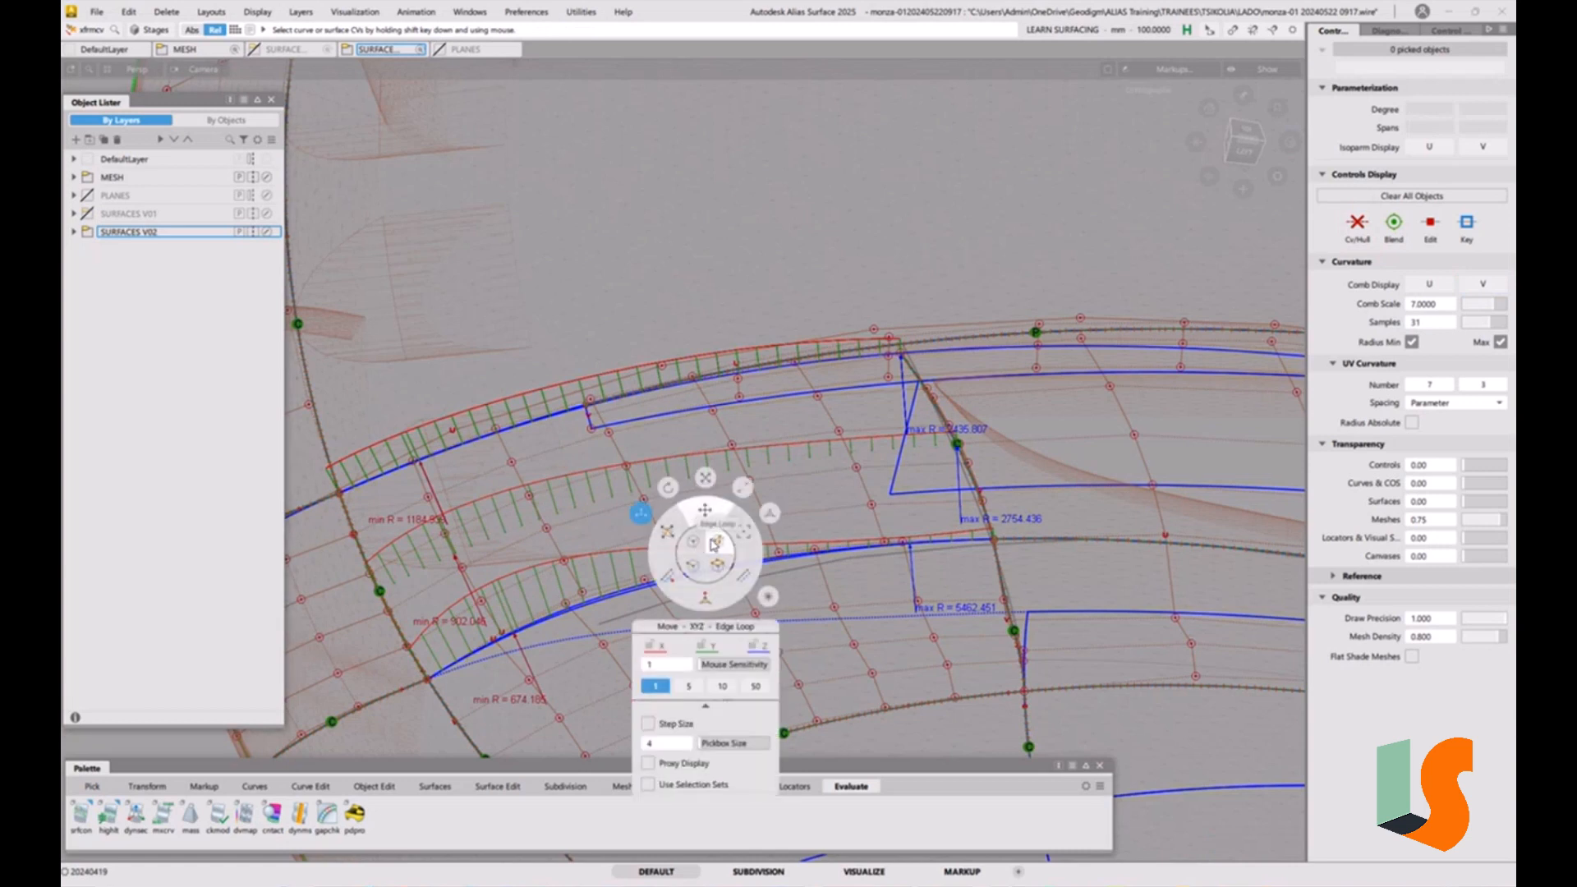
right_click(705, 535)
click(656, 518)
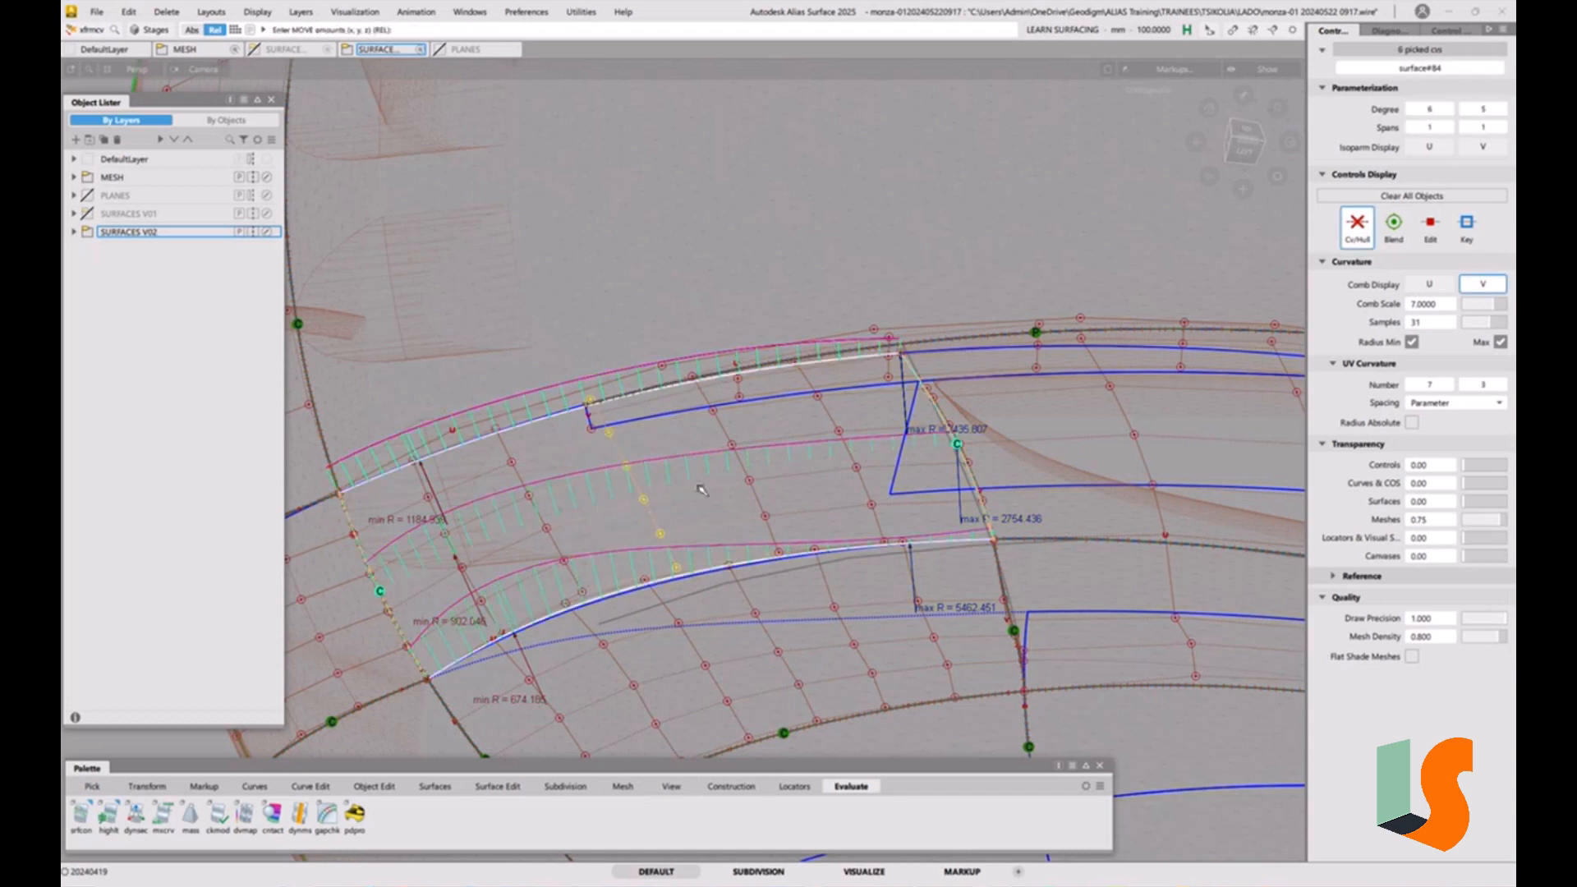
right_click(733, 267)
click(735, 255)
drag(728, 260, 728, 267)
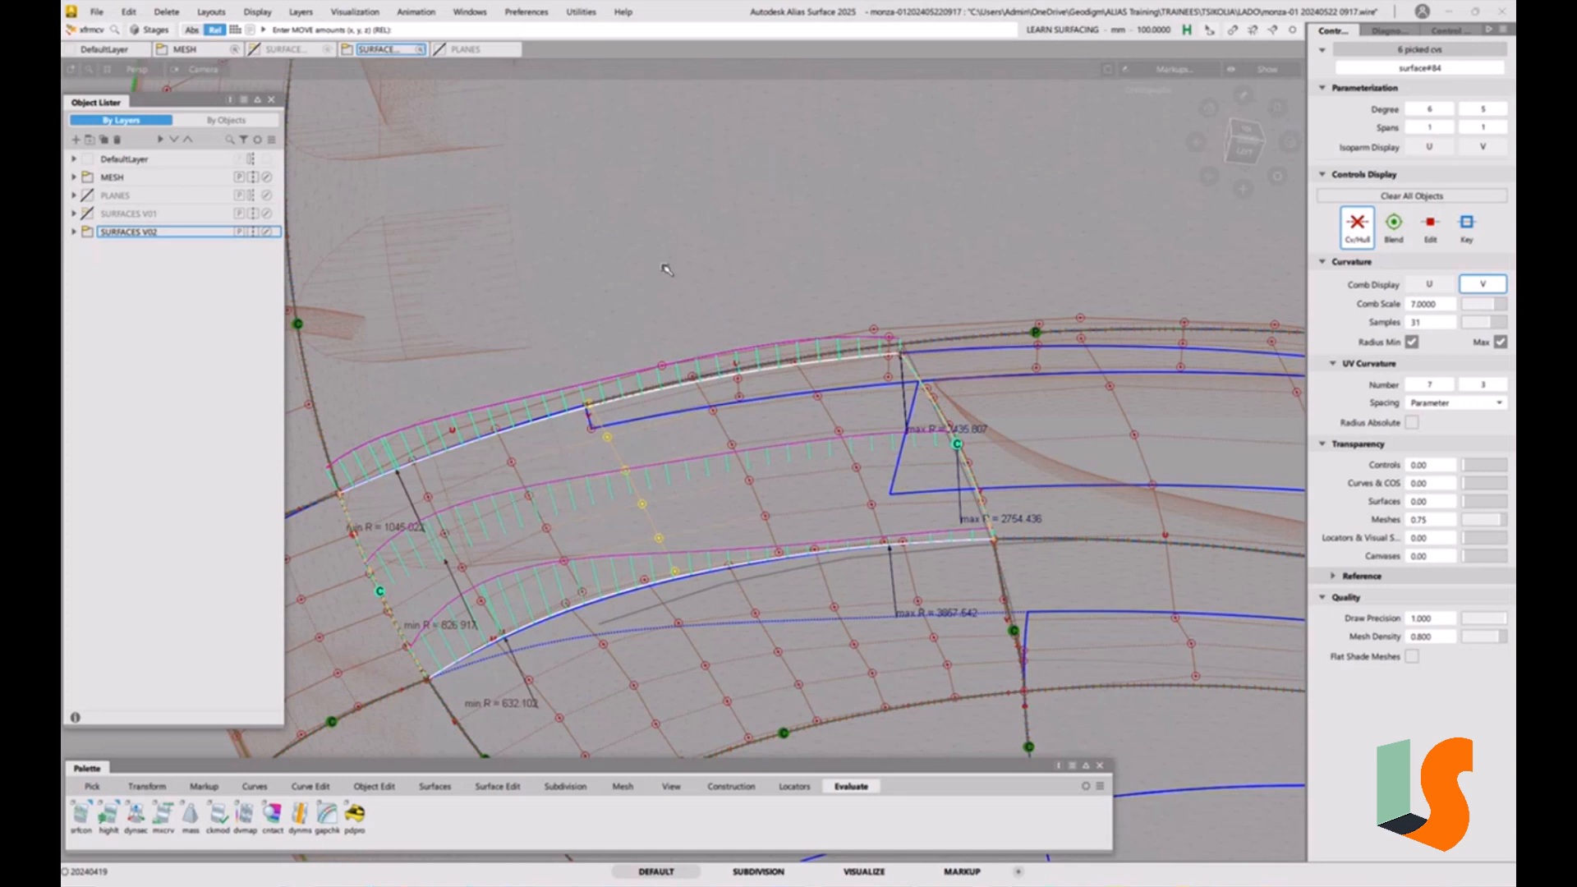
drag(667, 269, 667, 265)
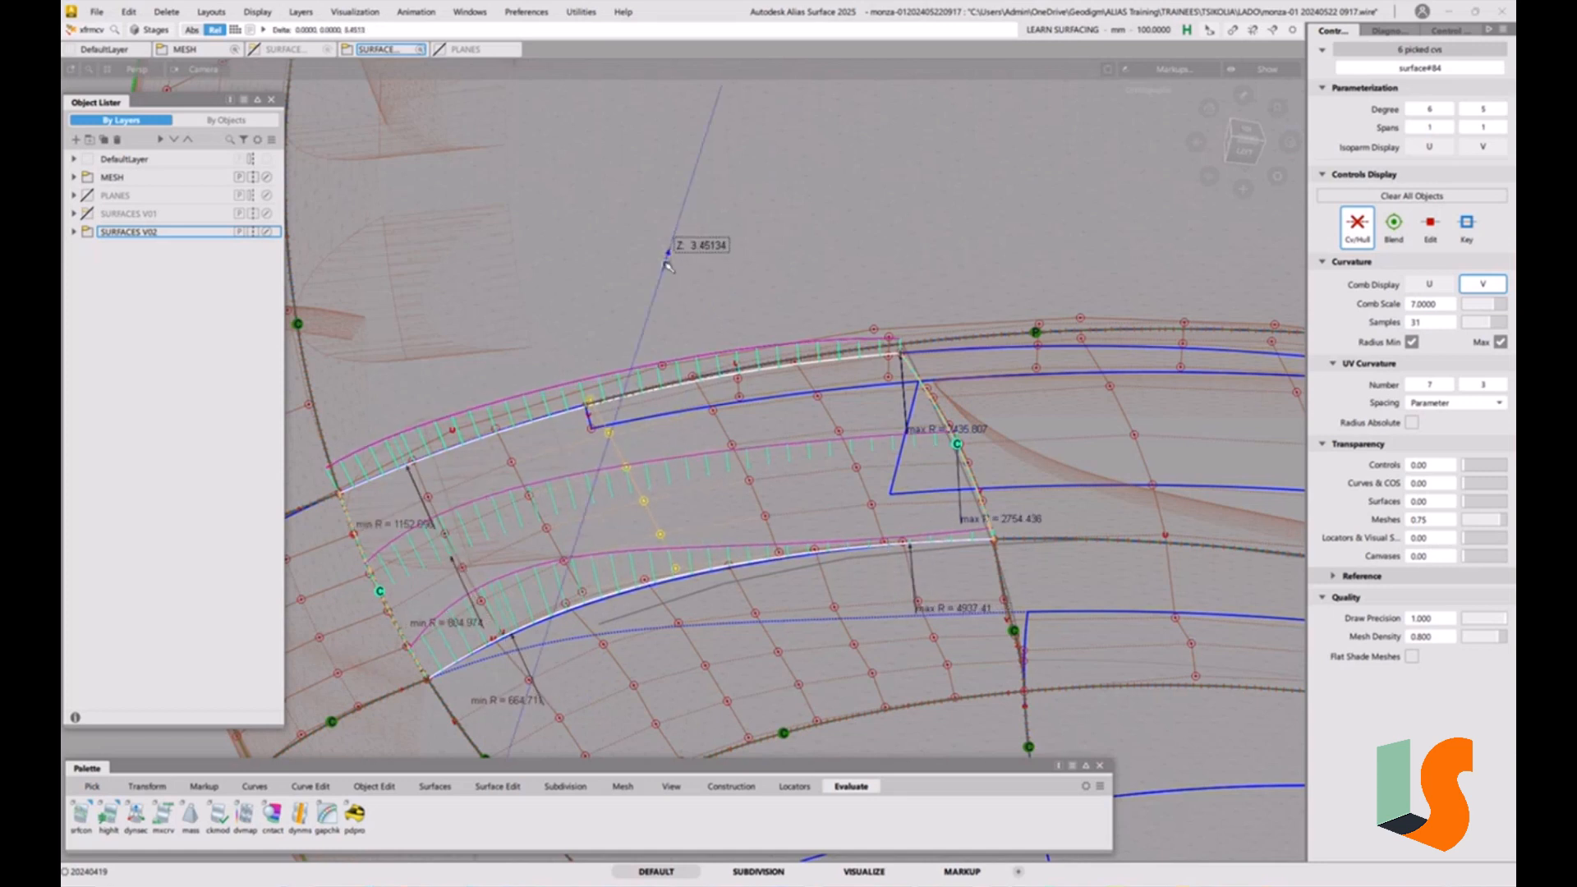
drag(666, 265, 666, 262)
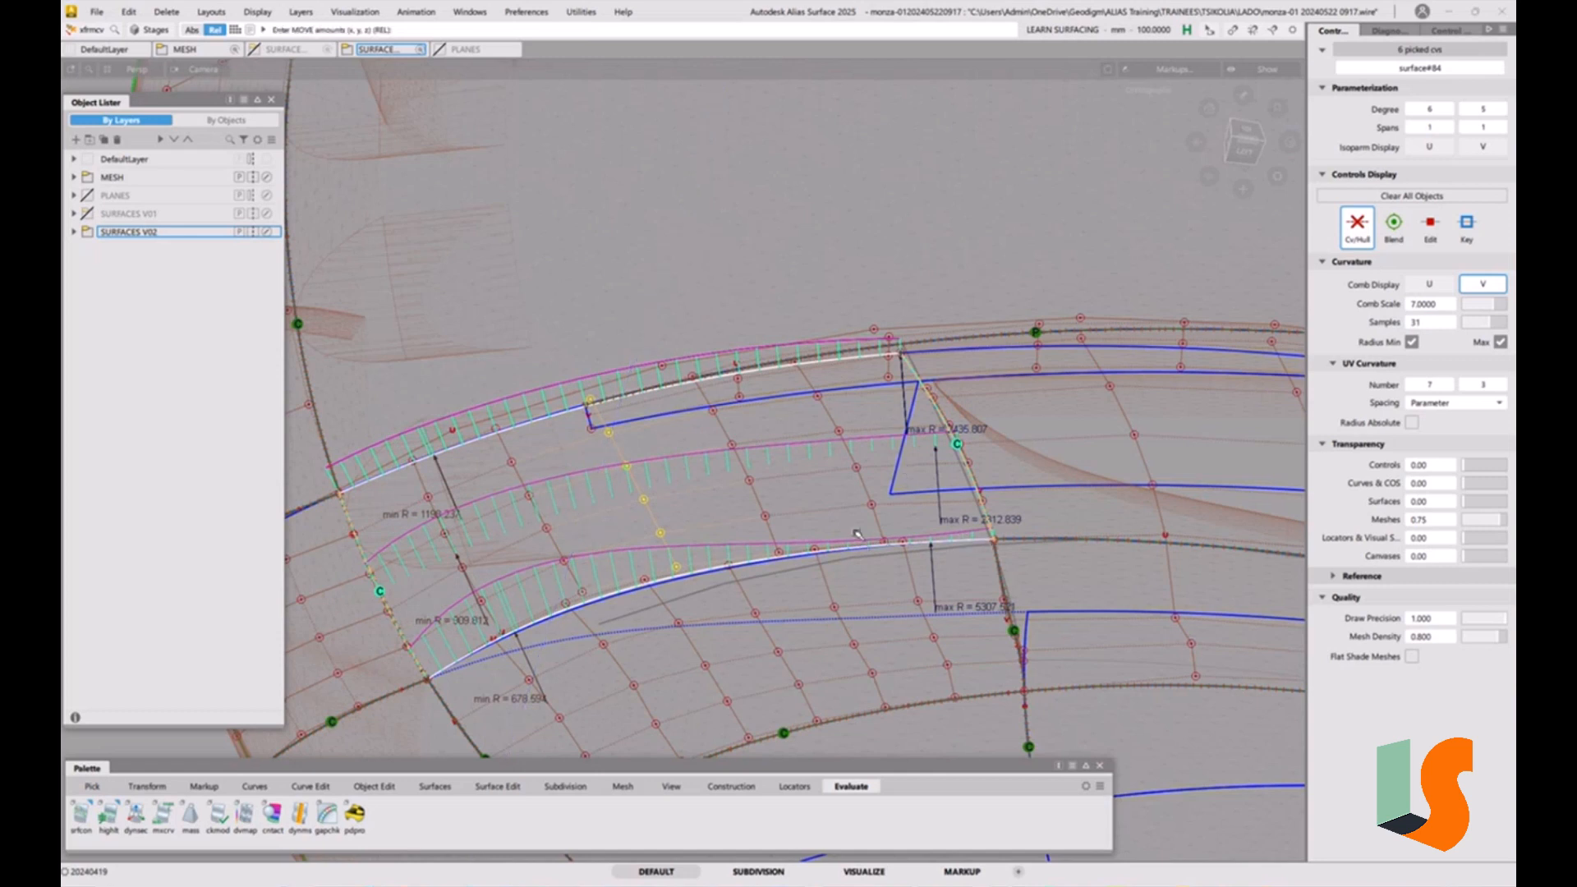
Release the picked CVs and examine surface#84's V curvature comb where it meets the adjoining hood patches
alt+shift+drag(919, 519, 920, 525)
mouse_move(955, 519)
alt+shift+middle_down()
mouse_move(823, 535)
mouse_move(929, 526)
alt+shift+middle_up()
ctrl+shift+drag(908, 544, 848, 536)
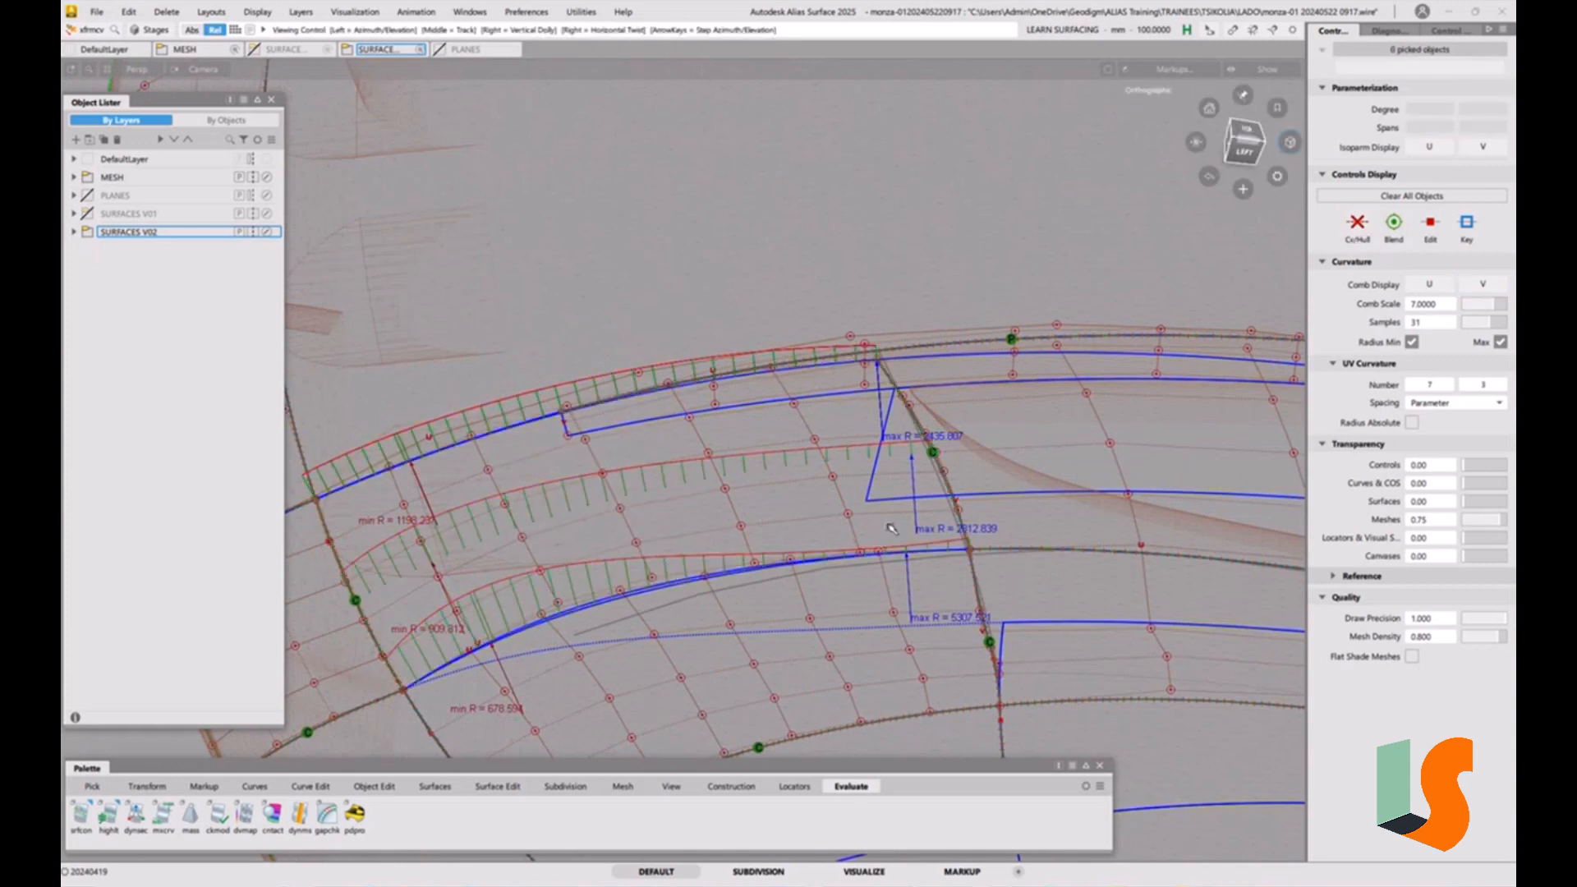
alt+shift+right_drag(893, 528, 732, 522)
alt+shift+middle_drag(732, 522, 617, 544)
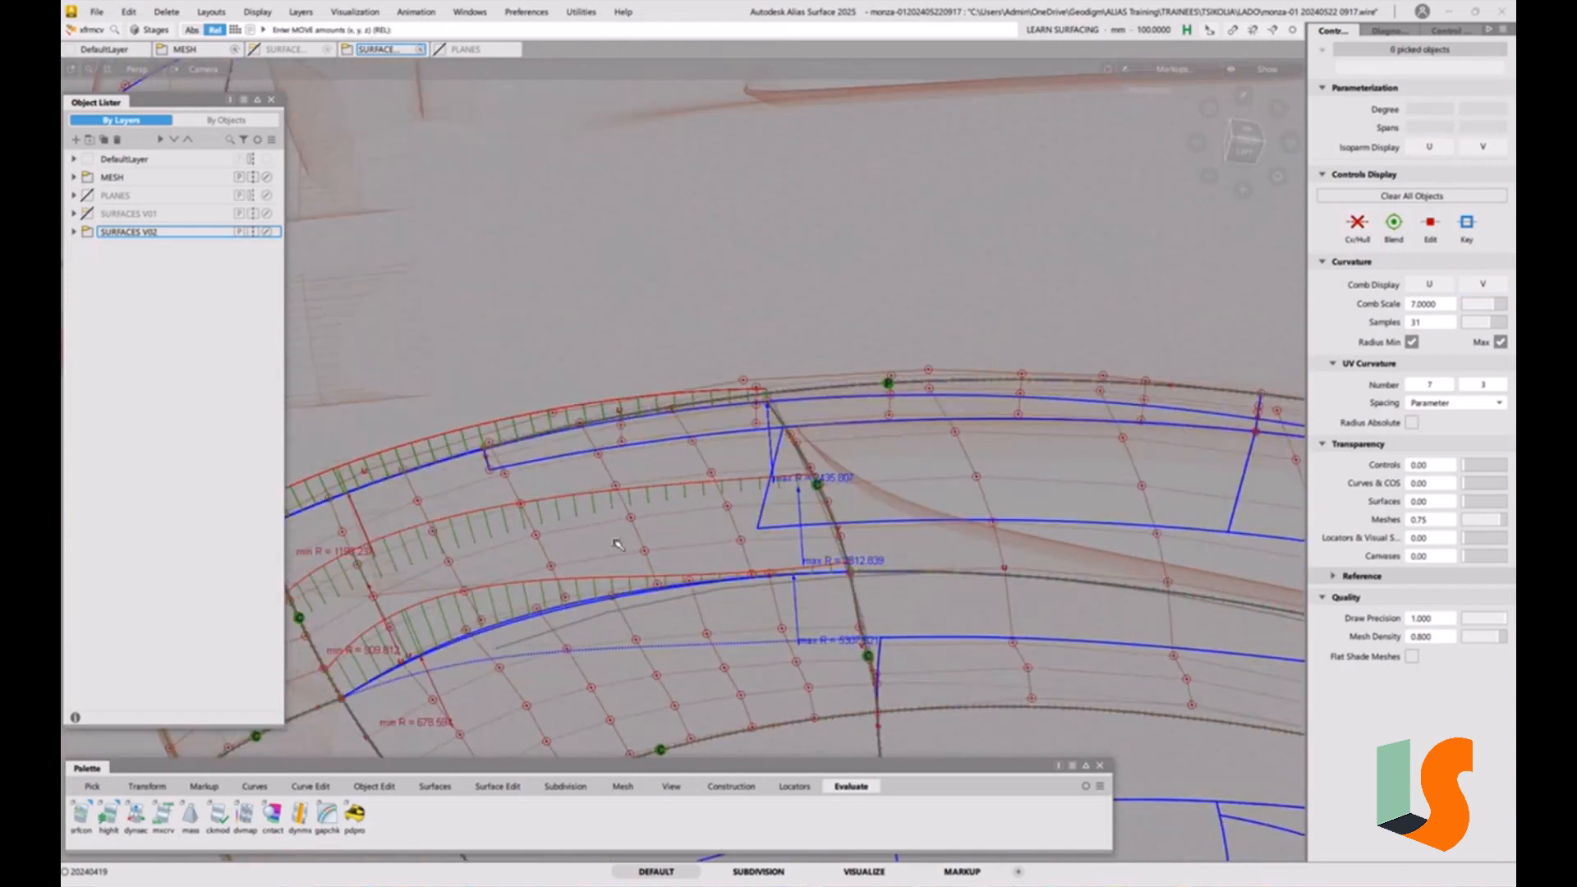
Pick surface#84, set its V curvature comb number to 6, and release the selection
ctrl+shift+drag(618, 544, 622, 574)
click(633, 570)
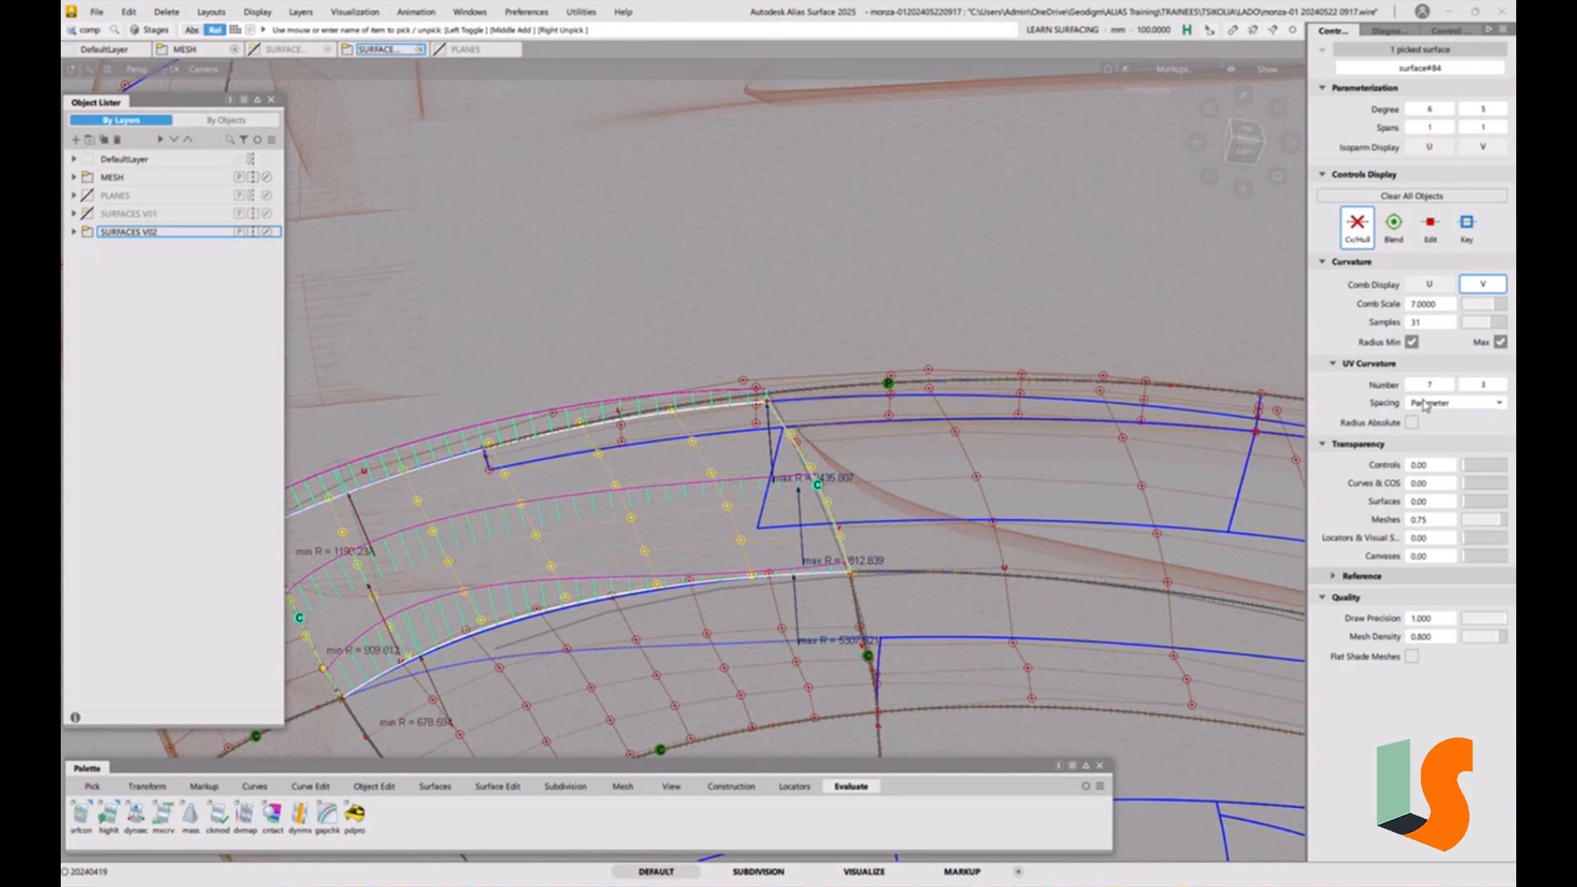
alt+shift+drag(762, 461, 730, 547)
alt+shift+middle_drag(729, 546, 839, 527)
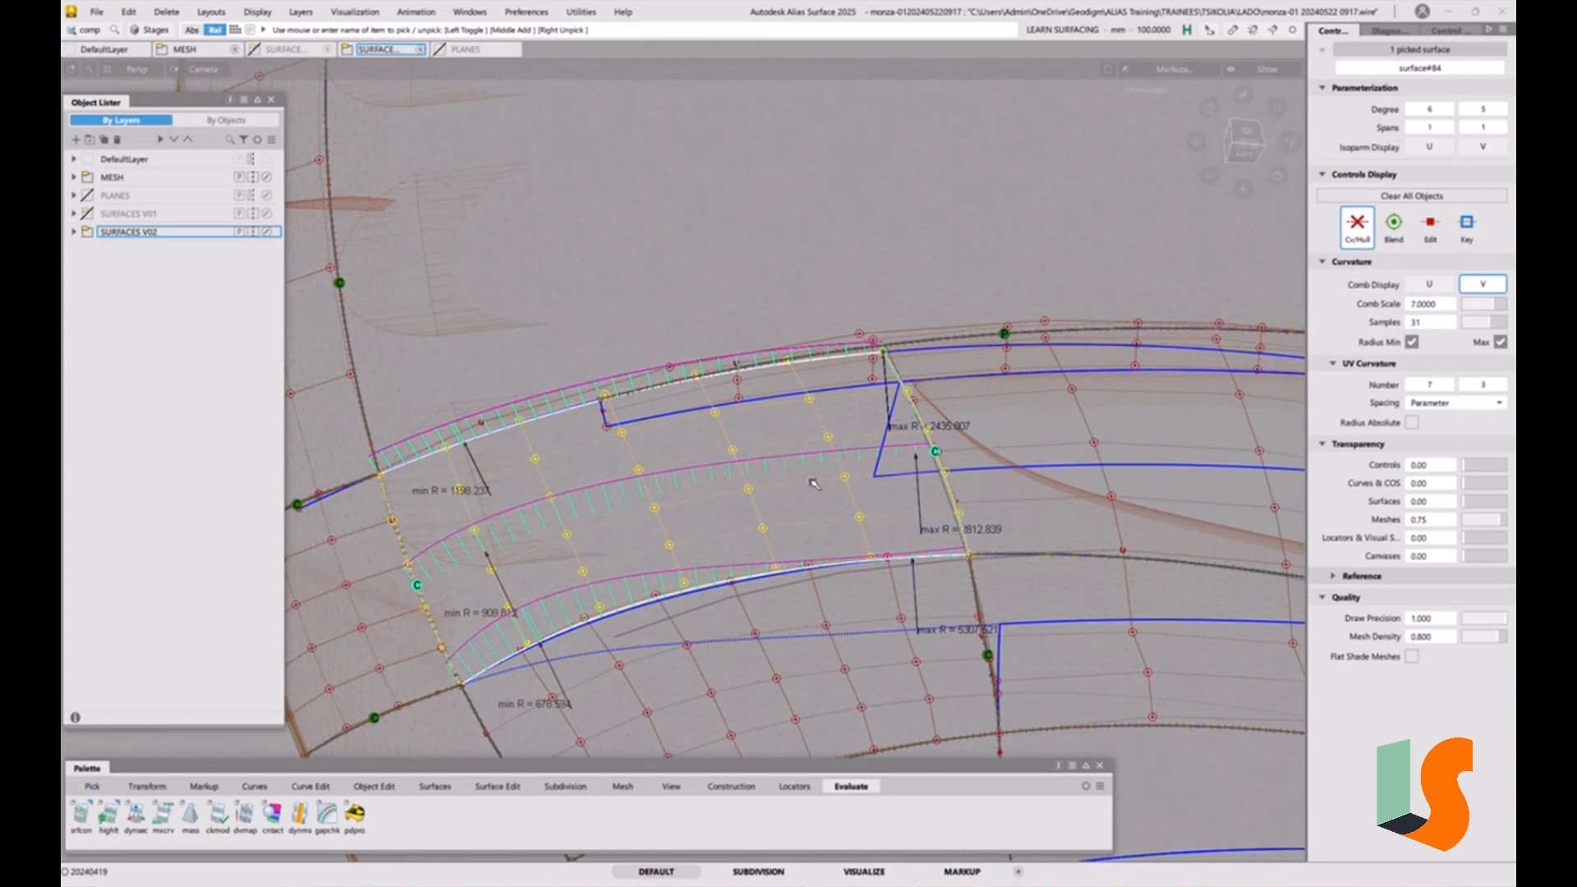
click(1483, 384)
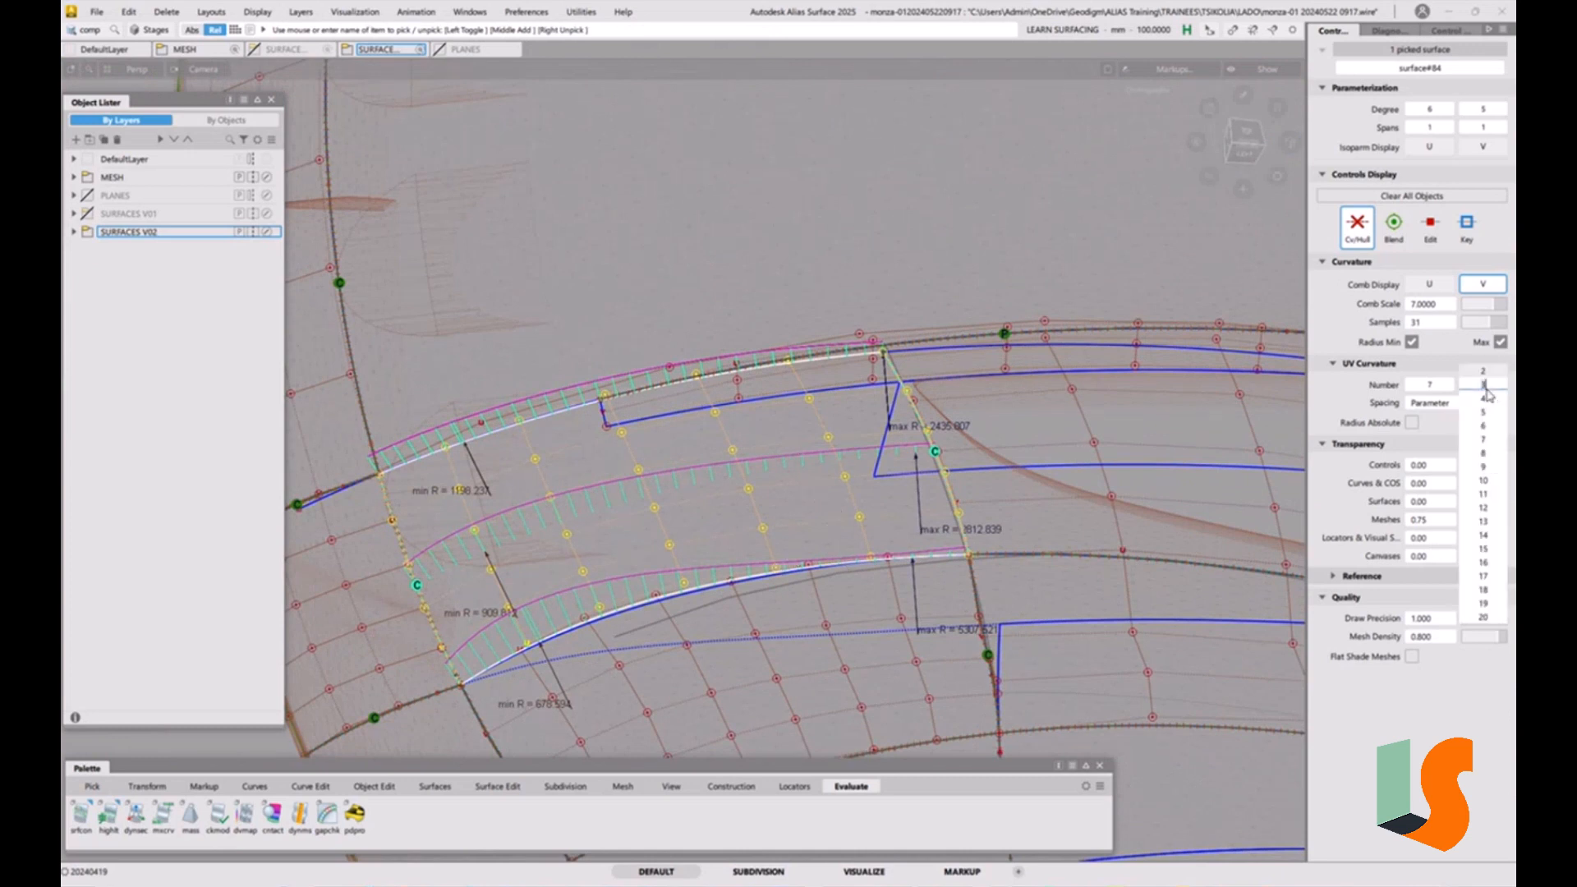
key(Return)
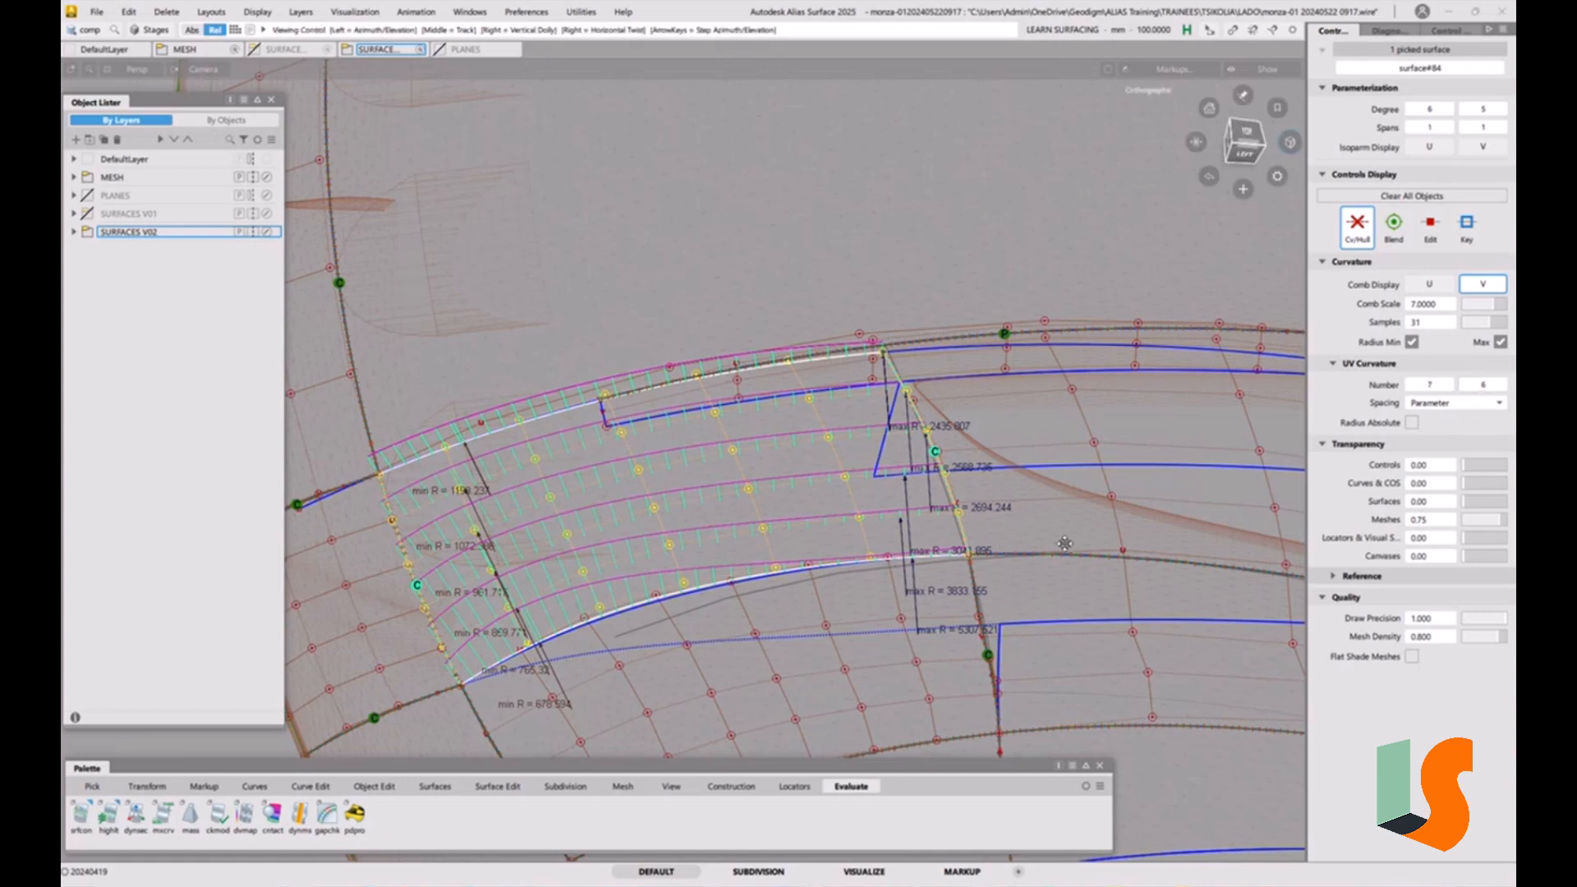
alt+shift+middle_drag(1063, 542, 936, 528)
alt+shift+drag(936, 528, 921, 534)
alt+shift+right_drag(918, 533, 988, 517)
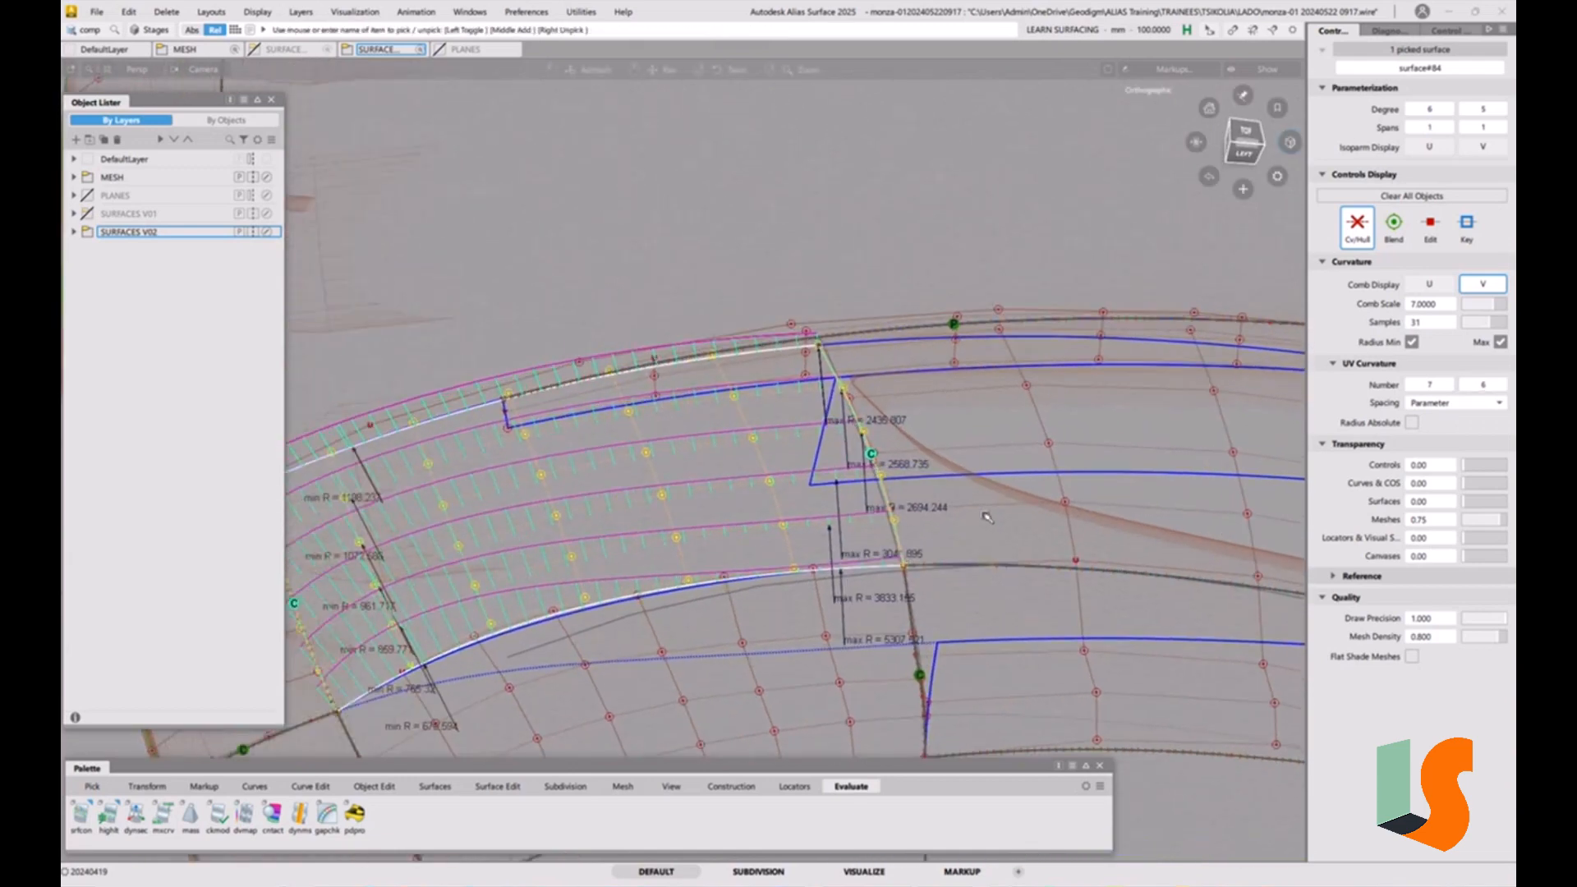
ctrl+shift+drag(987, 585, 972, 460)
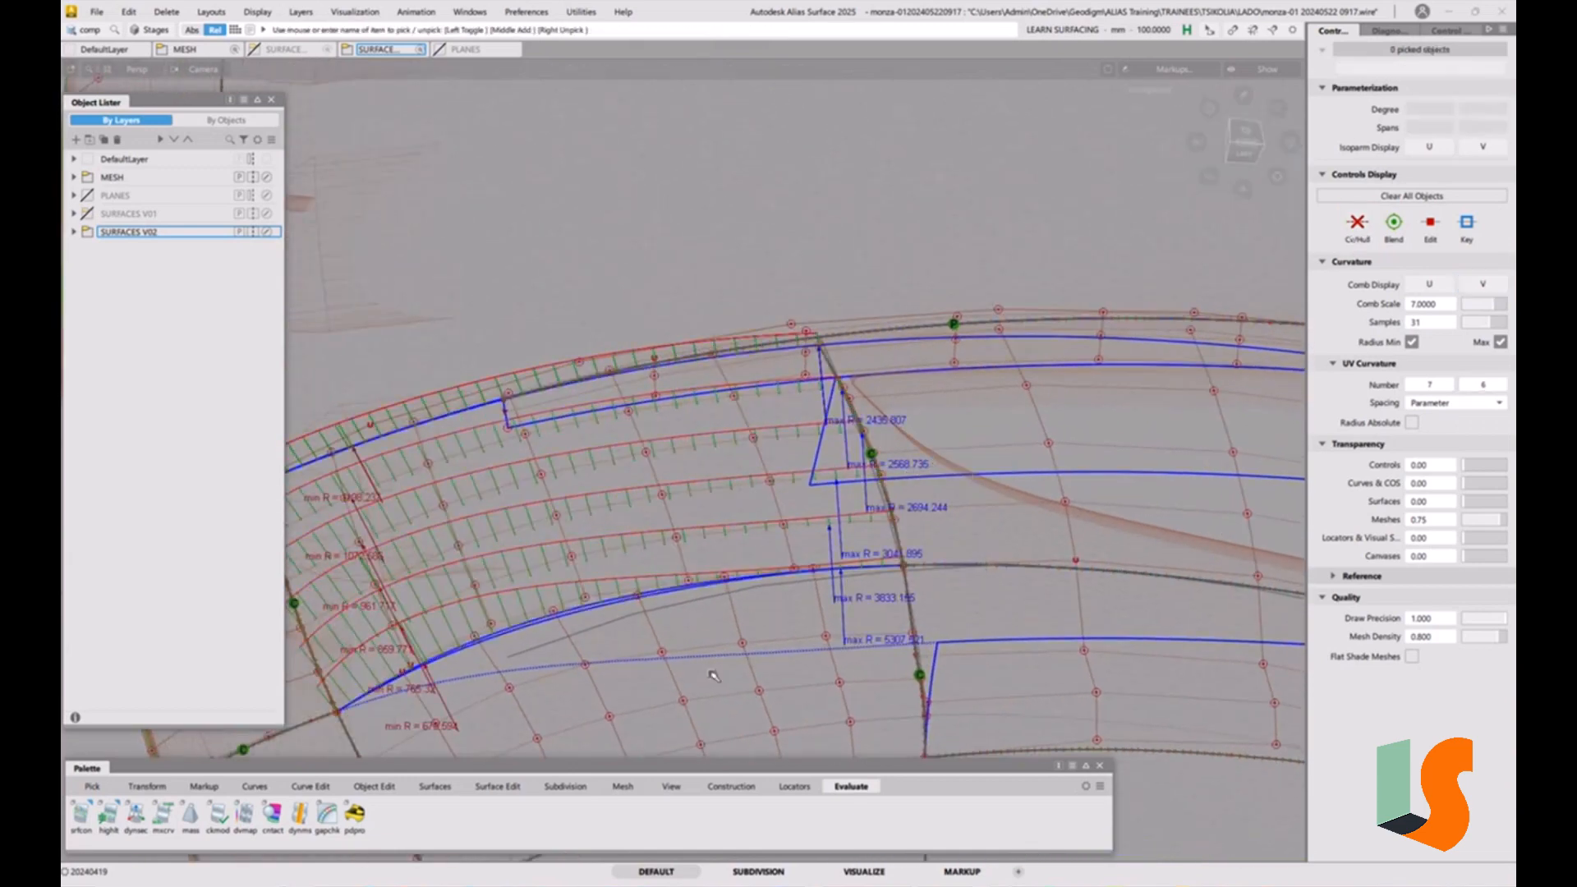
Align surface#84's U=1 edge to surface#83's U=0 edge with G2 continuity and Create History enabled
click(374, 786)
double_click(215, 815)
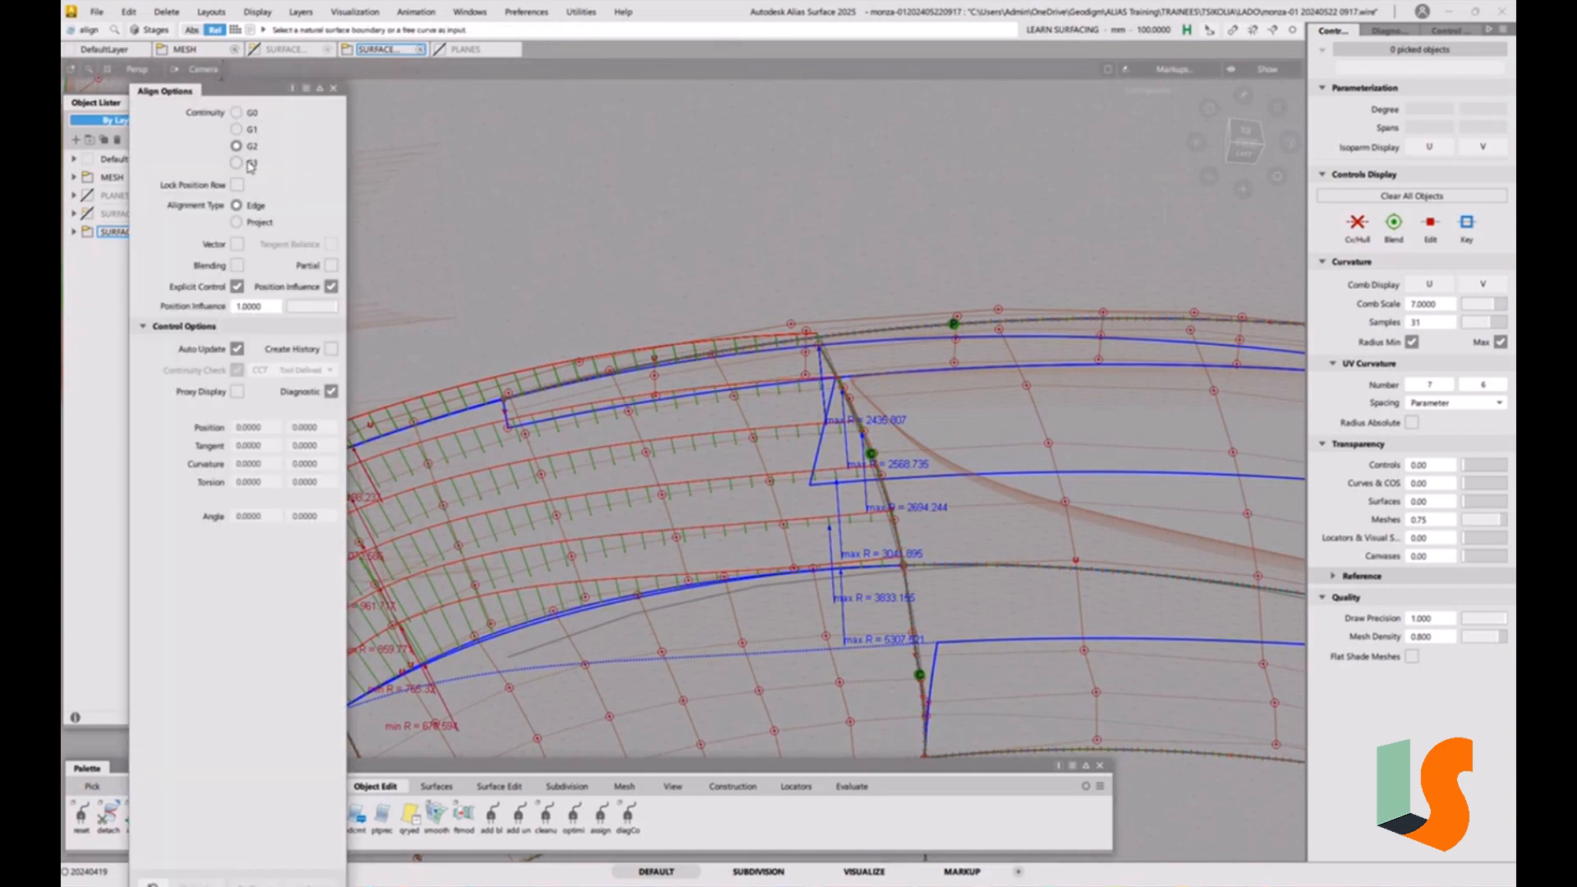
click(331, 349)
click(889, 509)
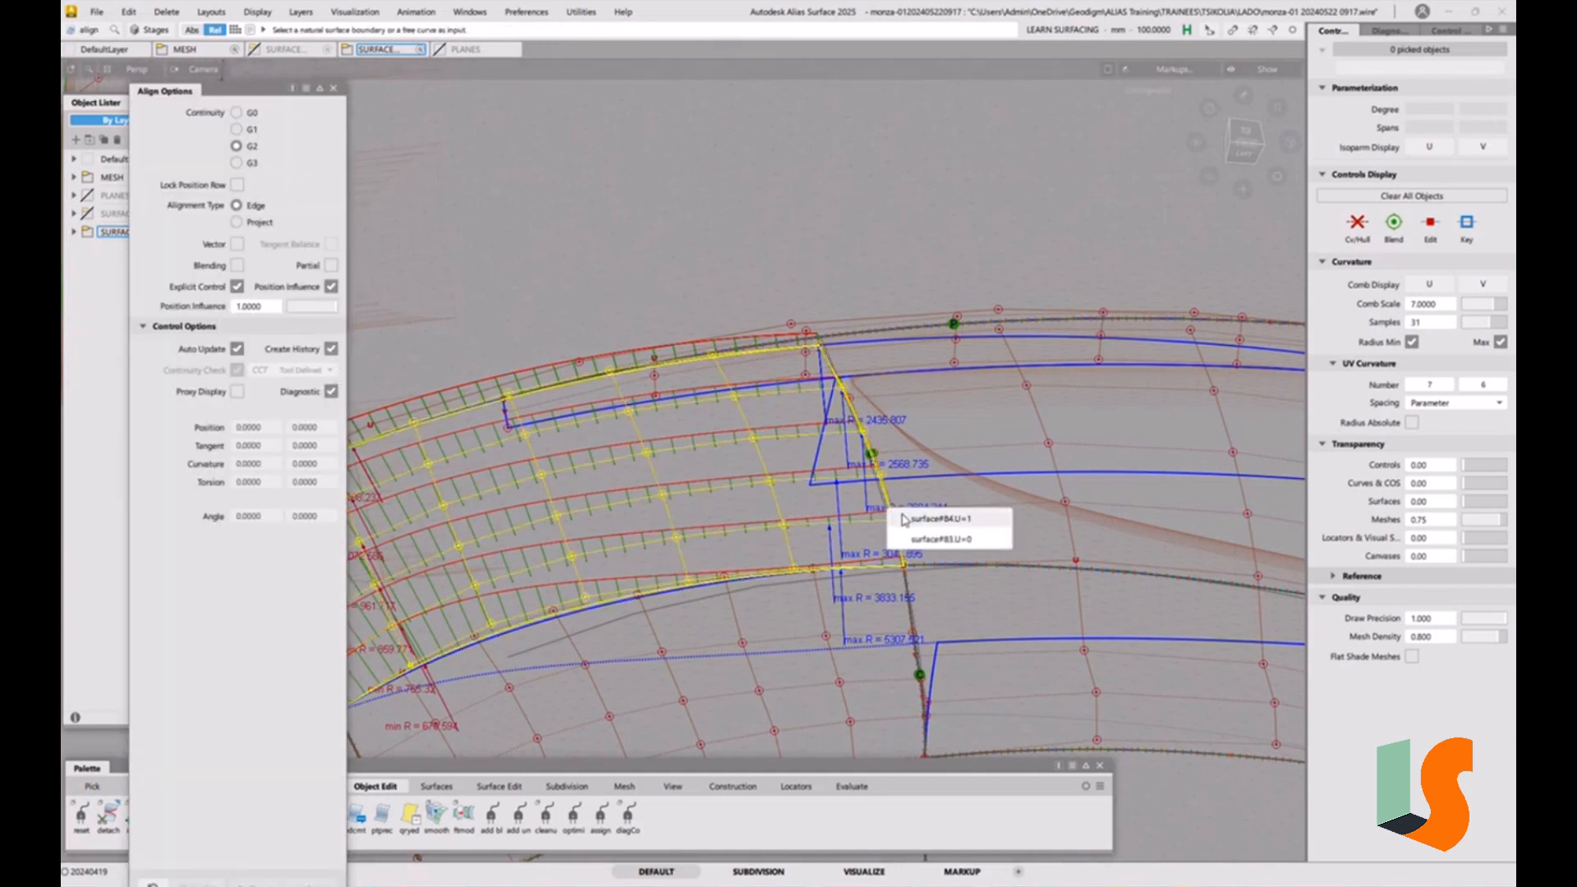
click(897, 515)
click(893, 513)
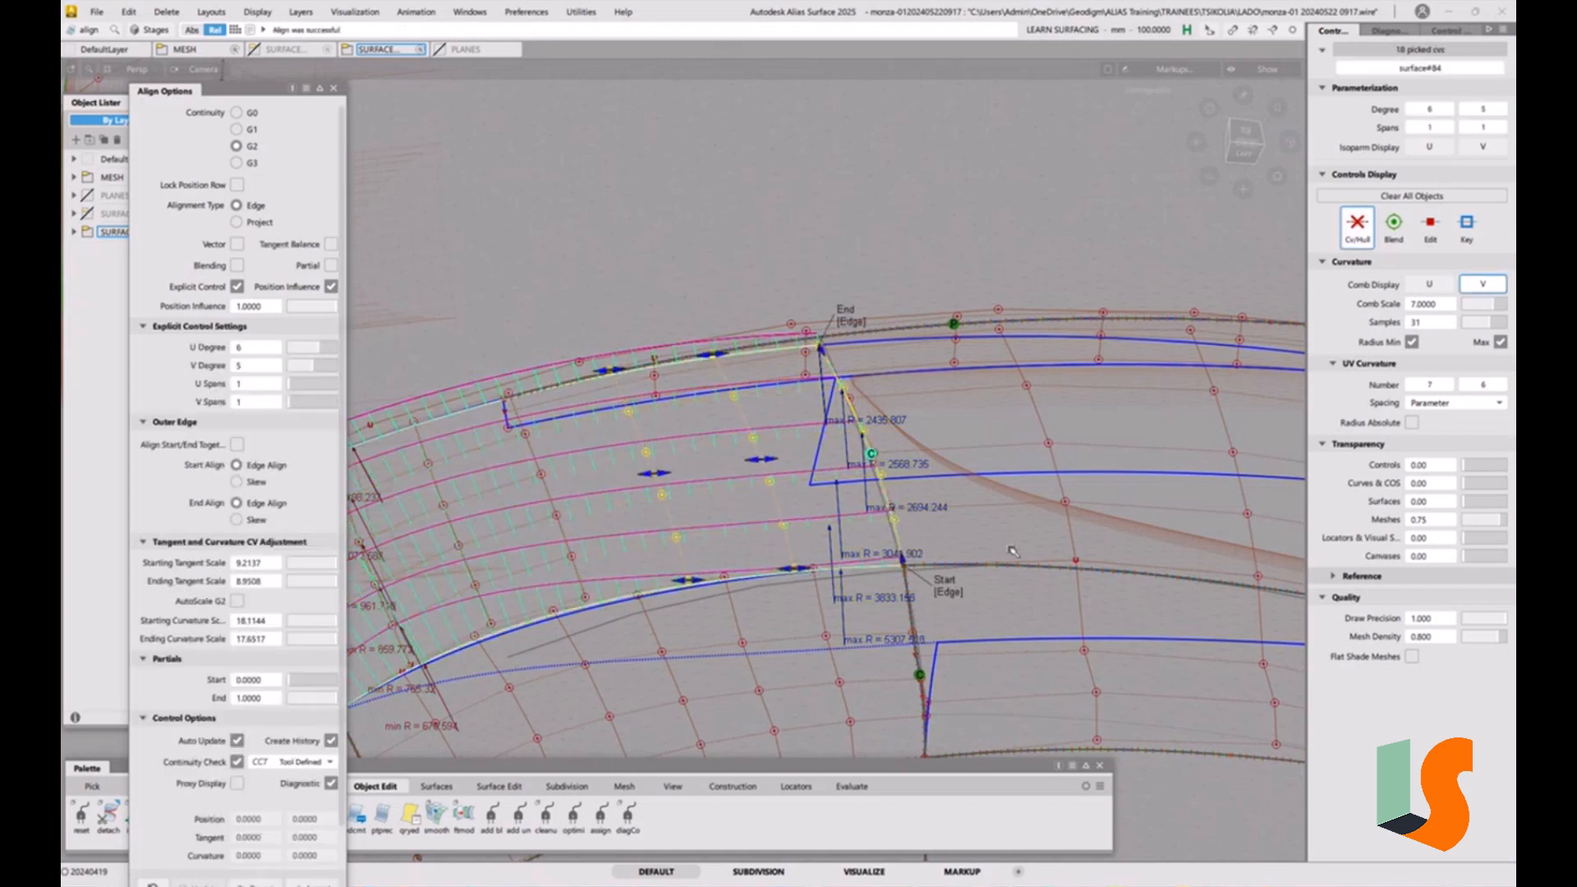
Raise the curvature comb scale to 8.5 and leave the Align tool
click(1502, 306)
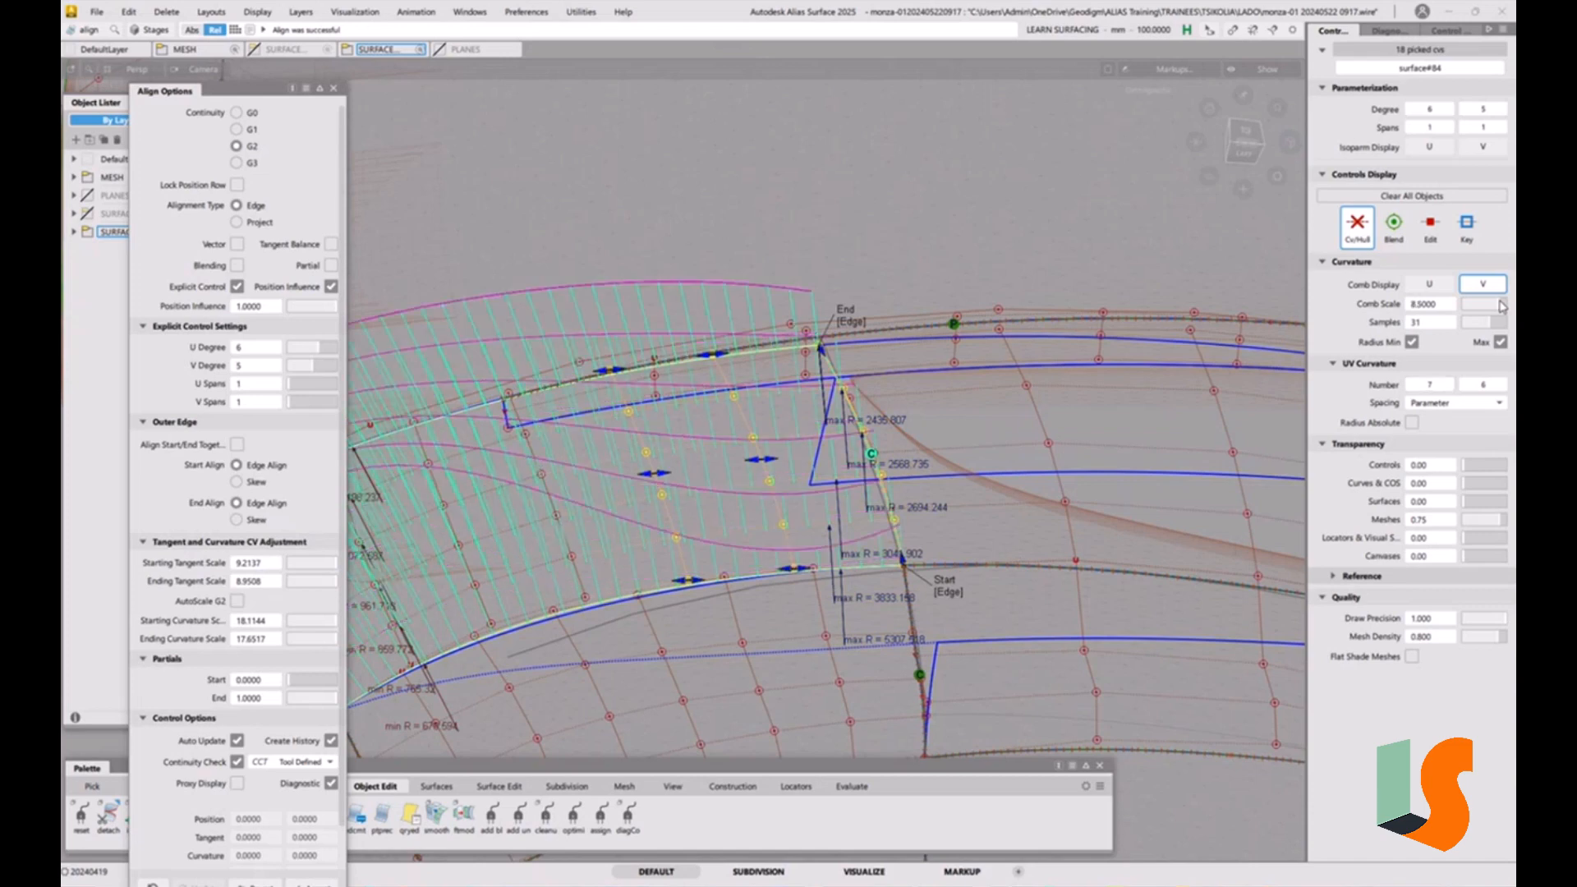
key(space)
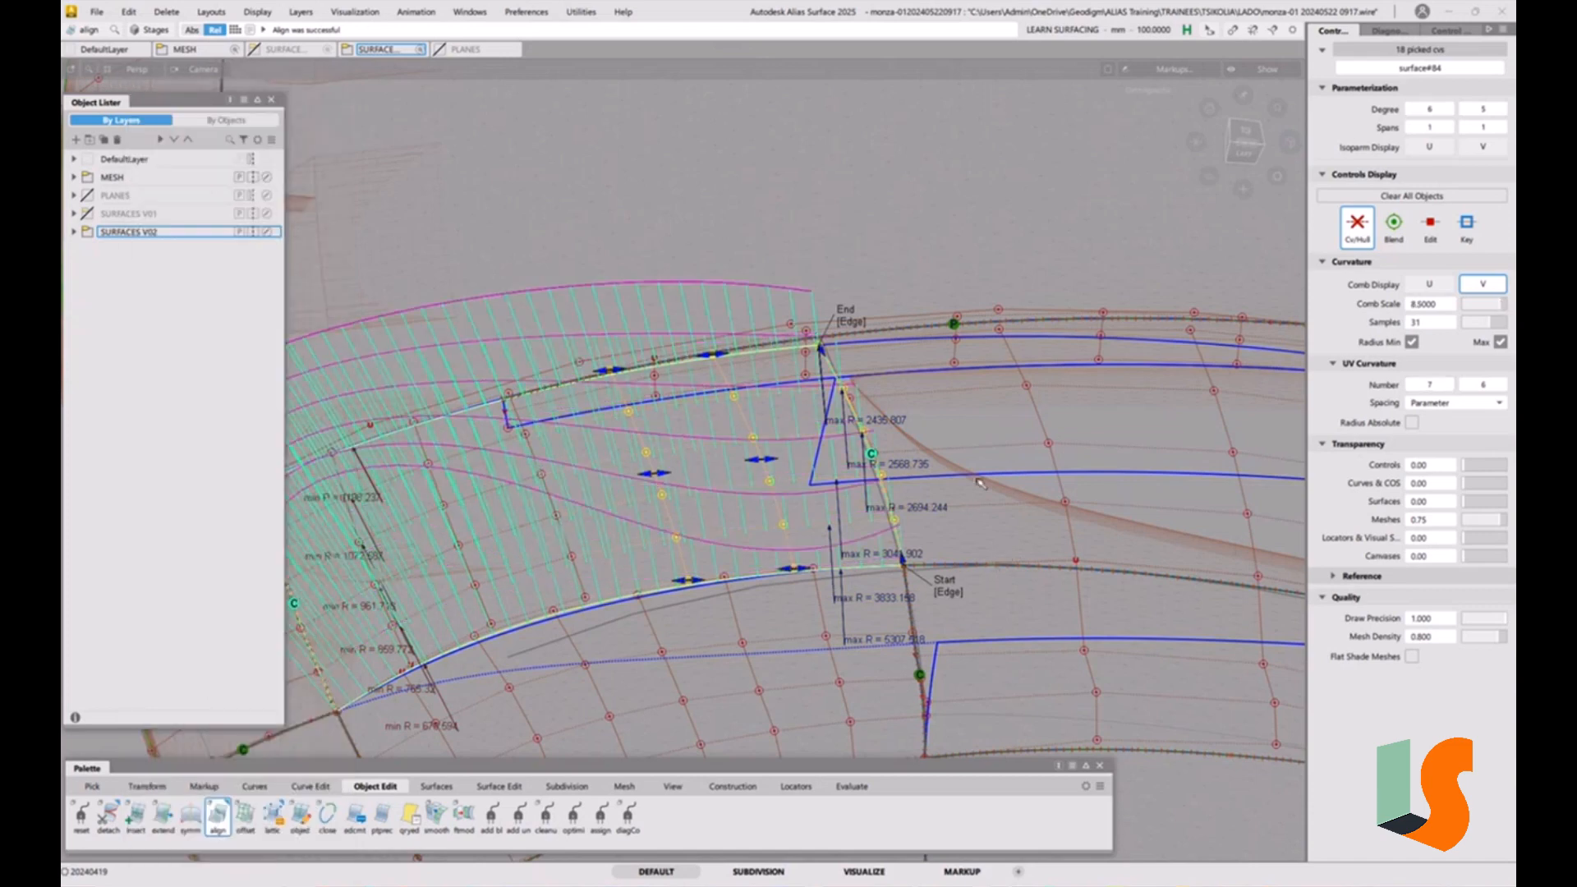
alt+shift+right_drag(799, 564, 969, 550)
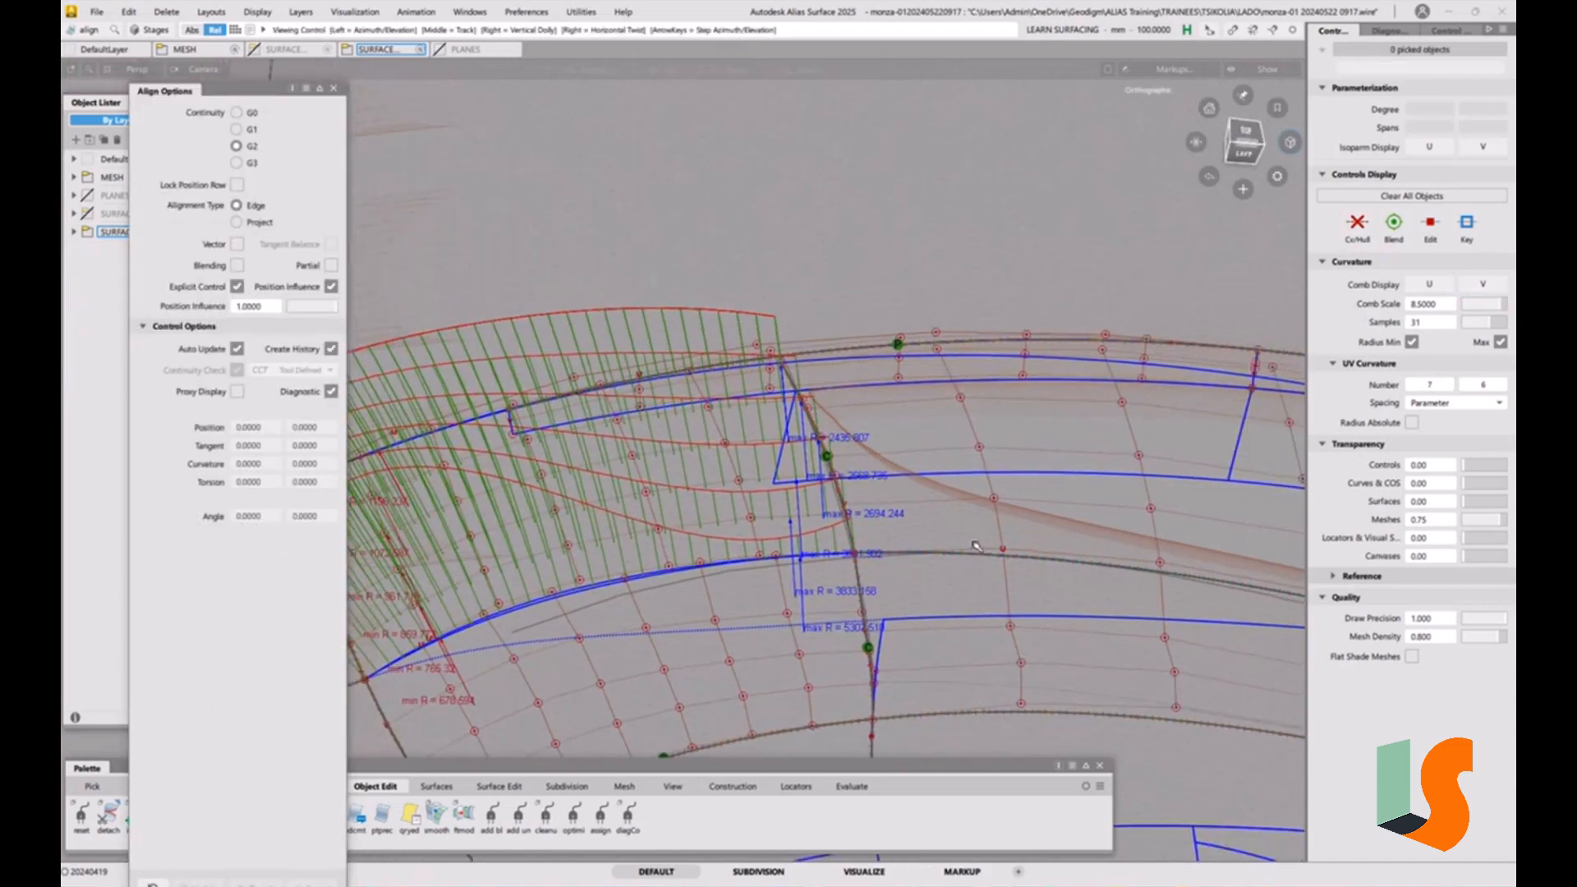
alt+shift+middle_drag(969, 550, 799, 526)
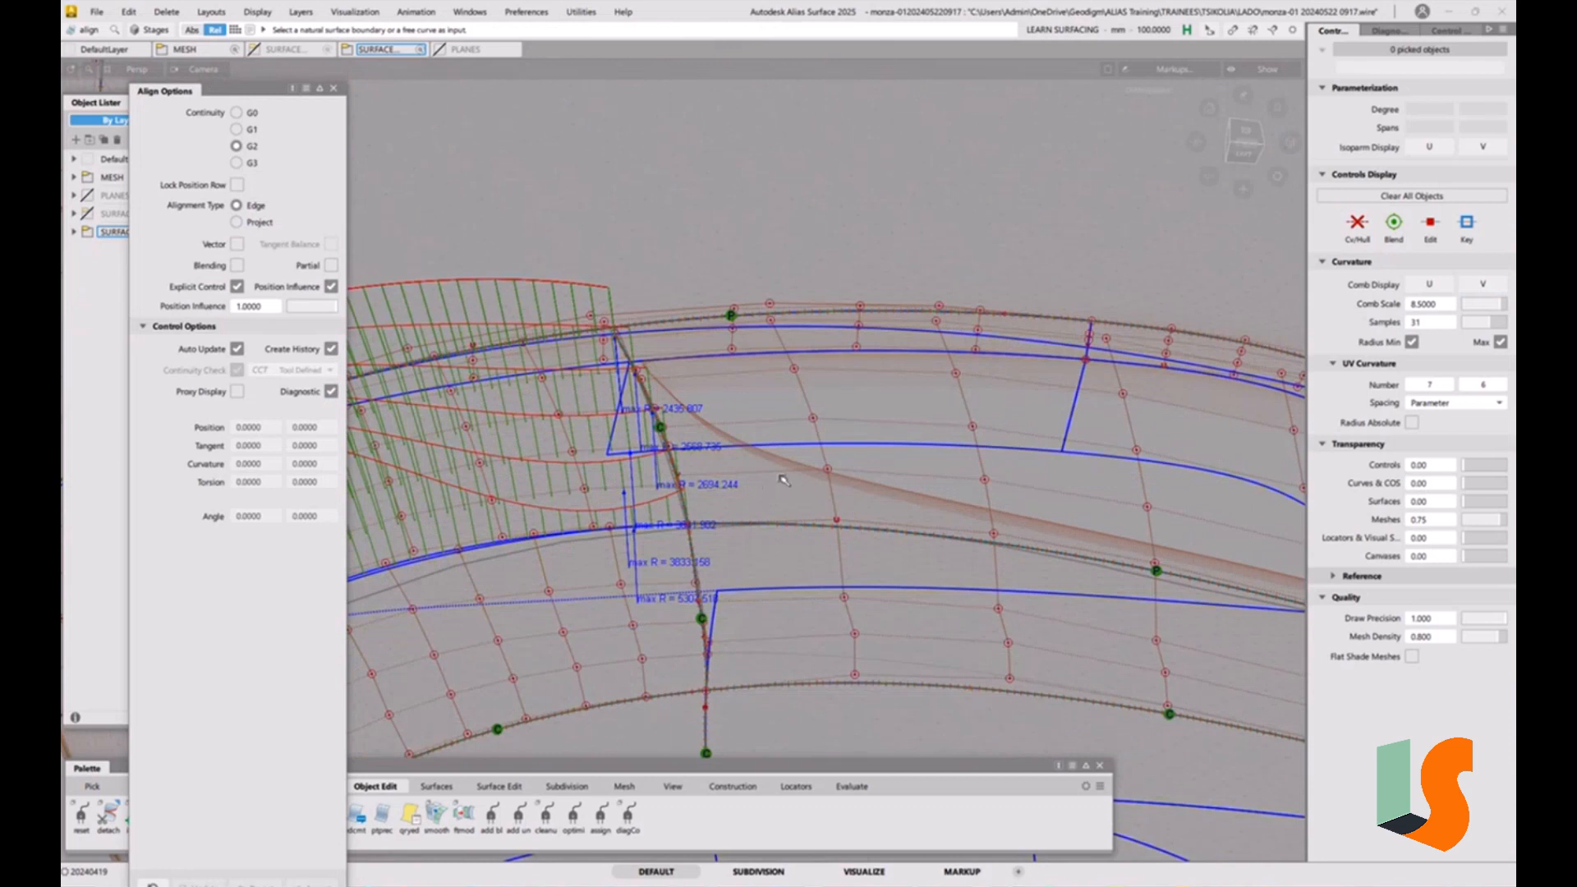
key(Escape)
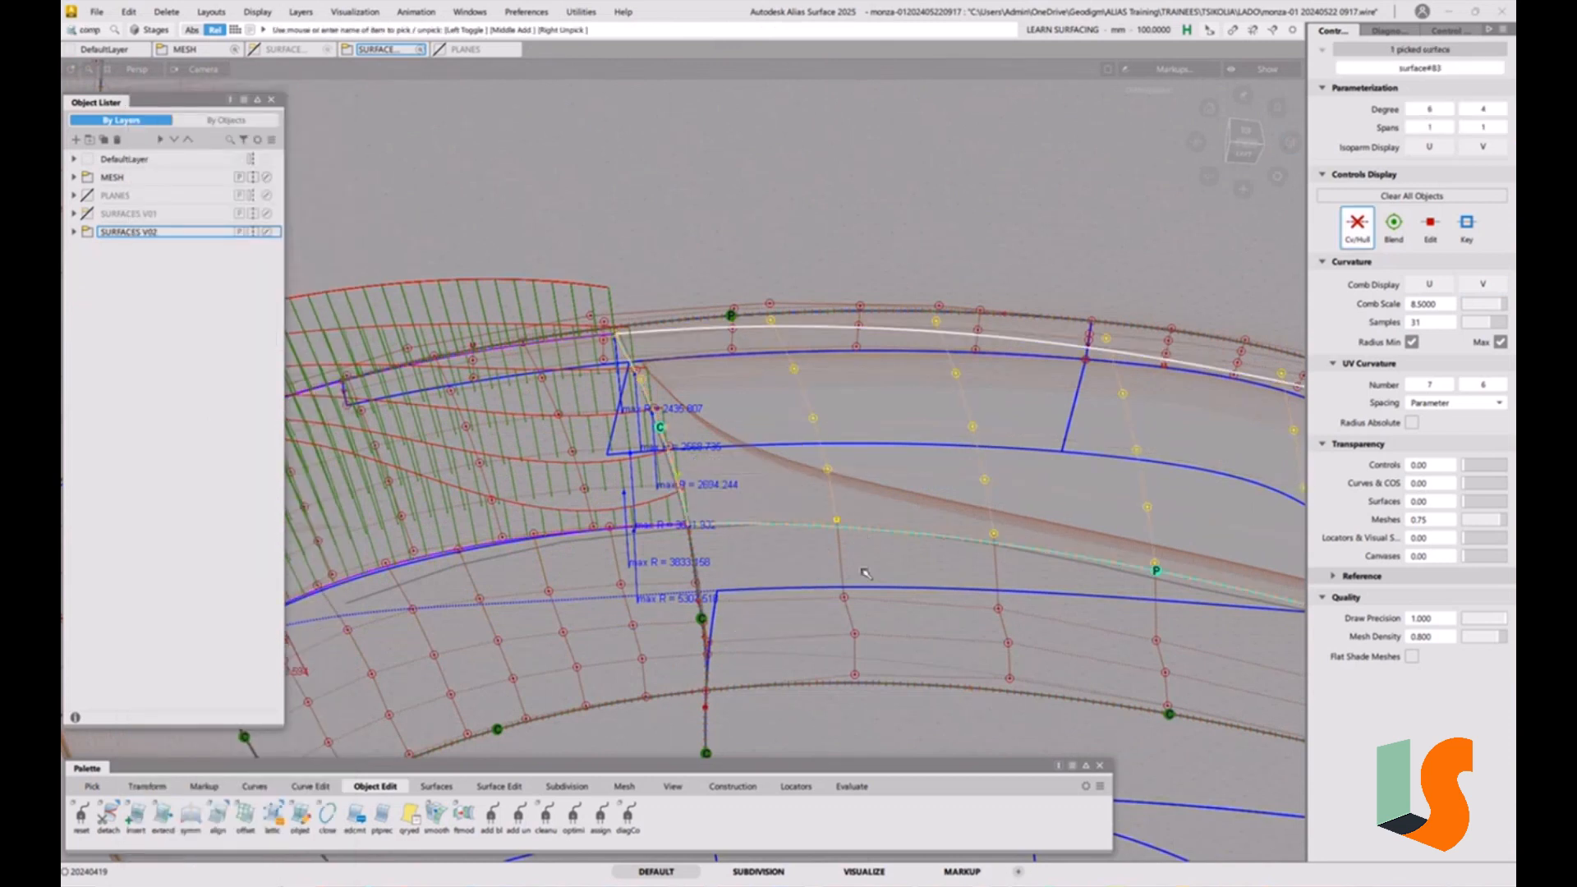
Hide the CVs and hulls of the two patches directly below surface#84 and surface#83
alt+shift+right_drag(867, 574, 919, 539)
alt+shift+drag(918, 539, 811, 522)
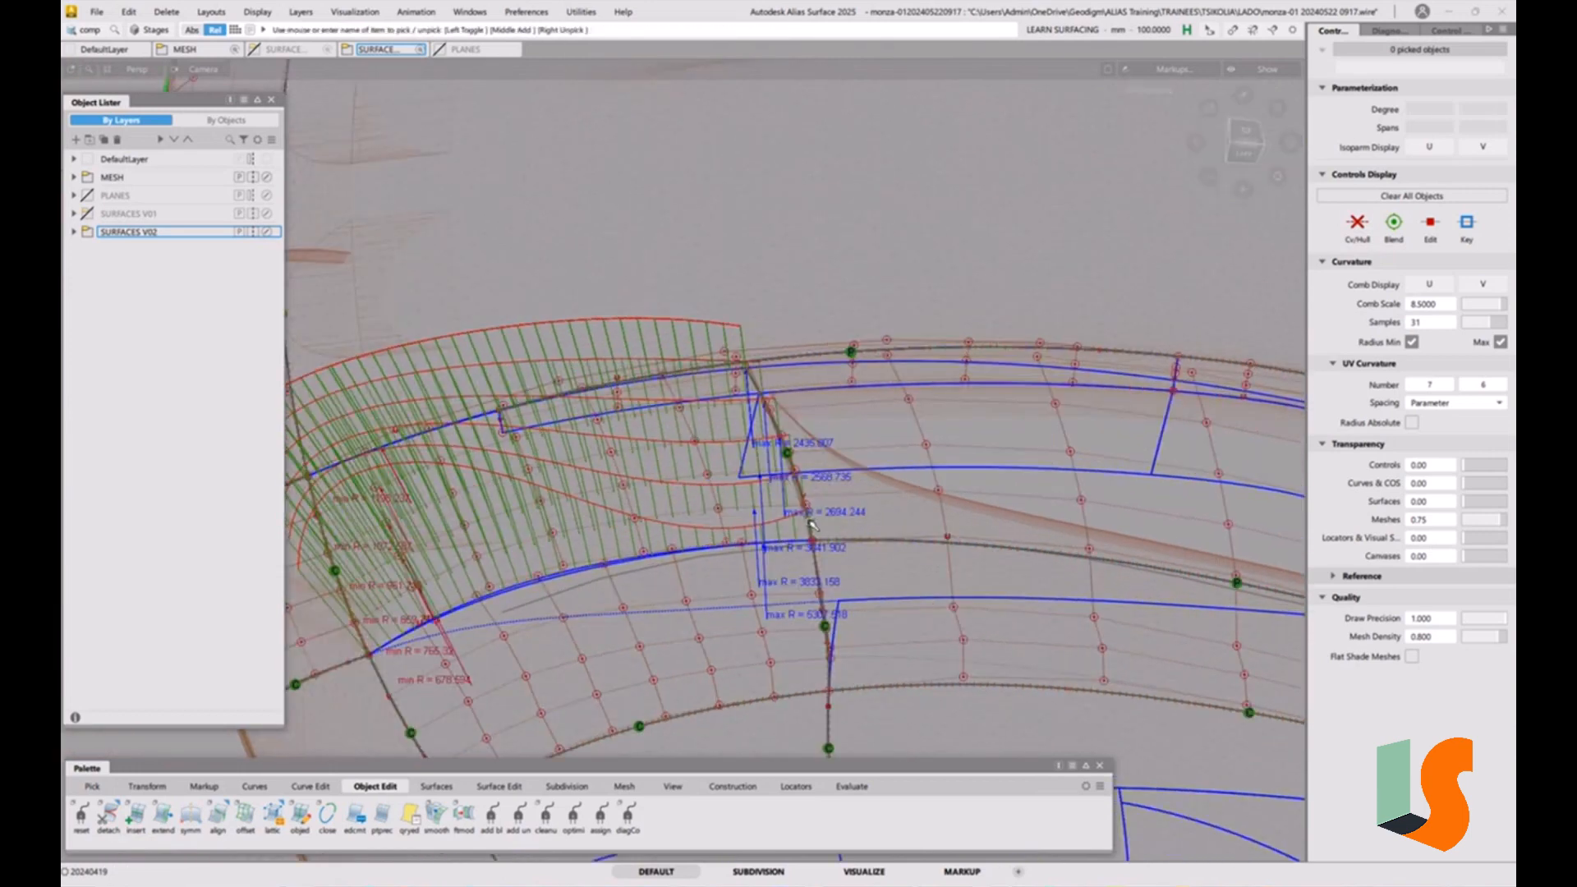
ctrl+shift+drag(831, 612, 805, 618)
click(820, 576)
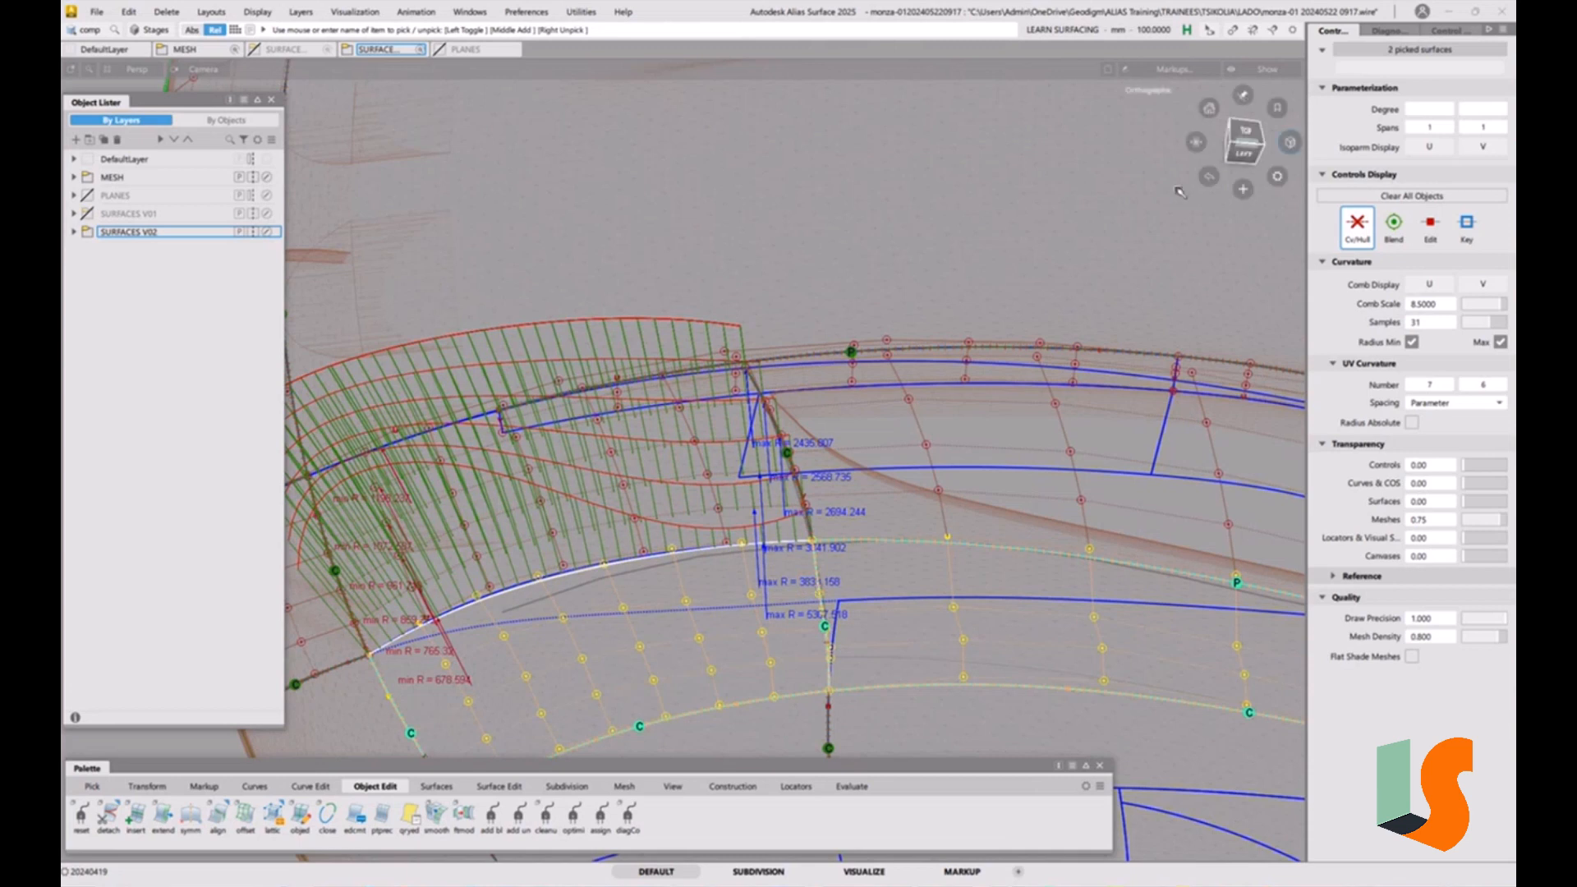
click(1134, 462)
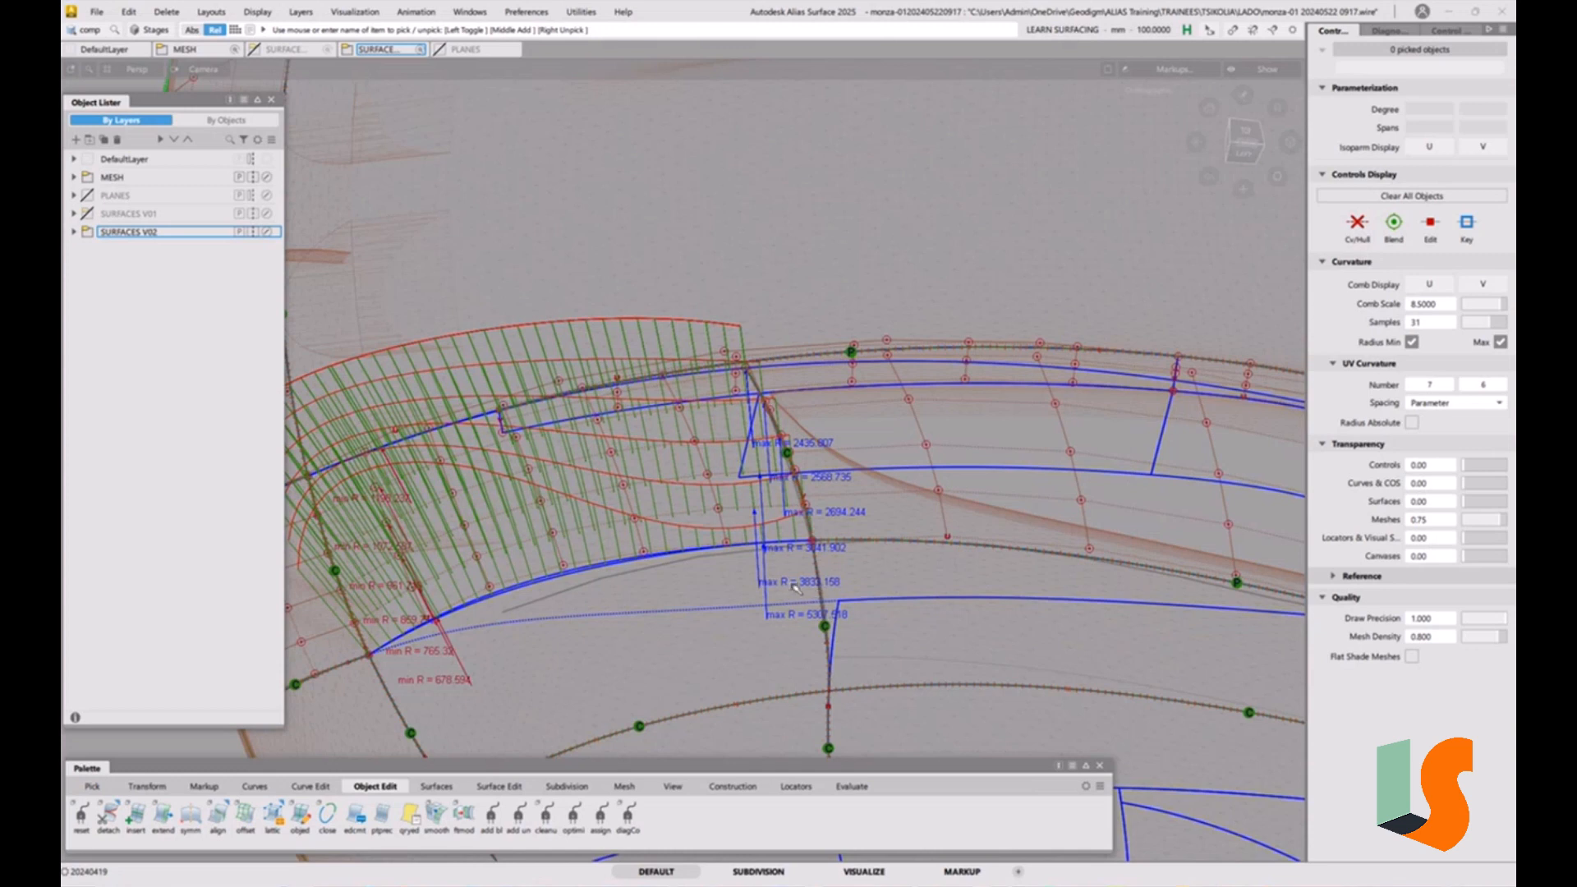
Move surface#83's five-CV edge row at the joint with surface#84 using Transform CV at mouse sensitivity 10
click(813, 543)
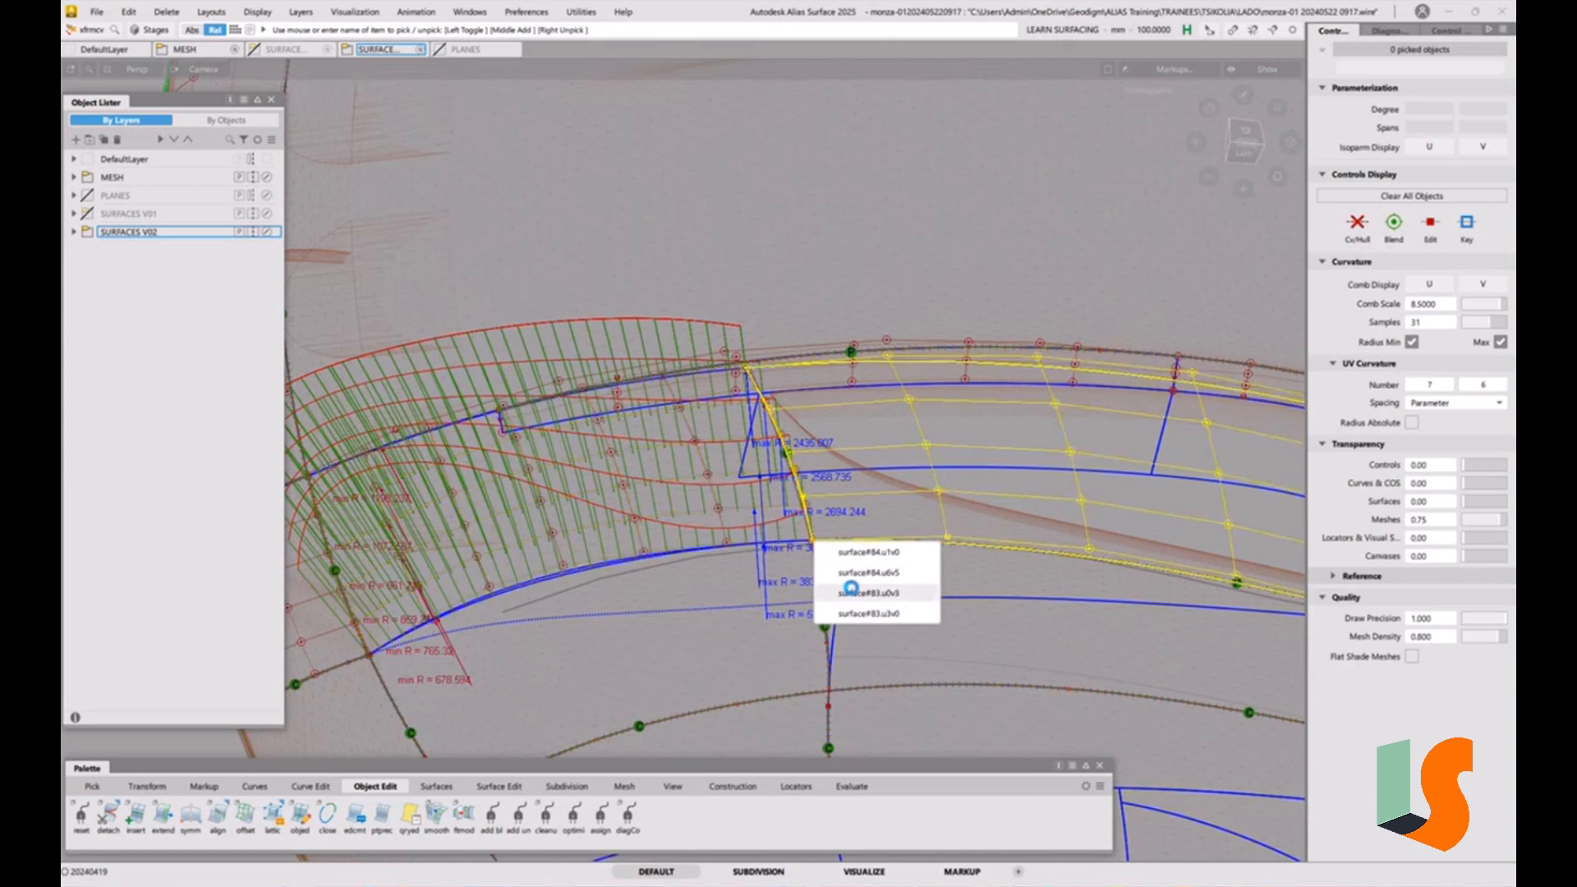
click(852, 592)
key(m)
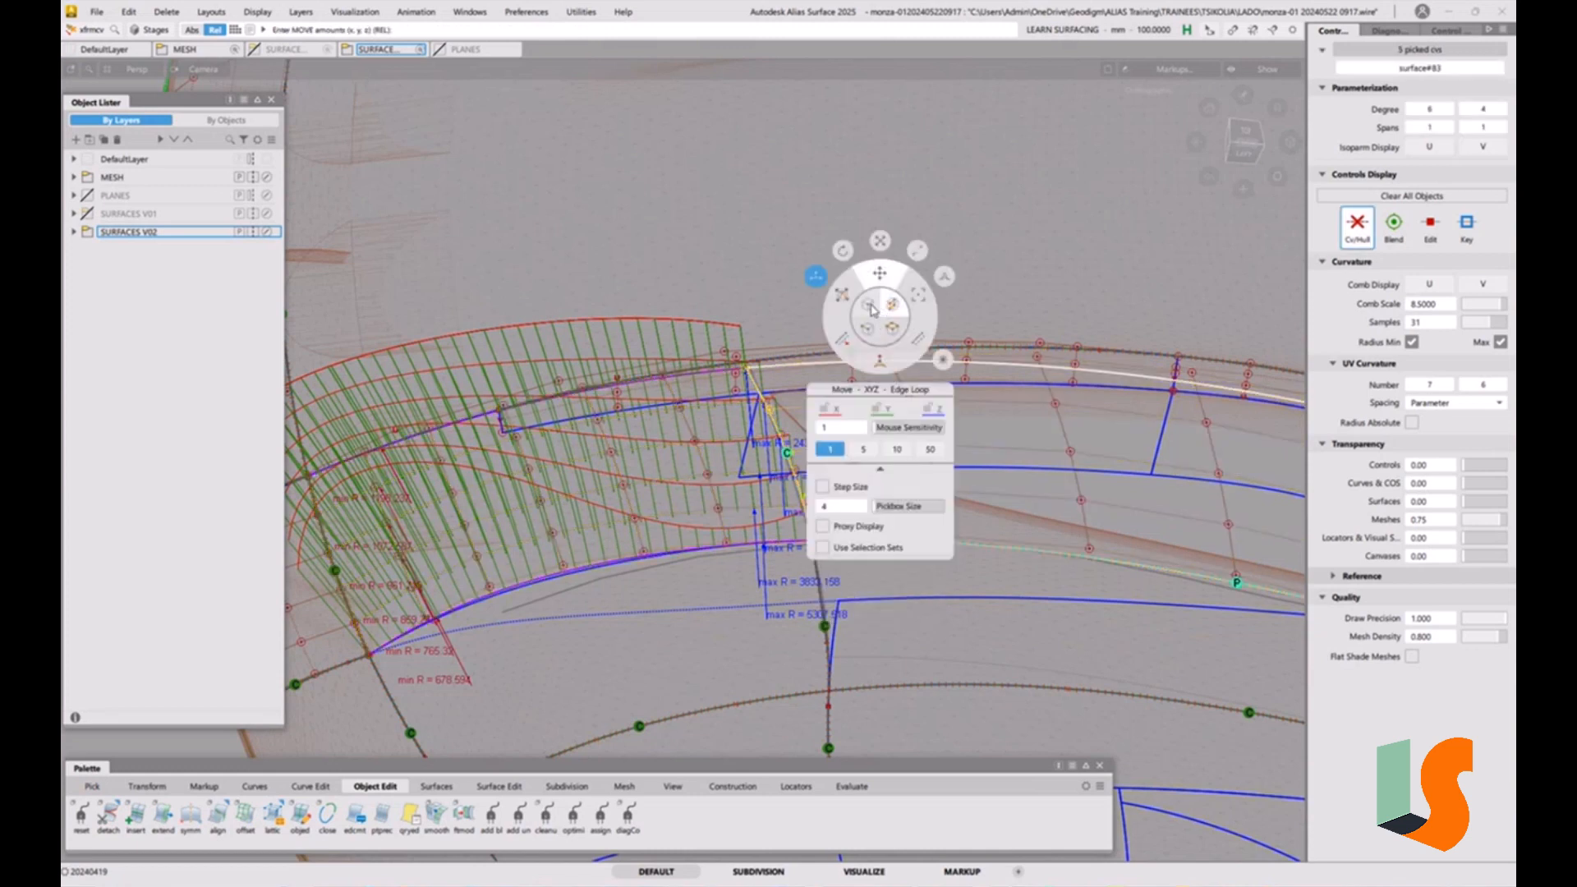
click(867, 306)
click(897, 449)
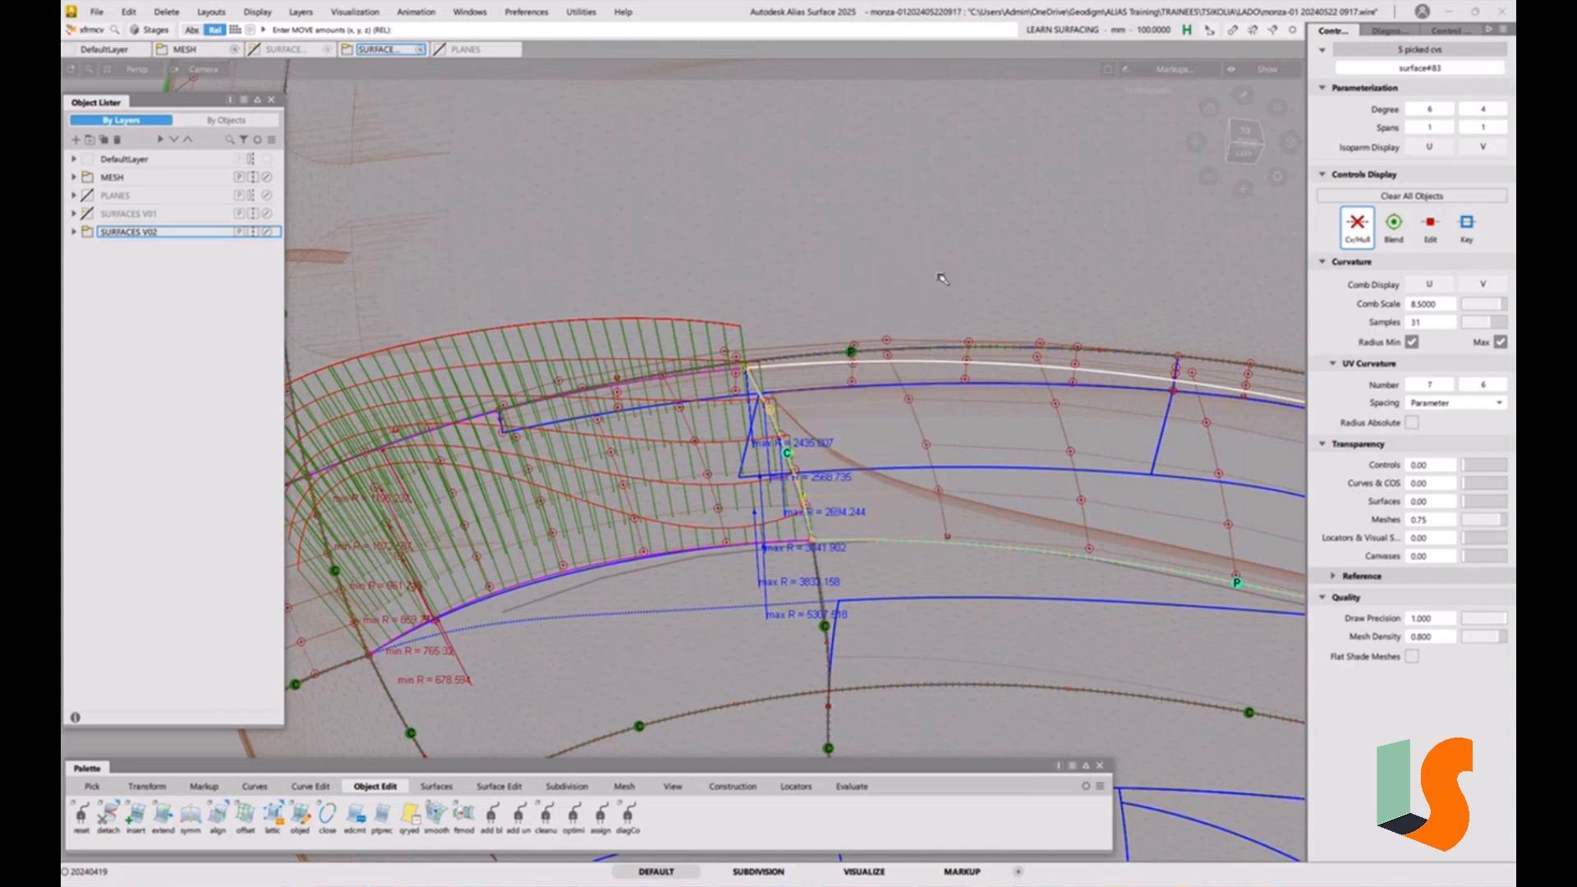
click(883, 229)
drag(883, 228, 897, 261)
ctrl+shift+drag(952, 538, 940, 493)
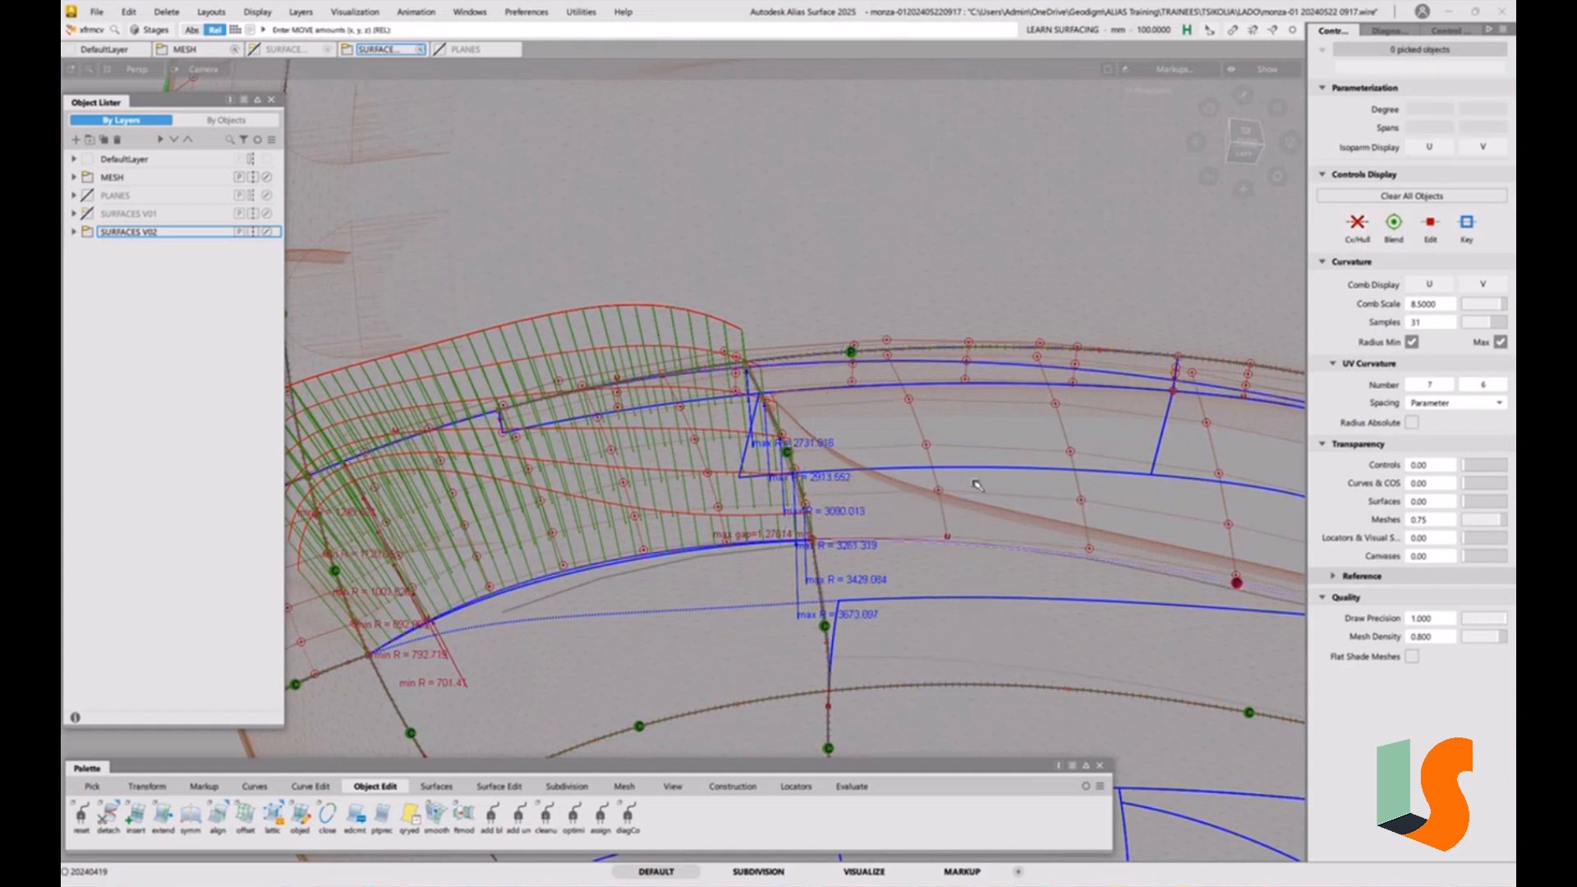
Display the V curvature comb on surface#83 beside surface#84's comb and clear the selection
click(914, 454)
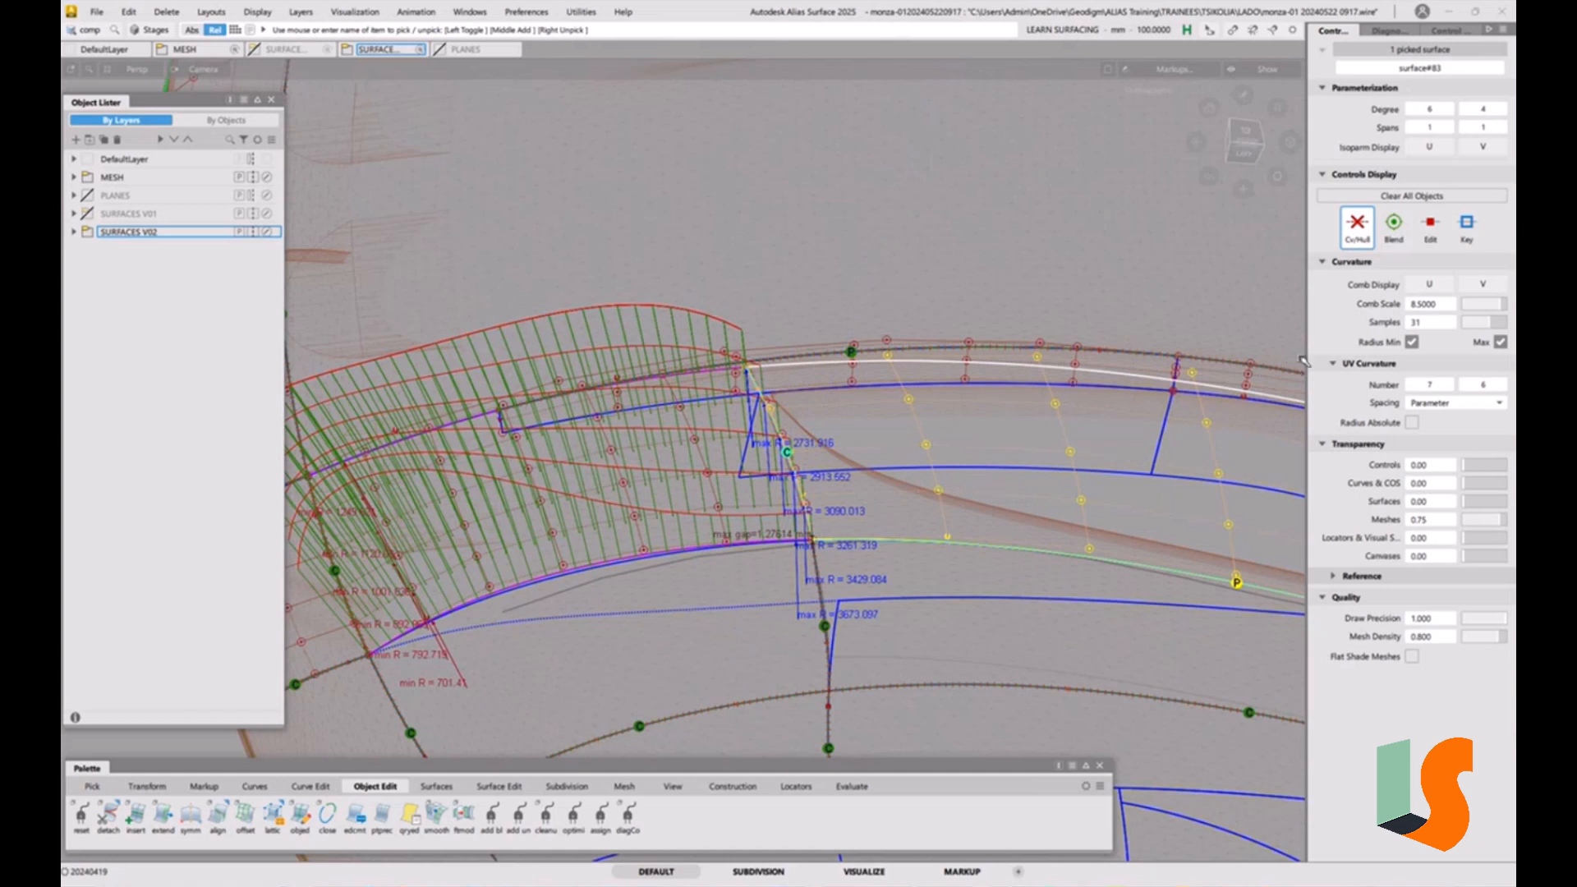
click(1473, 285)
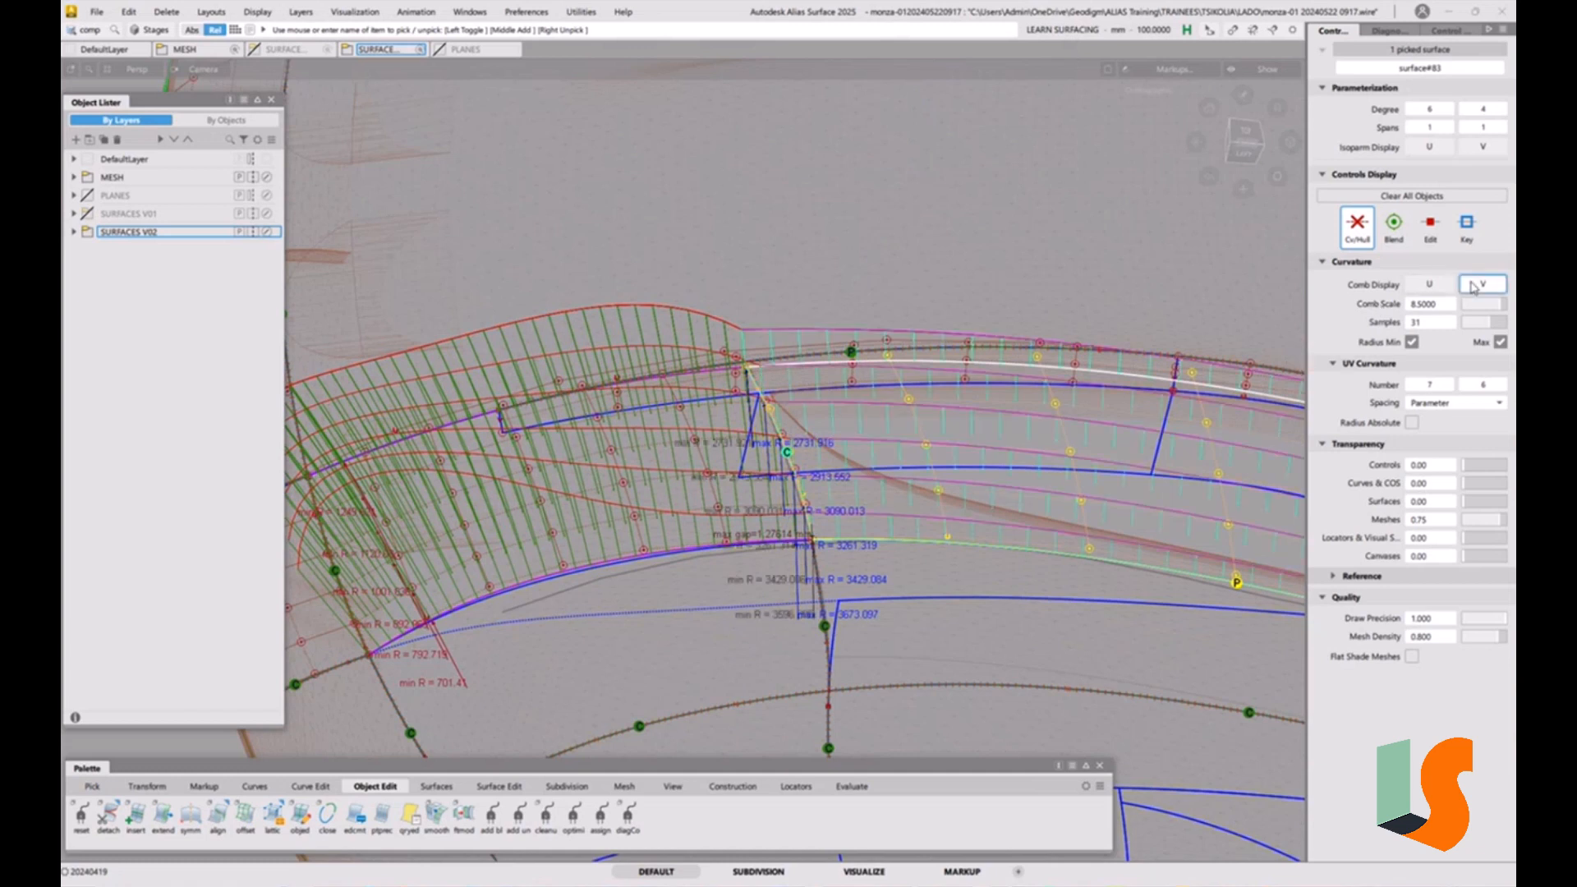
alt+shift+drag(924, 420, 923, 439)
alt+shift+middle_drag(923, 439, 934, 483)
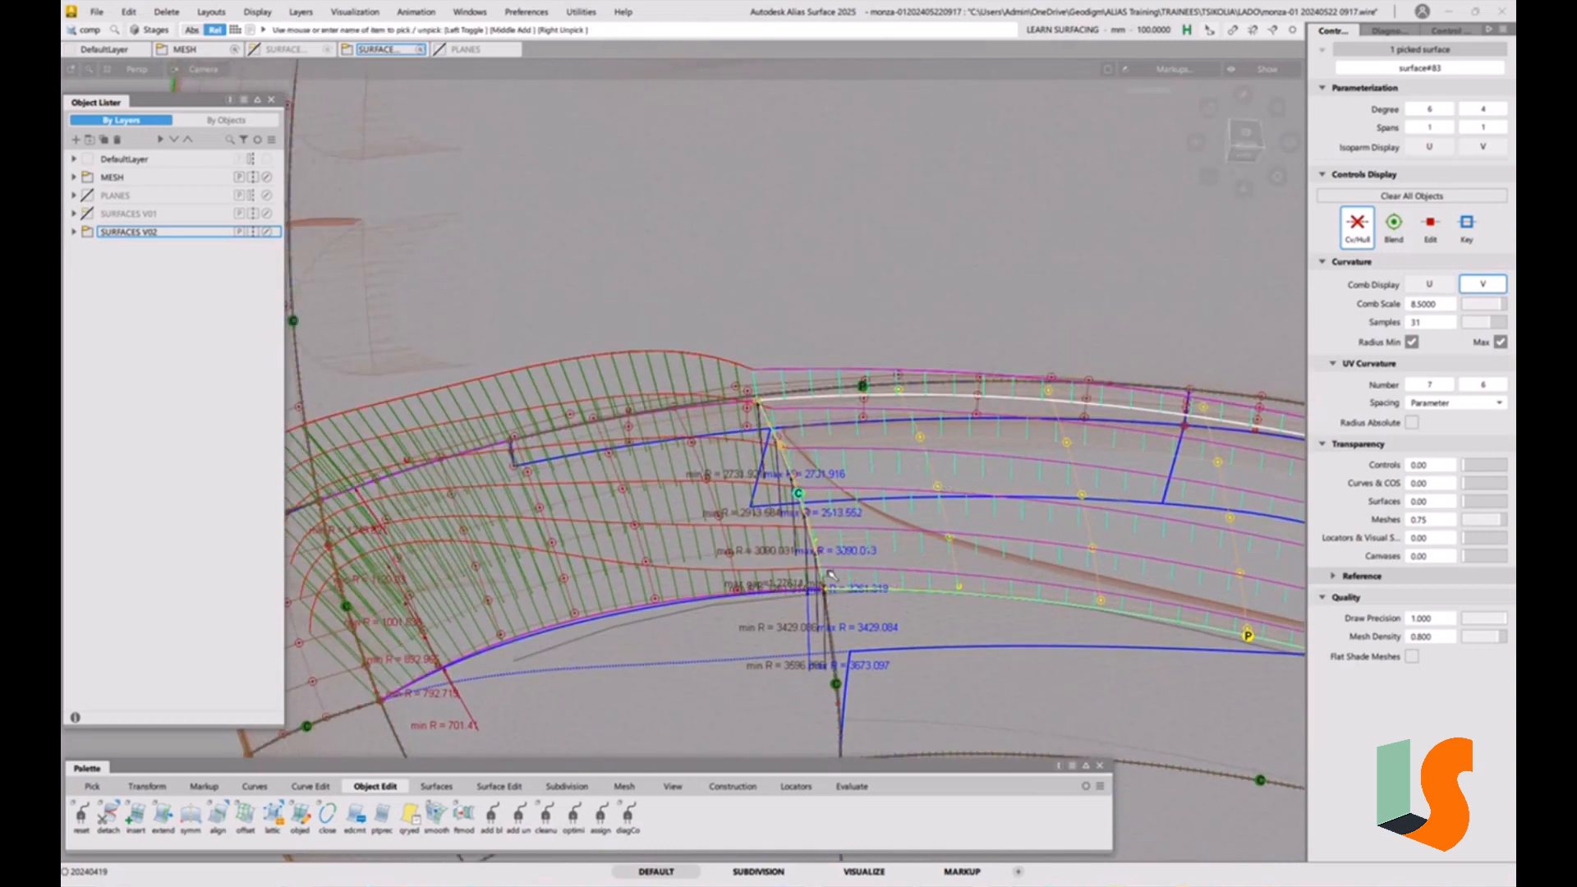
click(927, 405)
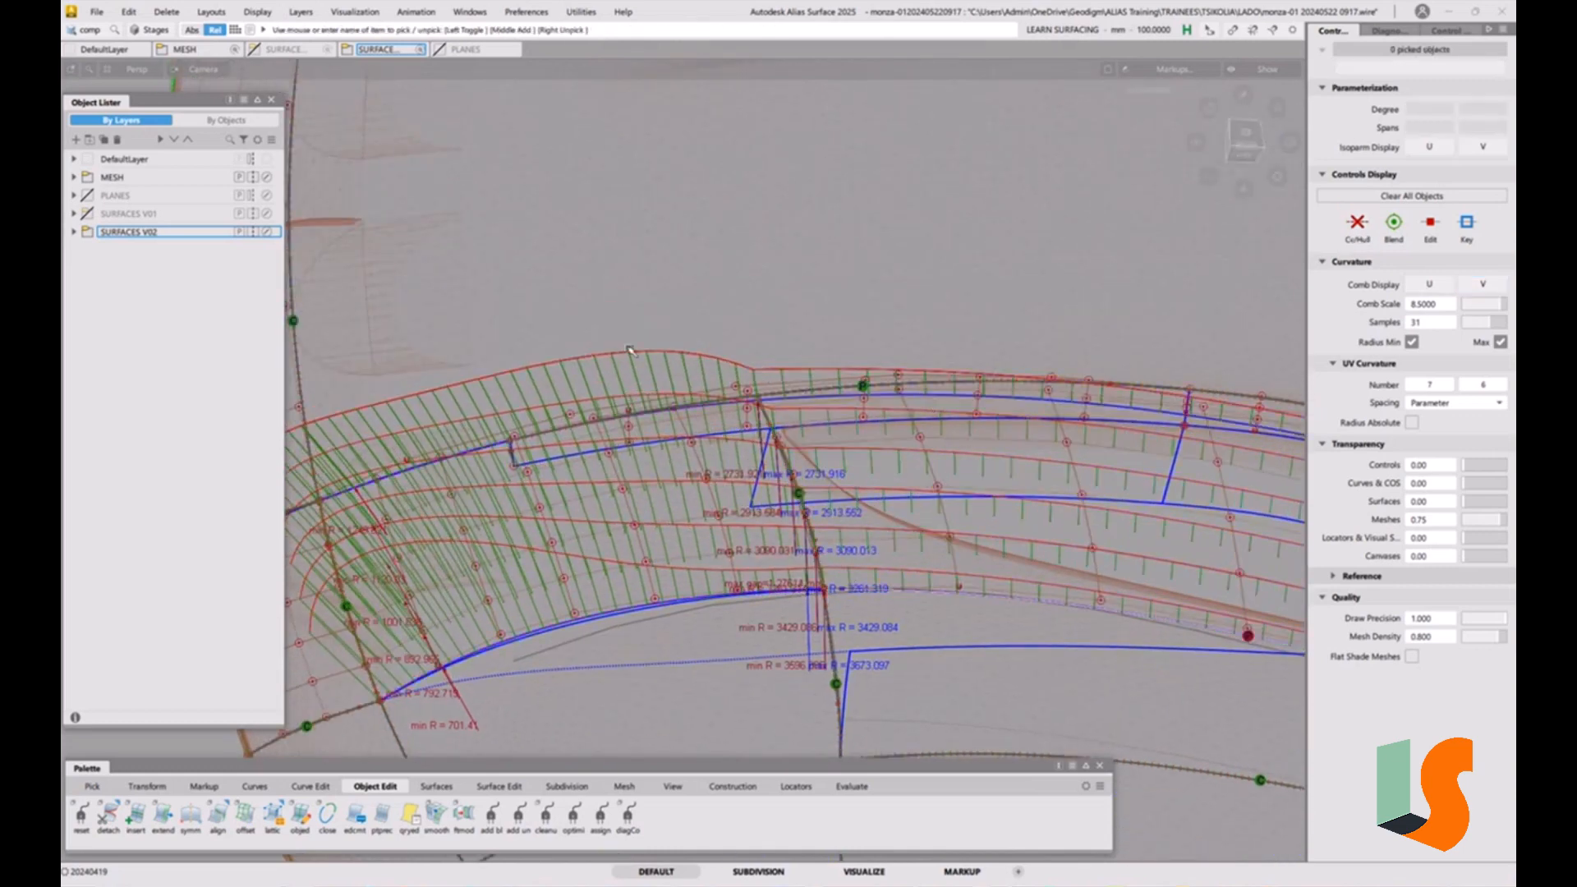
Hide the CVs and hull of surface#70 along the upper hood edge
alt+shift+drag(773, 360, 813, 364)
alt+shift+right_drag(806, 386, 873, 435)
click(873, 428)
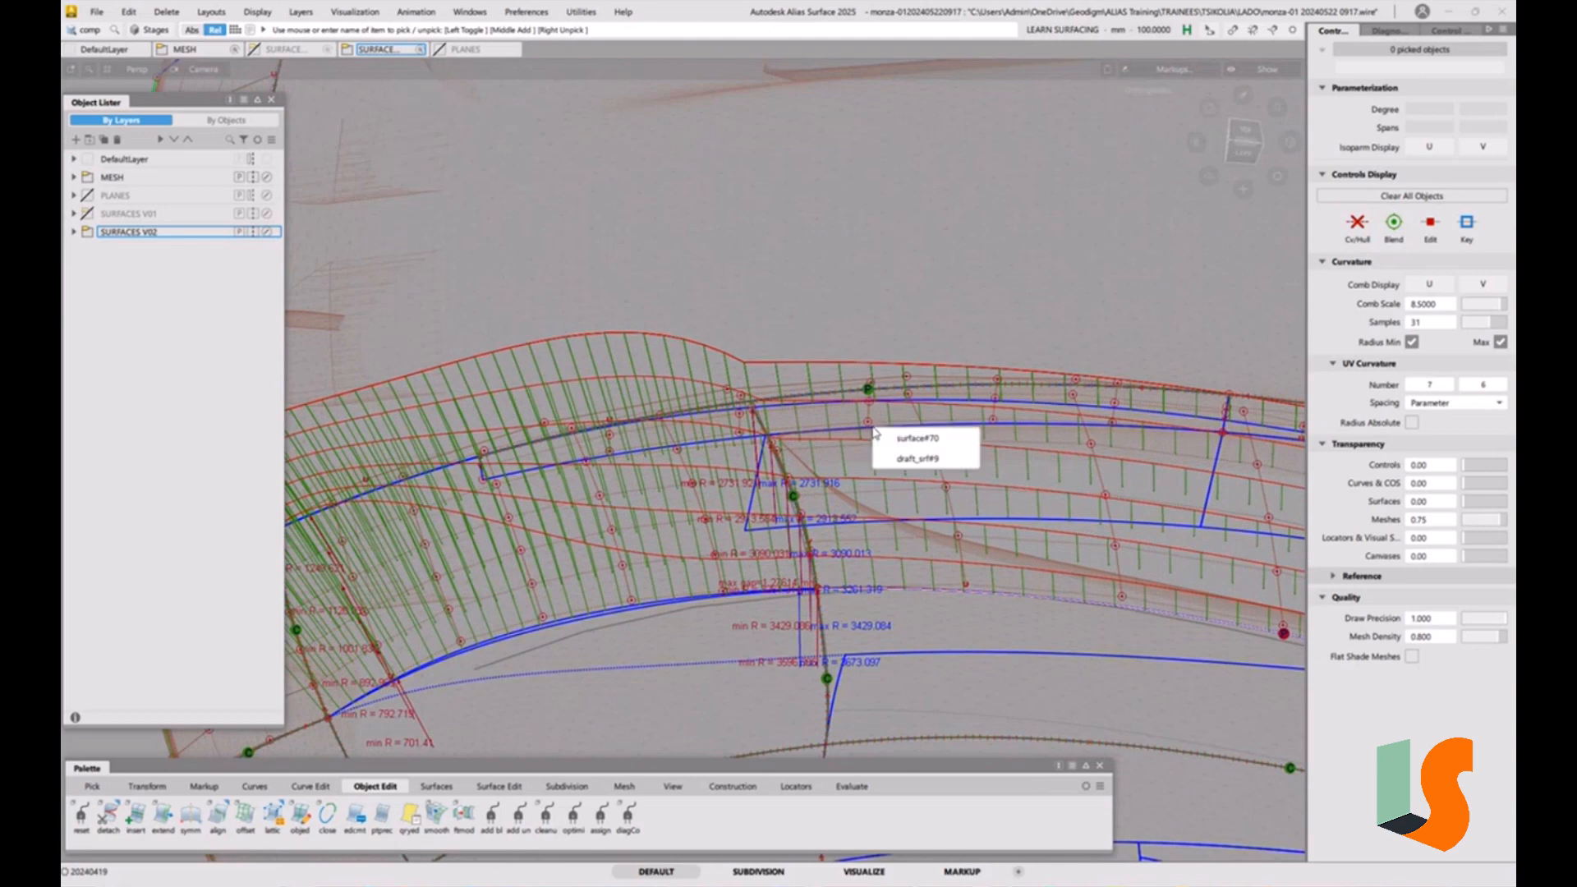
click(910, 432)
click(1355, 225)
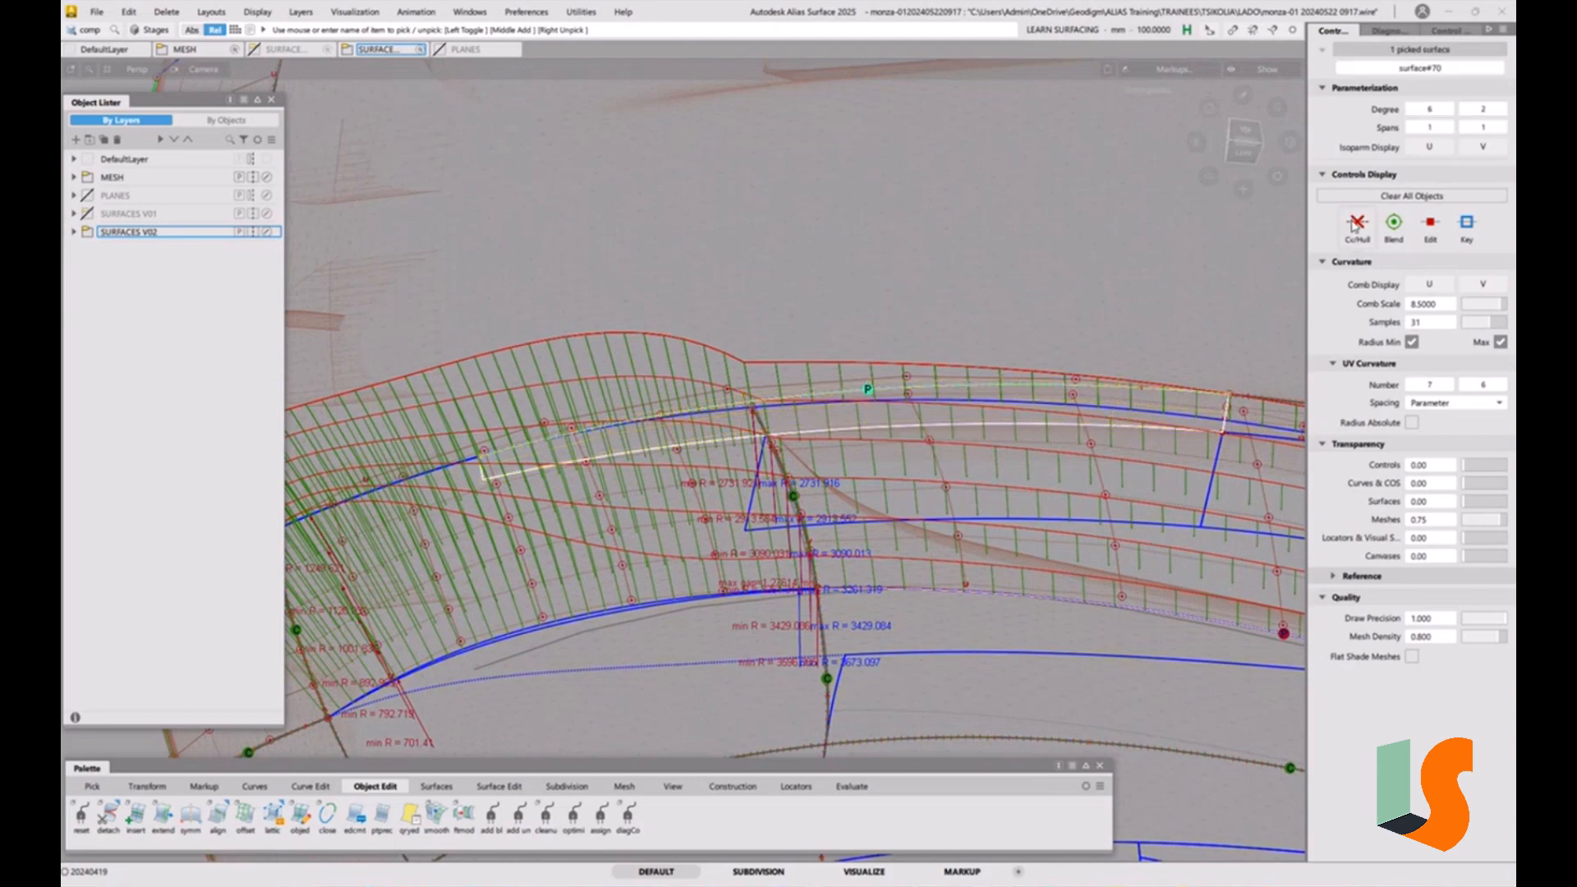
click(1022, 426)
Hide the CVs of rebuildCurve#81 running along the upper hood edge
alt+shift+drag(996, 426, 835, 349)
click(834, 380)
click(838, 388)
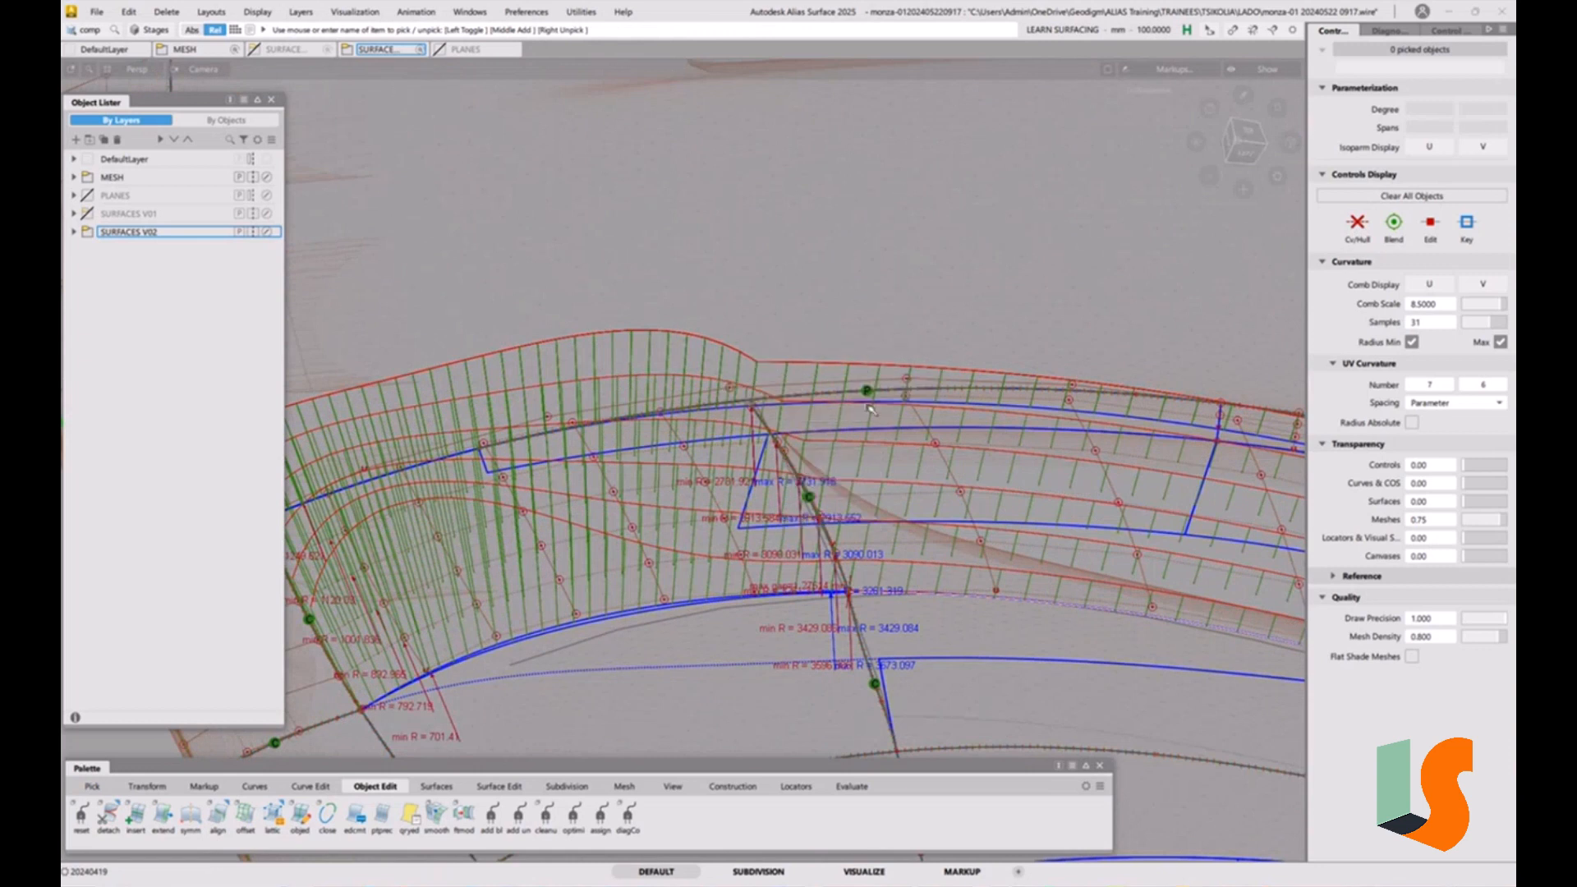
click(1356, 226)
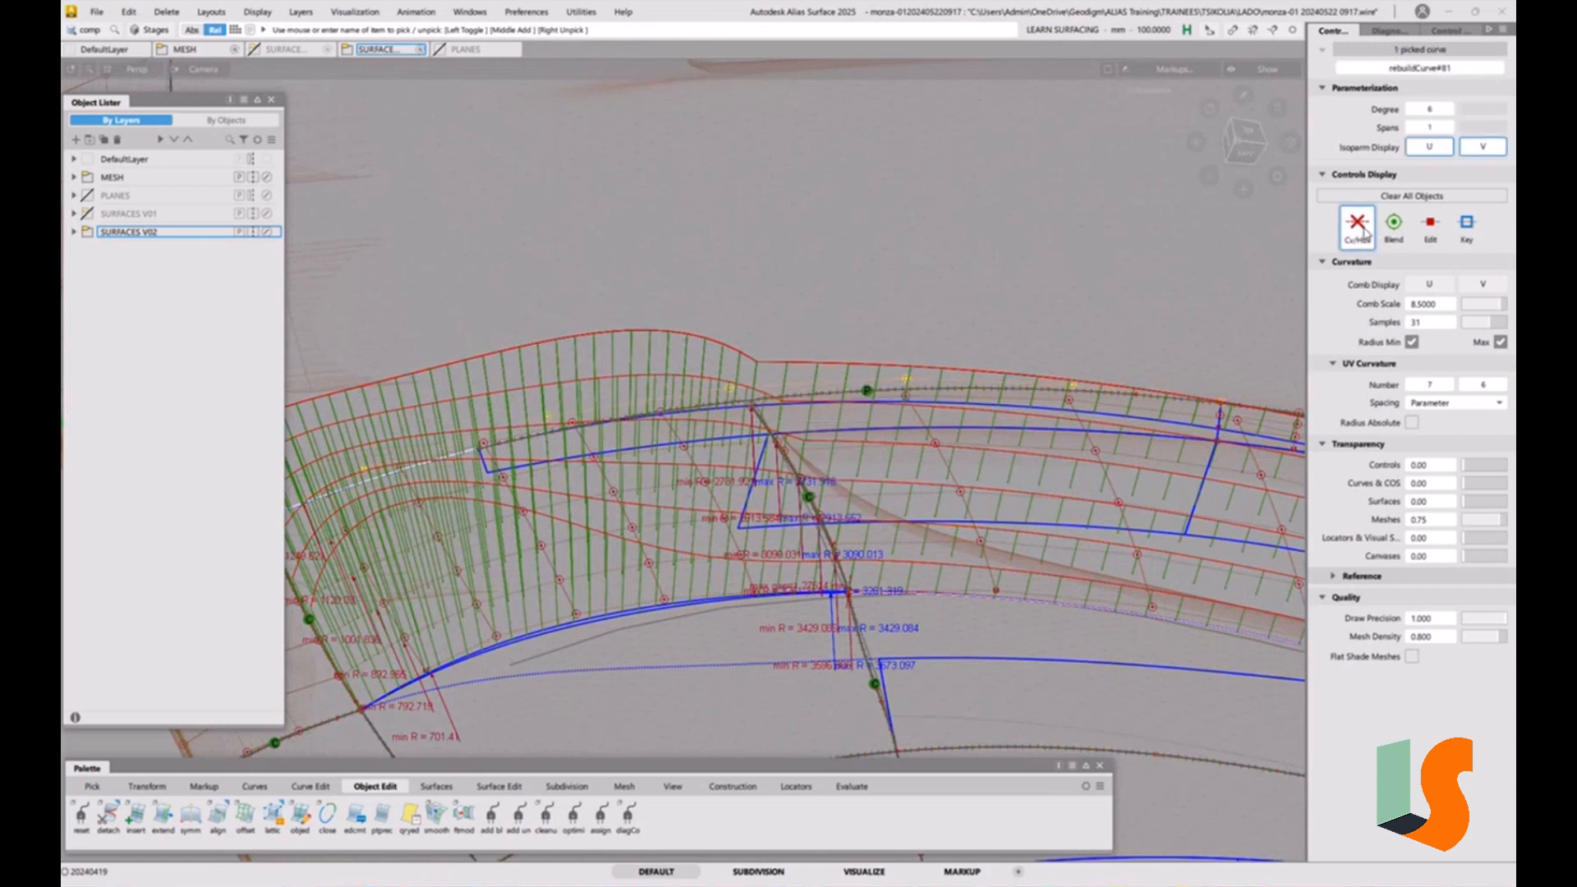
click(955, 417)
Move surface#83's corner CV u0v4 slightly so its V comb flows into surface#84's, and release the CV
alt+shift+drag(955, 417, 916, 470)
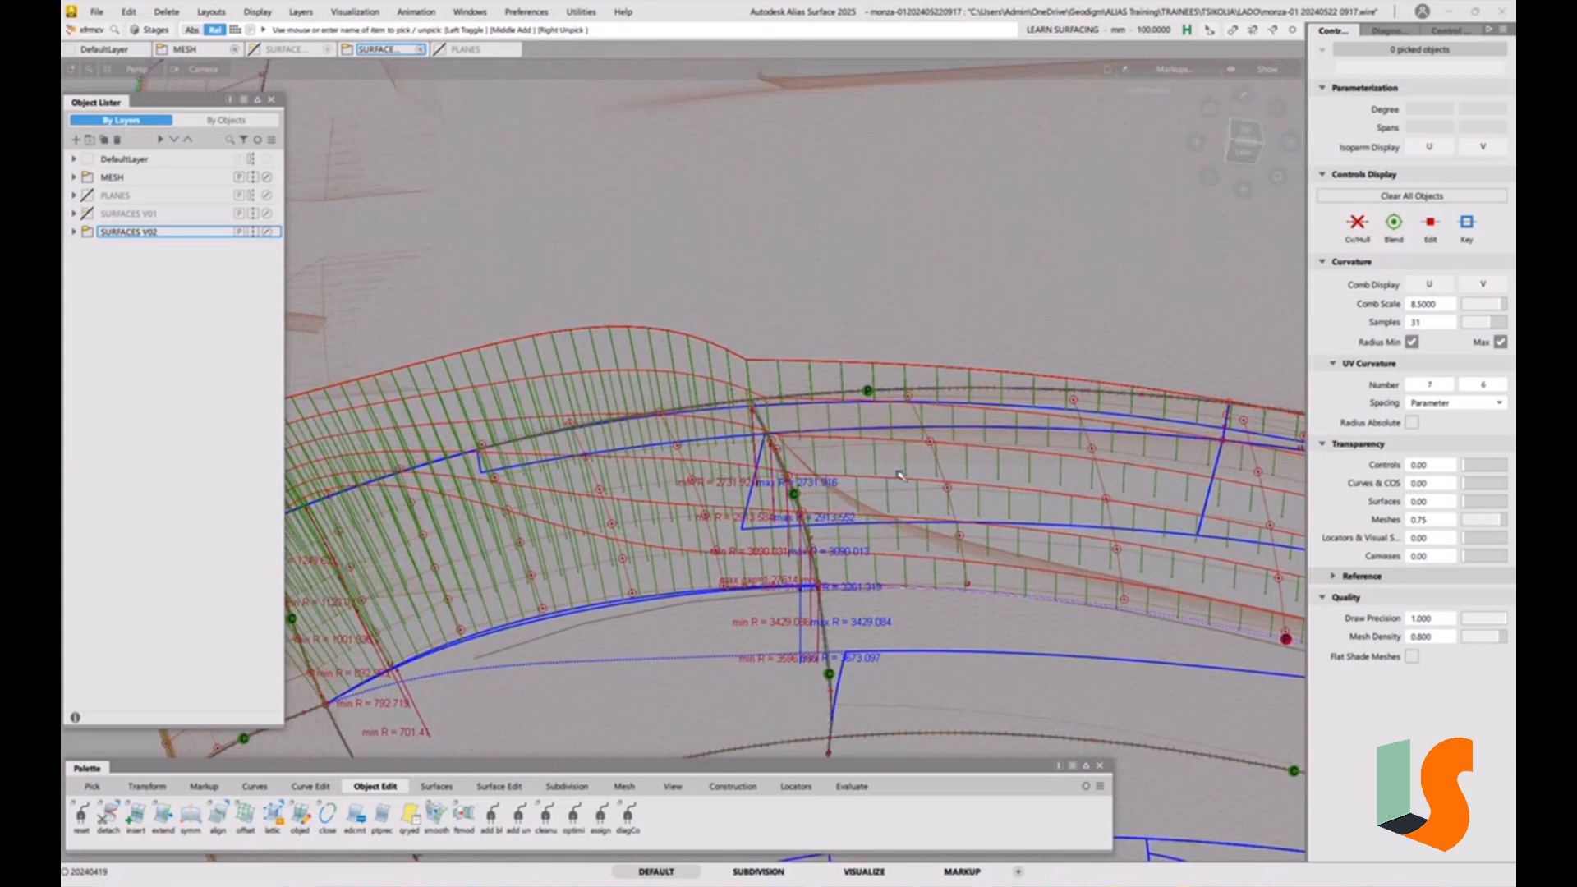
ctrl+shift+right_drag(901, 475, 902, 472)
click(754, 409)
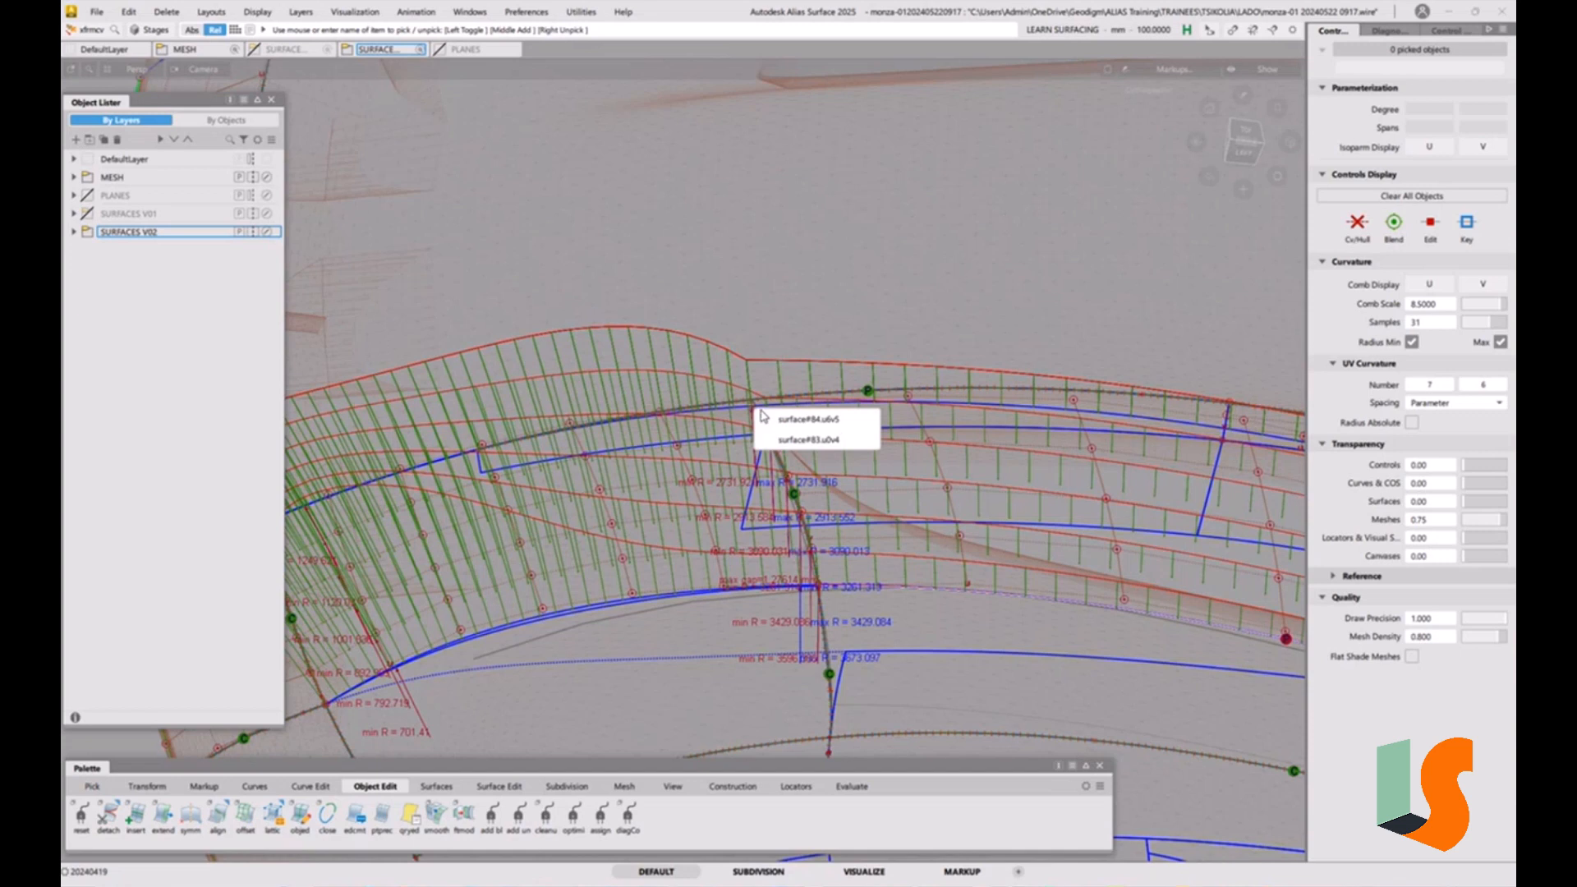
click(784, 439)
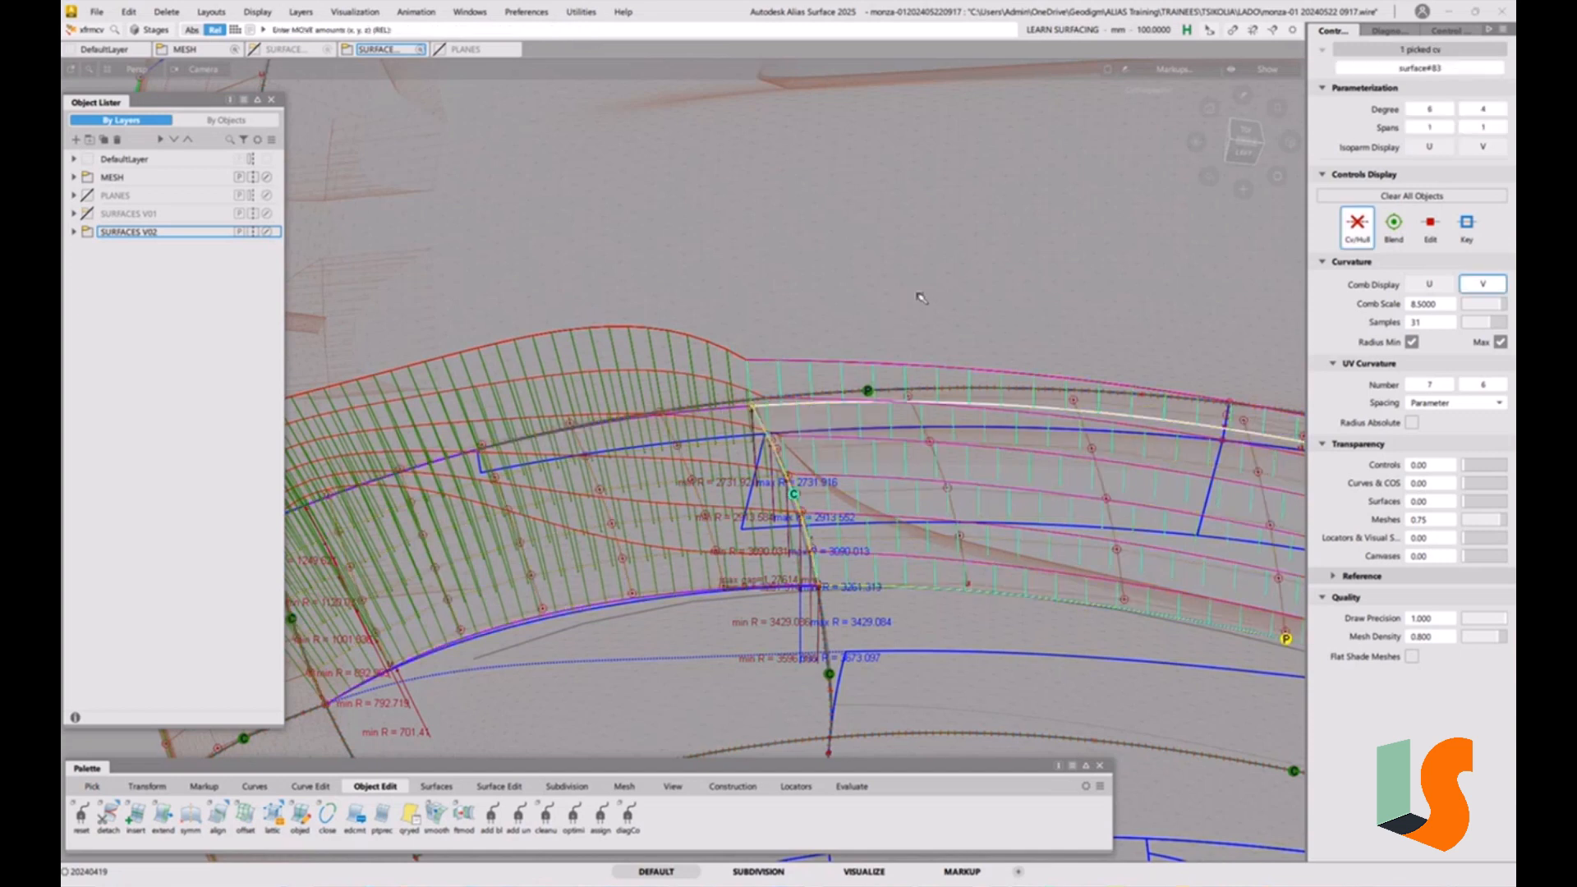
mouse_move(918, 294)
right_down()
mouse_move(922, 281)
mouse_move(914, 307)
right_up()
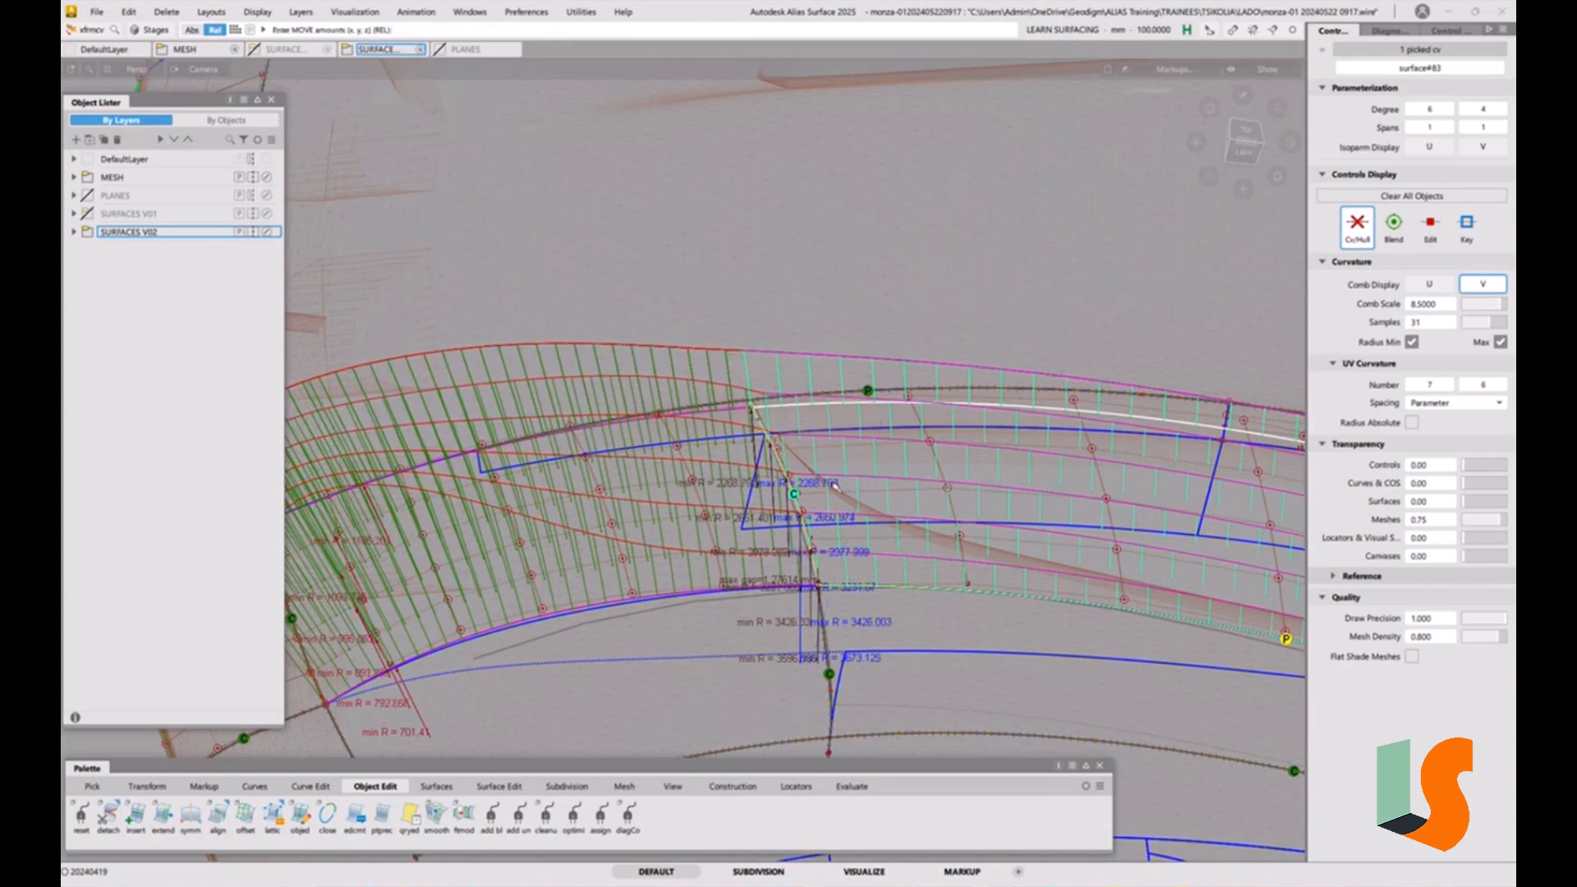
alt+shift+drag(827, 445, 863, 510)
ctrl+shift+drag(863, 510, 864, 477)
ctrl+shift+drag(827, 535, 864, 555)
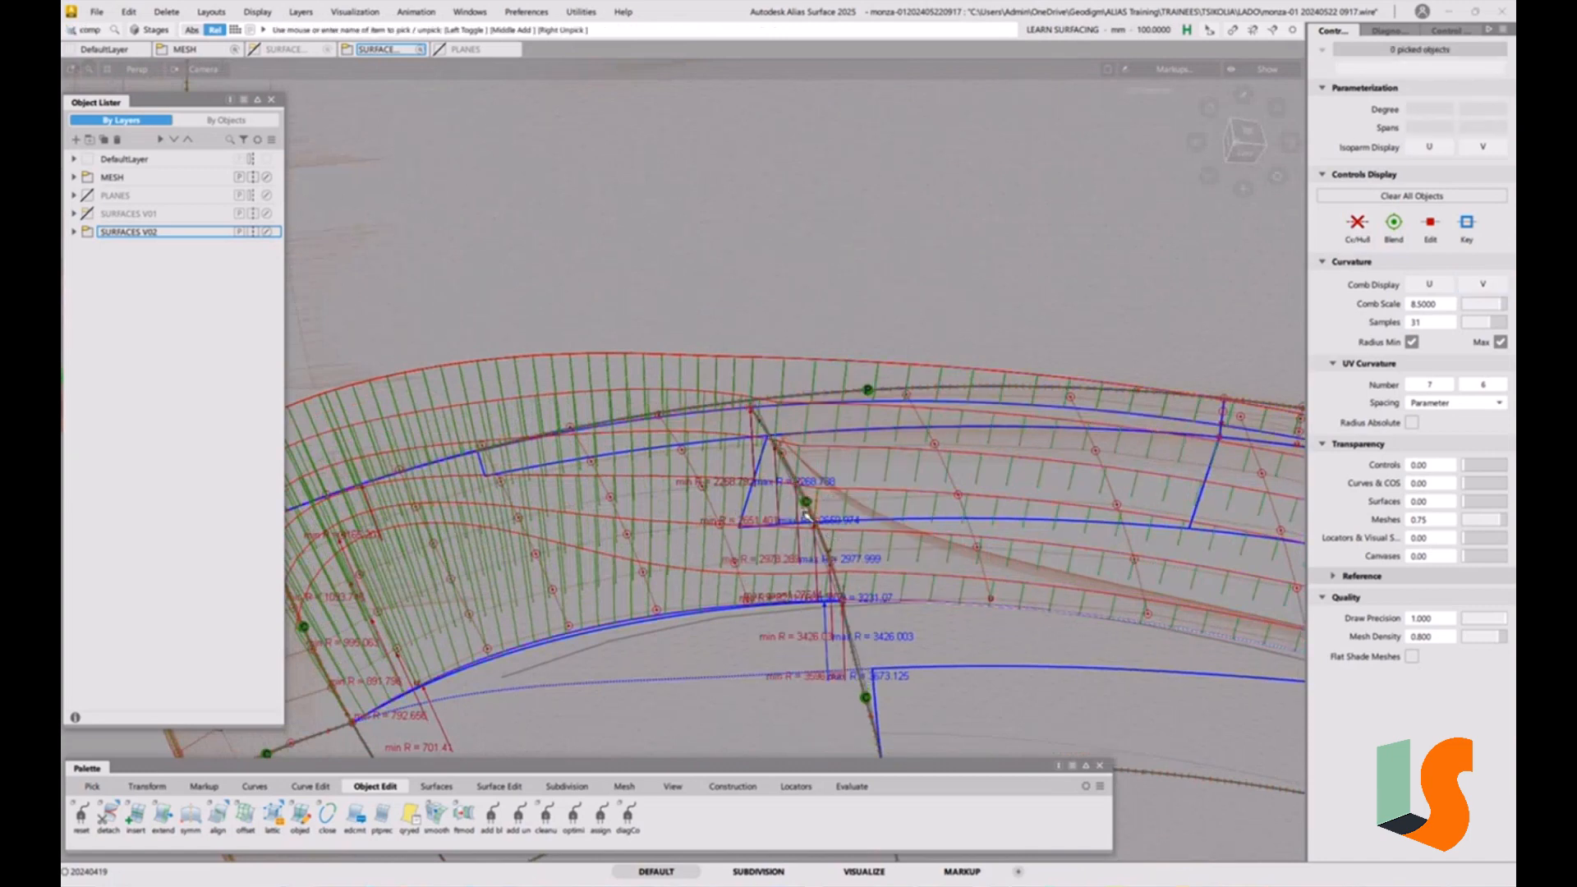
mouse_move(785, 464)
alt+shift+right_down()
mouse_move(813, 451)
mouse_move(811, 465)
alt+shift+right_up()
ctrl+shift+middle_drag(811, 466, 761, 476)
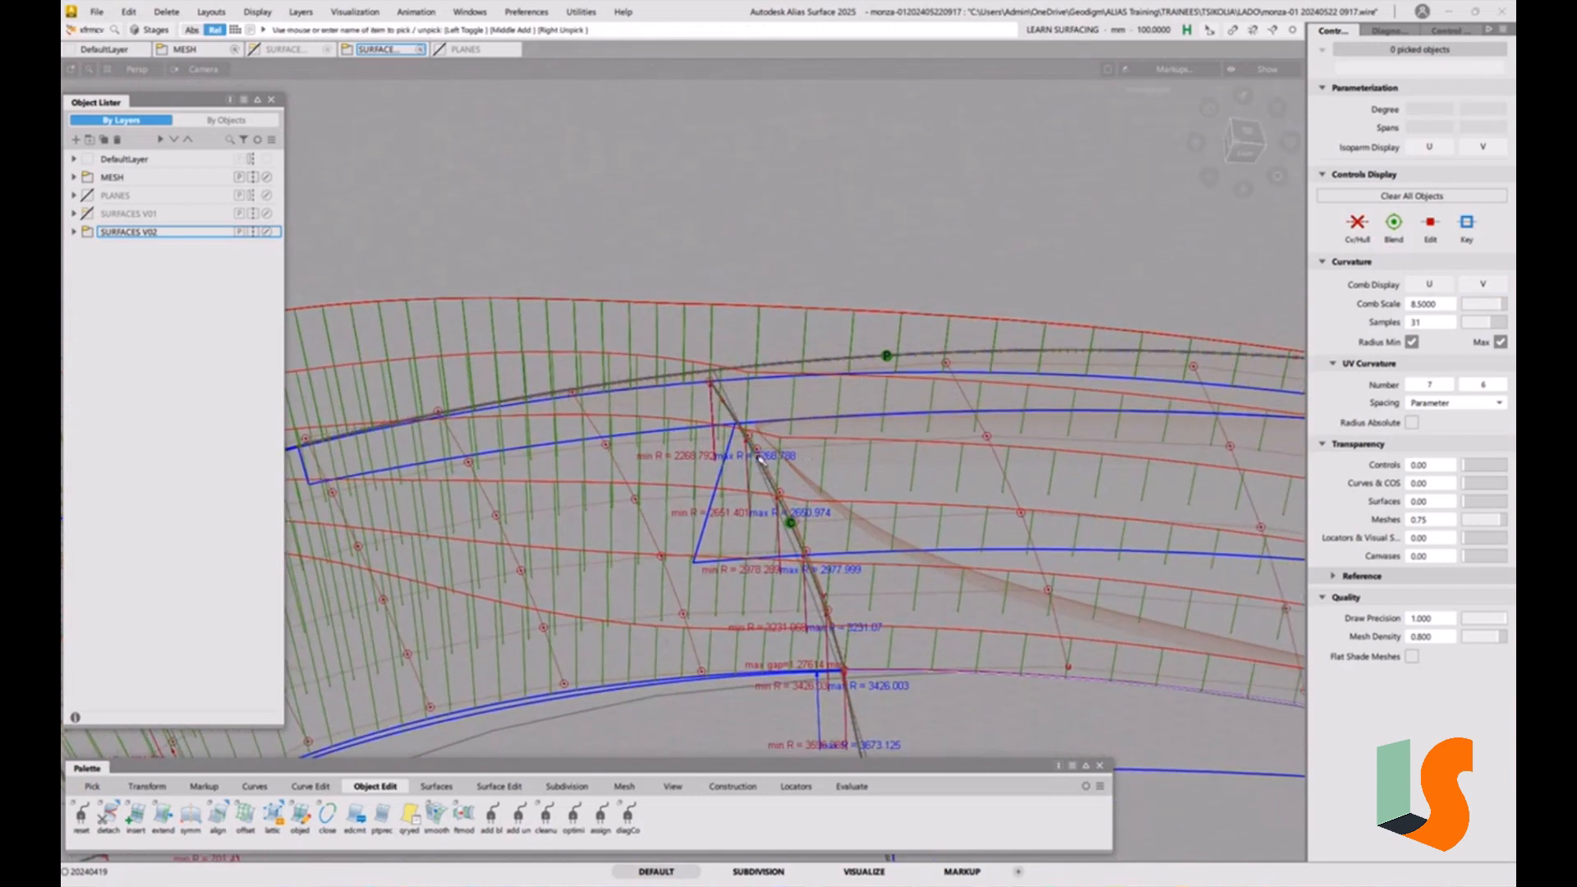
Move the surface#83 CV near the upper end of its seam with surface#84 slightly to smooth the V comb, and release it
click(757, 451)
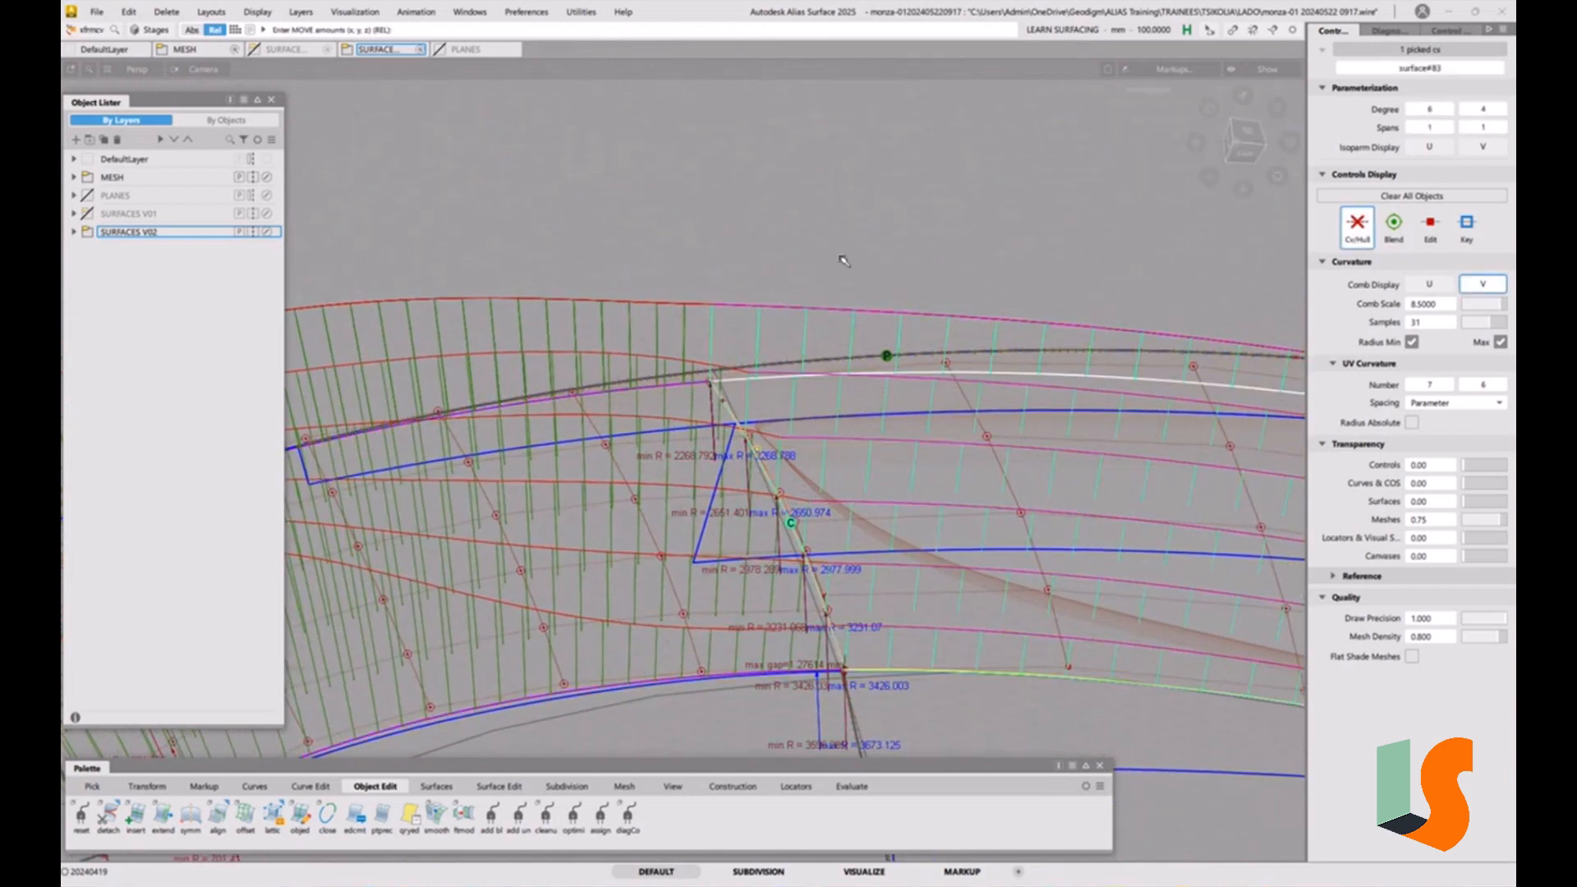
alt+shift+click(891, 391)
right_drag(896, 262, 854, 273)
ctrl+shift+drag(929, 468, 908, 395)
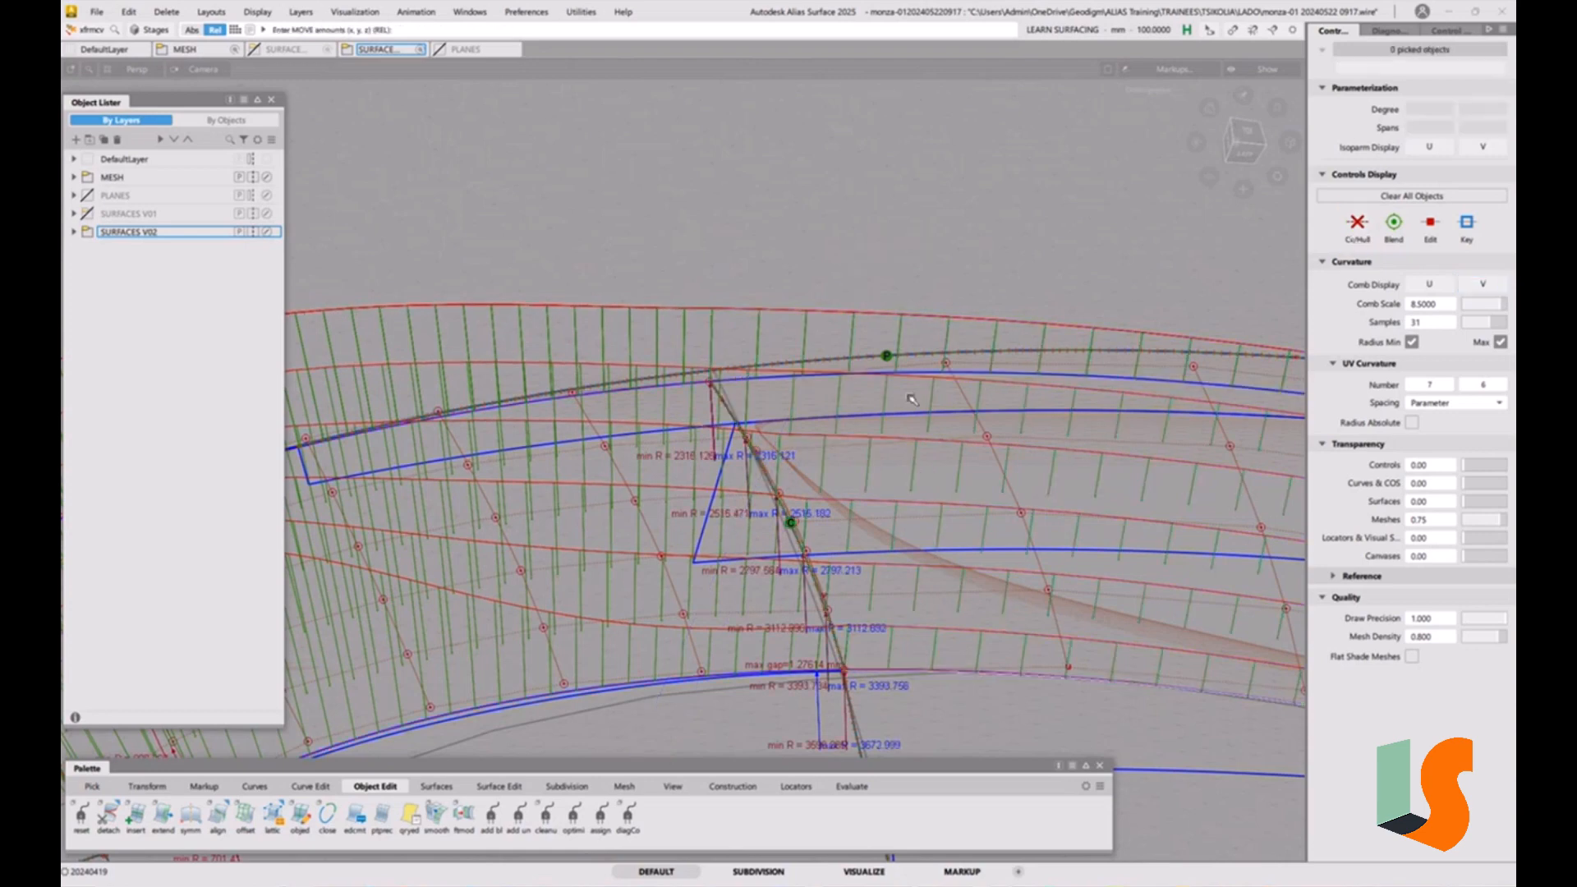
Inspect the V comb flow across both hood patches and turn off the minimum and maximum radius display
alt+shift+right_drag(912, 400, 894, 499)
key(F2)
key(F2)
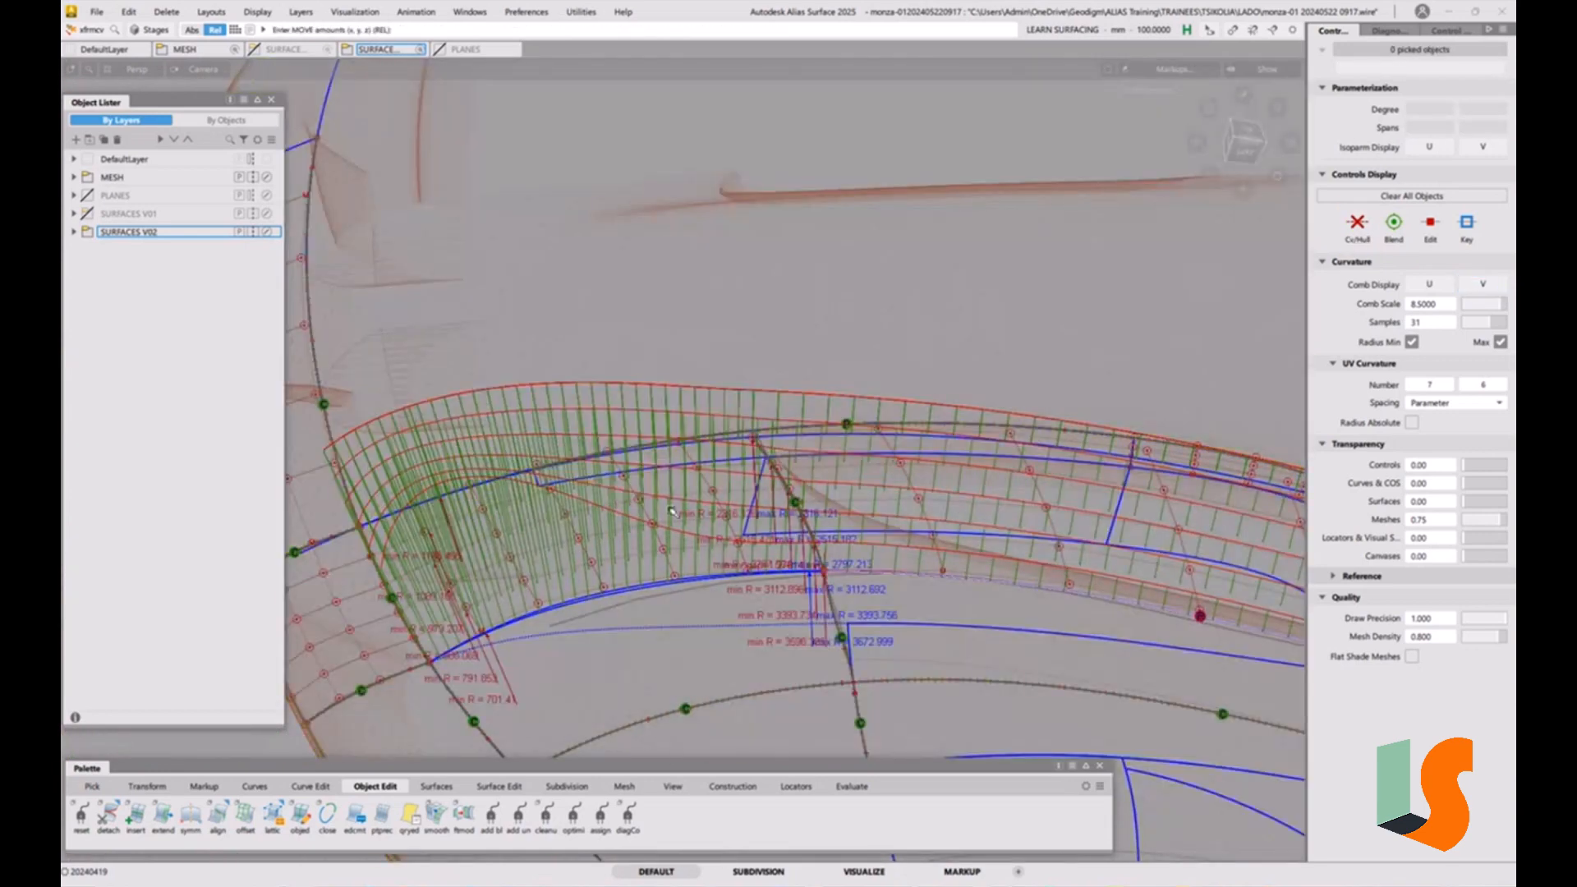
alt+shift+drag(671, 511, 784, 525)
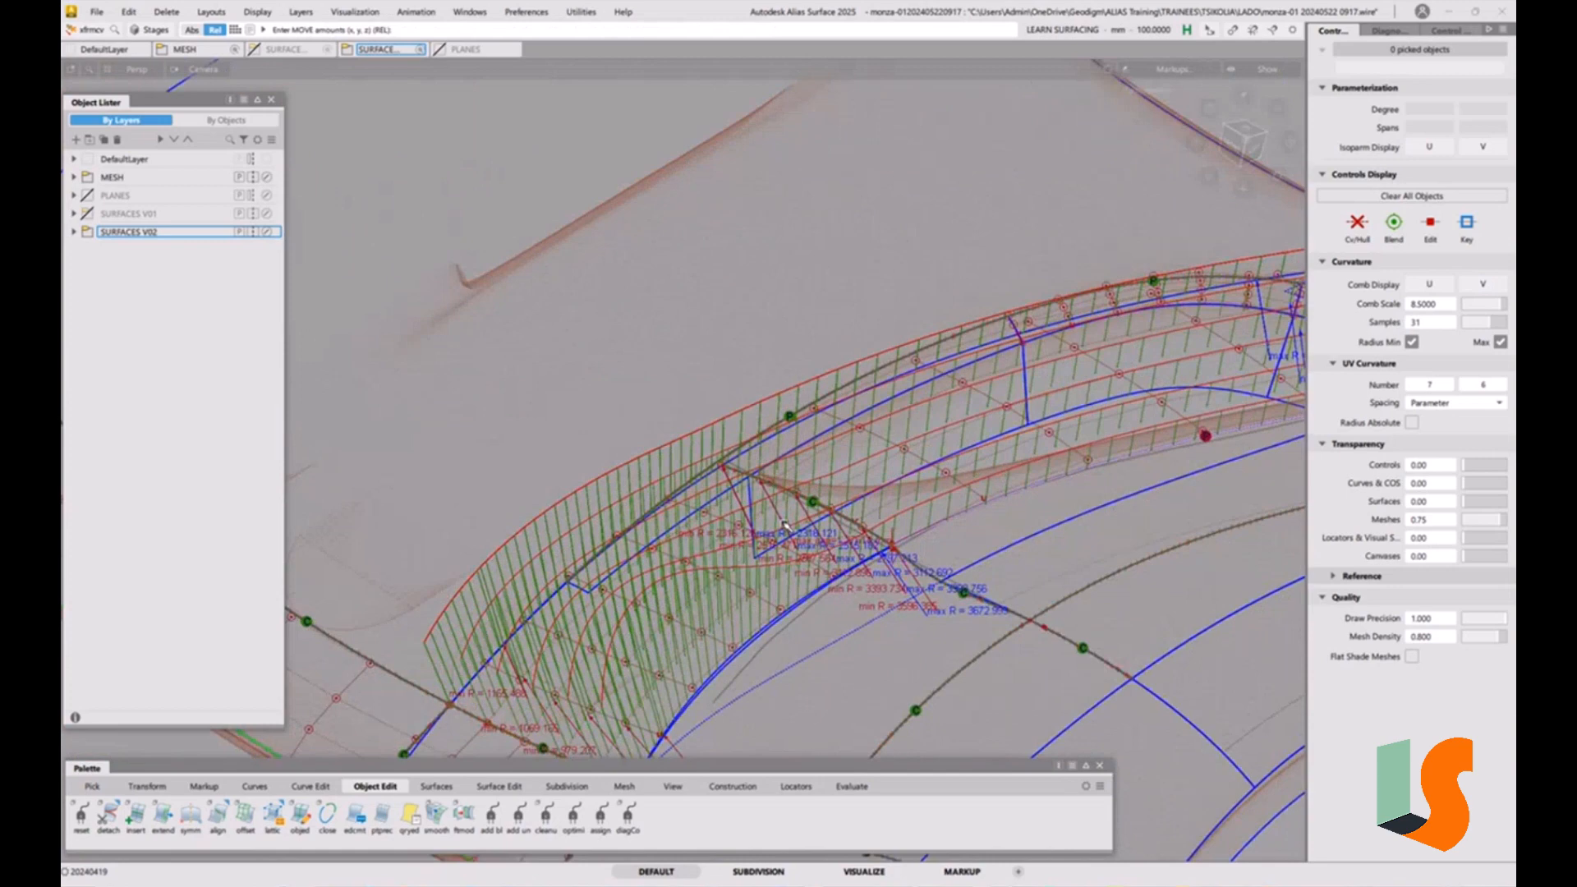
key(alt+shift)
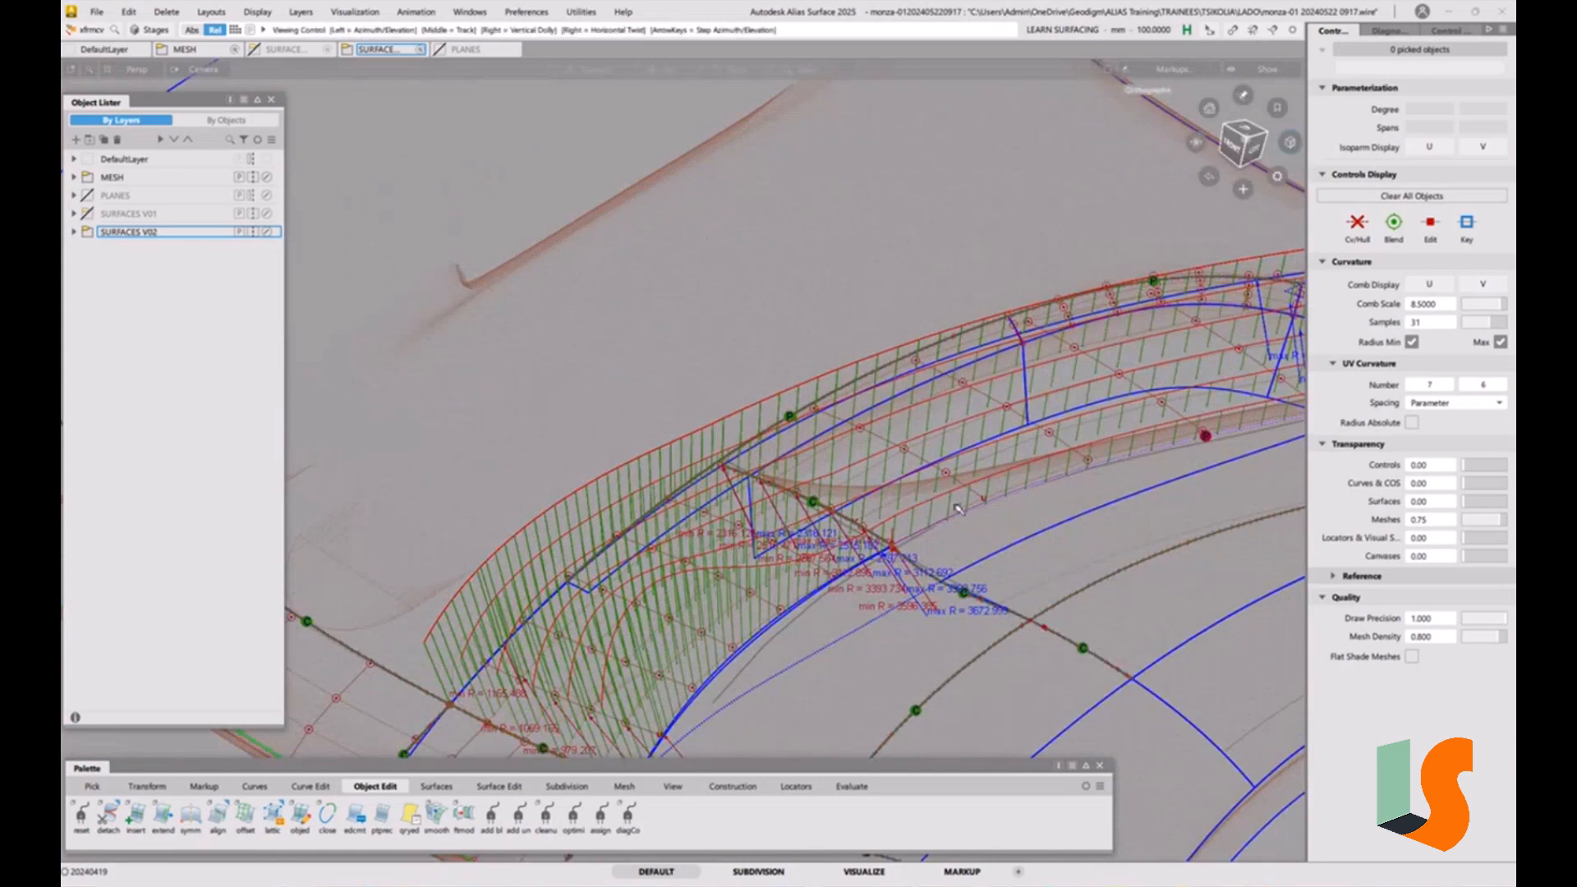
alt+shift+drag(958, 509, 869, 521)
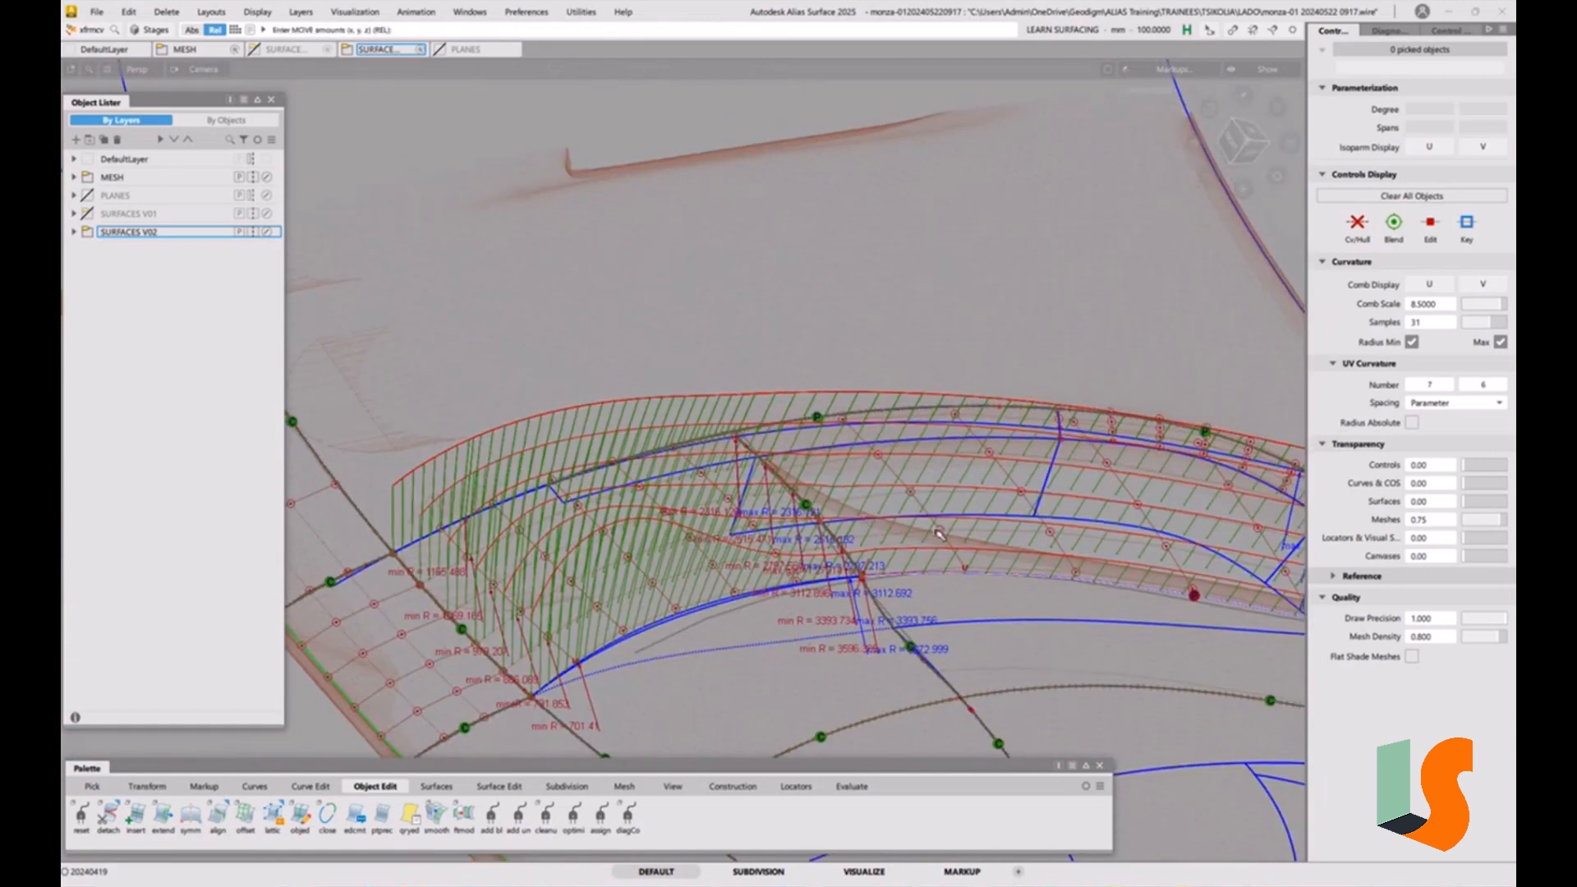
click(1411, 341)
click(1499, 342)
alt+shift+drag(988, 444, 819, 486)
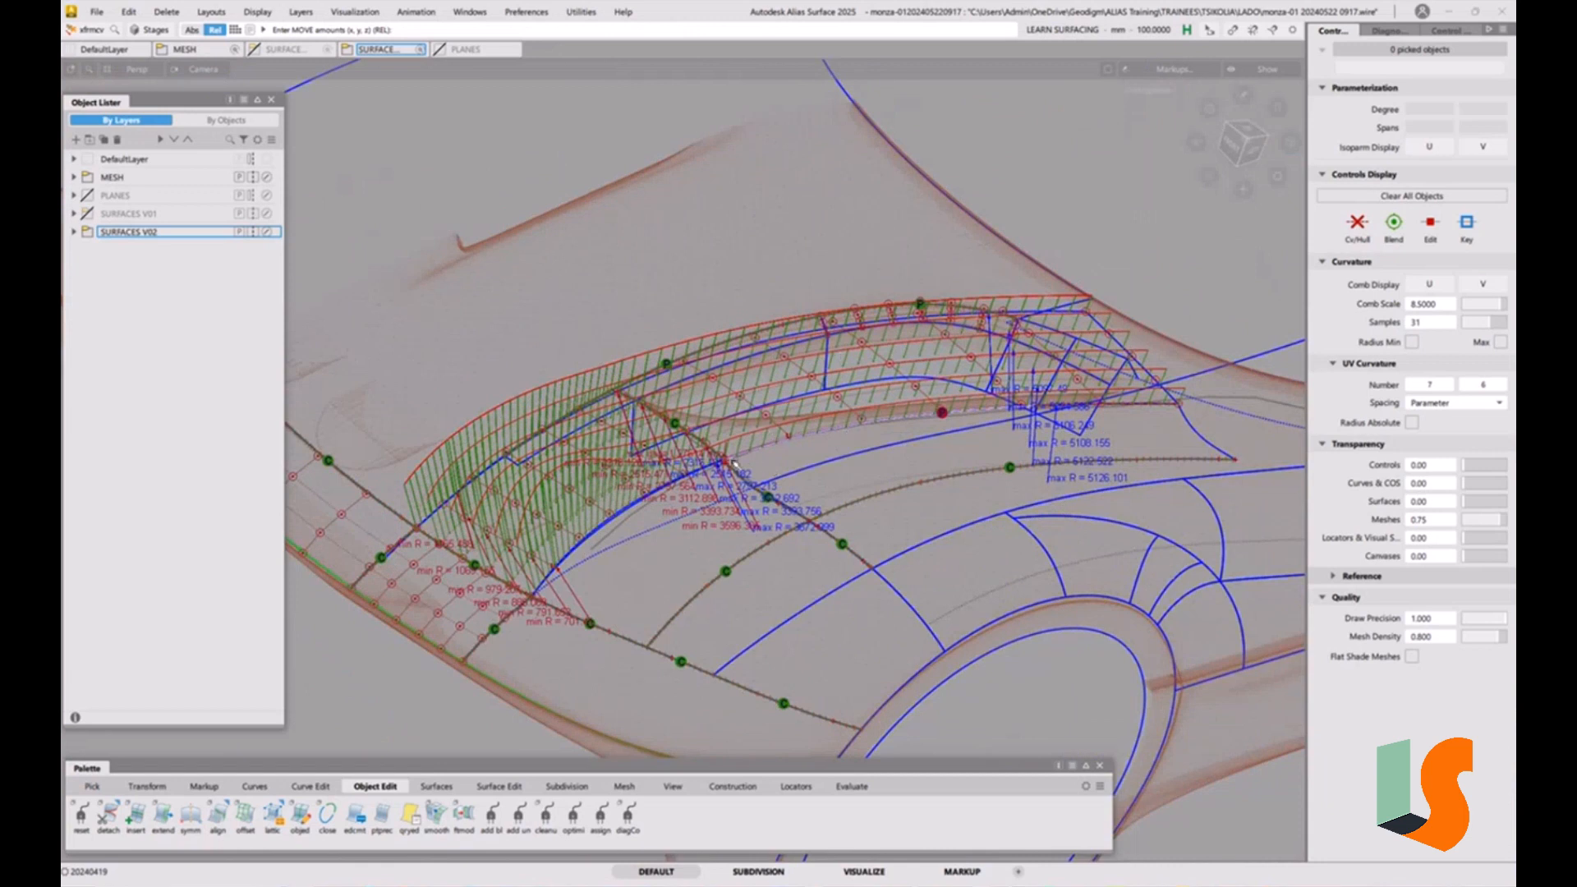
Pick all curvature comb locators on the hood patches and delete them
ctrl+shift+drag(734, 463, 738, 577)
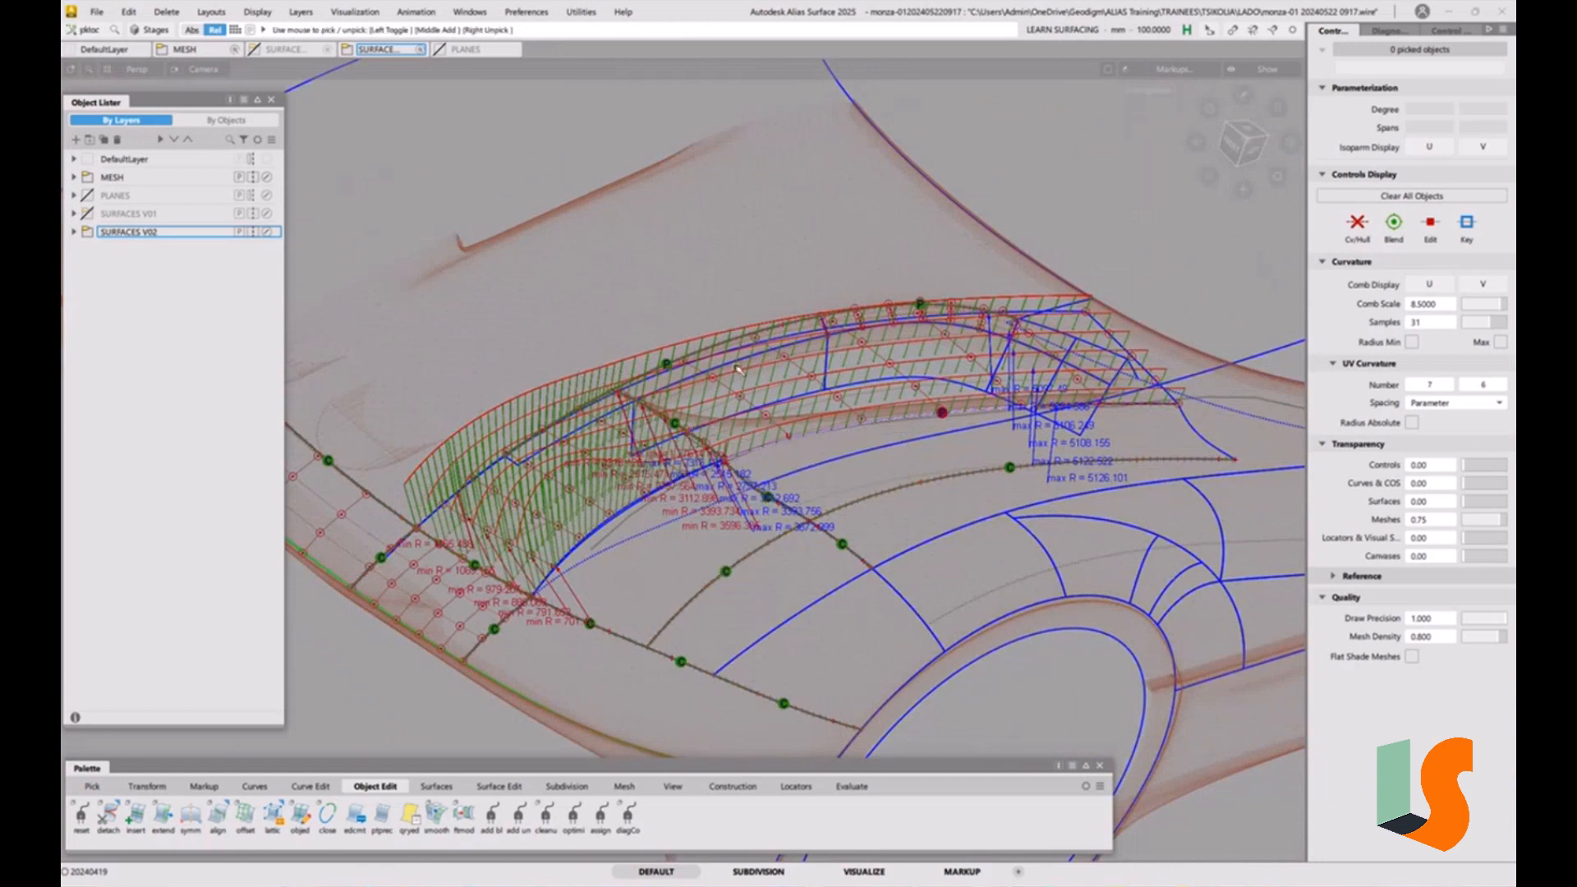
click(614, 371)
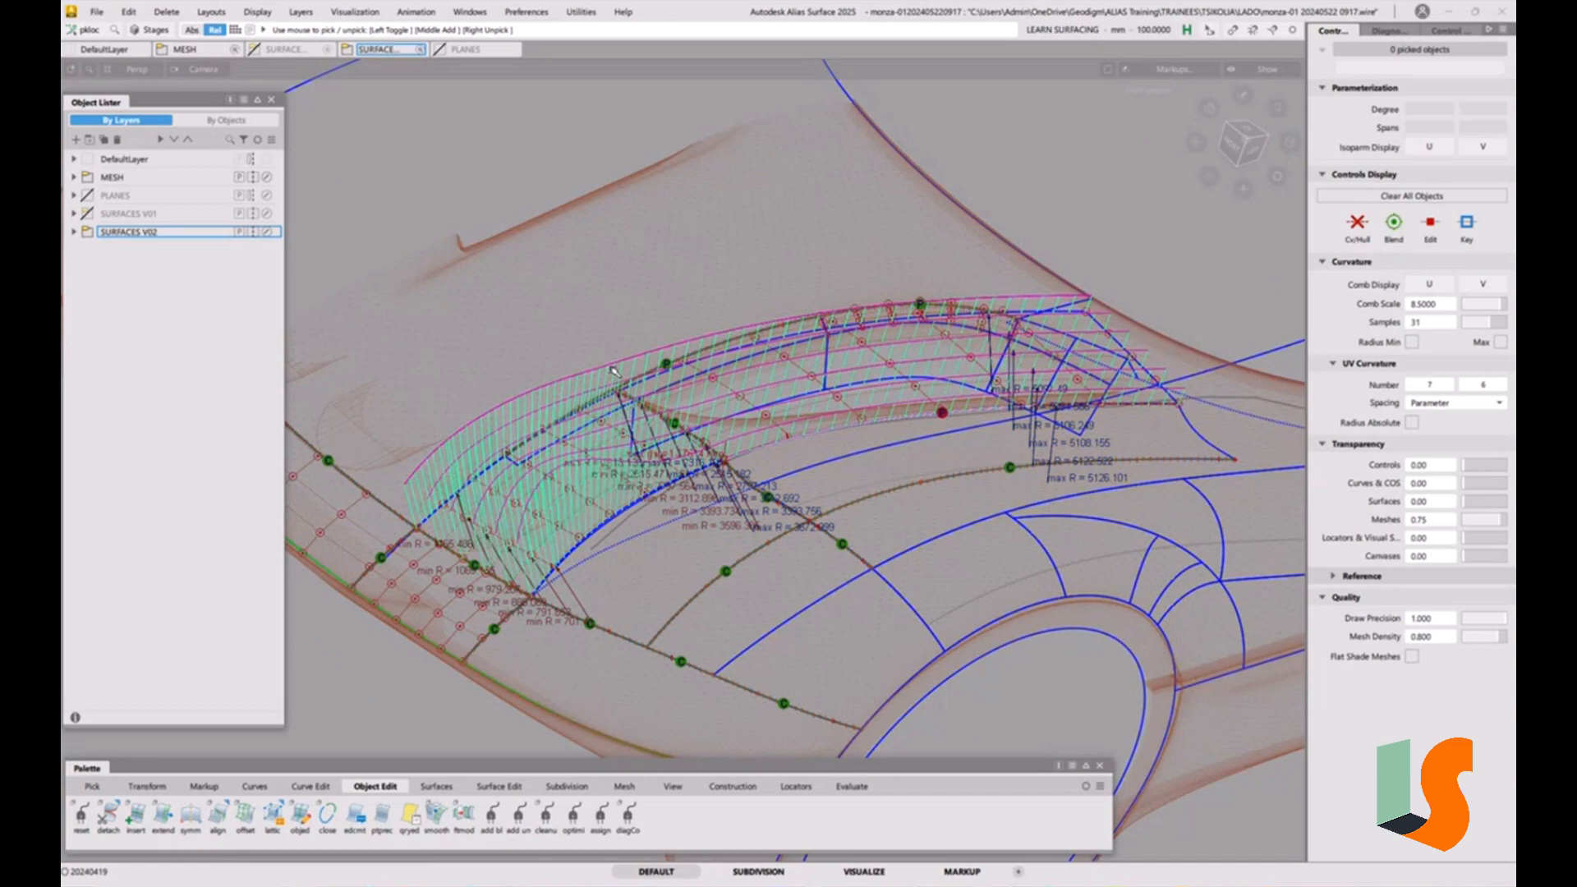
key(Delete)
click(759, 497)
Show the CVs and hull of surface#77 and surface#79 below the upper hood patches, and clear the selection
alt+shift+right_drag(691, 451, 790, 441)
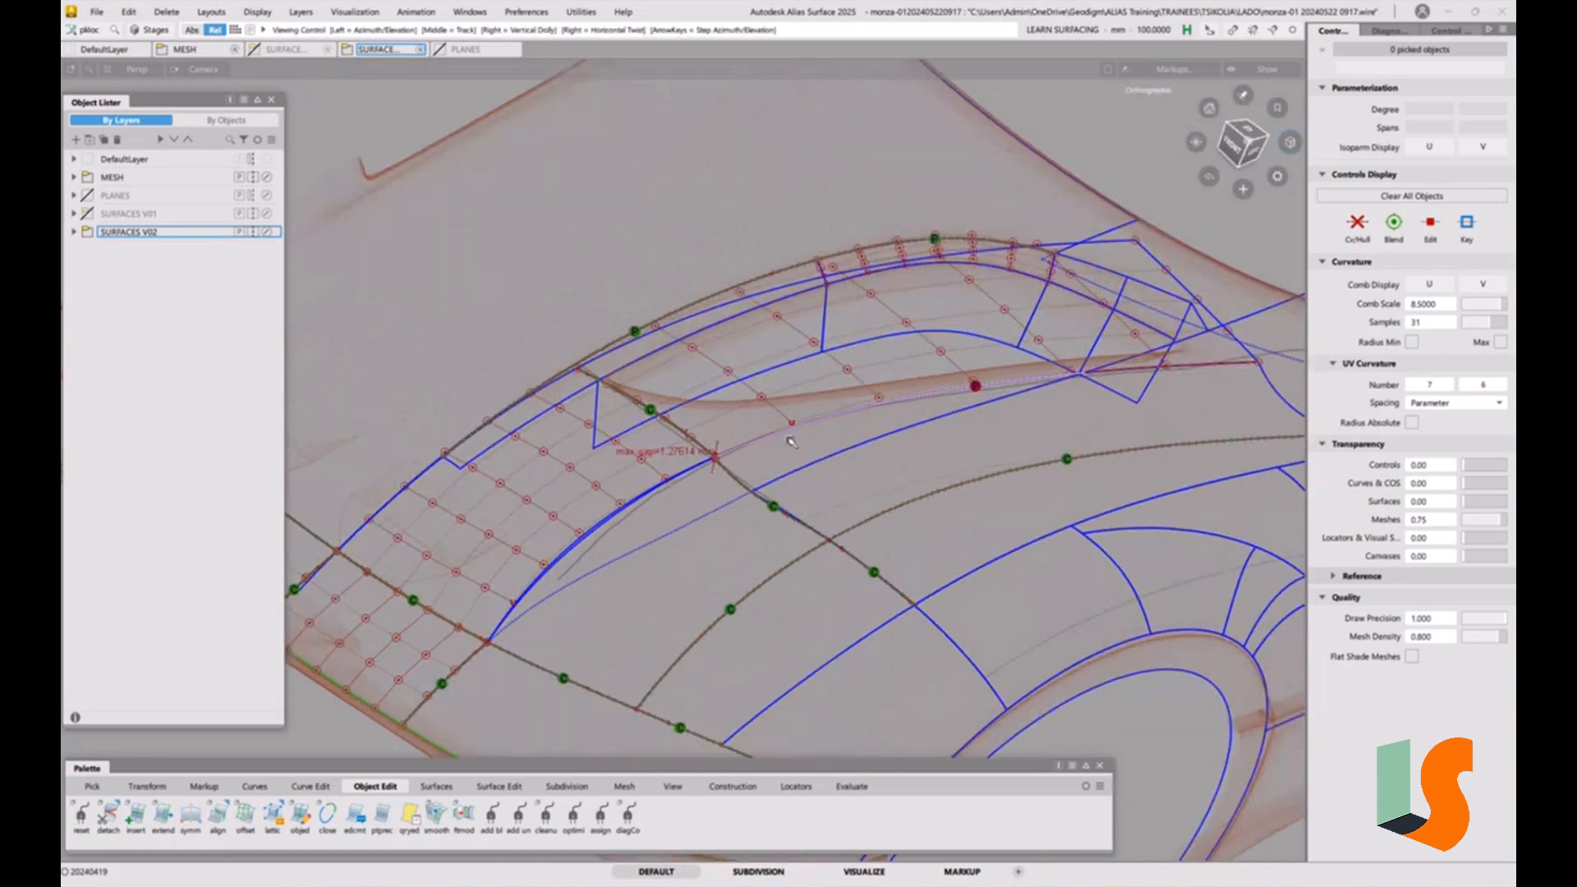
alt+shift+middle_drag(790, 441, 620, 499)
ctrl+shift+drag(675, 518, 629, 524)
click(568, 507)
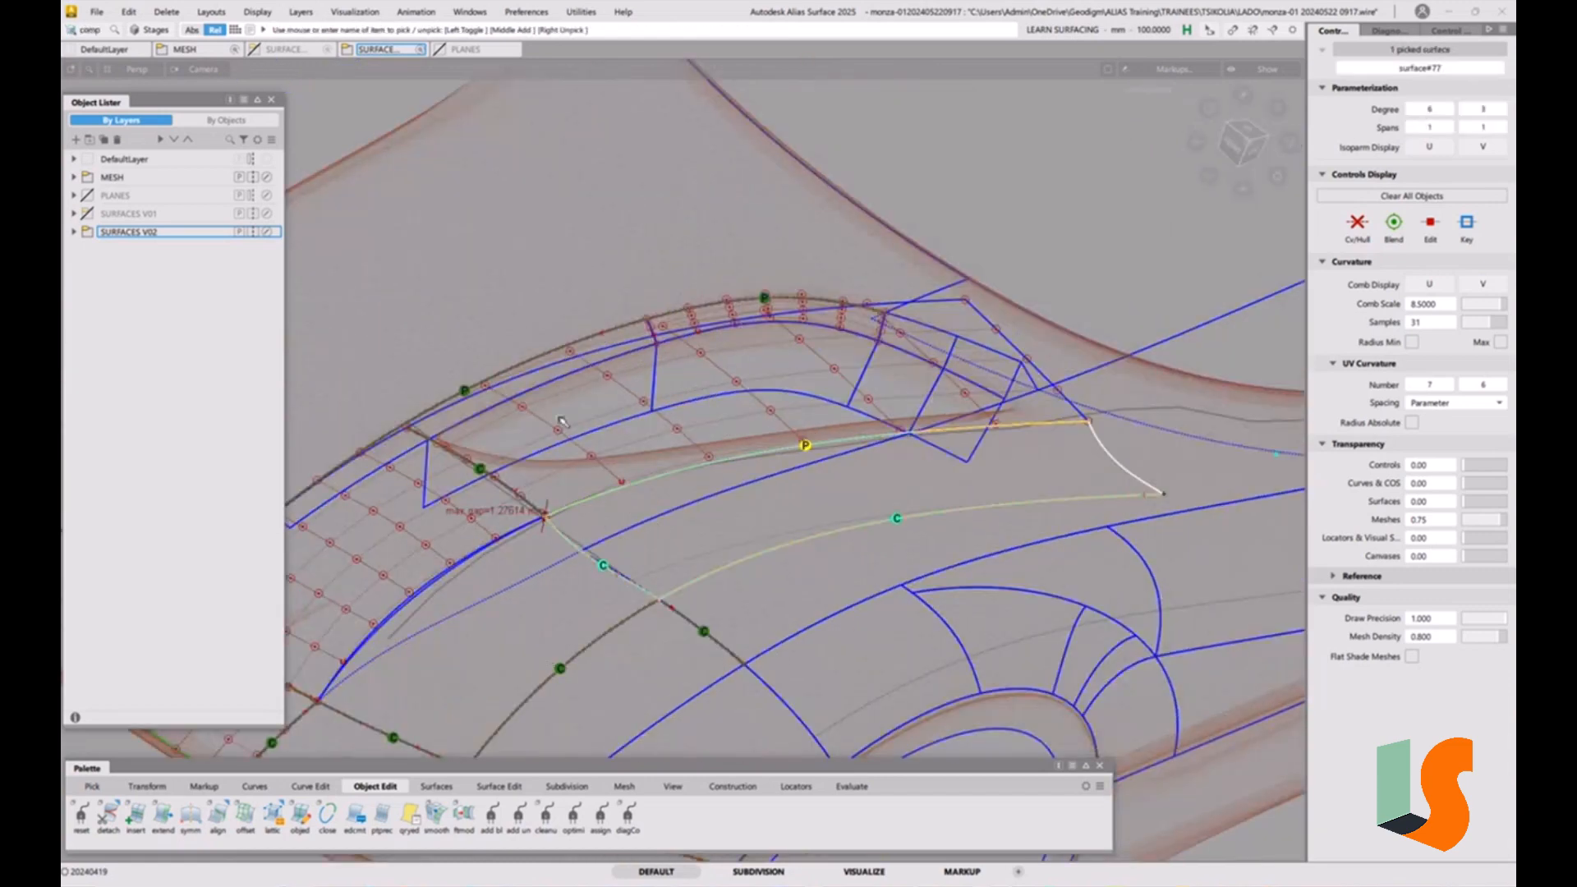
click(586, 592)
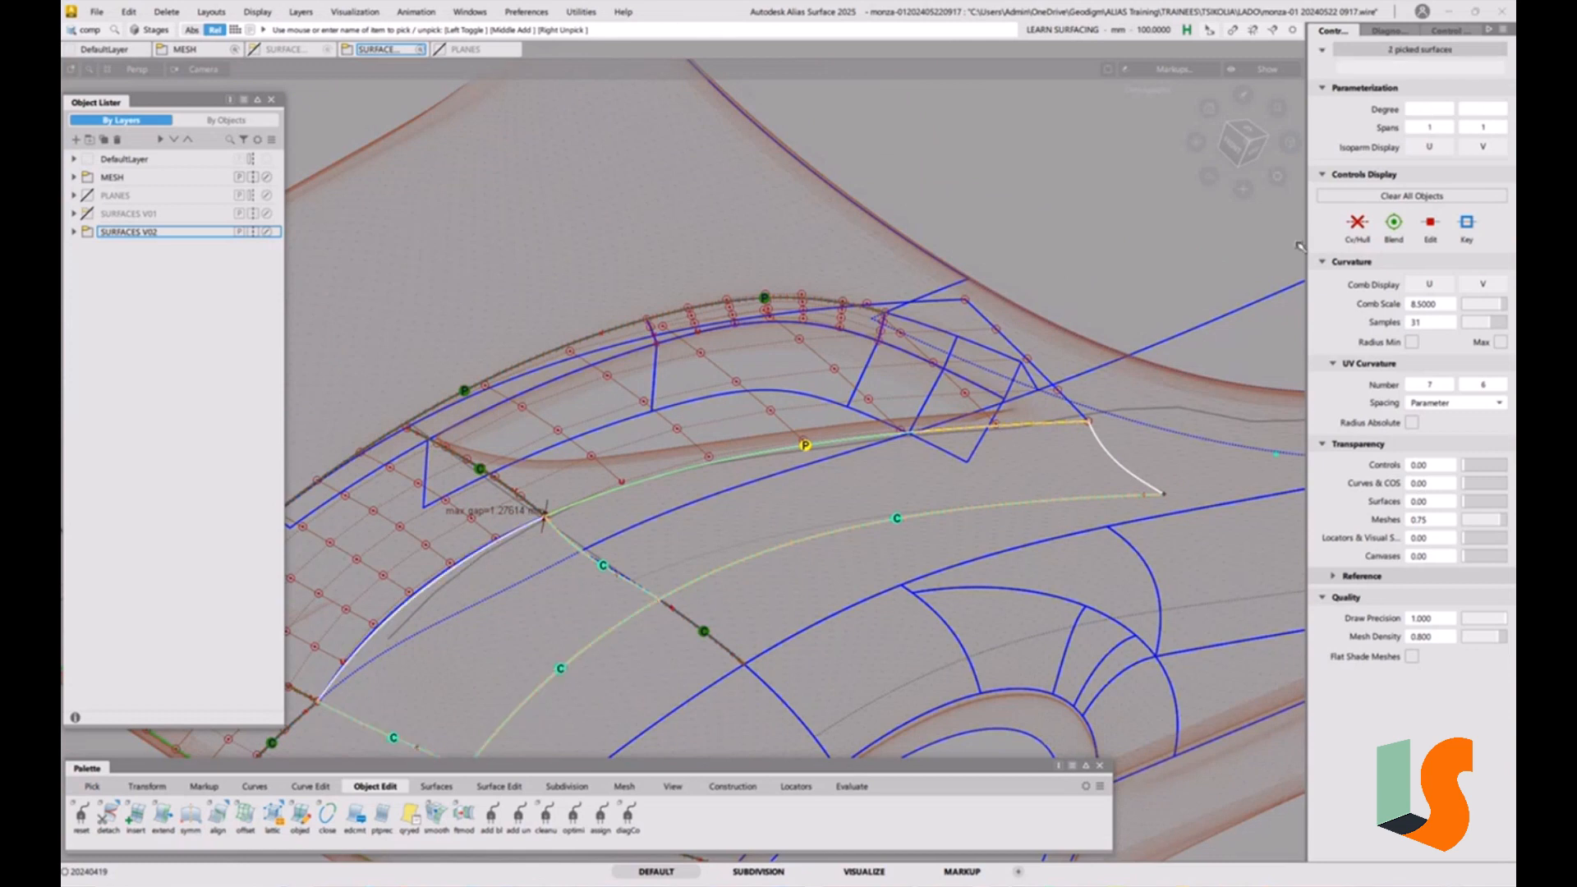
click(1349, 226)
ctrl+shift+drag(1004, 526, 1004, 438)
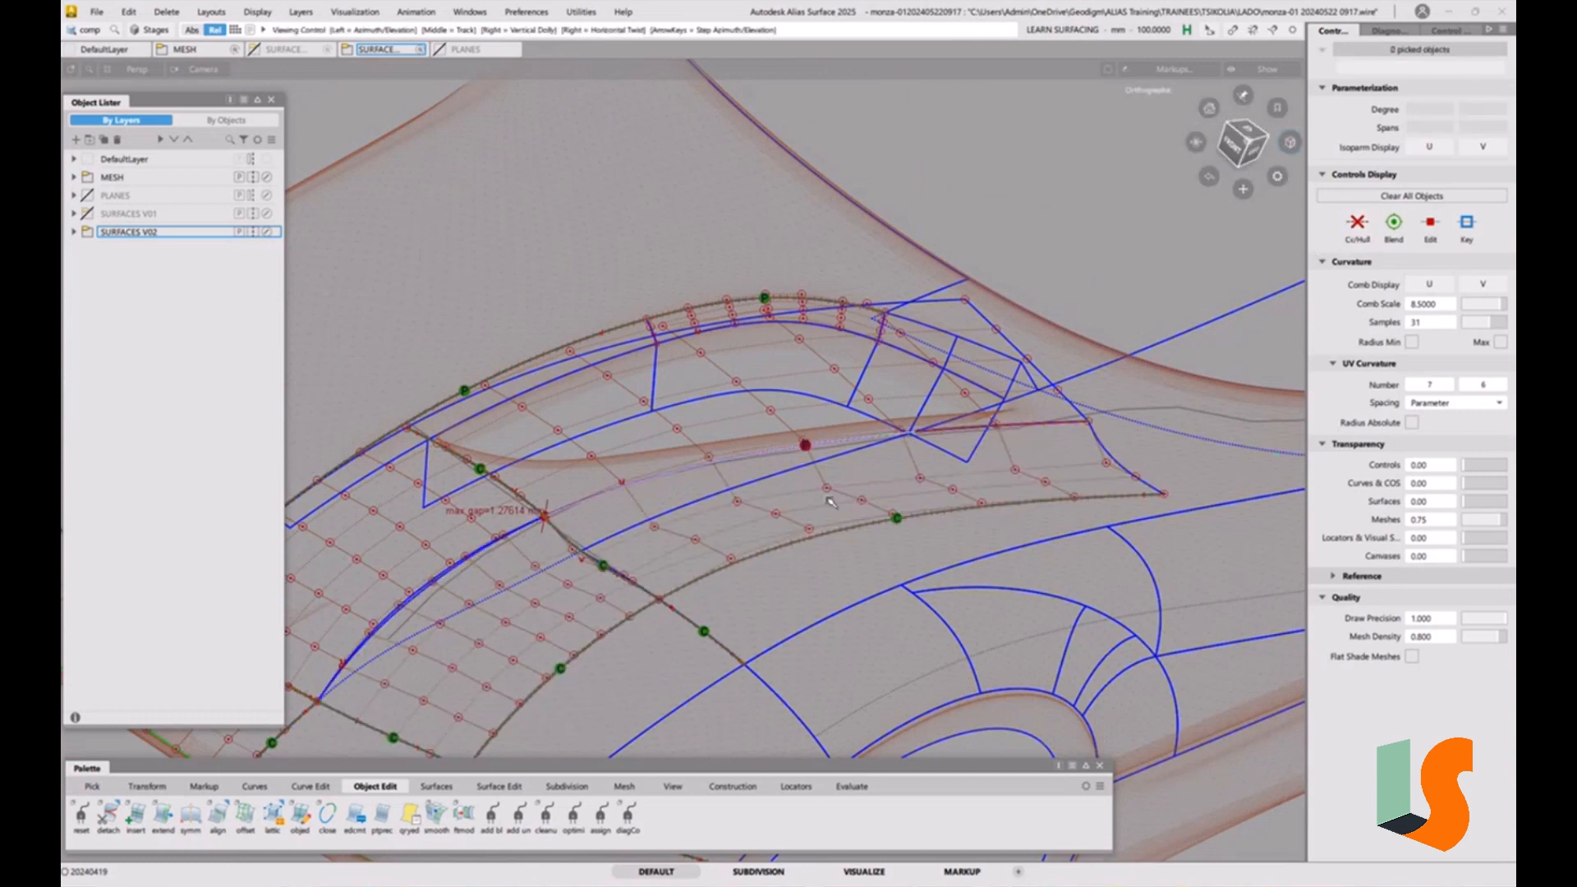
Align surface#77's V=0 edge to surface#83's matching edge with G0 continuity and switch off Create History
alt+shift+middle_drag(830, 502, 990, 436)
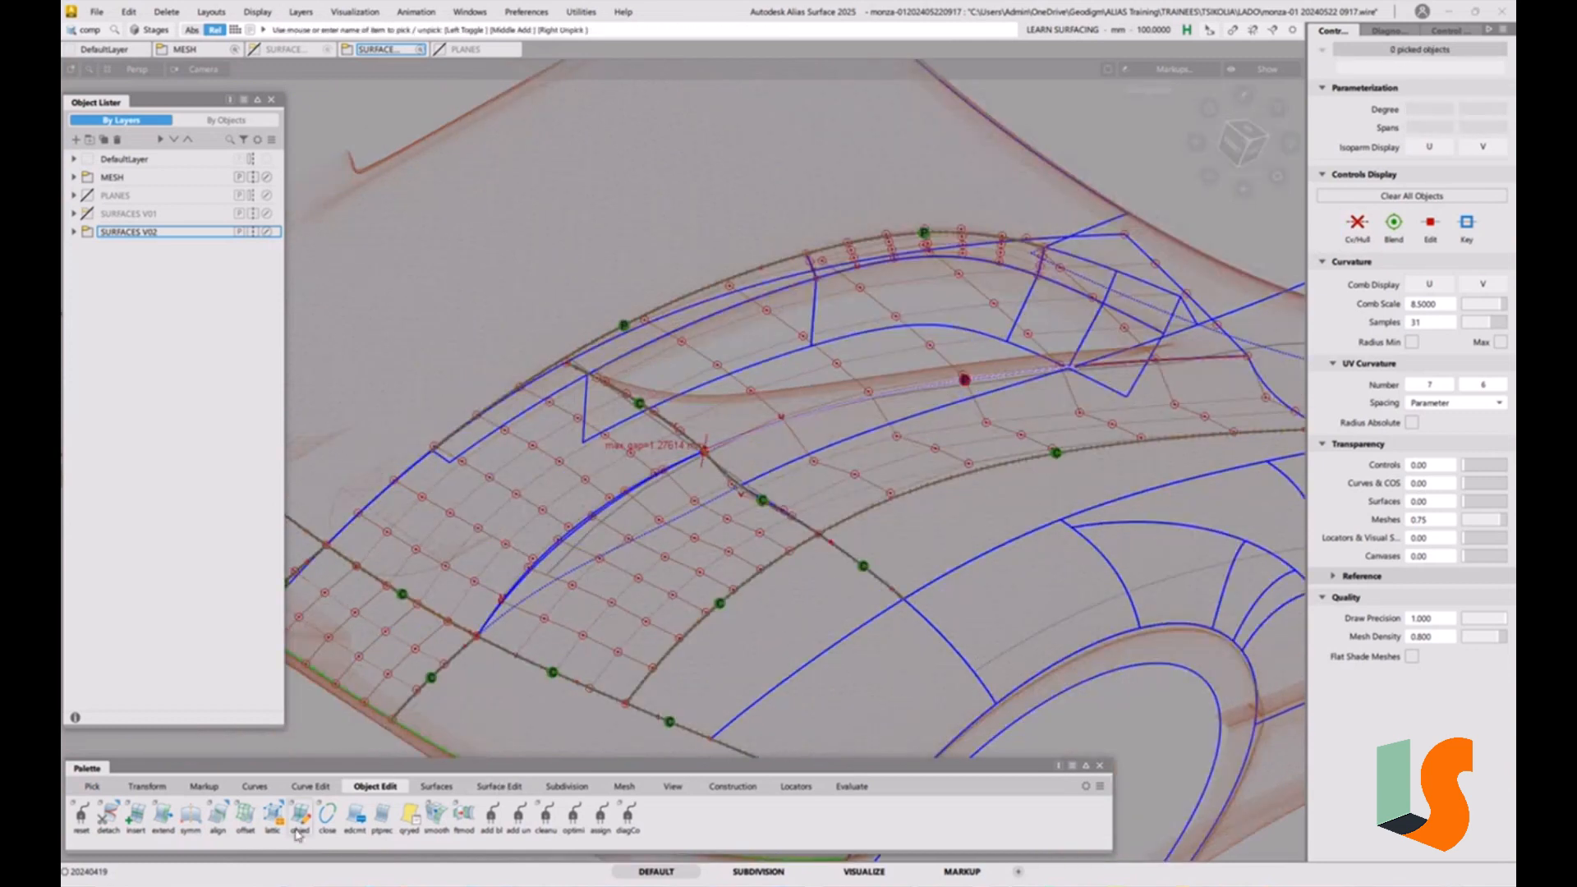
double_click(218, 816)
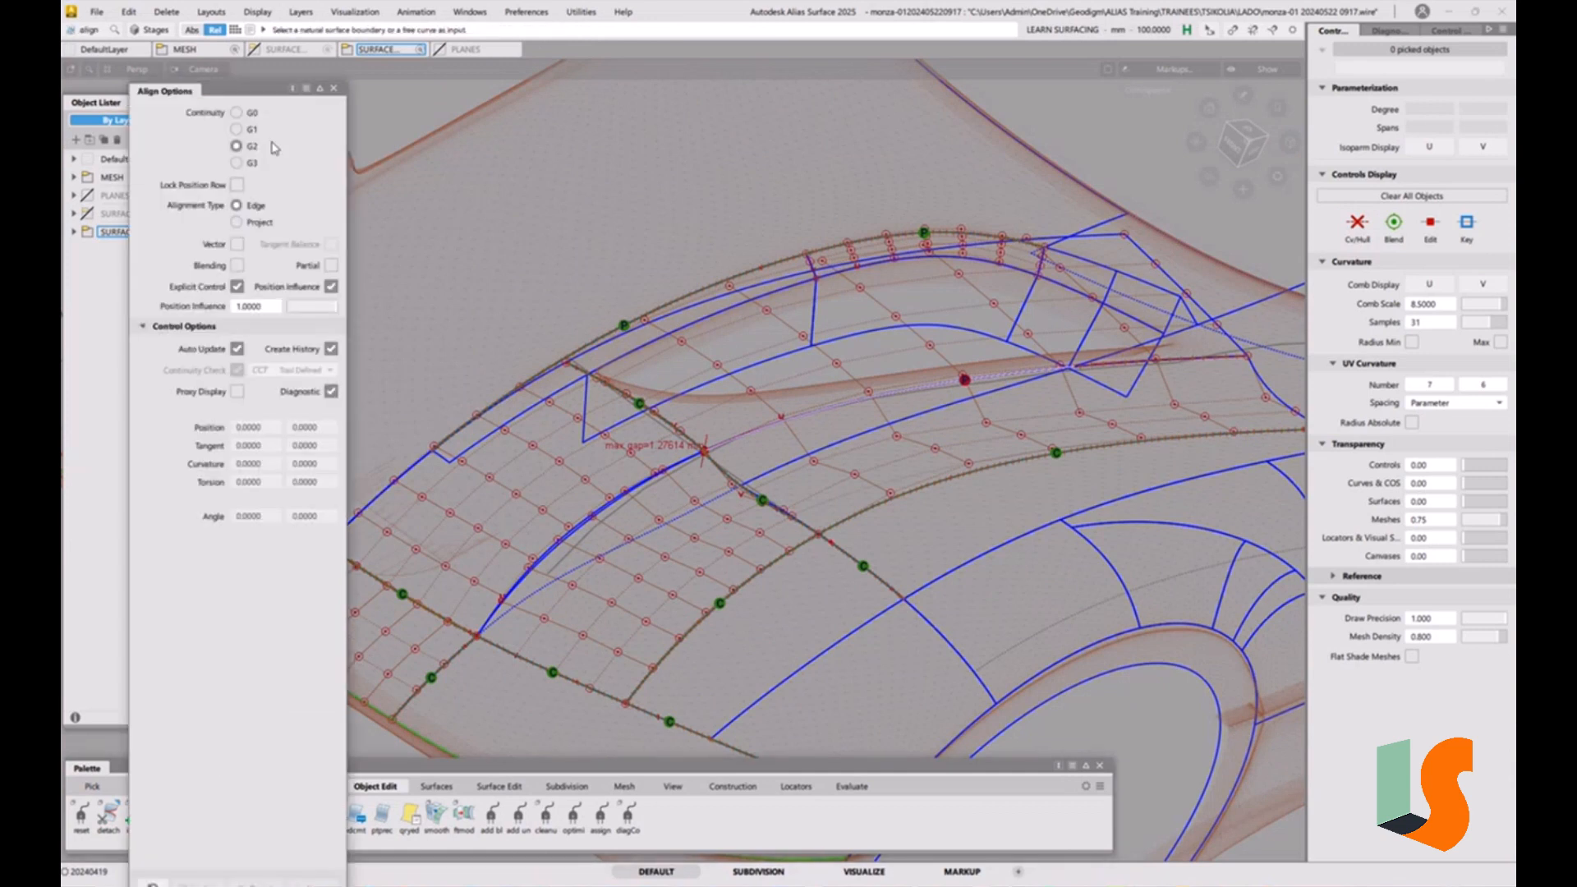
click(251, 113)
click(786, 427)
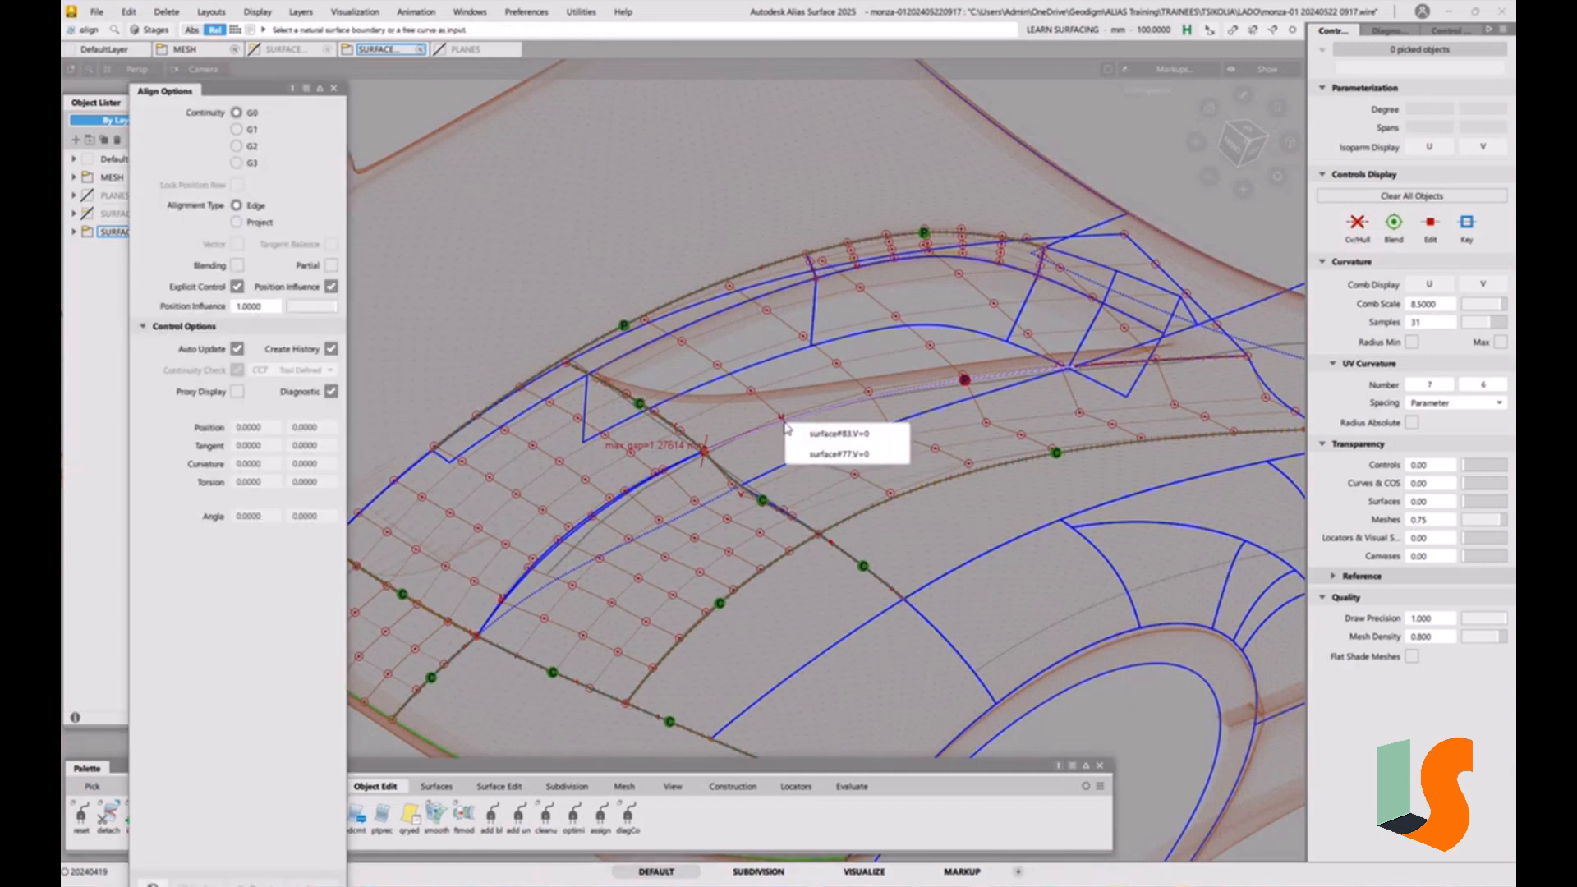
click(813, 454)
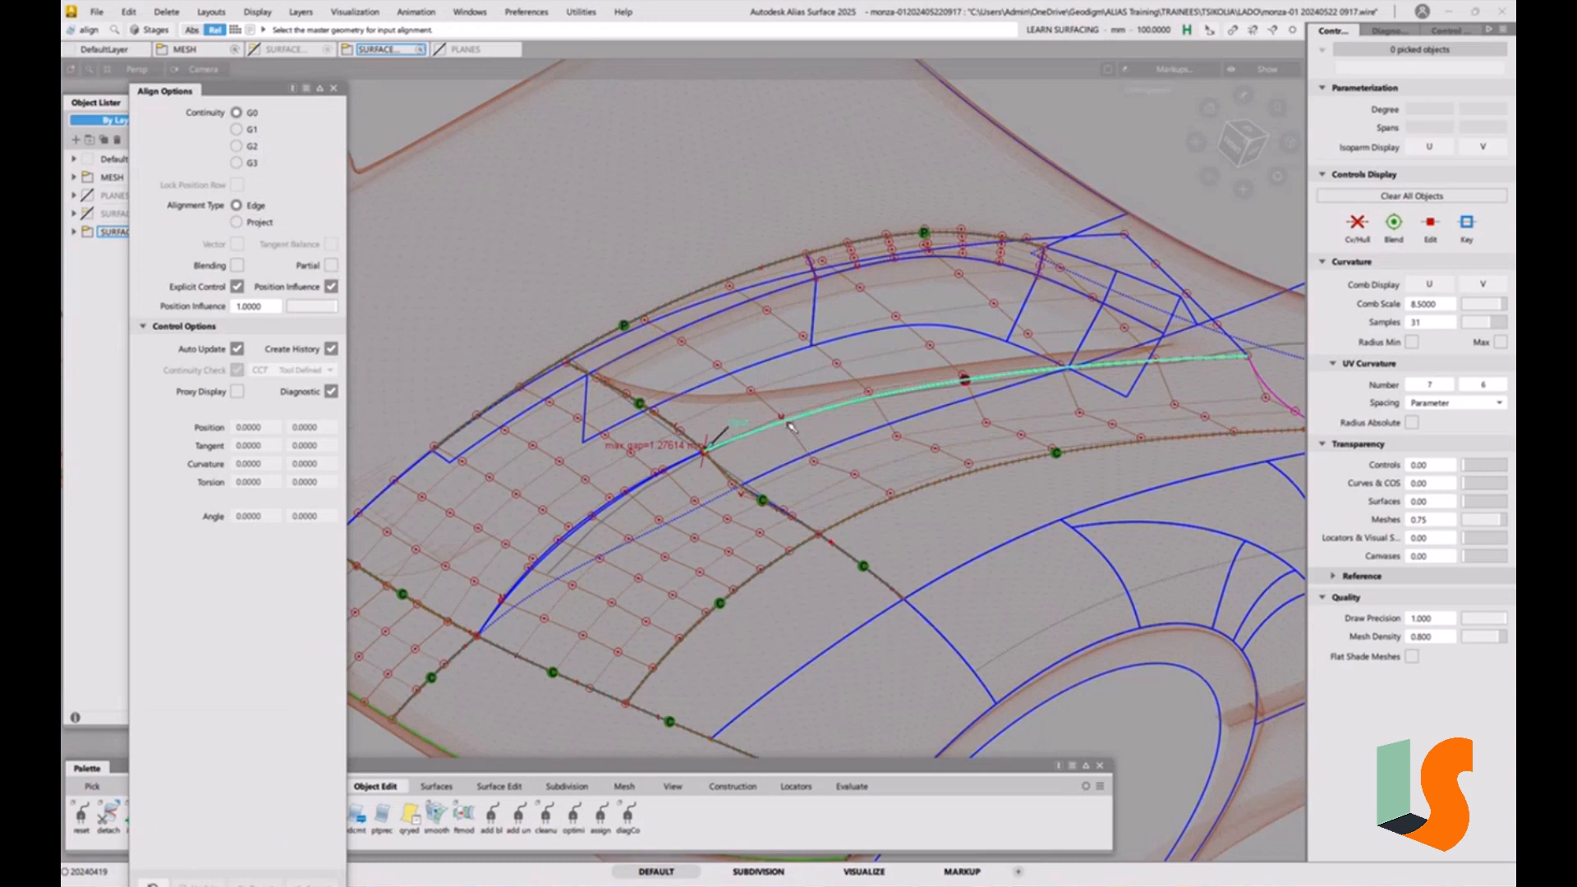
click(790, 425)
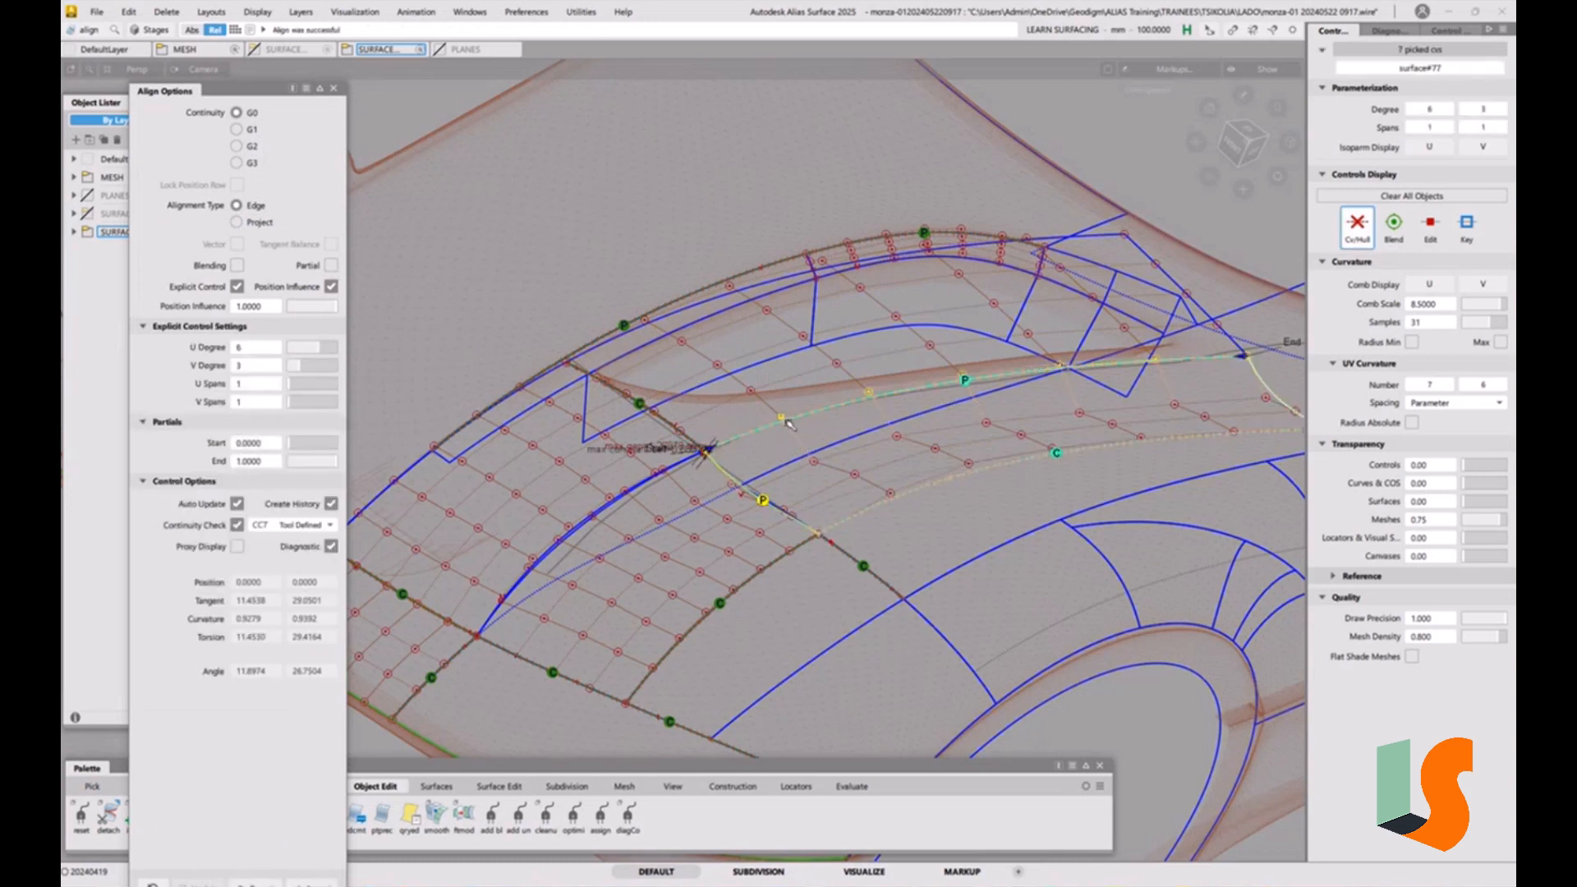
click(331, 503)
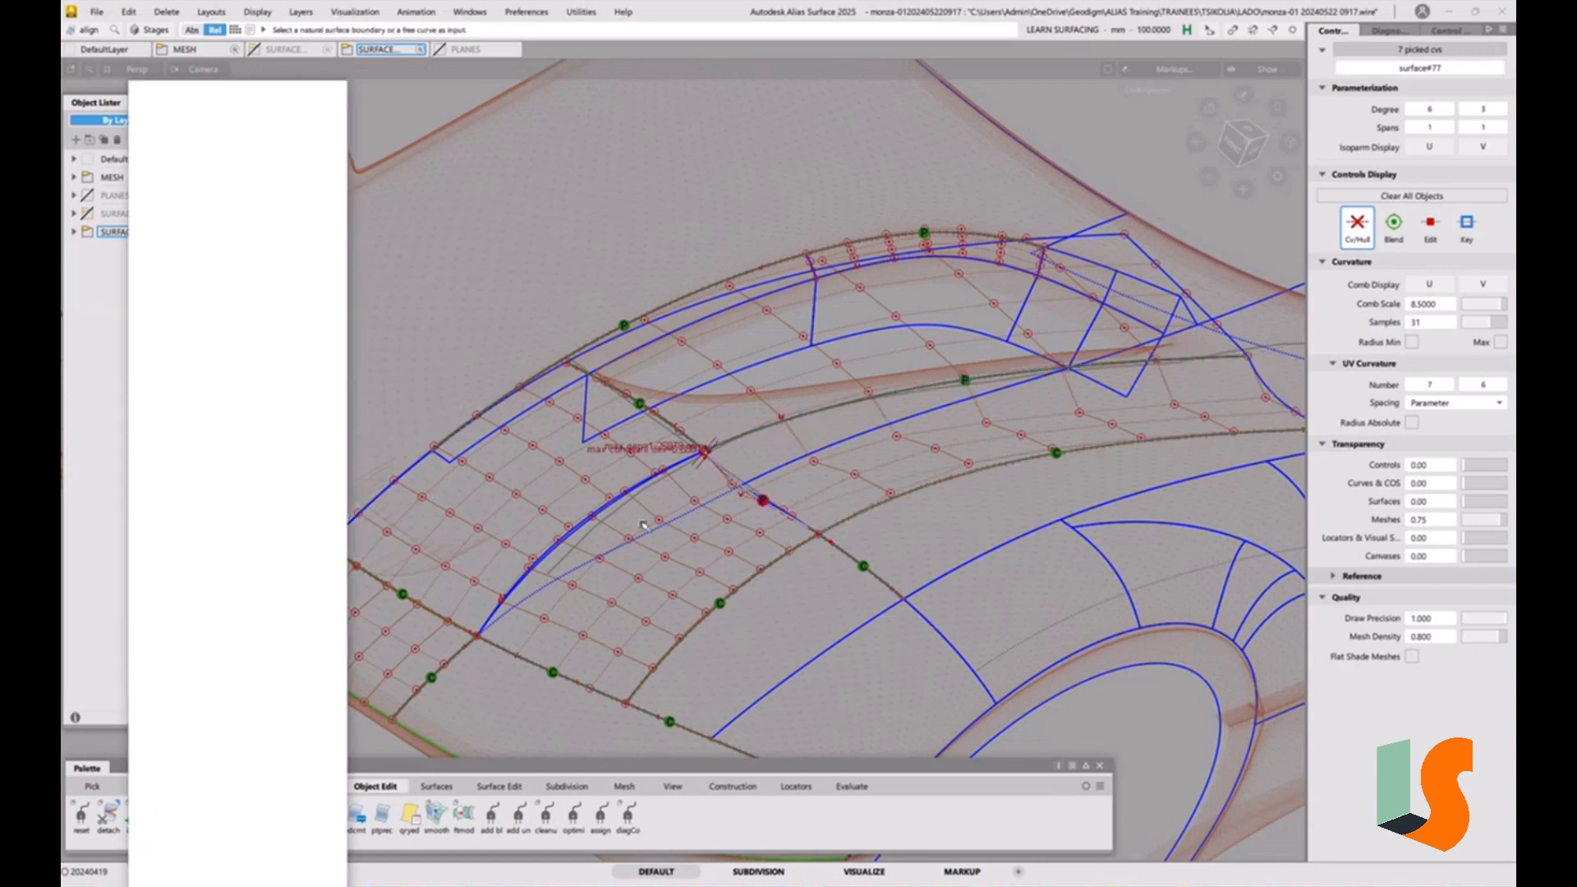
Align surface#79's V=0 edge to surface#84's matching edge with G0 continuity and accept the result
click(646, 487)
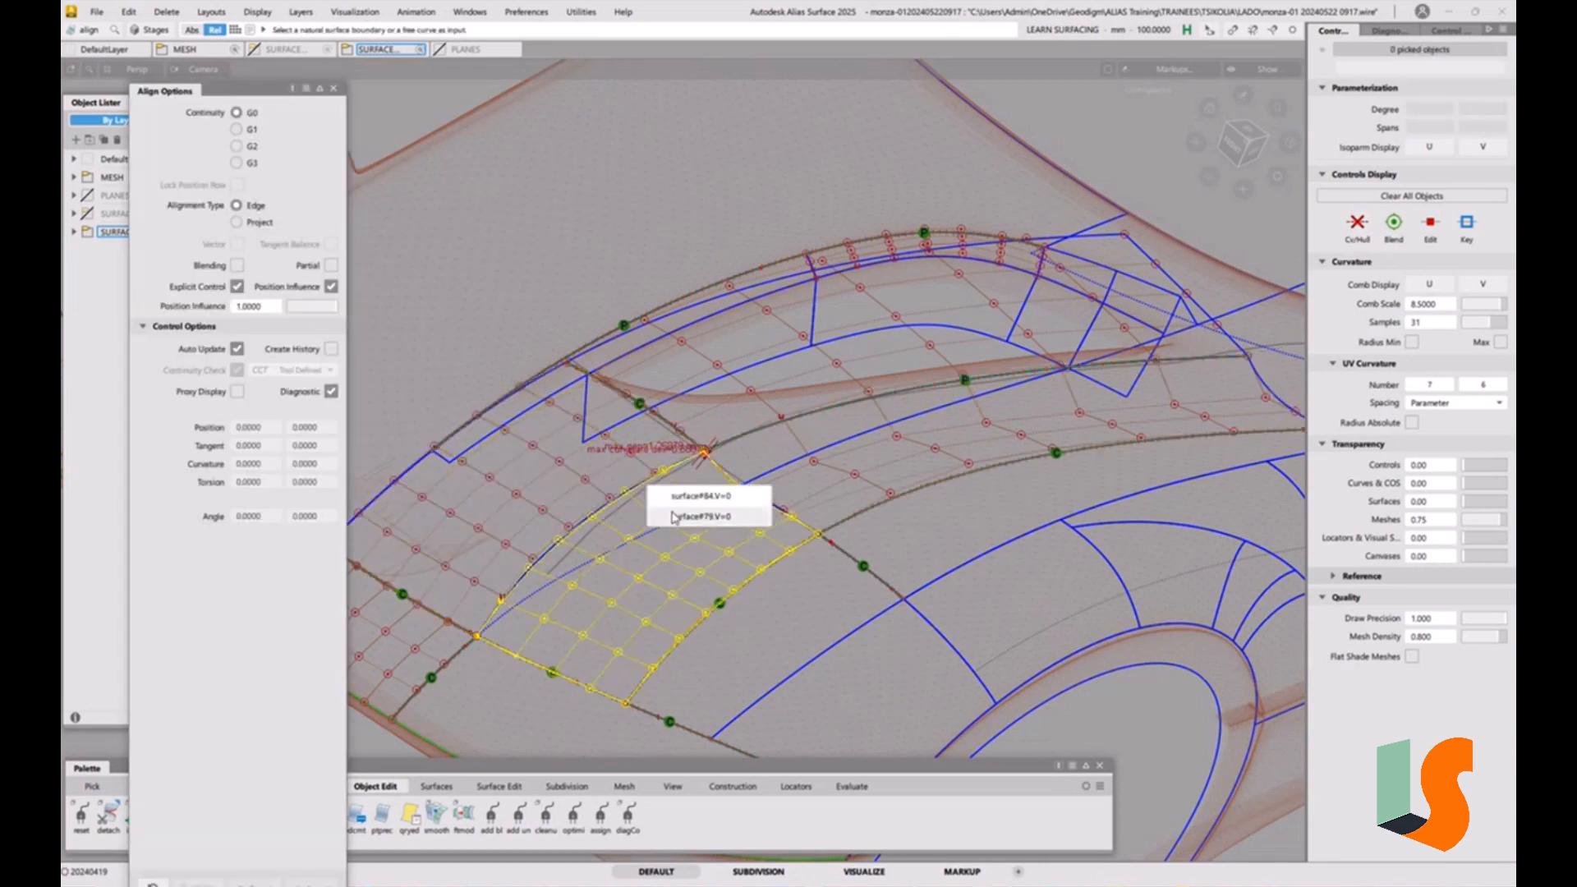
click(651, 486)
click(648, 481)
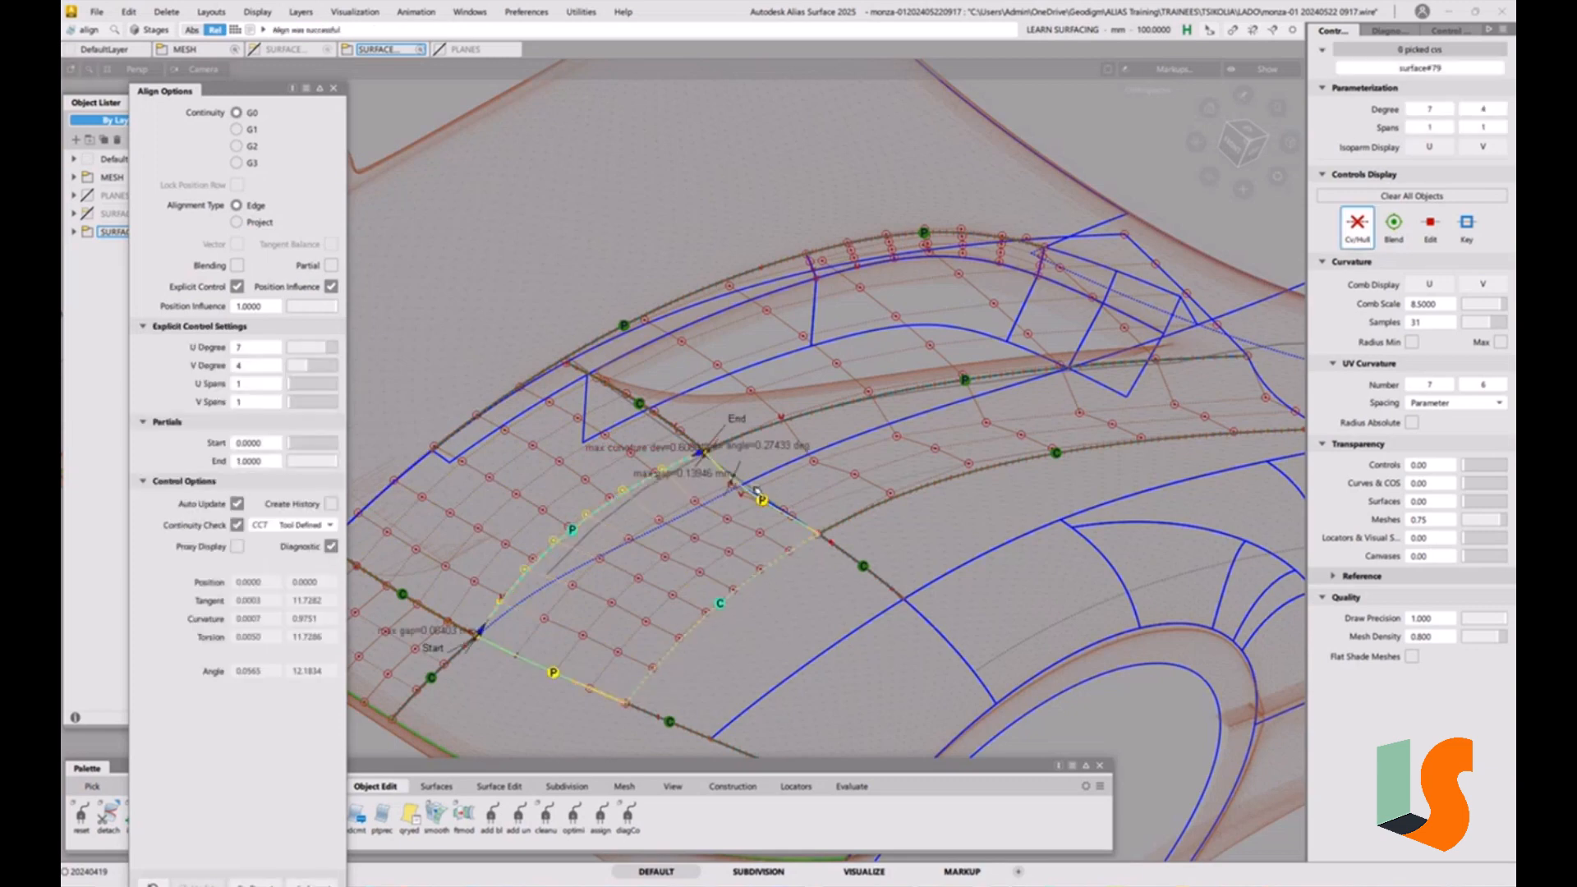
alt+shift+drag(756, 491, 651, 506)
alt+shift+middle_drag(651, 506, 703, 513)
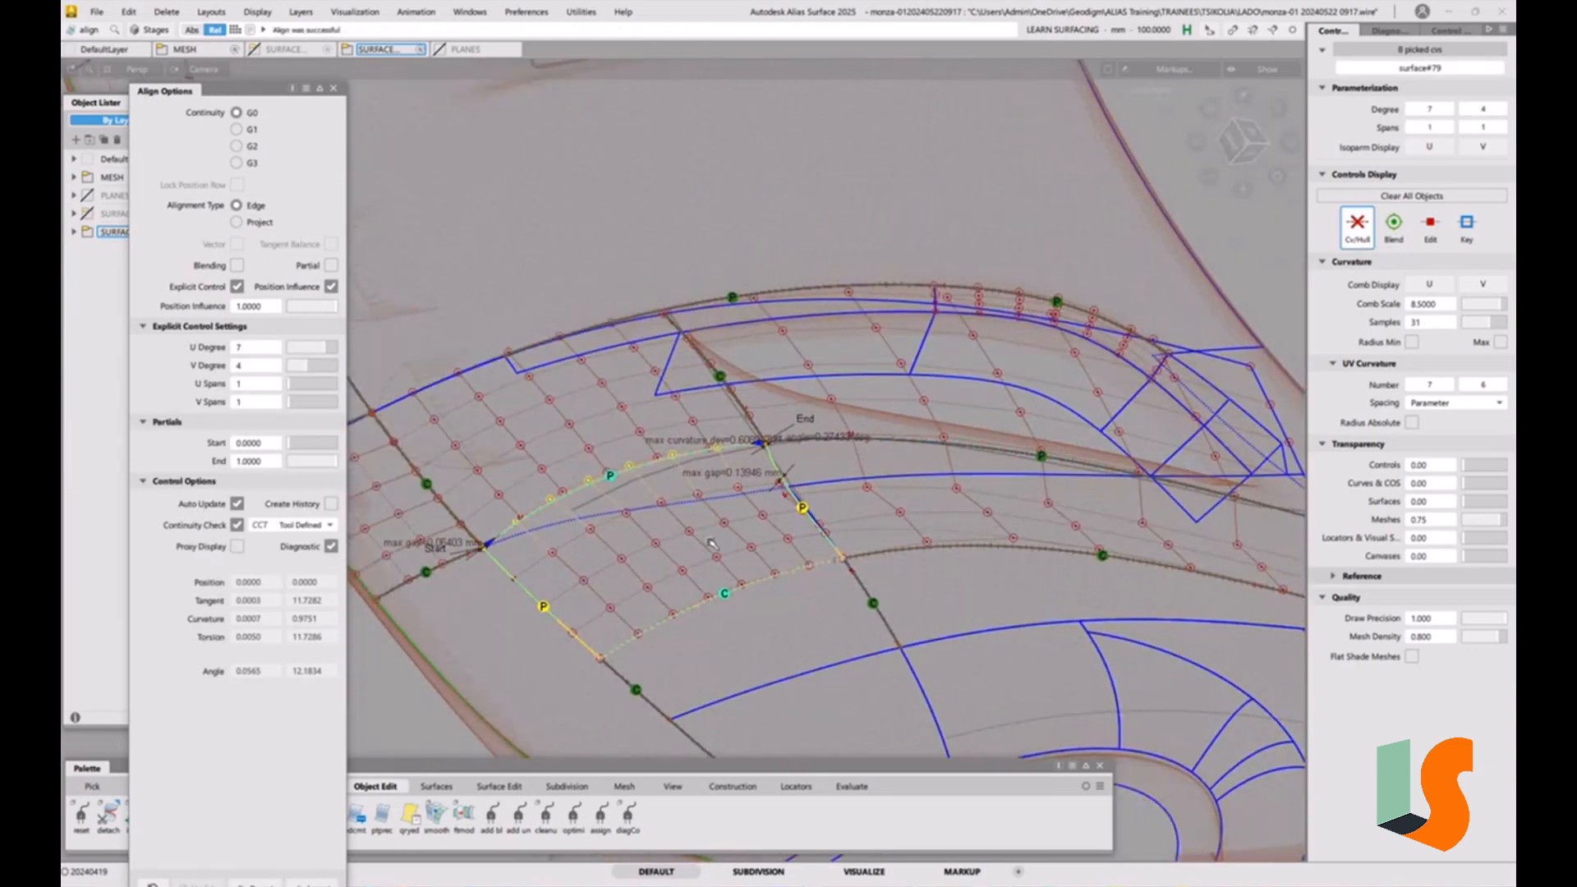
alt+shift+drag(711, 543, 809, 443)
key(space)
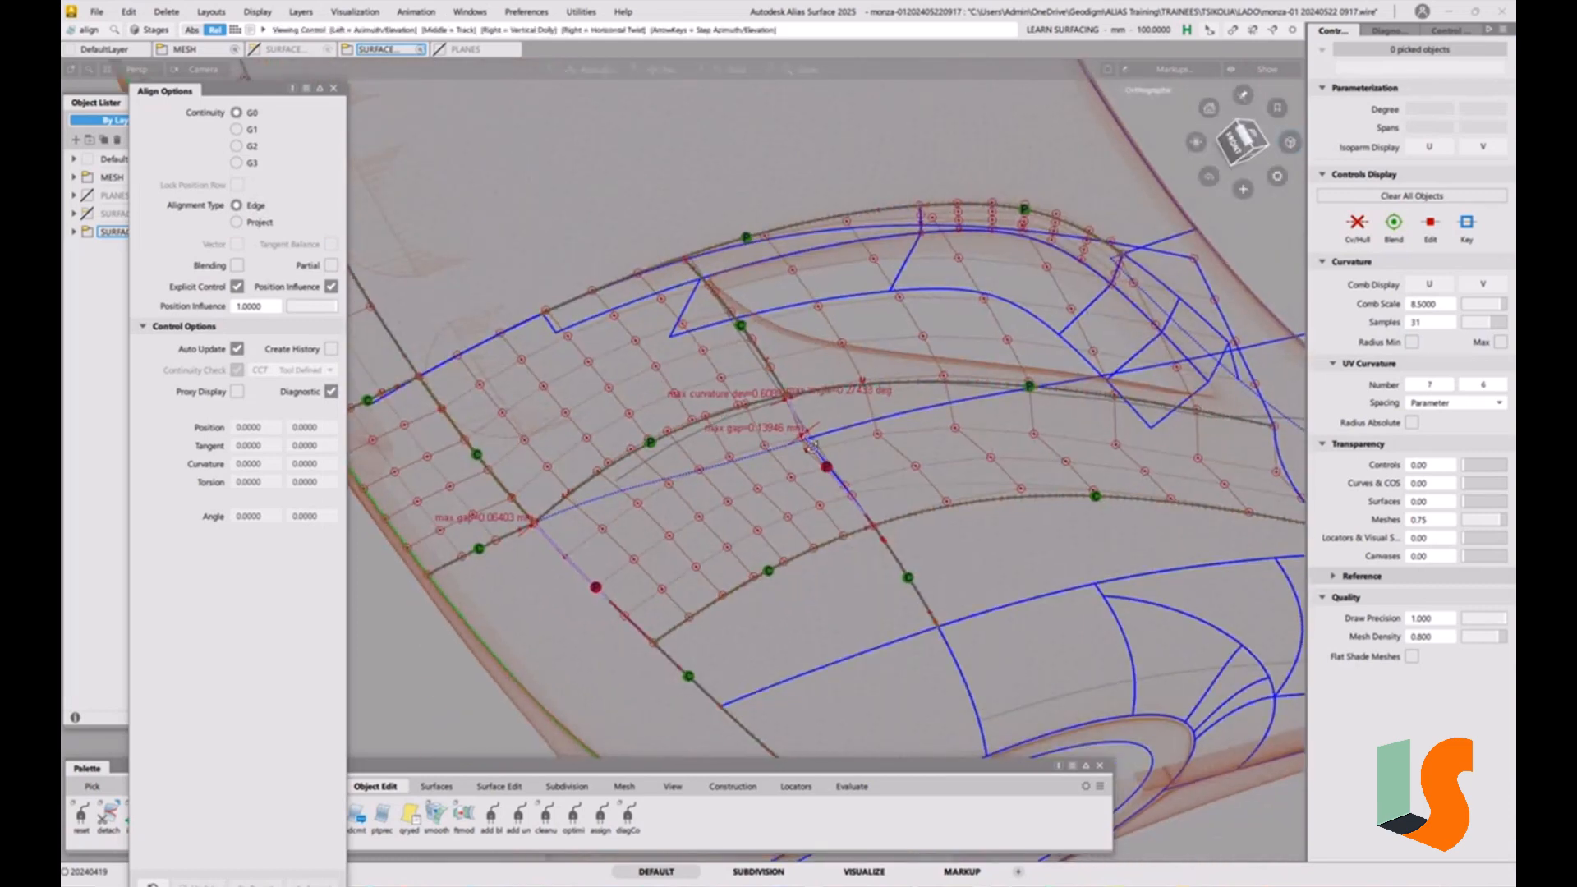
Delete the two template curves running along the cross seam between the front and rear patches
alt+shift+right_drag(811, 446, 850, 460)
mouse_move(850, 460)
alt+shift+mouse_down()
mouse_move(856, 480)
mouse_move(863, 446)
mouse_move(890, 460)
mouse_move(910, 517)
mouse_move(897, 474)
mouse_move(854, 479)
mouse_move(891, 470)
mouse_move(857, 490)
alt+shift+mouse_up()
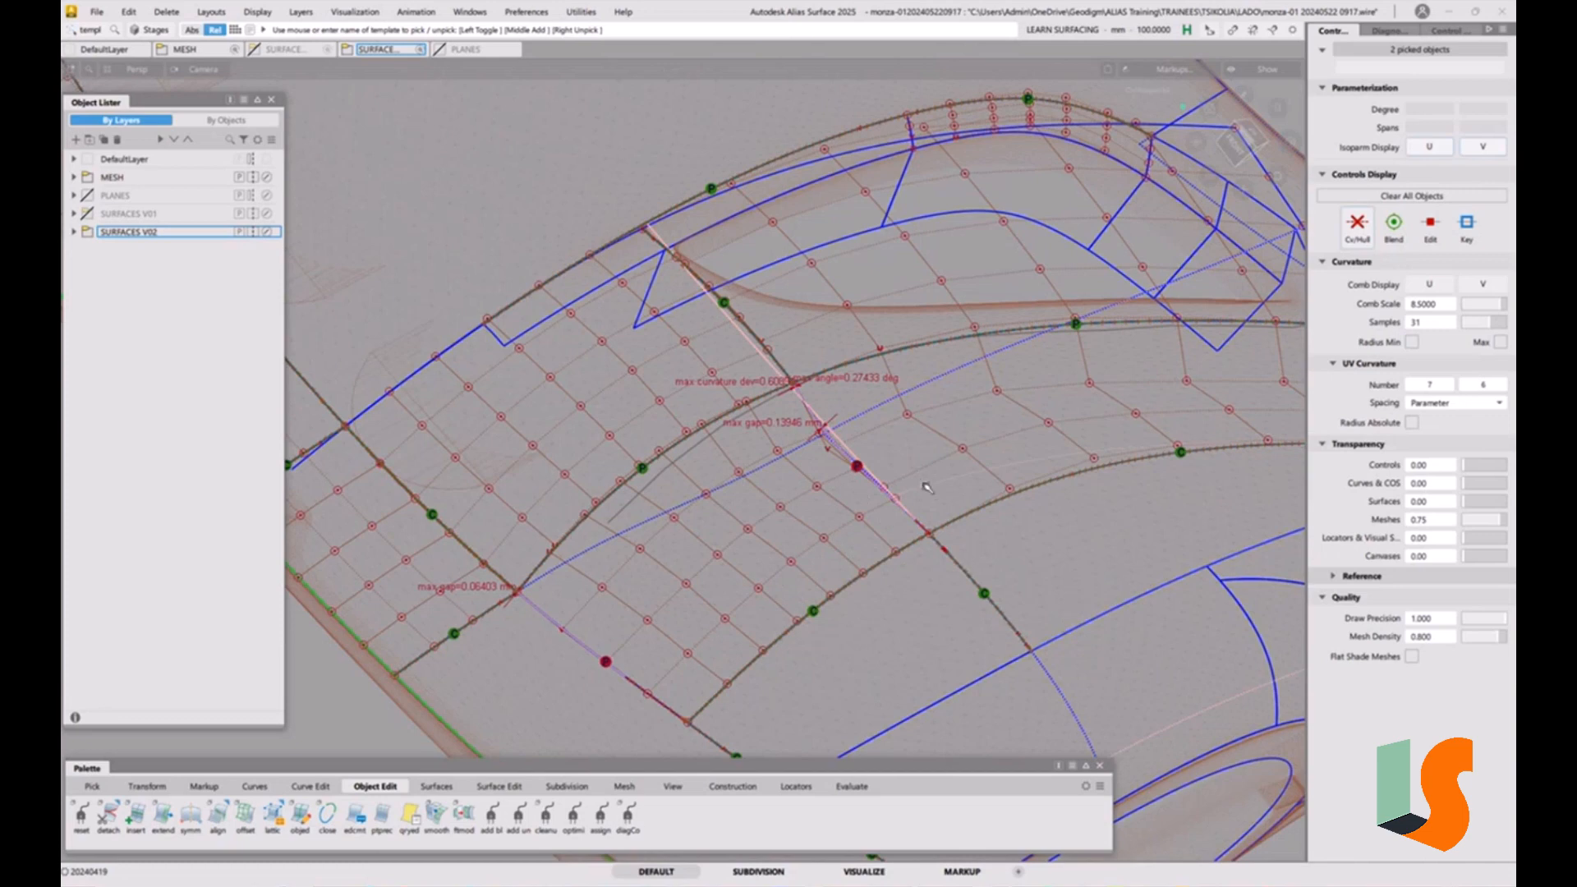
key(Delete)
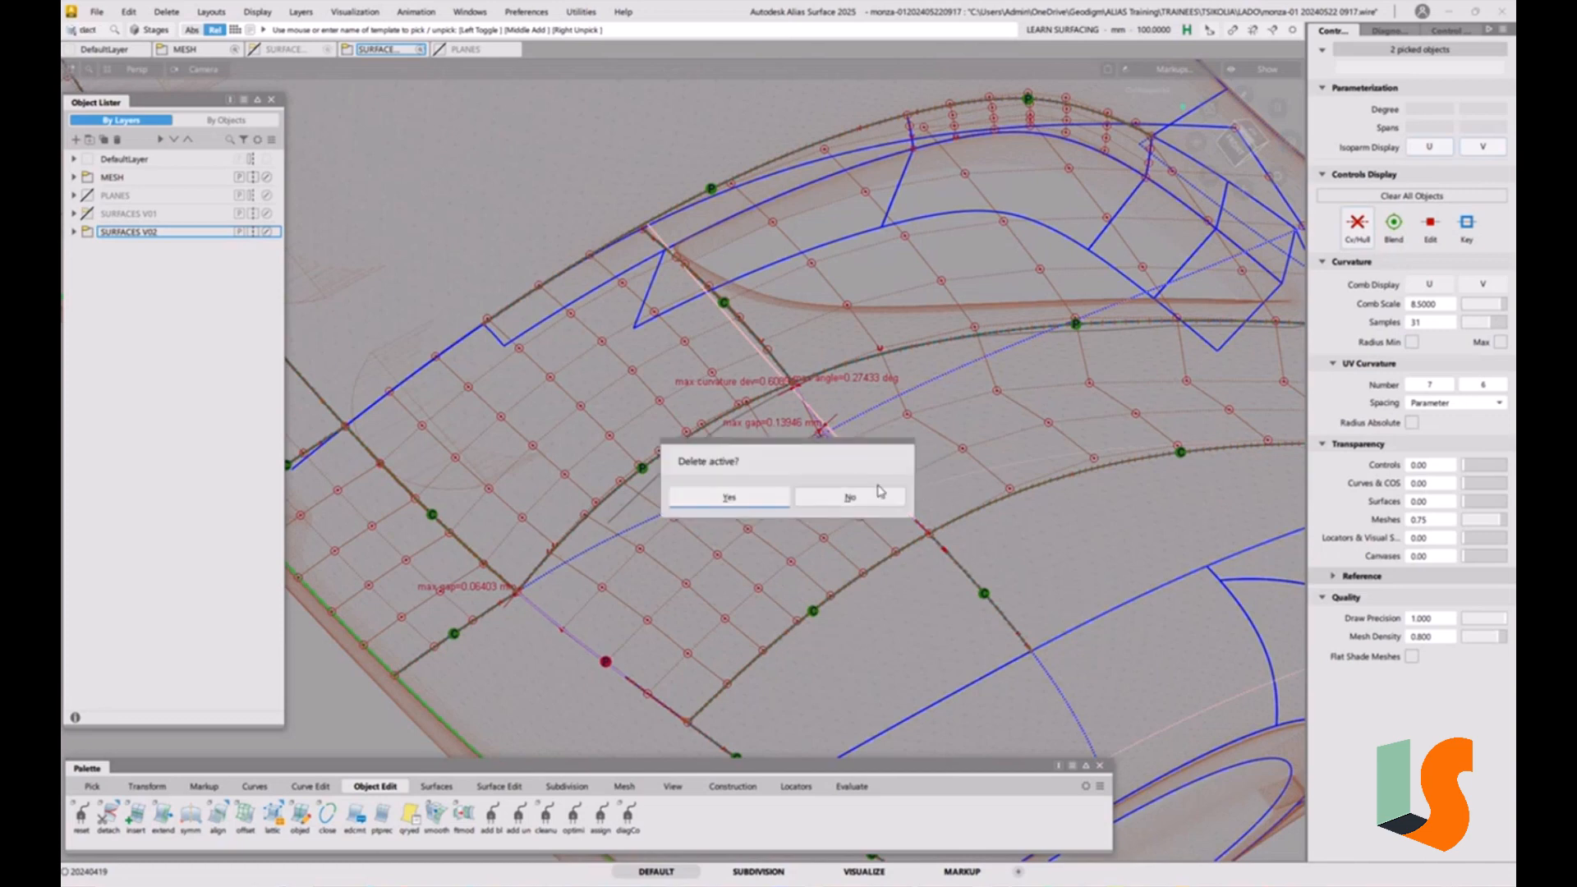
click(759, 503)
key(grave)
key(grave)
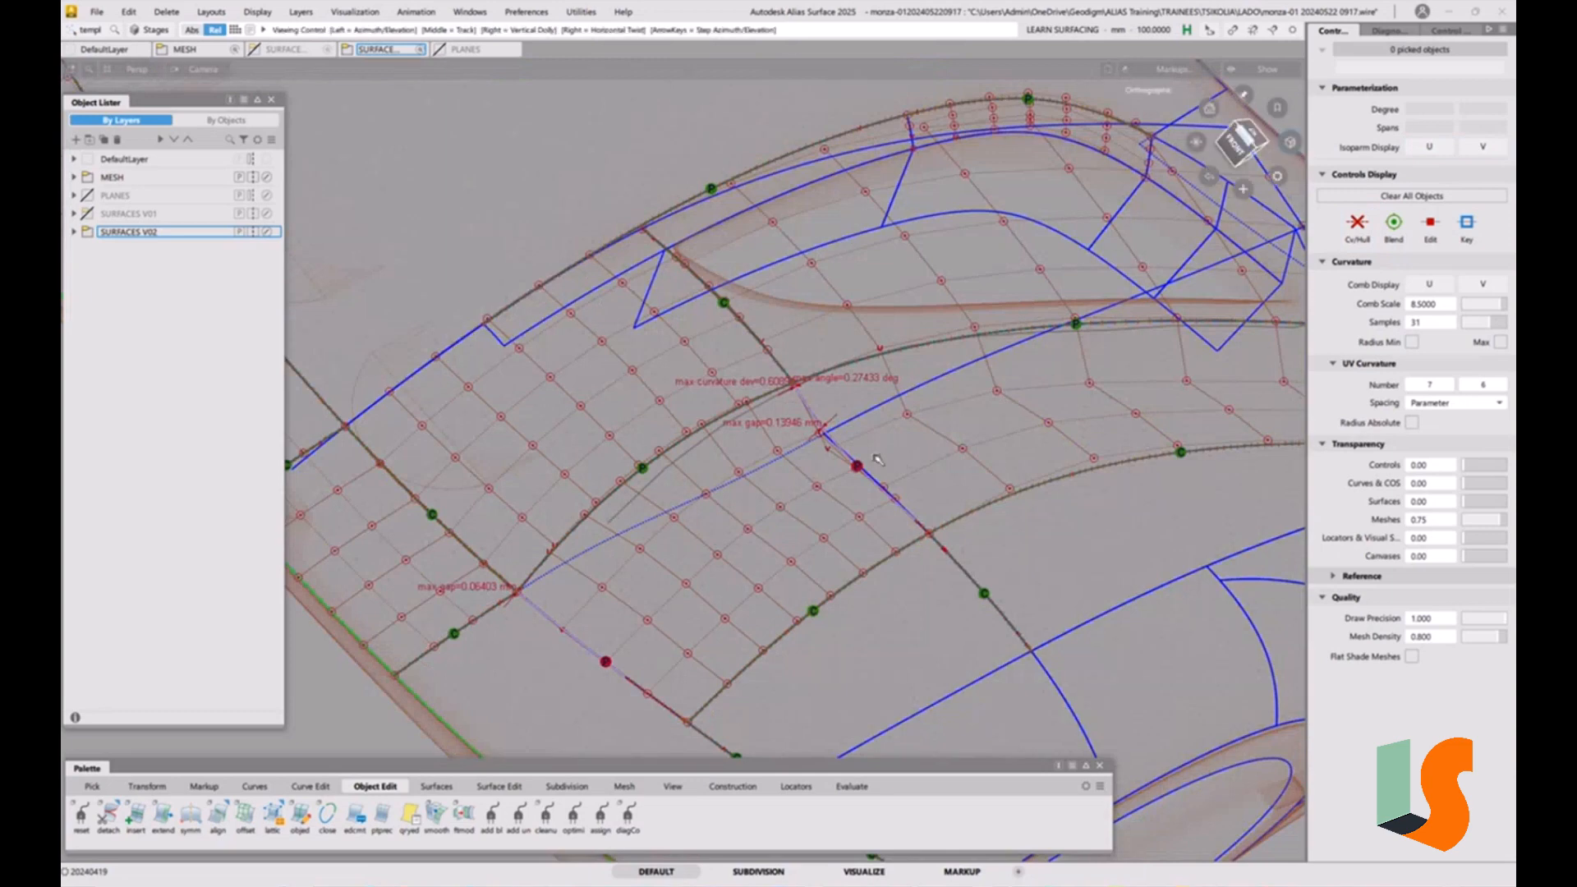
Pick template curve#89 running along the lengthwise seam between the upper and lower patches and delete it
mouse_move(910, 454)
alt+shift+mouse_down()
mouse_move(736, 416)
mouse_move(872, 415)
alt+shift+mouse_up()
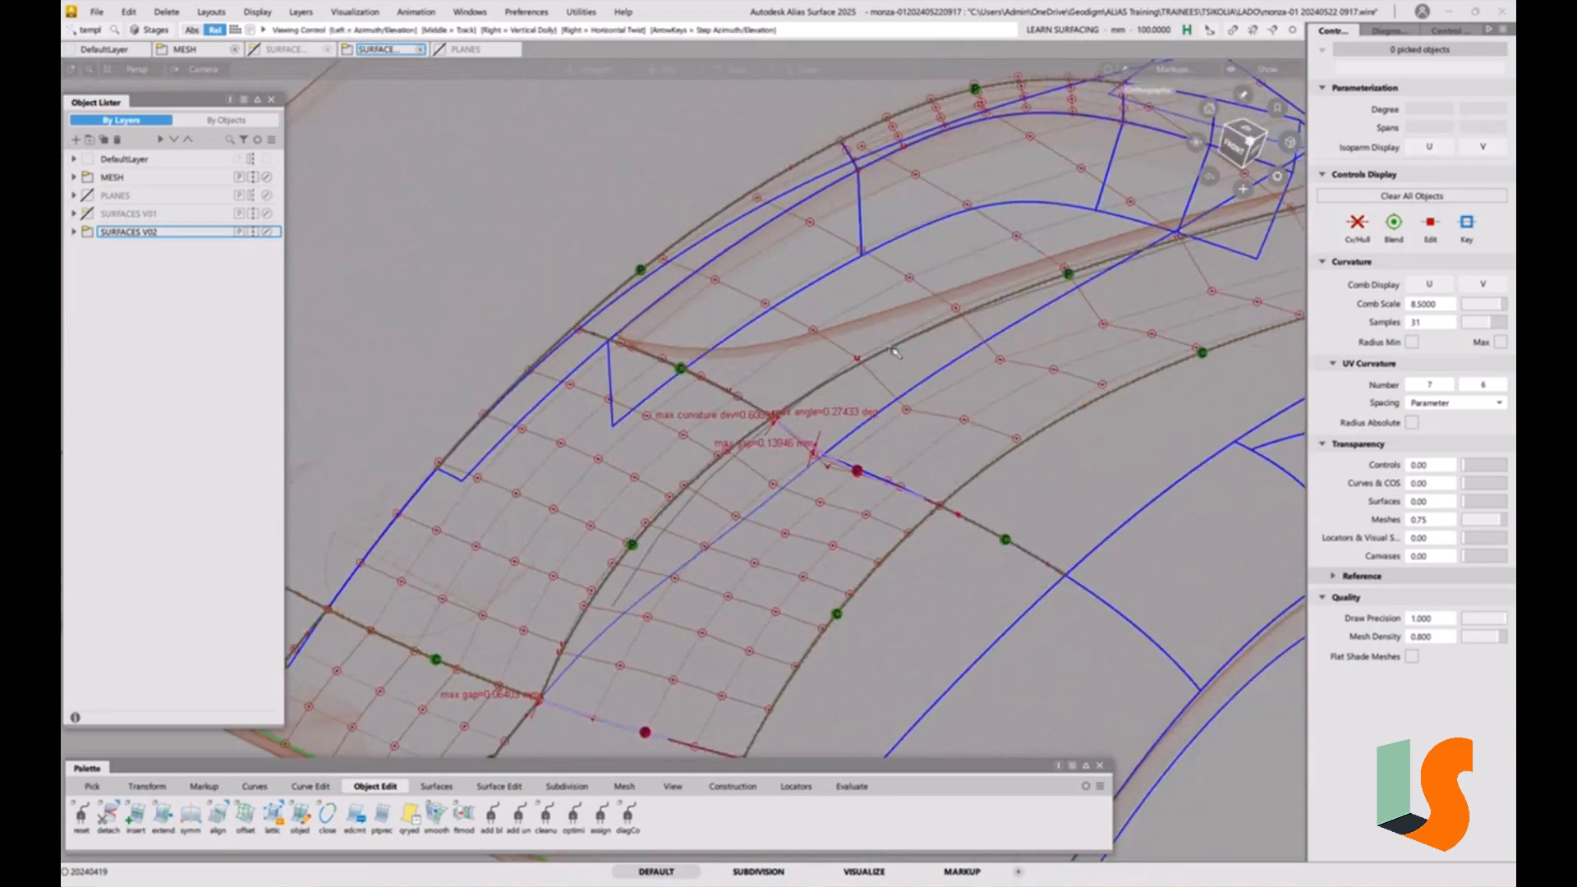
alt+shift+click(1249, 143)
ctrl+shift+drag(919, 463, 977, 444)
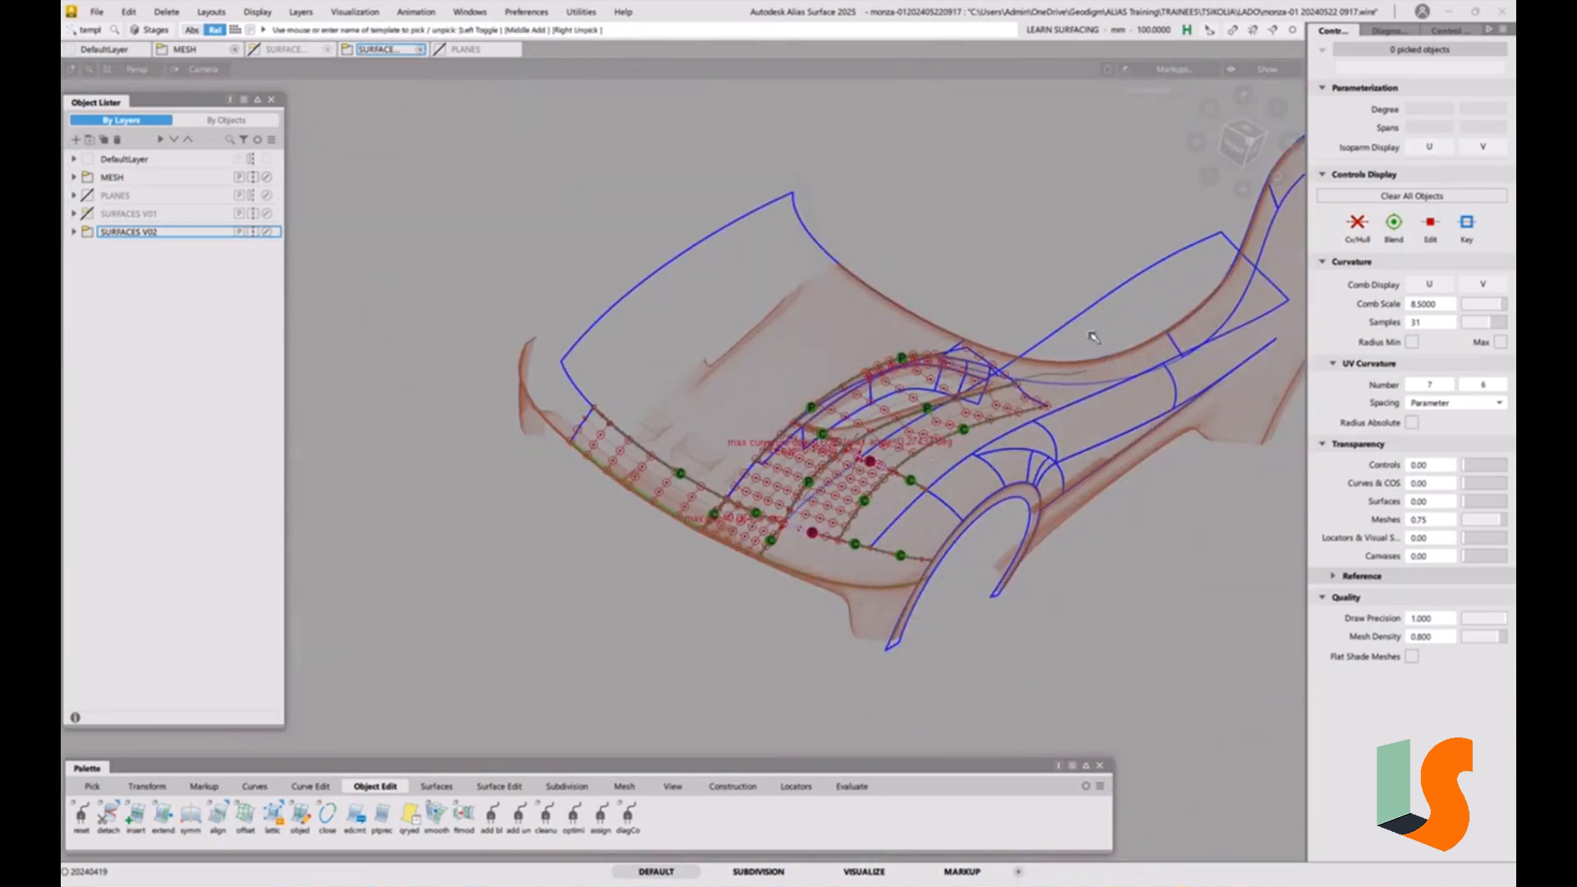
drag(1153, 176, 584, 721)
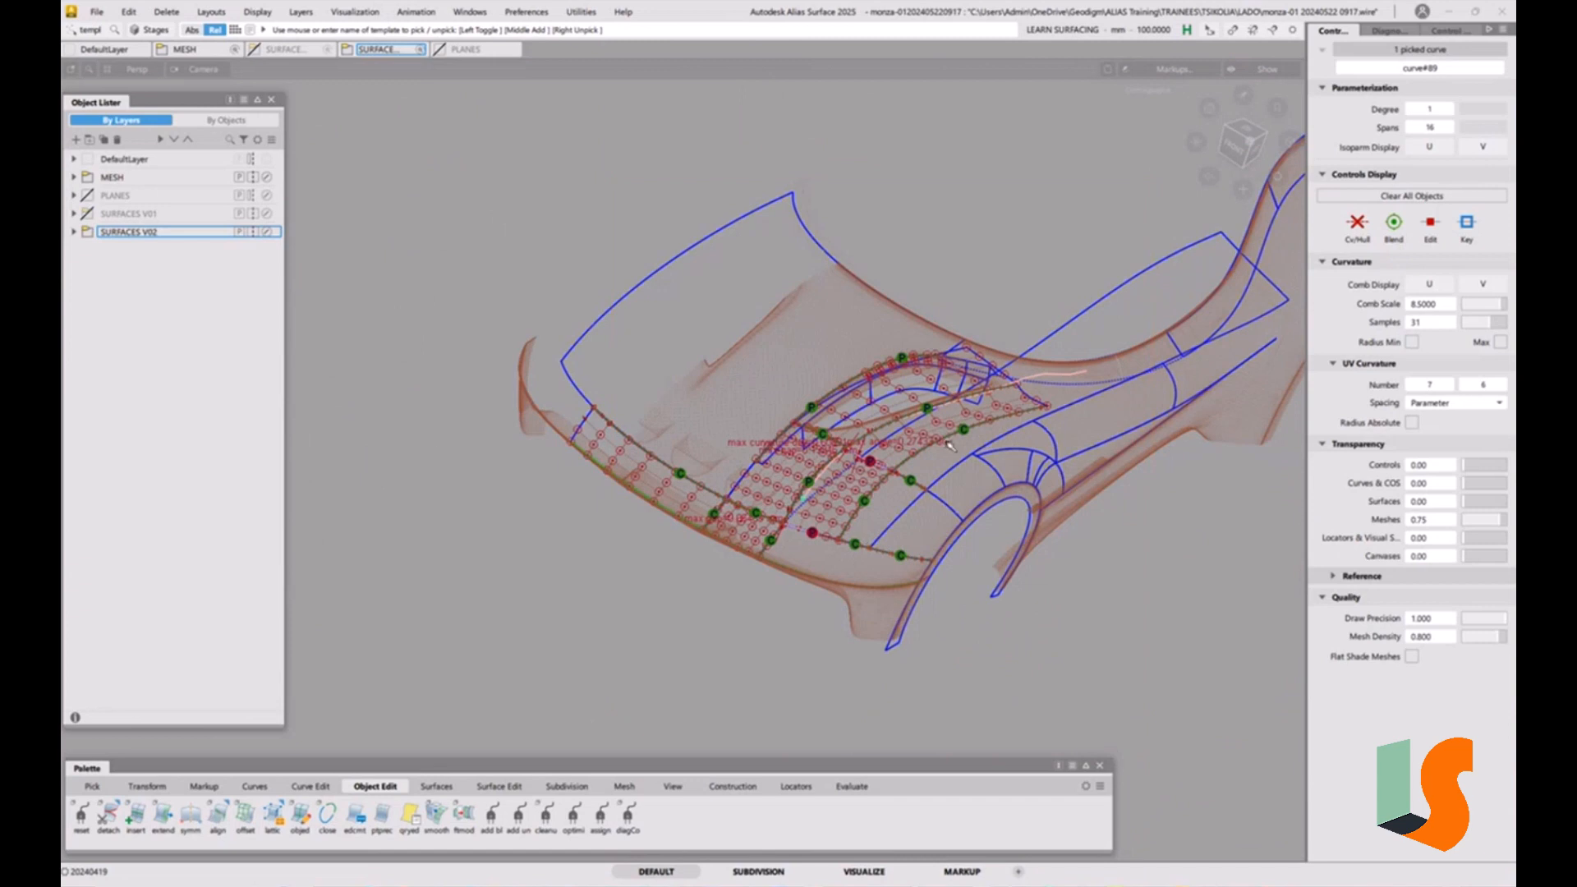
scroll(956, 419, up, 5)
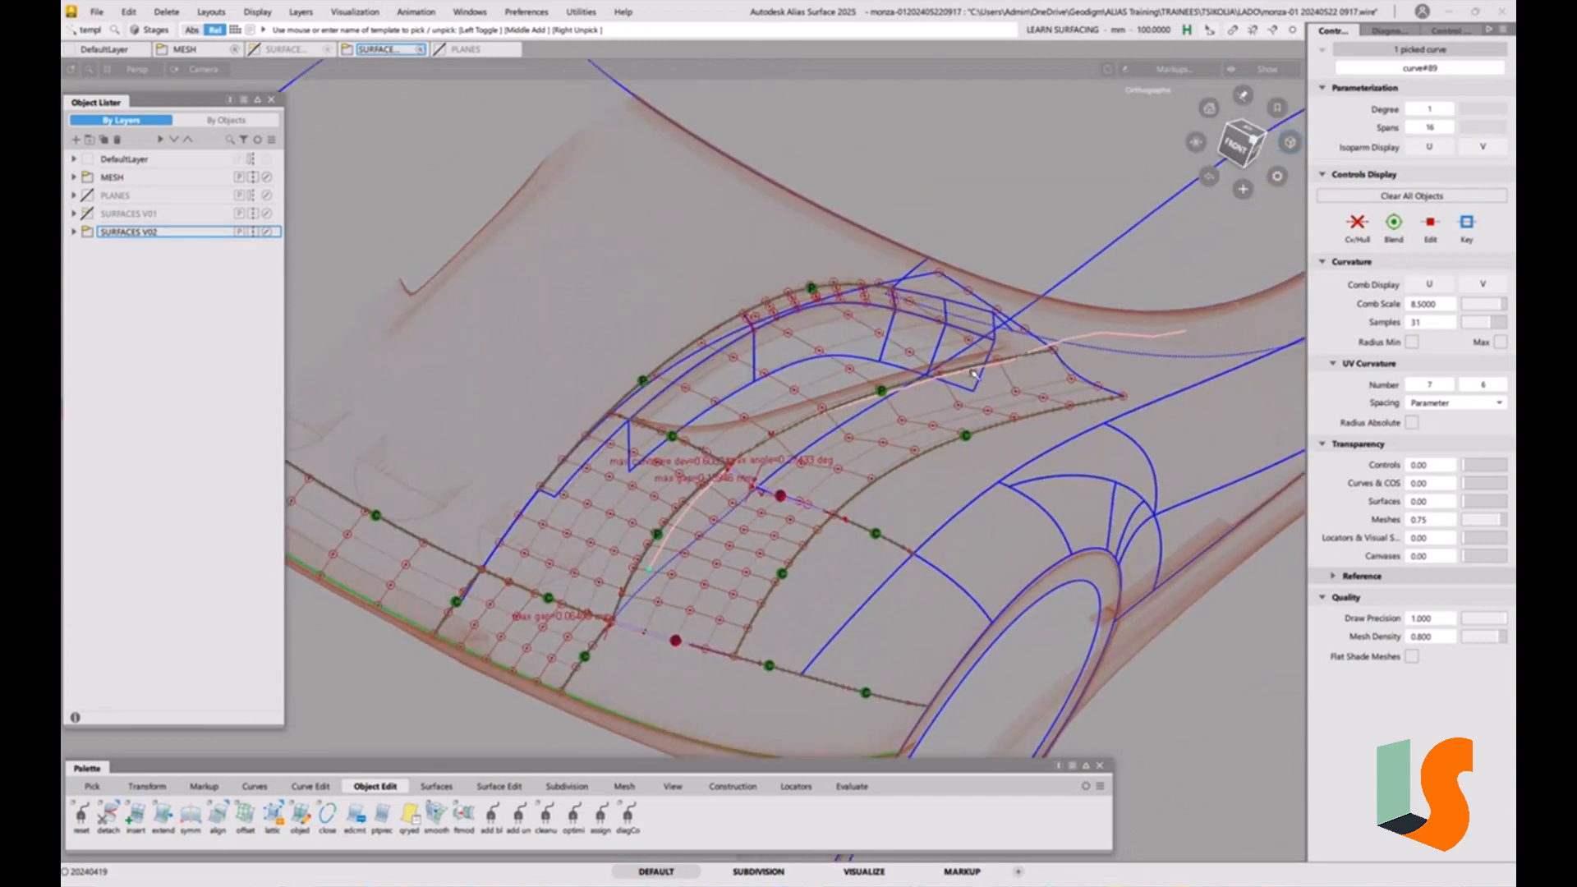
alt+shift+drag(974, 374, 1095, 332)
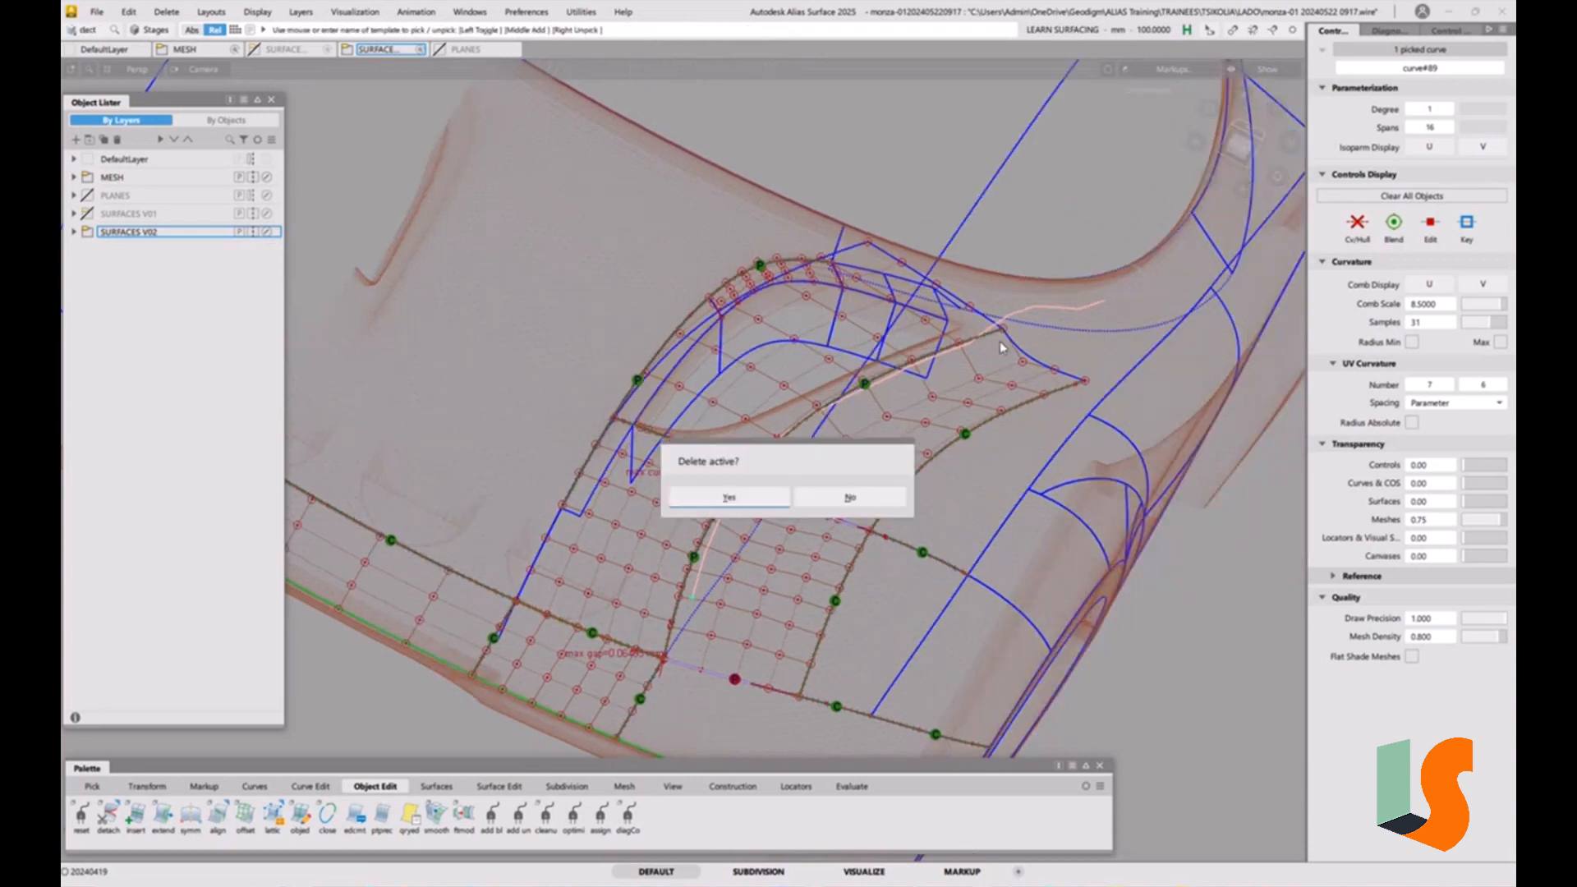
key(Delete)
click(772, 502)
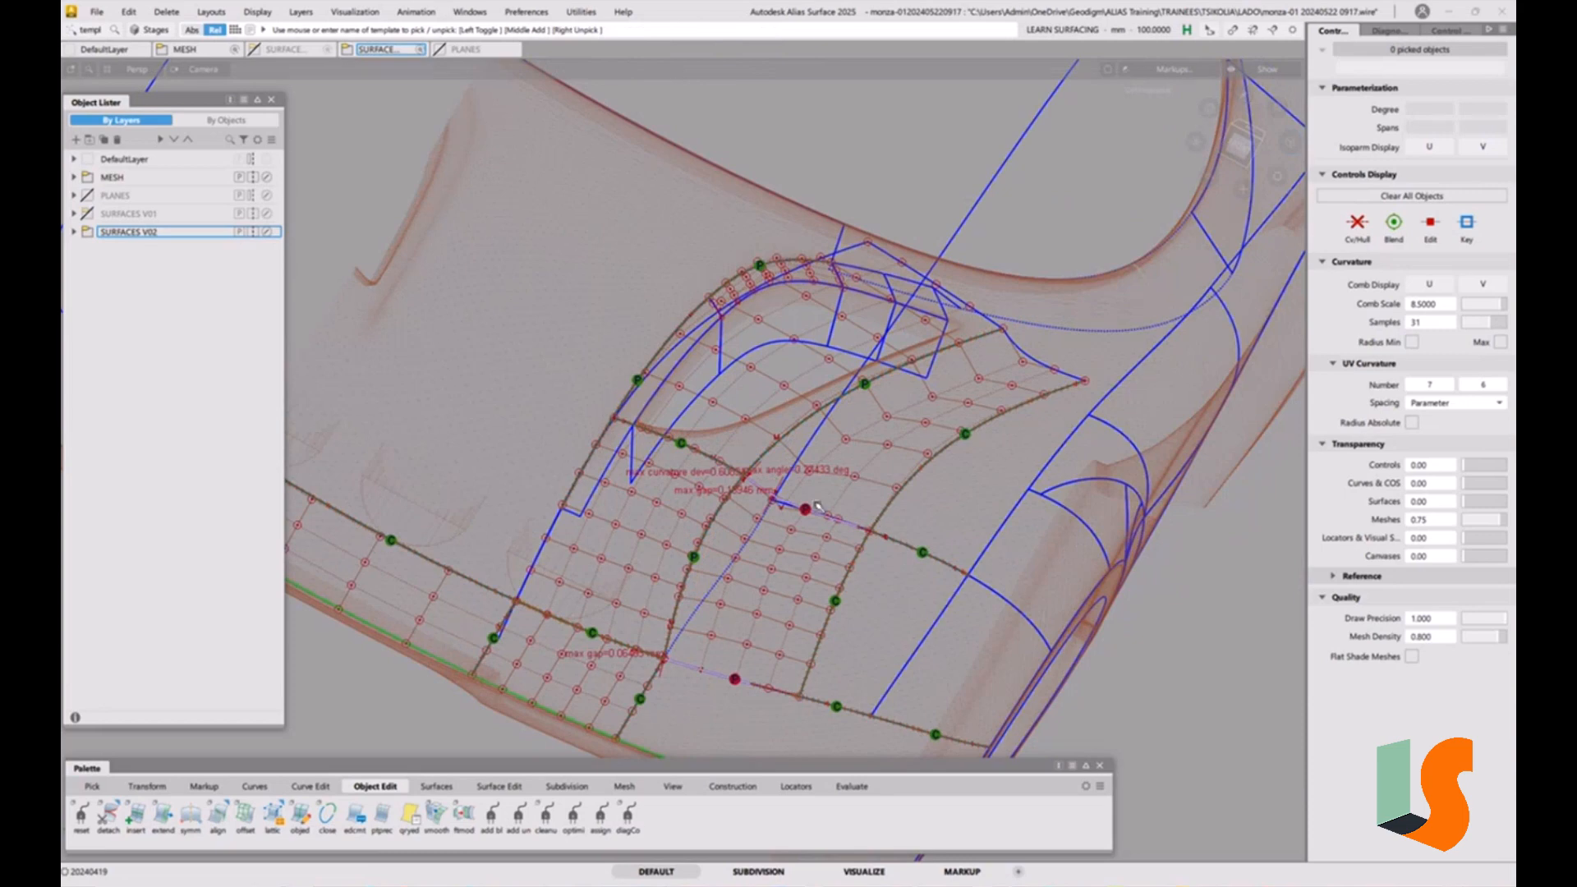
Align surface#79's cross-seam edge to the neighbouring lower patch with G2 continuity and explicit V degree 5
mouse_move(817, 507)
alt+shift+mouse_down()
mouse_move(720, 576)
mouse_move(834, 524)
alt+shift+mouse_up()
alt+shift+drag(825, 442, 847, 448)
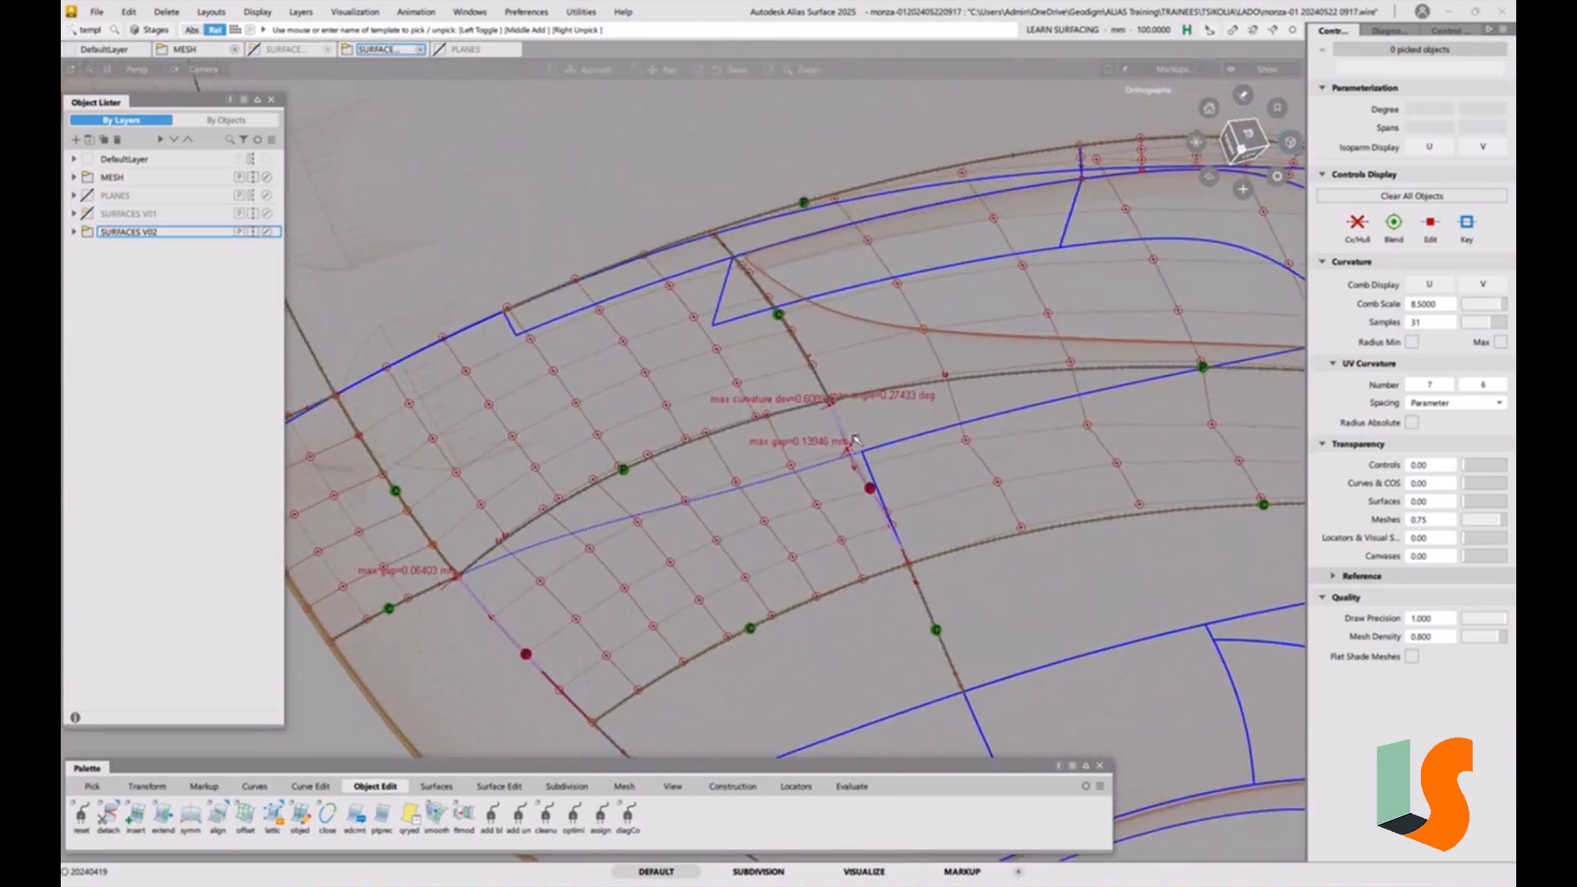
alt+shift+right_drag(825, 447, 850, 464)
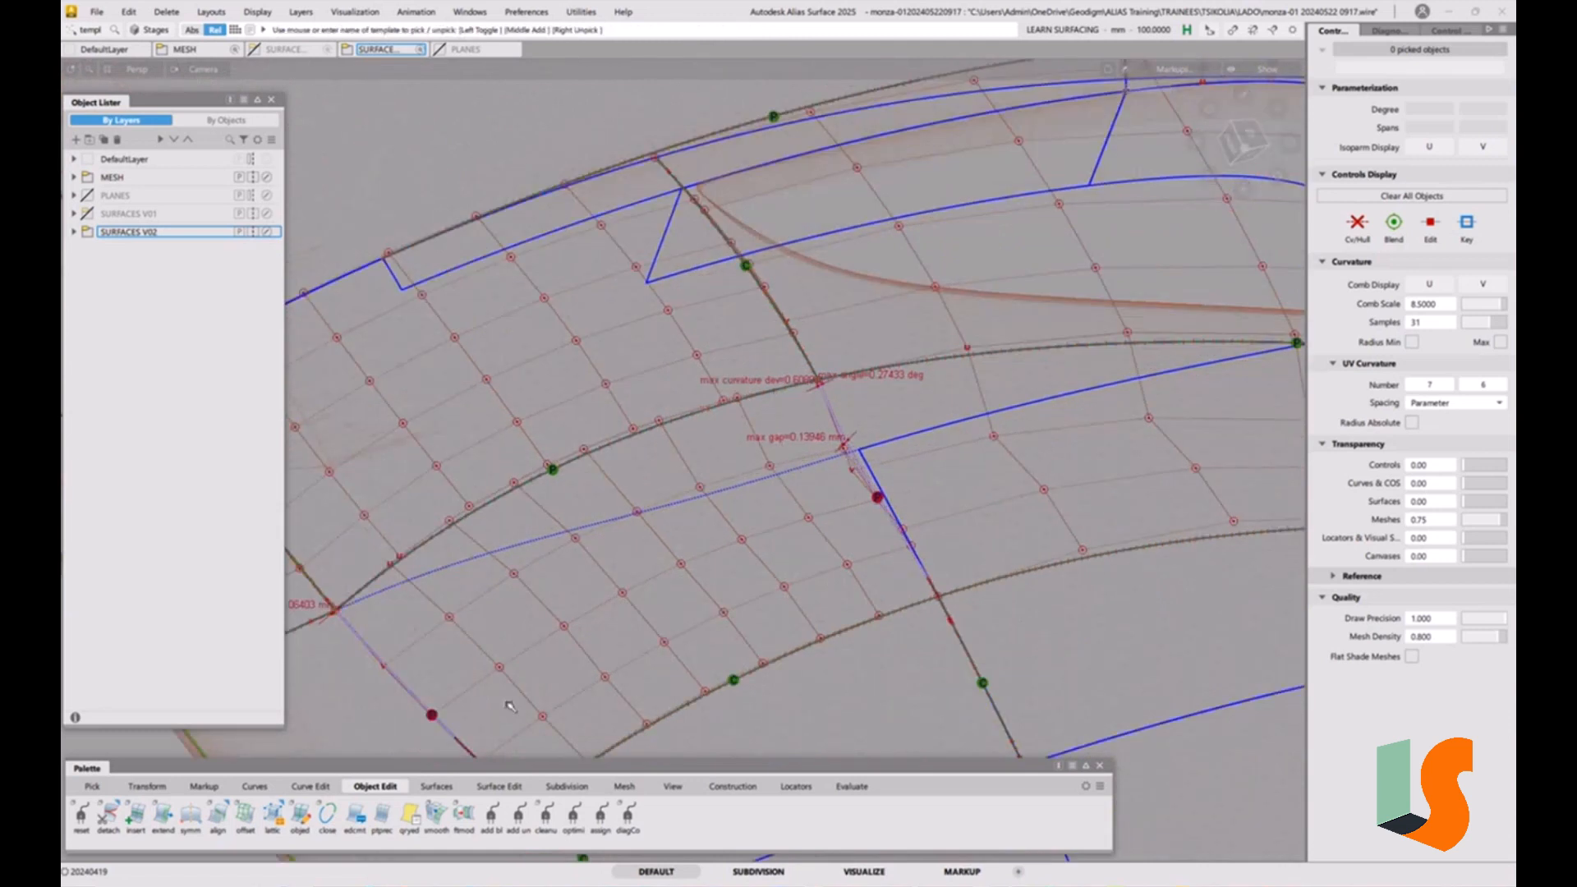
double_click(216, 821)
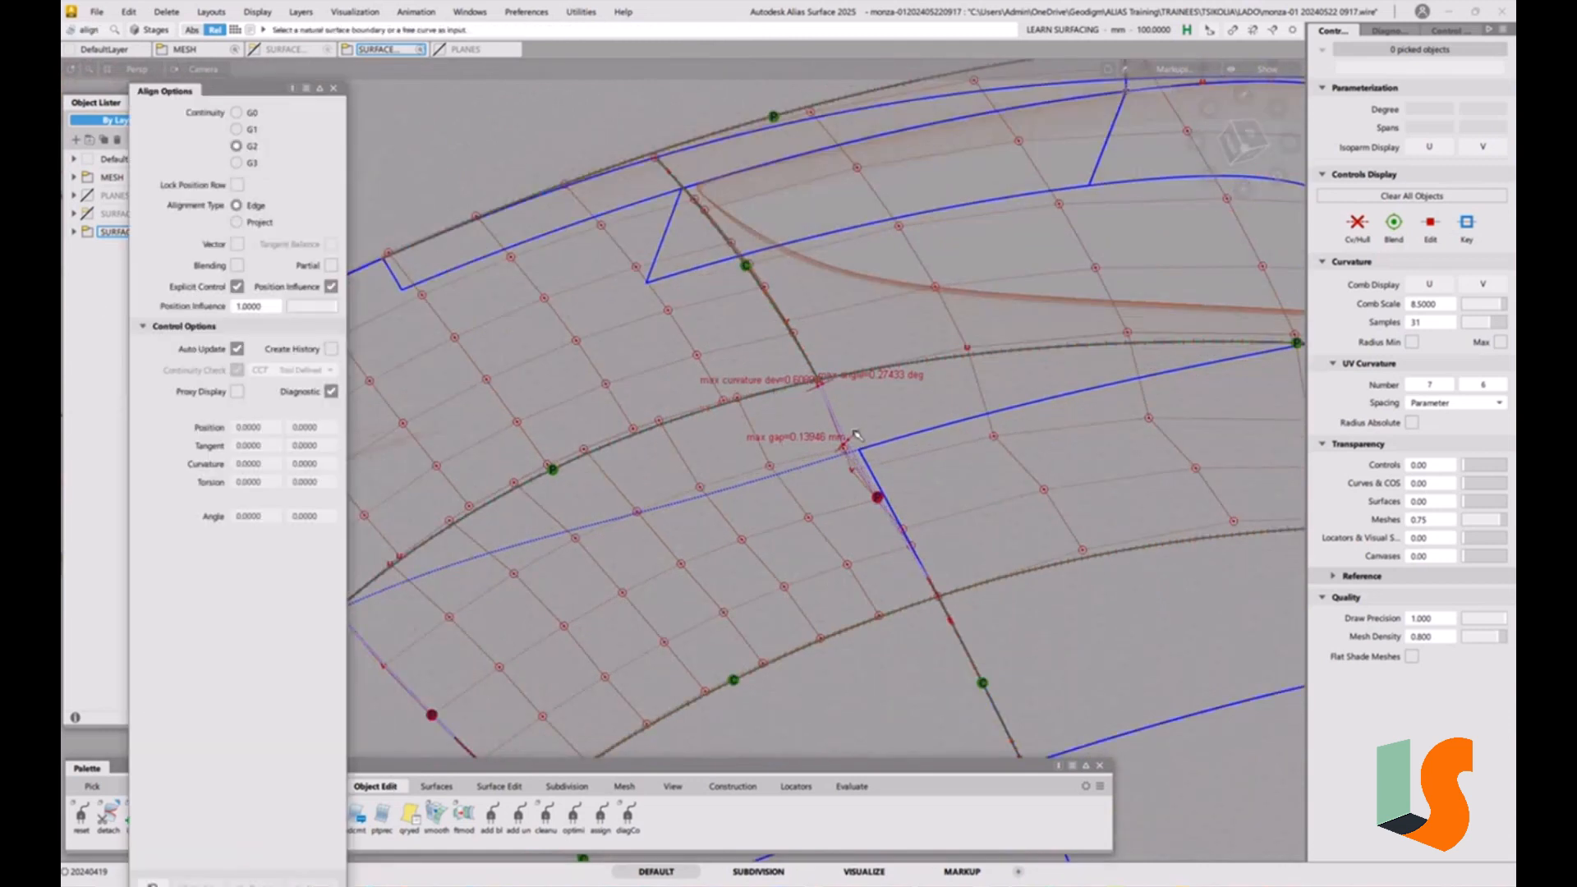
click(842, 436)
click(854, 440)
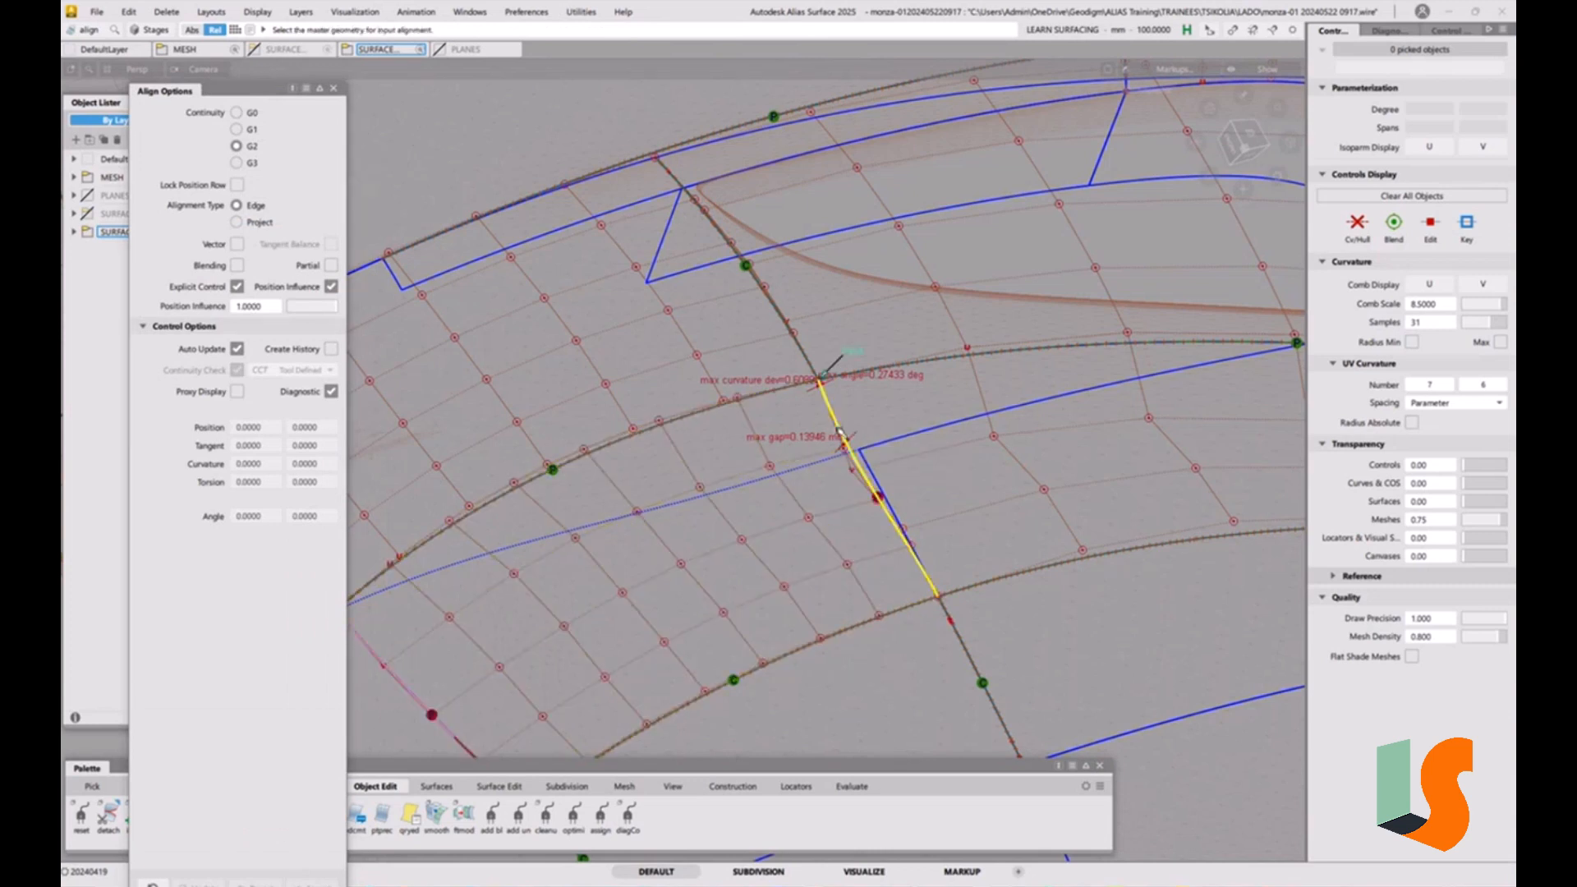
click(840, 431)
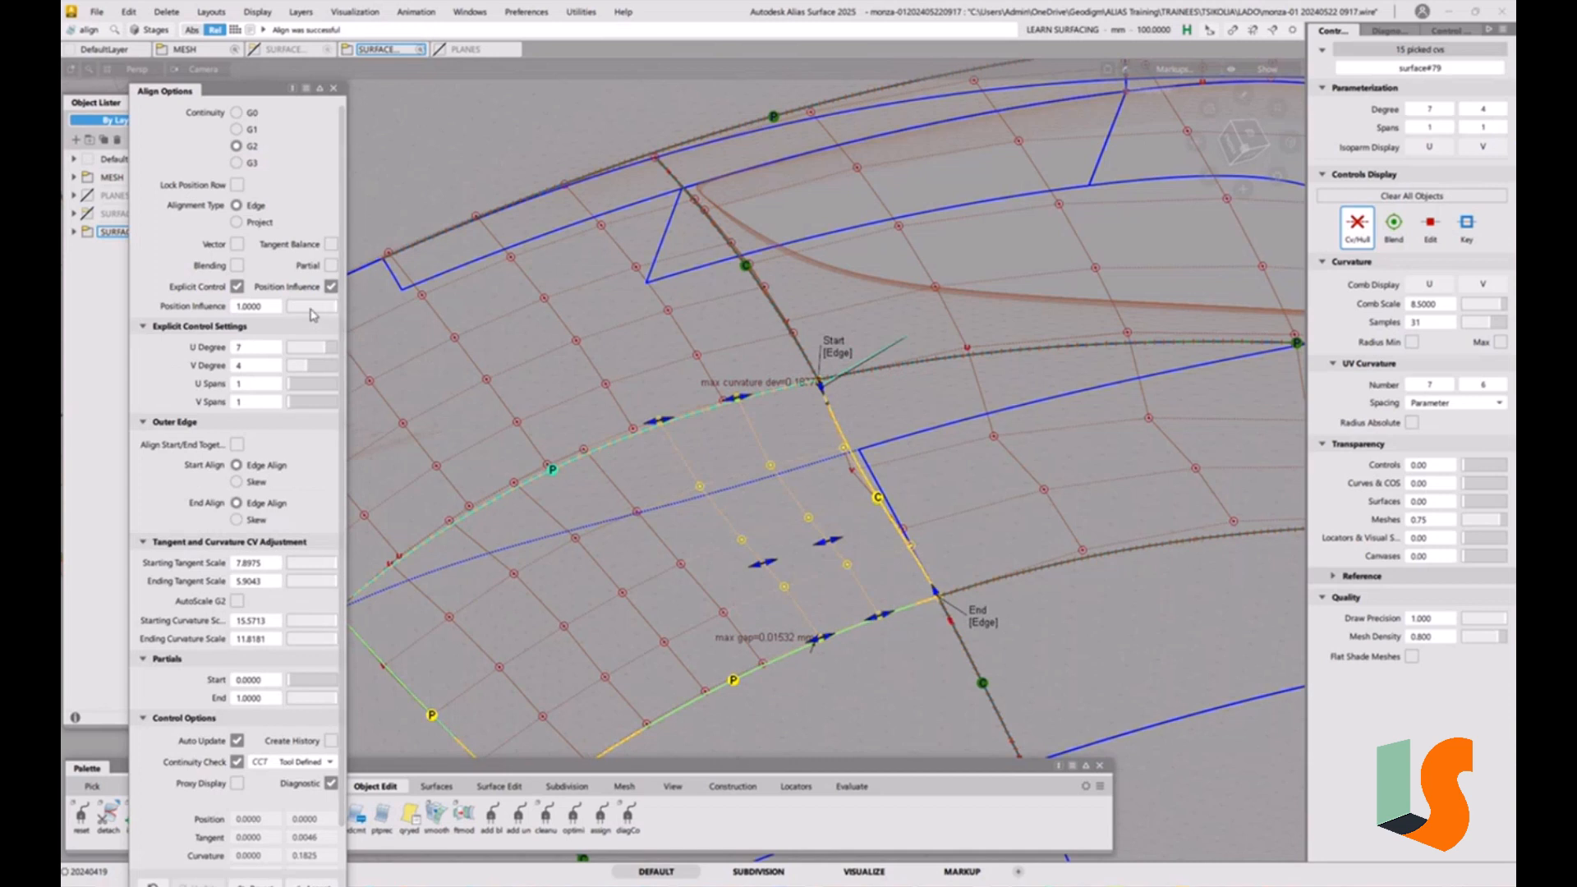
click(315, 372)
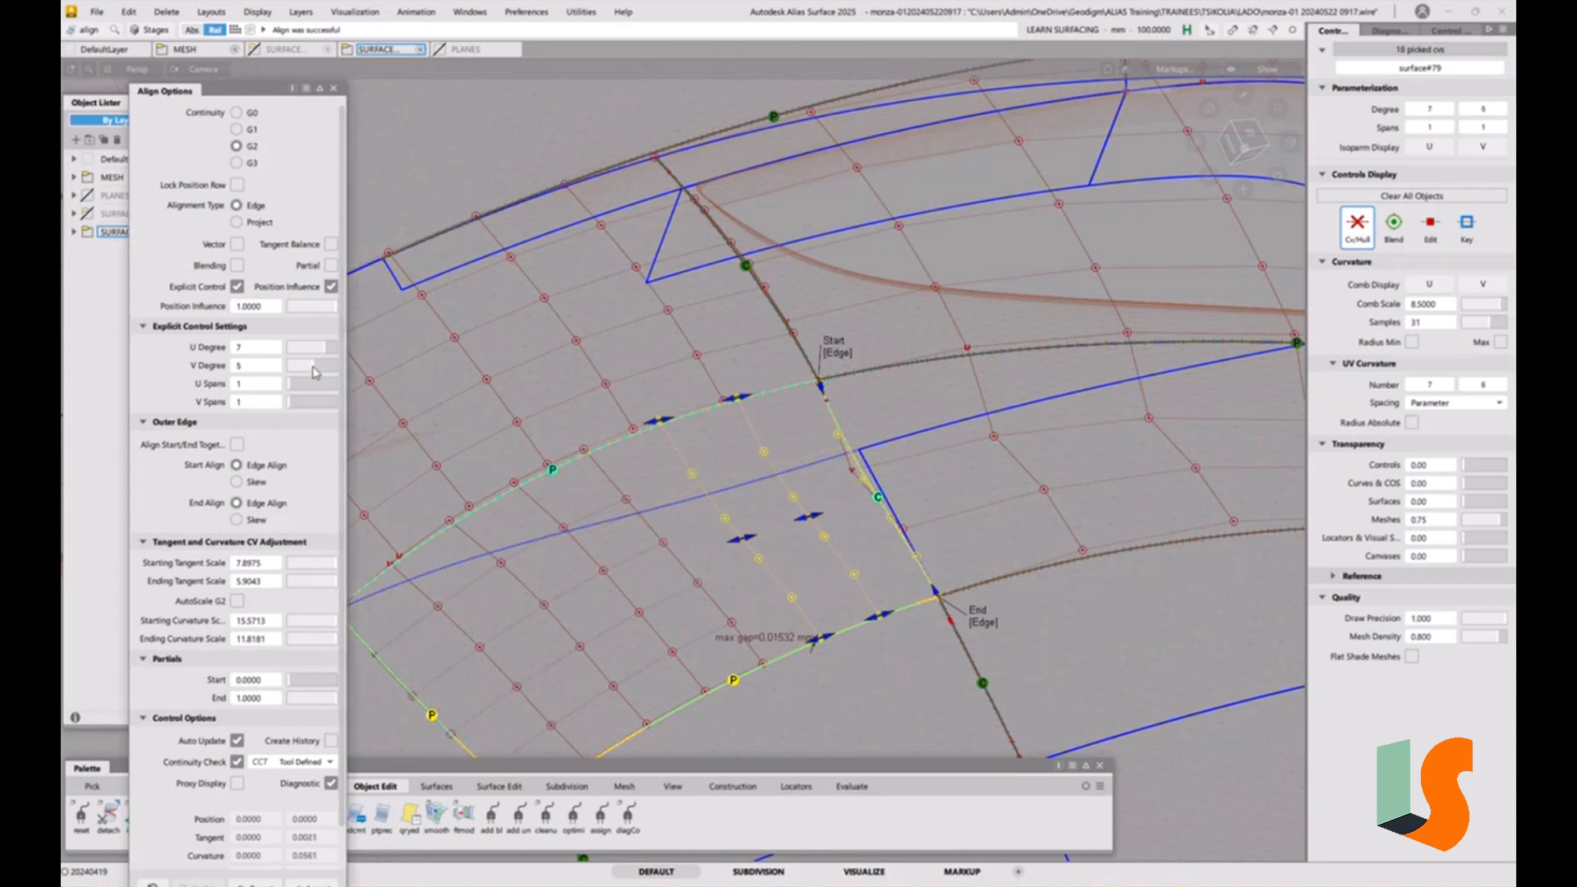
alt+shift+right_drag(934, 409, 901, 429)
alt+shift+middle_drag(901, 429, 950, 359)
alt+shift+drag(998, 468, 797, 468)
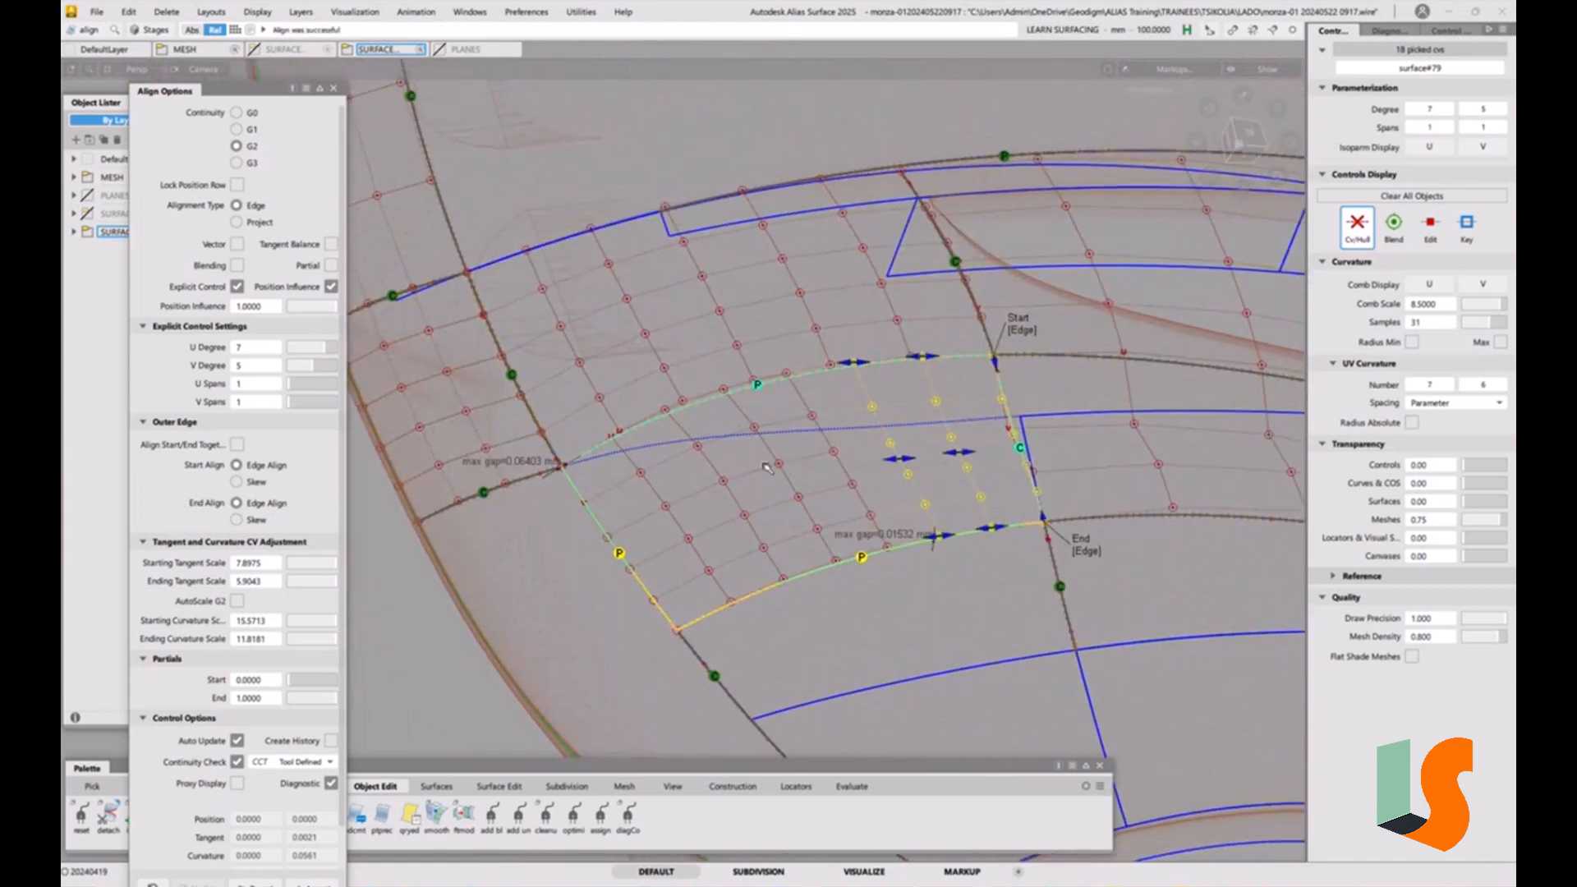
Delete the curve-on-surface on surface#69 that runs along surface#79's lower edge
ctrl+shift+drag(850, 604, 823, 620)
click(879, 585)
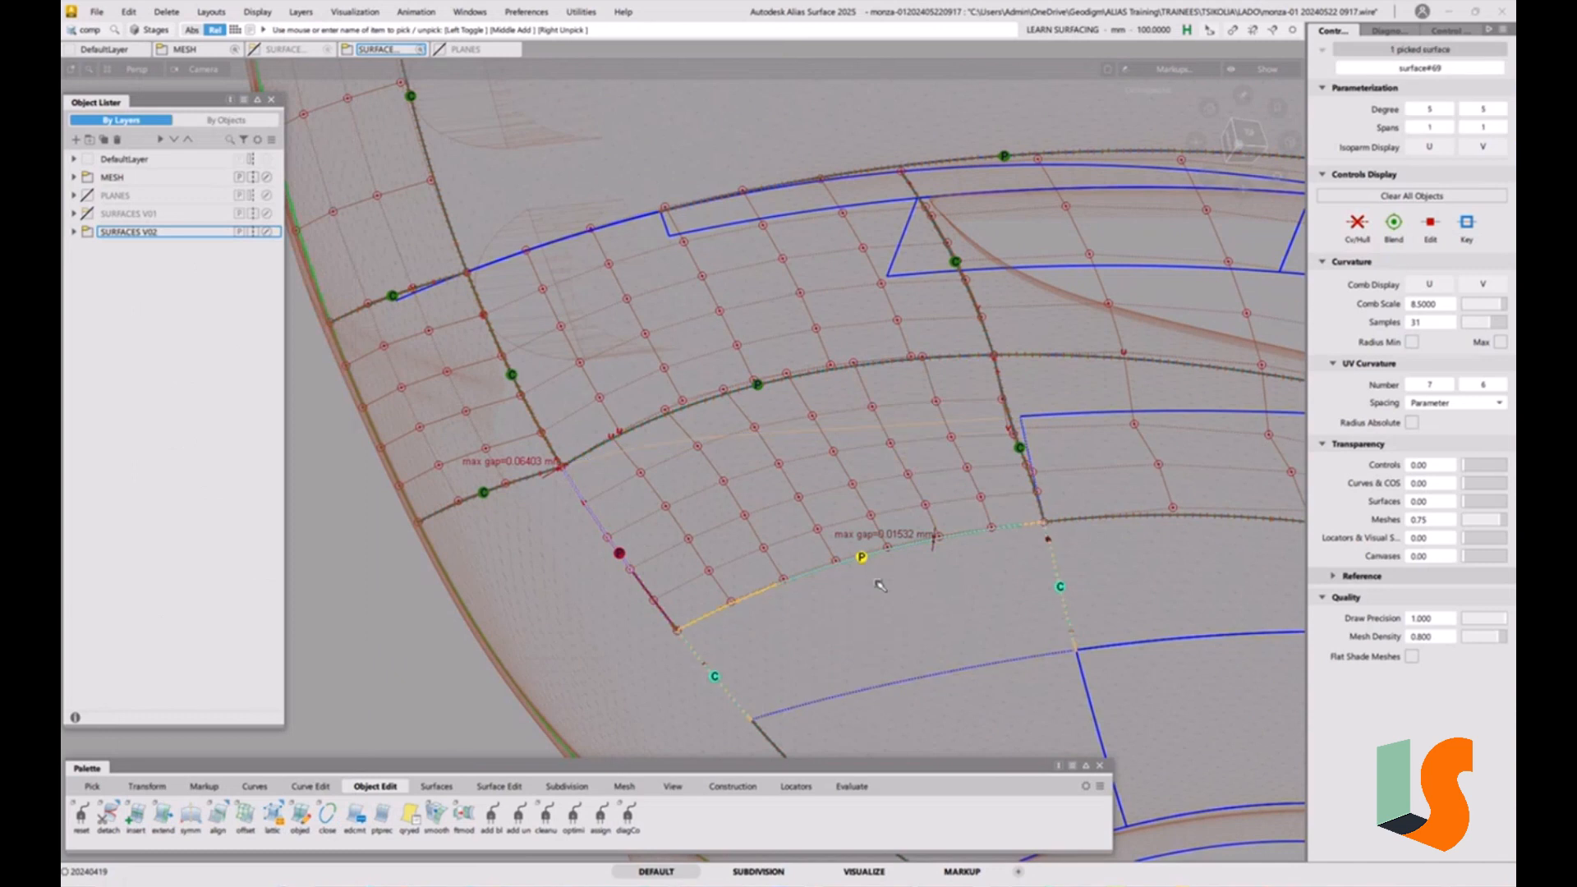
right_click(934, 636)
ctrl+shift+drag(934, 635, 897, 557)
click(896, 557)
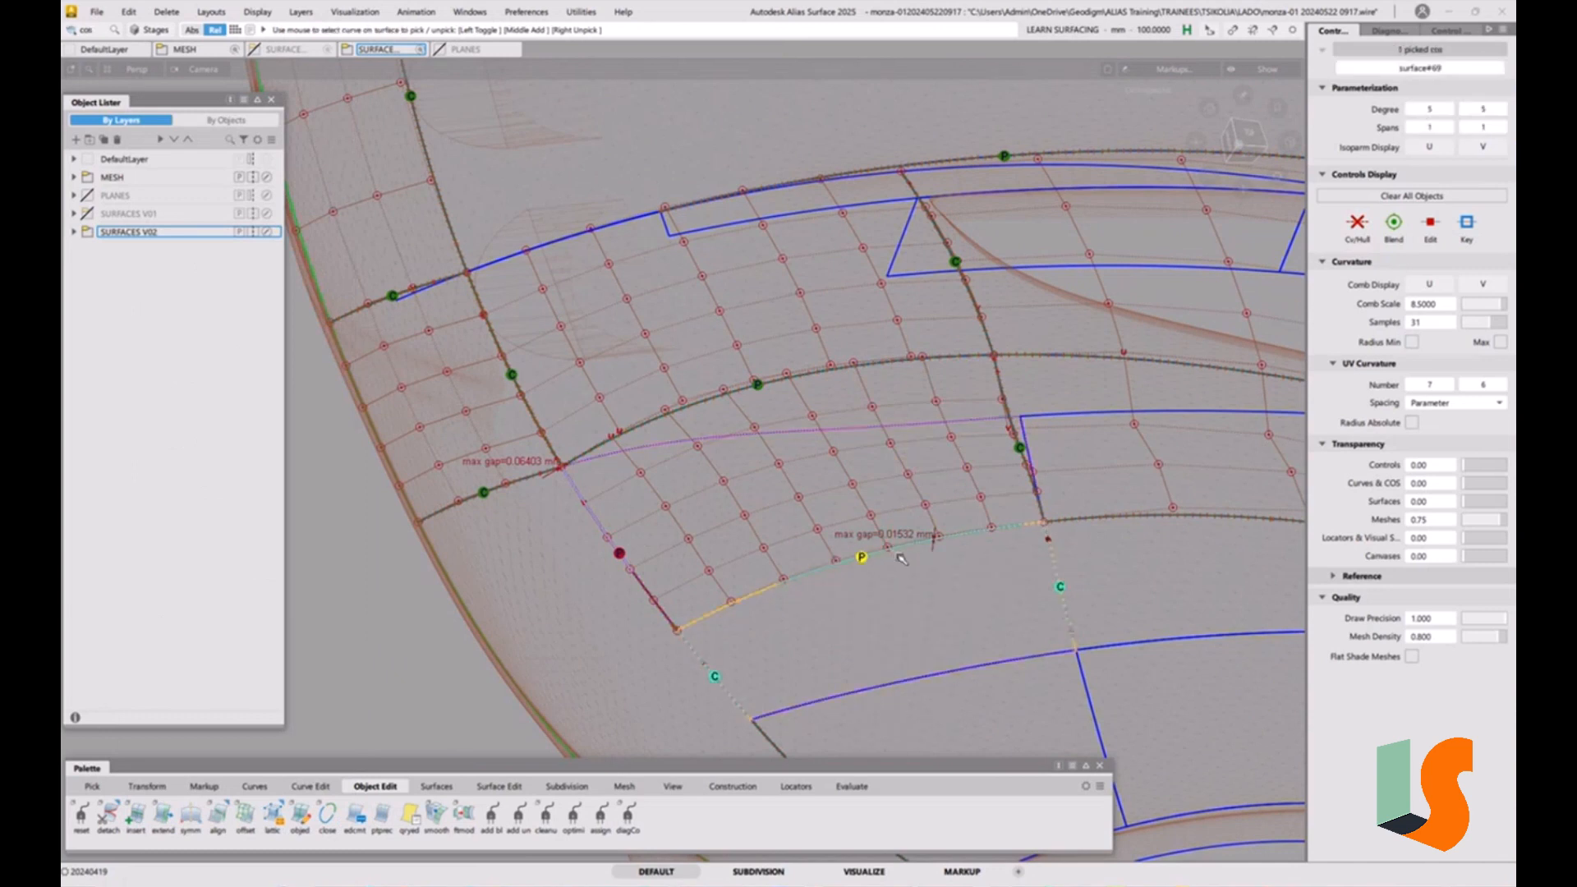
key(Delete)
click(762, 499)
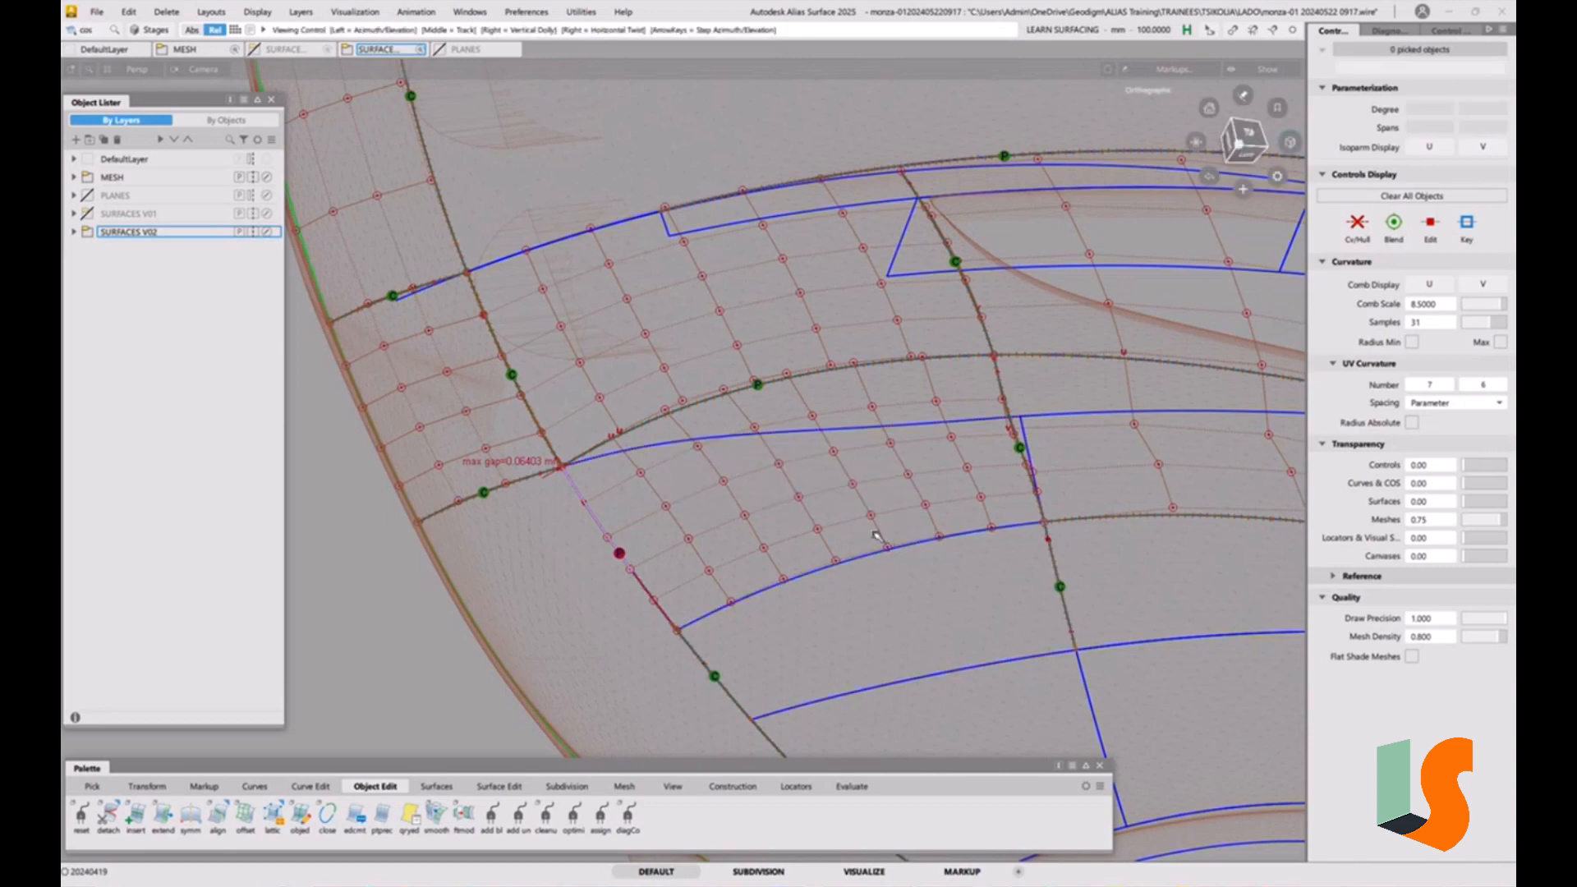
alt+shift+middle_drag(875, 536, 806, 583)
alt+shift+drag(813, 558, 712, 567)
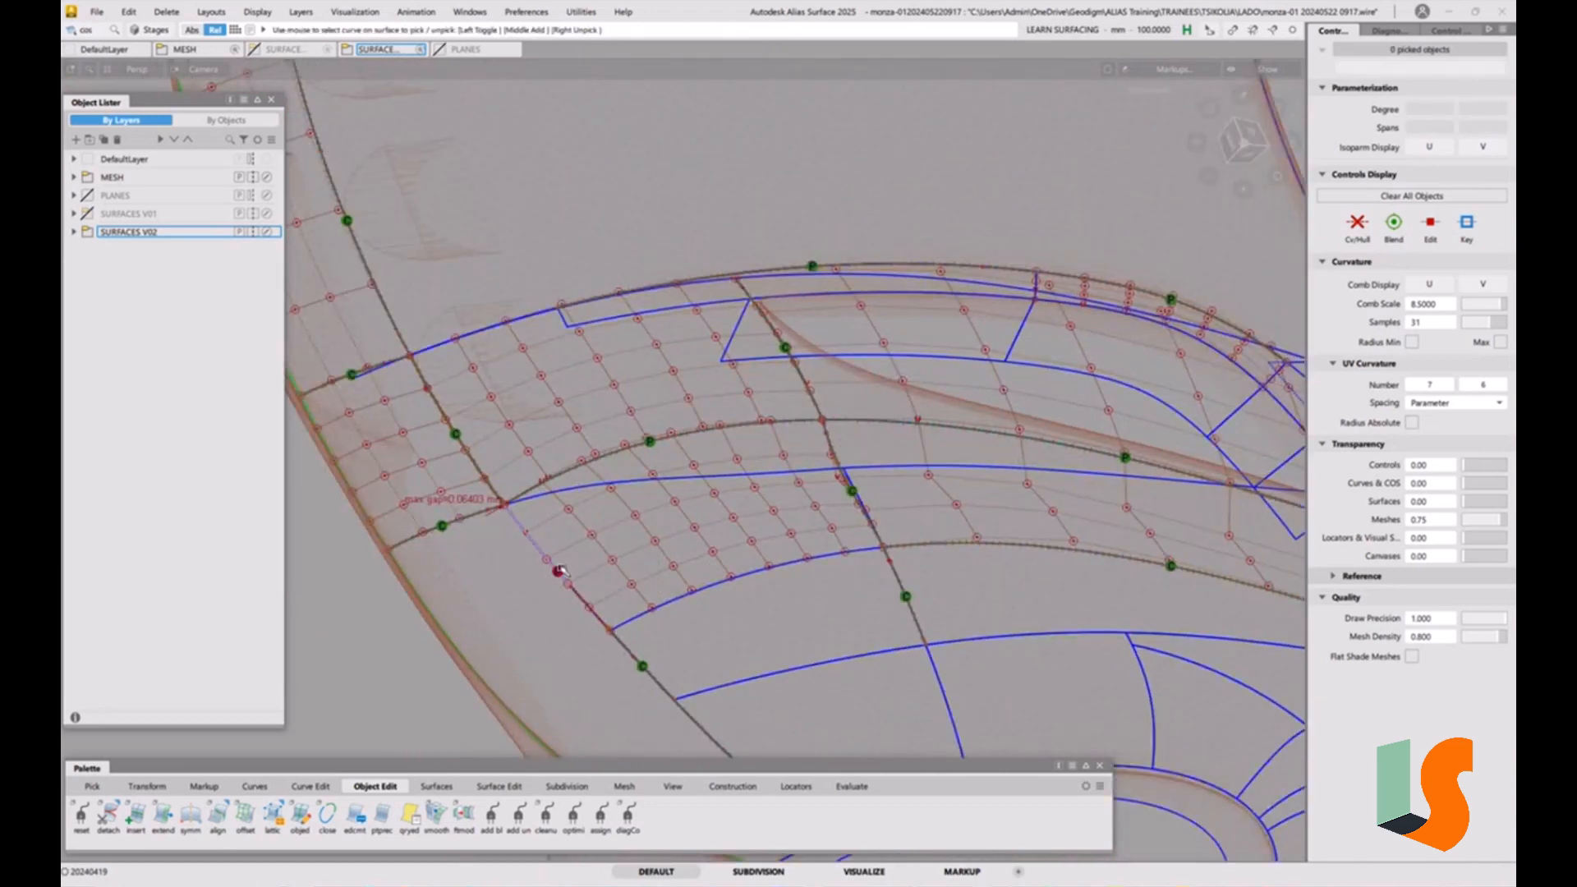
scroll(565, 567, up, 2)
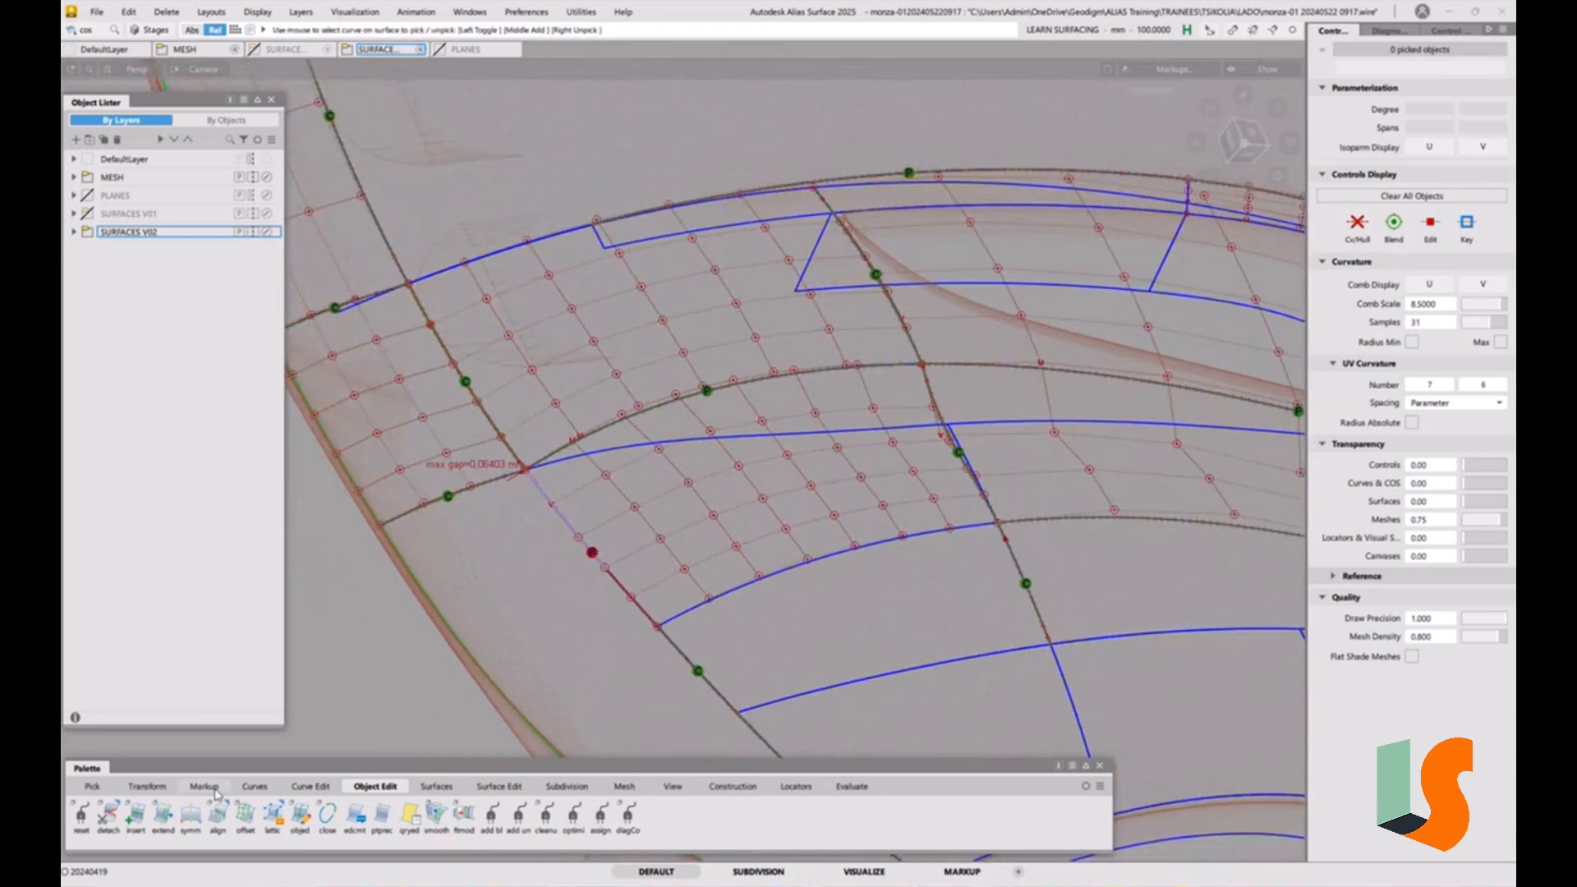
double_click(220, 819)
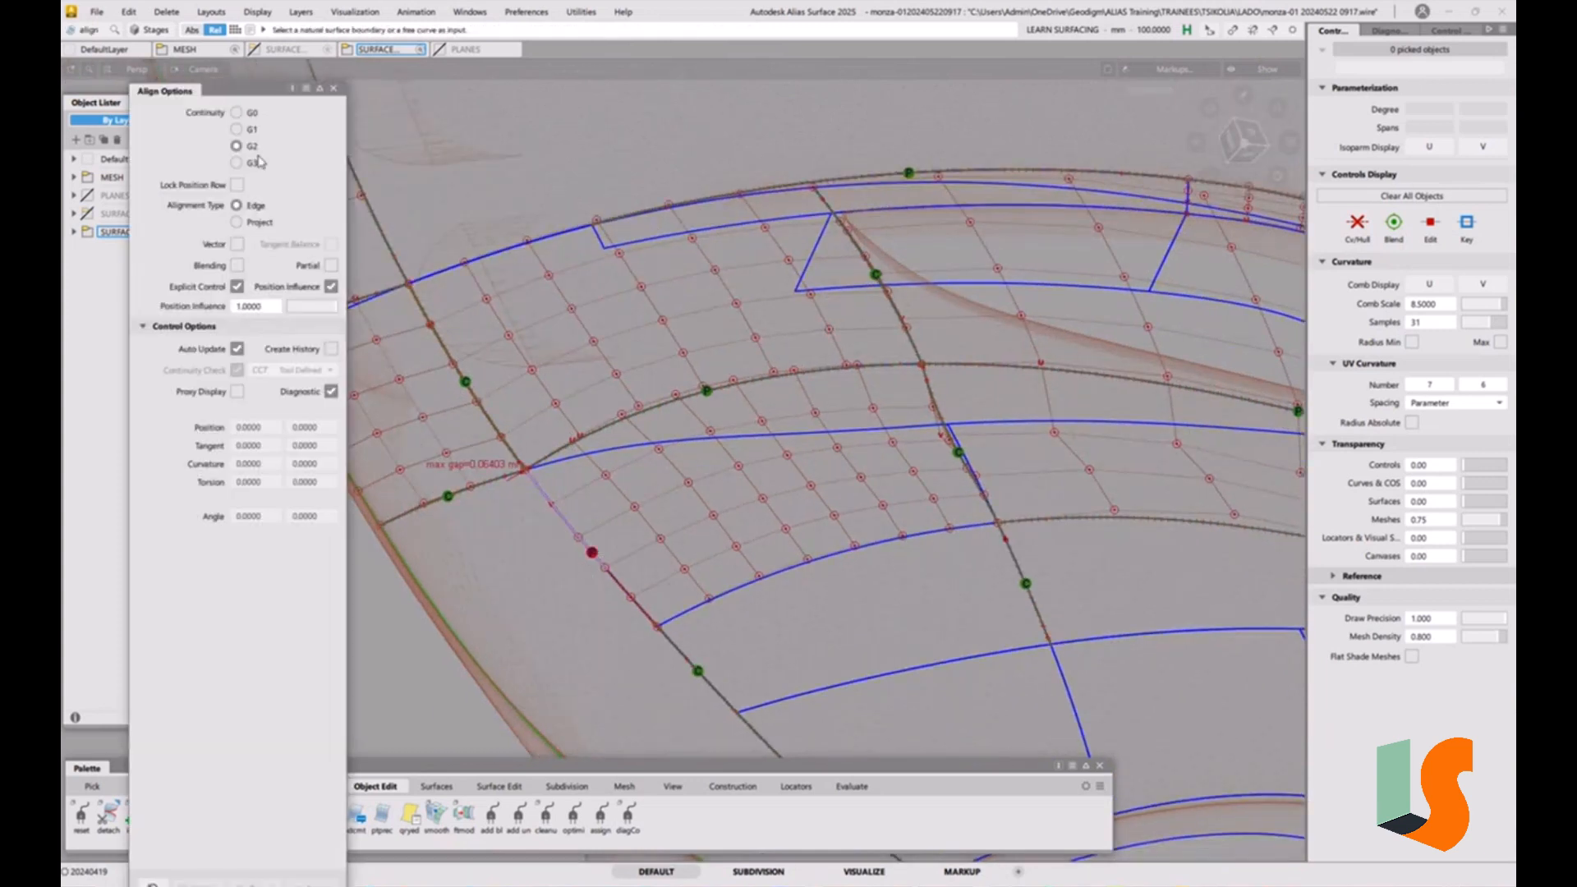
alt+shift+drag(624, 470, 655, 490)
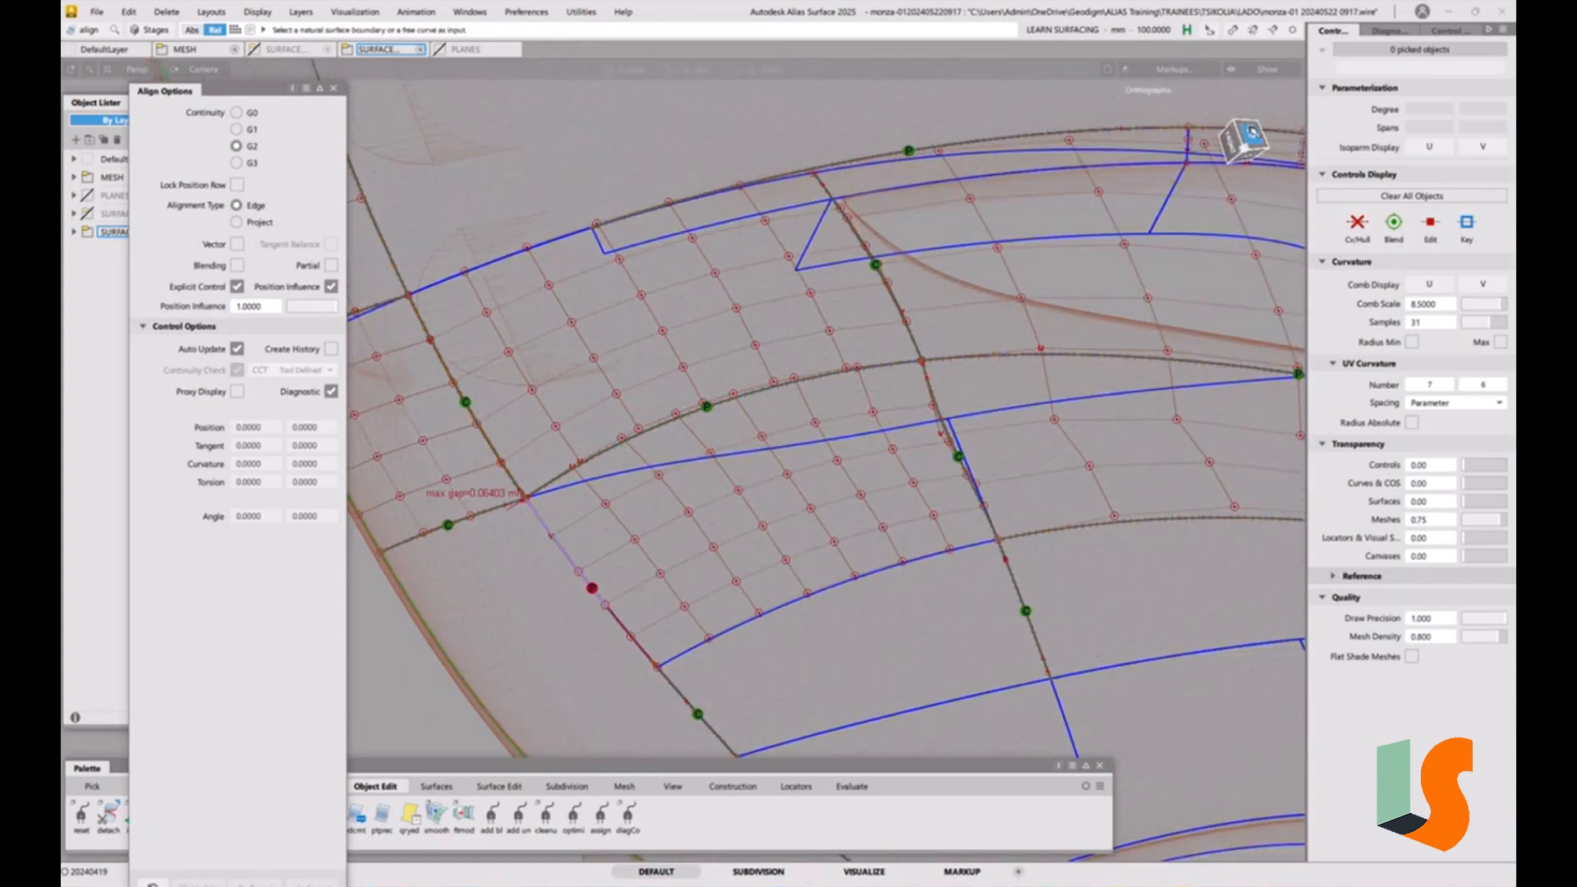
click(1241, 137)
alt+shift+middle_drag(800, 328, 1011, 469)
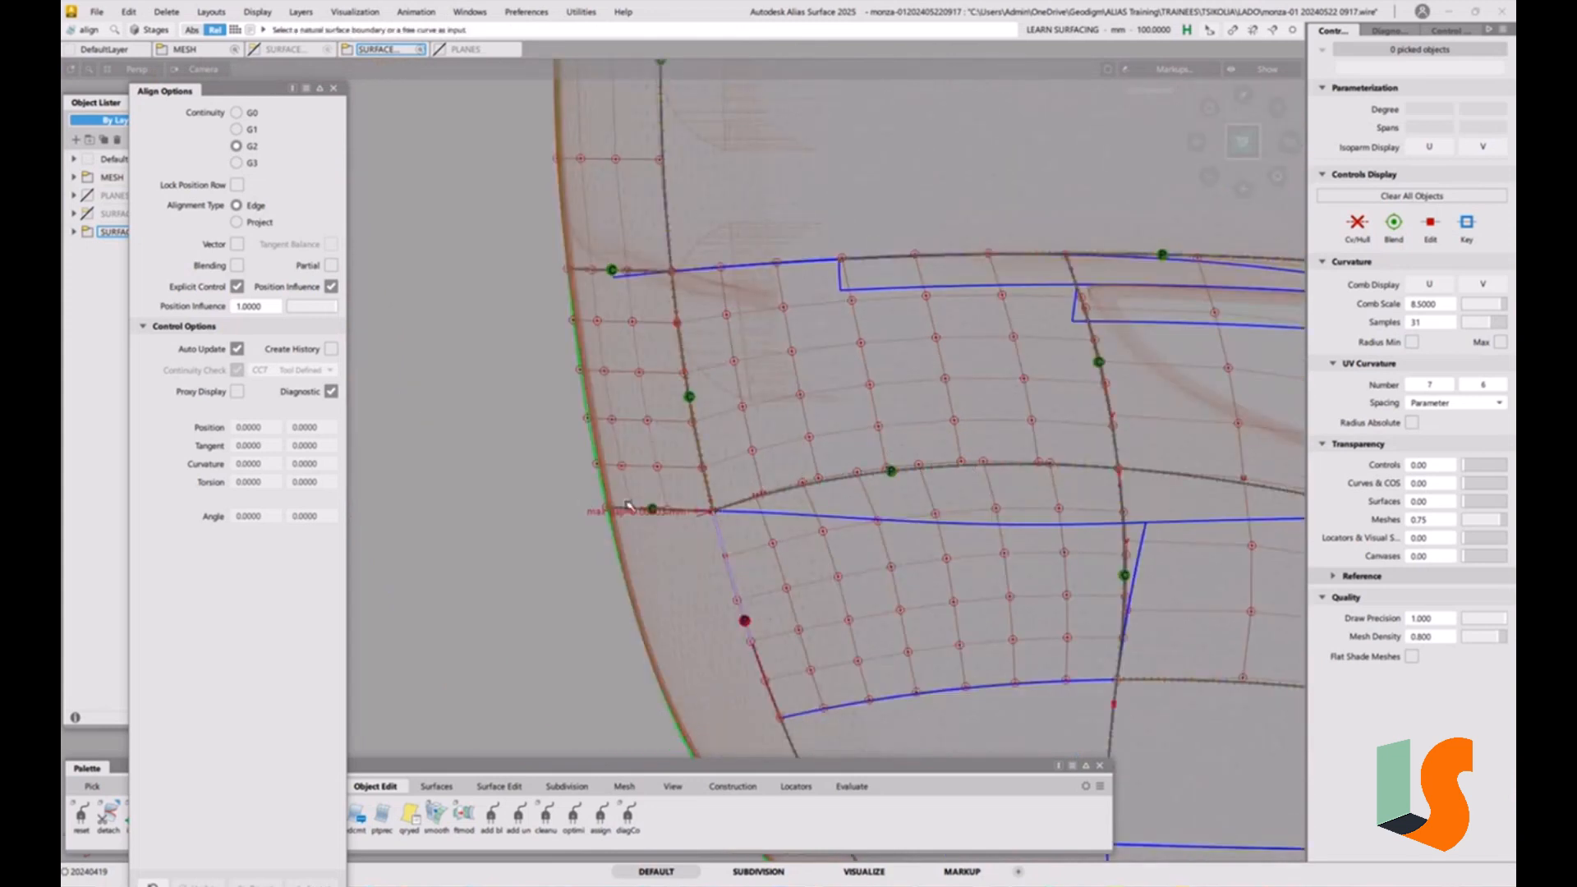
alt+shift+drag(729, 524, 684, 510)
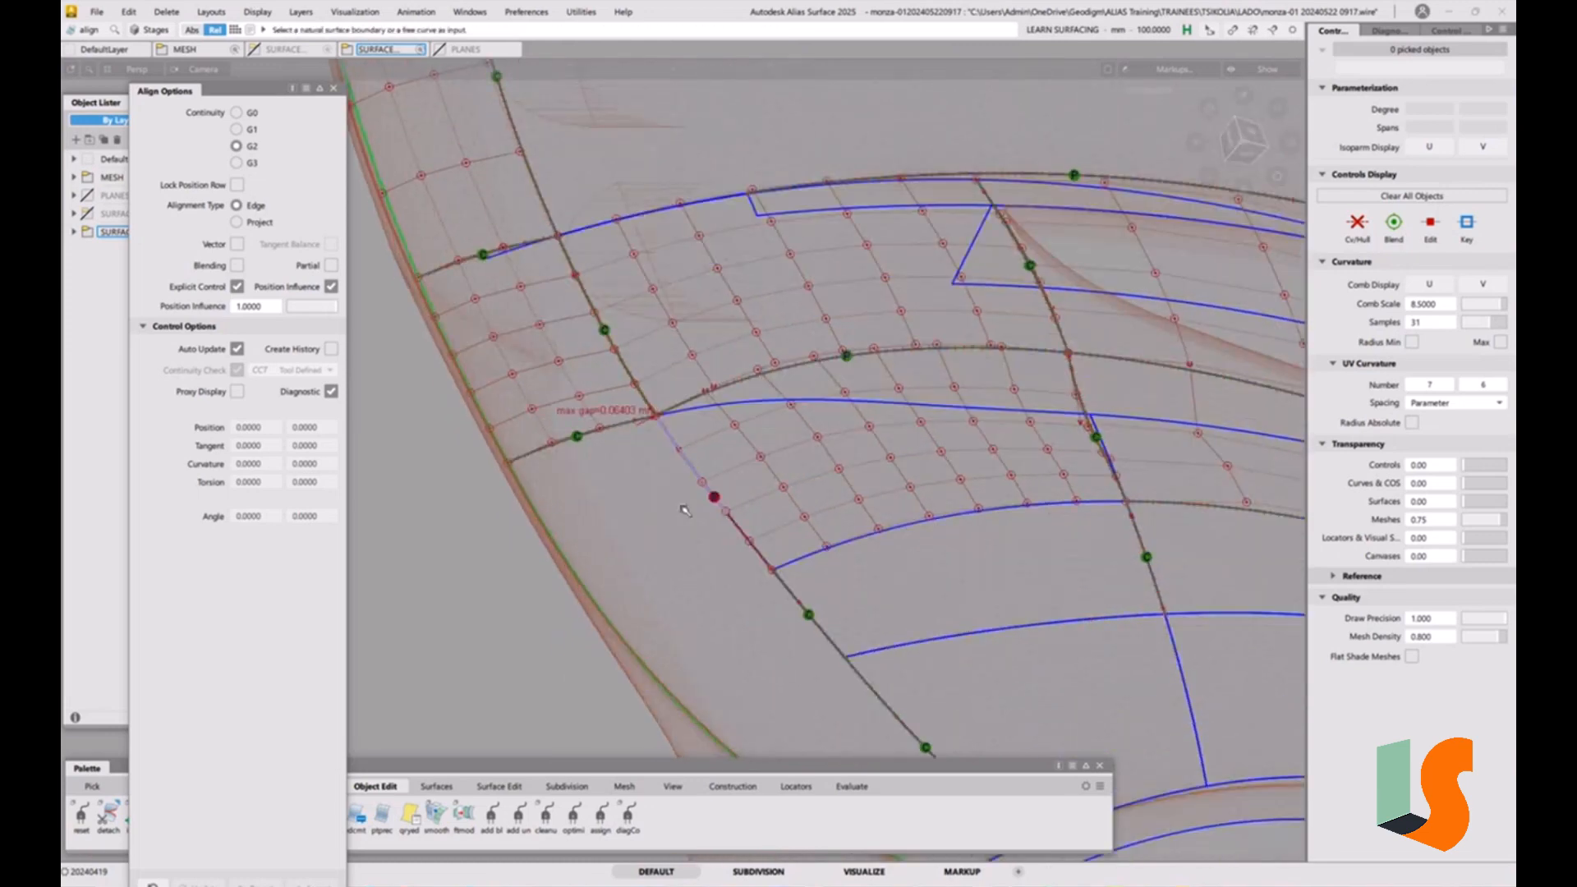
click(699, 481)
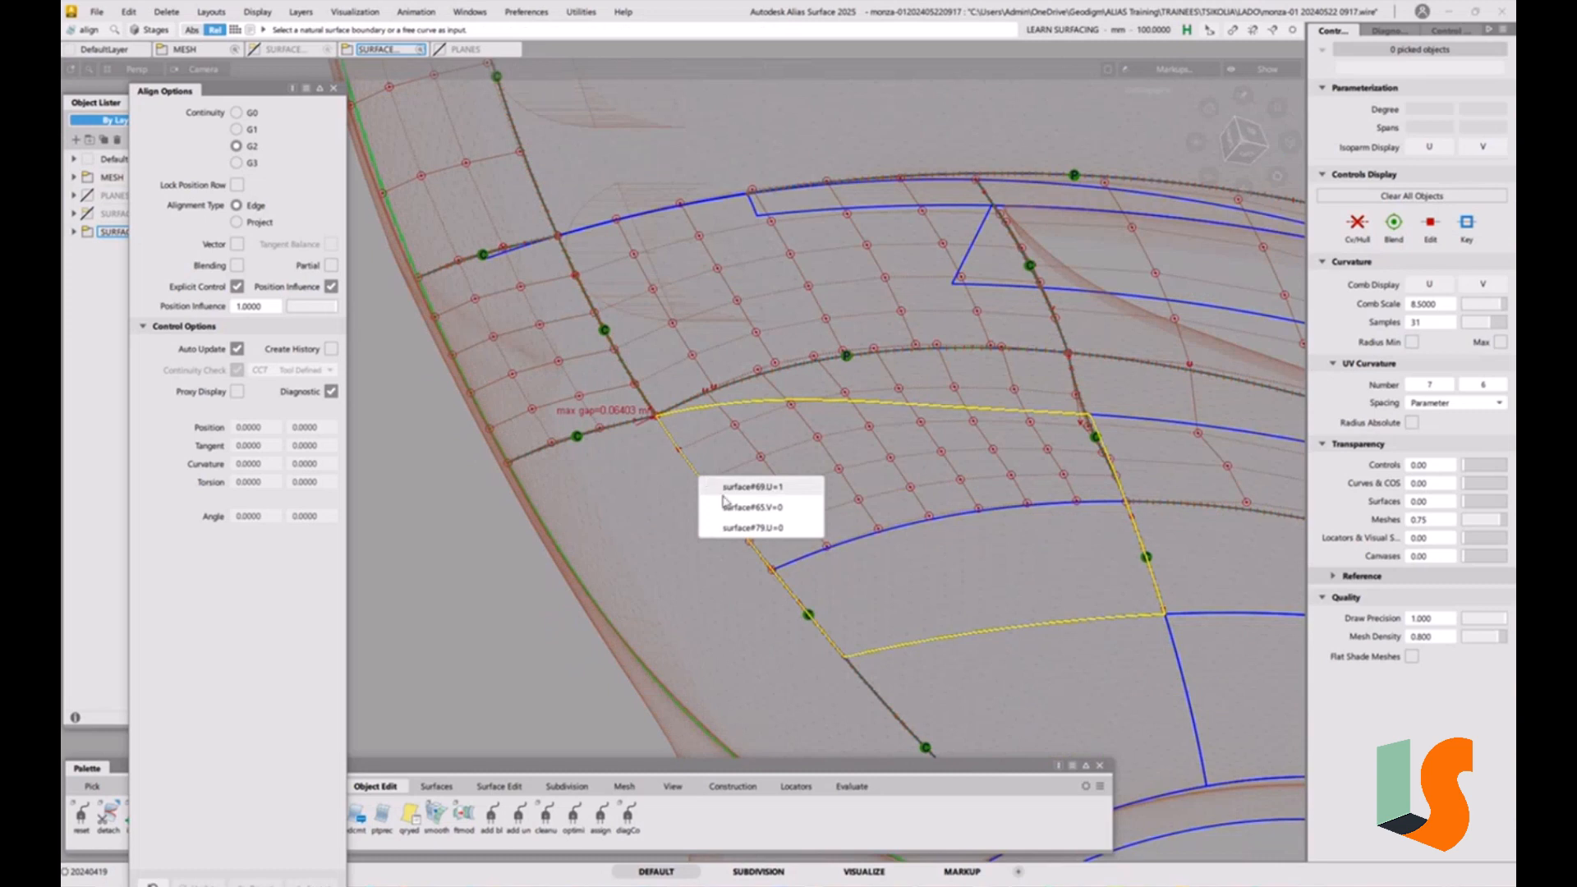
key(Escape)
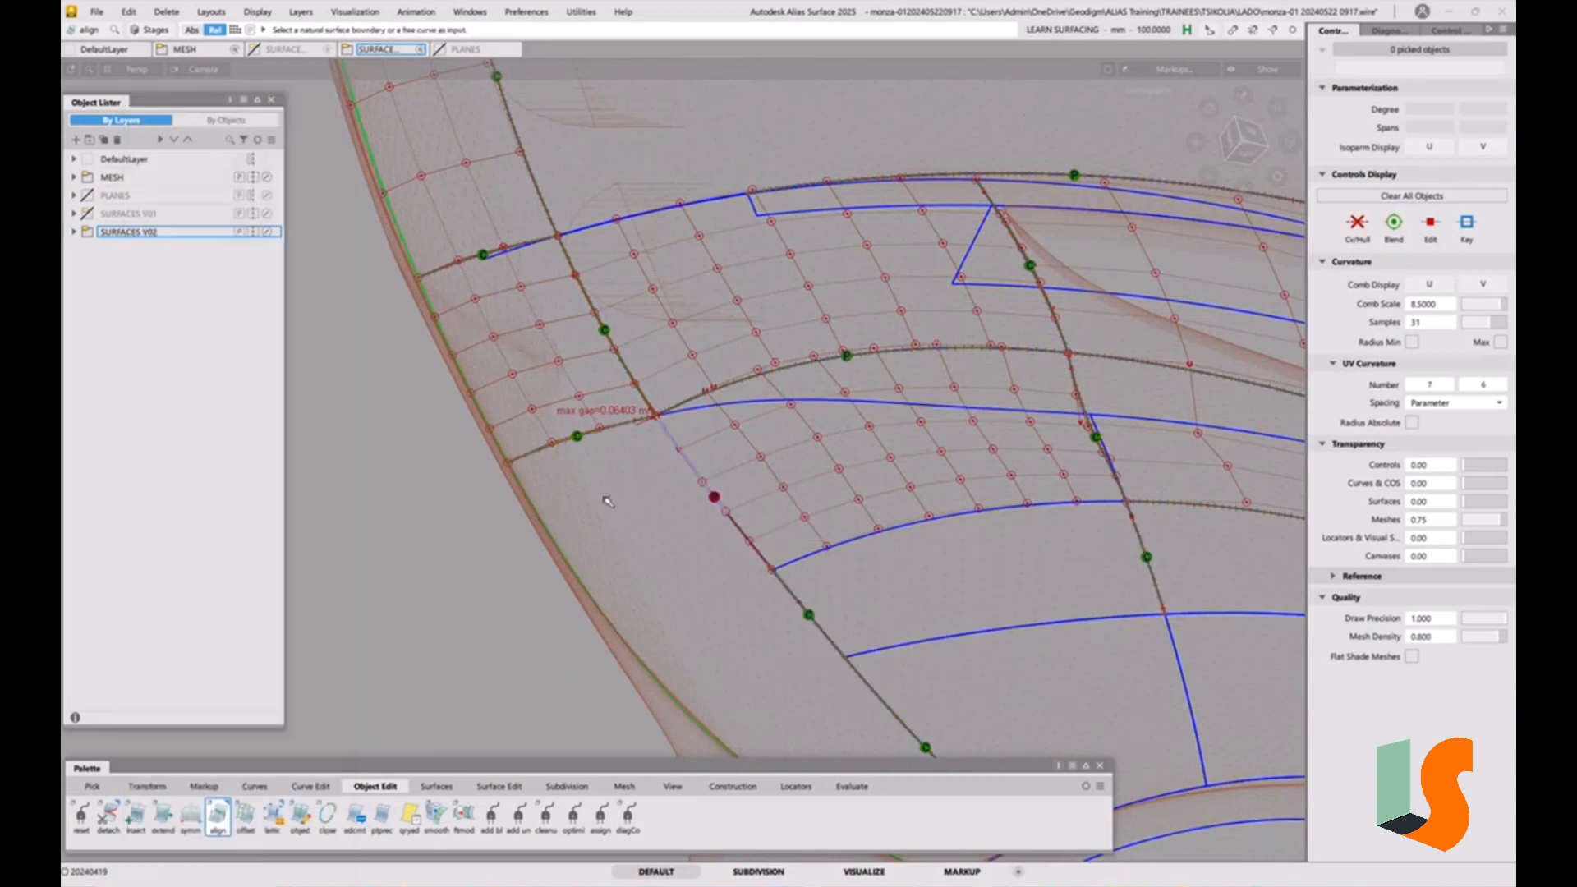
ctrl+shift+click(746, 524)
ctrl+shift+drag(747, 524, 708, 540)
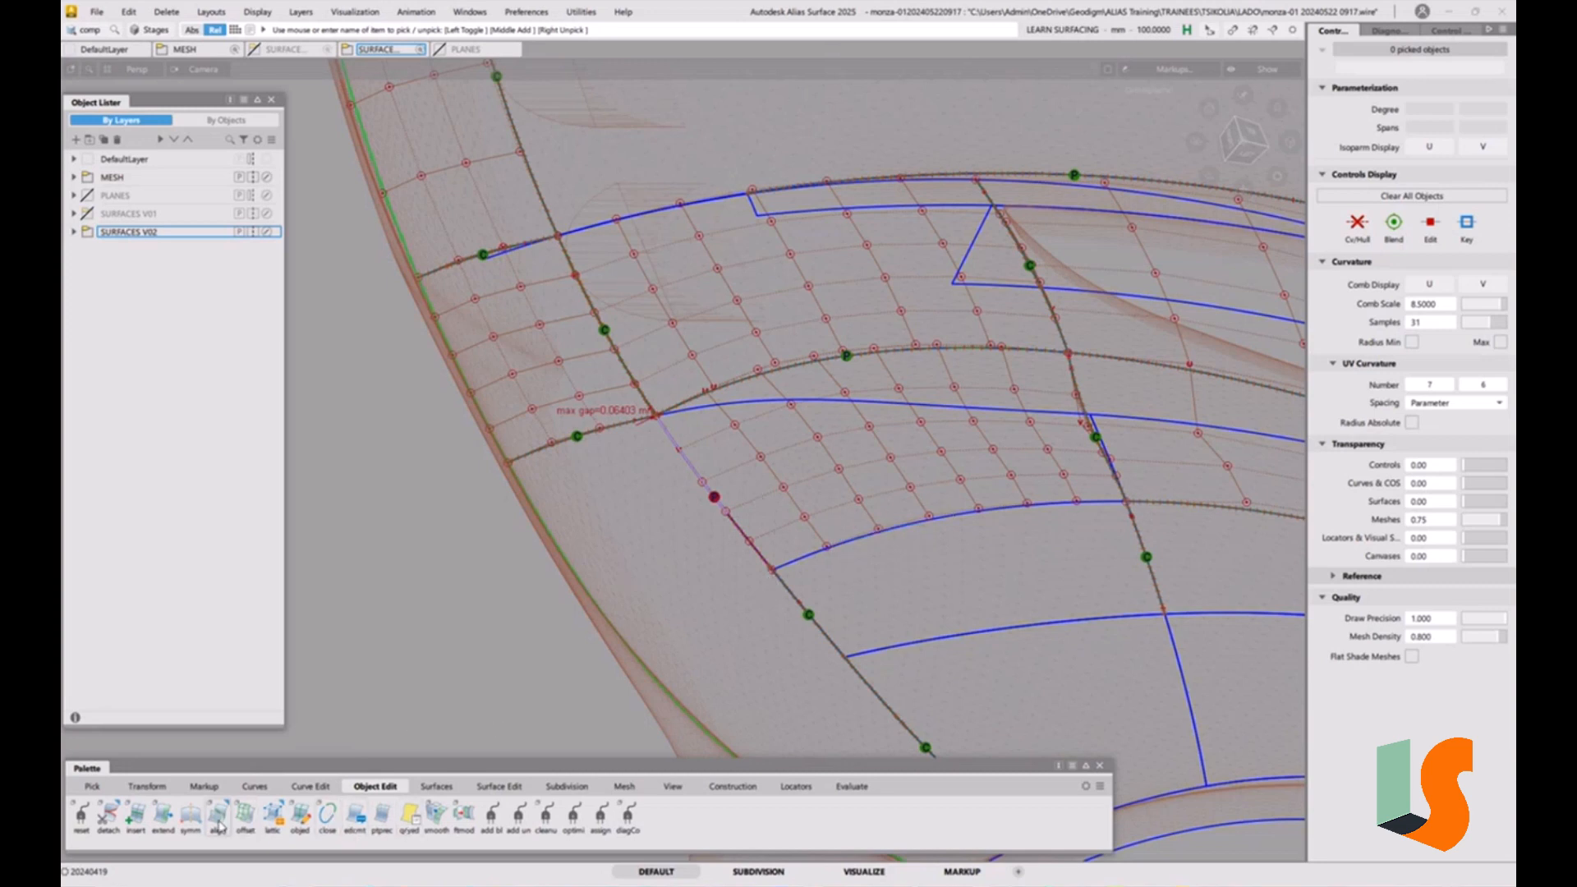
Align surface#79's U=0 edge to the adjoining surface#65 with G2 continuity and Partial switched on
double_click(218, 824)
click(691, 462)
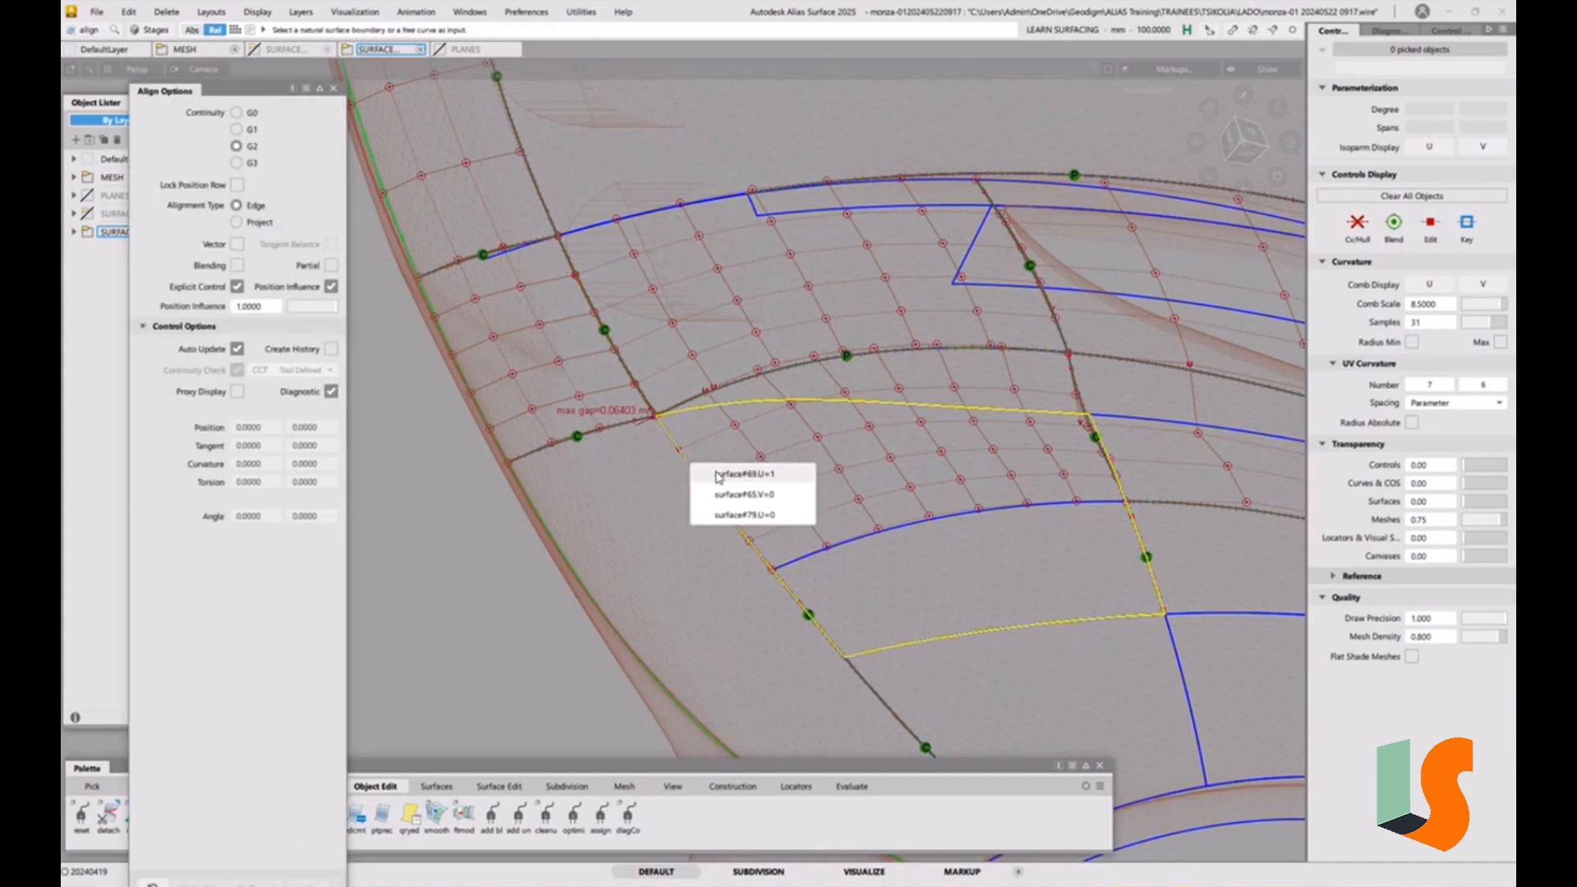
click(735, 515)
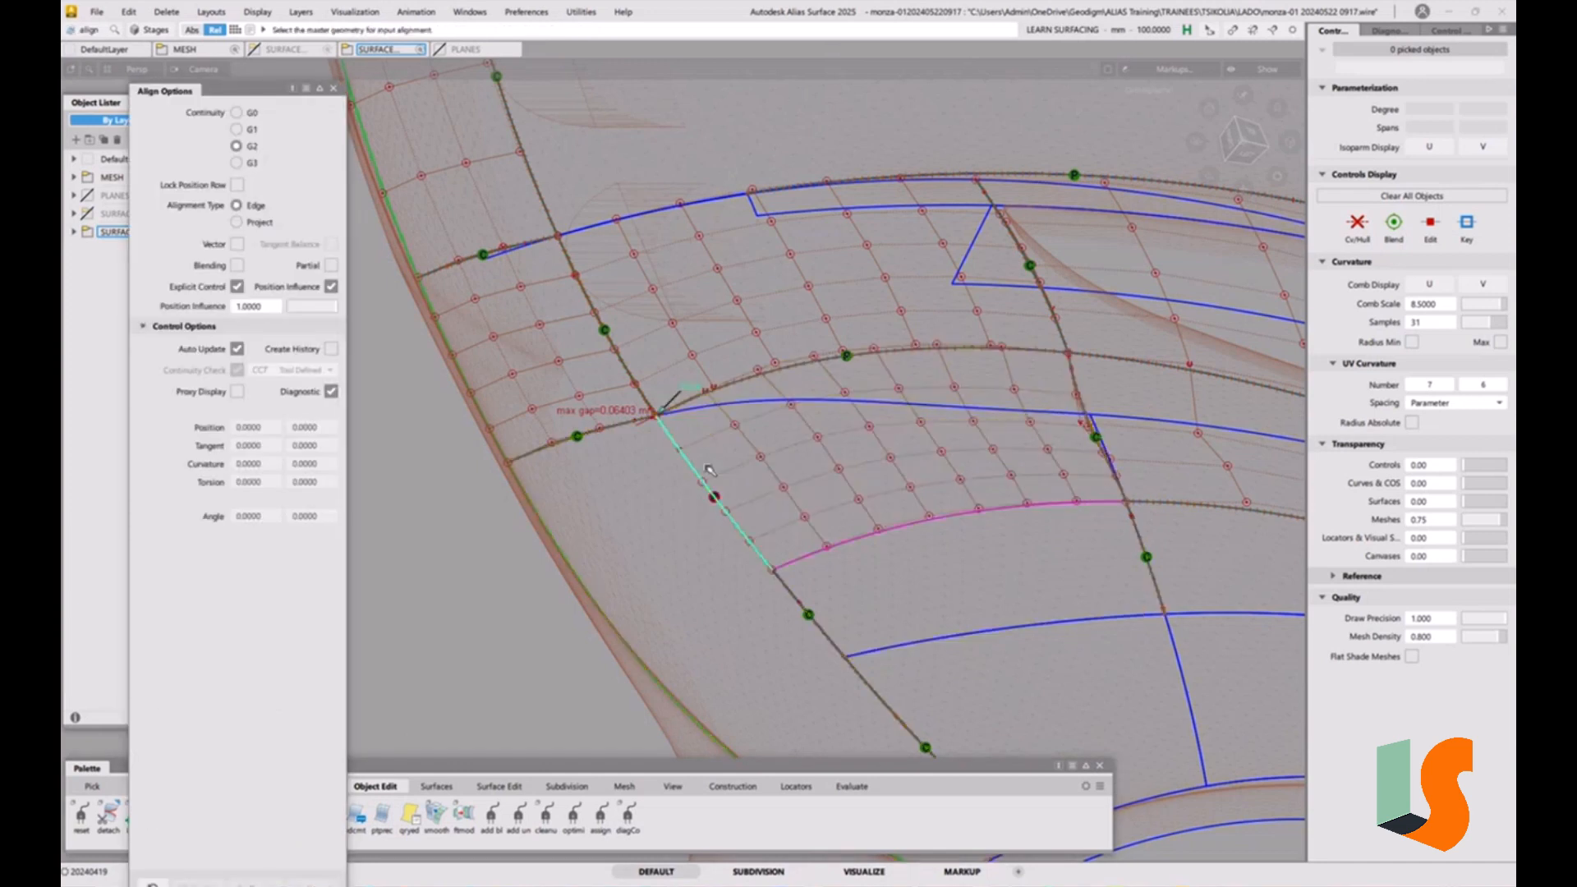
click(331, 265)
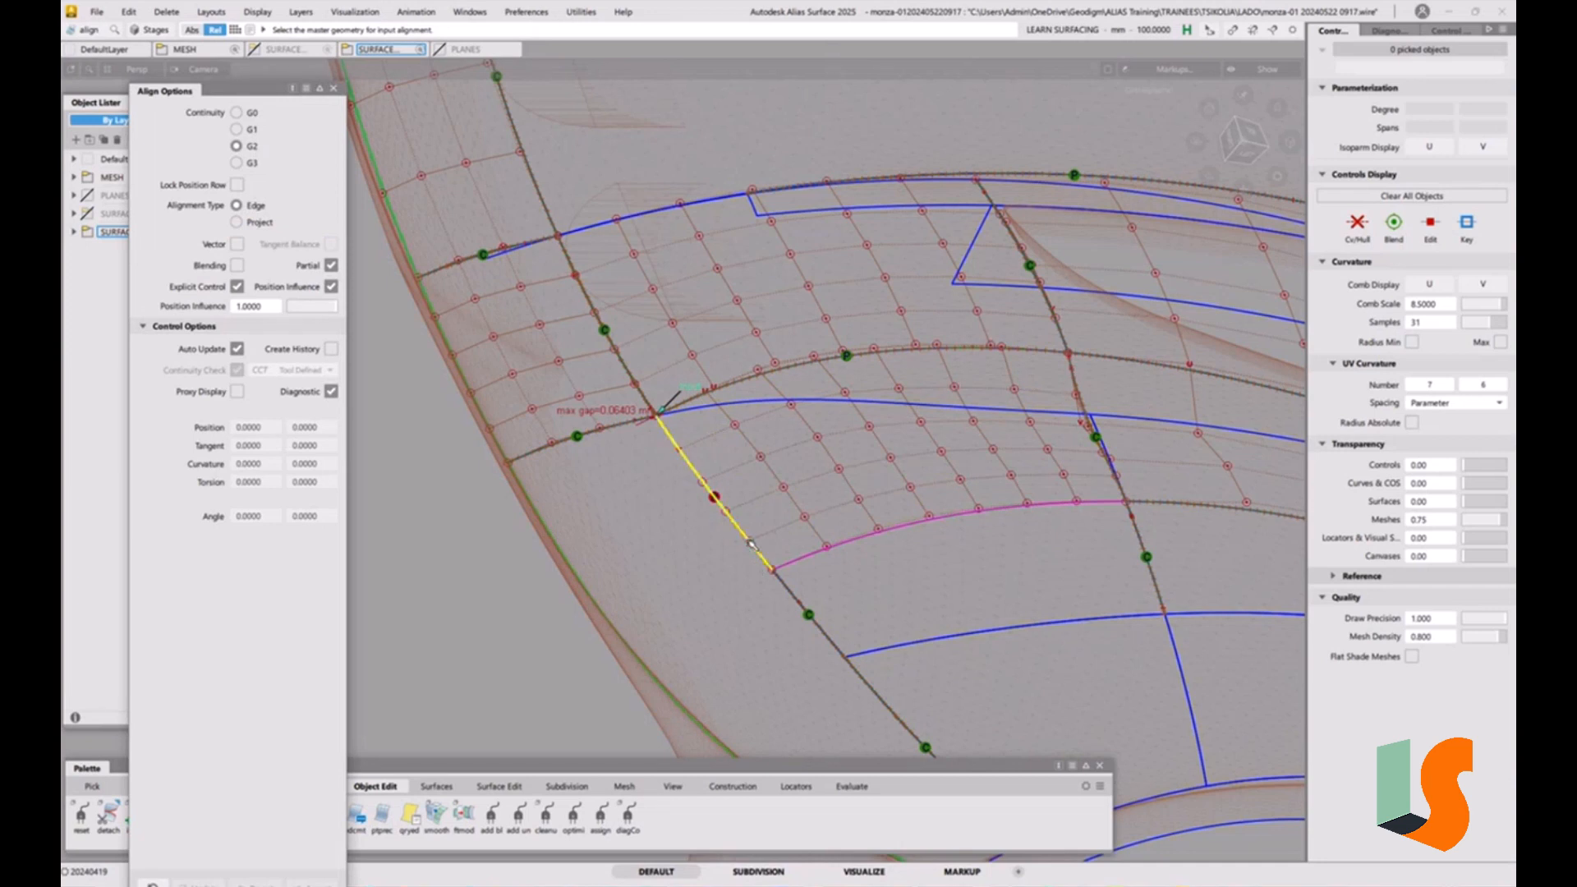
click(752, 542)
click(783, 574)
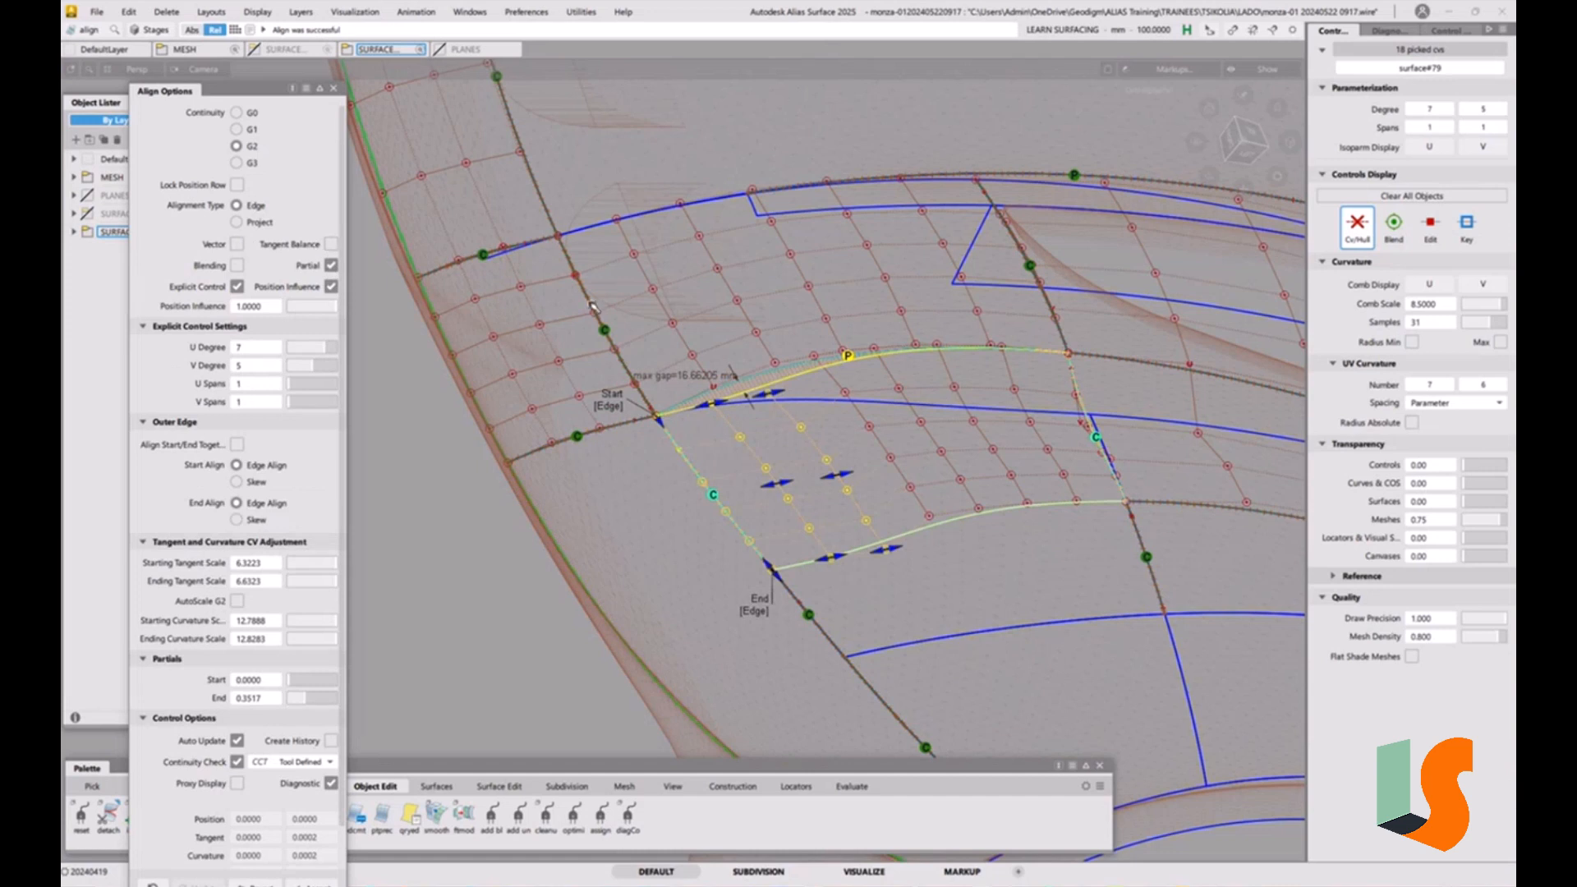
Switch surface#79's start and end alignment to Skew, enable Vector alignment along Z and reduce the continuity to G1
click(611, 400)
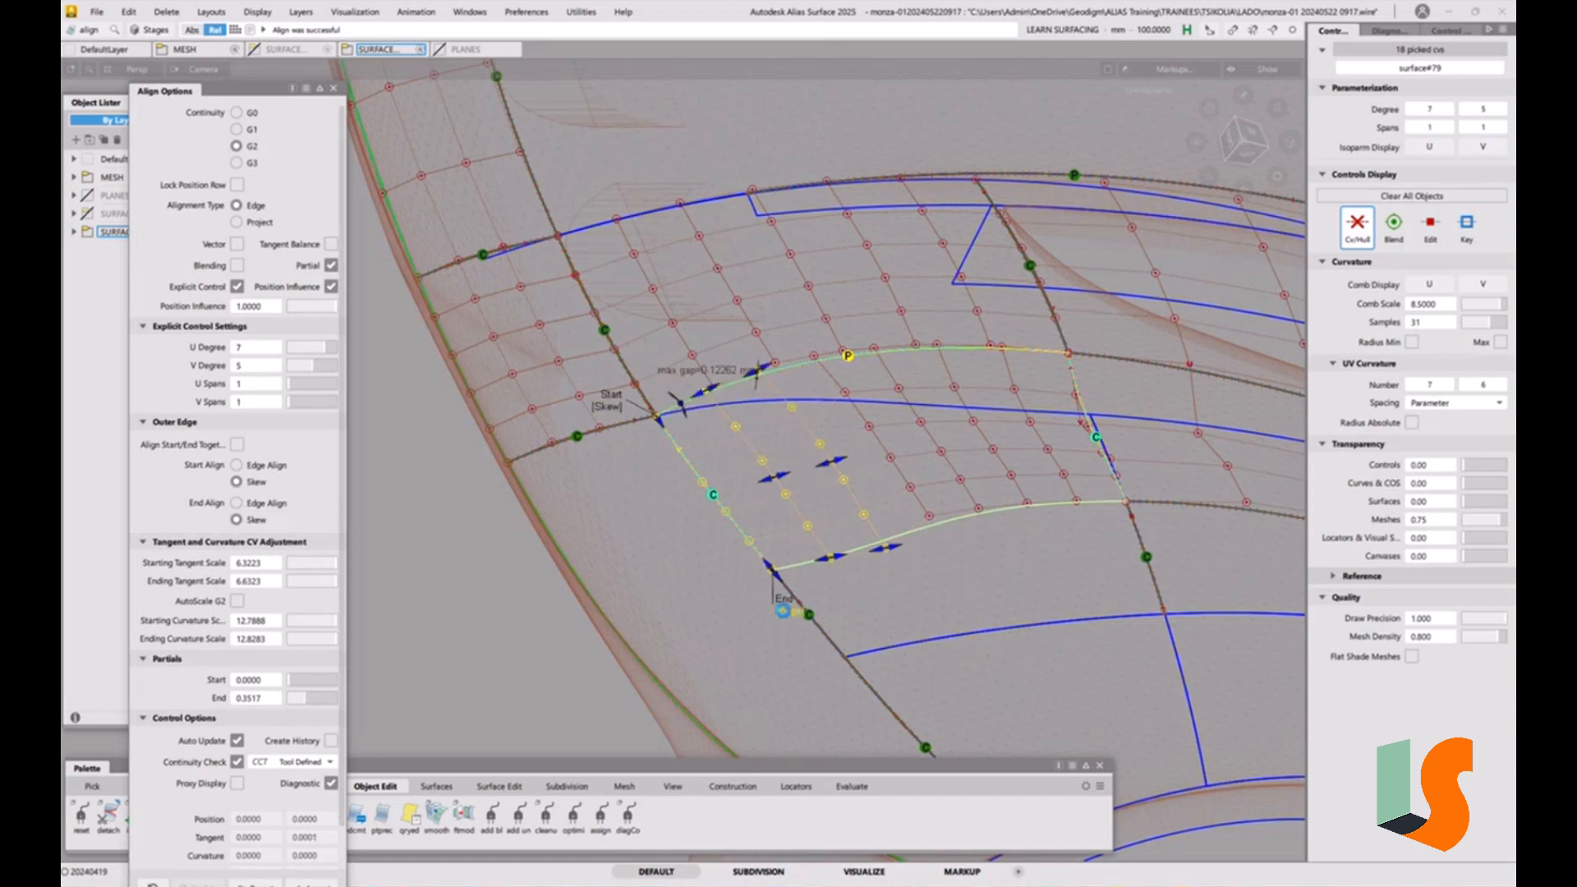
click(783, 609)
click(237, 244)
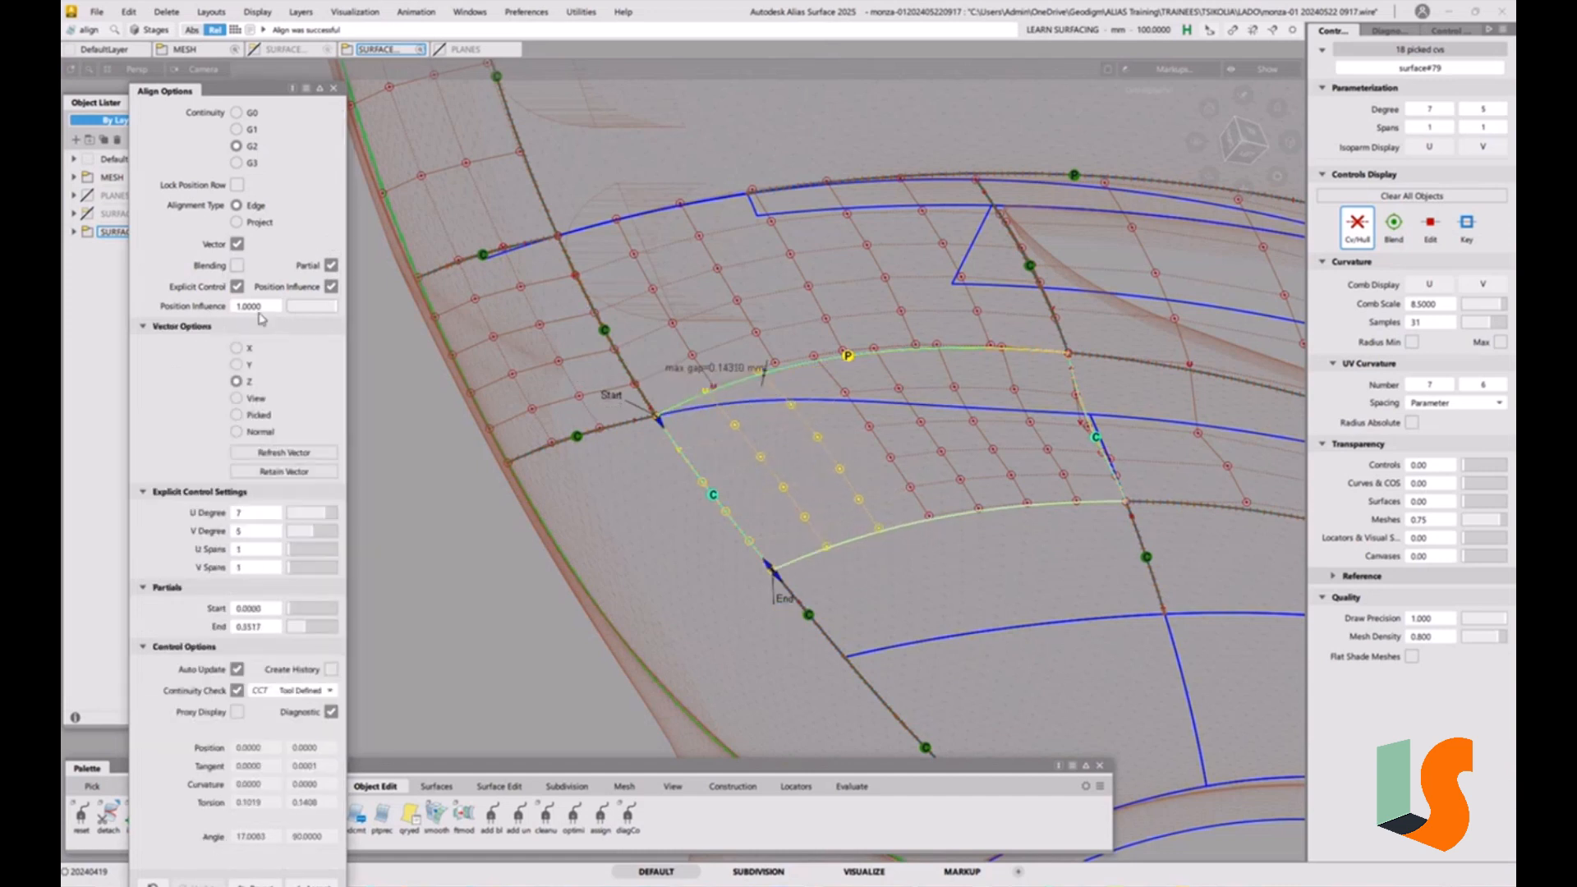
alt+shift+drag(895, 407, 916, 299)
alt+shift+right_drag(916, 300, 996, 253)
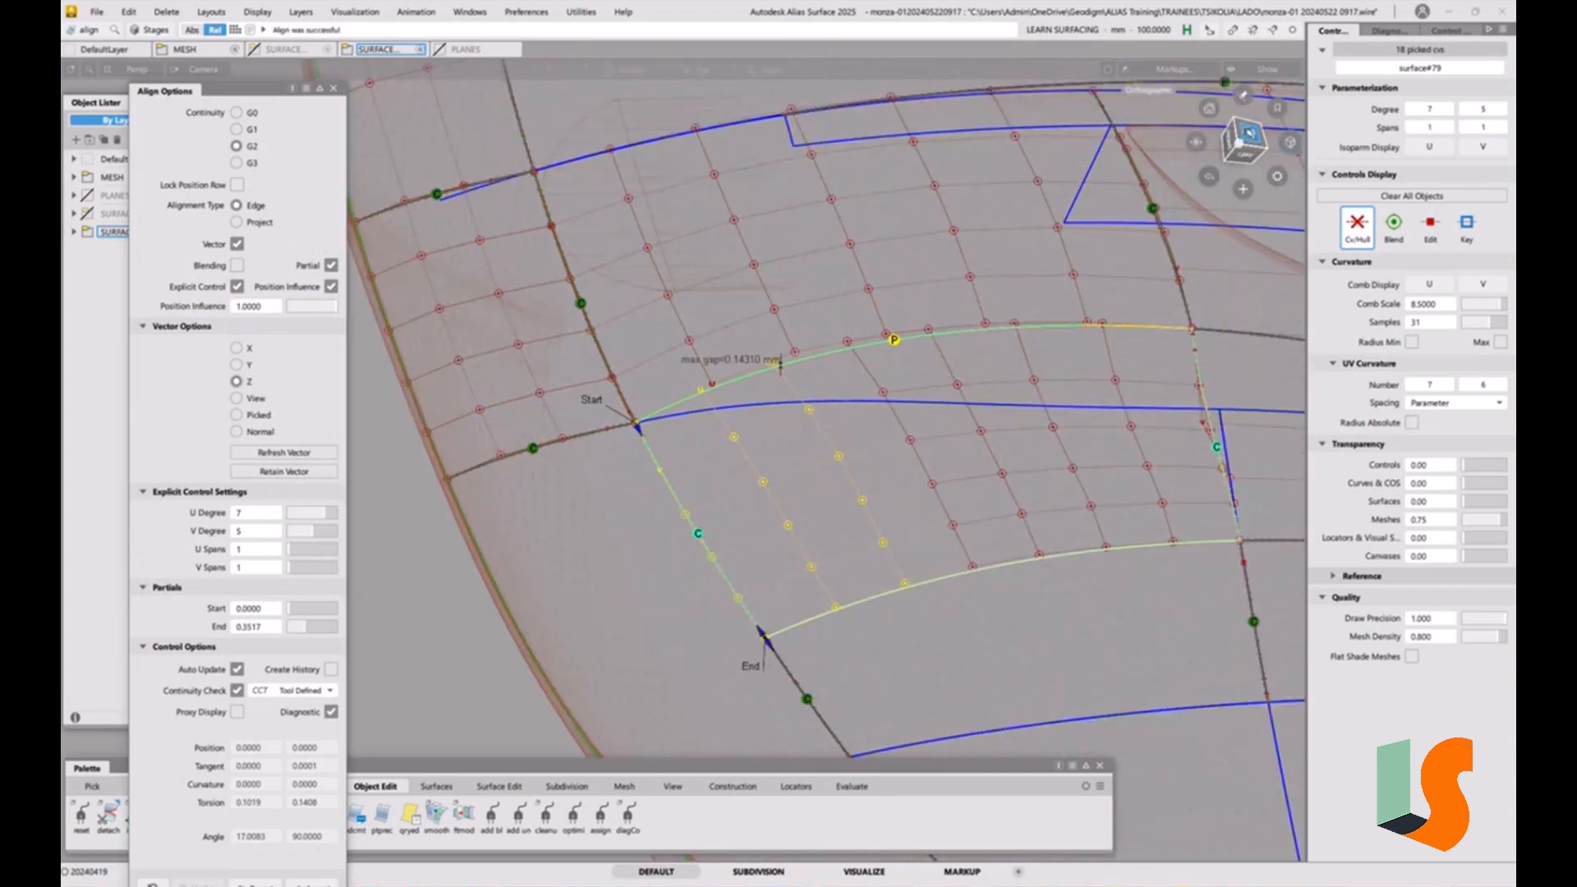
drag(1241, 179, 805, 374)
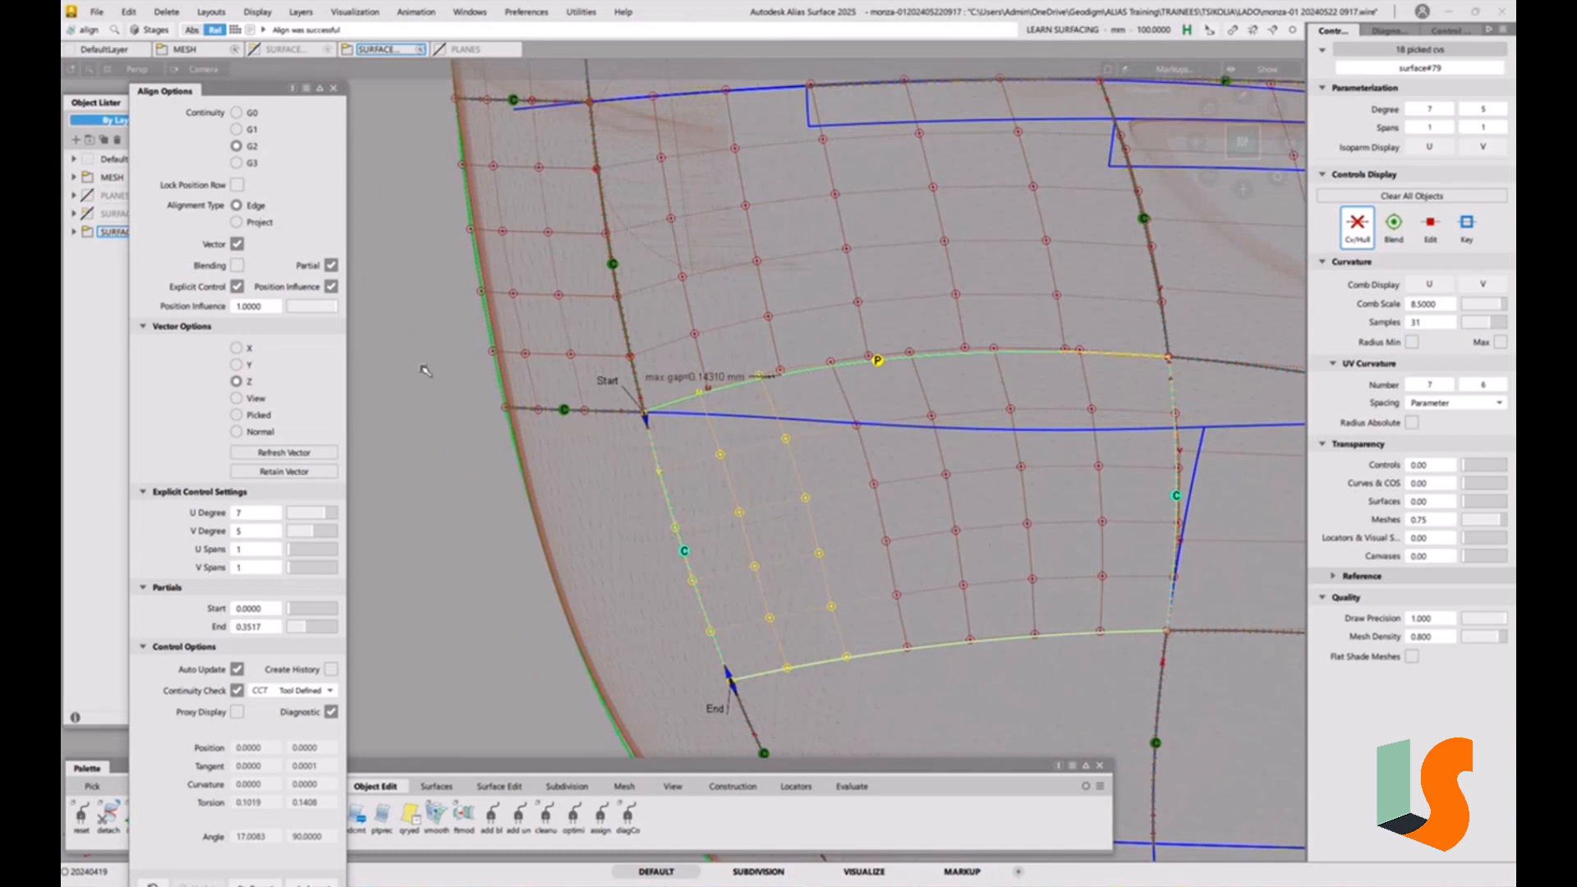
click(236, 129)
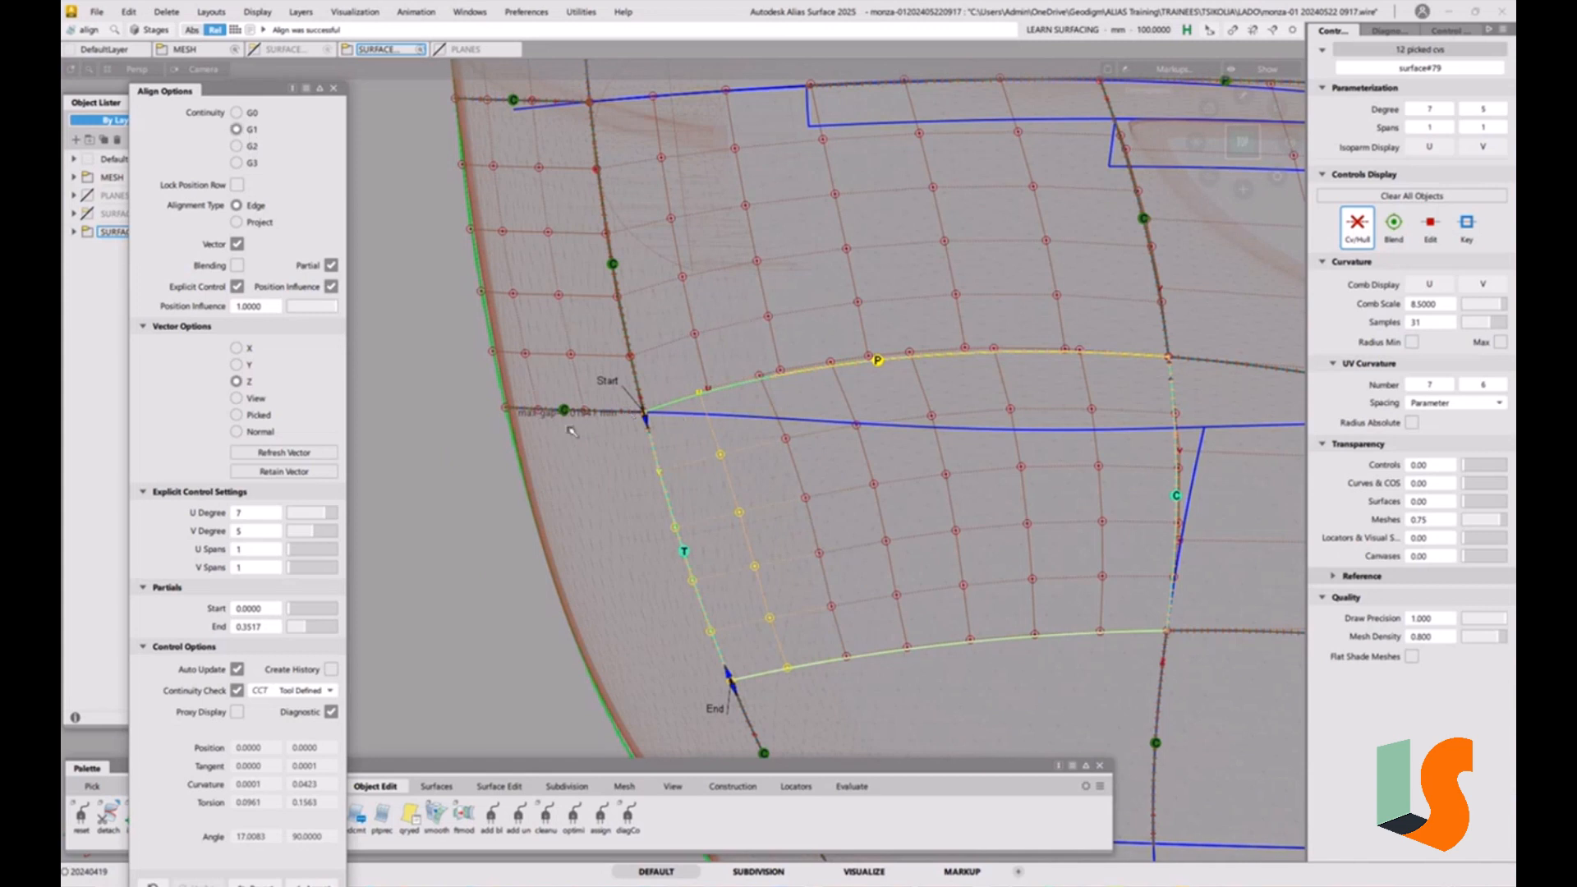
Examine the gap at the start corner of surface#79's aligned edge at close range and leave the Align tool
alt+shift+right_drag(615, 457, 628, 262)
alt+shift+right_drag(828, 449, 707, 258)
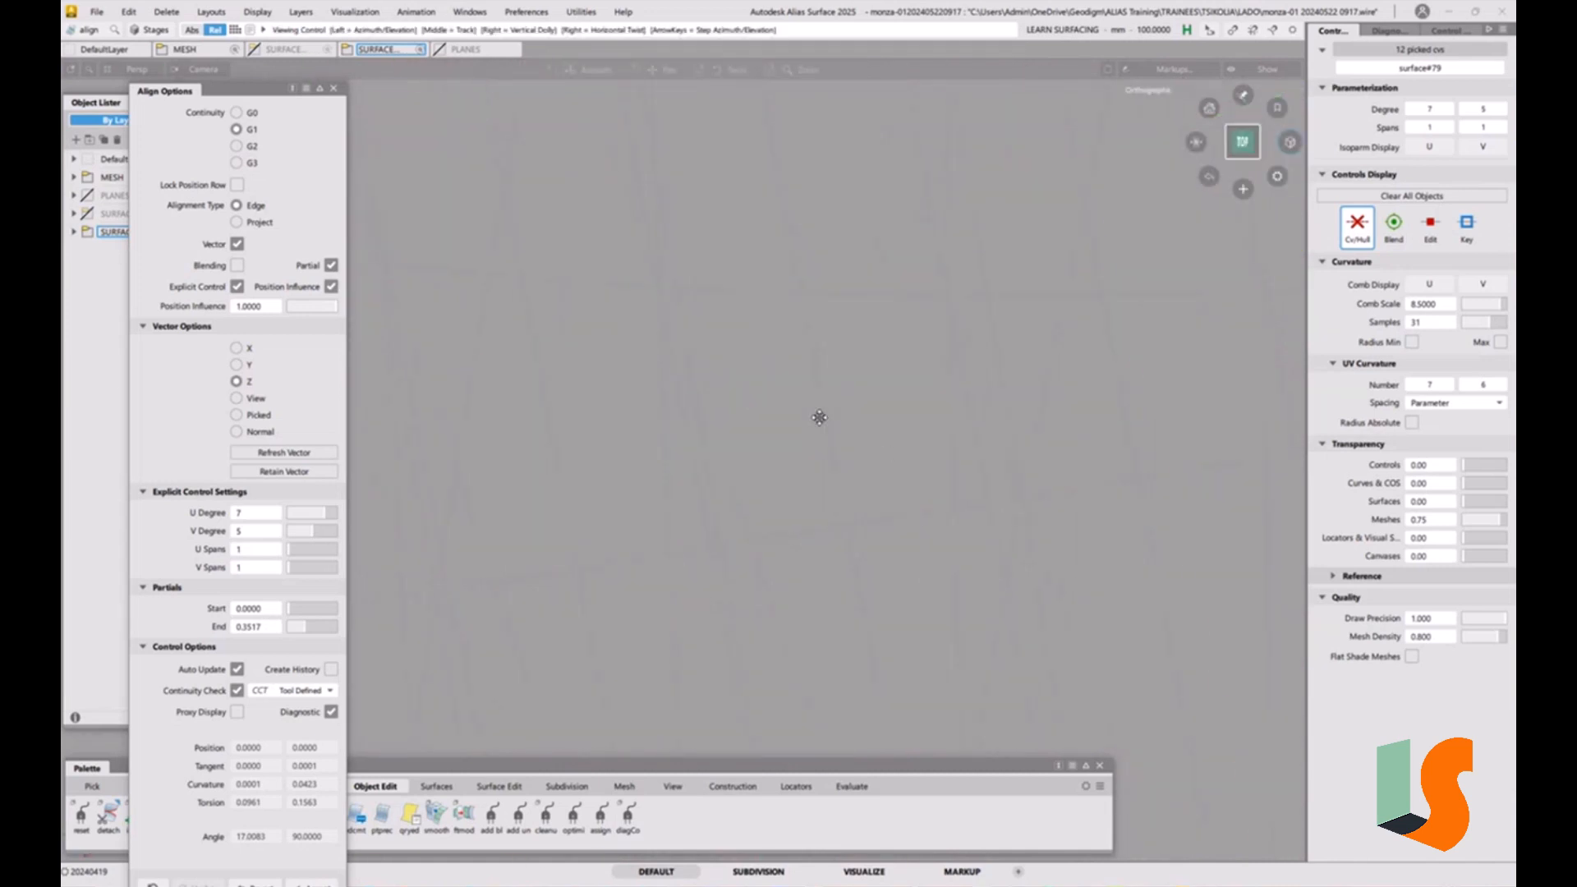
alt+shift+middle_drag(820, 419, 643, 672)
alt+shift+right_drag(790, 494, 784, 248)
alt+shift+right_drag(763, 436, 754, 357)
alt+shift+middle_drag(754, 357, 805, 336)
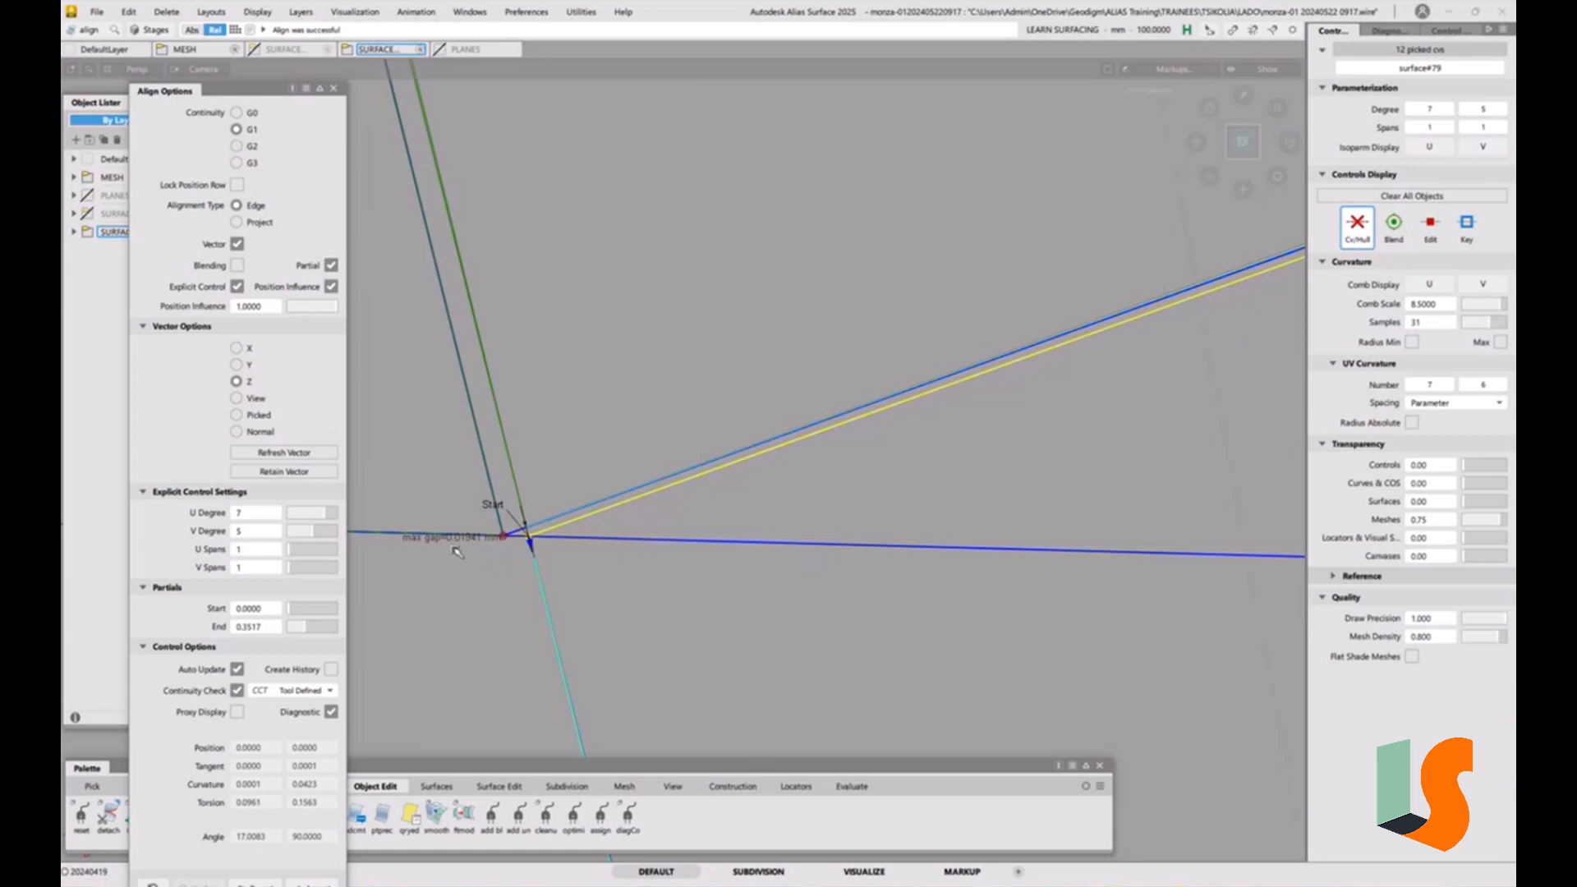
click(704, 658)
ctrl+shift+drag(567, 511, 530, 527)
Examine the corner gap between surface#65, surface#79 and the adjoining edge patch rail_surf#5 at close range
alt+shift+right_drag(545, 525, 613, 679)
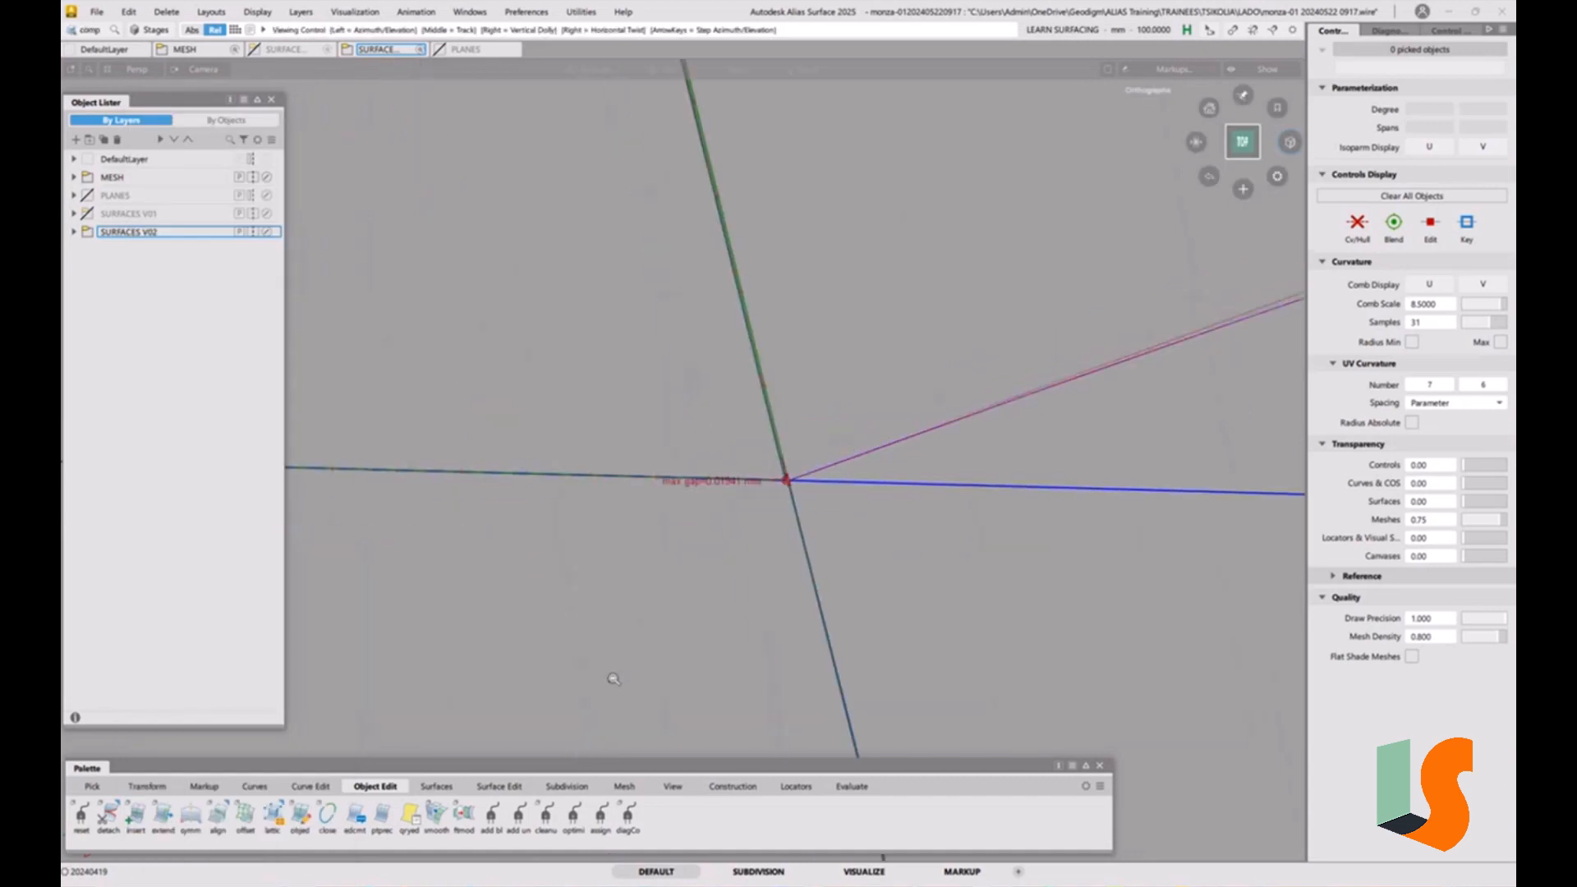
mouse_move(631, 328)
alt+shift+right_down()
mouse_move(651, 668)
mouse_move(706, 615)
alt+shift+right_up()
click(776, 545)
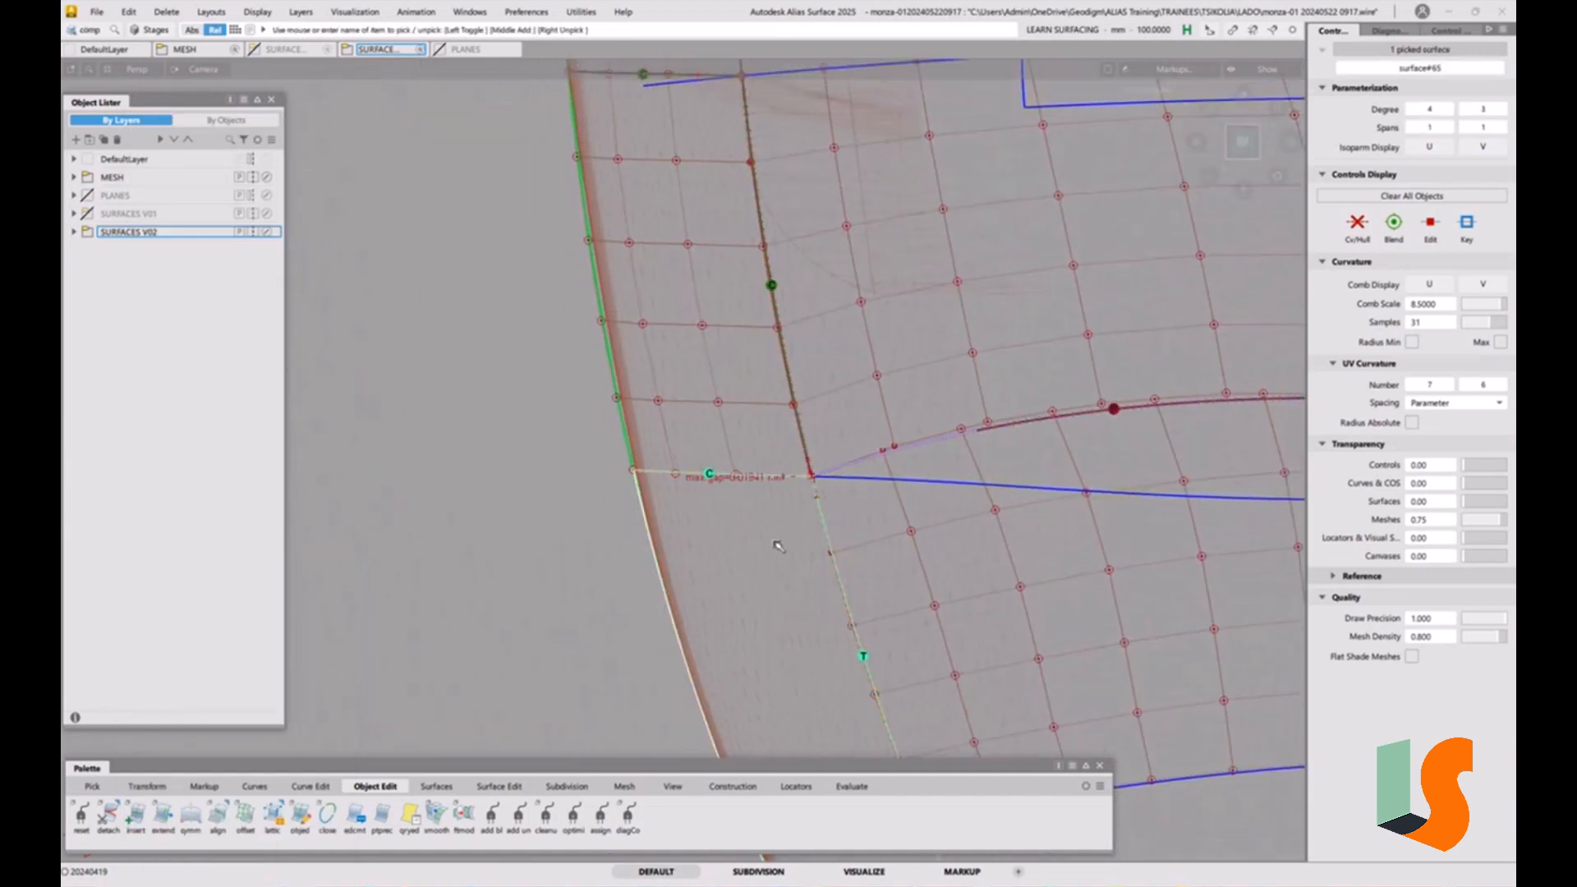
click(796, 465)
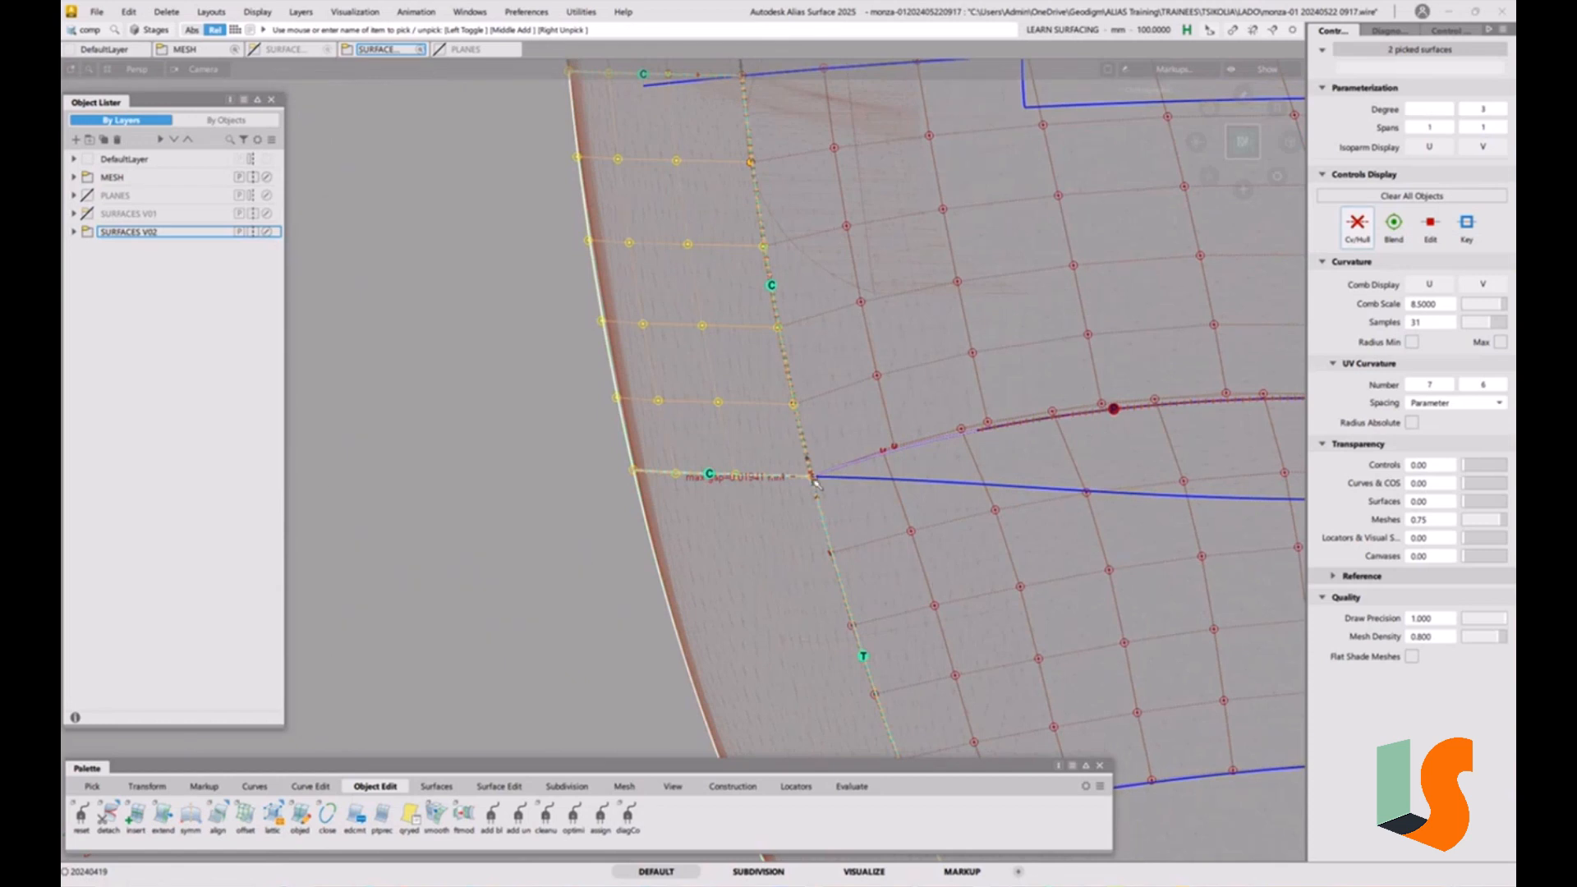
alt+shift+right_drag(797, 467, 944, 229)
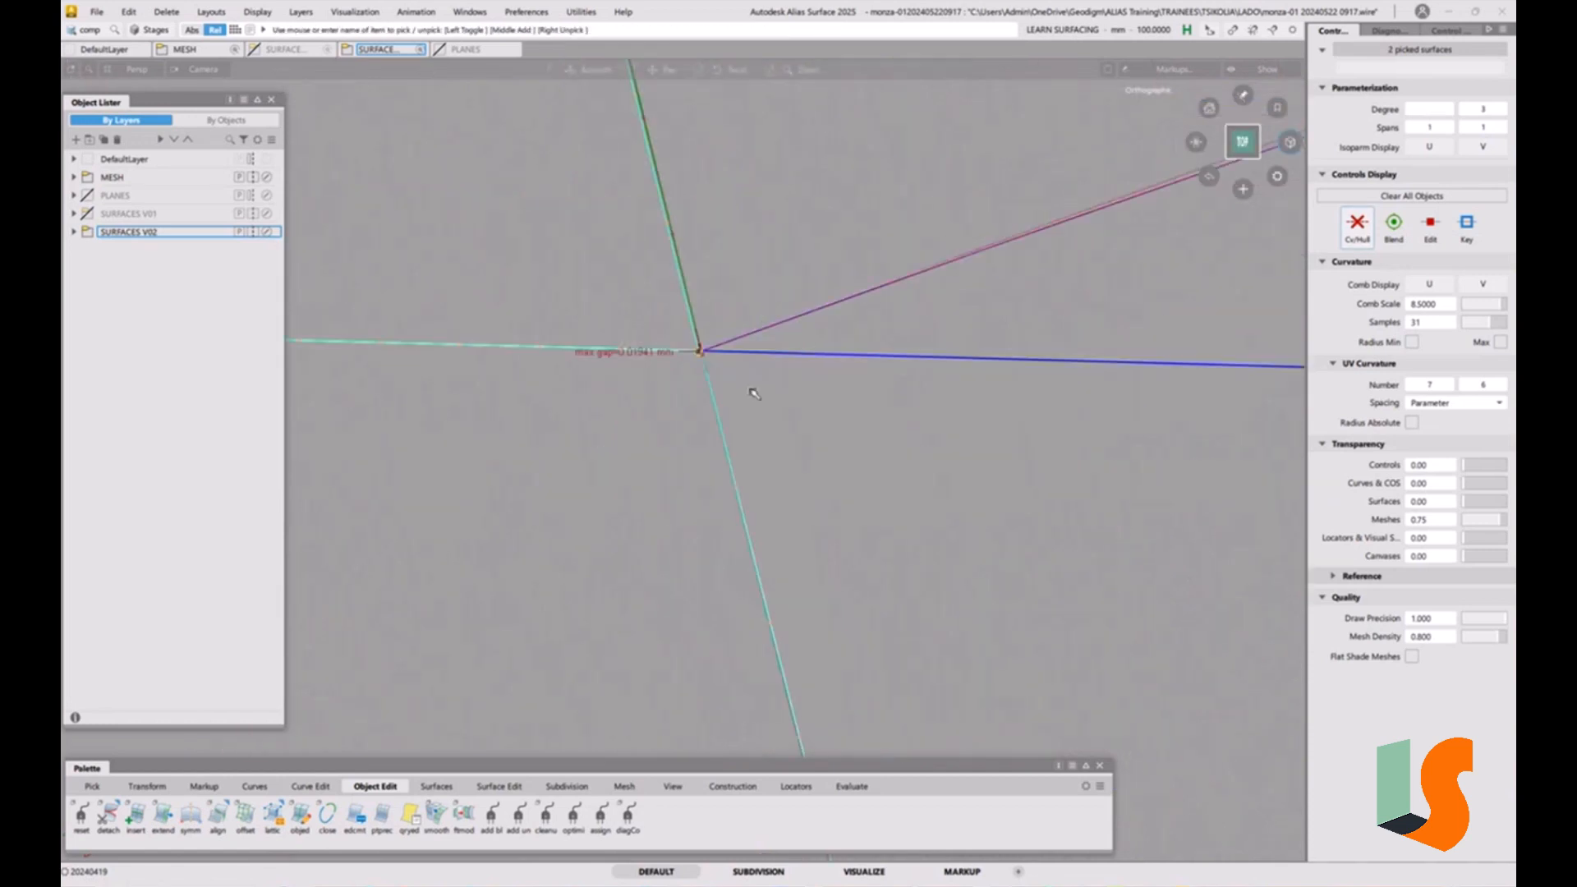
alt+shift+right_drag(697, 352, 694, 246)
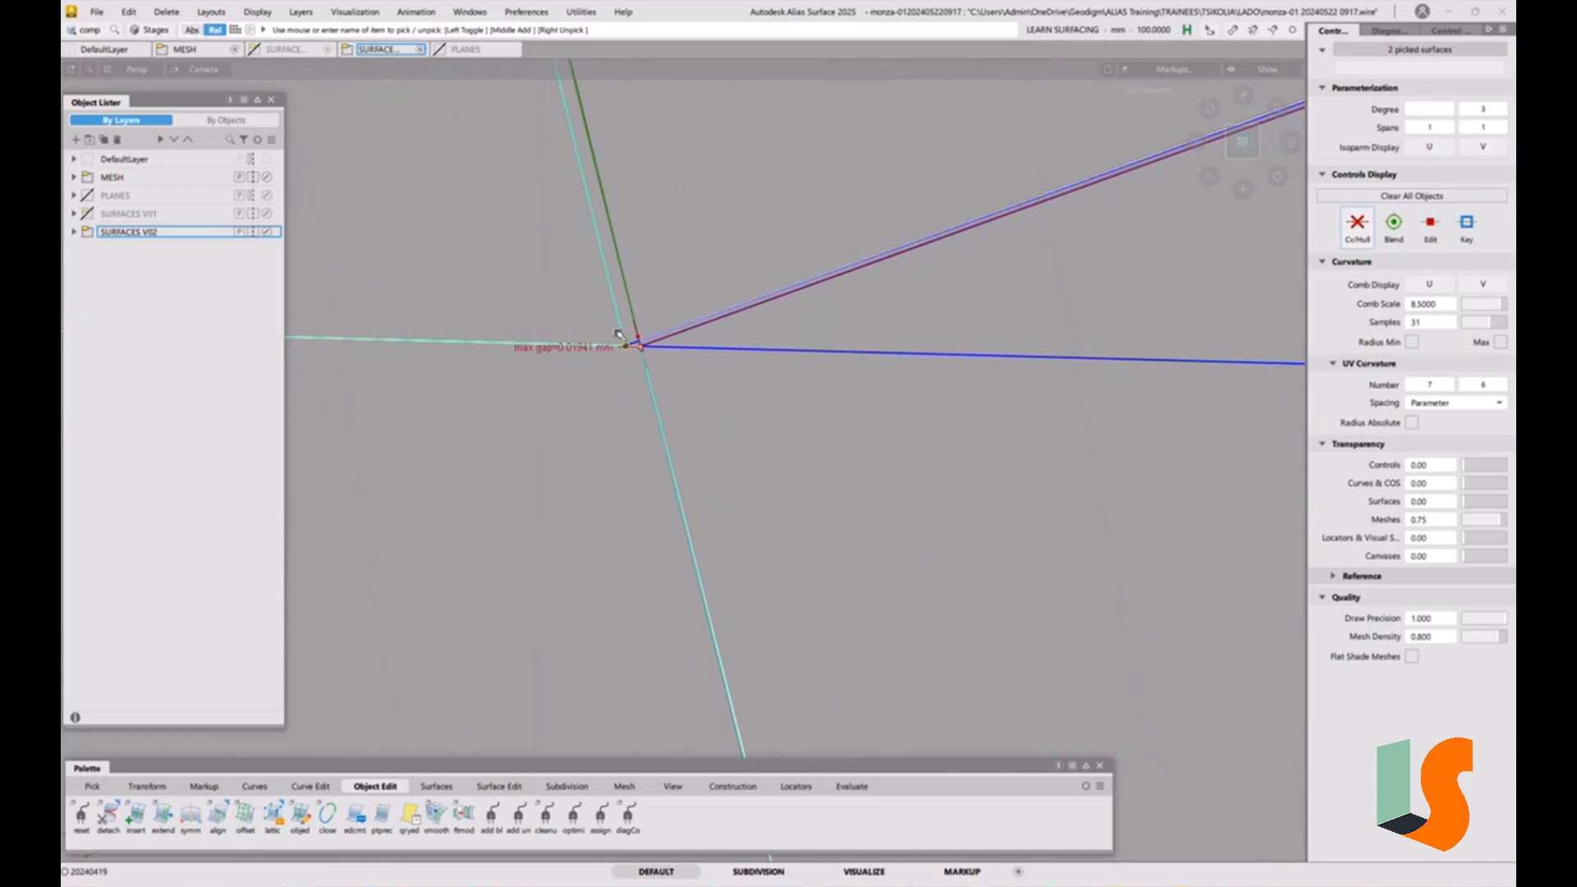
click(601, 429)
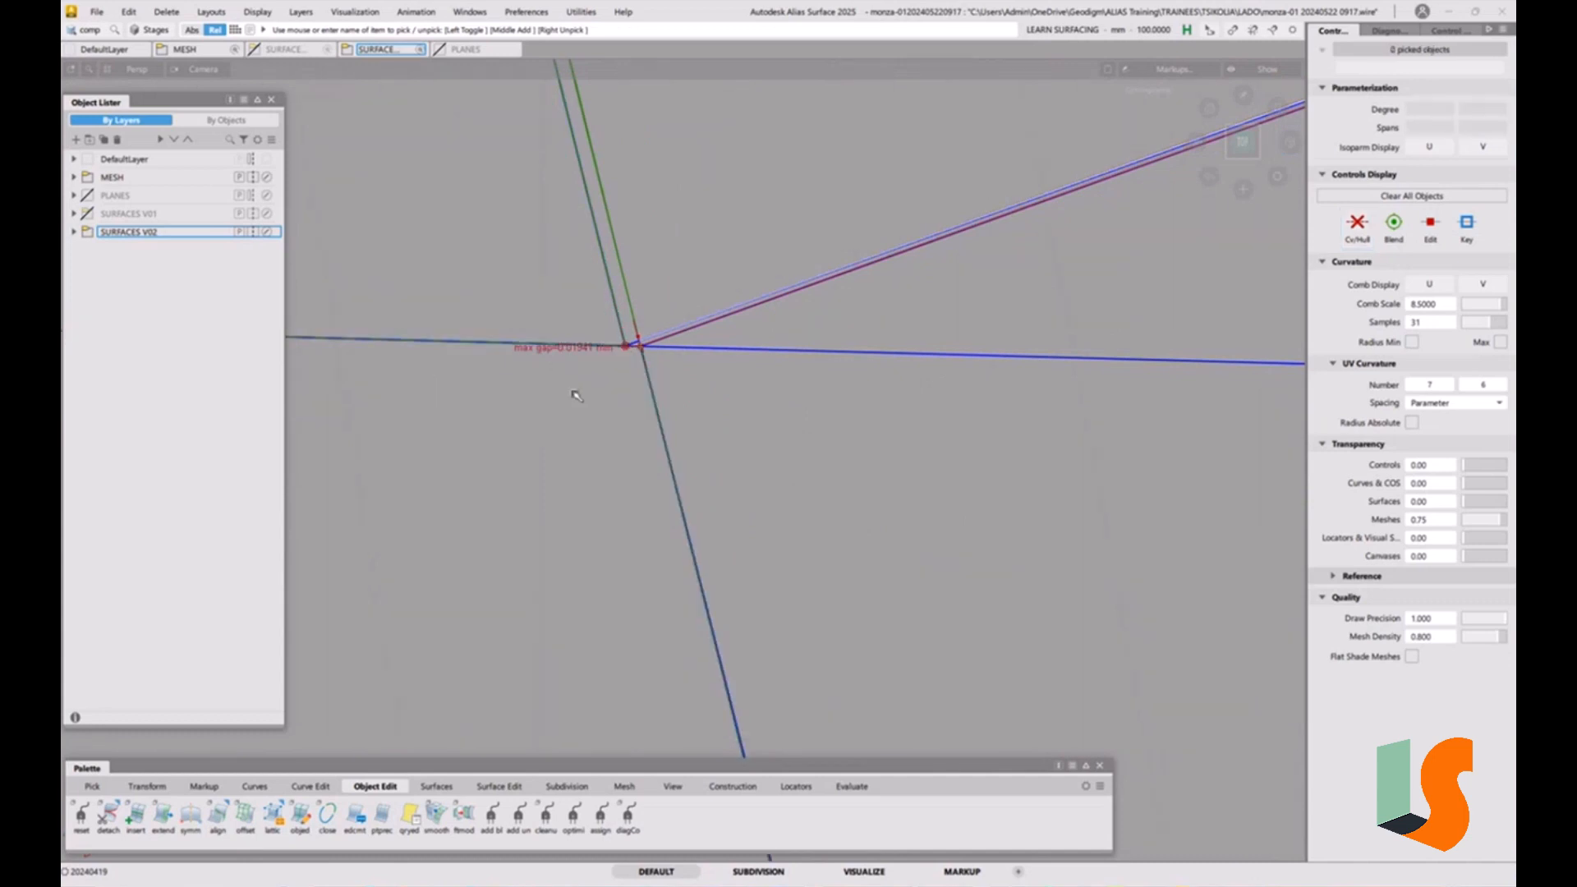
ctrl+shift+drag(575, 394, 538, 381)
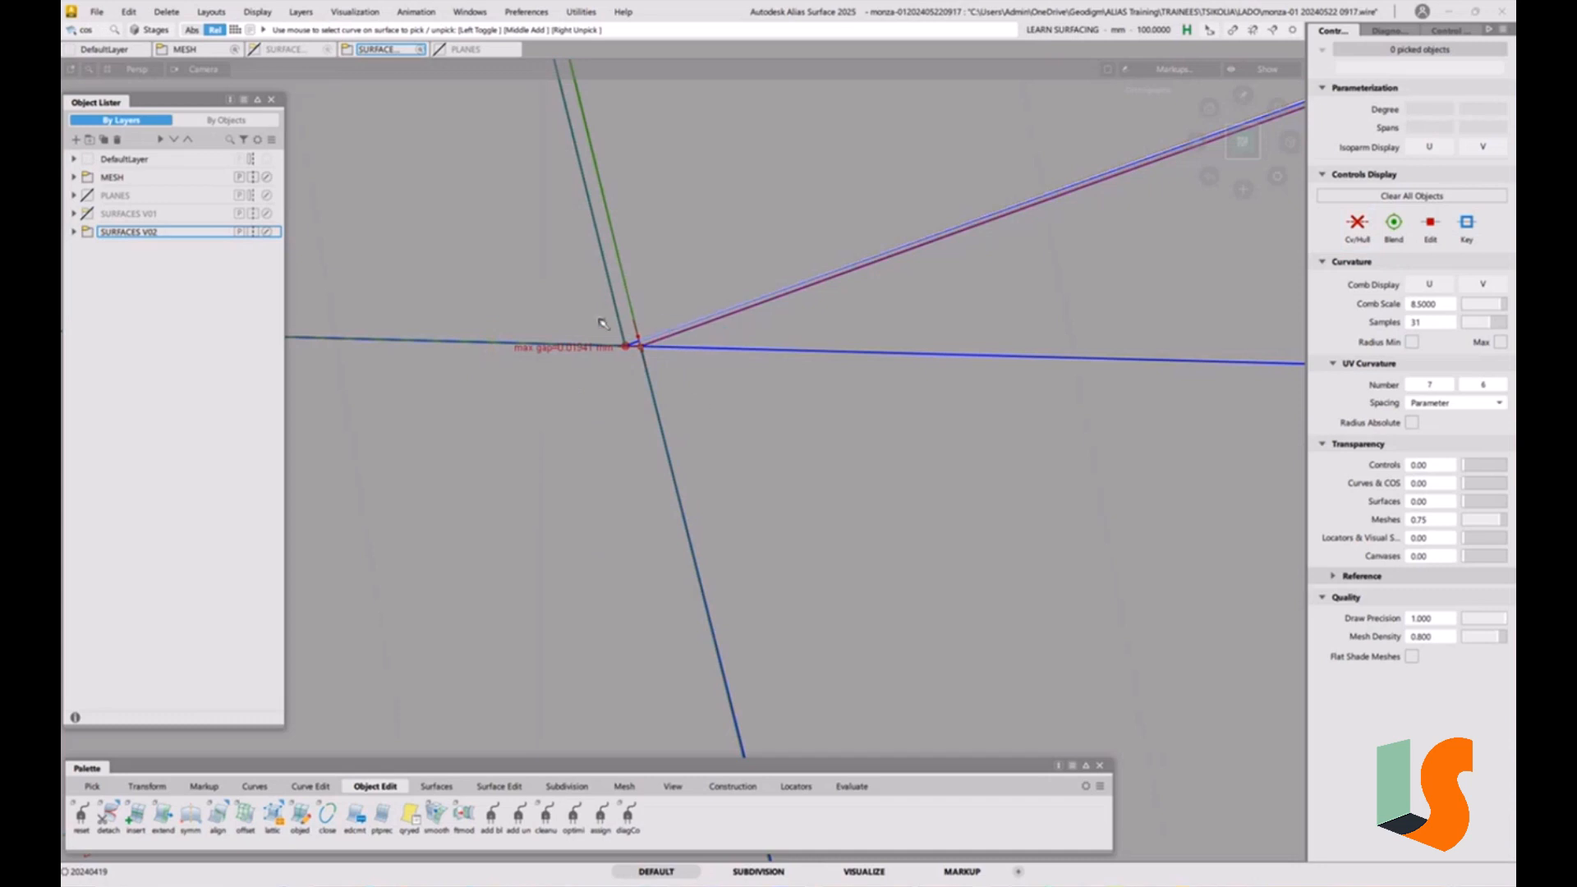
key(shift+alt)
alt+shift+drag(620, 276, 588, 507)
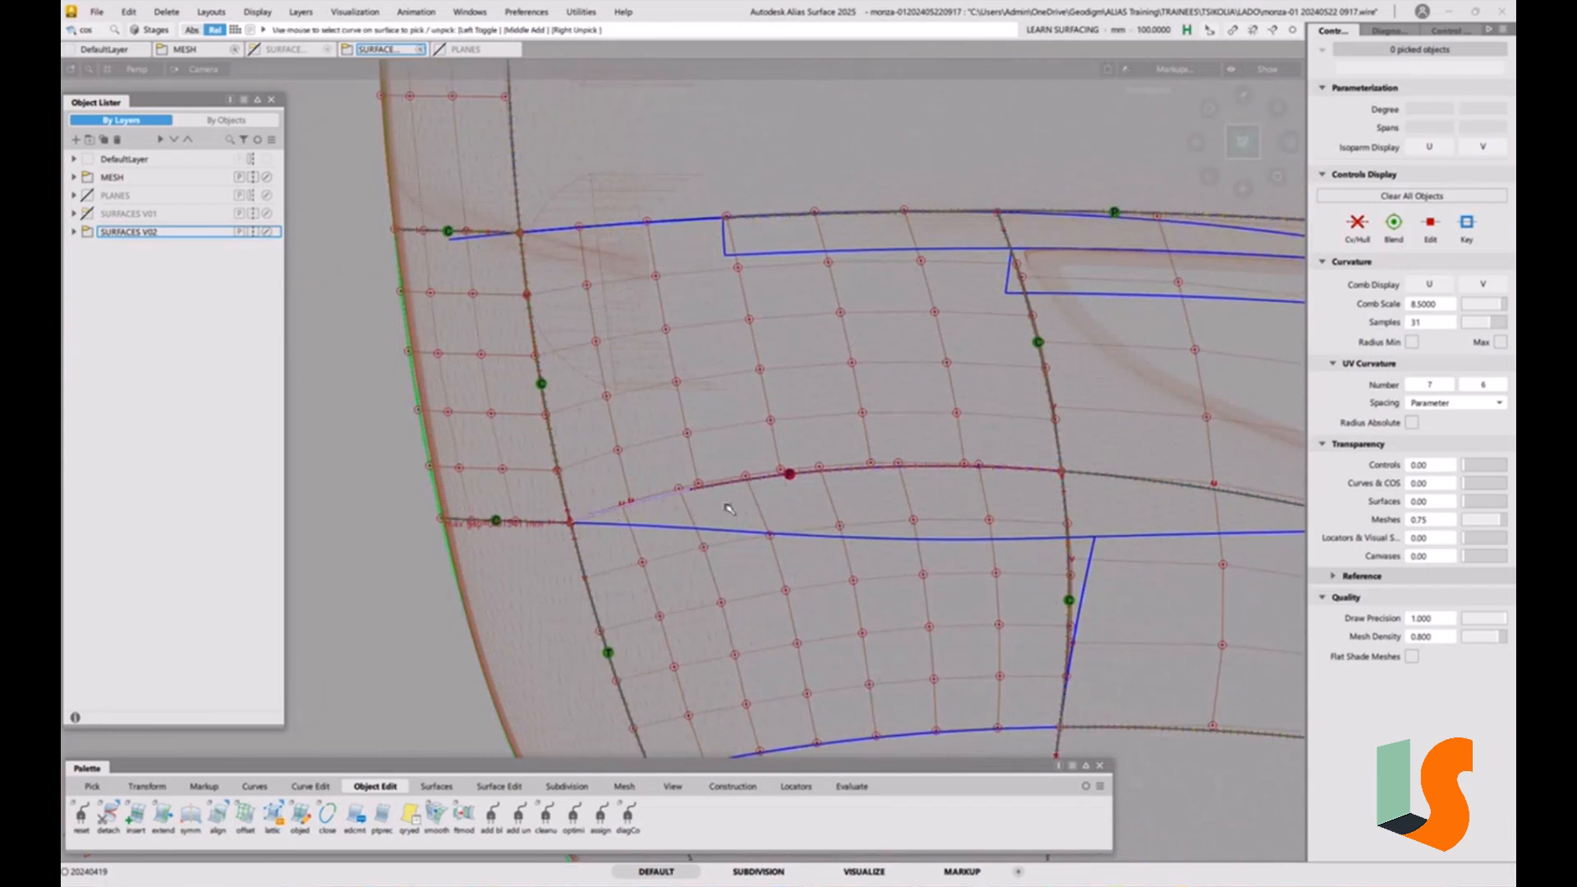
Show the CVs and hulls of surface#65 and rail_surf#5
ctrl+shift+drag(529, 571, 494, 591)
drag(483, 503, 508, 536)
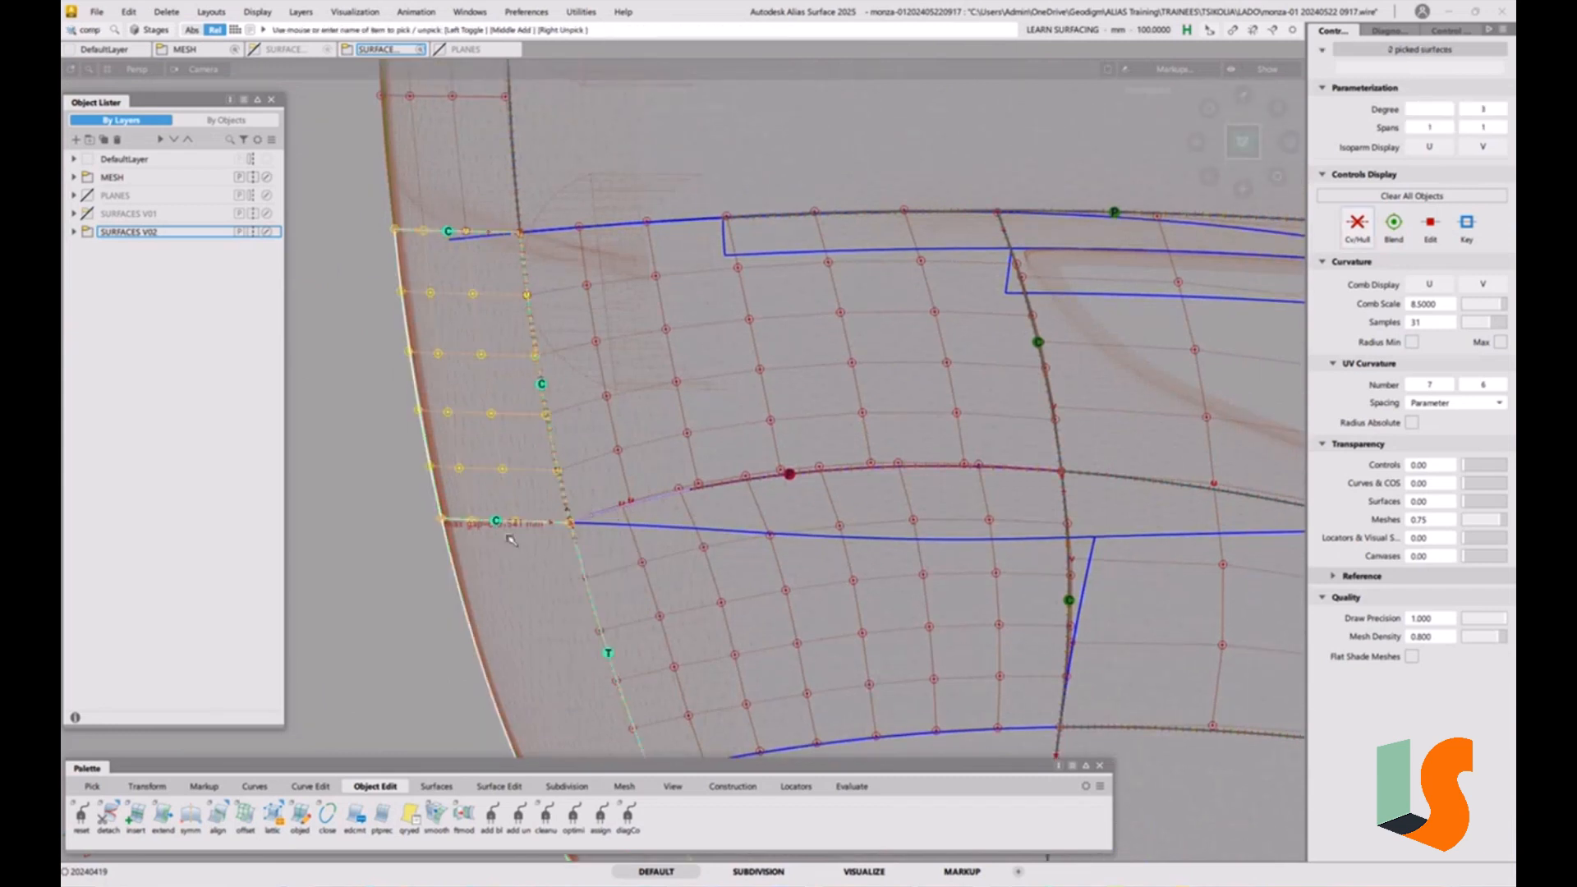
click(1357, 230)
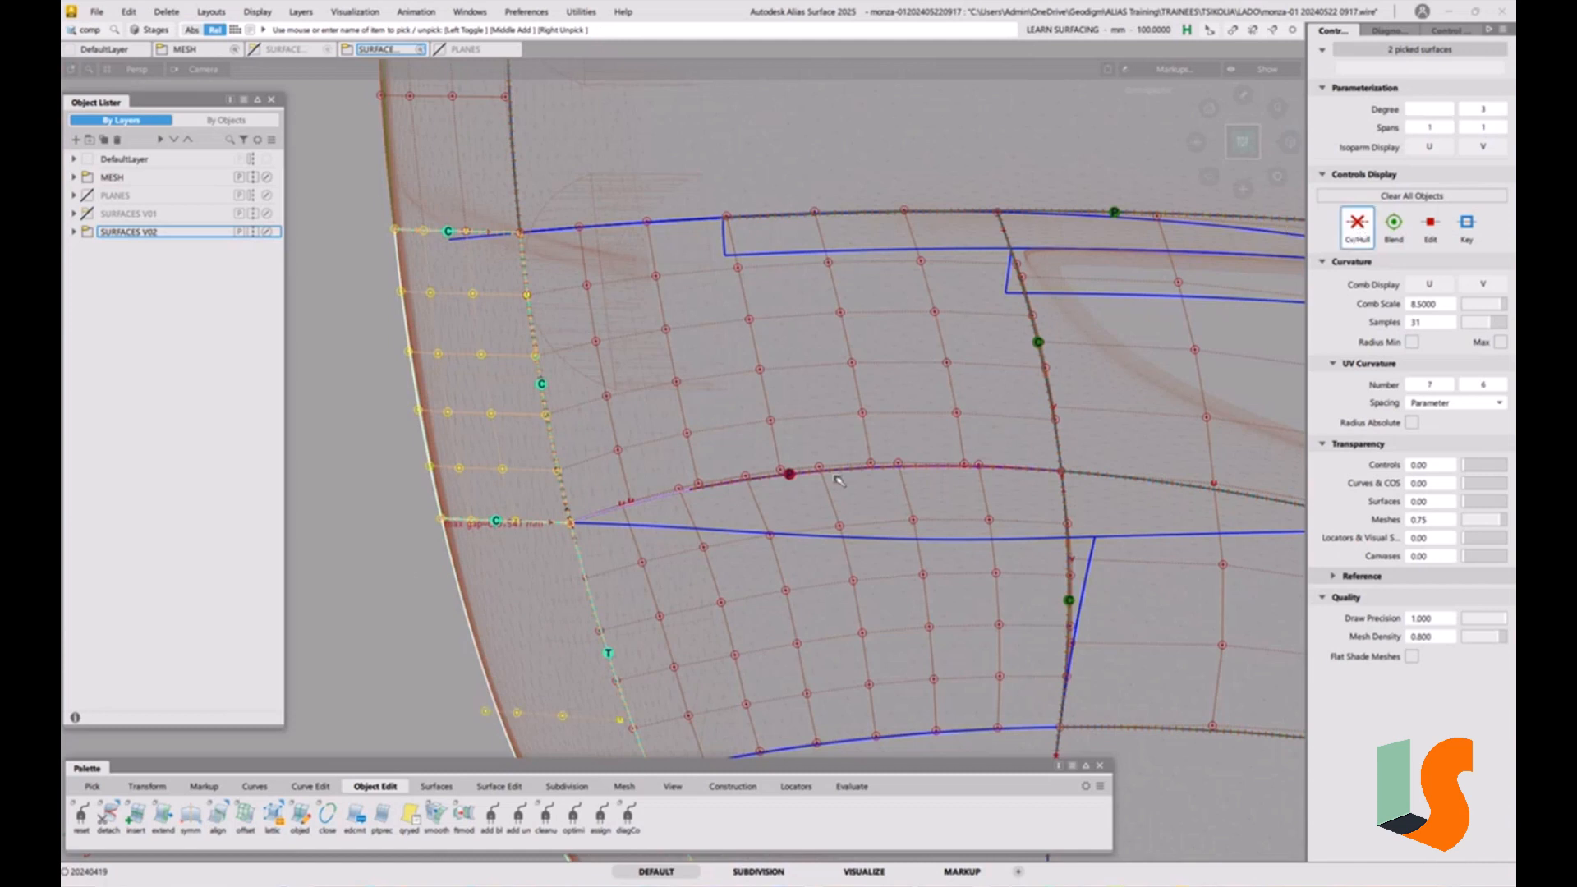
click(743, 434)
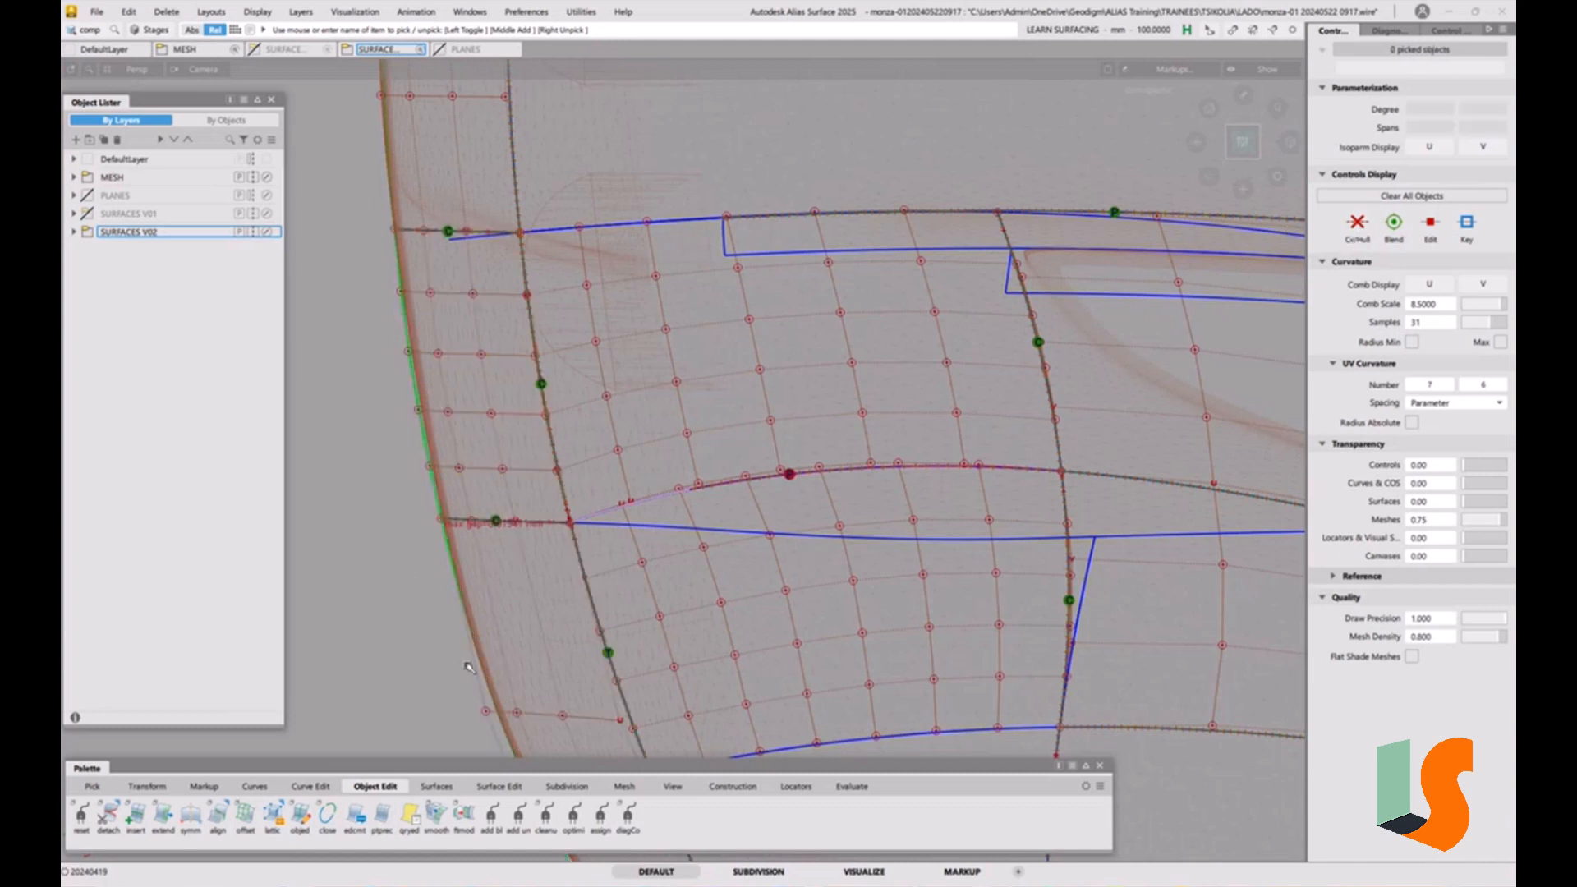
Align rail_surf#5's lower short edge to the adjoining edge of surface#65 with G2 continuity and Partial switched on
double_click(220, 819)
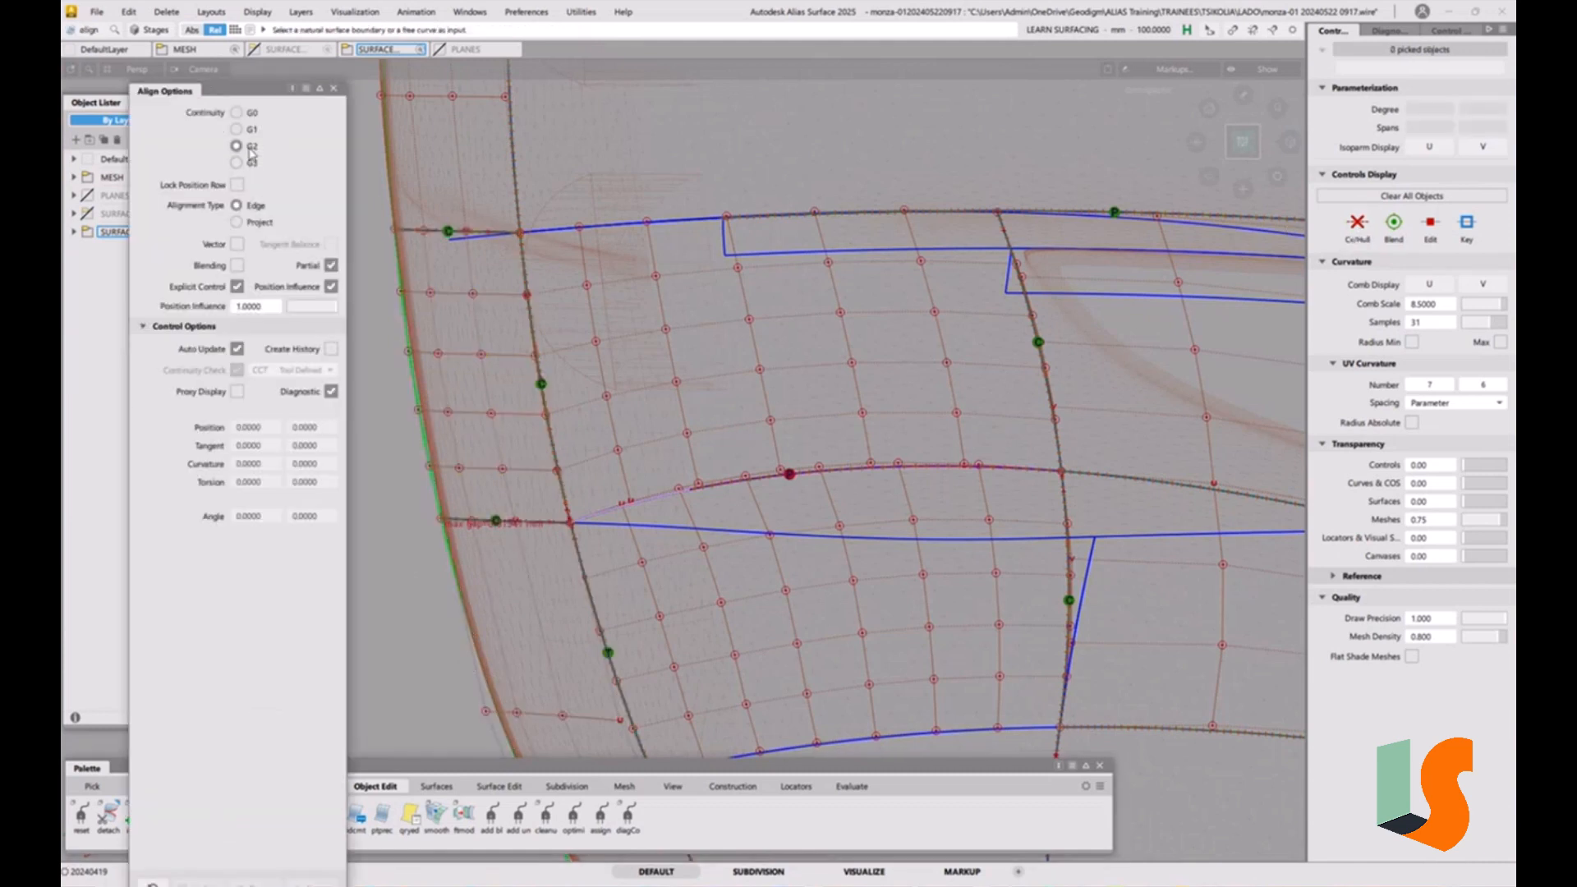
click(331, 265)
click(552, 522)
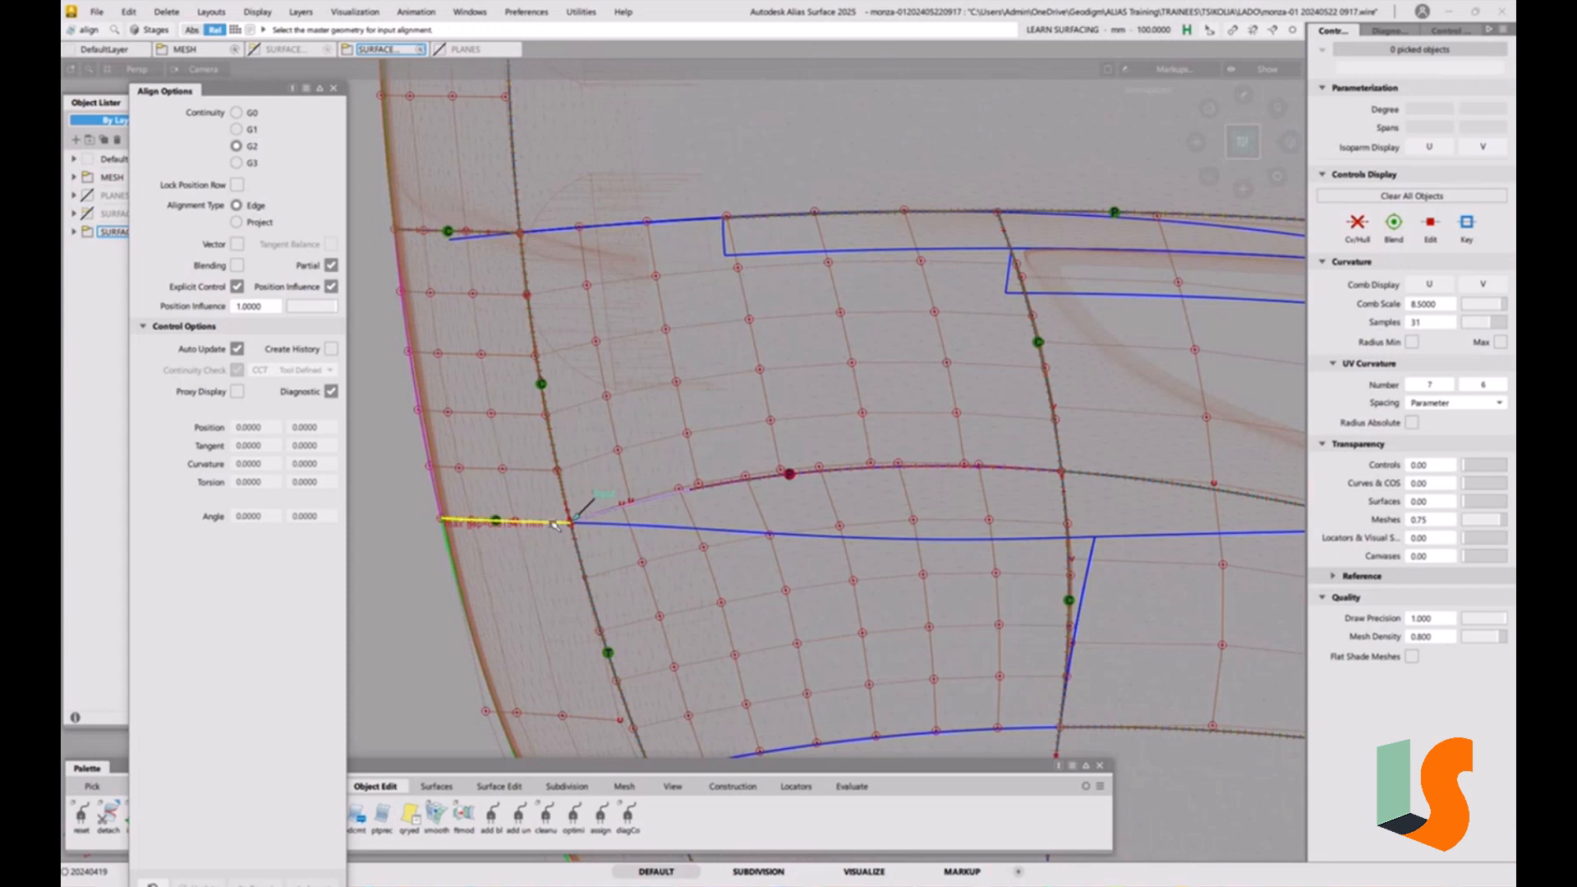
click(553, 523)
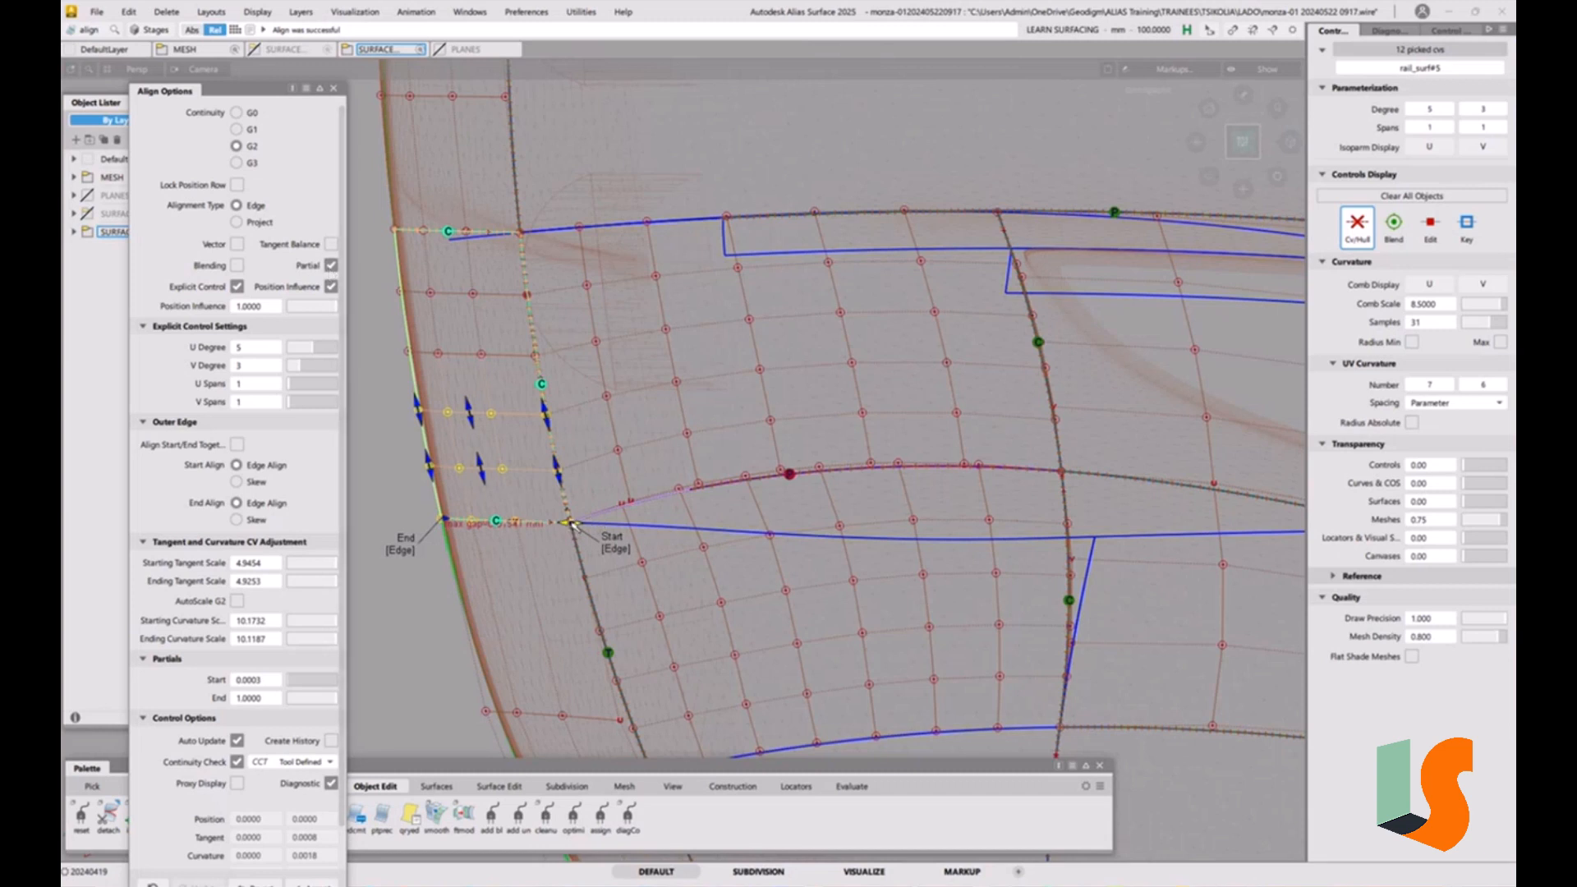
Reset the start partial of rail_surf#5's alignment to 0 and leave Partial switched off
click(572, 524)
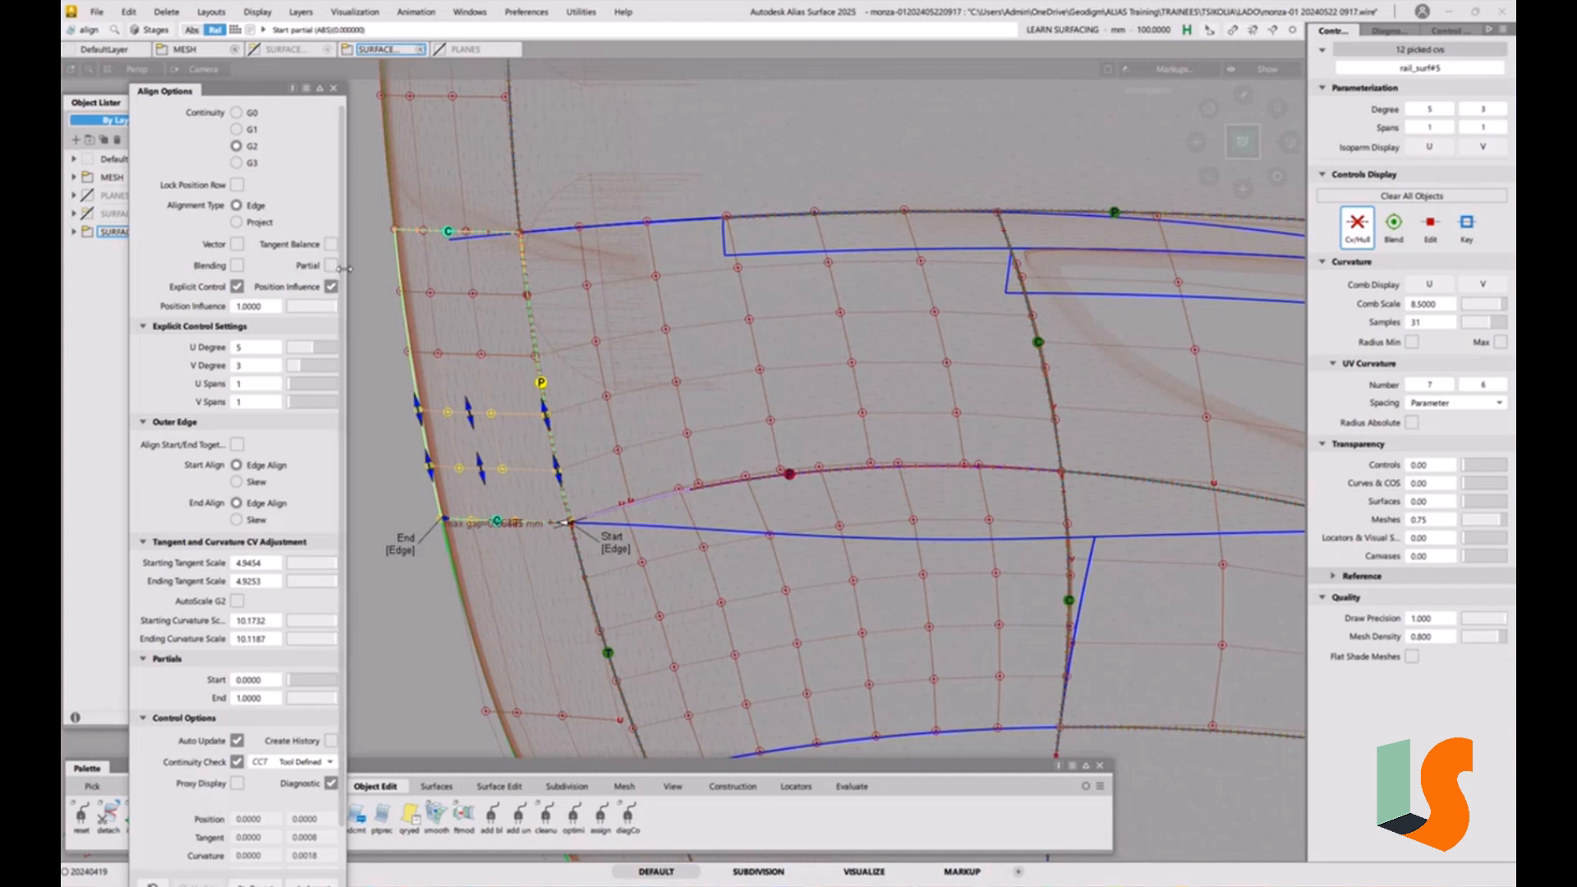
click(330, 265)
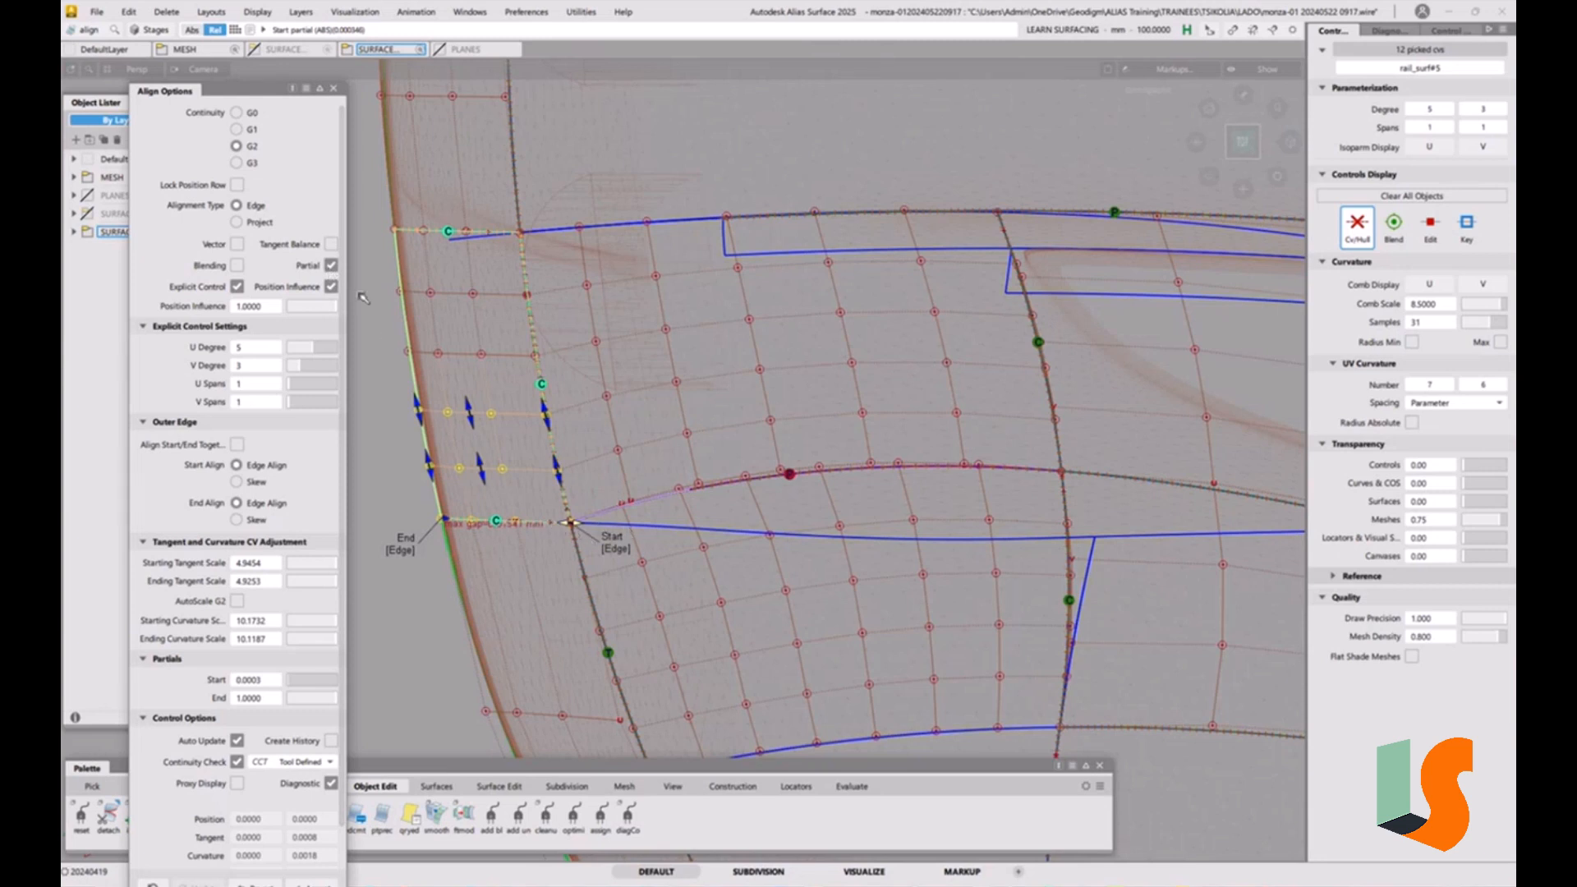
click(330, 265)
alt+shift+middle_drag(663, 417, 723, 538)
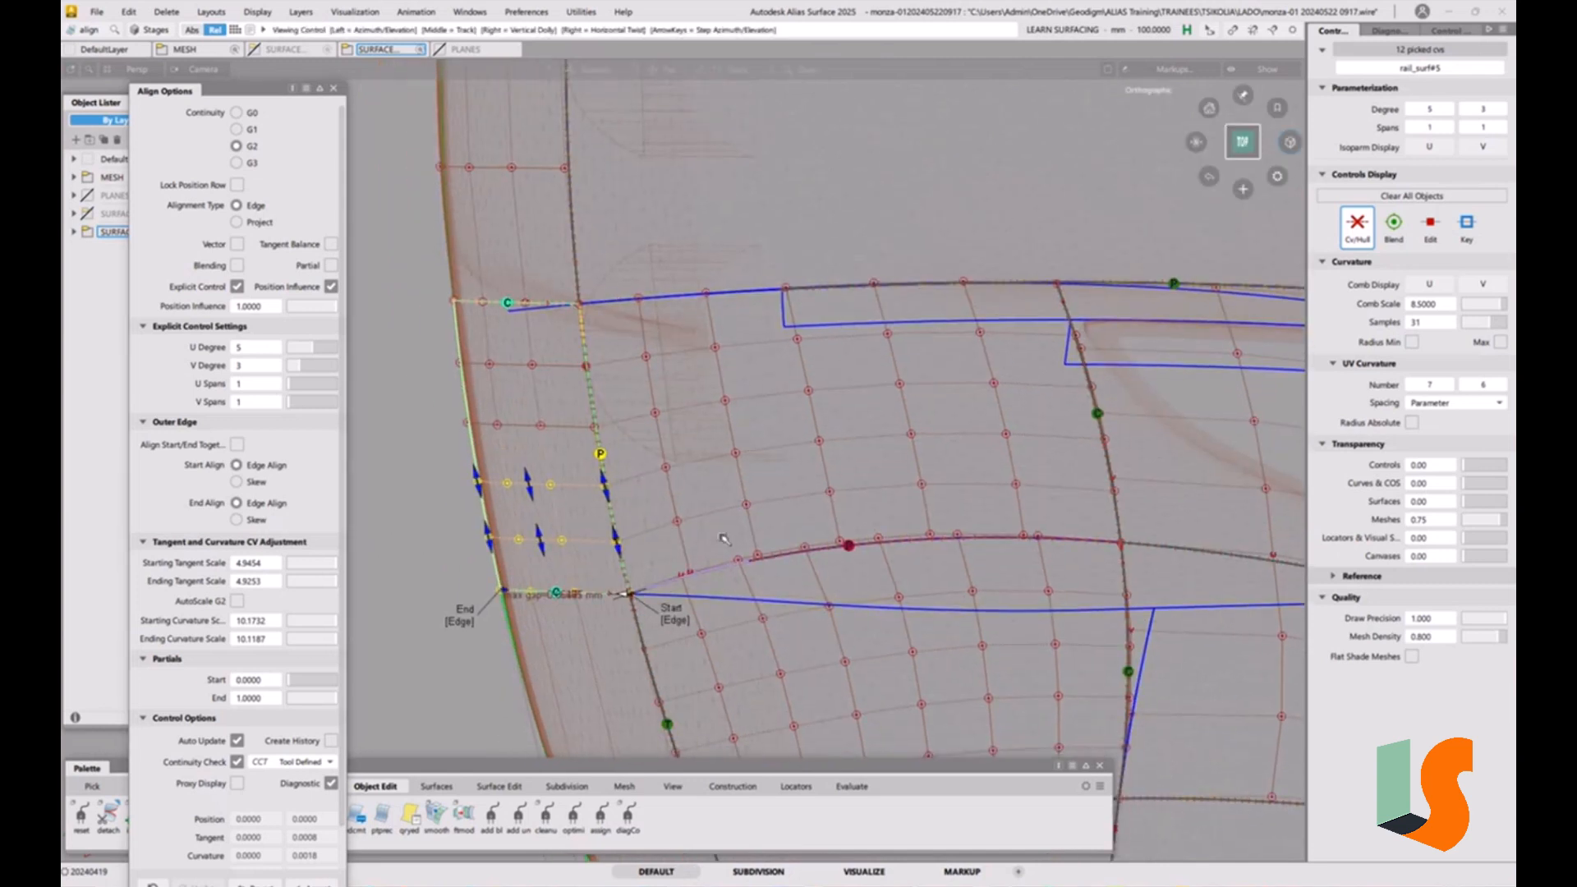
alt+shift+right_drag(723, 537, 730, 487)
alt+shift+middle_drag(730, 486, 702, 440)
alt+shift+right_drag(697, 501, 704, 497)
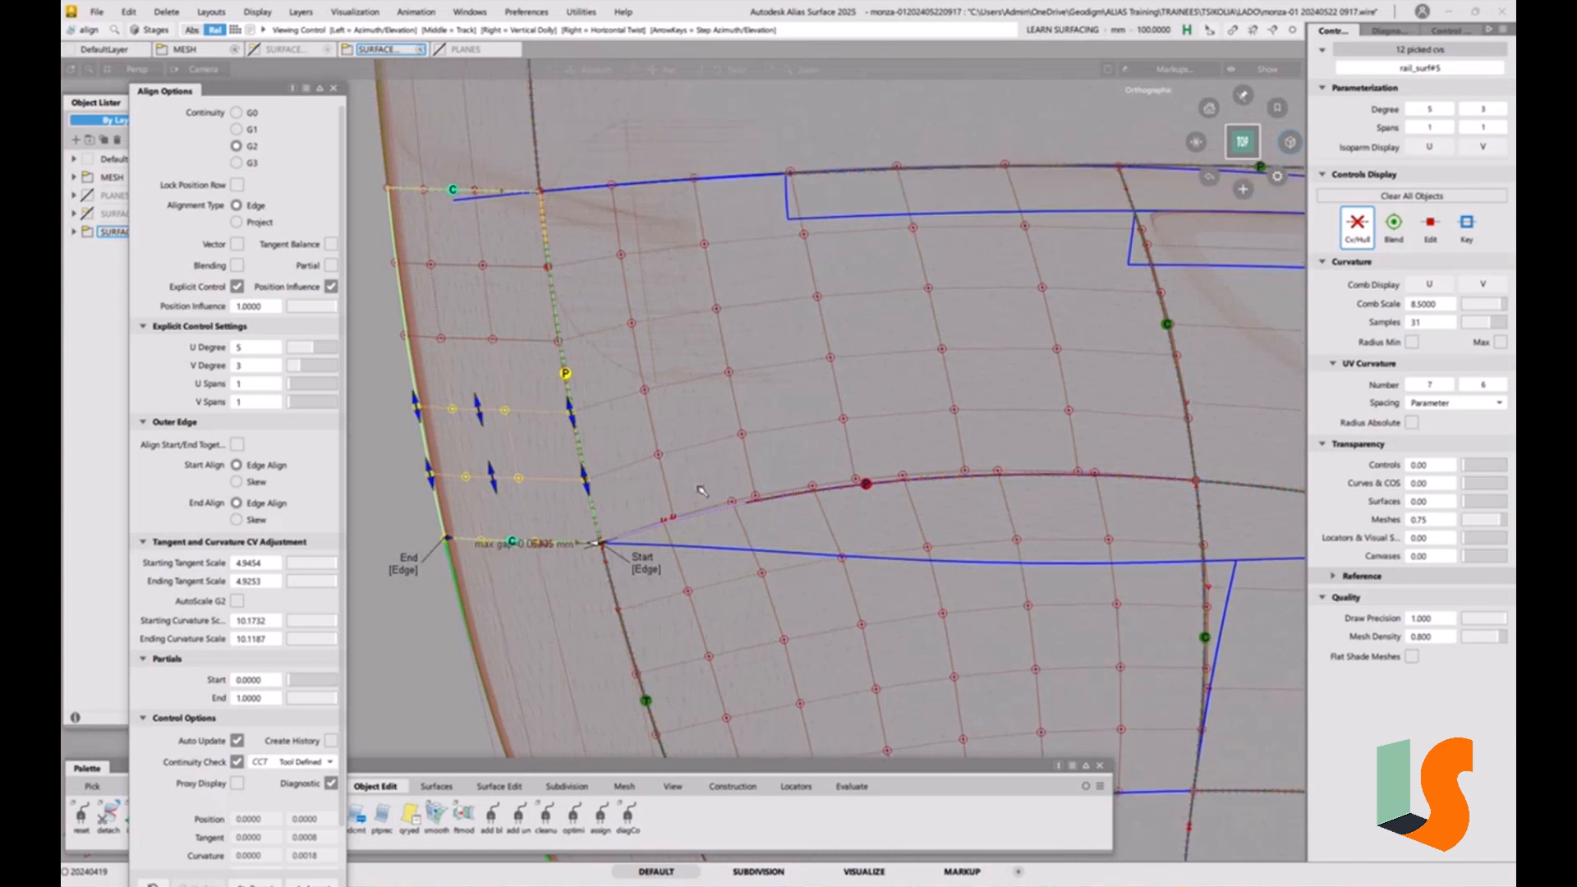
alt+shift+middle_drag(704, 496, 688, 481)
Align surface#84's side edge to the long inner edge of rail_surf#5 and reduce the continuity to G0
click(599, 405)
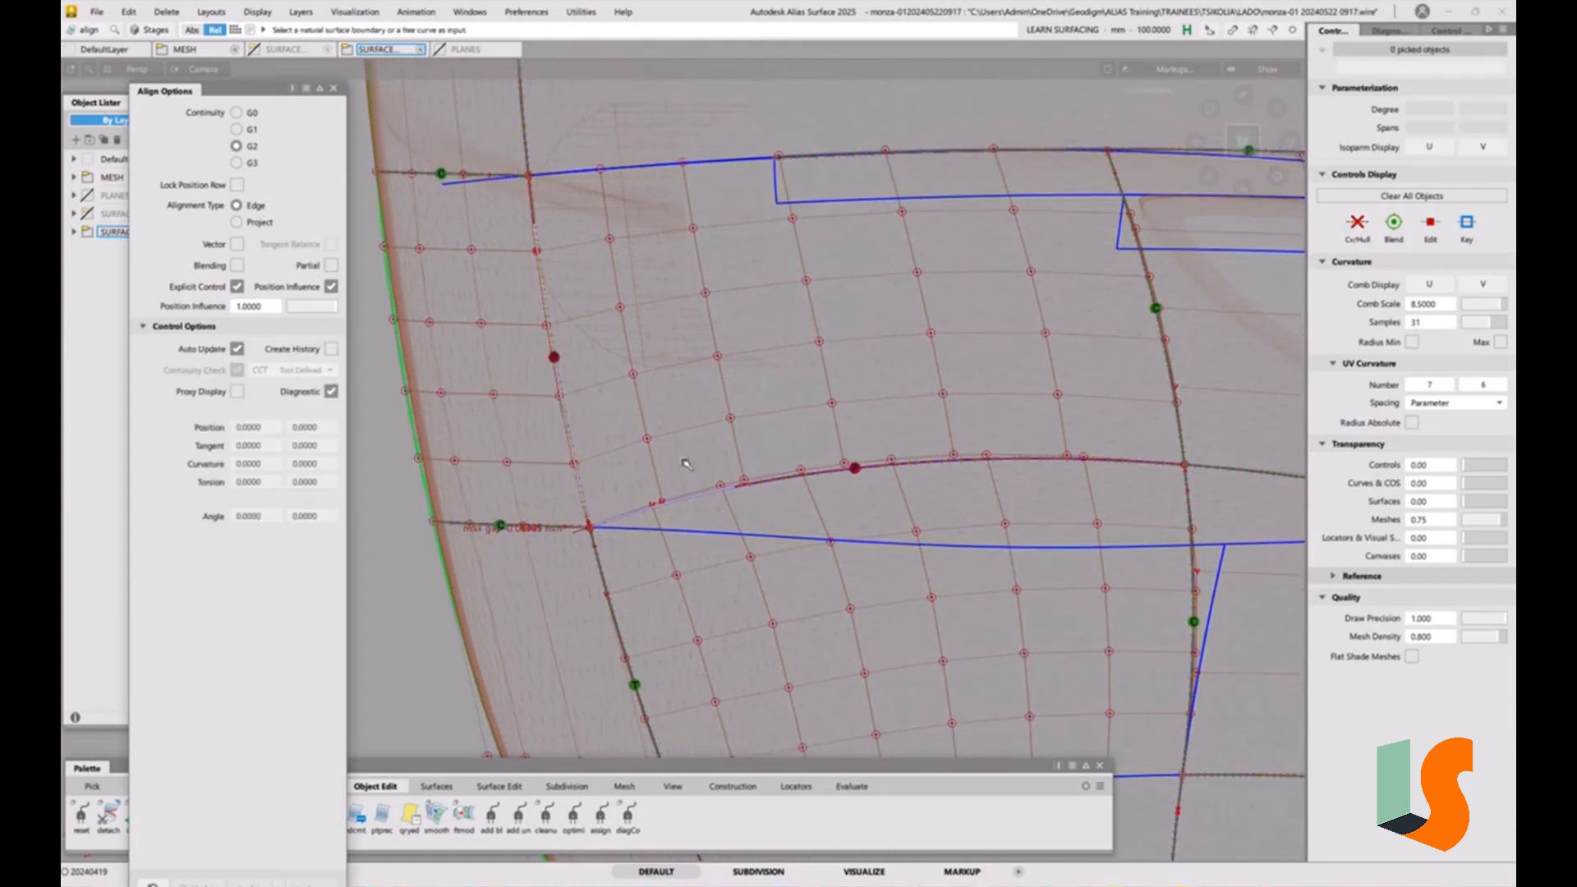
click(563, 403)
click(564, 403)
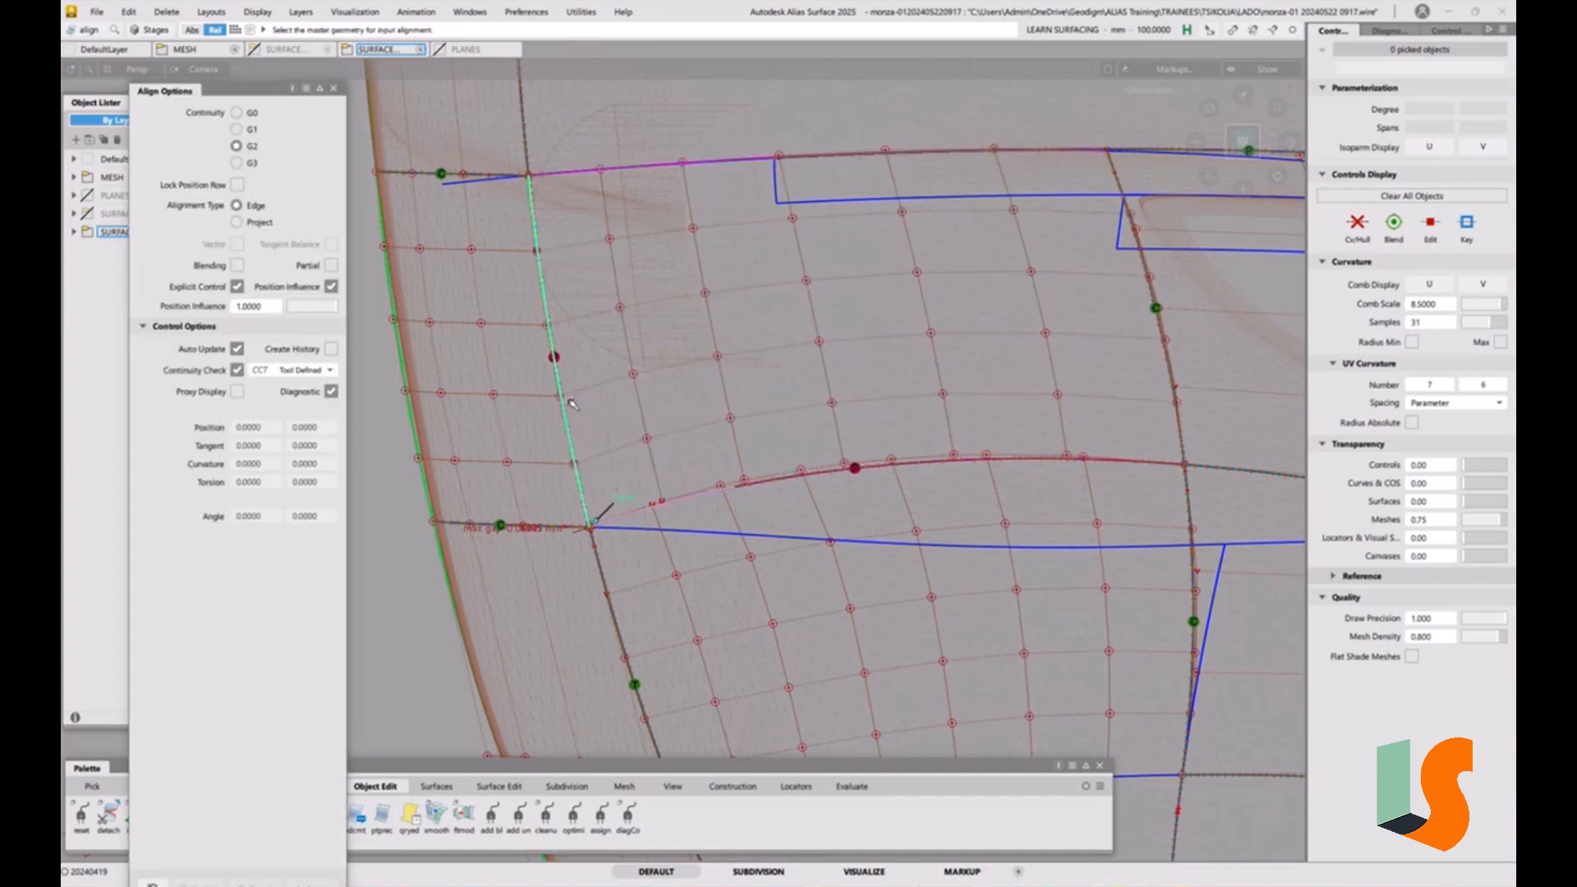
click(563, 403)
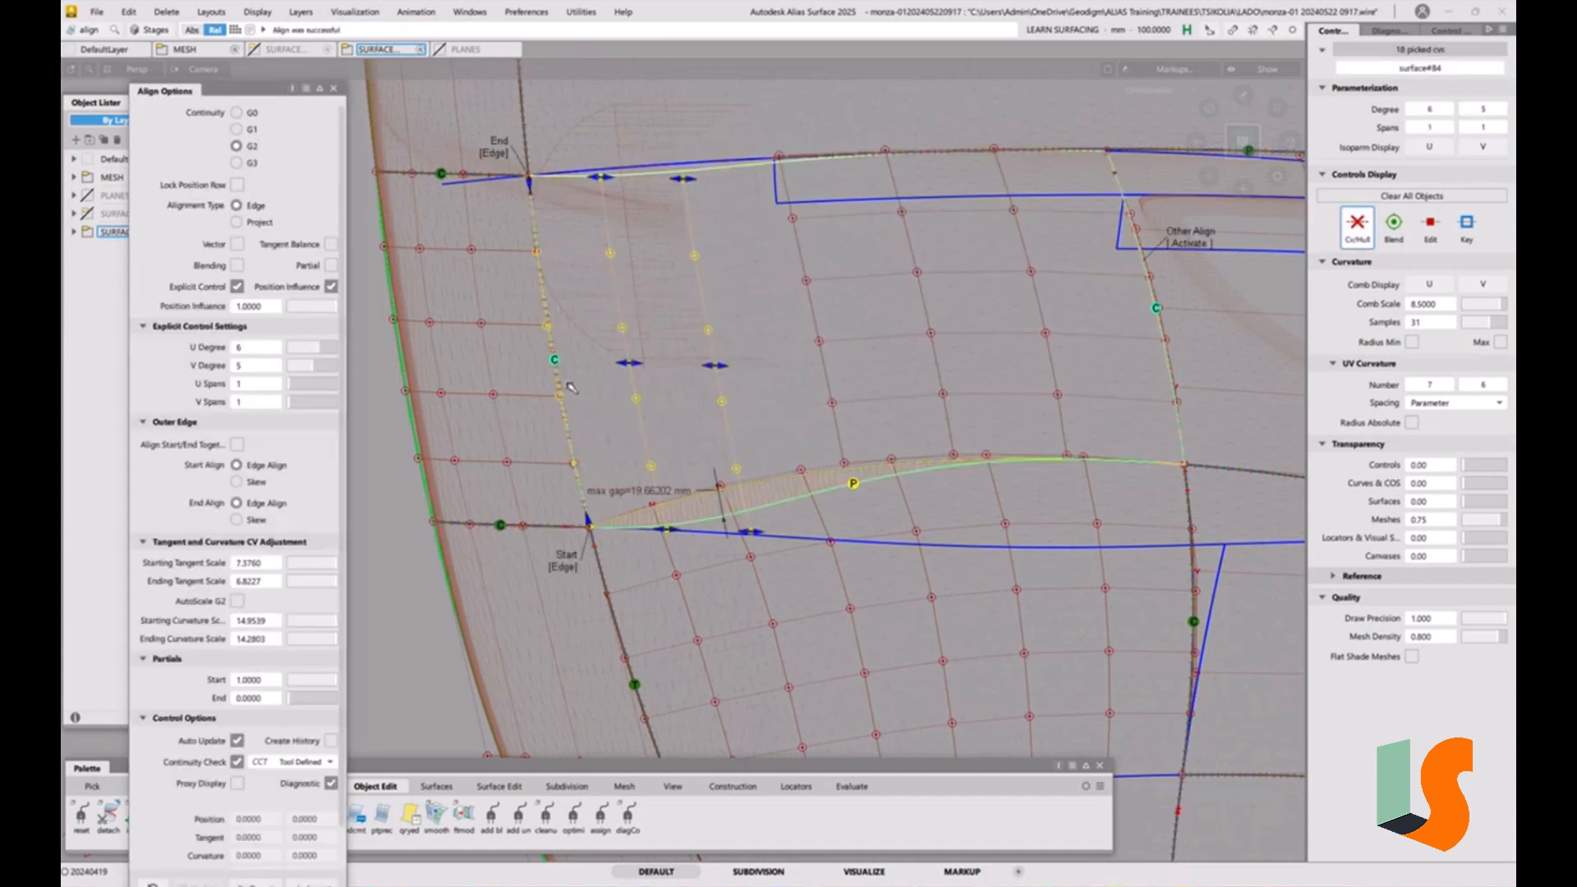
click(247, 113)
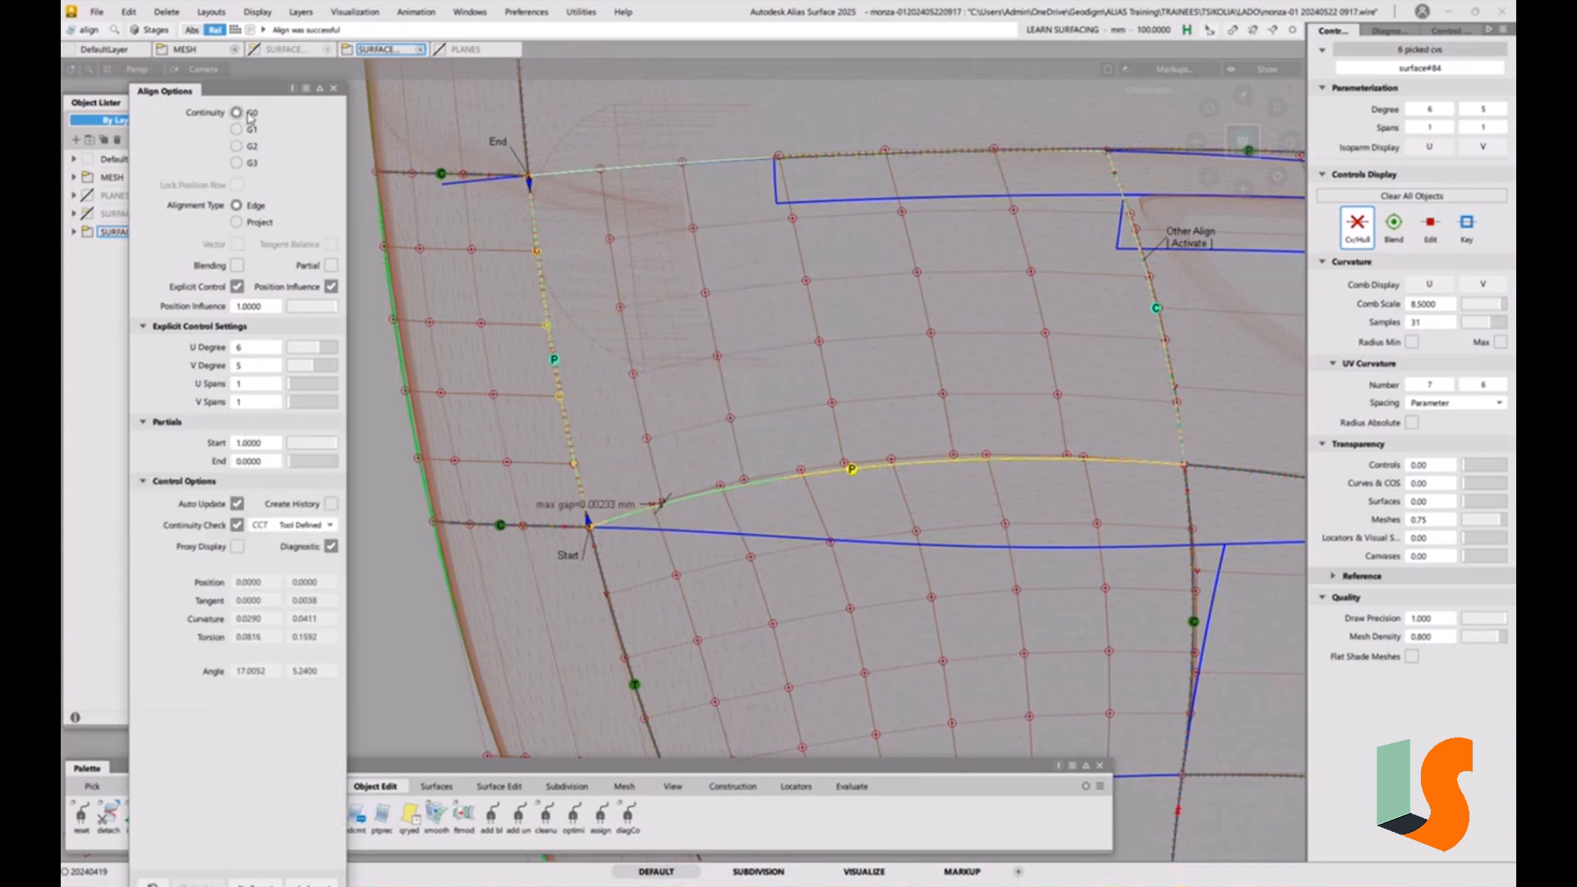
Set the continuity check type for surface#84's alignment to G2 Curvature and finish the alignment
click(287, 527)
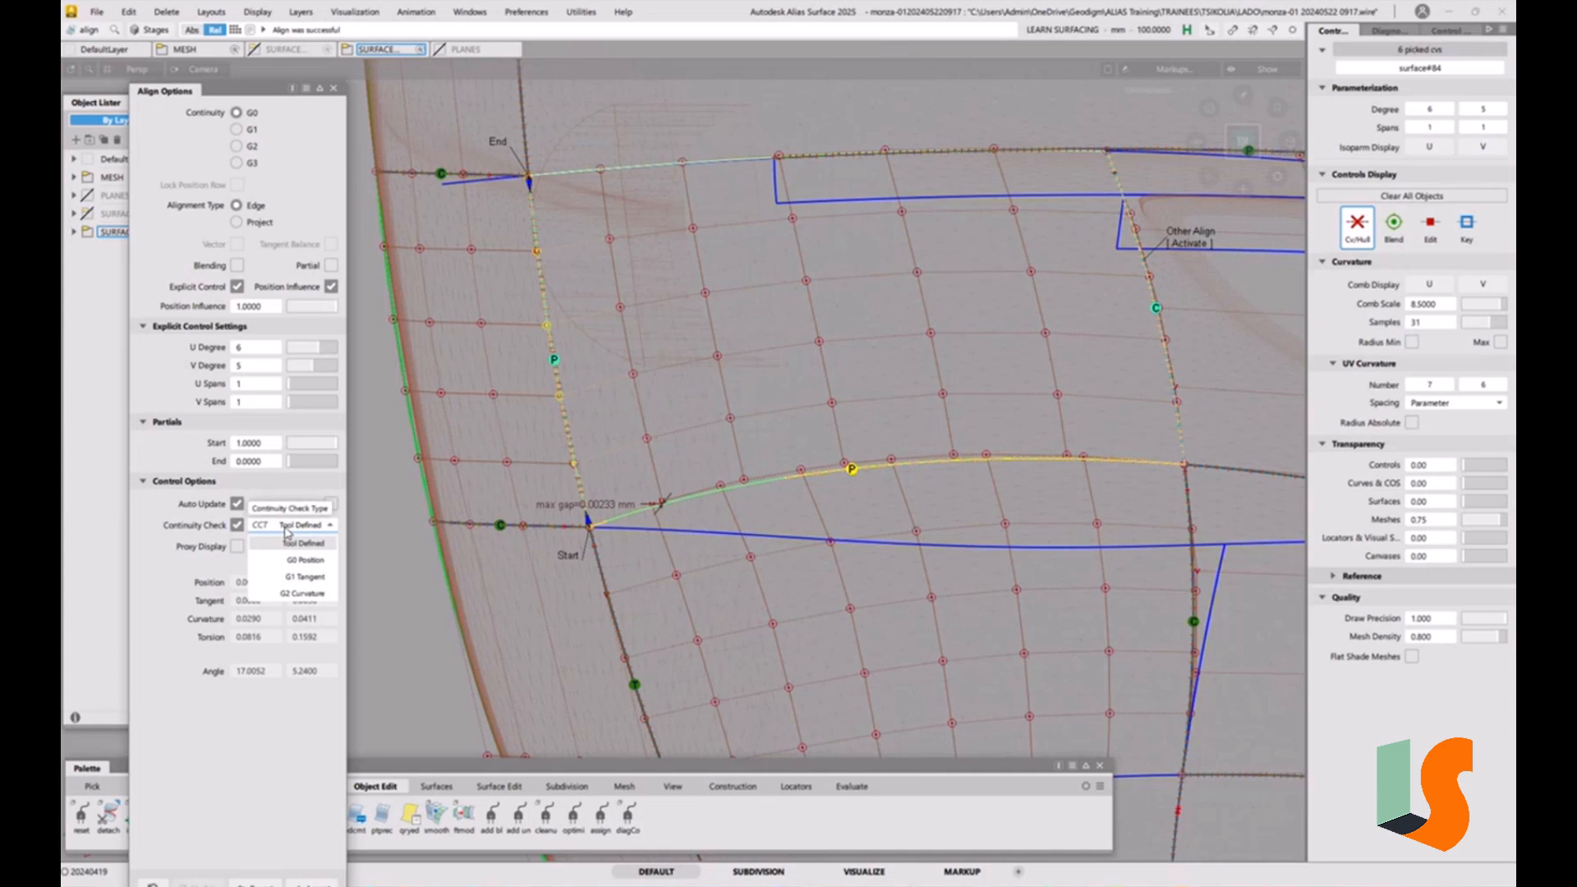
click(304, 594)
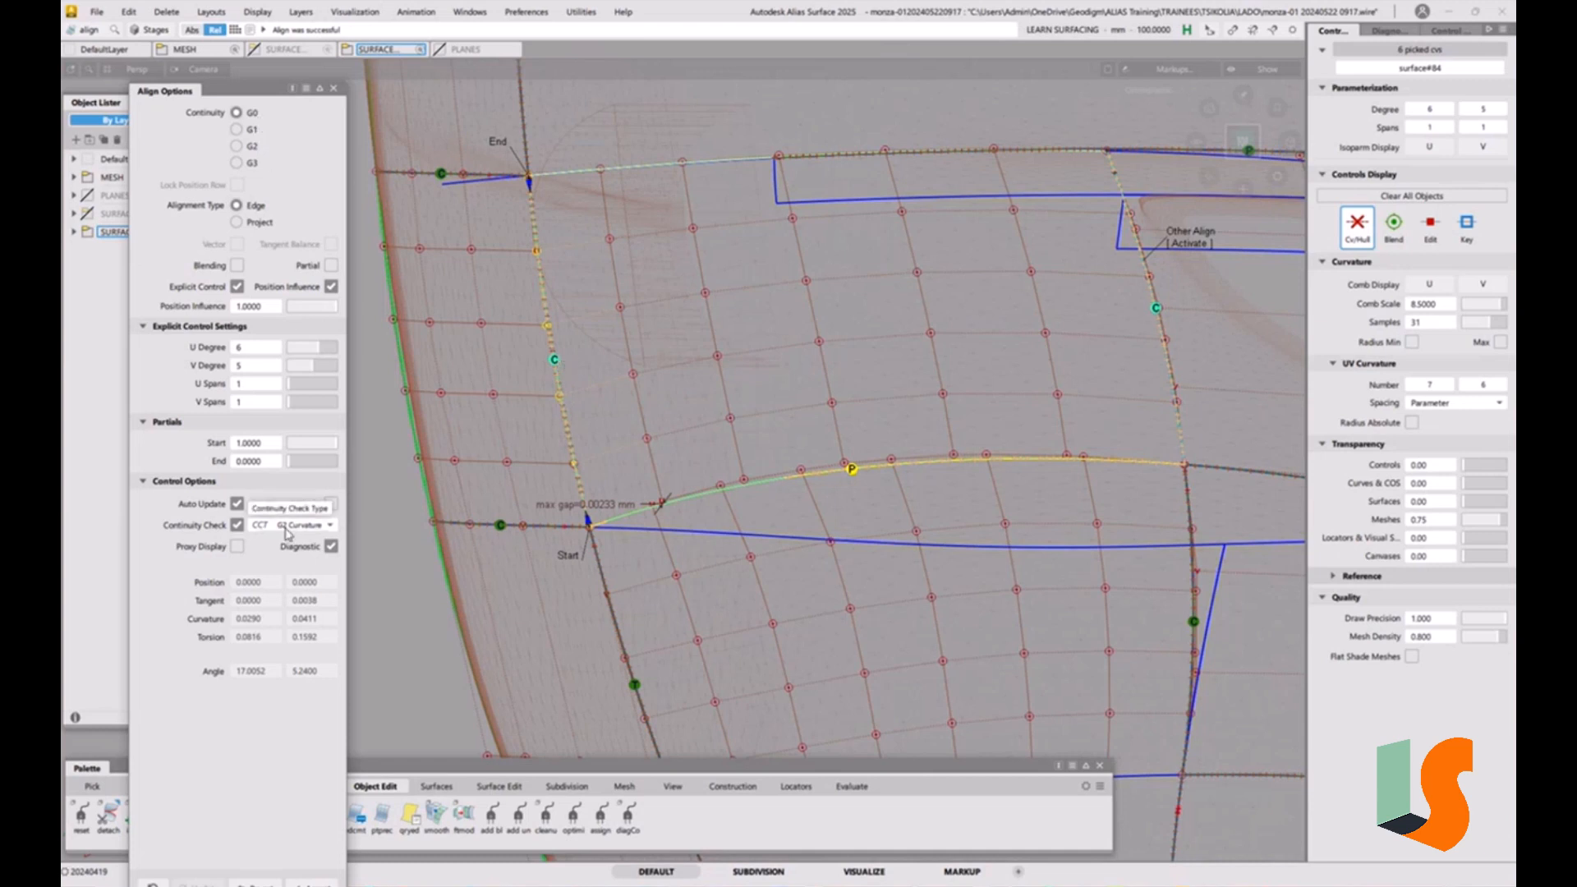
alt+shift+drag(745, 548, 708, 522)
click(647, 533)
alt+shift+middle_drag(647, 533, 735, 534)
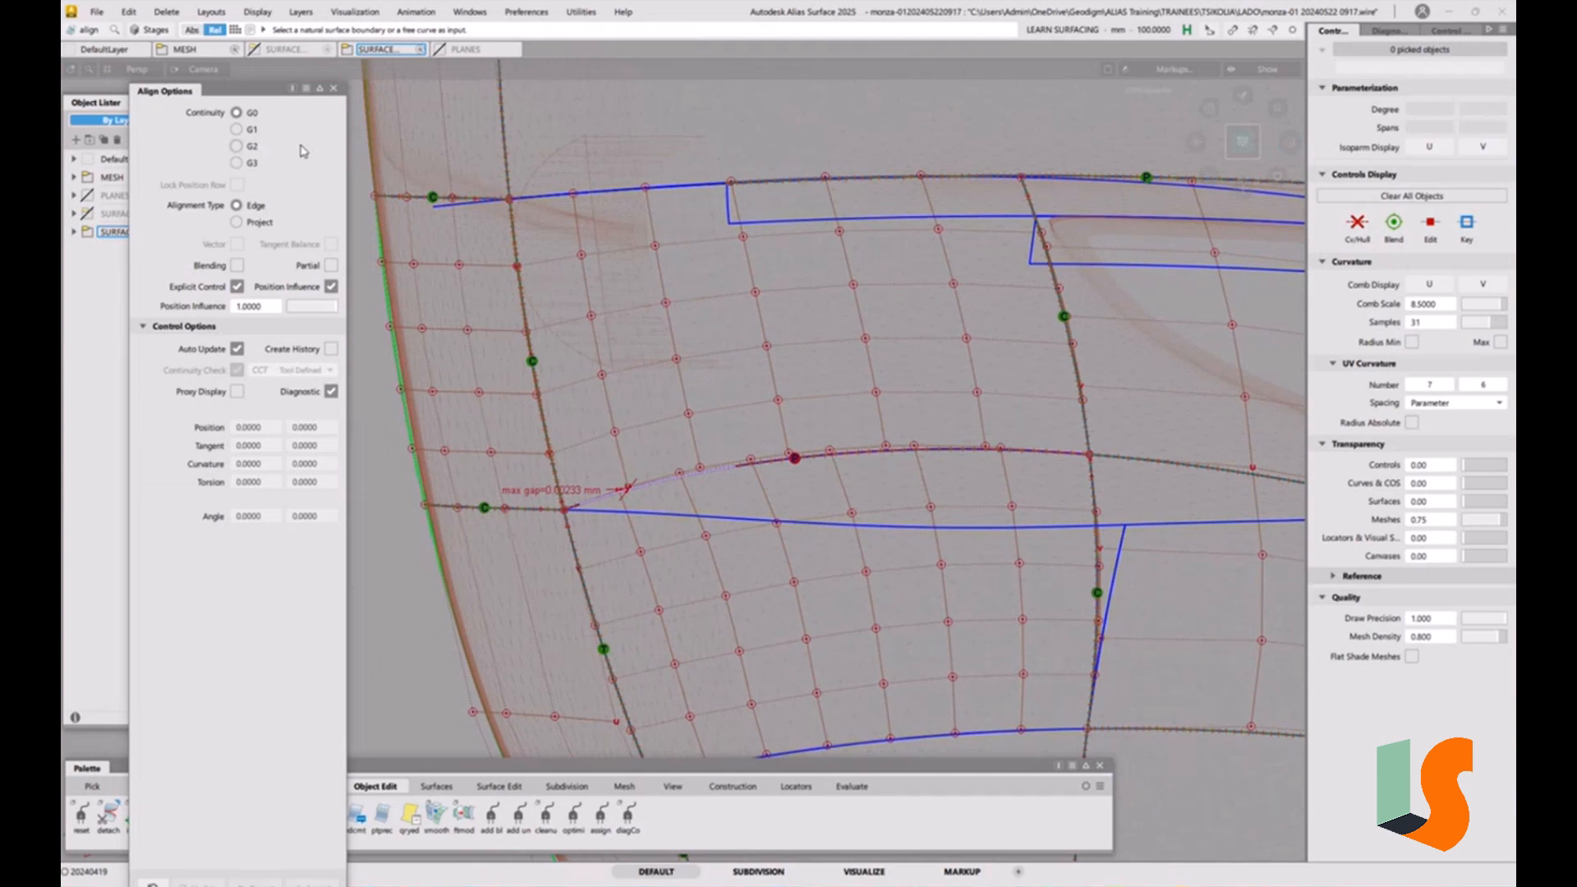
Align surface#79's upper edge to the lower edge of surface#84 with G0 continuity
click(251, 146)
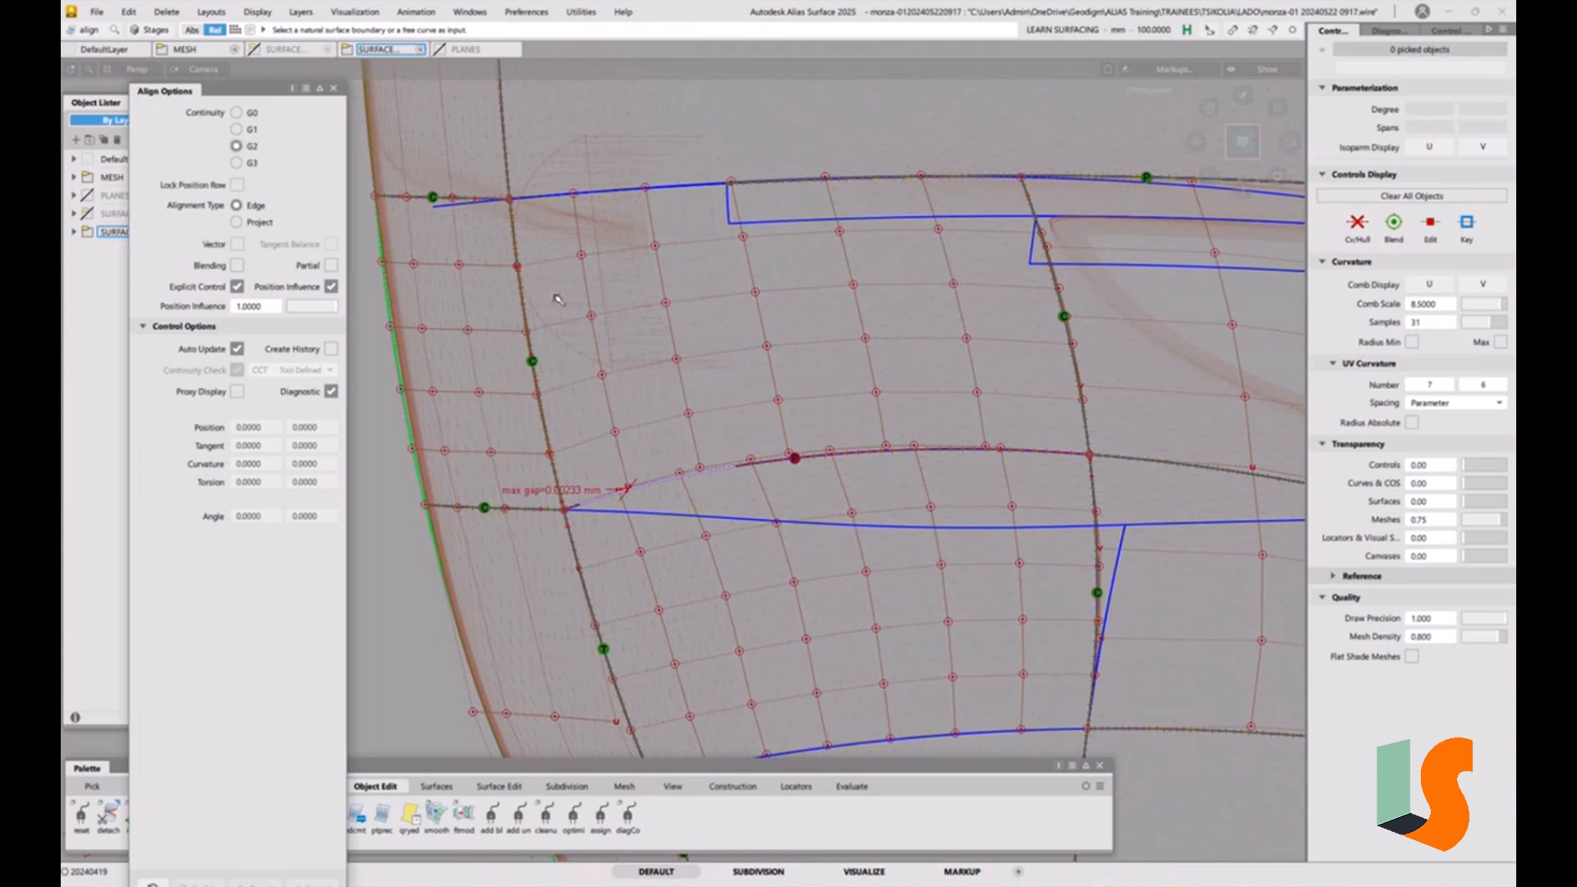
click(735, 468)
click(771, 500)
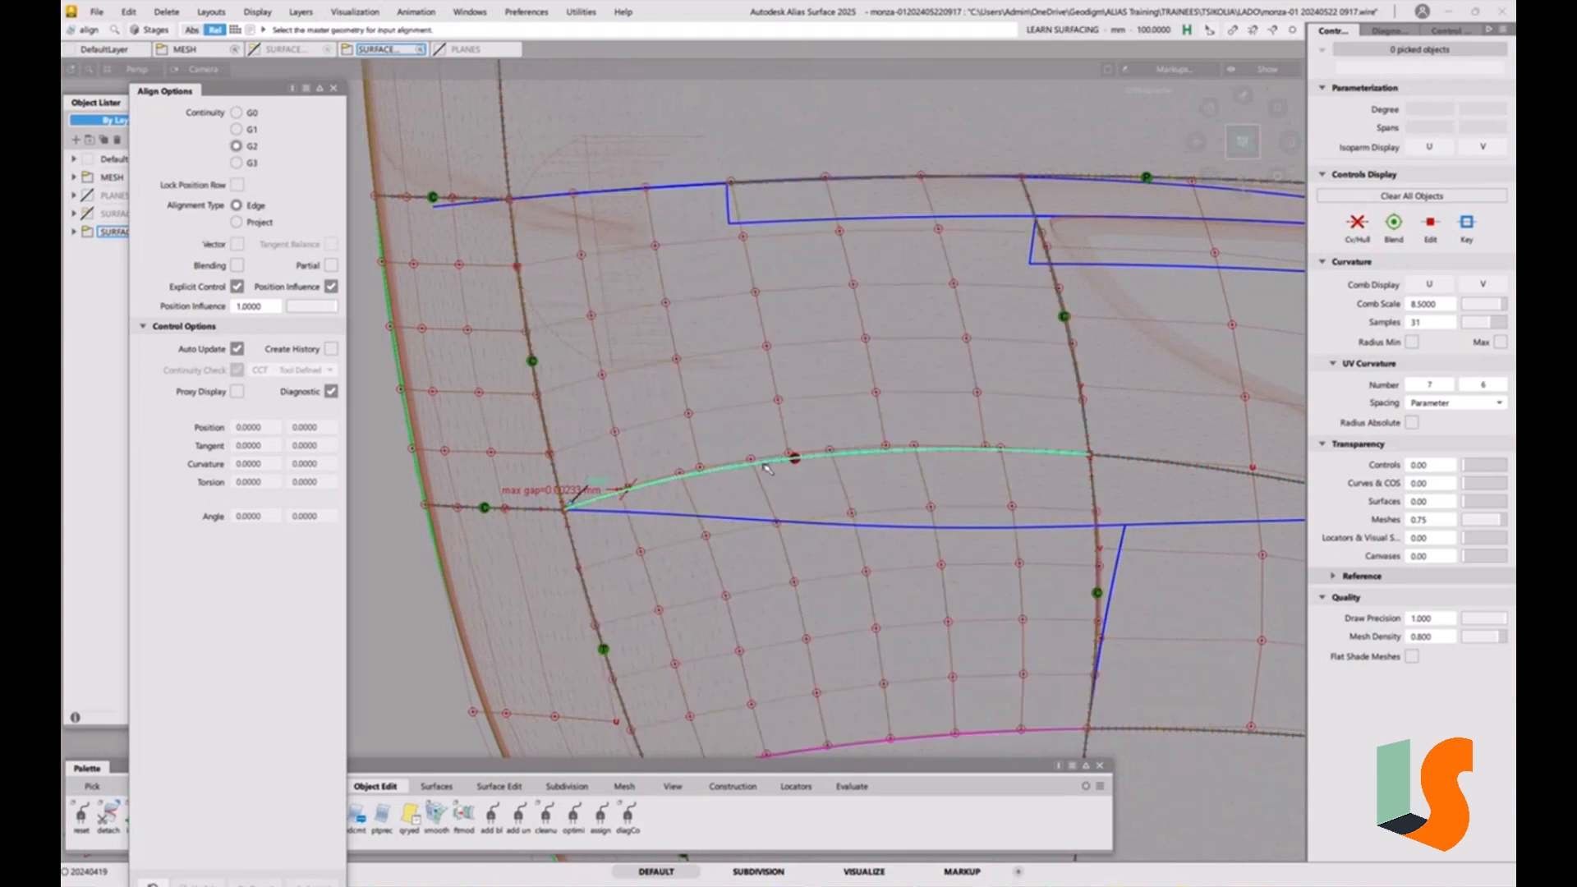
click(255, 115)
click(781, 462)
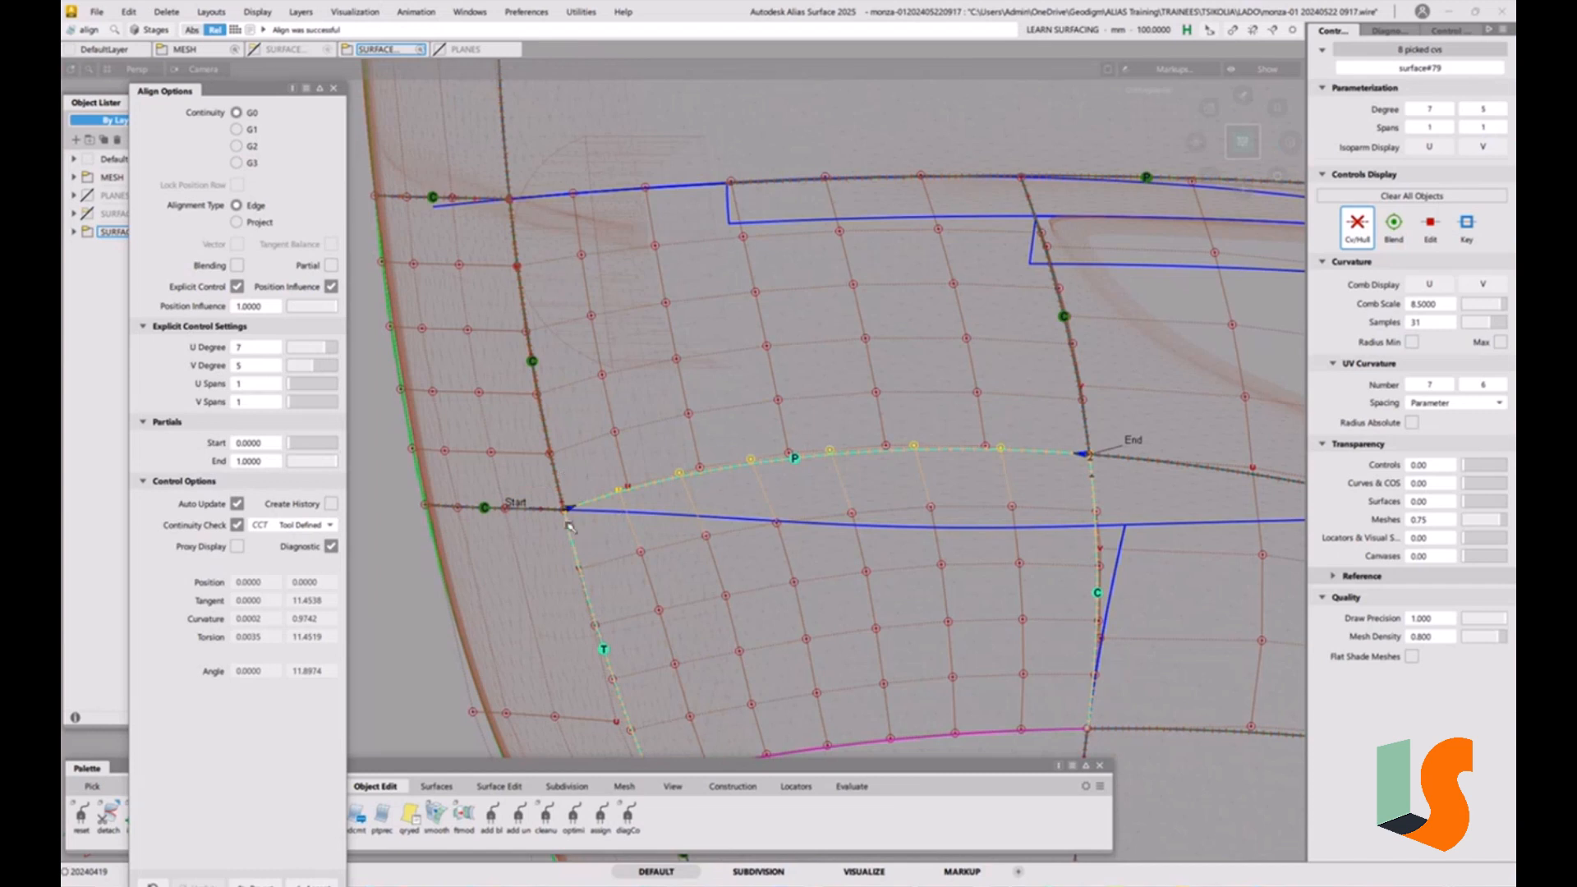
key(space)
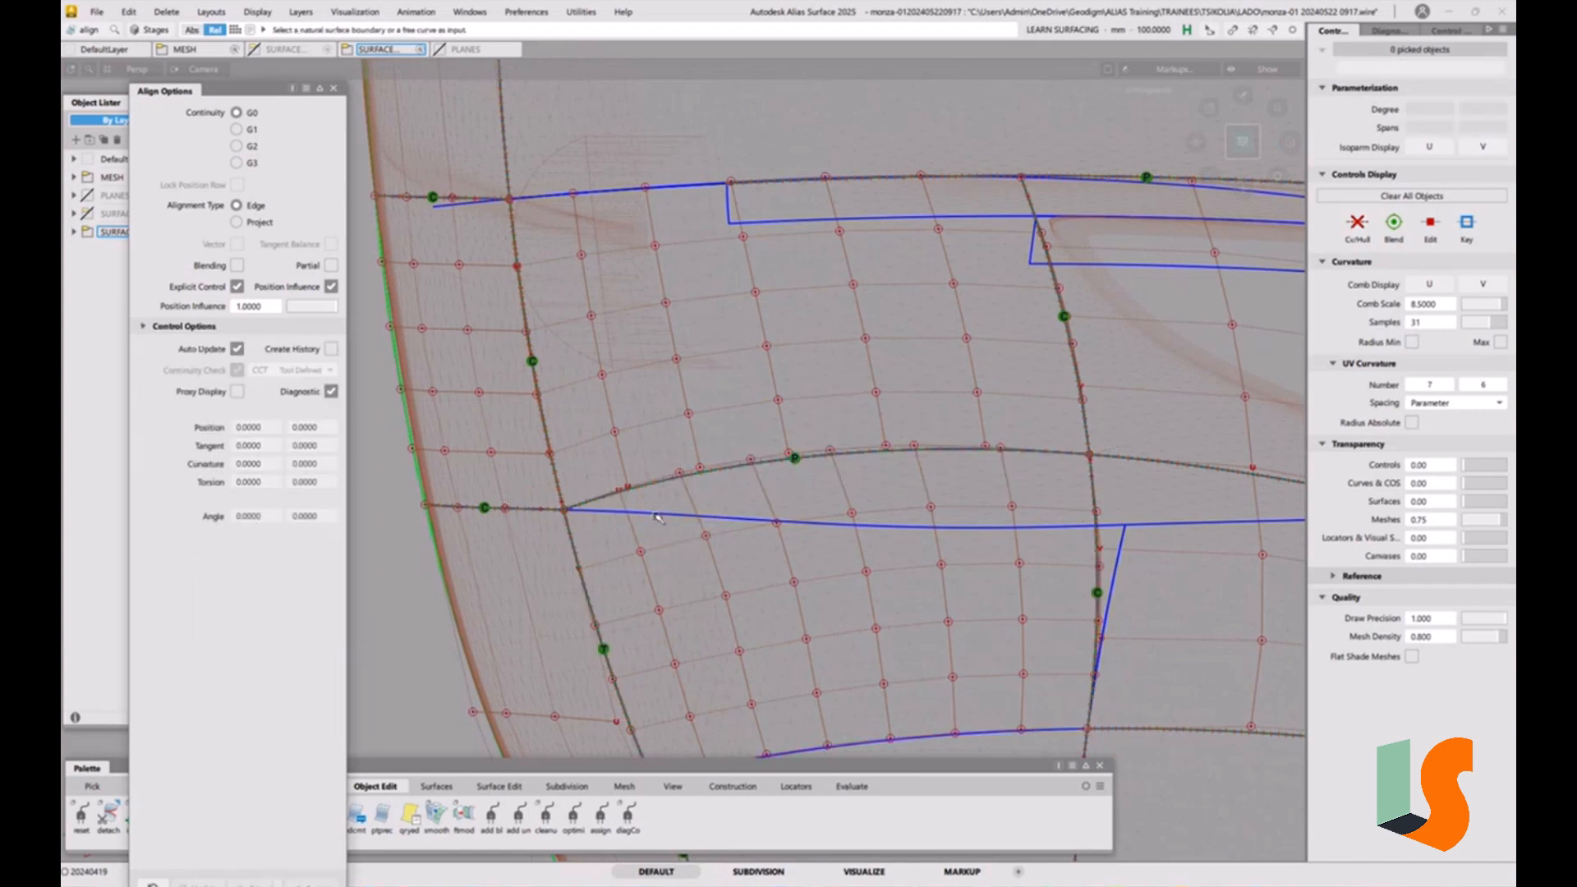
Project-align surface#79's lower edge onto the large adjoining surface with G2 continuity, using the Z vector
alt+shift+middle_drag(578, 514, 648, 527)
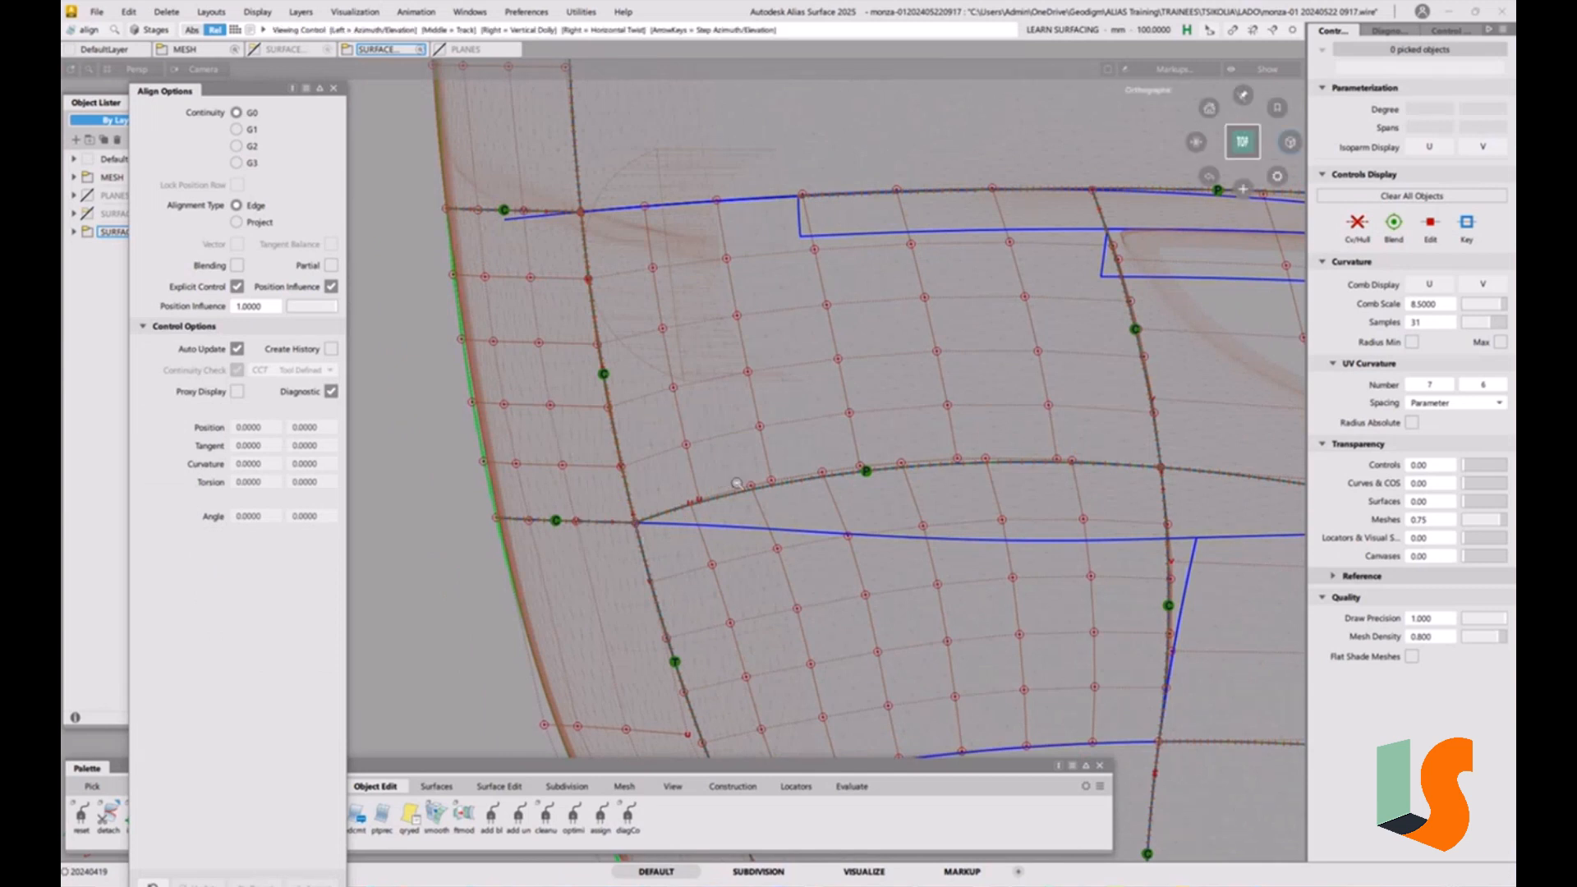
alt+shift+right_drag(721, 483, 751, 456)
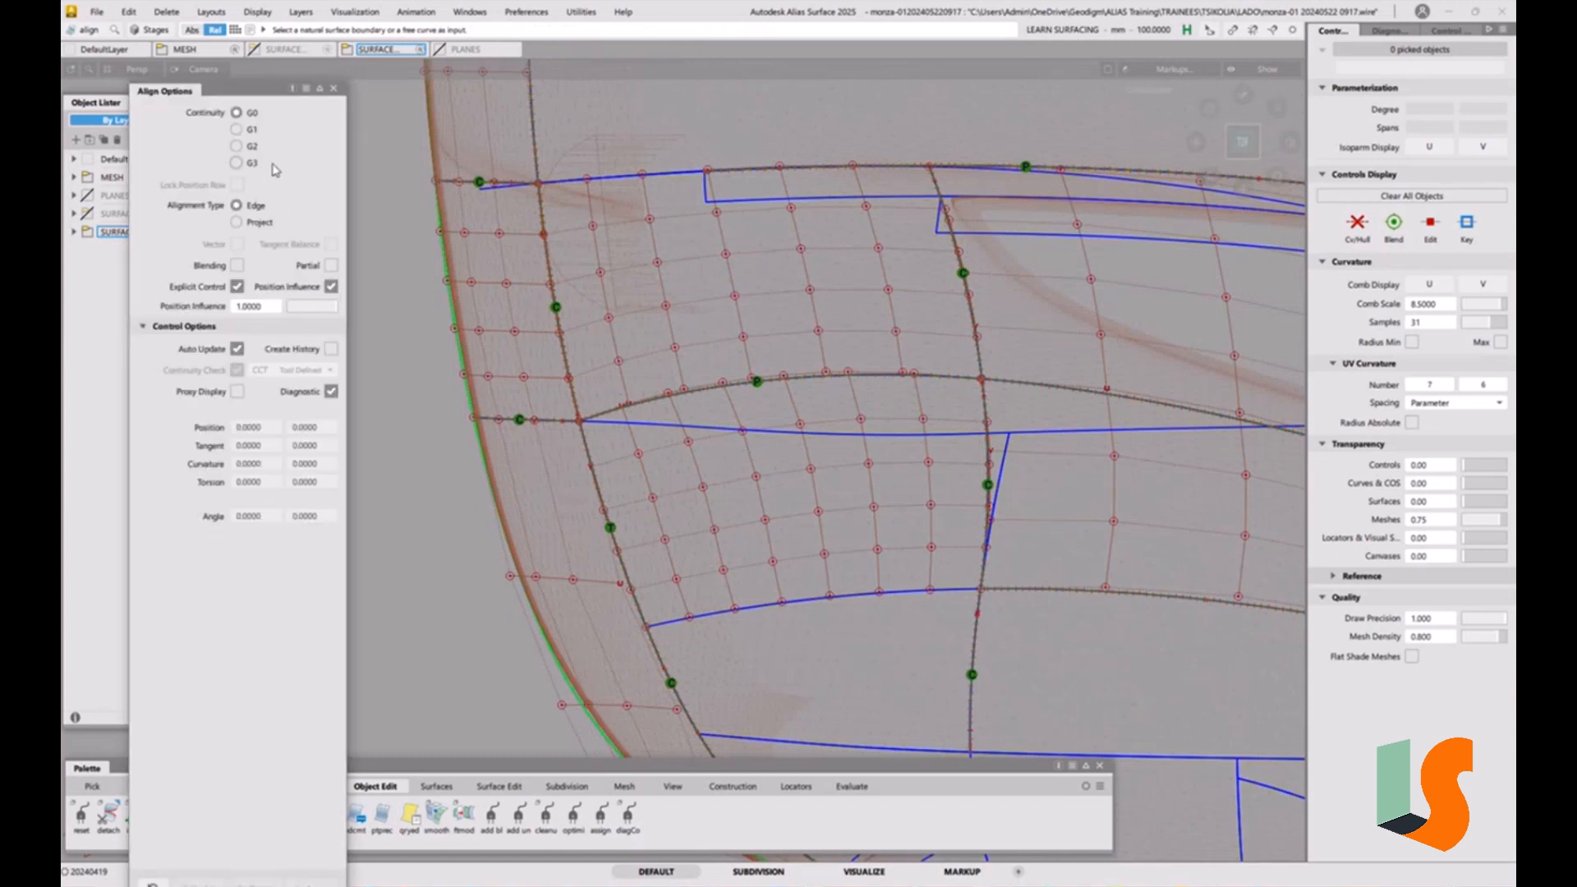
click(238, 146)
click(238, 223)
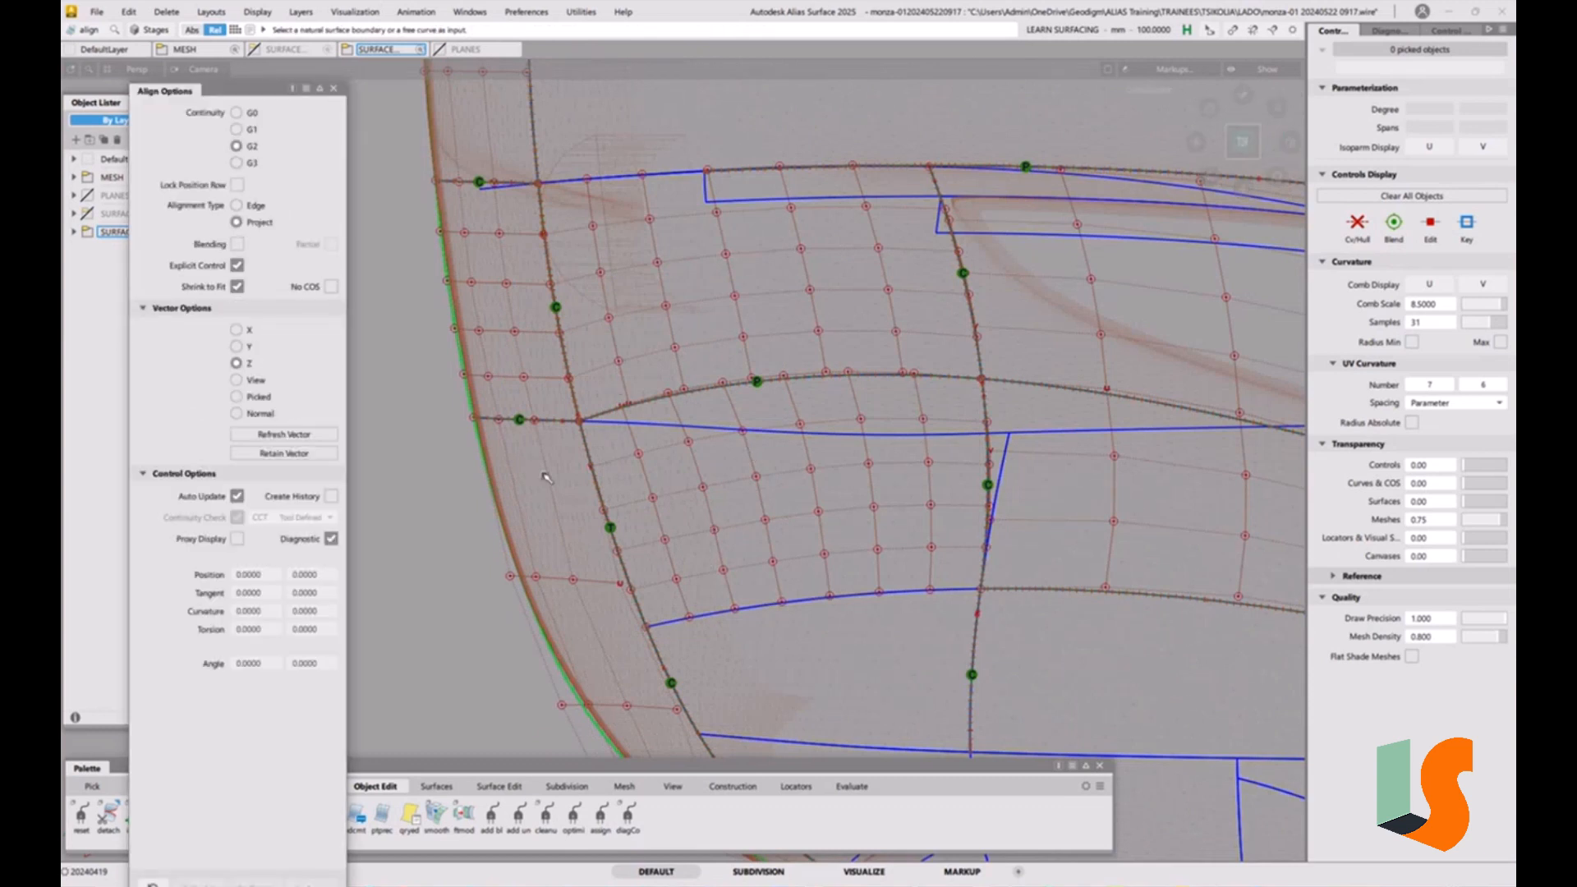
click(783, 606)
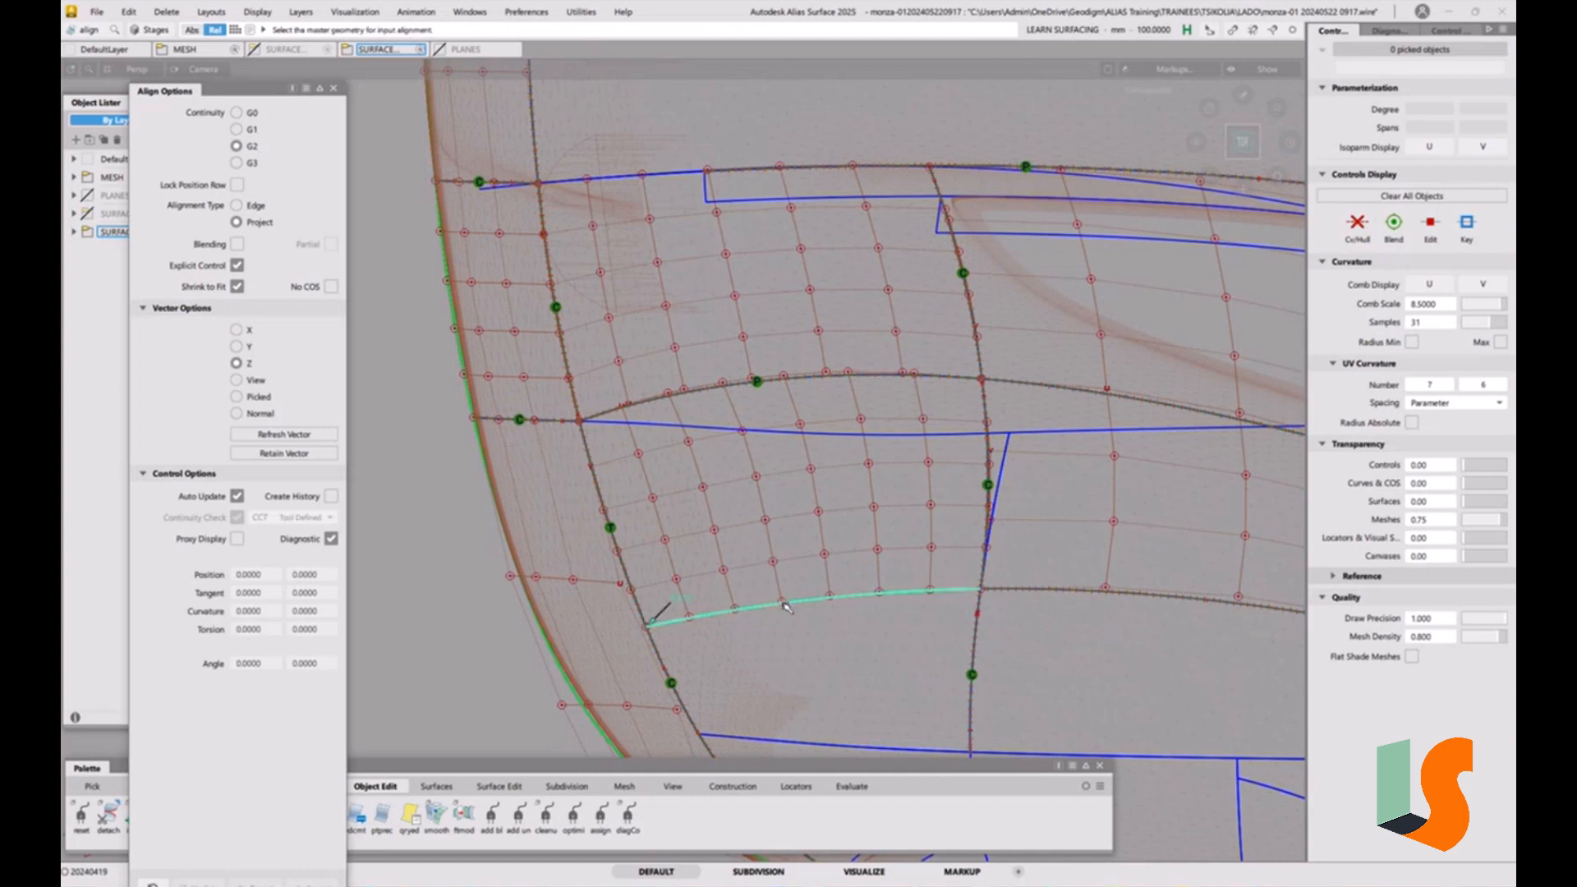
click(791, 434)
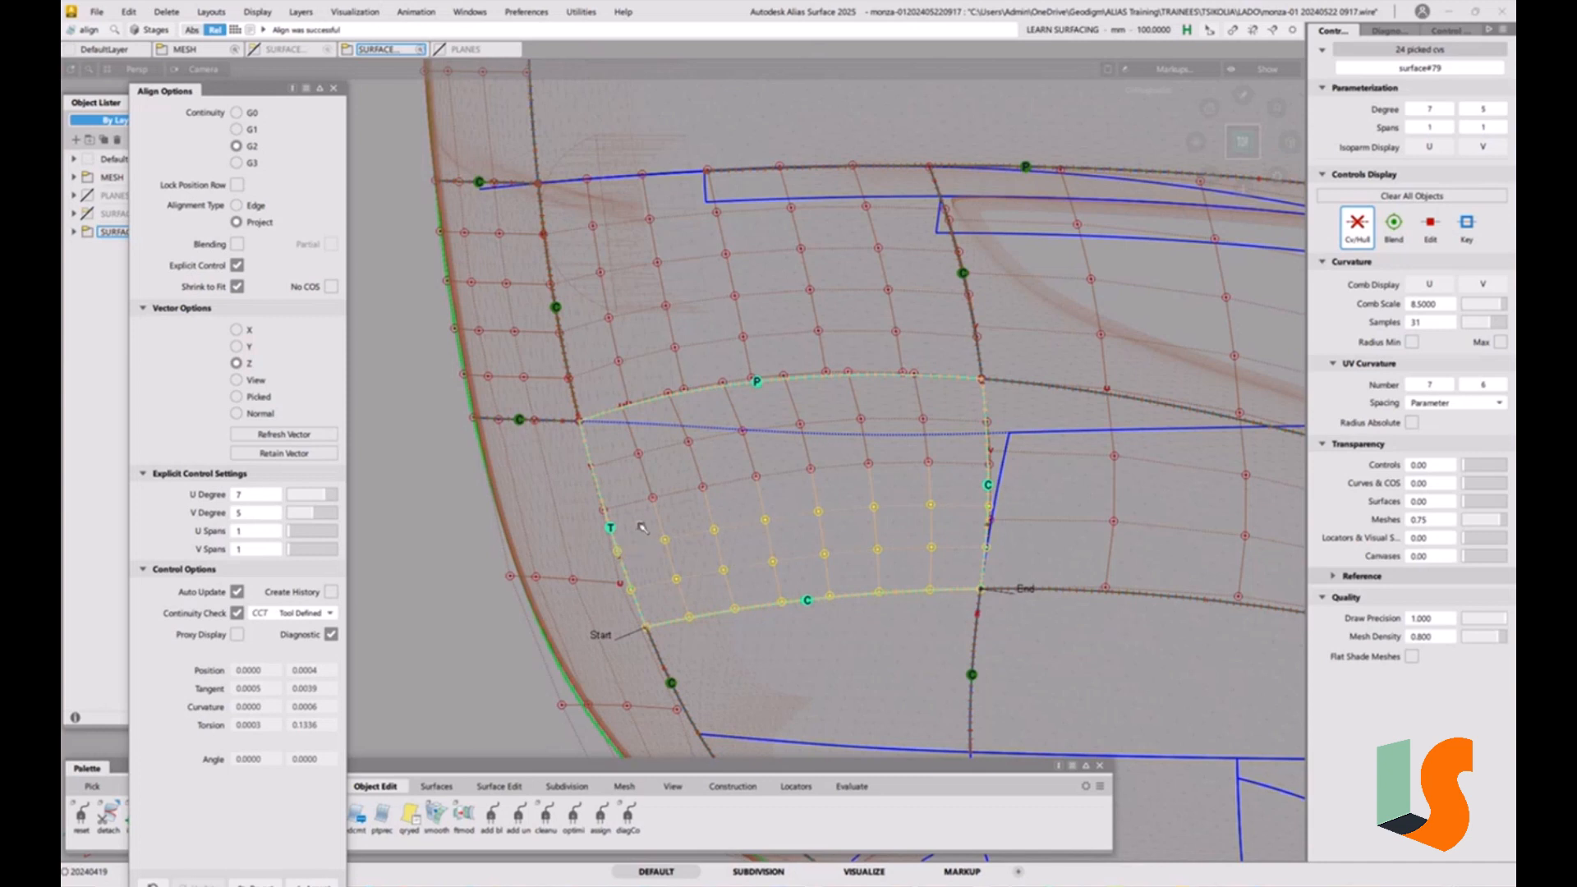
Evaluate the tangent continuity across the seam between surface#65 and surface#79 using its locator
ctrl+shift+drag(649, 548, 657, 660)
click(610, 552)
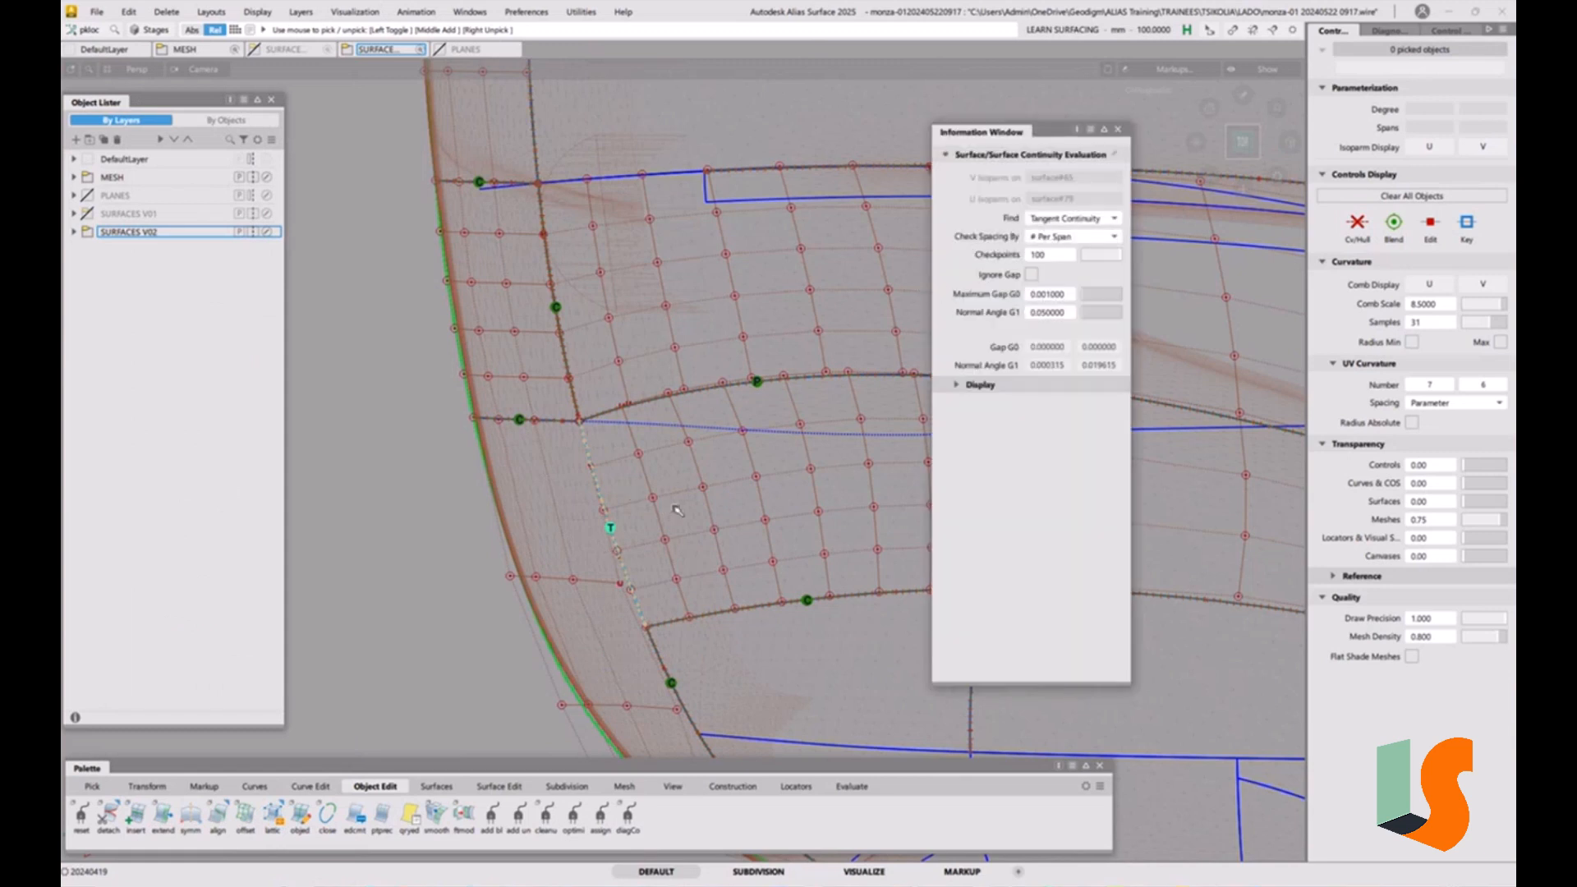
Check the curvature continuity across the seam between surface#65 and surface#79, then close the evaluation window
click(1083, 218)
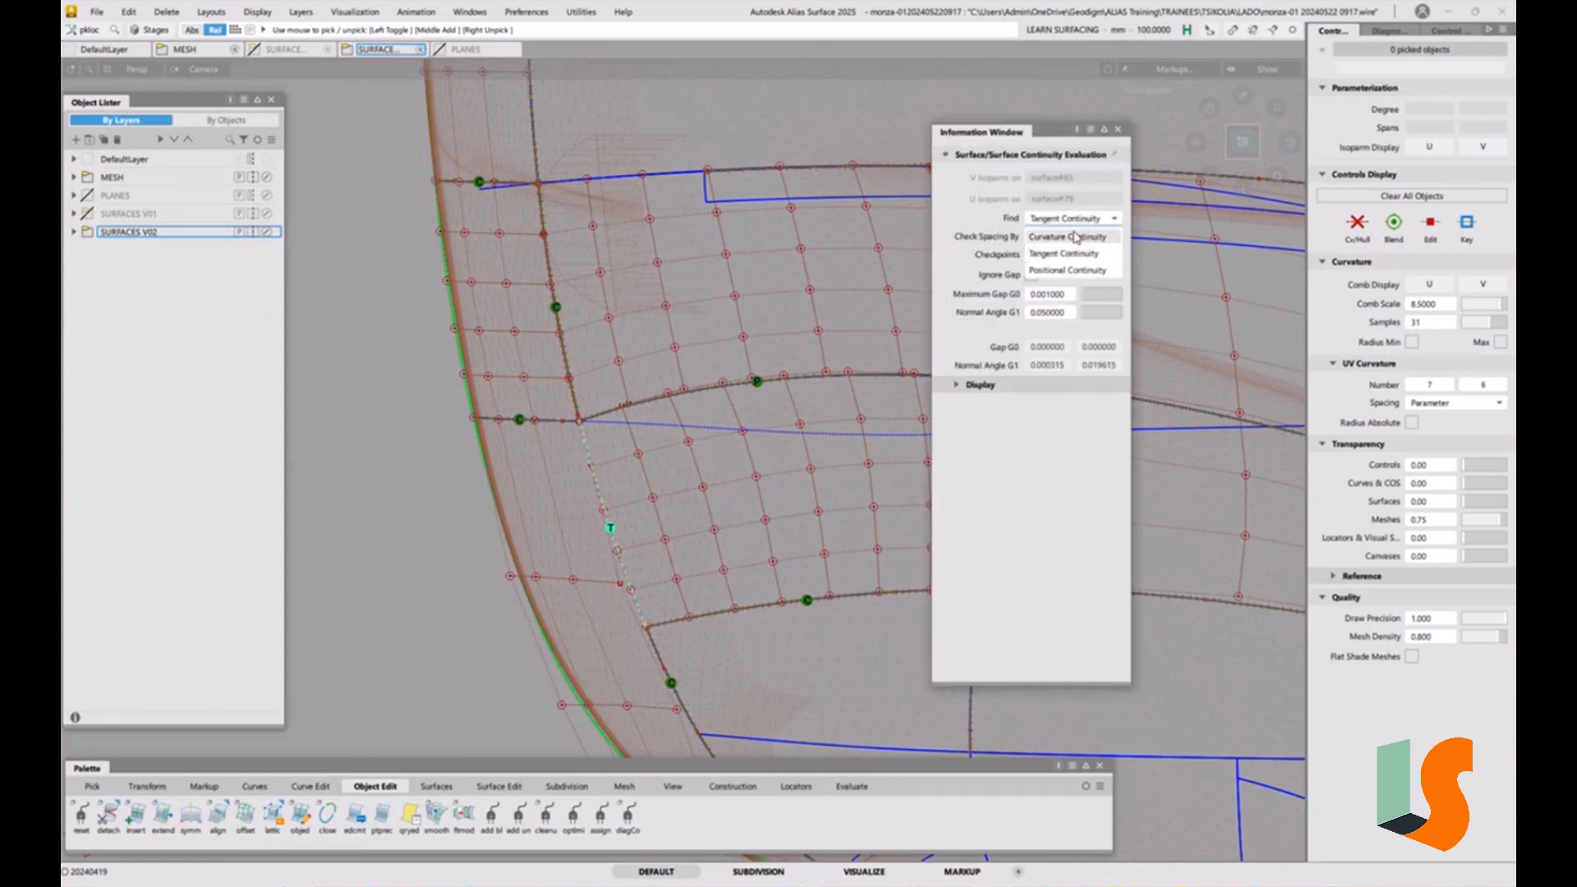
click(1075, 237)
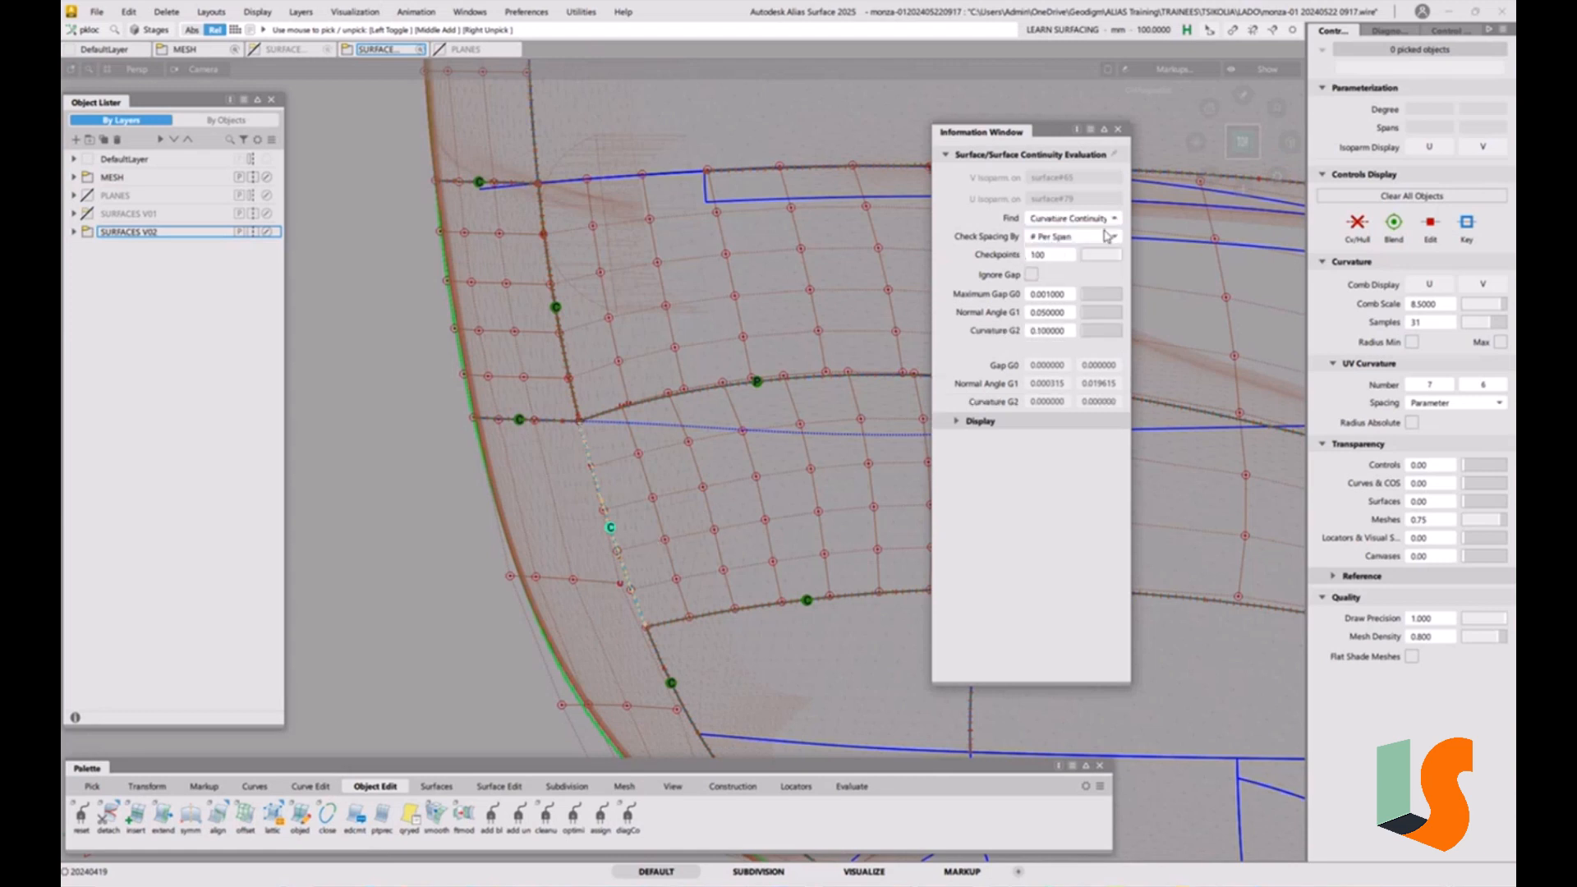
click(1117, 129)
Trim the large lower surface along surface#79's lower edge, keeping only the portion below the seam
ctrl+shift+right_drag(886, 462, 894, 727)
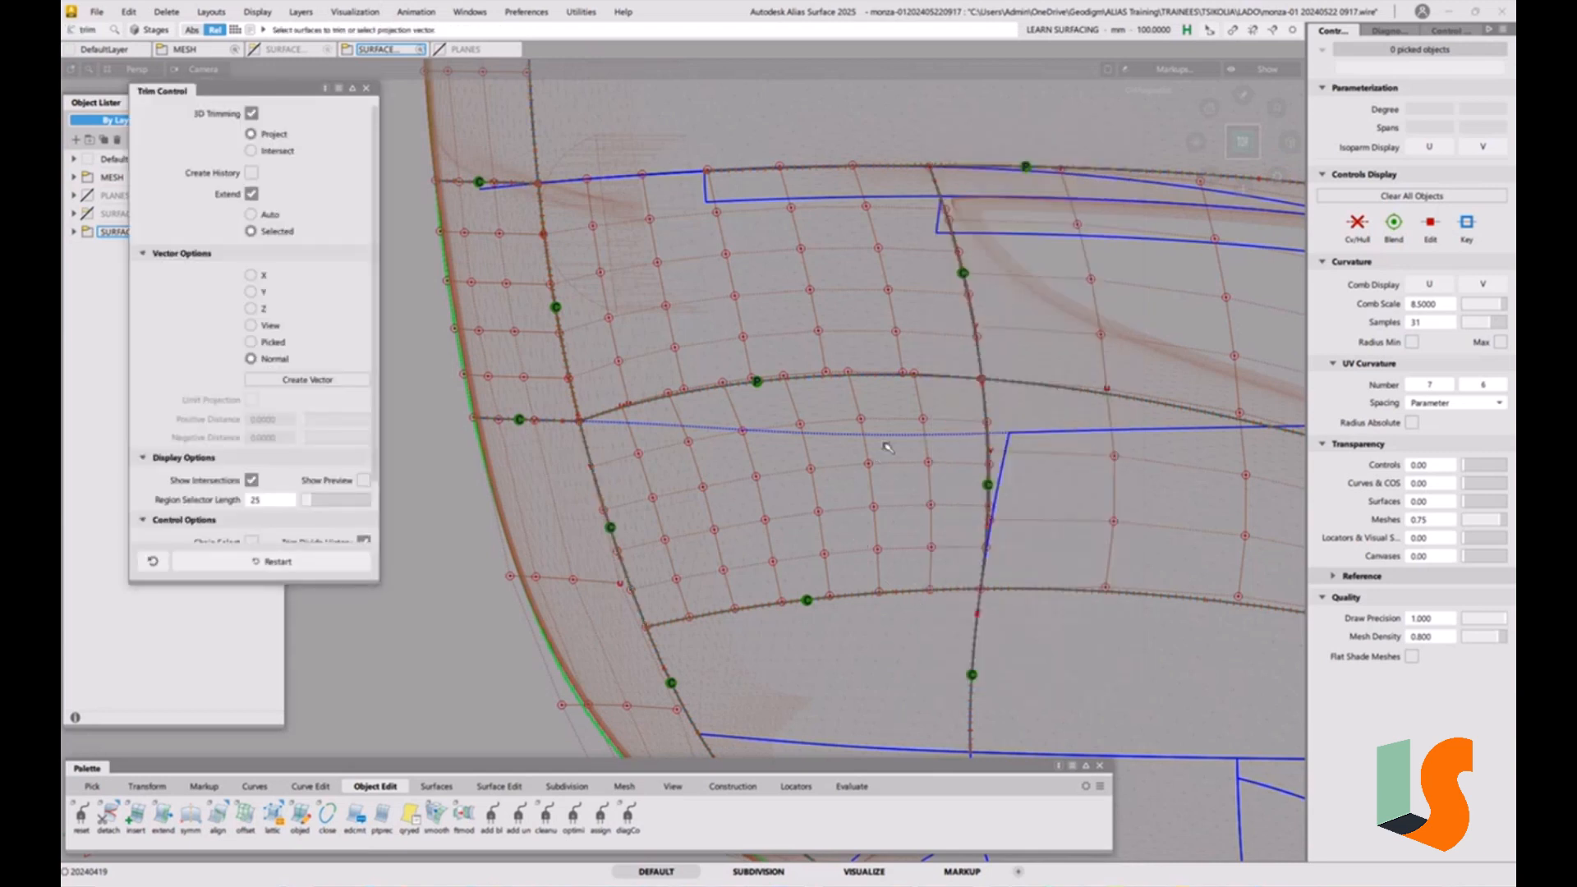
click(889, 444)
click(908, 631)
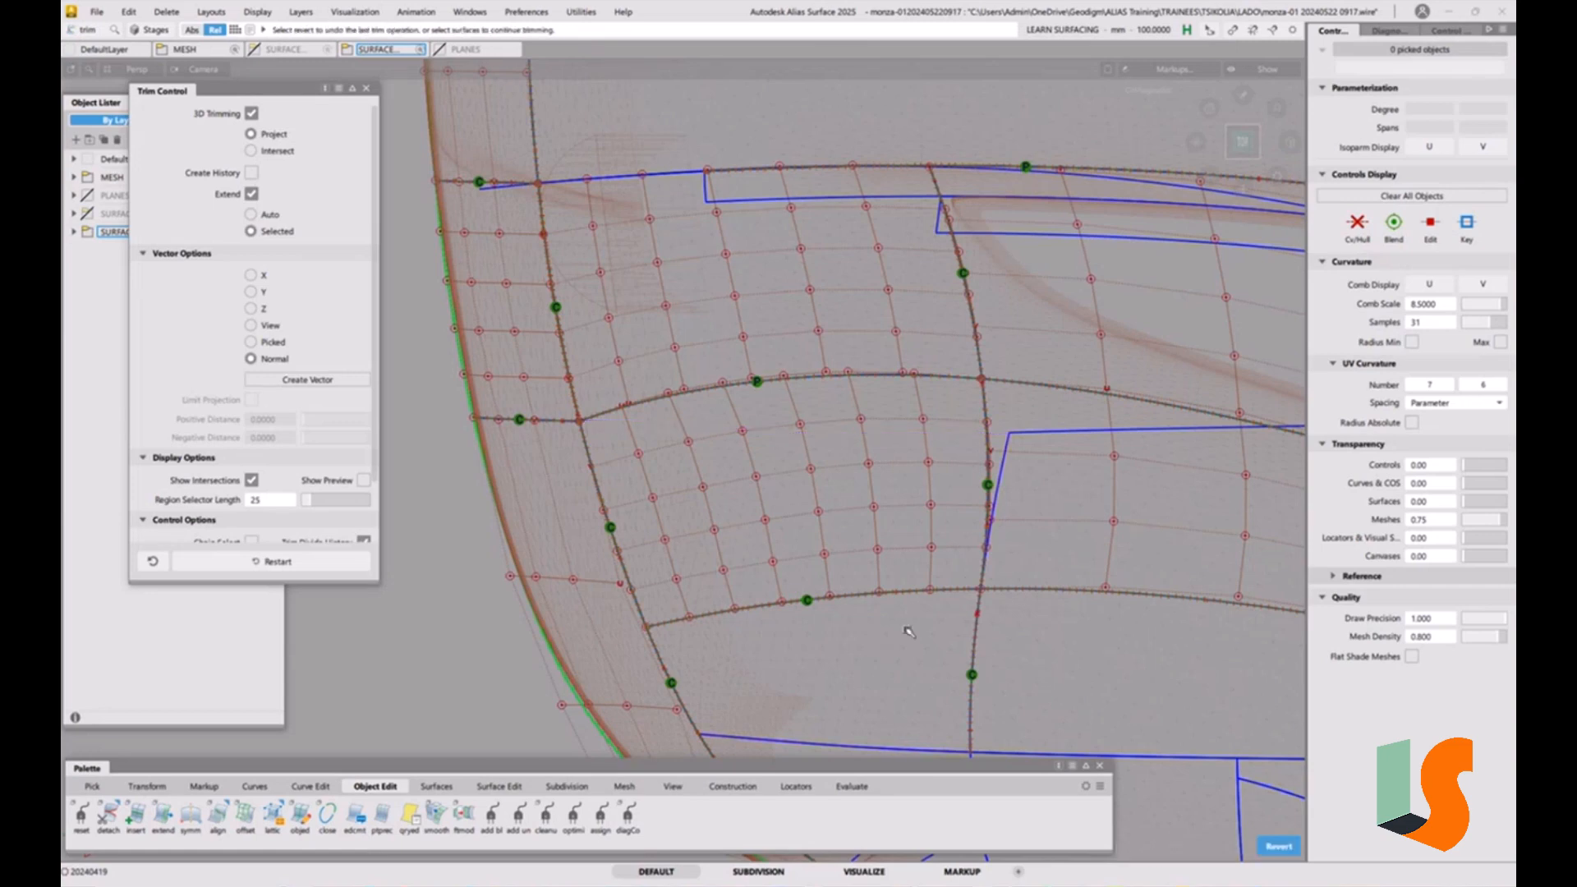
ctrl+shift+drag(905, 662, 903, 568)
alt+shift+right_drag(902, 575, 854, 607)
alt+shift+middle_drag(854, 608, 749, 555)
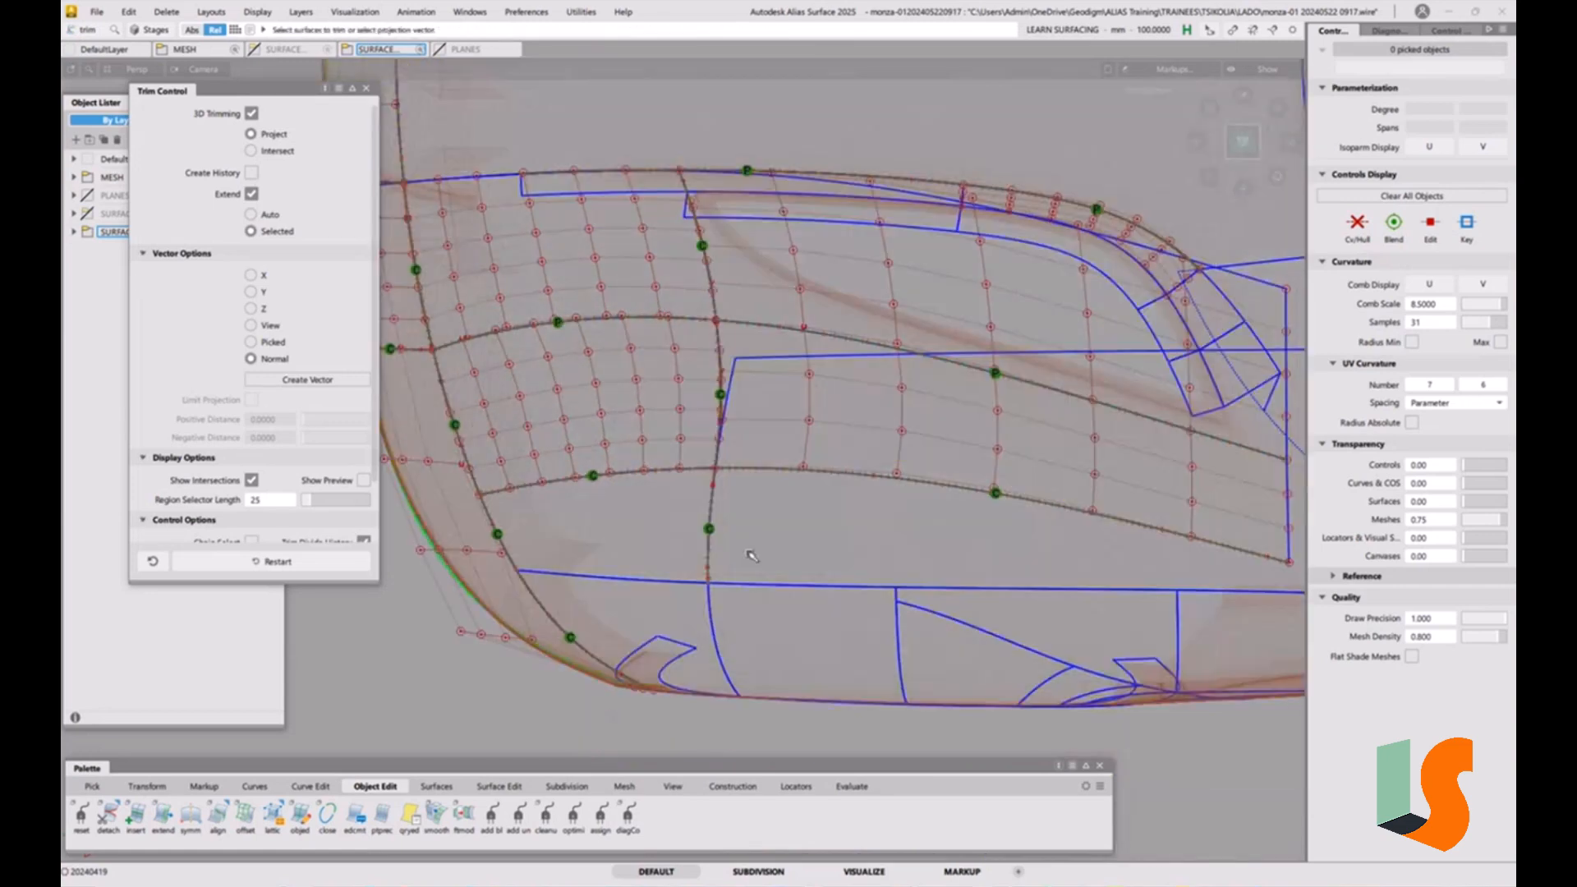
alt+shift+drag(751, 556, 736, 493)
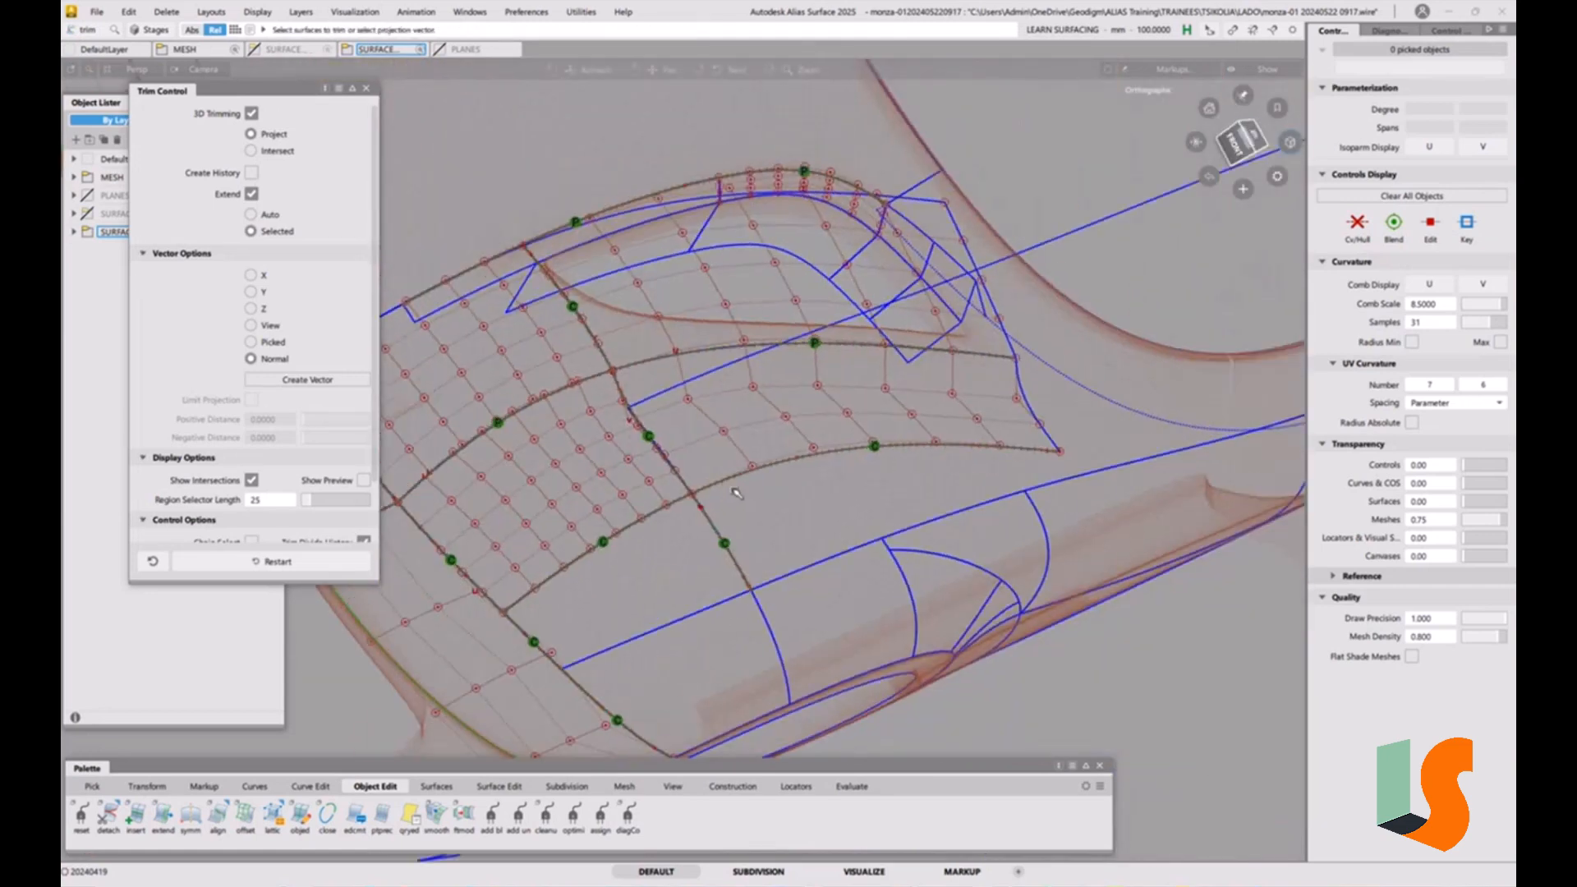
click(97, 11)
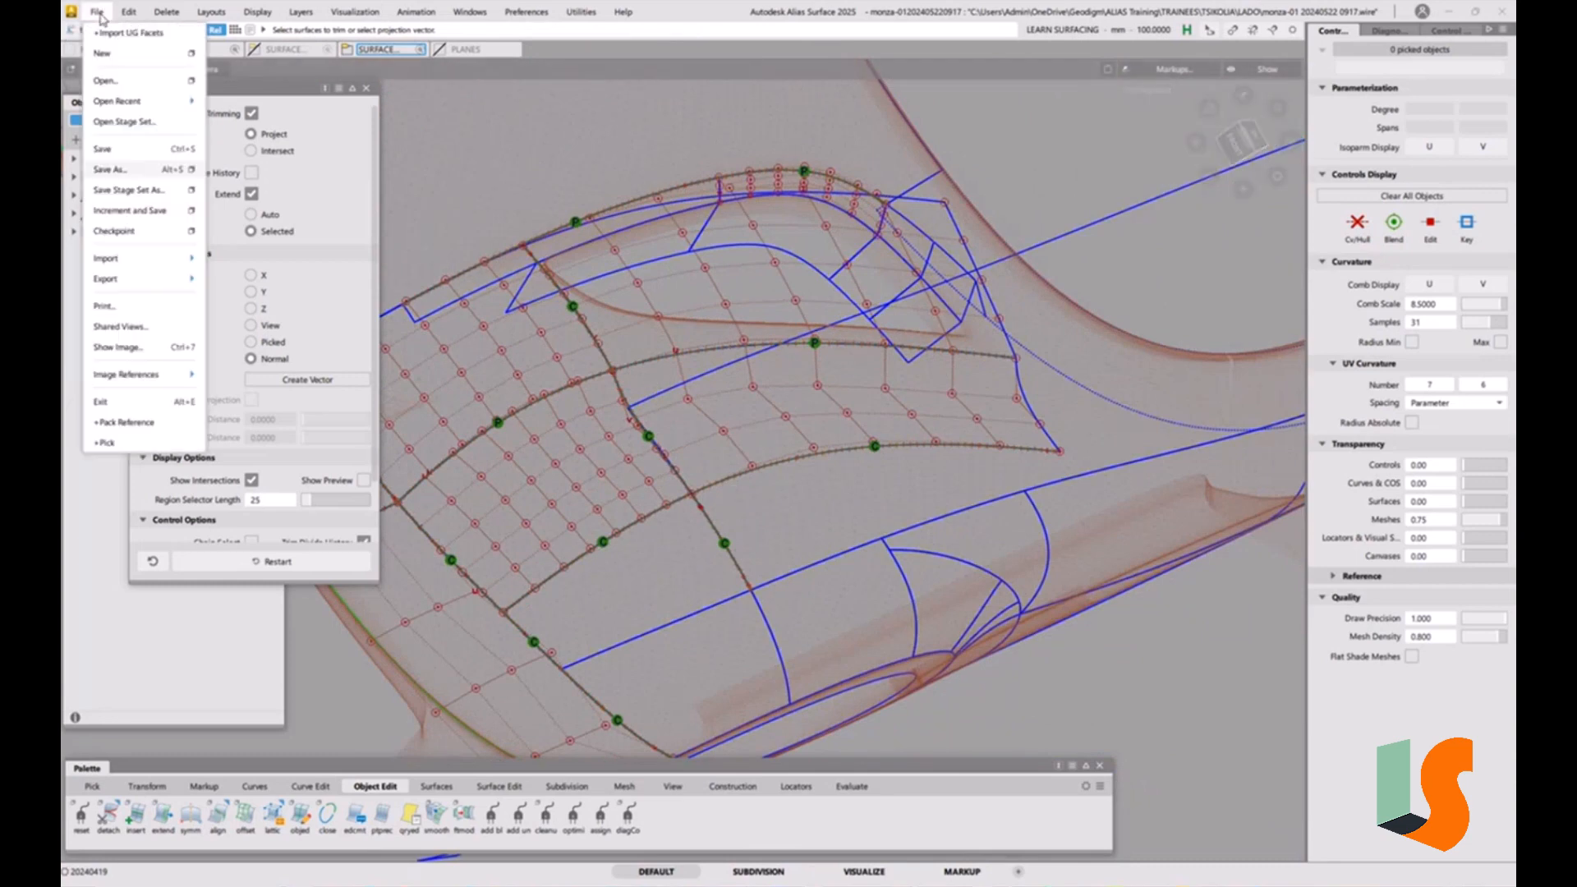
click(123, 170)
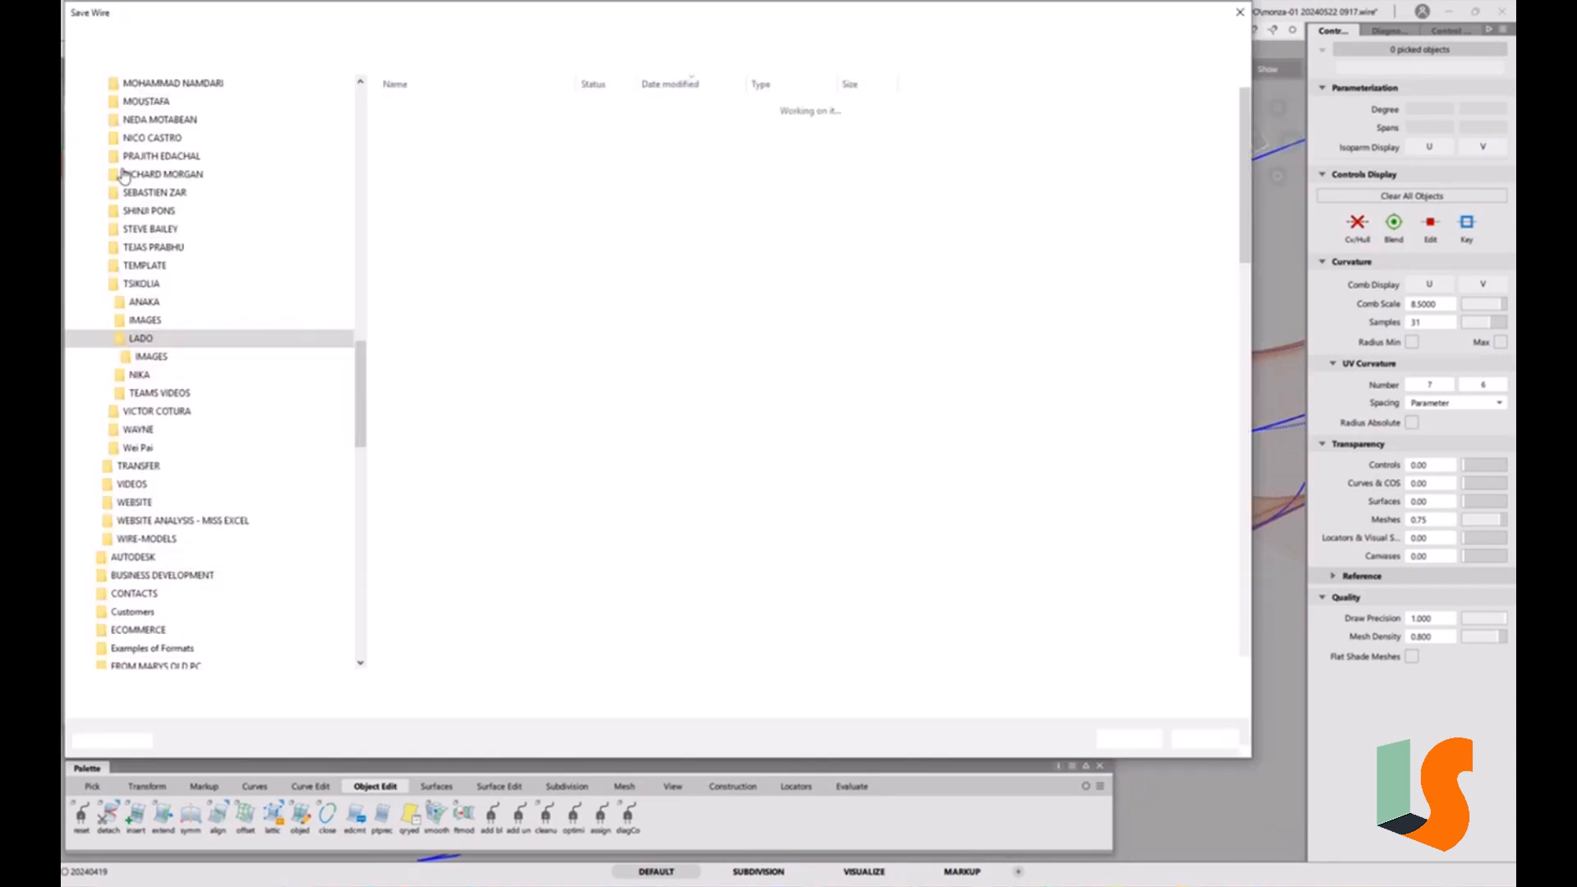
drag(254, 685, 346, 684)
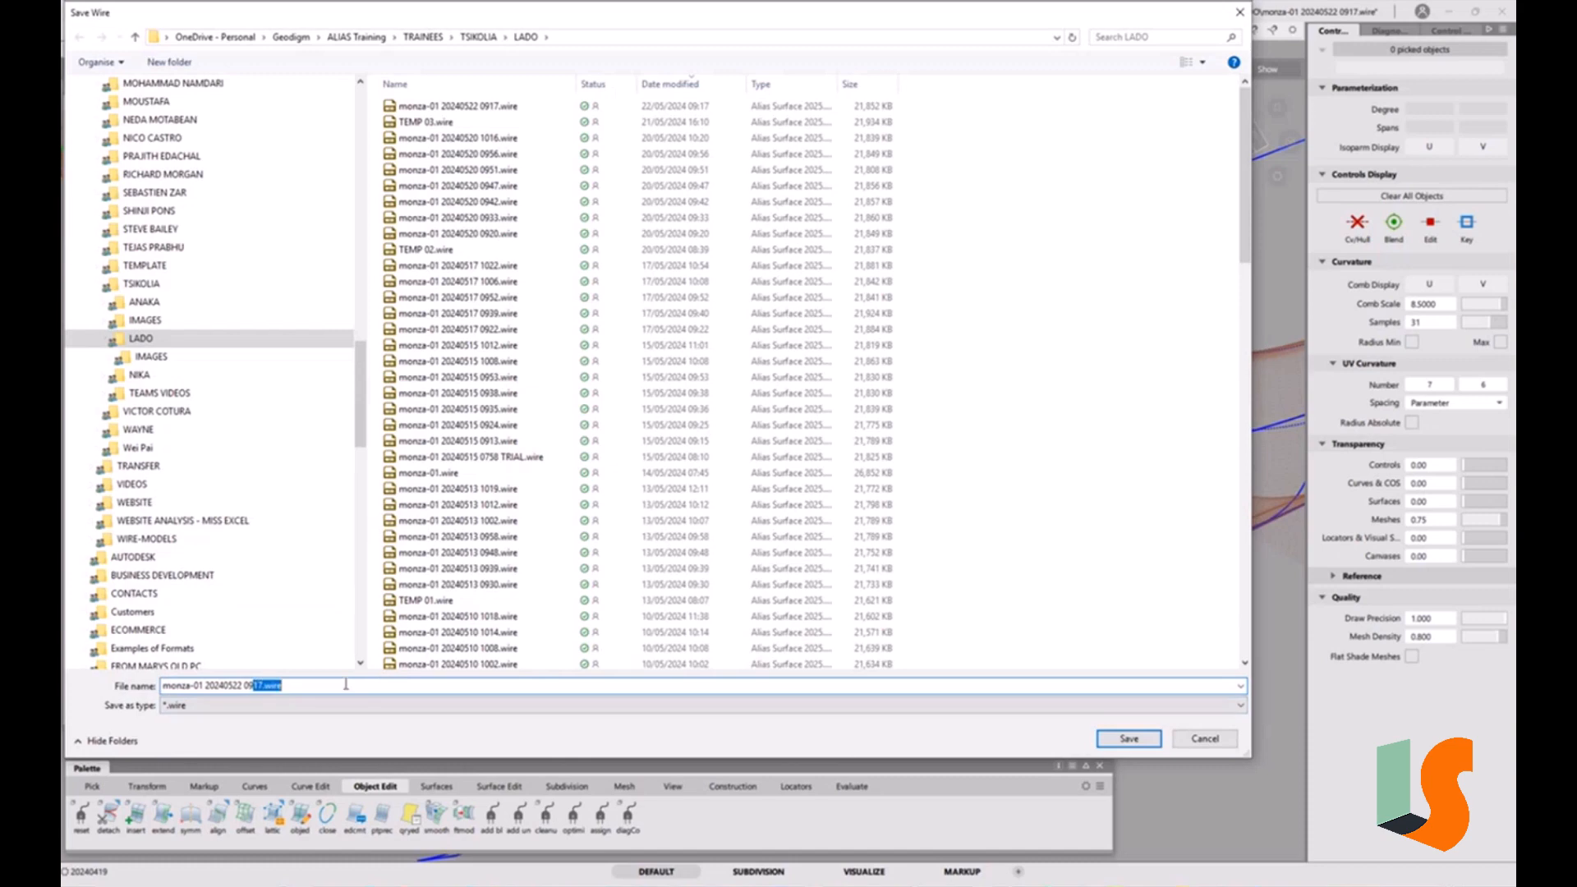
text(28)
key(Return)
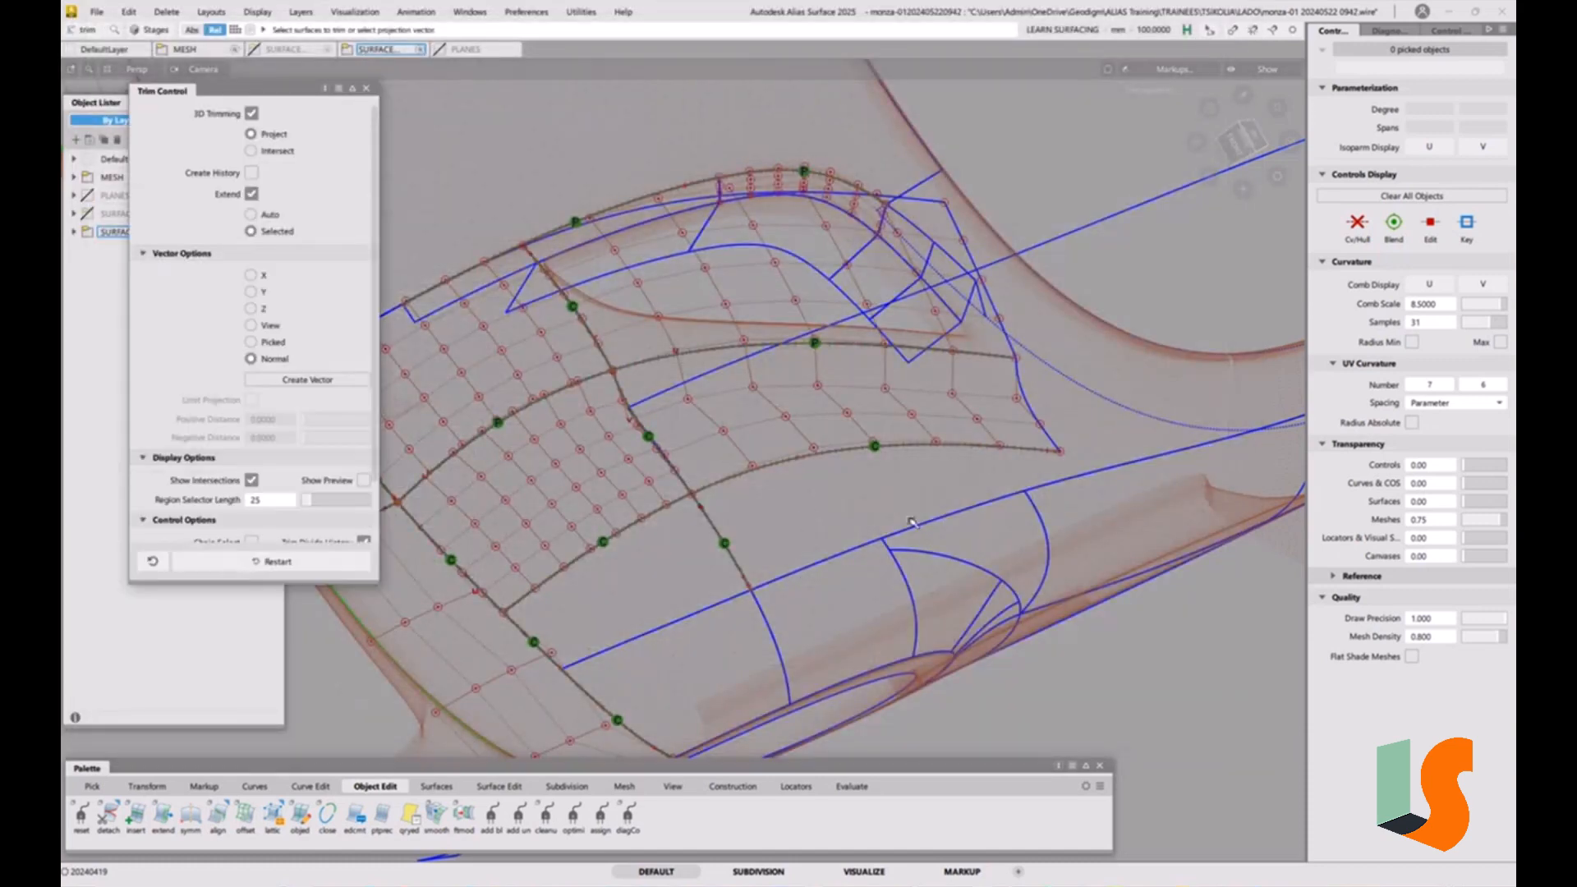
Select all the hood and fender surfaces, hide the mesh, and view them shaded without their wireframe lines
mouse_move(950, 505)
alt+shift+mouse_down()
mouse_move(935, 445)
mouse_move(949, 462)
mouse_move(1043, 456)
mouse_move(946, 526)
alt+shift+mouse_up()
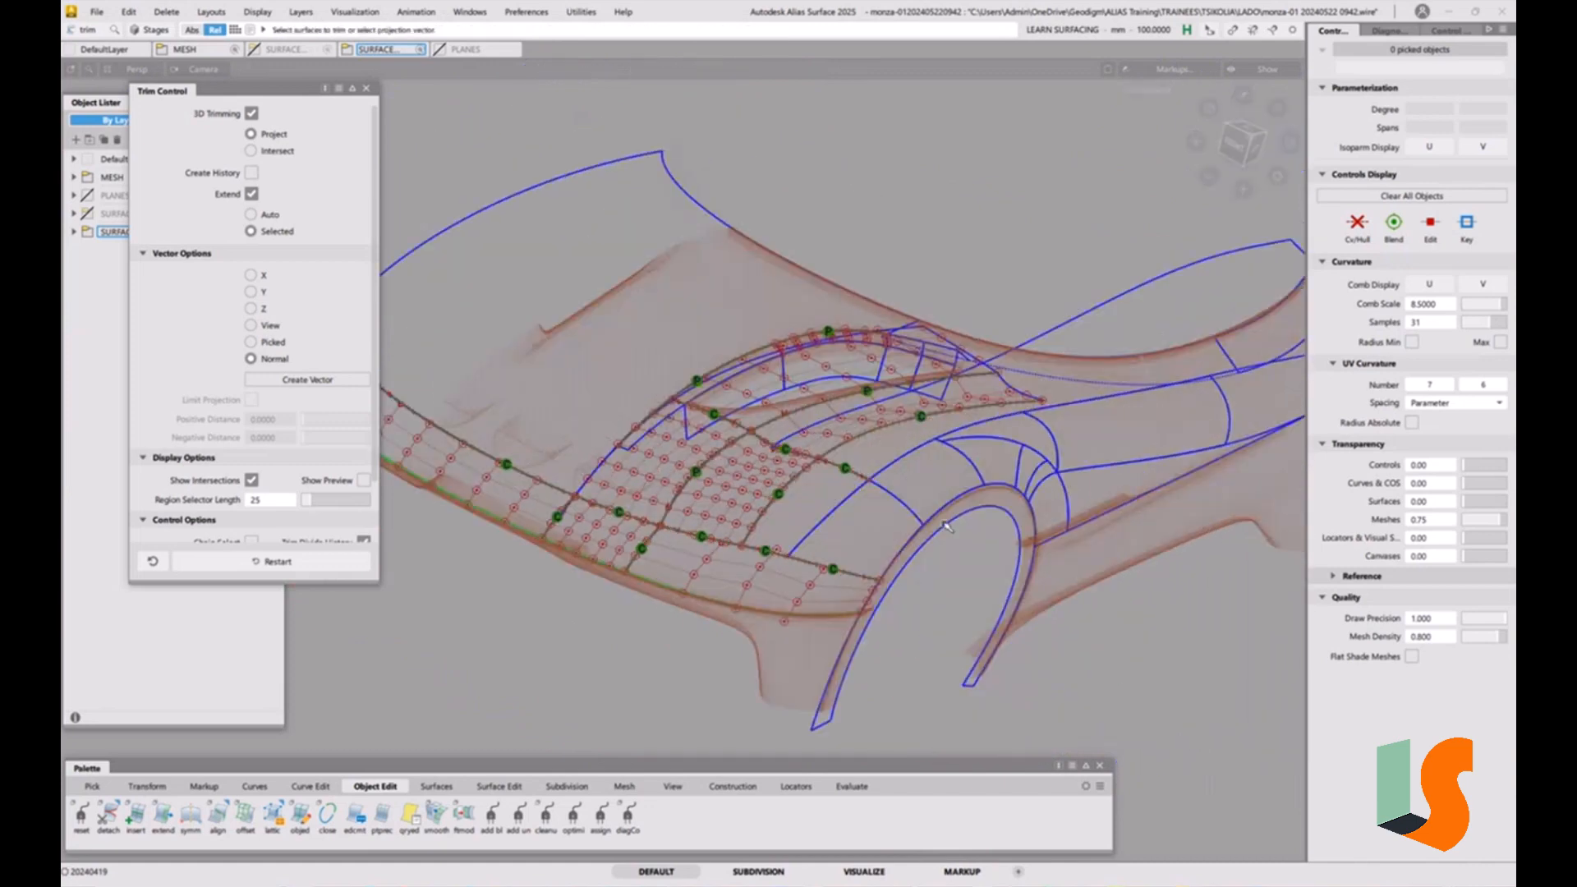
ctrl+shift+drag(898, 430, 869, 444)
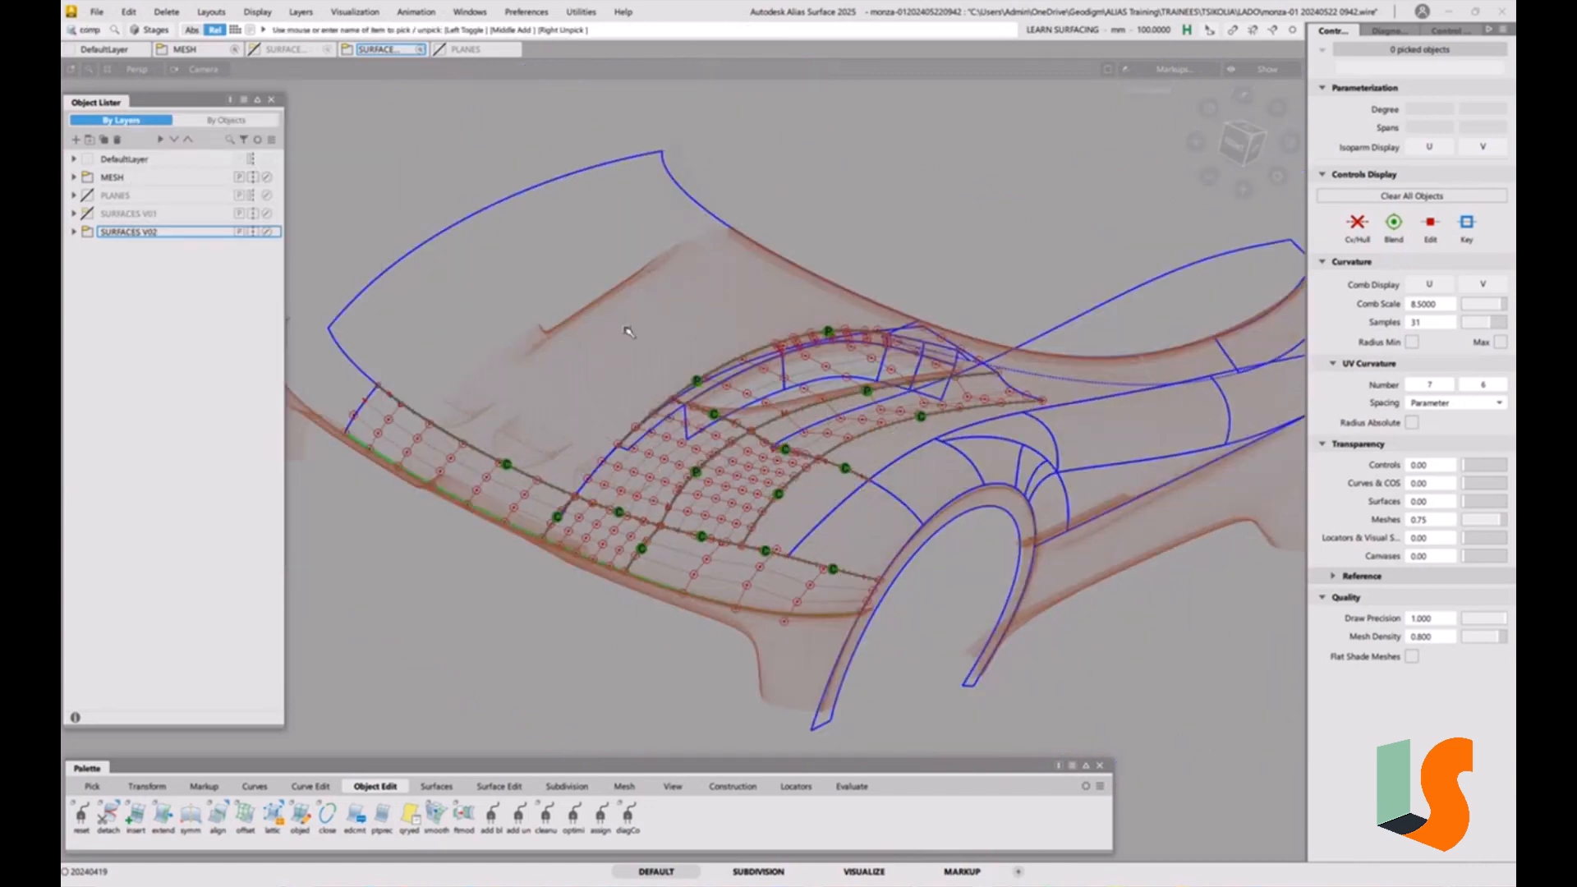
drag(1071, 626, 1128, 679)
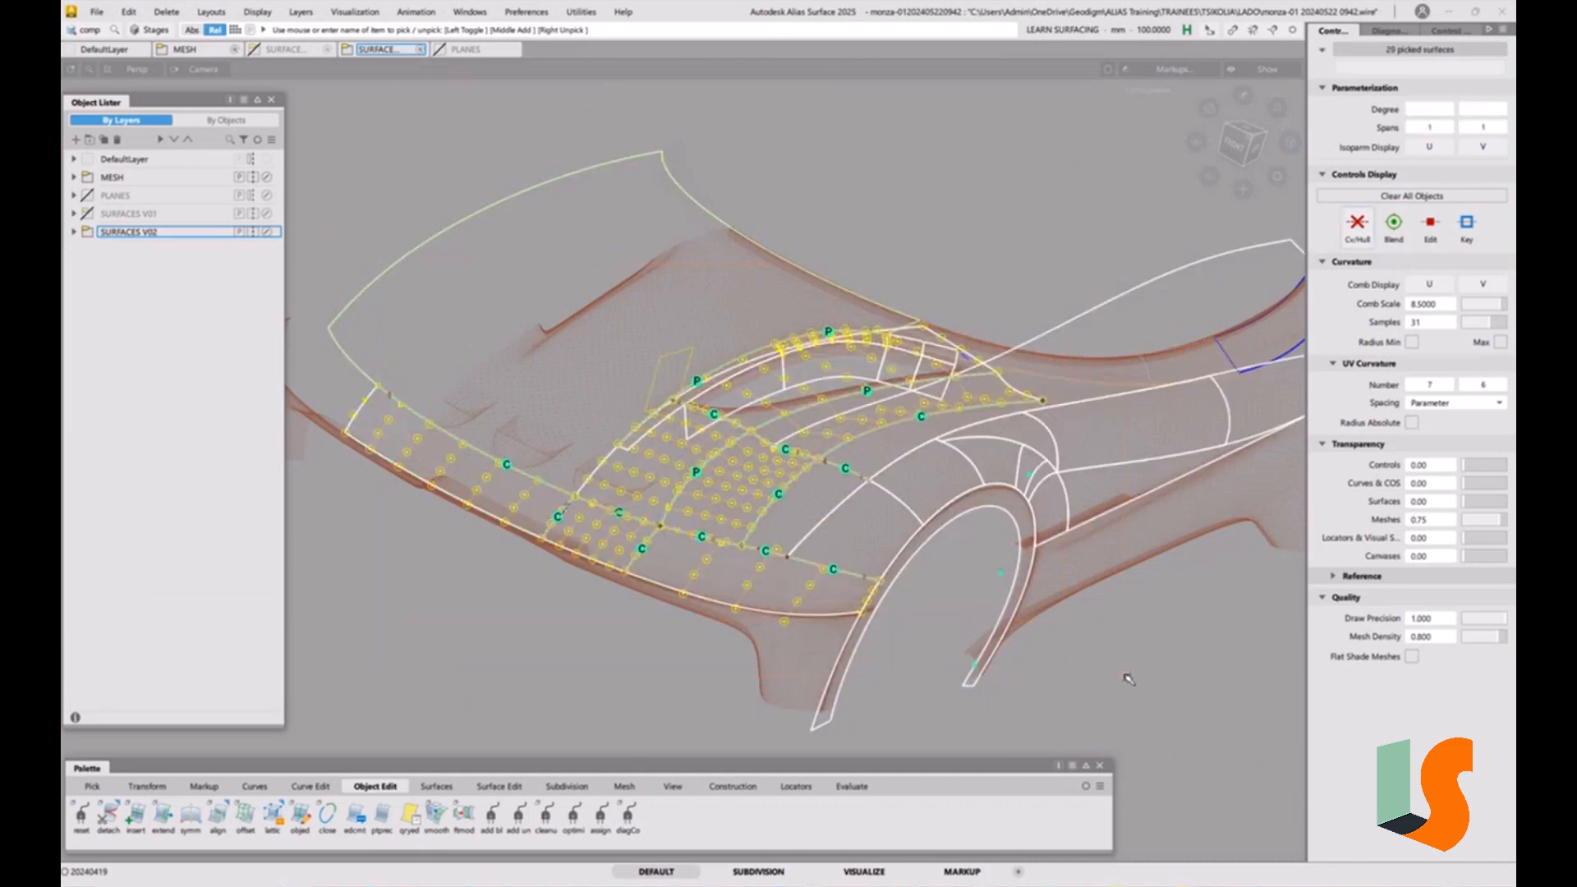
key(alt+h)
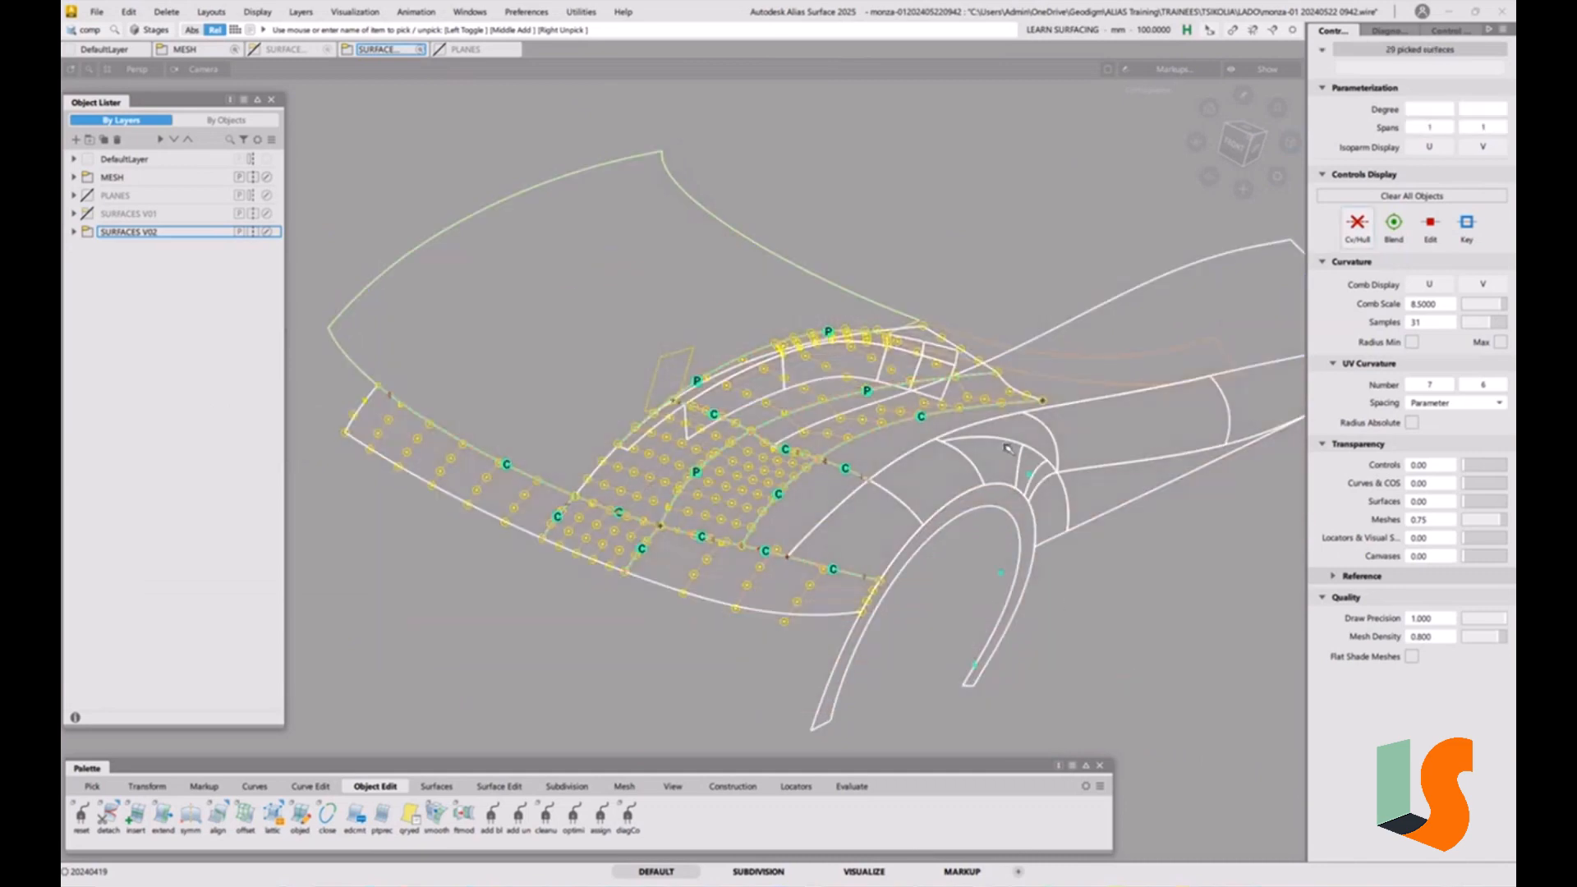
key(5)
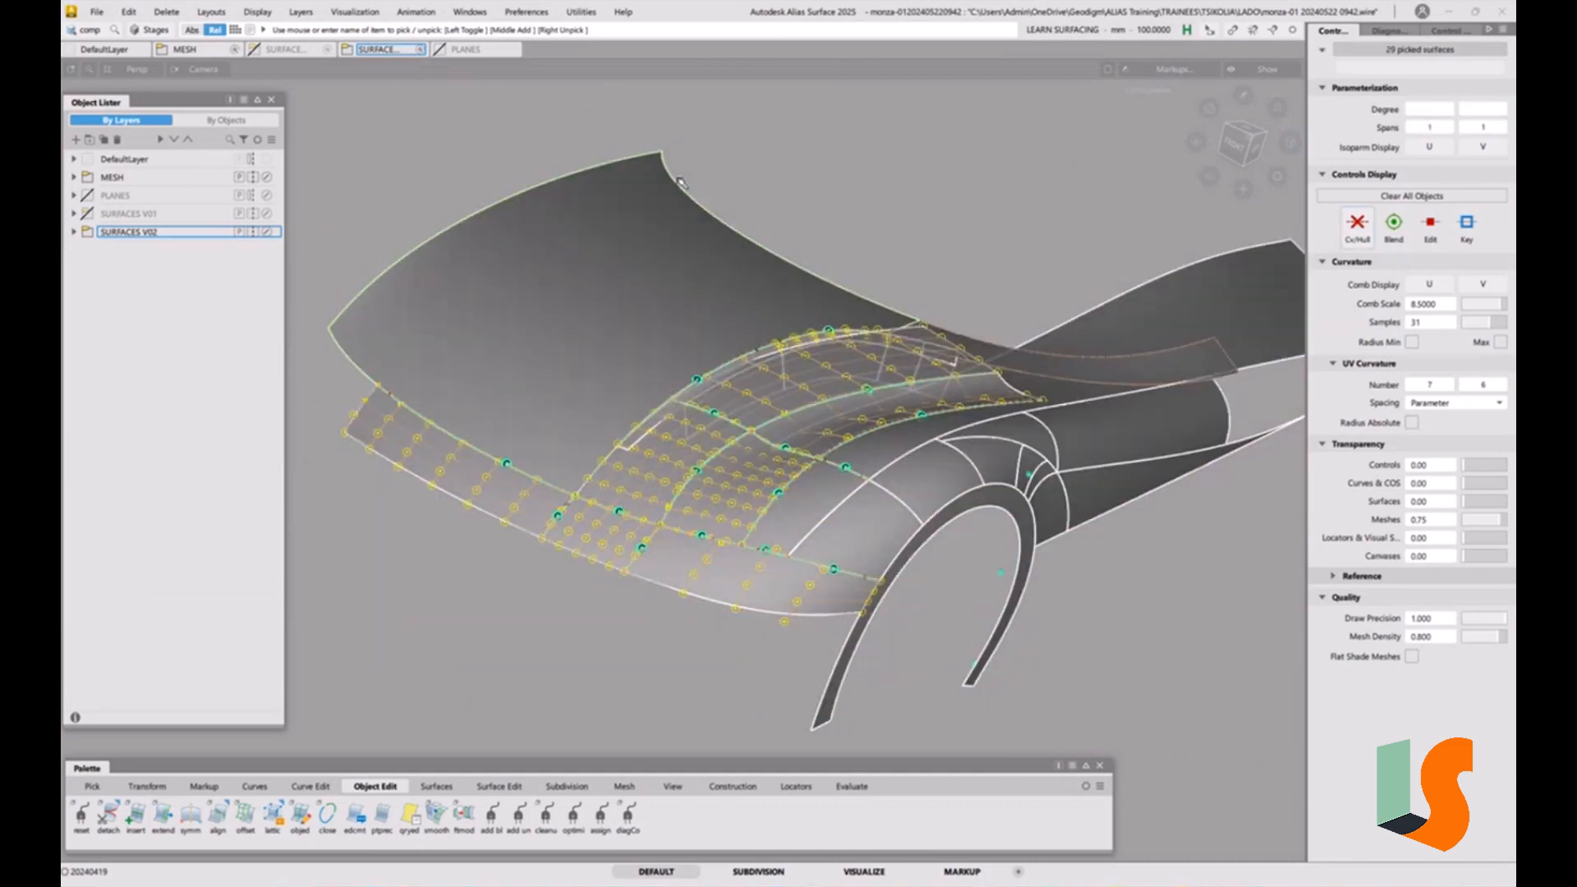
key(alt+m)
alt+shift+drag(854, 246, 910, 332)
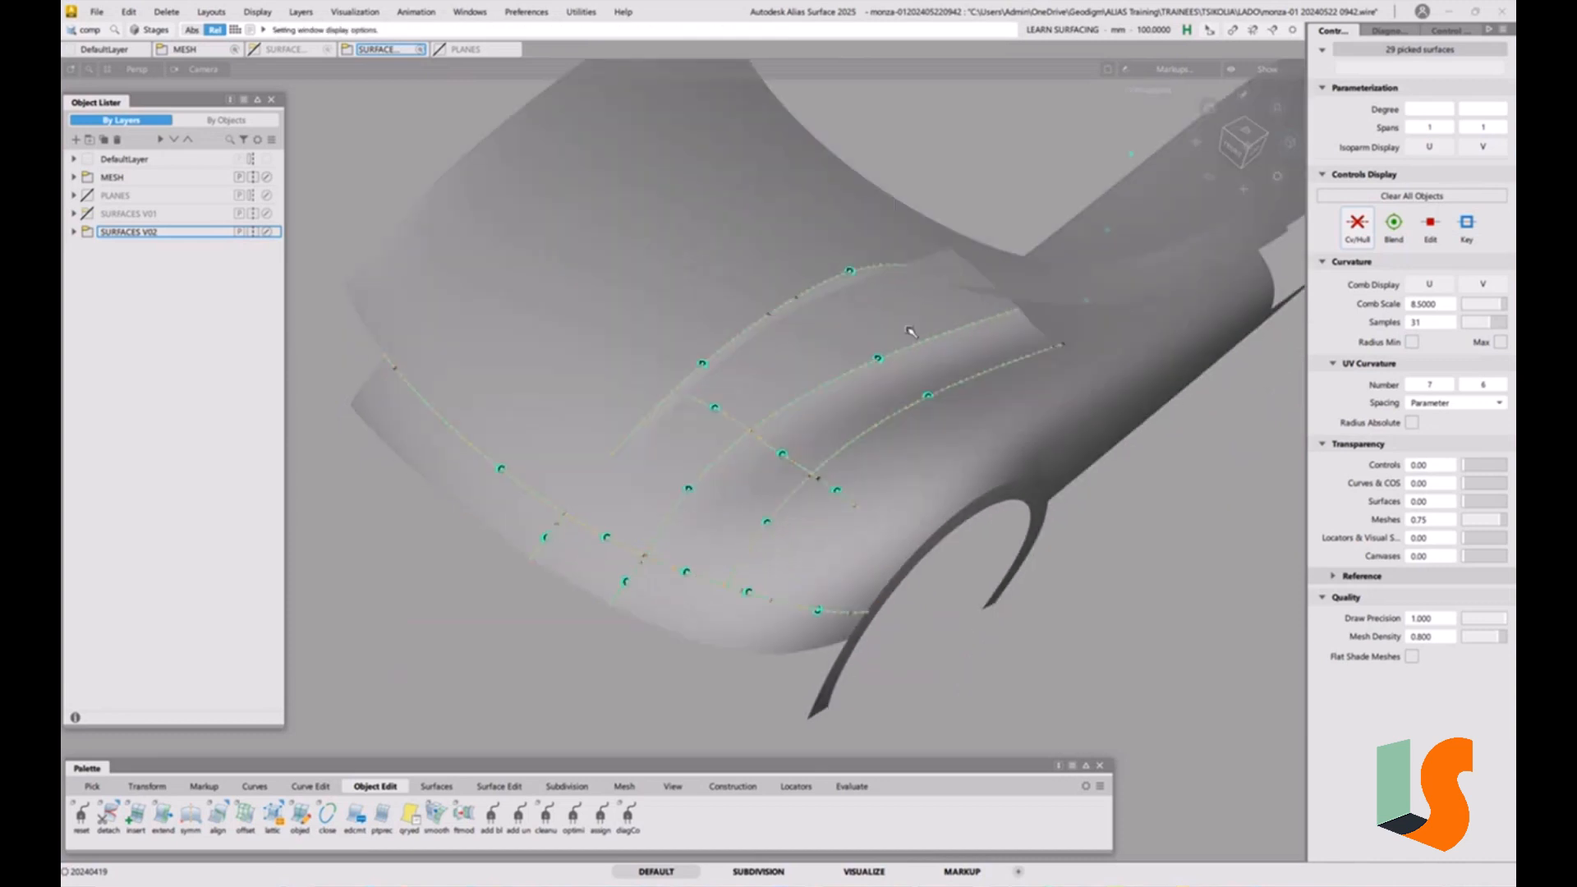
alt+shift+drag(1031, 299, 721, 425)
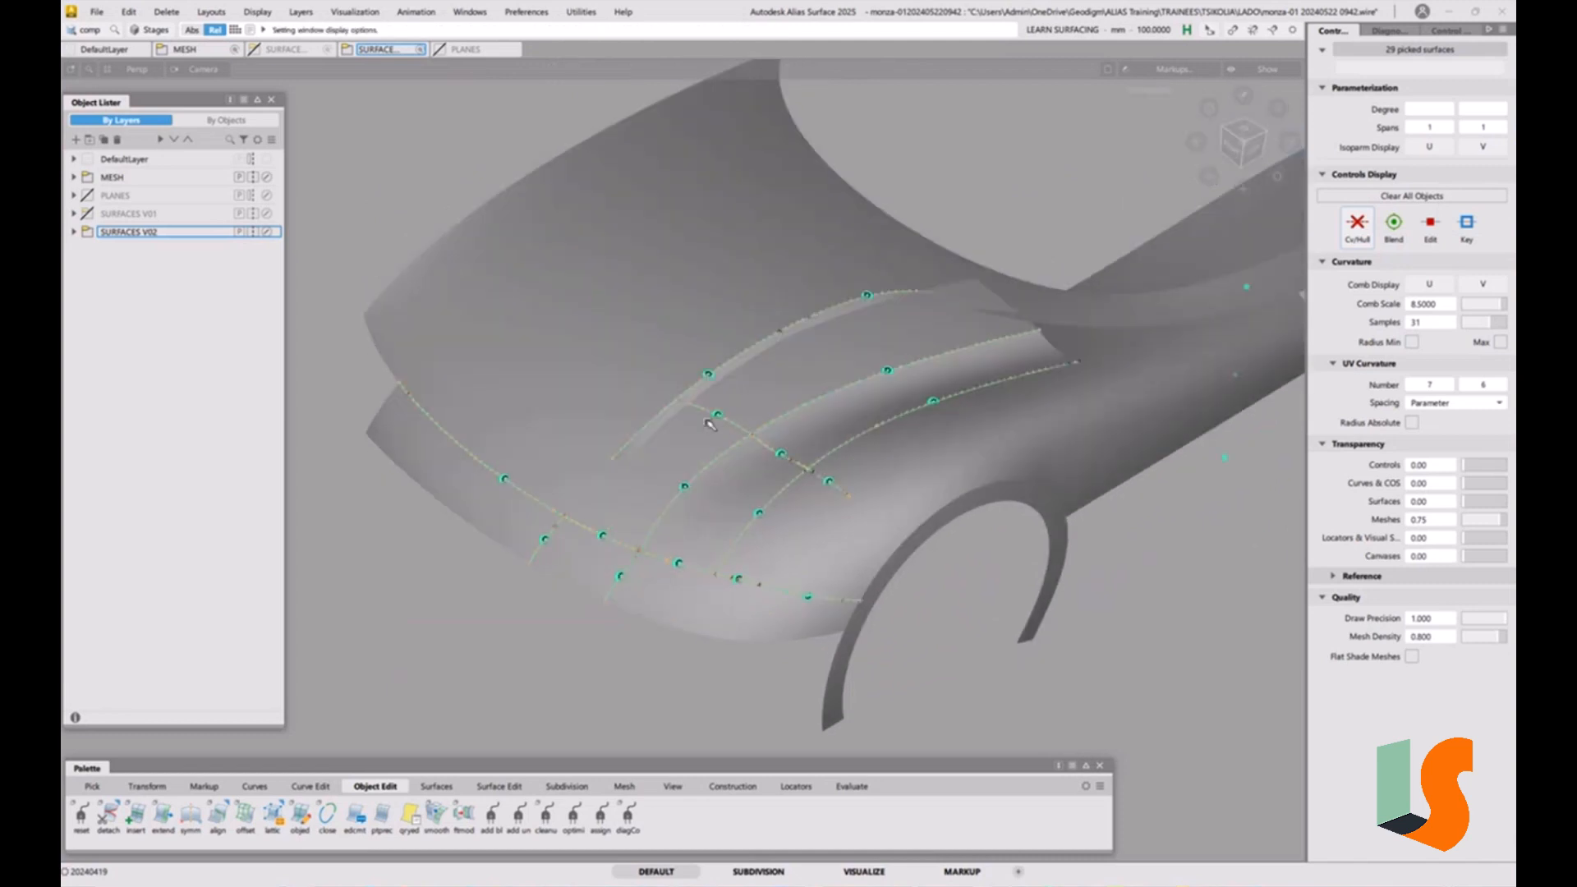
mouse_move(927, 310)
alt+shift+mouse_down()
mouse_move(845, 412)
mouse_move(883, 386)
alt+shift+mouse_up()
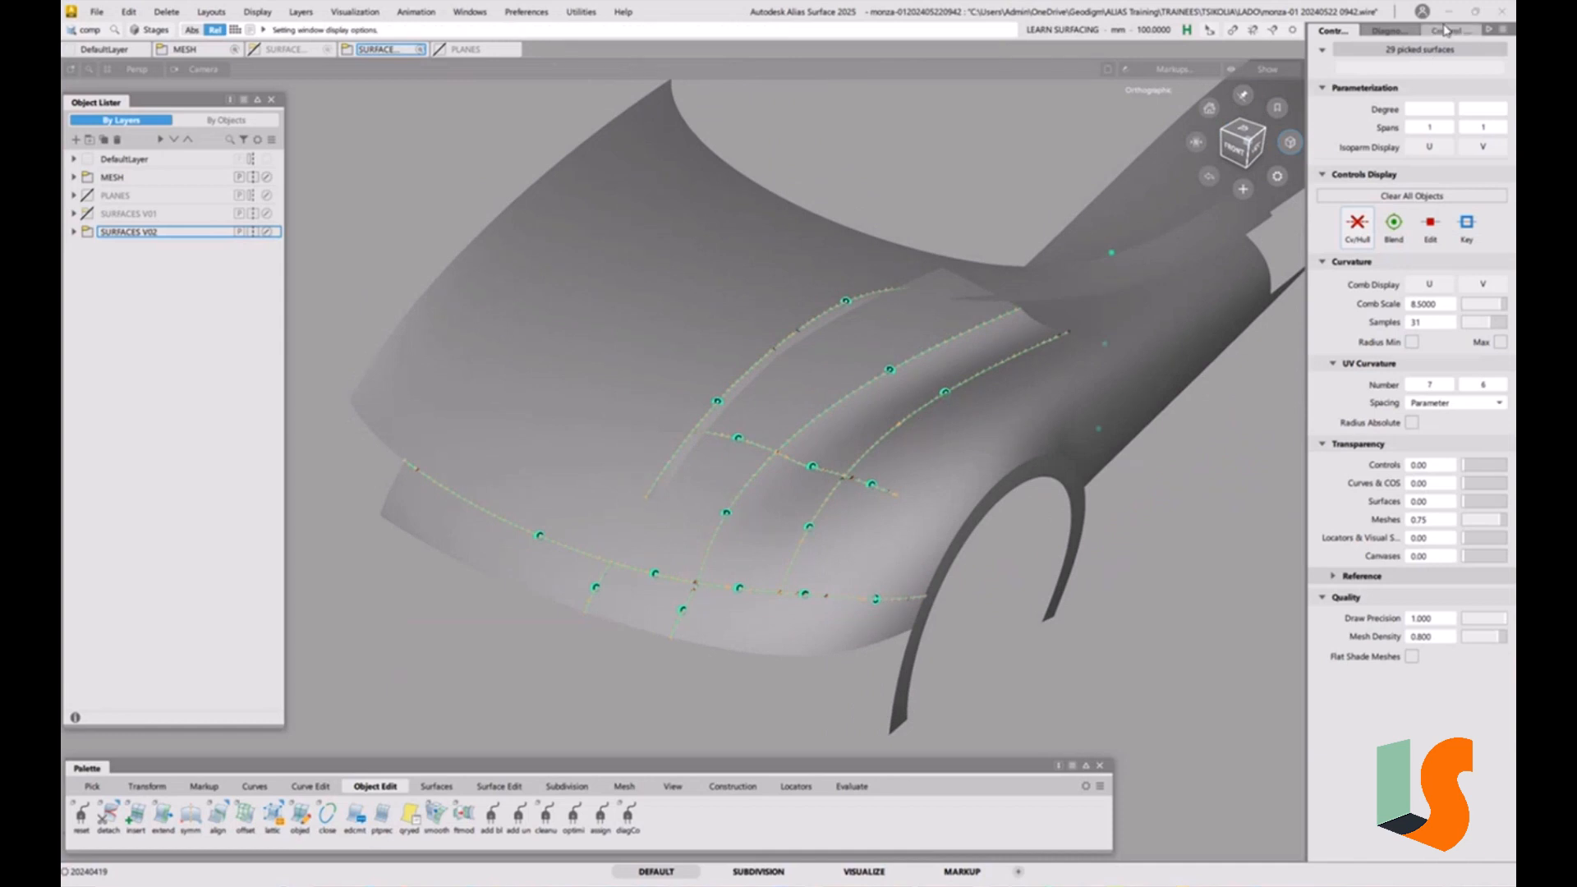
Examine the hood's highlight flow with the horizontal BW Horz stripe shader and the double-horizon texture shader
click(1388, 30)
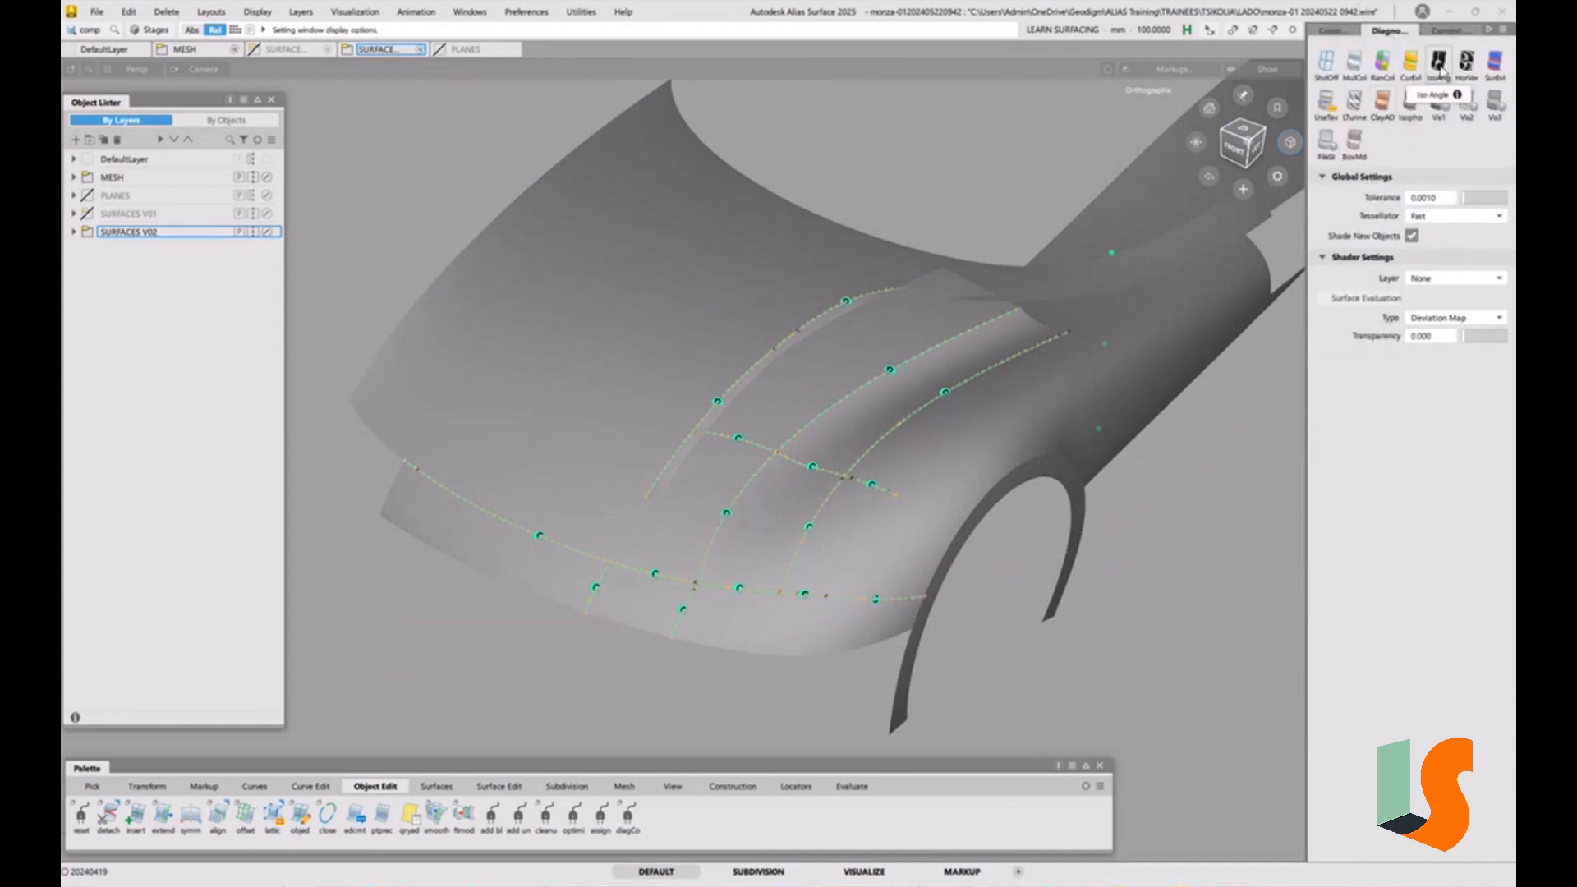
click(1466, 62)
mouse_move(920, 472)
alt+shift+mouse_down()
mouse_move(891, 431)
mouse_move(937, 497)
mouse_move(918, 485)
mouse_move(1001, 442)
mouse_move(877, 473)
mouse_move(683, 577)
mouse_move(608, 563)
mouse_move(787, 510)
alt+shift+mouse_up()
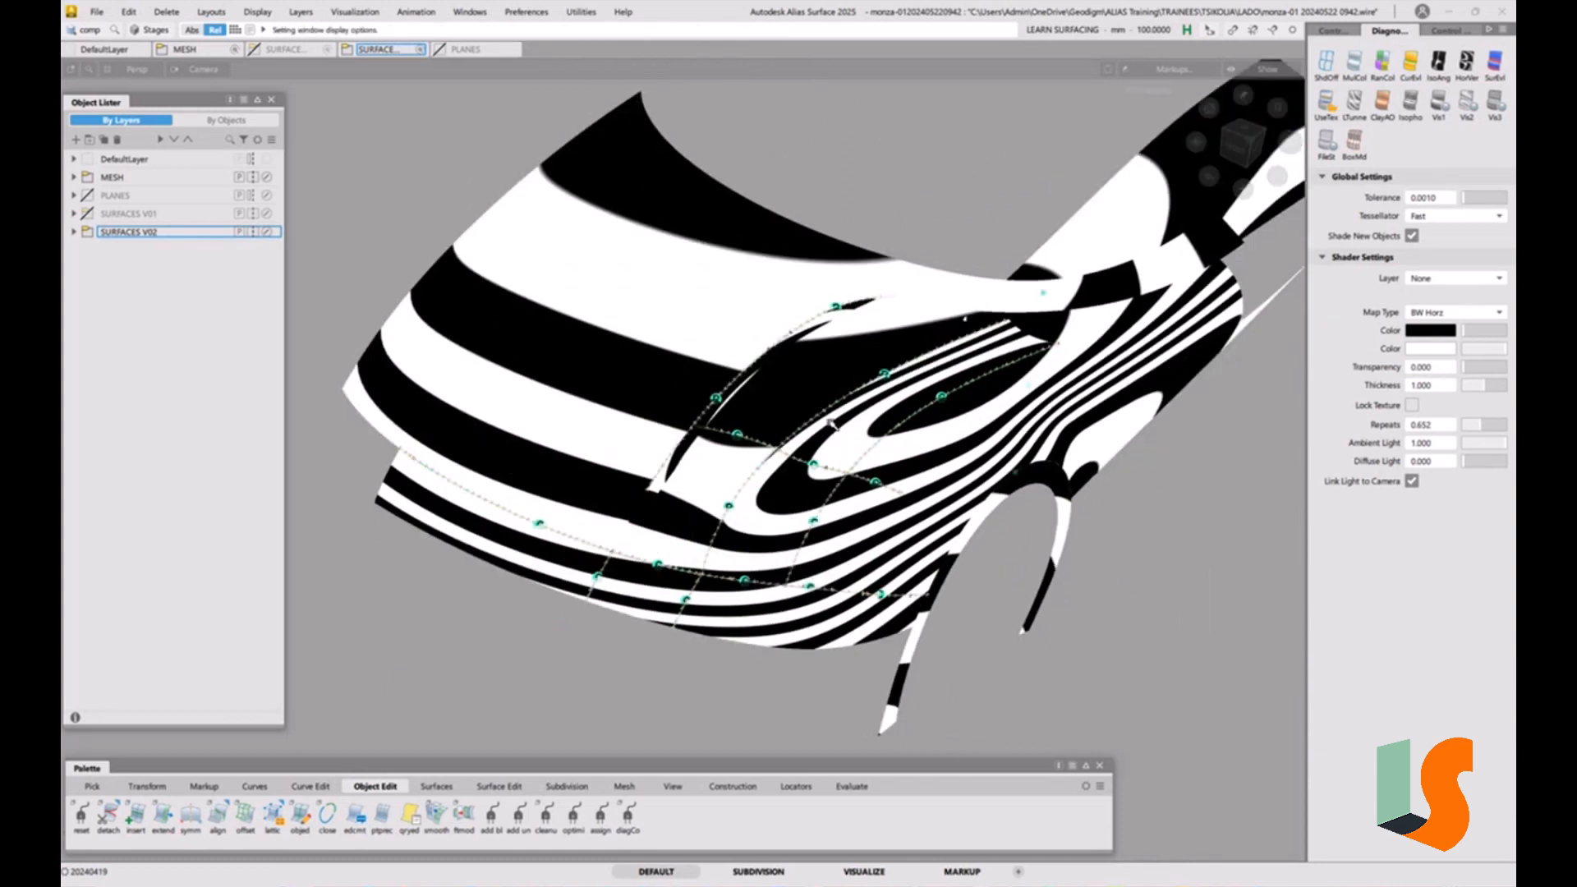
click(1323, 106)
mouse_move(949, 464)
alt+shift+mouse_down()
mouse_move(902, 336)
mouse_move(903, 353)
mouse_move(911, 378)
mouse_move(924, 370)
mouse_move(924, 300)
mouse_move(903, 442)
mouse_move(923, 292)
alt+shift+mouse_up()
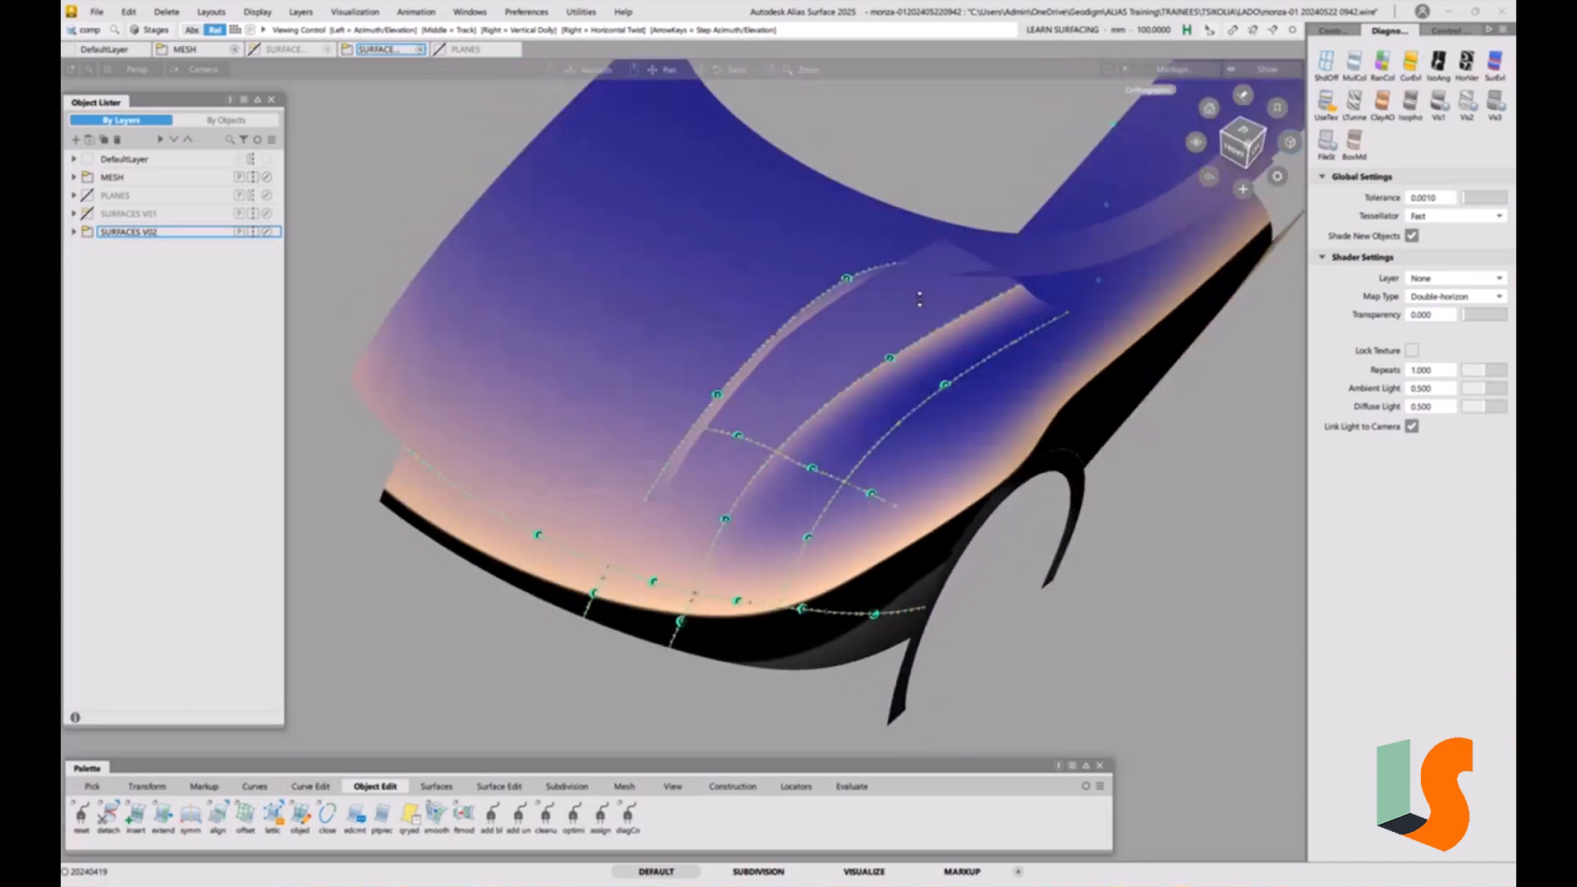
Compare Iso Angle bands with the double-horizon reflection, ending on a side view above the wheel arch
click(1438, 60)
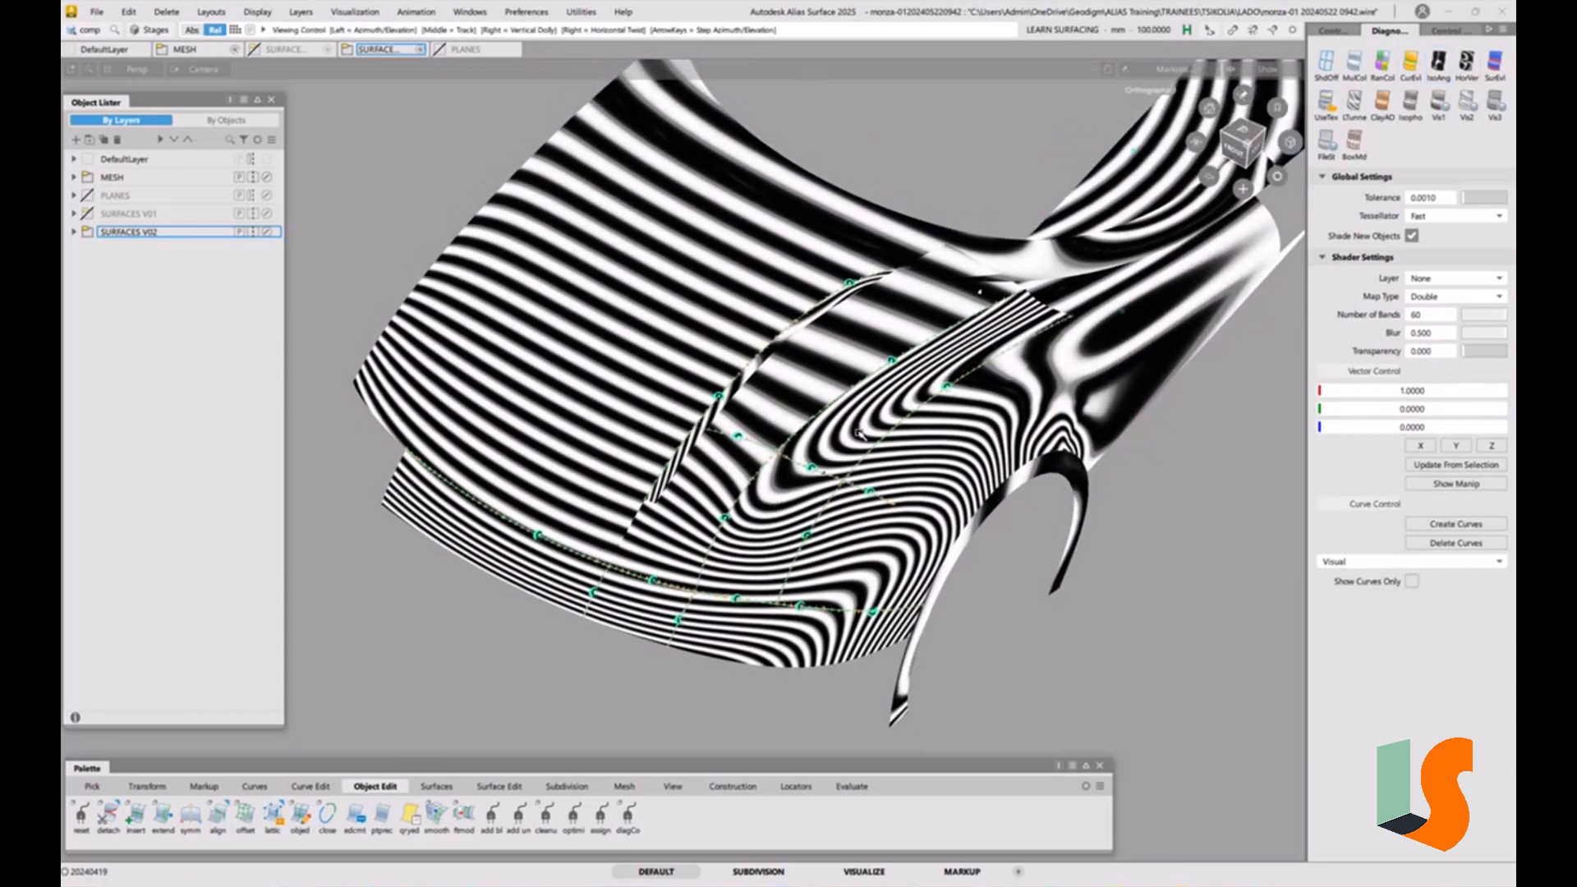
alt+shift+drag(968, 336, 964, 338)
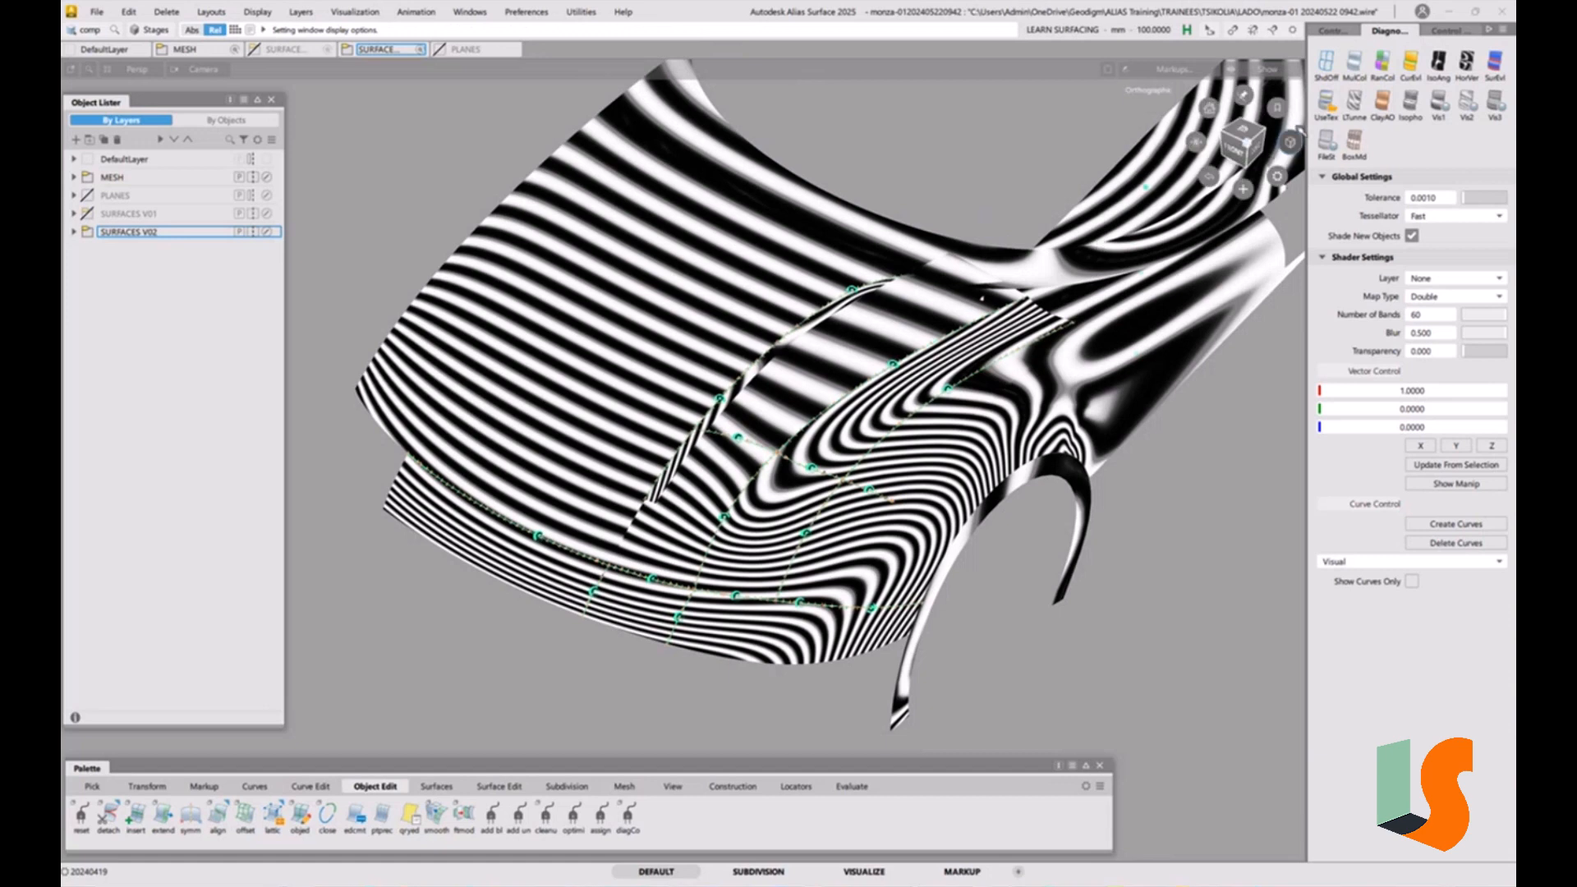
click(1324, 109)
mouse_move(1095, 248)
alt+shift+mouse_down()
mouse_move(1069, 453)
mouse_move(1047, 496)
mouse_move(1038, 218)
mouse_move(1027, 296)
mouse_move(943, 380)
mouse_move(1010, 285)
mouse_move(978, 288)
mouse_move(894, 681)
mouse_move(919, 657)
mouse_move(924, 417)
mouse_move(788, 526)
mouse_move(640, 584)
mouse_move(700, 657)
mouse_move(842, 402)
mouse_move(862, 427)
alt+shift+mouse_up()
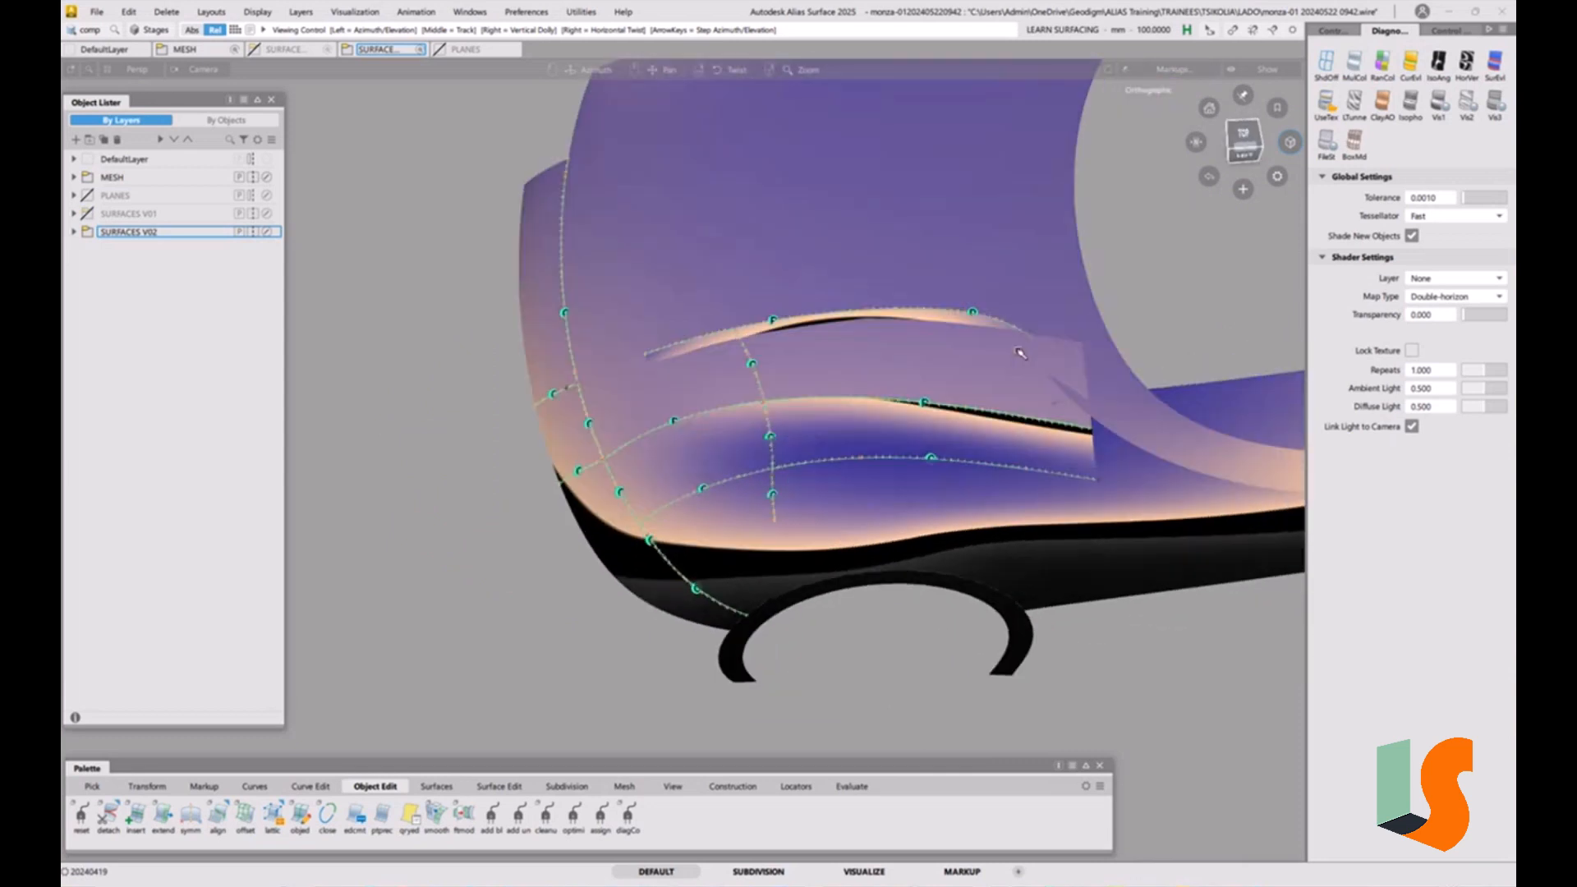
Evaluate the surfaces with Iso Angle shading along the Y vector, using 11 bands
click(1439, 63)
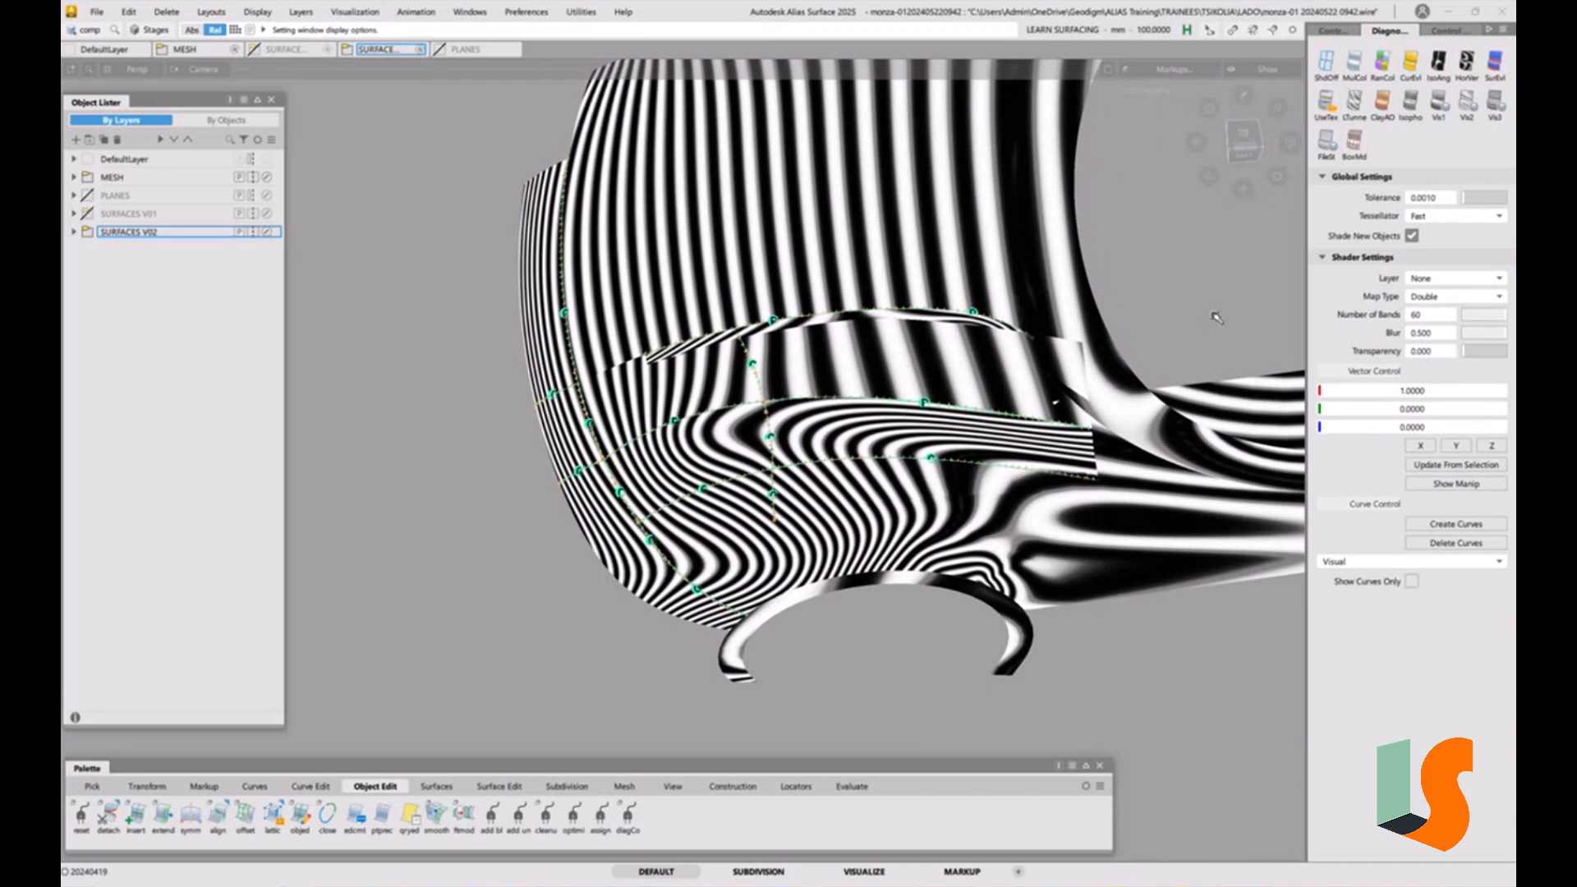
click(1455, 445)
alt+shift+drag(962, 468, 995, 461)
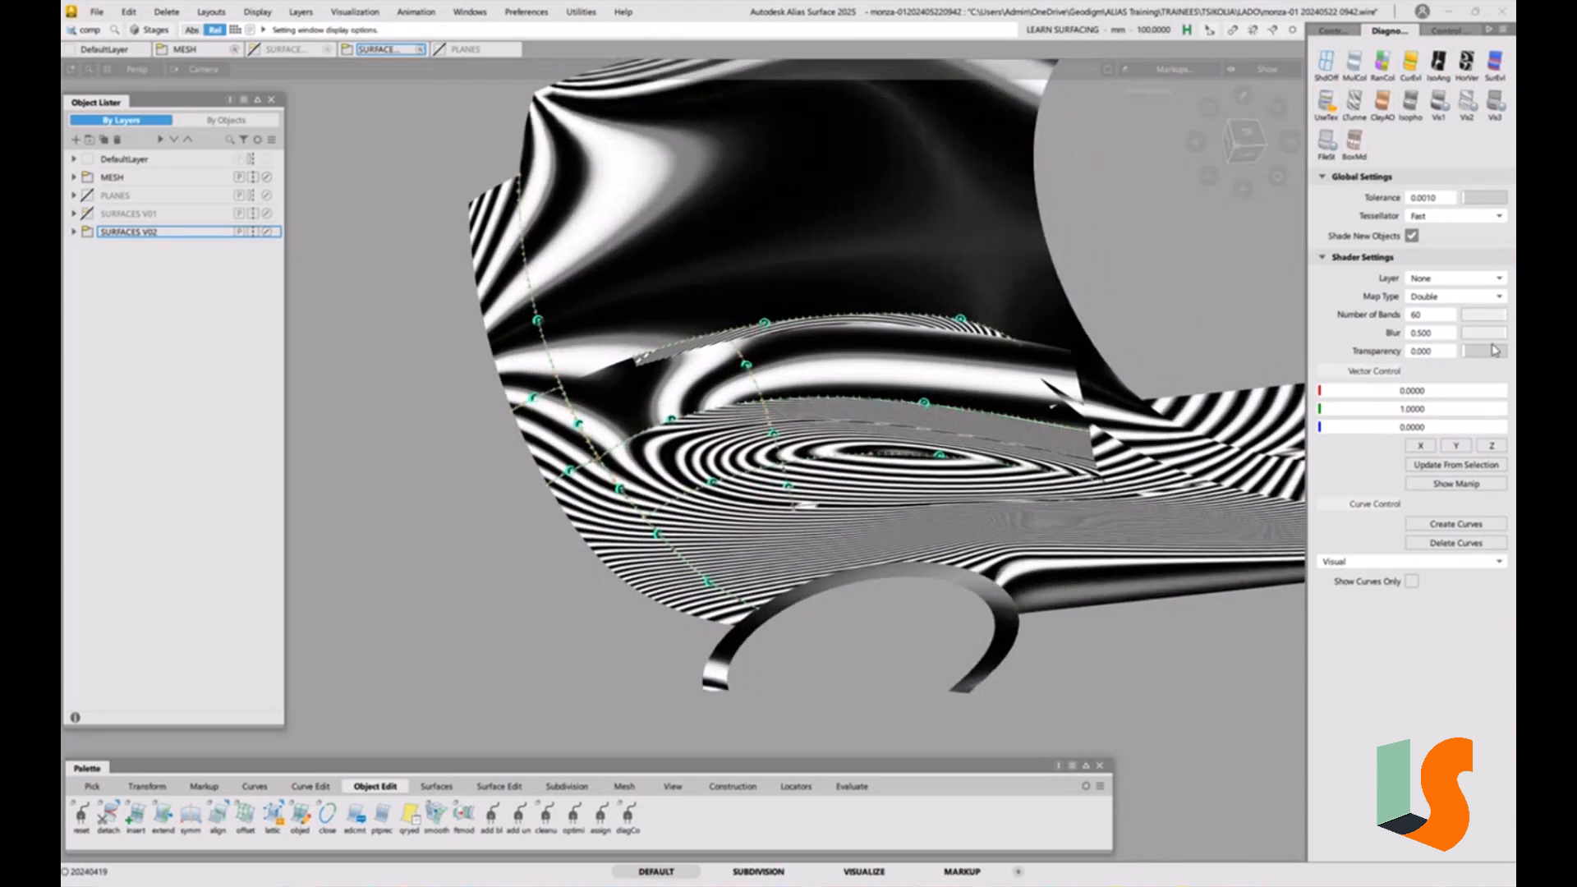
click(1491, 317)
drag(1493, 323, 1473, 327)
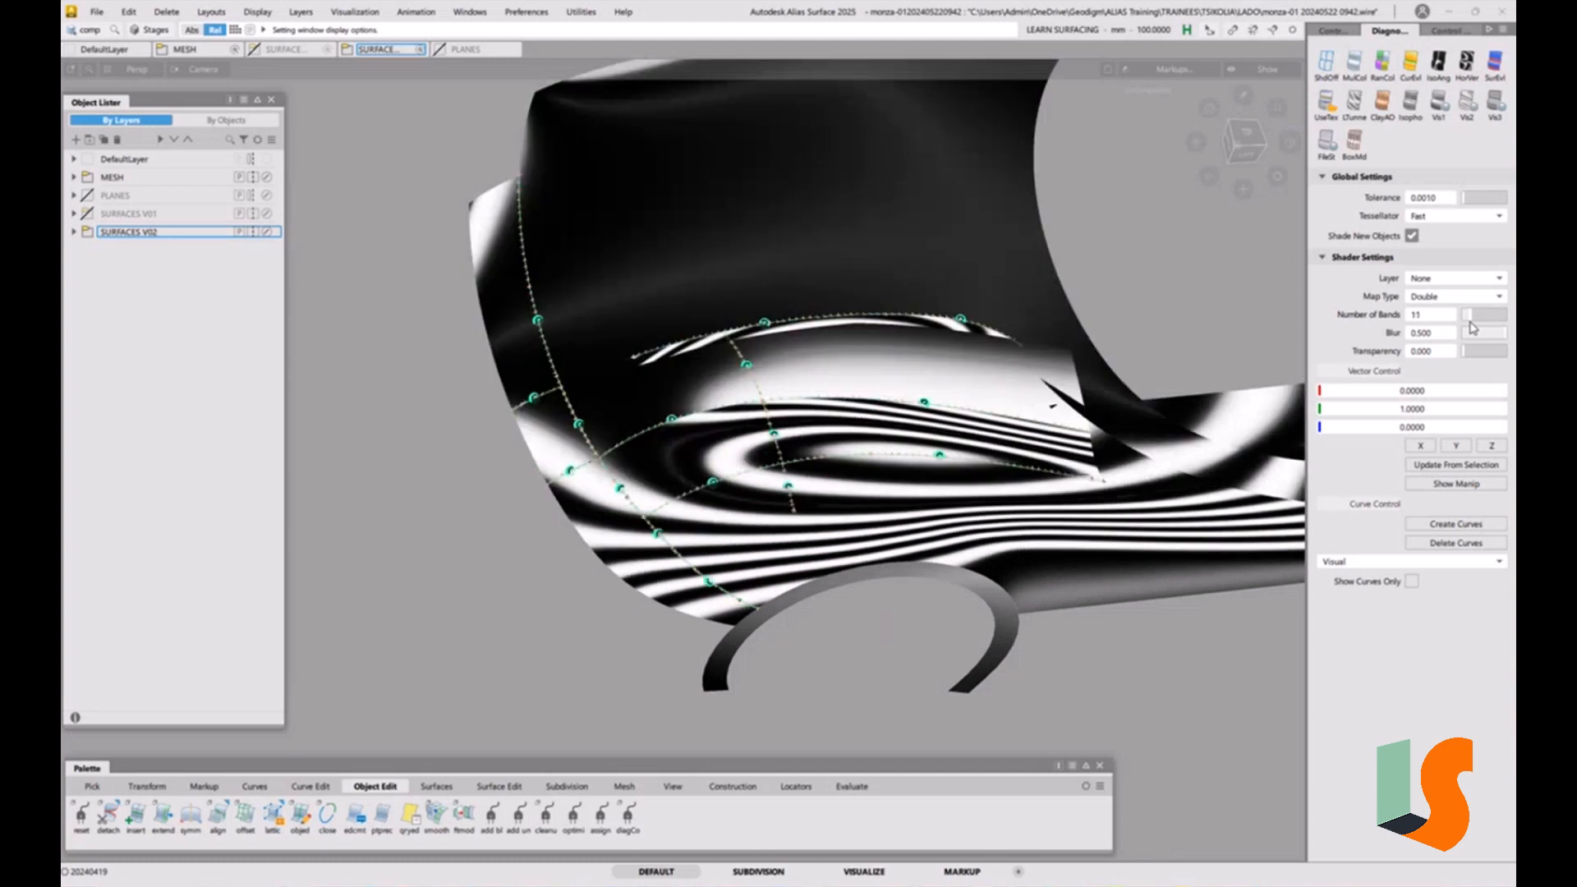
Switch back to the BW Horz stripe shader, then turn shading off and restore the wireframe and mesh display
click(1467, 64)
mouse_move(1003, 400)
alt+shift+mouse_down()
mouse_move(1084, 413)
mouse_move(941, 540)
alt+shift+mouse_up()
key(F5)
key(alt+t)
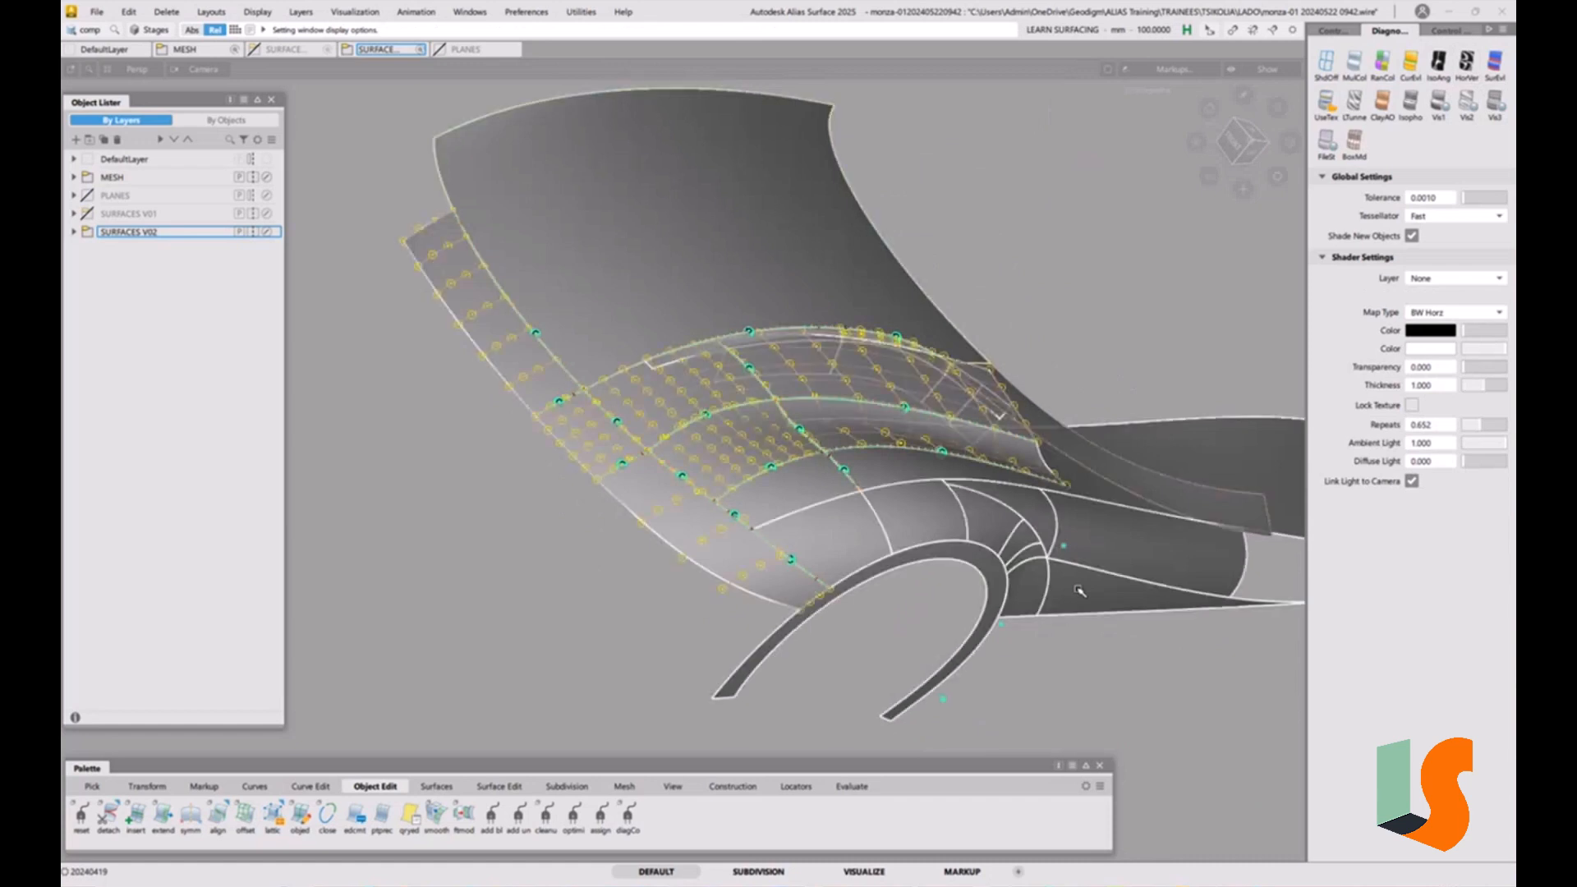
alt+shift+drag(1108, 569, 848, 495)
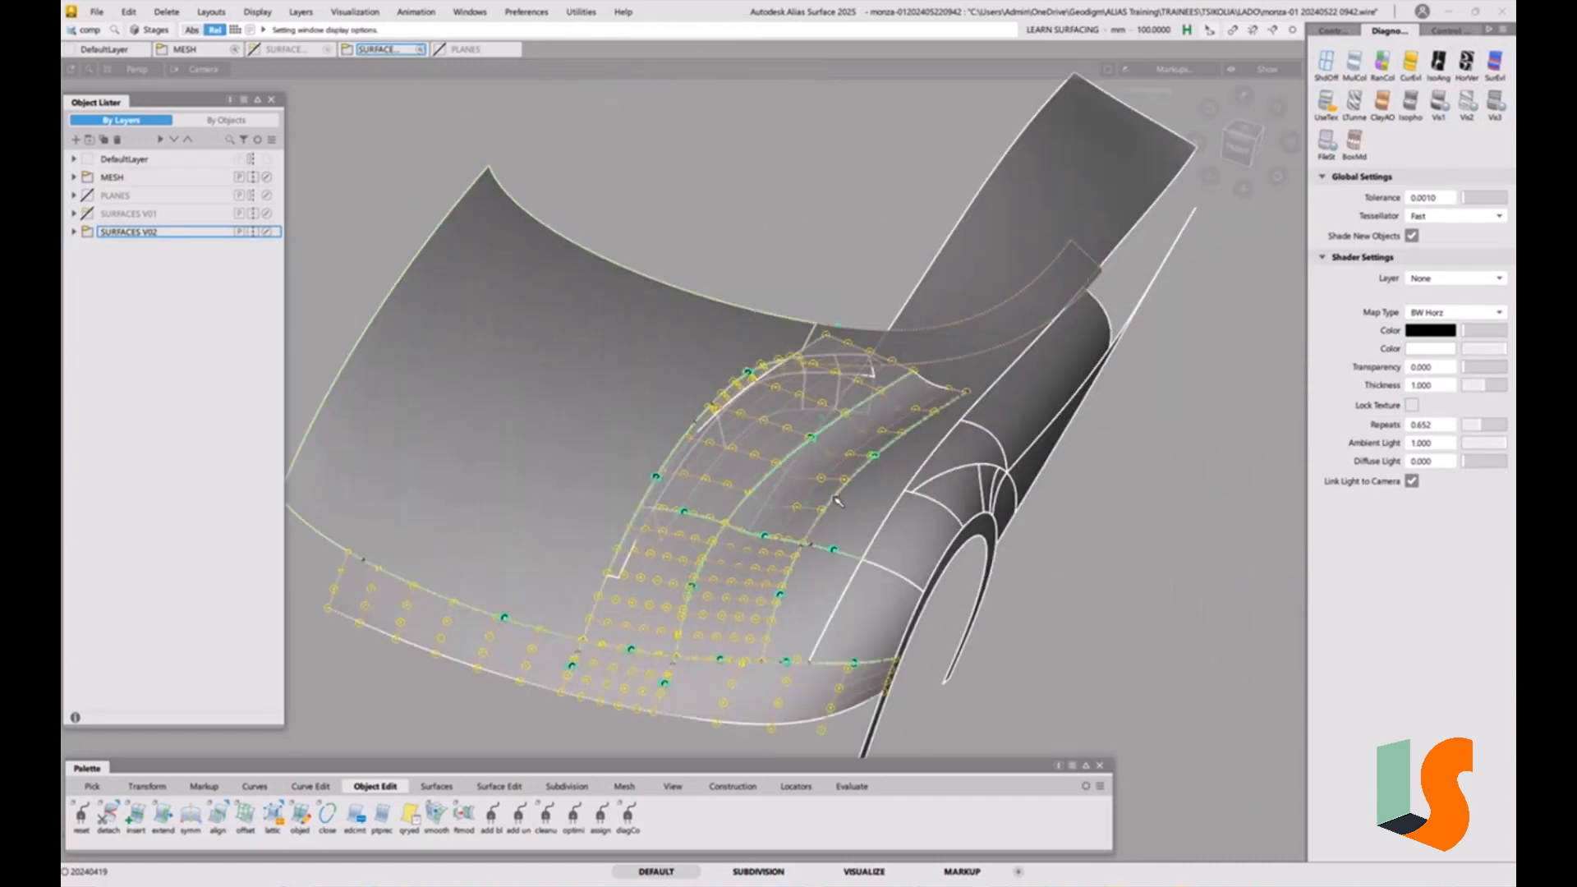
key(alt+m)
key(alt+s)
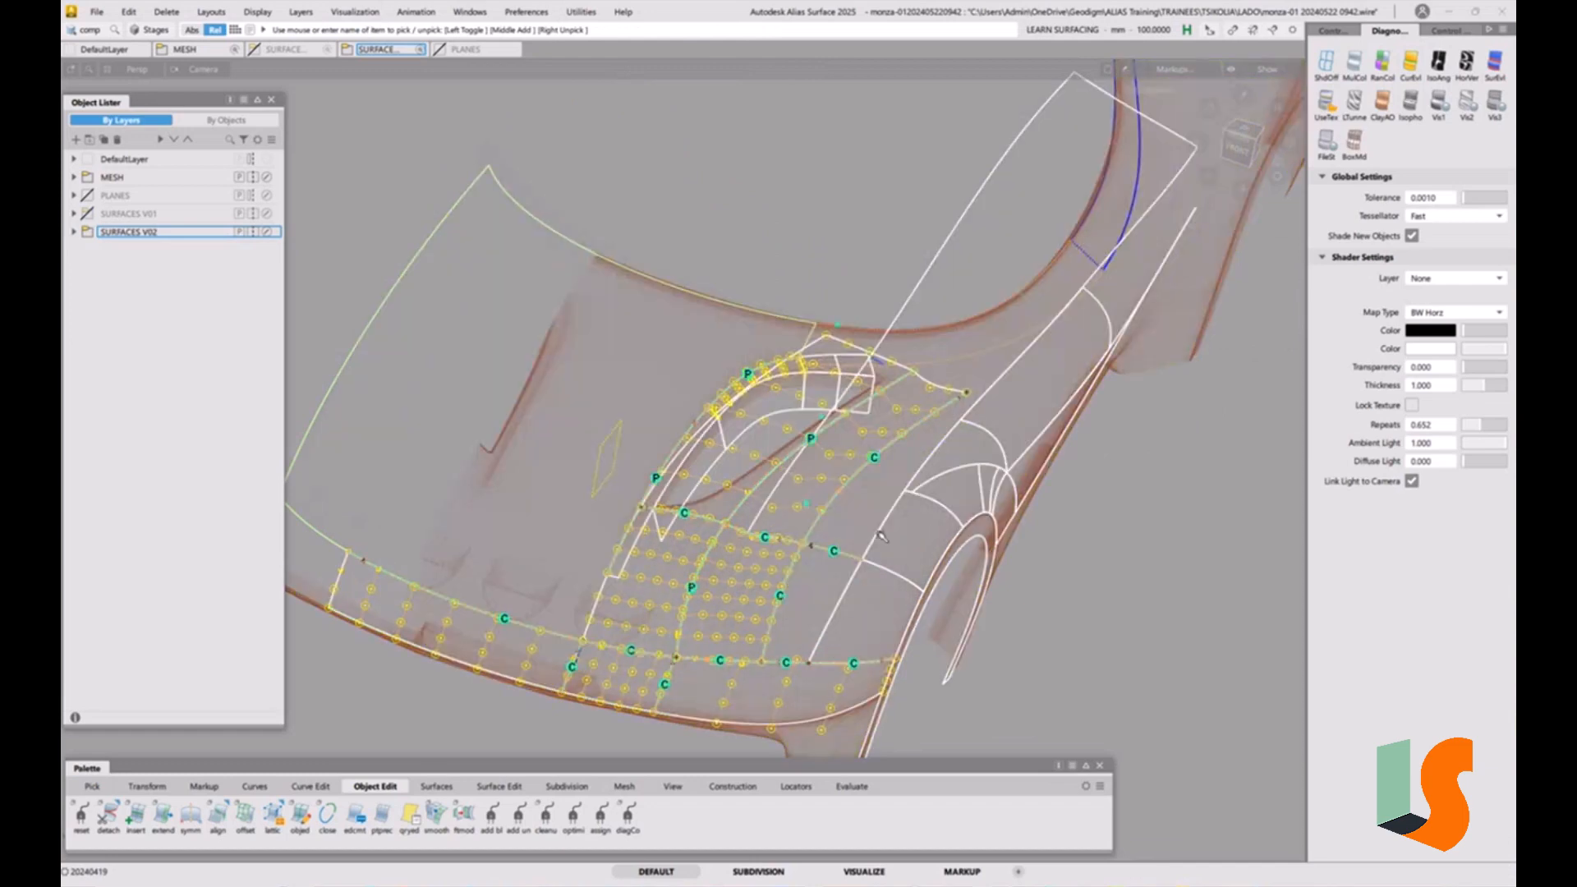
Clear the selection and examine the hood and fender patches against the scan mesh in wireframe and shaded display
alt+shift+right_drag(882, 537, 903, 554)
alt+shift+middle_drag(874, 554, 842, 509)
alt+shift+drag(873, 447, 821, 465)
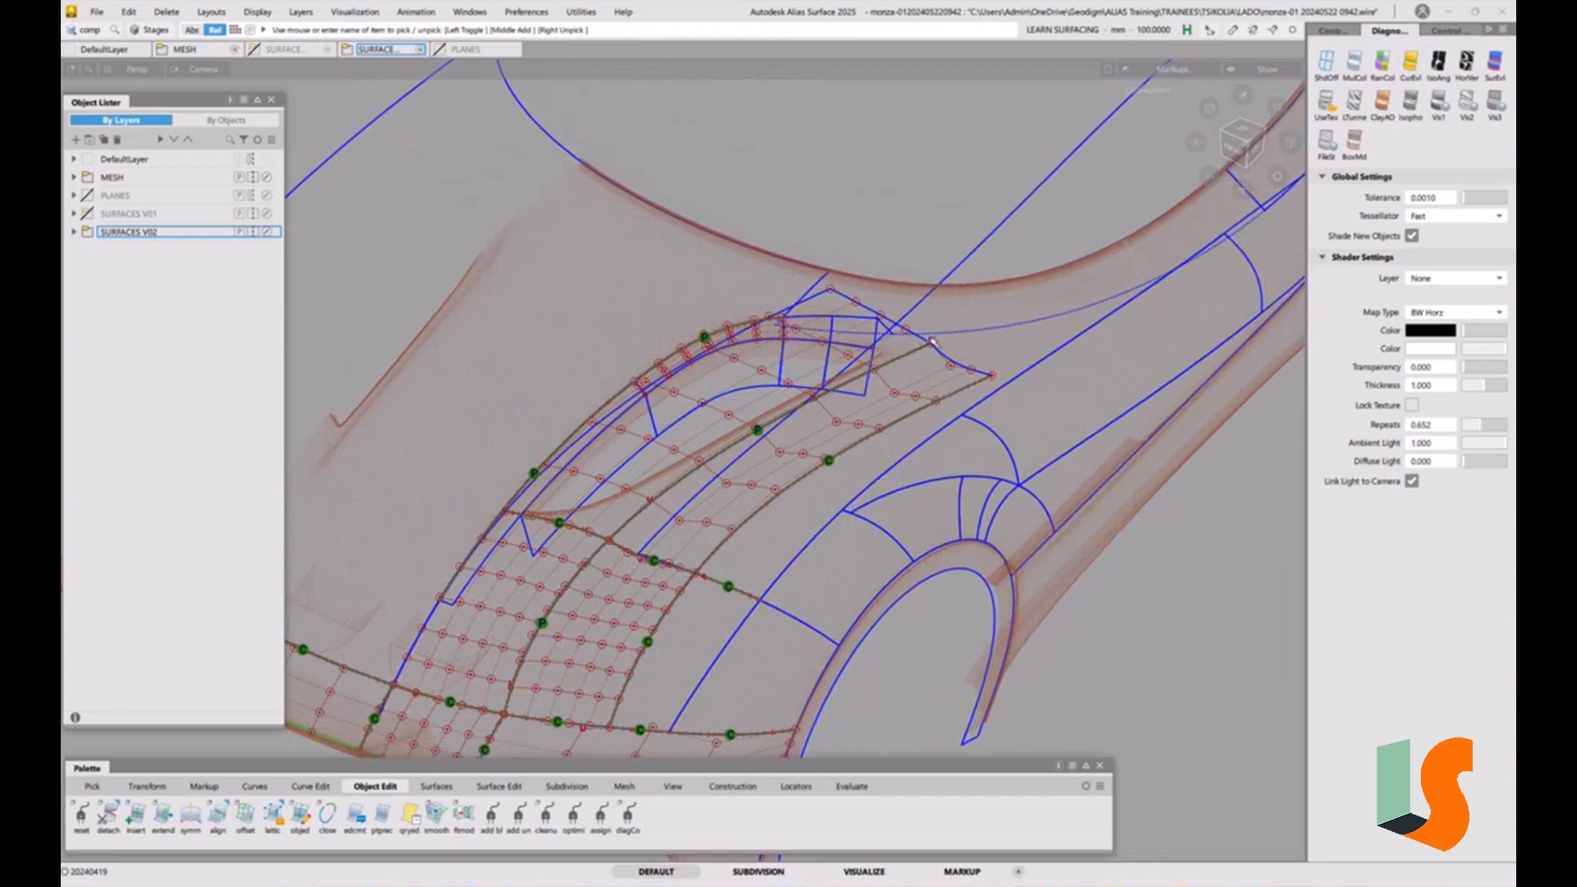
alt+shift+drag(1010, 479, 1066, 412)
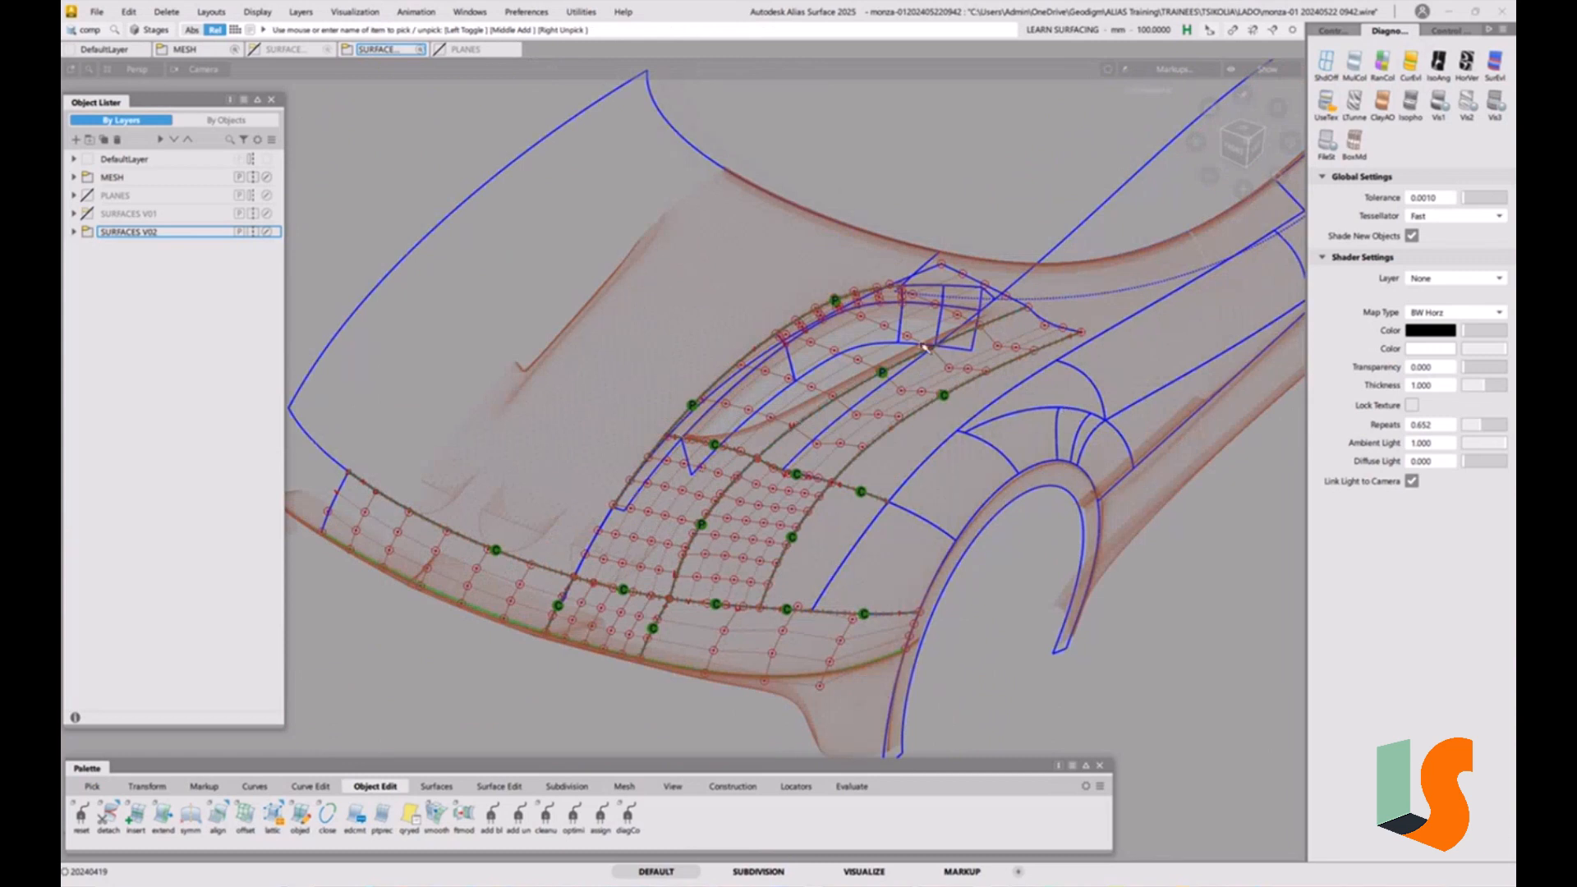
alt+shift+middle_drag(925, 349, 903, 366)
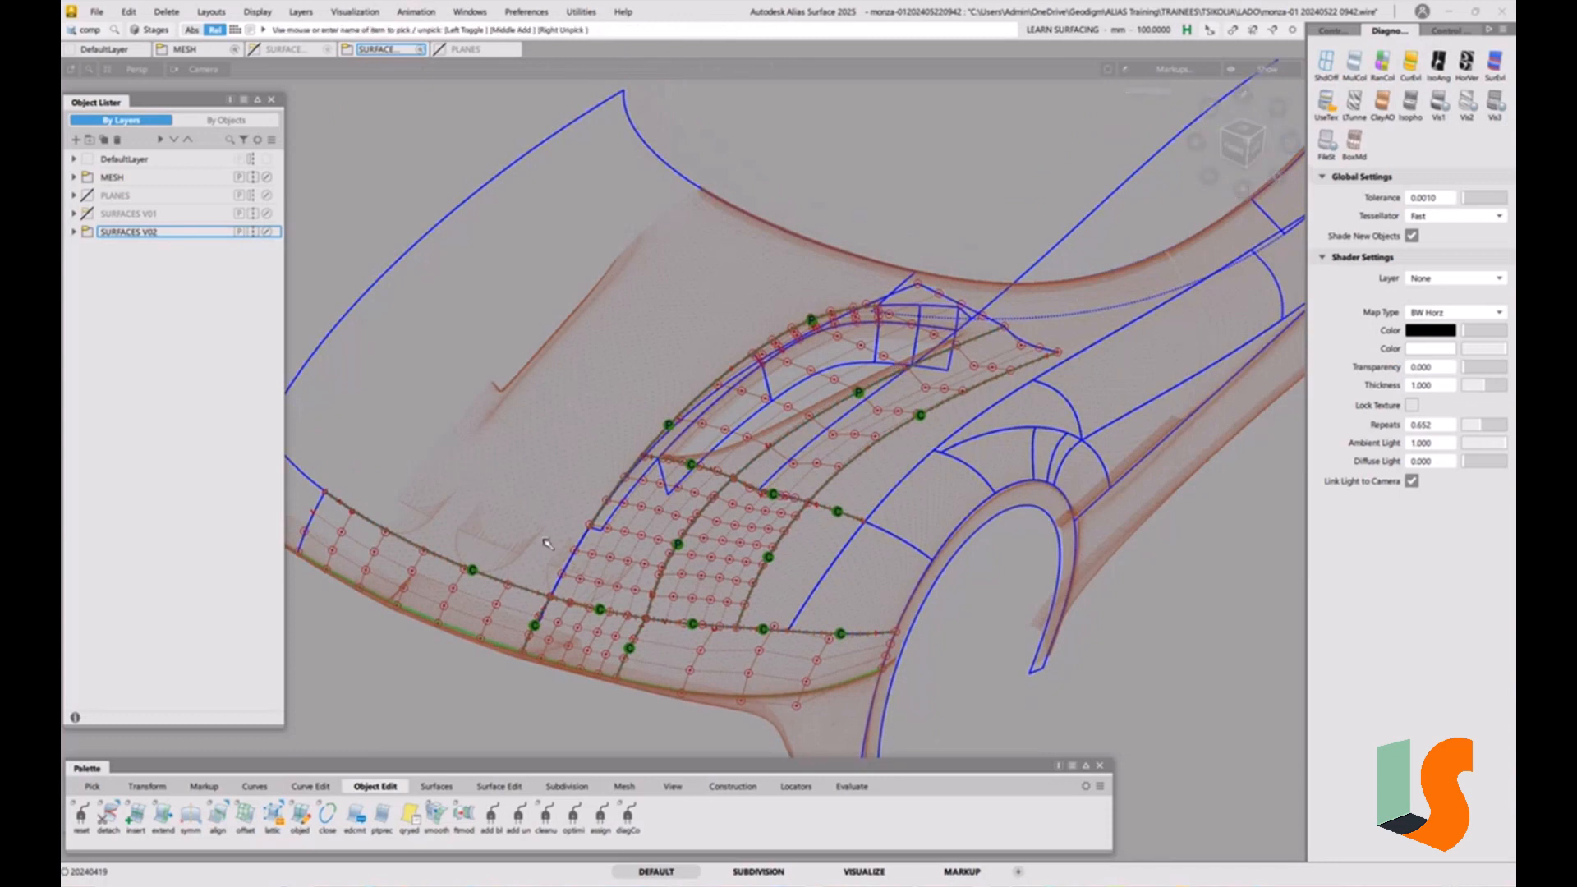
alt+shift+drag(703, 569, 675, 519)
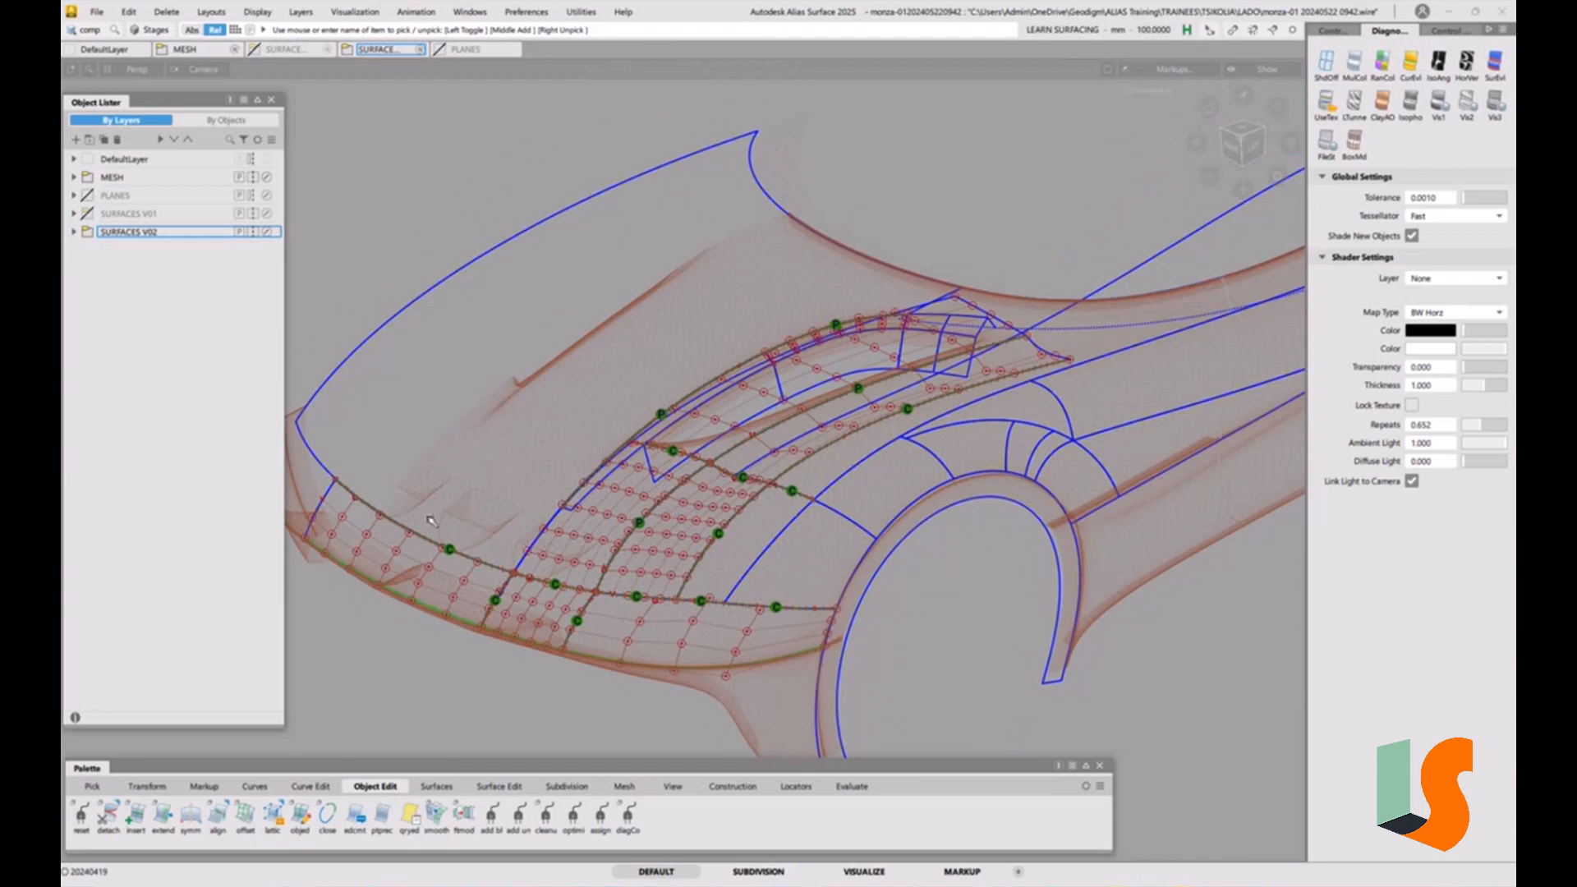
key(alt+shift)
alt+shift+drag(807, 449, 854, 464)
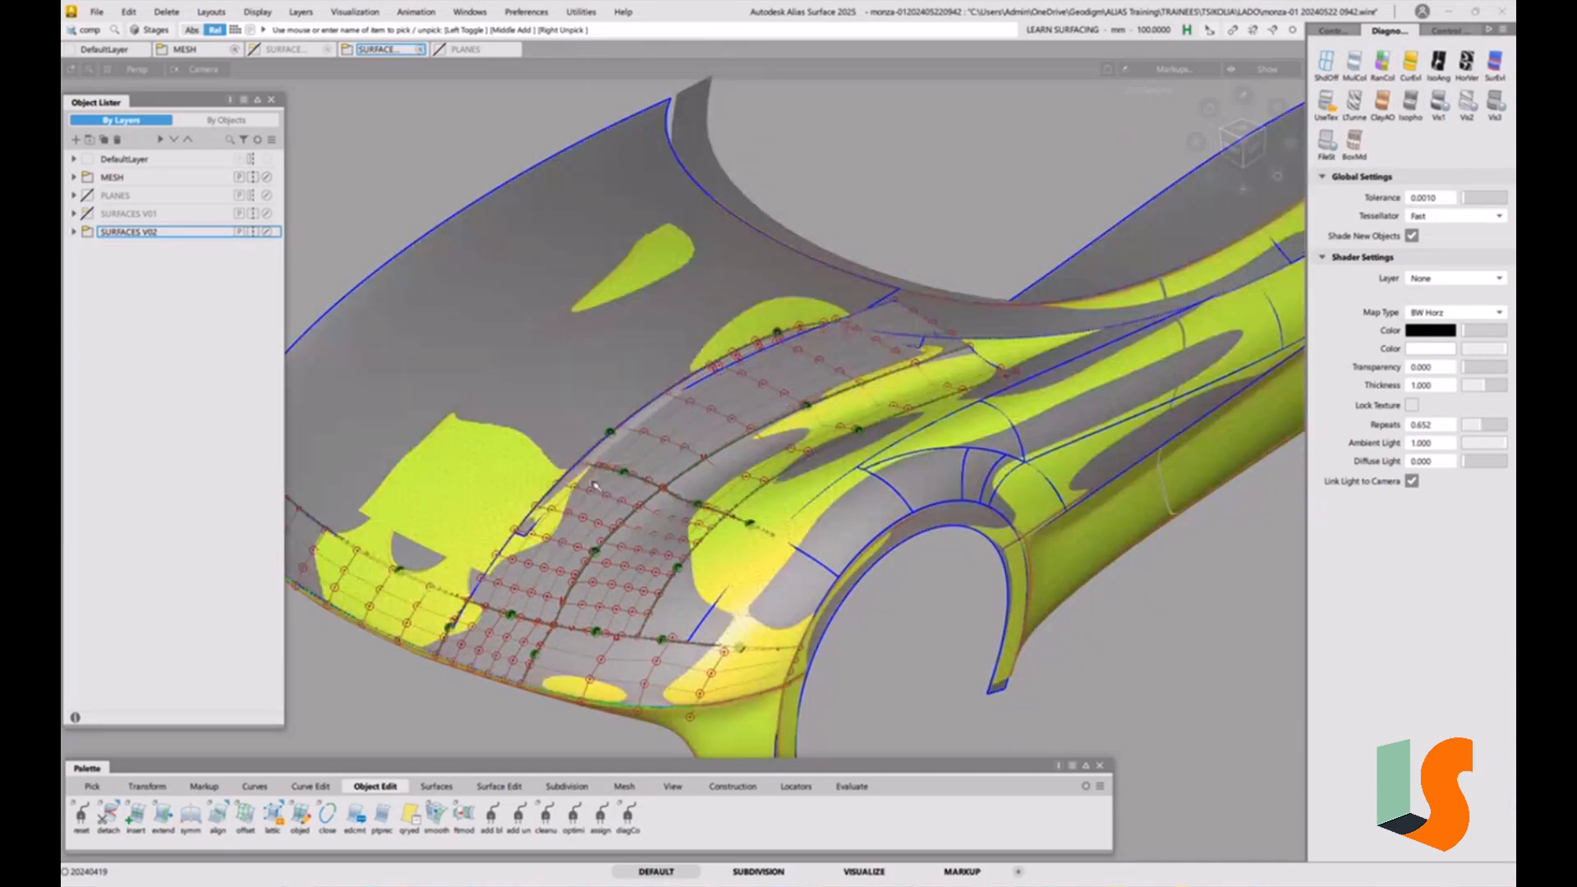
Display X axis aligned and Y axis aligned cross sections on all objects with the Cross Section Editor
mouse_move(693, 473)
alt+shift+mouse_down()
mouse_move(773, 490)
mouse_move(841, 414)
alt+shift+mouse_up()
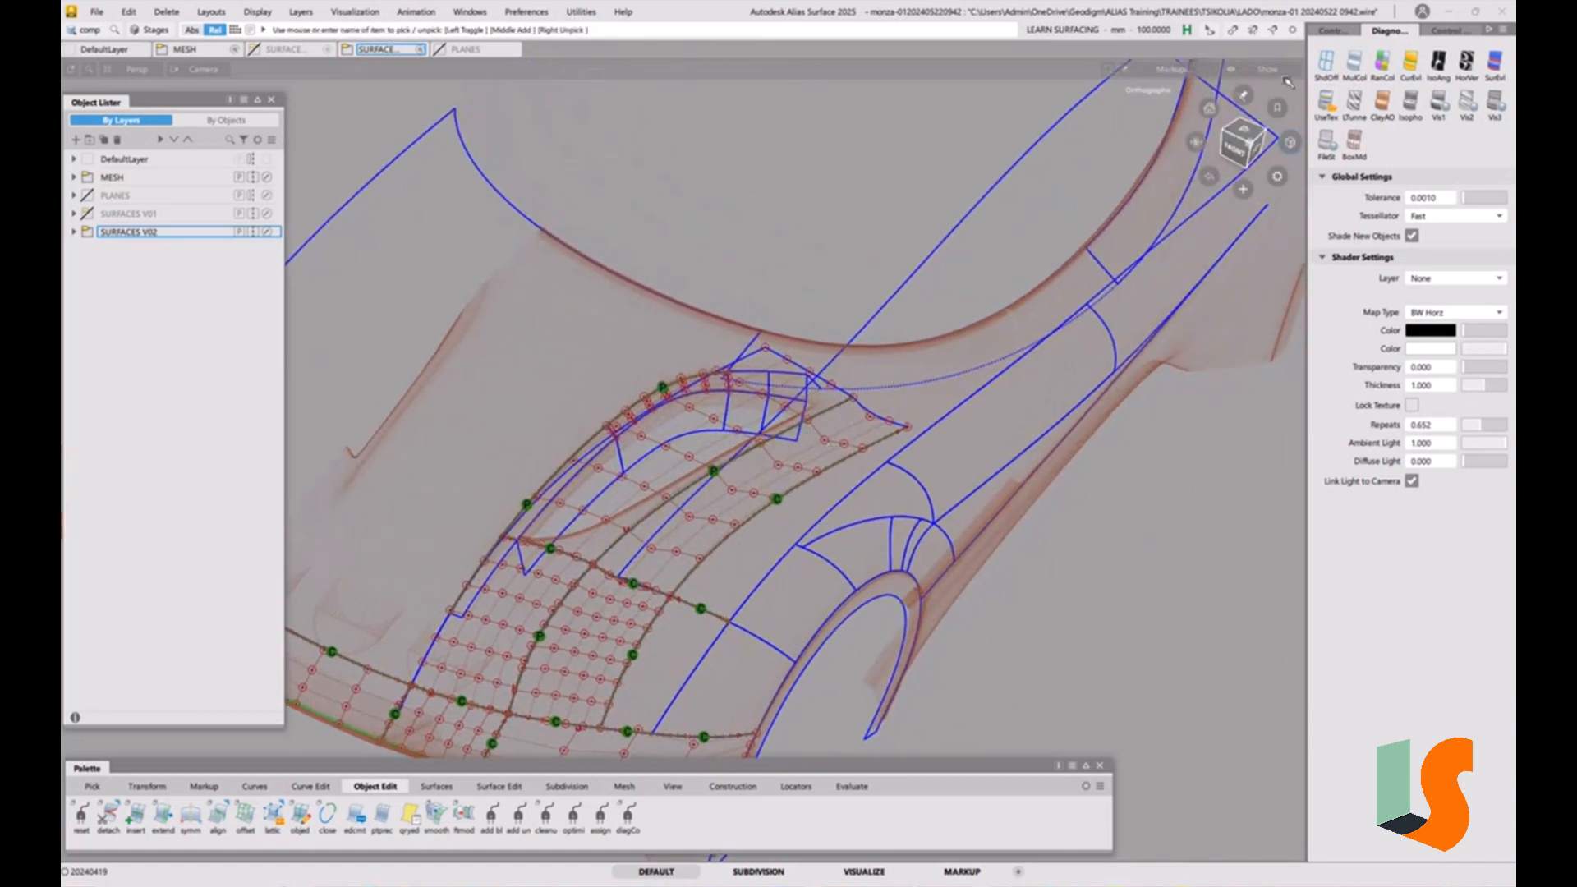
click(1448, 30)
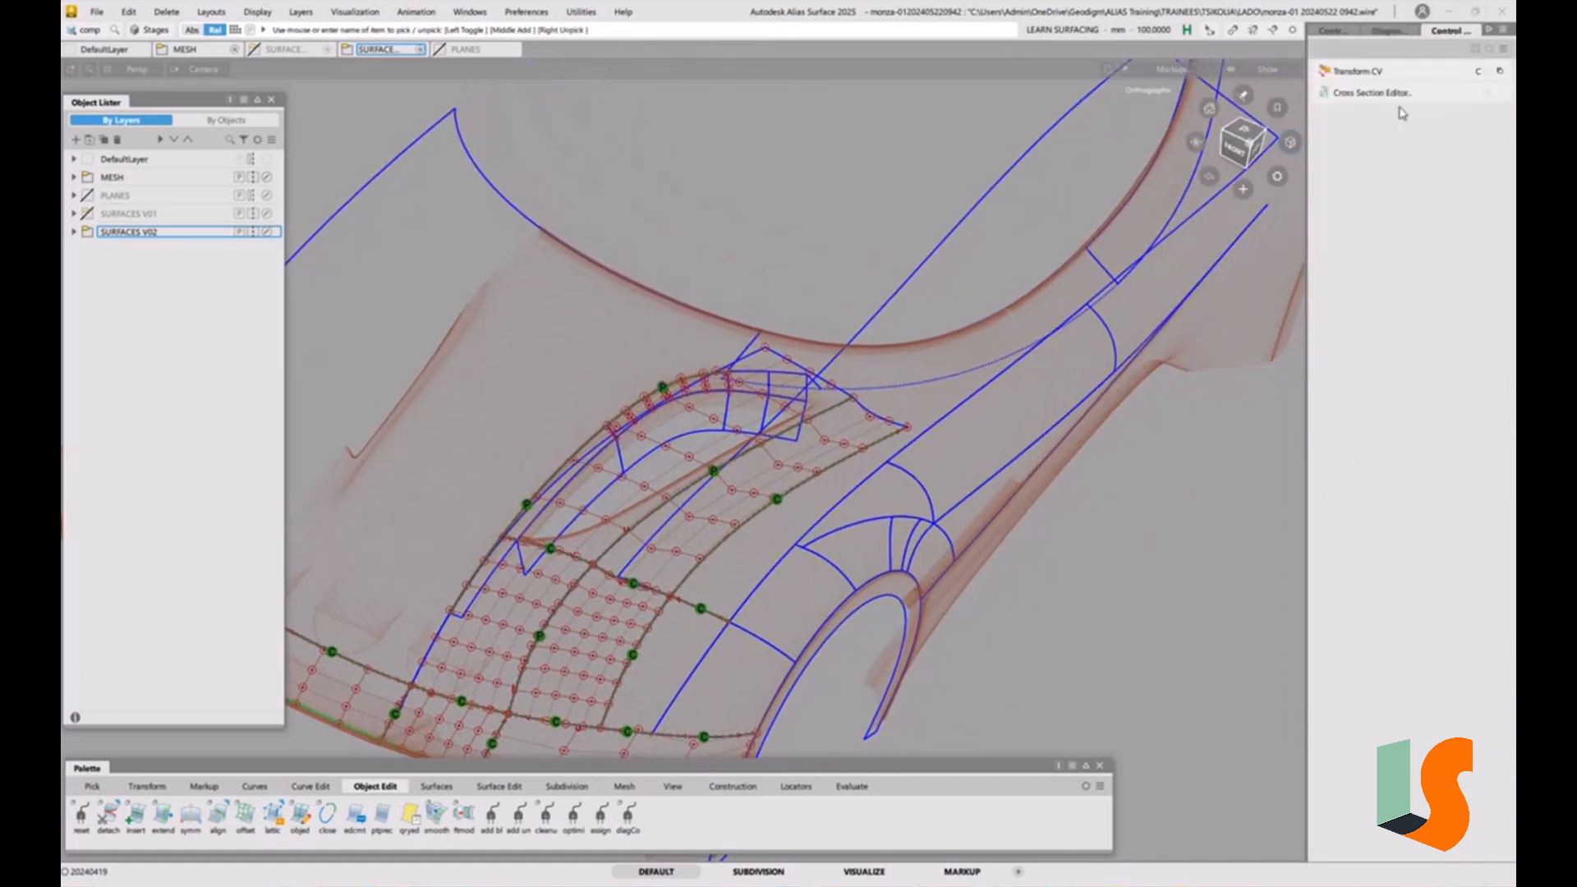
click(1337, 93)
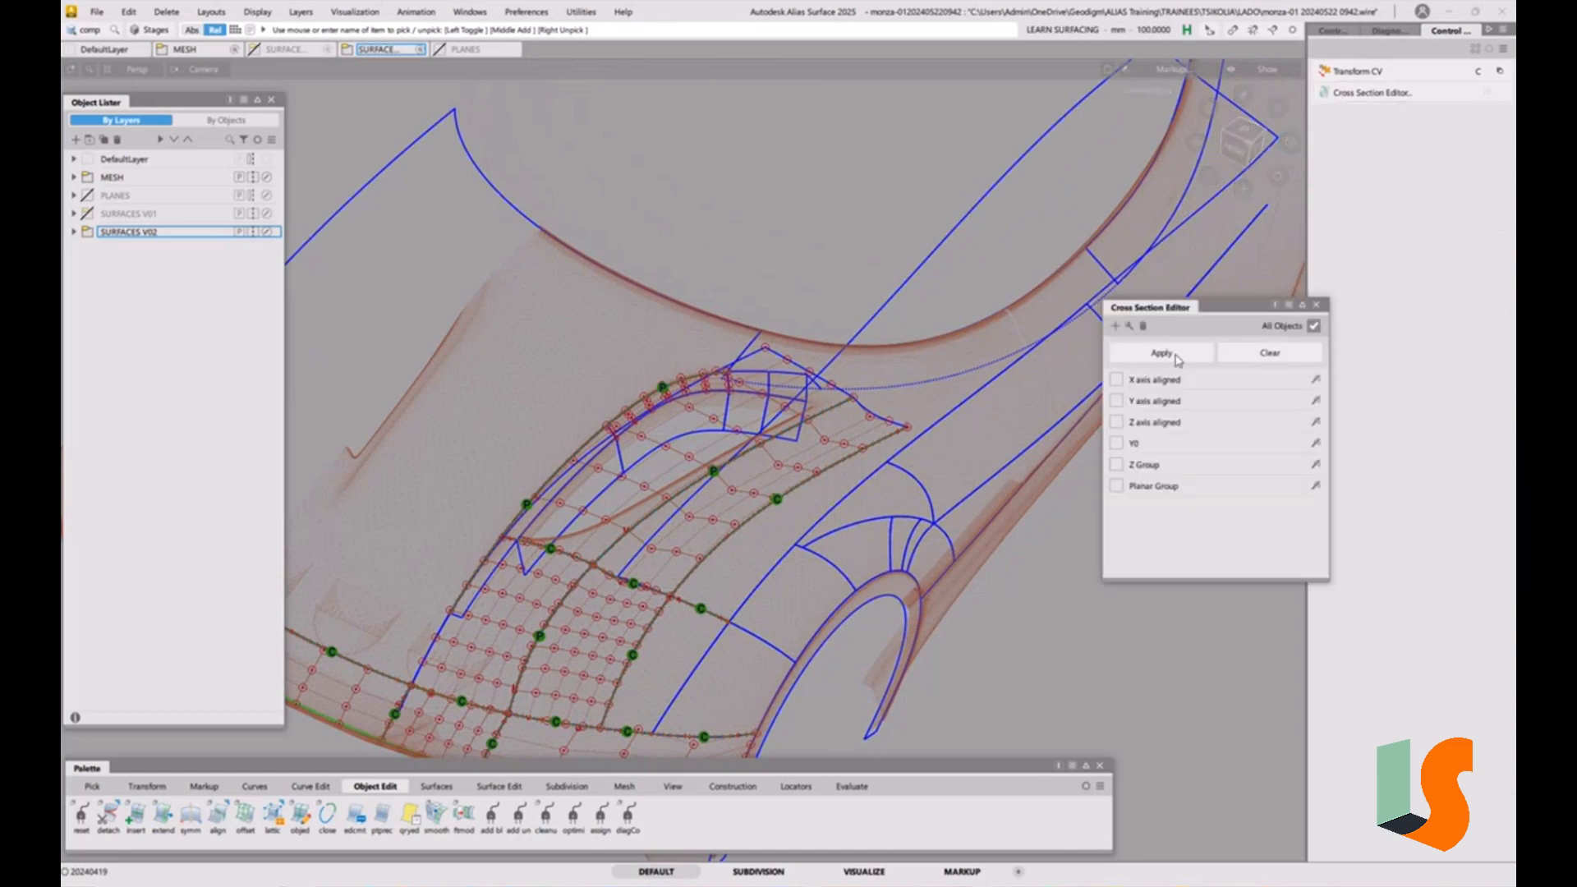
click(1116, 379)
click(1116, 401)
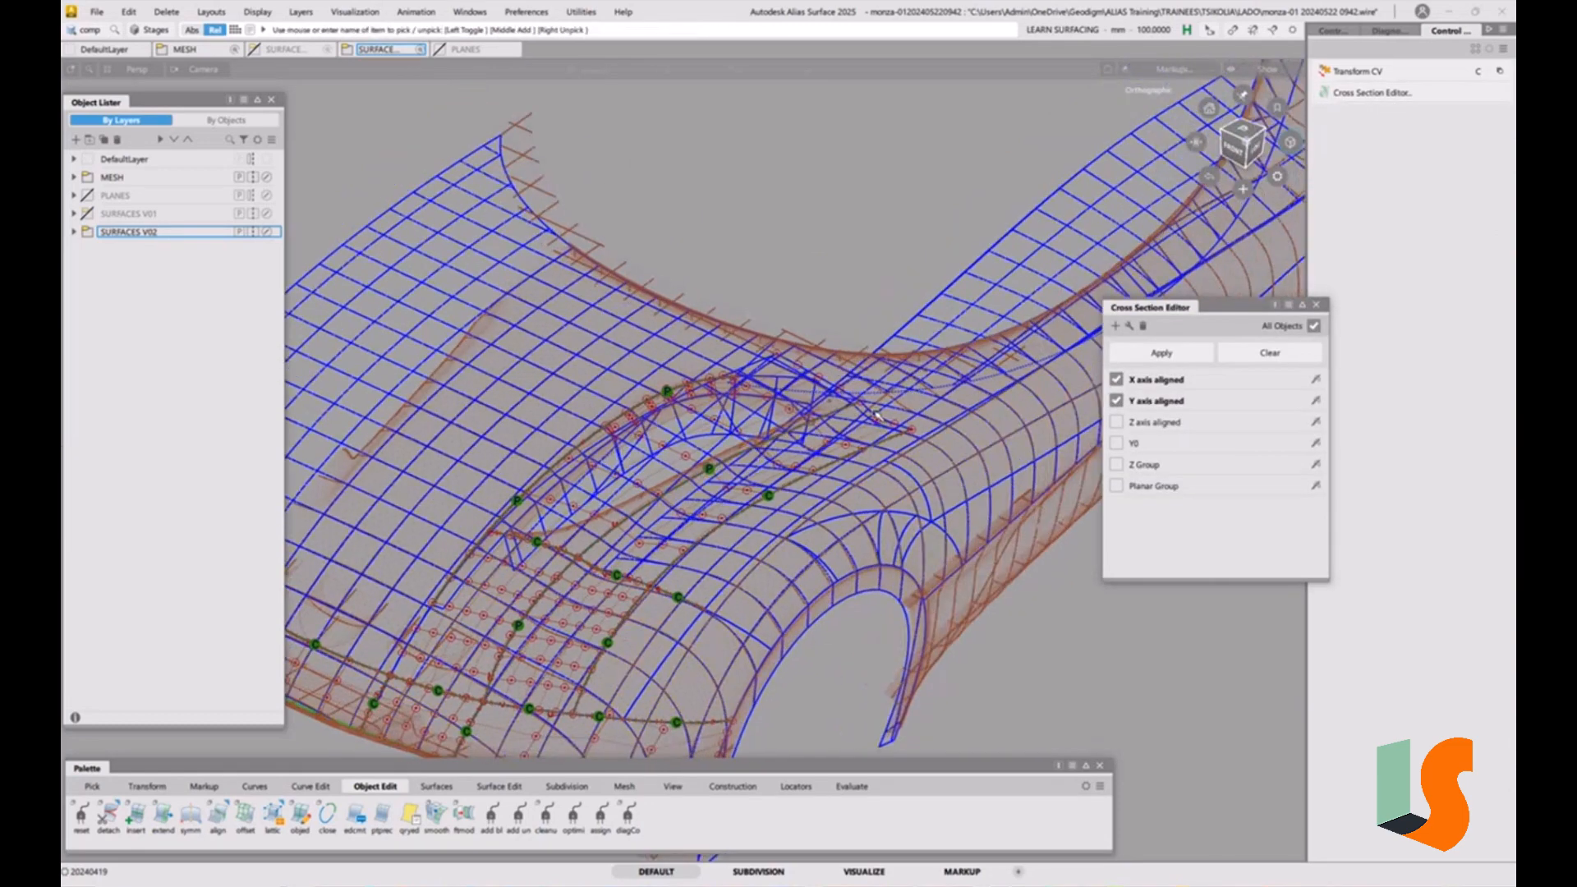
Activate the medium markup pencil and set its brush color to red
scroll(876, 415, up, 5)
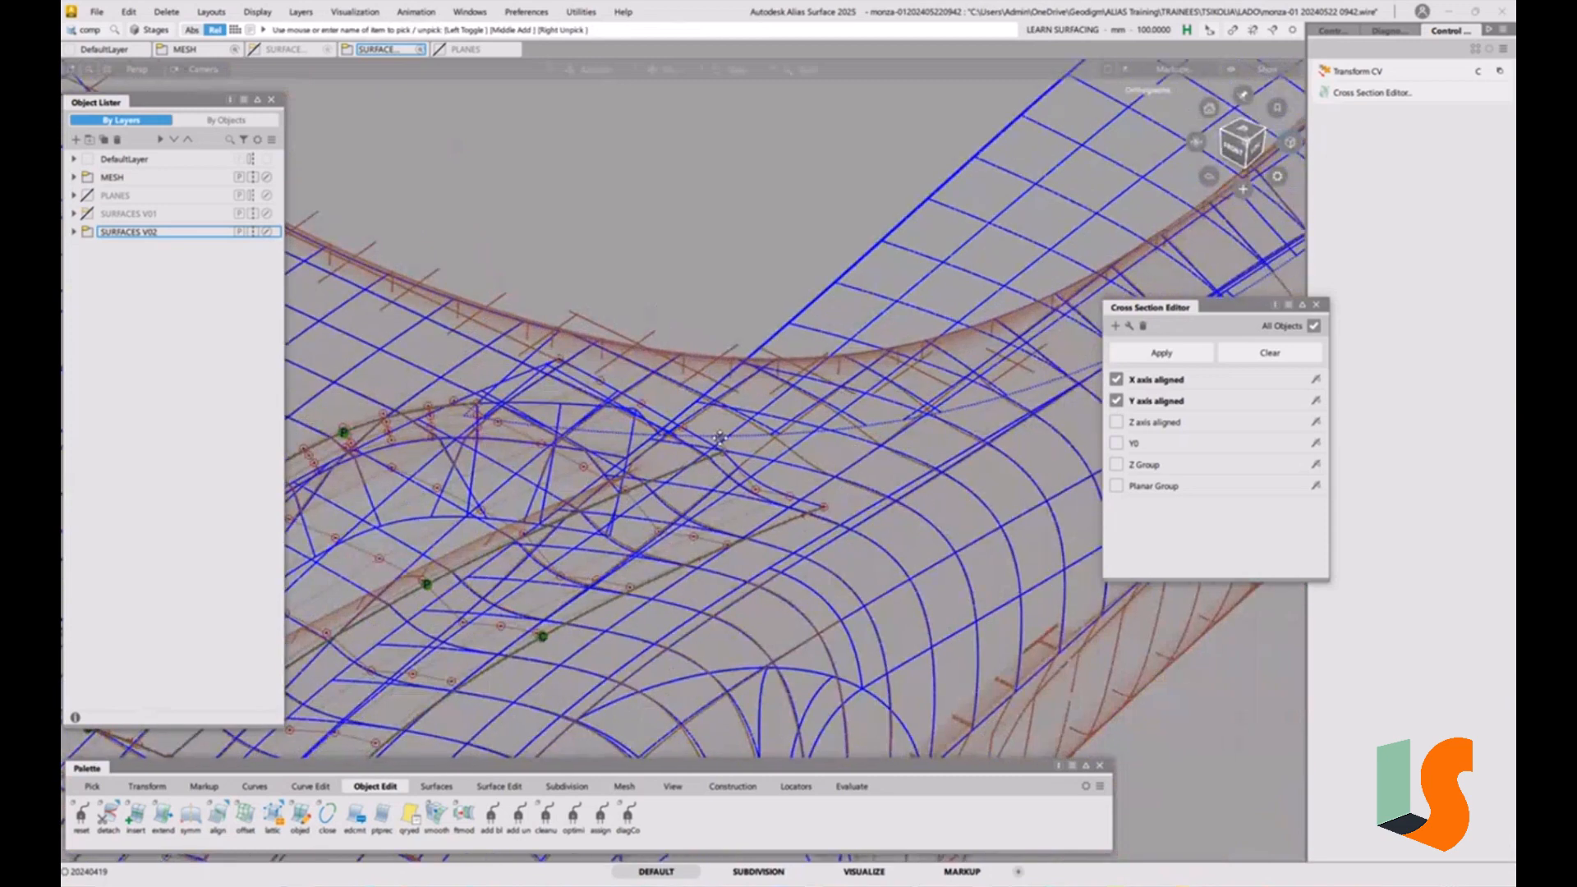
alt+shift+drag(720, 438, 692, 343)
alt+shift+drag(599, 321, 675, 488)
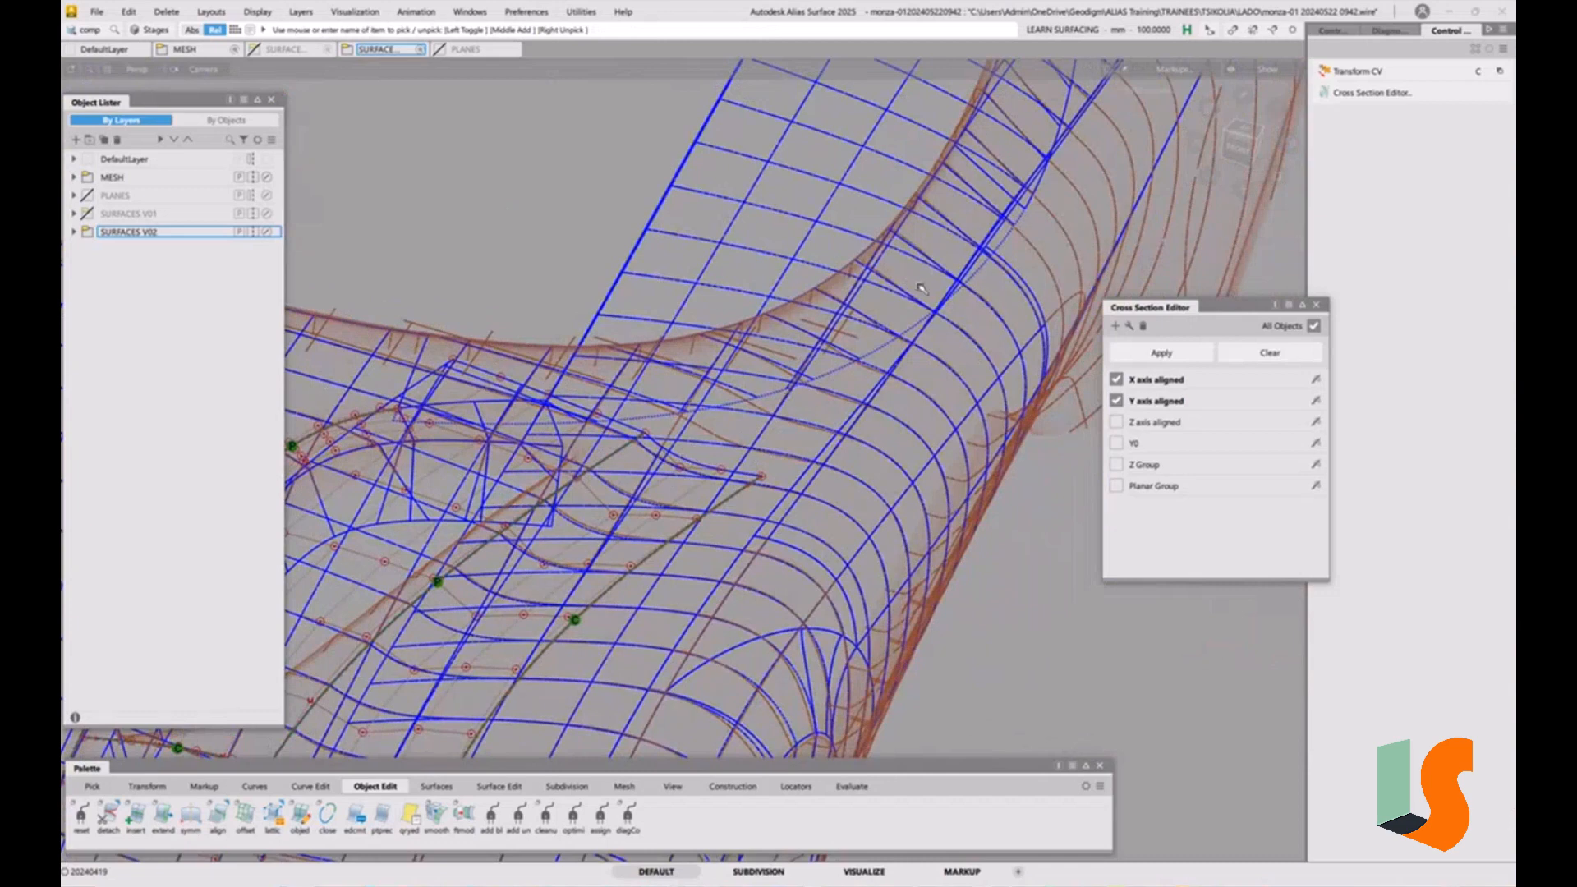
alt+shift+drag(929, 314, 859, 377)
alt+shift+drag(760, 387, 787, 397)
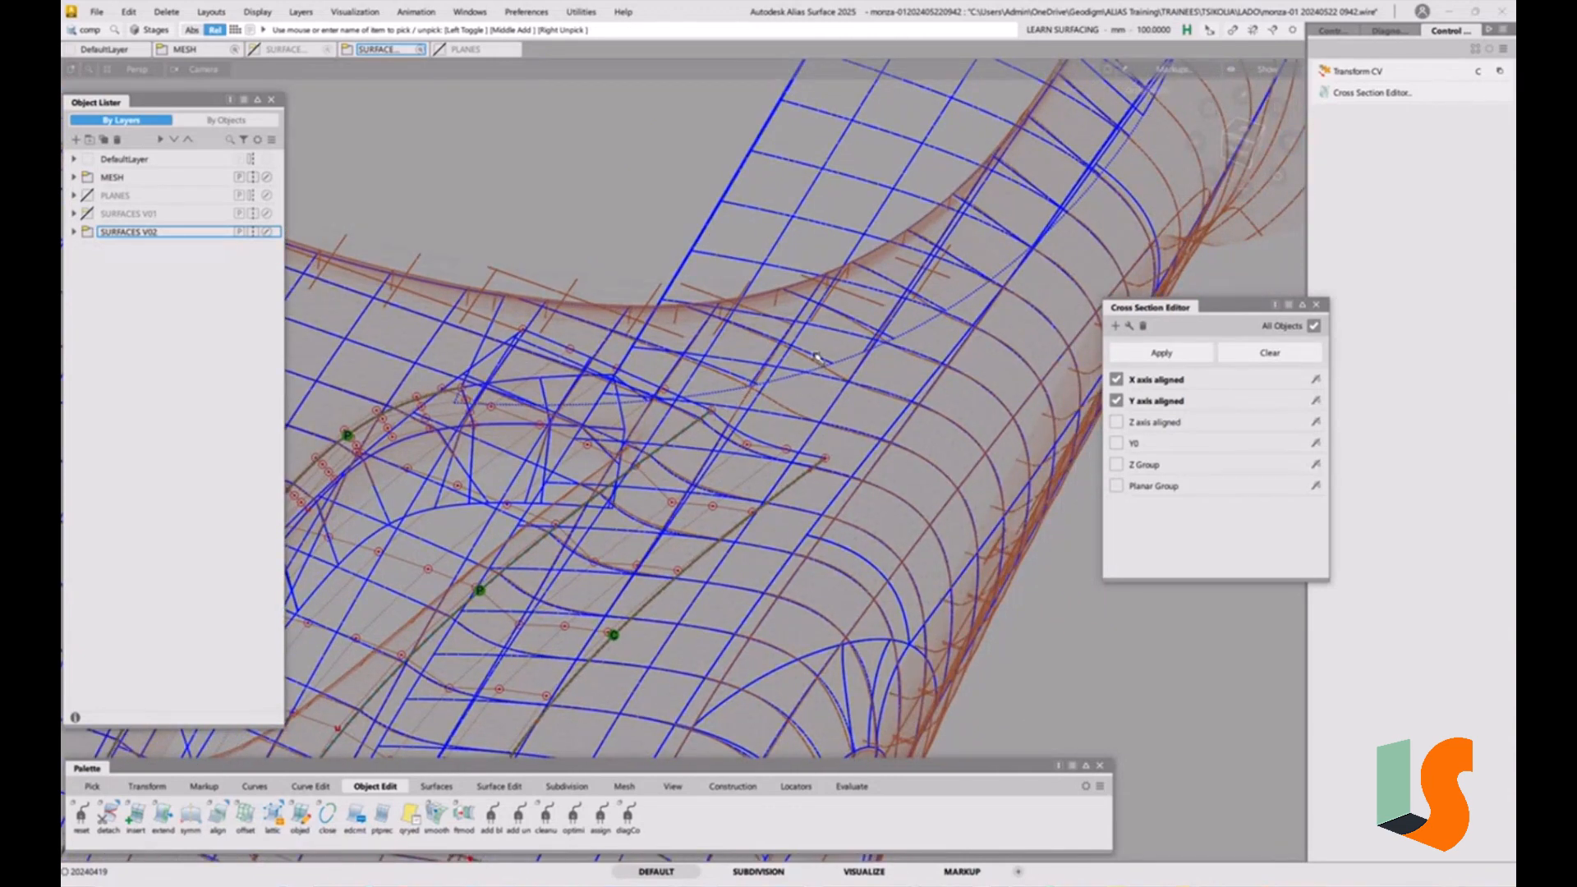
alt+shift+drag(817, 357, 772, 476)
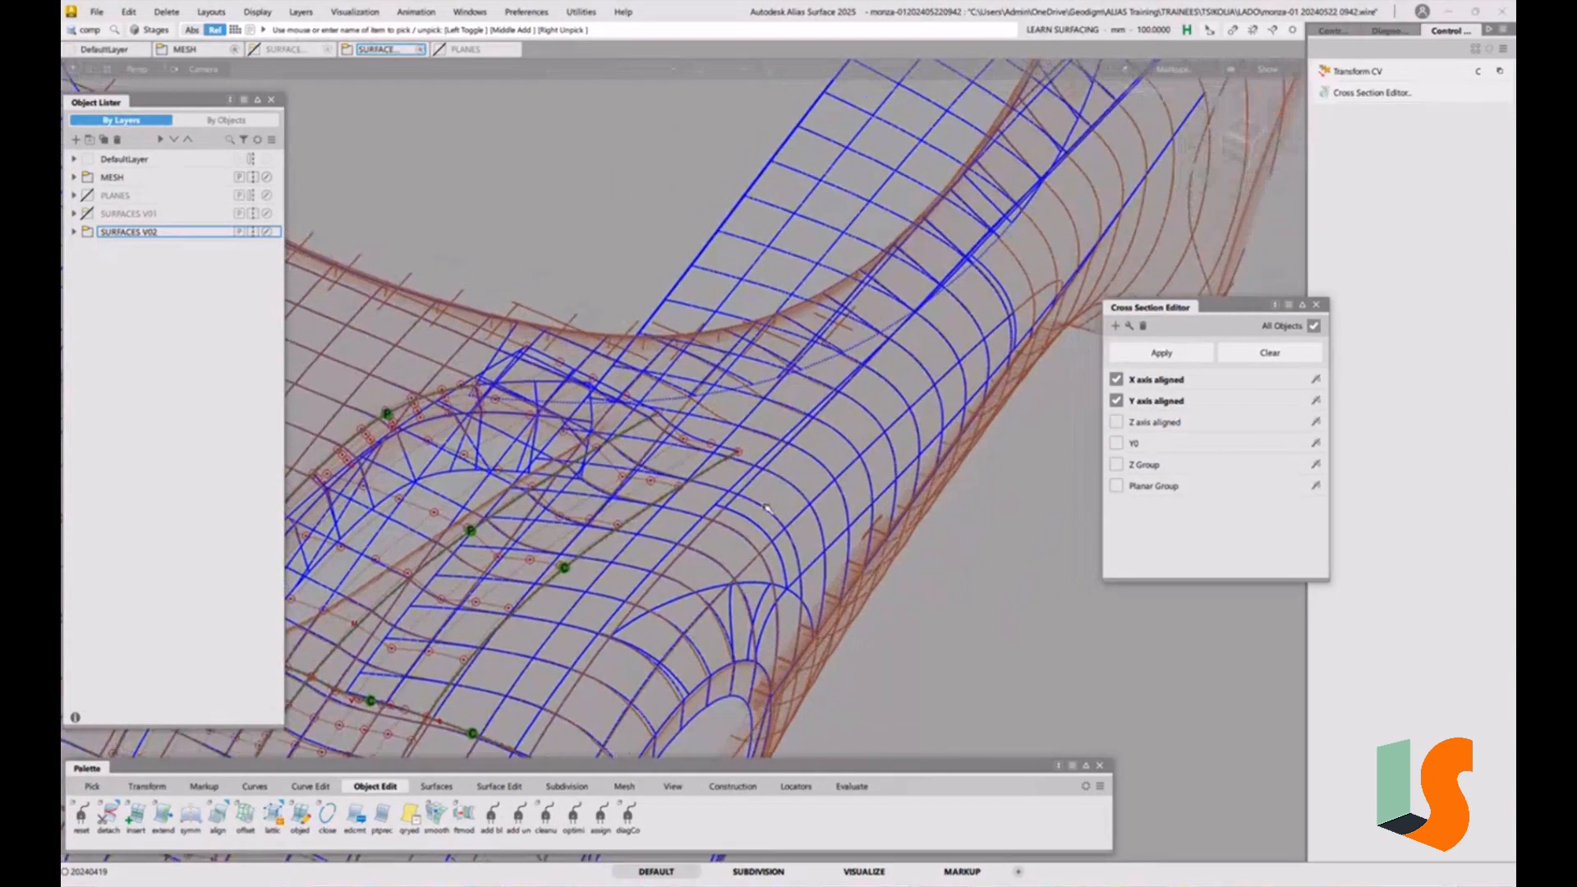
click(205, 786)
double_click(108, 813)
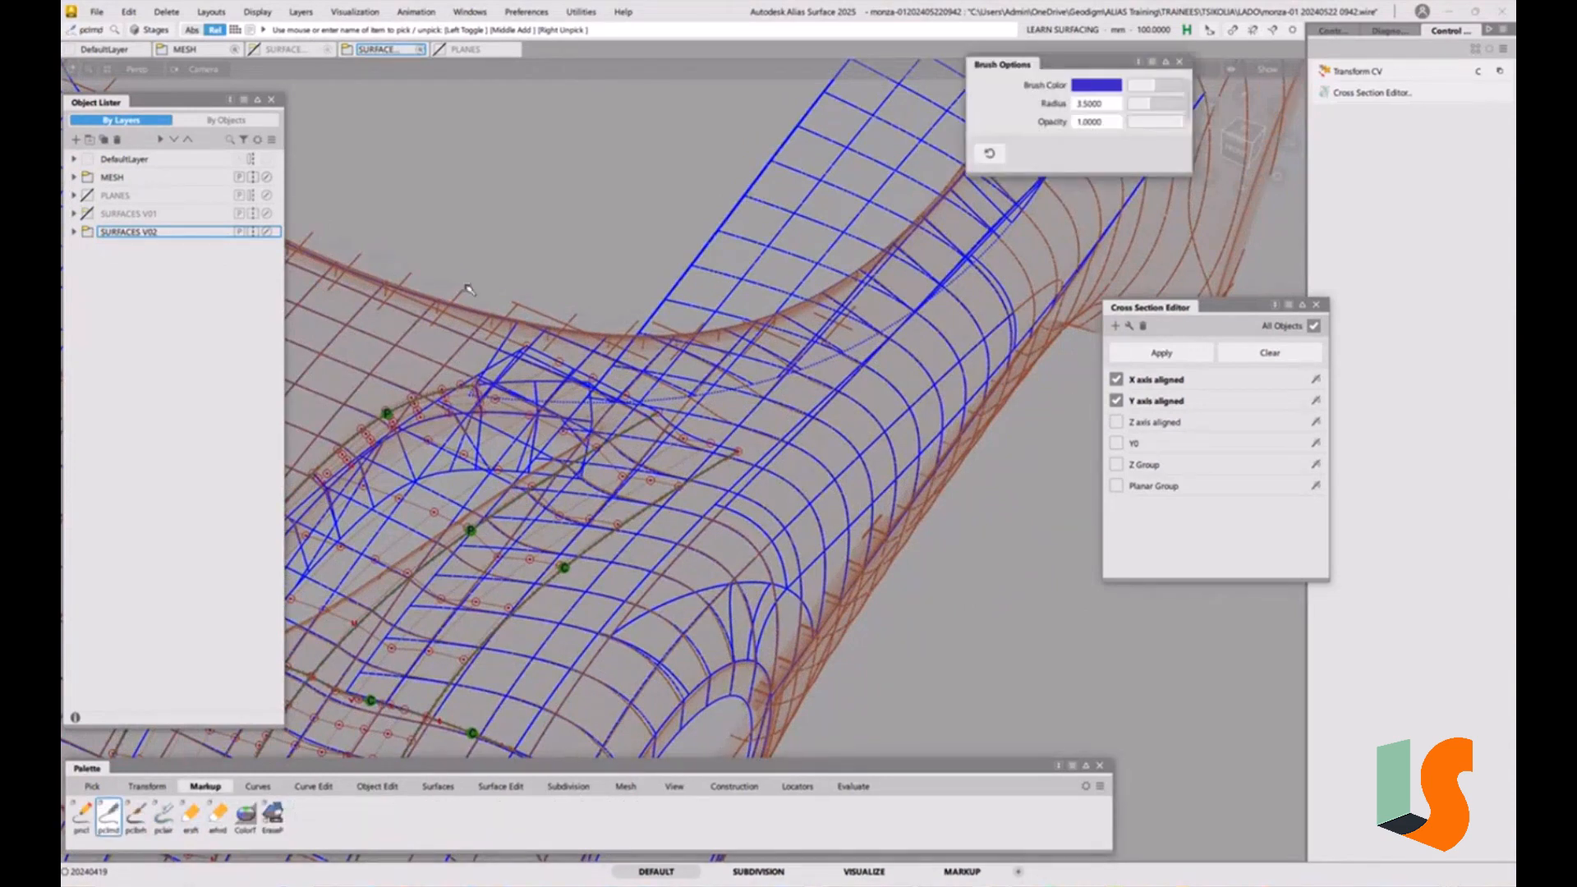
click(1115, 88)
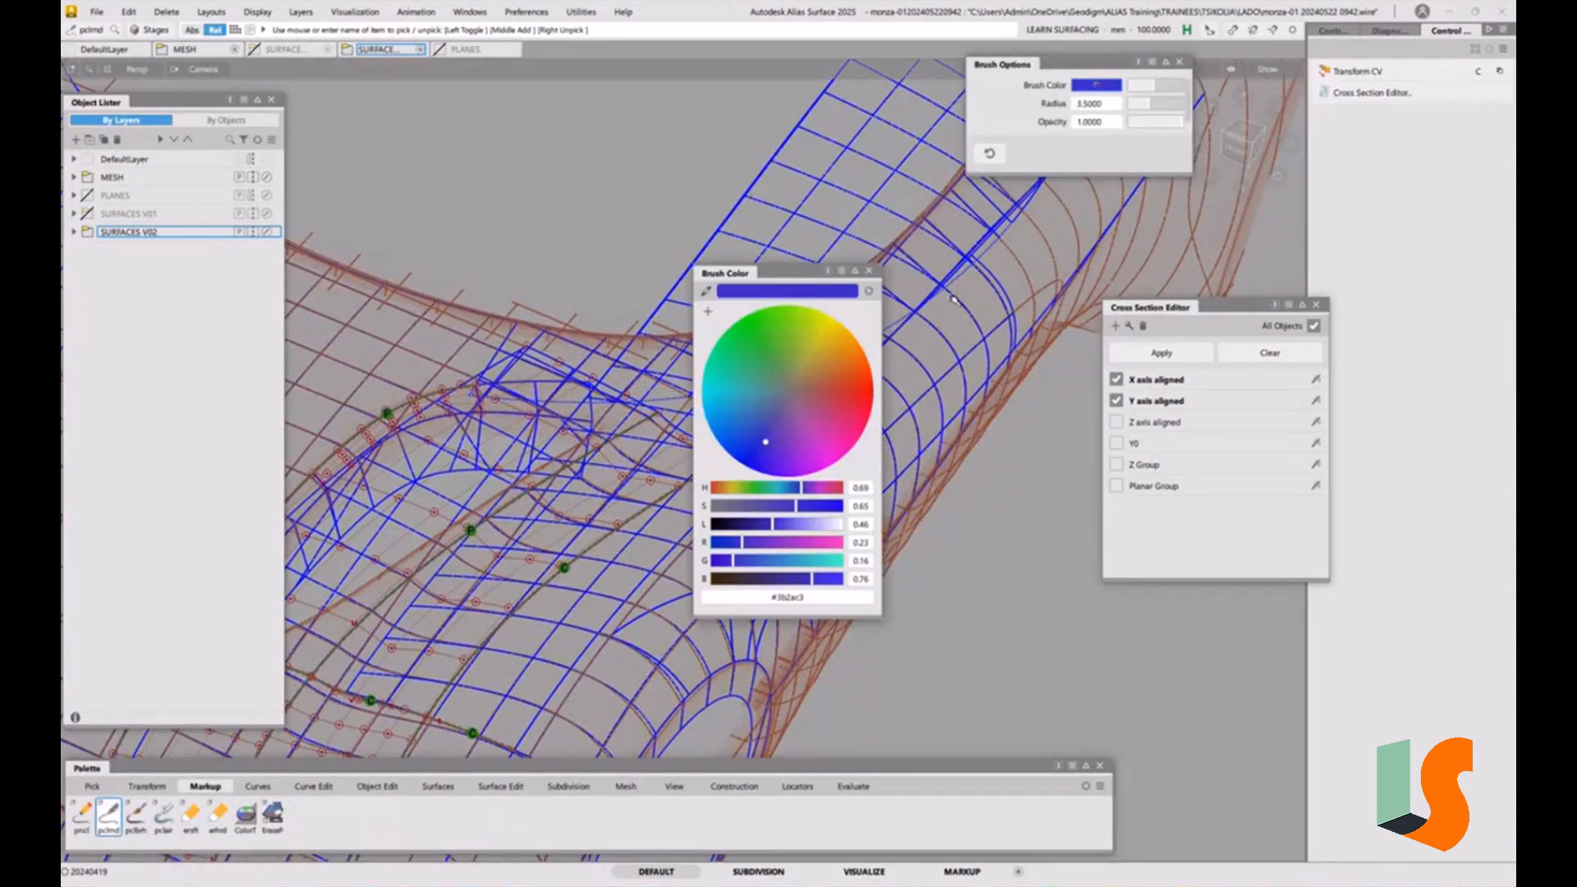
click(826, 423)
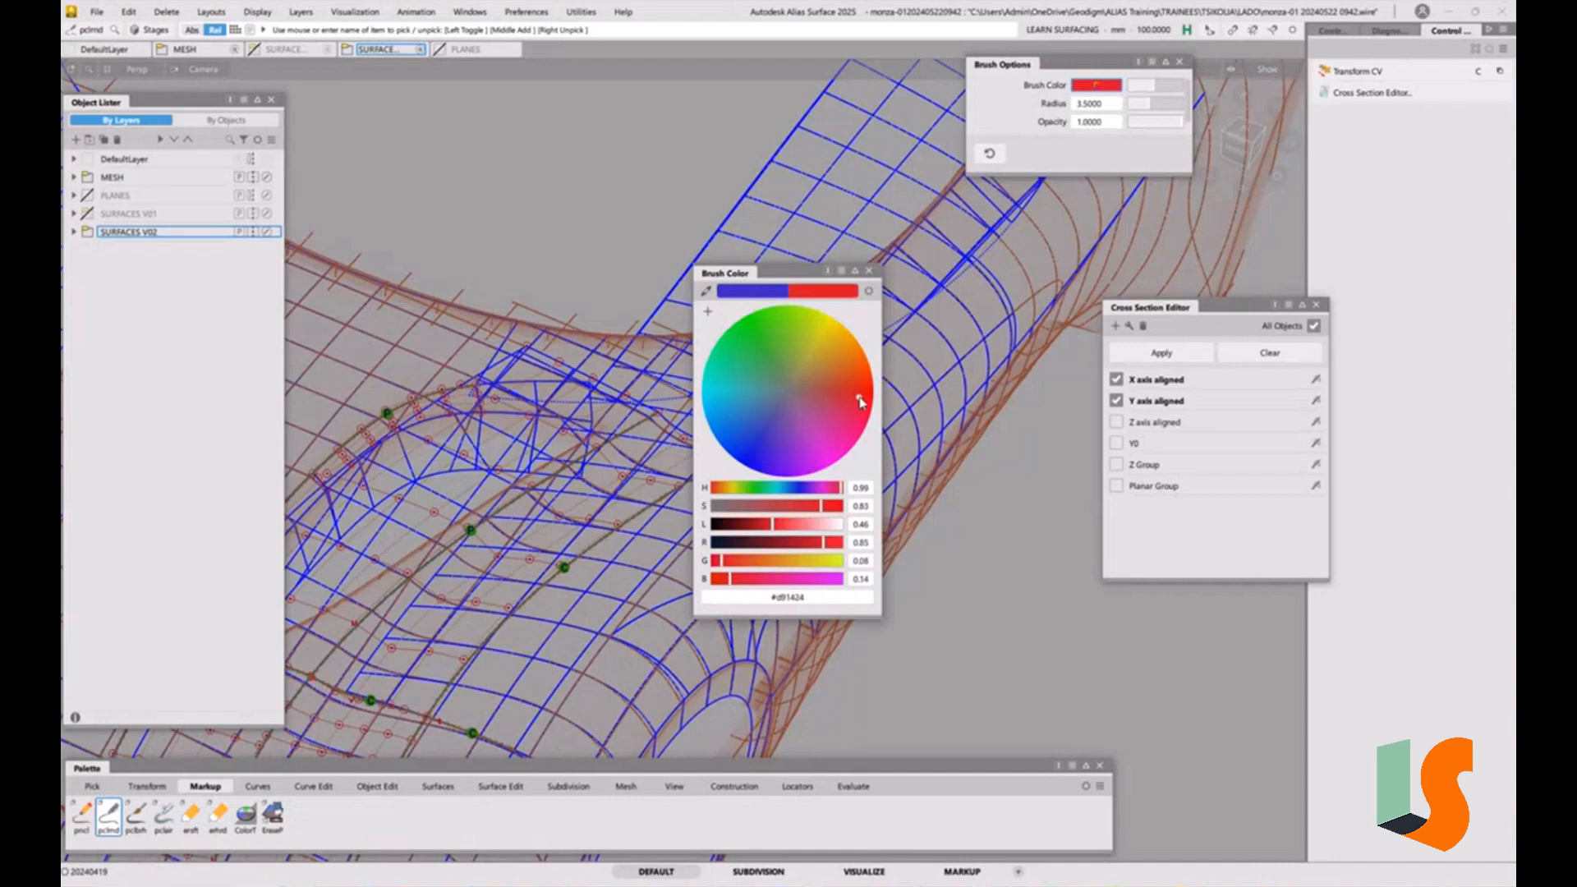
click(869, 270)
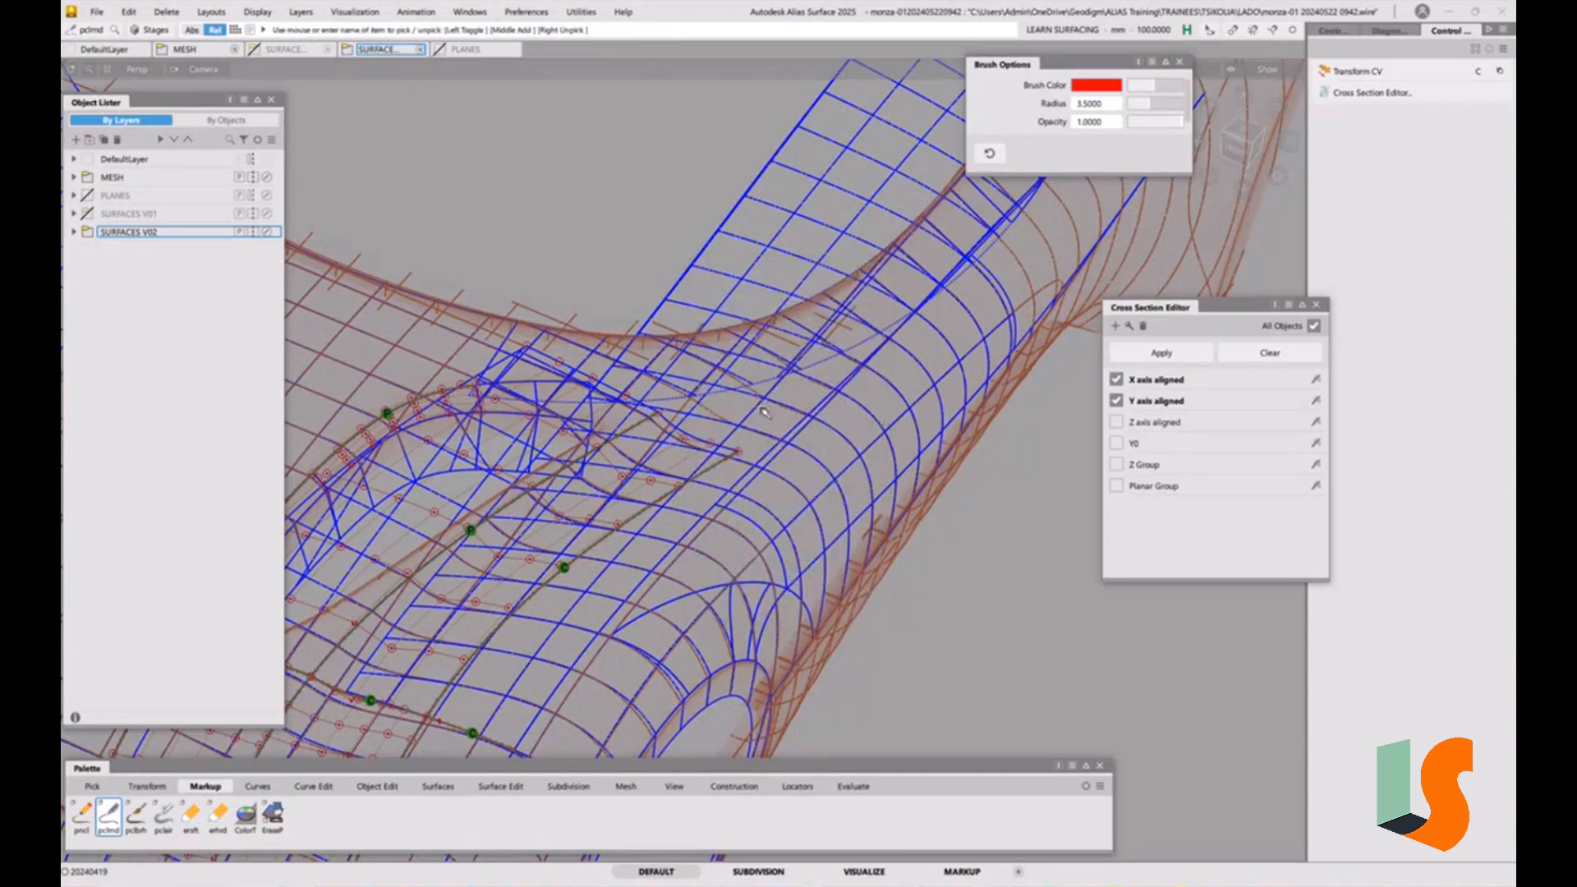
Mark both long edges of the hood surface with solid red strokes, continue them as dashes toward the rear, and close the brush and section windows
scroll(762, 410, down, 2)
scroll(760, 431, up, 3)
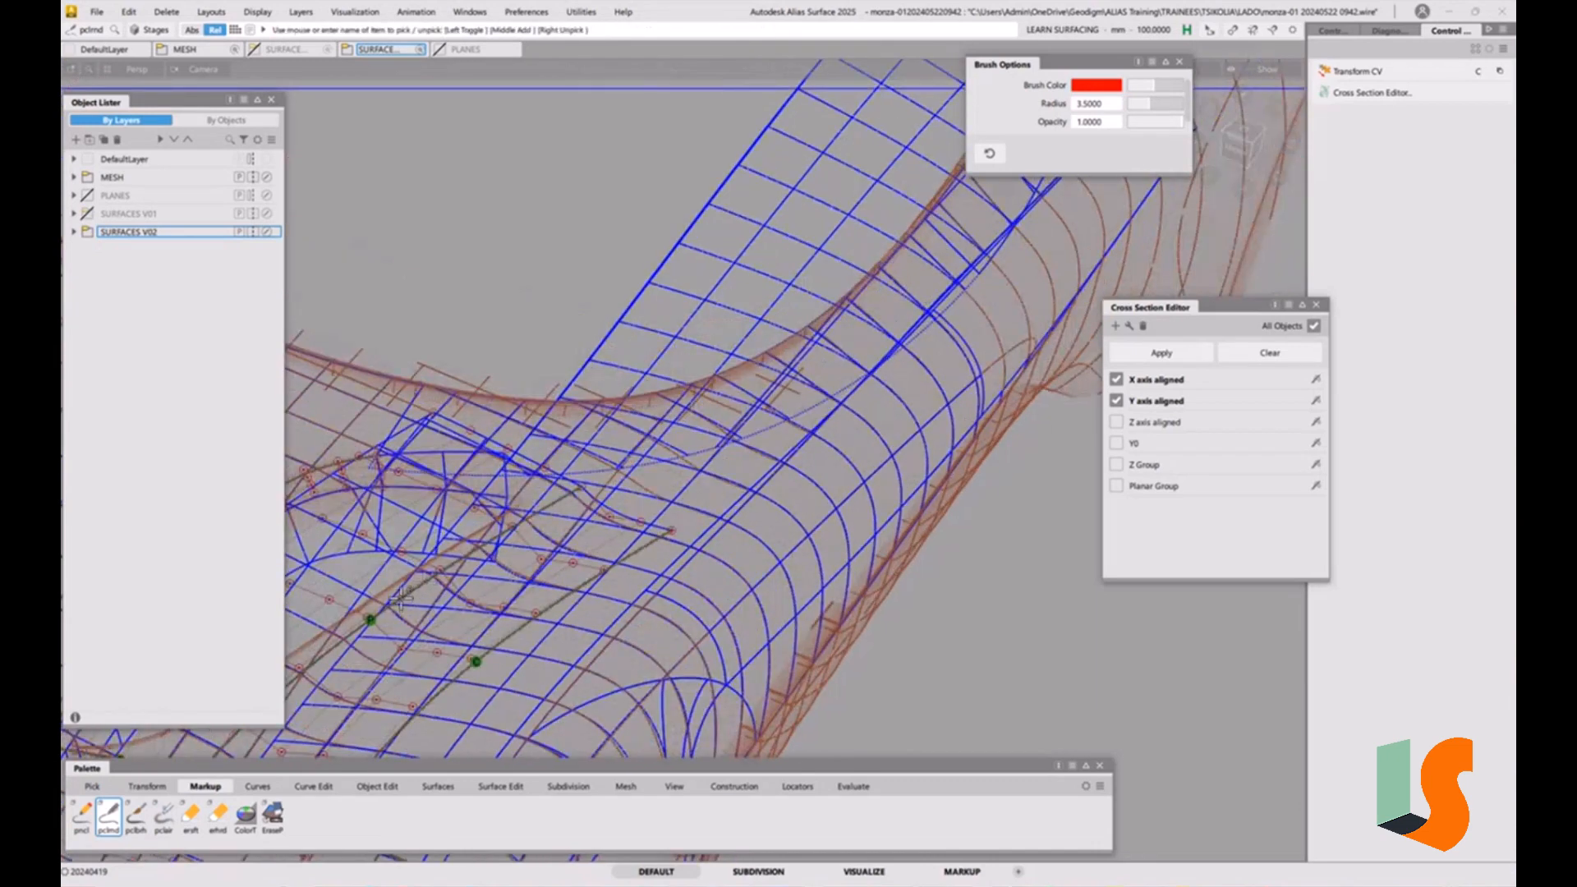
drag(400, 600, 580, 487)
drag(584, 486, 791, 345)
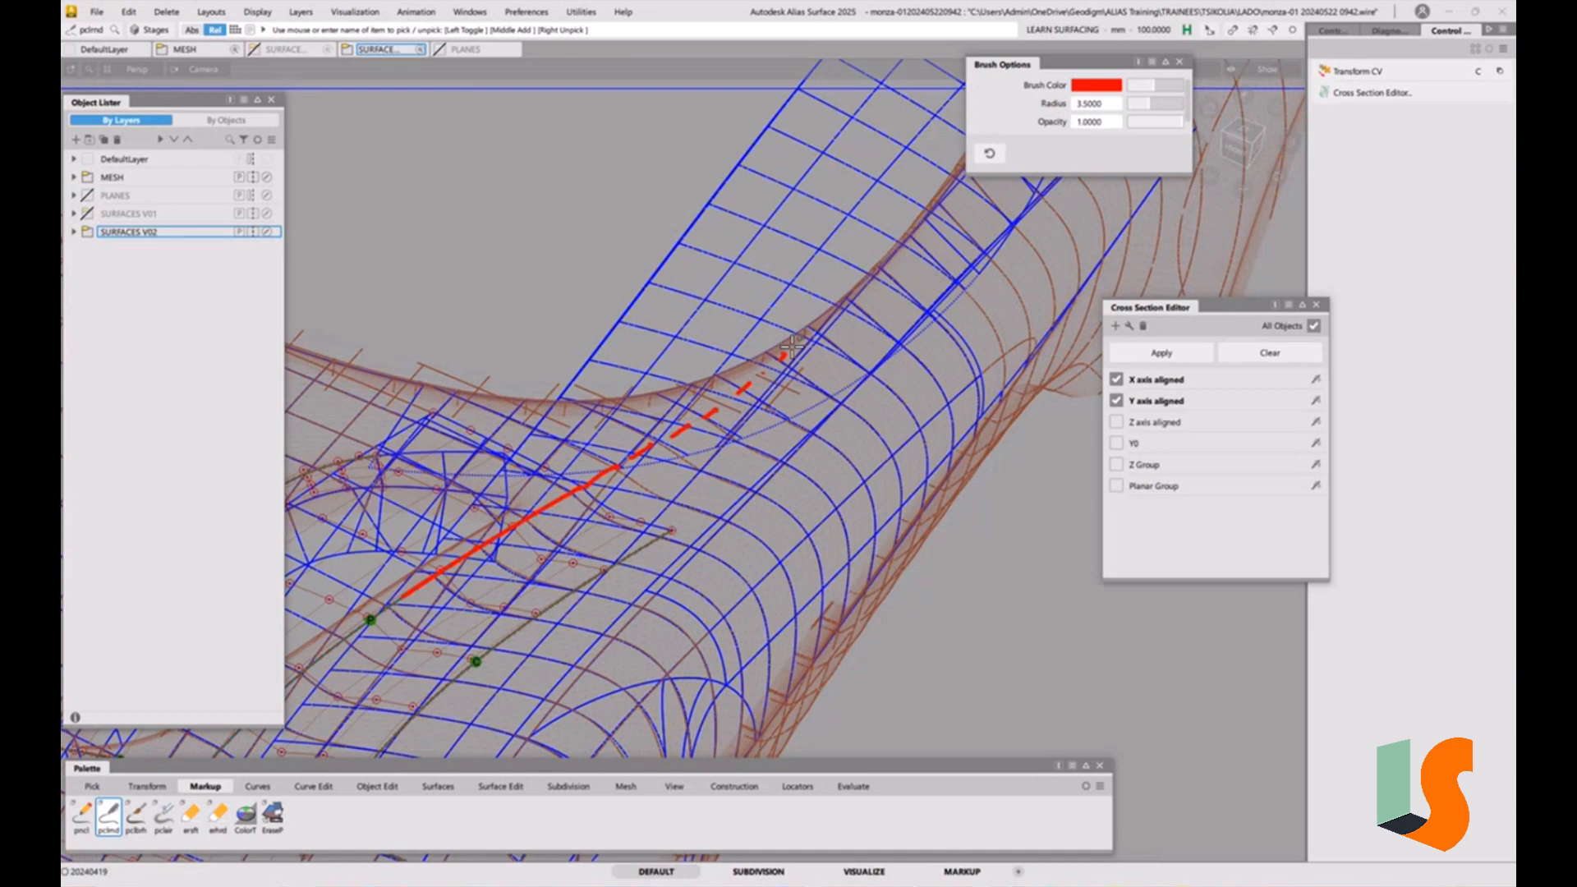
drag(552, 606, 676, 528)
drag(702, 515, 862, 413)
click(1180, 63)
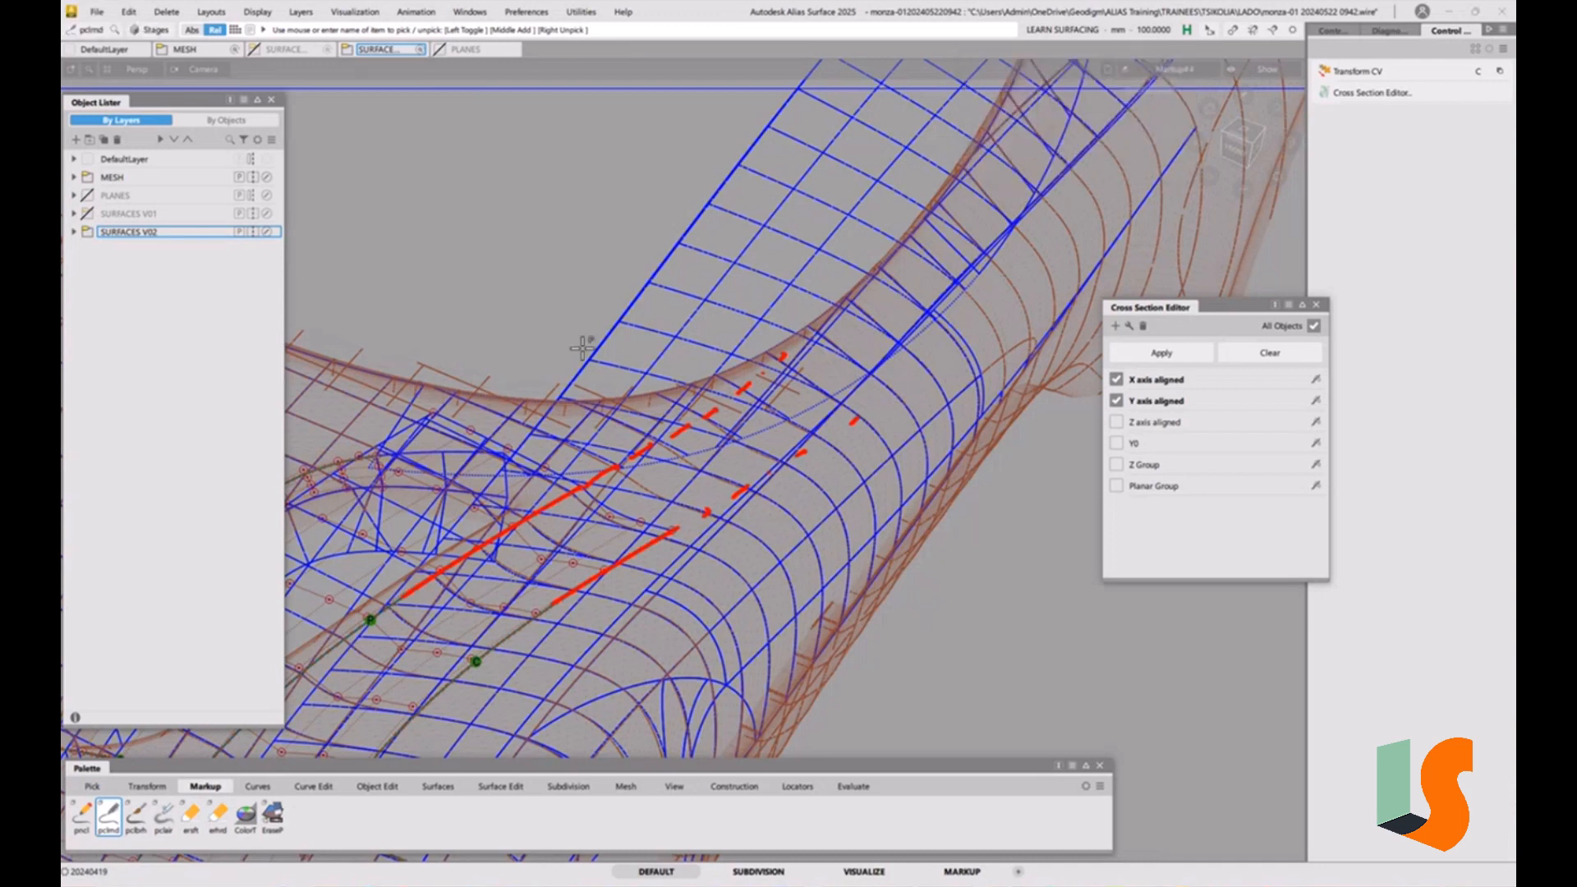
click(1315, 304)
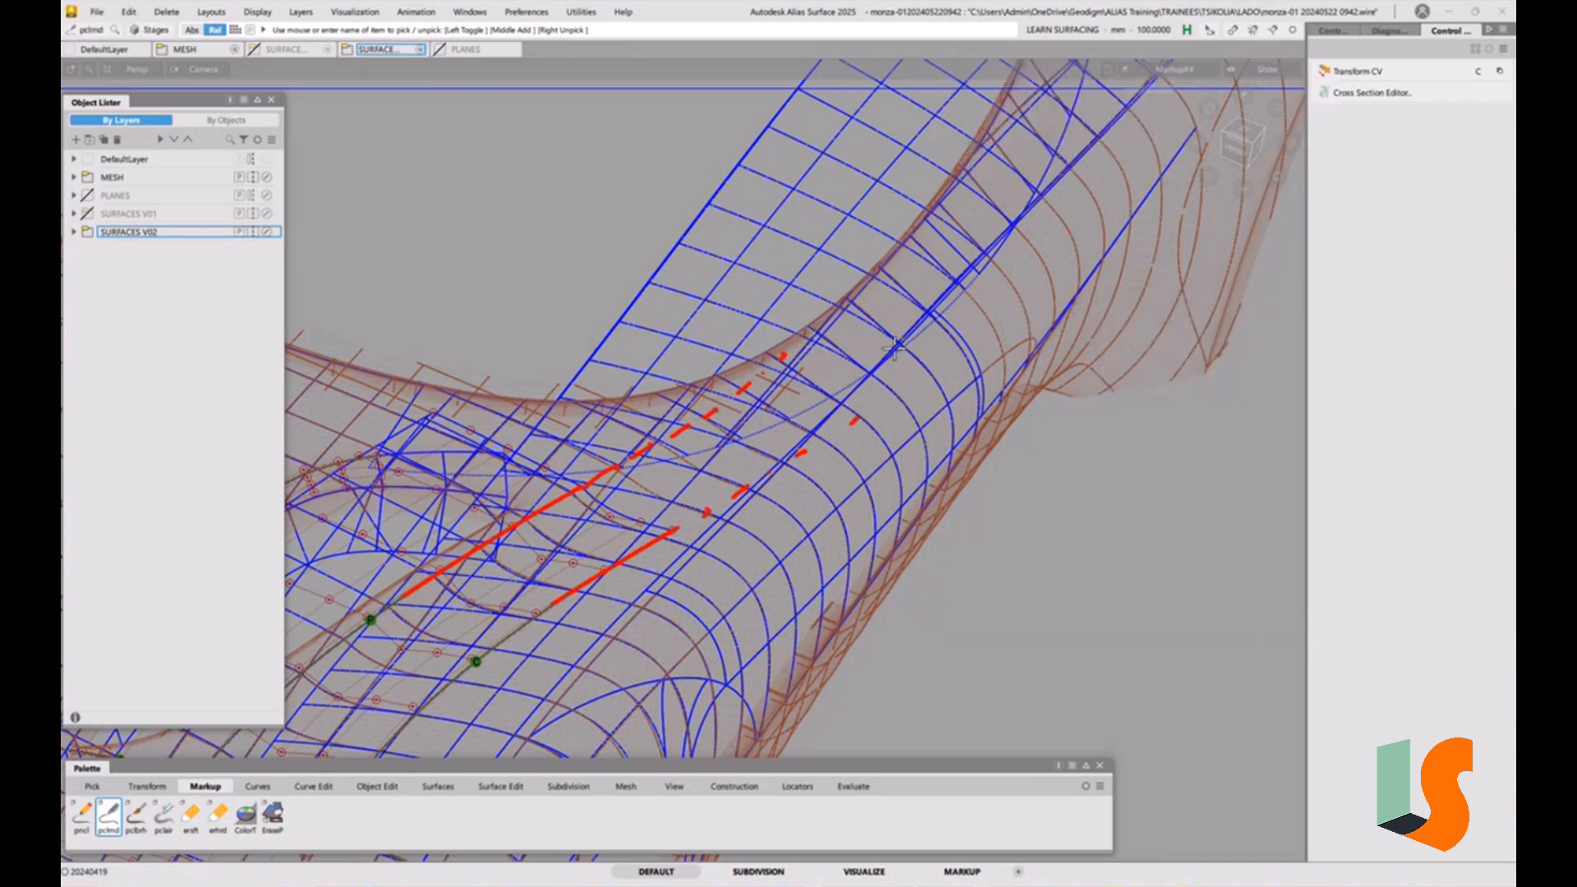
Clear all cross sections and display only the X axis aligned ones
ctrl+shift+drag(902, 384, 900, 352)
alt+shift+right_drag(969, 374, 907, 382)
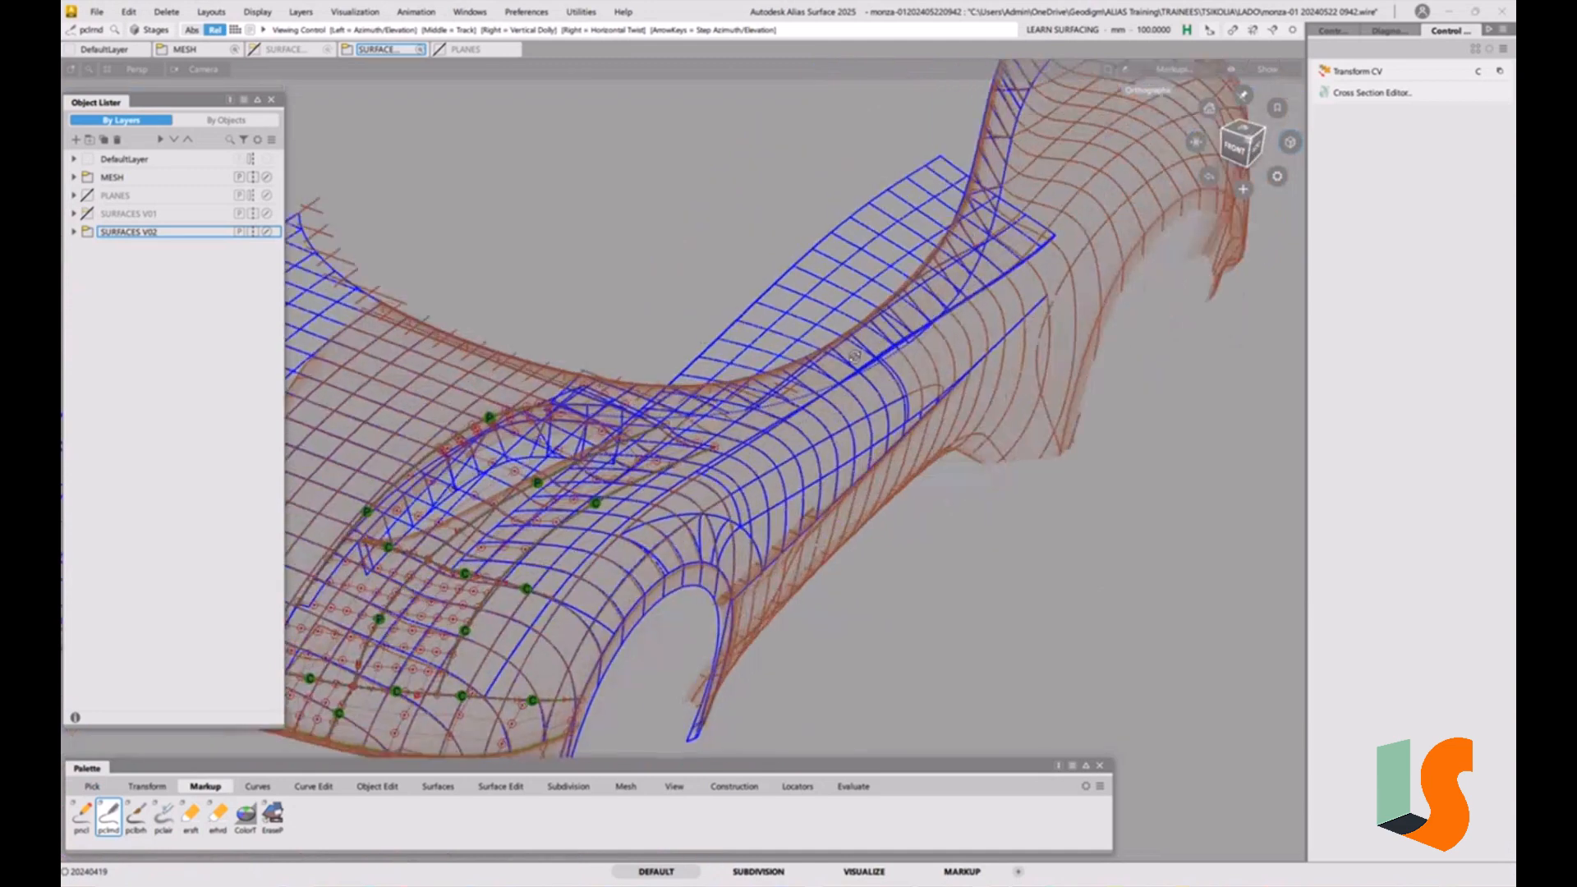
alt+shift+drag(907, 382, 961, 399)
alt+shift+right_drag(961, 399, 1018, 394)
alt+shift+middle_drag(1018, 394, 854, 440)
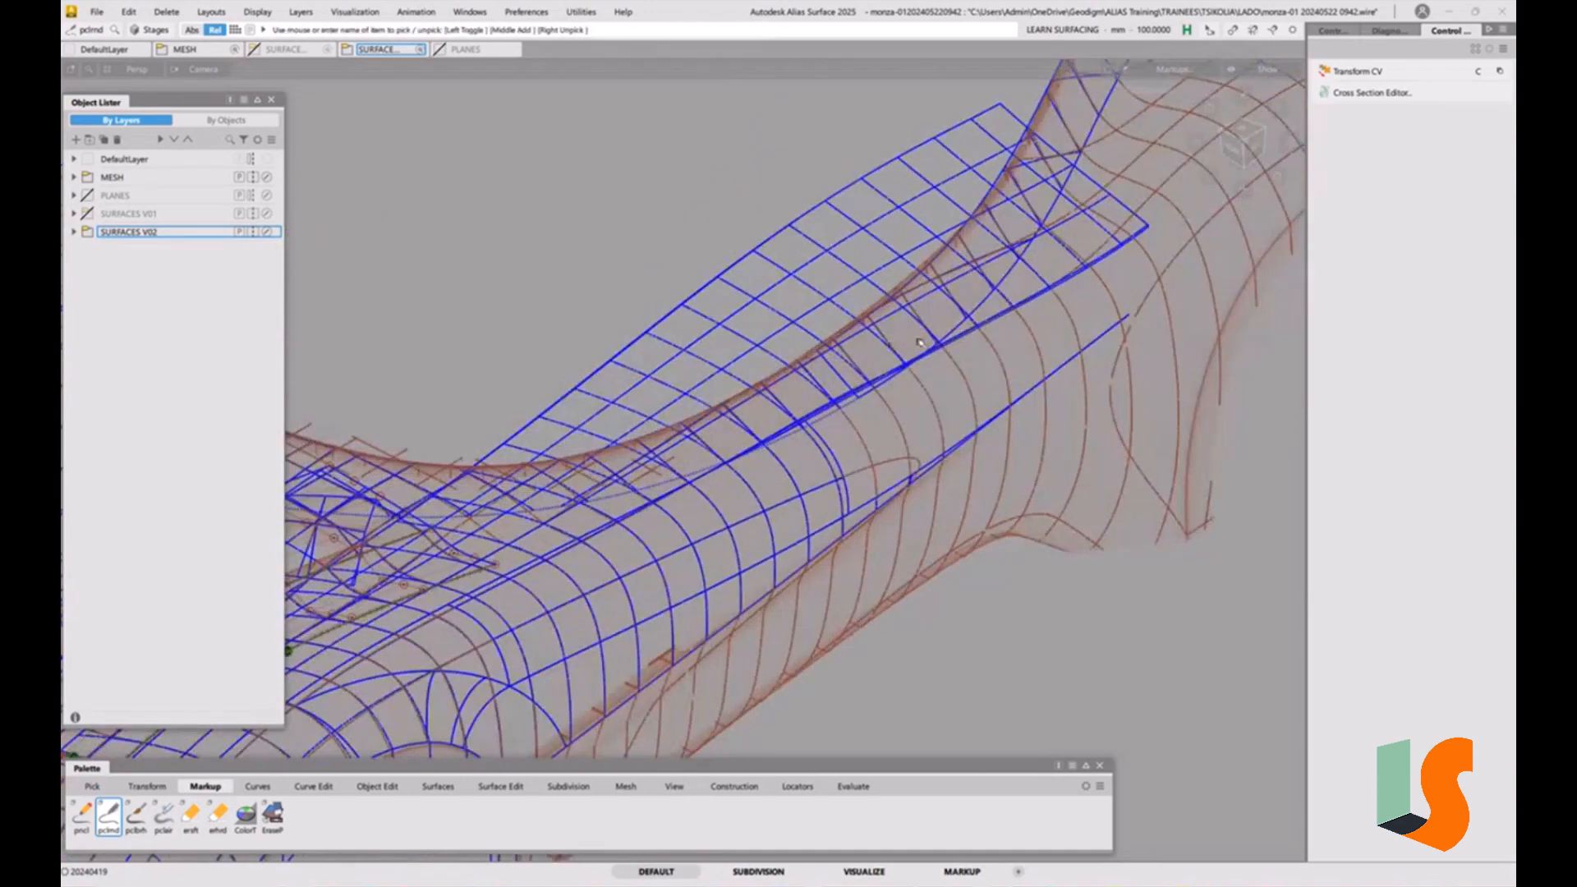
alt+shift+drag(823, 404, 825, 416)
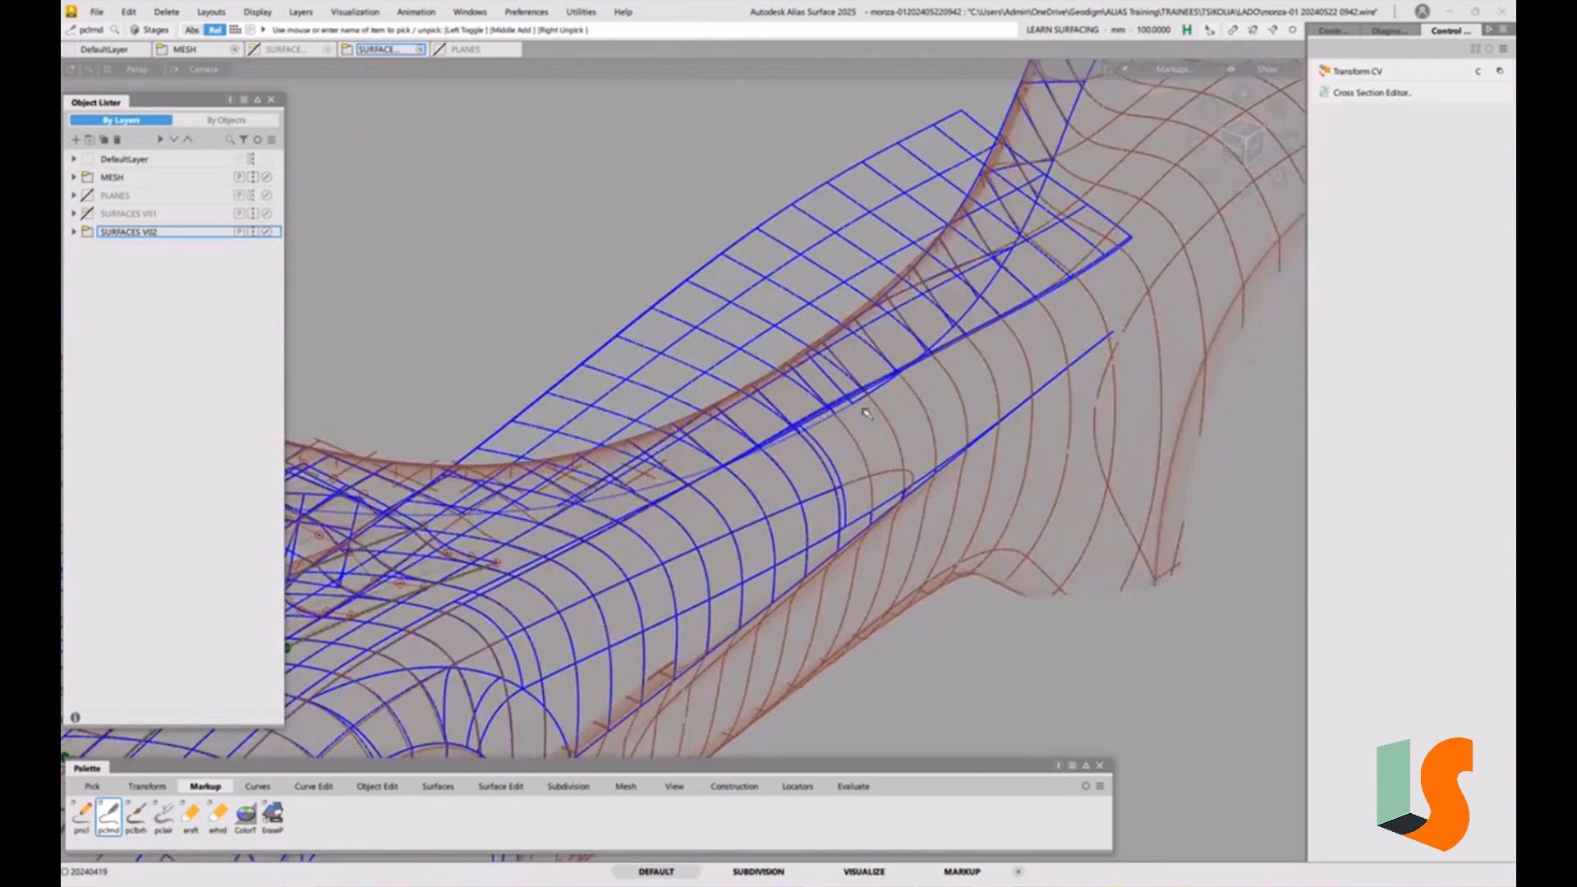
alt+shift+drag(913, 461, 998, 357)
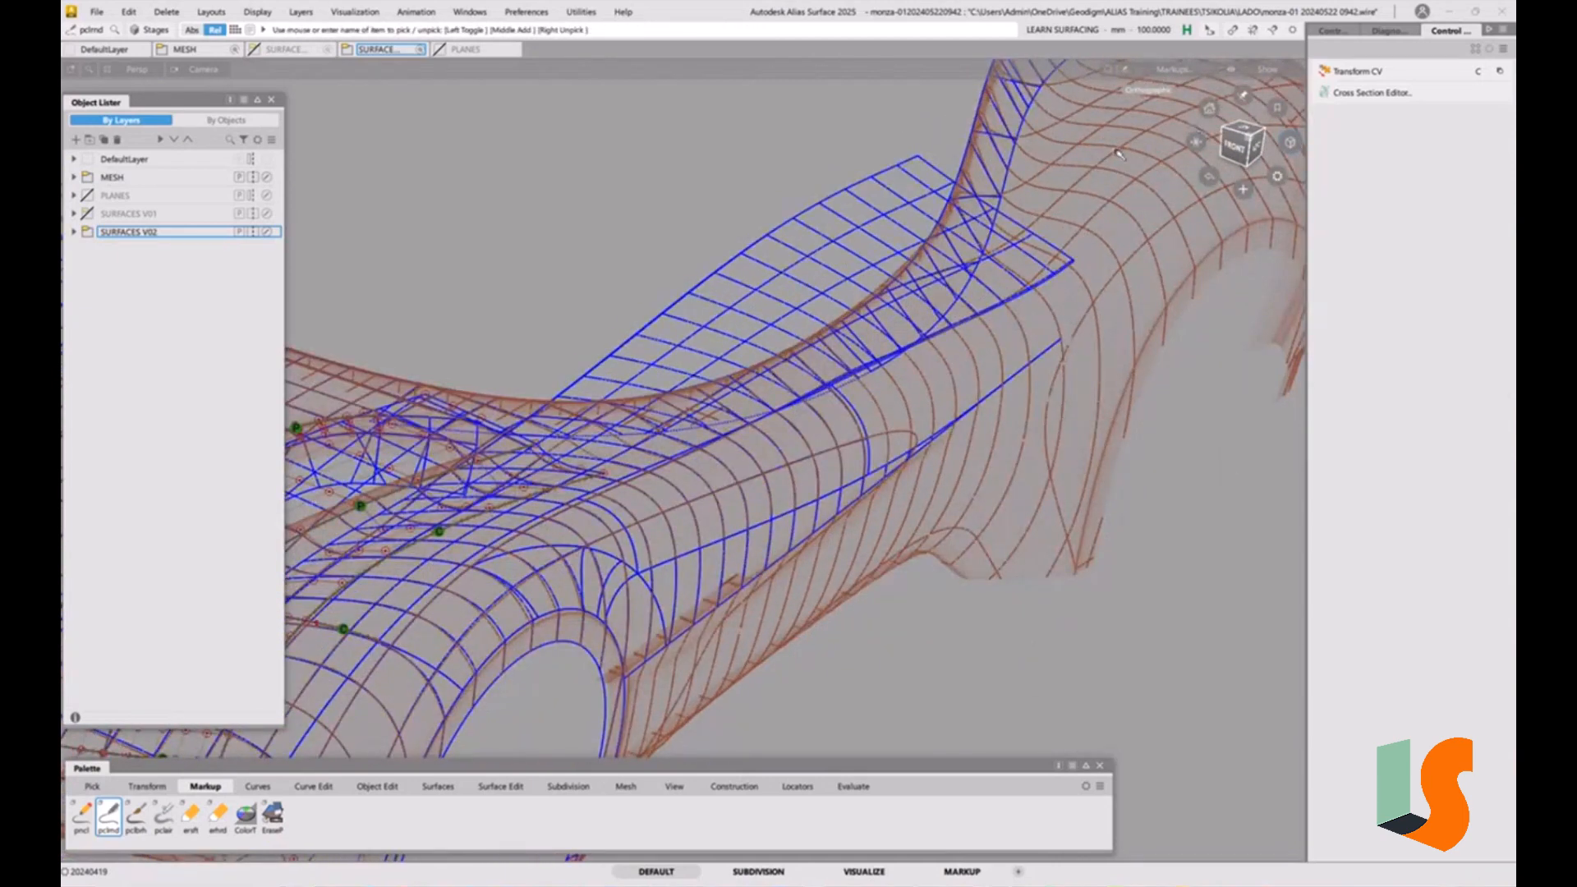
click(1403, 94)
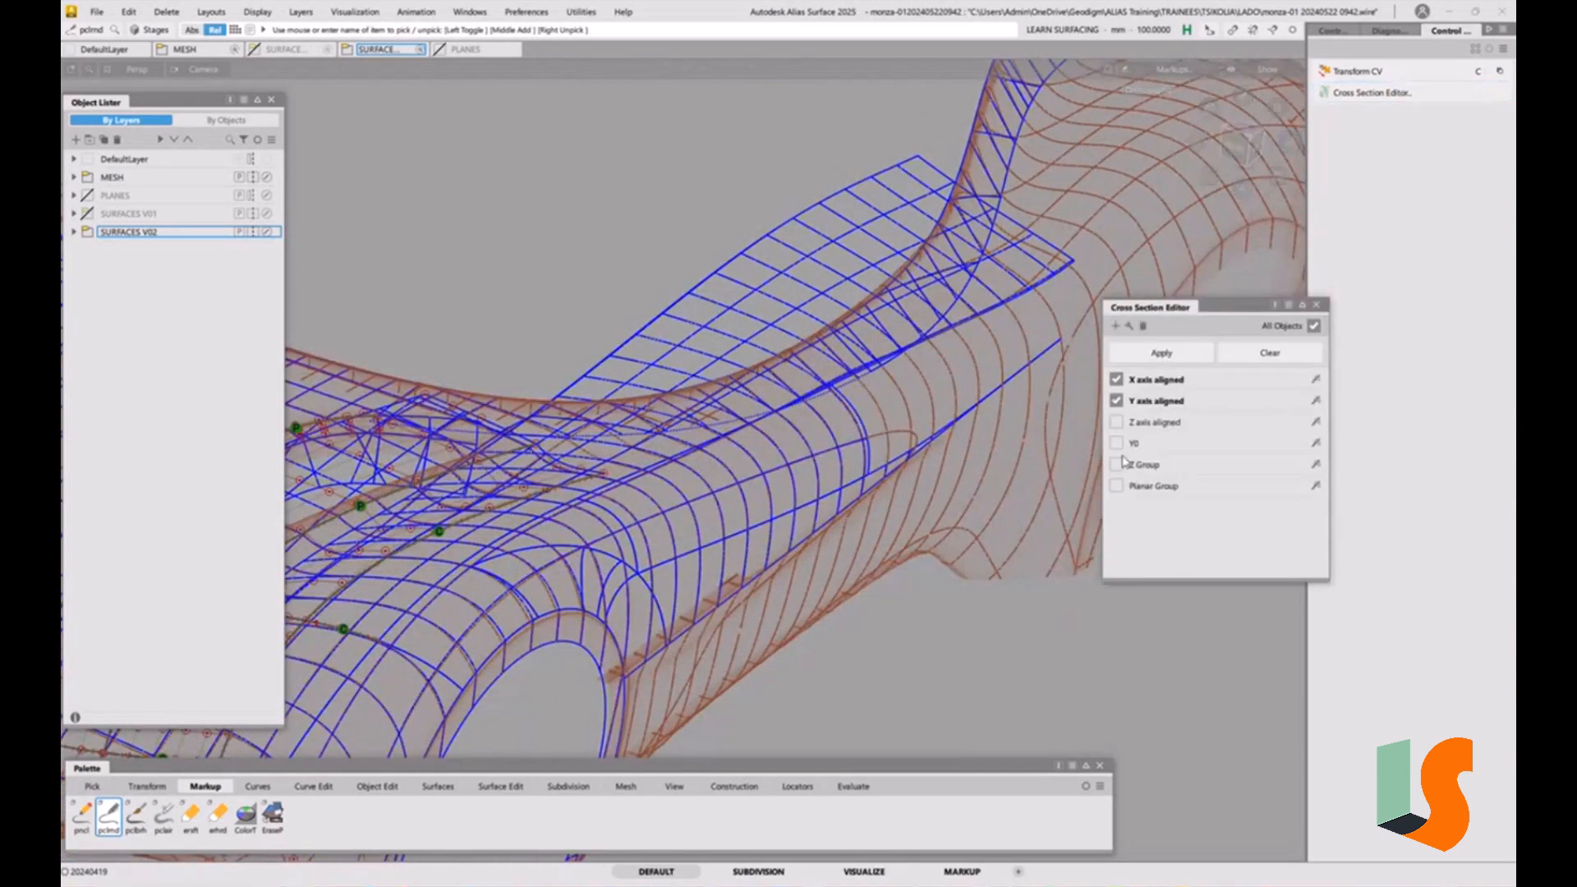
click(1314, 355)
alt+shift+drag(957, 379, 796, 358)
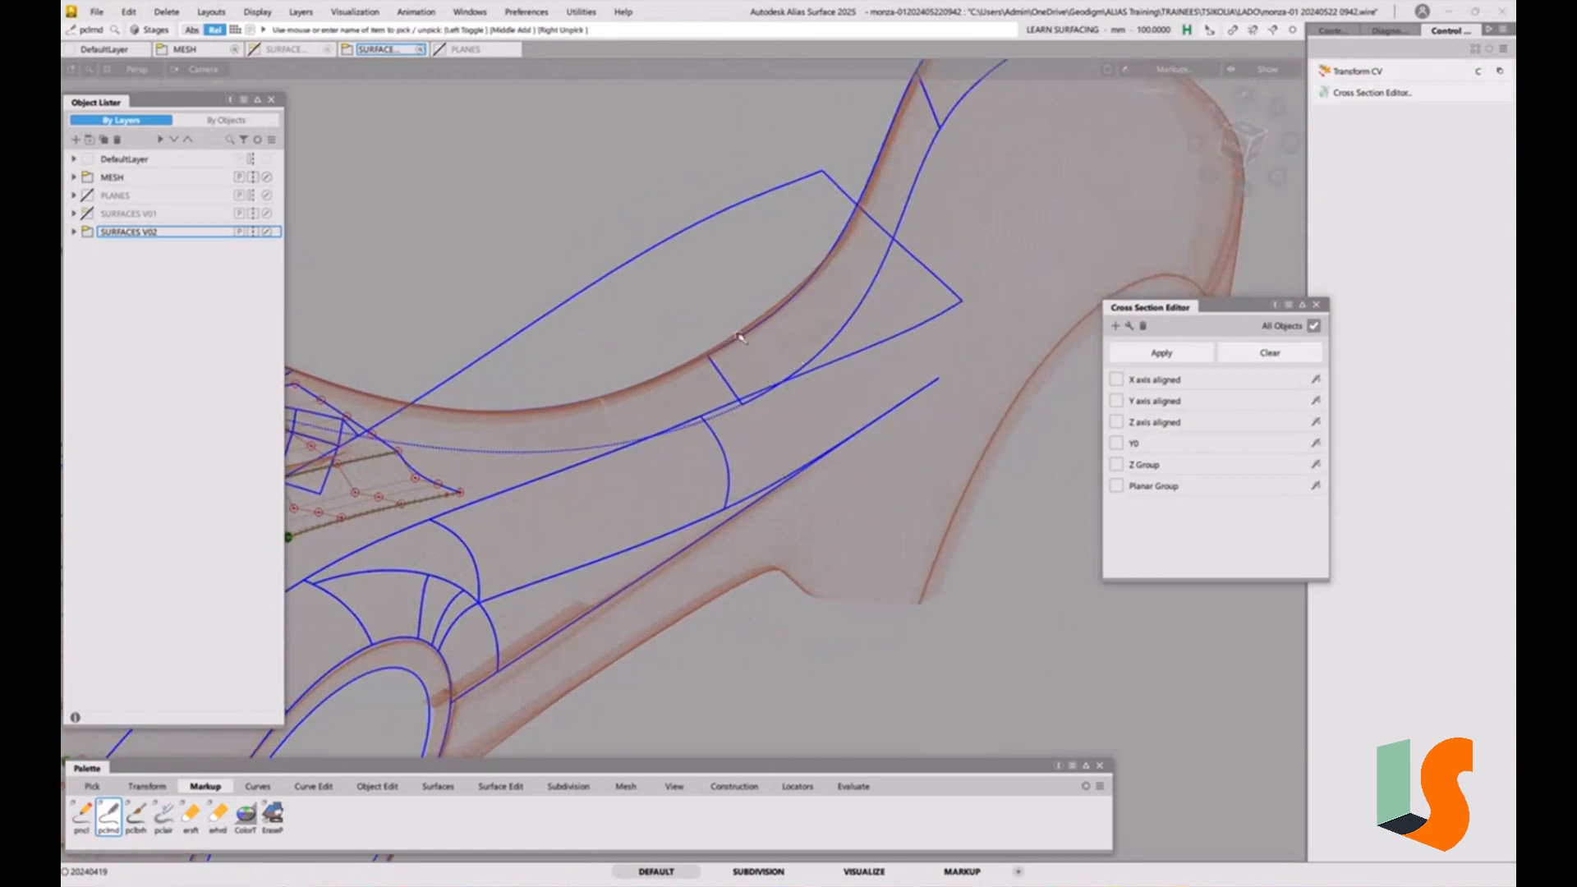
click(1116, 379)
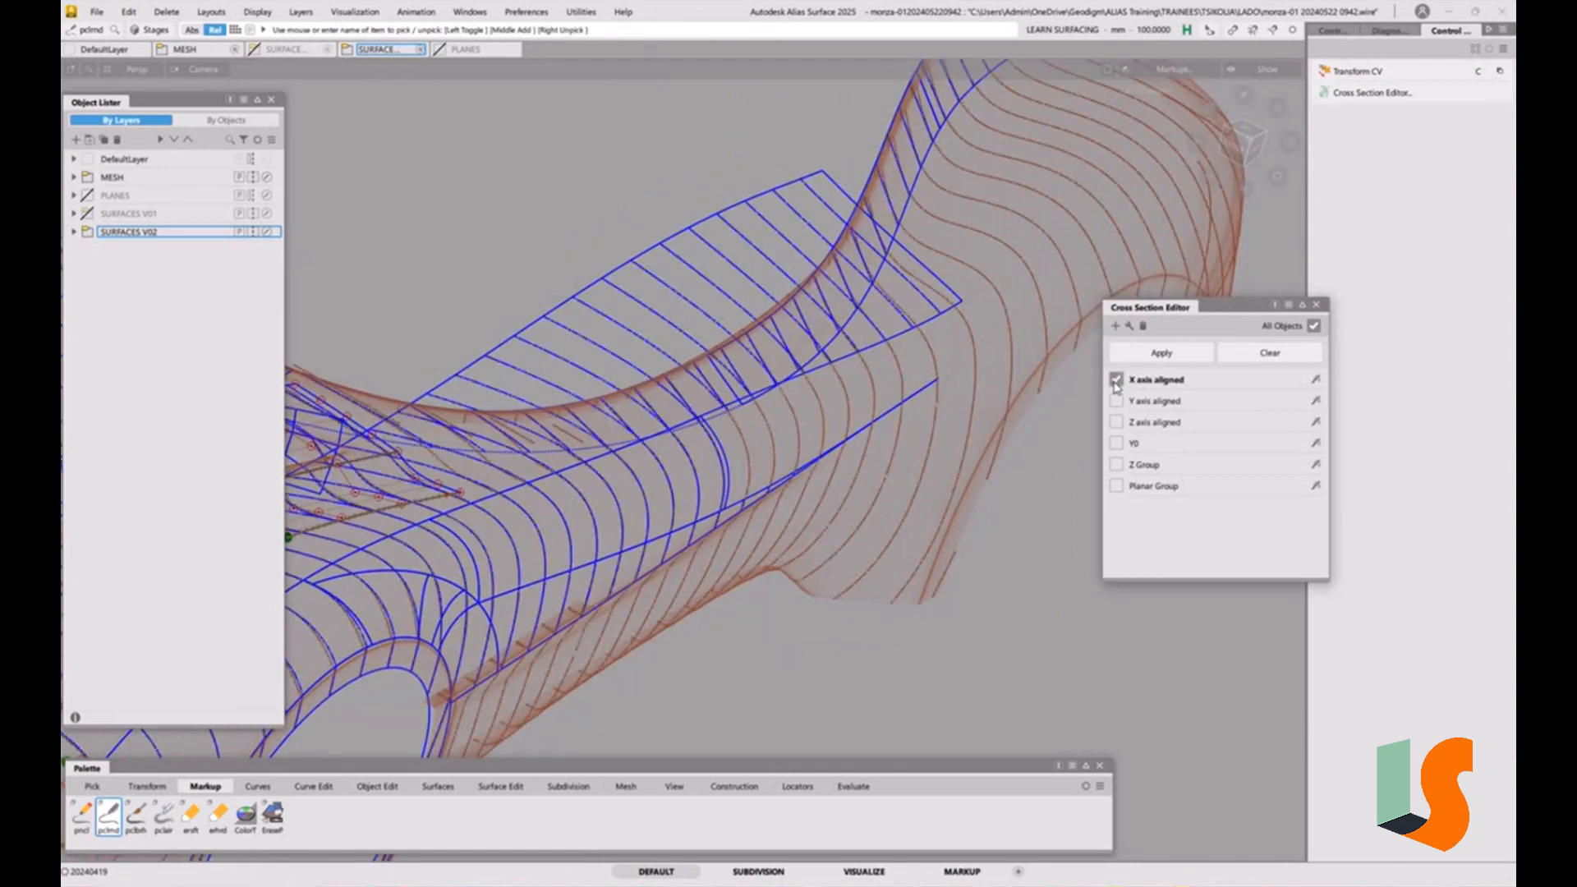
Extend the outer edge of the surface beside the cockpit opening outward by about 65 mm
alt+shift+right_drag(739, 329, 824, 335)
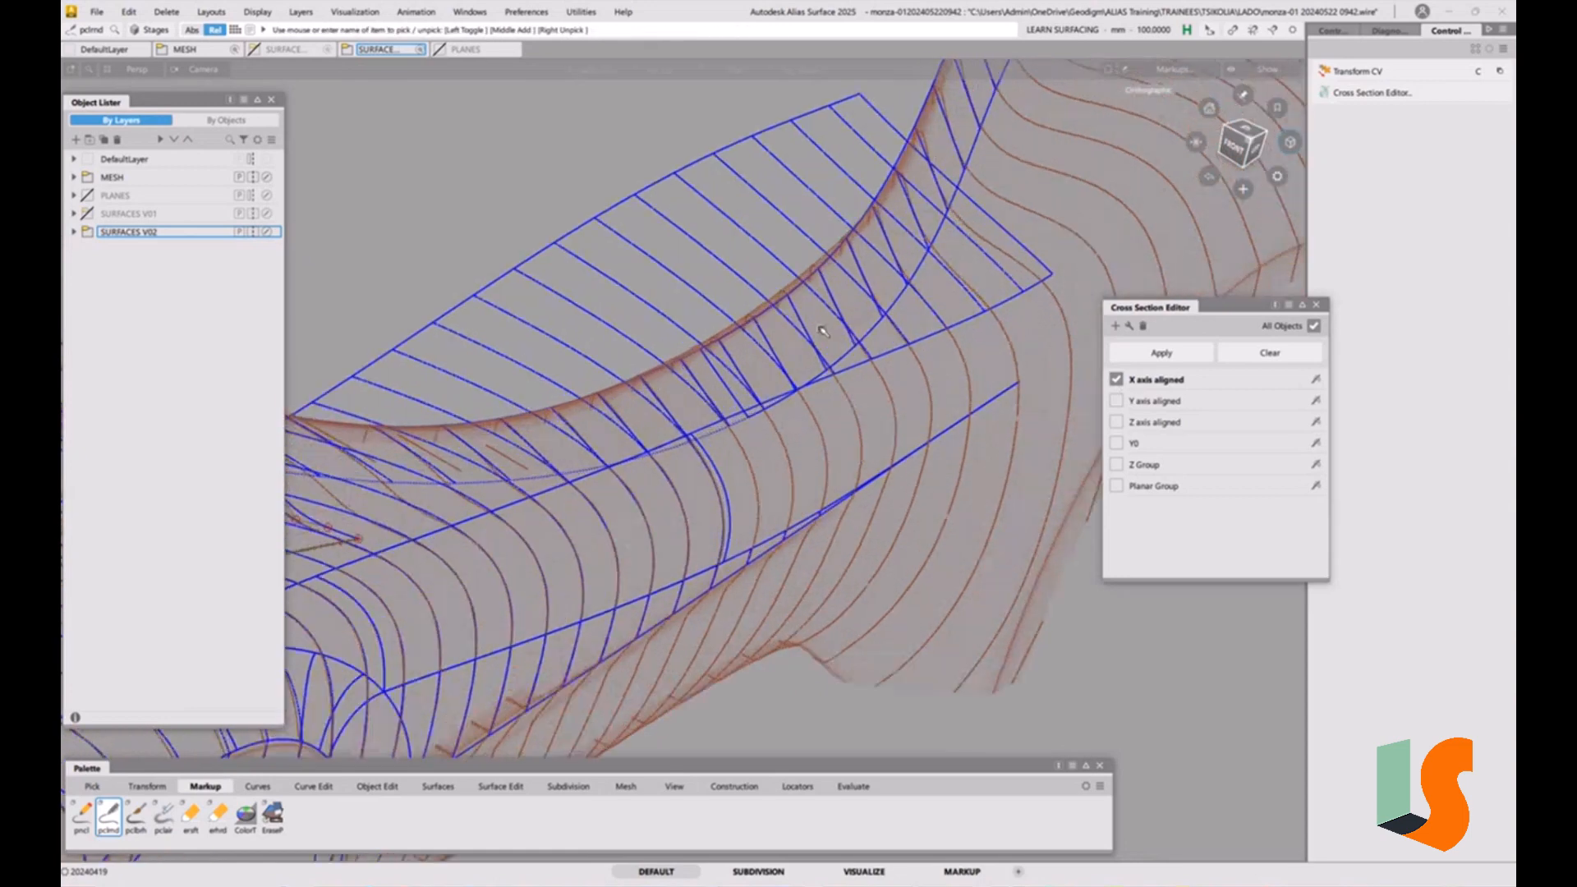
alt+shift+middle_drag(823, 335, 774, 400)
alt+shift+drag(774, 401, 782, 390)
alt+shift+right_drag(783, 390, 794, 326)
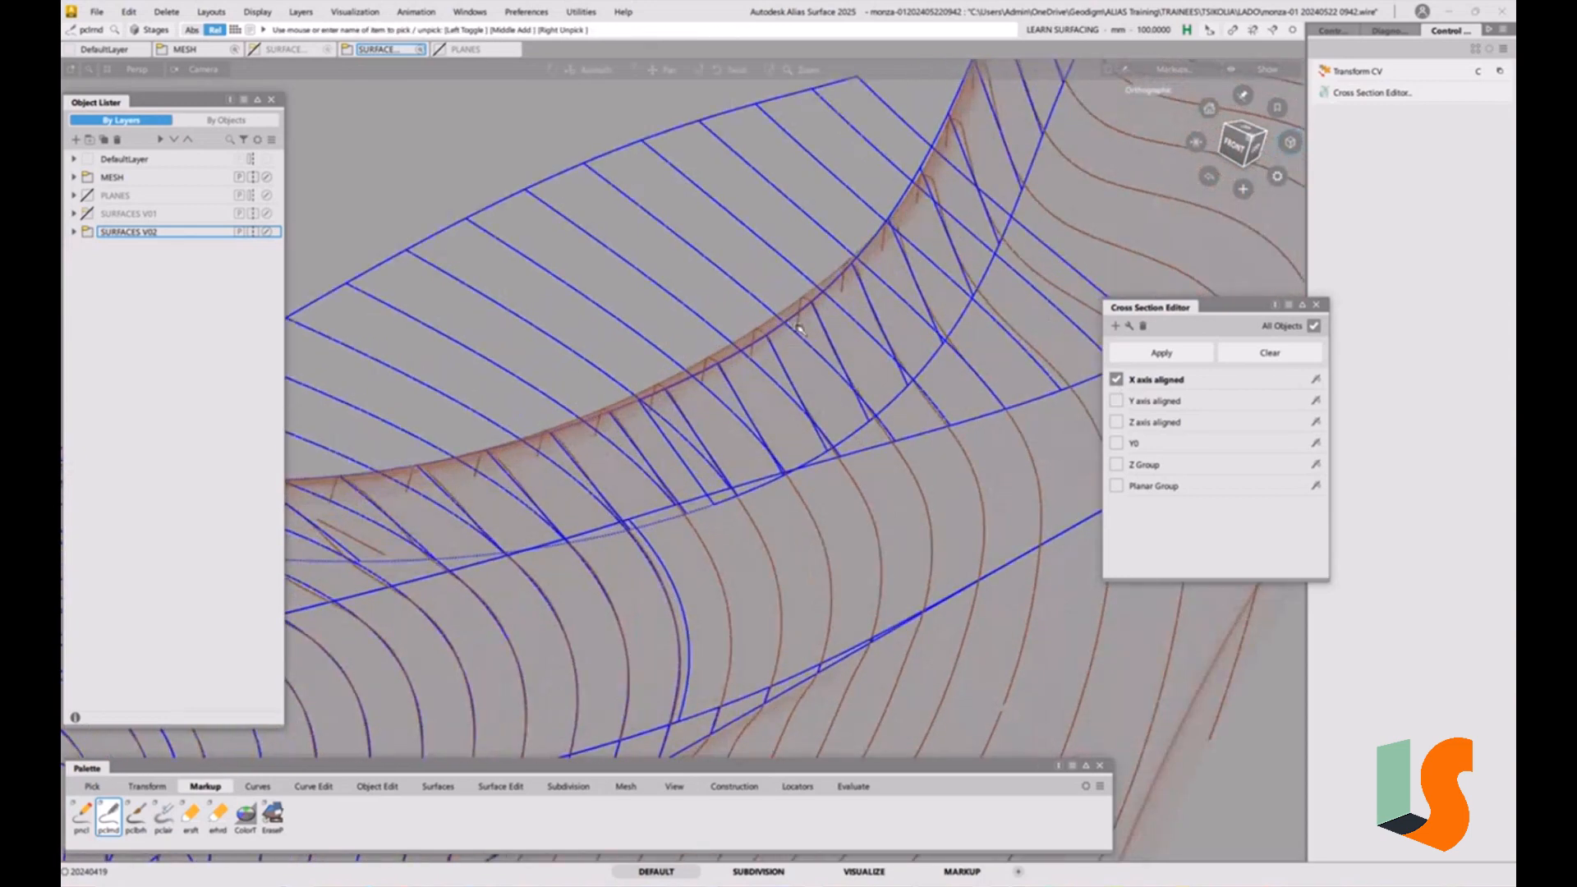
alt+shift+middle_drag(794, 326, 848, 310)
alt+shift+drag(849, 309, 889, 176)
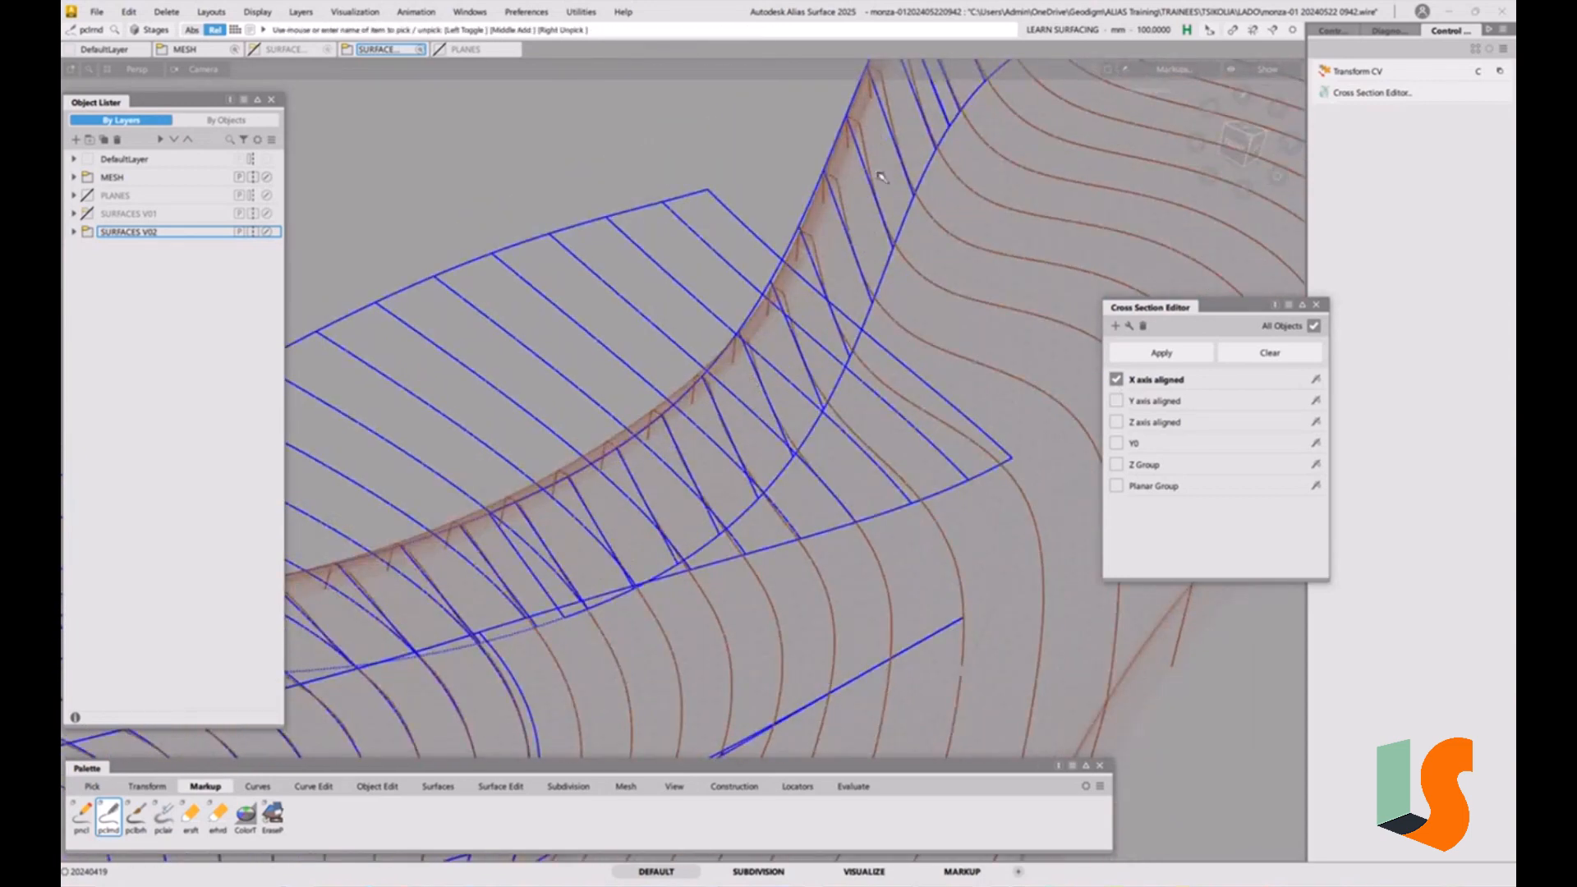
alt+shift+drag(904, 271, 813, 347)
key(e)
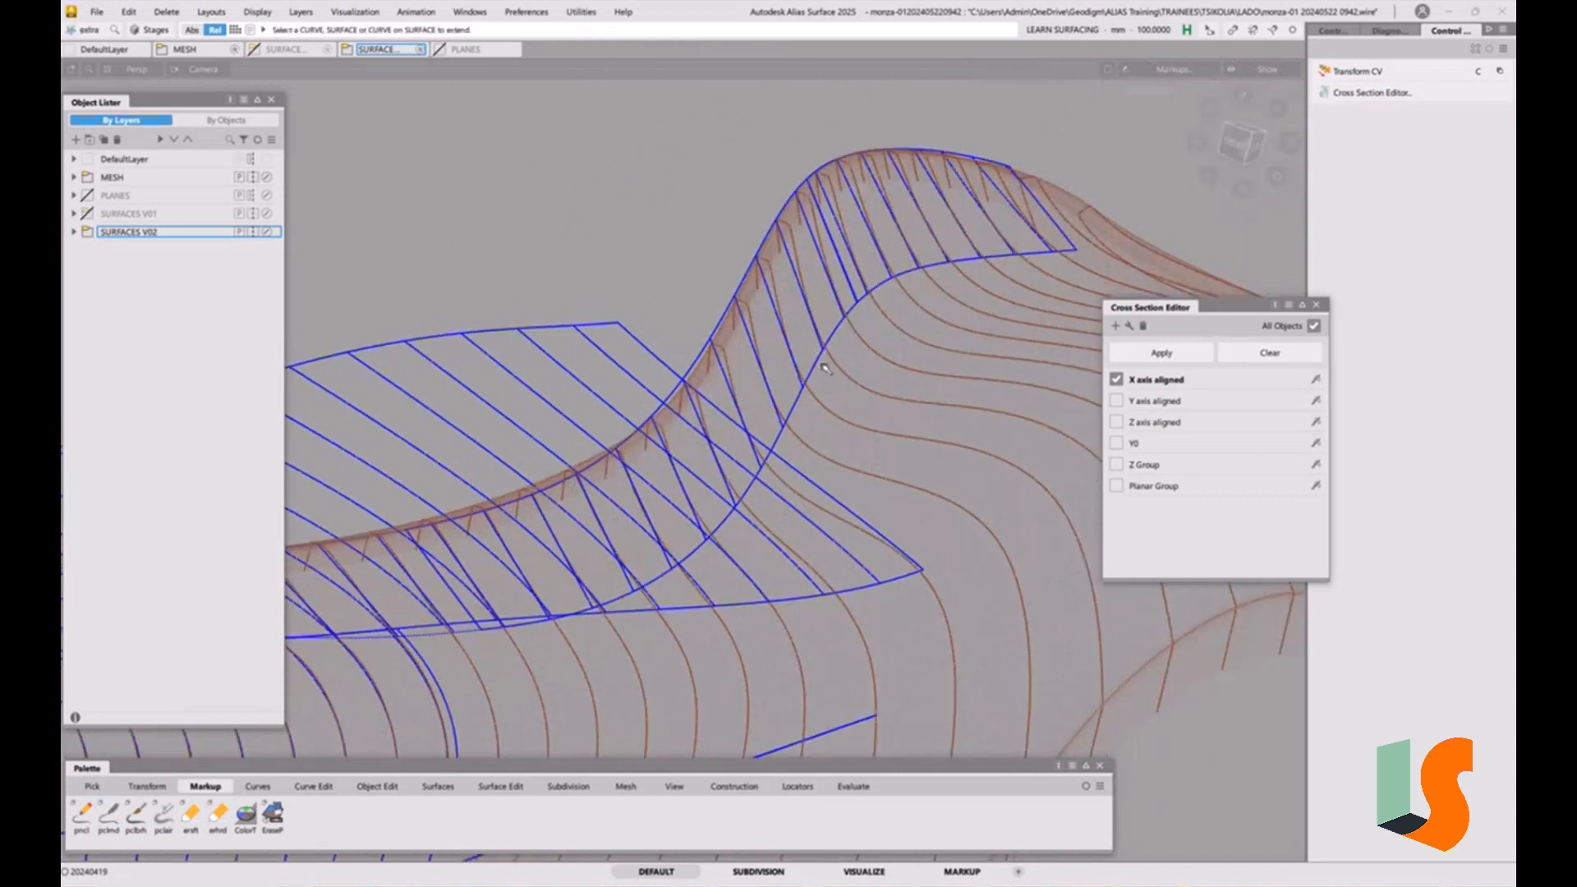
click(824, 362)
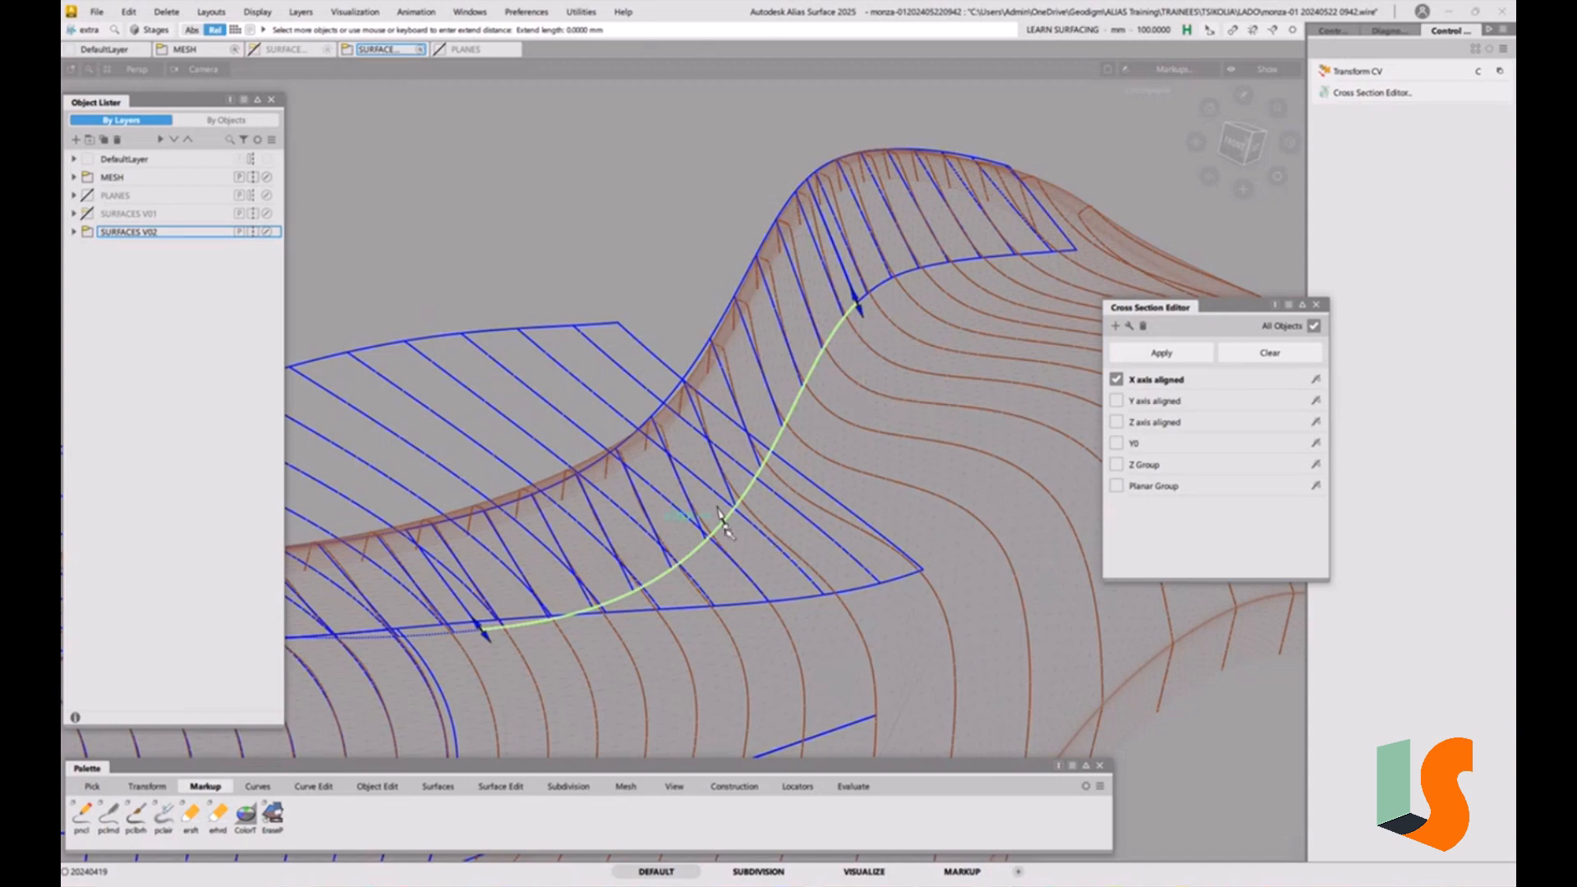
drag(720, 513, 744, 673)
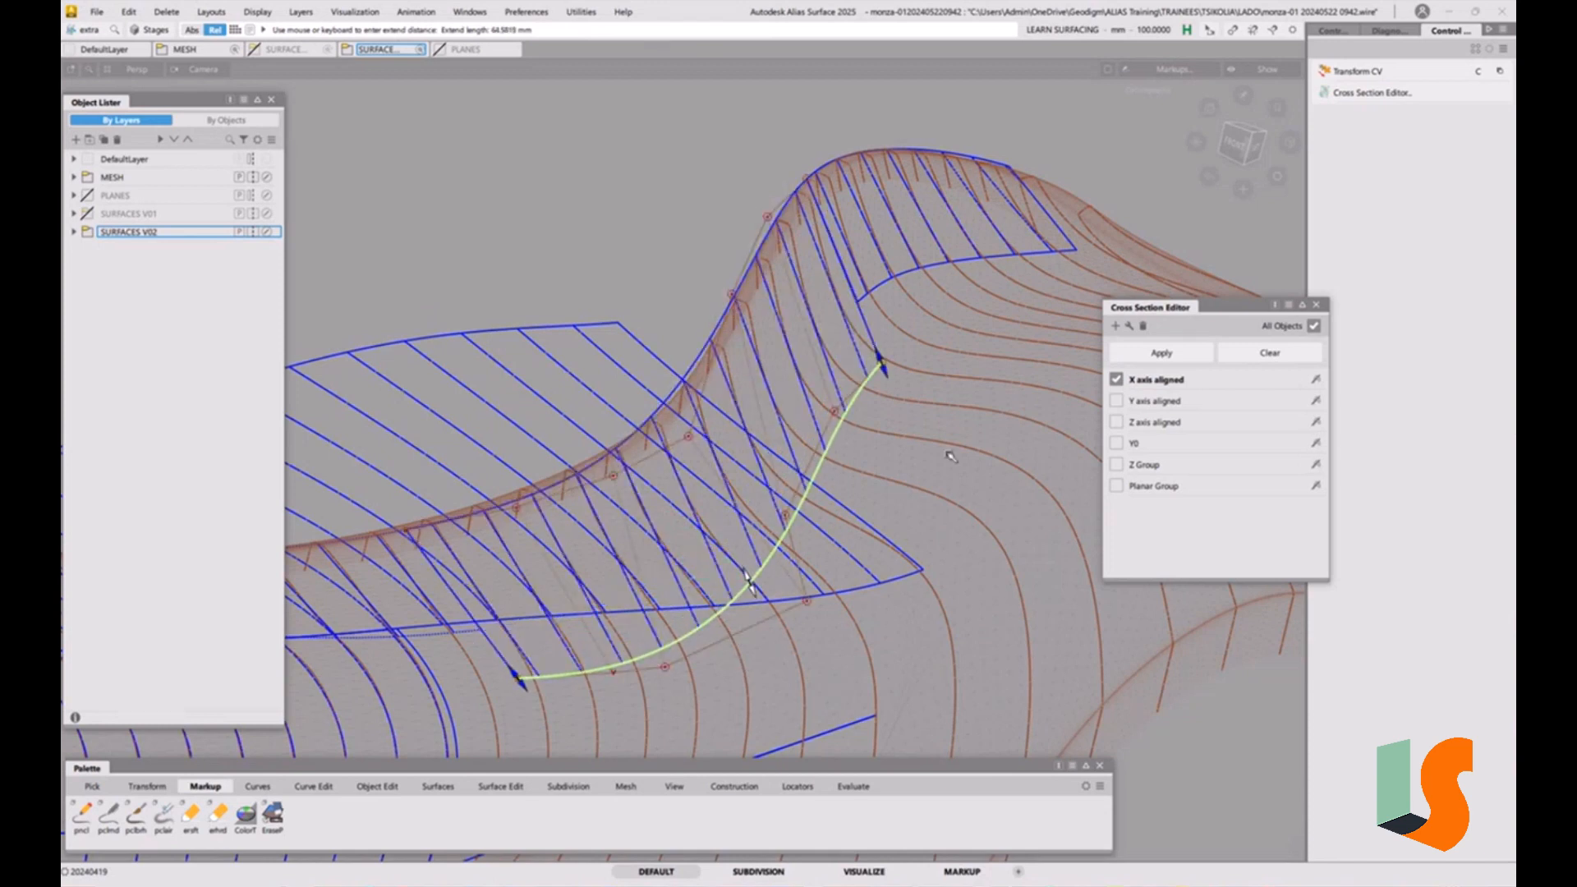
click(974, 444)
alt+shift+middle_drag(958, 432, 935, 387)
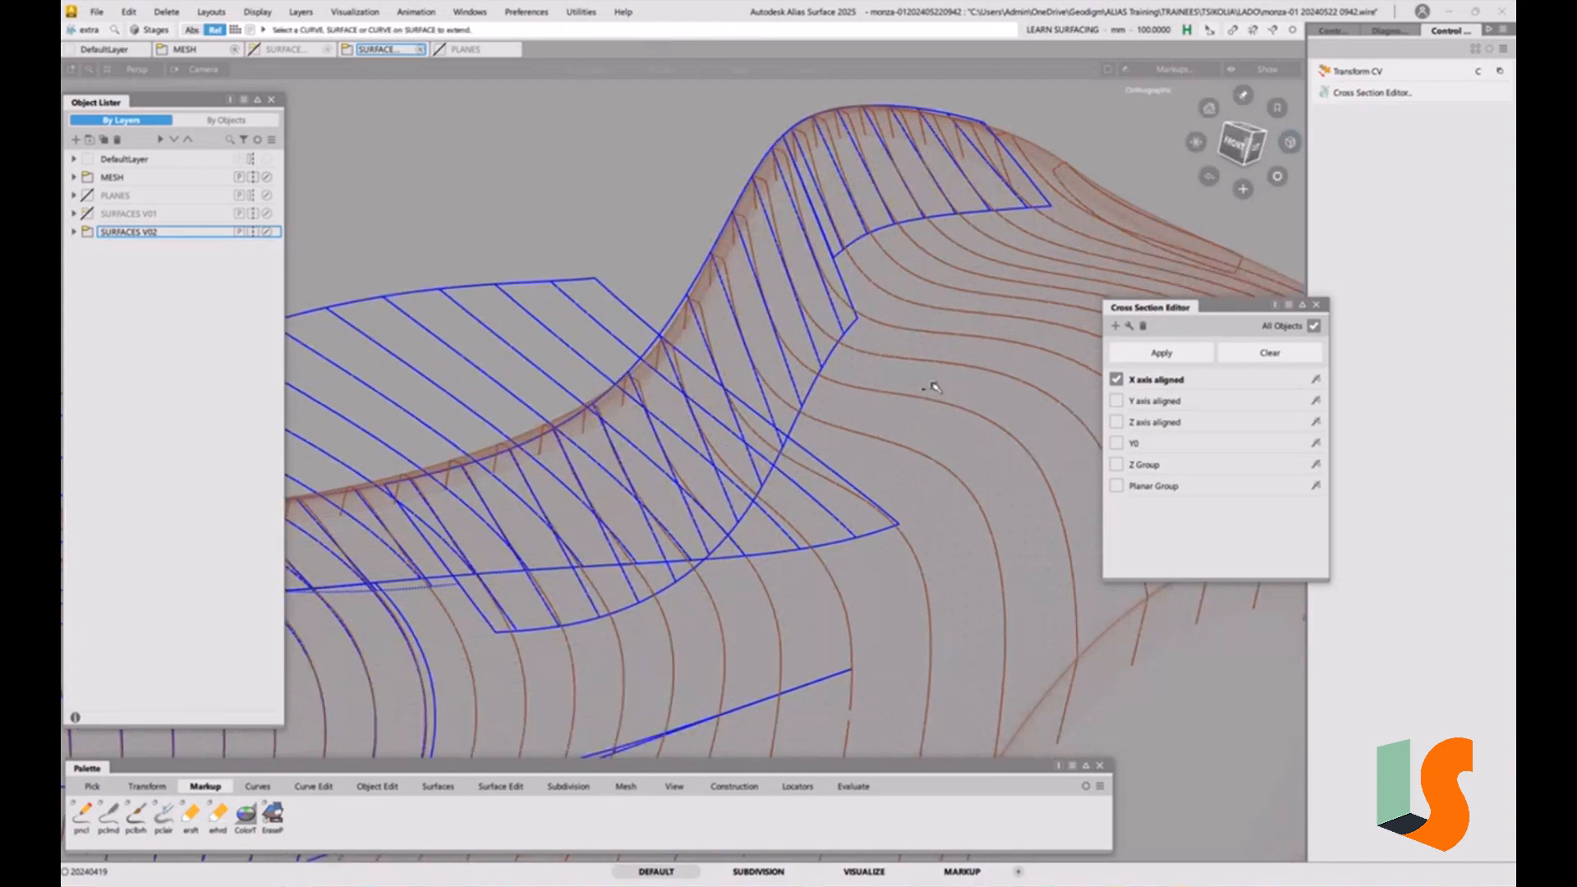
Close the Cross Section Editor and hide the MESH layer
click(1316, 304)
alt+shift+drag(692, 518, 858, 429)
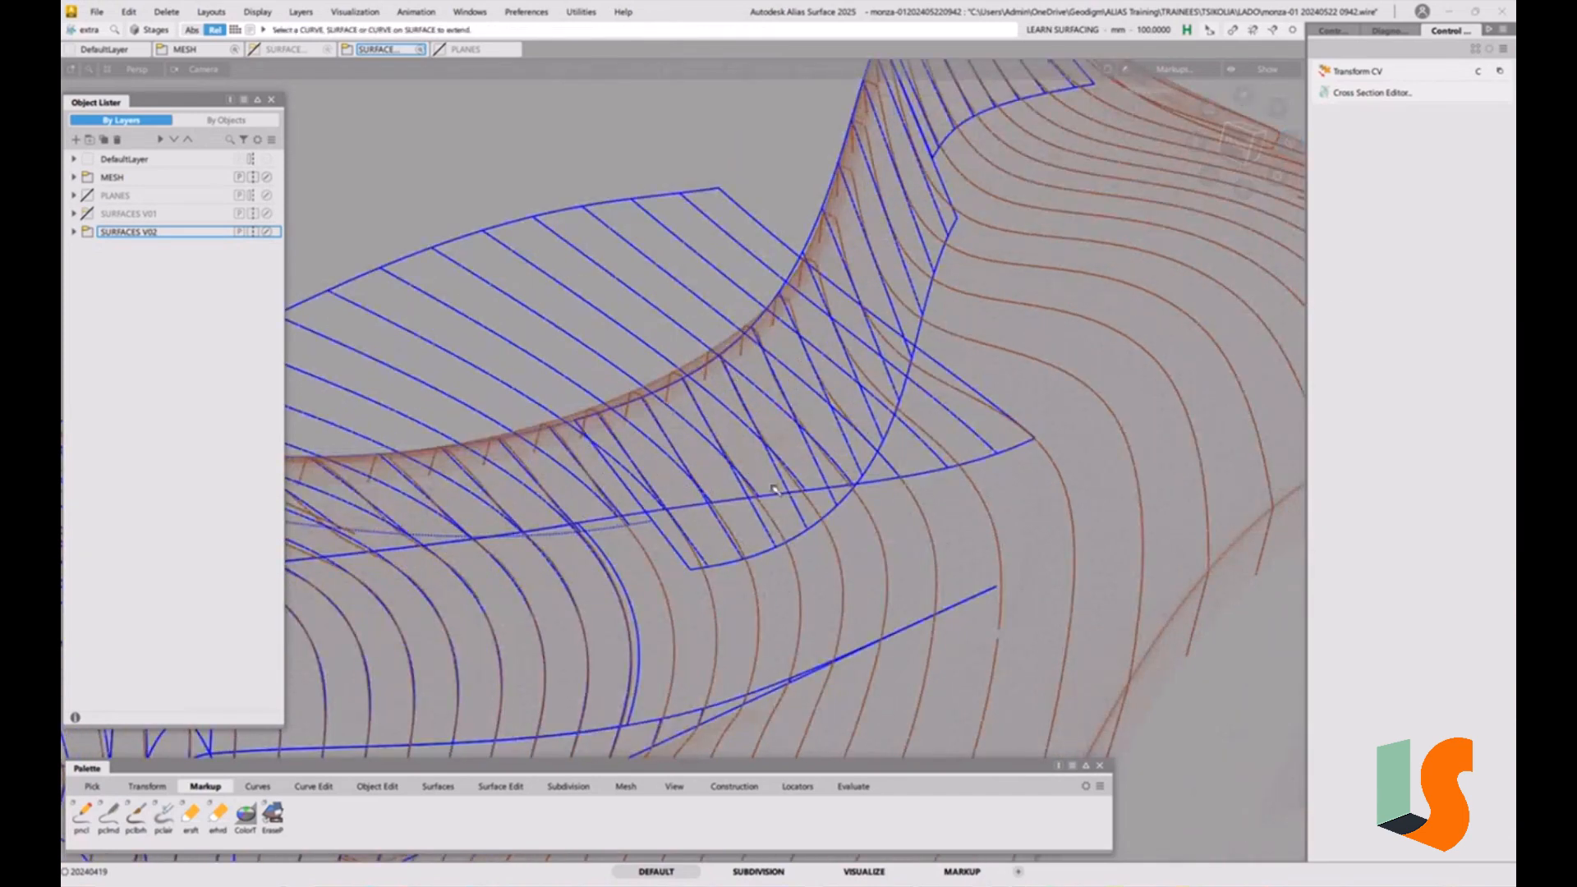
alt+shift+drag(965, 274, 975, 241)
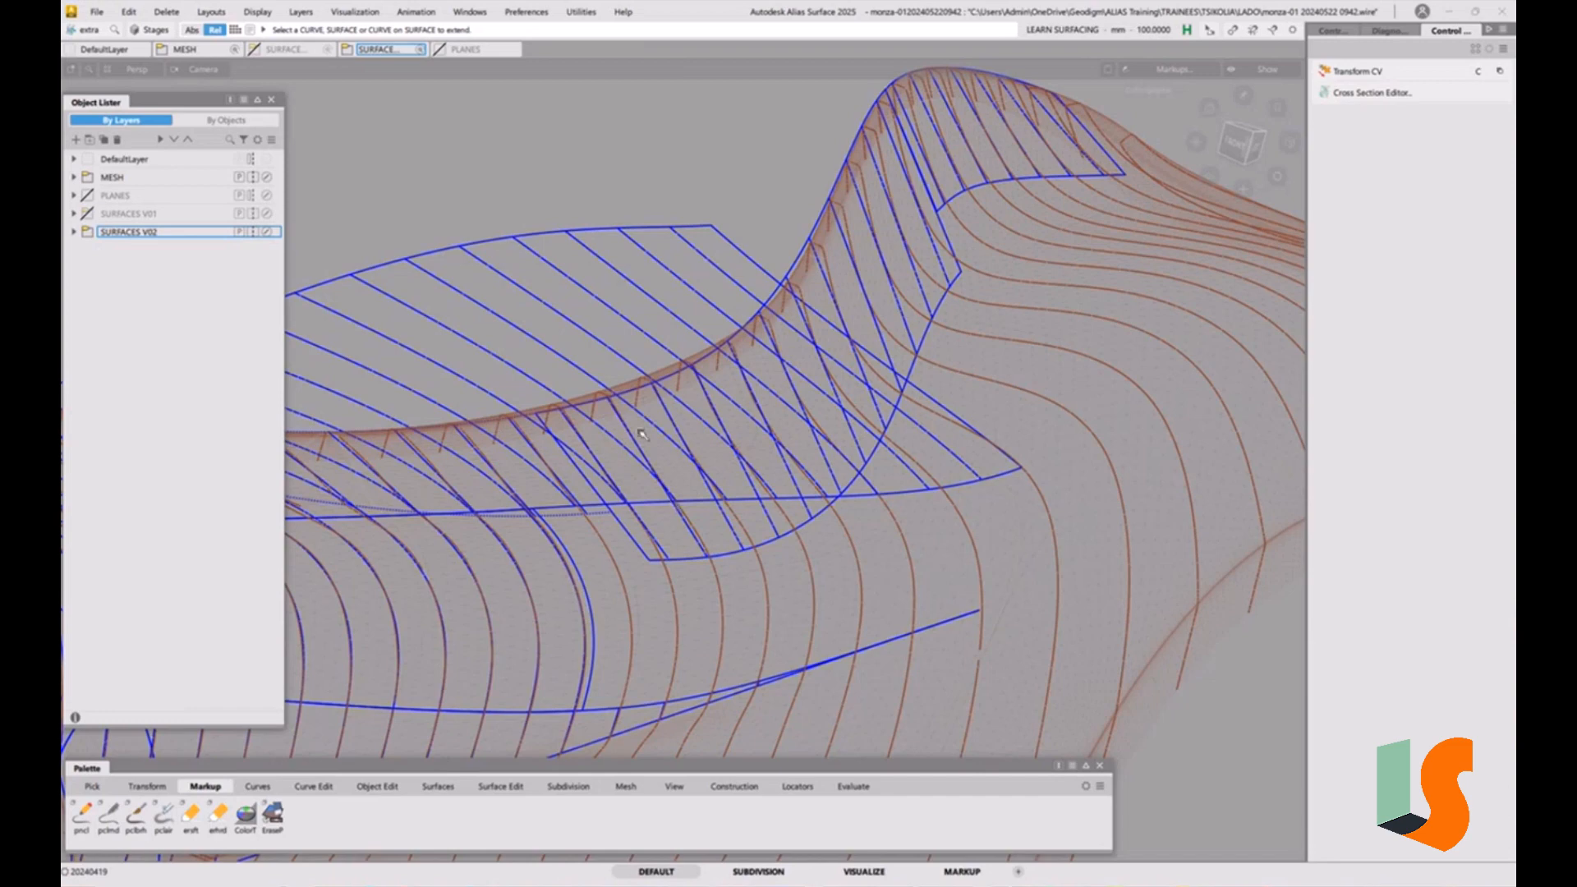
alt+shift+drag(642, 434, 744, 371)
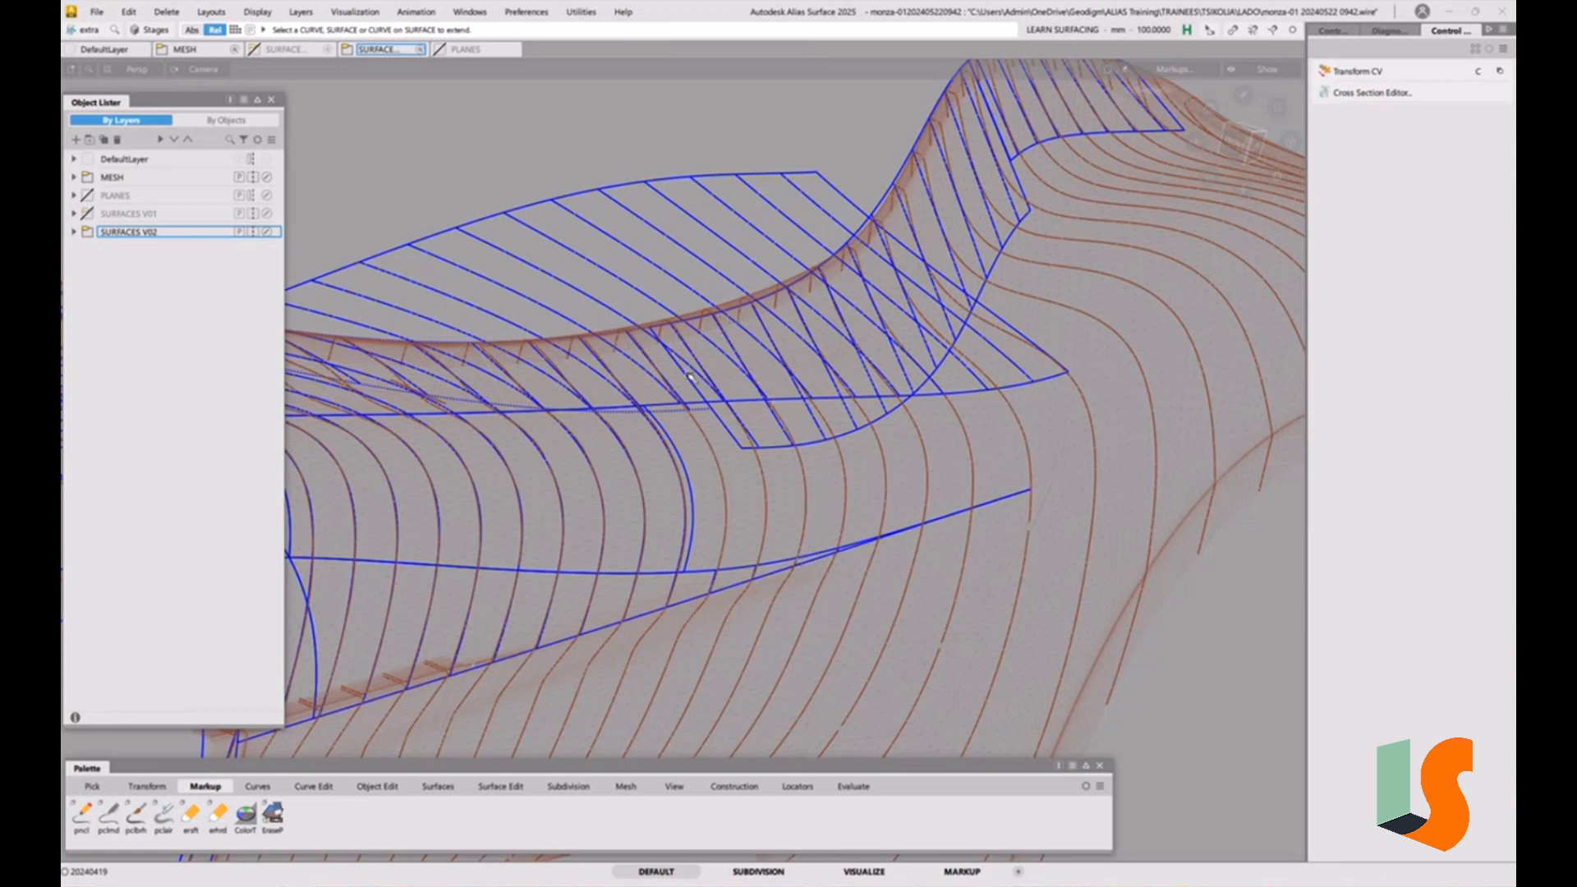
mouse_move(864, 538)
alt+shift+mouse_down()
mouse_move(805, 475)
mouse_move(341, 478)
mouse_move(938, 479)
alt+shift+mouse_up()
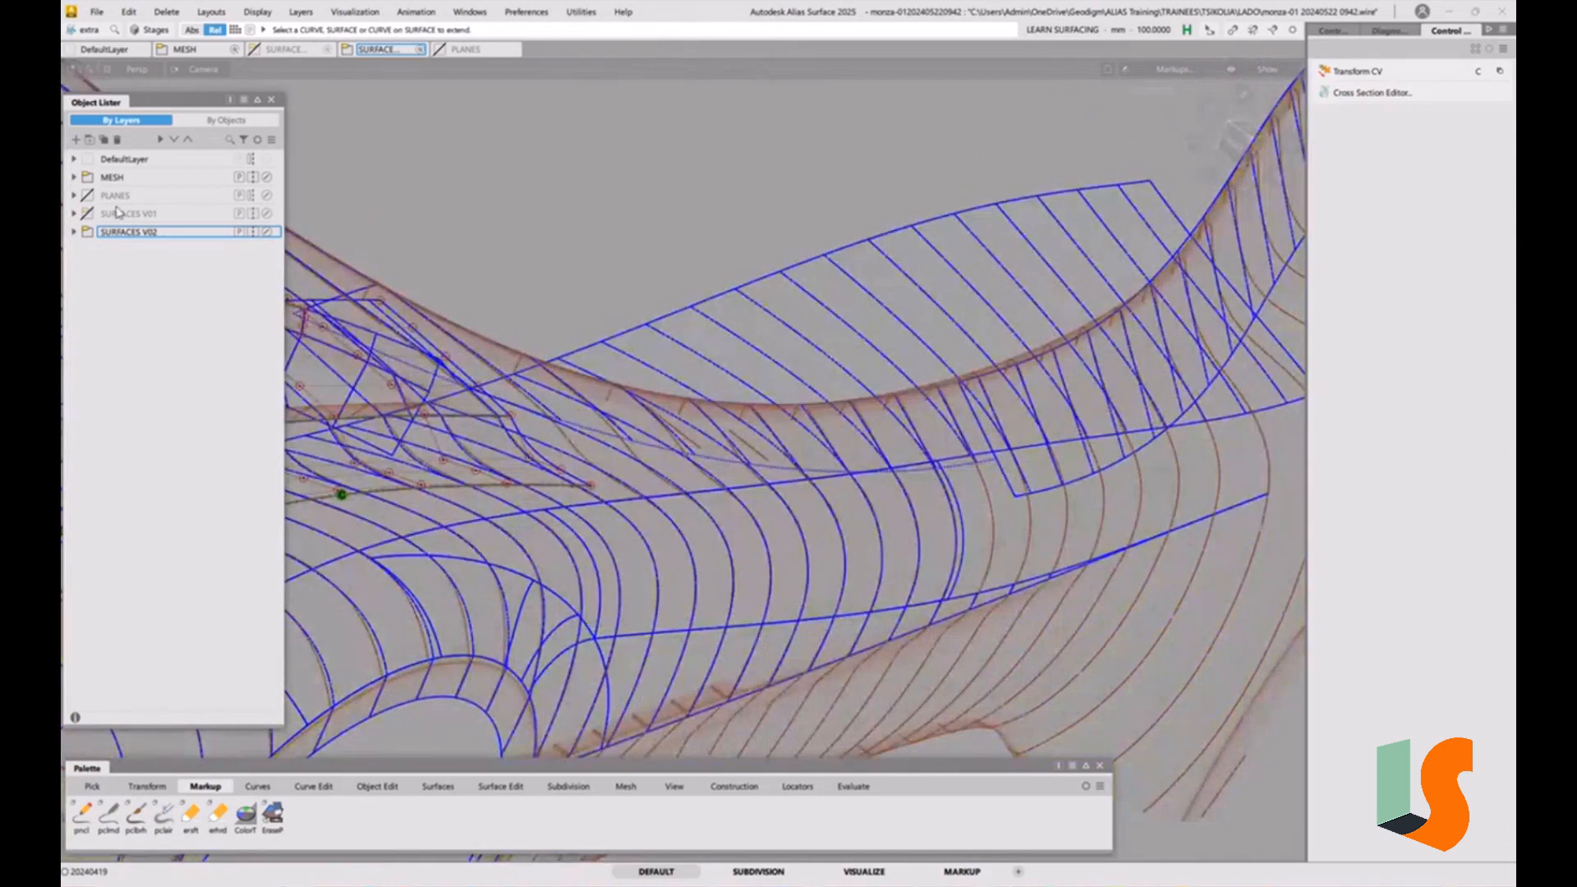
click(87, 177)
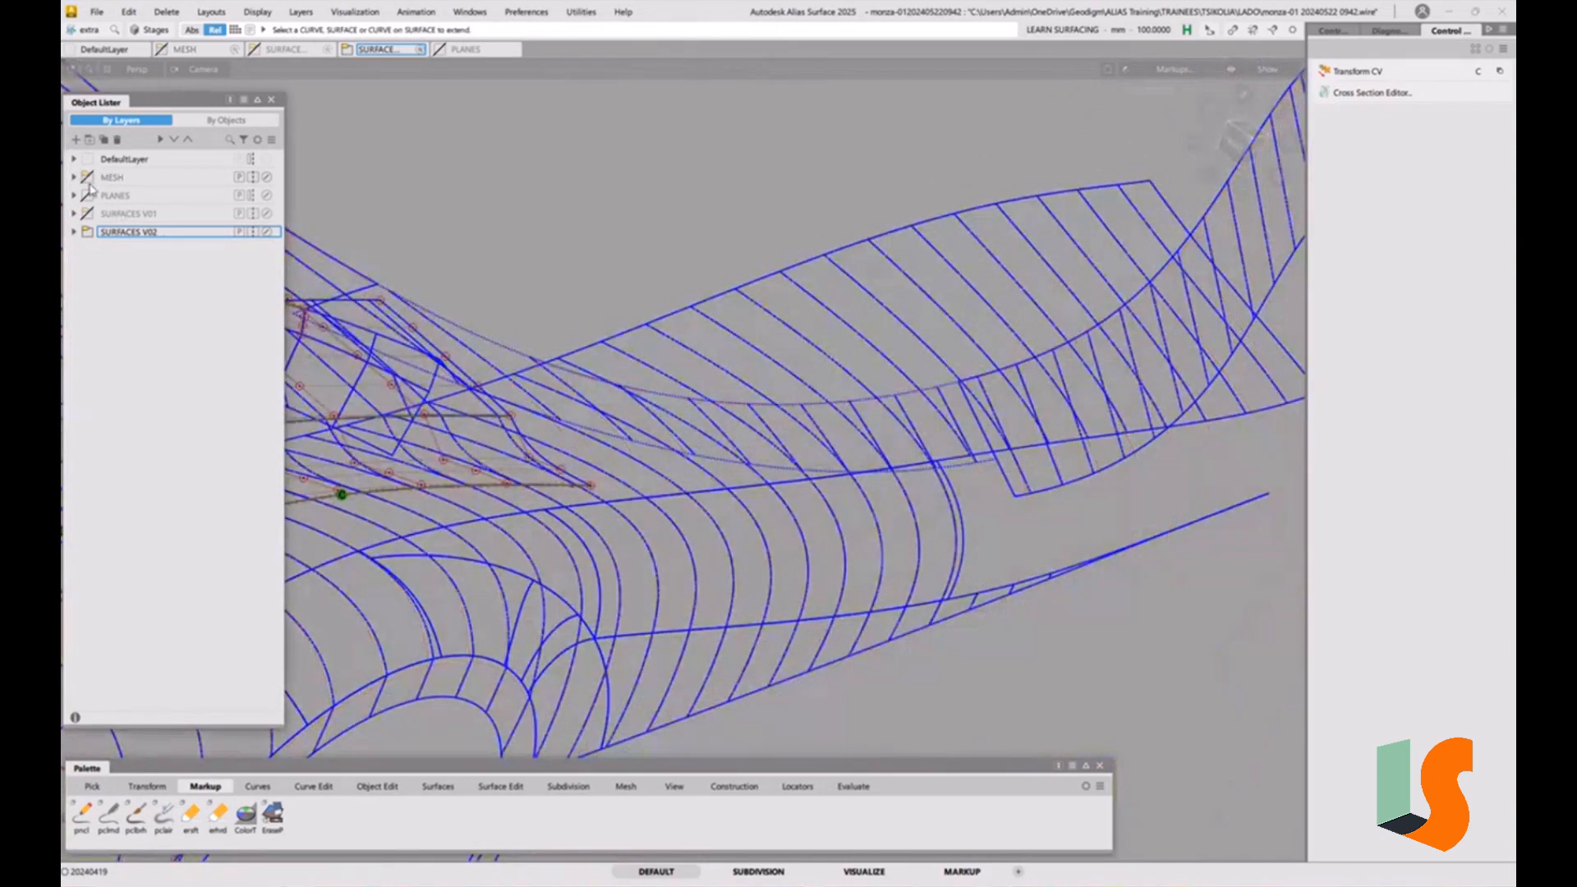
Expand the SURFACES V02 layer folder and show the MESH layer again
click(74, 231)
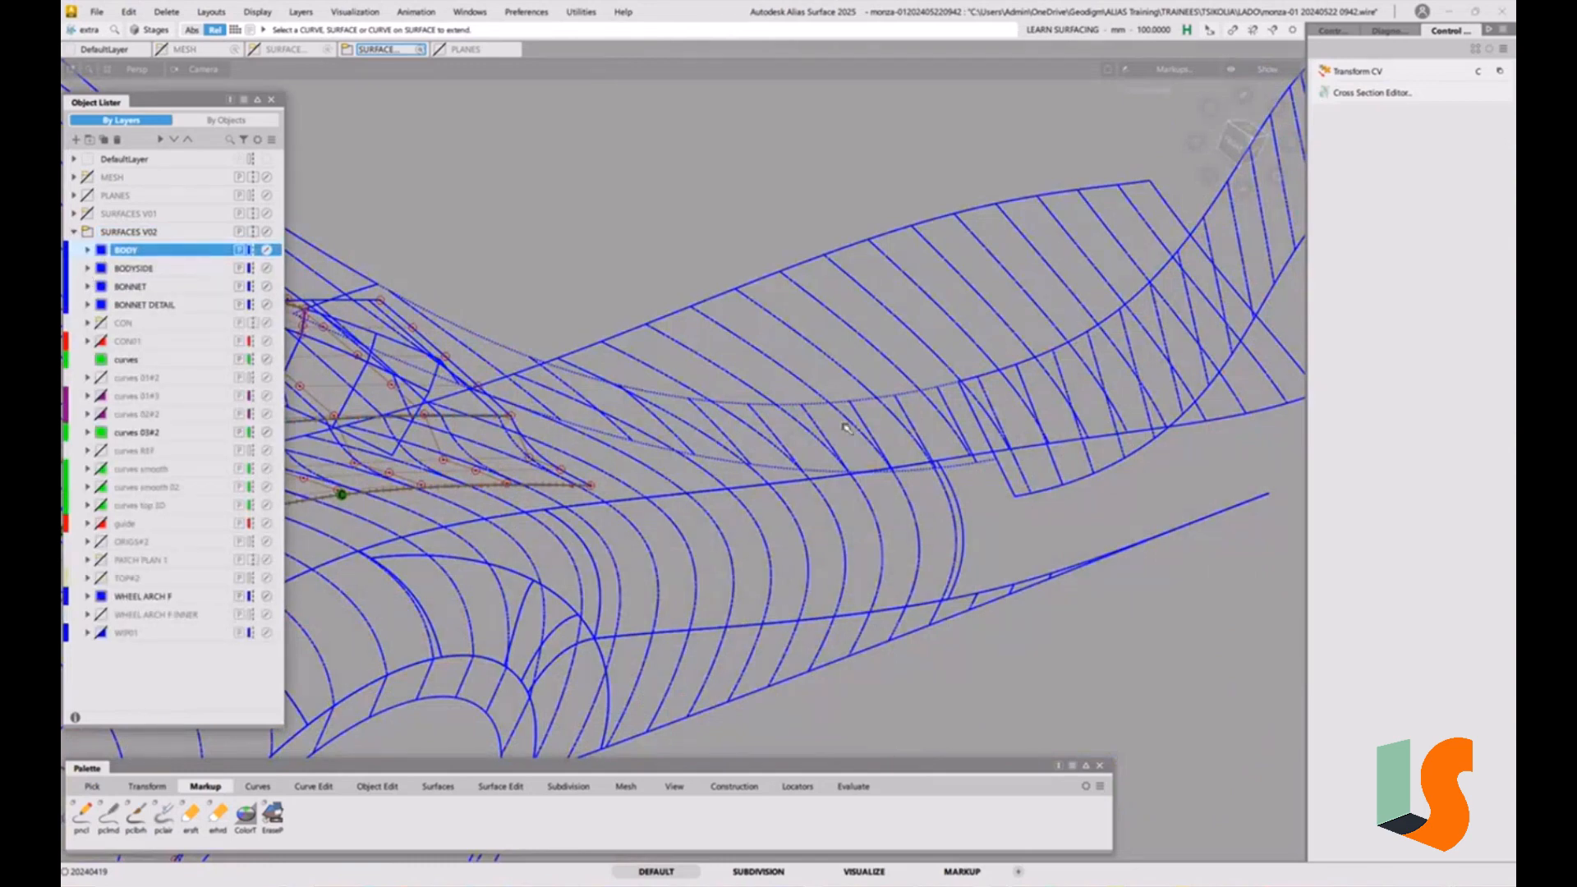
mouse_move(846, 427)
alt+shift+mouse_down()
mouse_move(946, 470)
mouse_move(895, 411)
alt+shift+mouse_up()
ctrl+shift+drag(802, 371, 779, 399)
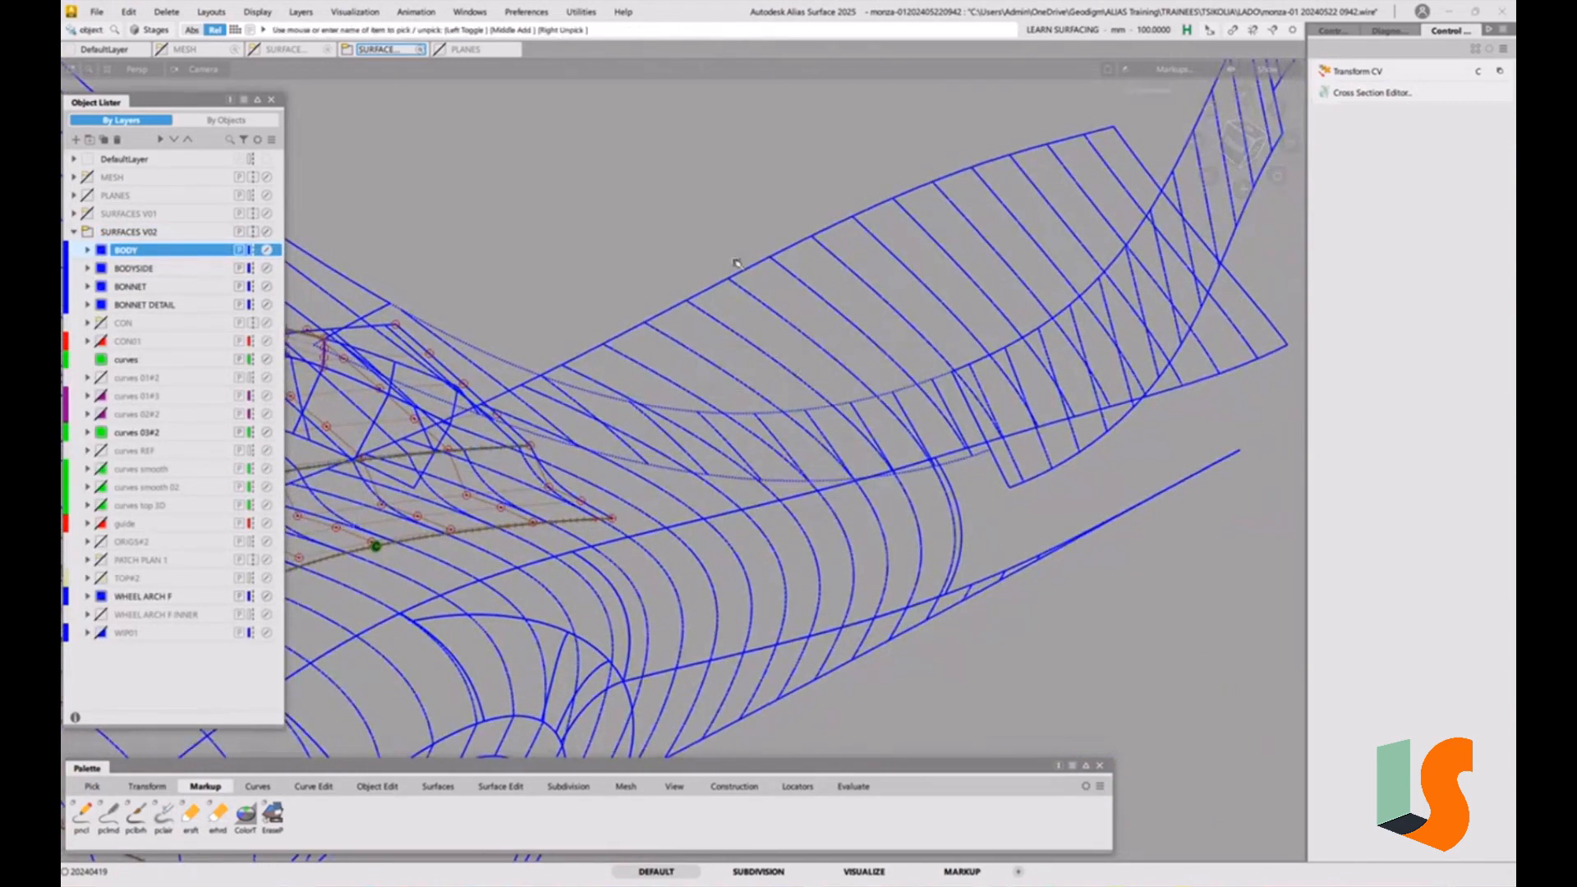
click(749, 286)
alt+shift+drag(749, 286, 956, 448)
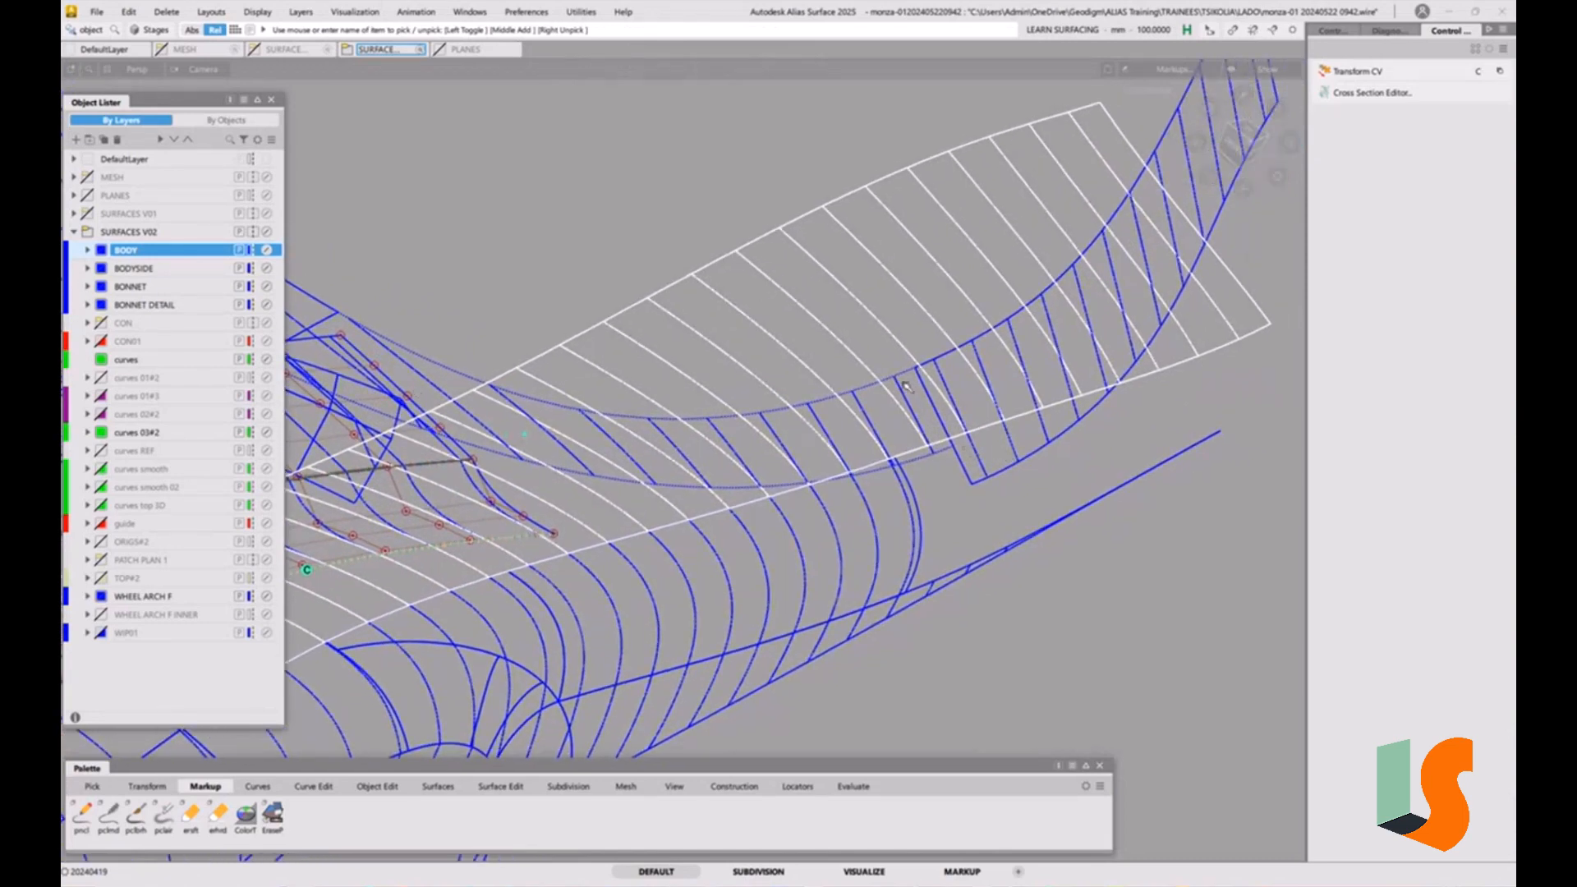
click(975, 426)
alt+shift+drag(966, 410, 939, 388)
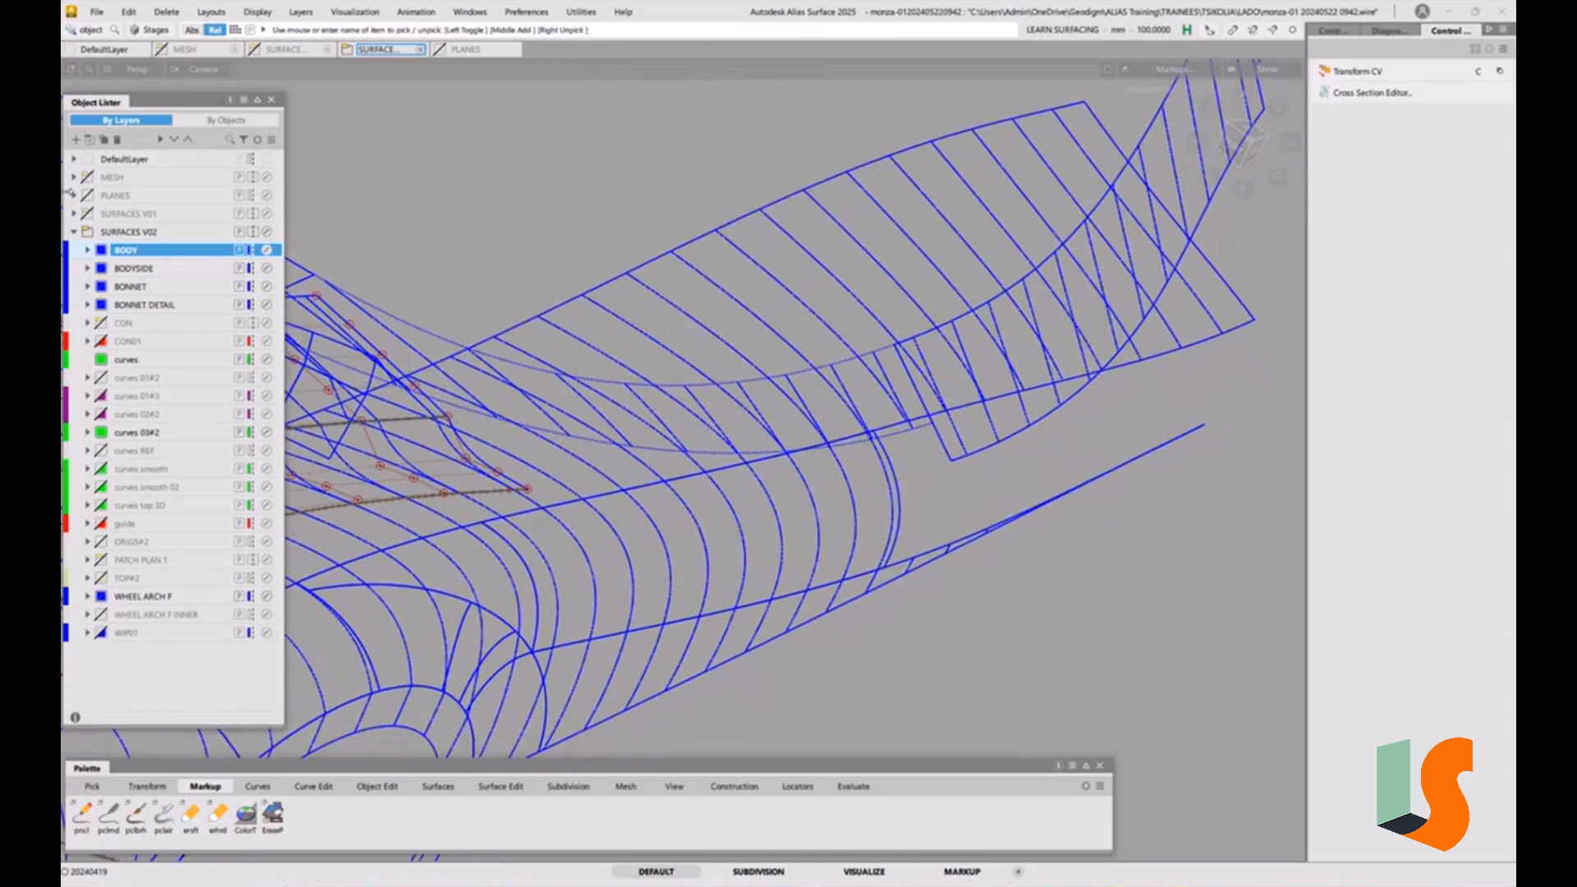
click(86, 177)
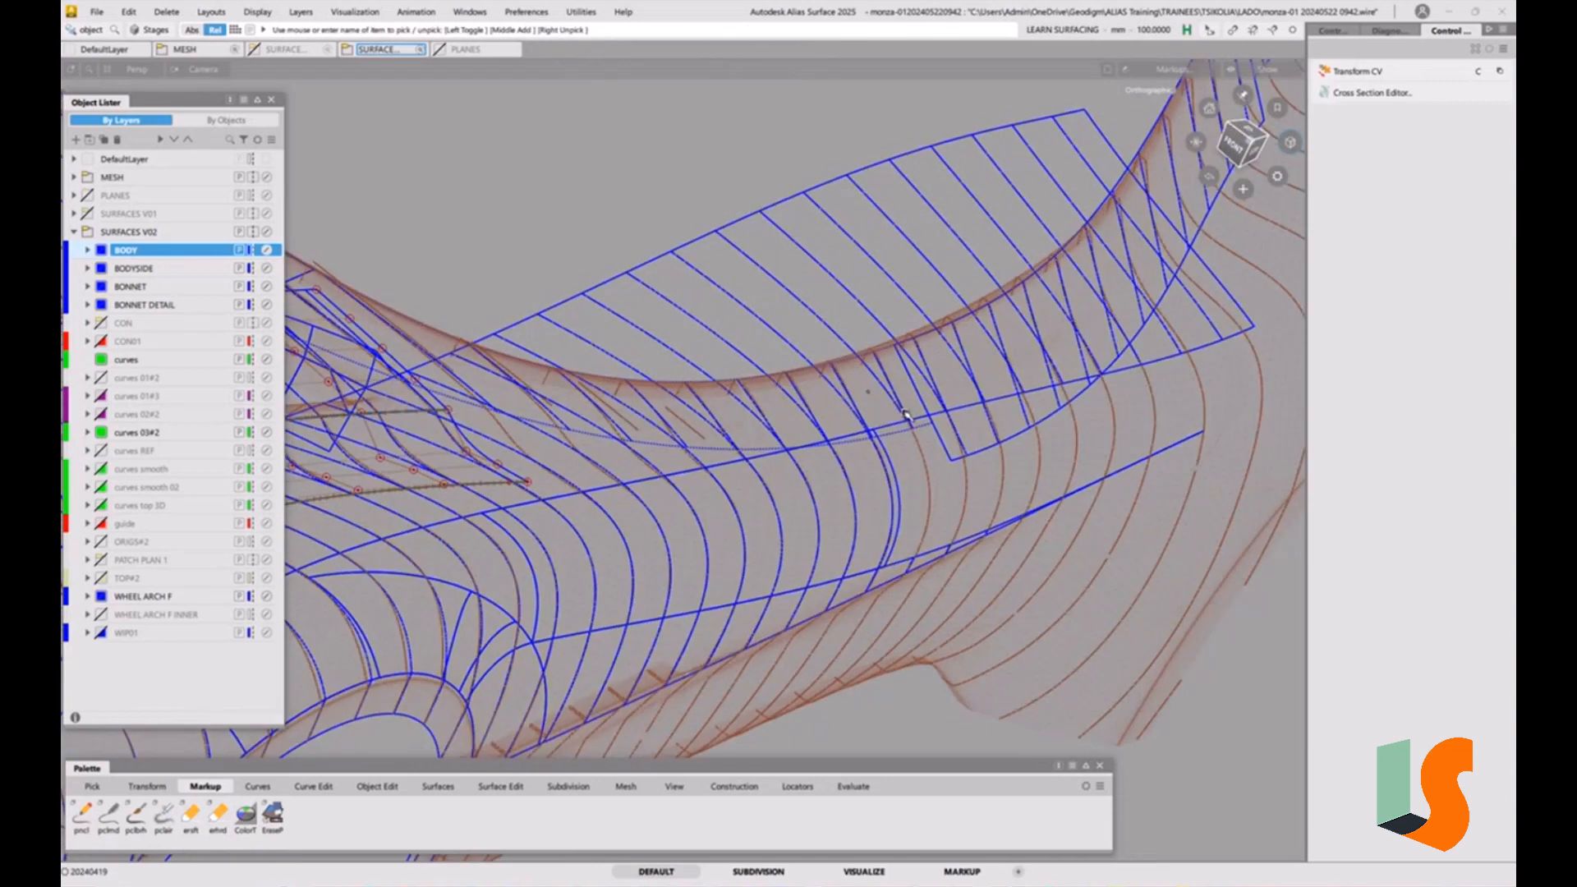
Draw a two-point CV curve from the mesh cross section near the cockpit rim to the lower surface's upper edge, and set its degree to 3
alt+shift+drag(903, 411, 746, 561)
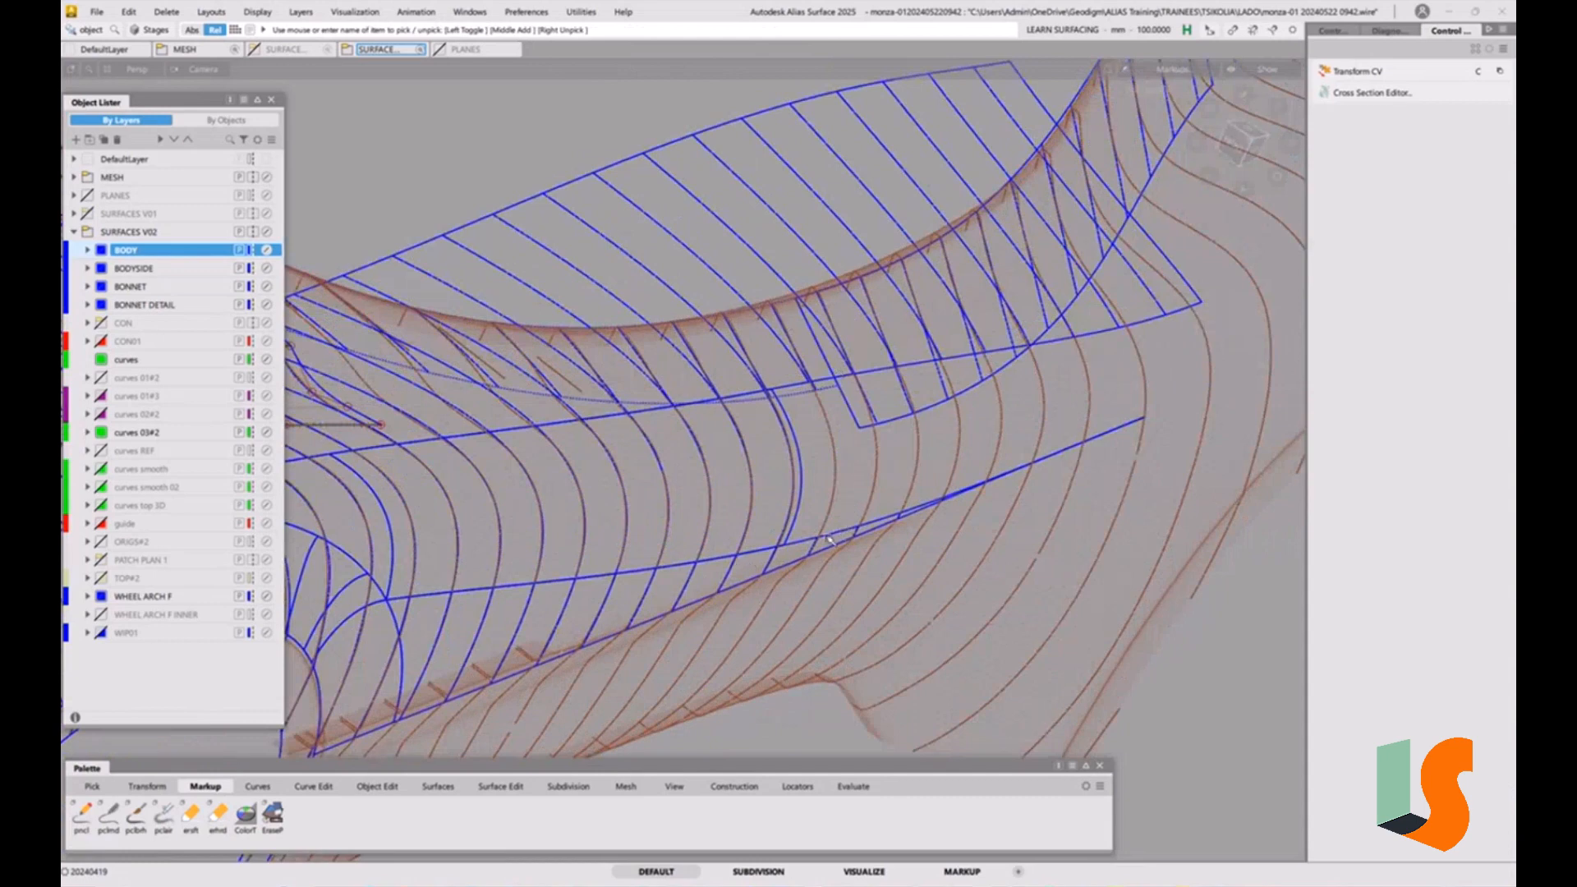
alt+shift+drag(848, 386, 1231, 139)
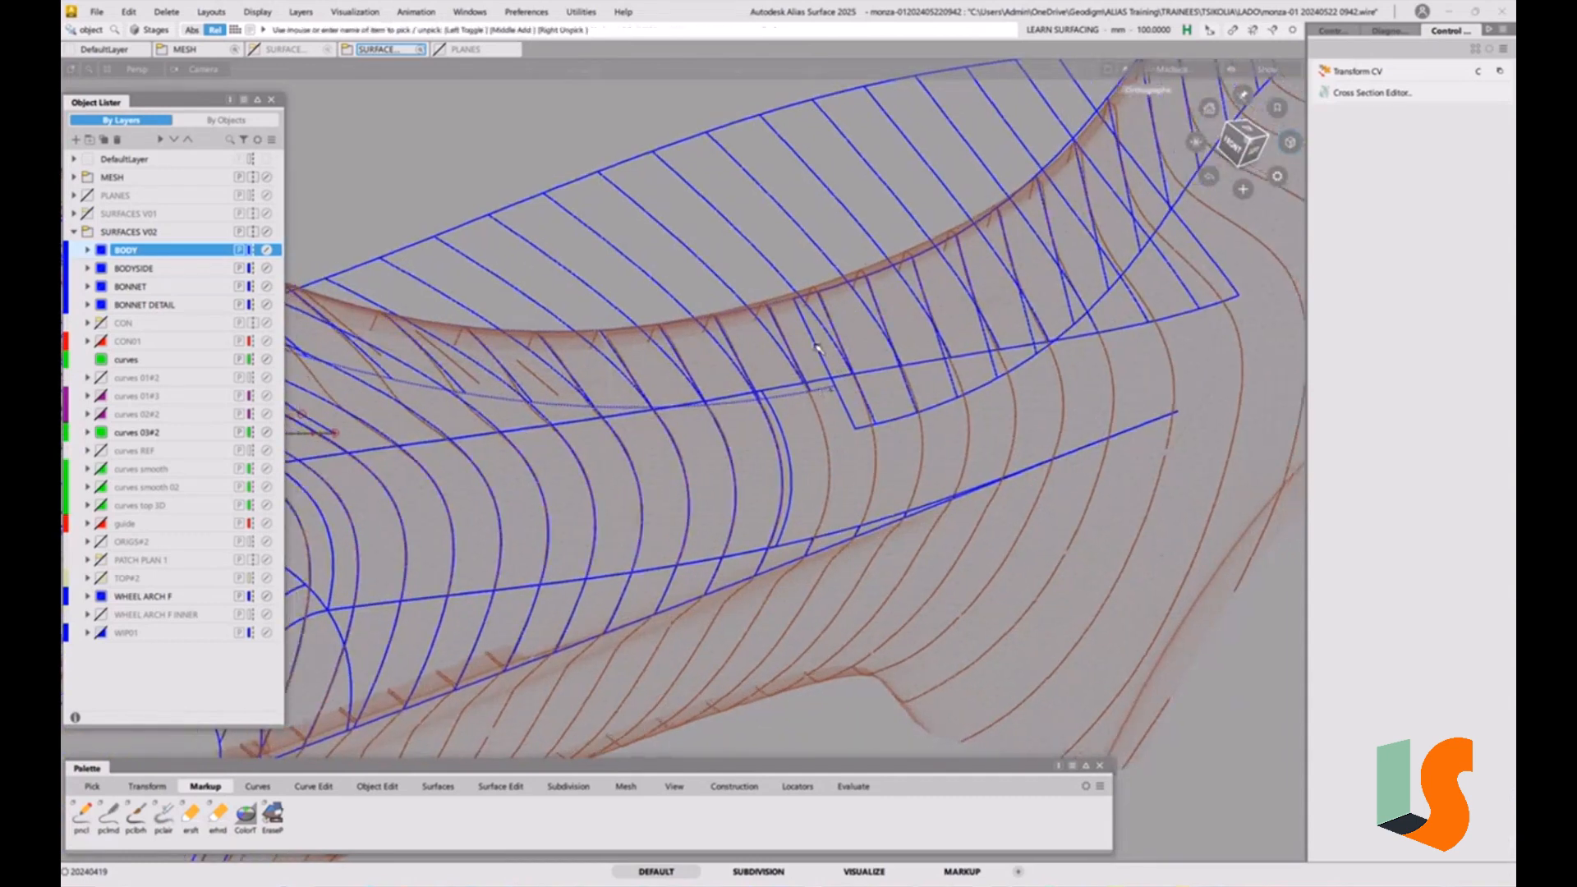
click(255, 786)
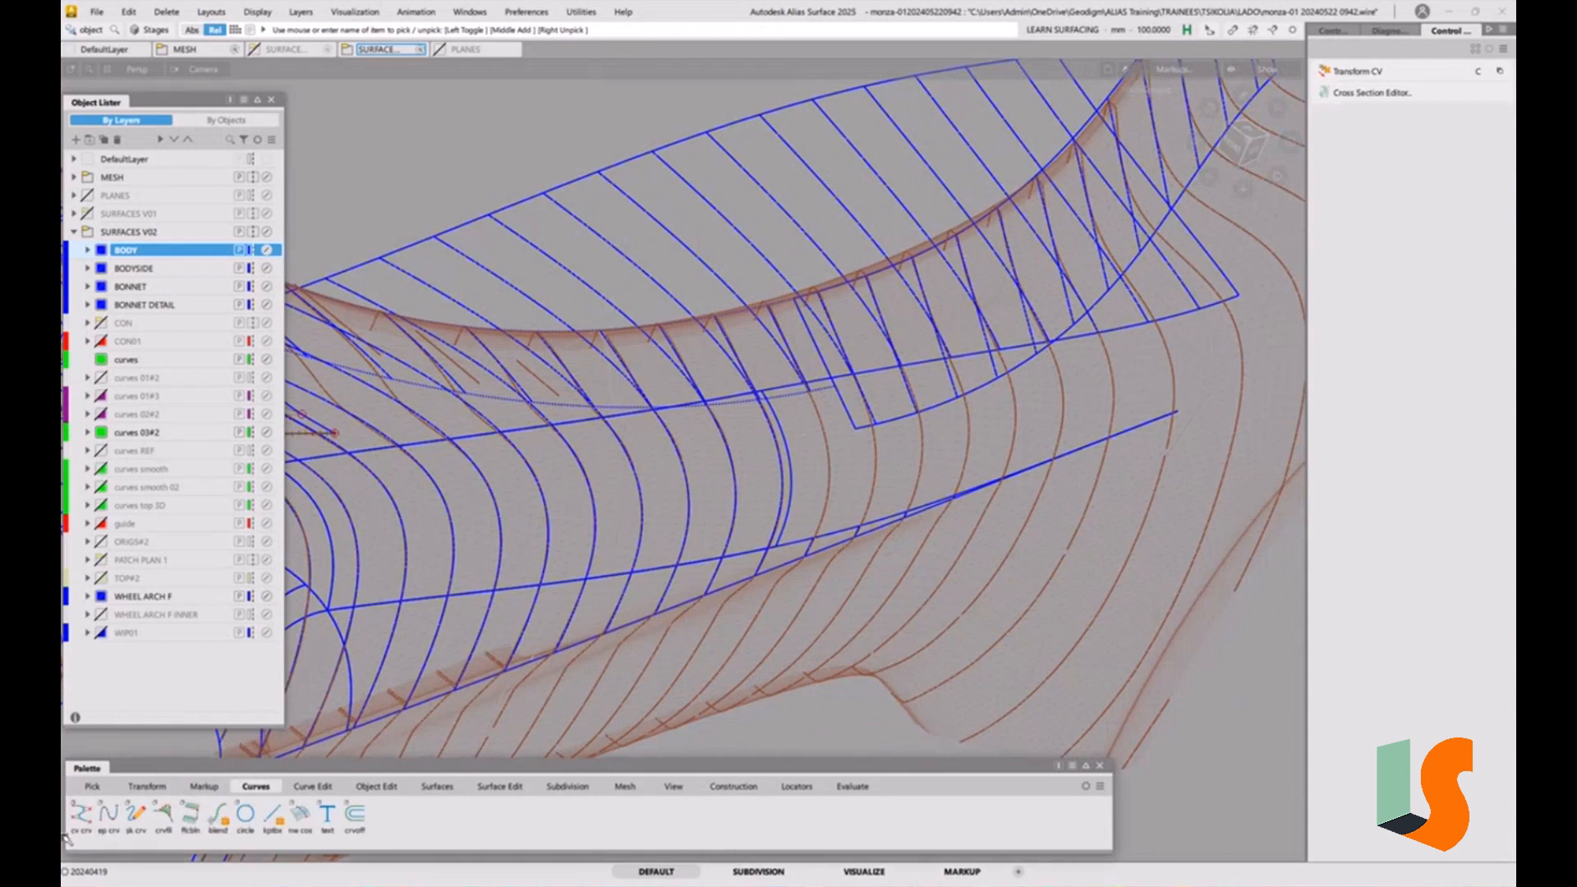
double_click(84, 822)
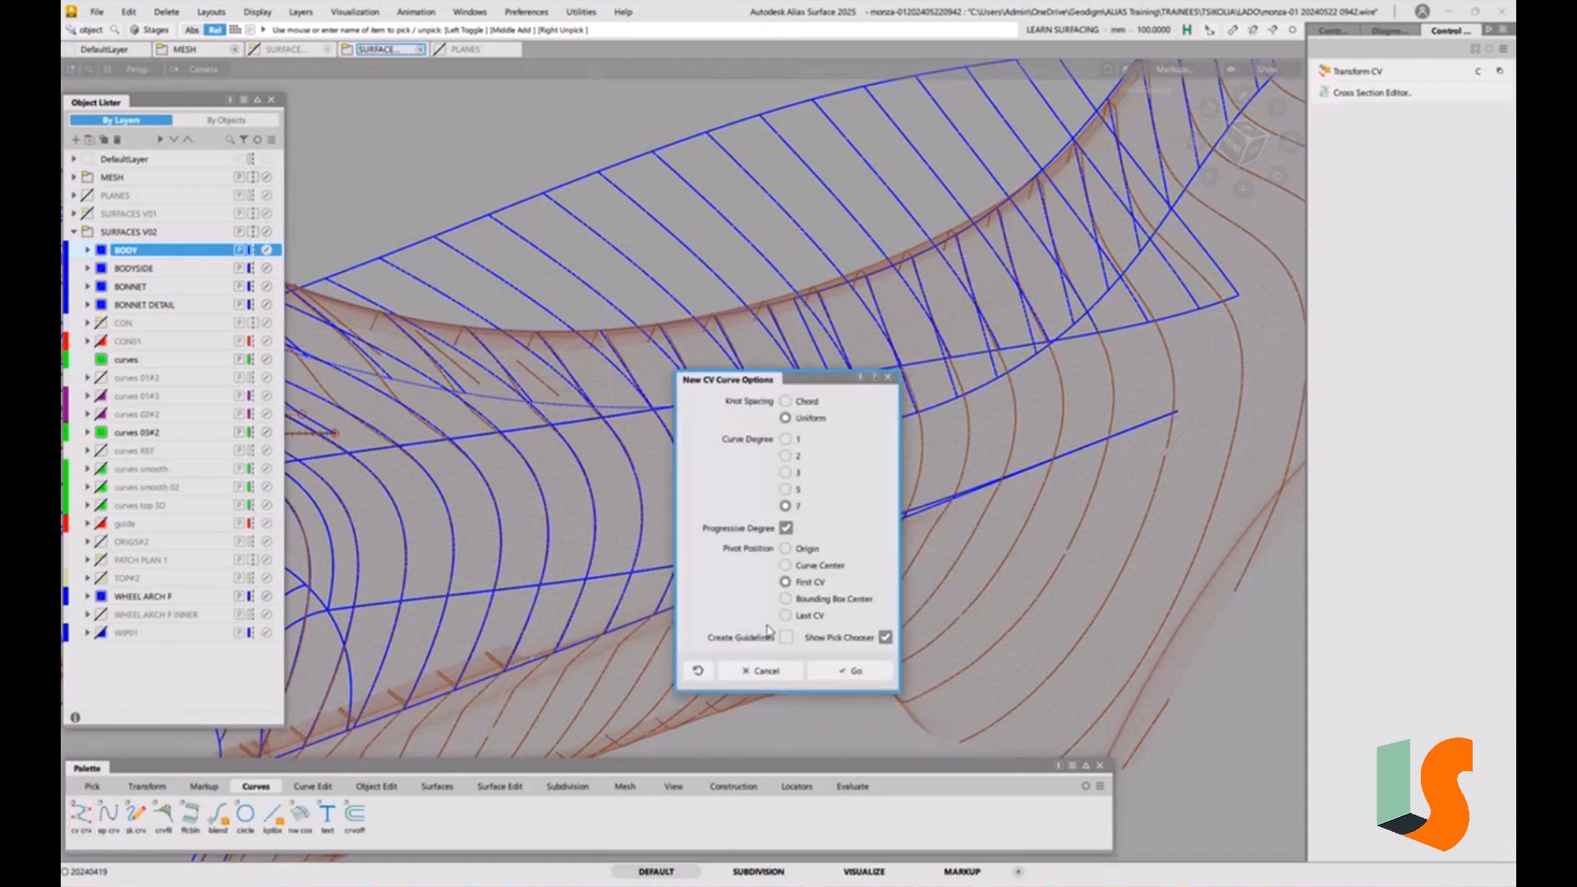
click(875, 672)
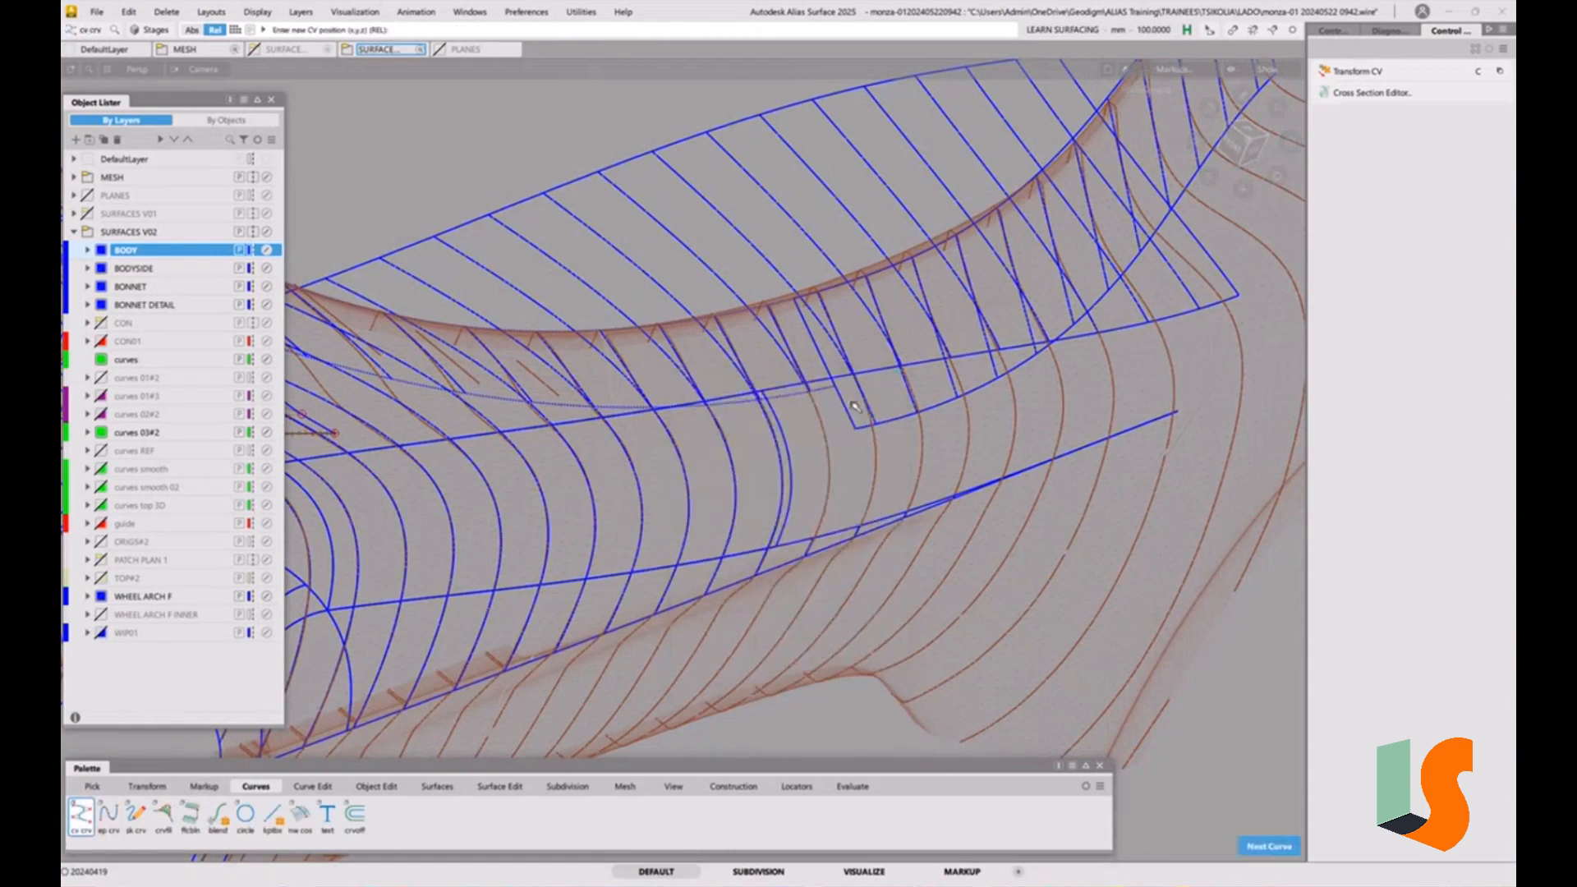
ctrl+click(877, 309)
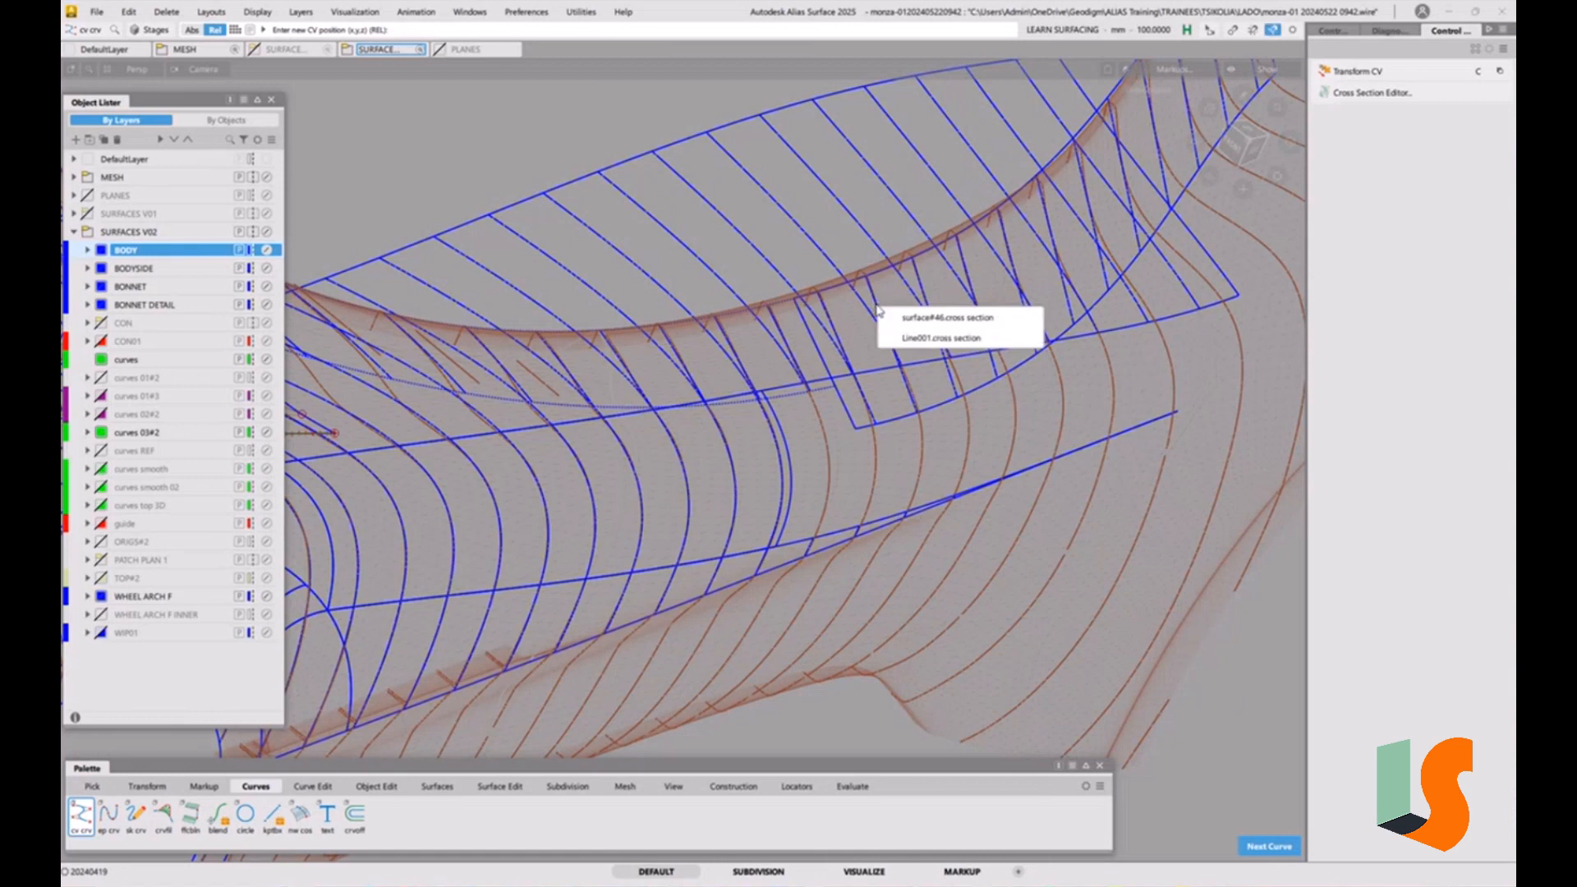
click(945, 338)
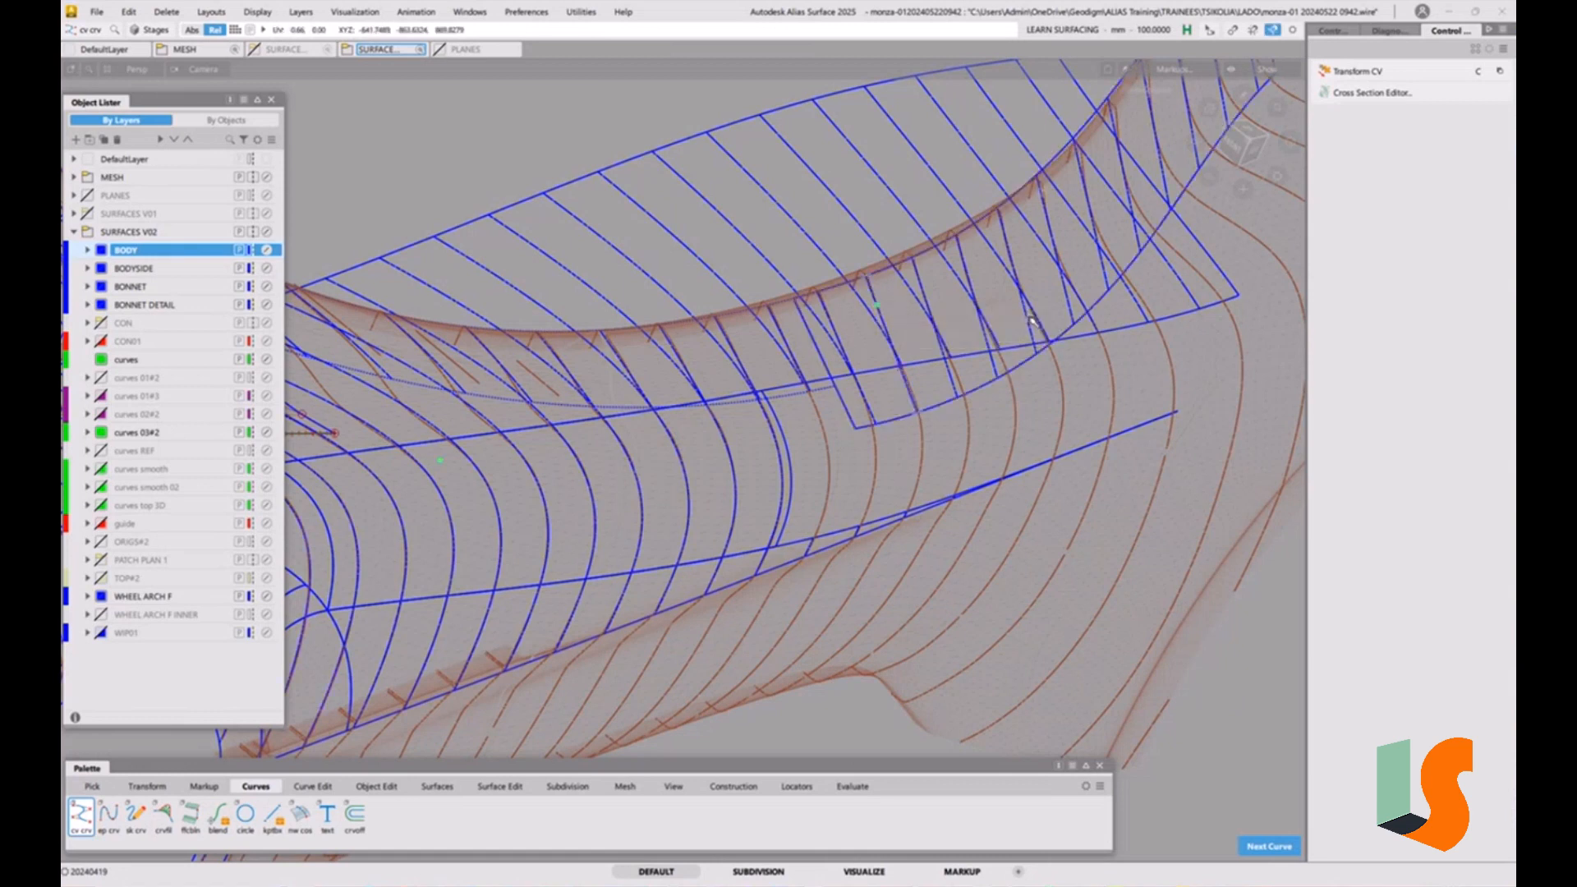
ctrl+click(907, 509)
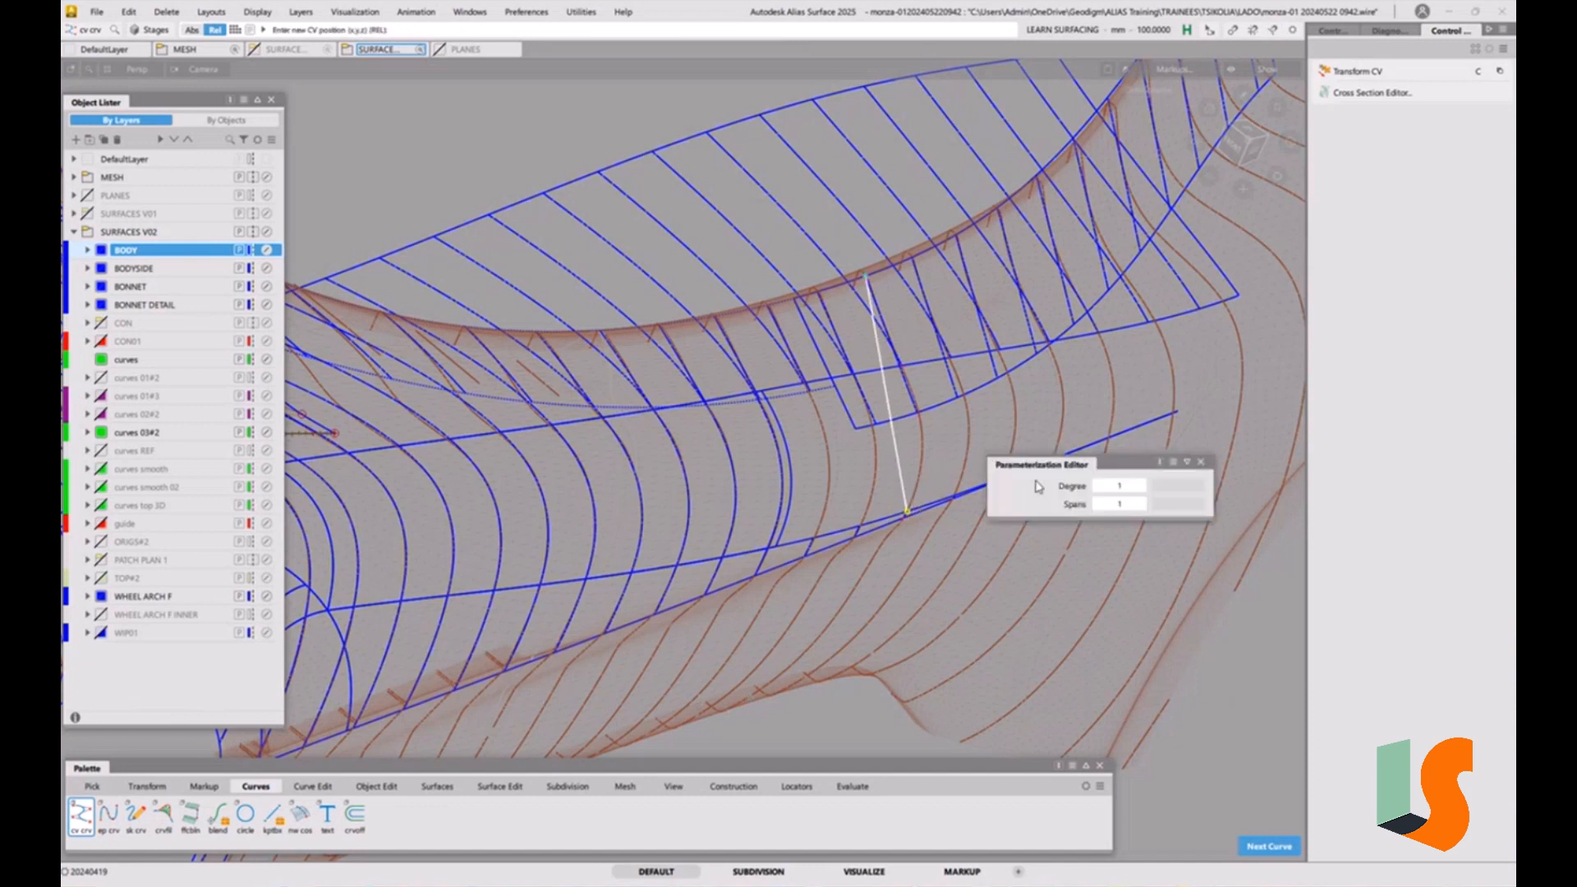
click(1142, 486)
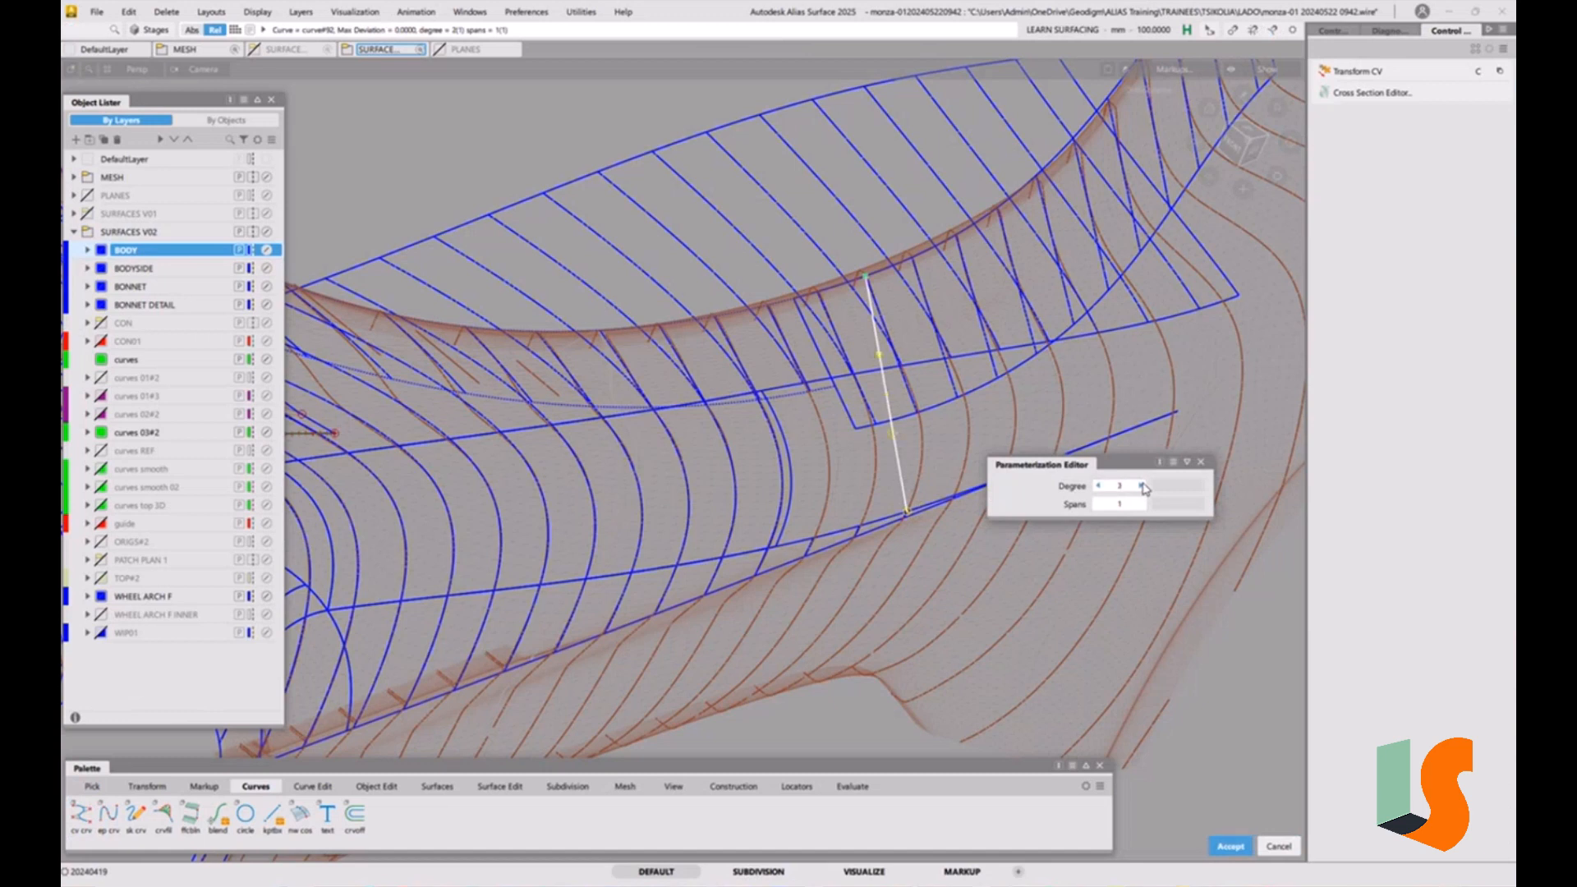
key(Return)
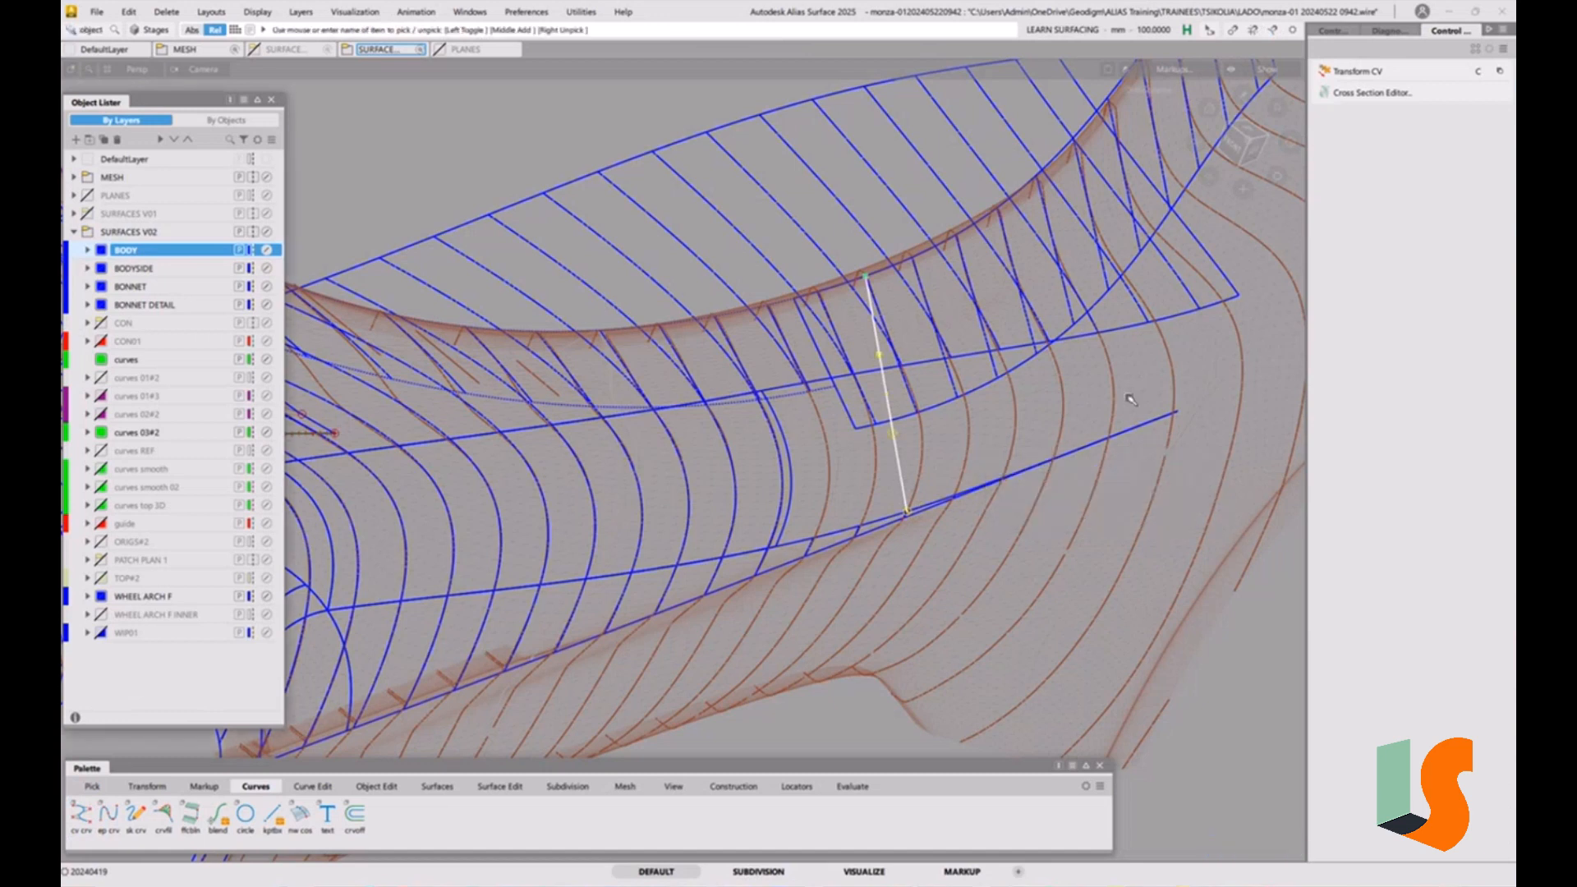
Raise the new curve's degree to 5 with a single span, then deselect it
mouse_move(1014, 447)
alt+shift+mouse_down()
mouse_move(994, 421)
mouse_move(1008, 456)
alt+shift+mouse_up()
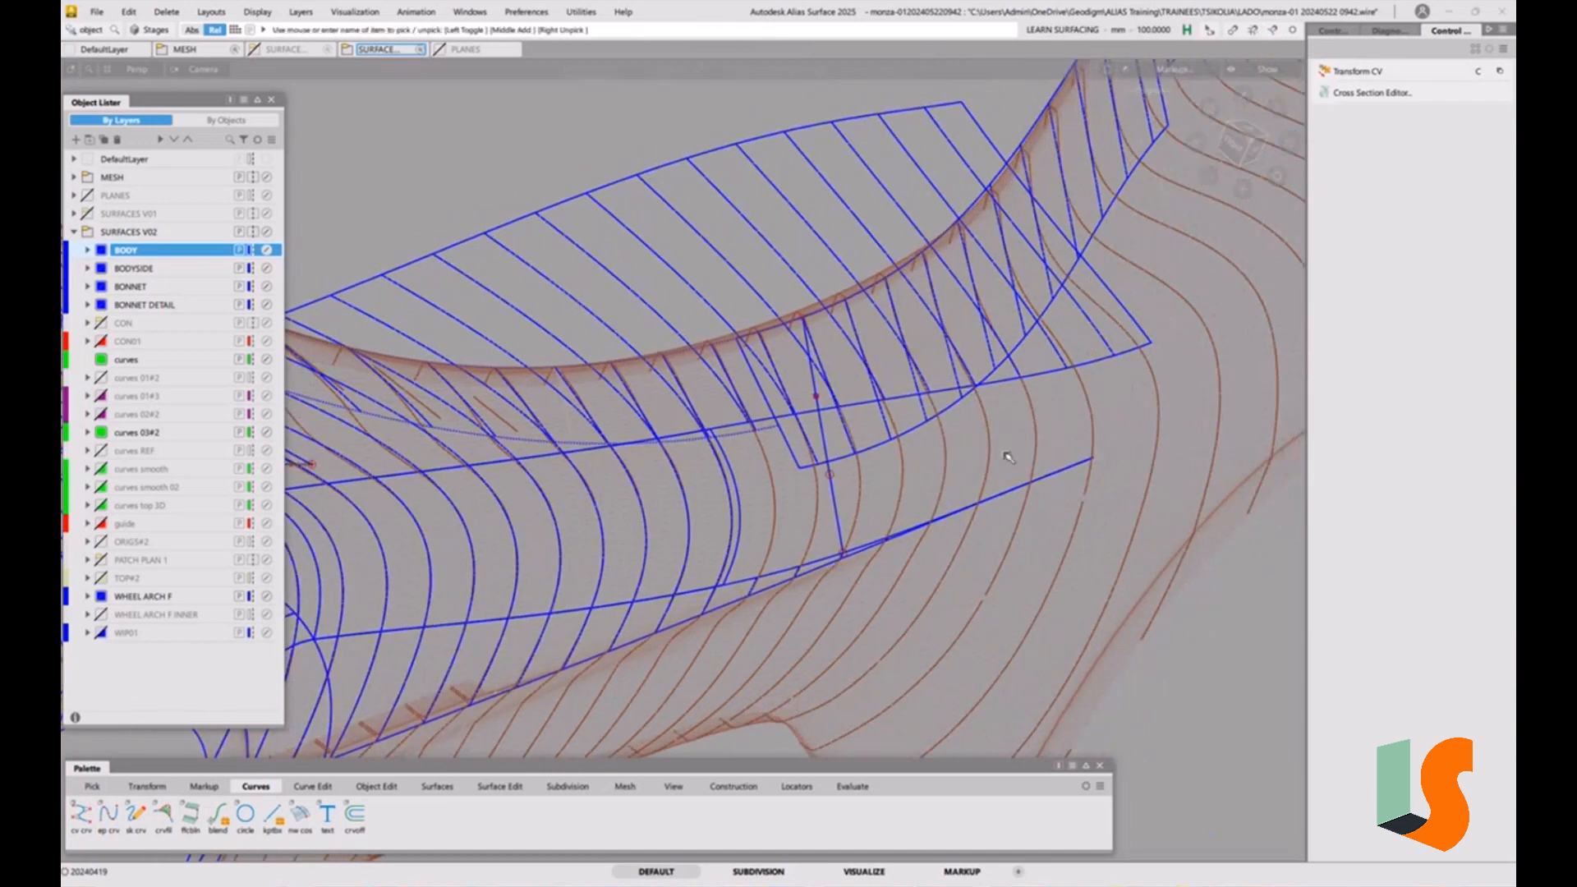
scroll(817, 526, up, 5)
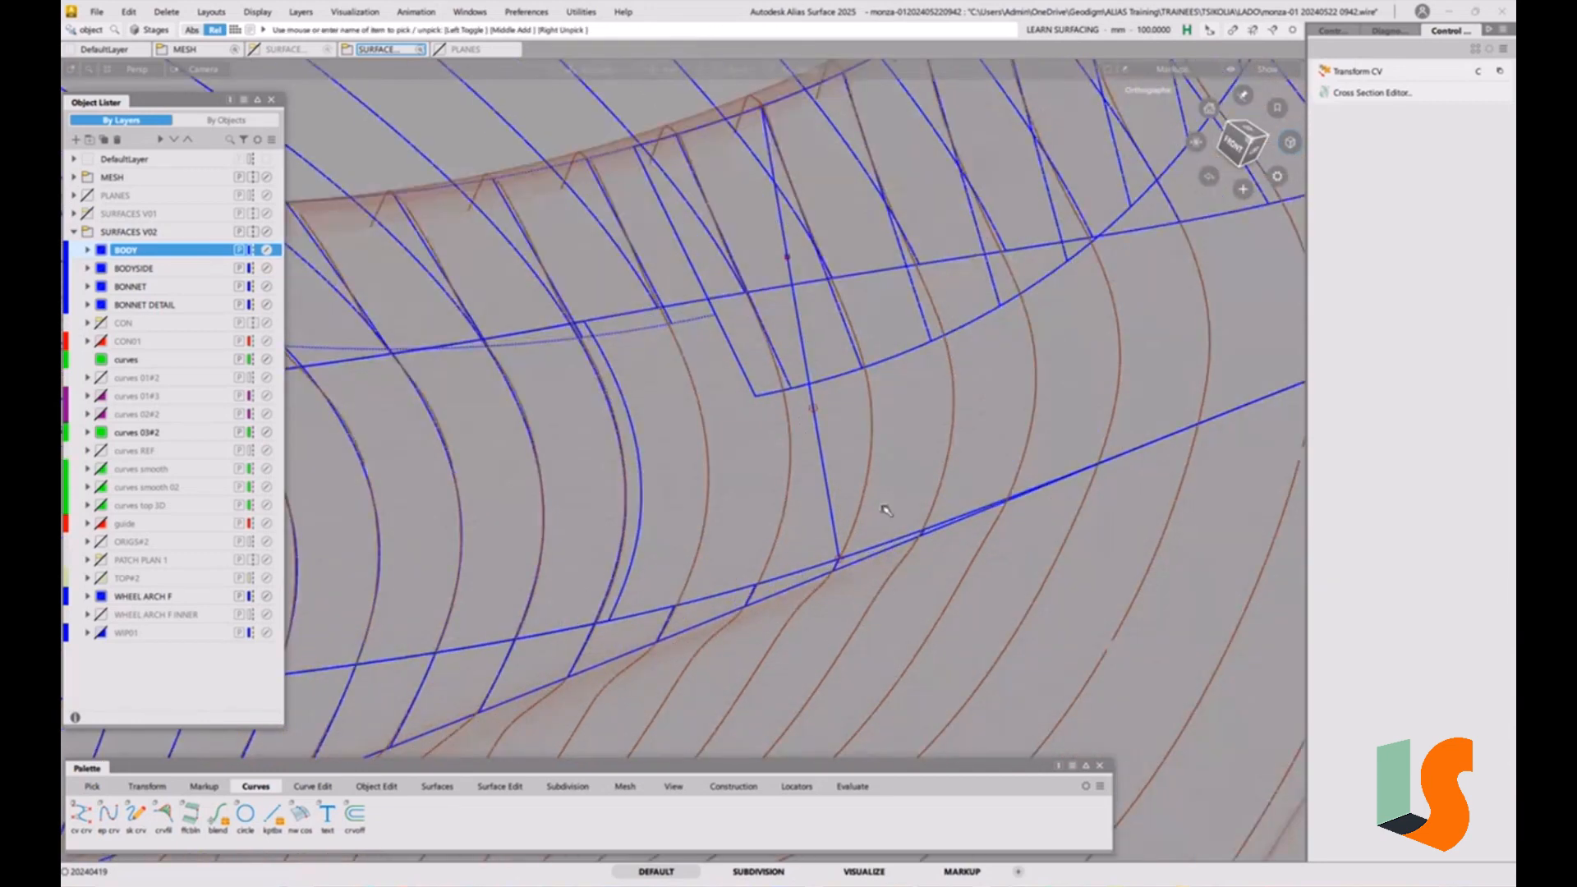
click(804, 529)
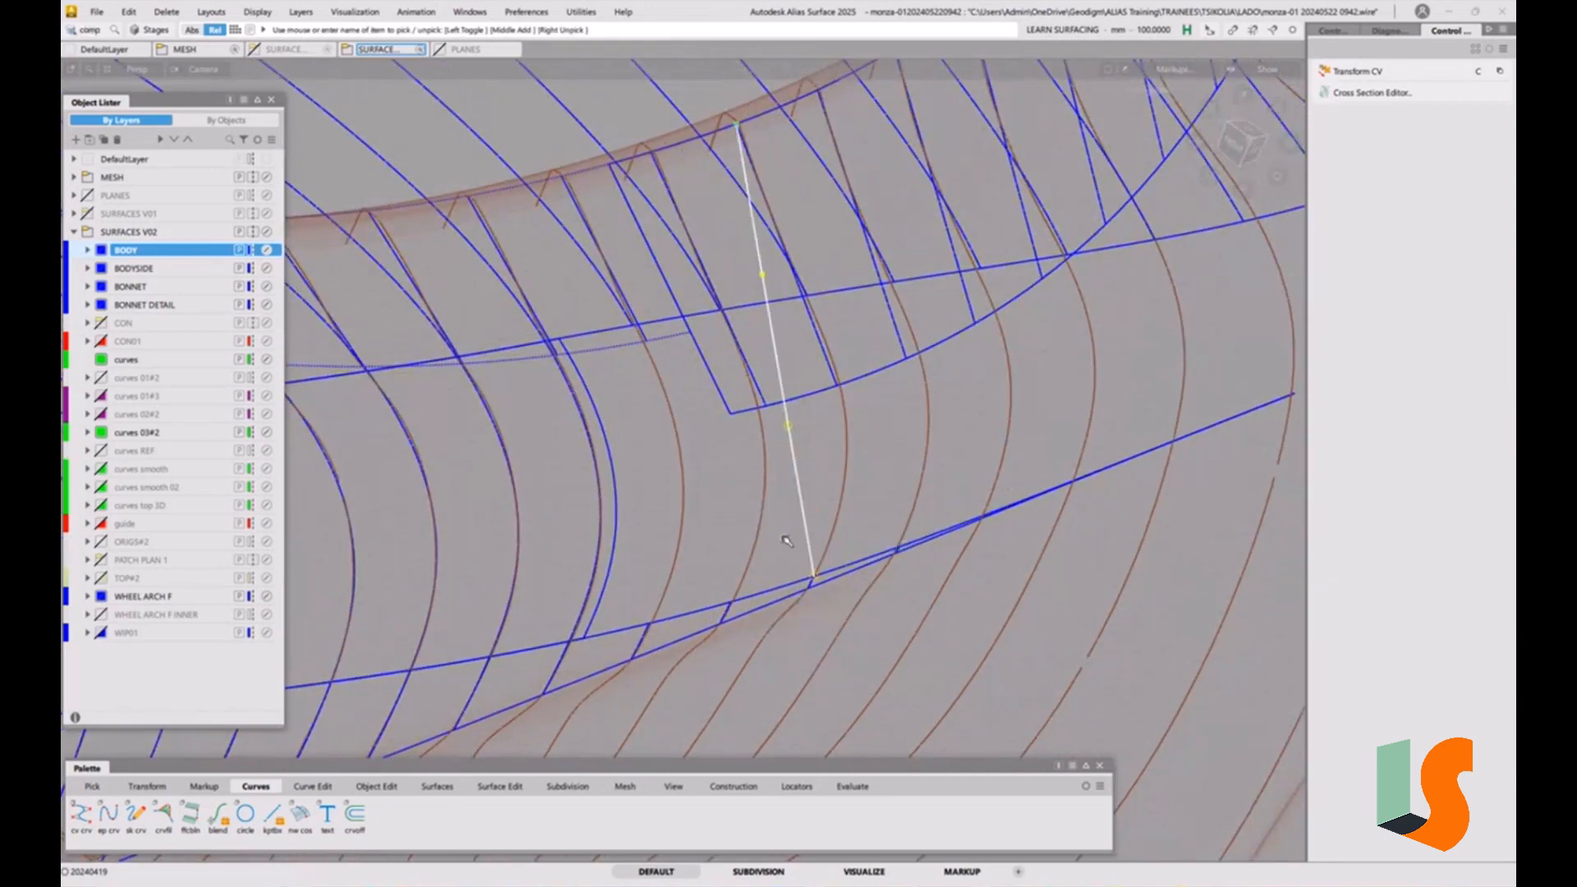
key(d)
click(940, 571)
click(940, 571)
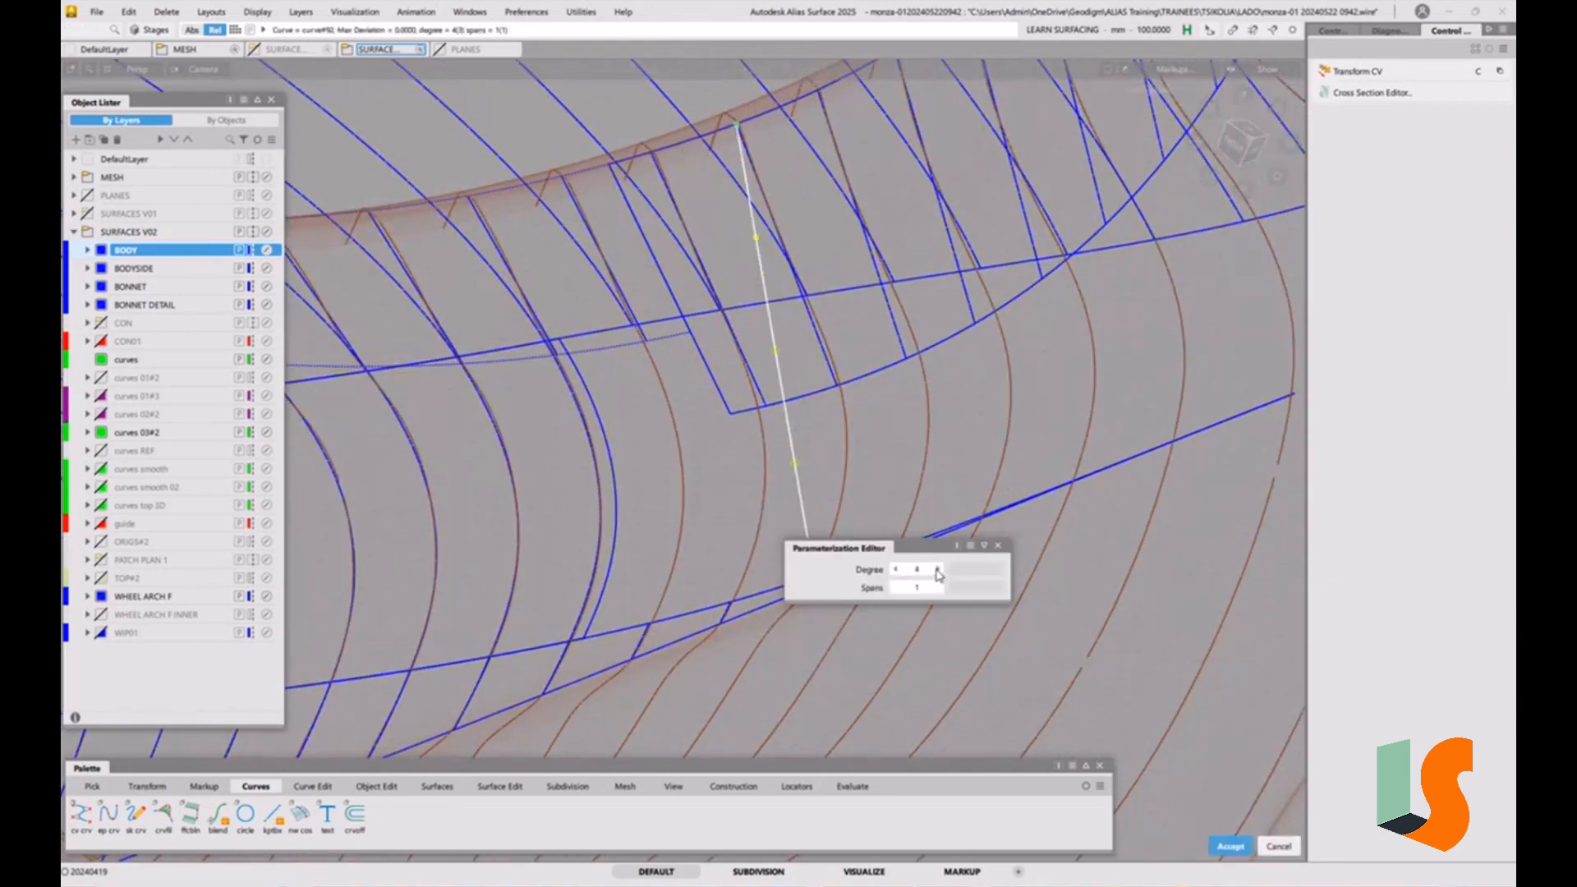
key(space)
click(958, 485)
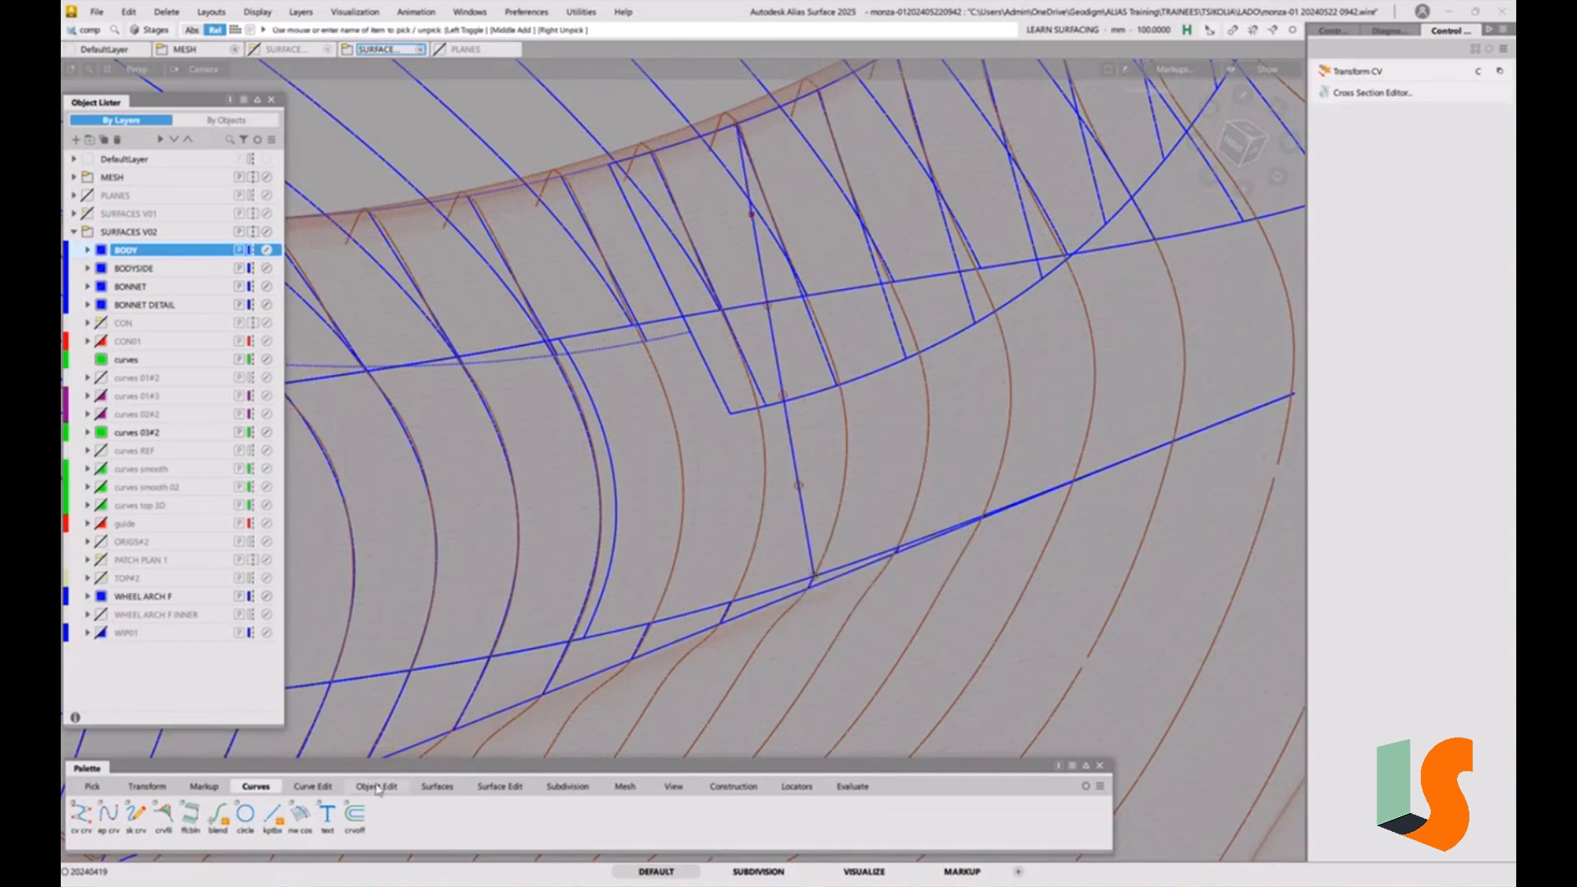
Try to align the curve's lower end to the lower surface with G2 continuity, and undo the alignment
click(376, 785)
double_click(216, 817)
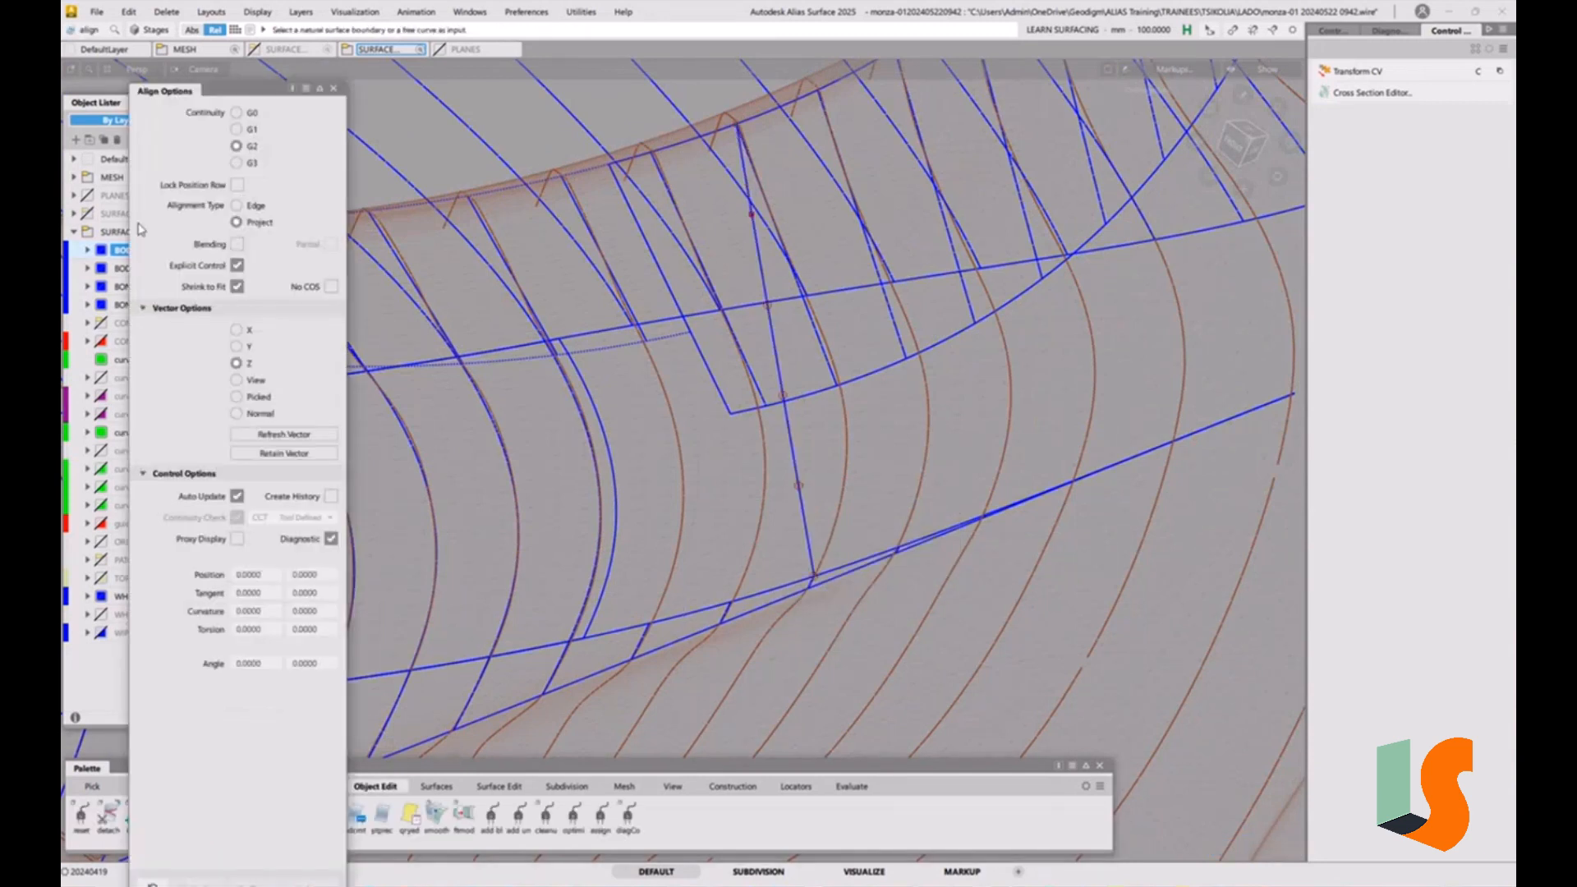
click(807, 517)
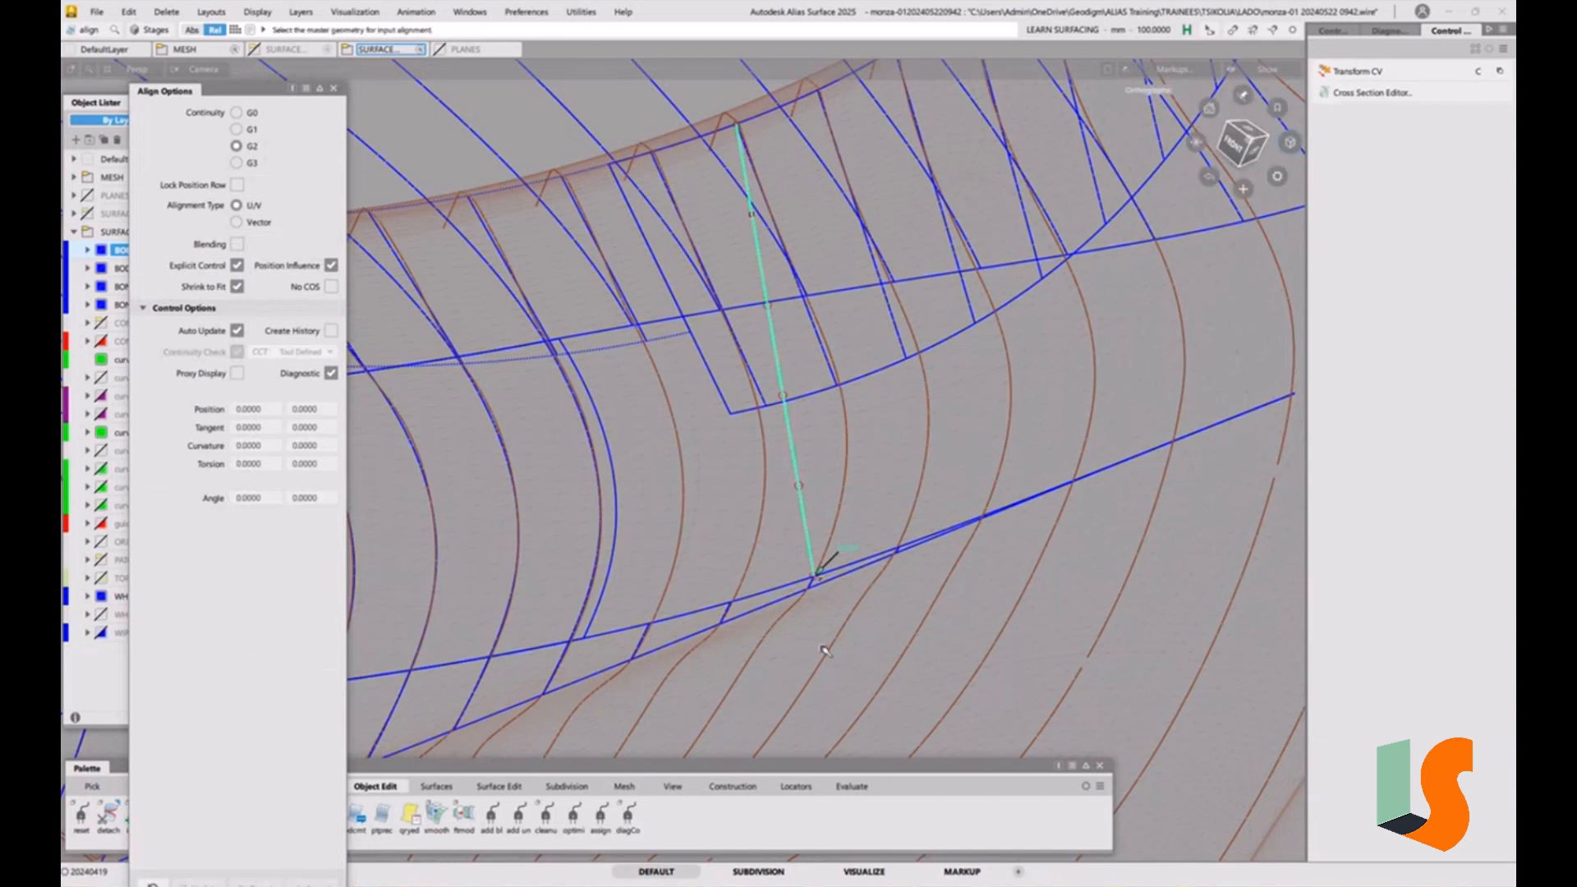
scroll(822, 402, up, 5)
scroll(772, 567, up, 3)
click(772, 569)
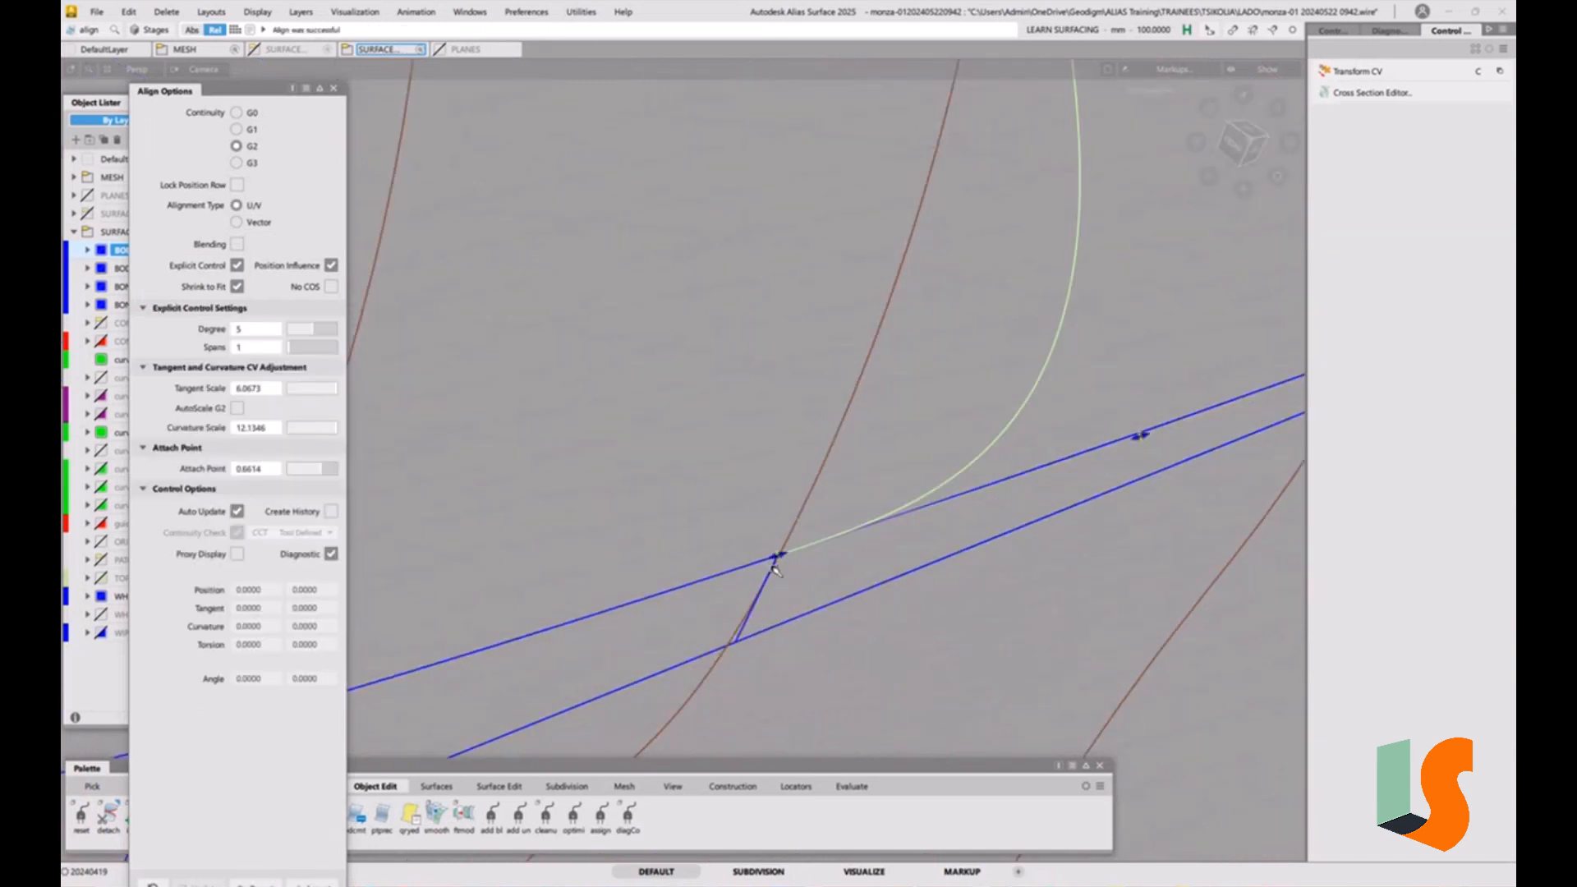
key(shift+alt)
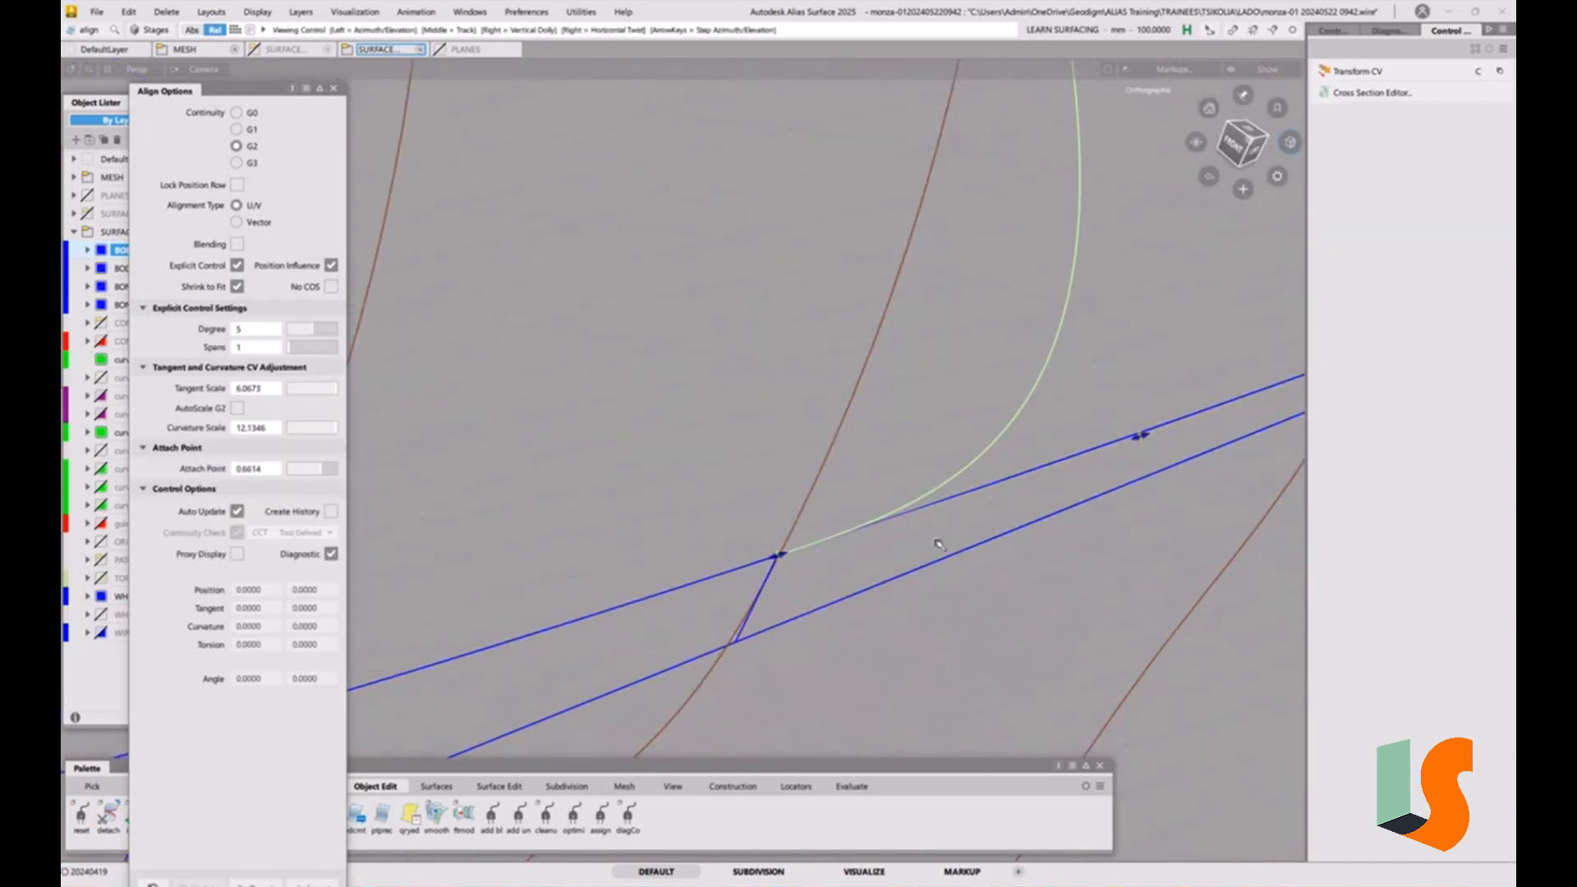
alt+shift+drag(939, 544, 903, 552)
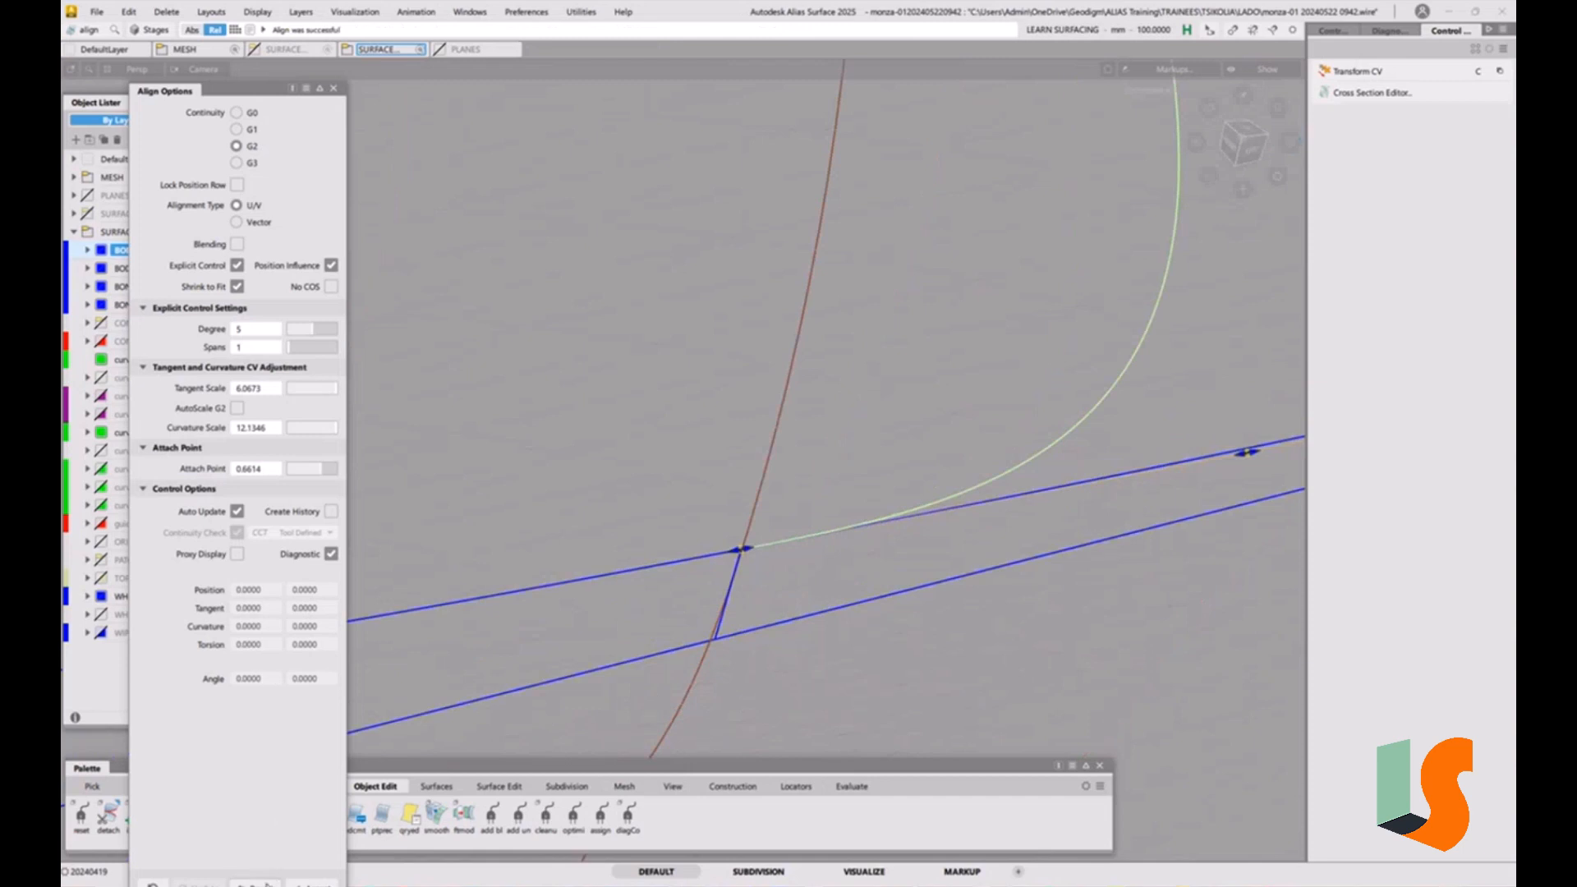
key(ctrl+z)
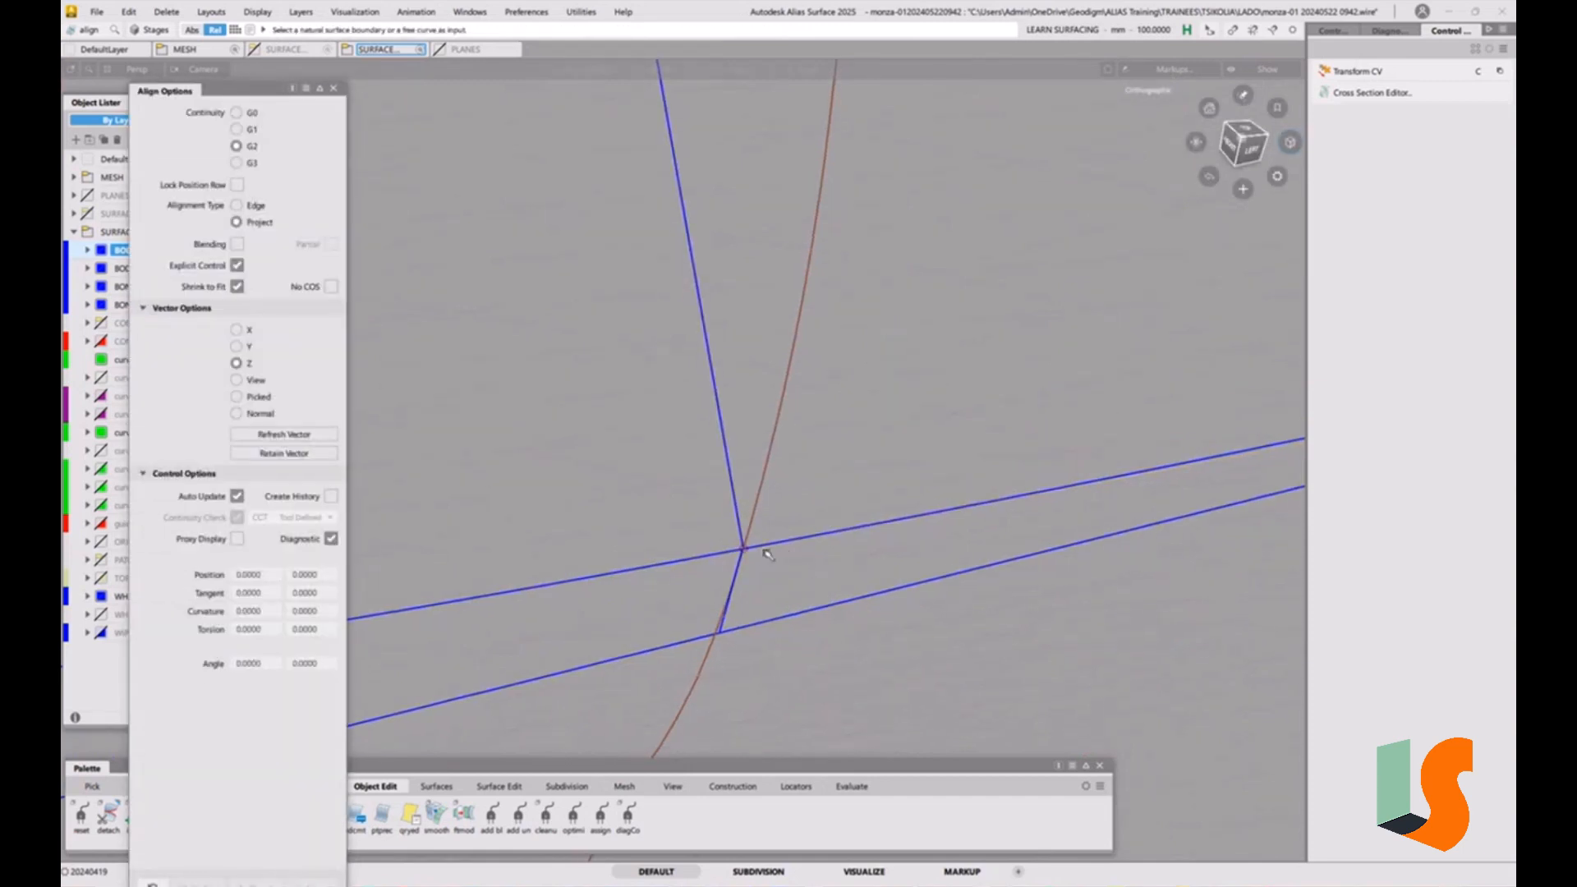
alt+shift+right_drag(768, 555, 752, 542)
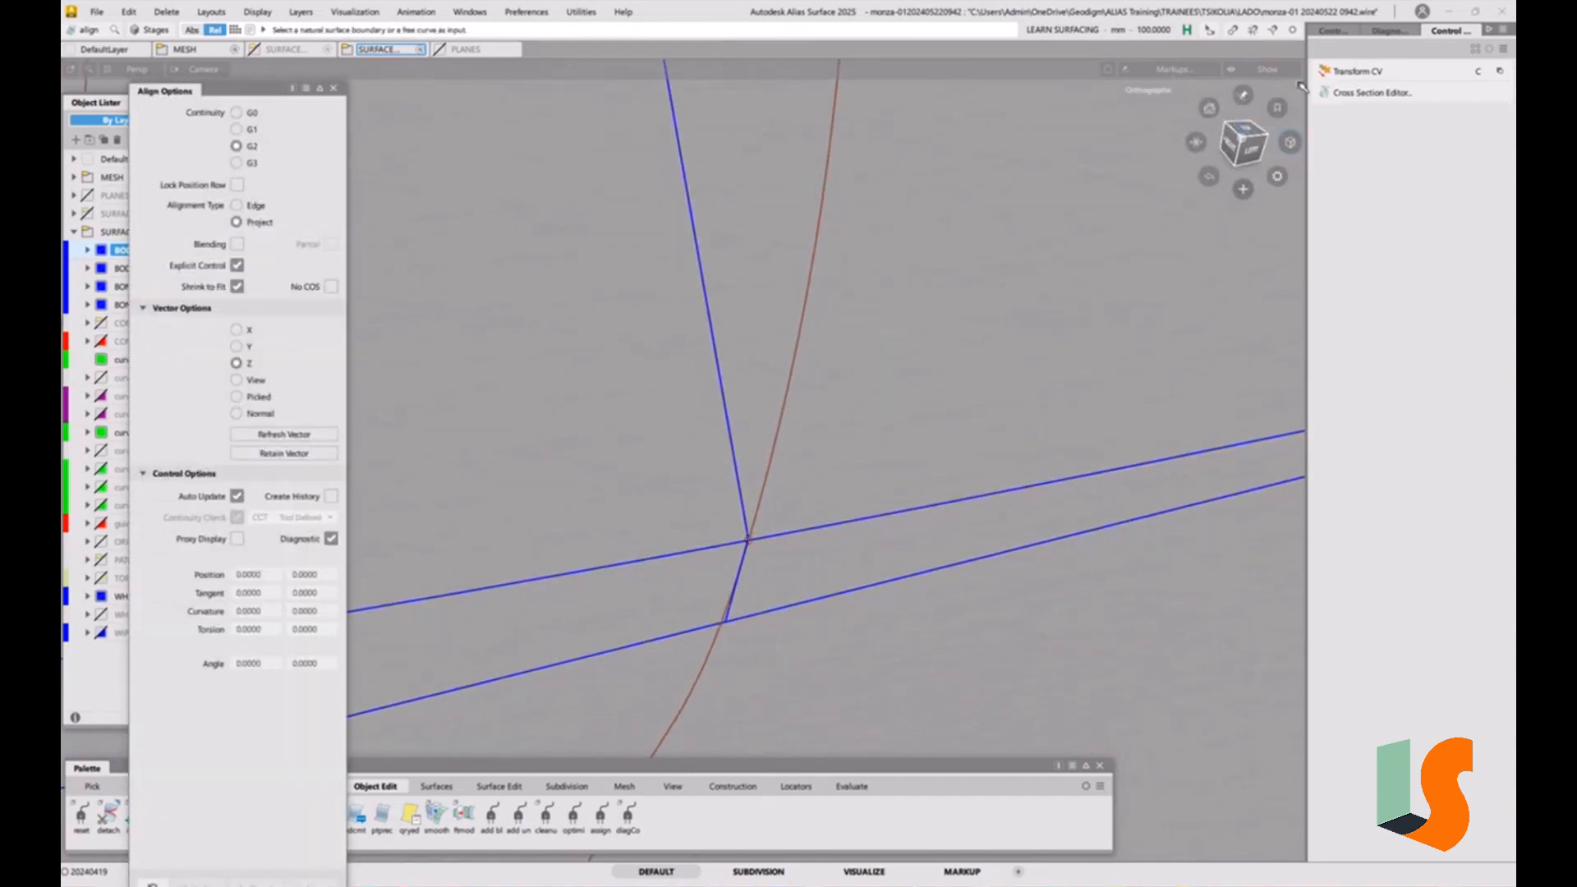
Promote the lower surface's X axis cross section, surface#55, at the end of the curve to real geometry
click(1375, 93)
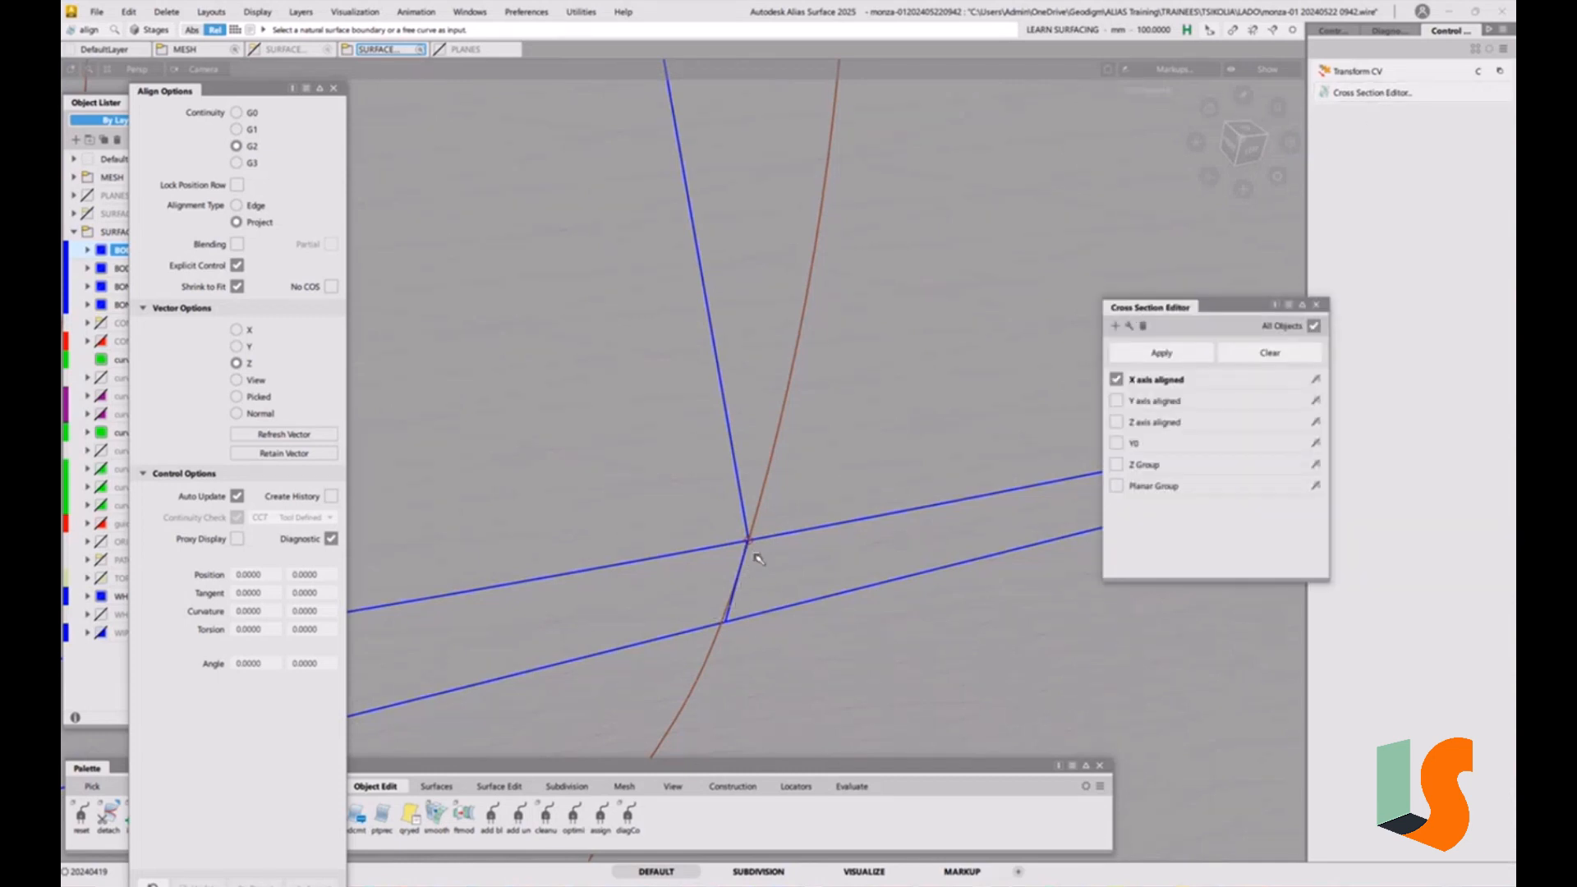
click(1131, 327)
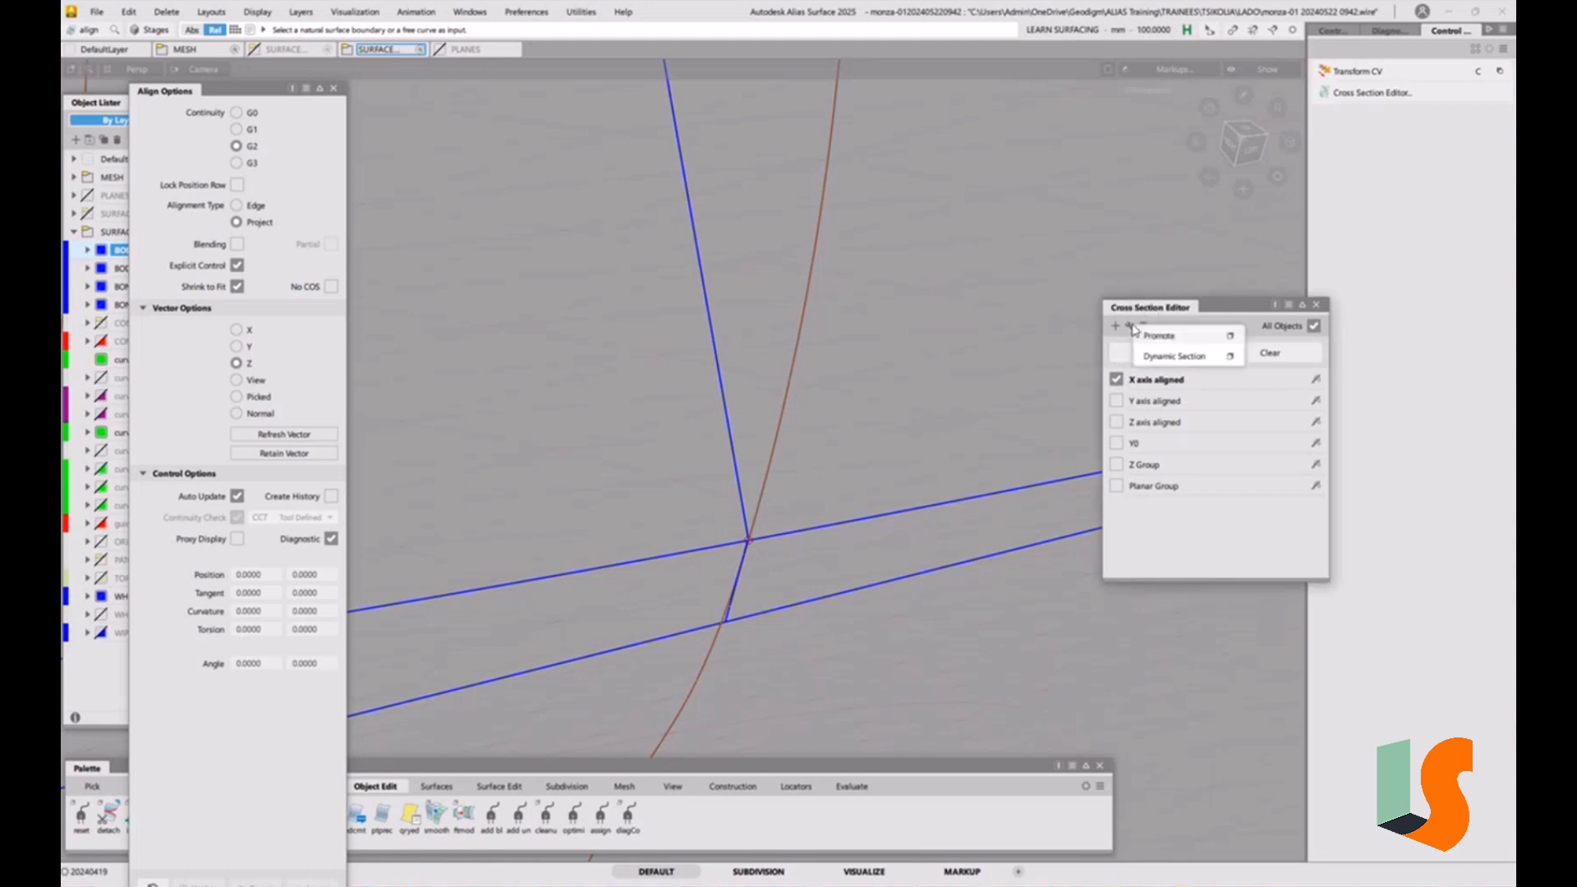
click(1230, 336)
drag(817, 391, 903, 271)
click(941, 401)
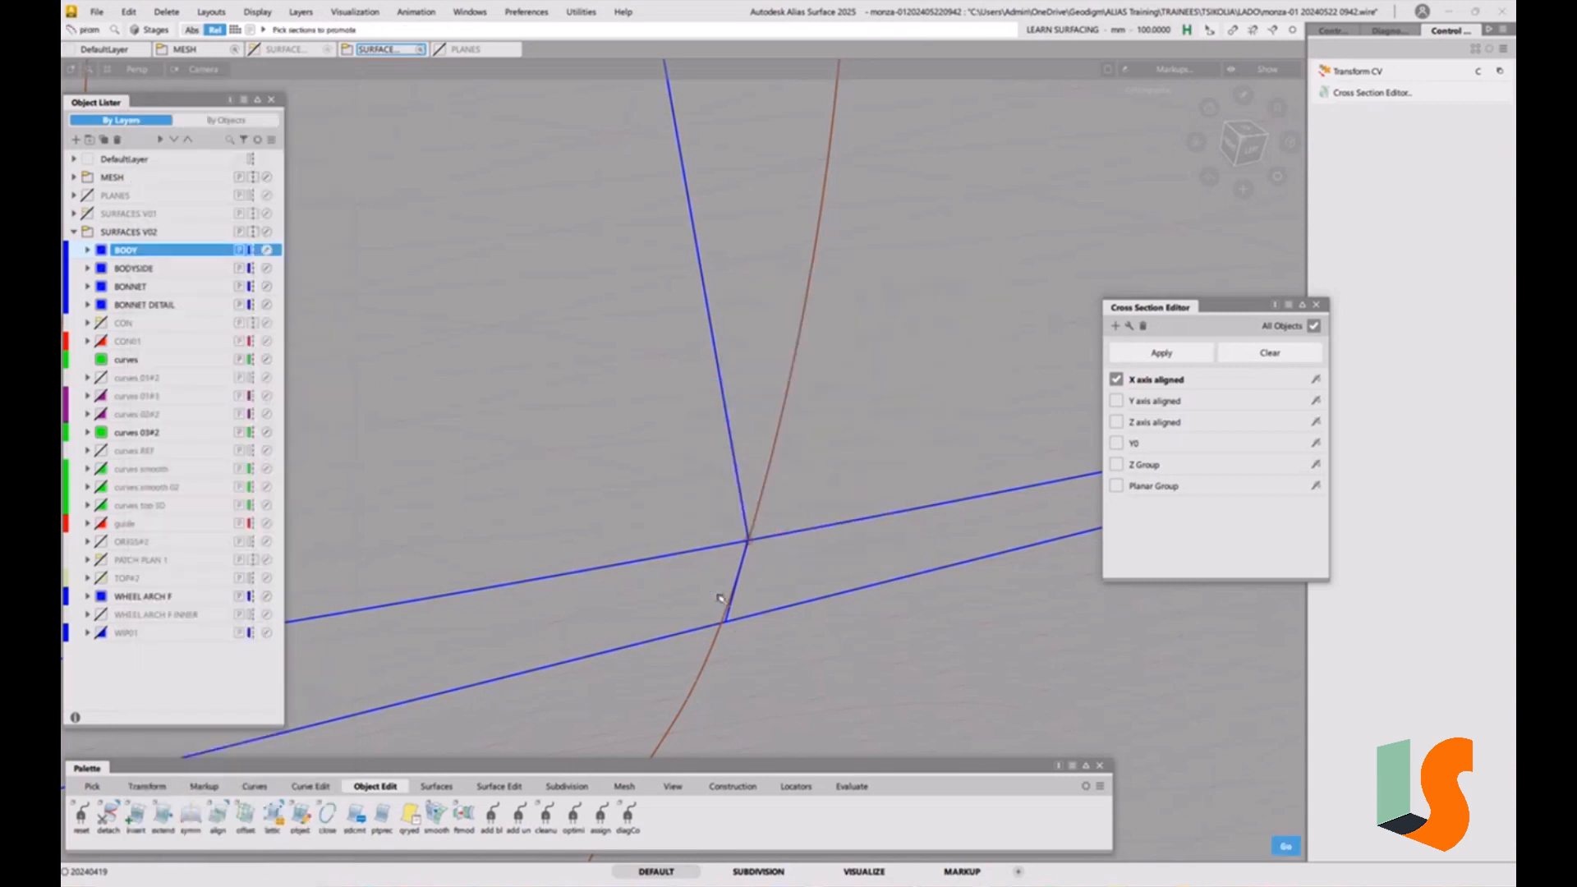
click(733, 598)
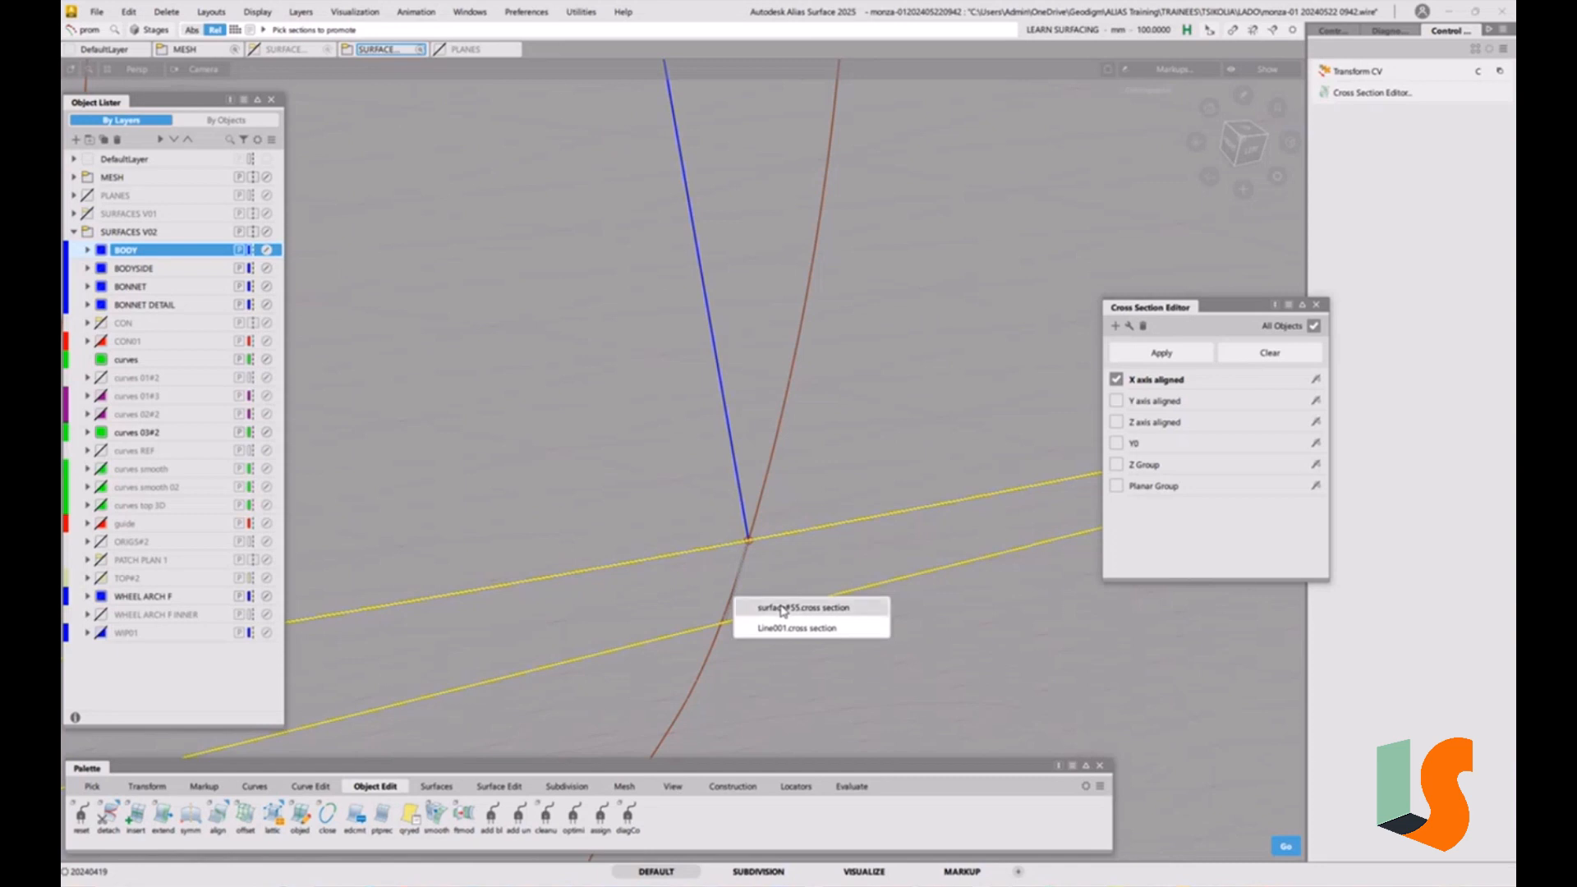
click(783, 611)
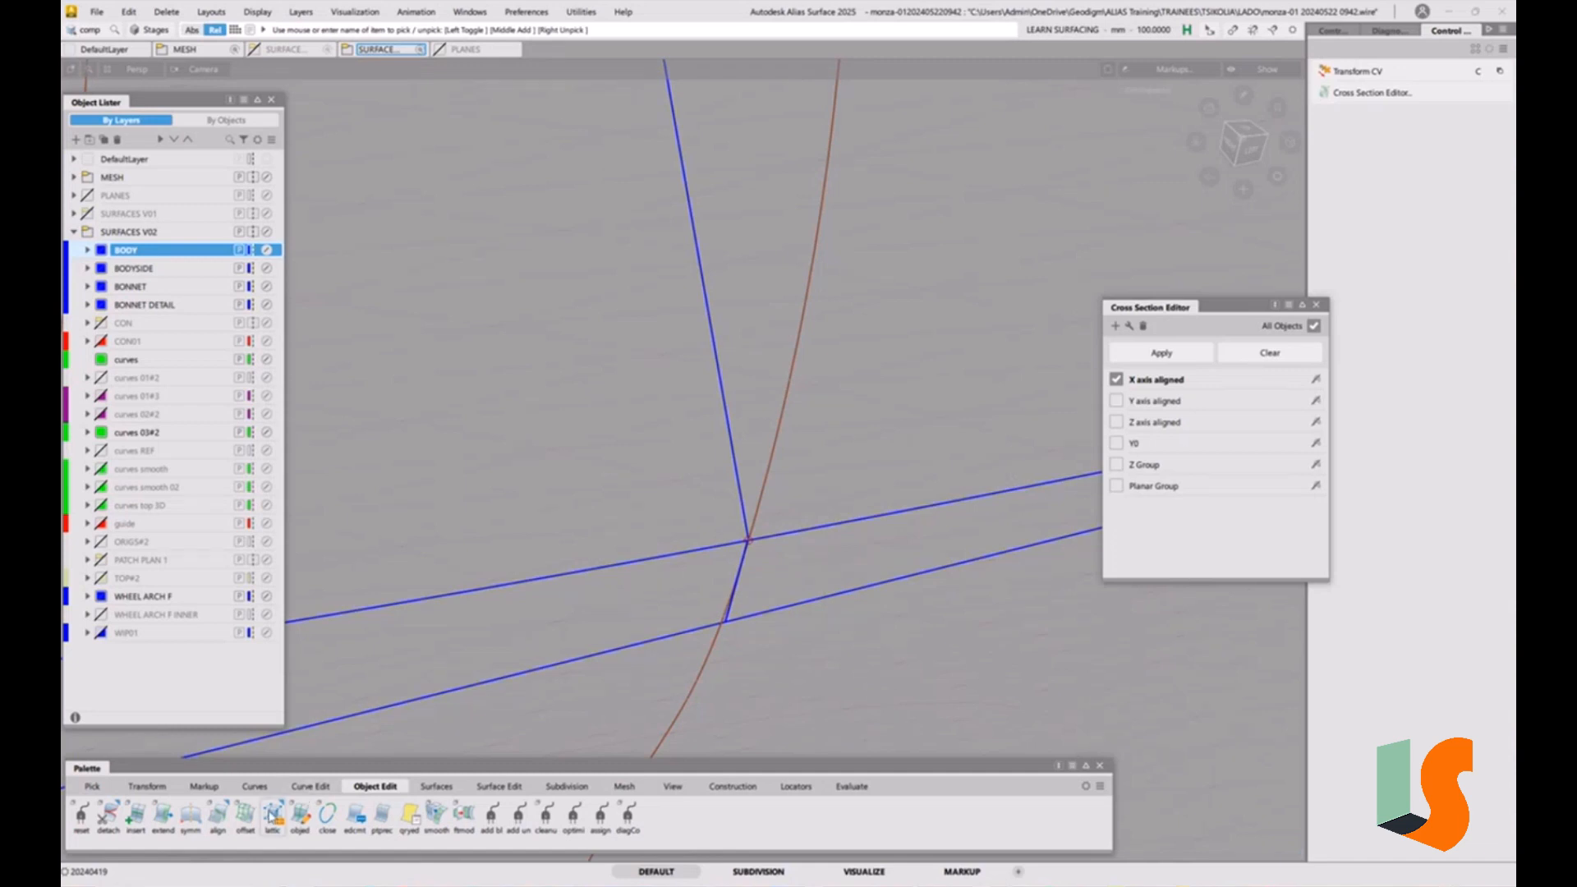
Align the curve's lower end to the promoted section curve xsec#4 with G2 continuity
double_click(217, 813)
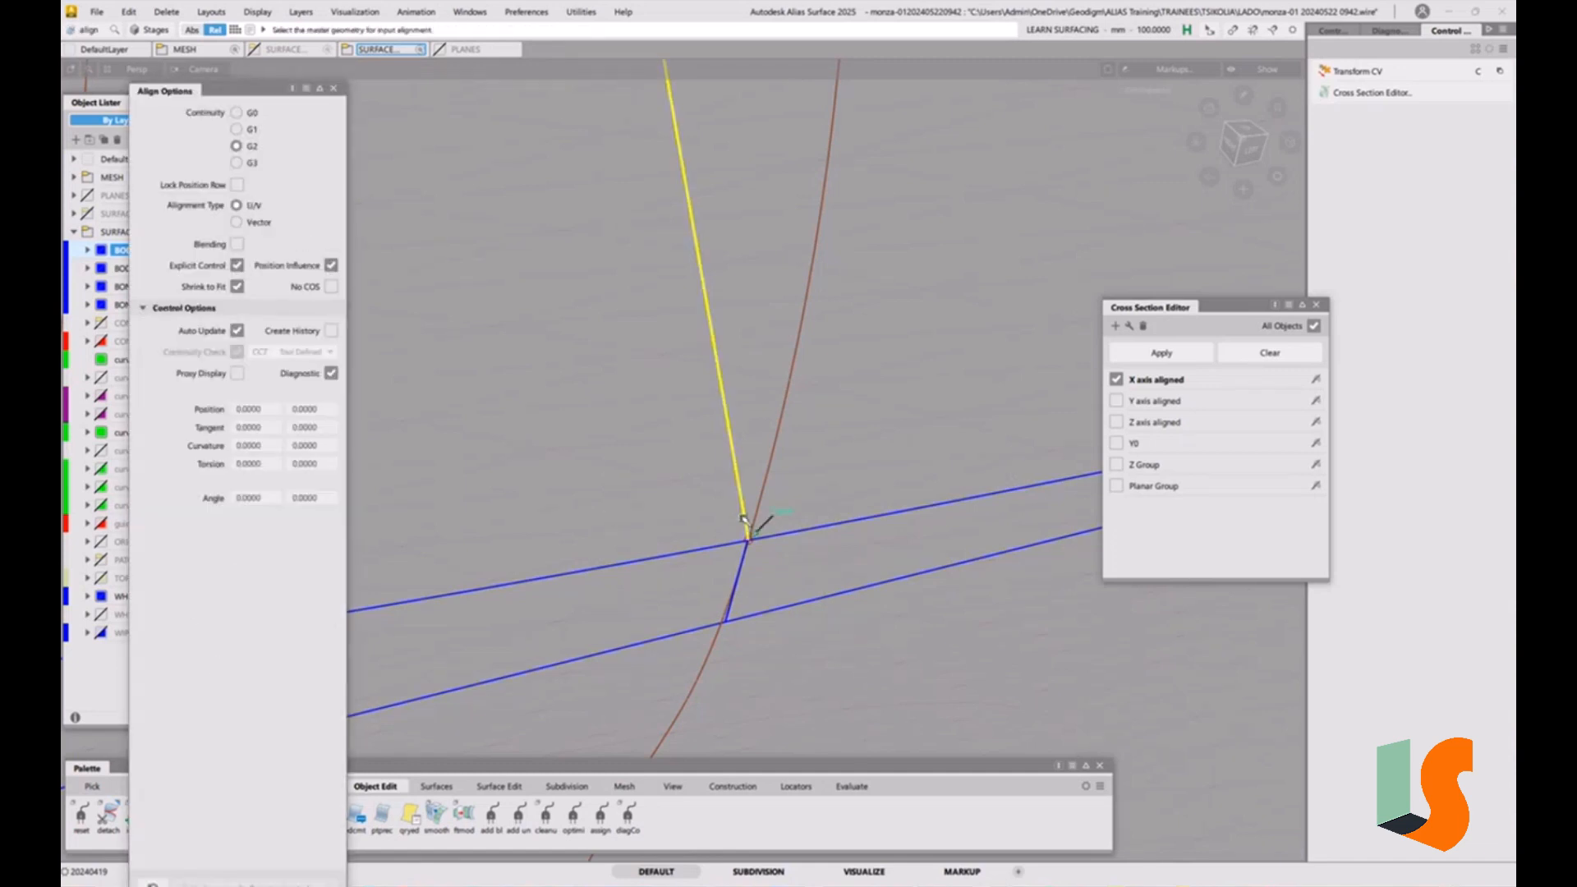
click(743, 519)
click(748, 566)
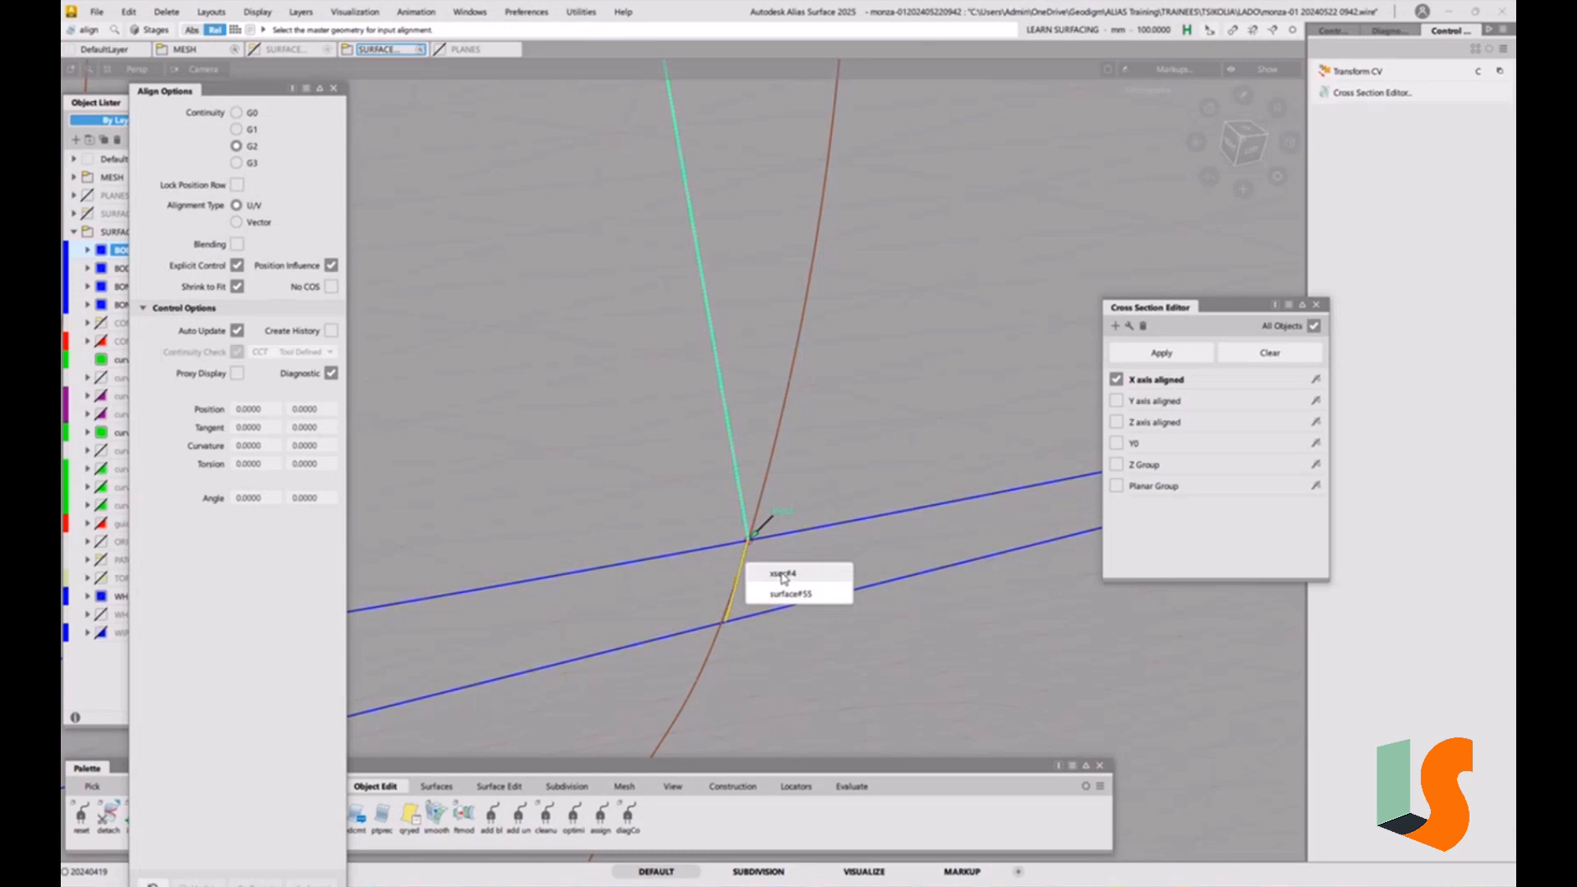
click(782, 575)
alt+shift+drag(873, 373, 842, 324)
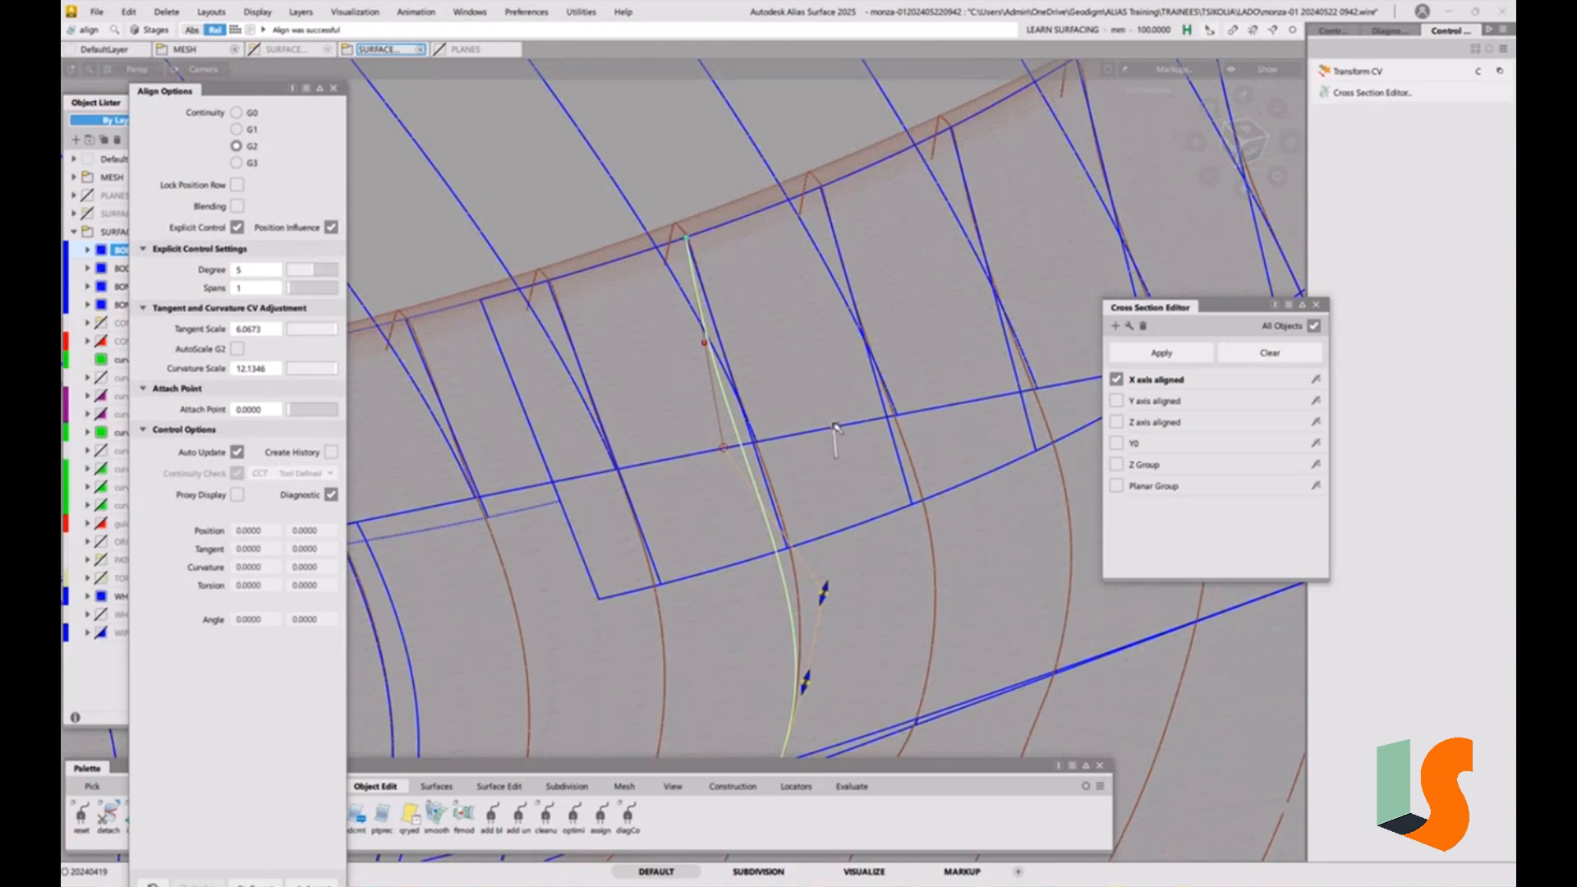
Promote the upper surface's X axis cross section at the new curve's upper end to real geometry
click(835, 427)
click(1130, 326)
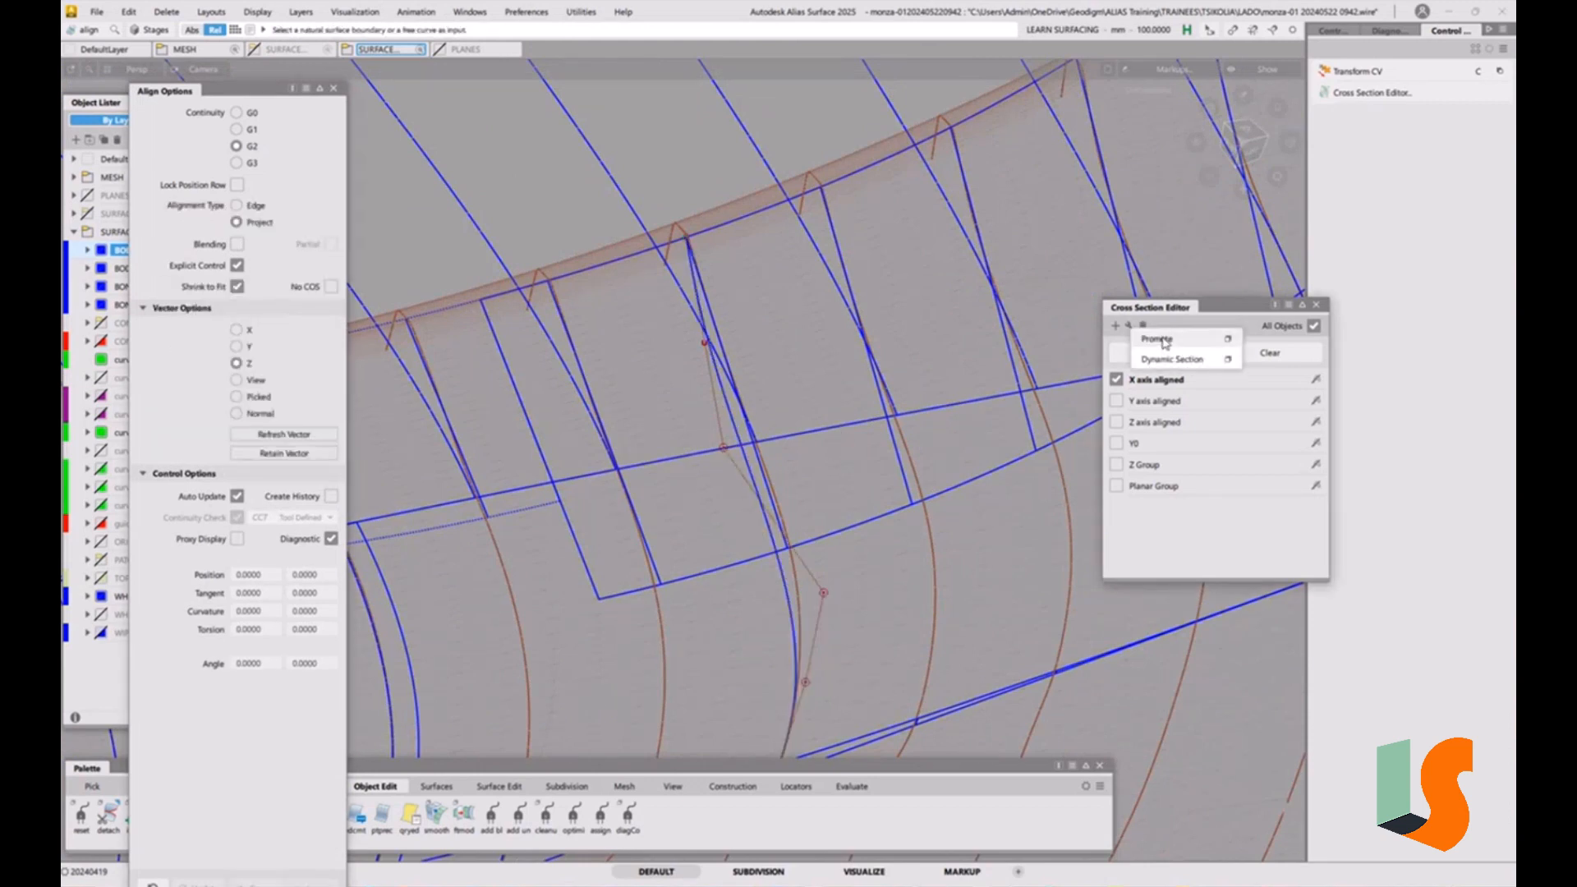
click(1157, 339)
click(708, 307)
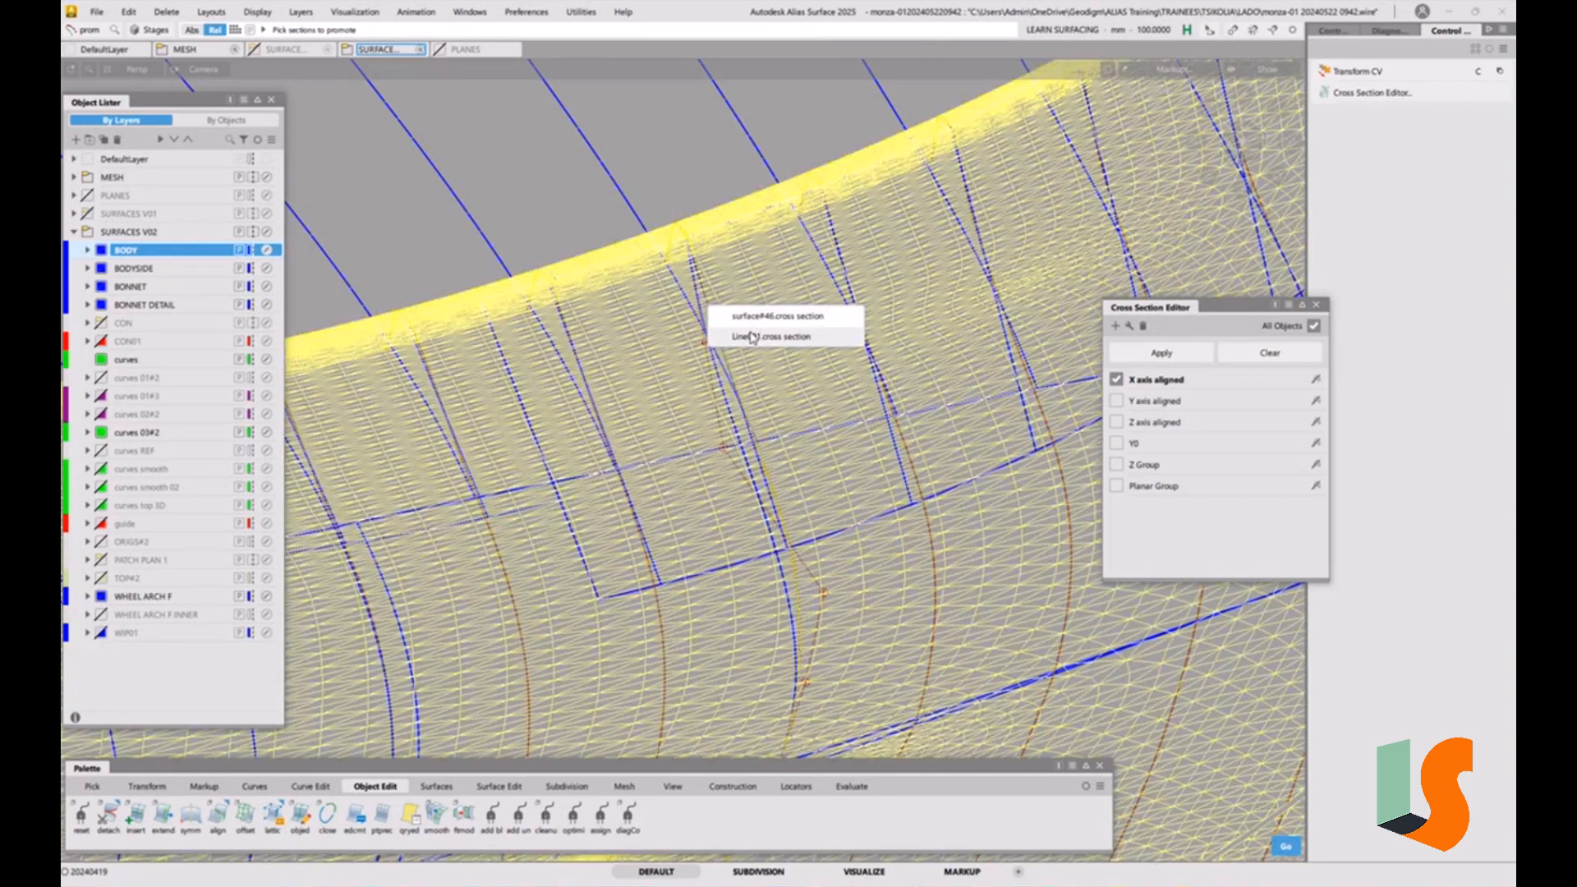
click(752, 336)
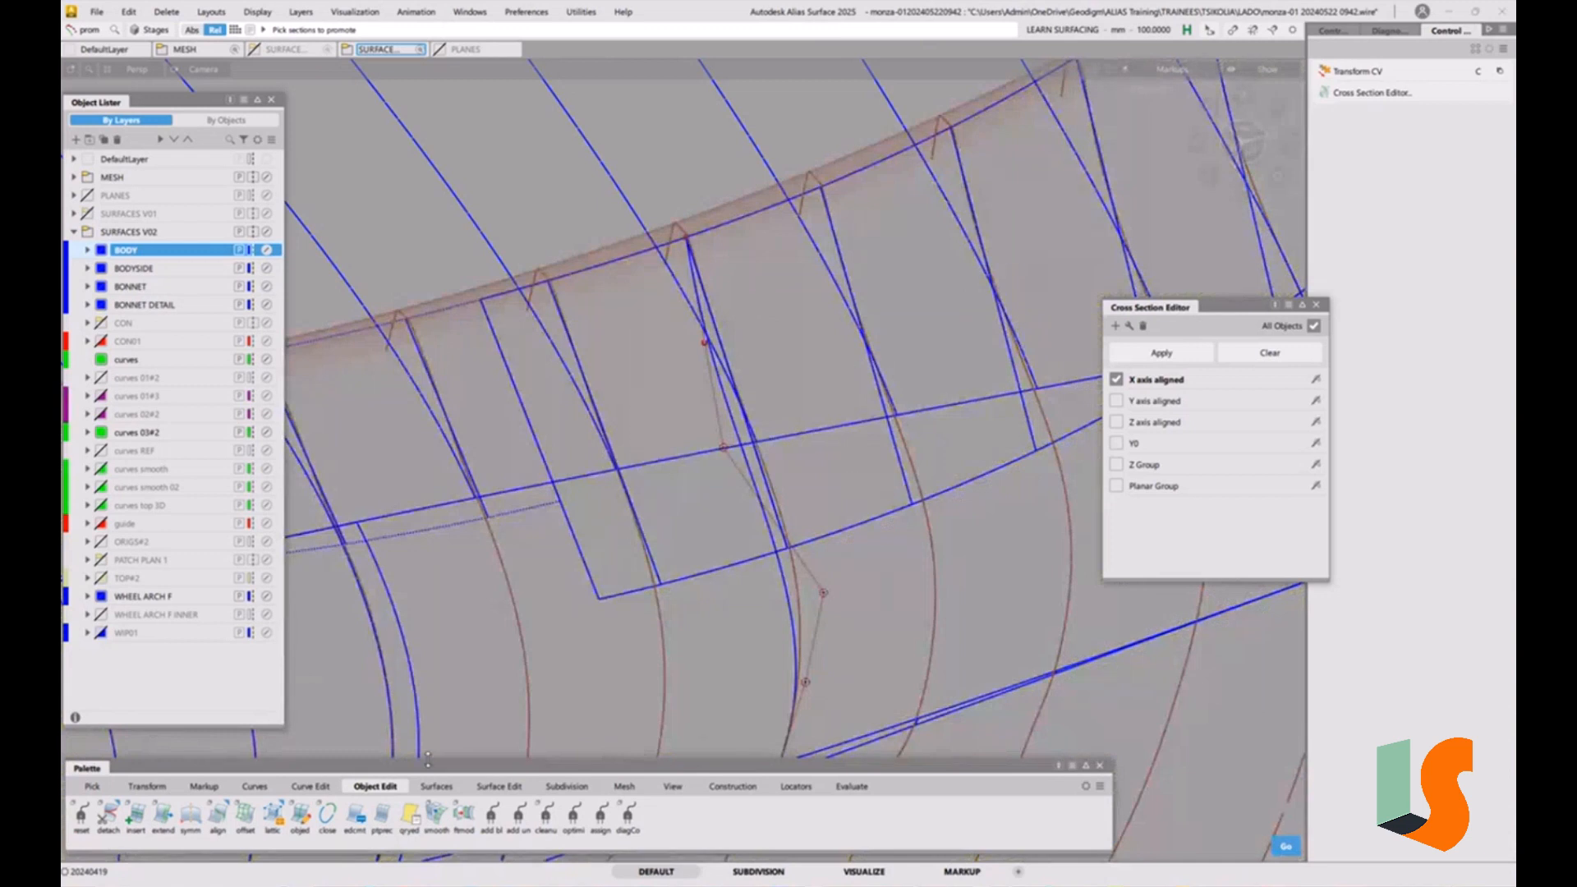
Align the curve's upper end to the promoted section curve xsec#5 with G2 continuity, explicit degree 5 and one span
double_click(216, 817)
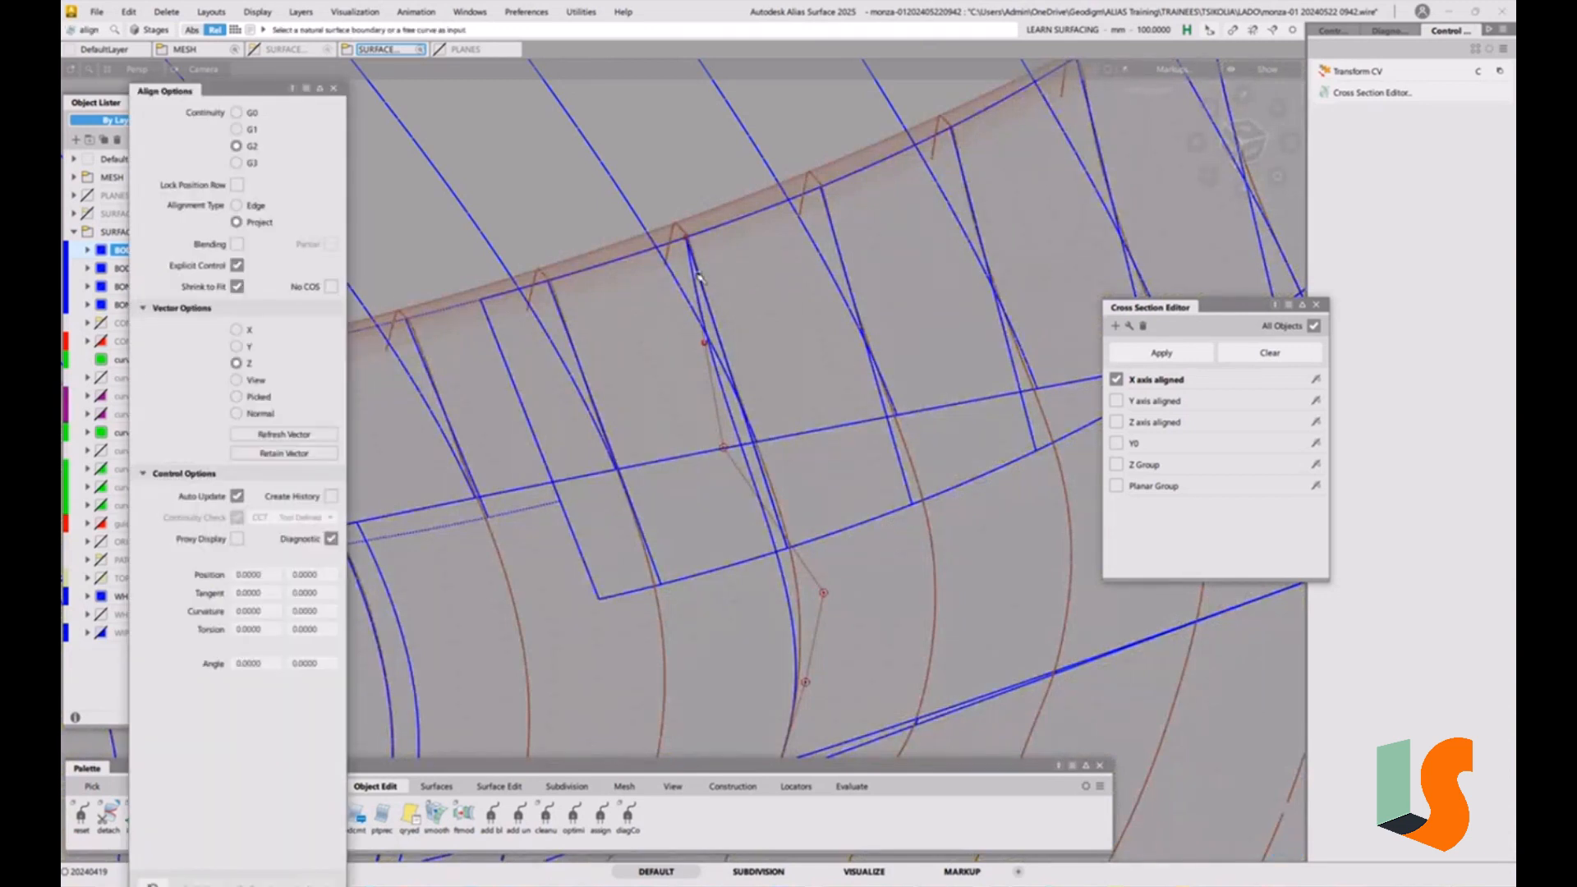
click(699, 277)
click(708, 305)
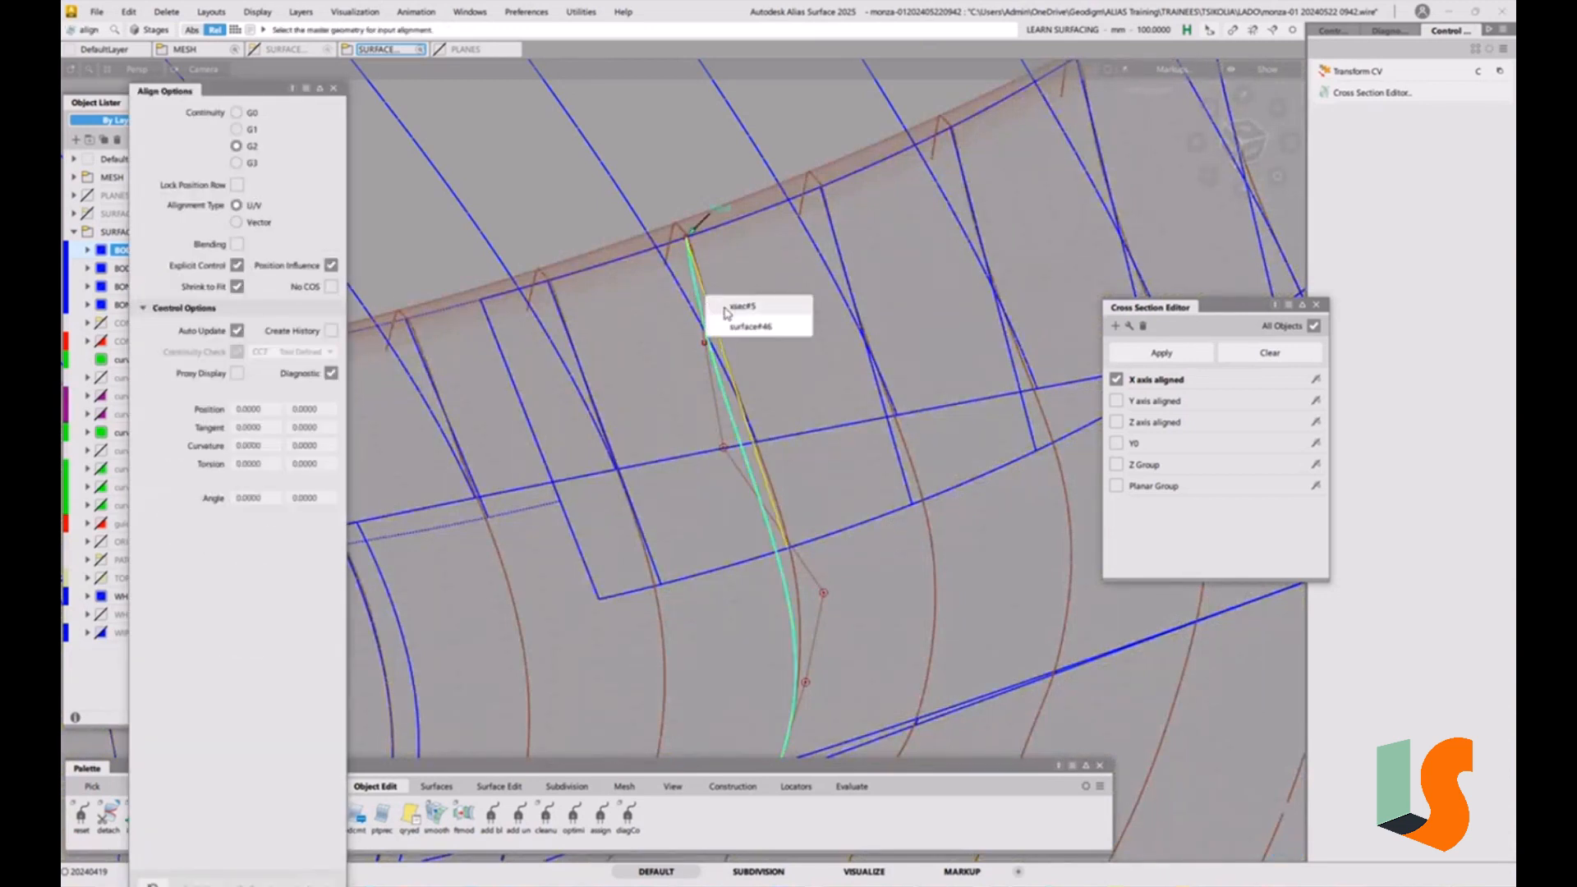
click(726, 310)
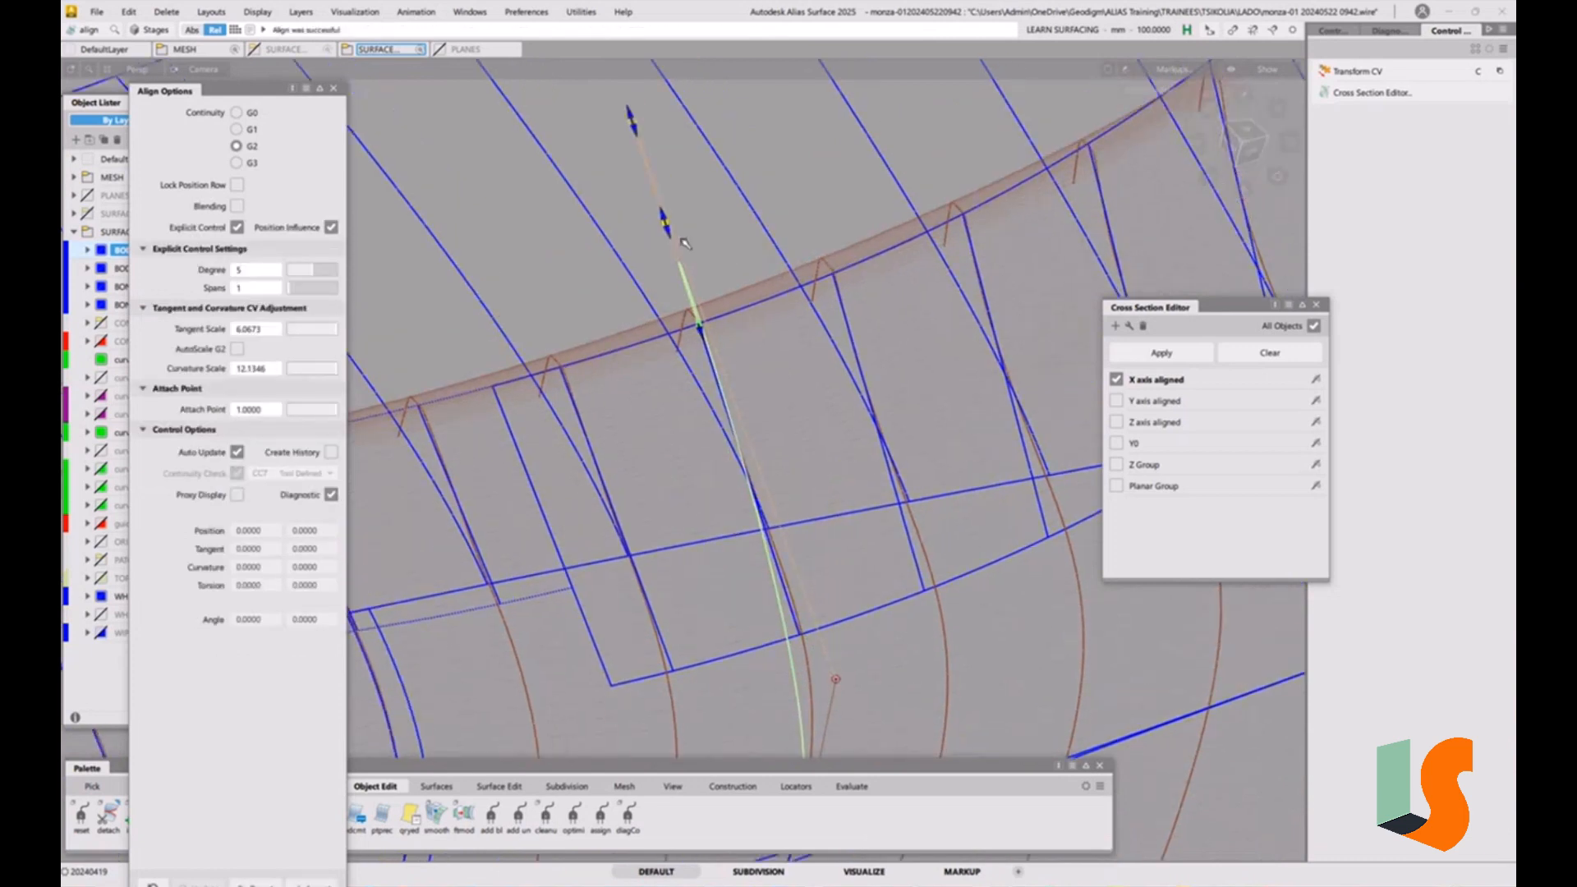
Adjust the upper end's tangent scale to about -7.206 and curvature scale to about -14.72 so the curve follows the mesh section
drag(665, 225, 725, 430)
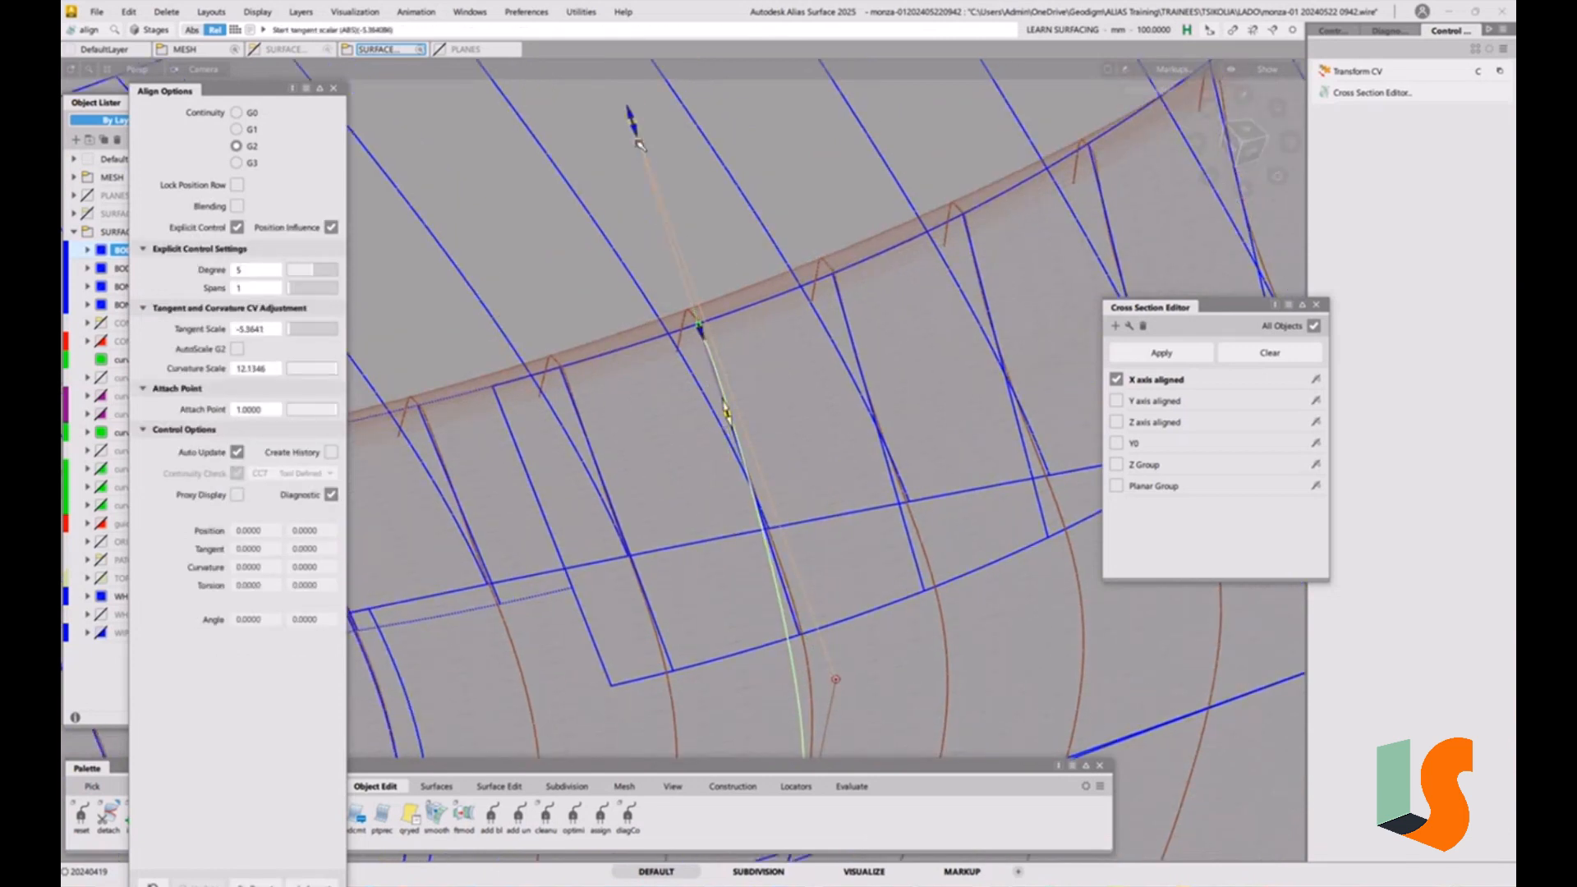
drag(639, 145, 776, 565)
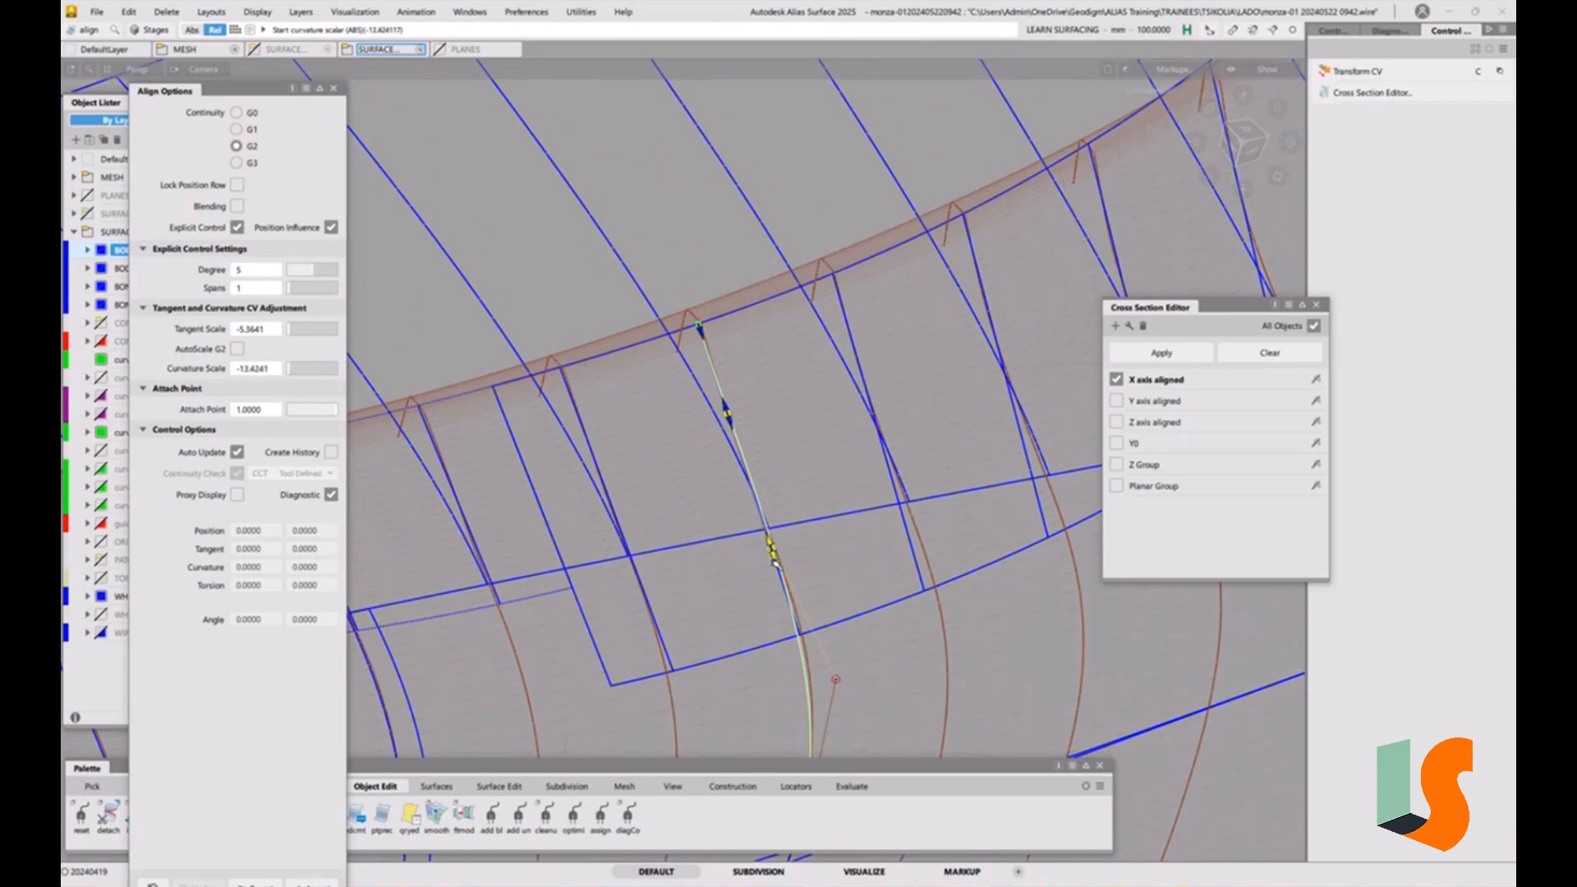
alt+shift+right_drag(773, 563, 822, 500)
alt+shift+middle_drag(822, 501, 739, 274)
alt+shift+right_drag(739, 274, 774, 319)
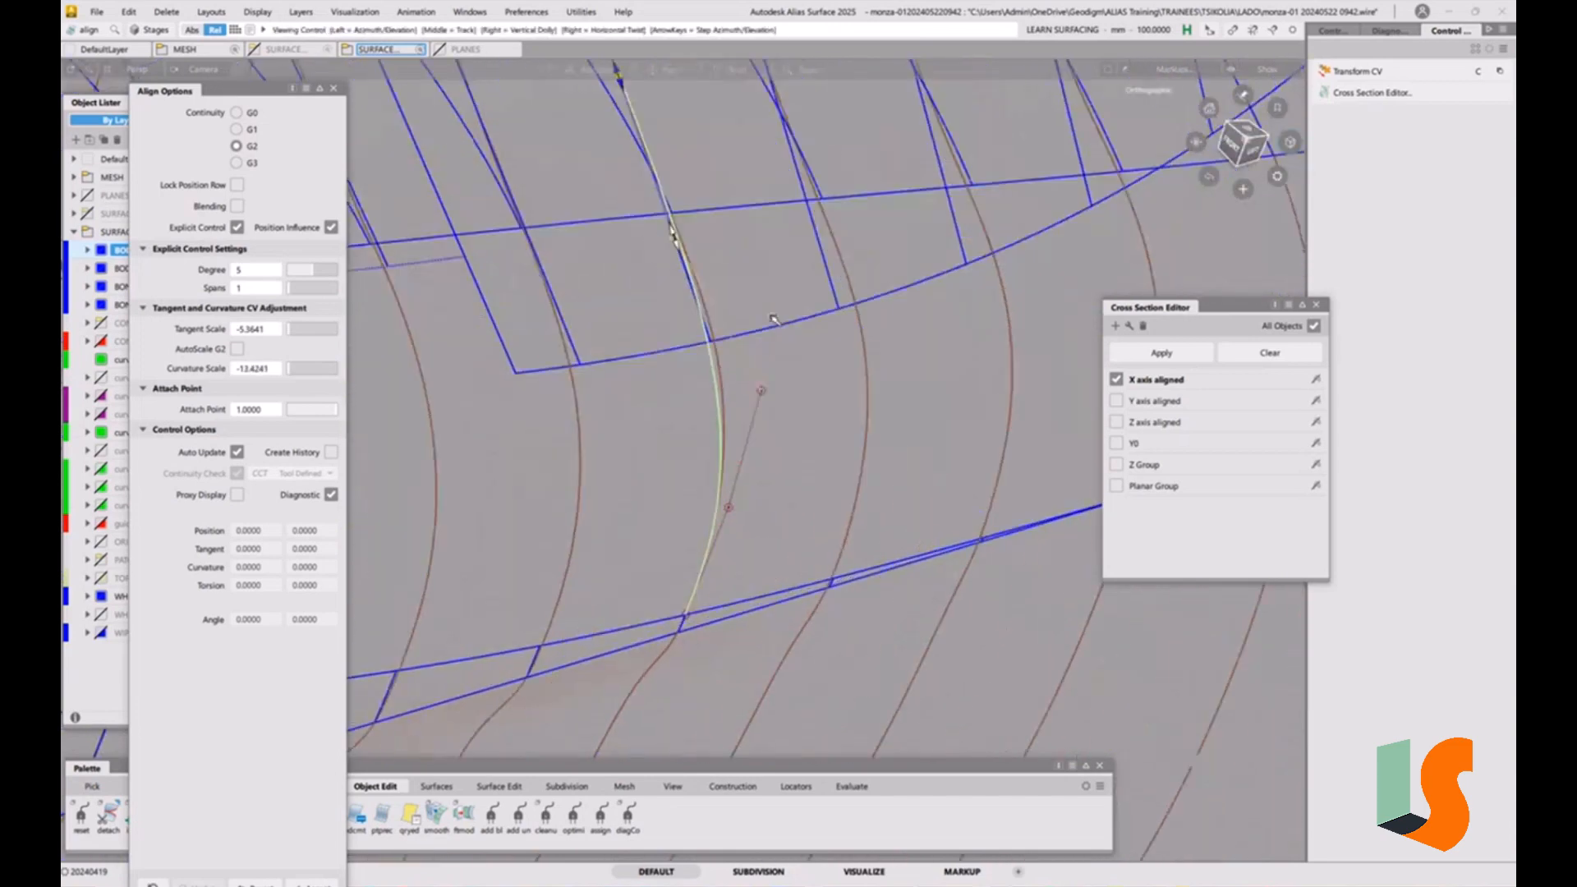
alt+shift+drag(773, 318, 760, 377)
drag(645, 234, 657, 268)
drag(695, 382, 715, 423)
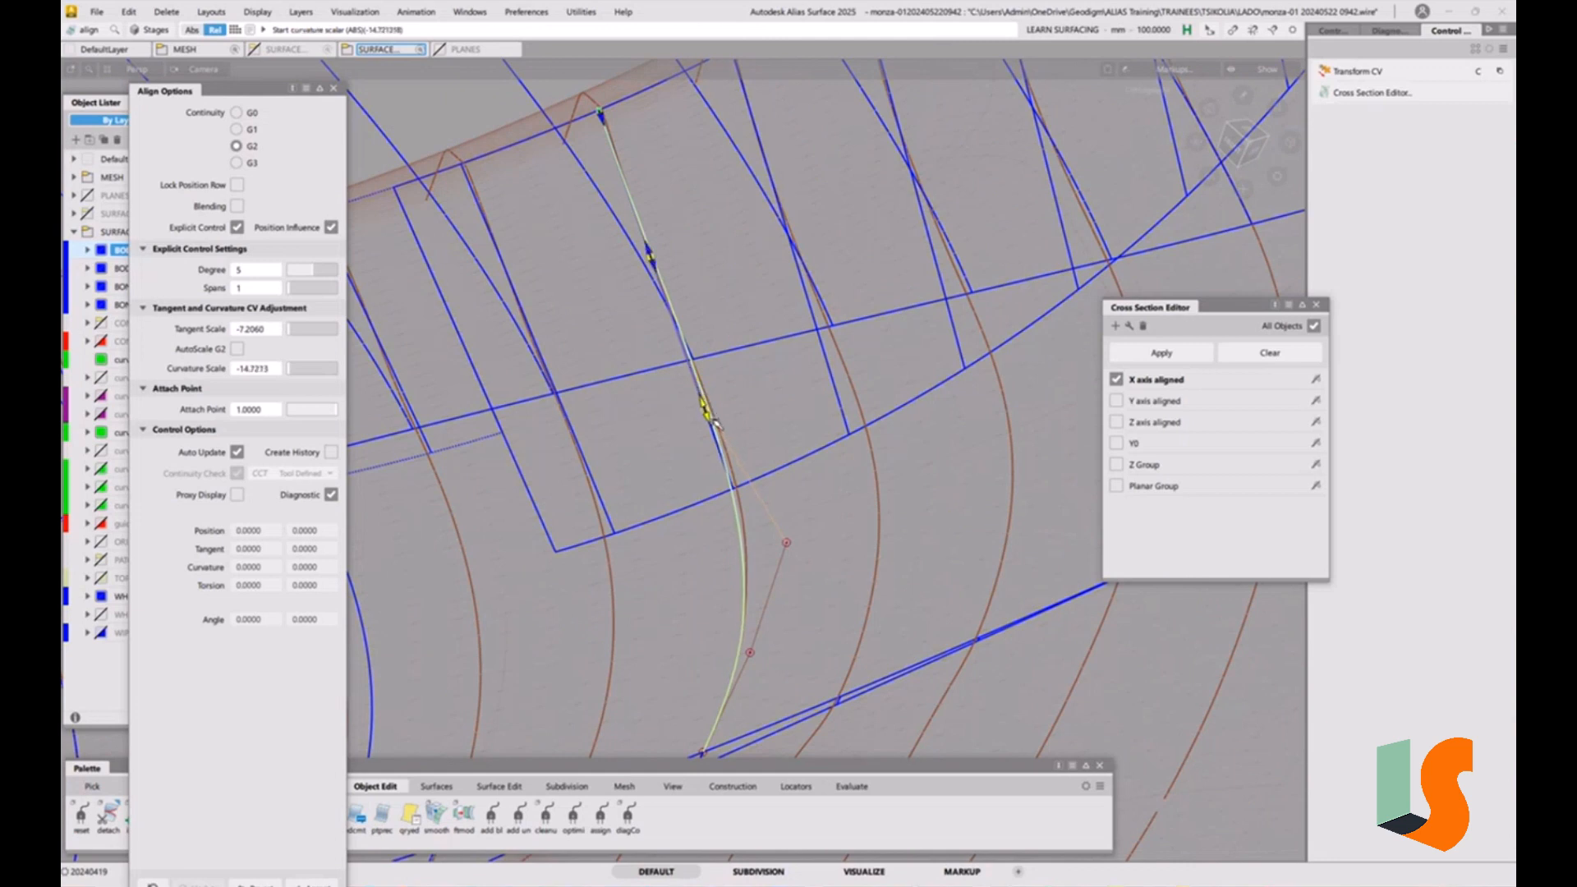
alt+shift+drag(779, 496, 809, 427)
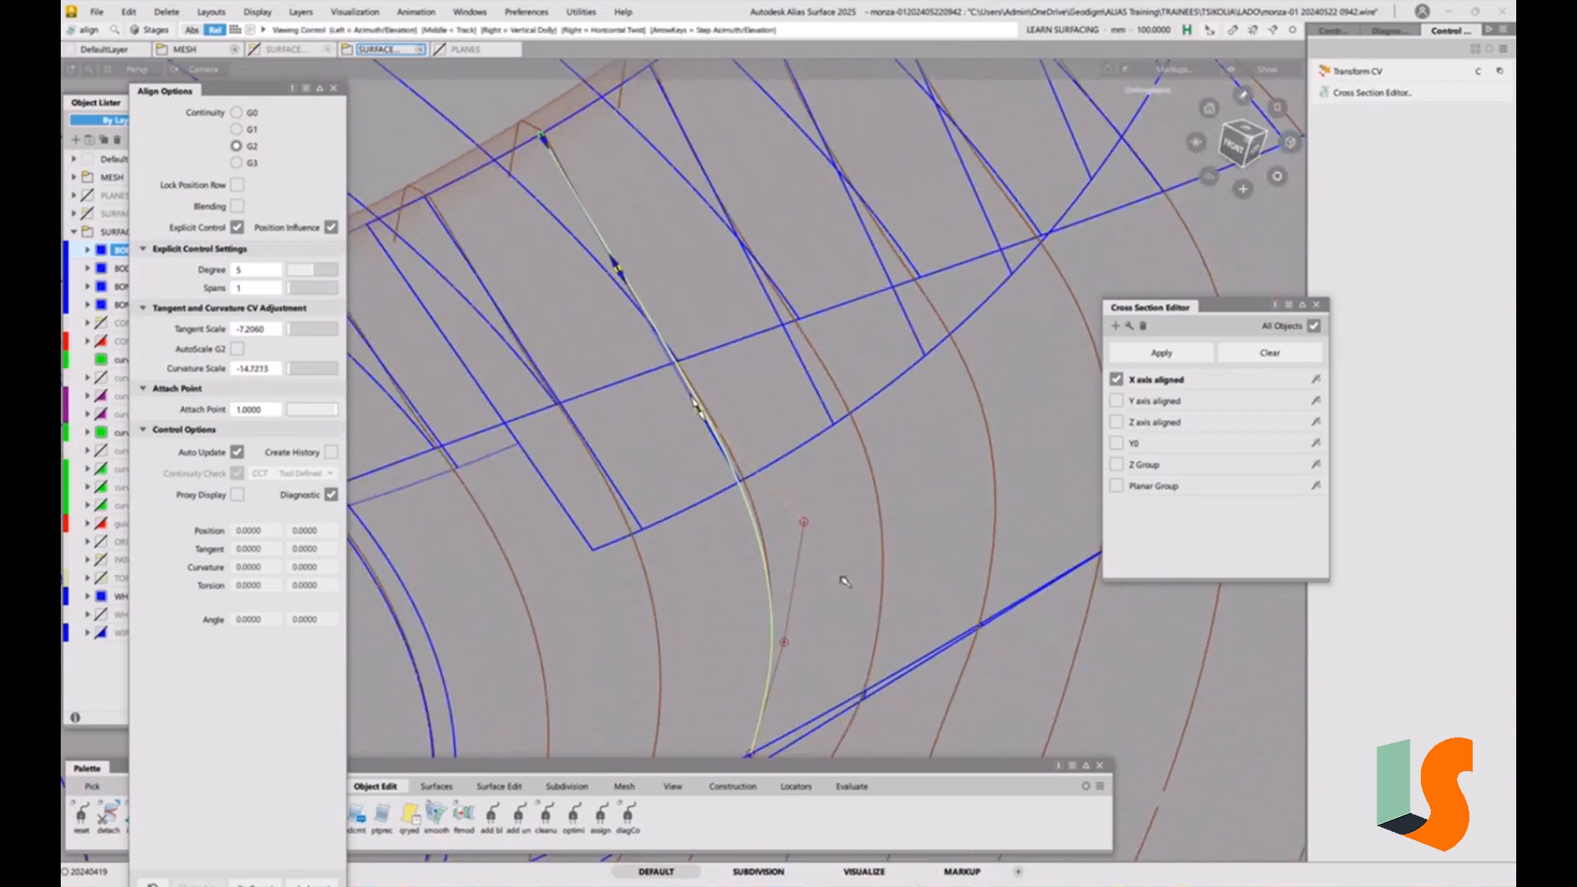
mouse_move(867, 571)
alt+shift+middle_down()
mouse_move(849, 478)
mouse_move(835, 493)
alt+shift+middle_up()
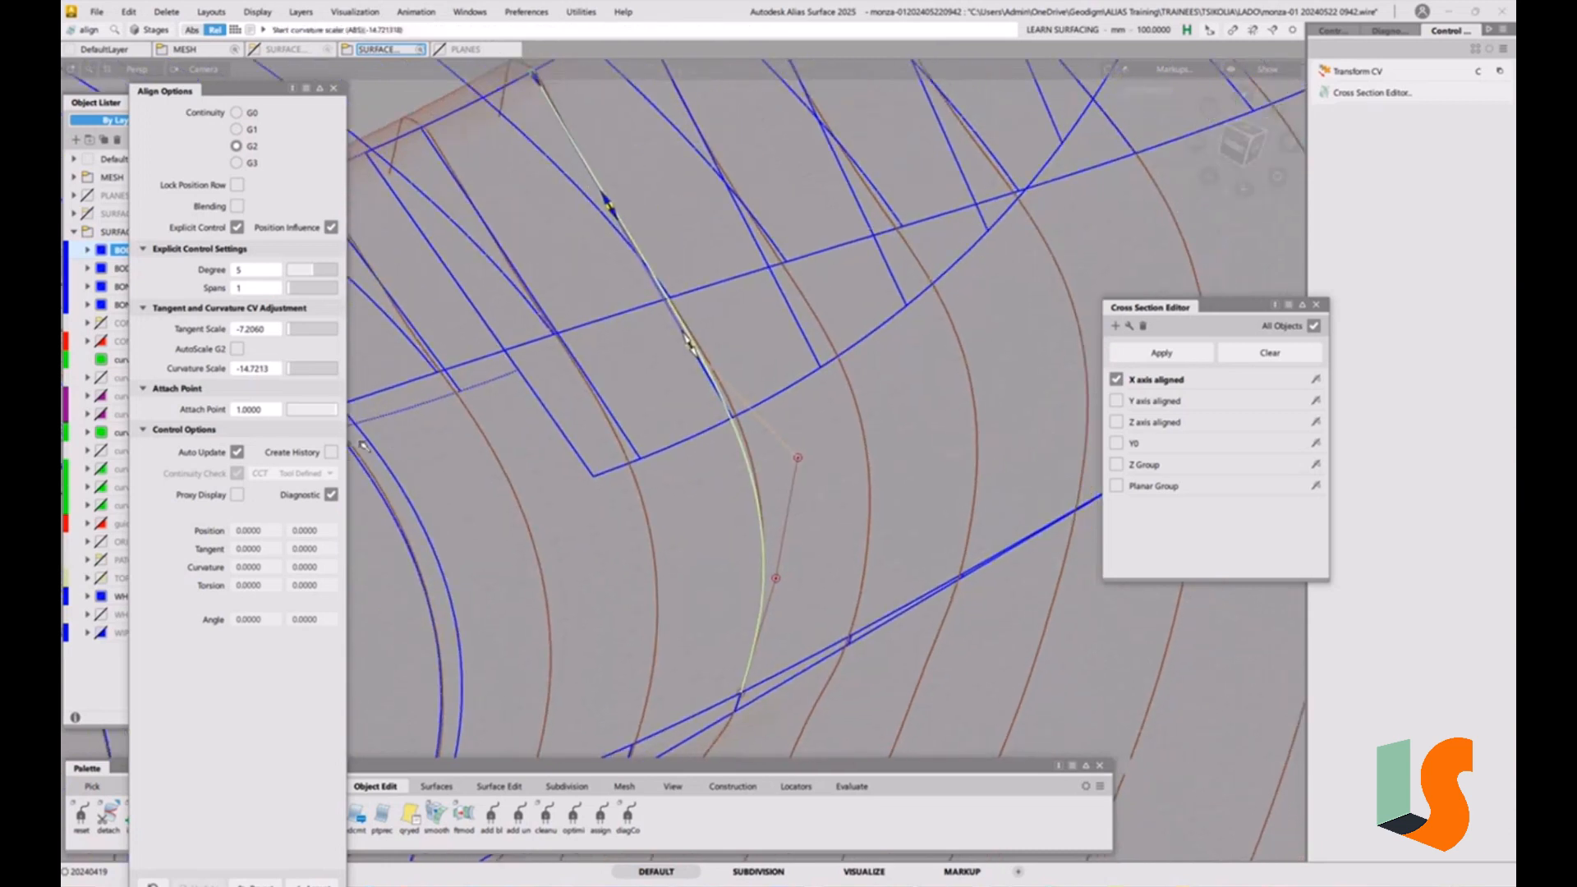
Enable history creation for the alignment and realign the curve's lower end to xsec#4 with G2 continuity
click(330, 453)
ctrl+shift+drag(872, 584, 872, 529)
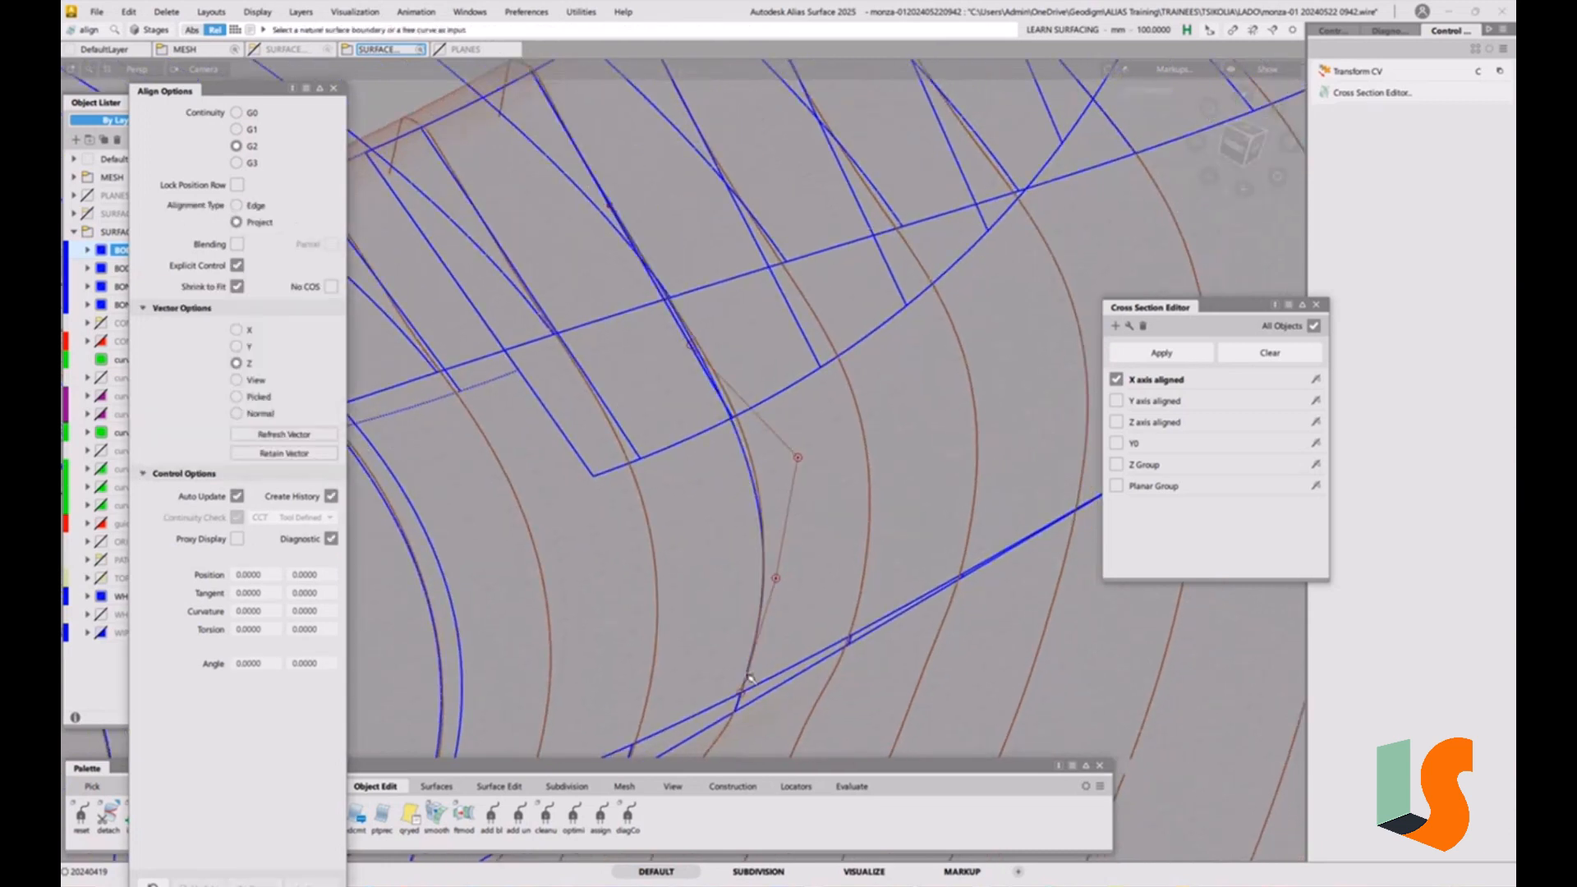
click(750, 677)
click(738, 703)
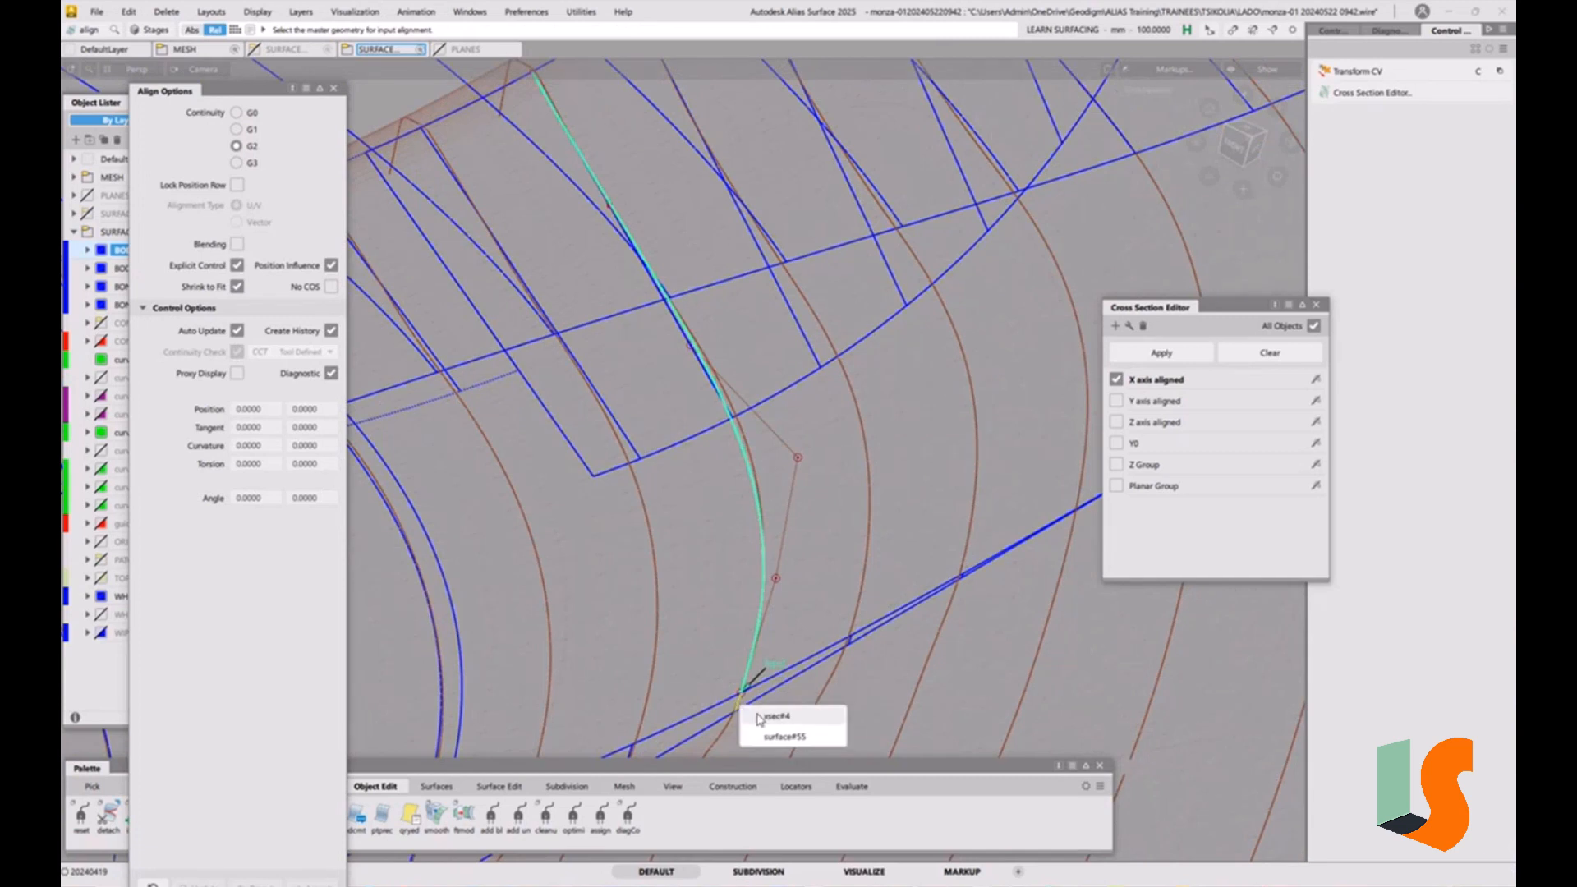
click(762, 720)
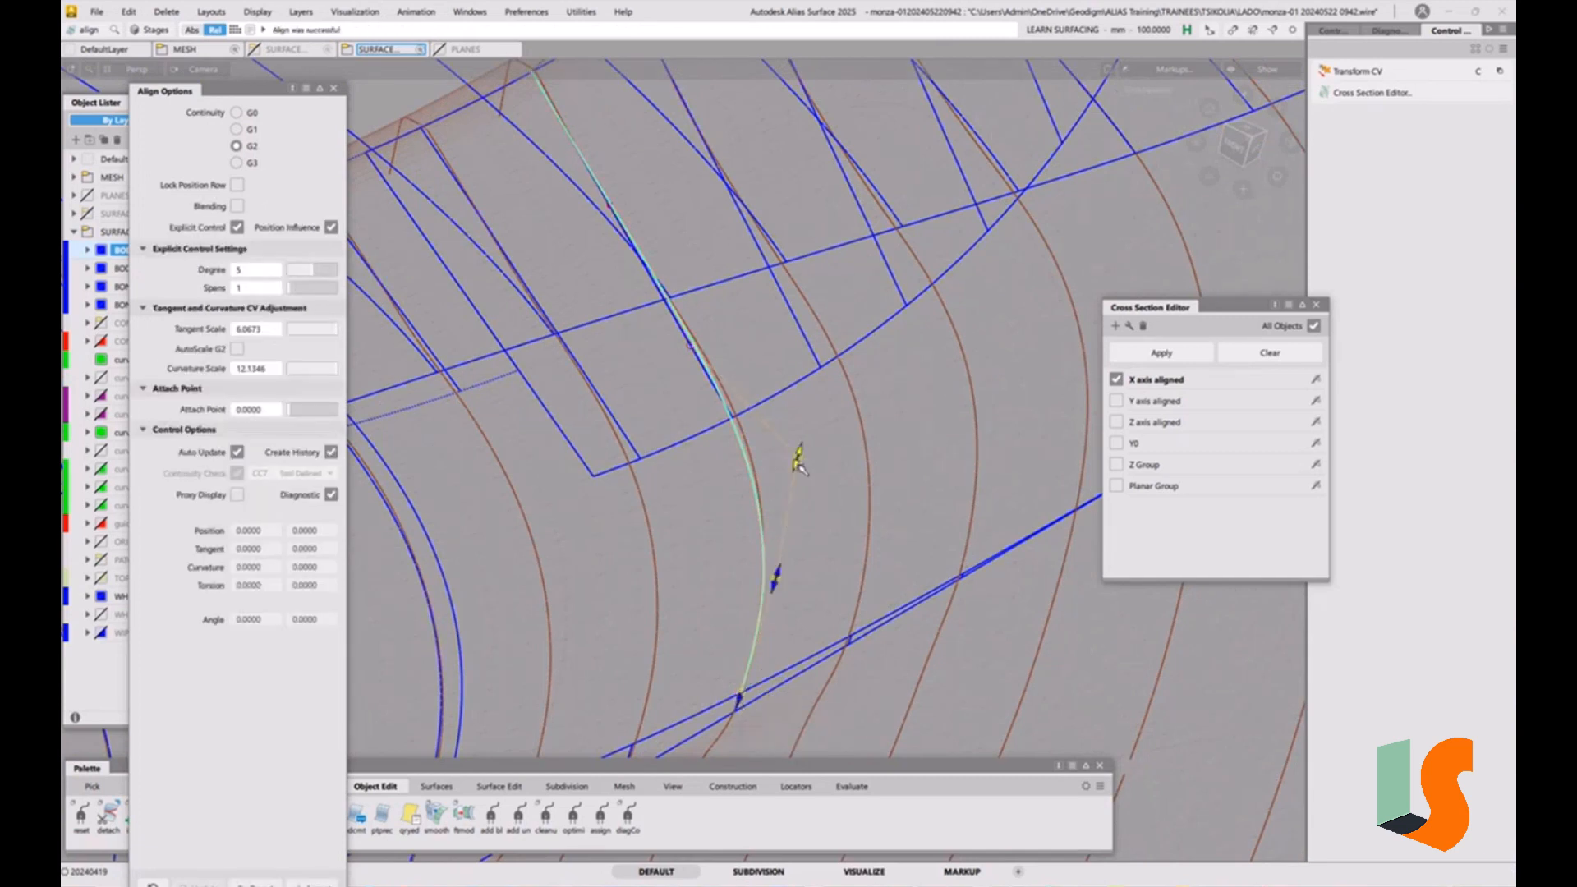
Set the lower end's curvature scale to about 13.2, fine-tune the upper end's alignment handles, and close the alignment options and Cross Section Editor
drag(801, 456, 892, 340)
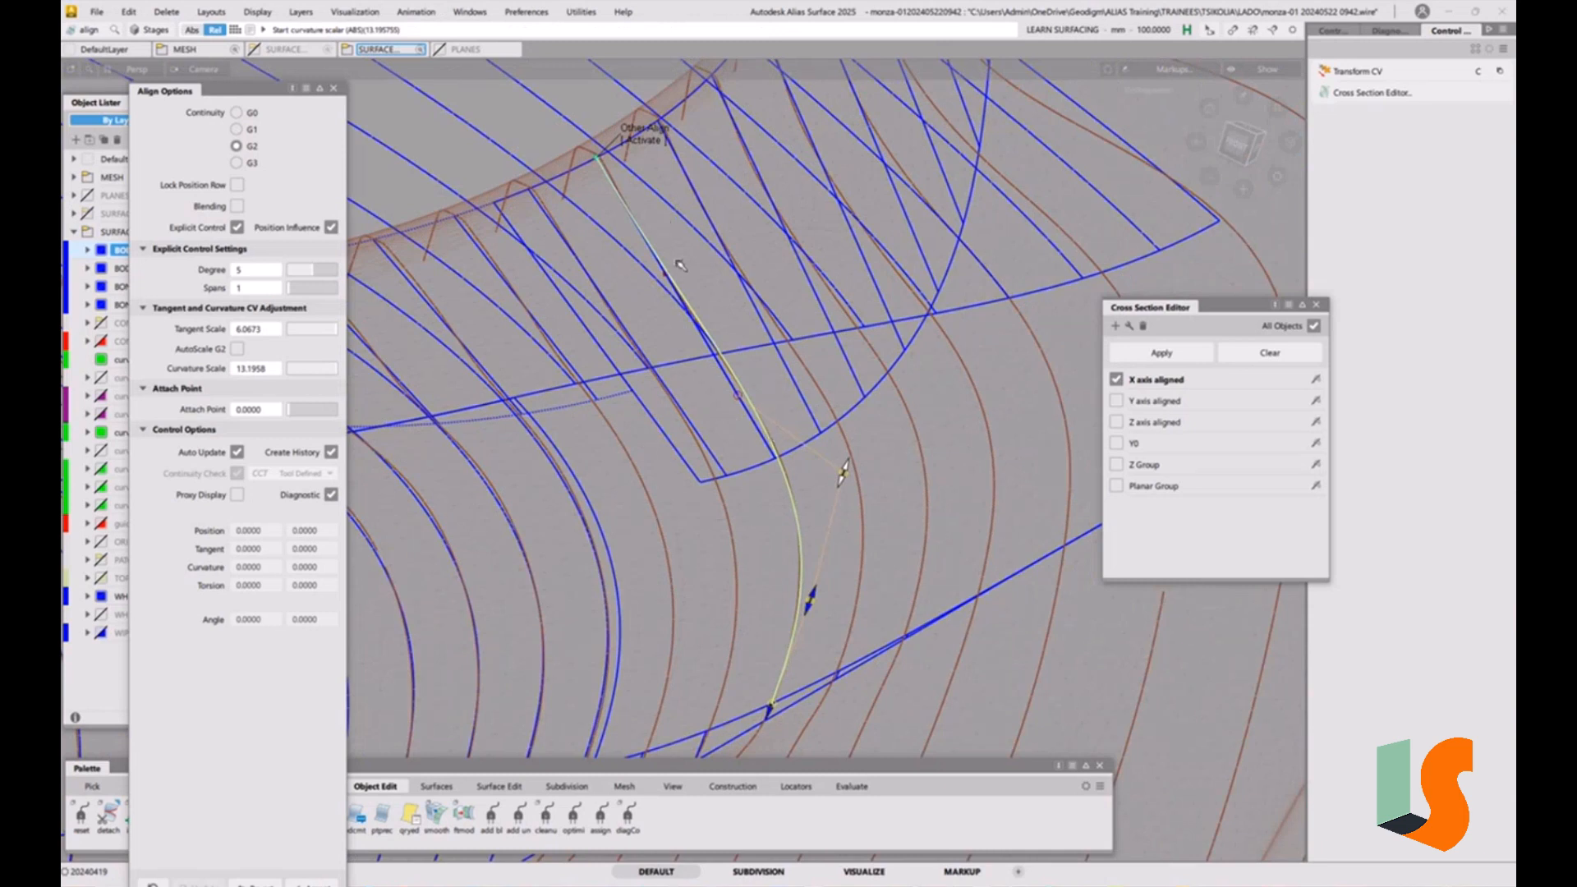
click(645, 135)
click(738, 399)
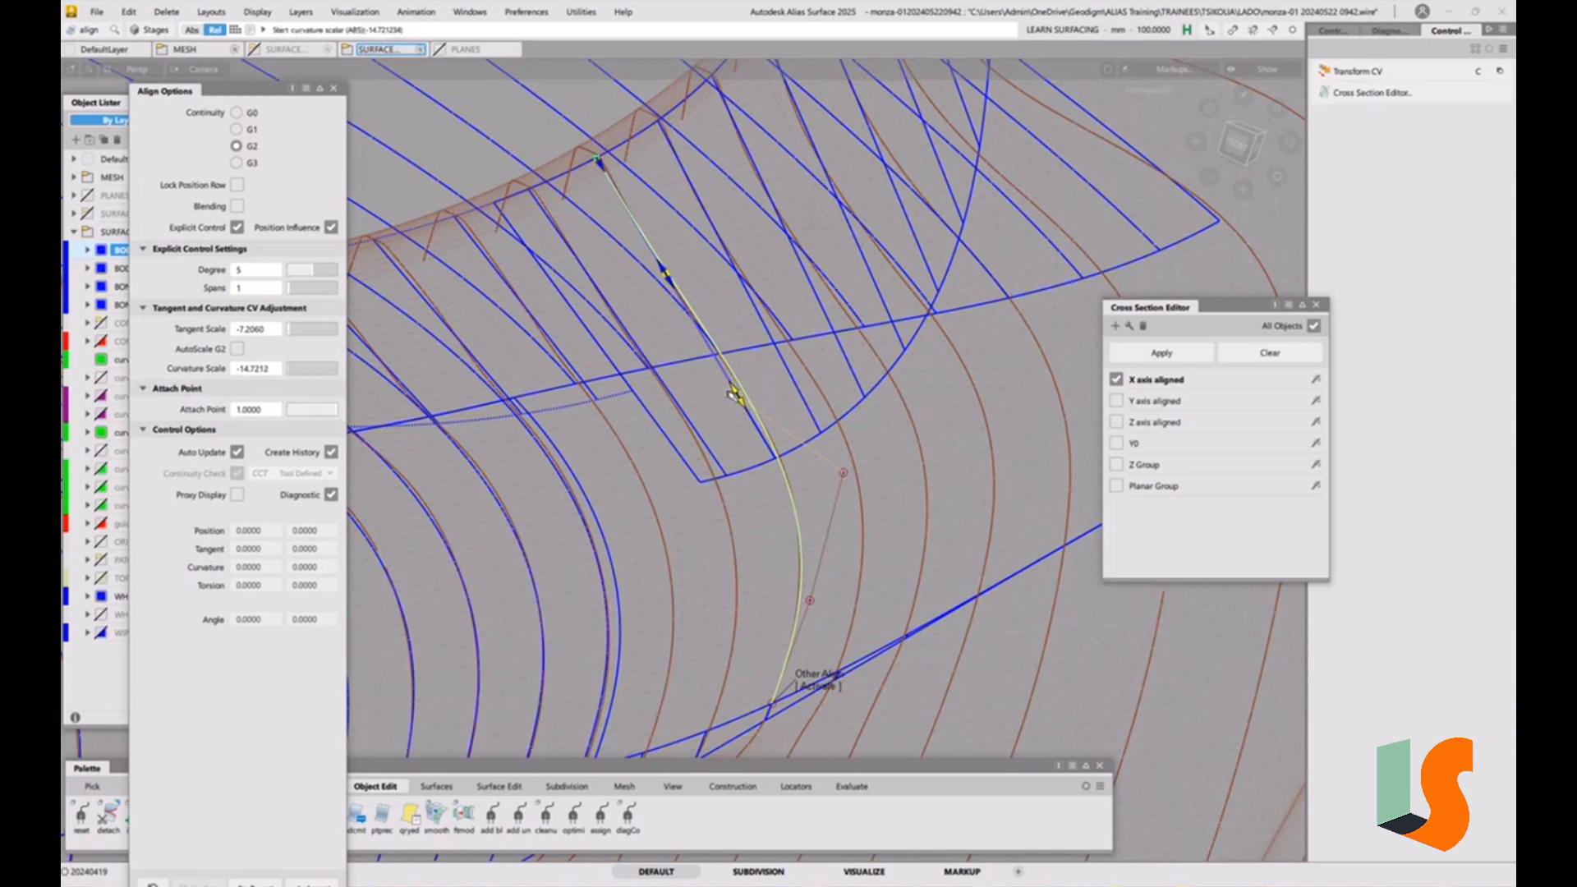
drag(748, 412, 747, 415)
drag(665, 274, 678, 296)
click(334, 88)
click(917, 448)
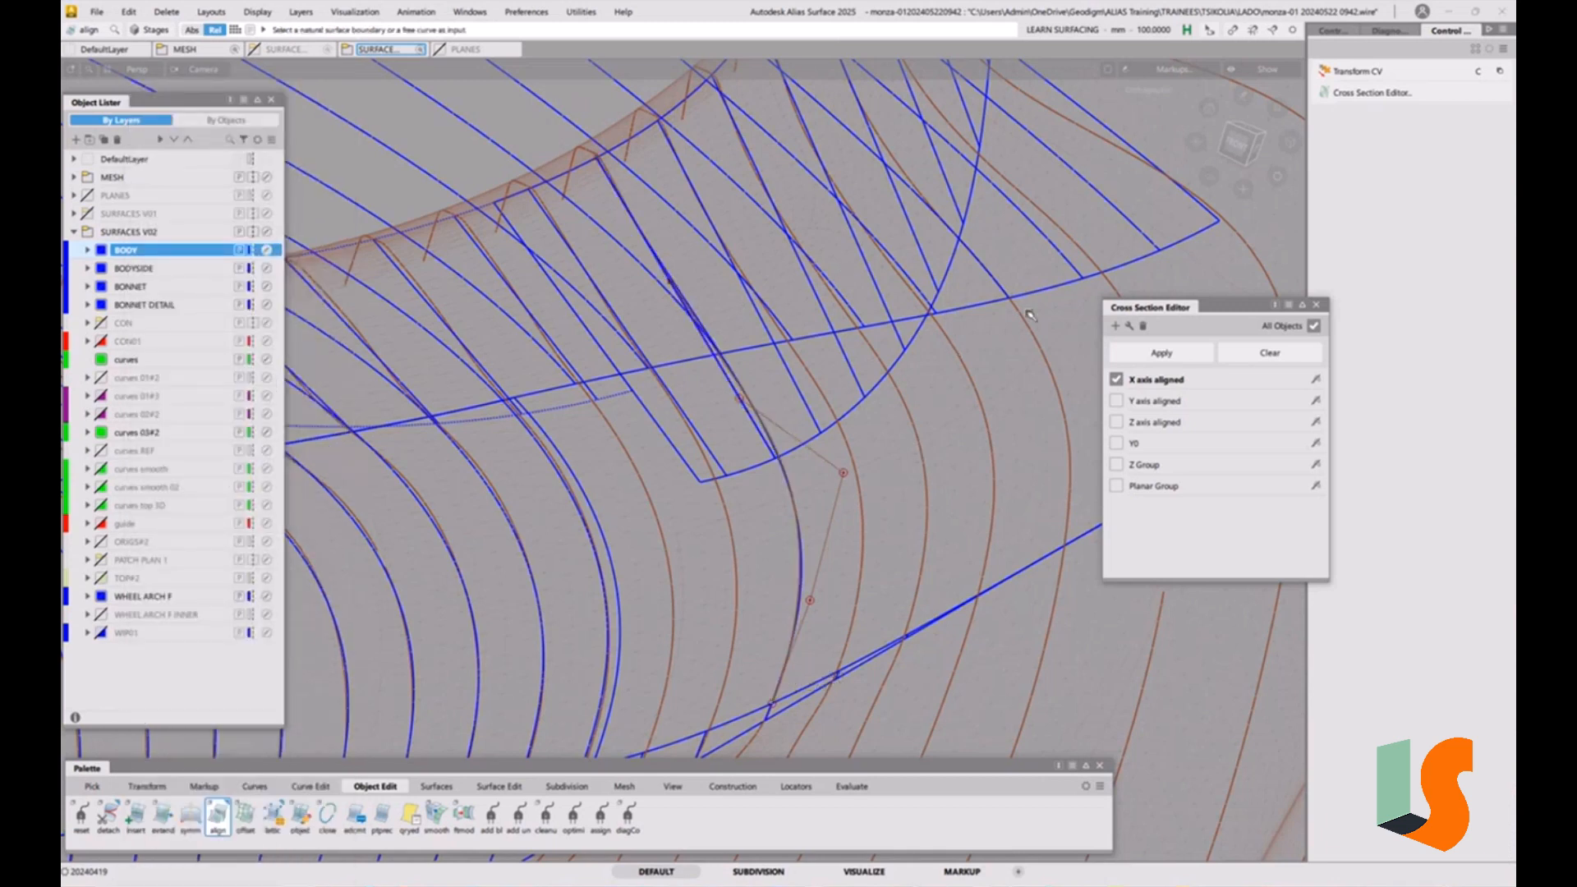
click(1316, 304)
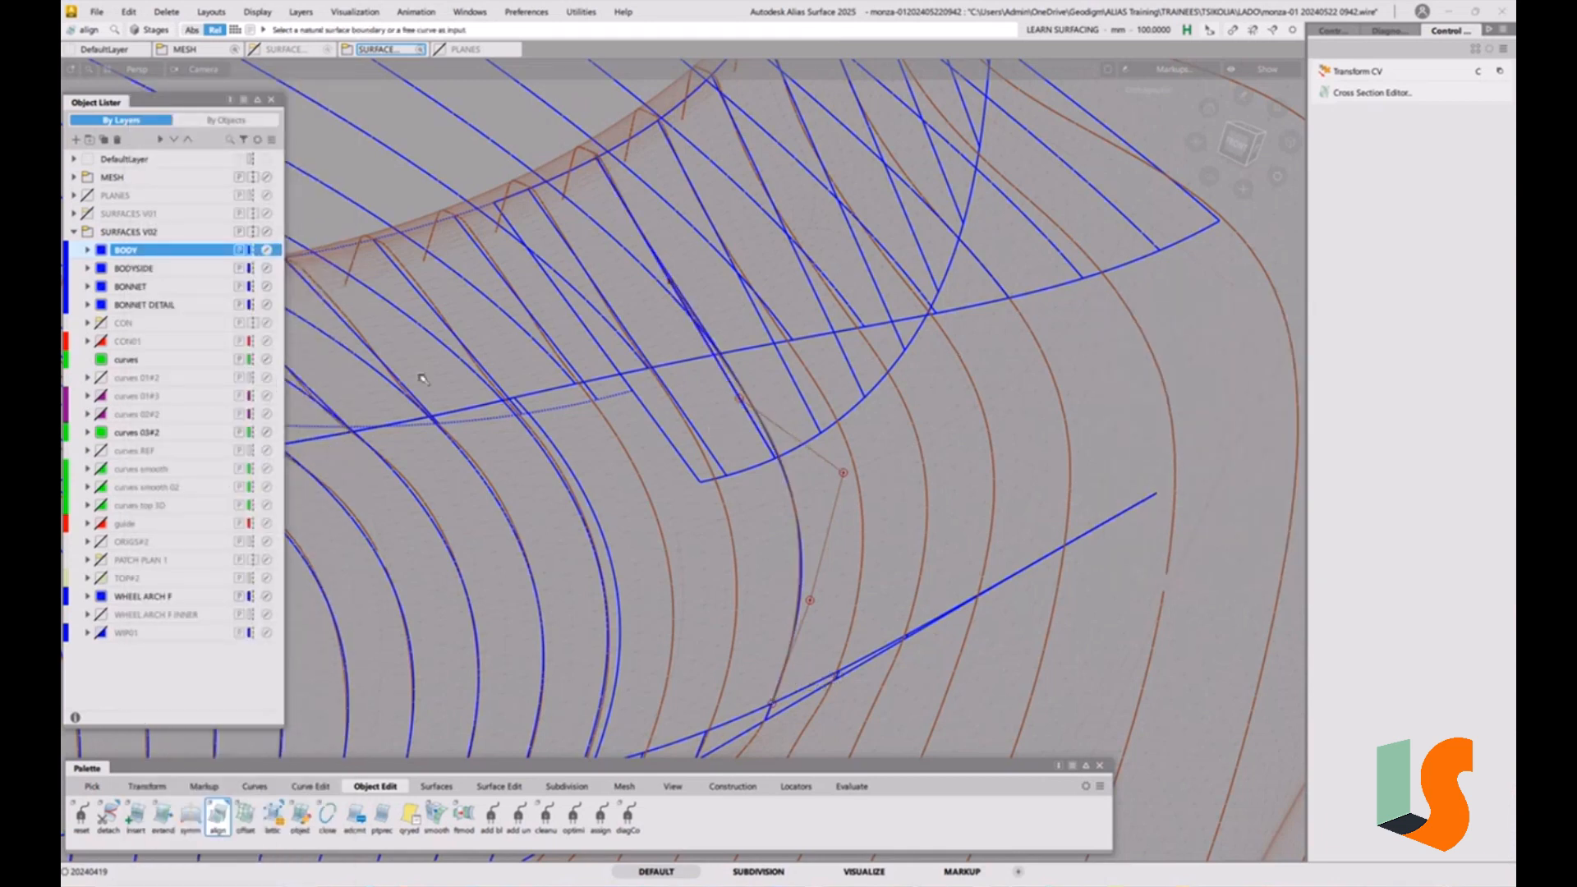
Assign the aligned section curve to the "curves" layer
ctrl+shift+drag(817, 408, 850, 424)
click(781, 464)
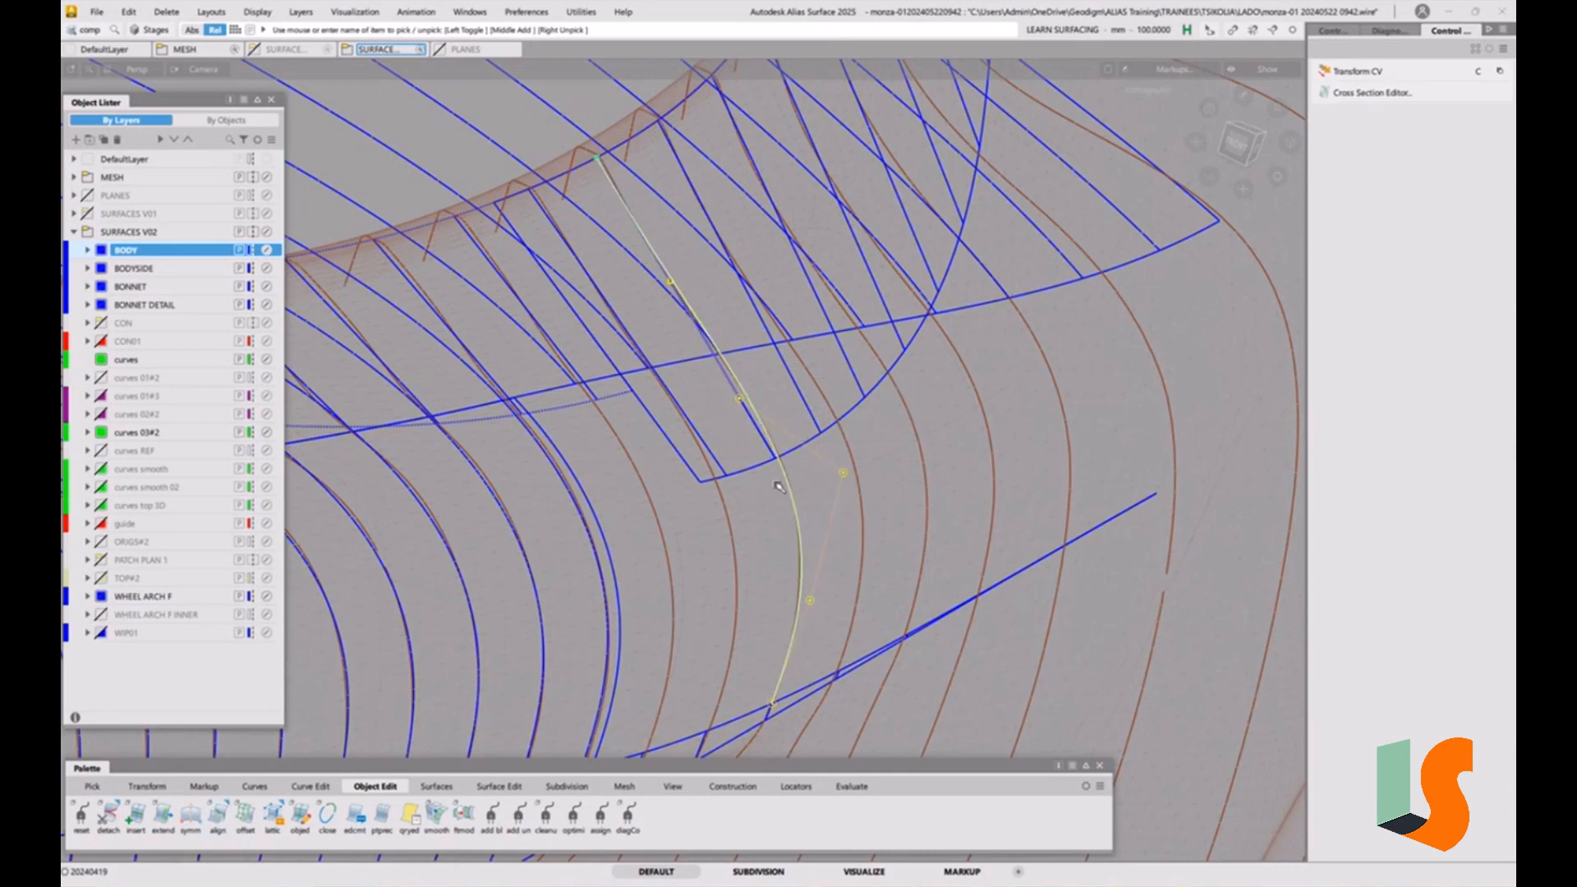
right_click(125, 362)
click(169, 374)
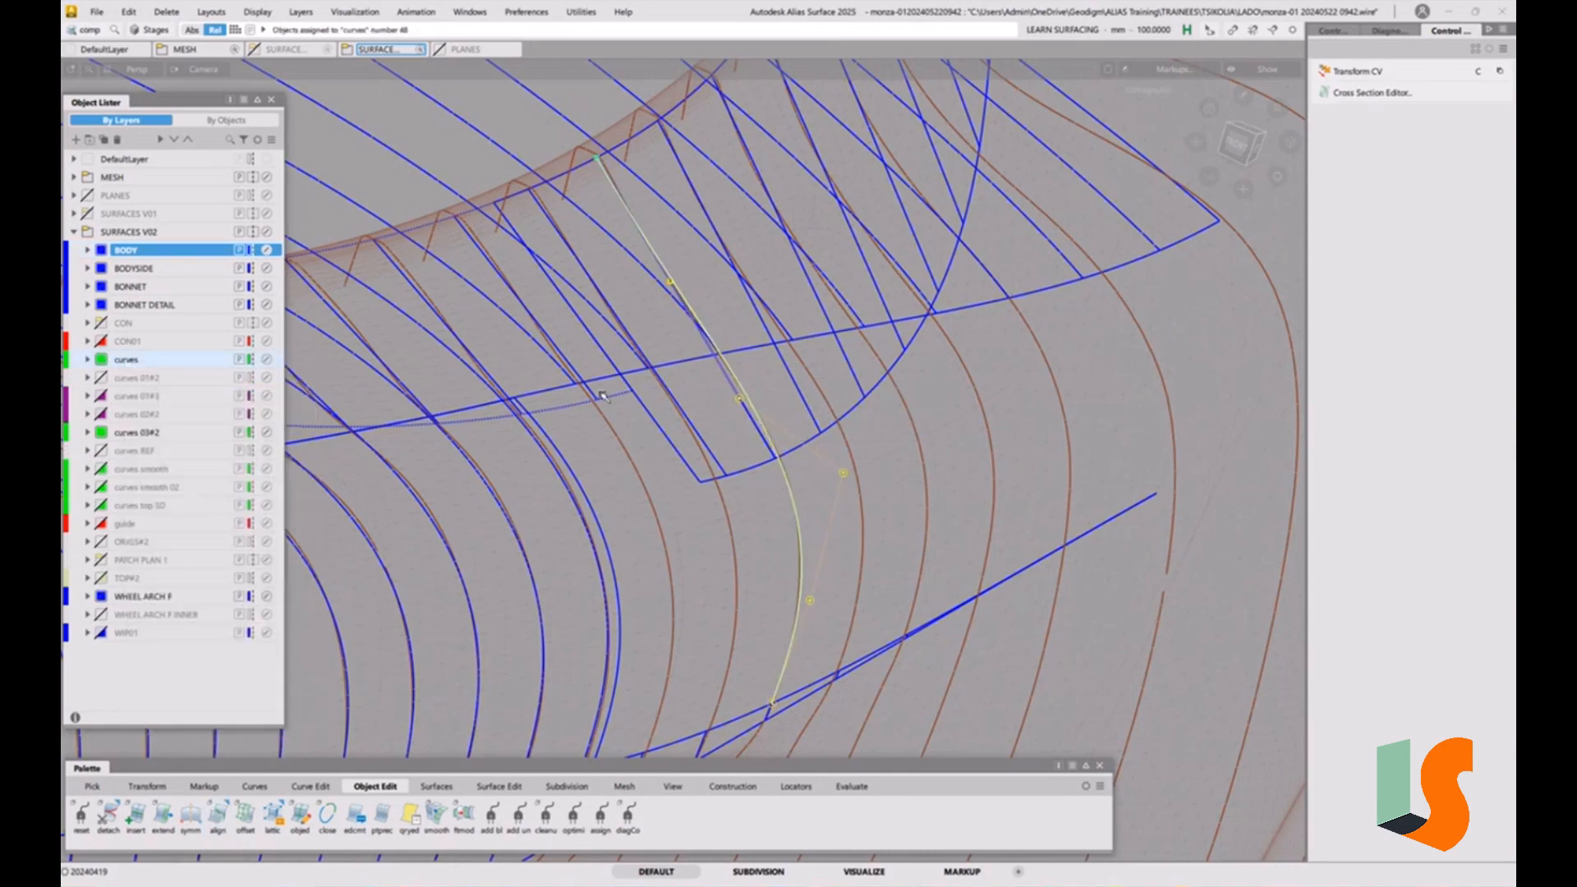
Examine the new section curve and the upper surface beside it against the mesh sections from several angles
alt+shift+drag(837, 433, 814, 514)
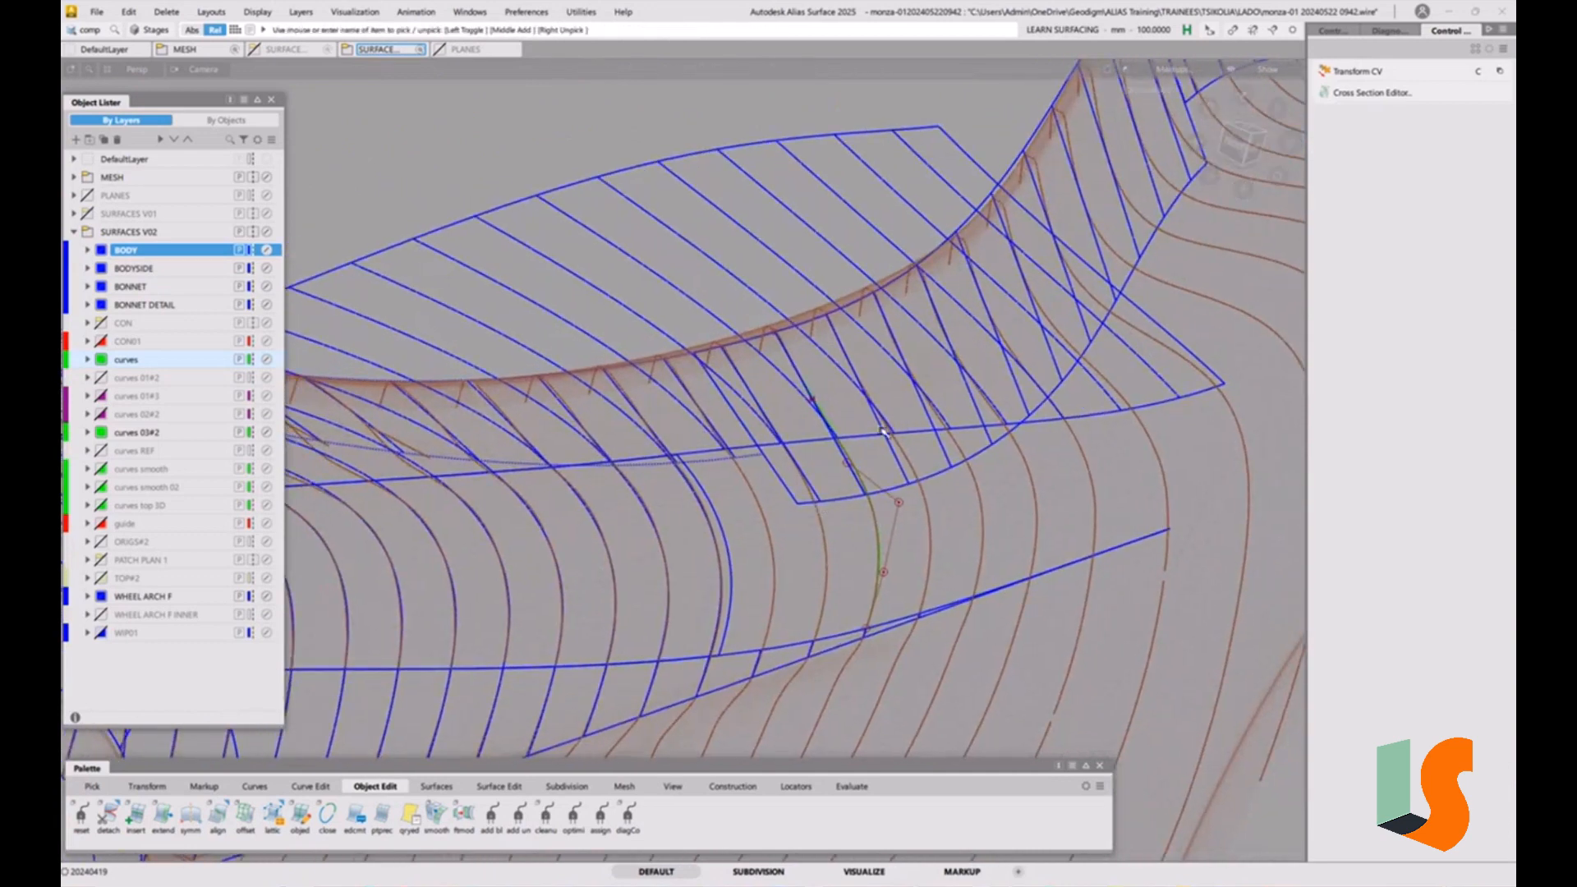
alt+shift+drag(741, 451, 846, 481)
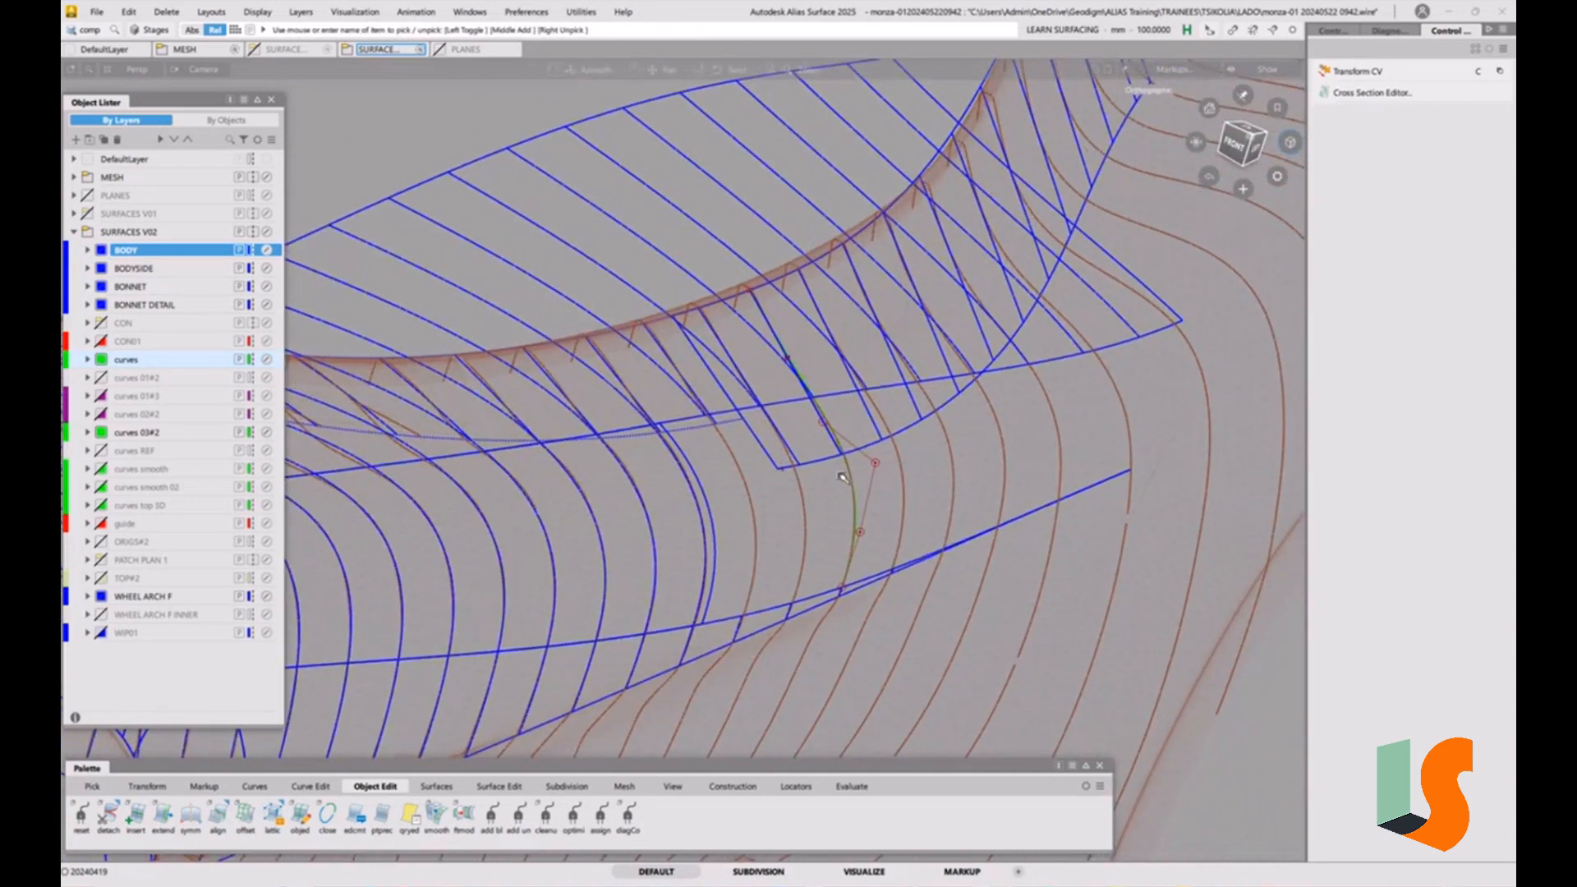
alt+shift+drag(779, 555, 861, 461)
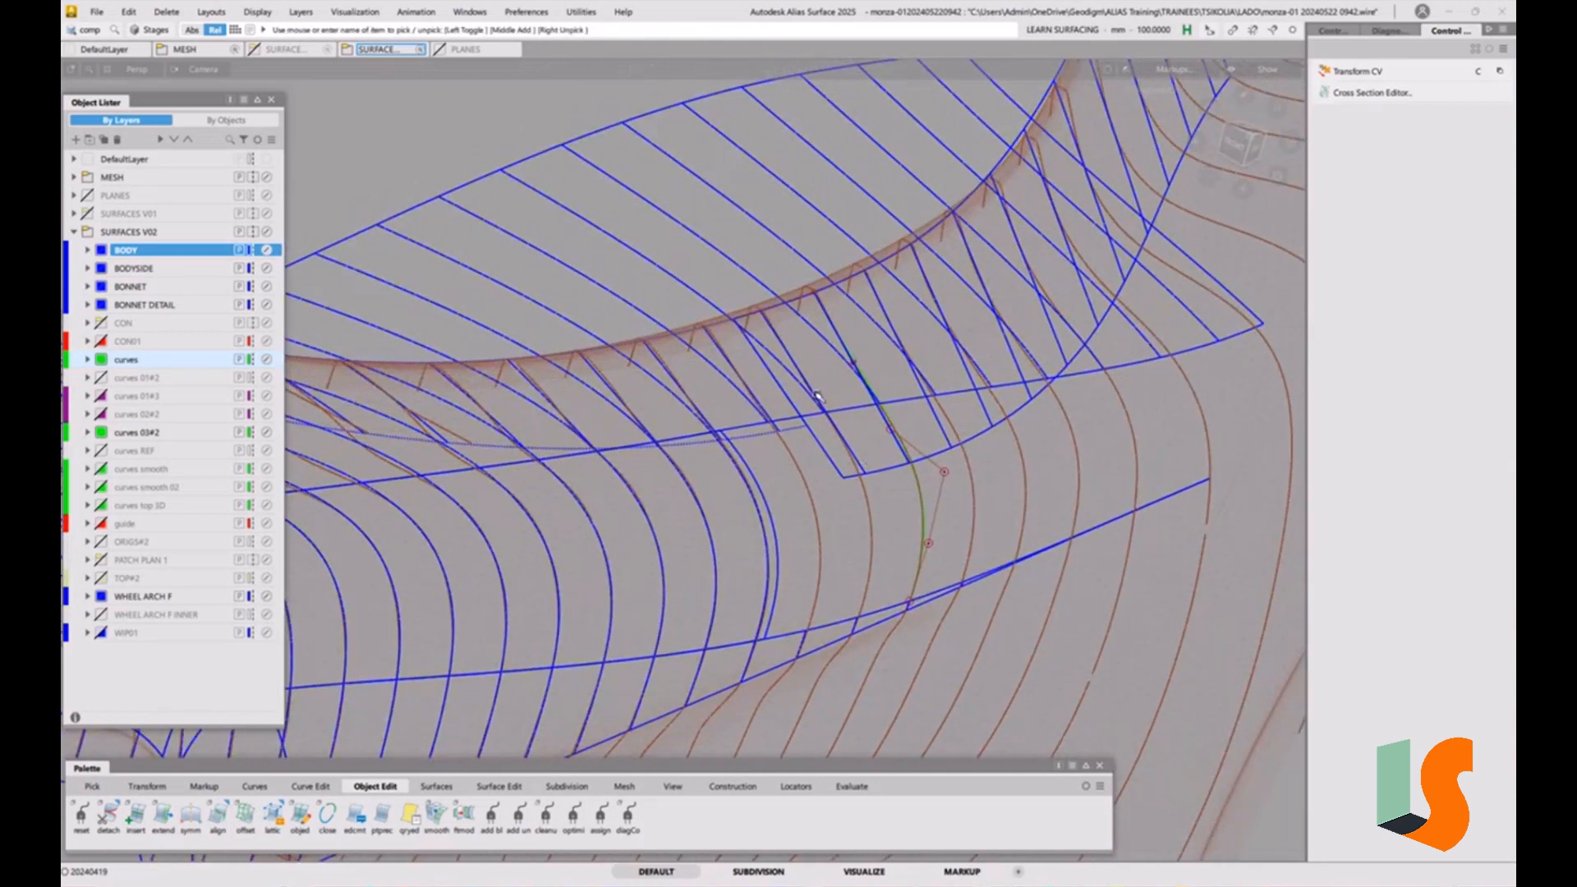
click(785, 305)
click(809, 320)
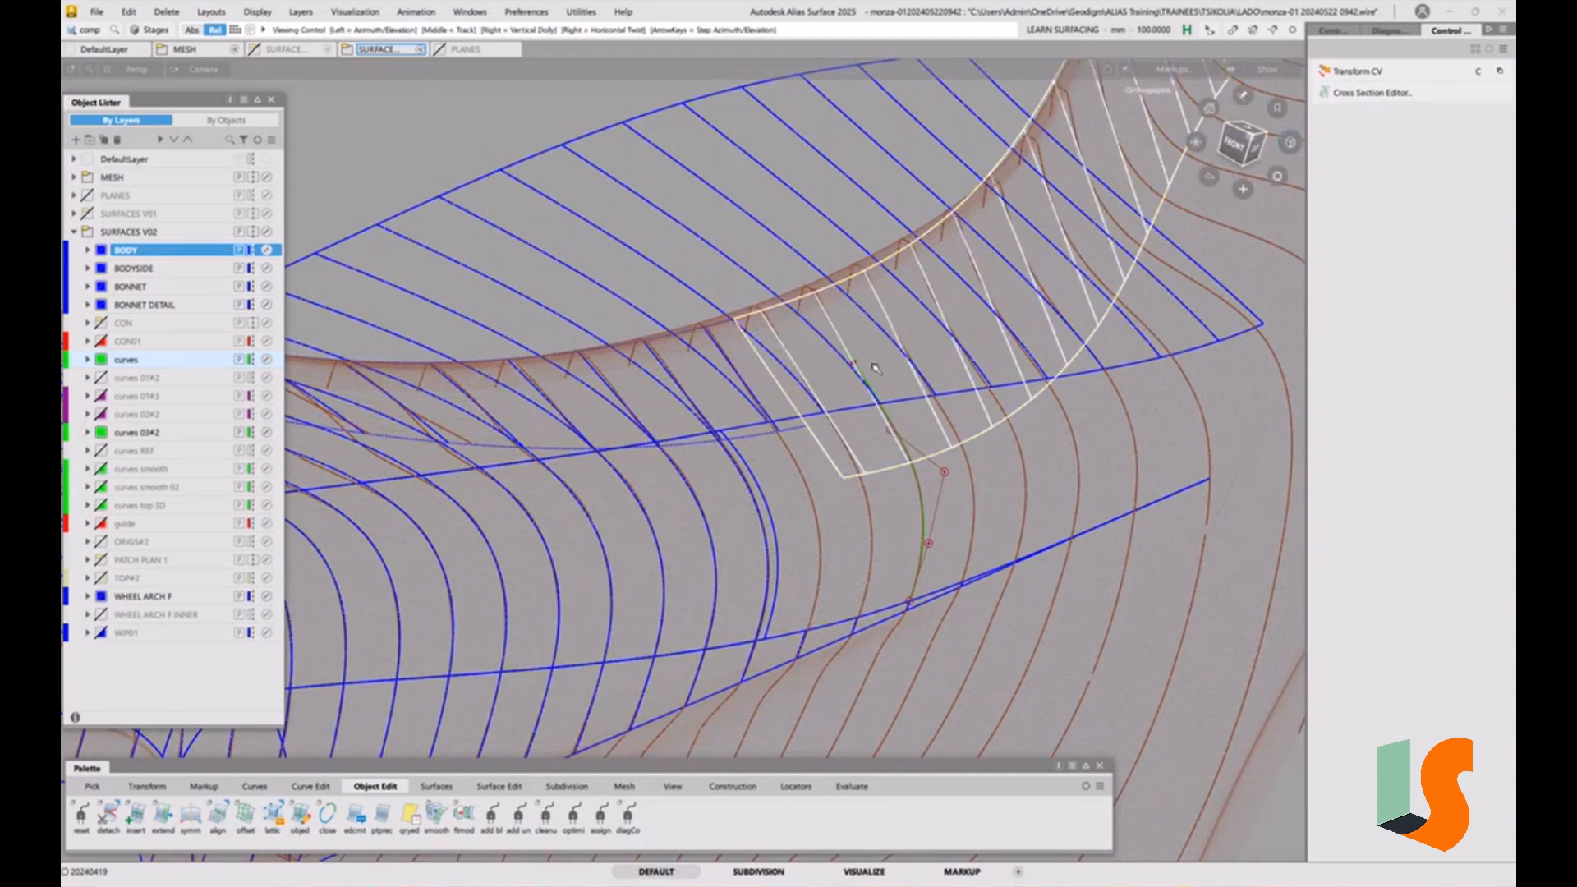
alt+shift+drag(876, 368, 980, 382)
click(995, 519)
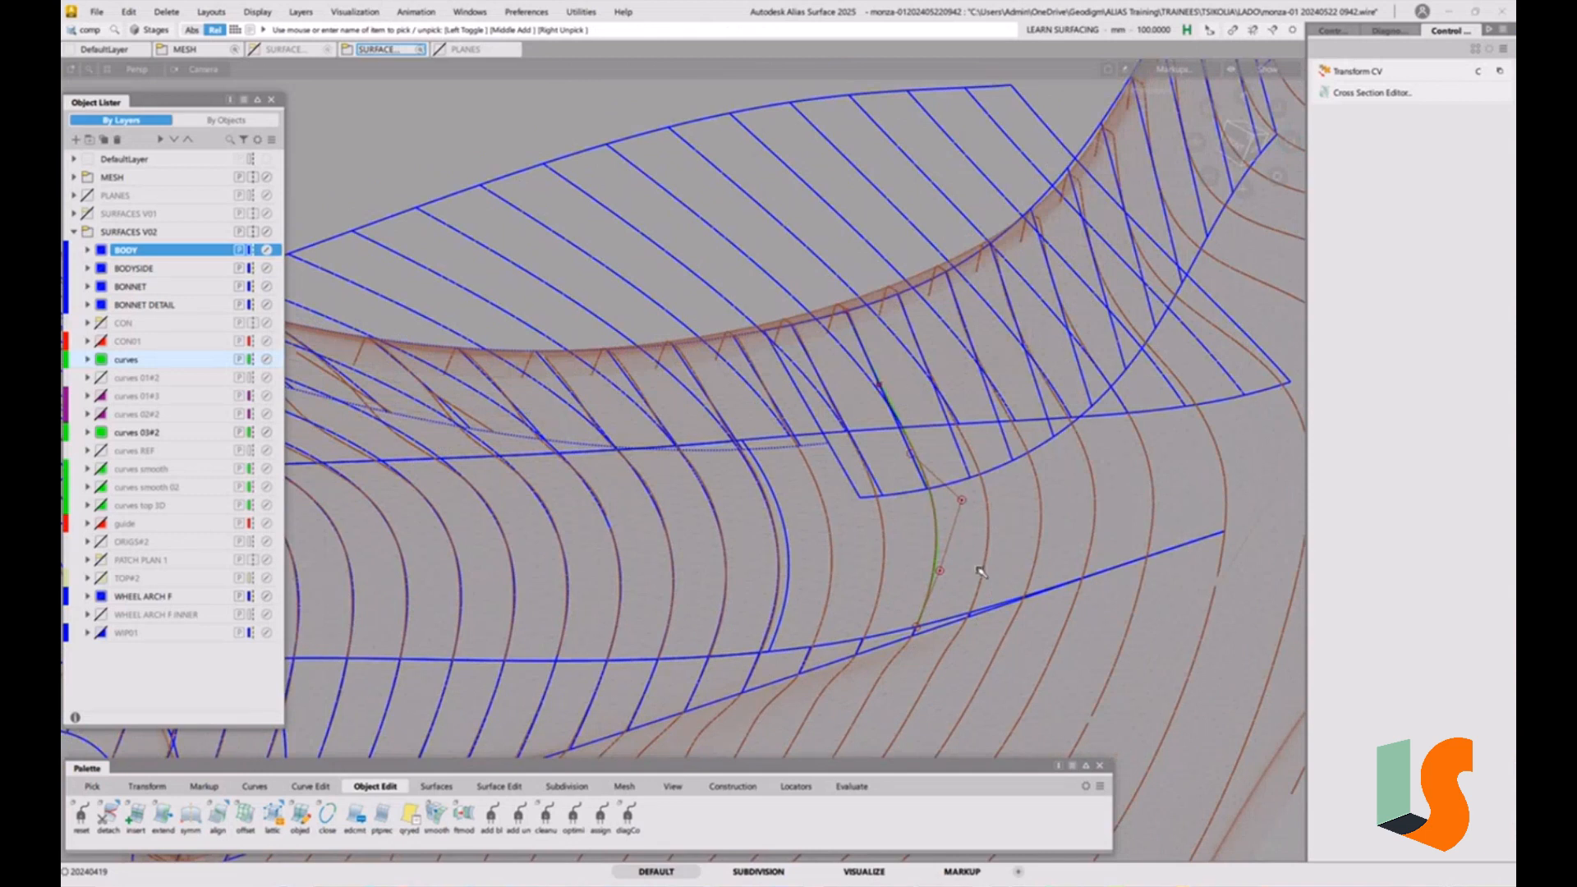
Select the new section curve and place its pivot at the curve's lower end
ctrl+shift+drag(979, 548, 1011, 561)
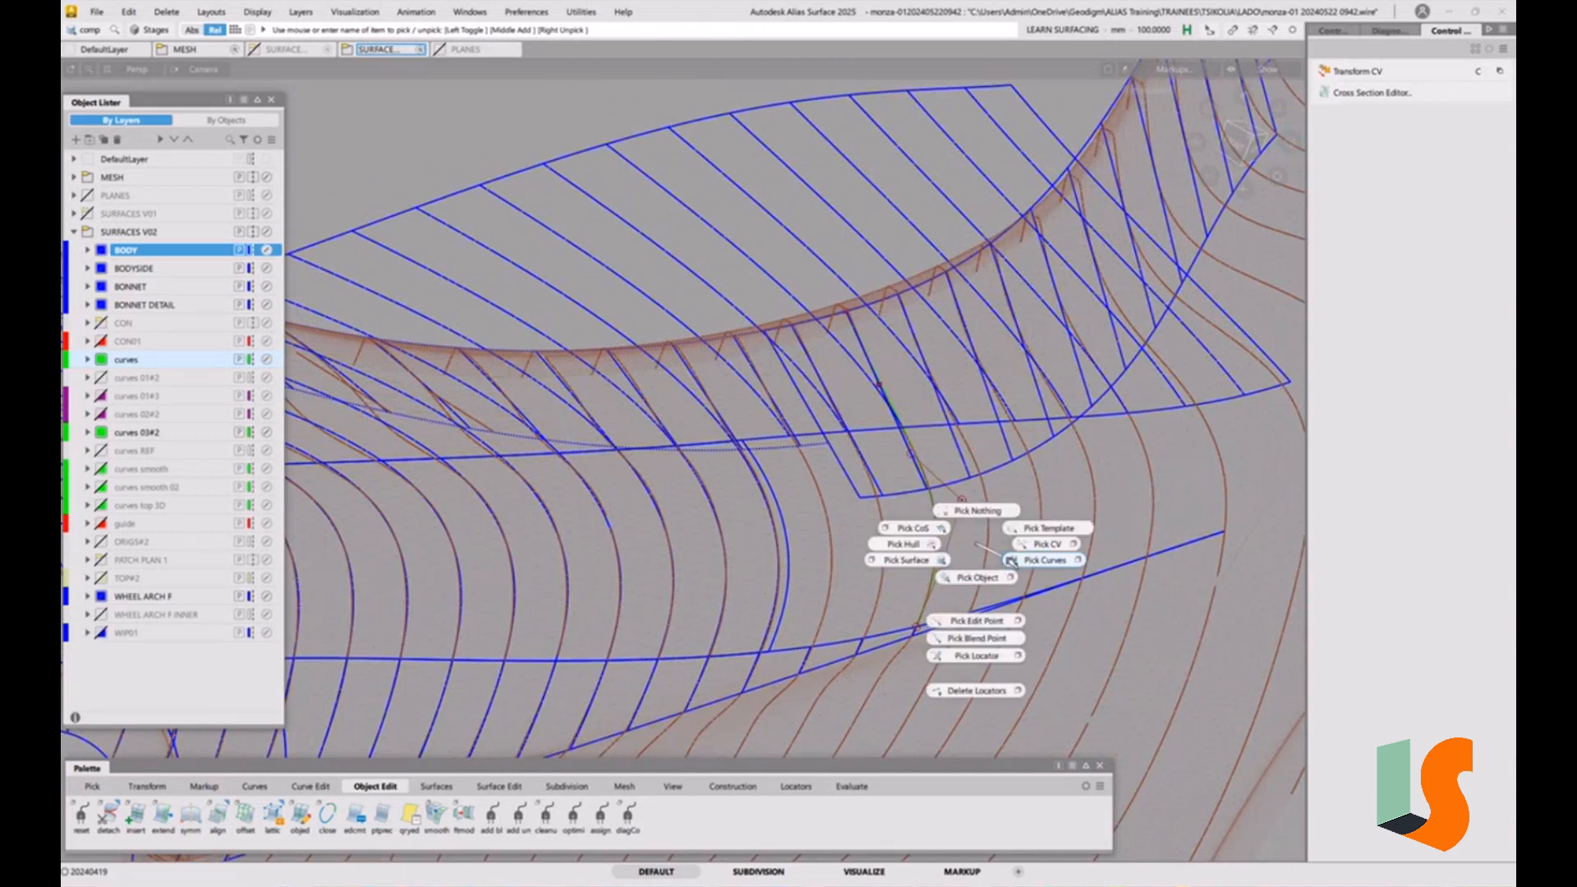
drag(1239, 135, 930, 434)
key(shift+alt)
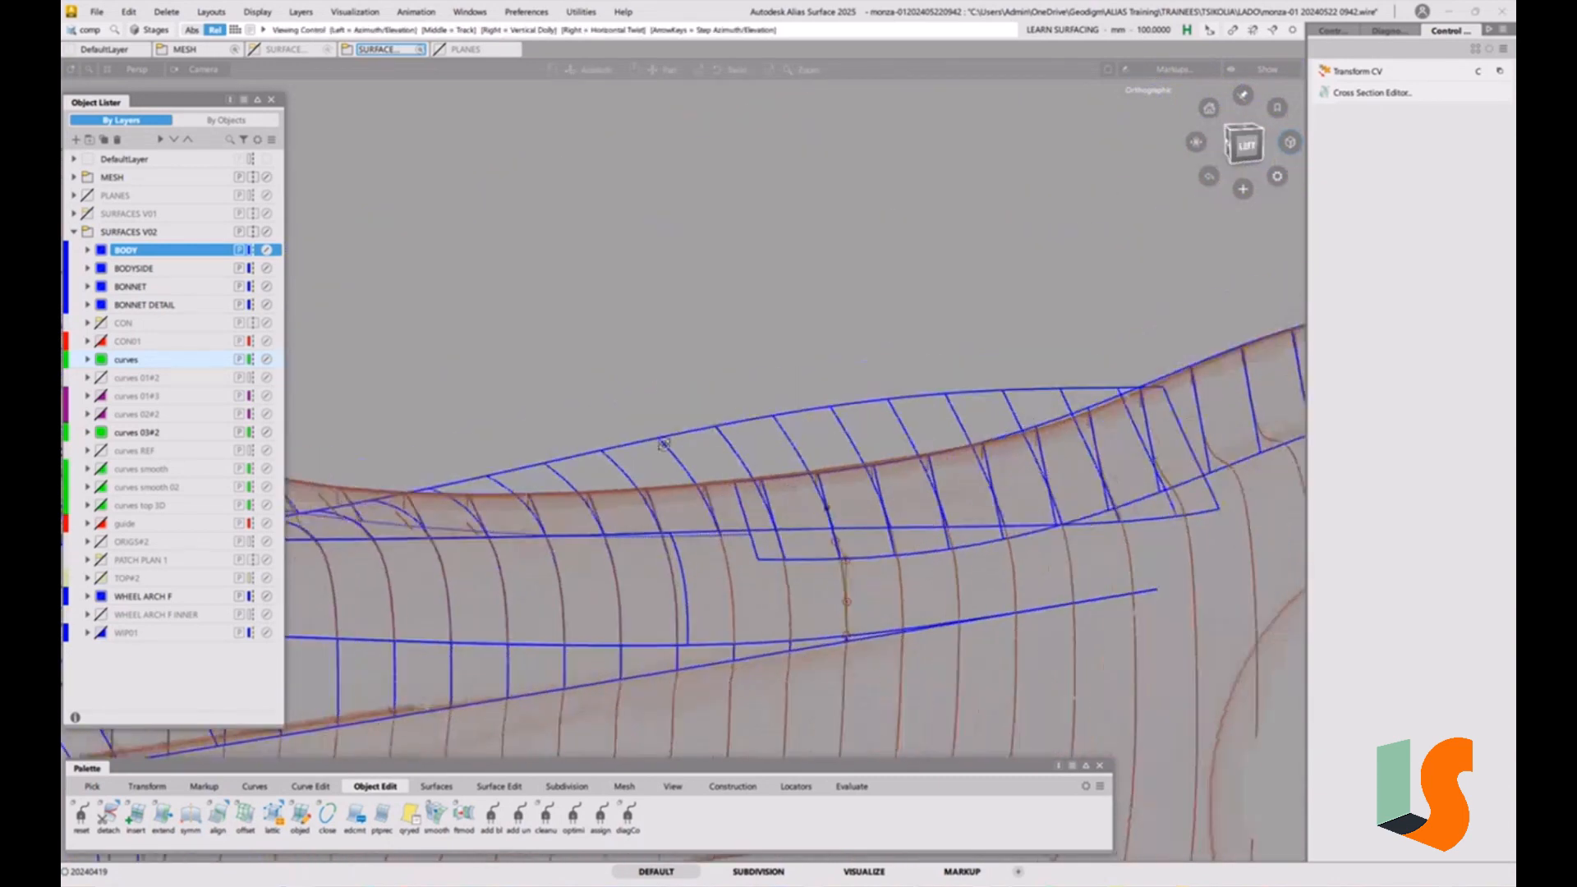
alt+shift+drag(602, 453, 829, 581)
click(832, 562)
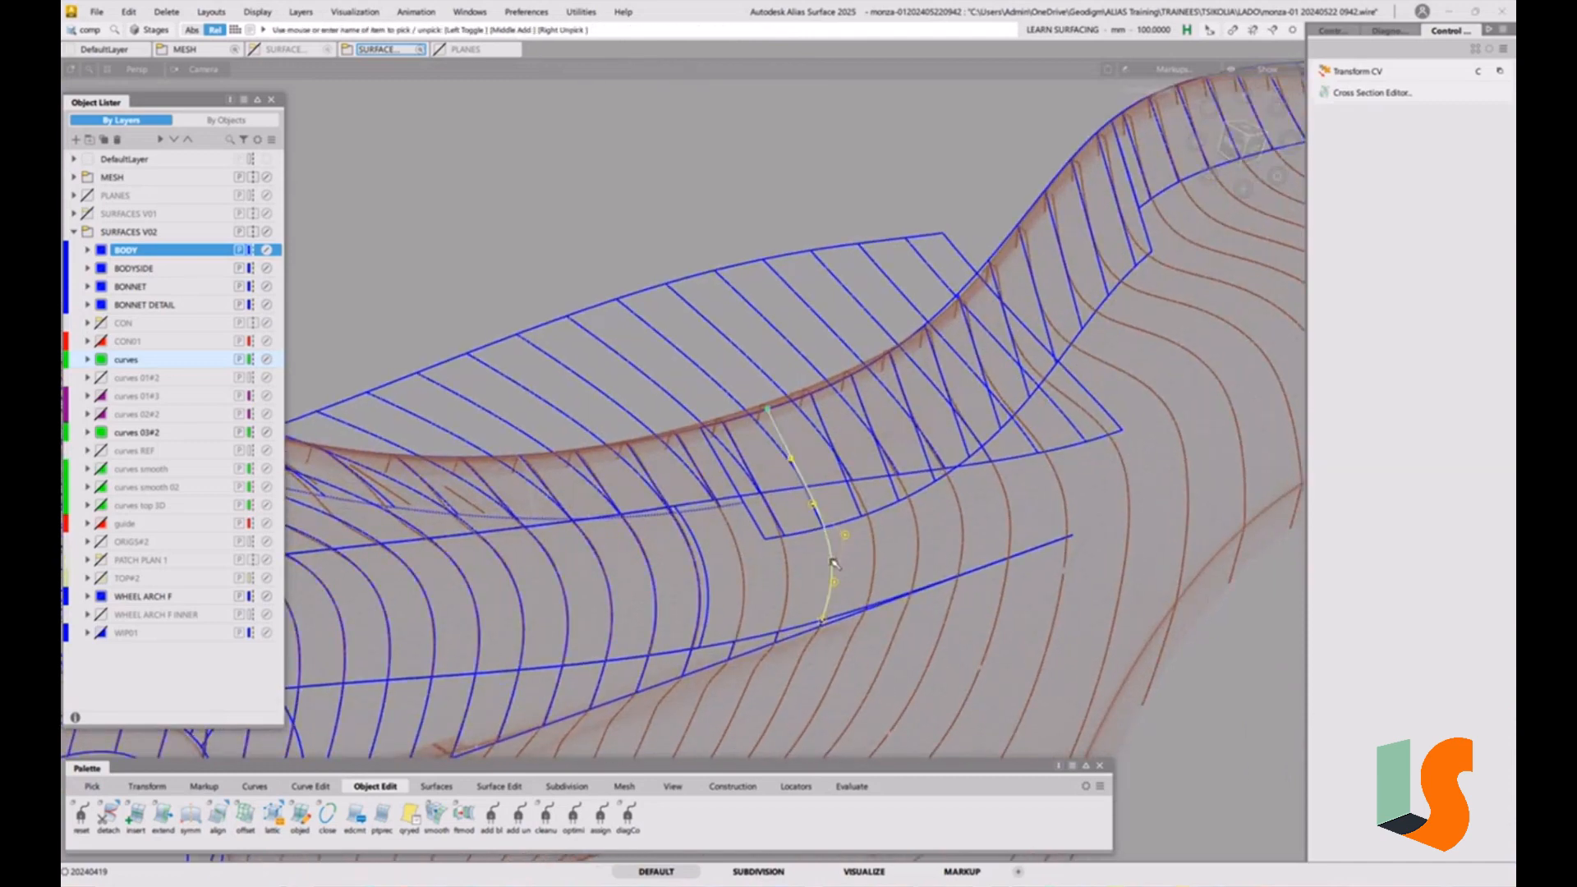
ctrl+shift+drag(881, 598, 875, 608)
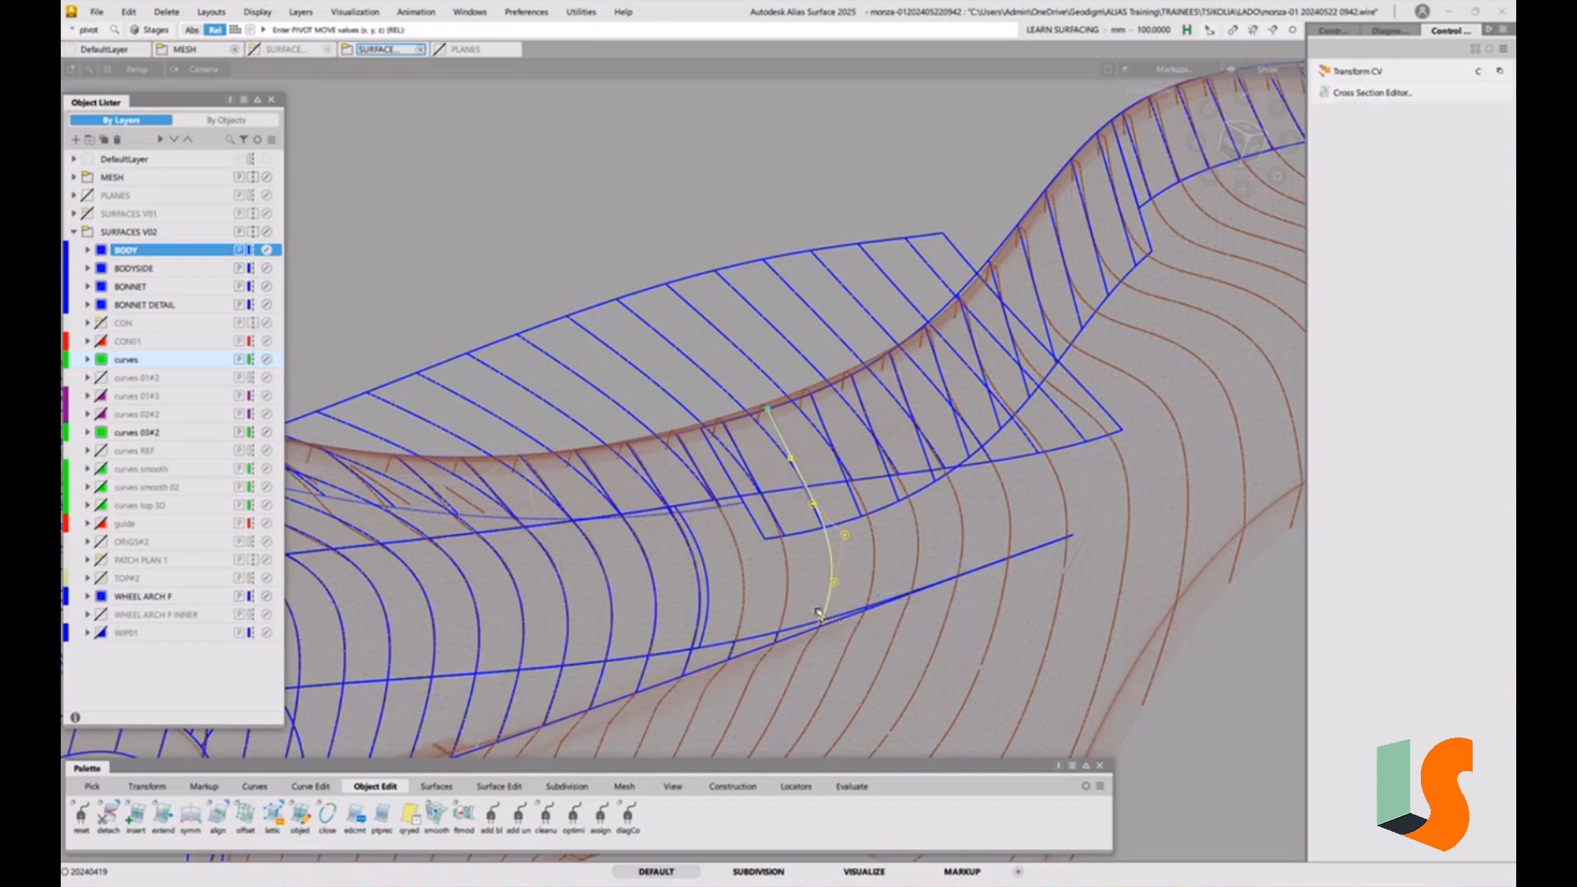
Paste a copy of the section curve, move it to the end of the finished side surface, and deselect it
key(ctrl+v)
ctrl+drag(687, 663, 757, 567)
key(ctrl+z)
ctrl+shift+drag(756, 616, 770, 570)
alt+shift+right_drag(775, 584, 774, 520)
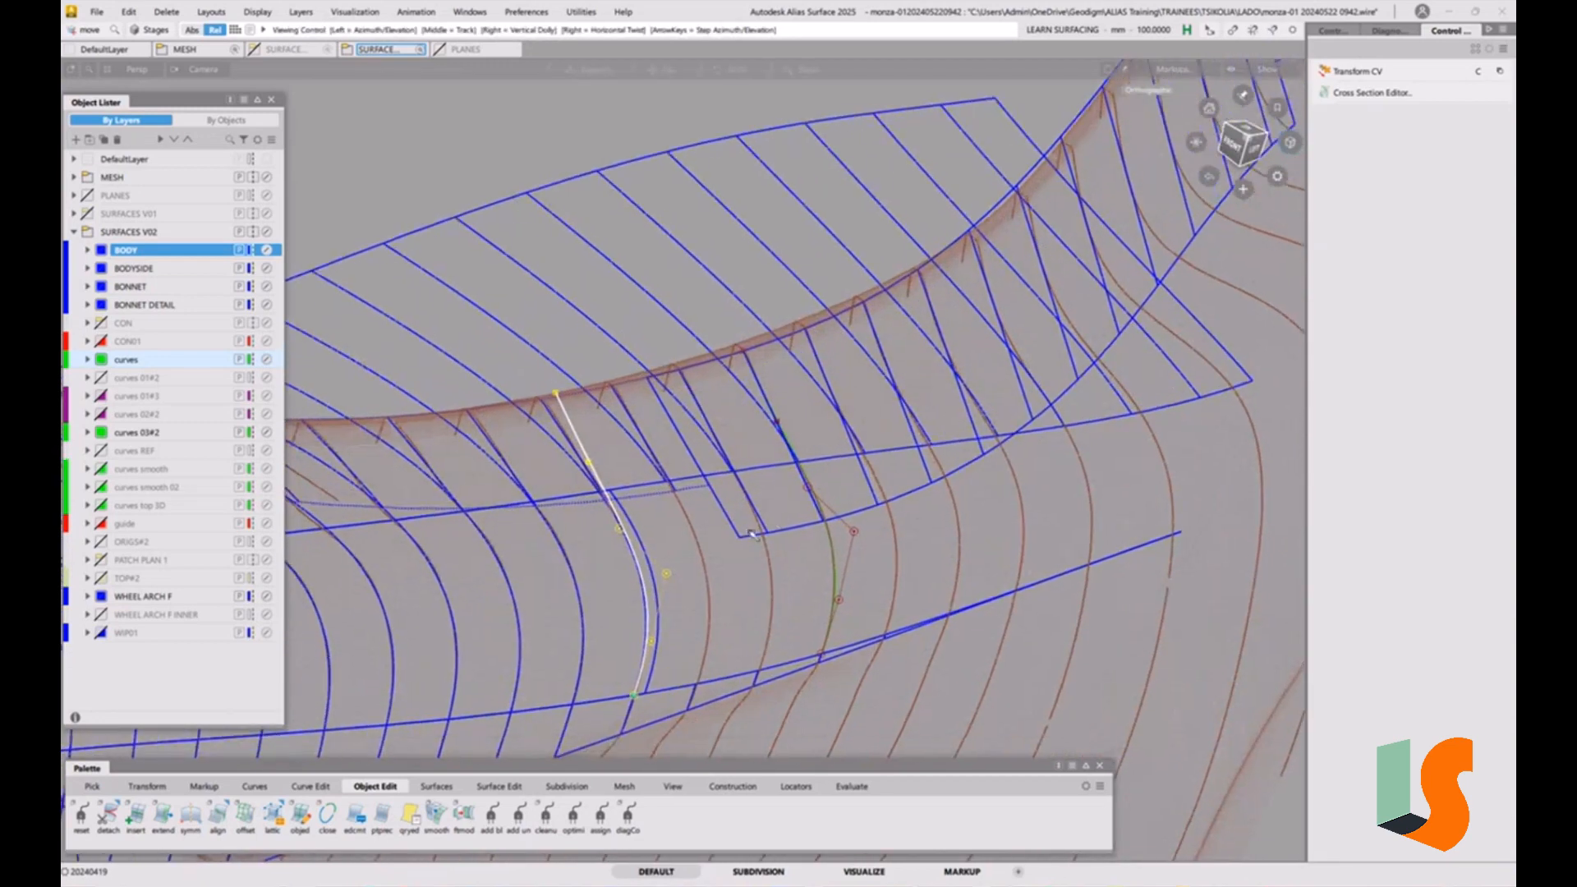
alt+shift+drag(737, 381, 624, 368)
ctrl+shift+click(618, 395)
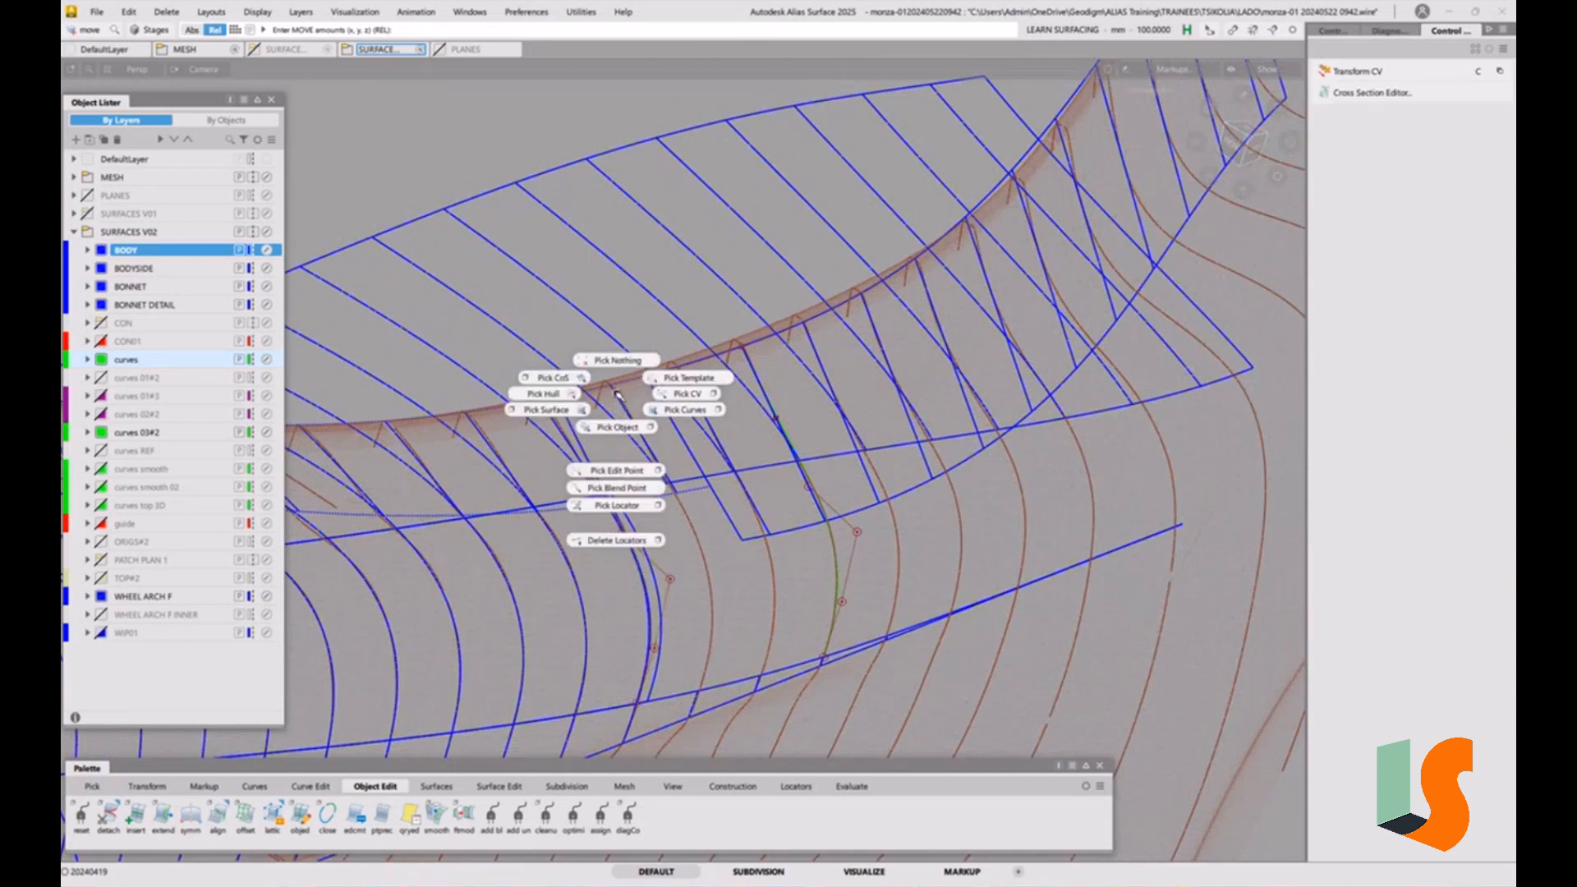
Promote the X-aligned cross section of the upper surface beside the copied section curve, choosing the rail_surf#2 section
alt+shift+right_drag(558, 426, 593, 415)
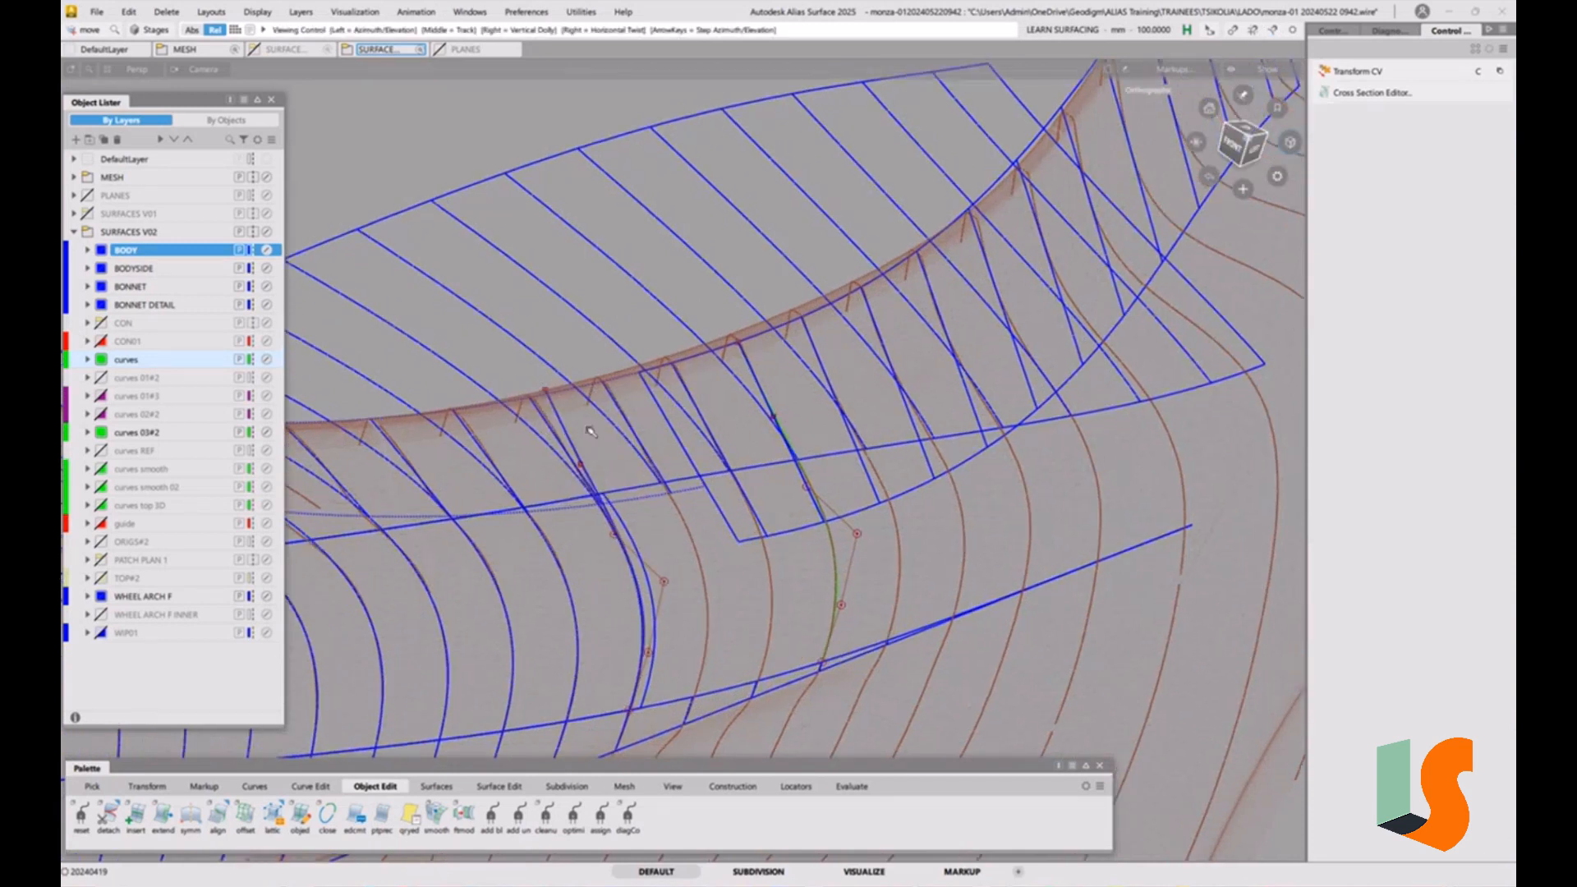
alt+shift+middle_drag(593, 414, 653, 384)
click(1368, 92)
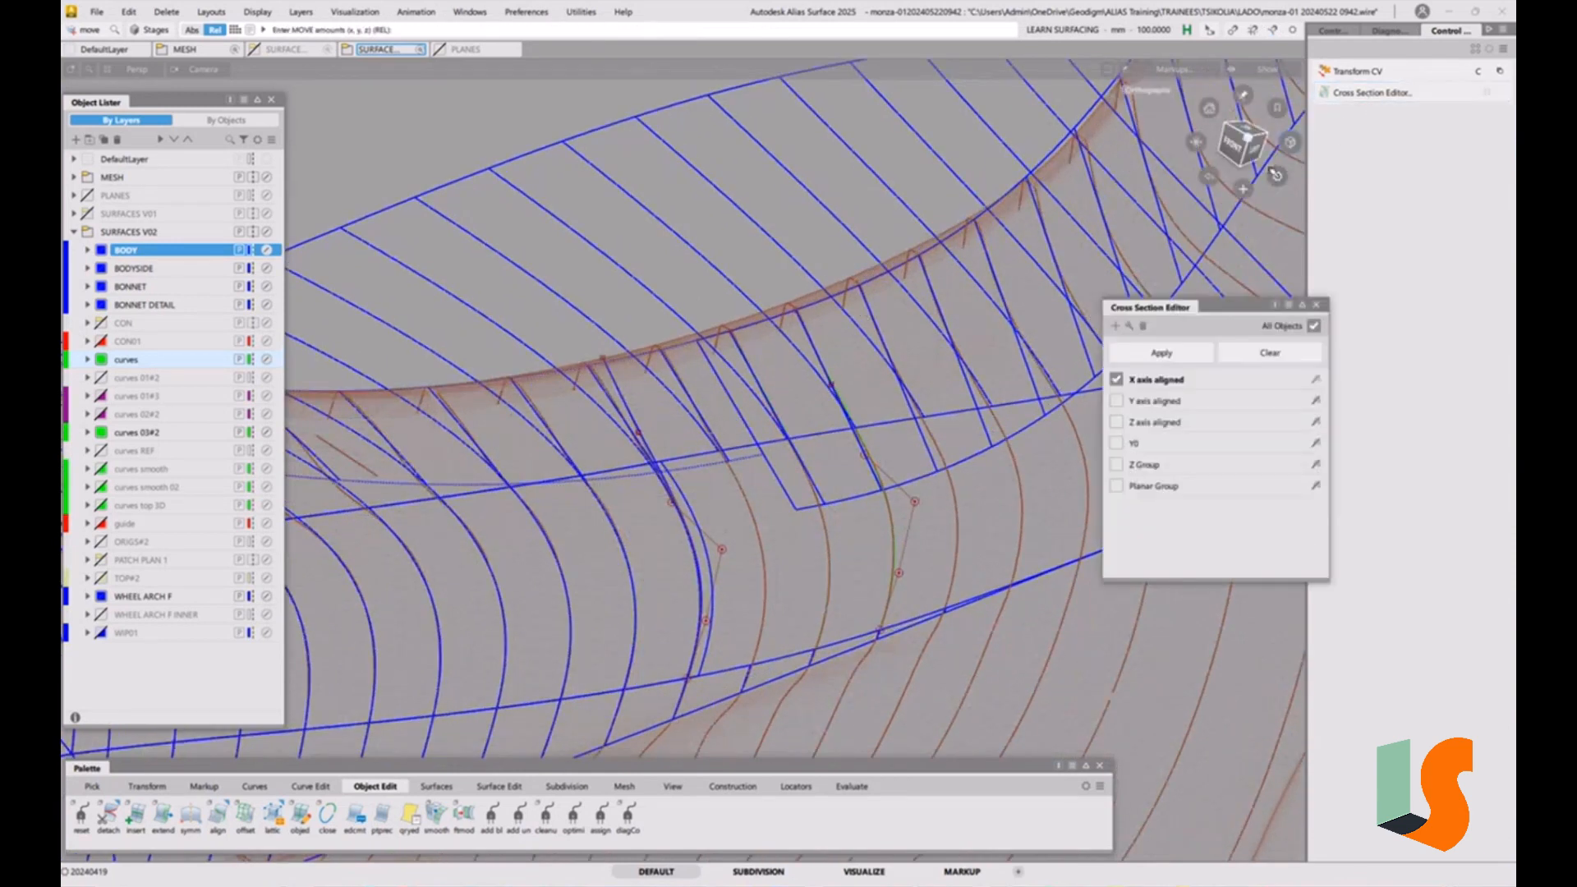
click(1129, 325)
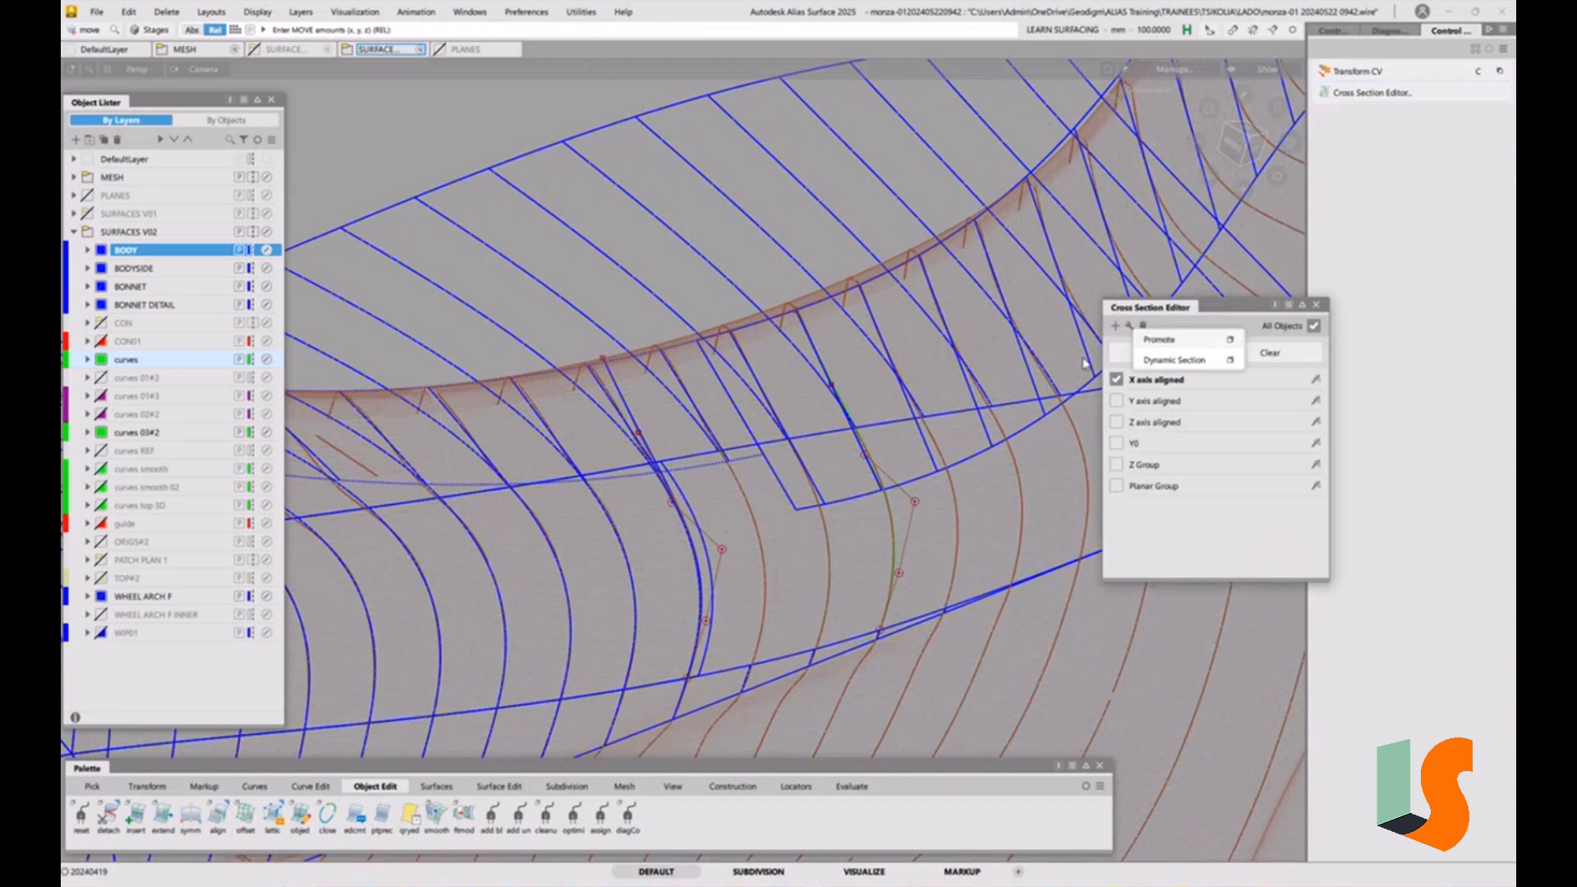
click(1158, 340)
click(618, 409)
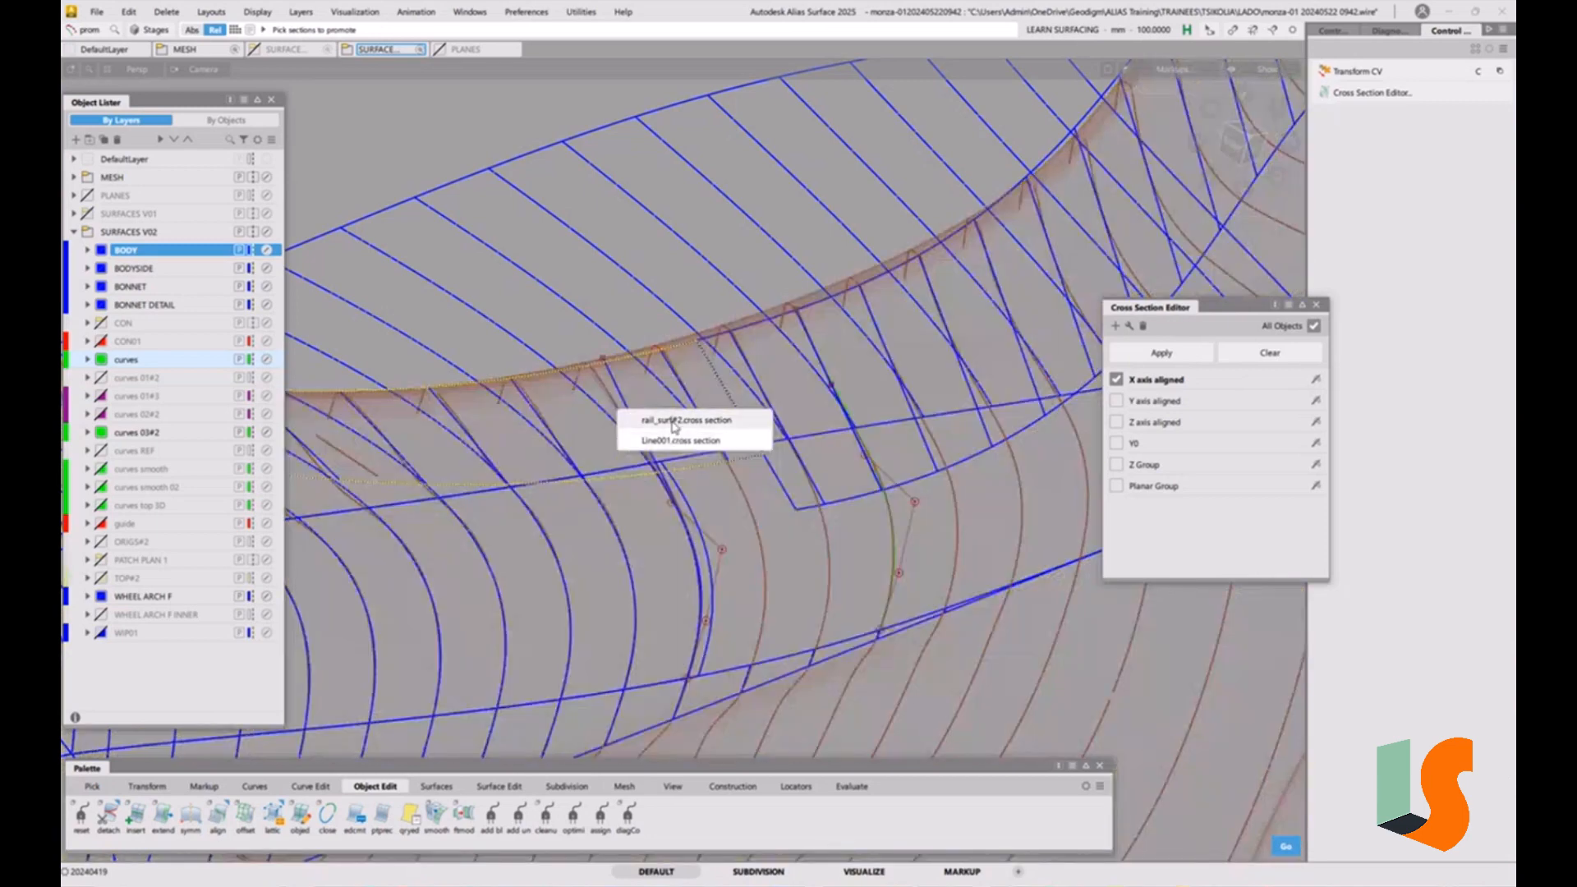
click(674, 421)
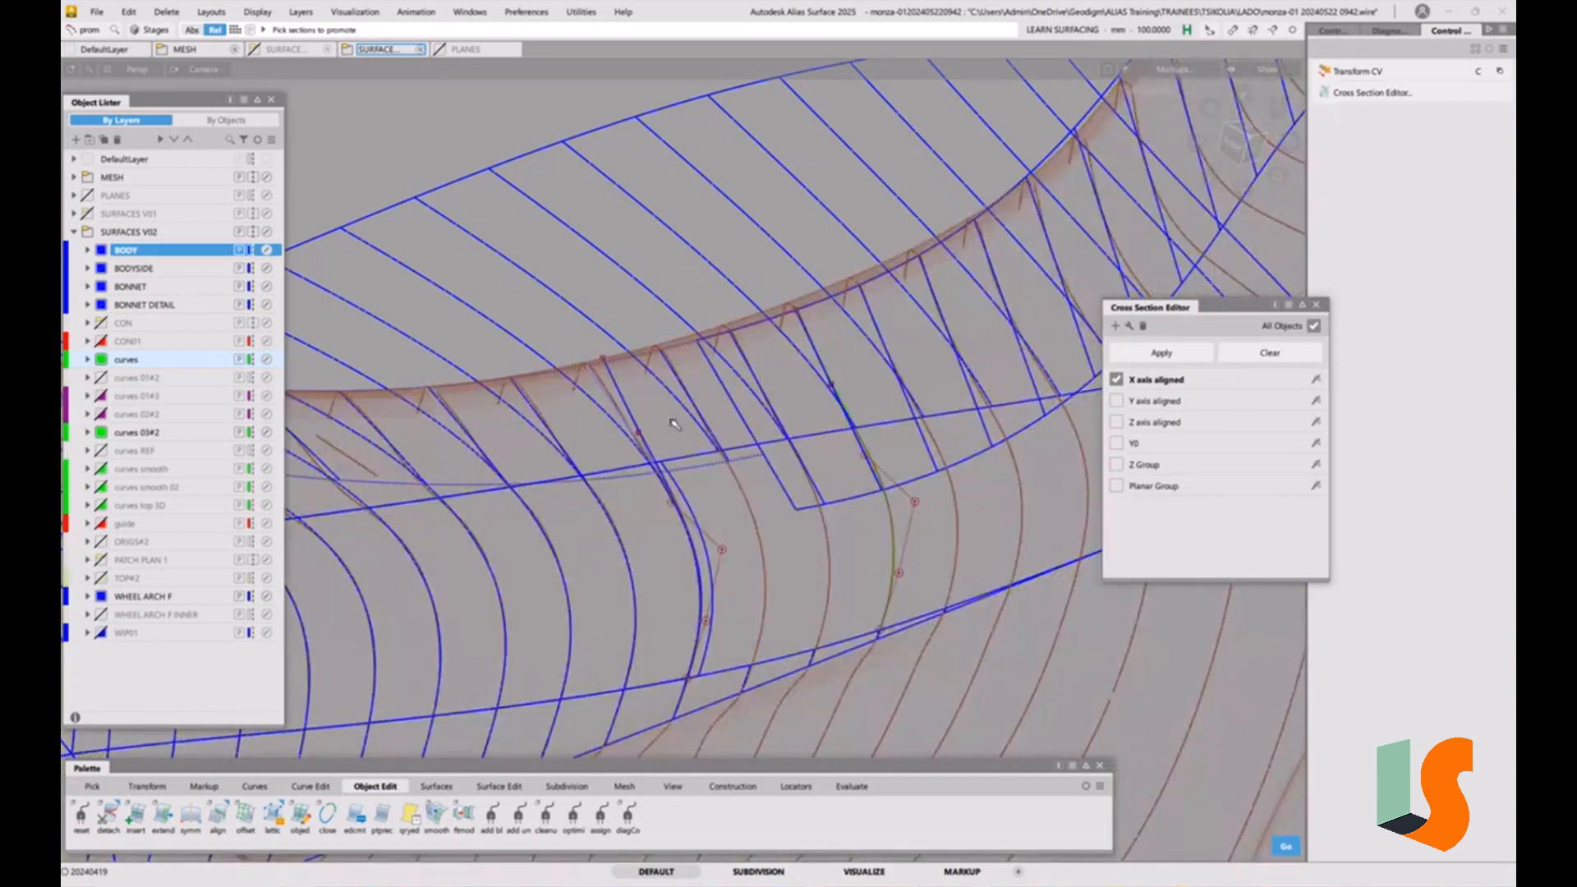
Shorten the copied section curve slightly at its upper end with Extend
alt+shift+drag(673, 426, 688, 372)
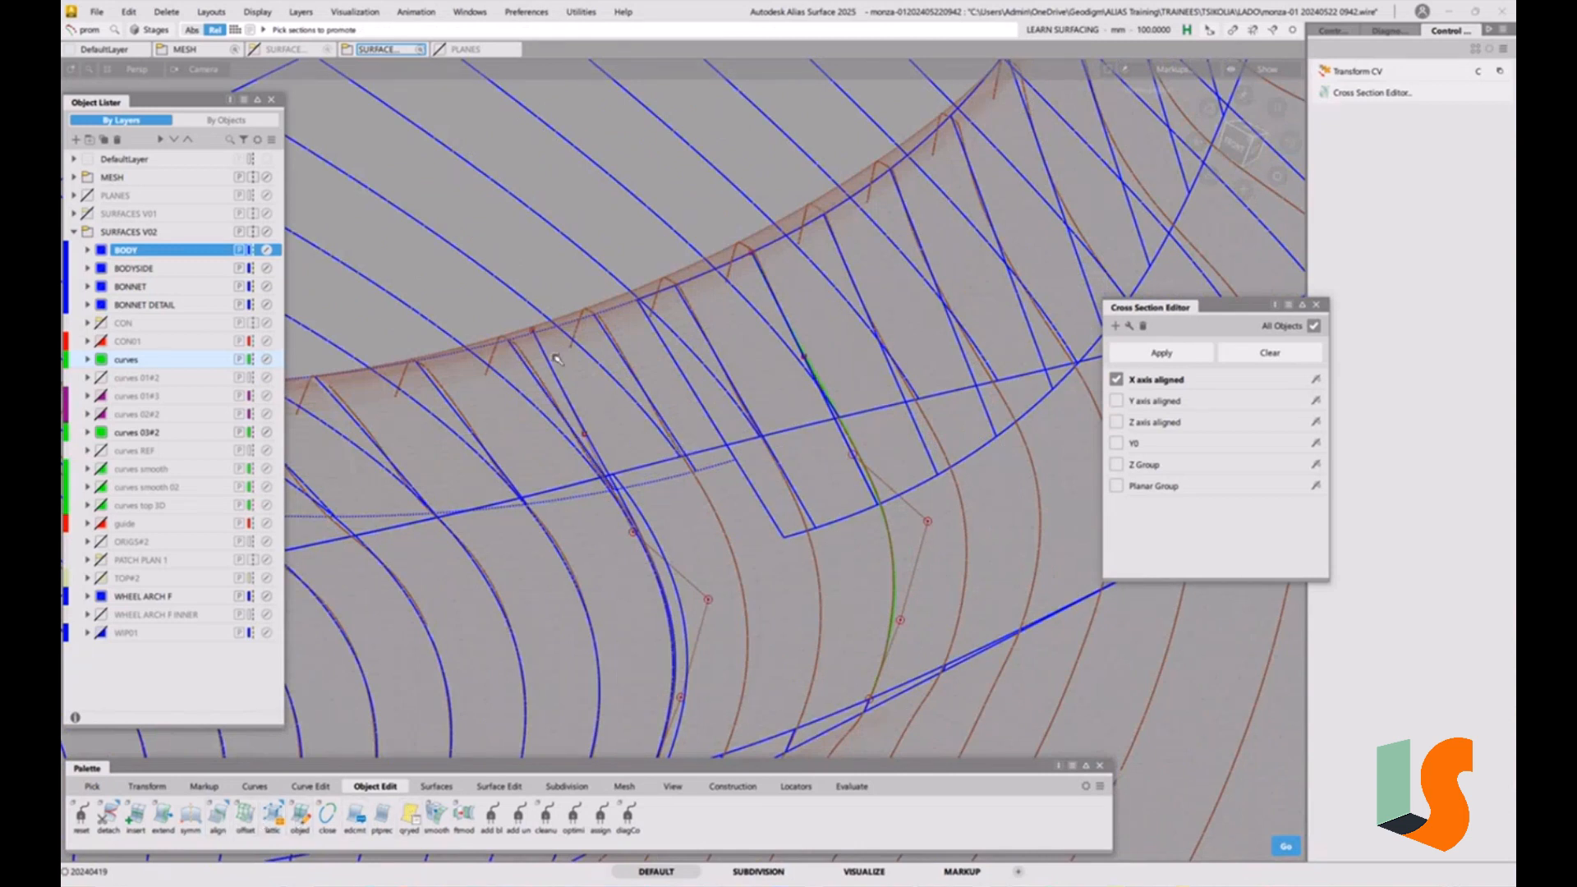
key(e)
drag(544, 345, 549, 358)
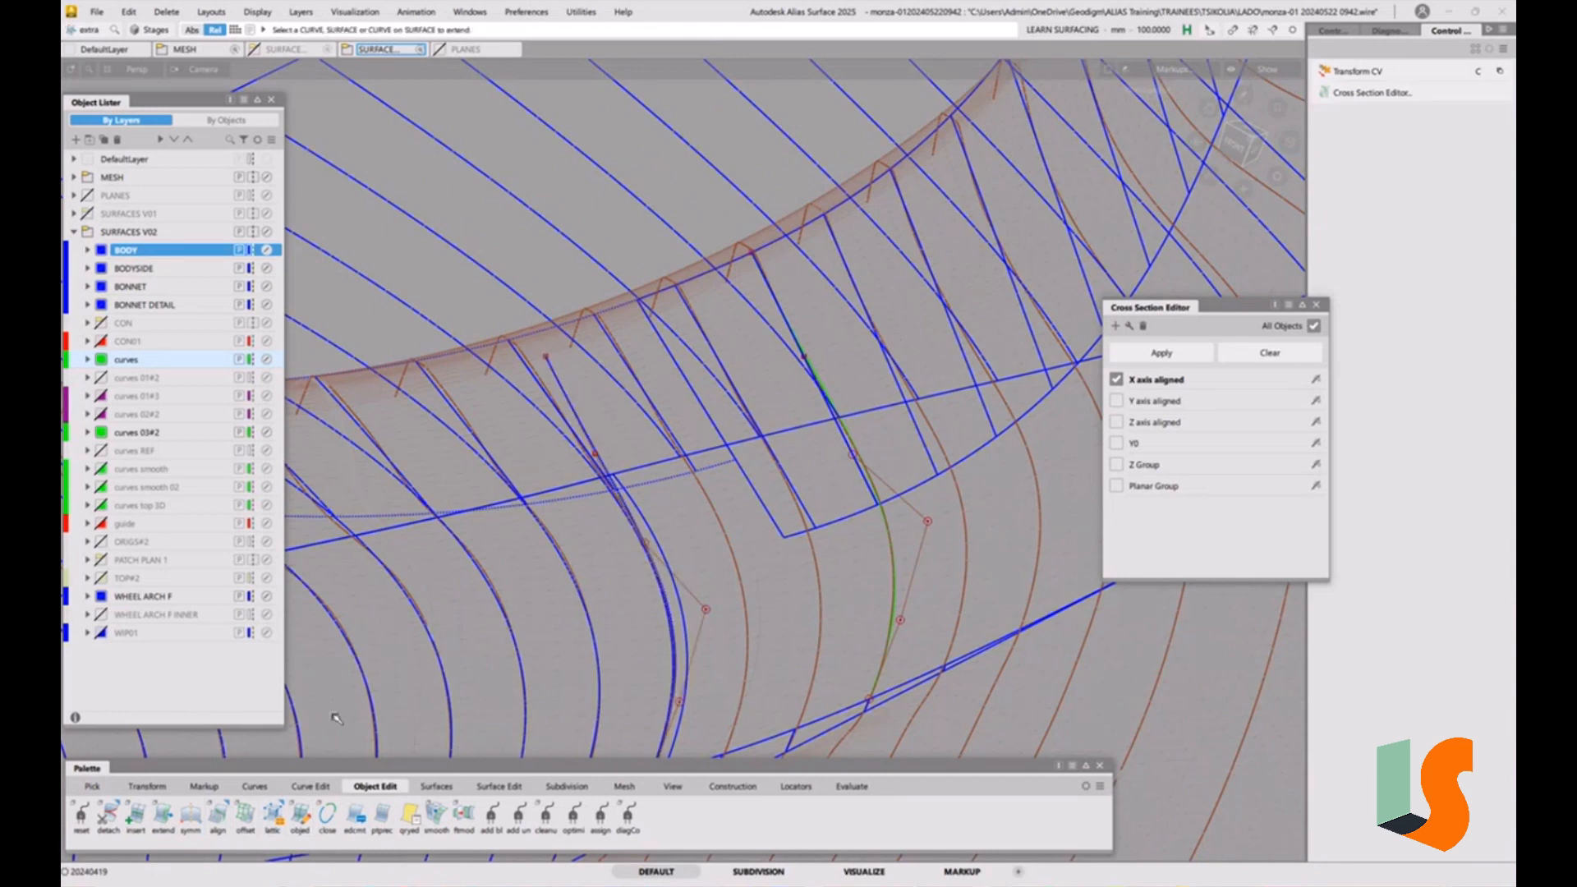
Align the upper end of the copied curve with G2 continuity to the promoted section xsec#6, setting the tangent scale to about 7.16
double_click(218, 817)
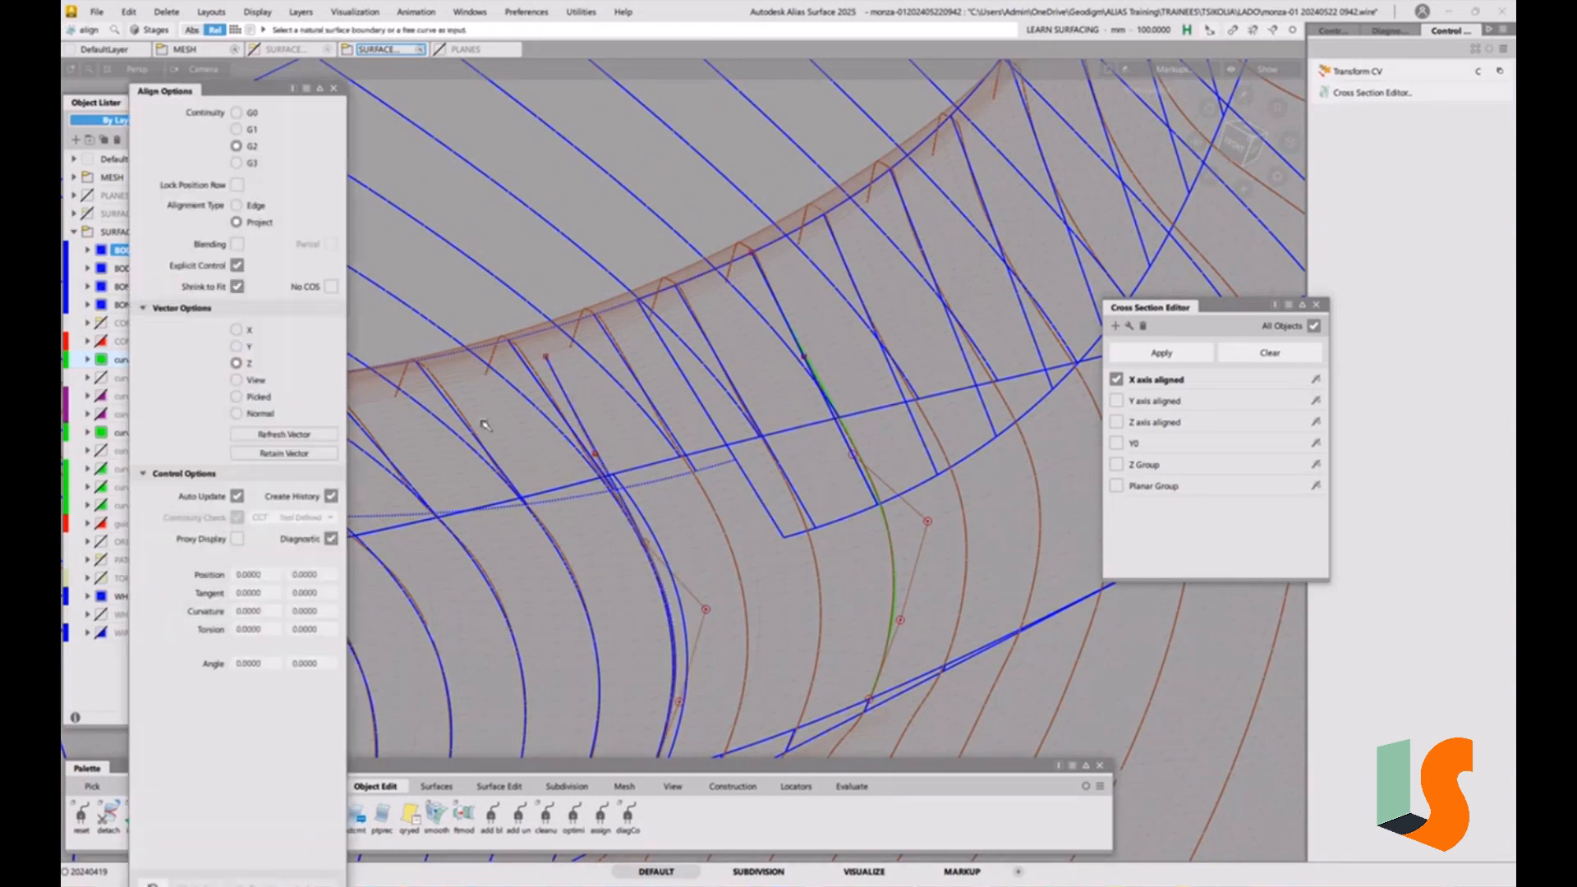
click(549, 369)
click(543, 379)
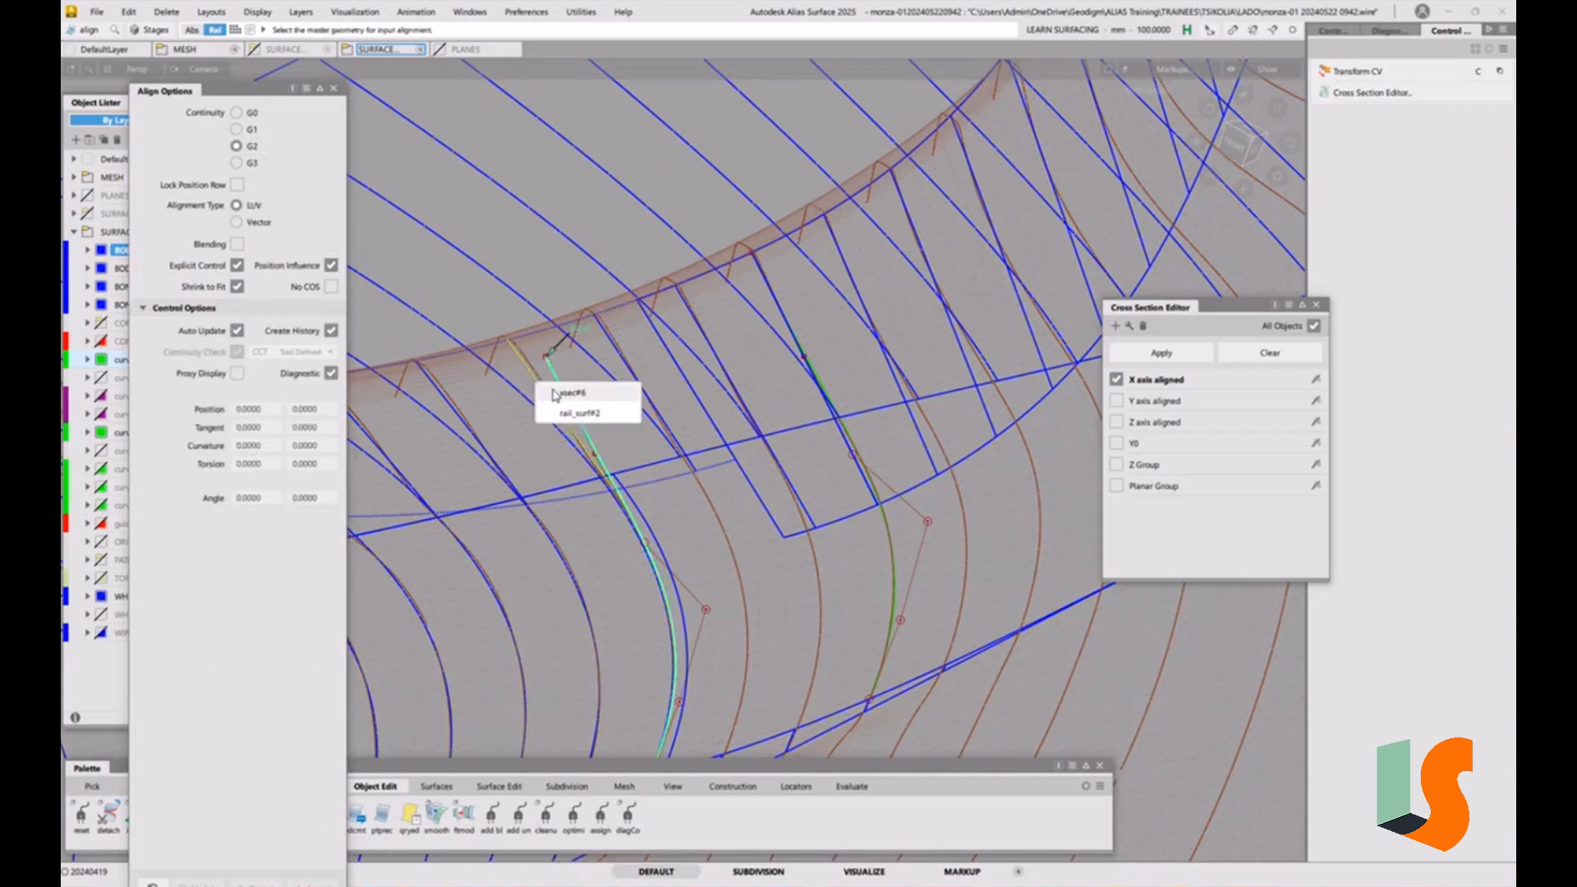
click(567, 393)
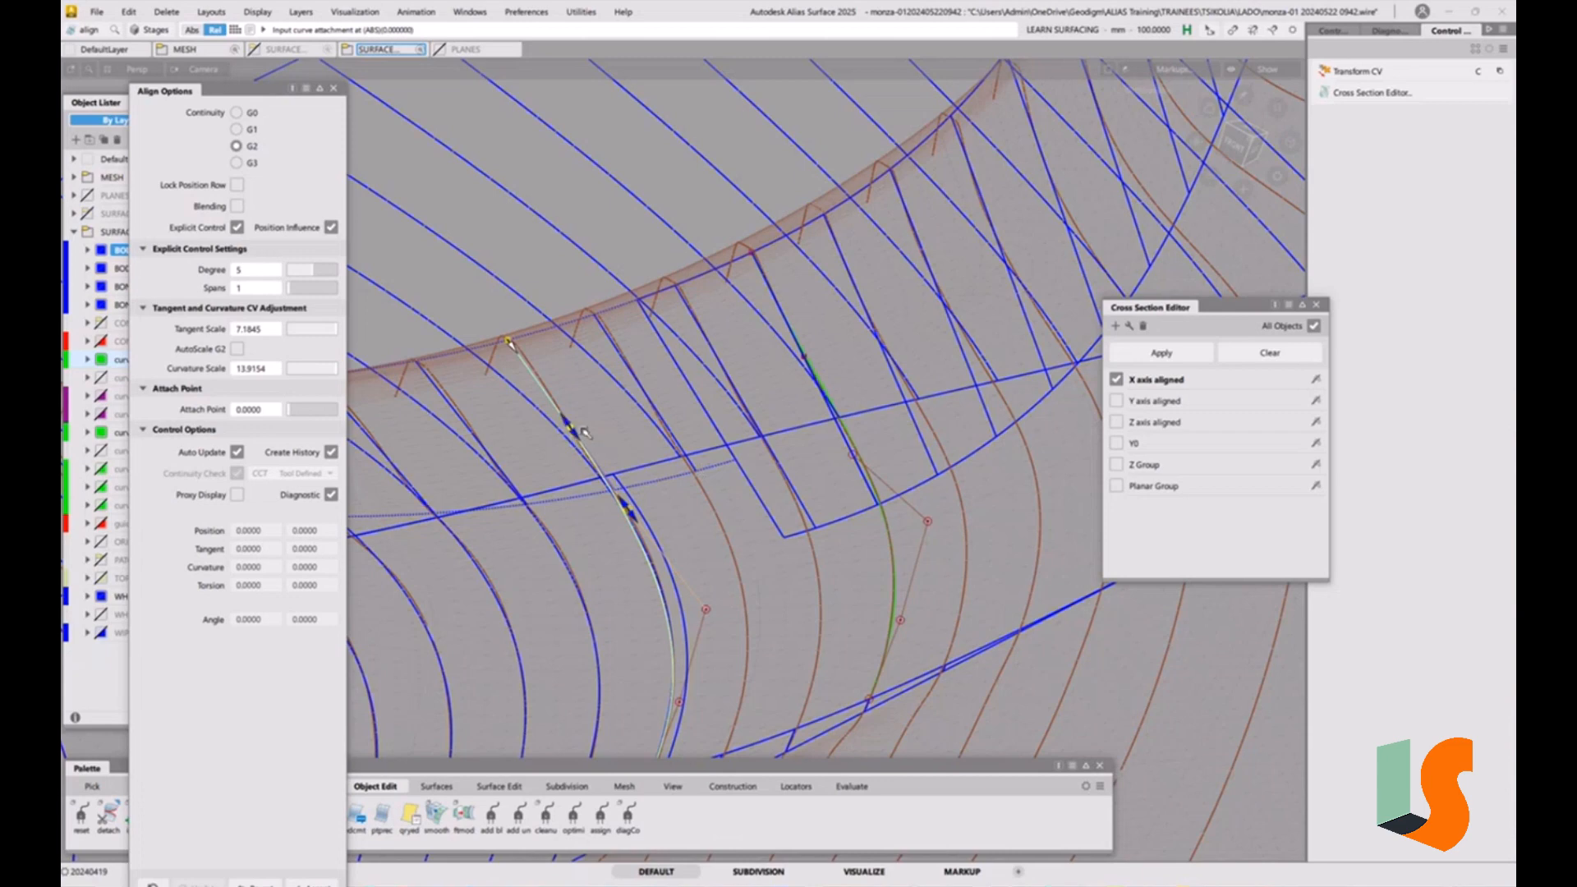
click(572, 428)
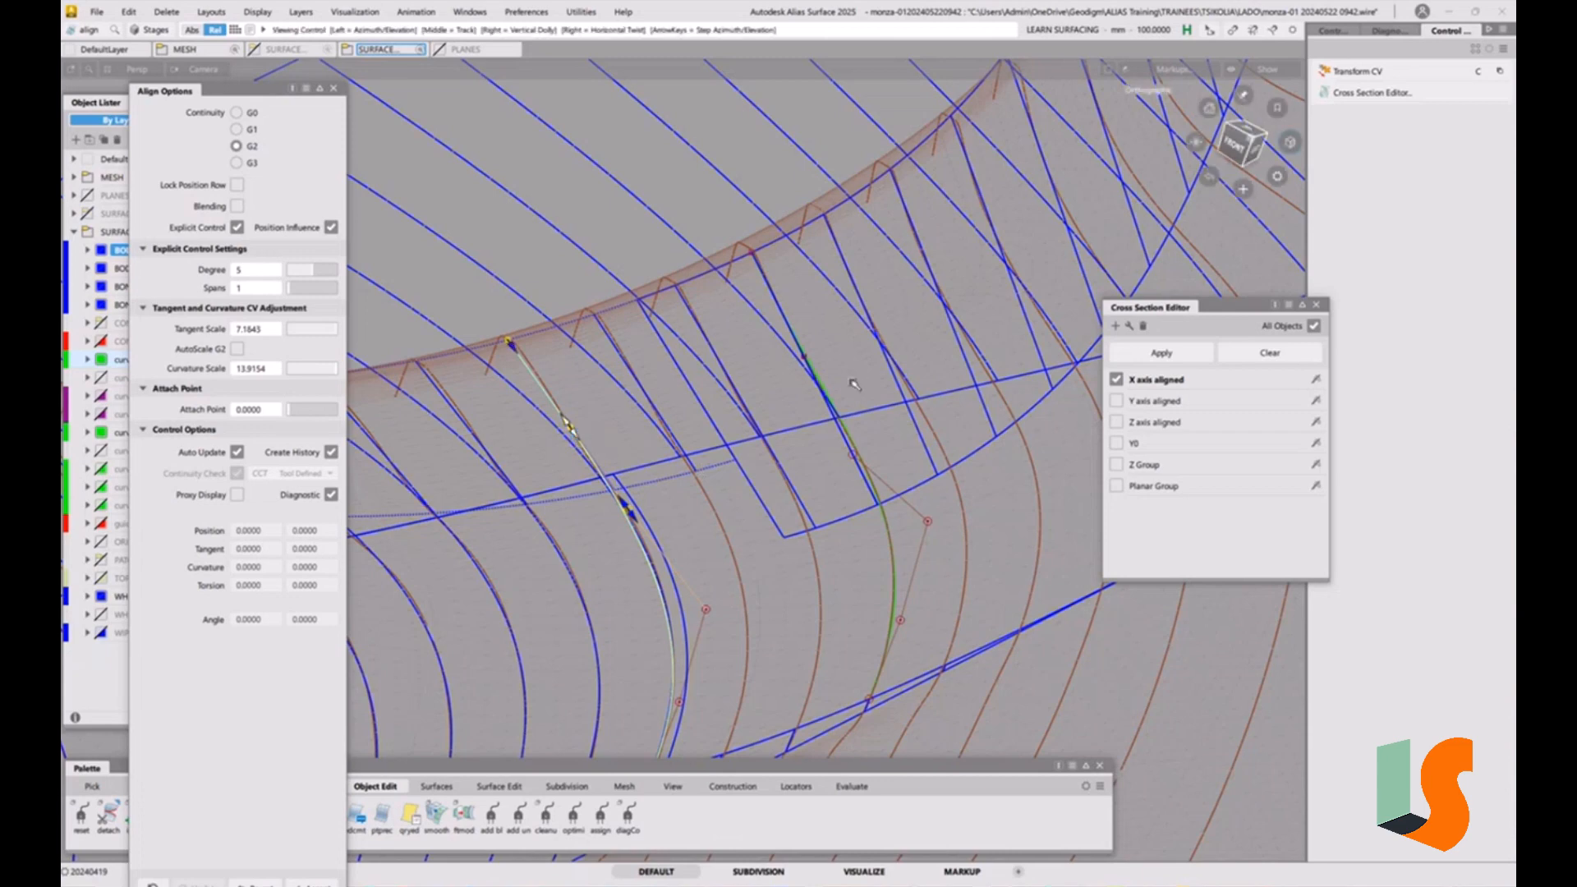
alt+shift+drag(854, 385, 779, 480)
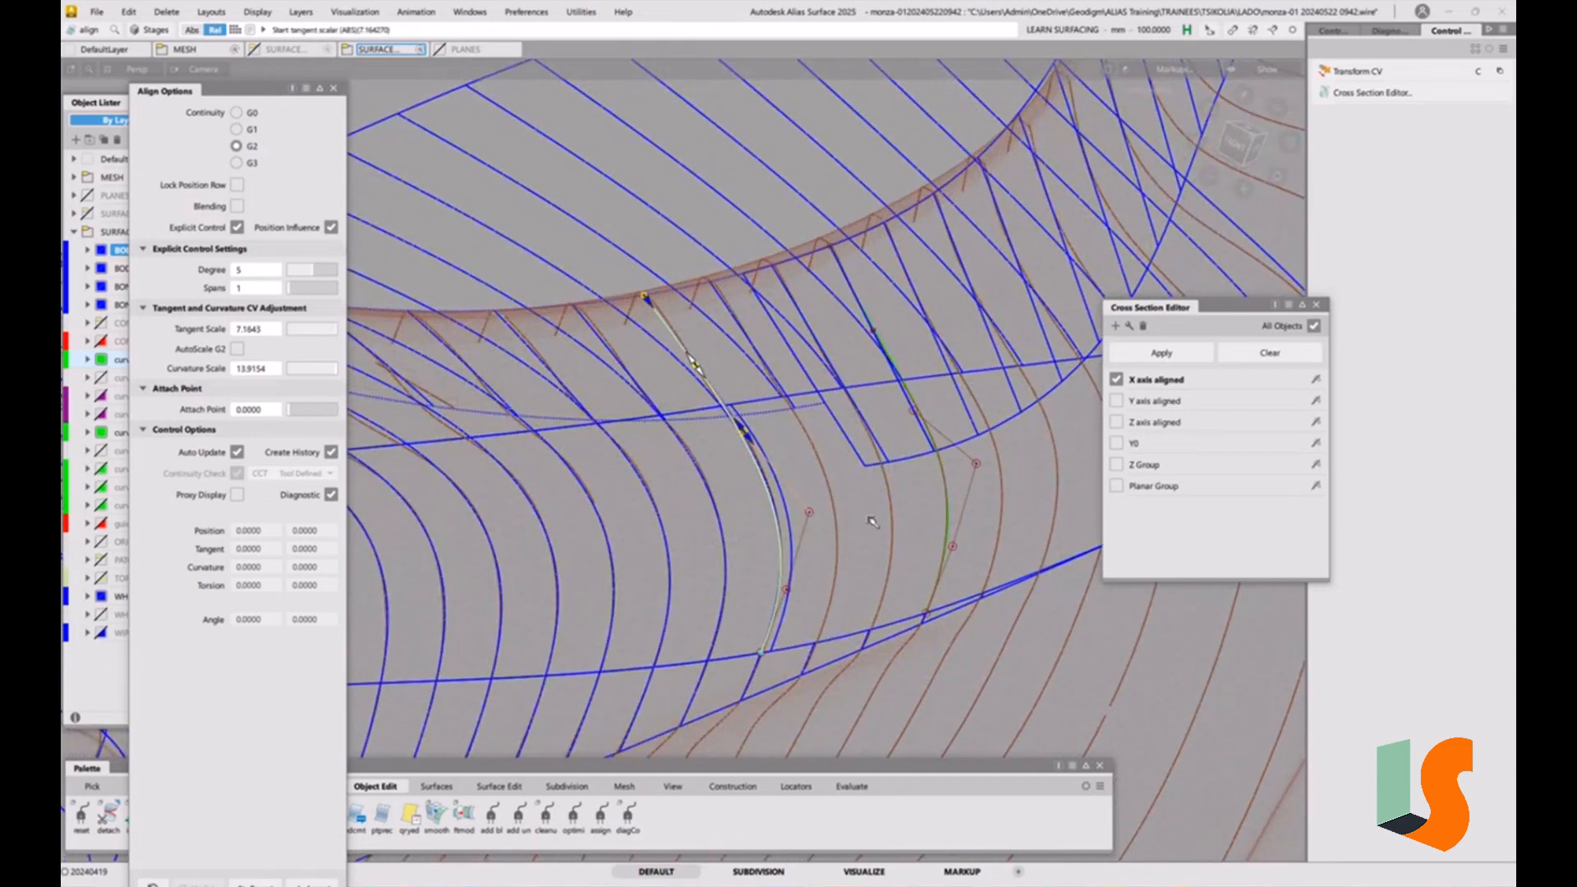
click(842, 628)
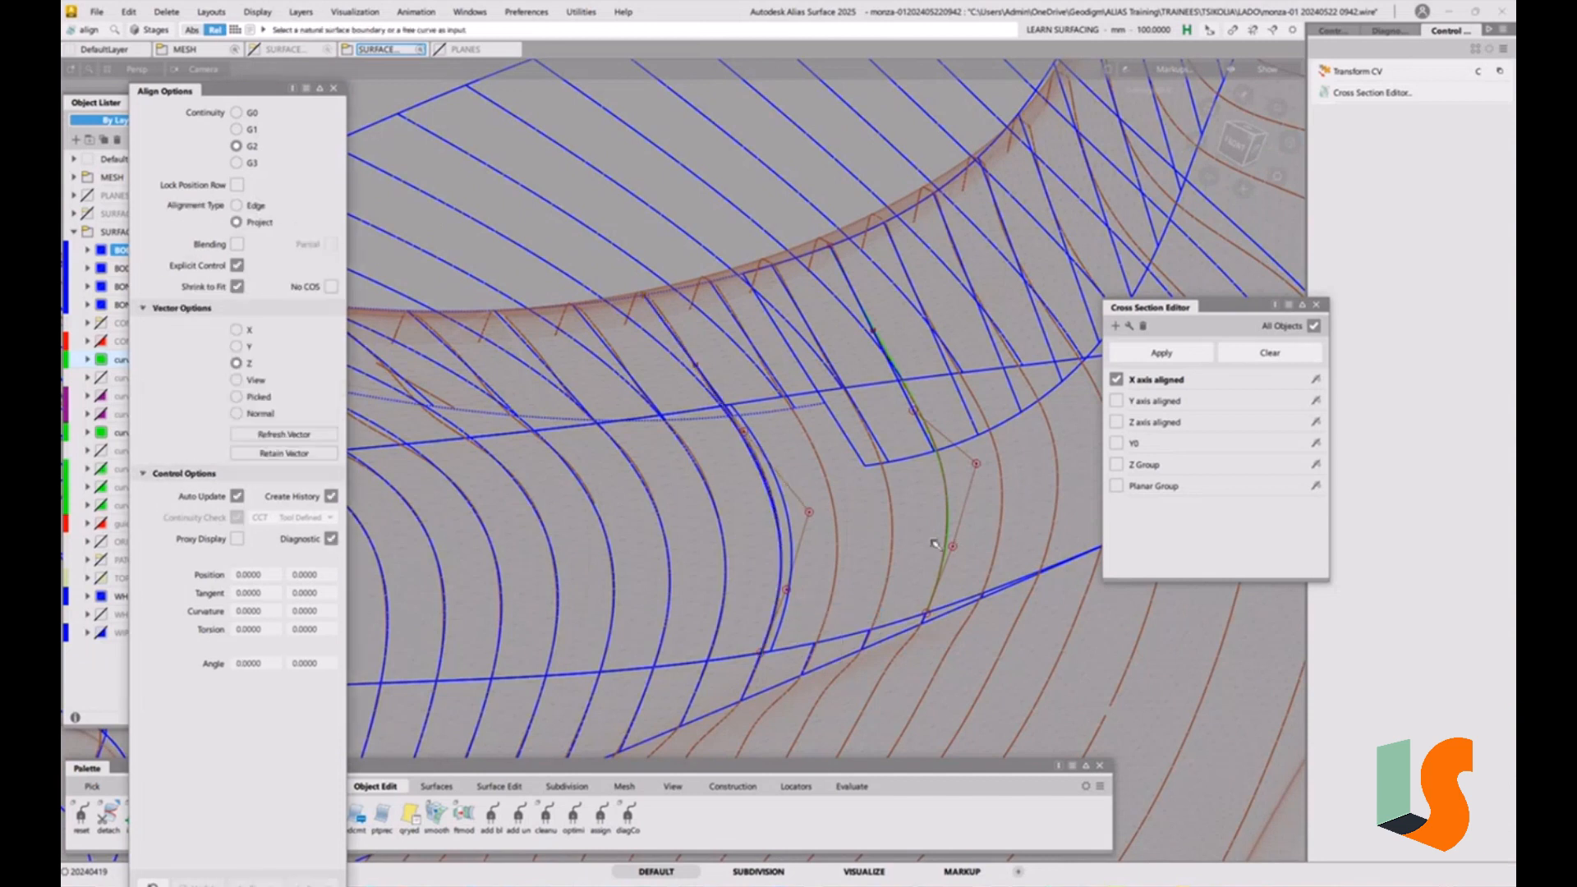
Promote the cross section of the lower surface beneath the copied curve, choosing the surface#55 section
click(1129, 327)
click(1175, 333)
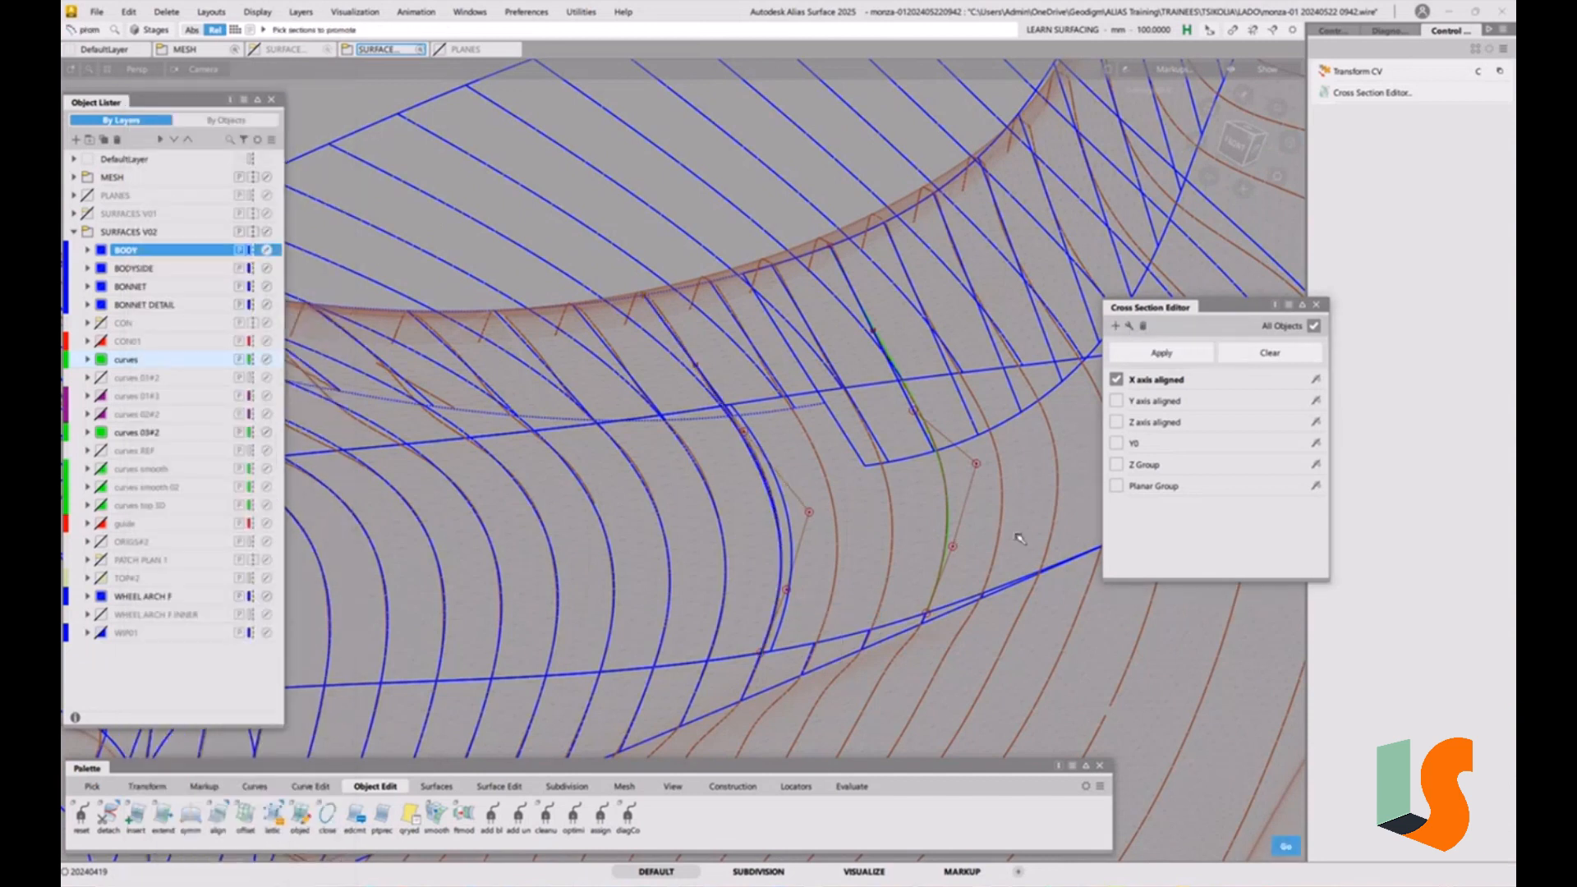
click(756, 675)
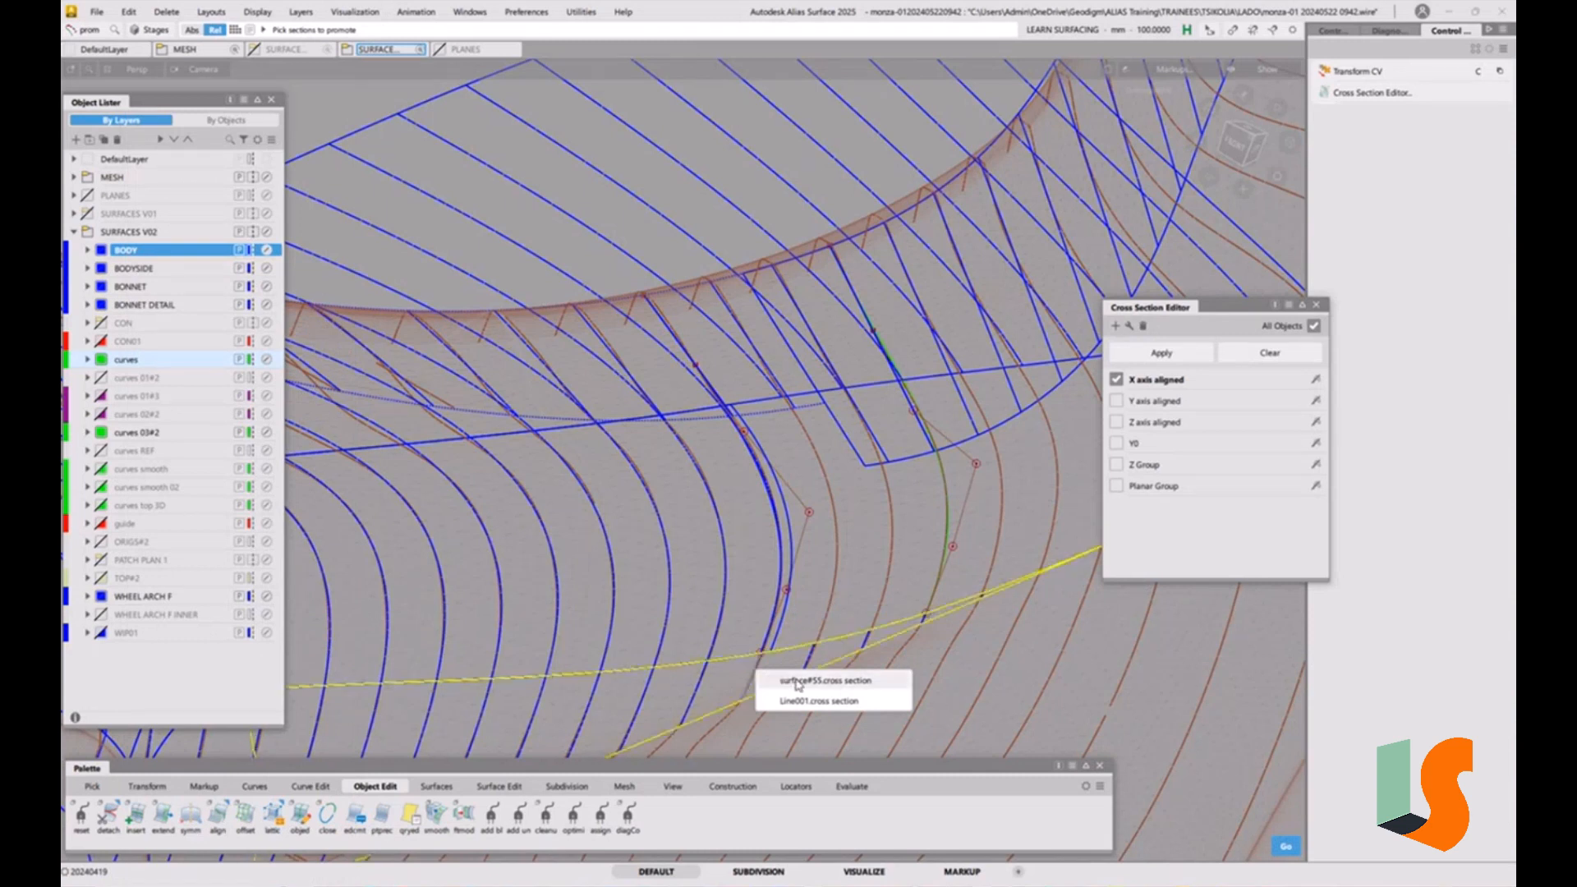
click(797, 682)
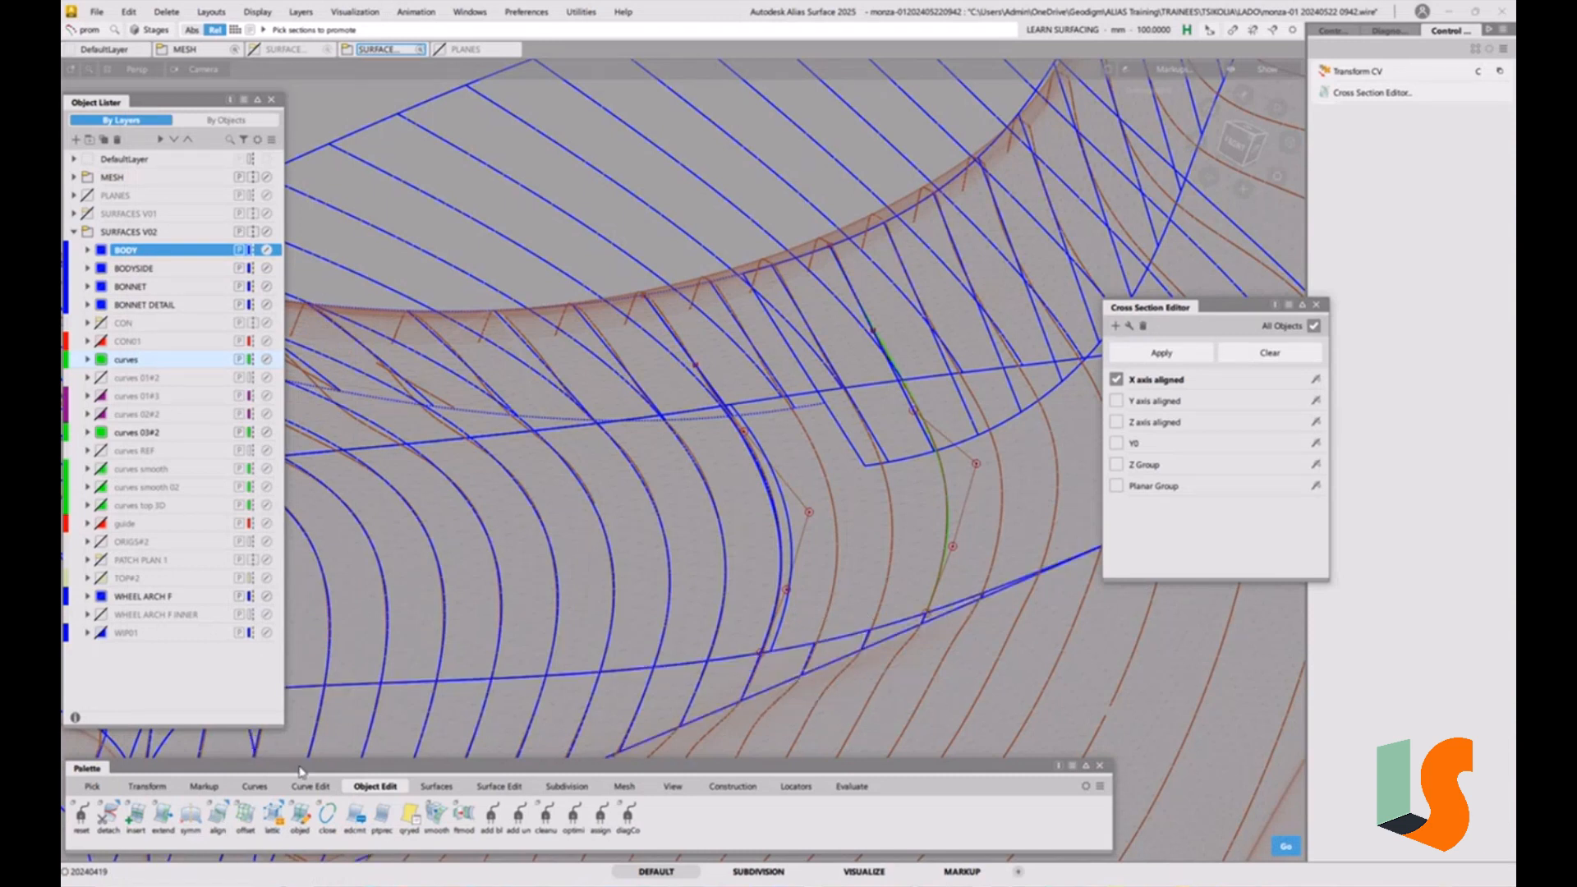
Align the curve's lower end with G2 continuity to the promoted lower section, set the curvature scale to about 13.34, and close the open editors
double_click(216, 815)
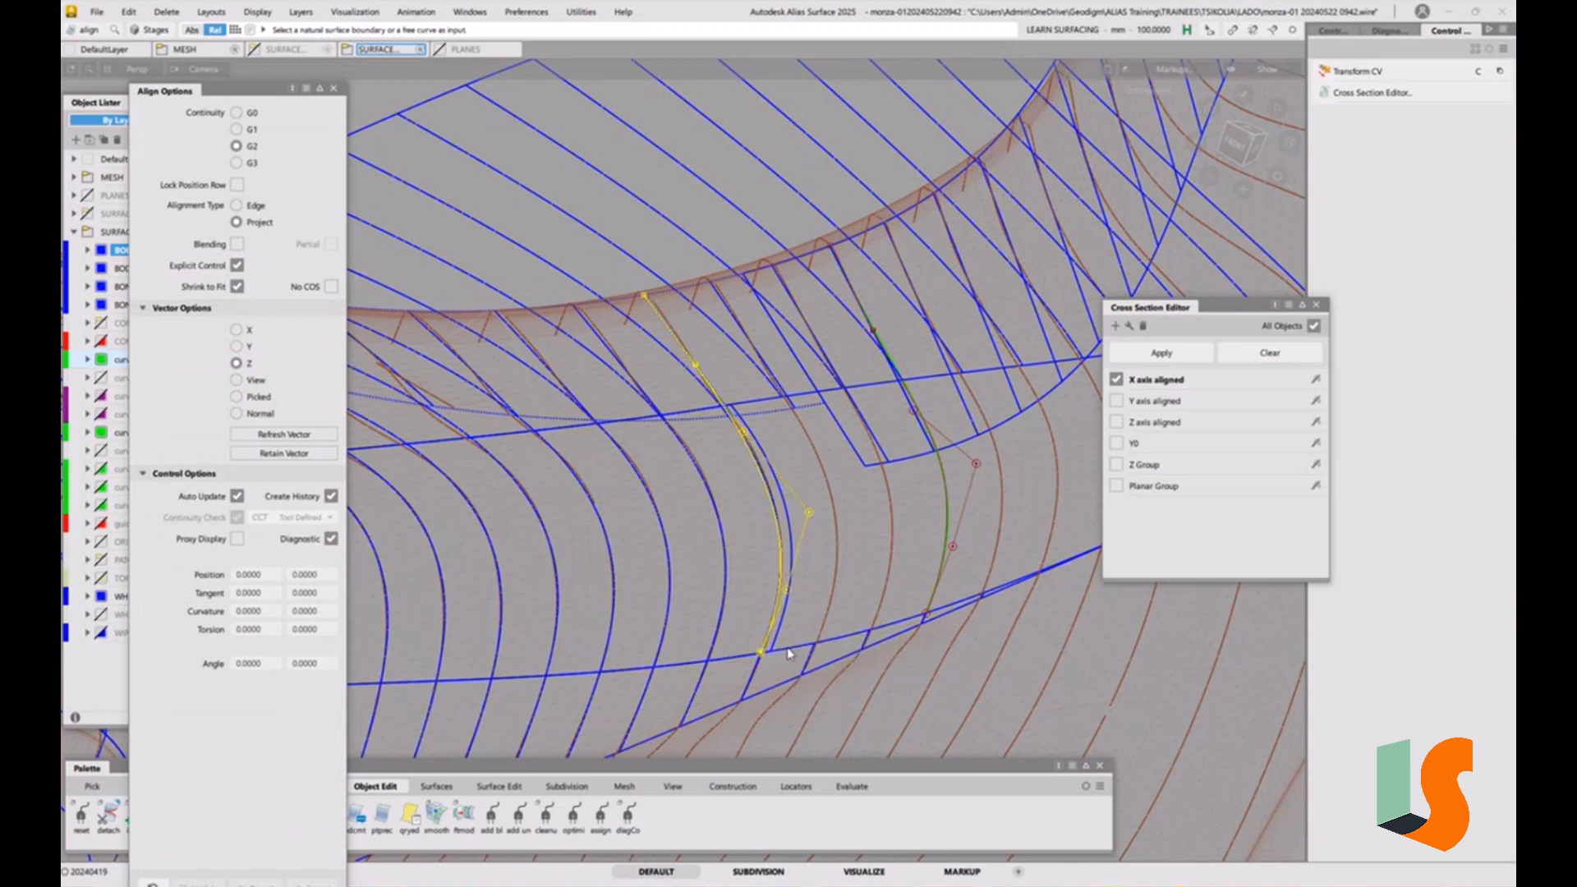
click(768, 641)
click(762, 669)
click(793, 677)
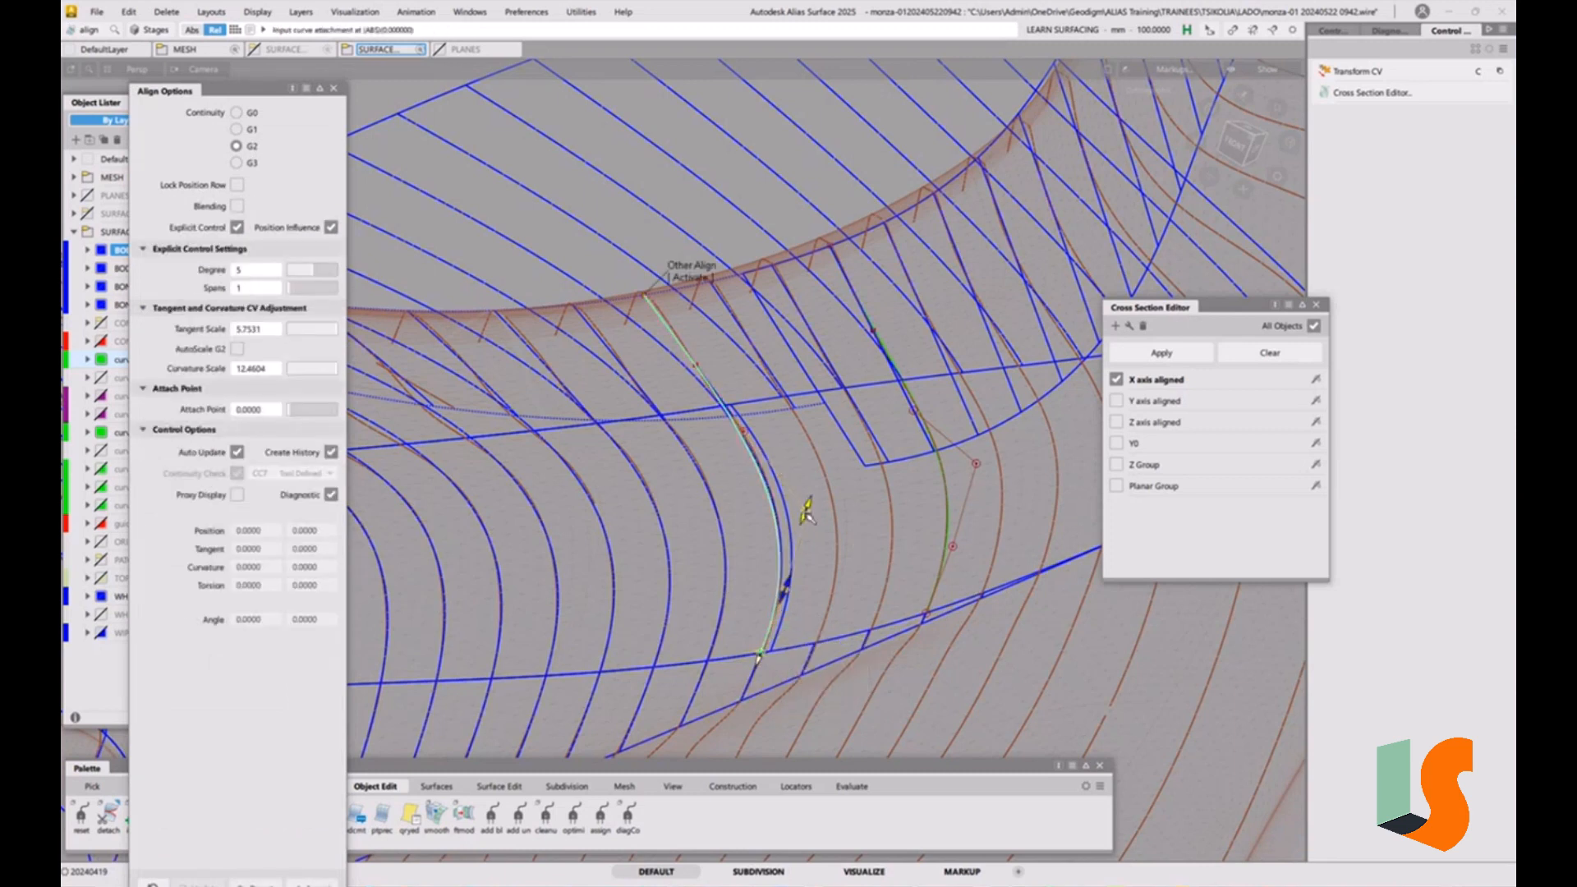
drag(807, 503, 809, 509)
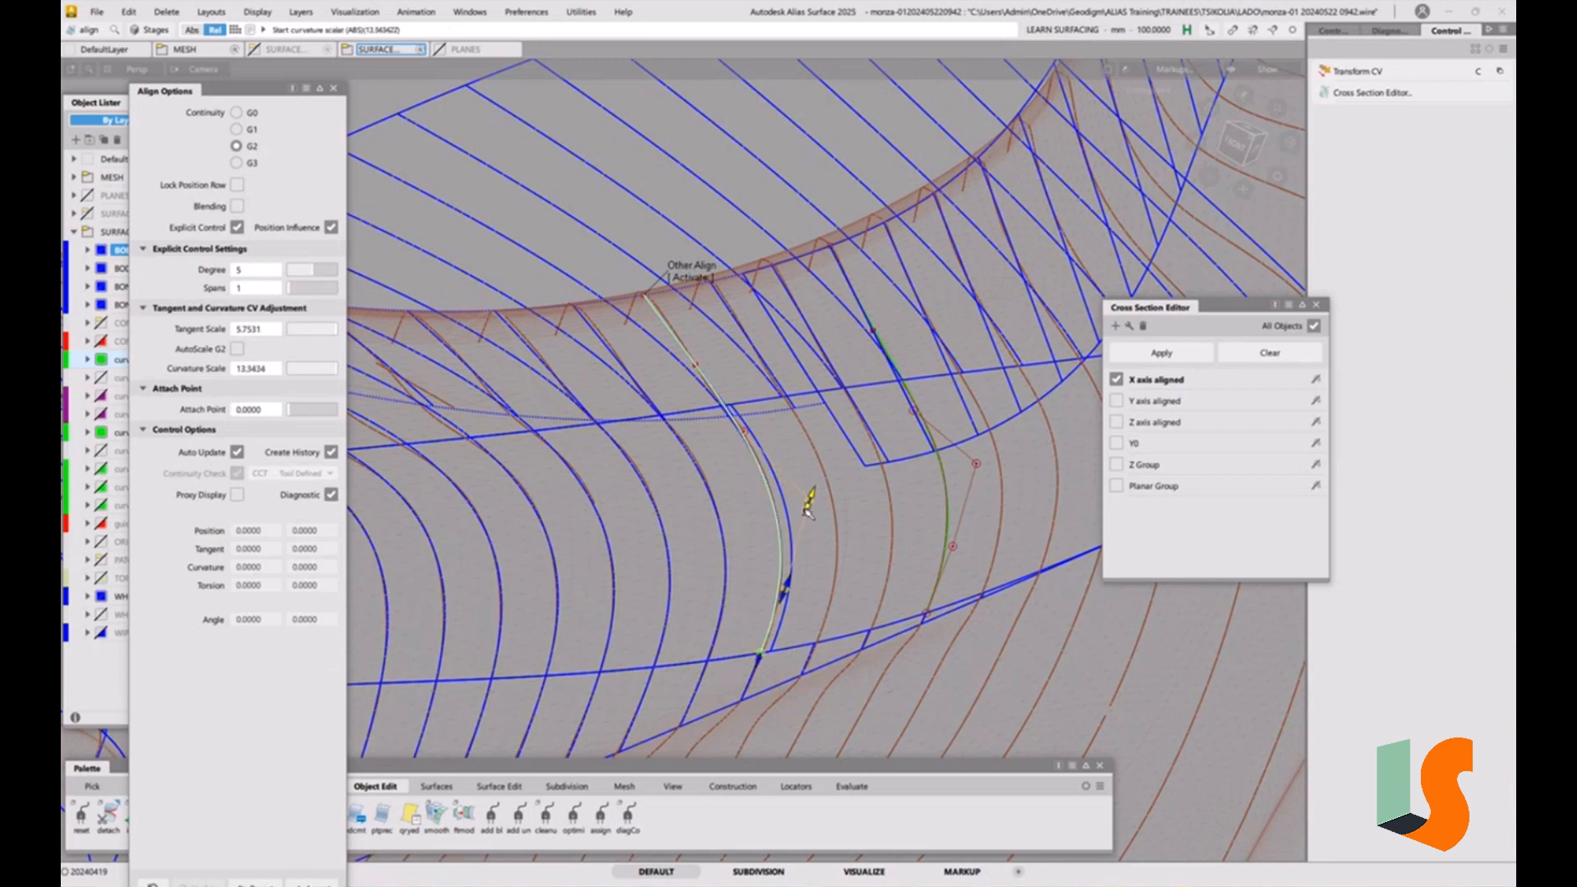
click(785, 588)
key(space)
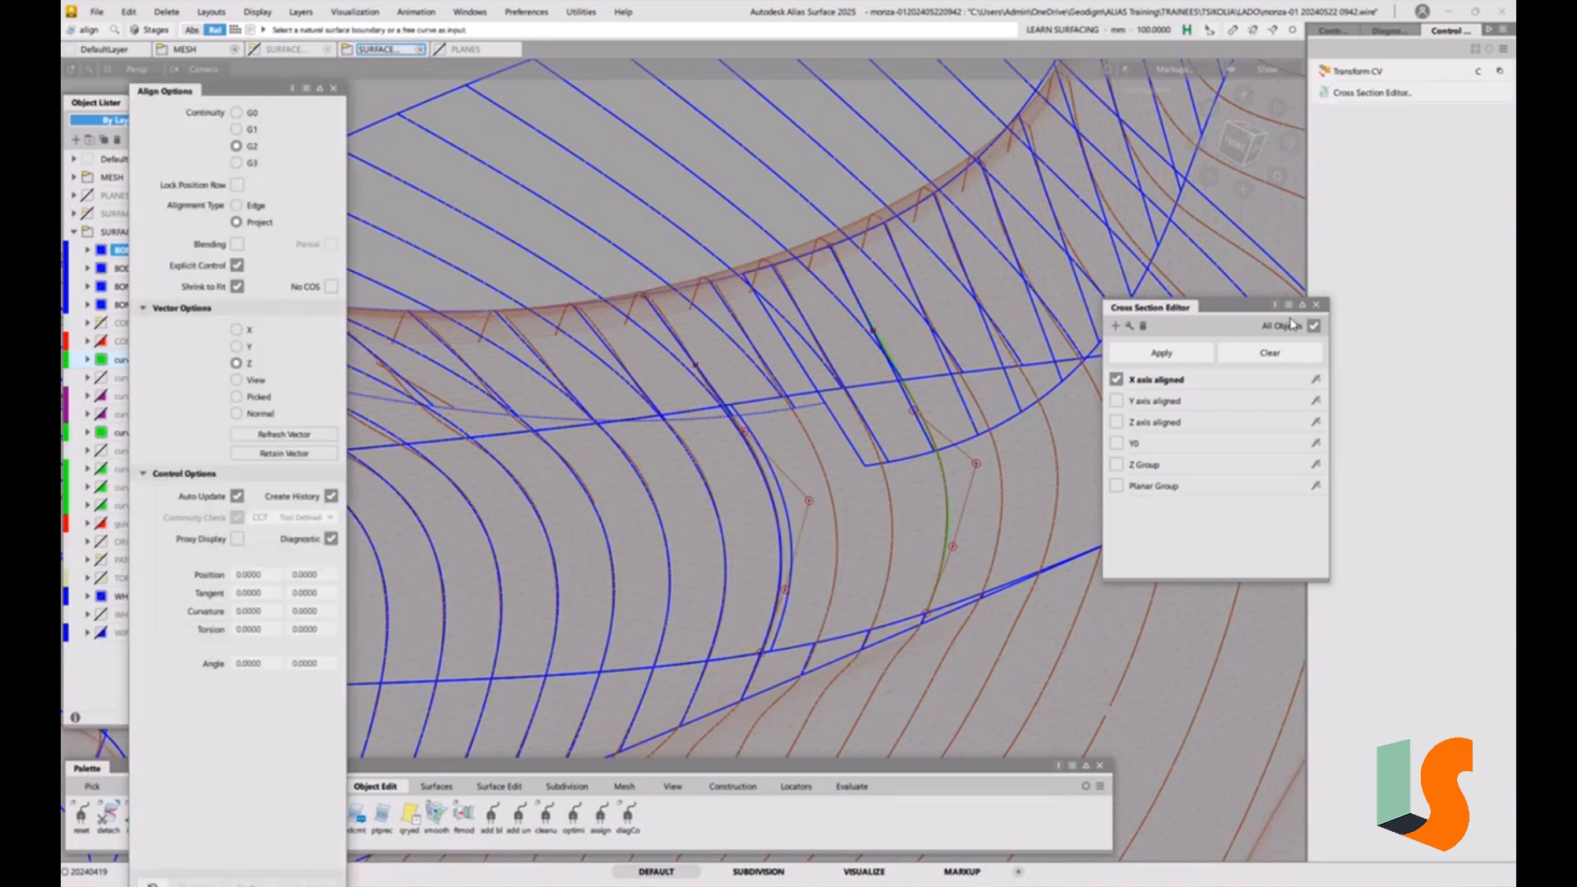
click(1317, 305)
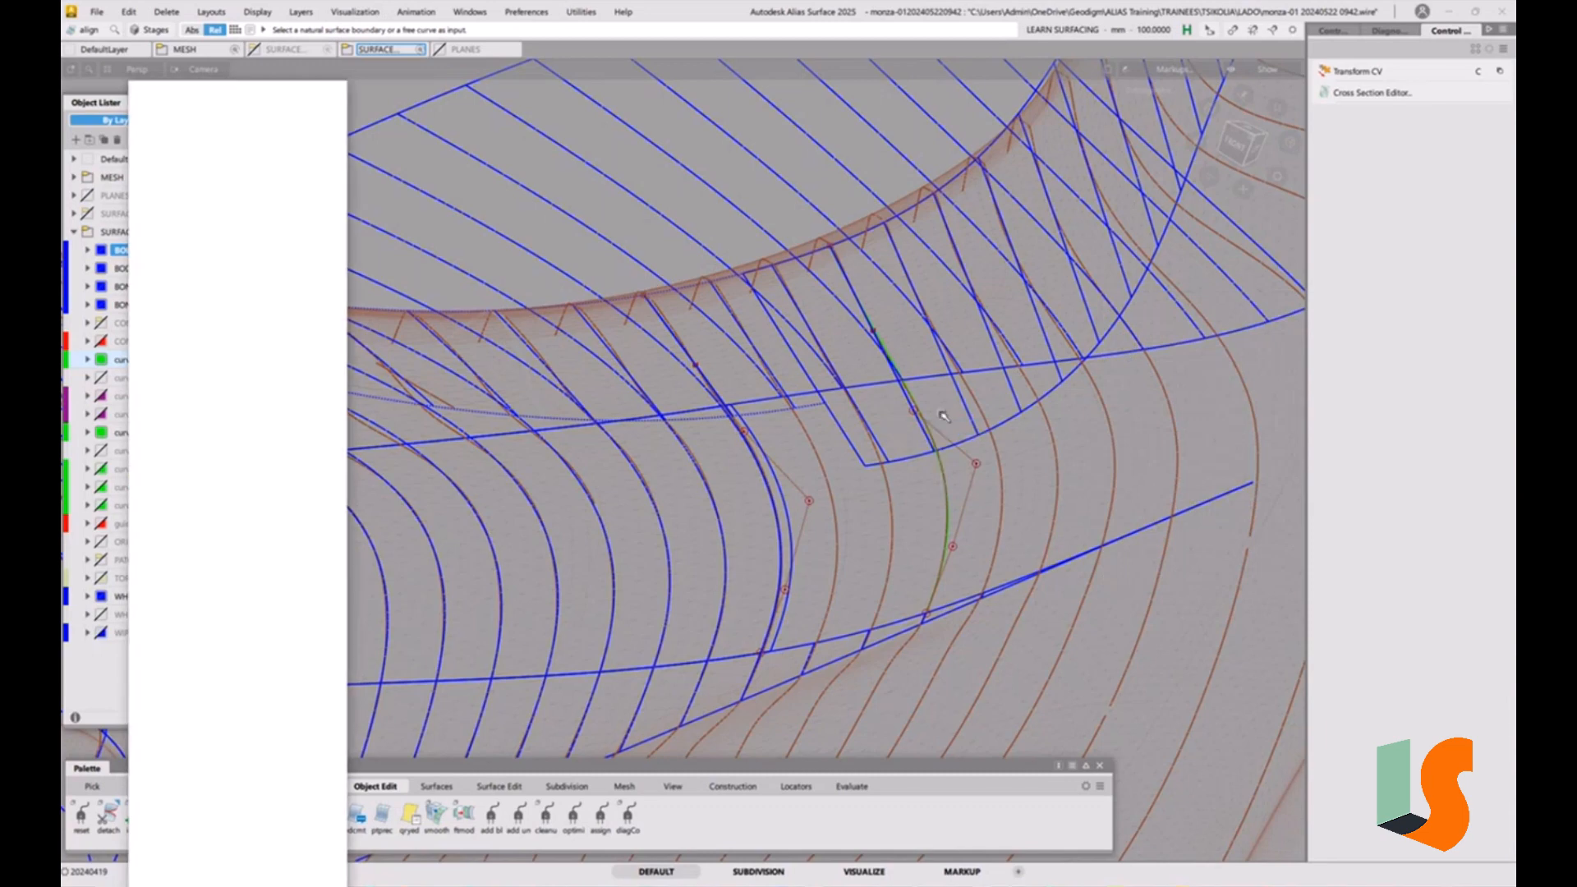
alt+shift+drag(945, 431, 1076, 429)
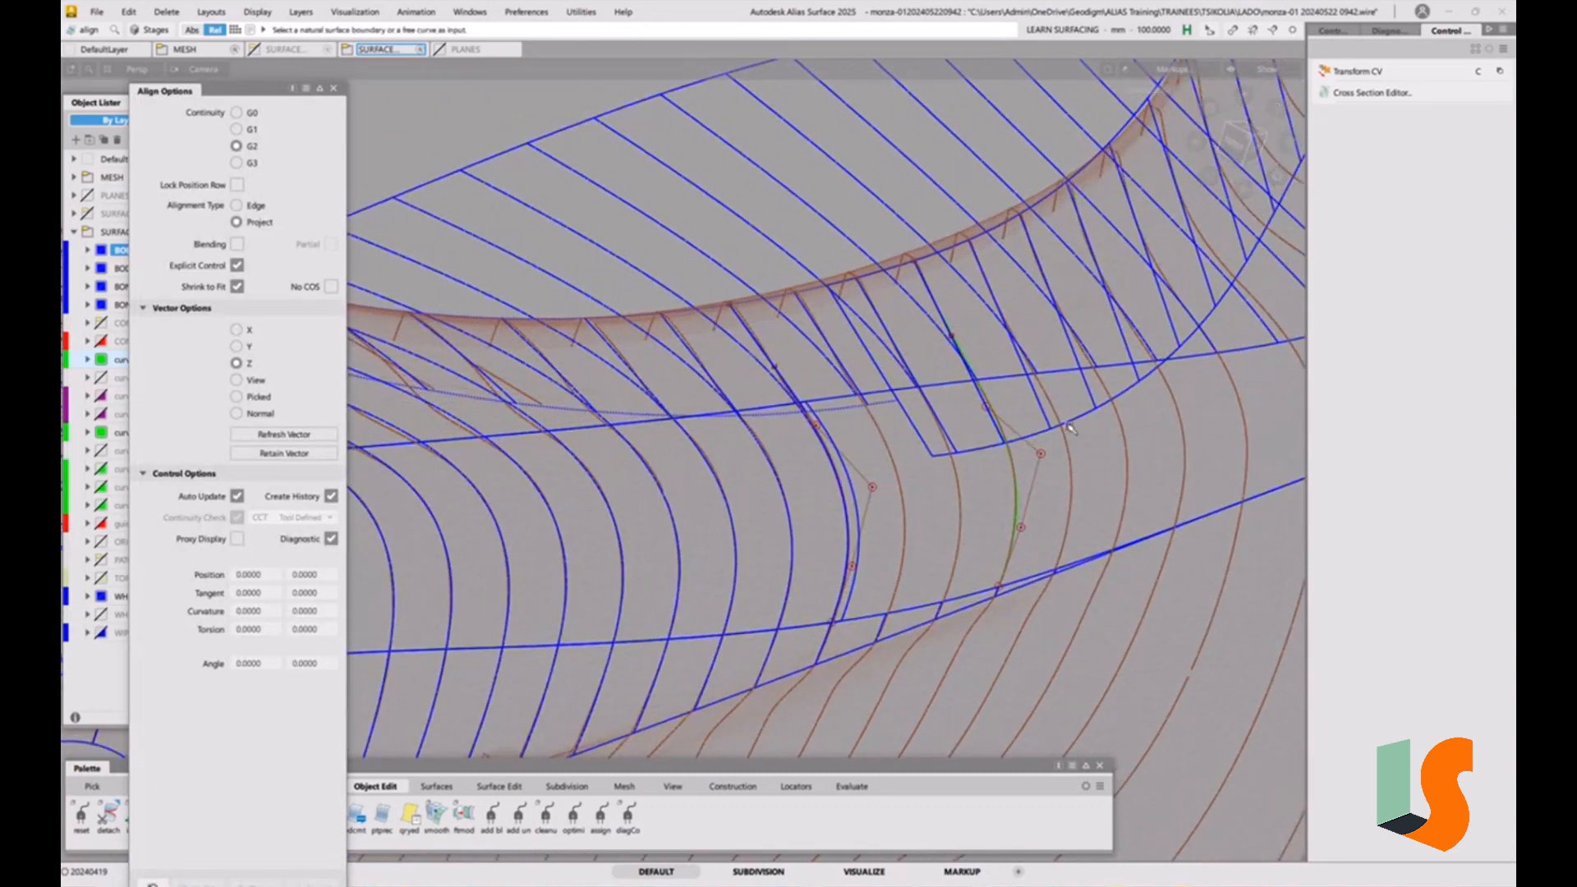
click(333, 88)
alt+shift+drag(940, 575, 900, 589)
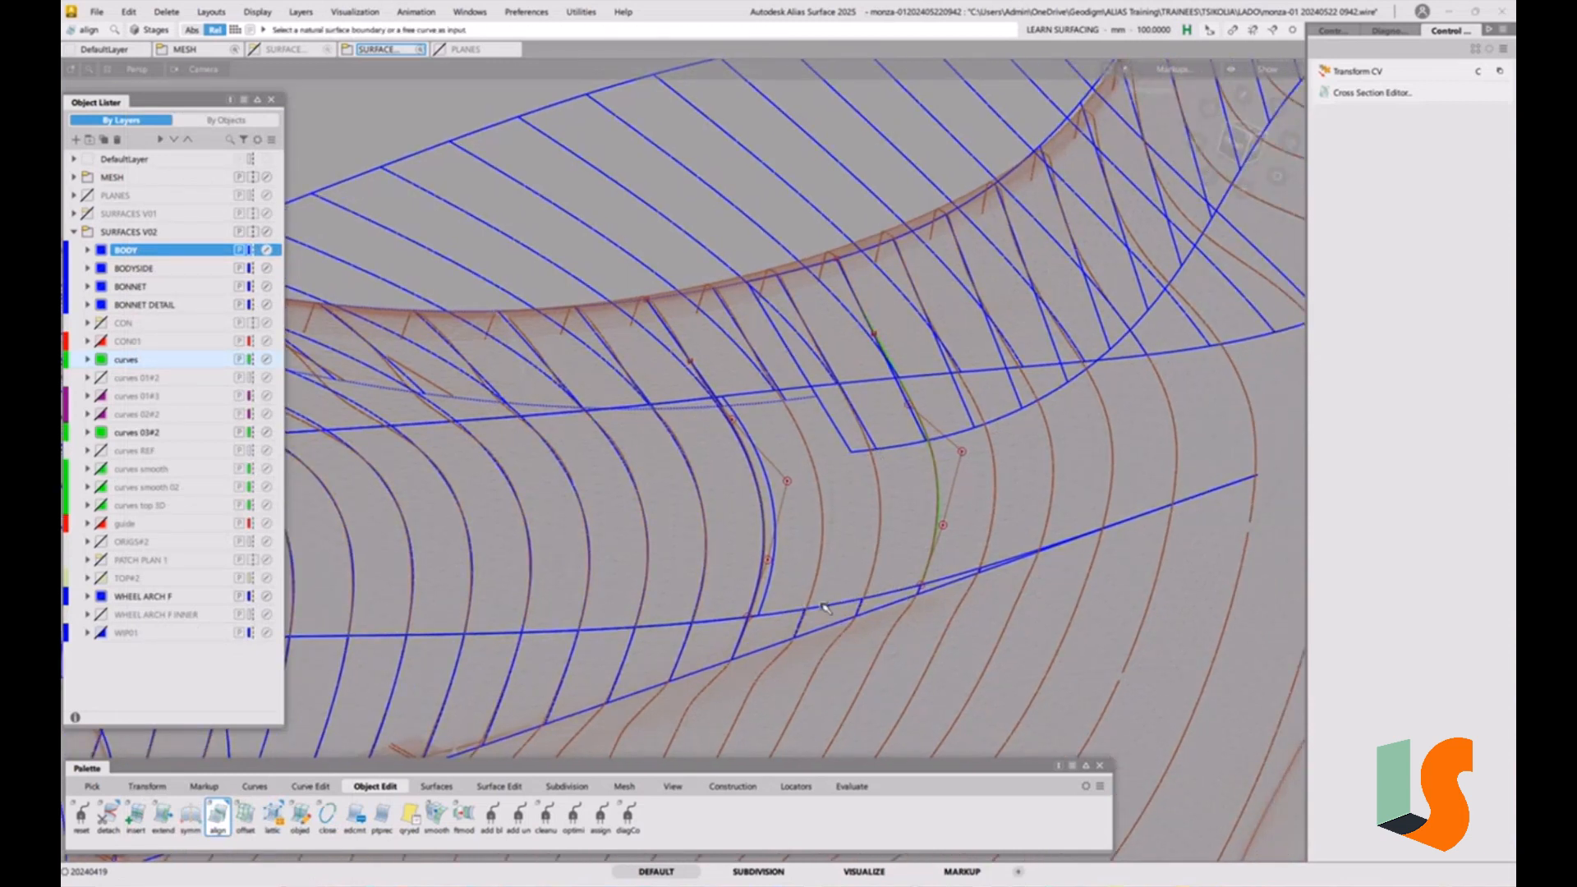
click(435, 786)
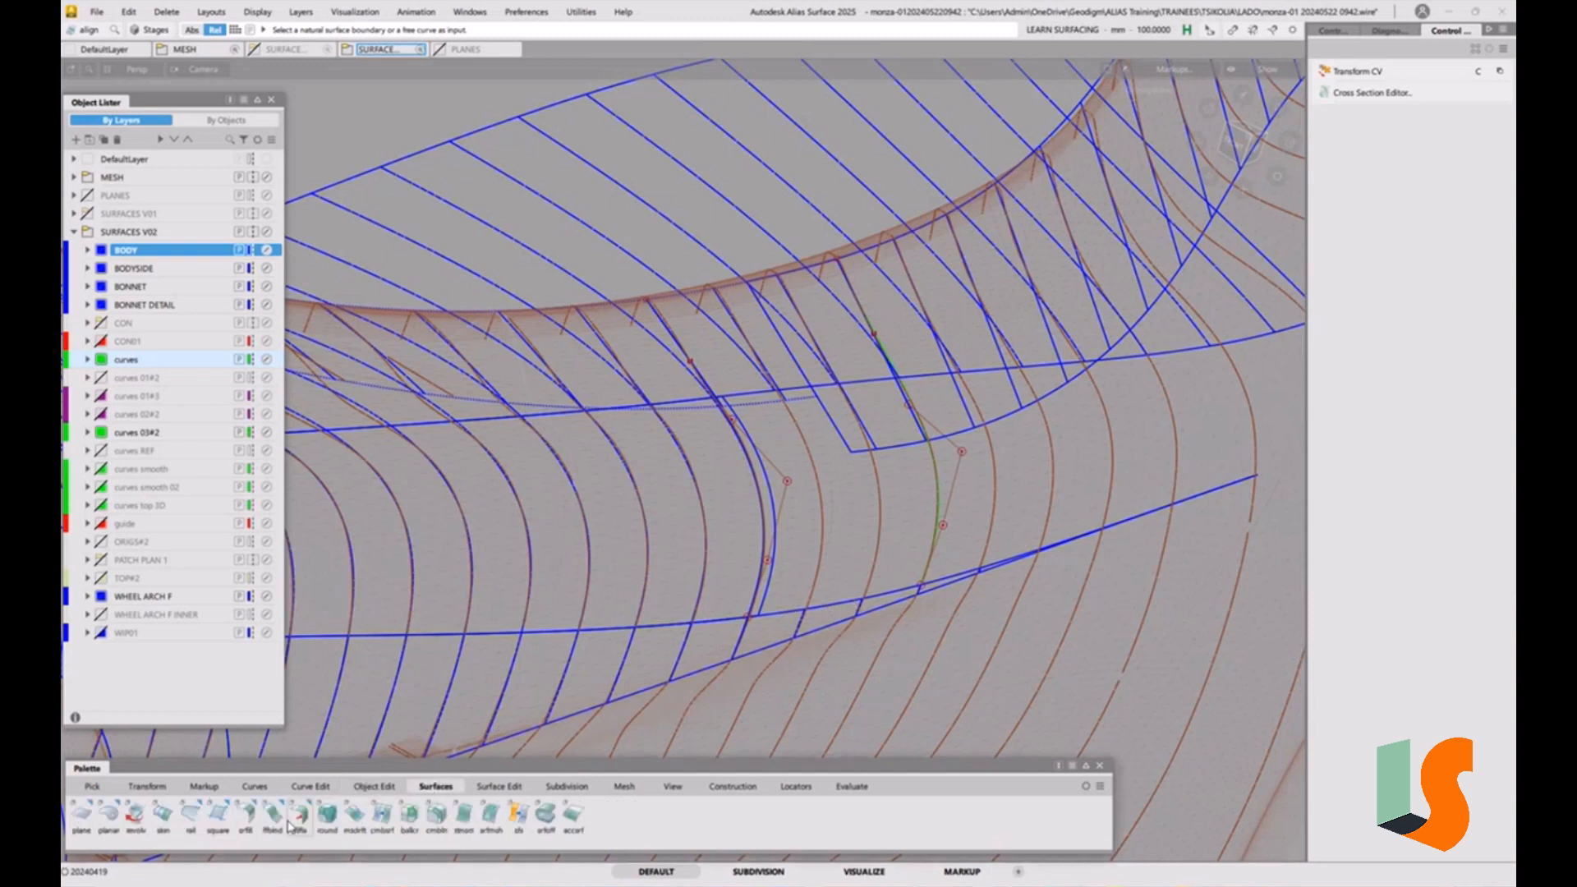
click(191, 813)
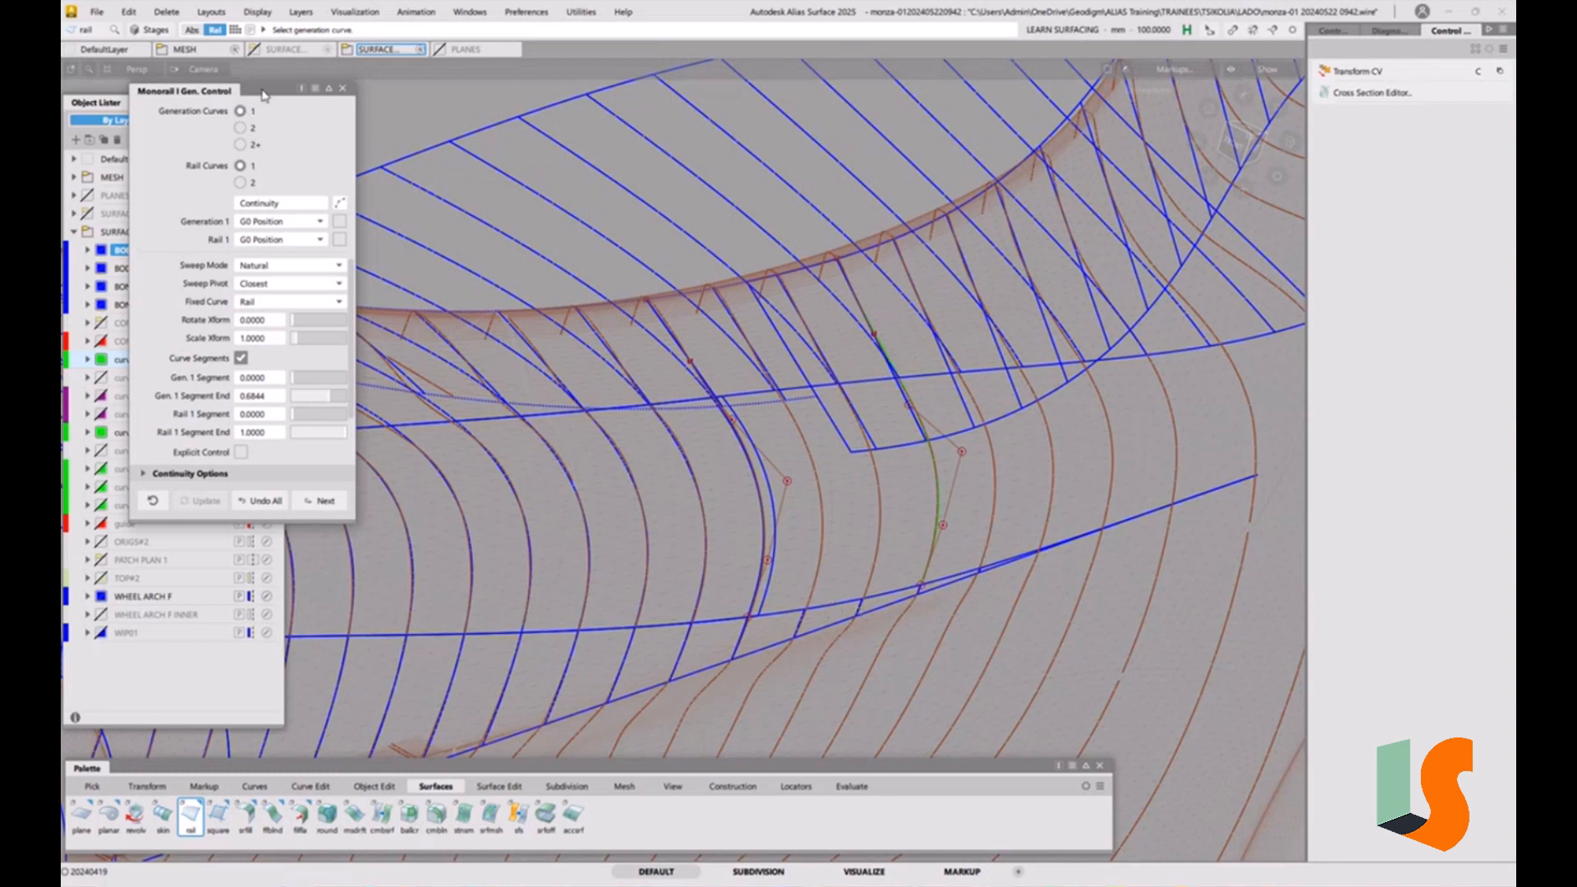
click(240, 182)
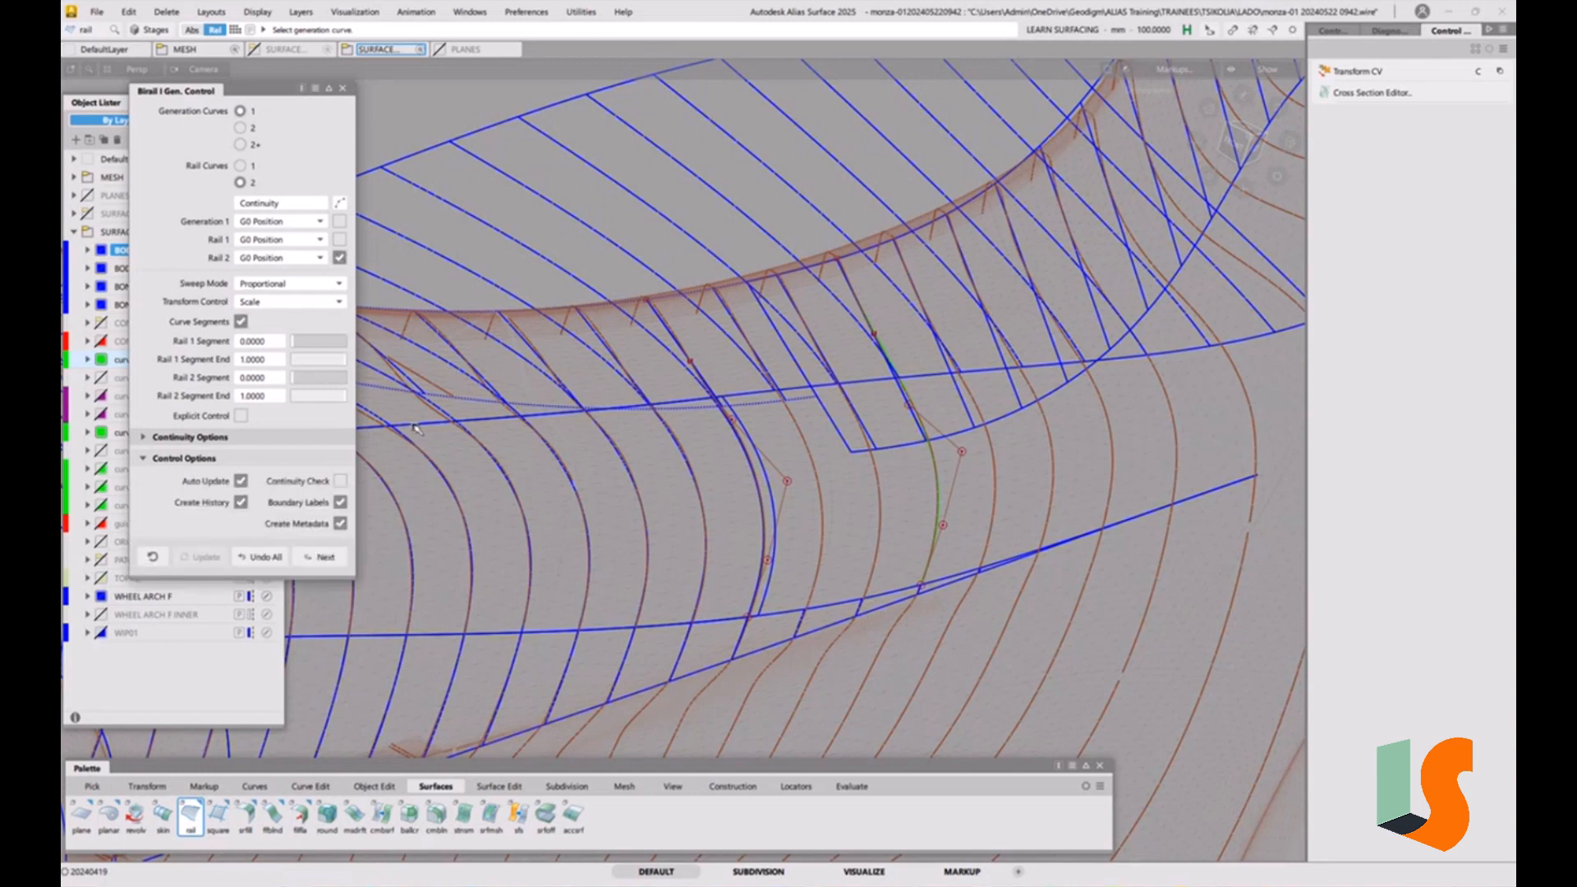
click(853, 601)
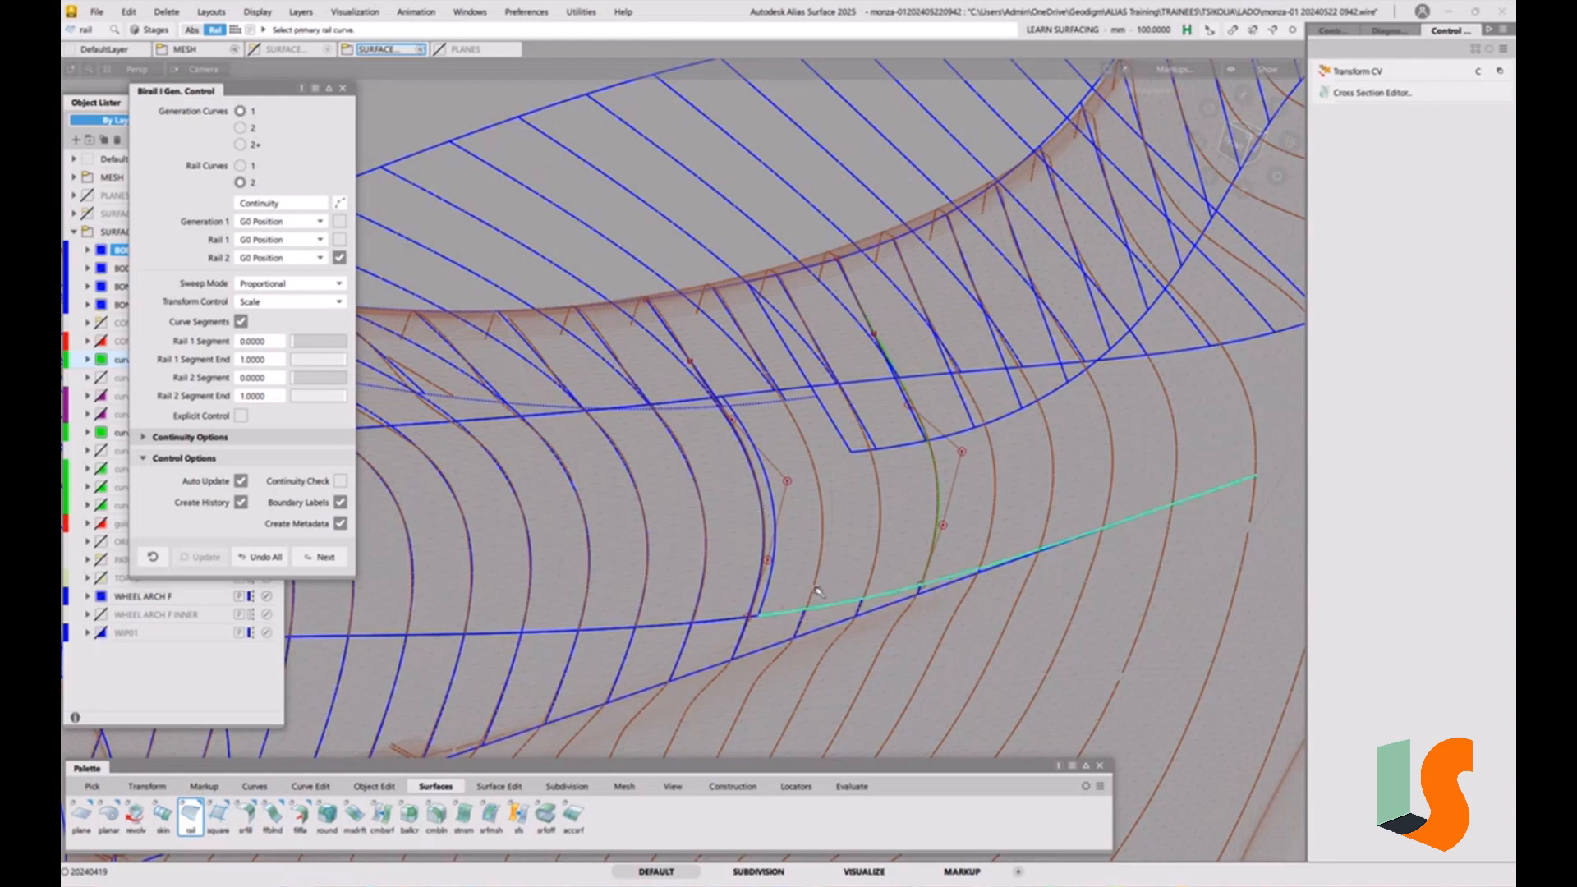
alt+shift+drag(817, 589, 802, 615)
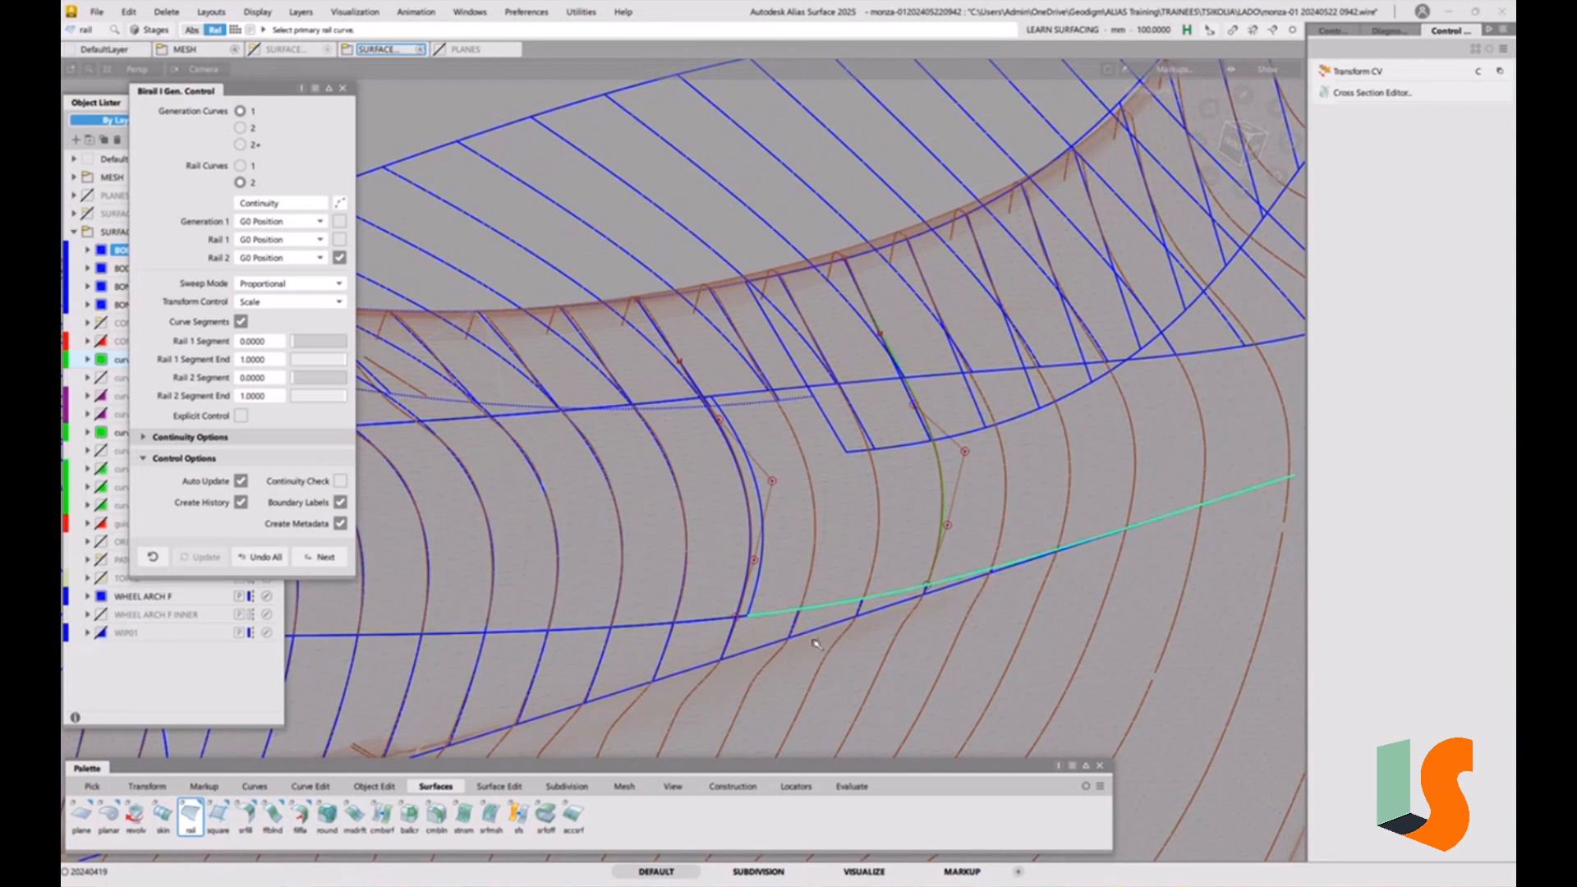
key(ctrl+z)
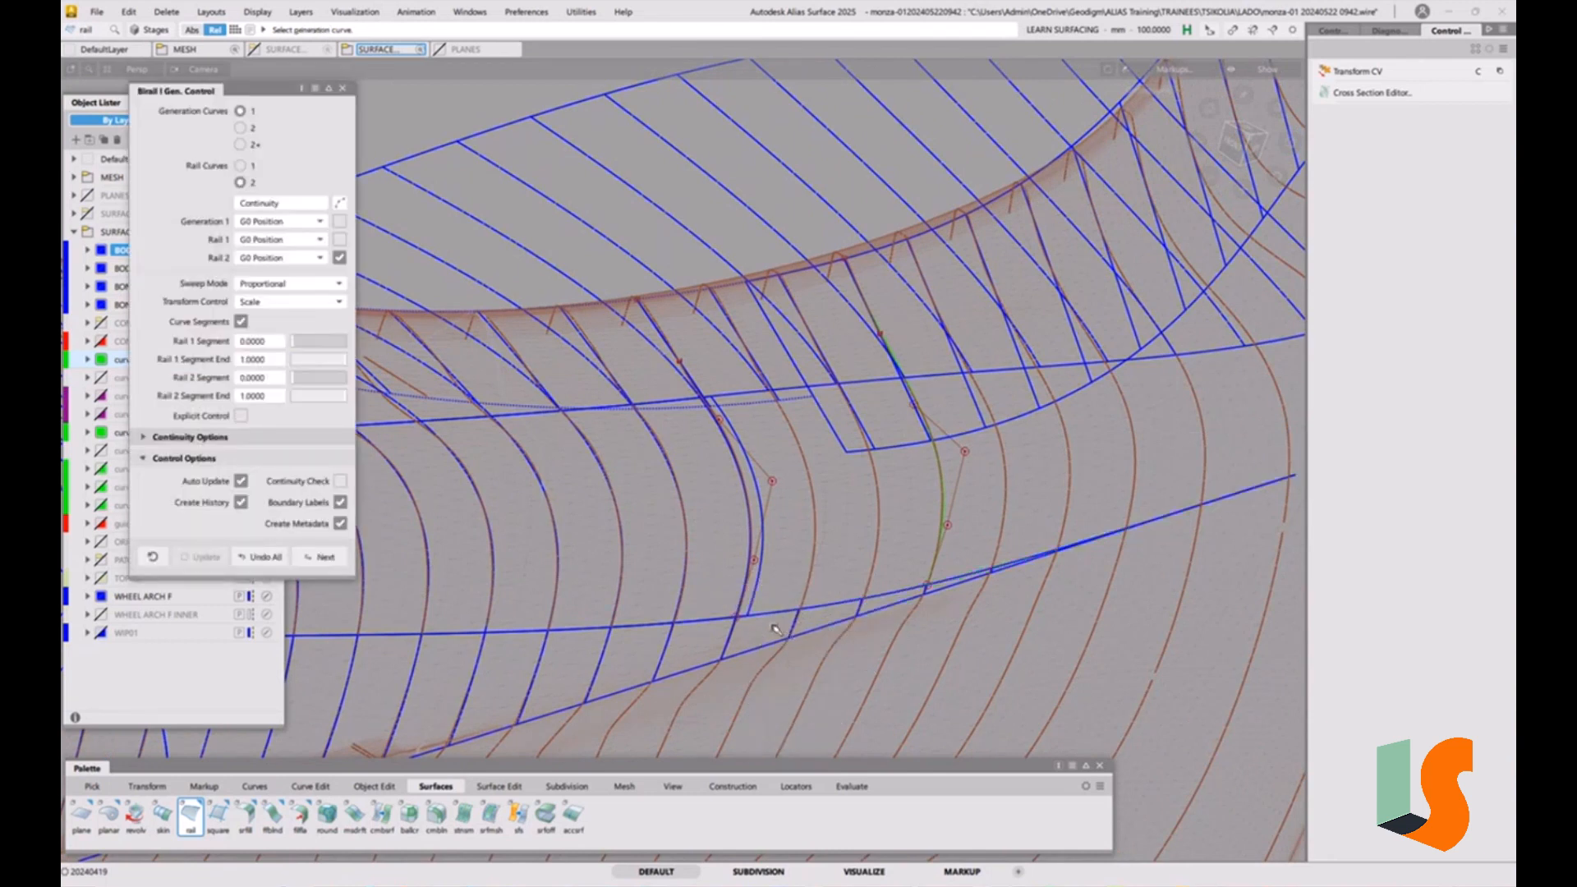
Select the section curve aligned between the upper and lower surfaces
ctrl+shift+drag(780, 603, 801, 614)
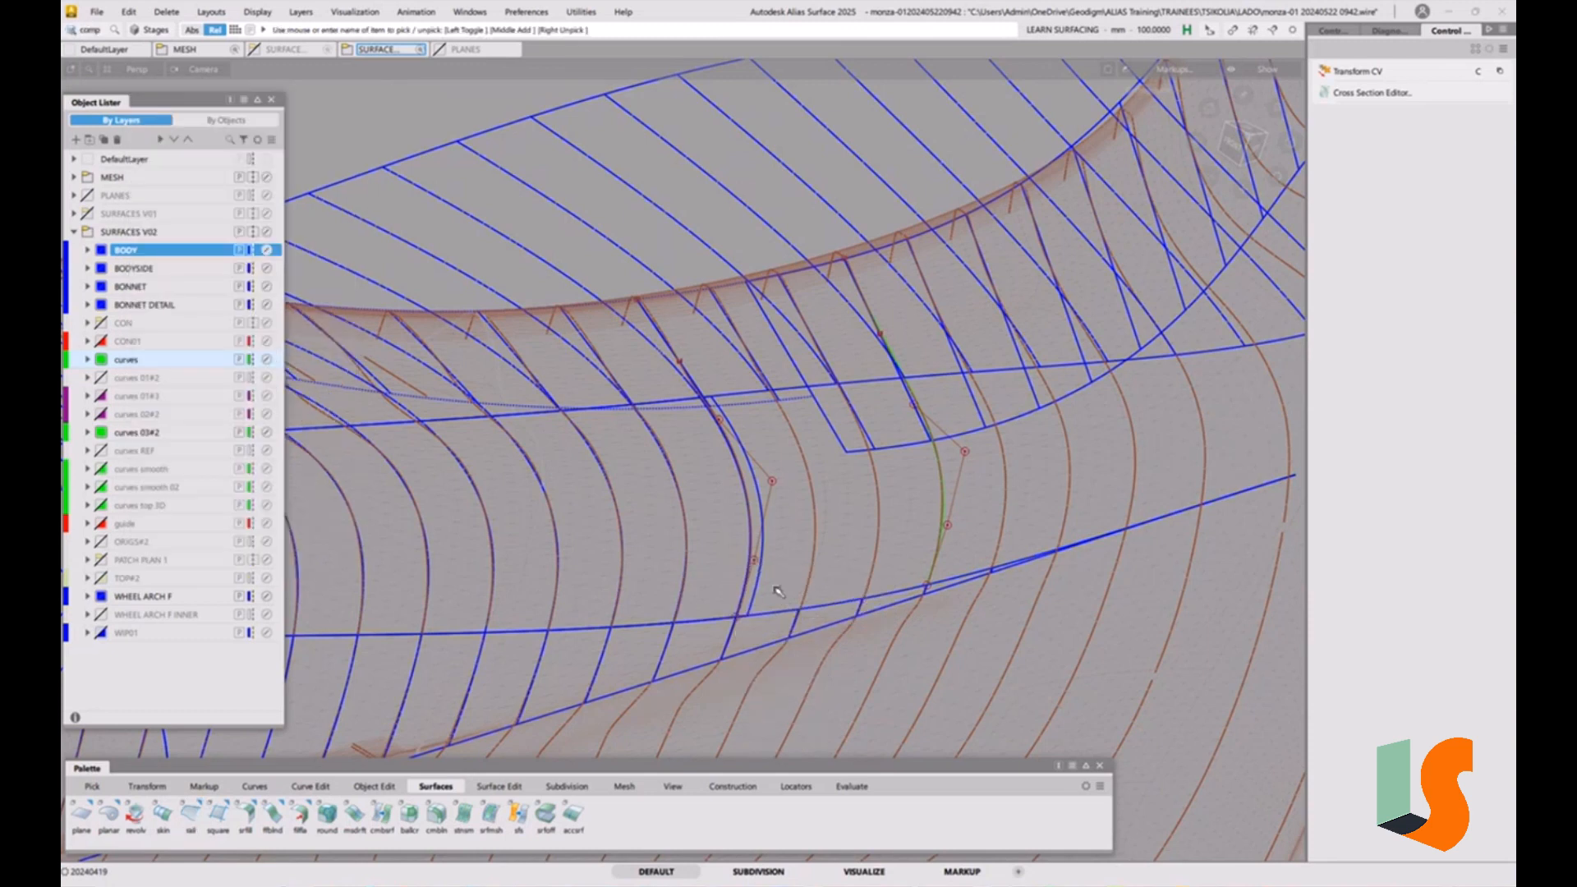
click(746, 574)
Try to move the selected section curve so its lower end snaps to the start of the lower edge
ctrl+shift+middle_drag(804, 566, 803, 536)
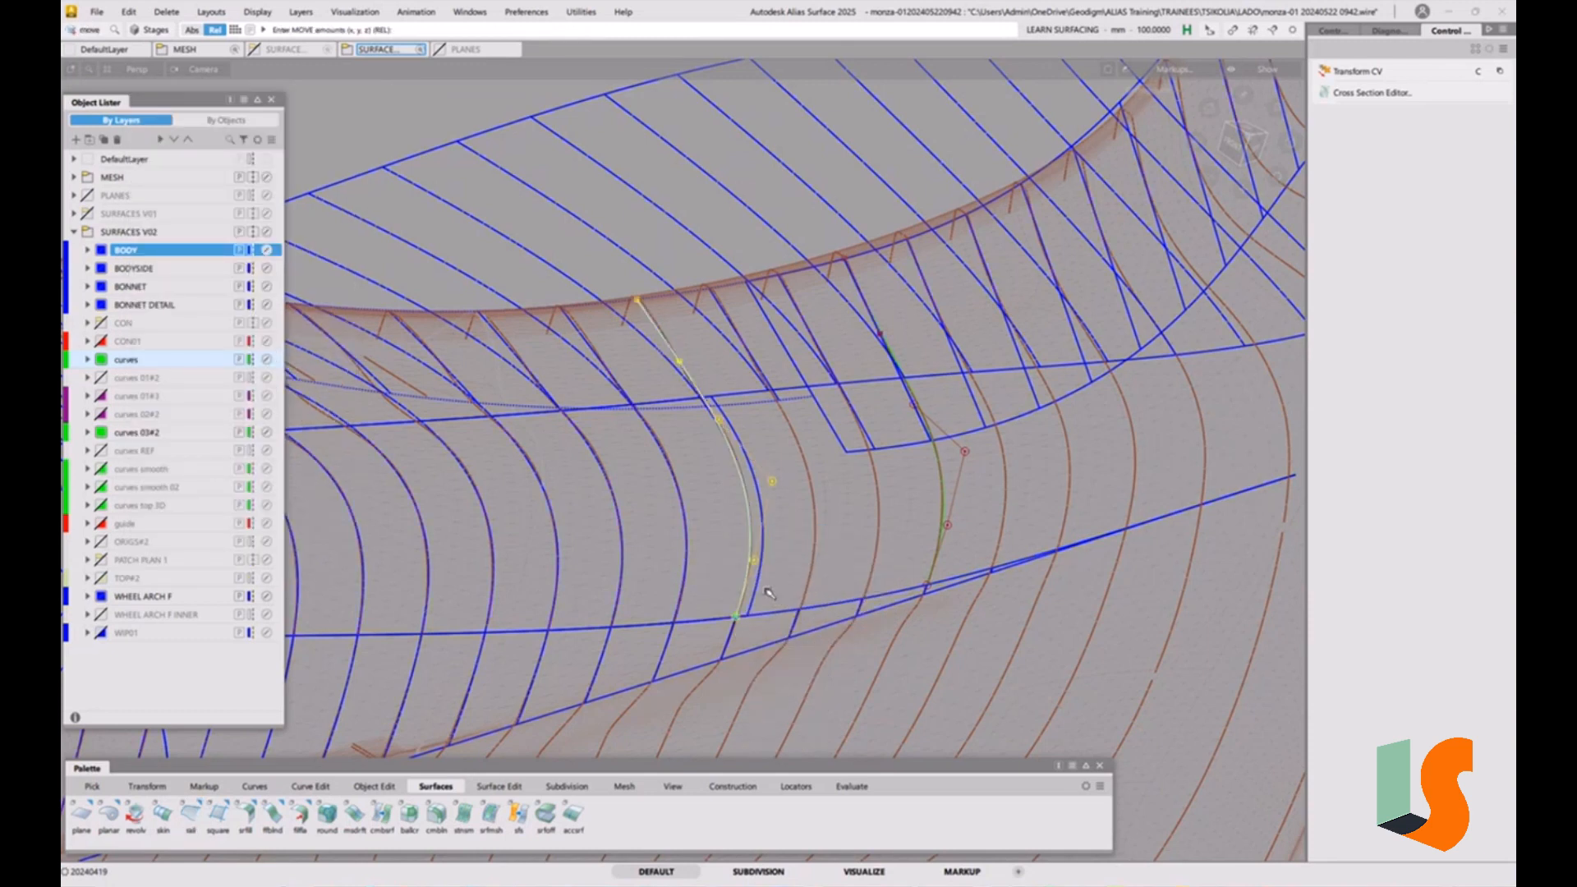
drag(755, 599, 751, 629)
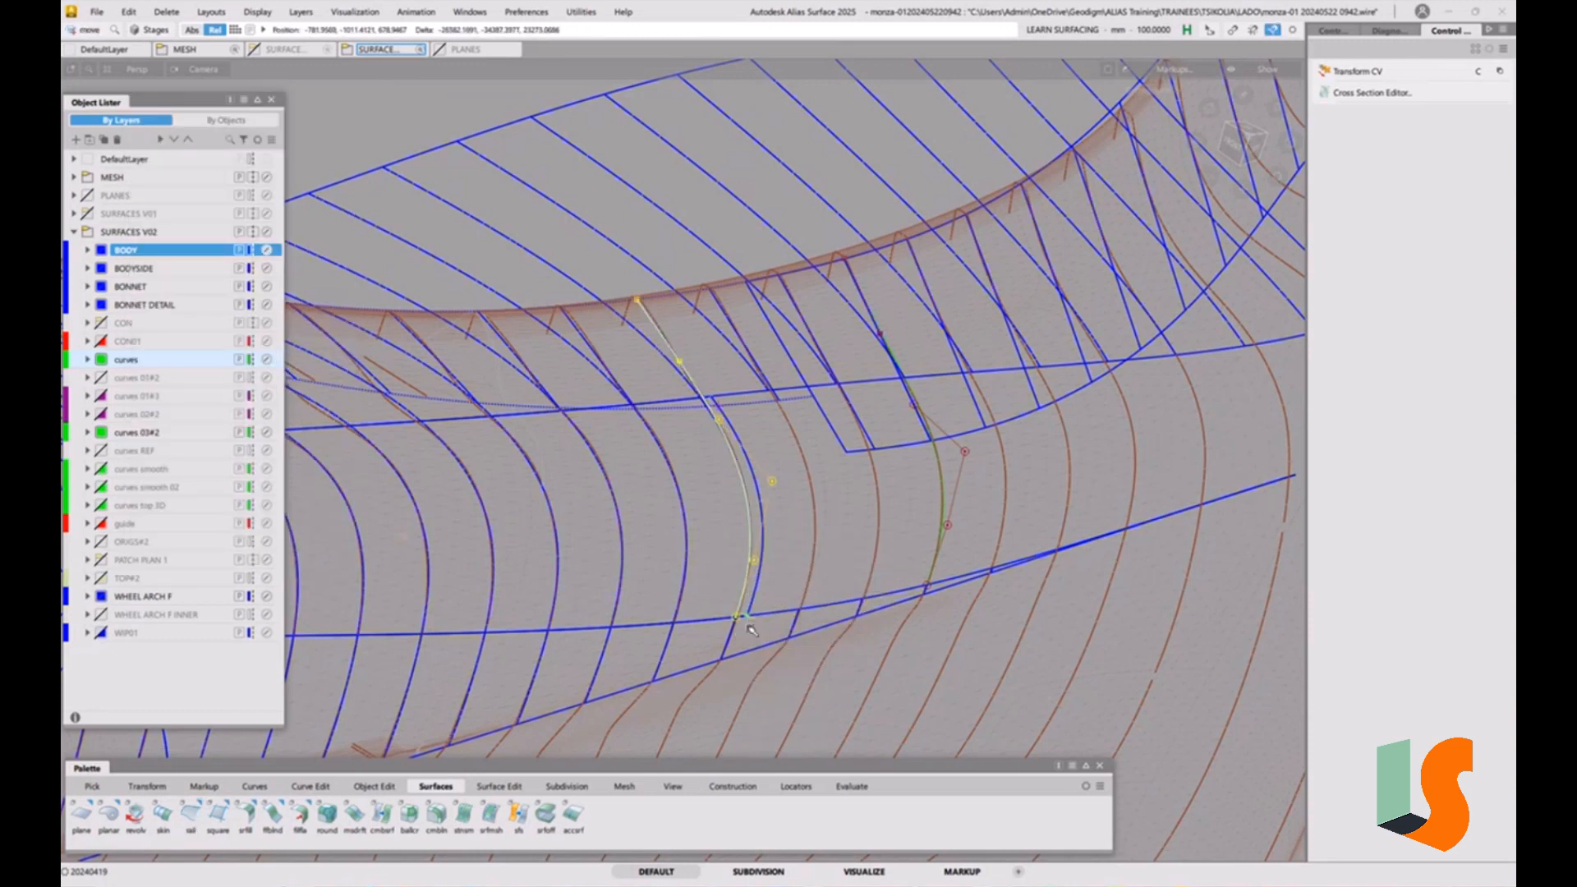
key(ctrl+z)
ctrl+shift+middle_drag(772, 631, 774, 605)
drag(762, 588, 781, 623)
key(ctrl+z)
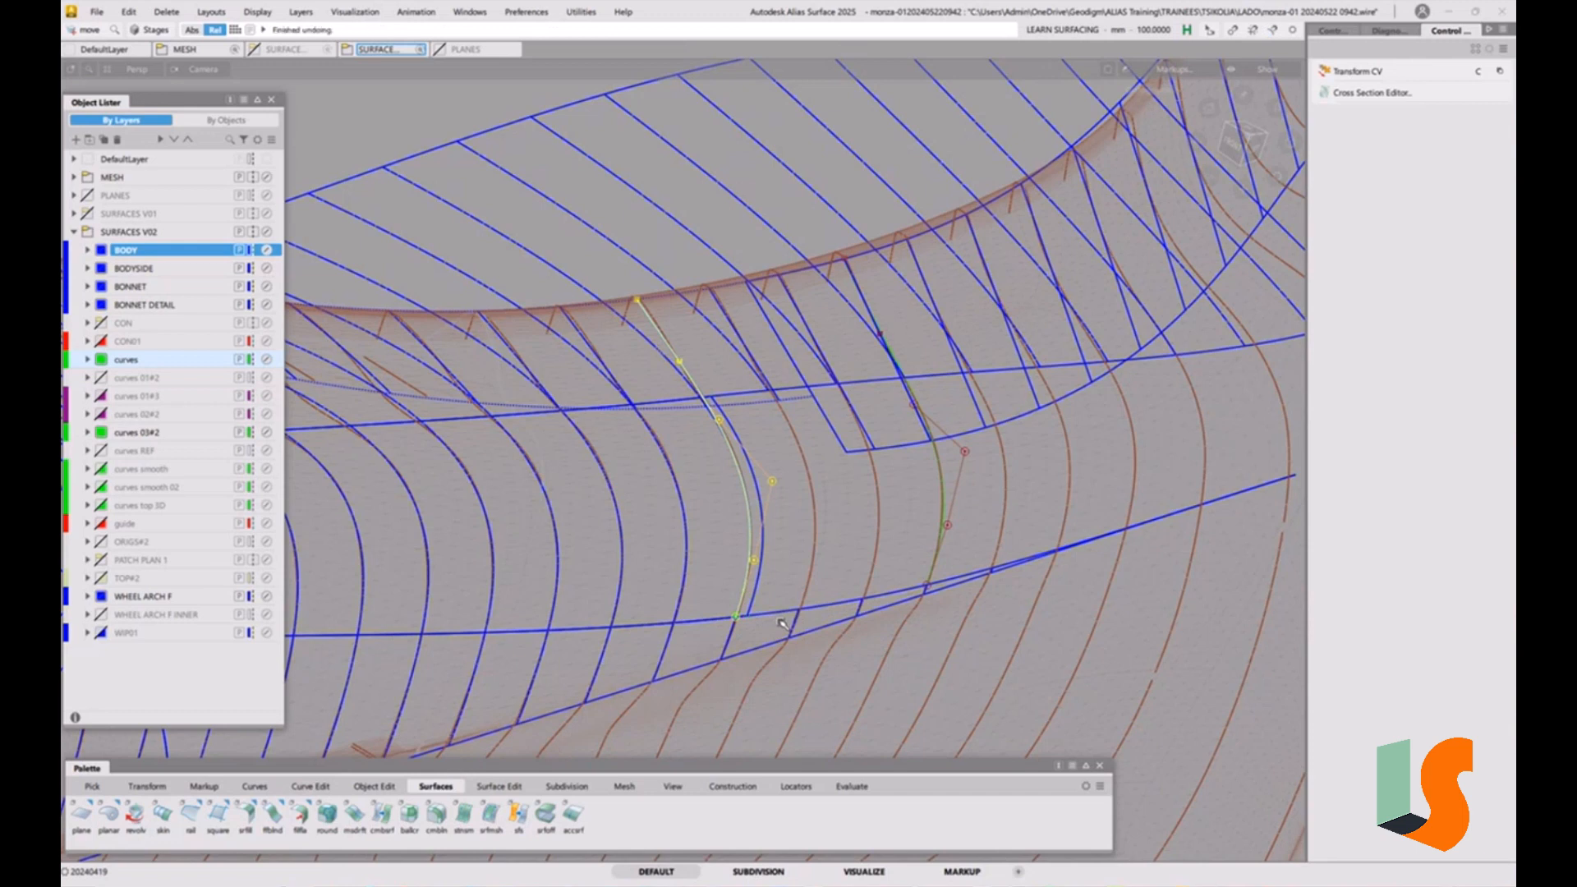
Delete the section curve's construction history and move the curve so its lower end snaps to the start of the lower edge
click(817, 658)
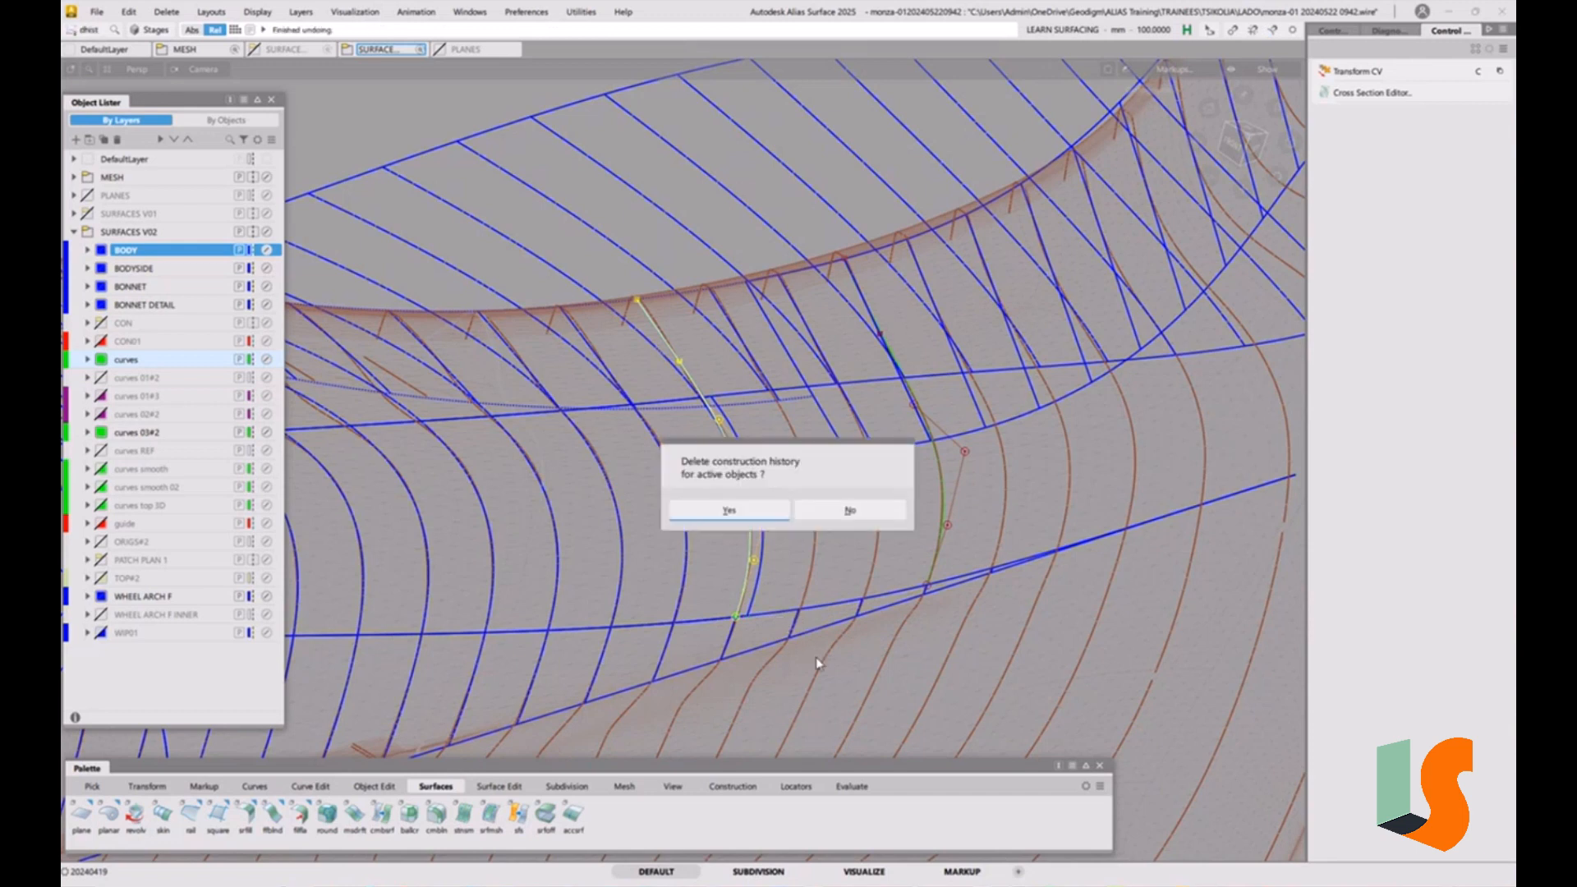
click(734, 510)
ctrl+shift+right_drag(788, 606, 786, 580)
ctrl+alt+drag(754, 601, 751, 617)
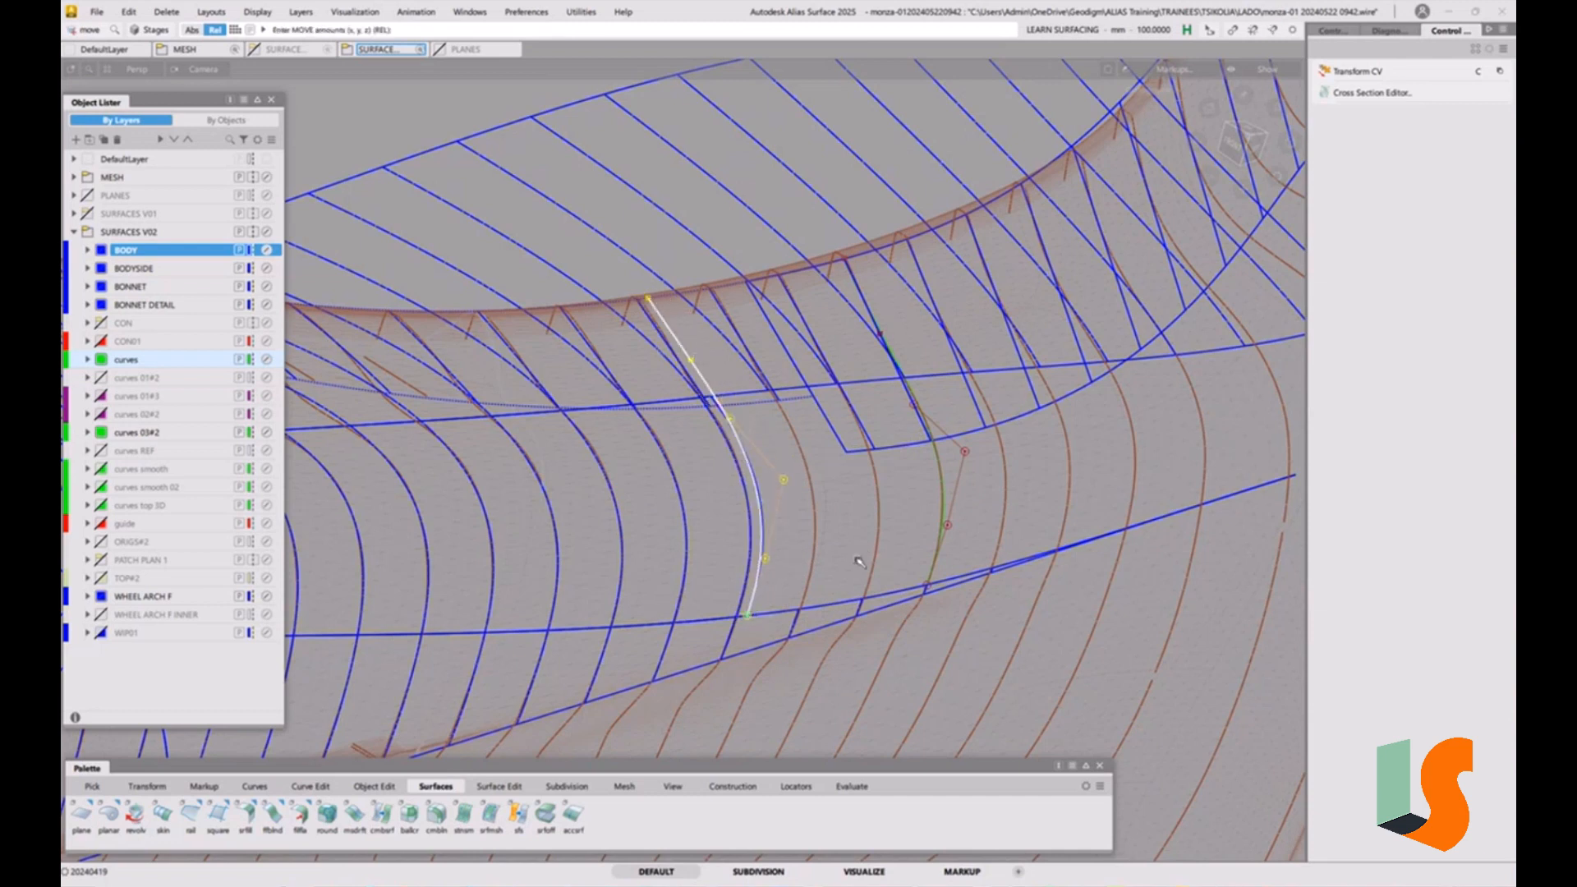
Build a rail surface using the lower edge curve as the generation curve and the two section curves as the rails
ctrl+shift+drag(913, 547, 774, 581)
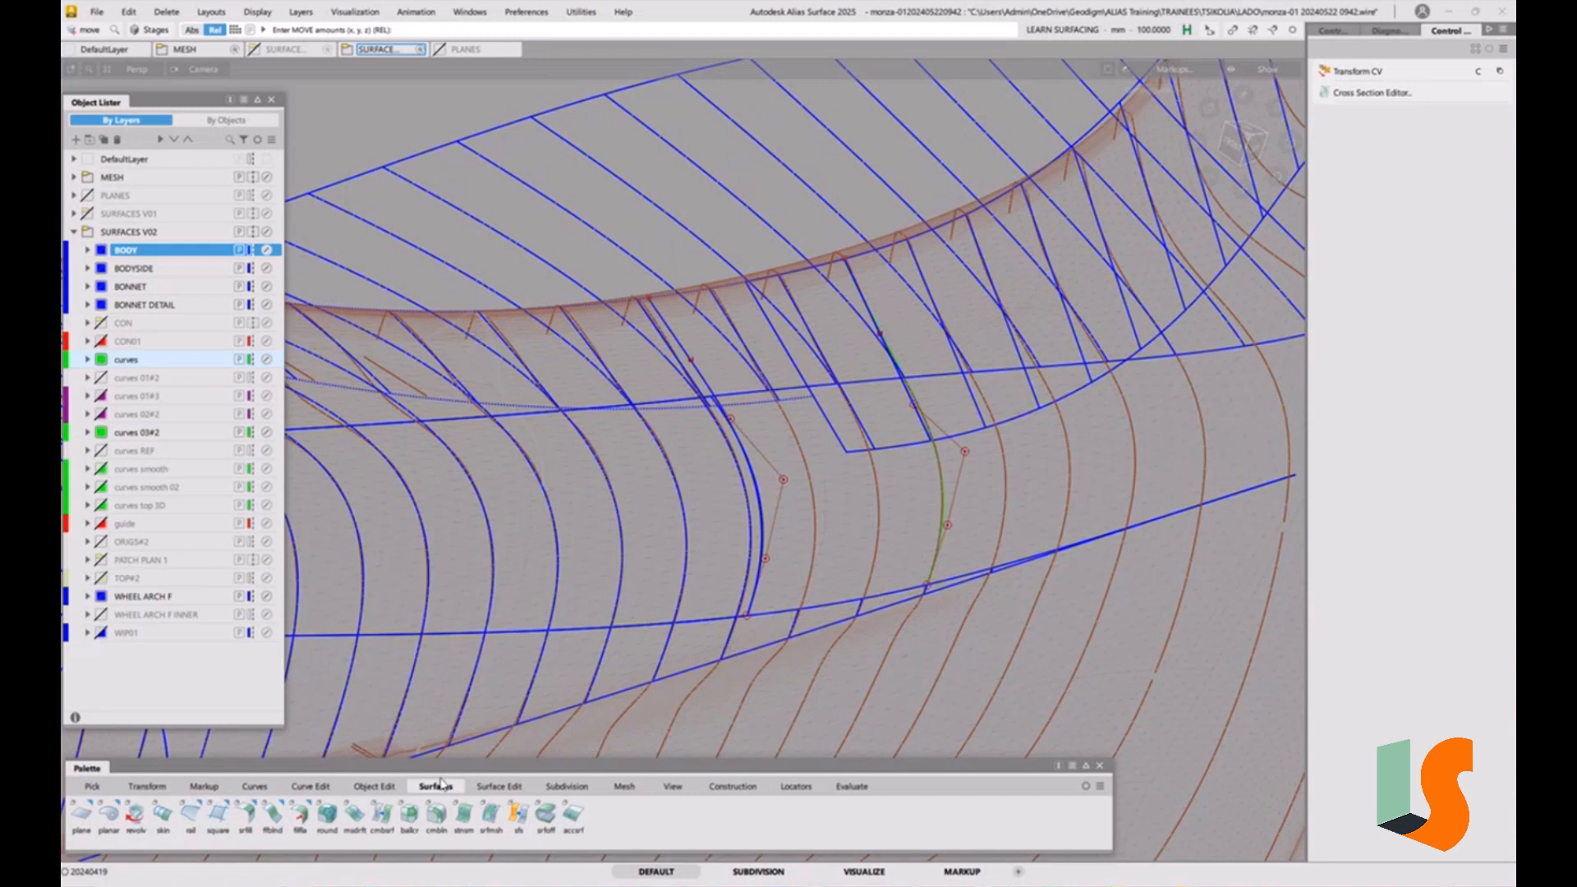
double_click(190, 813)
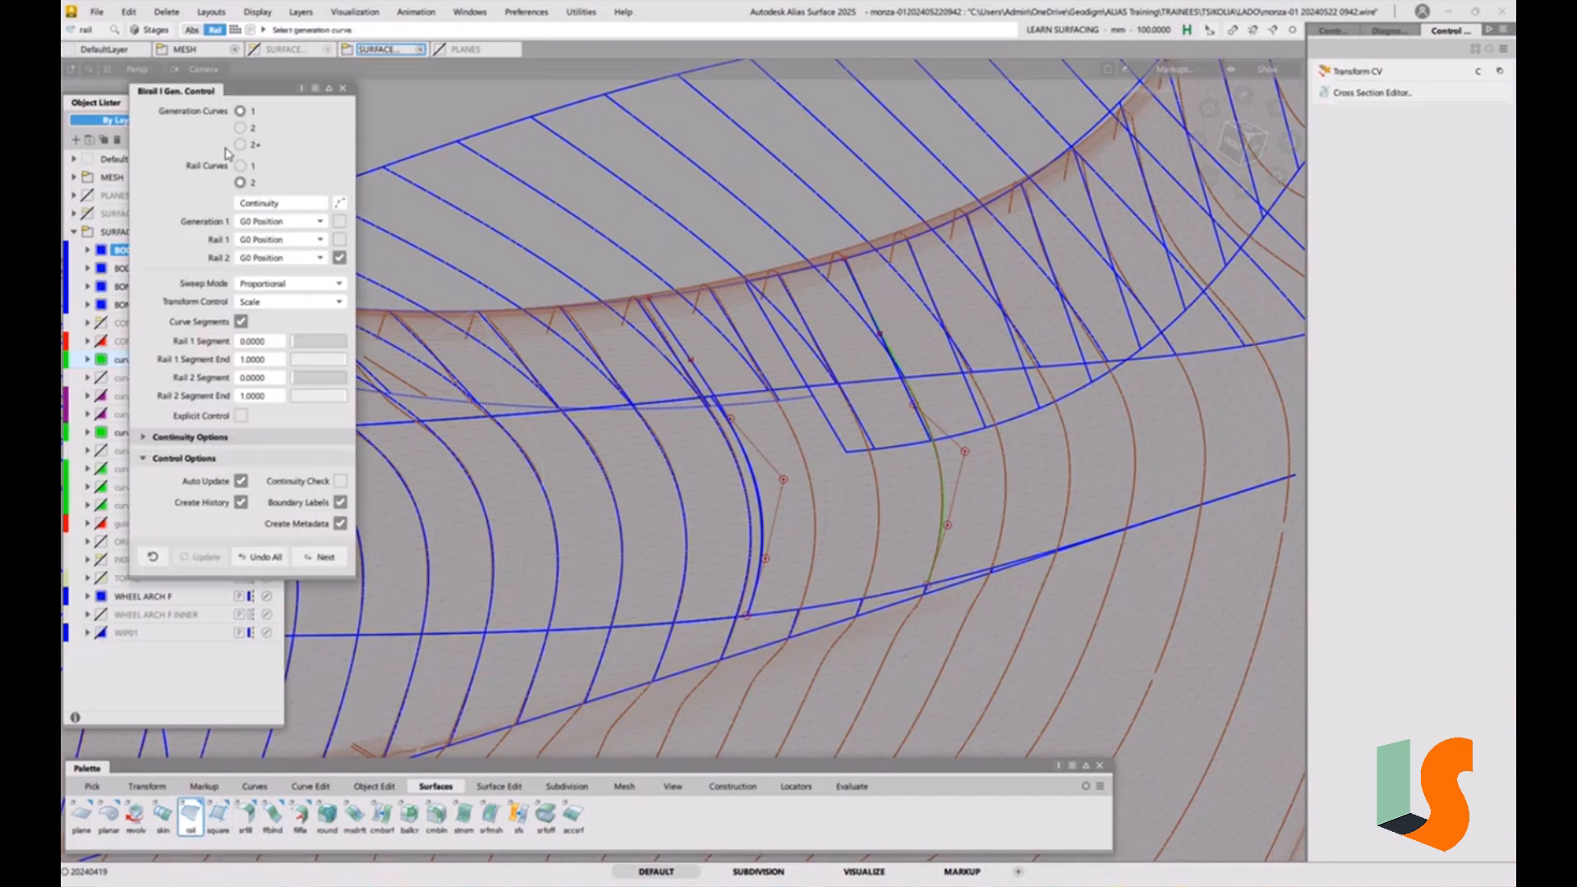
click(833, 605)
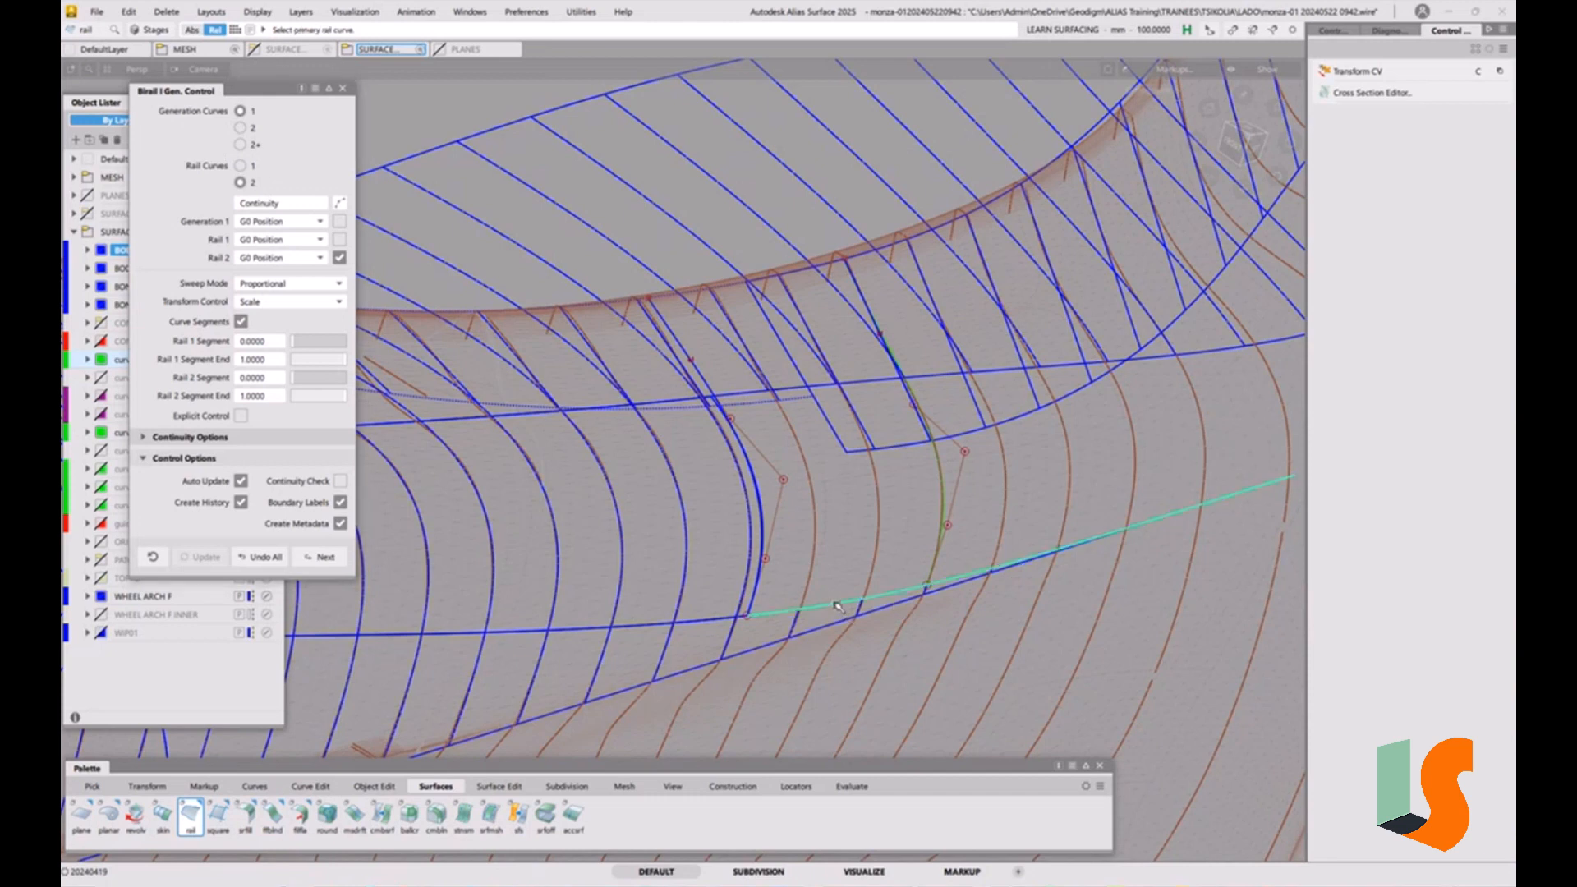
click(764, 526)
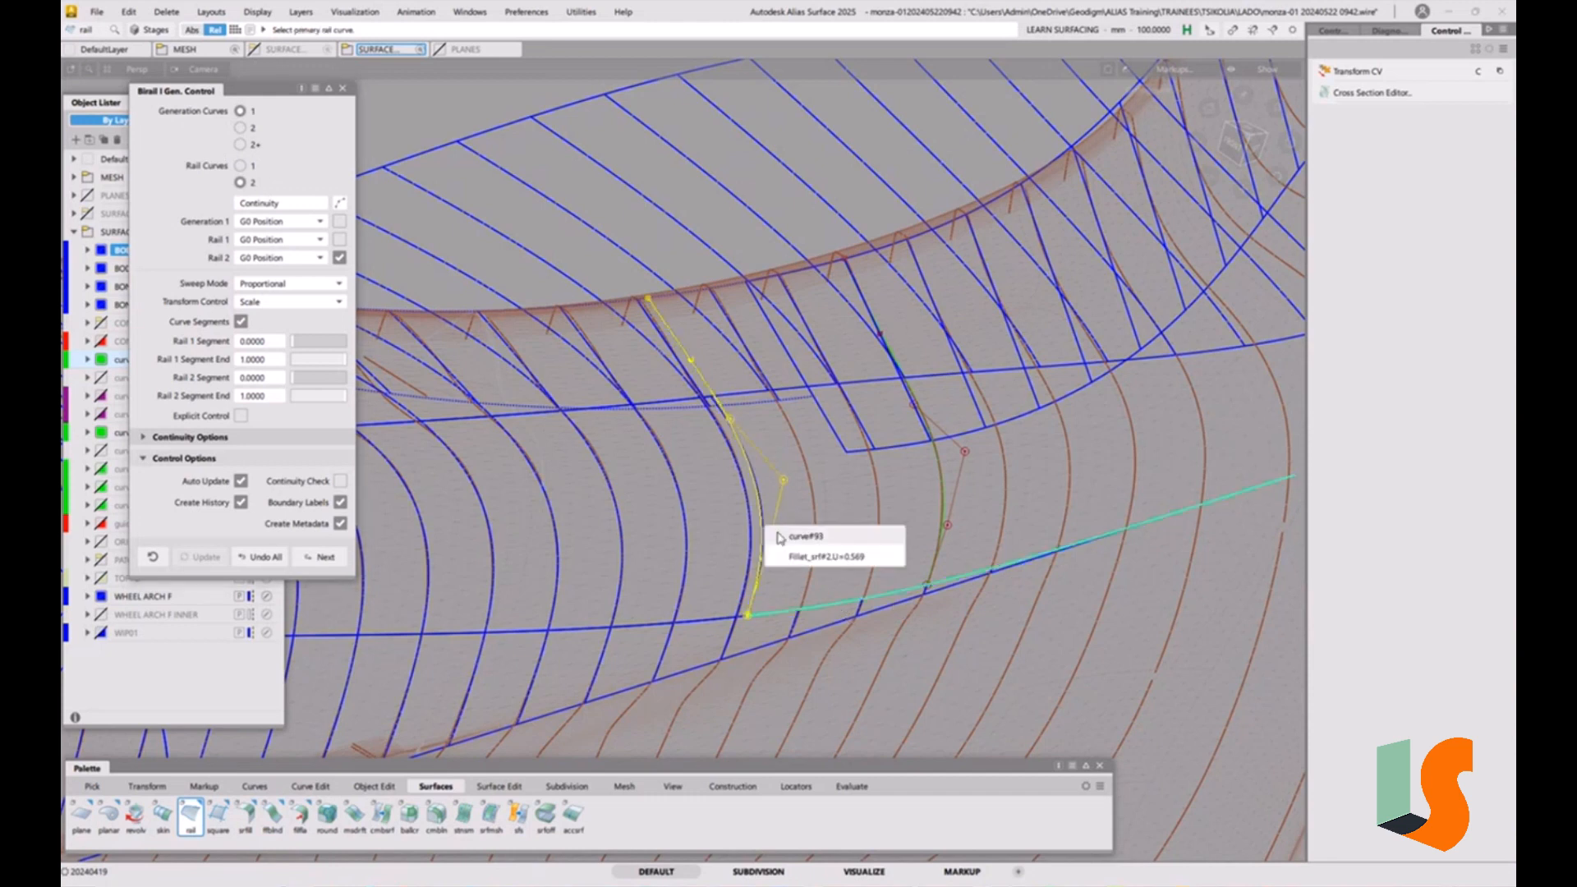
click(946, 502)
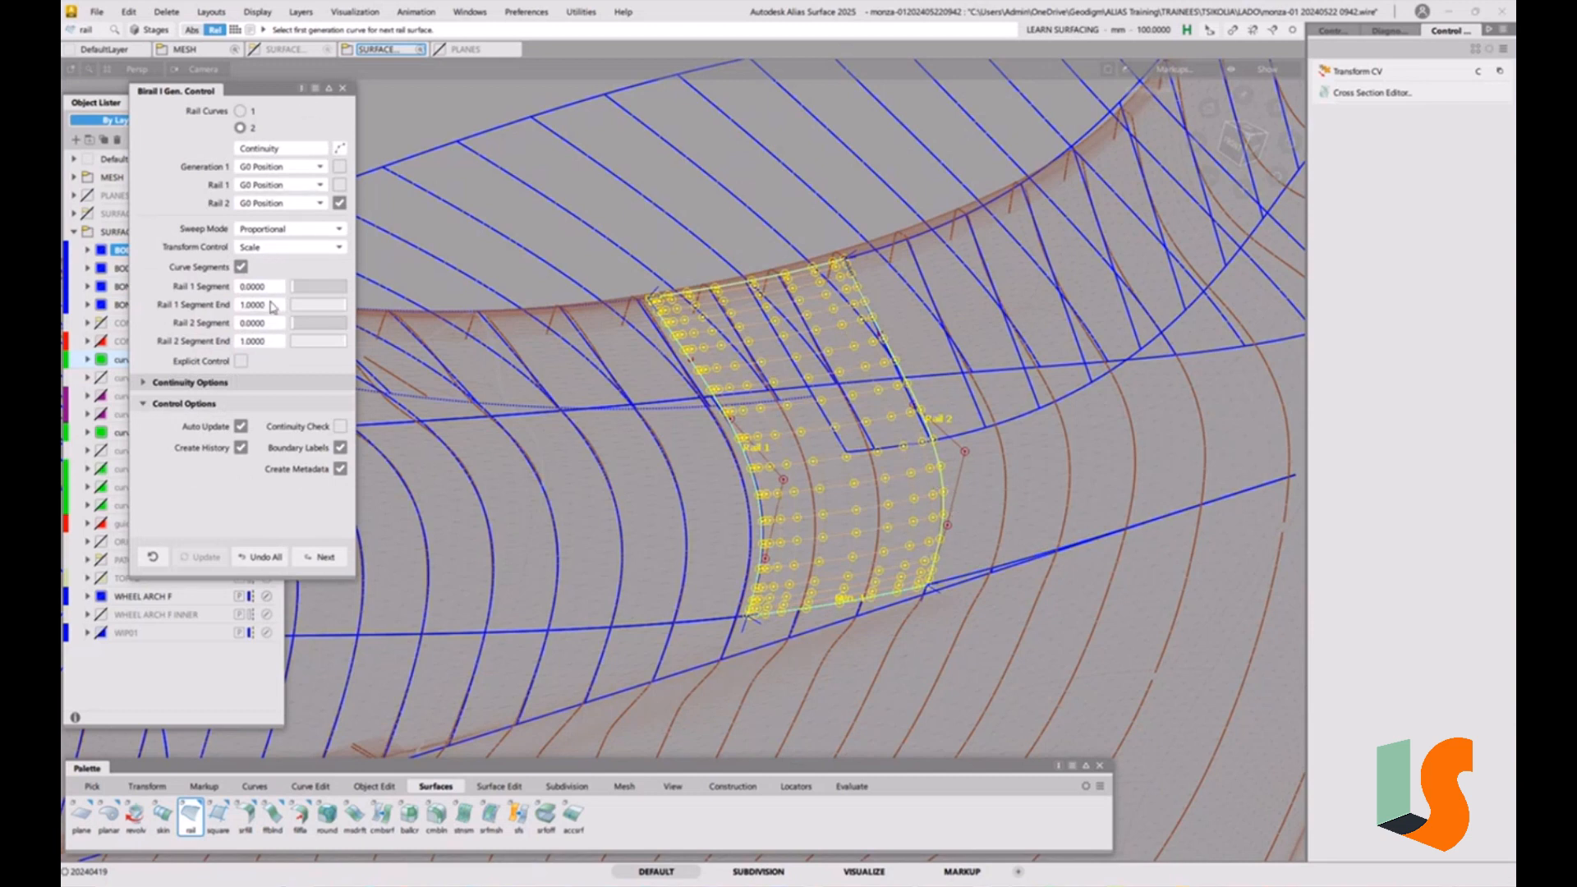
Enable explicit control for the rail surface with rail degree 5 and generation degree 2, and set Generation 1 to G2 Curvature
click(241, 361)
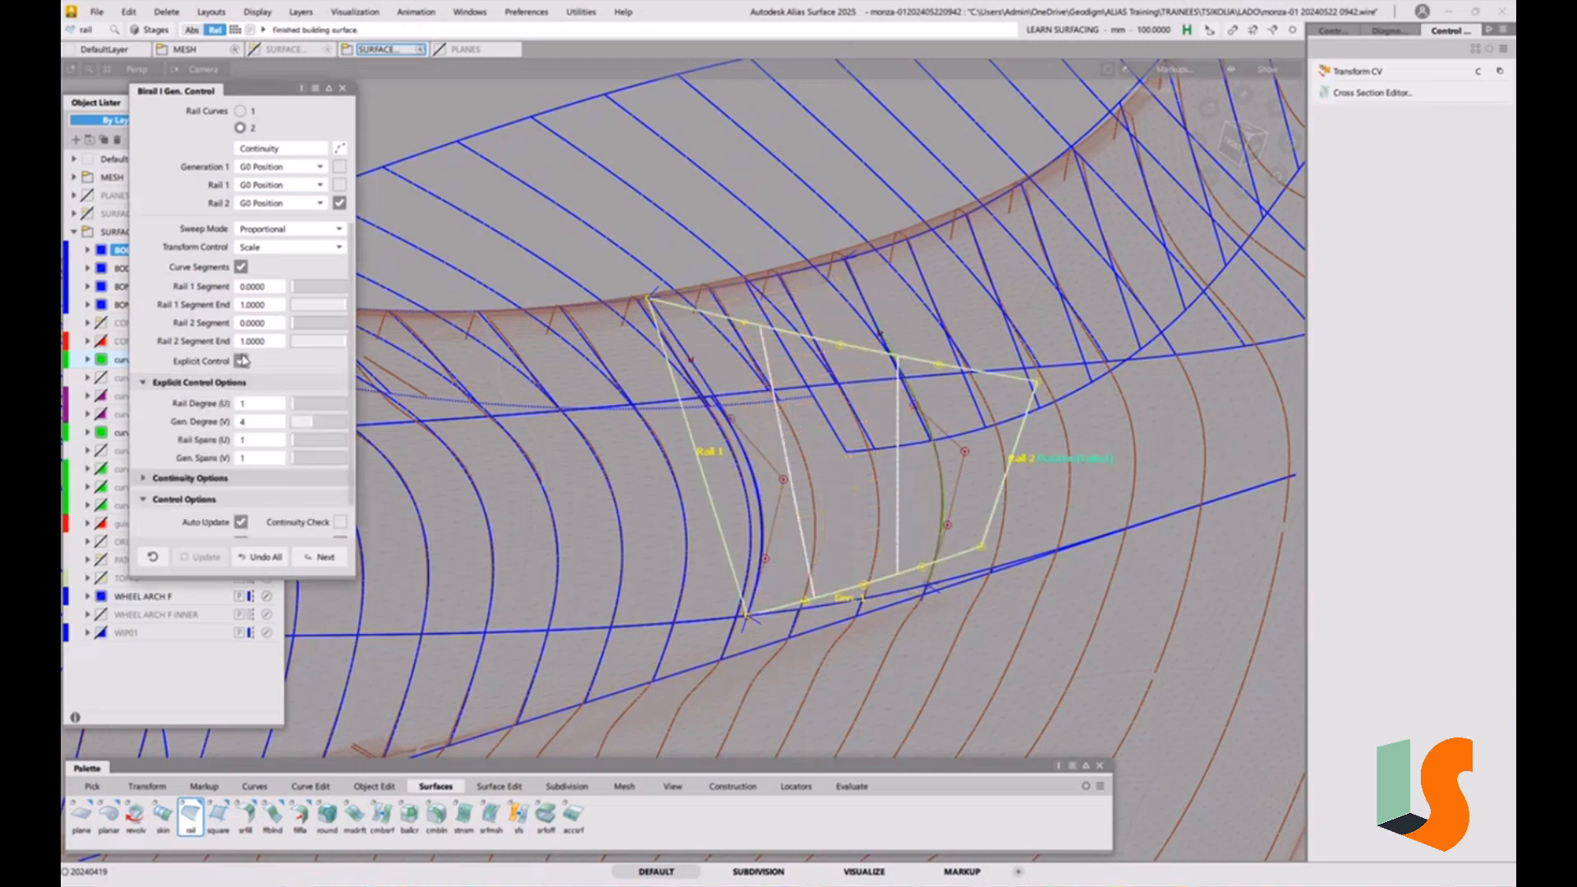
click(309, 405)
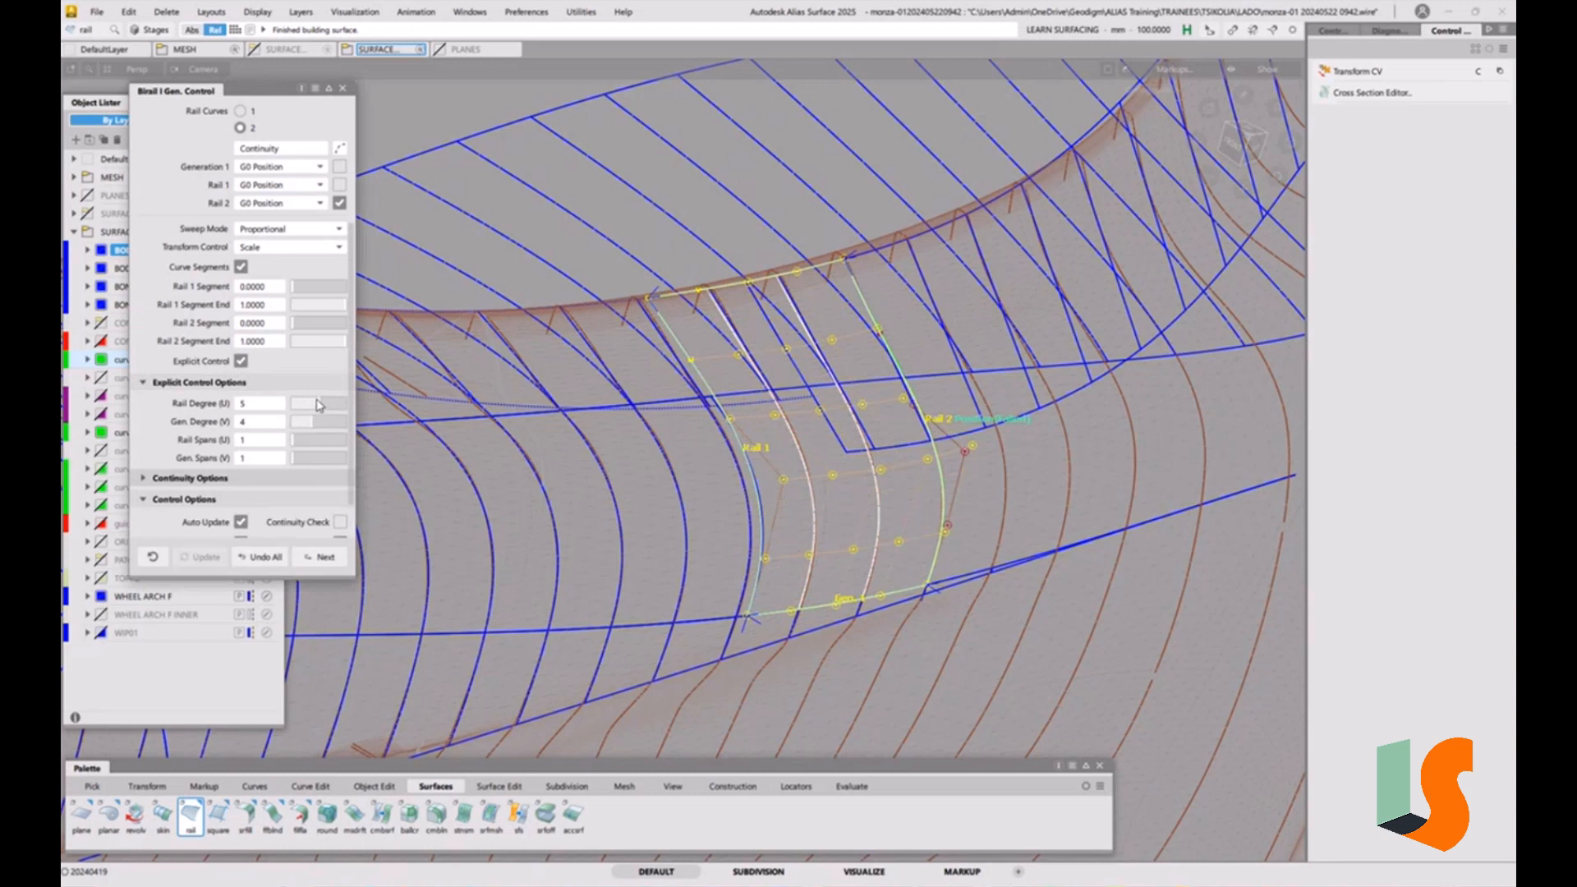
drag(307, 422, 296, 425)
click(290, 166)
click(291, 218)
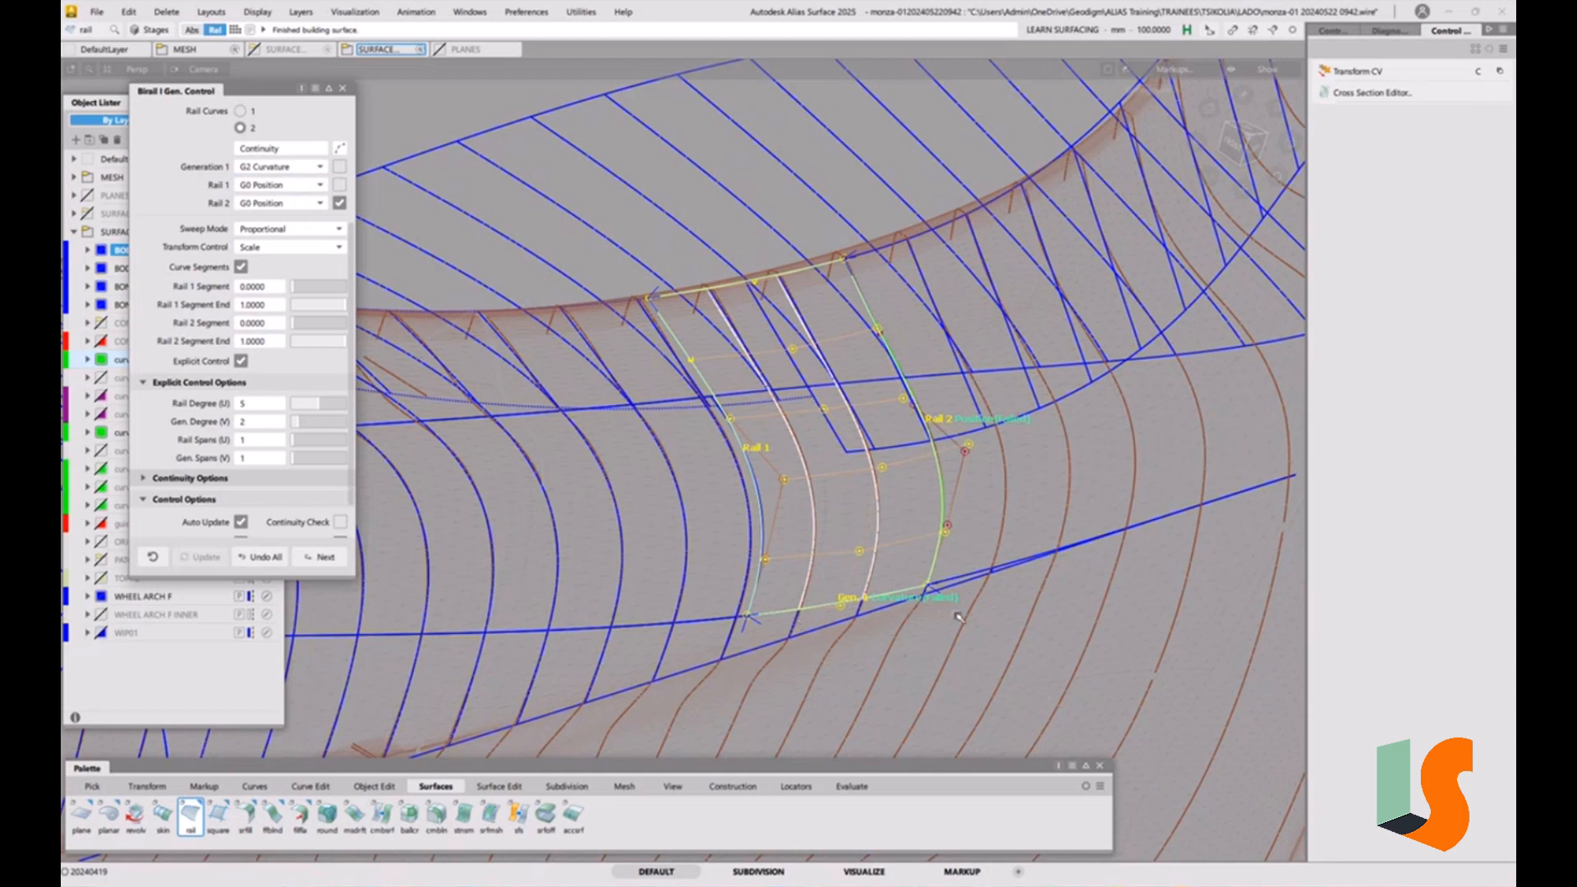
Turn on the rail surface's continuity check, try generation degrees 3 to 6, return to degree 2, and close the rail options
click(340, 521)
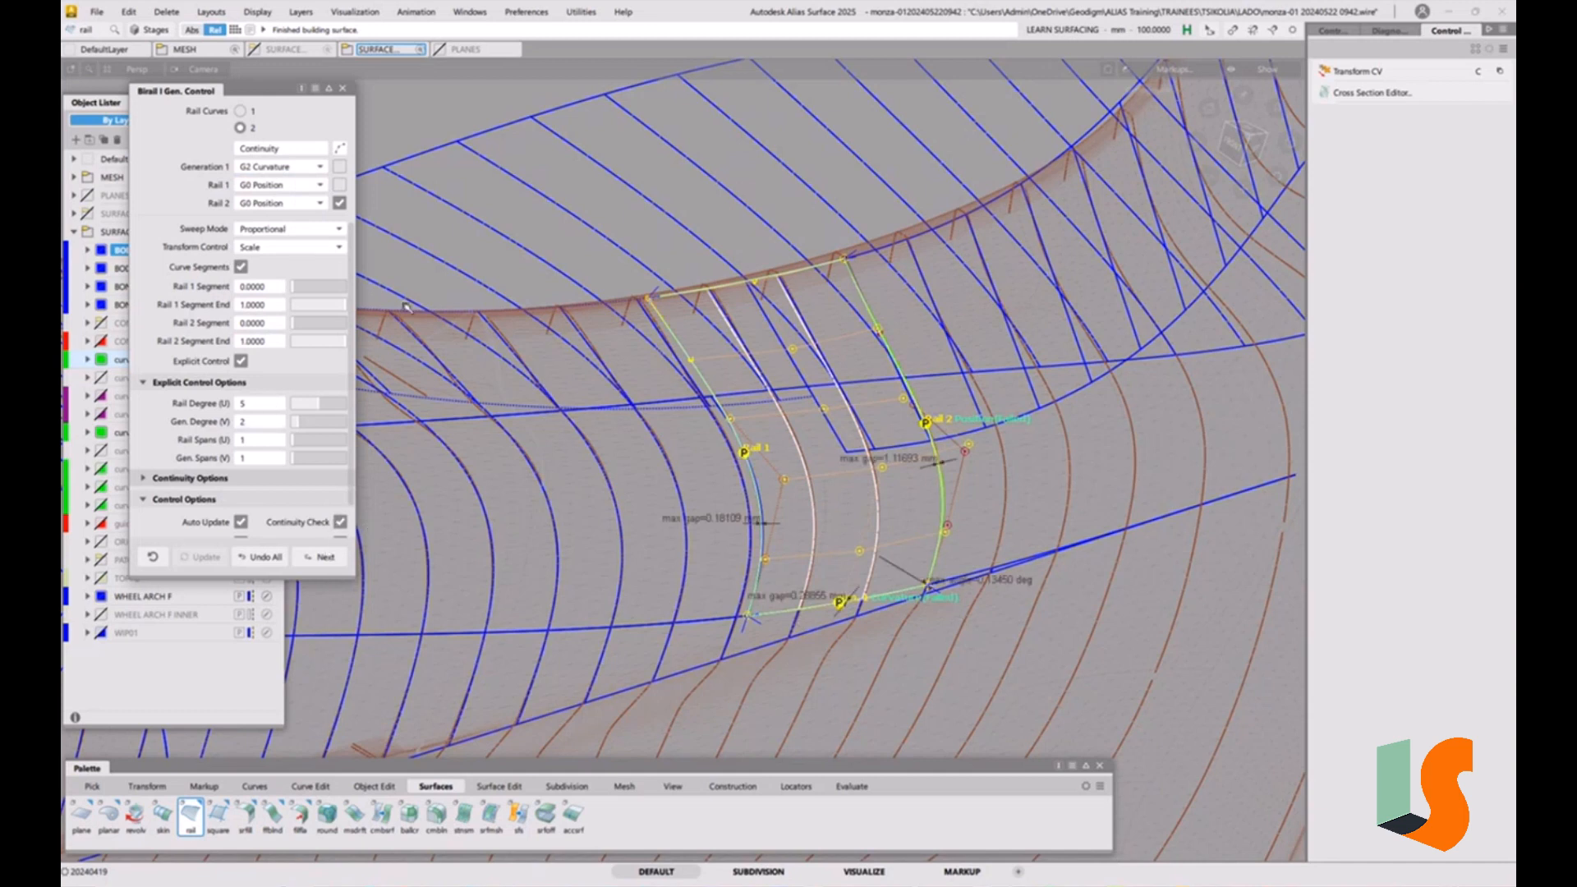
click(304, 424)
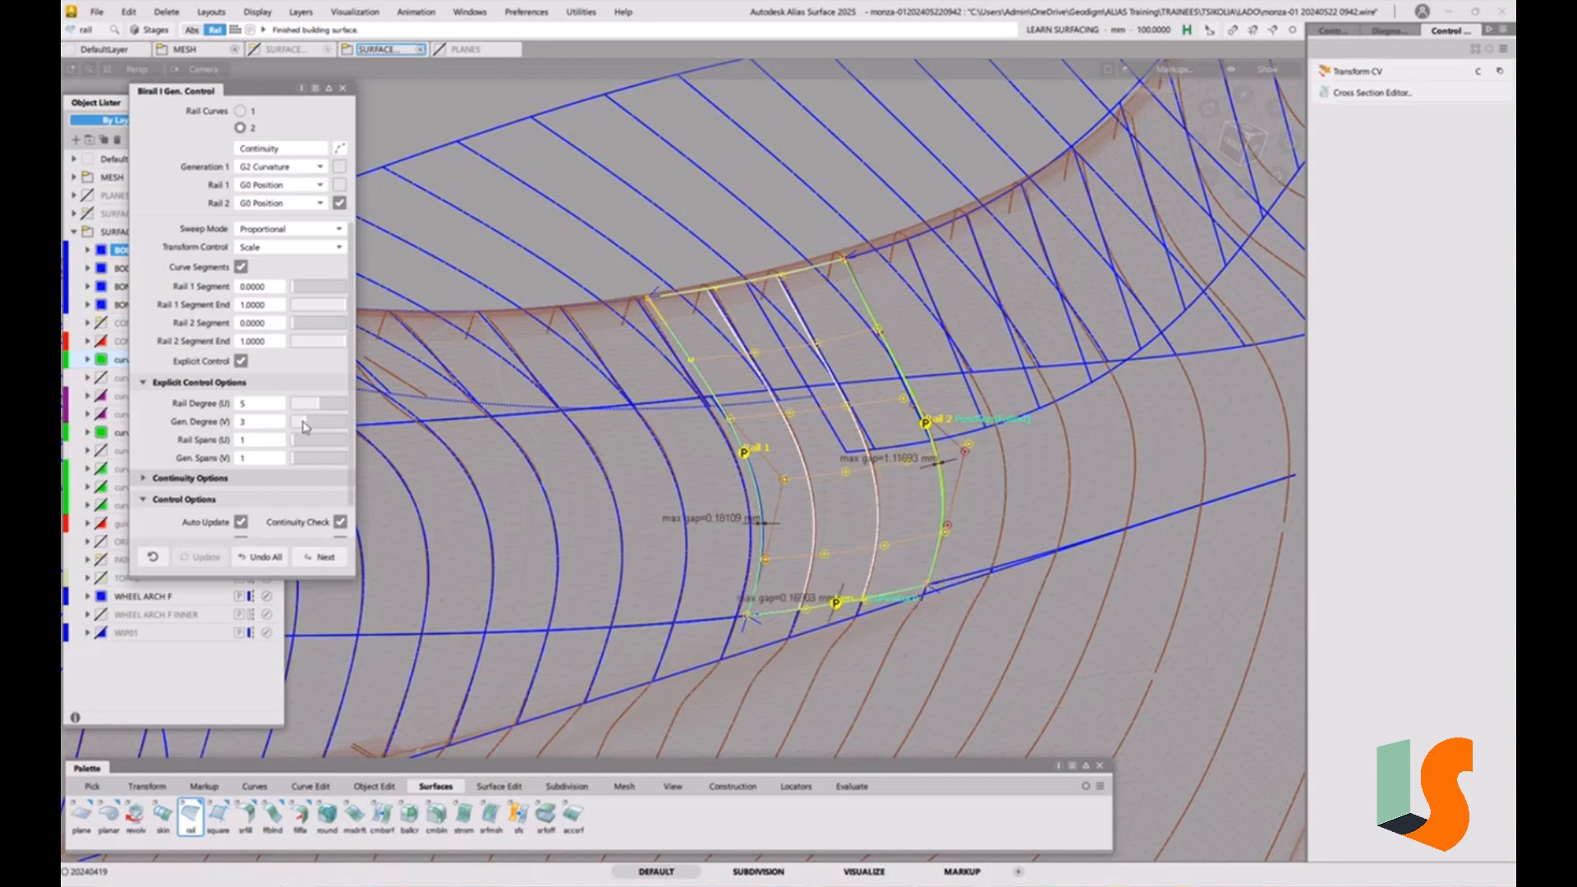
click(312, 426)
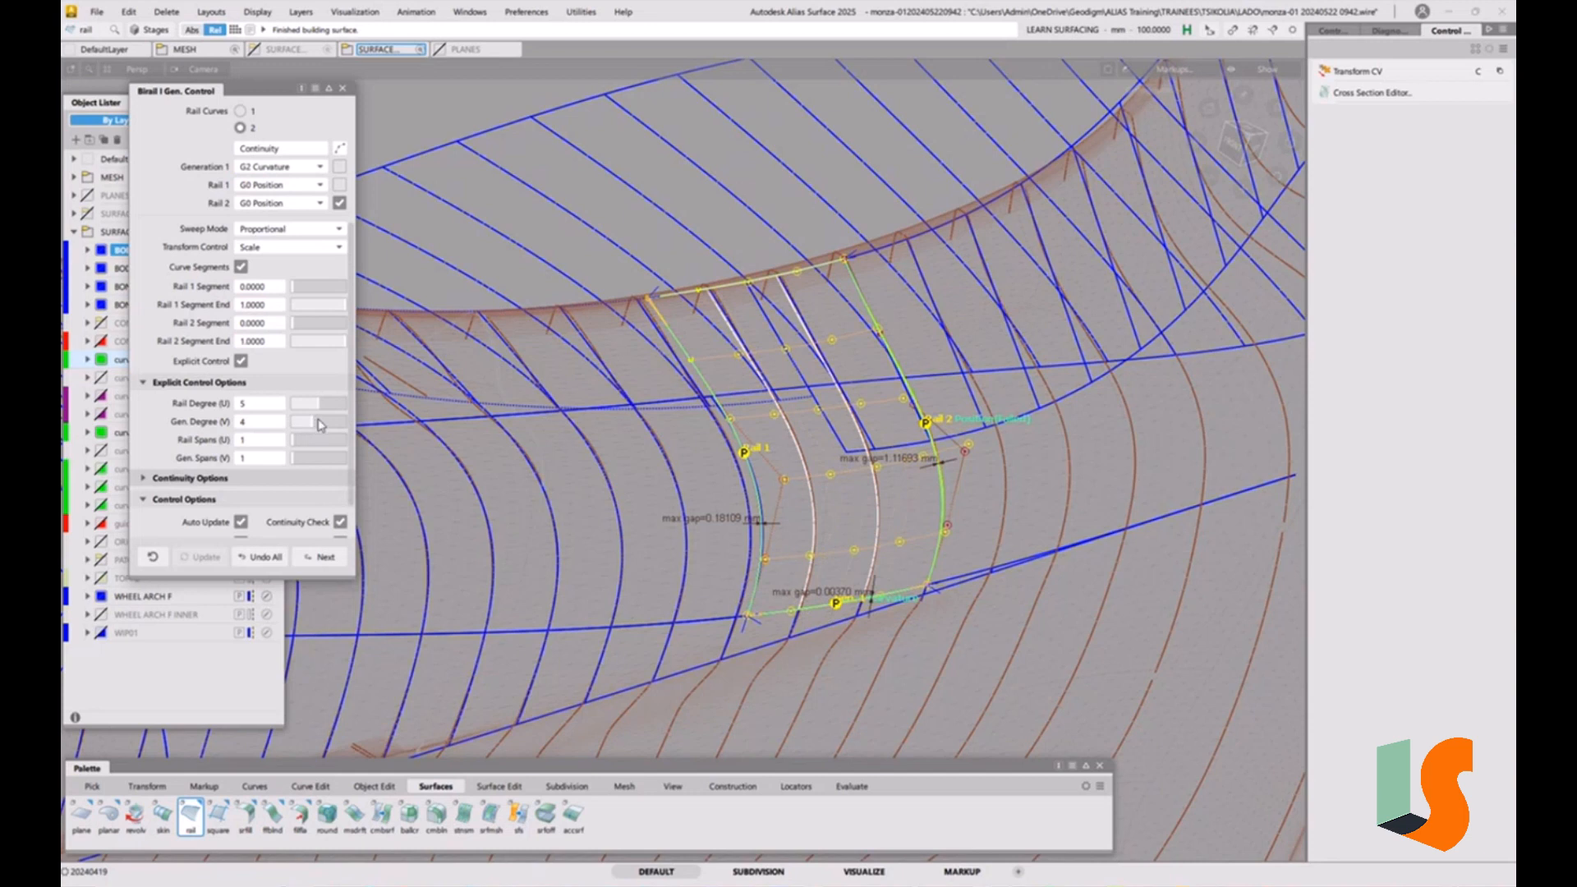
click(318, 419)
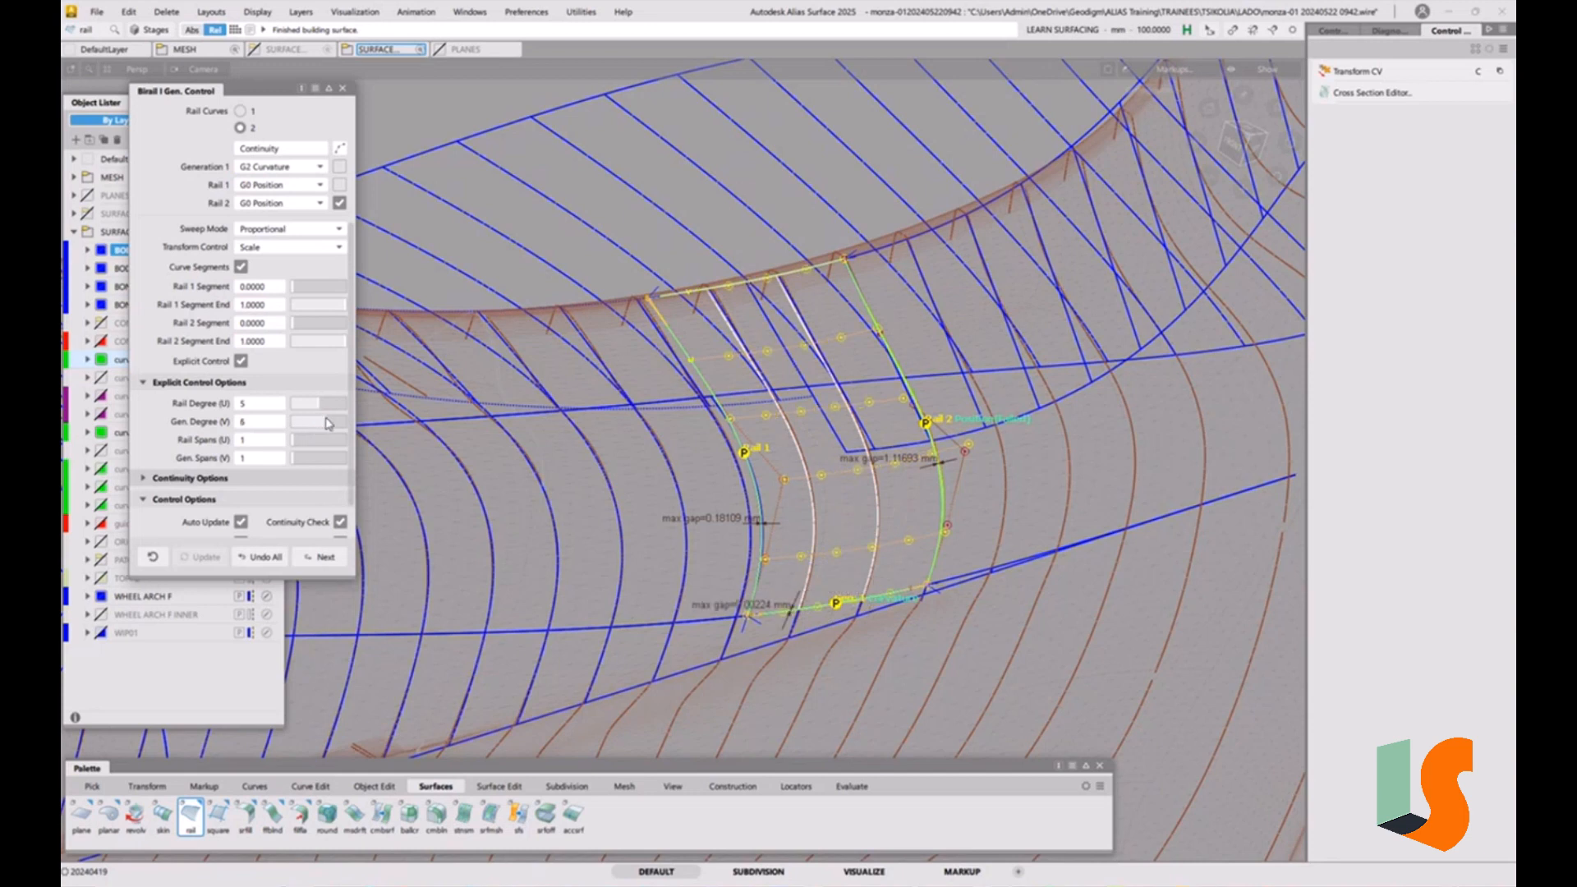
click(327, 423)
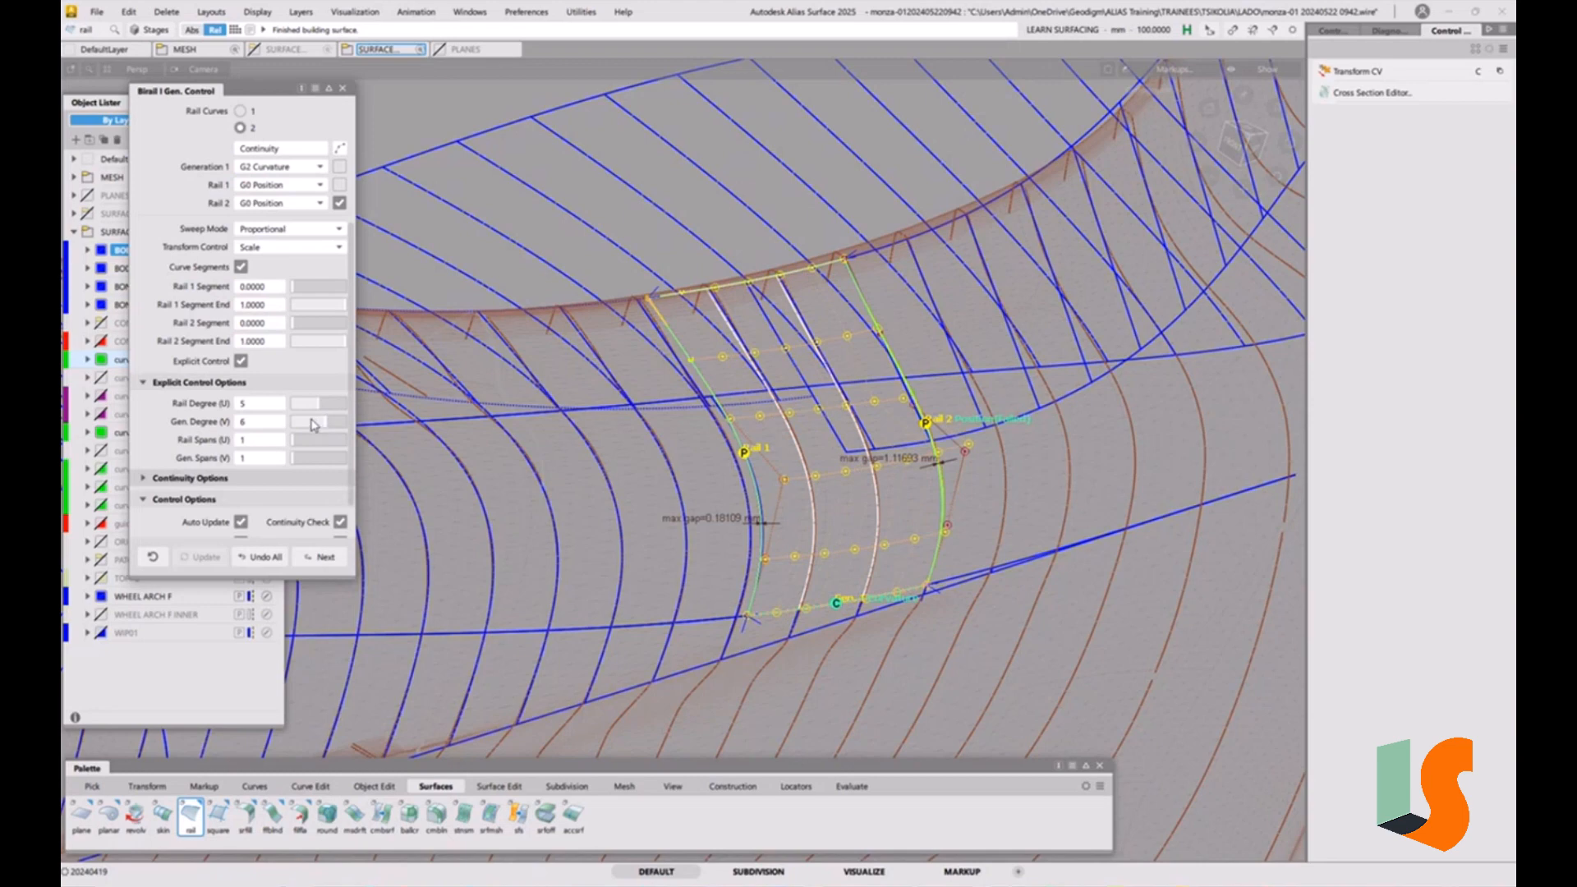
click(303, 425)
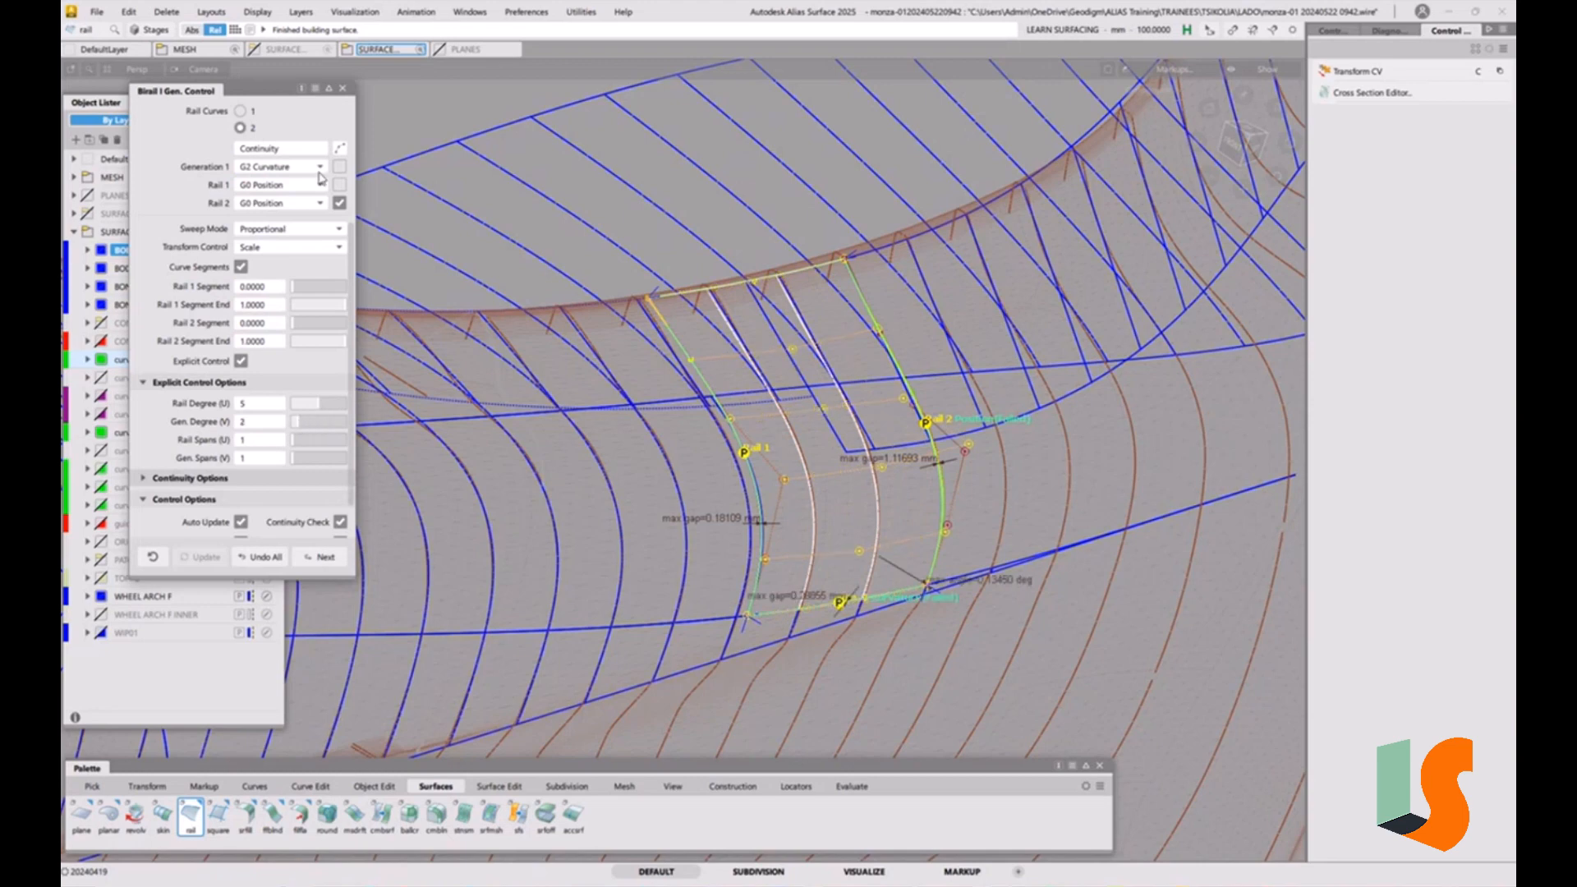
click(342, 89)
Hide the MESH layer and check the surfaces beside the cockpit in shaded display
mouse_move(872, 511)
alt+shift+mouse_down()
mouse_move(922, 521)
mouse_move(914, 564)
mouse_move(868, 572)
mouse_move(863, 523)
mouse_move(914, 540)
mouse_move(733, 484)
mouse_move(857, 496)
mouse_move(682, 516)
alt+shift+mouse_up()
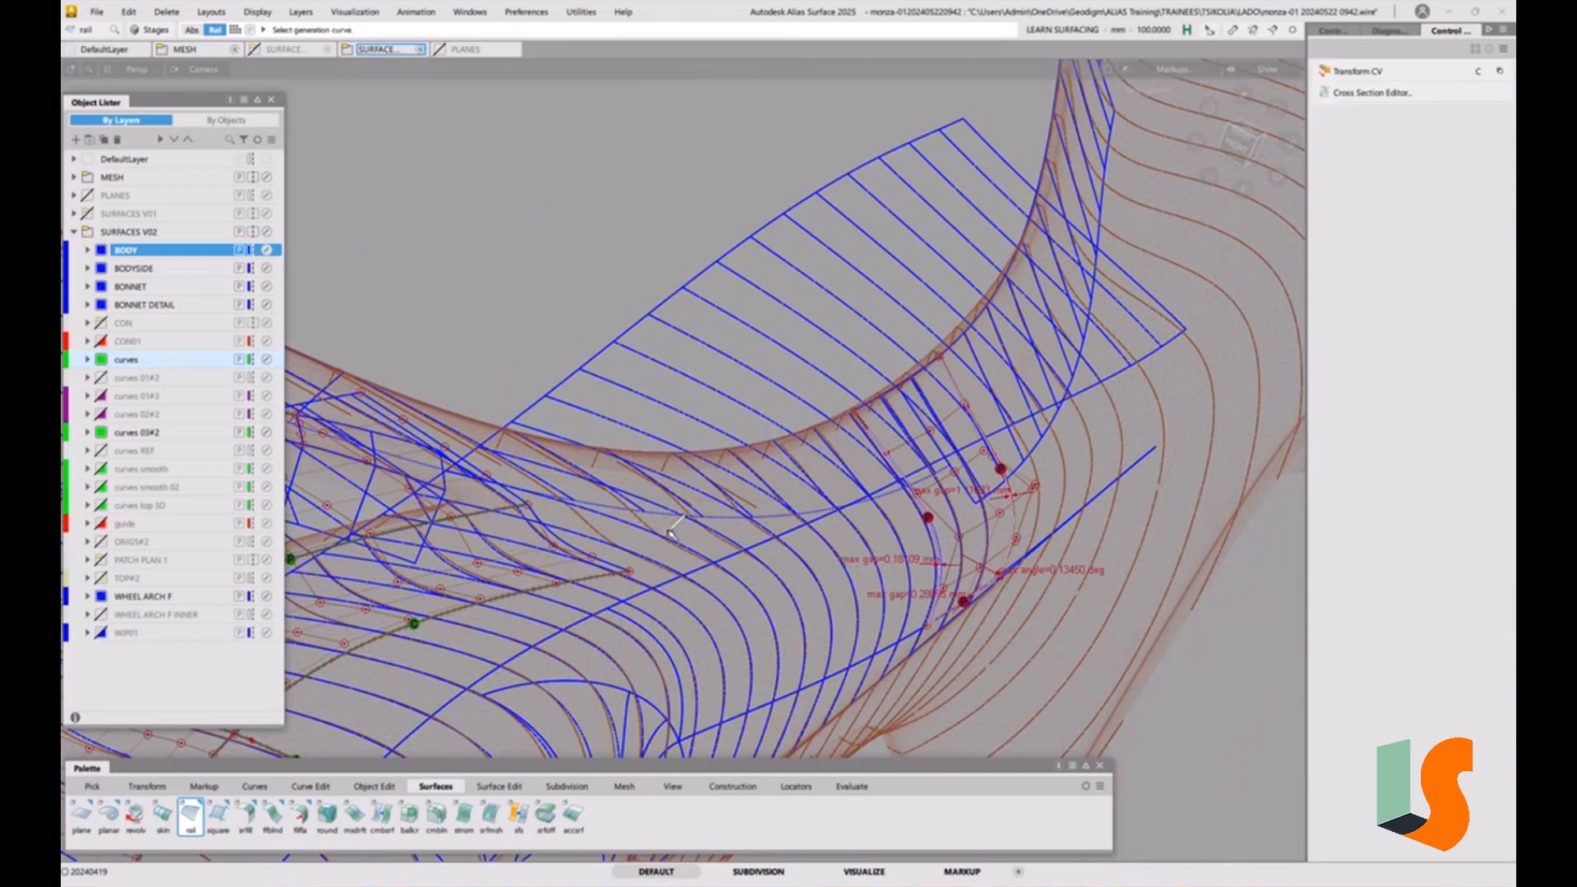
key(Escape)
click(665, 526)
alt+shift+drag(667, 519, 698, 538)
click(585, 350)
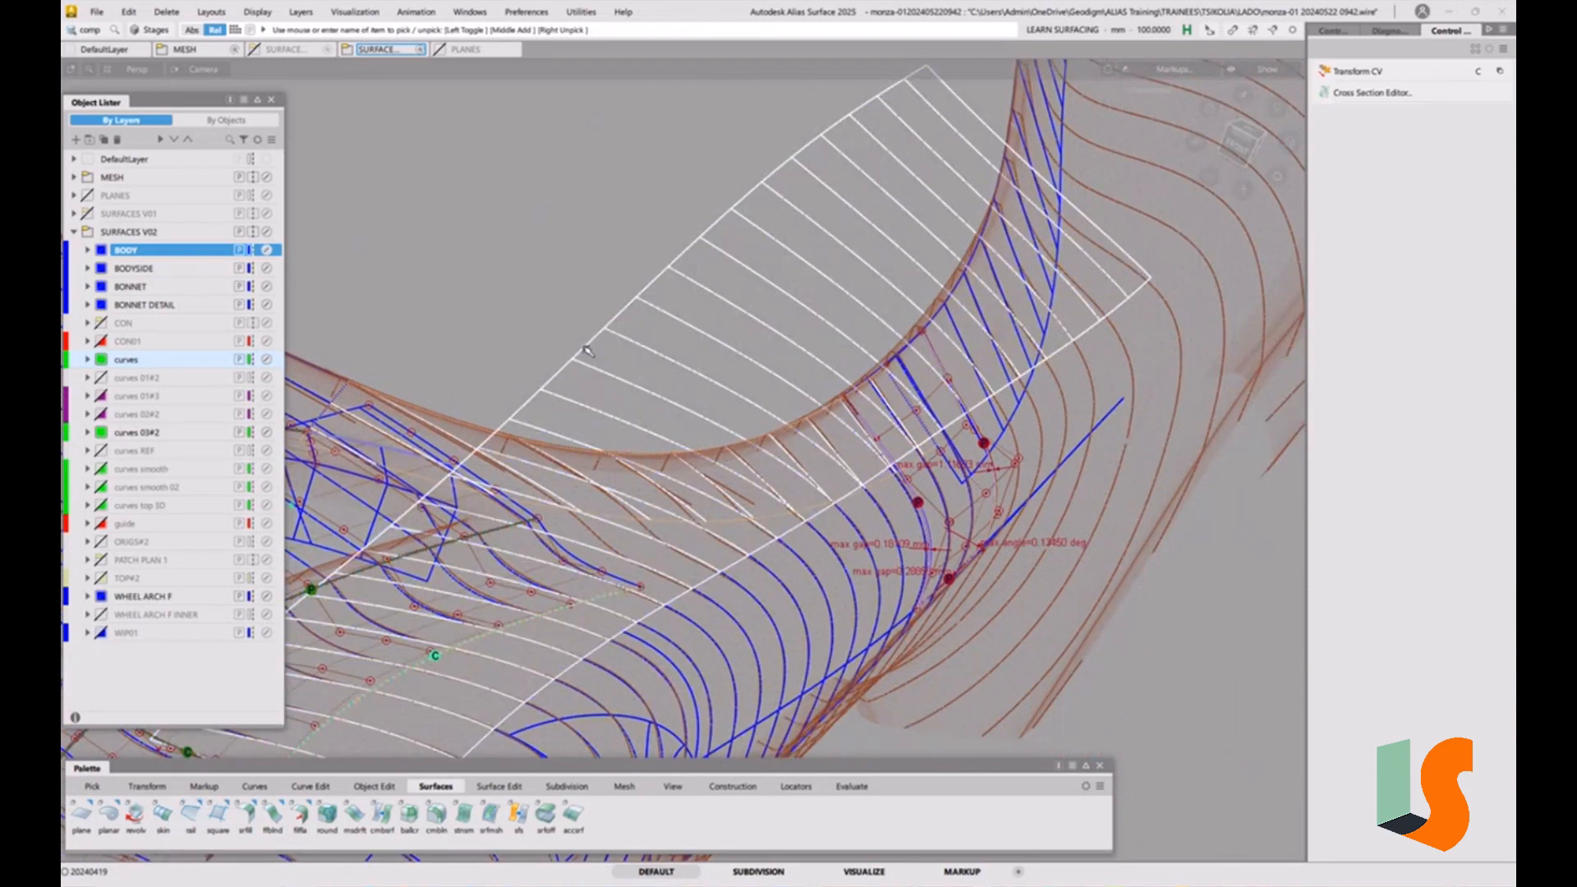
key(s)
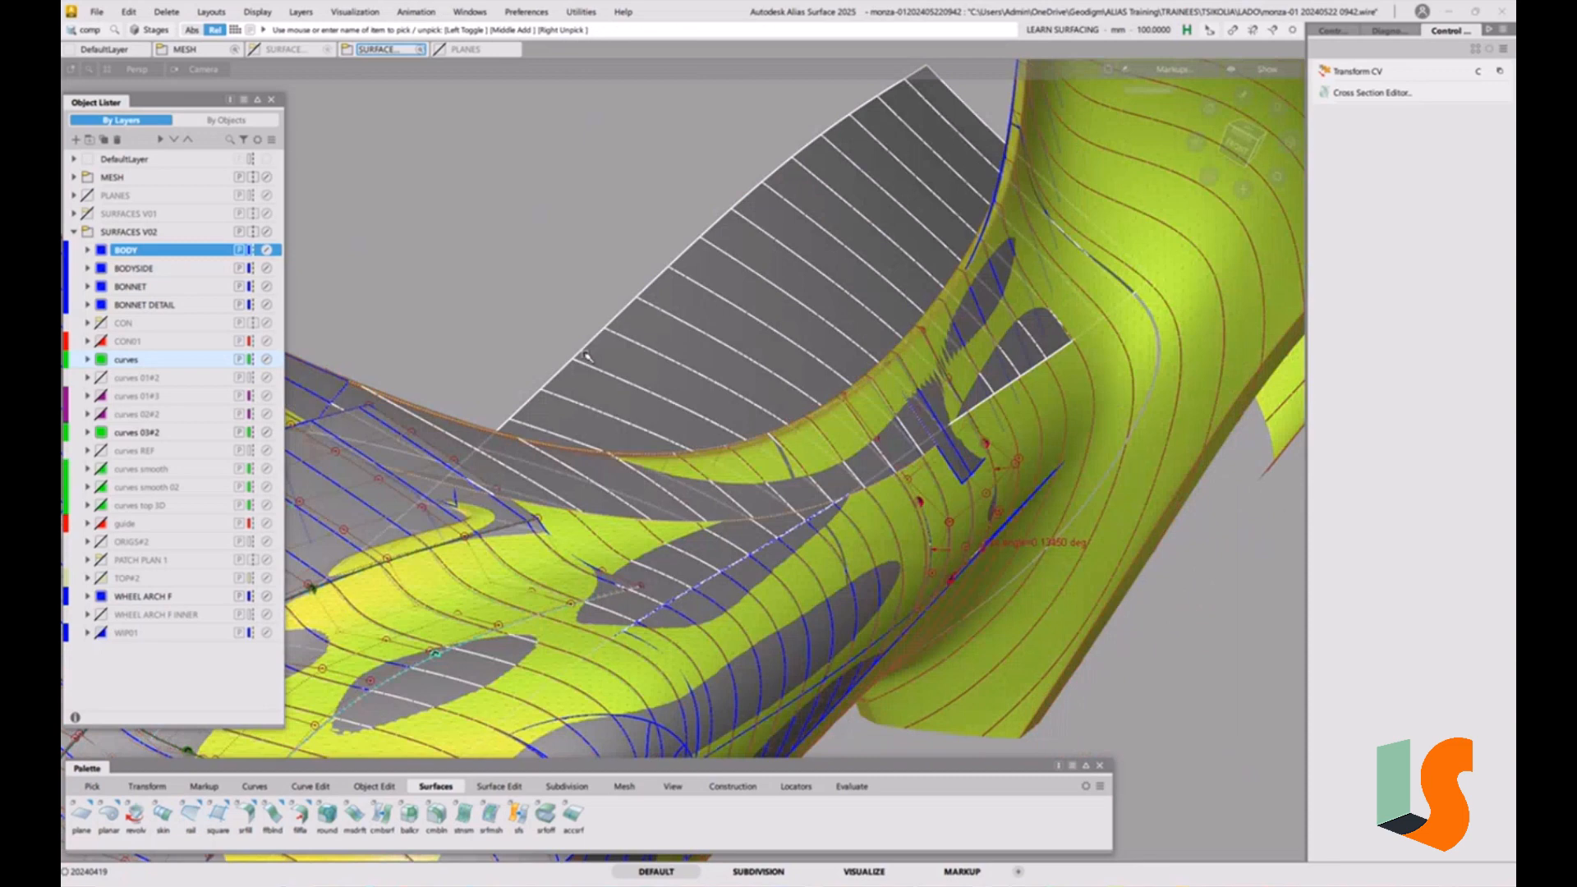
click(87, 178)
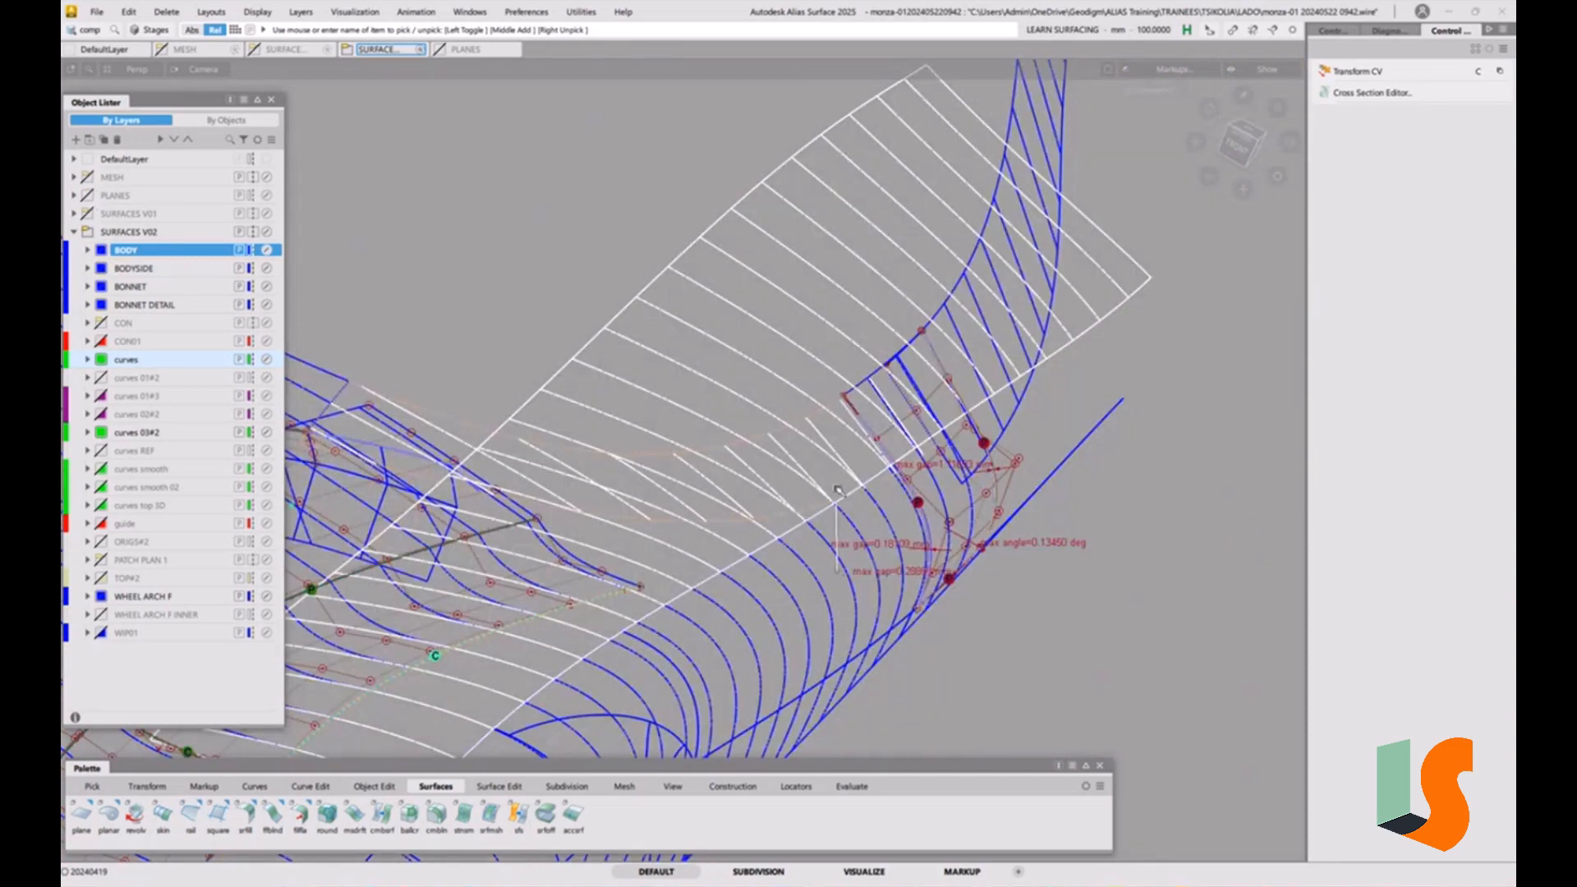
click(920, 479)
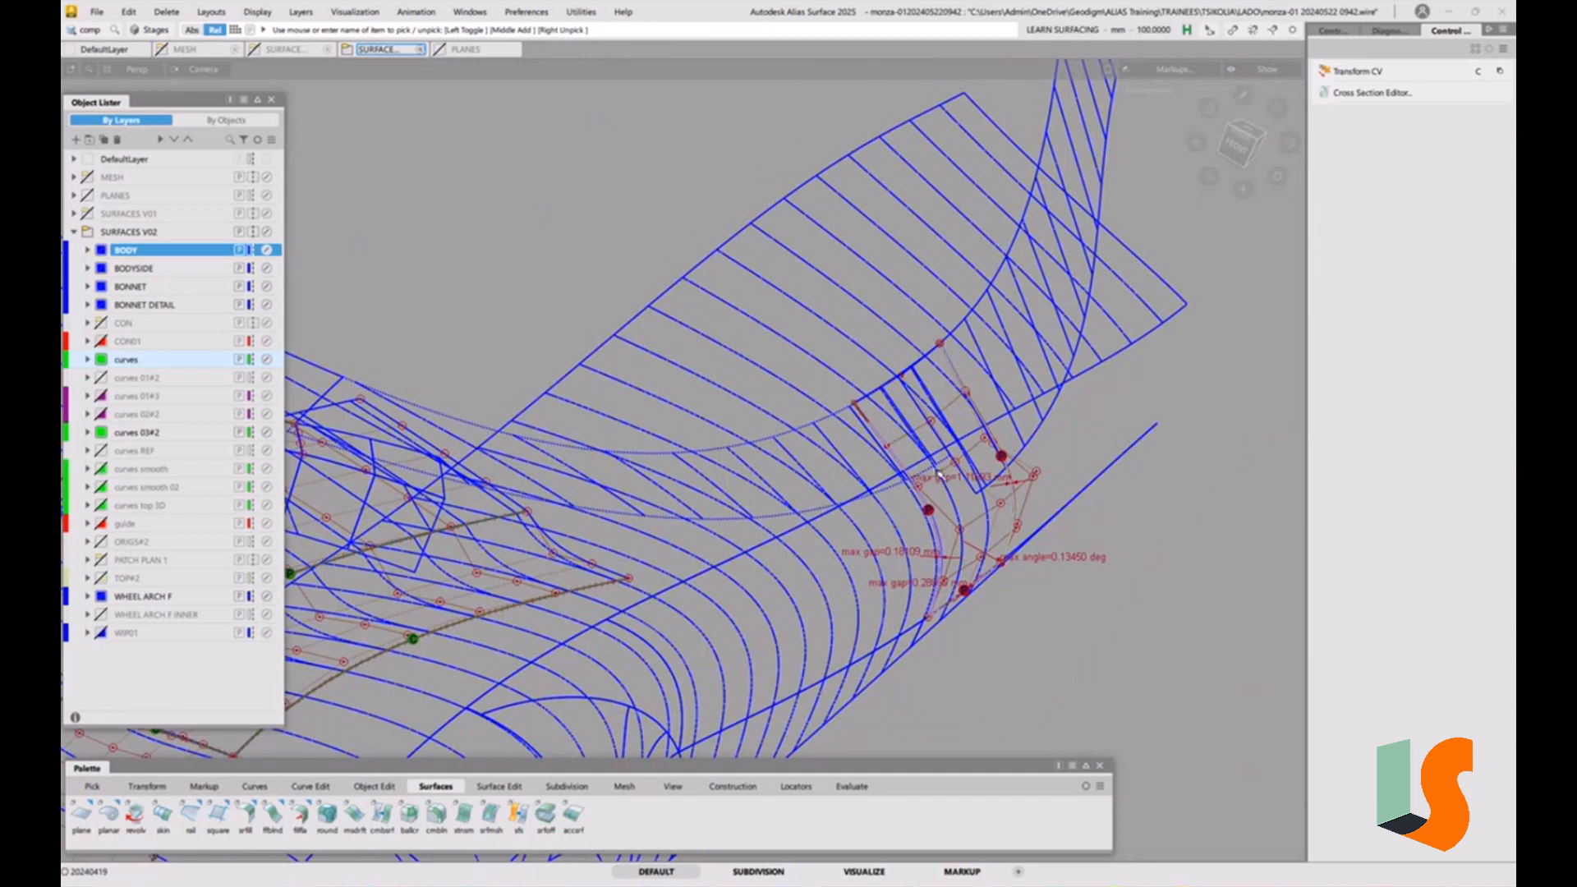
alt+shift+drag(726, 458, 746, 476)
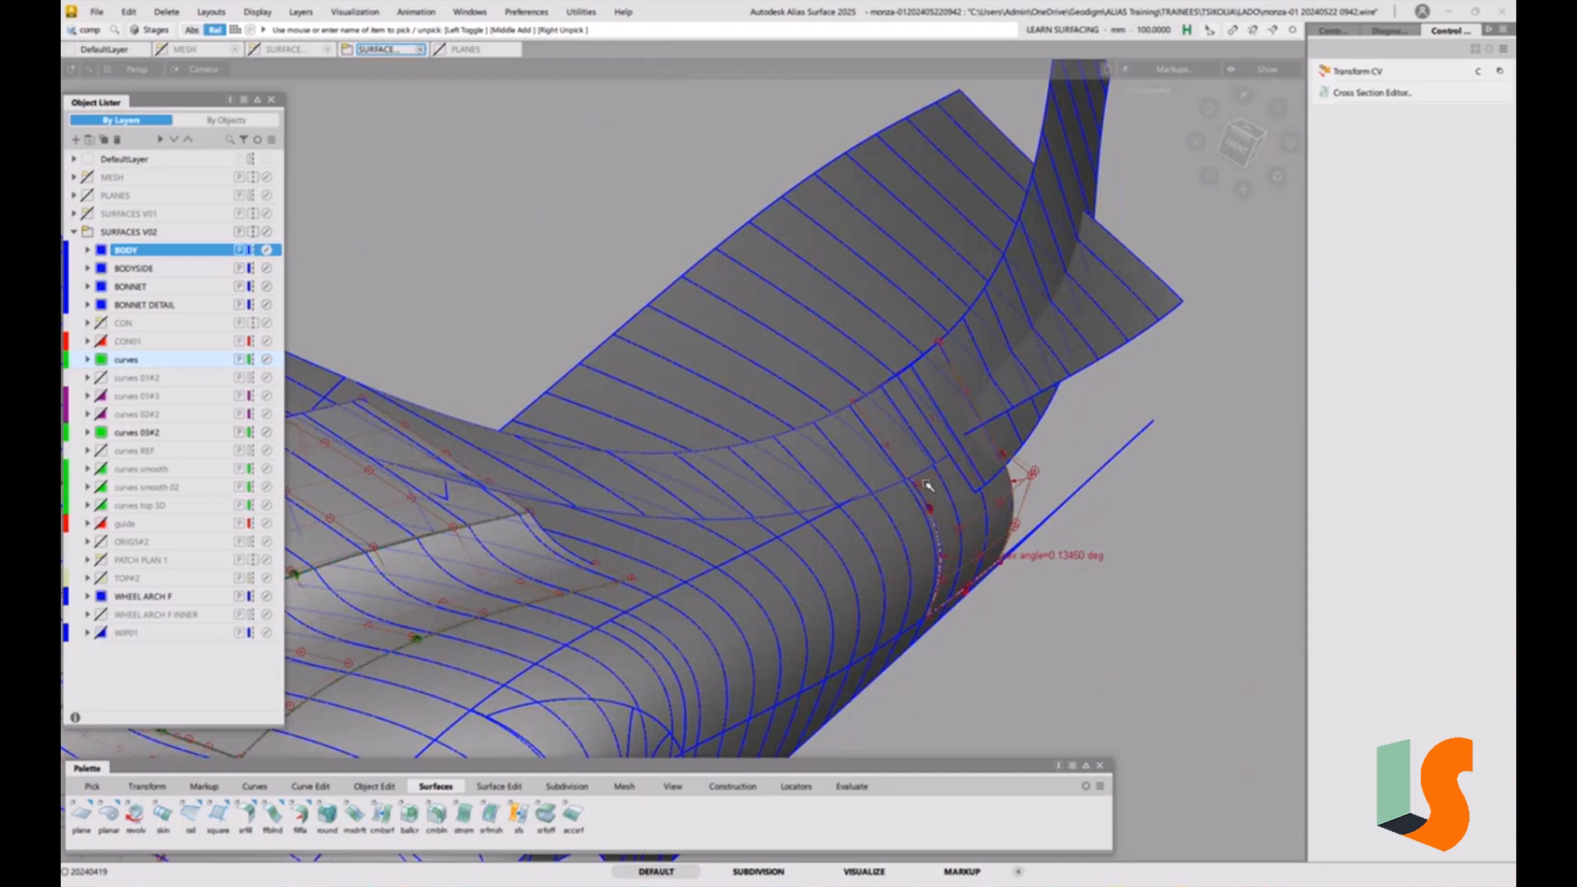
key(F1)
Draw a CV curve from the end of the existing surface edge to the new rail surface's upper corner and rebuild it to degree 2
alt+shift+drag(821, 455, 559, 510)
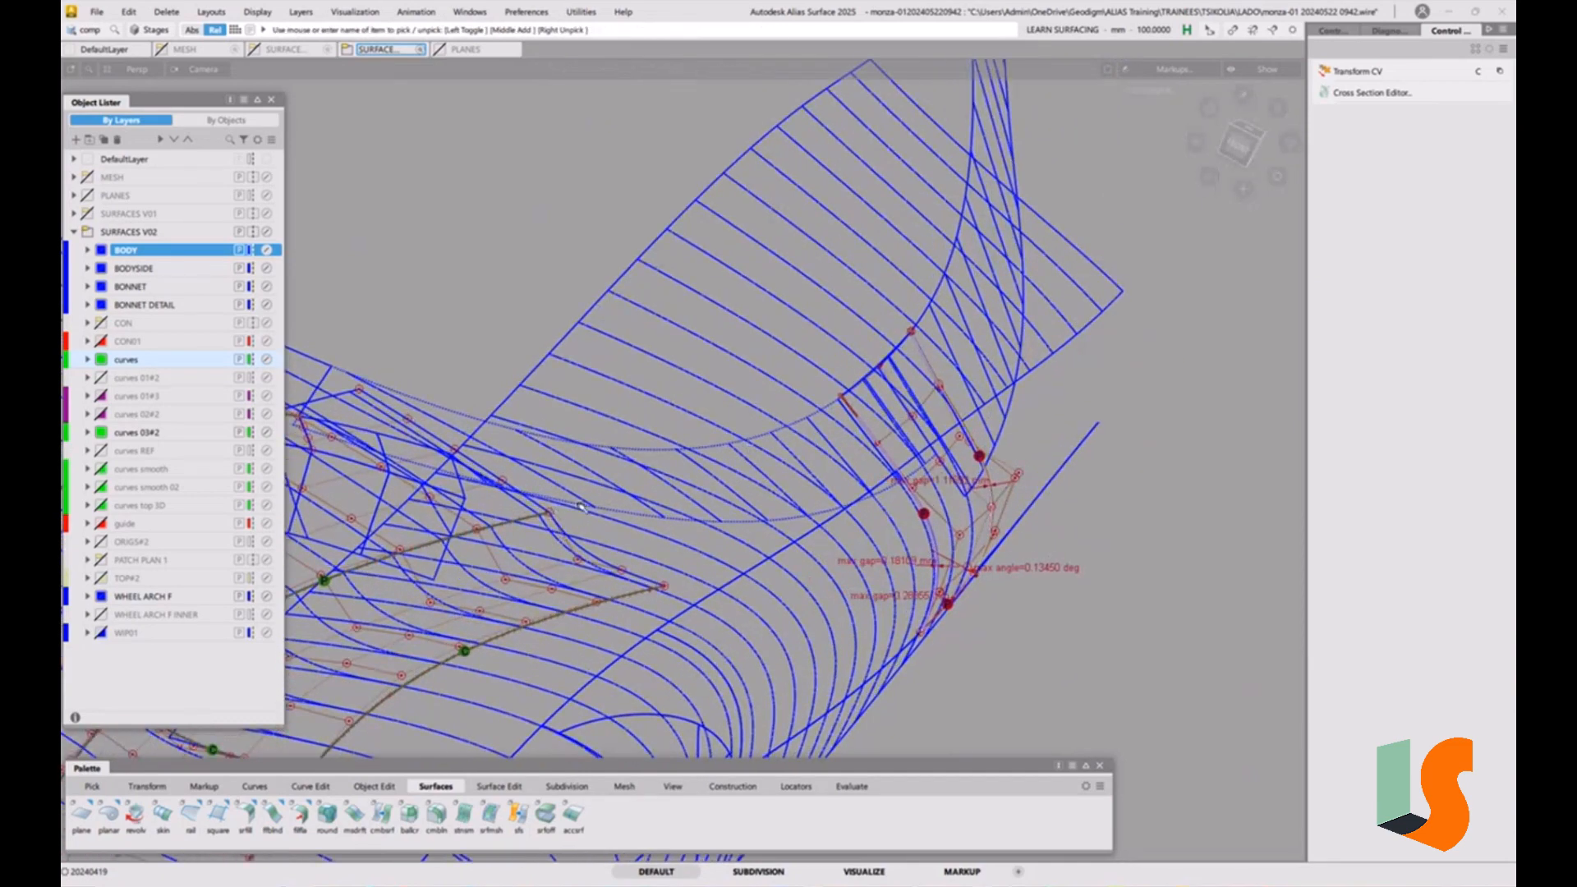
alt+shift+drag(847, 399, 910, 396)
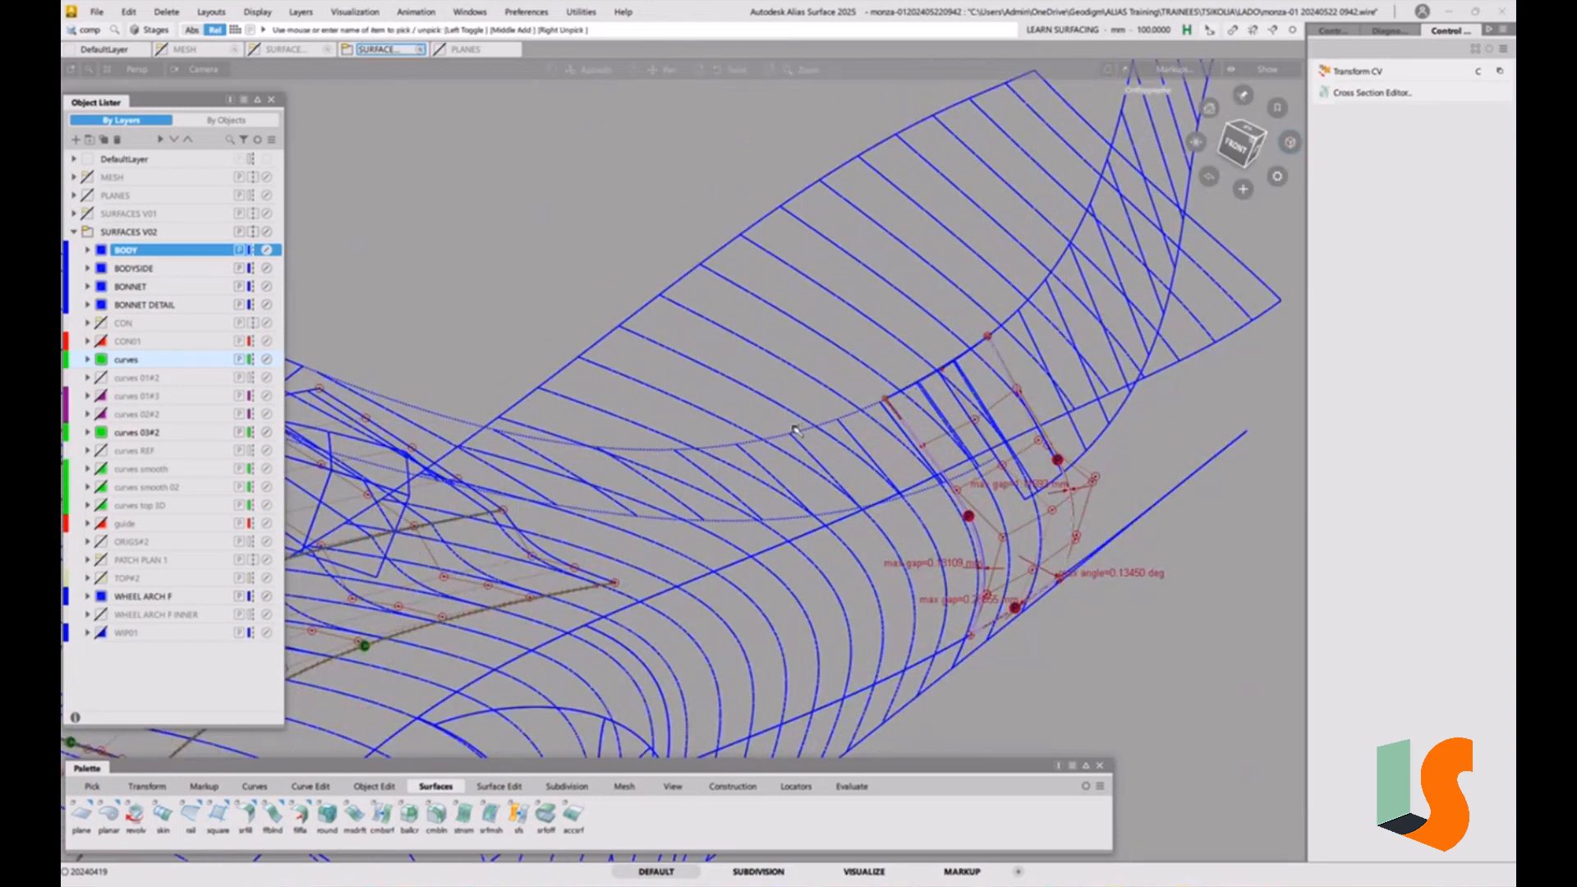
alt+shift+drag(909, 331, 320, 669)
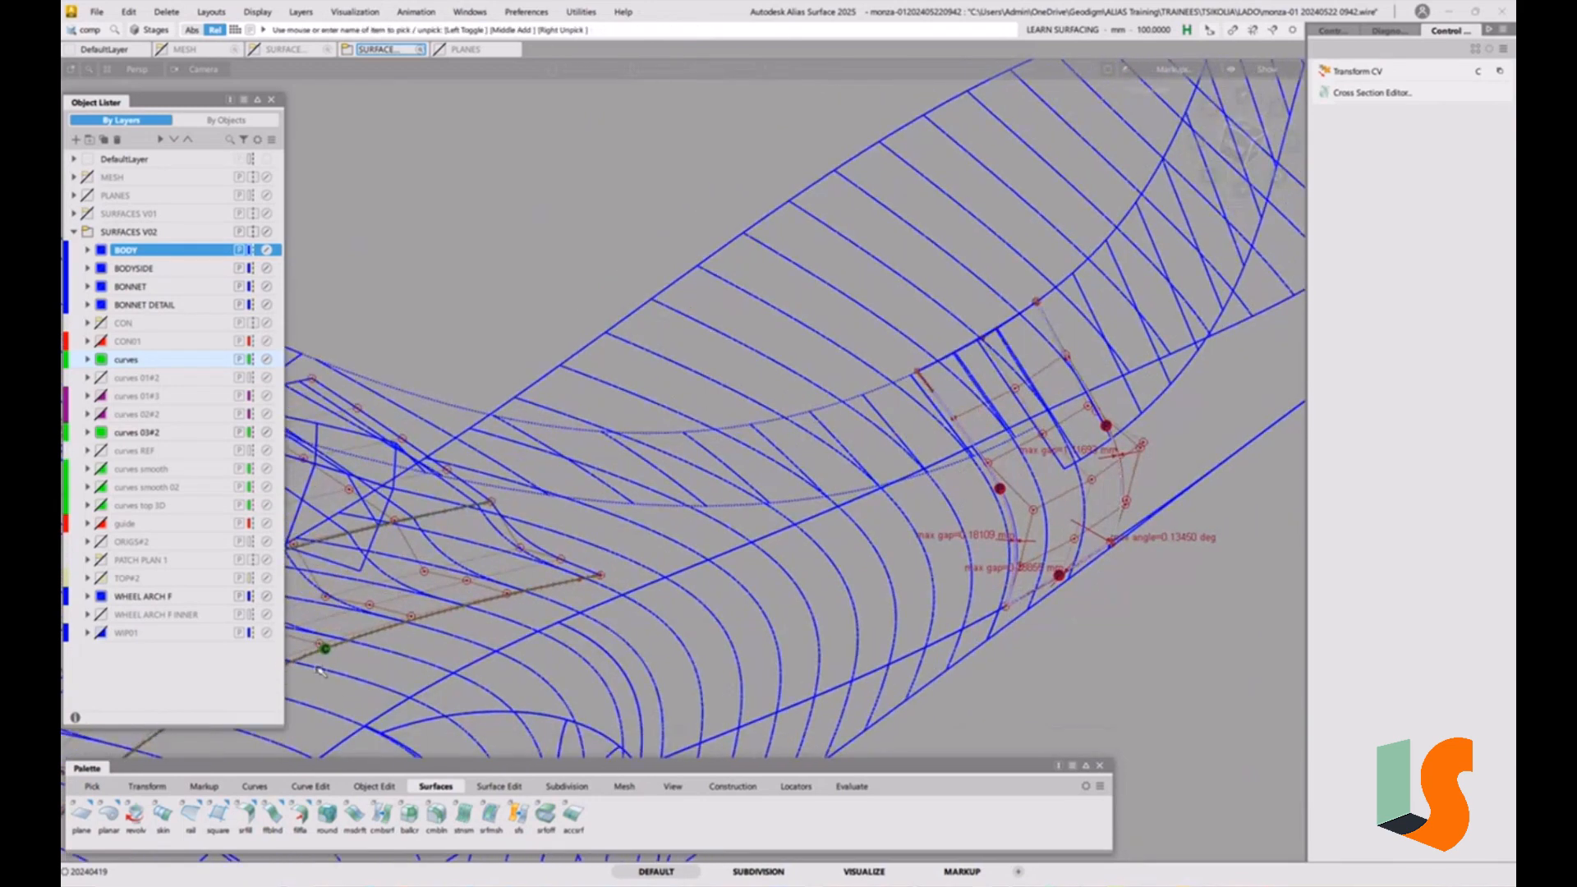
click(254, 786)
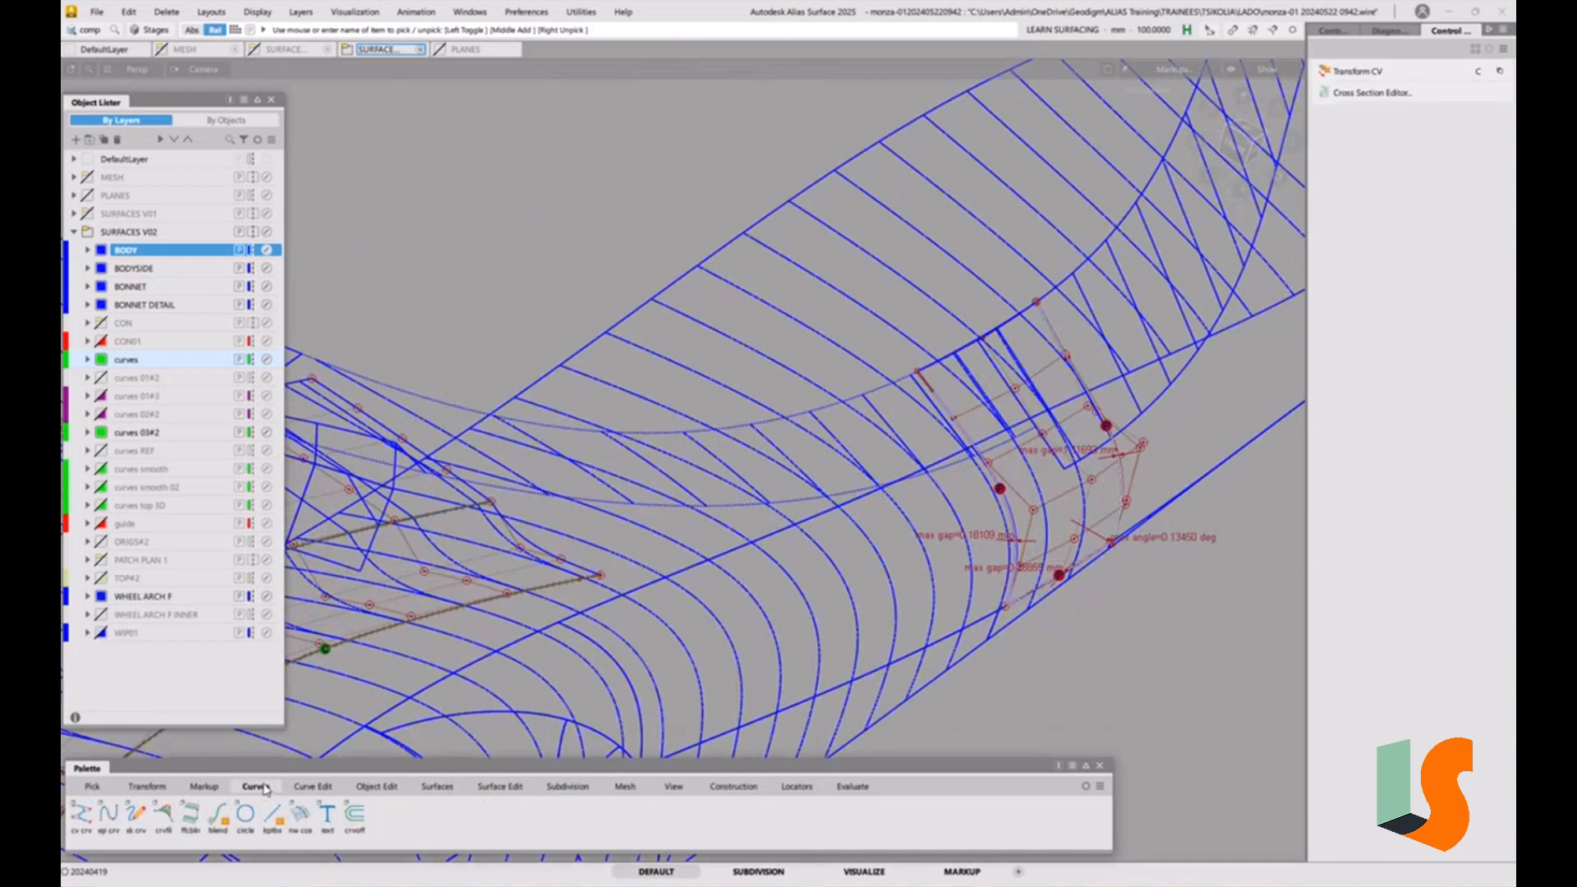
click(81, 817)
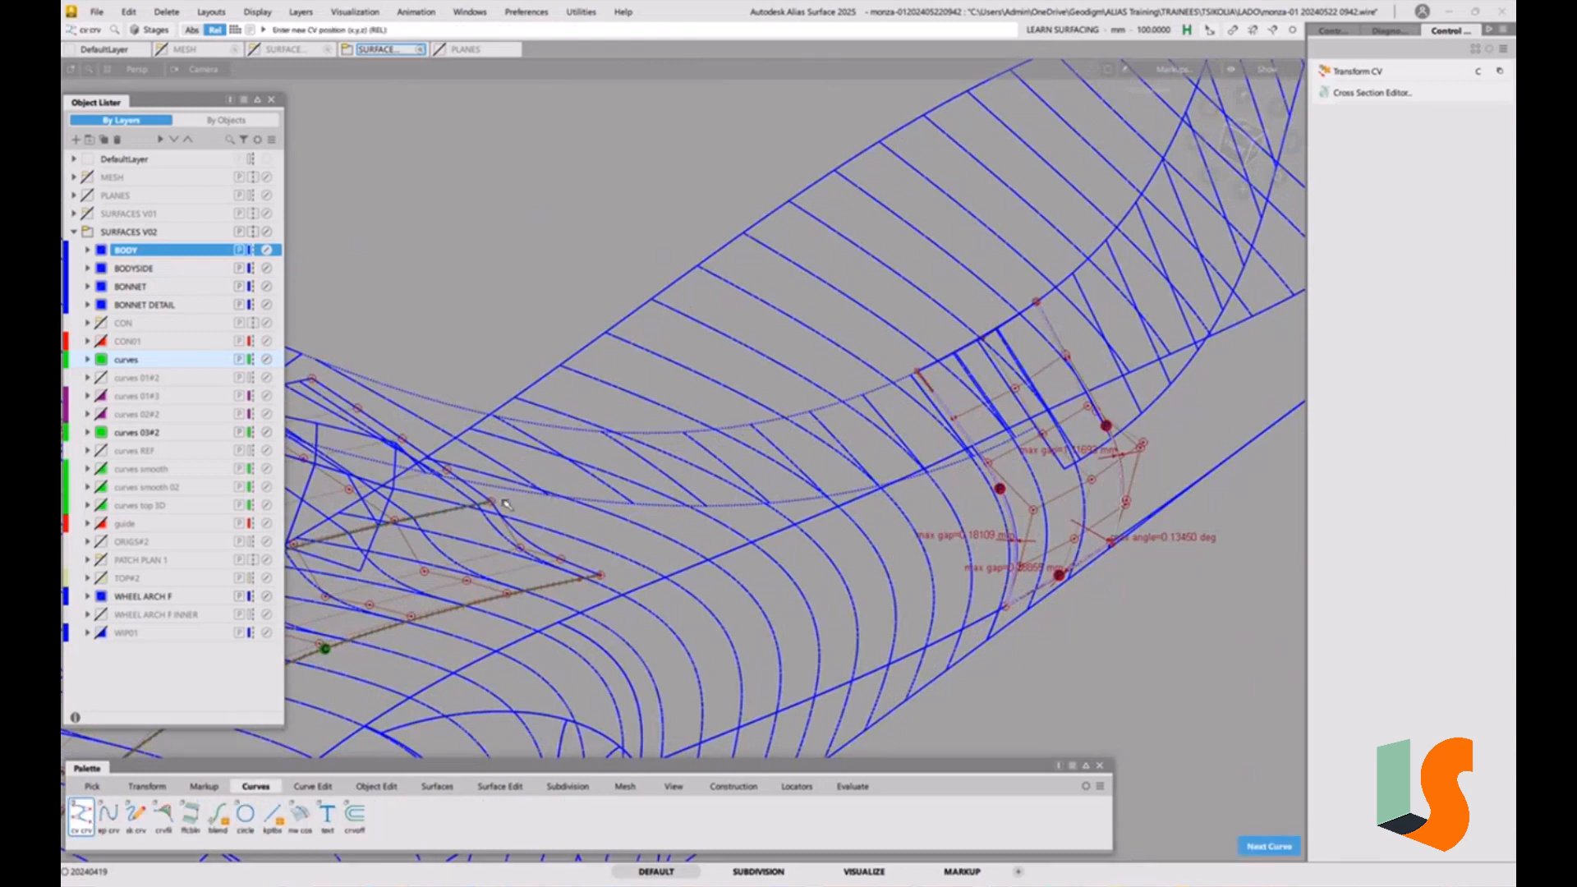
ctrl+alt+click(930, 370)
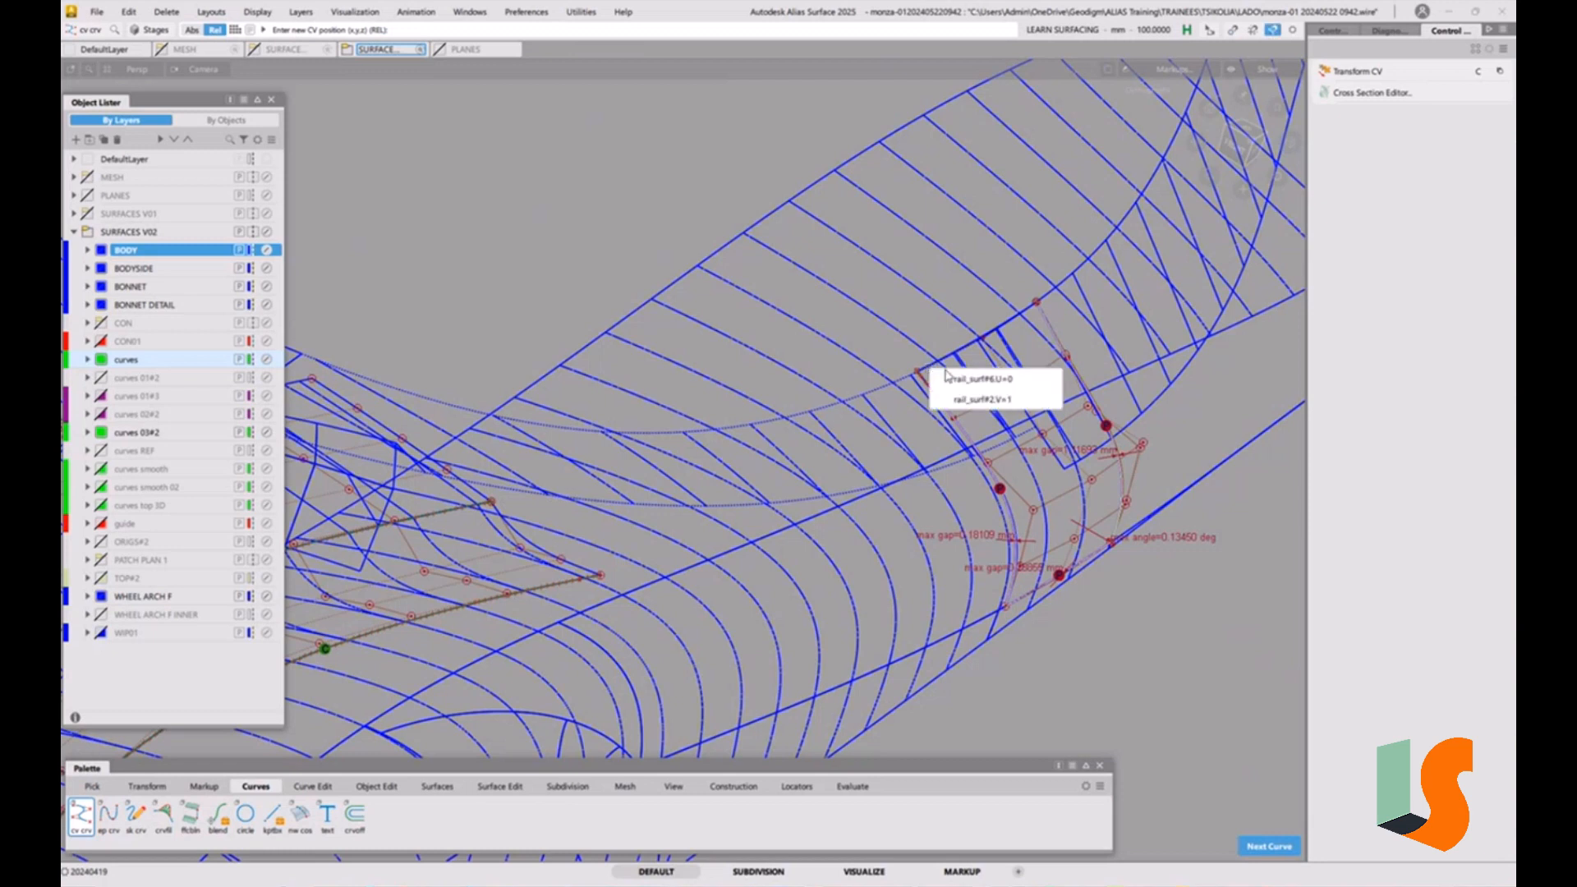
click(1046, 379)
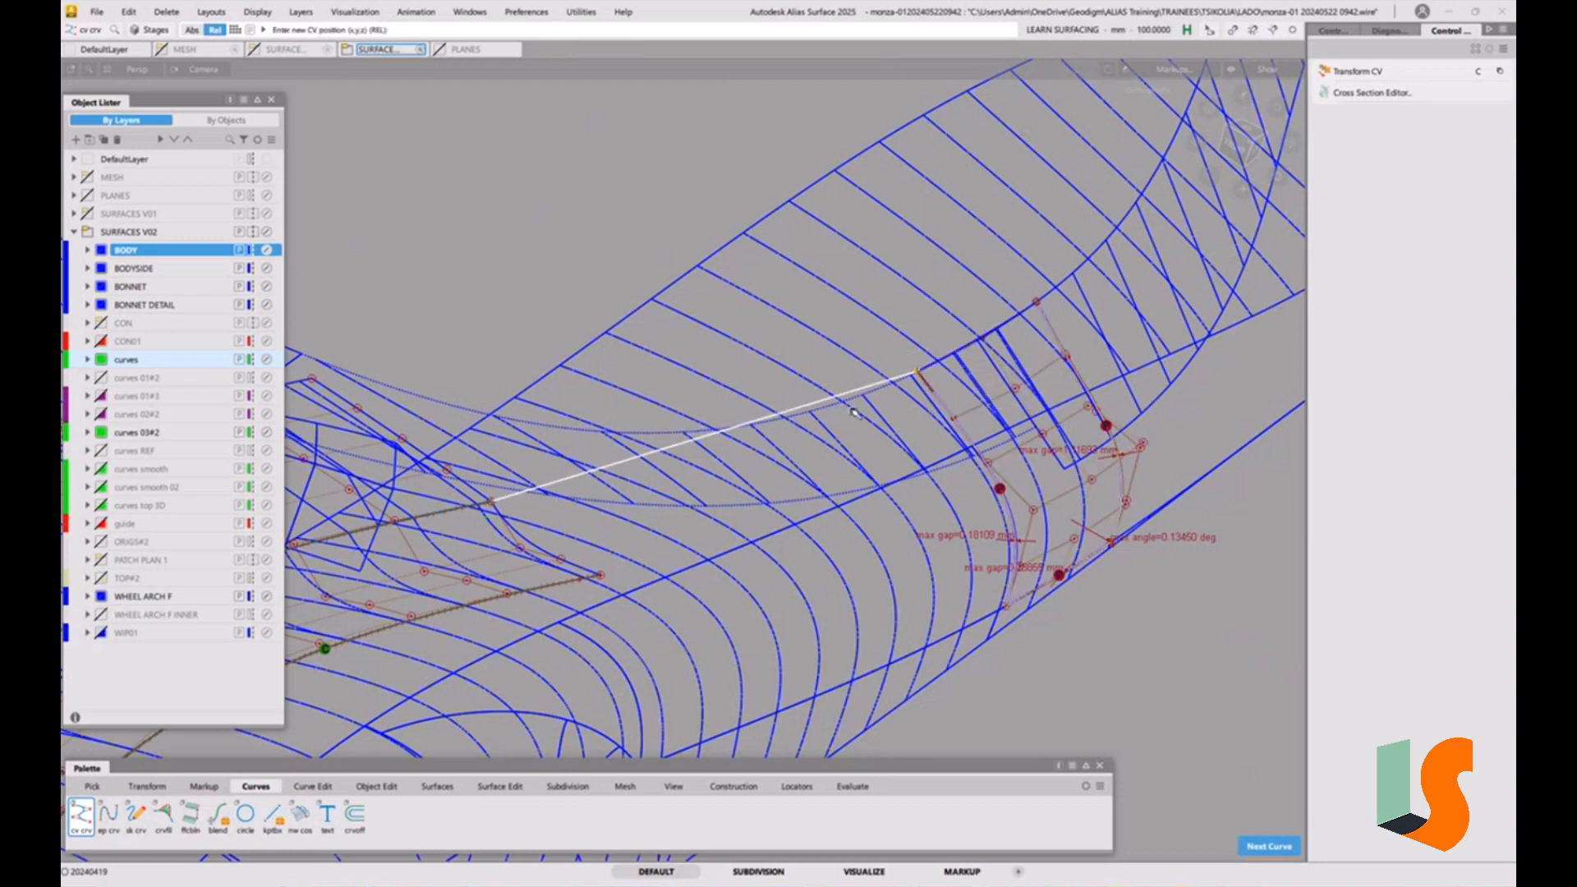
click(1006, 443)
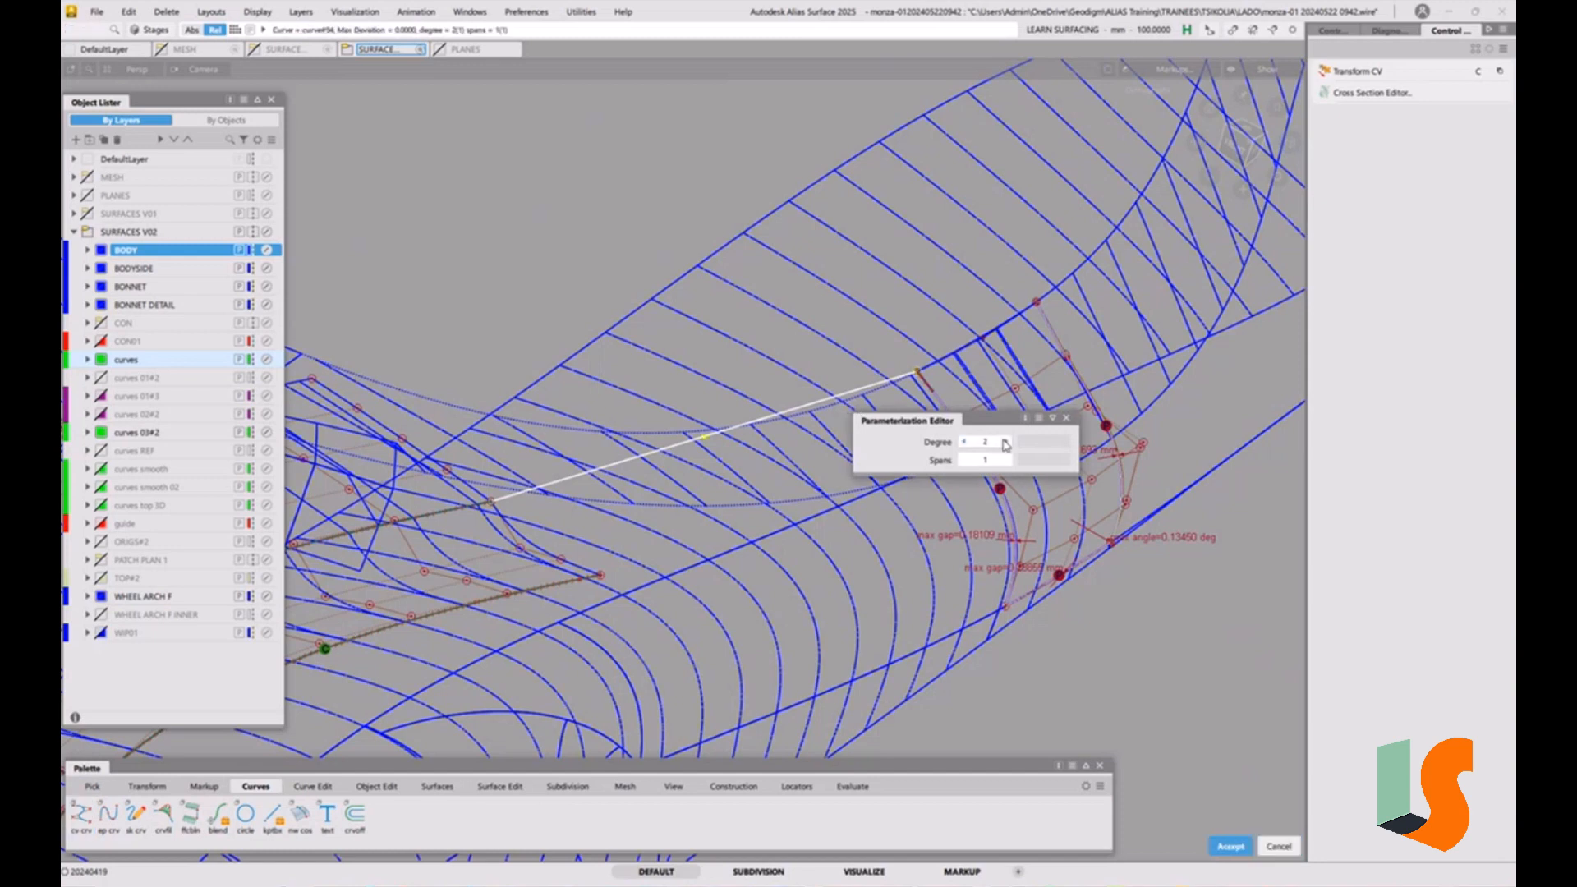
click(1230, 846)
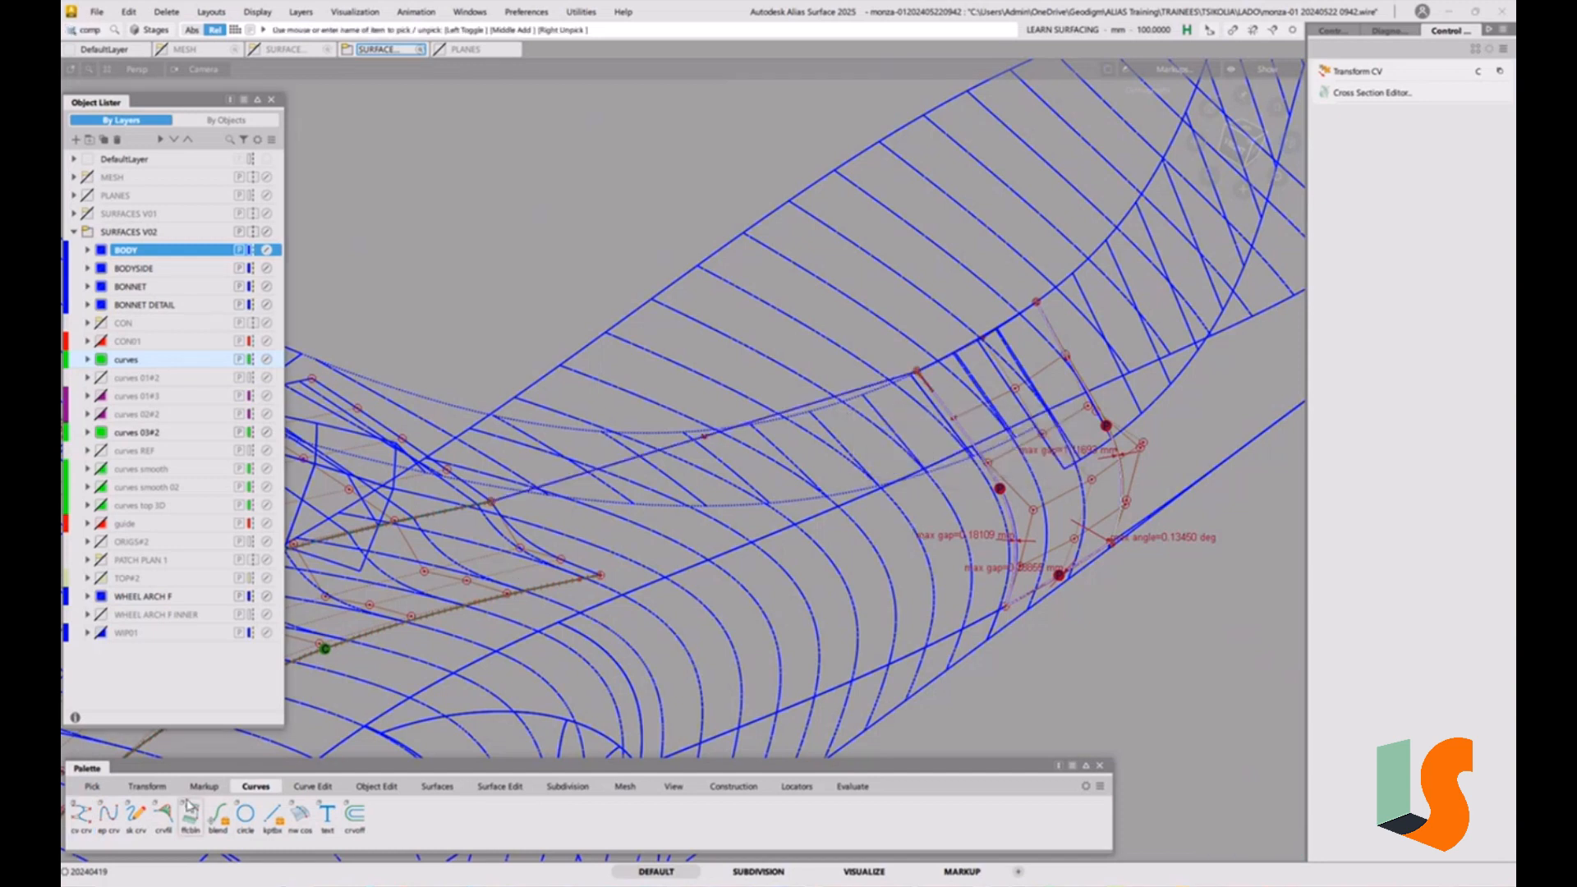
Align the new curve's start to the adjoining surface edge with G1 continuity and display the surfaces shaded
click(375, 786)
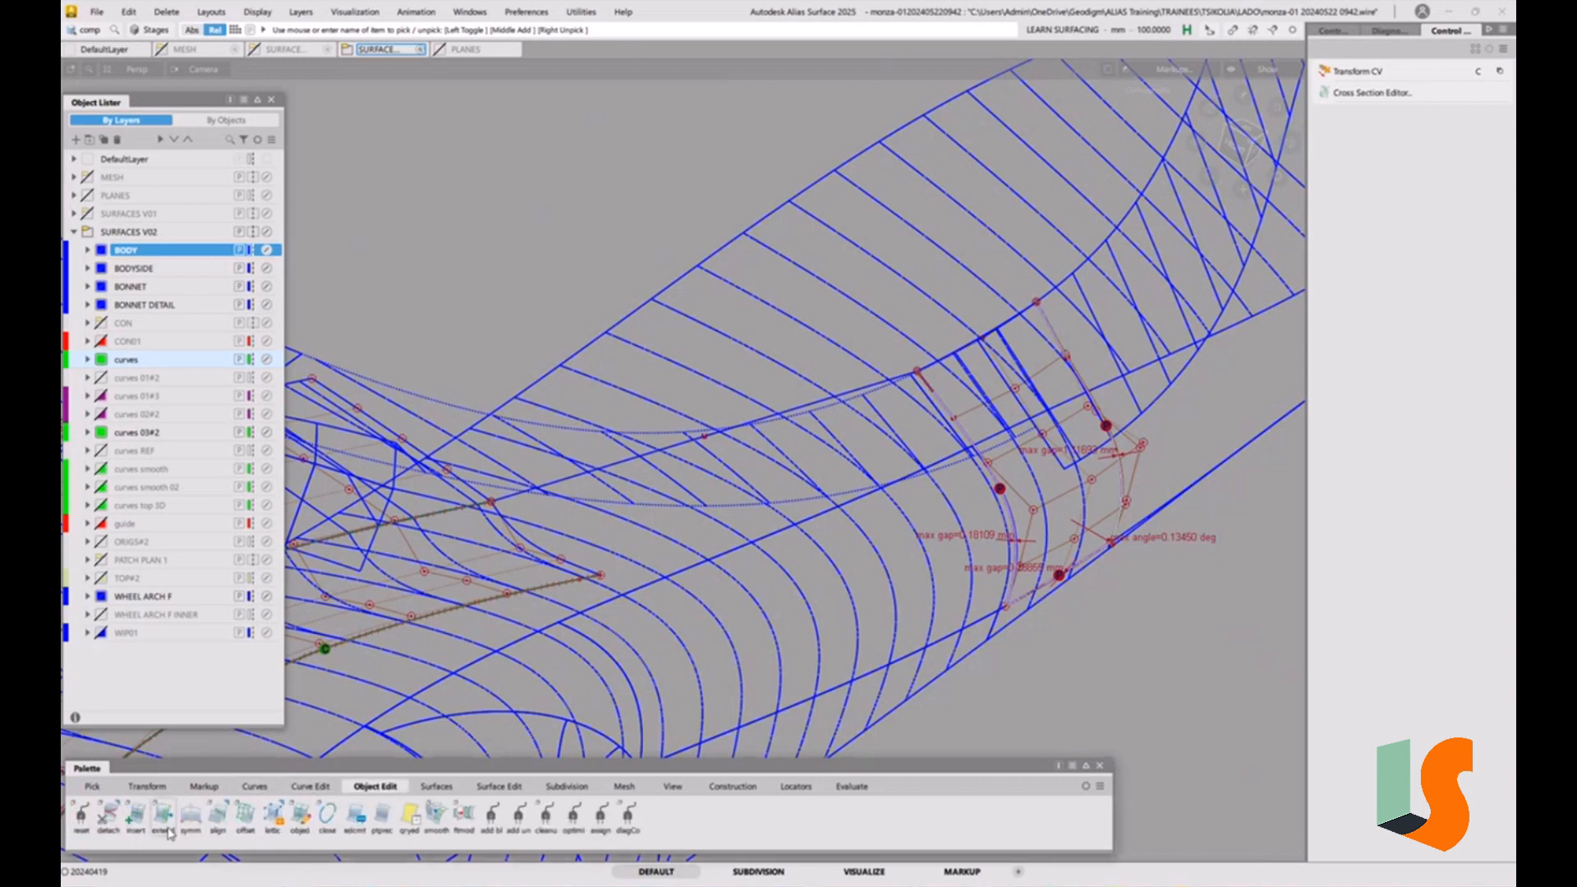
click(218, 817)
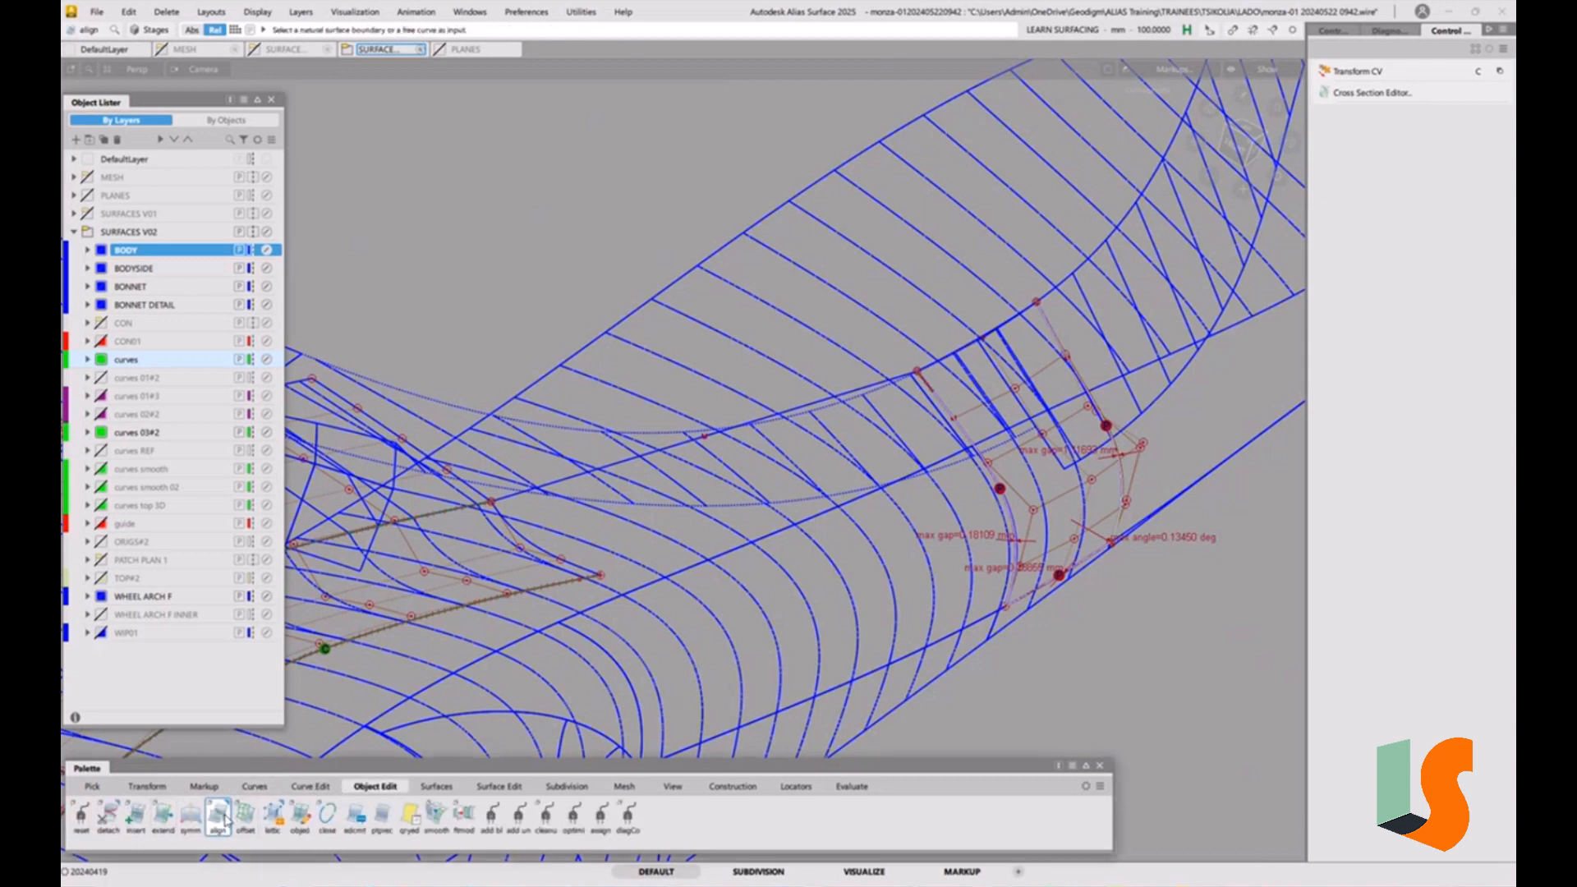
double_click(220, 817)
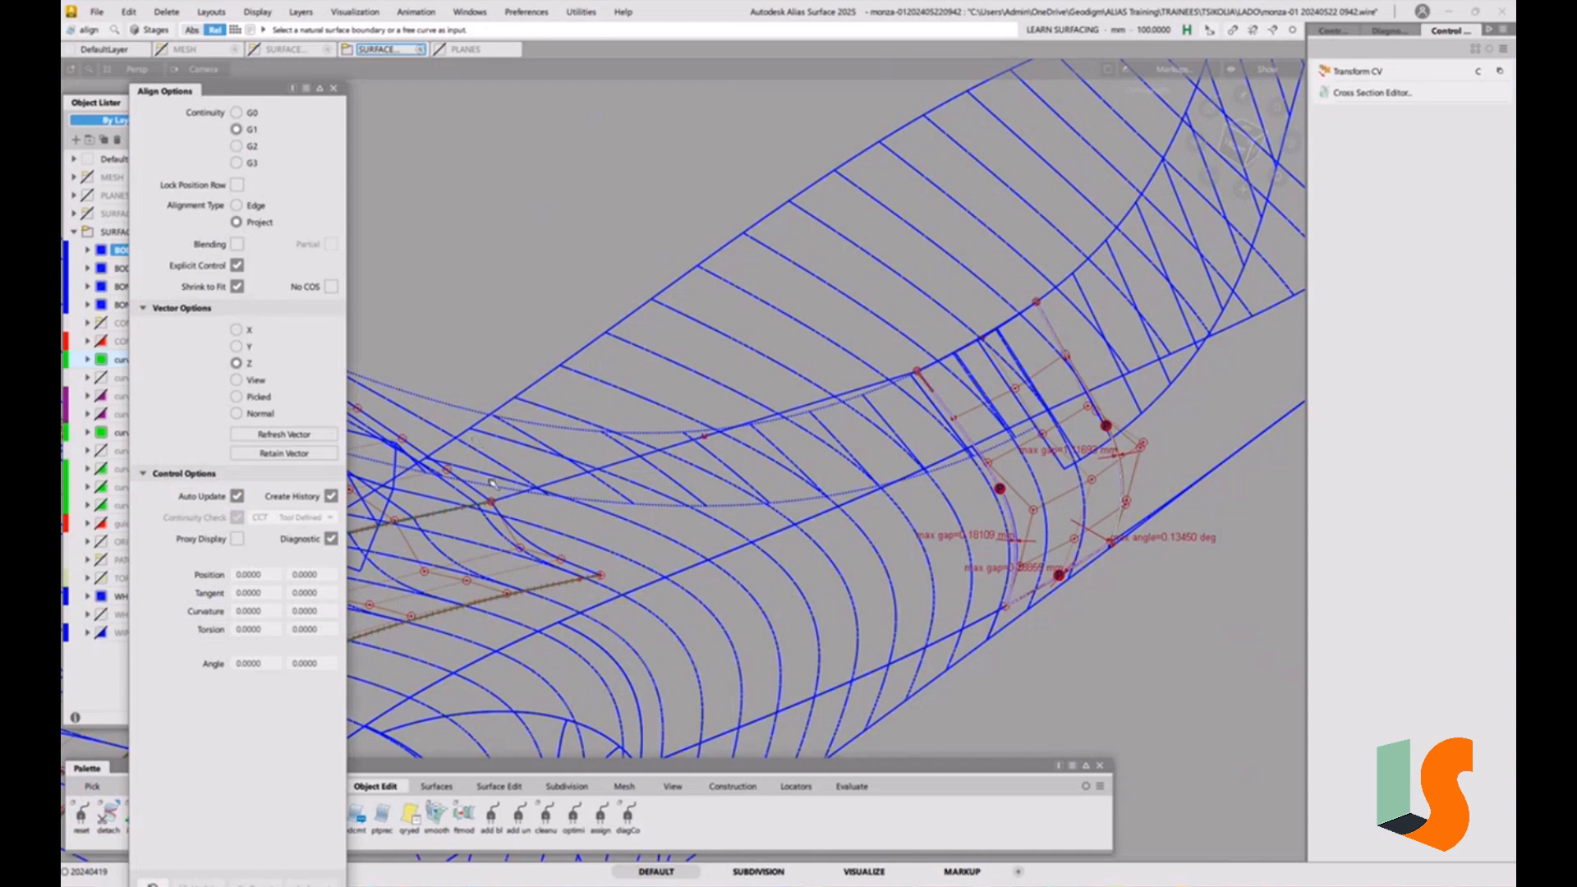
click(506, 499)
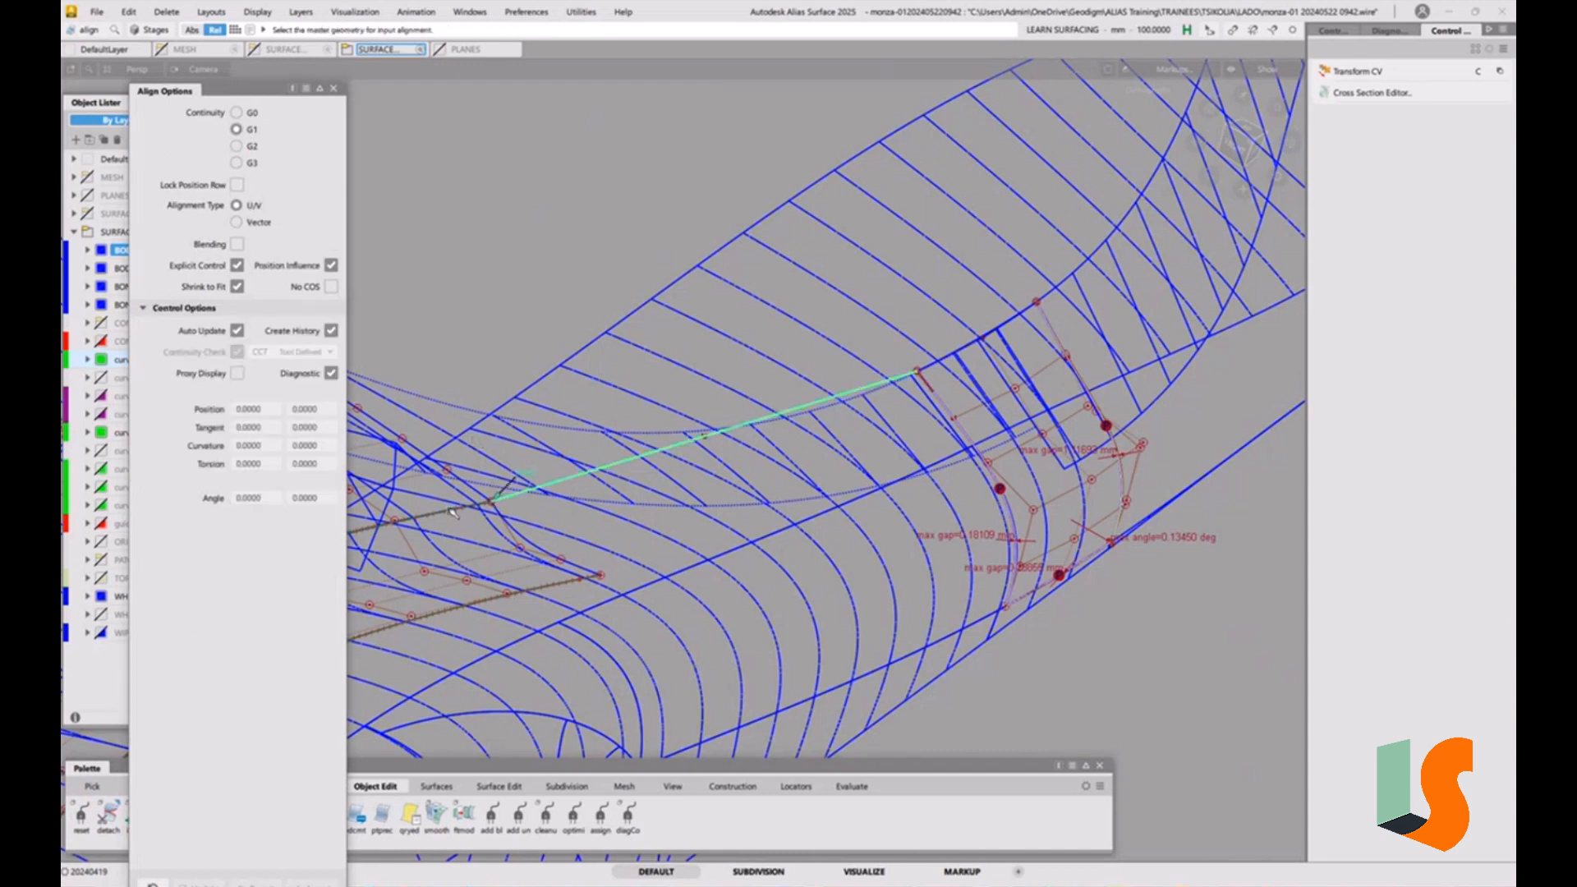
click(453, 513)
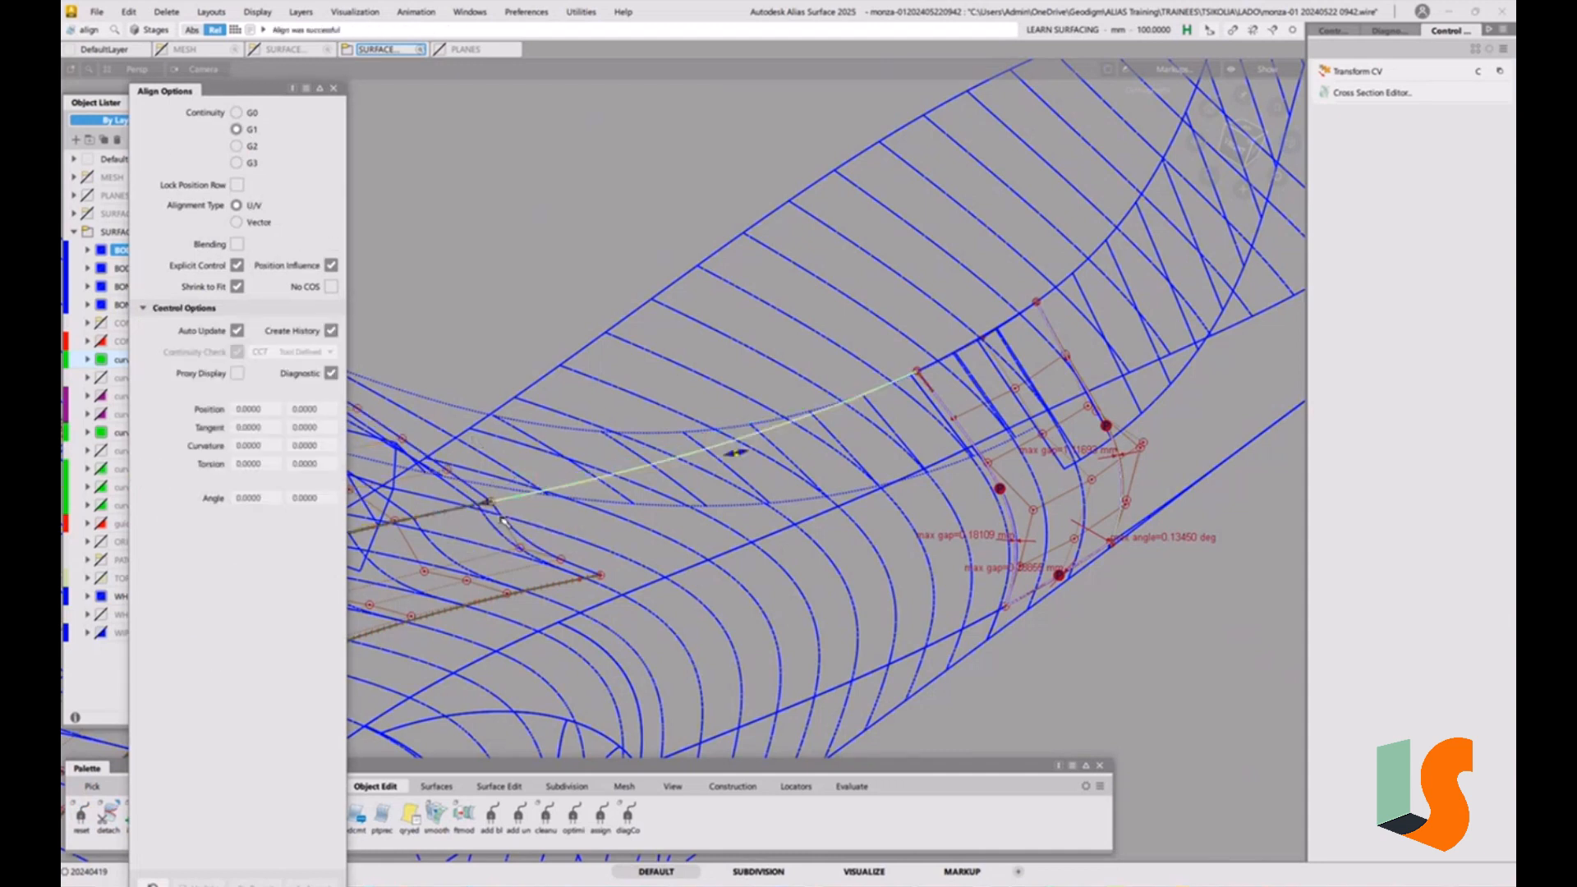
mouse_move(654, 498)
alt+shift+mouse_down()
mouse_move(723, 502)
mouse_move(747, 448)
mouse_move(795, 405)
mouse_move(740, 424)
alt+shift+mouse_up()
key(5)
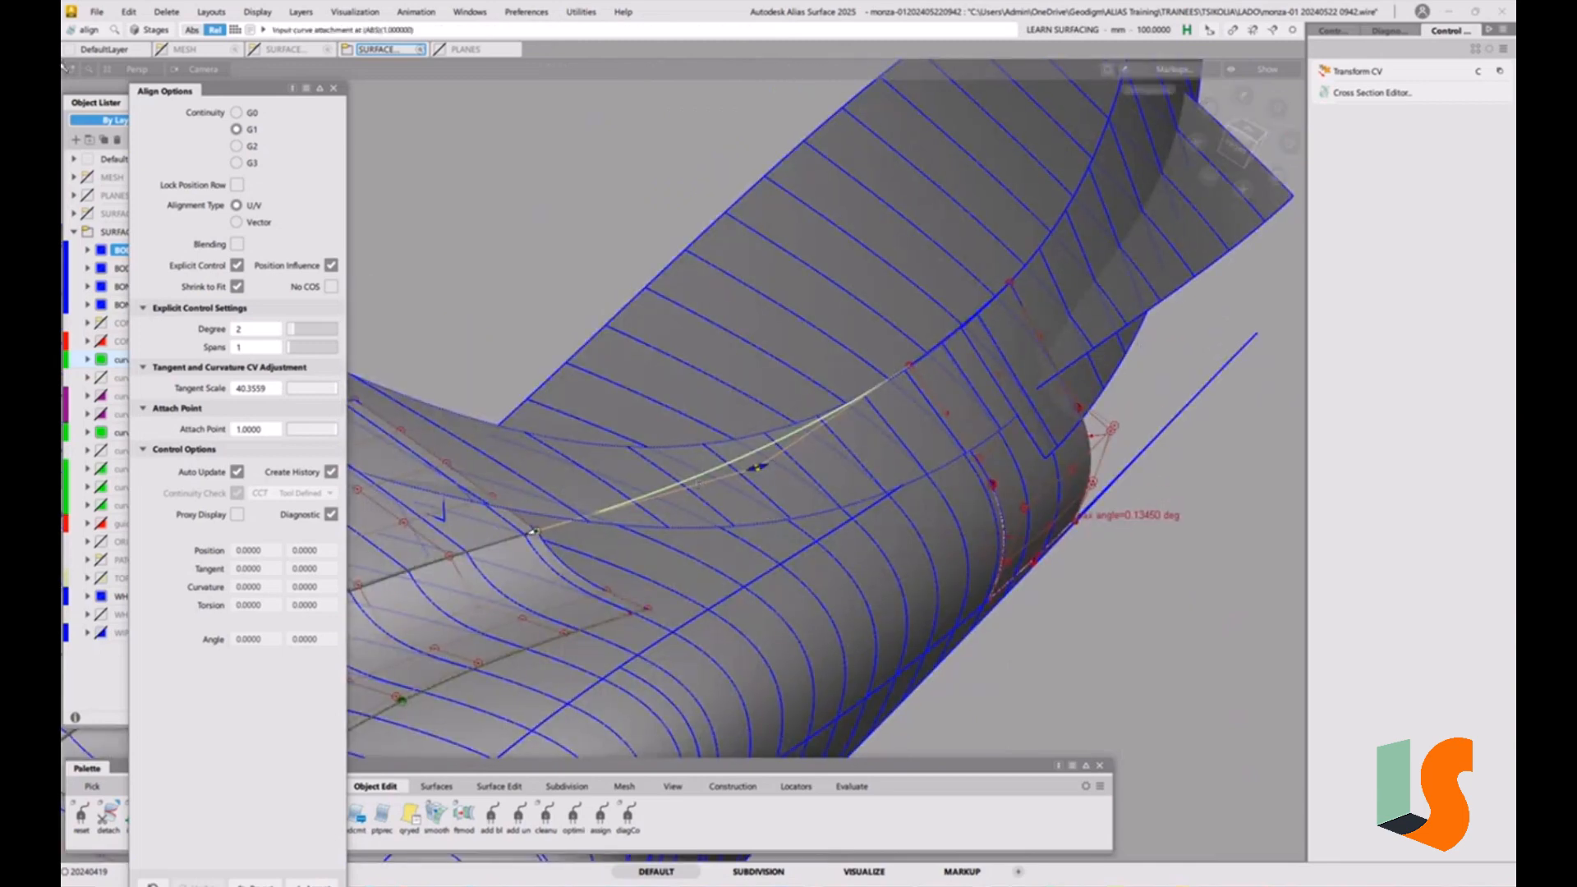
Switch the curve's alignment to G2 at degree 3, turn off history creation, and undo the alignment
click(235, 145)
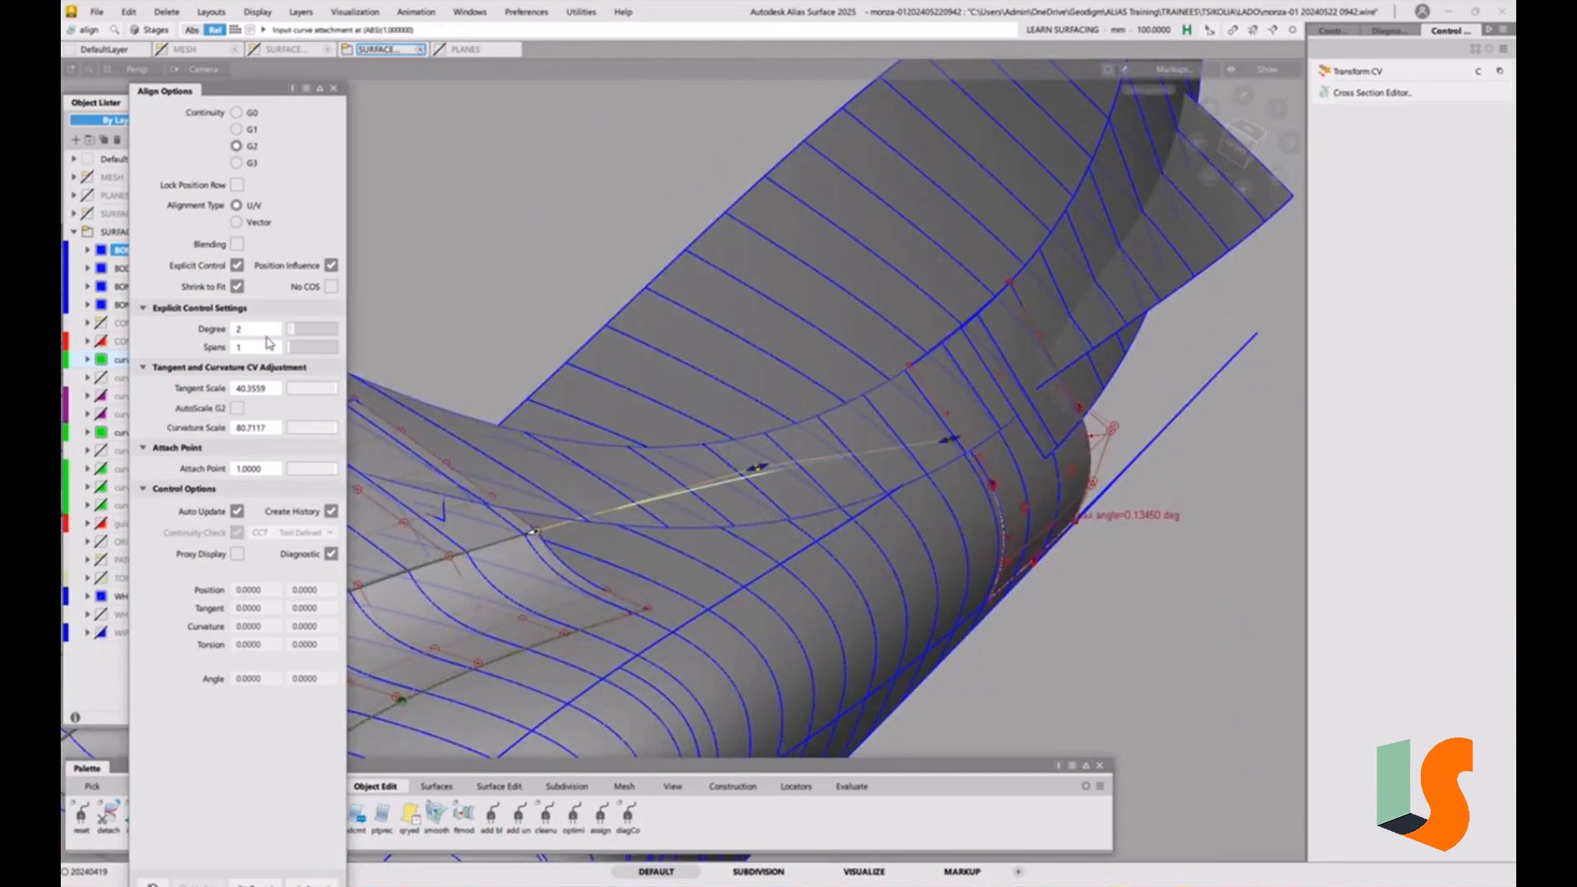
click(300, 331)
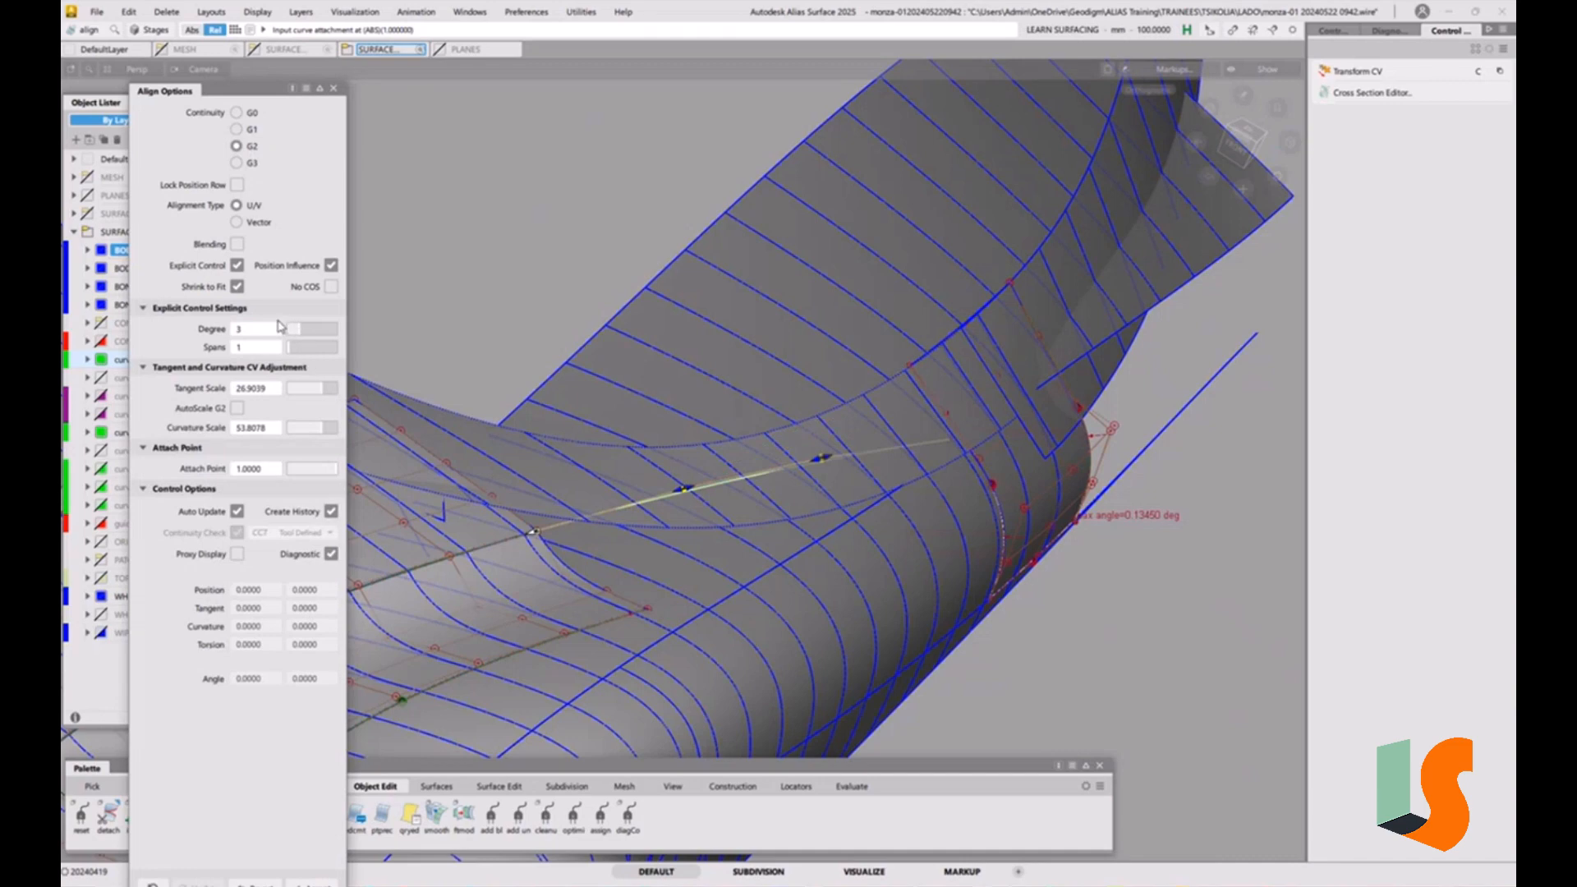
key(5)
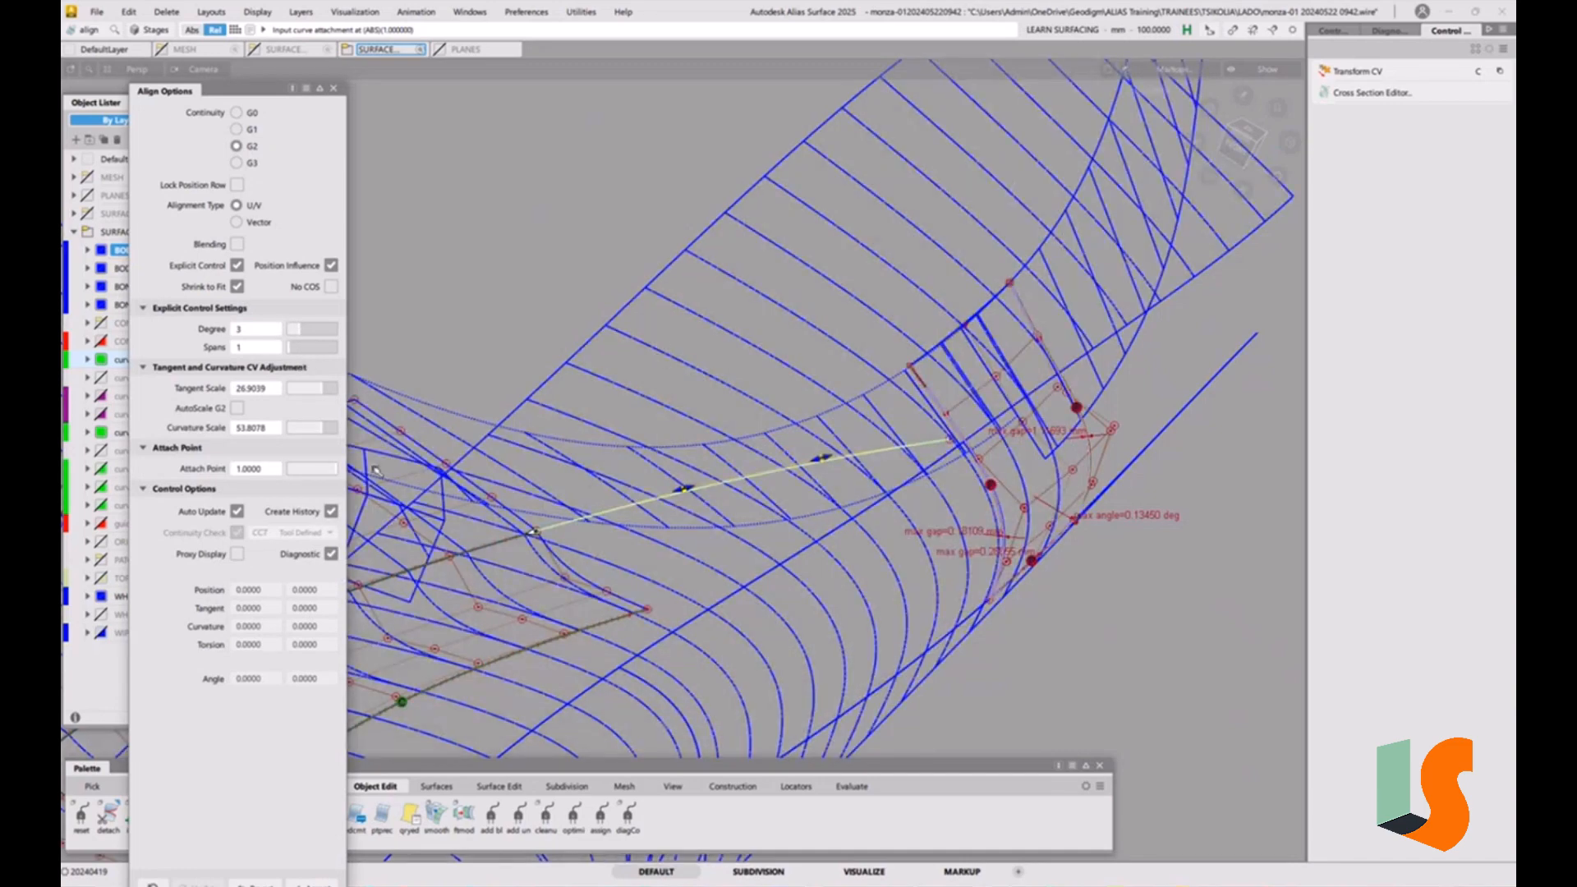
click(332, 514)
click(256, 884)
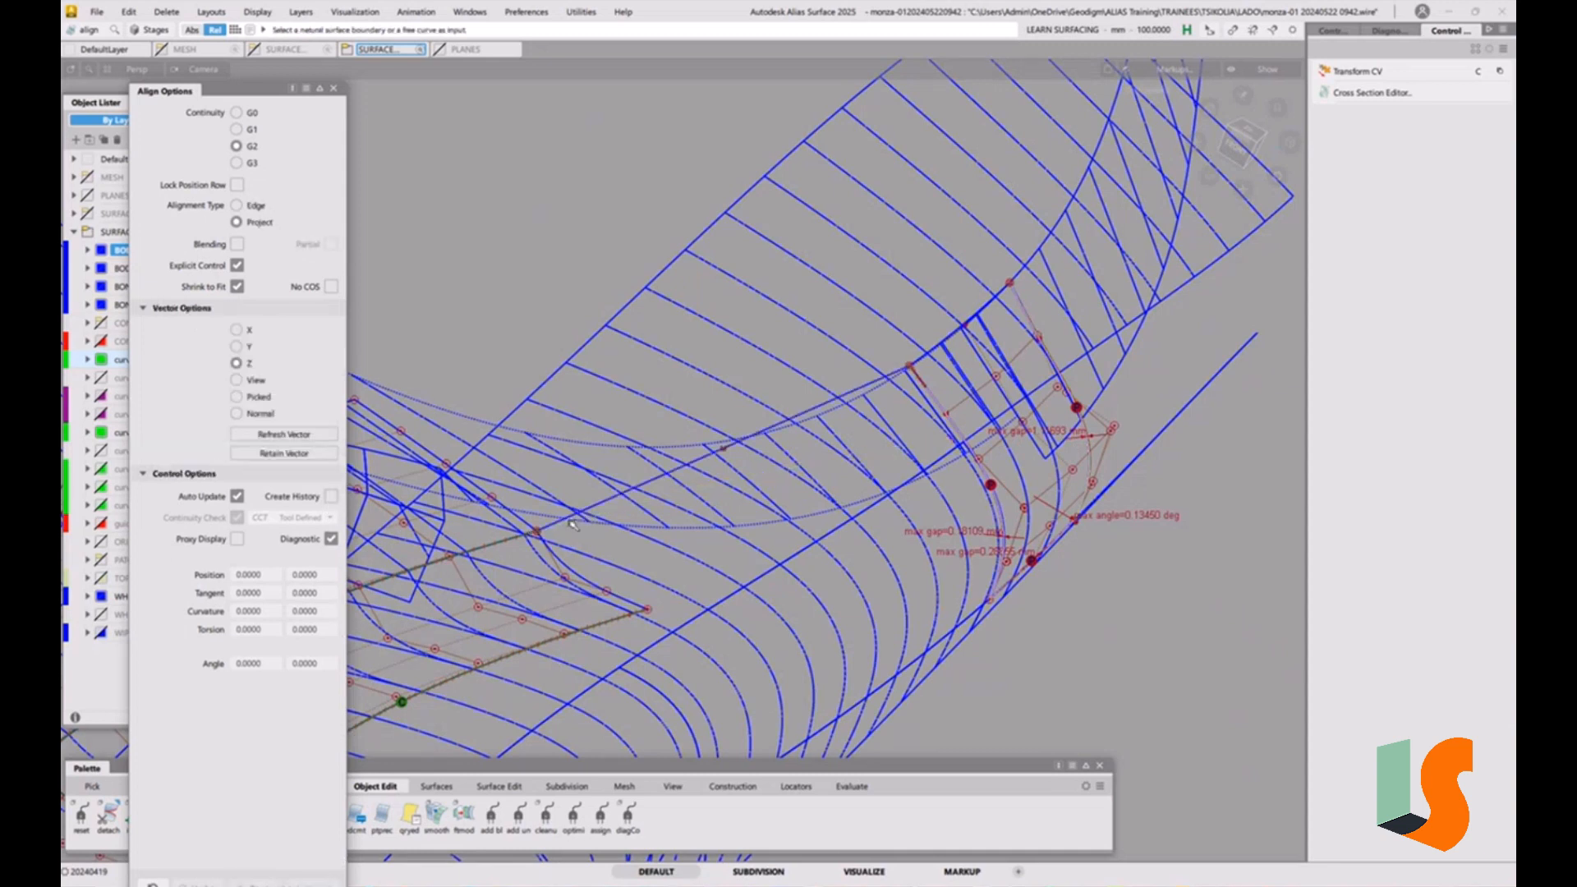
Rebuild the straight curve above the transition to degree 3 with one span
ctrl+shift+drag(567, 530, 609, 502)
click(609, 501)
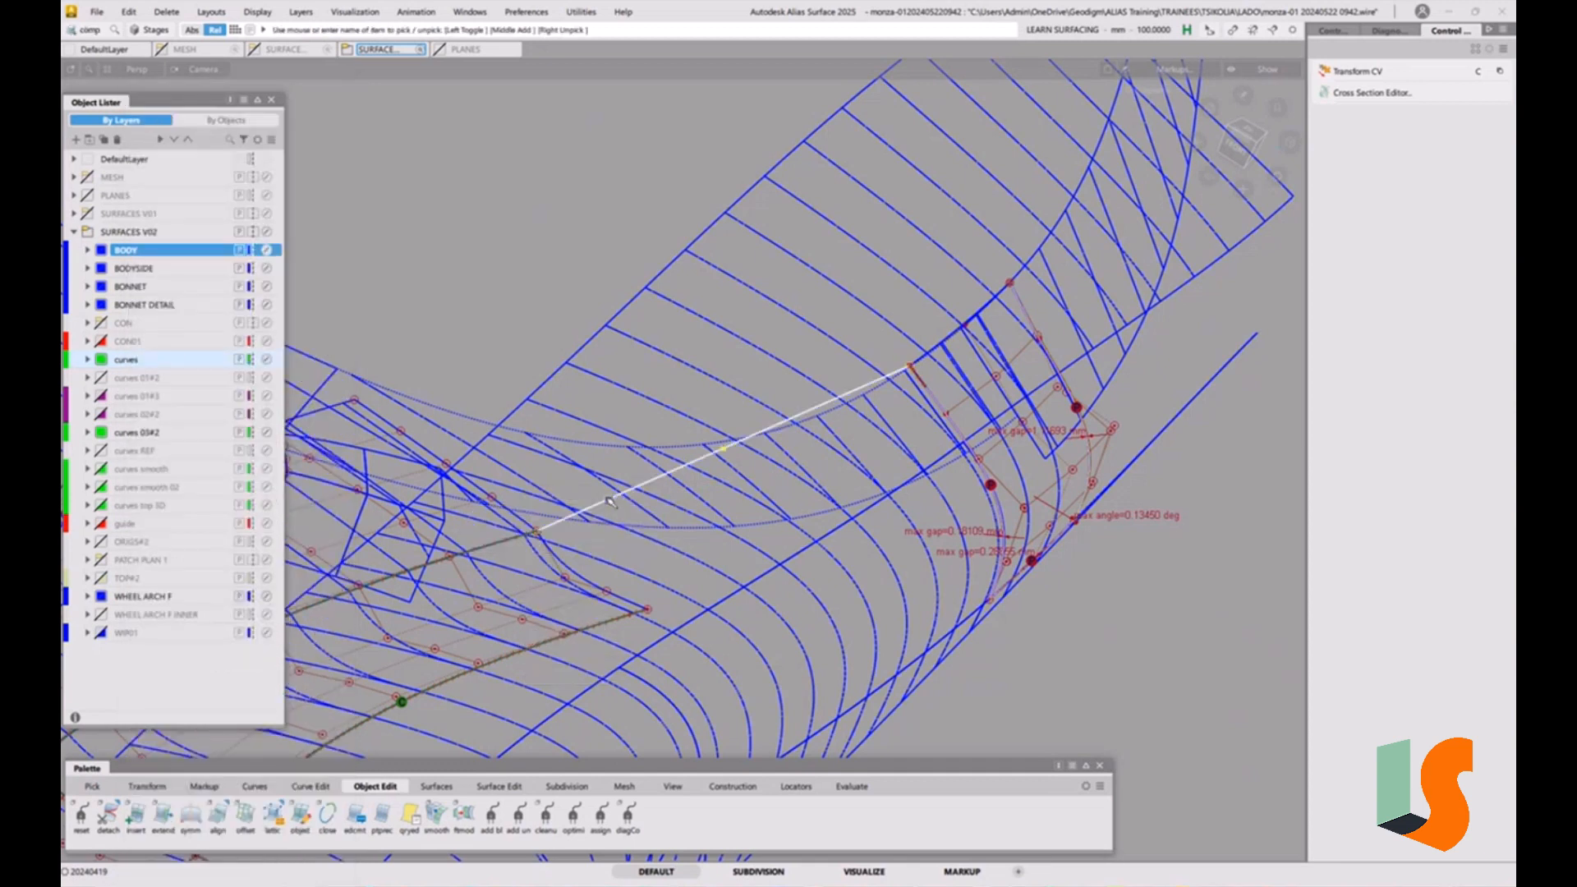
click(764, 528)
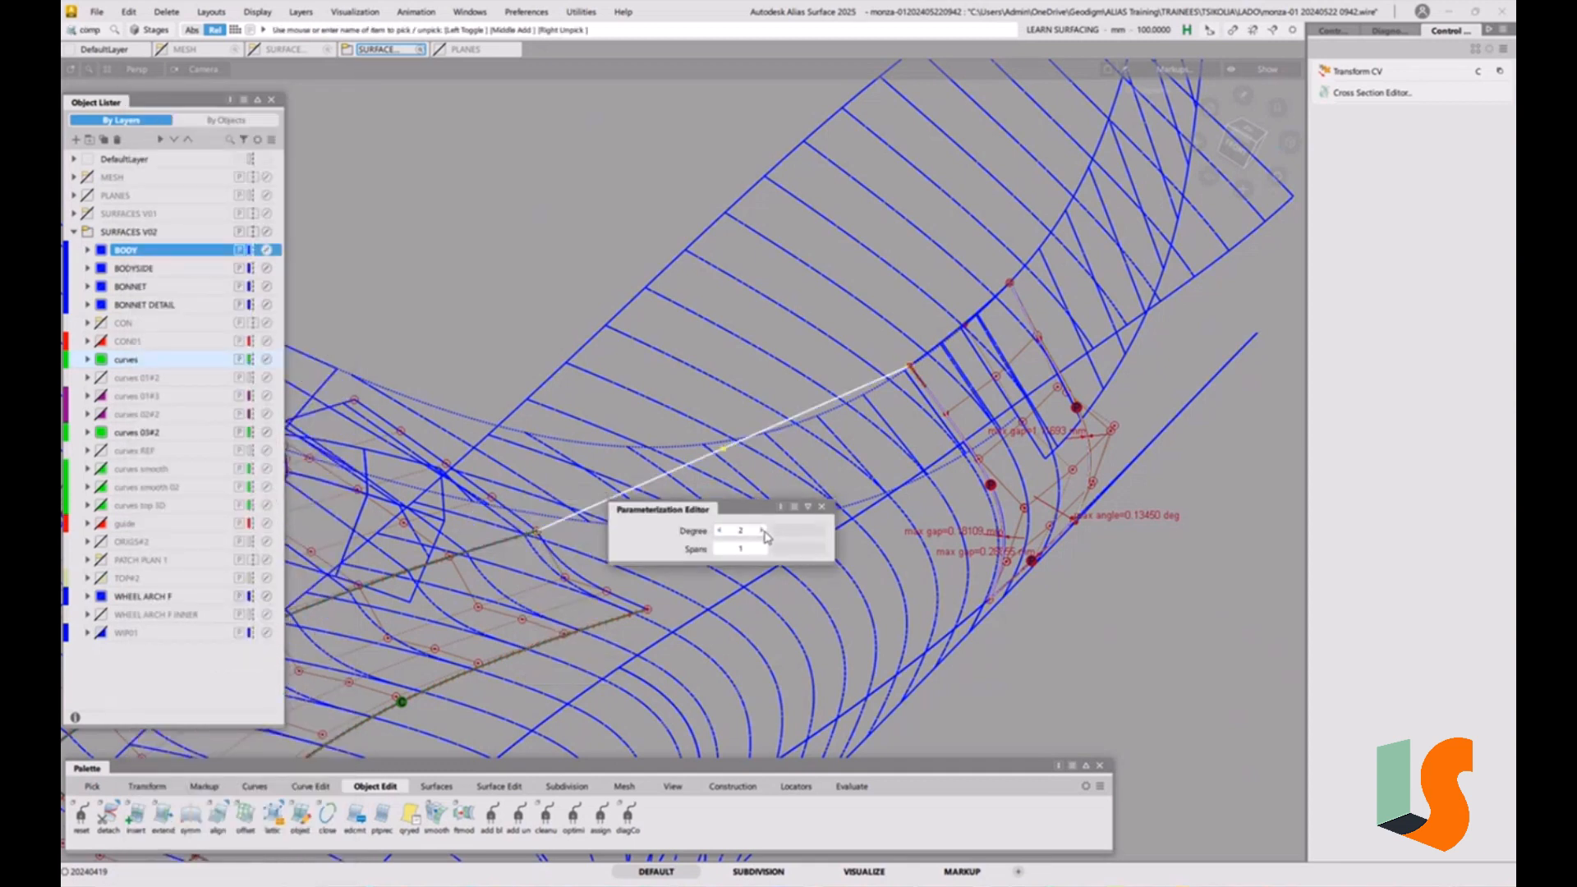
ctrl+shift+drag(776, 581, 785, 448)
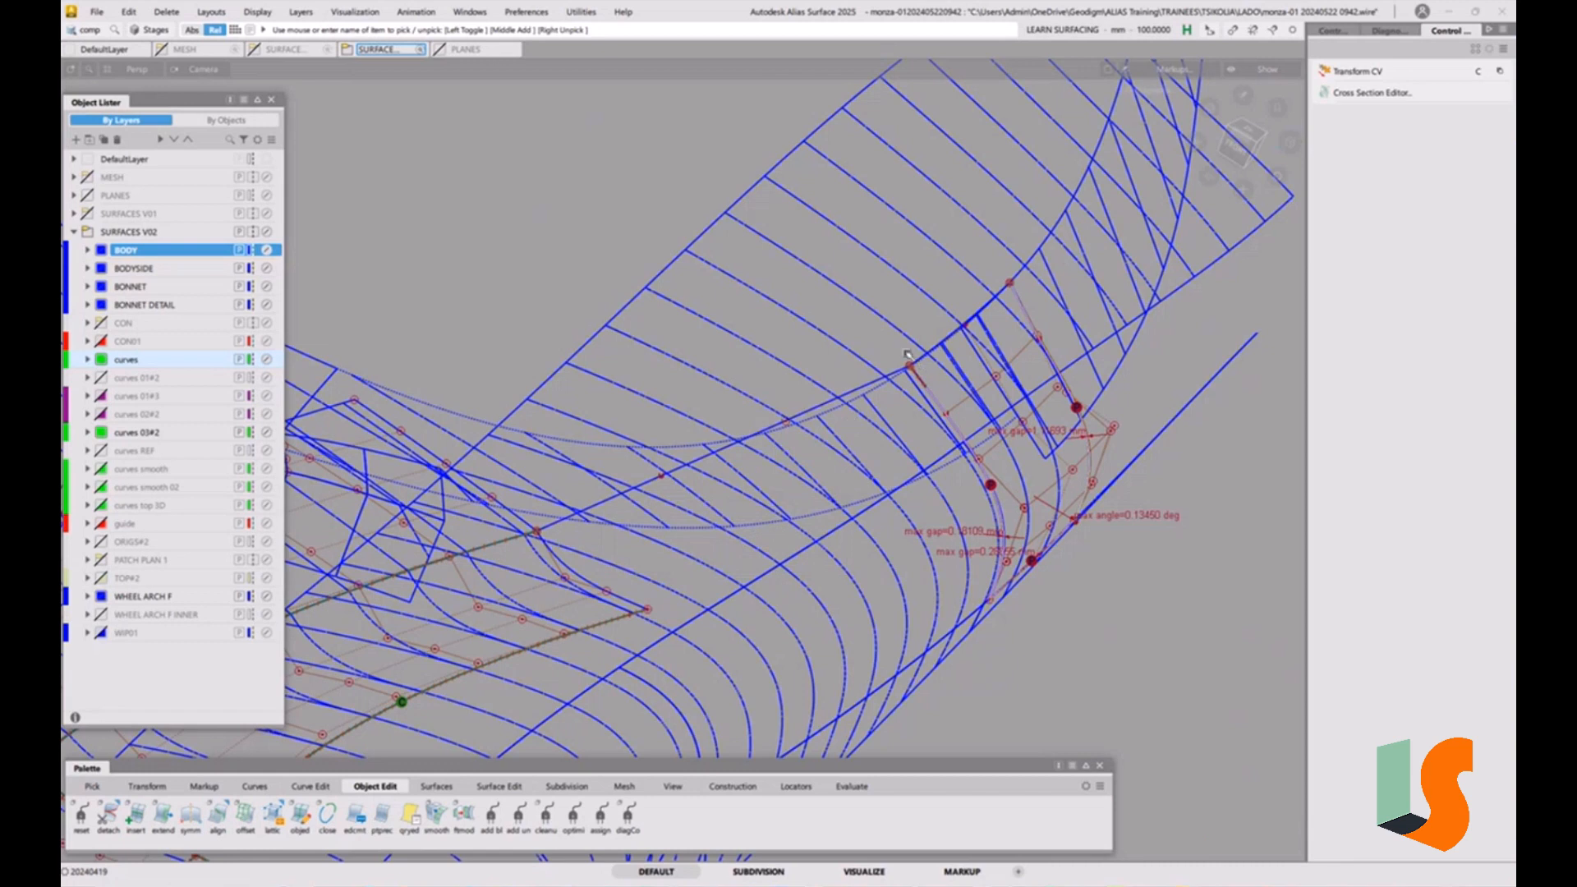
Align the start of the degree 3 curve to the end of the adjoining surface edge with G2 continuity
double_click(217, 818)
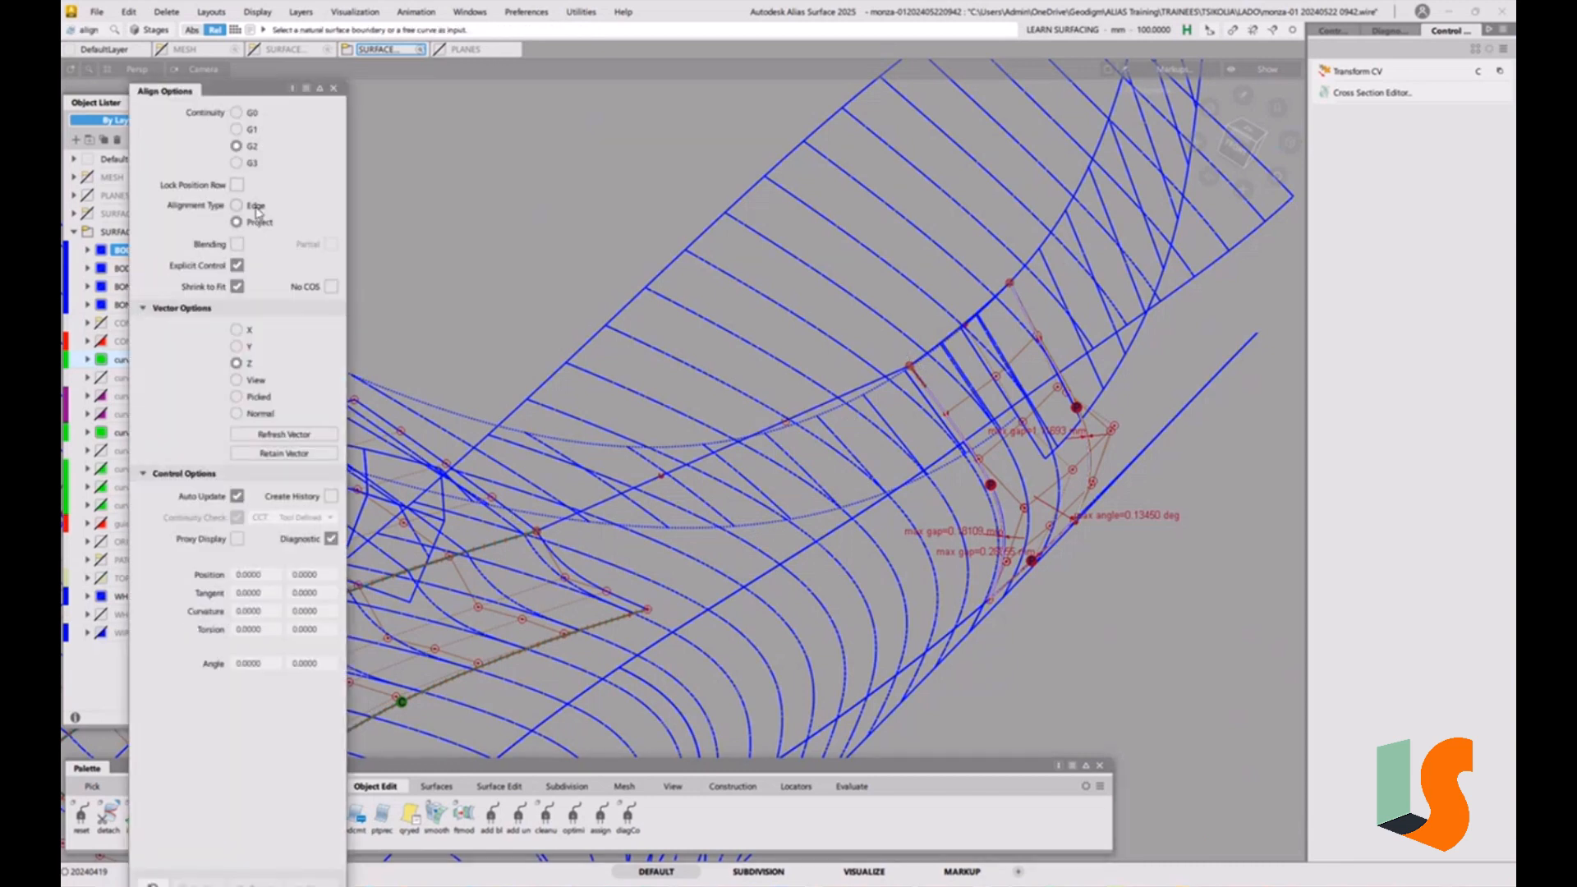
click(553, 528)
click(513, 540)
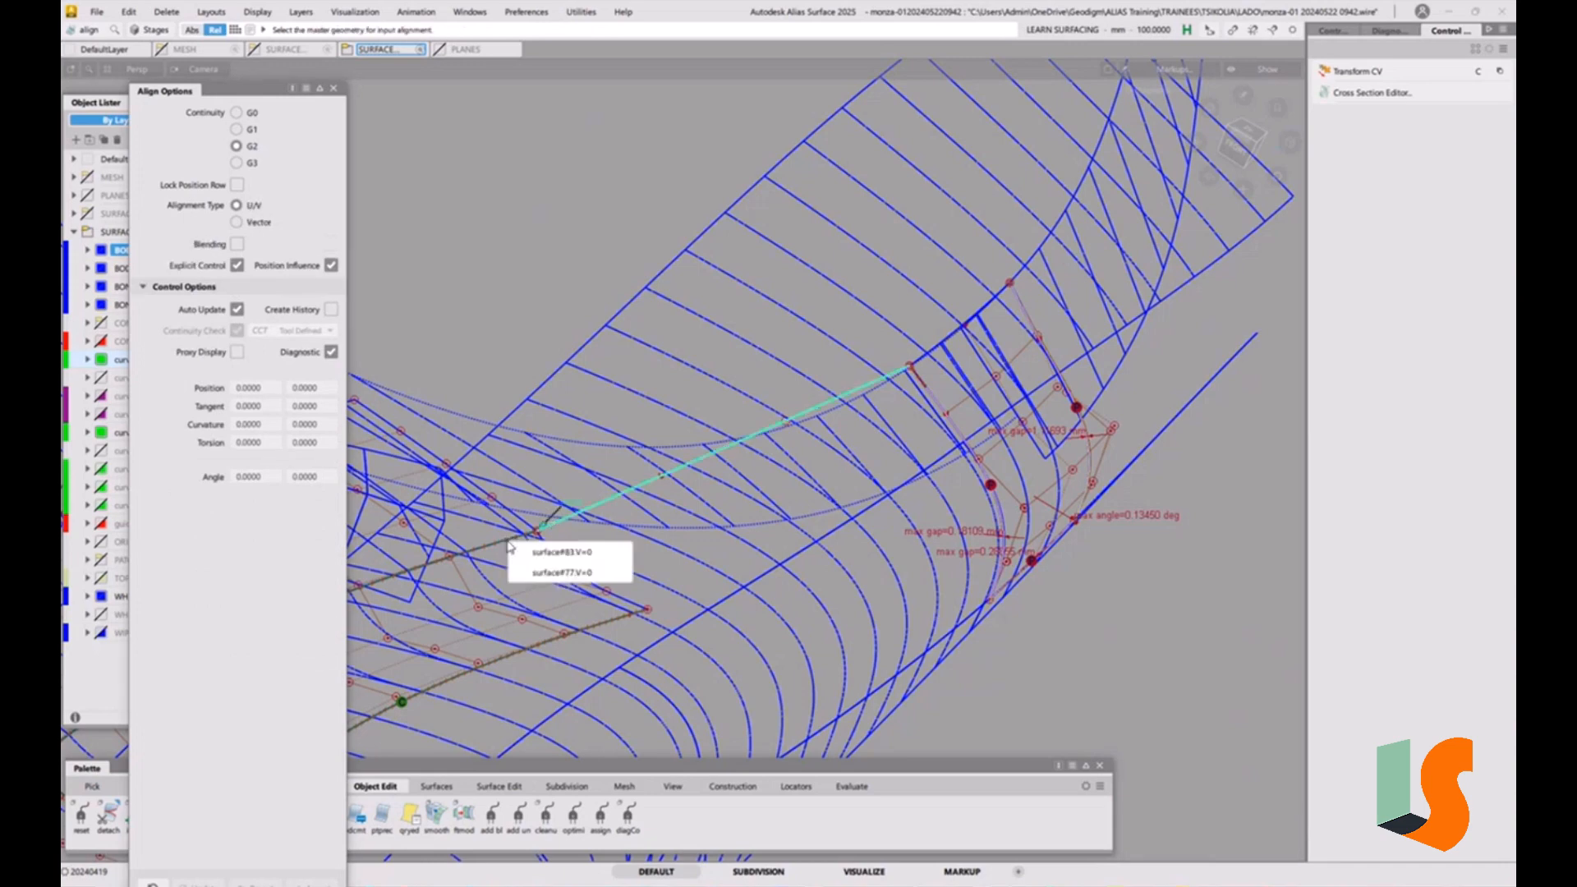
click(553, 545)
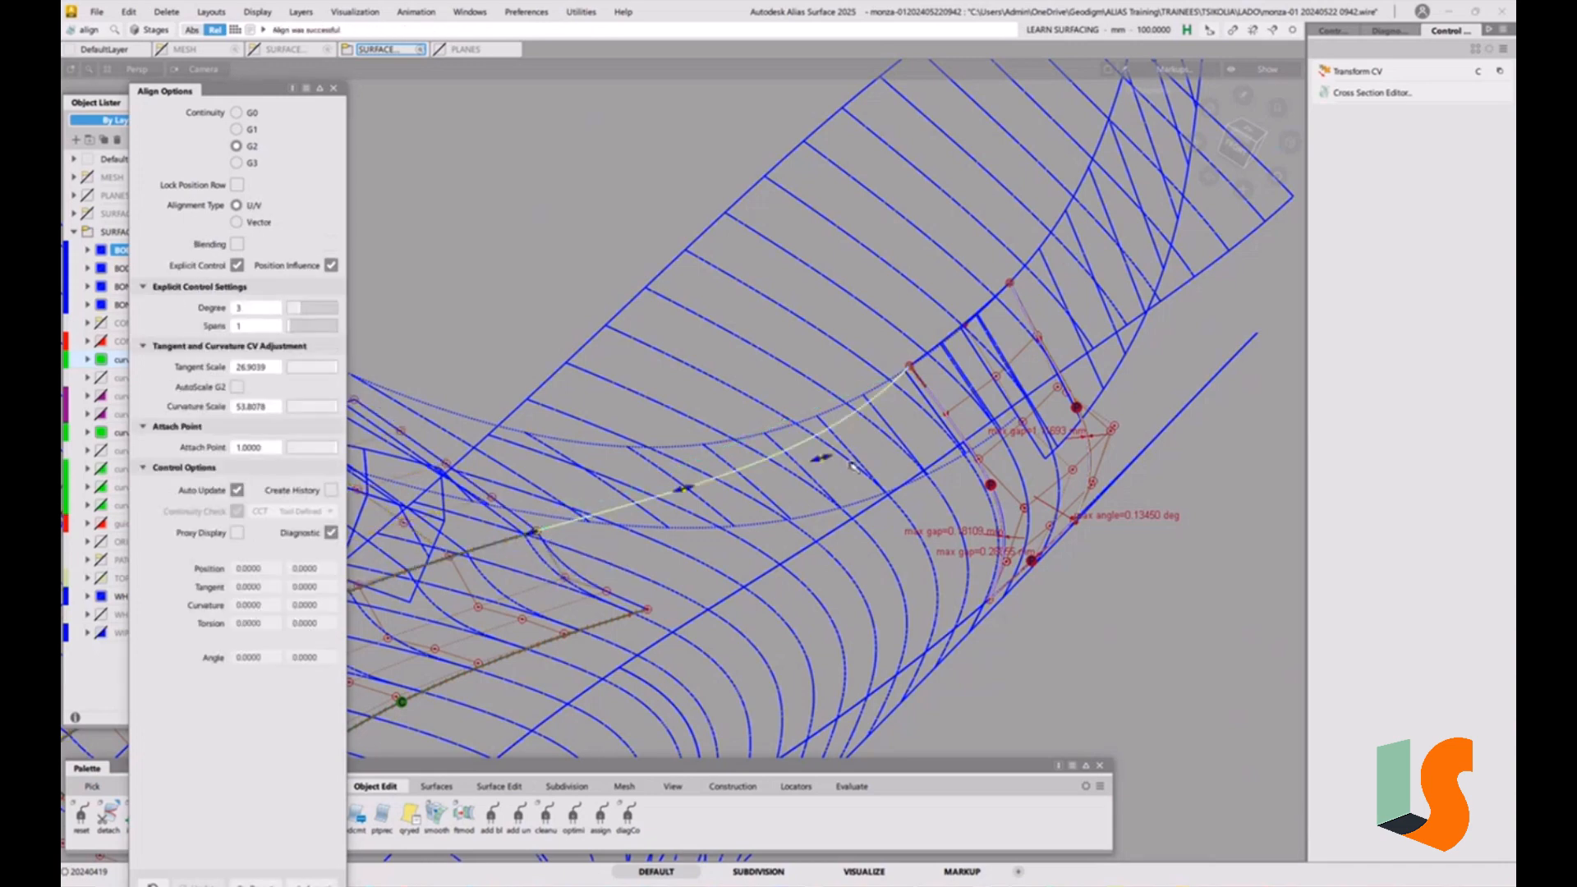
Check the aligned curve in side view and raise its explicit degree to 5, keeping one span
mouse_move(849, 467)
alt+shift+mouse_down()
mouse_move(748, 543)
mouse_move(680, 509)
alt+shift+mouse_up()
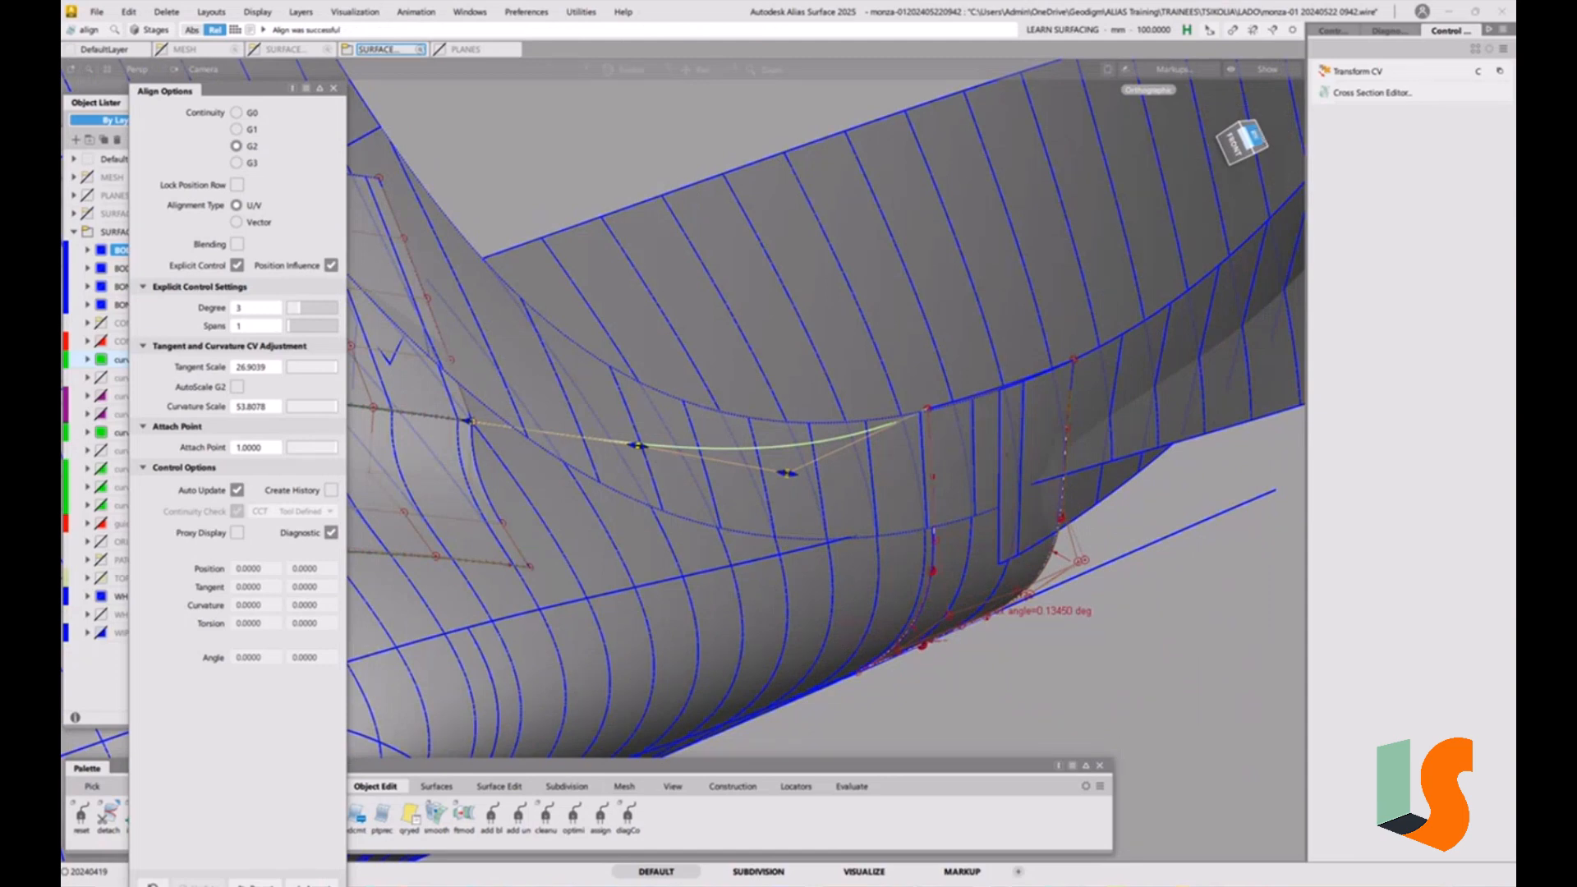
click(1253, 134)
alt+shift+right_drag(1026, 371, 1093, 426)
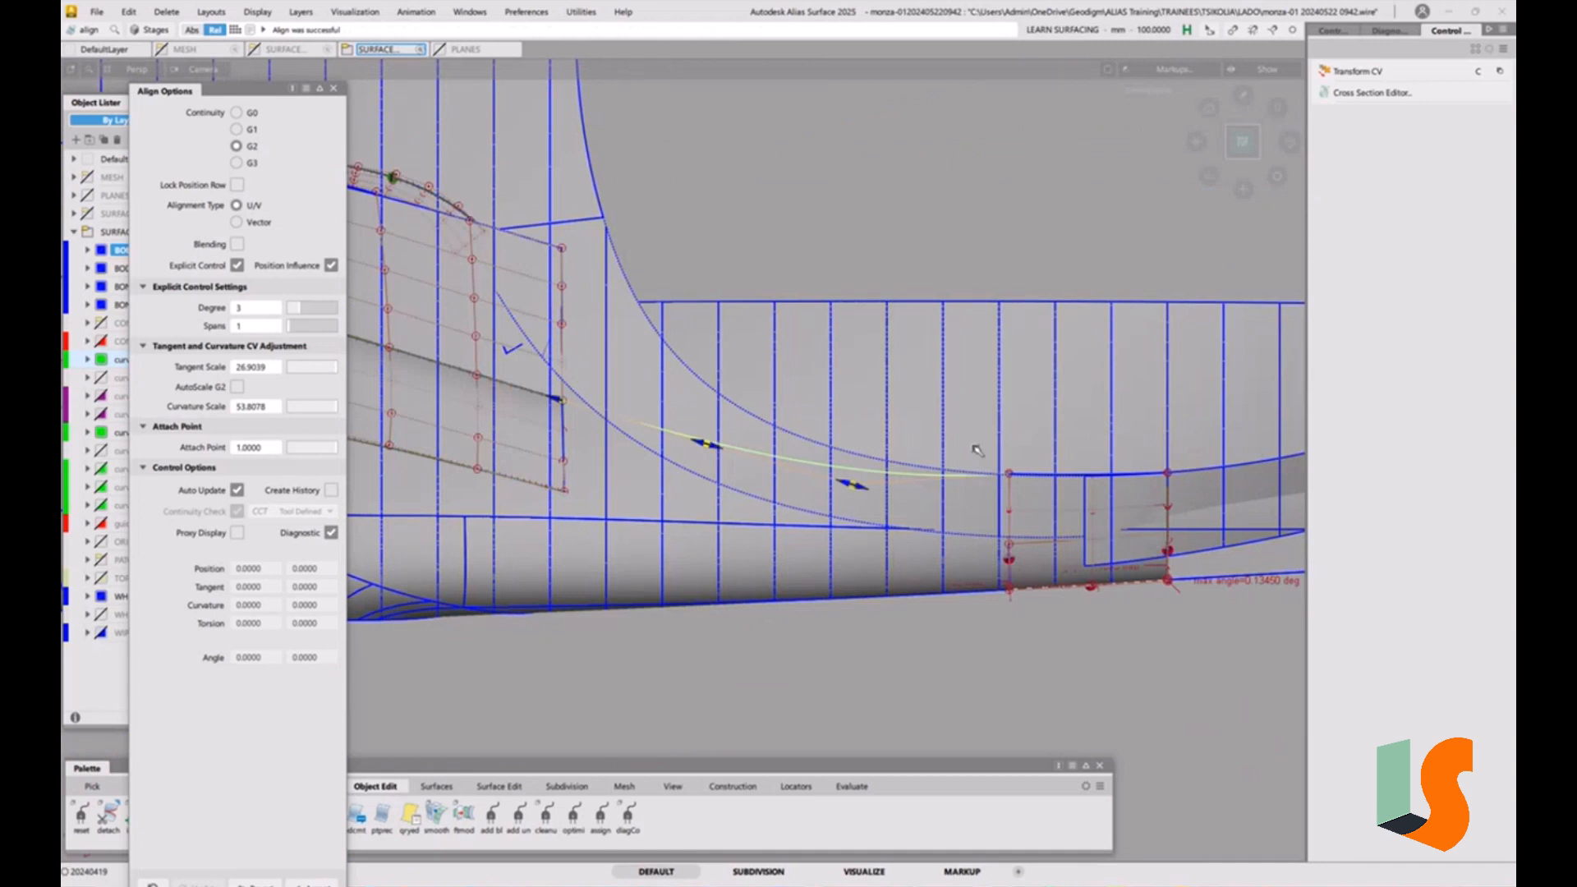
click(310, 309)
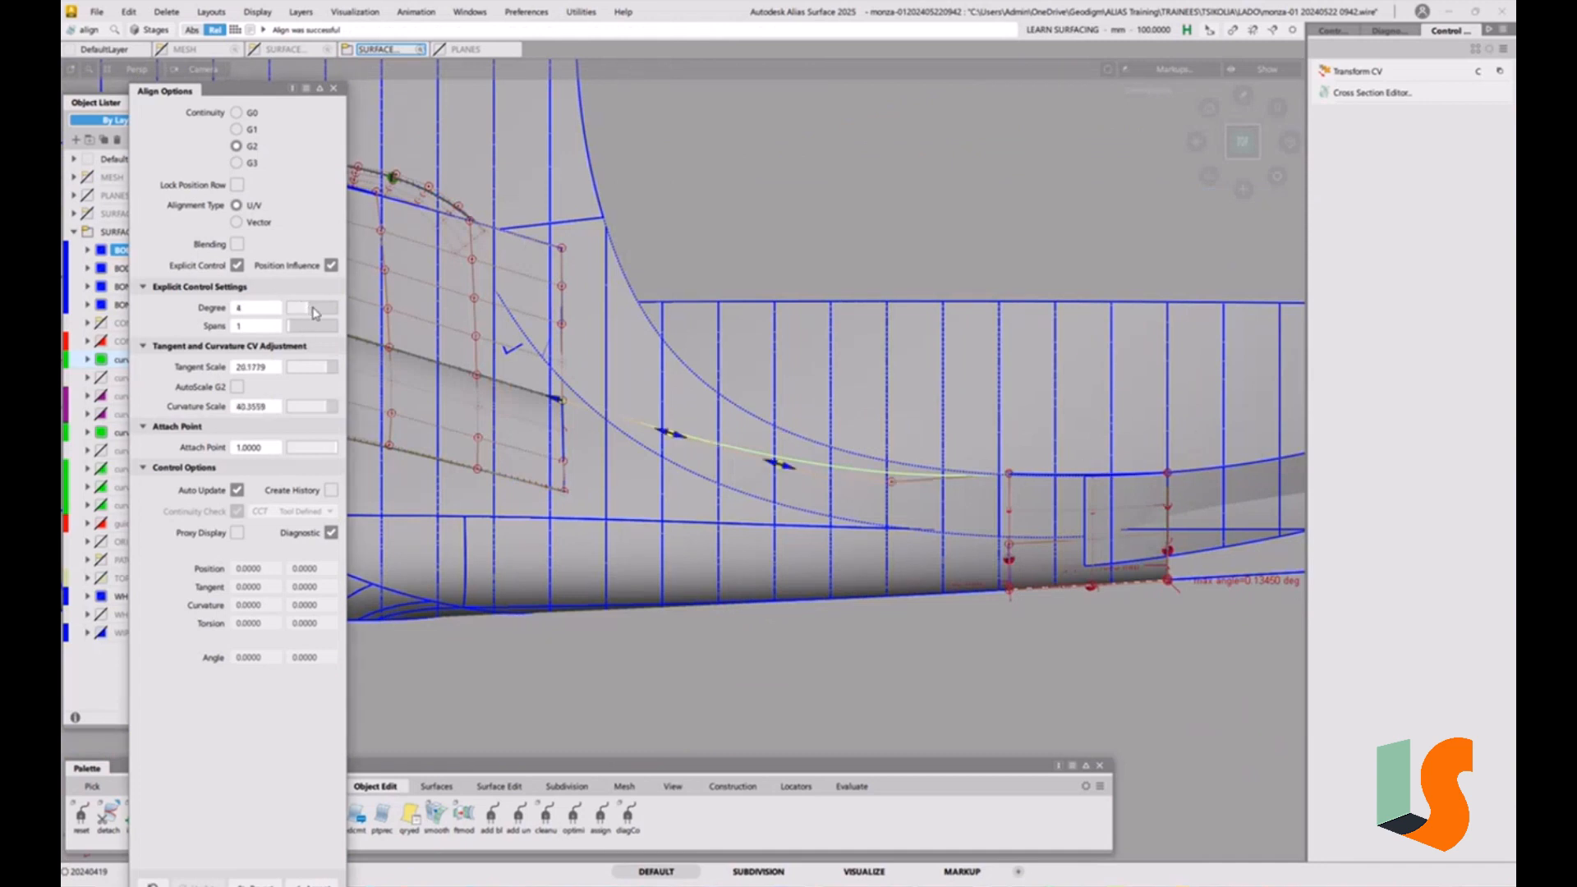
click(316, 310)
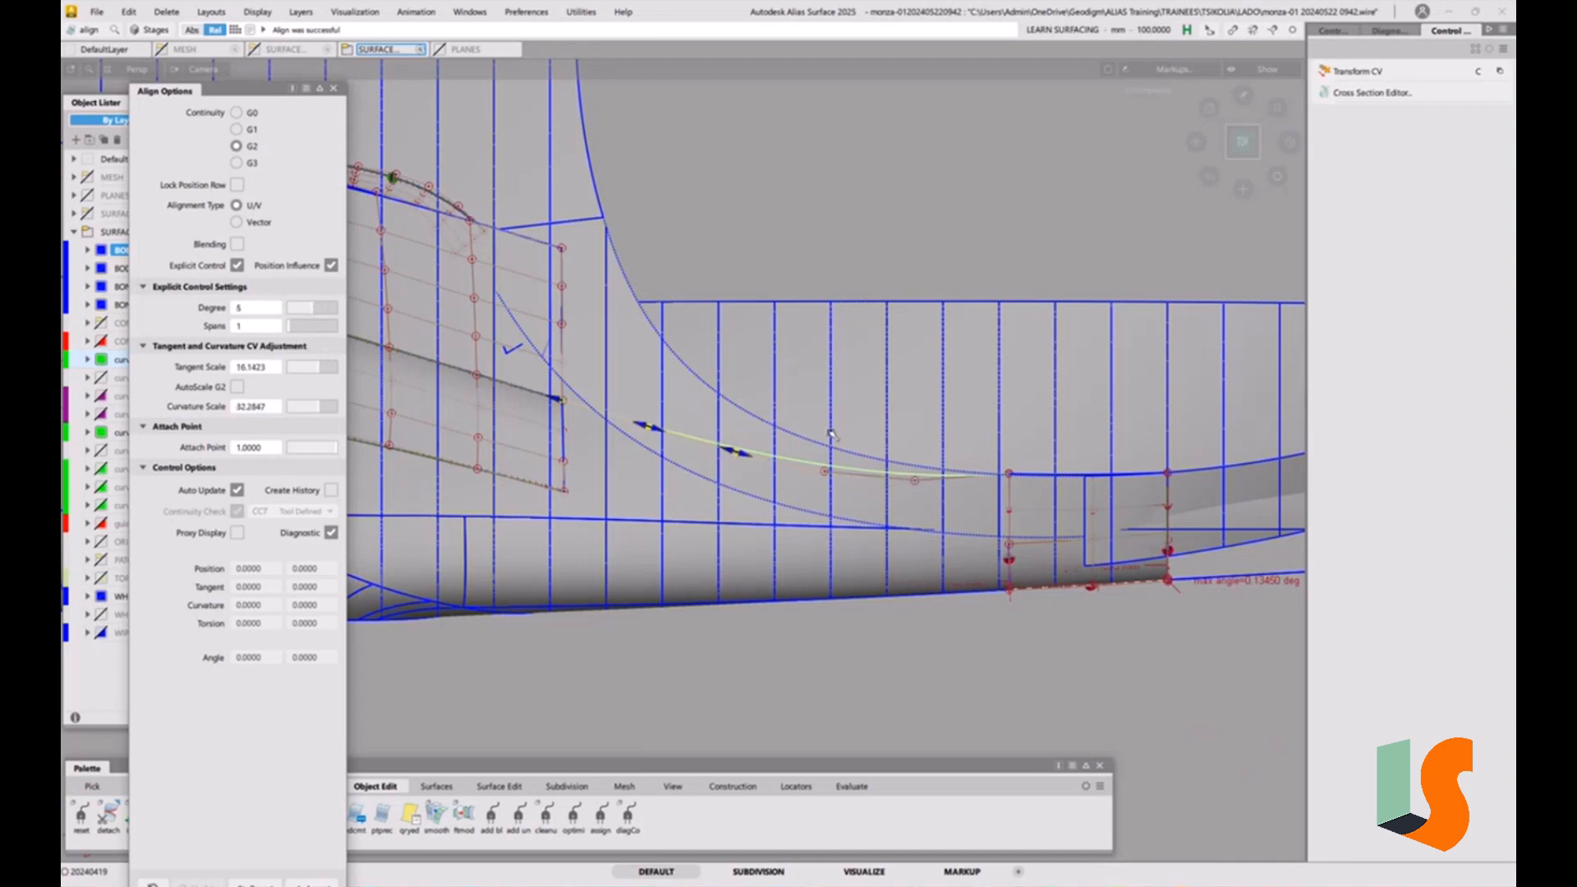
click(937, 494)
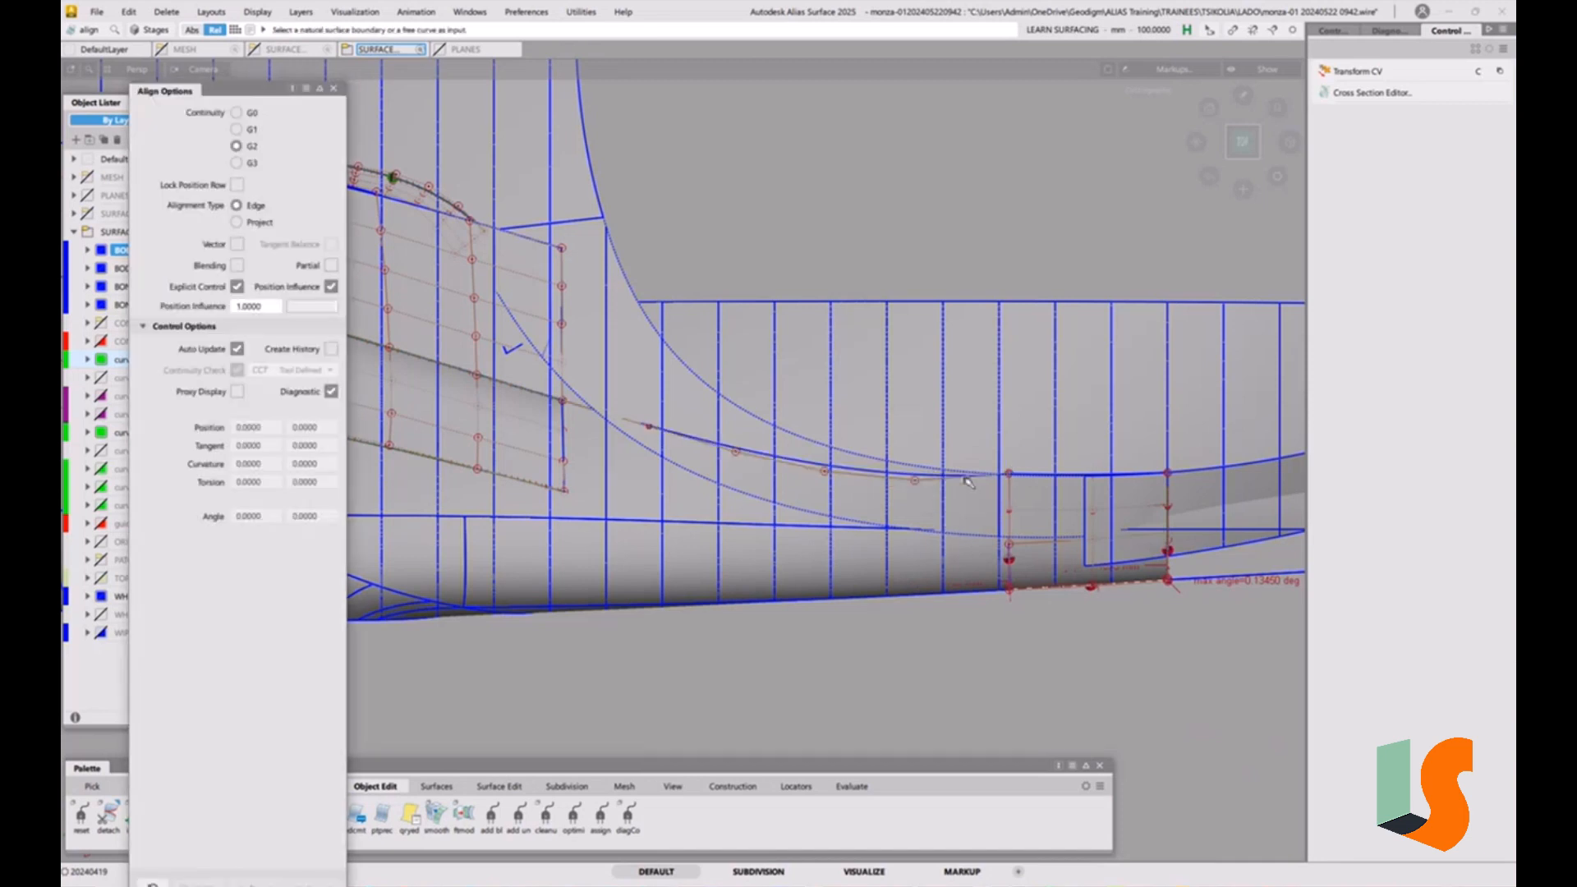
Align the curve's other end to the rail surface's upper edge with G2 continuity and check the result in perspective
click(1027, 481)
click(1051, 485)
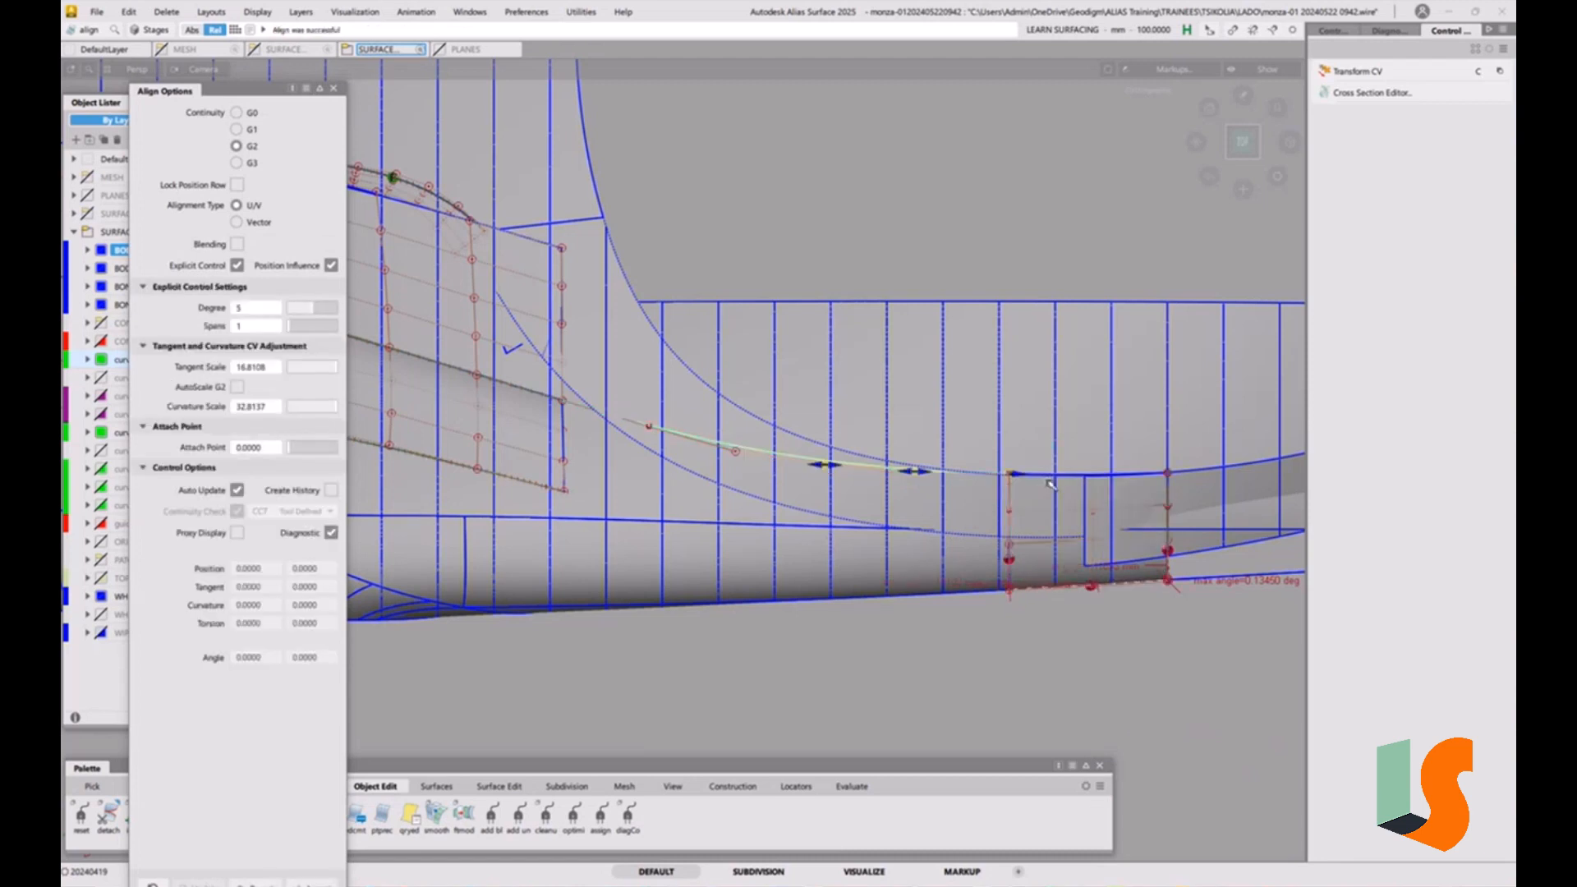
click(904, 584)
alt+shift+drag(751, 454, 649, 512)
alt+shift+drag(841, 501, 402, 414)
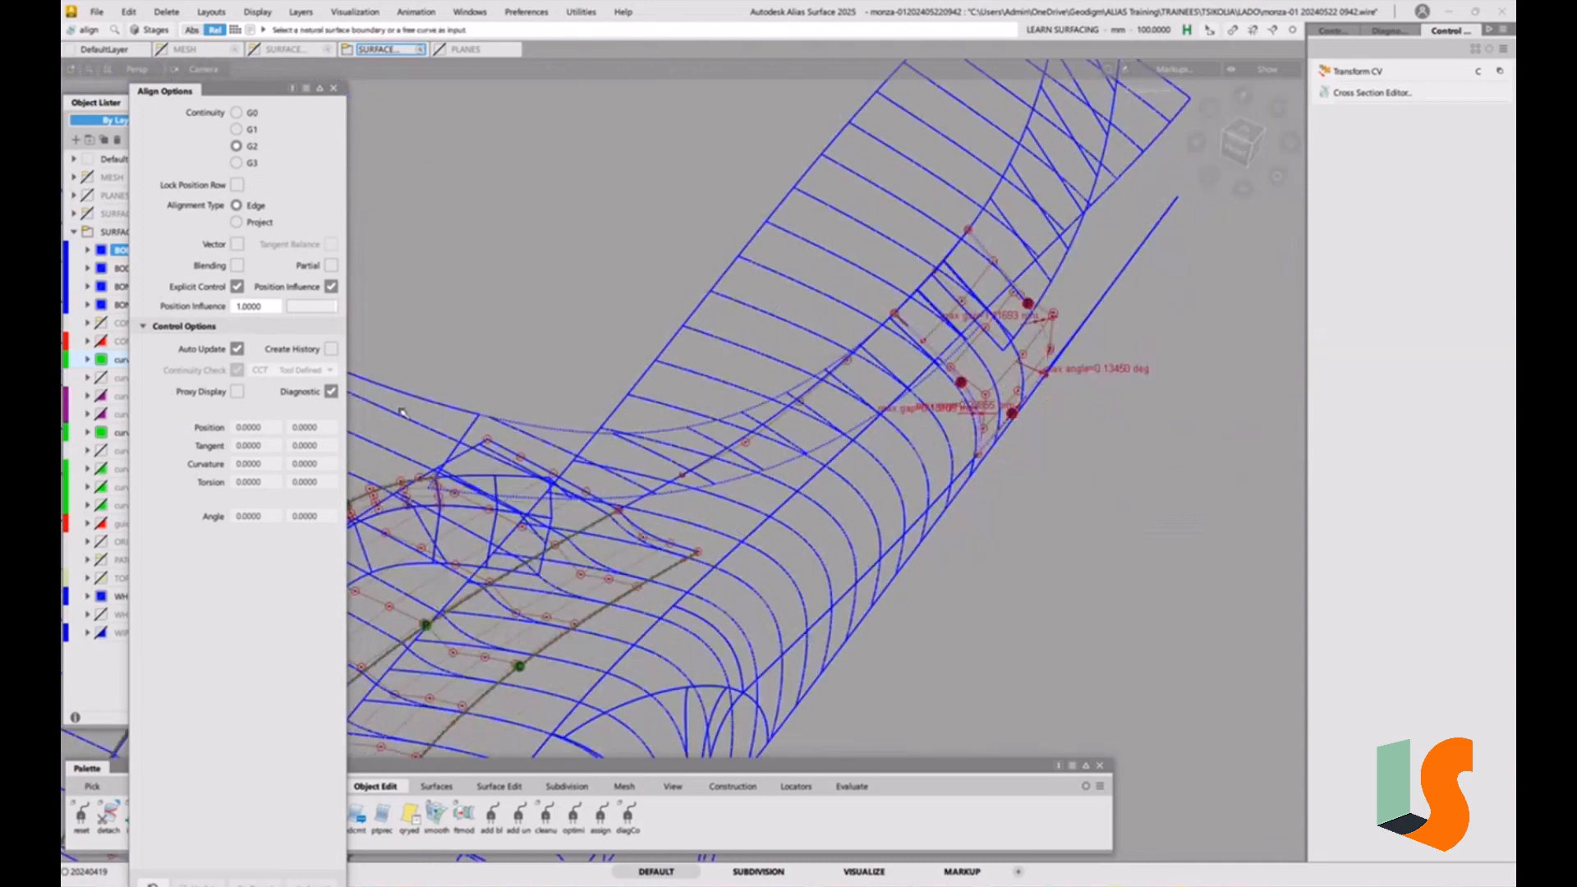
click(86, 177)
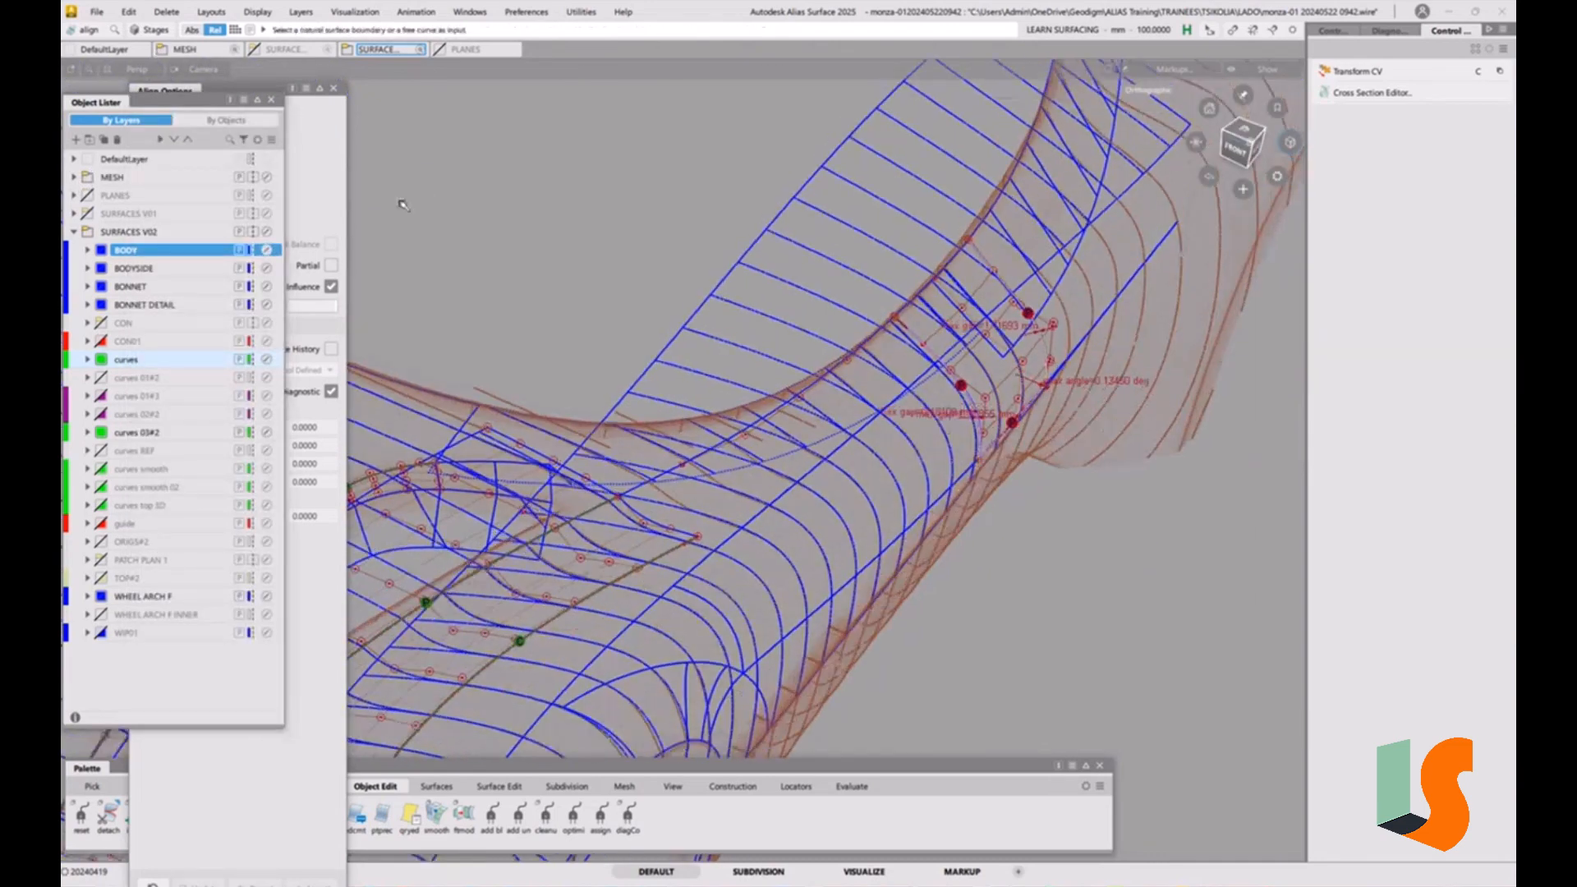
click(99, 13)
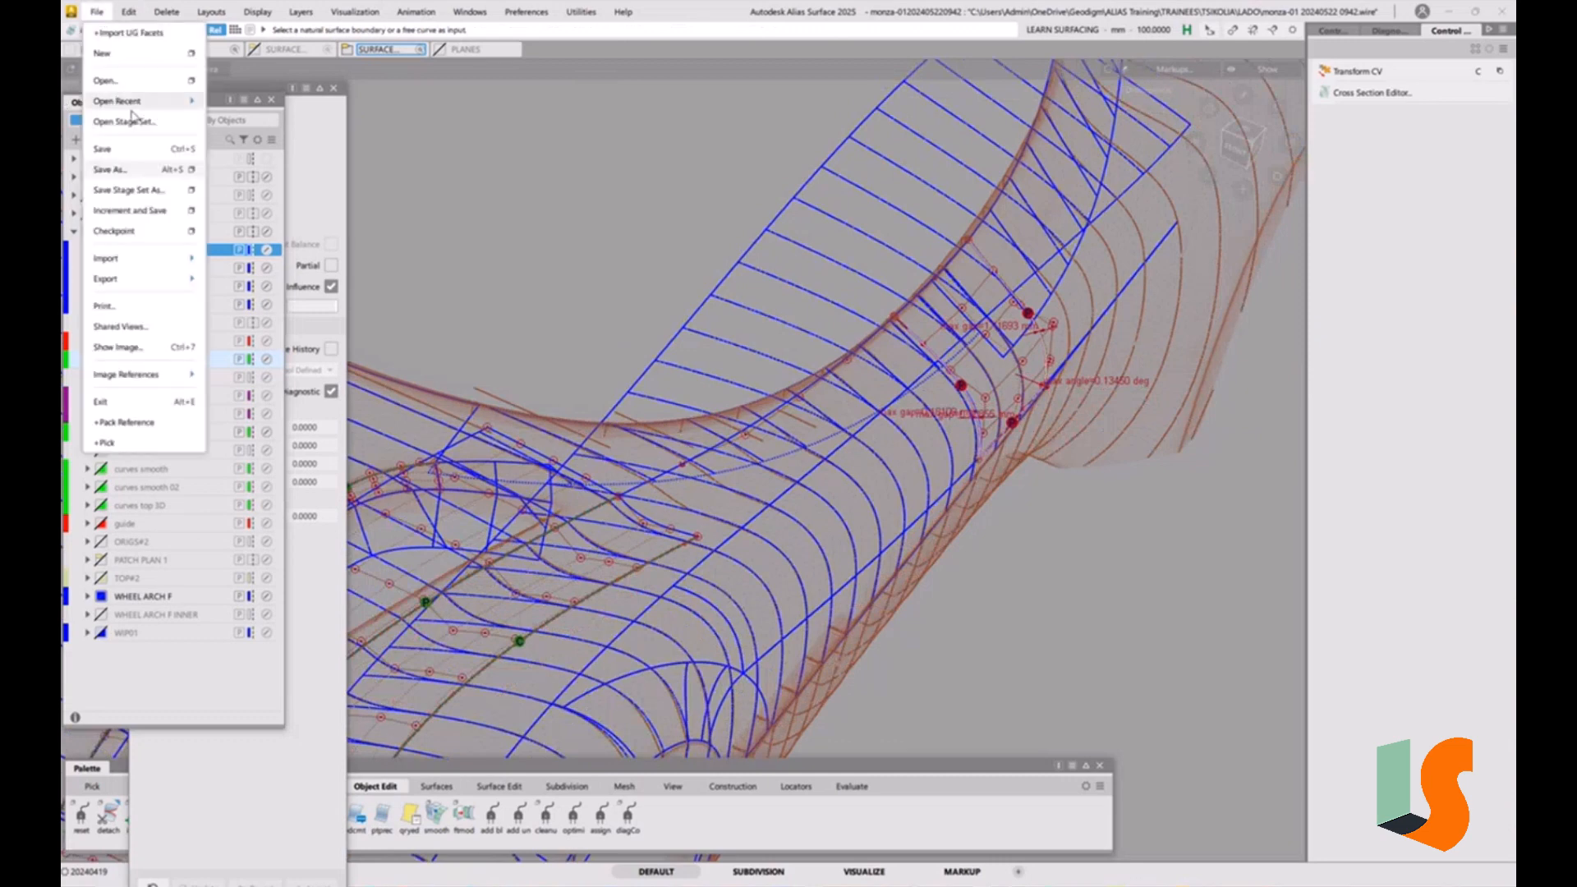
click(121, 175)
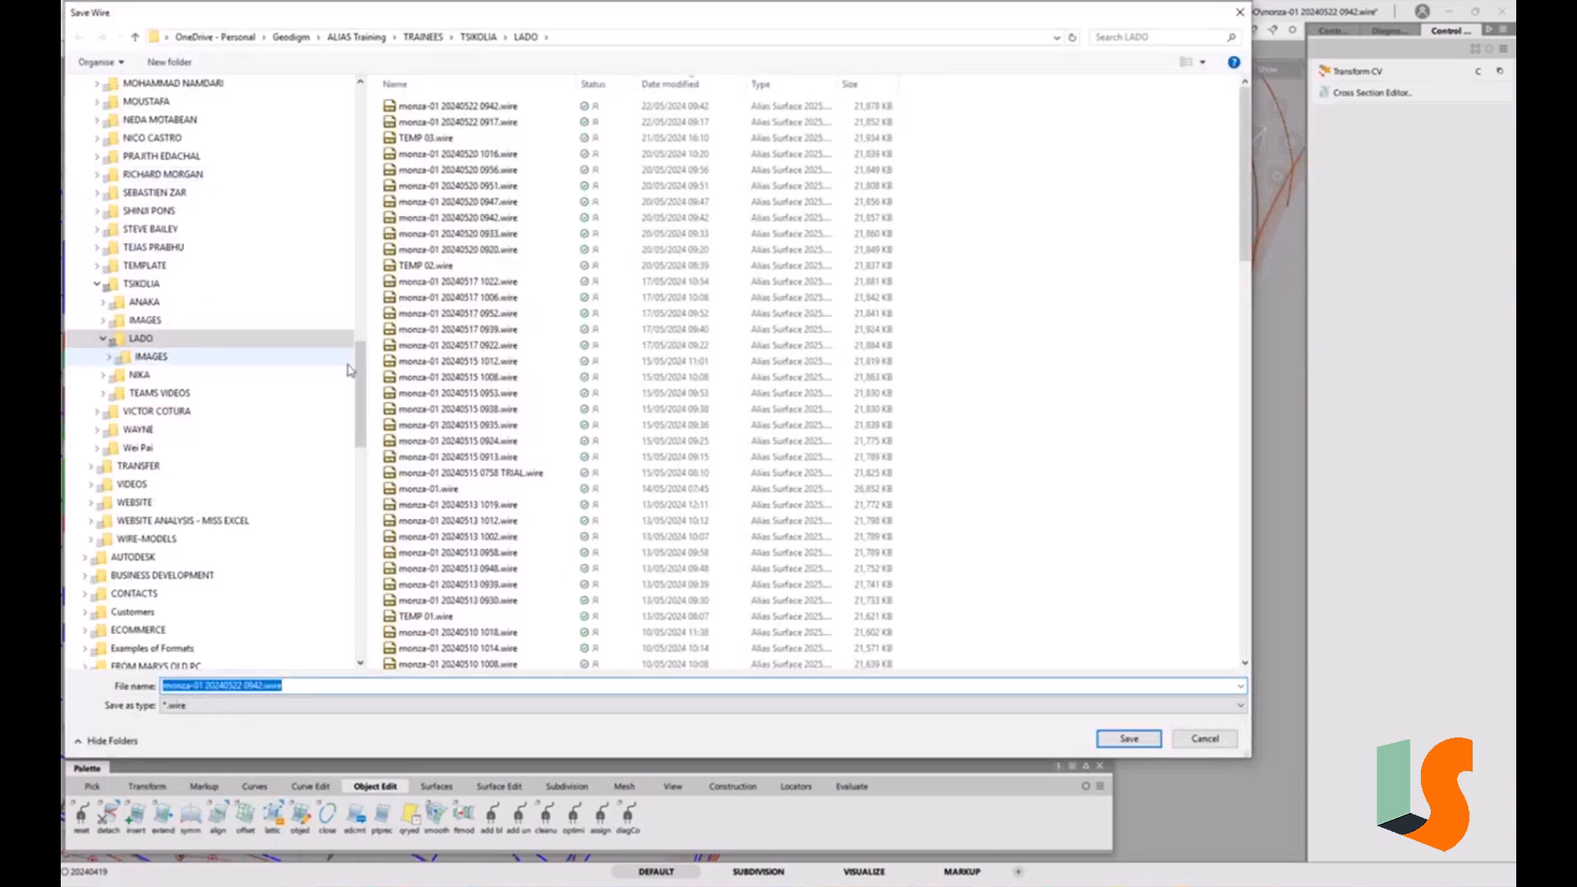
drag(254, 686, 305, 686)
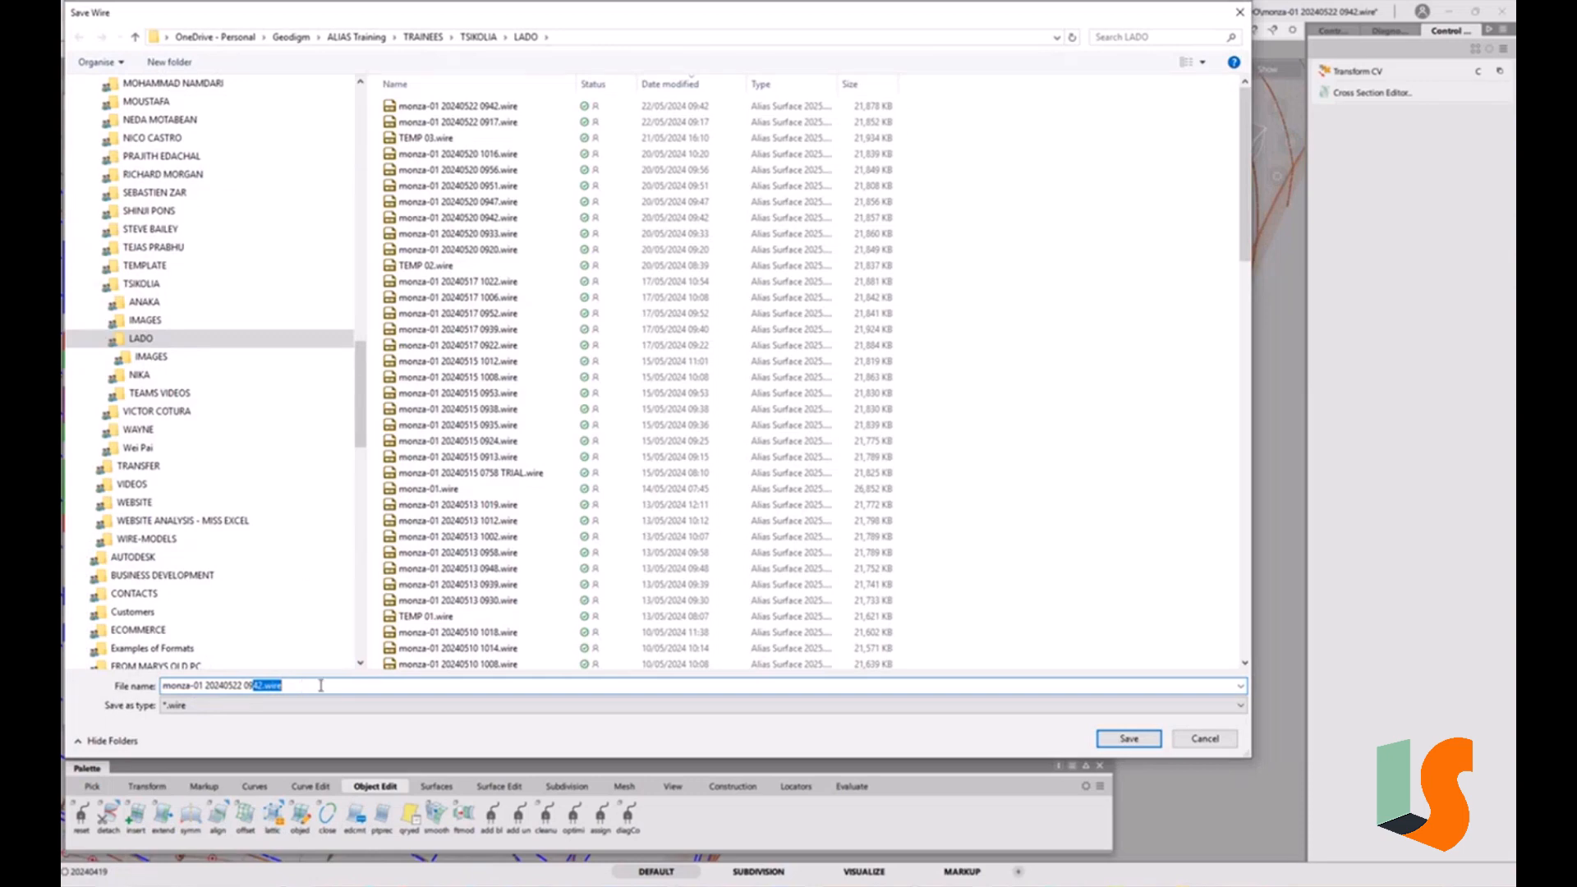
text(57)
key(Return)
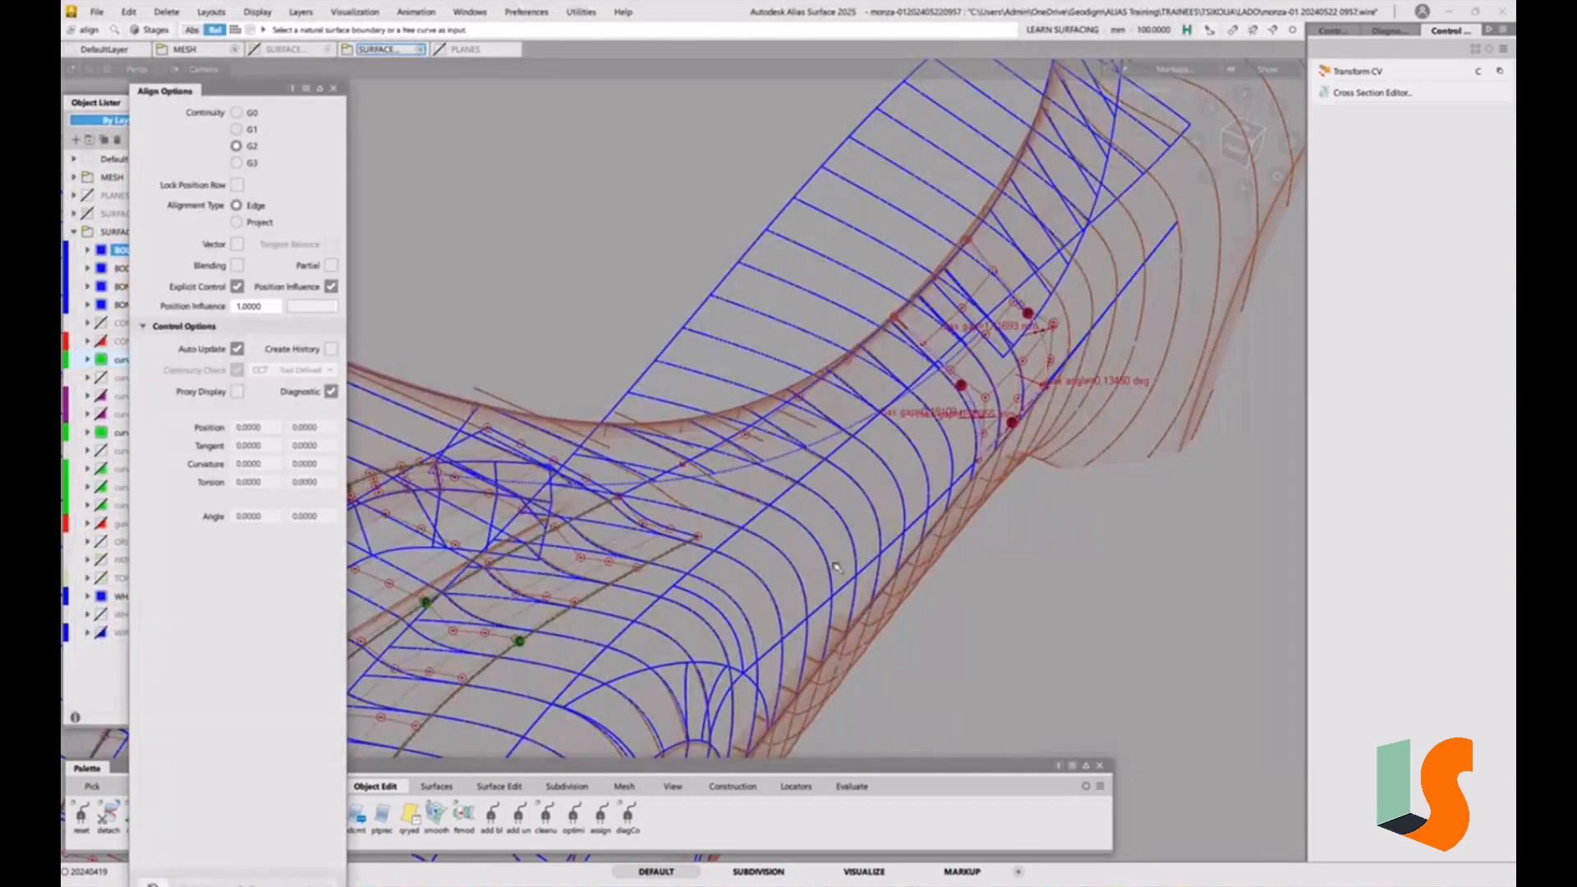
Draw a second CV curve from the lower corner of the existing surface edge to the side edge of the rail surface
alt+shift+right_drag(836, 566, 747, 502)
alt+shift+drag(669, 501, 678, 522)
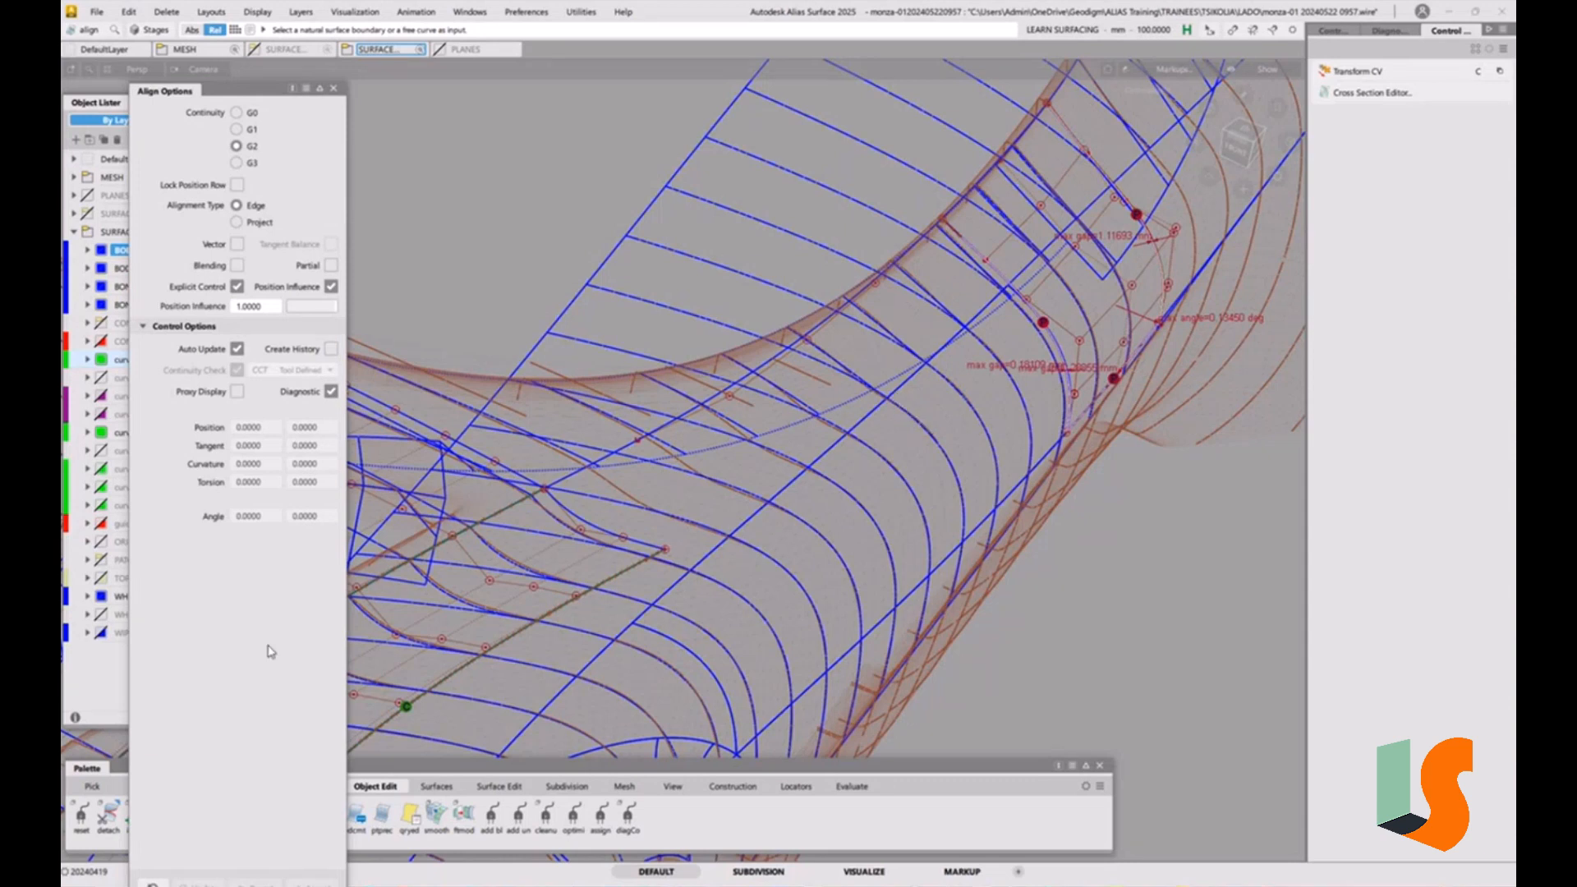
click(333, 89)
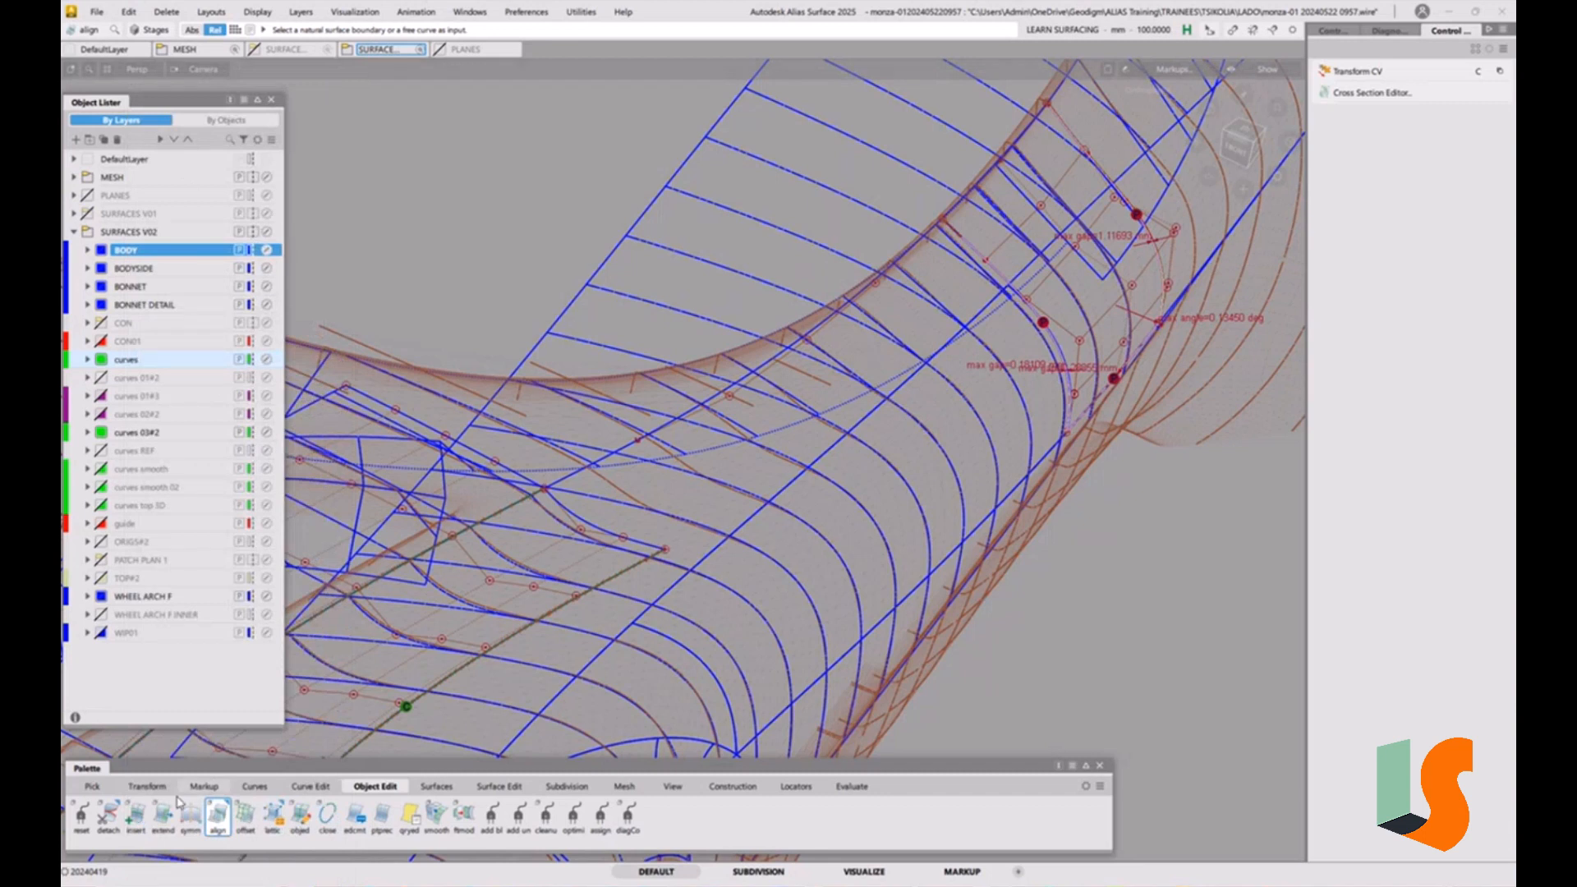
click(254, 786)
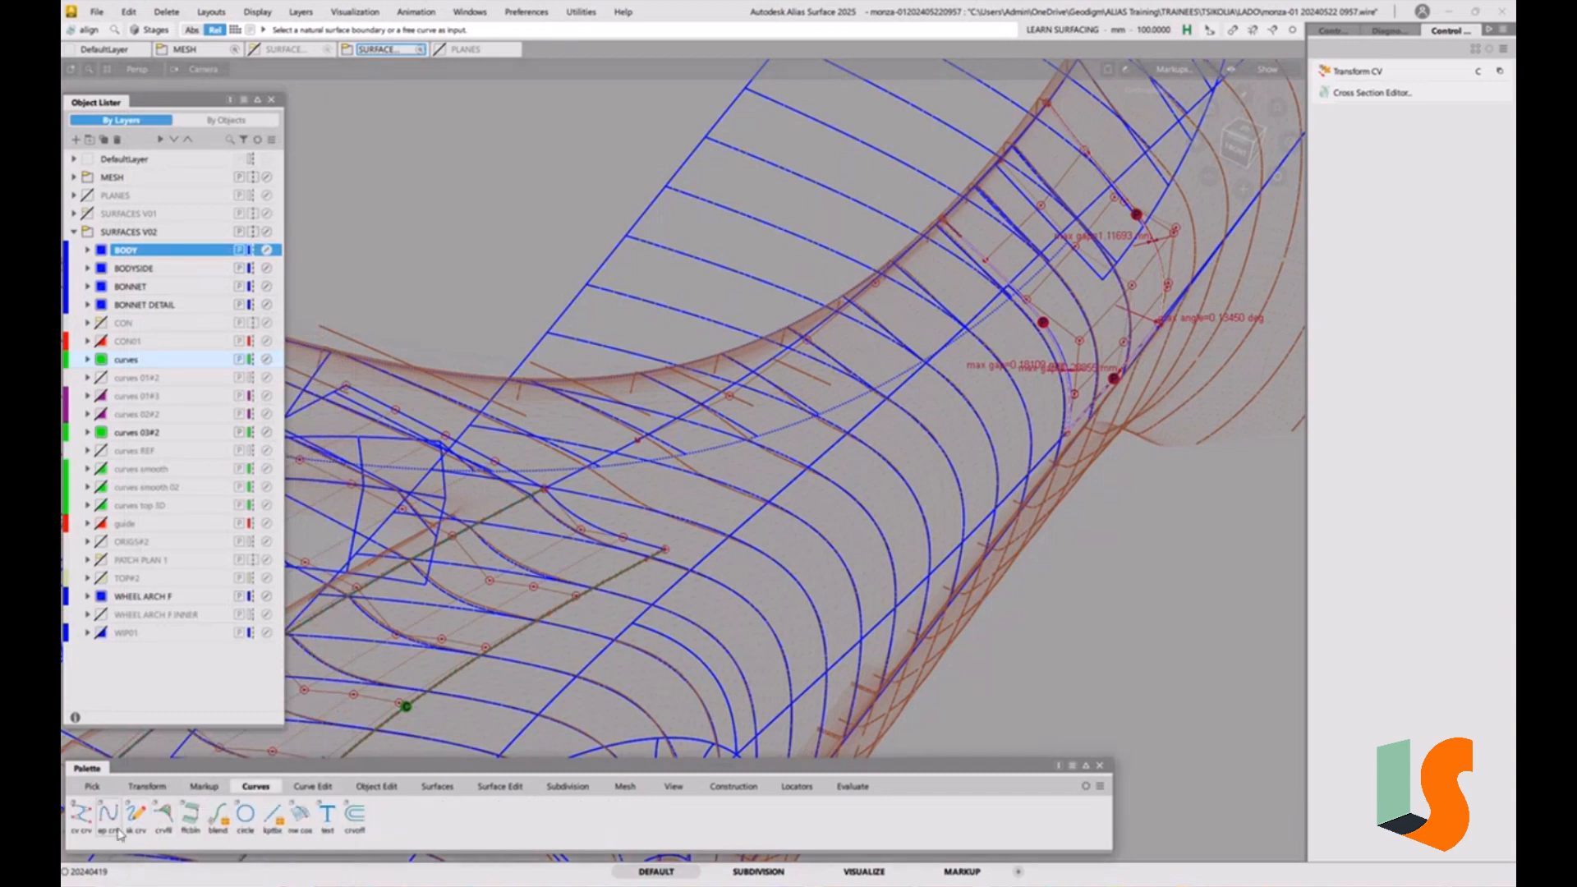
click(81, 815)
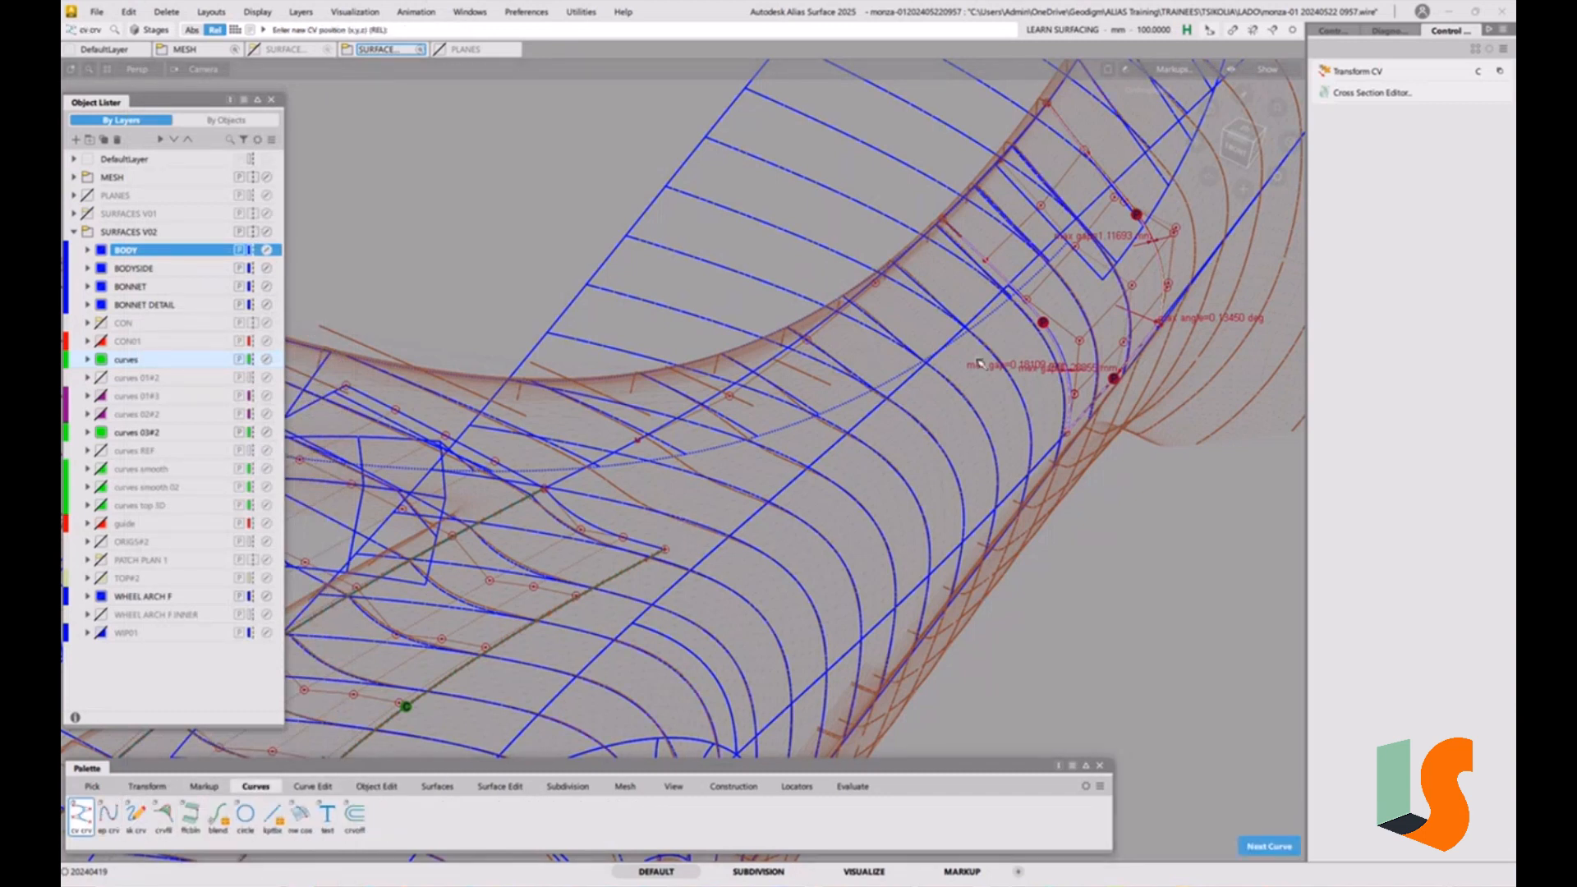
ctrl+alt+click(1053, 342)
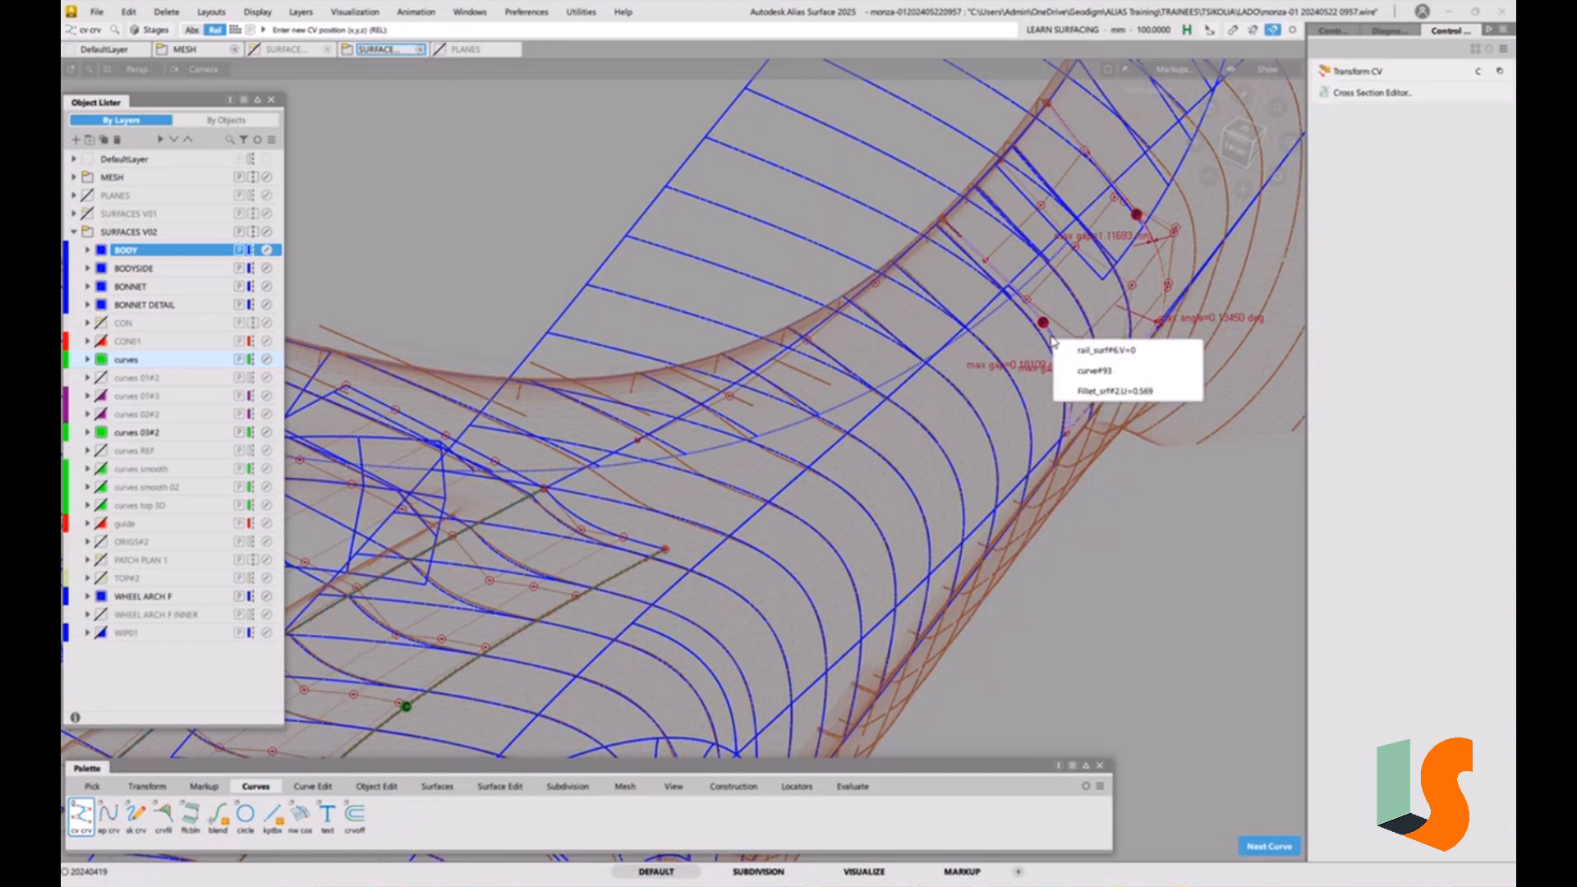
click(1187, 353)
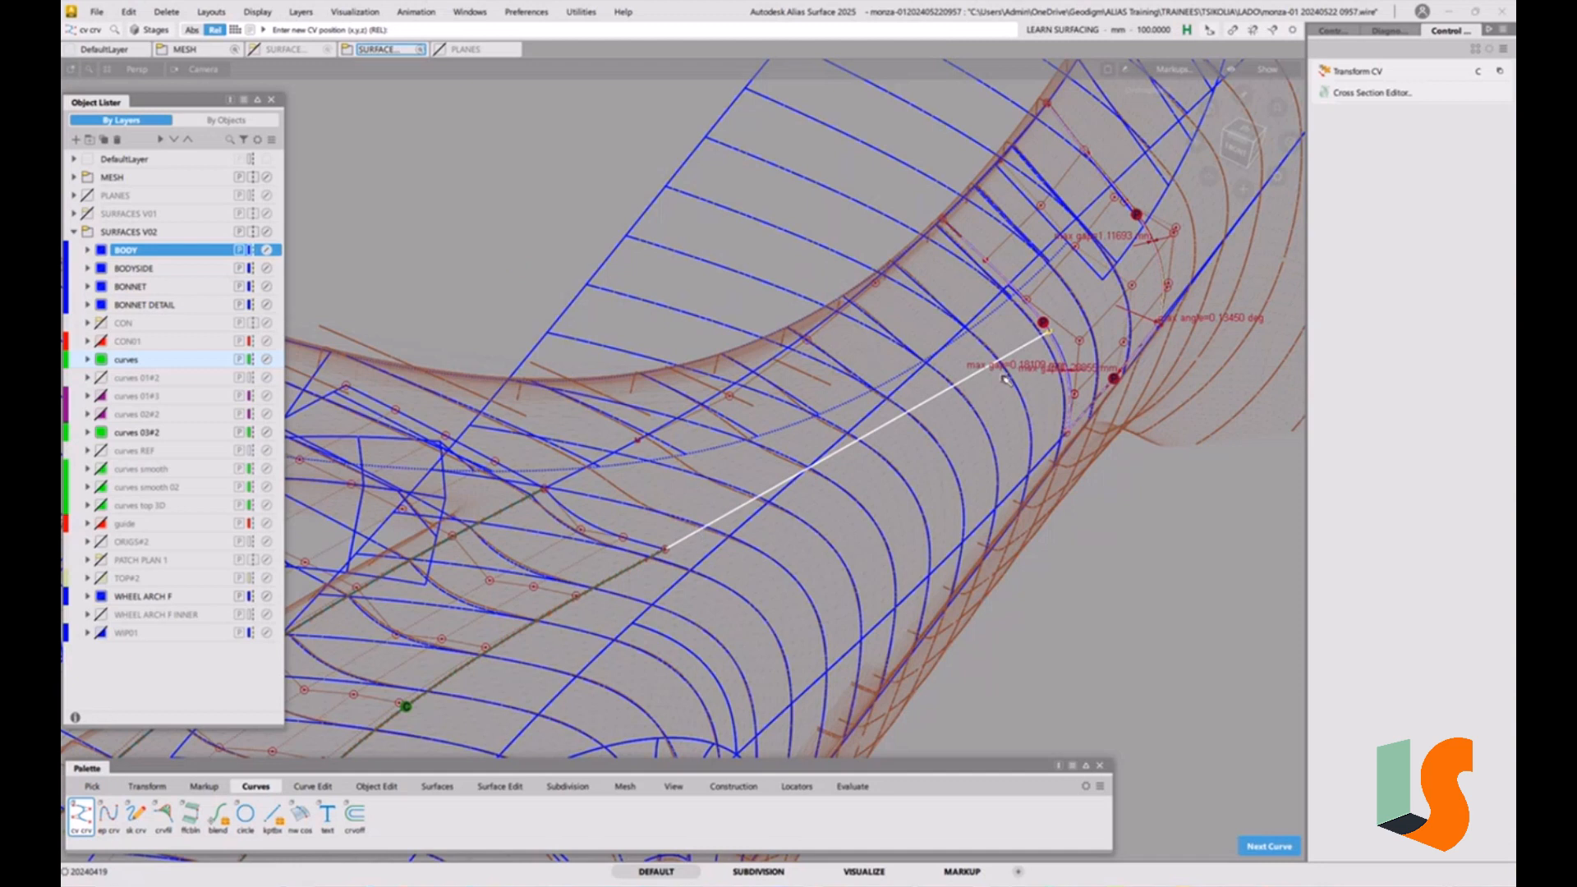
Rebuild the new lower curve to degree 5 with one span
key(p)
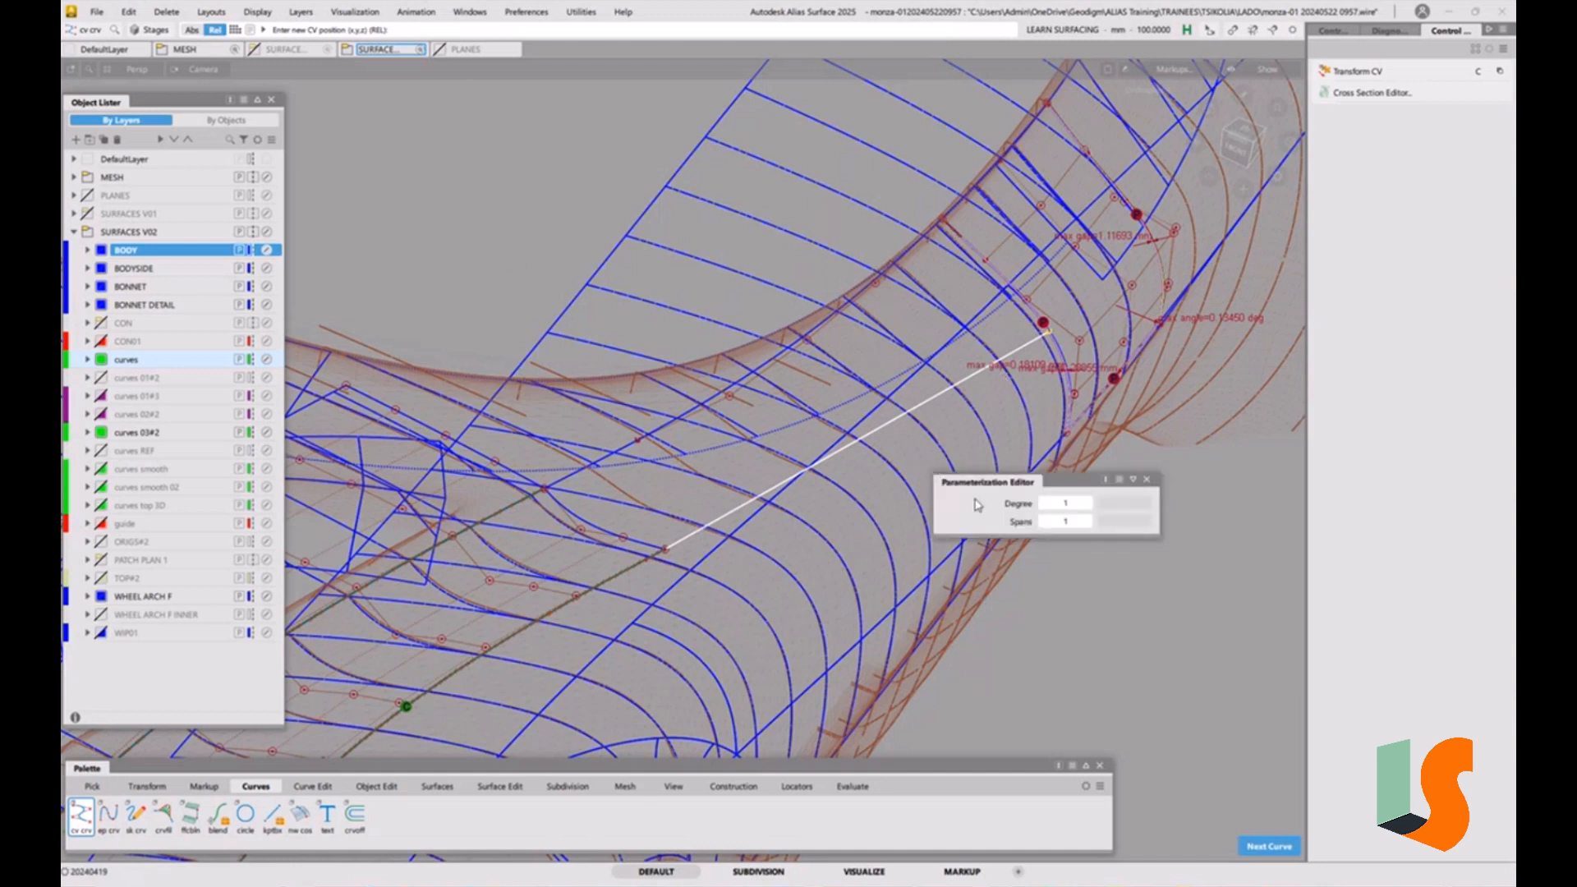
click(1088, 504)
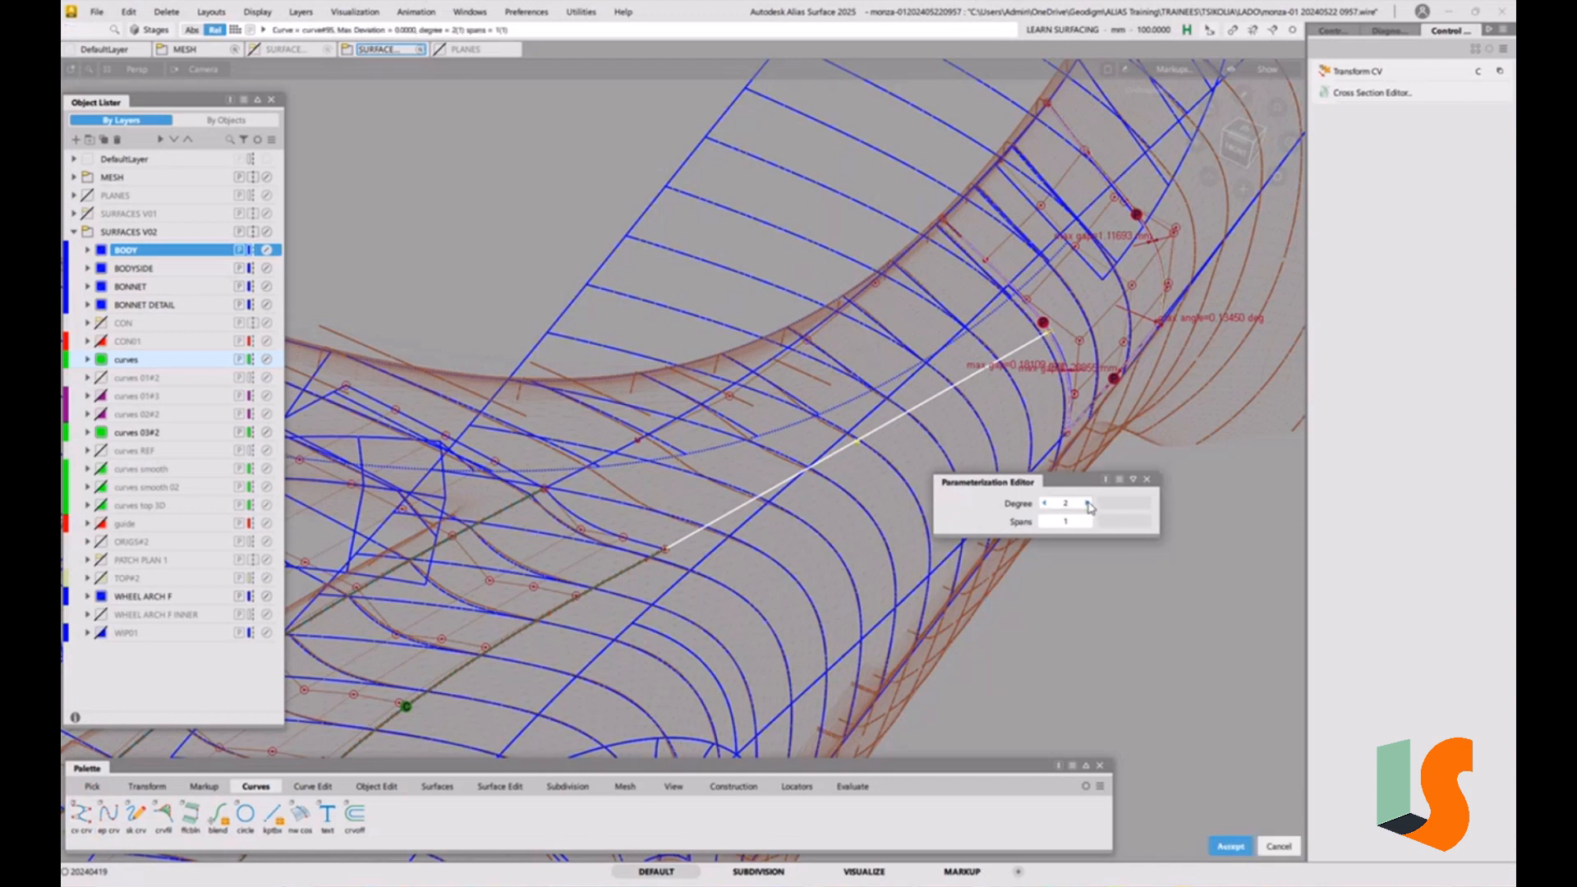
click(1088, 504)
click(1088, 504)
key(Return)
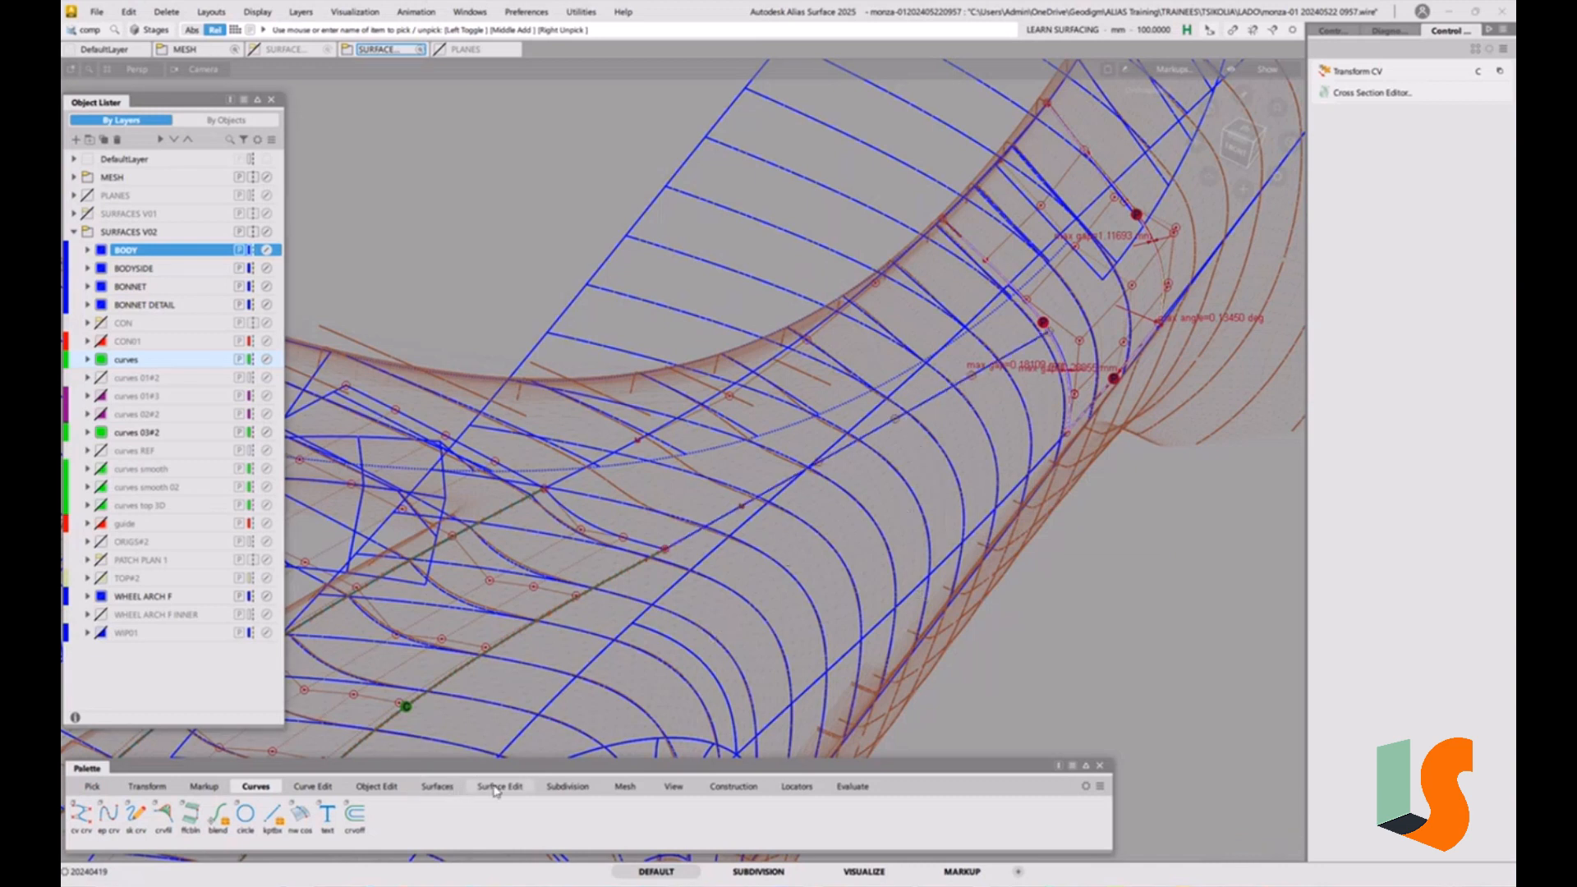
Align the lower curve's start to the end of the existing lower surface edge with G2 continuity
click(376, 787)
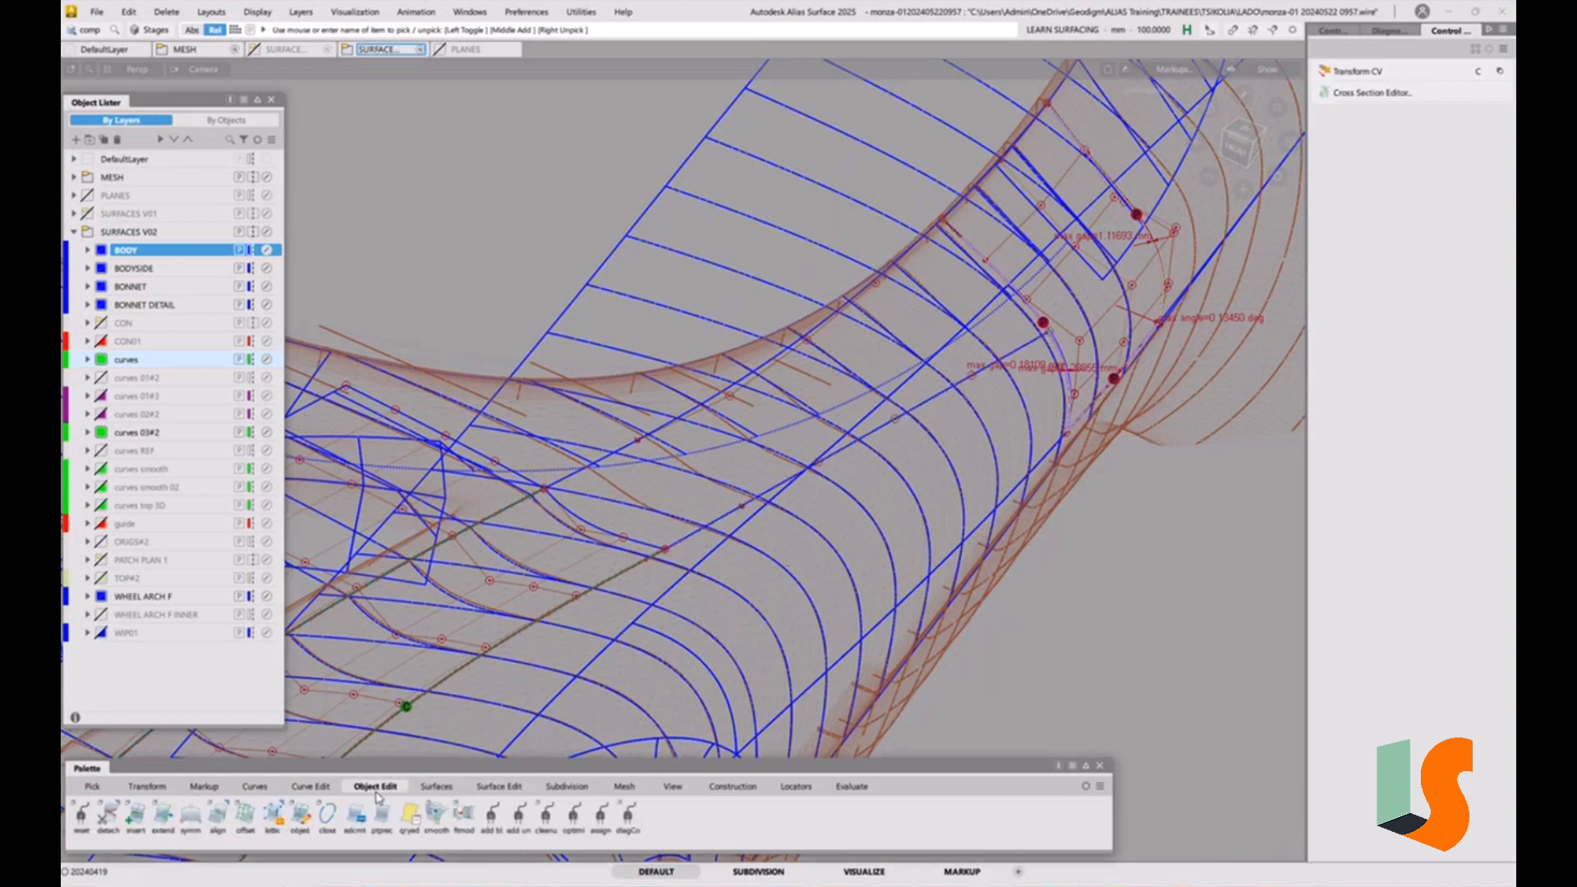
double_click(217, 815)
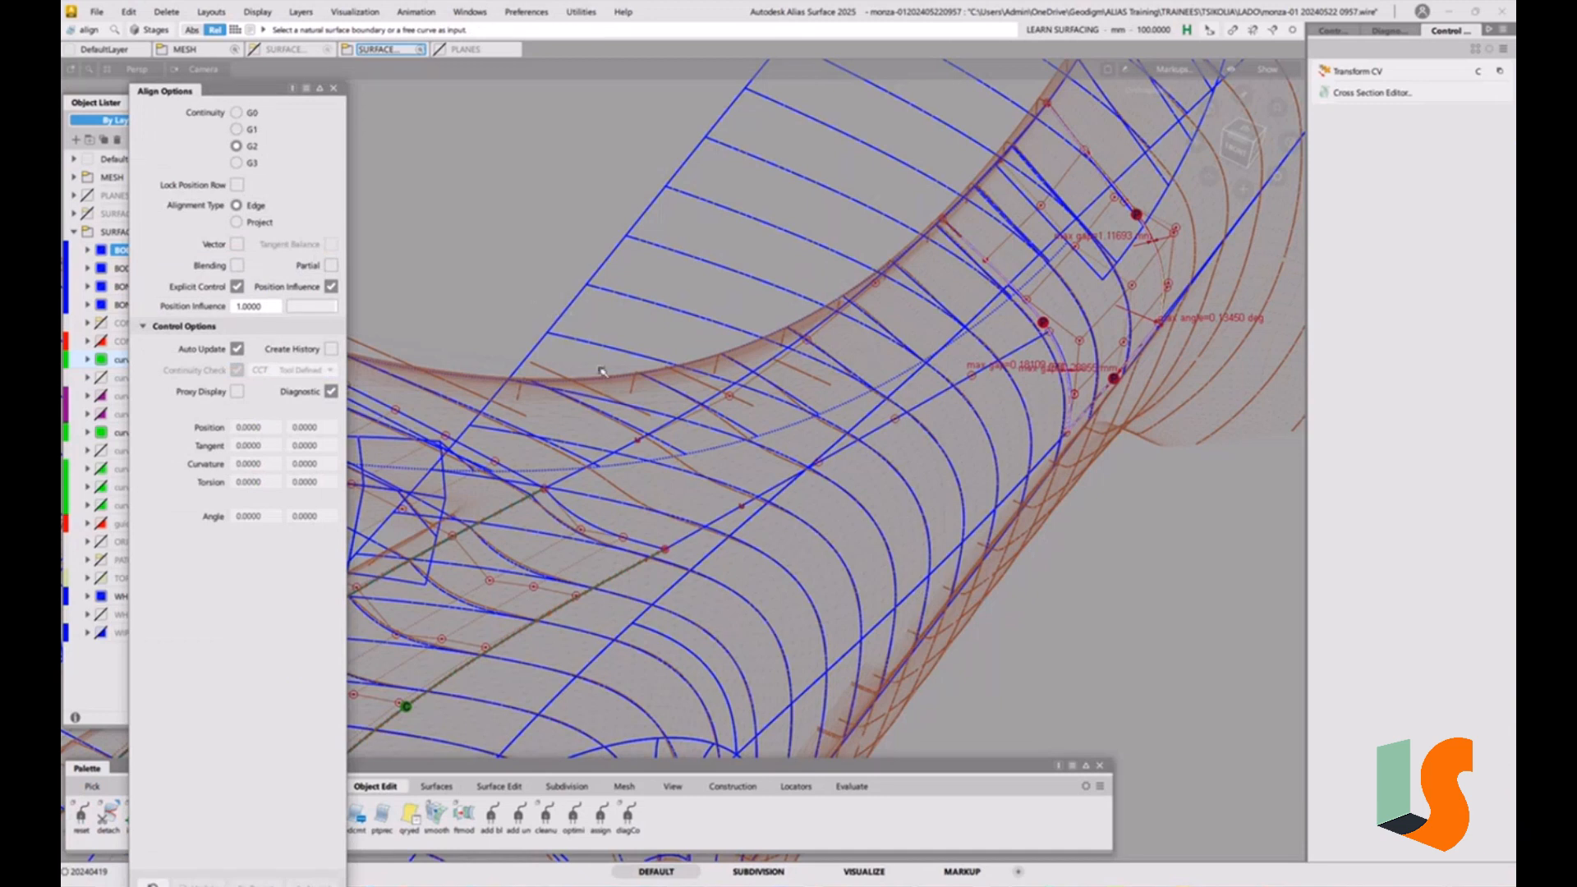
click(663, 545)
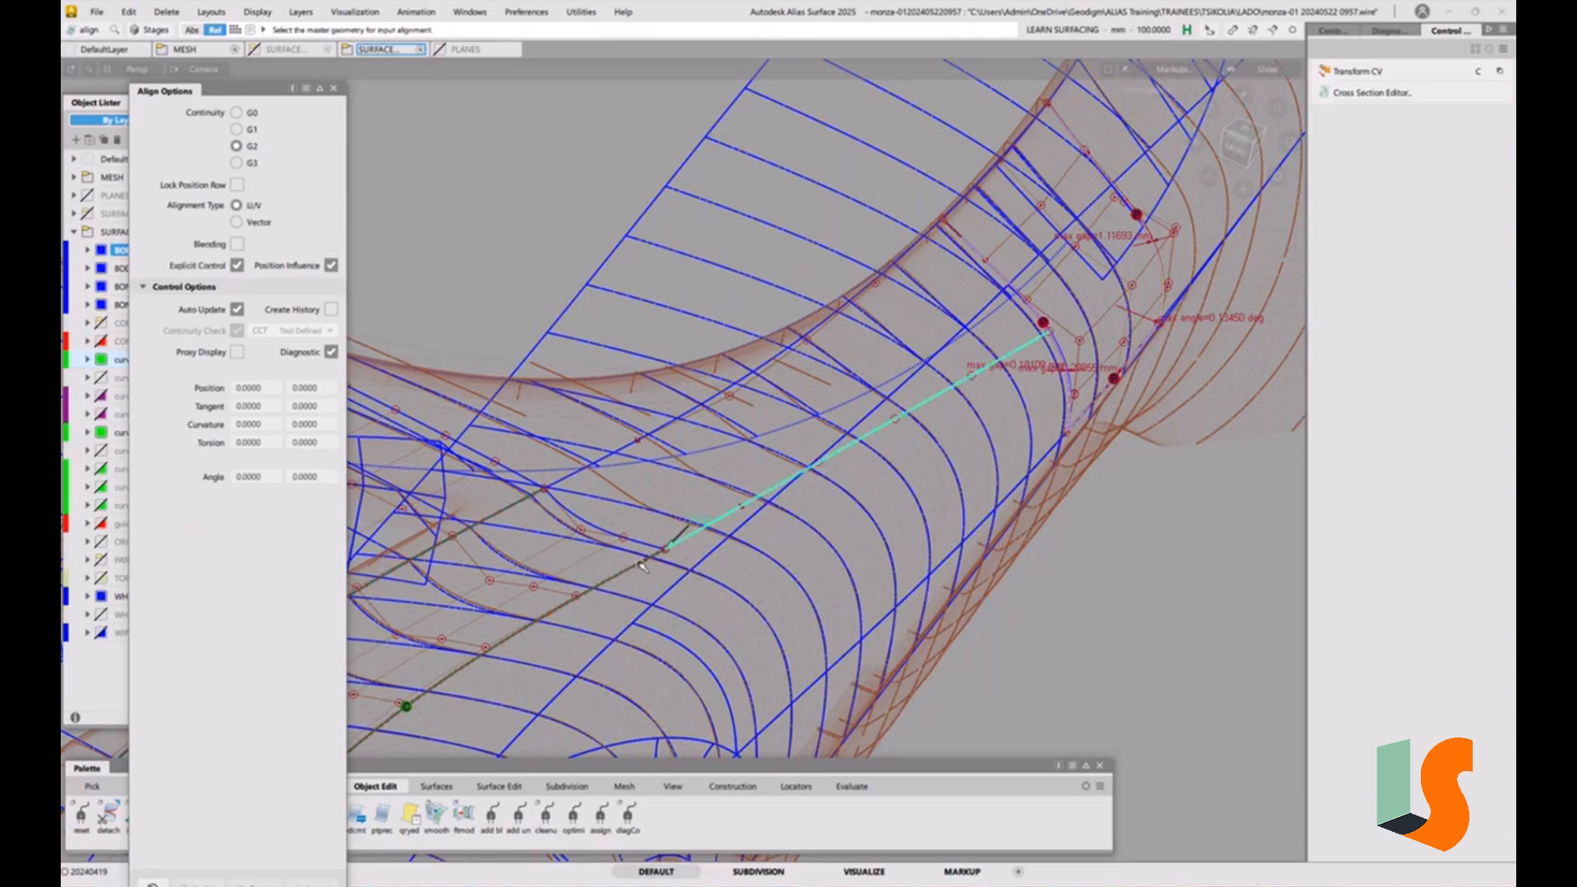
click(649, 565)
click(693, 576)
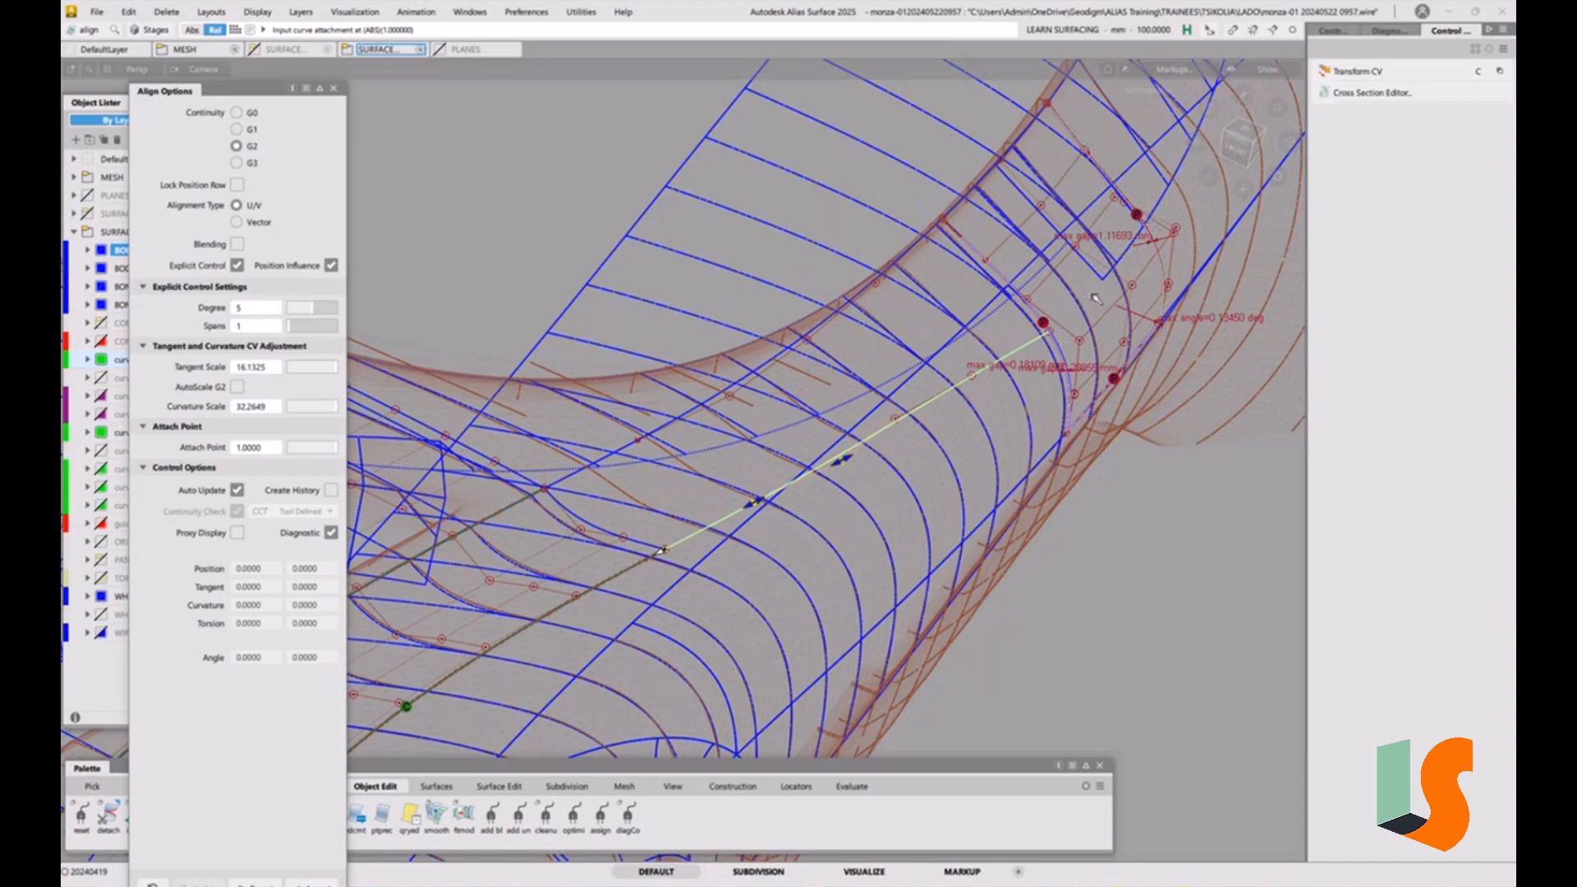
Duplicate the rail surface at the end of the transition by copying it and pasting it in place
alt+shift+drag(1108, 311, 996, 340)
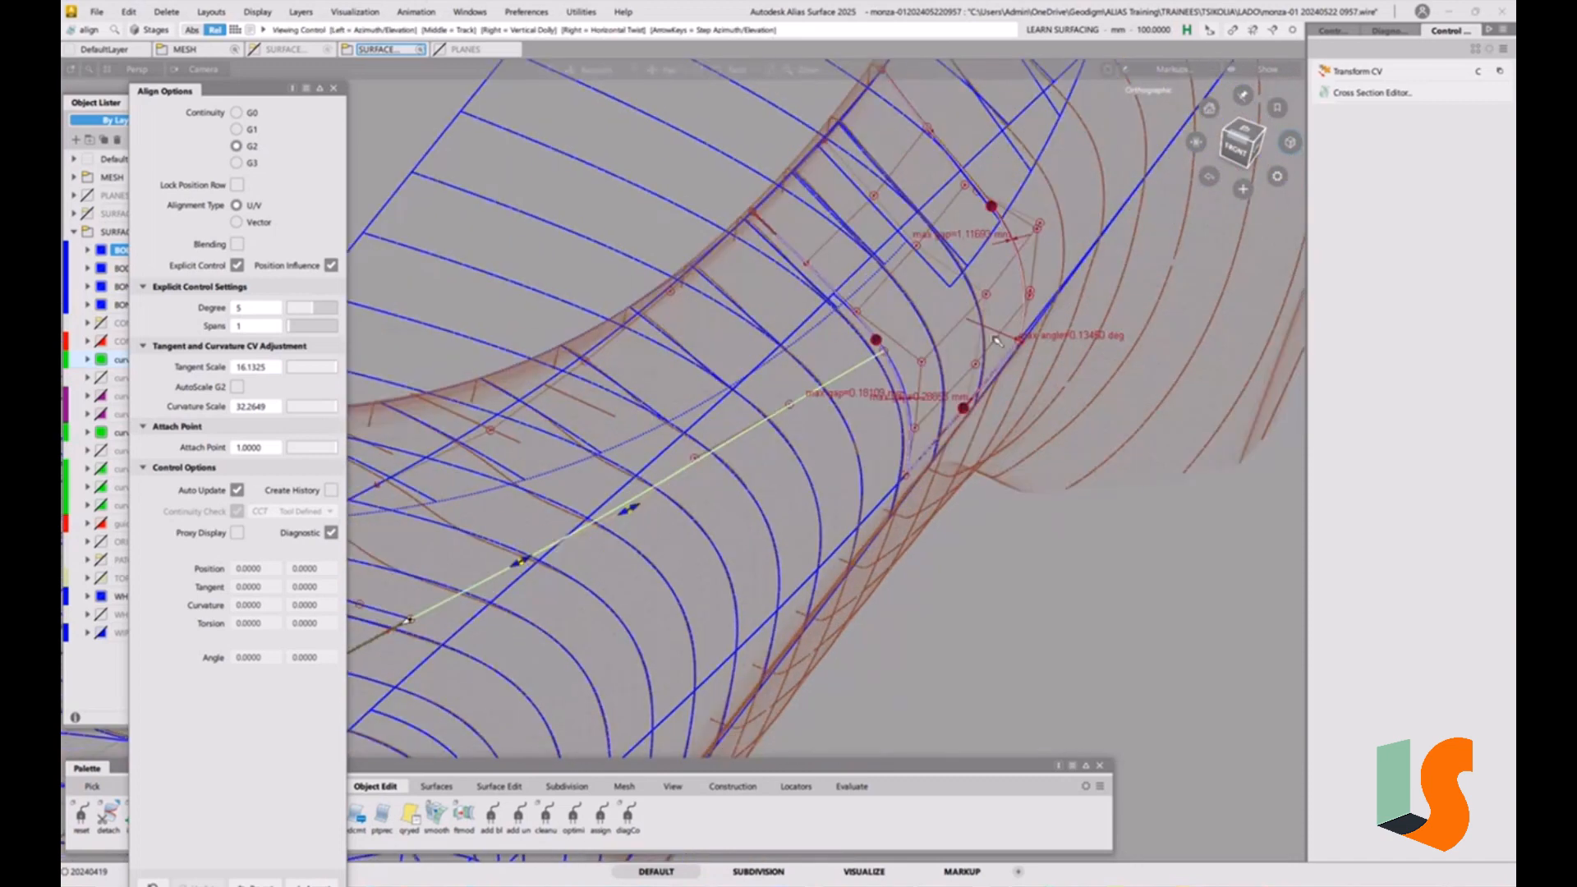
click(333, 88)
click(951, 437)
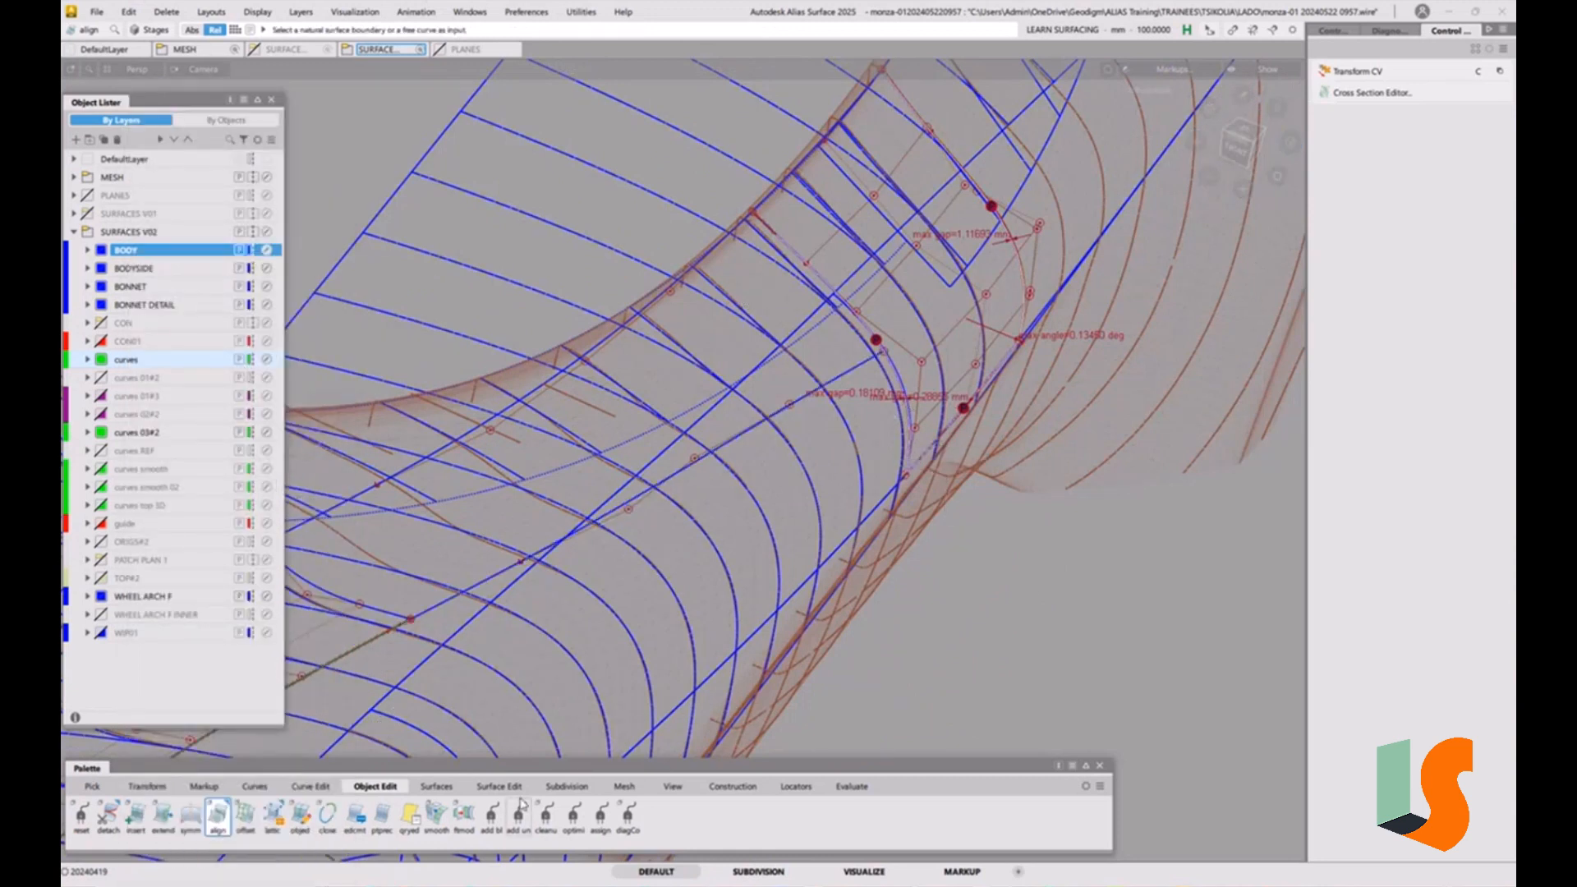
ctrl+shift+drag(935, 395, 933, 378)
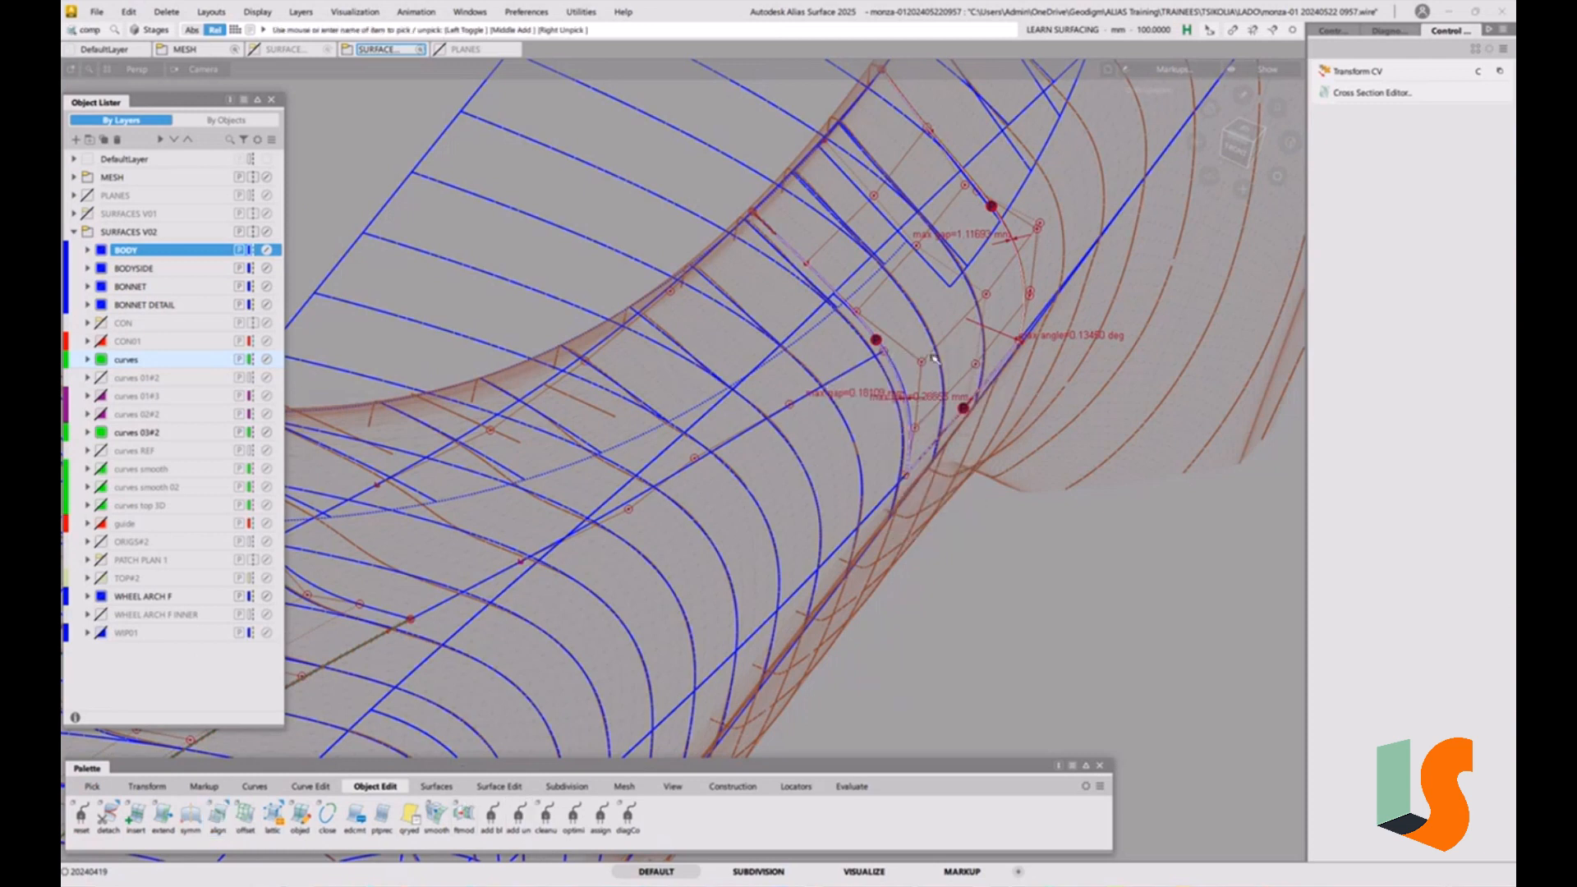
click(933, 358)
key(ctrl+v)
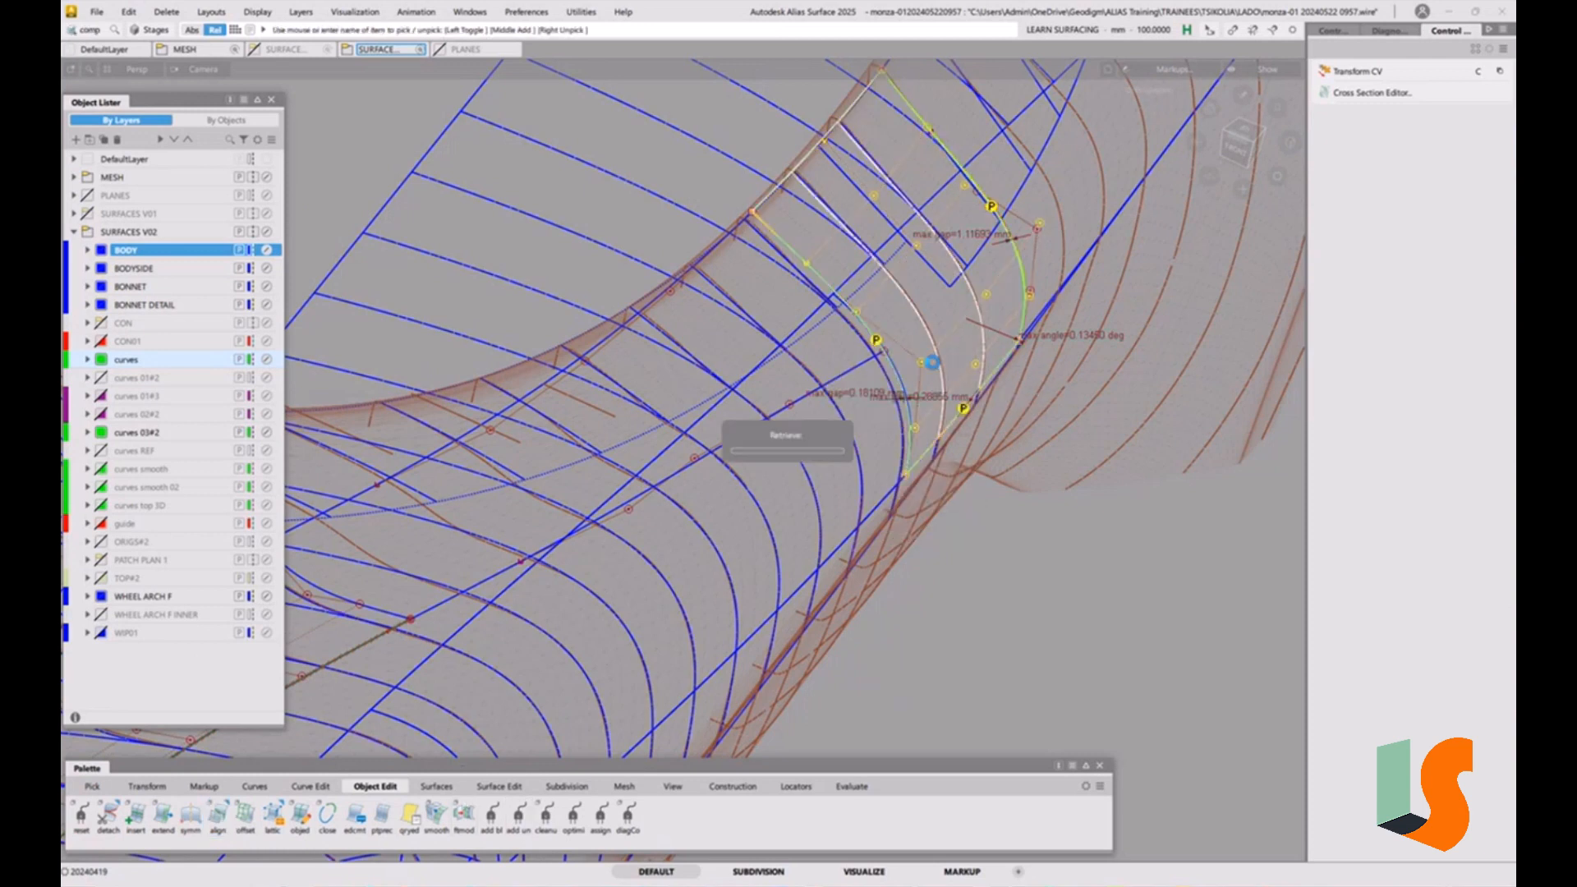
click(1002, 423)
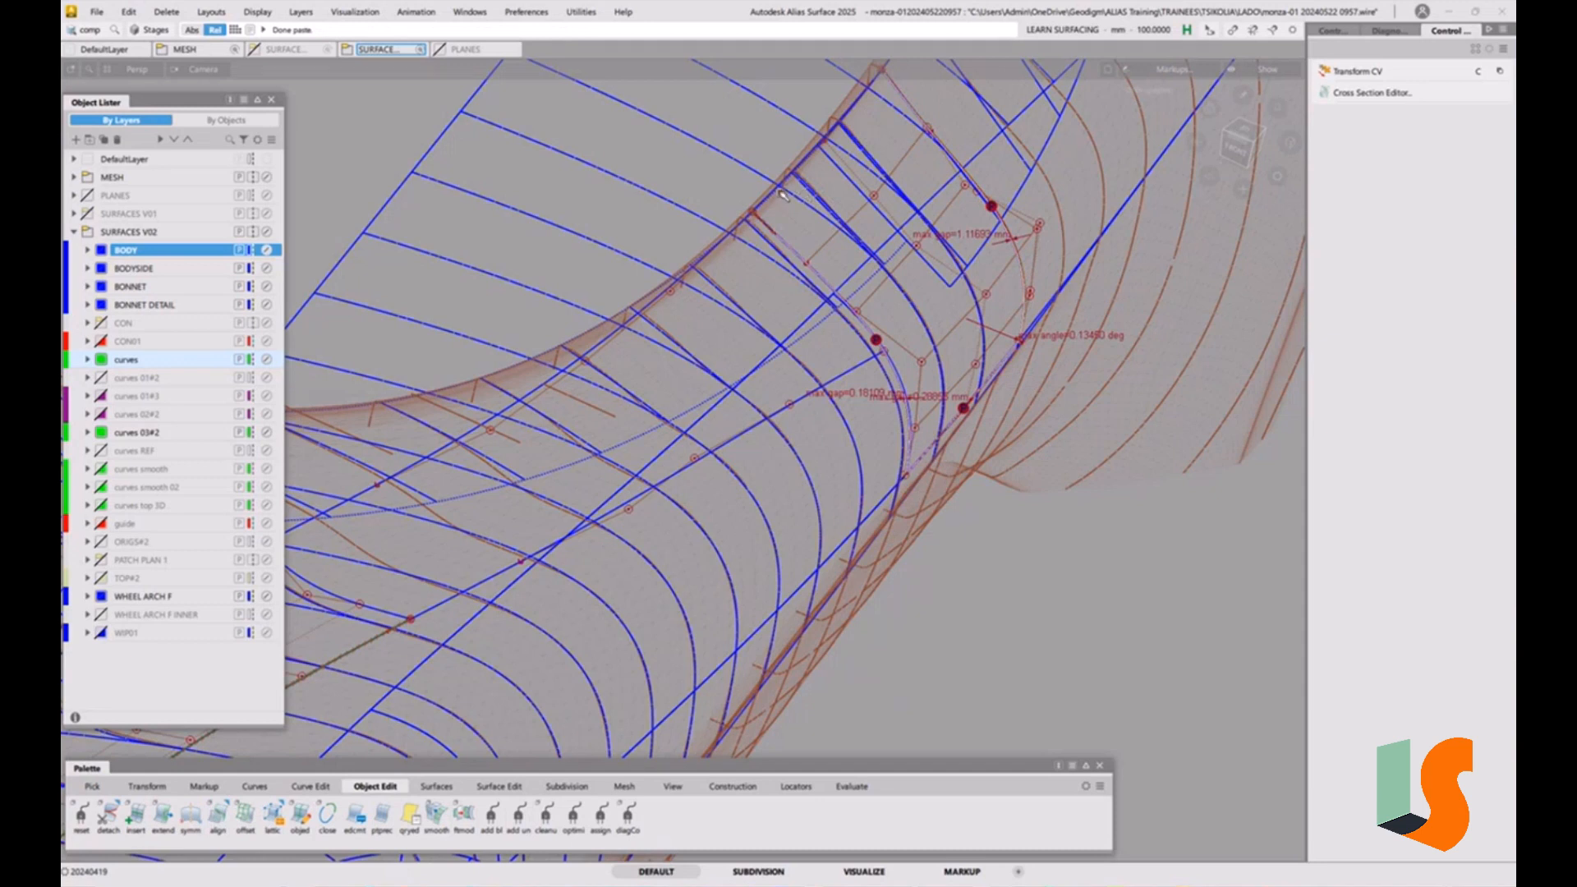
Shorten the duplicated rail surface (rail_surf#7) from its U=0 edge with Extend by about 174 mm
key(e)
click(777, 193)
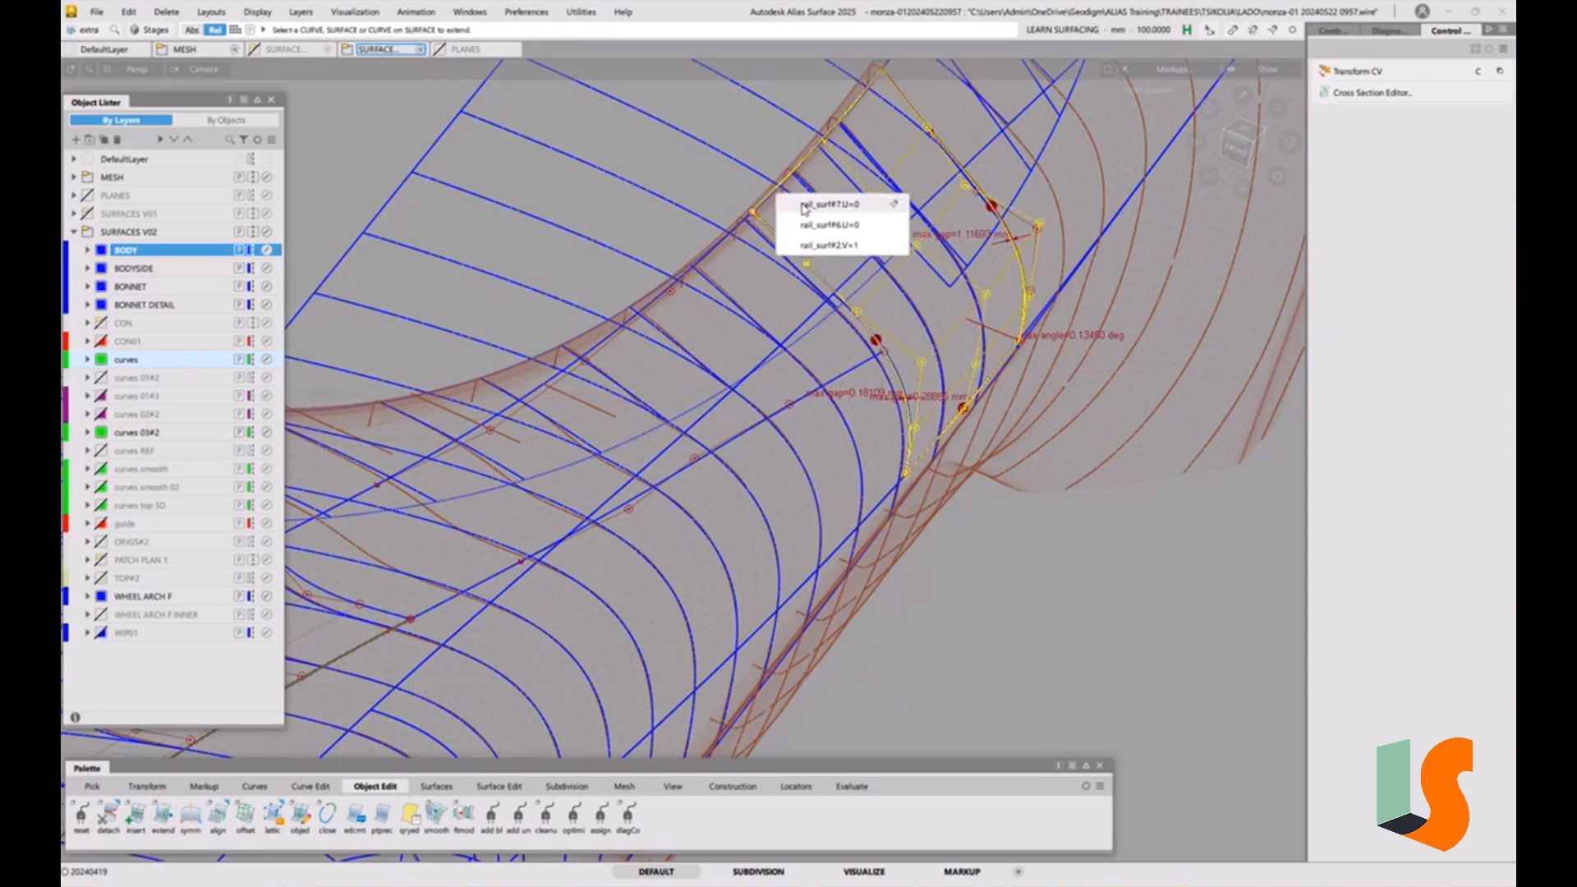
click(803, 207)
drag(1007, 529, 1048, 593)
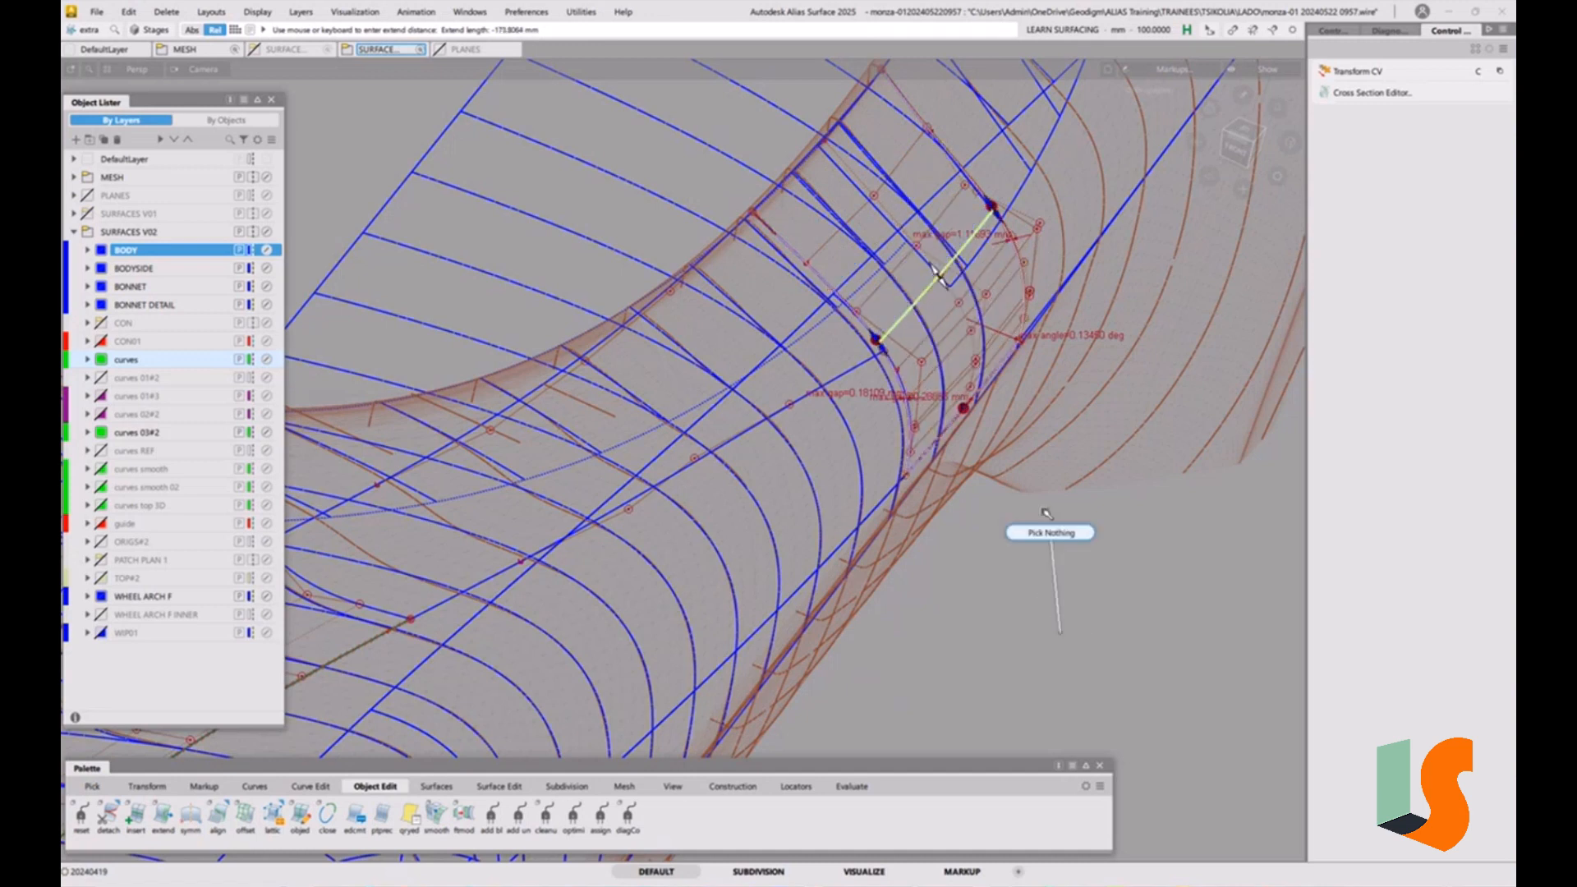
Align the lower curve's end to the corner of the shortened rail surface with G2 continuity and history enabled
double_click(218, 816)
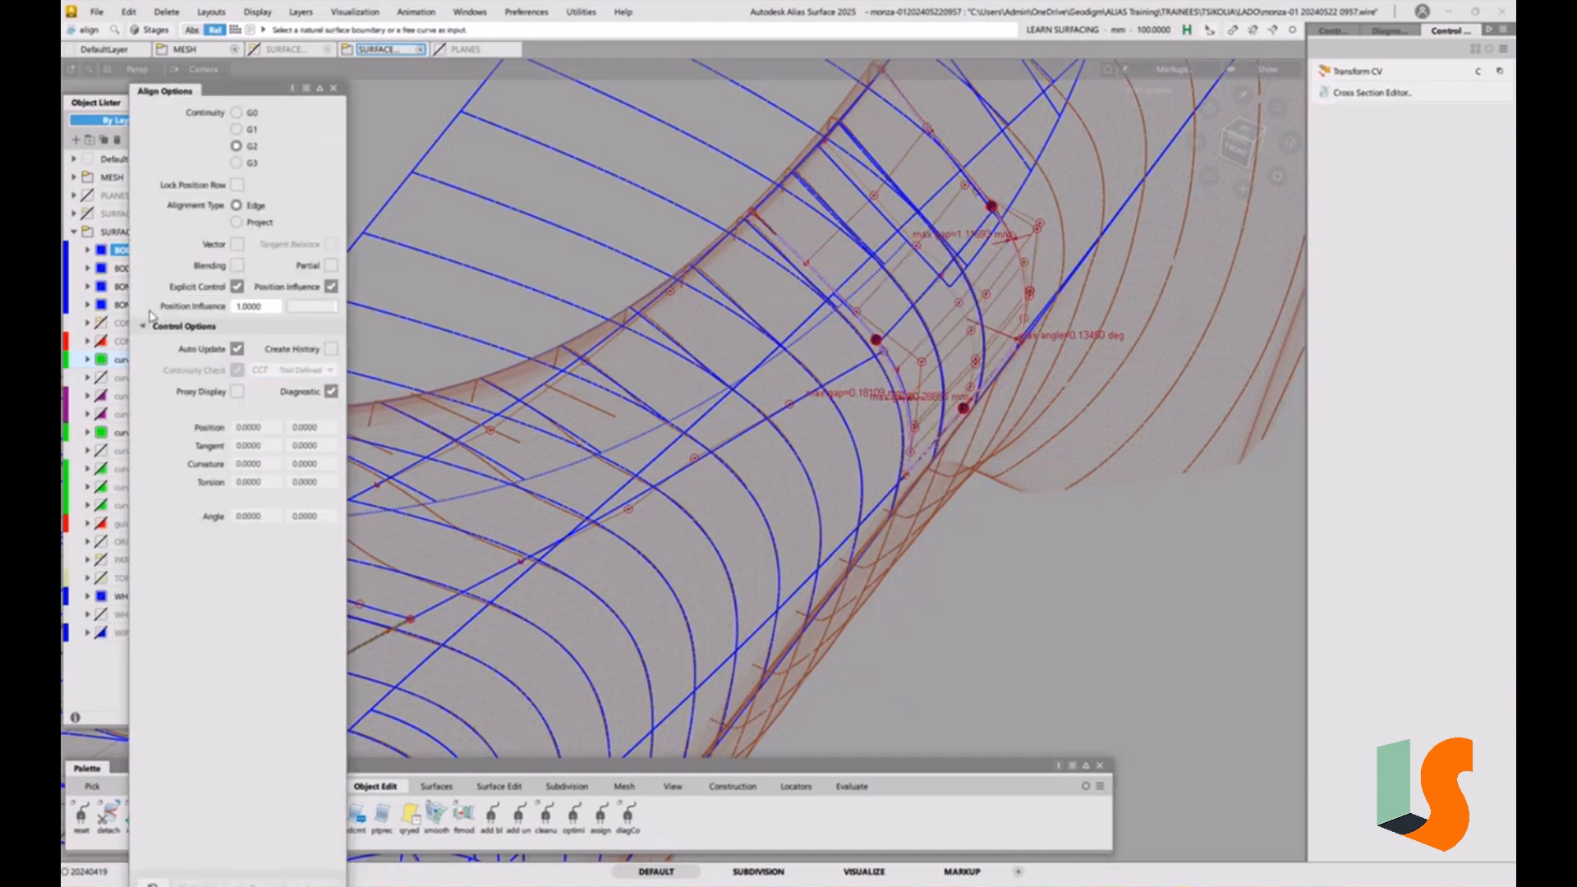
click(869, 363)
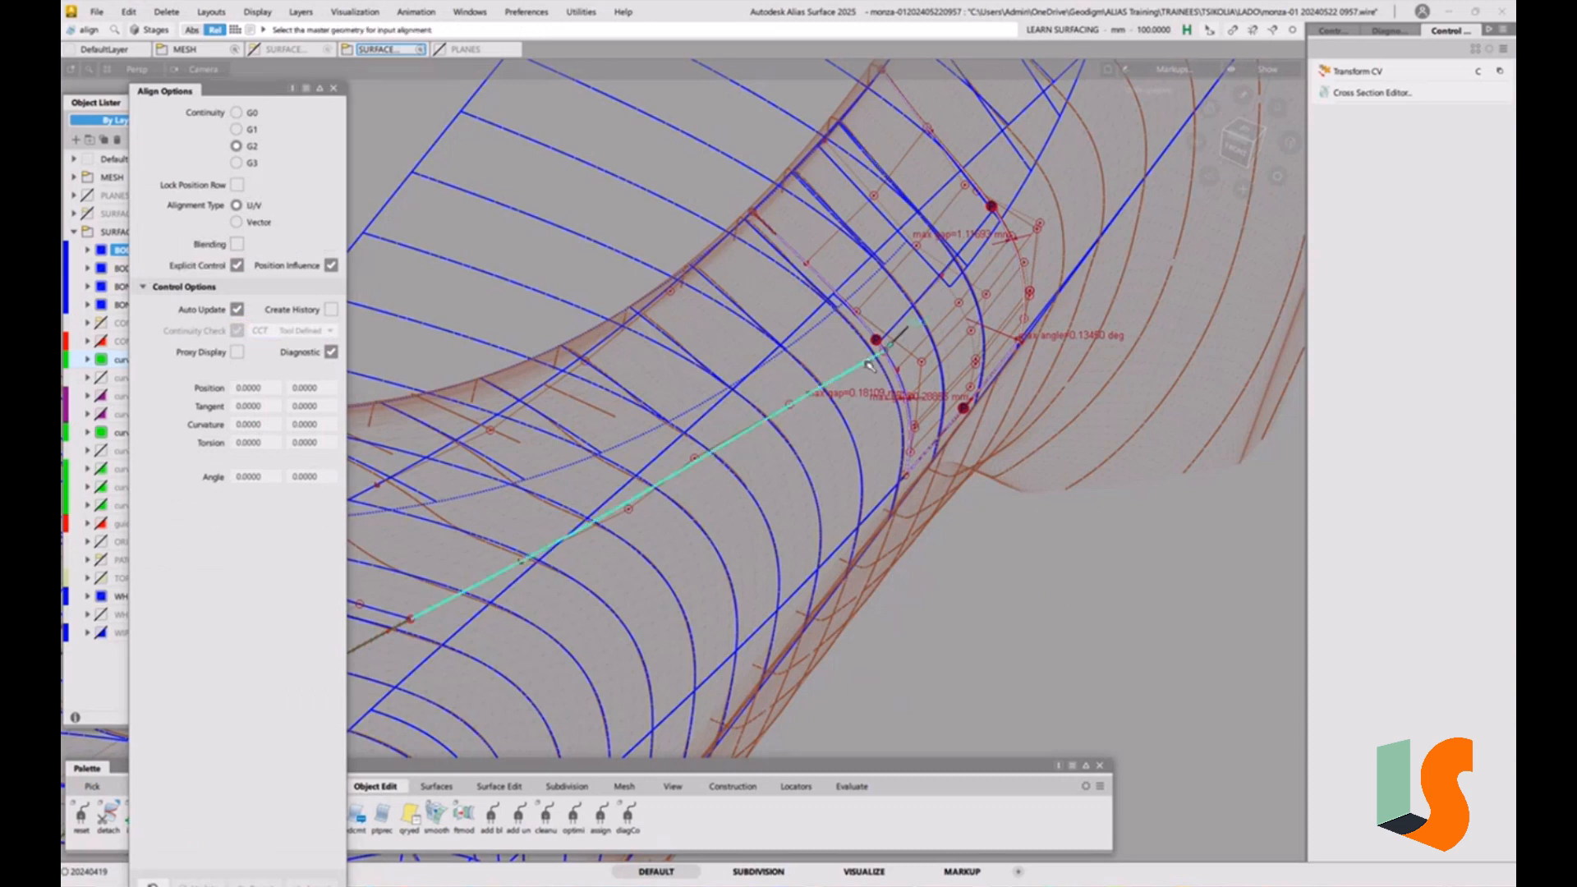
click(890, 337)
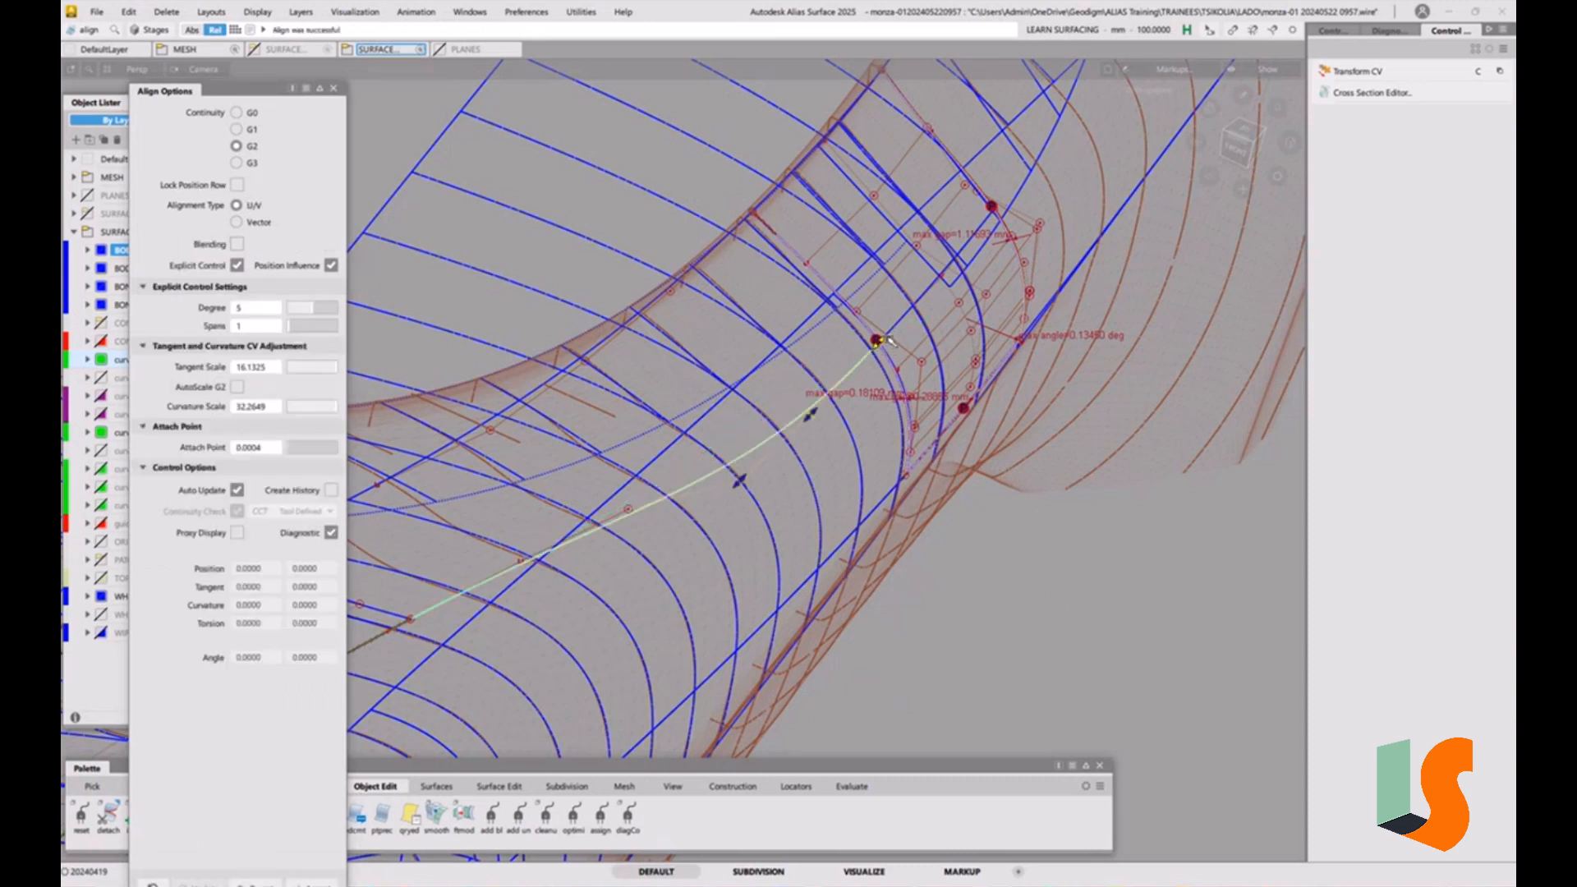
click(879, 340)
click(331, 490)
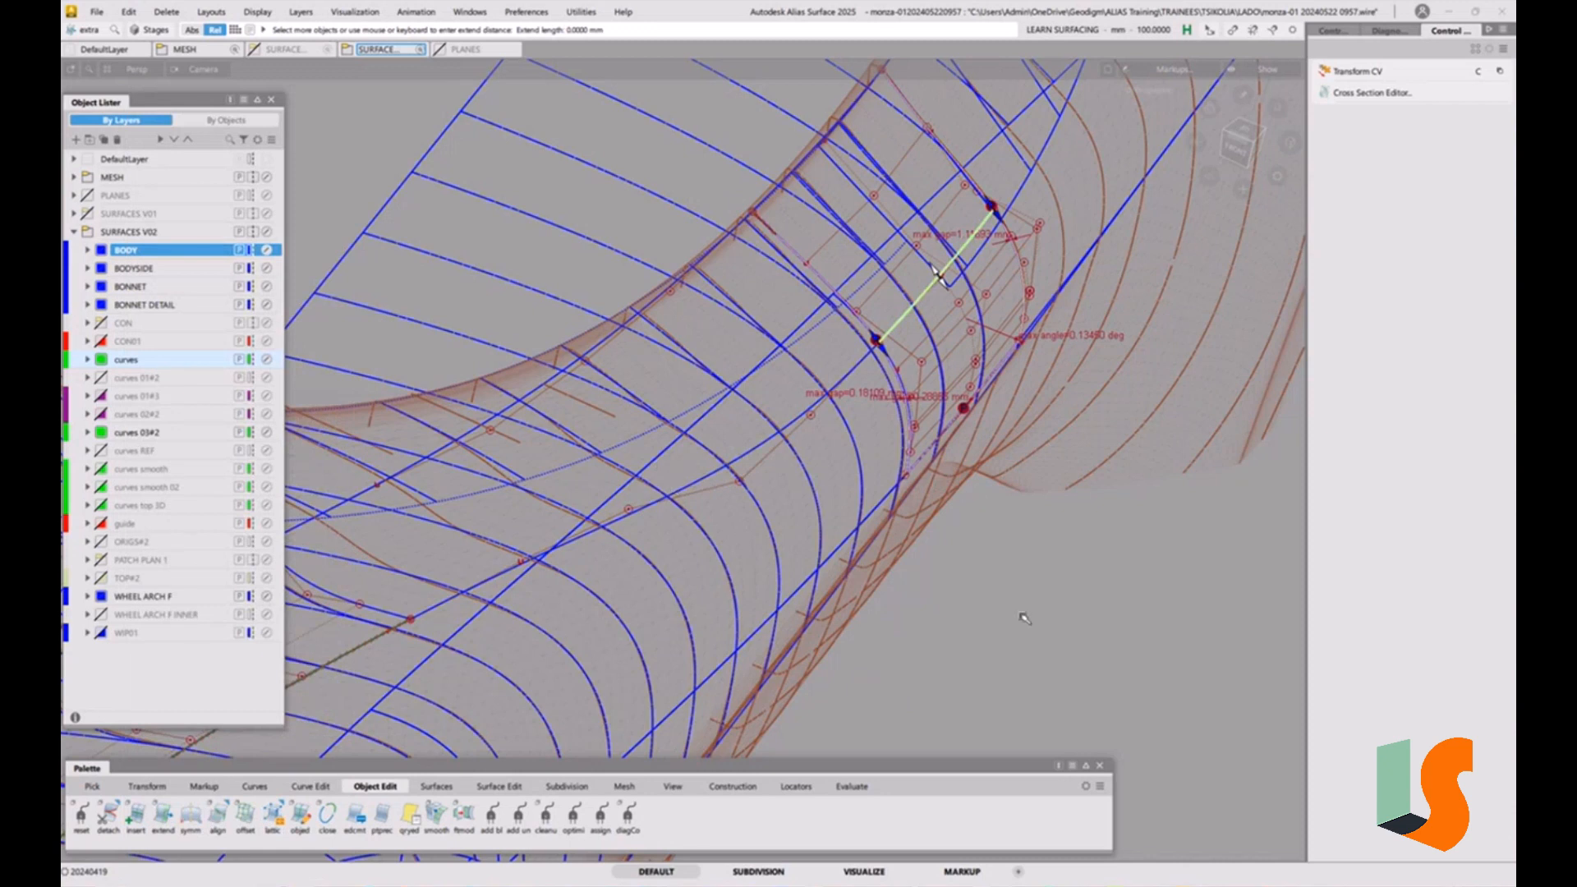
Extend the shortened rail surface's edge by about 29 mm so the attached lower curve follows it
drag(1025, 616, 1022, 585)
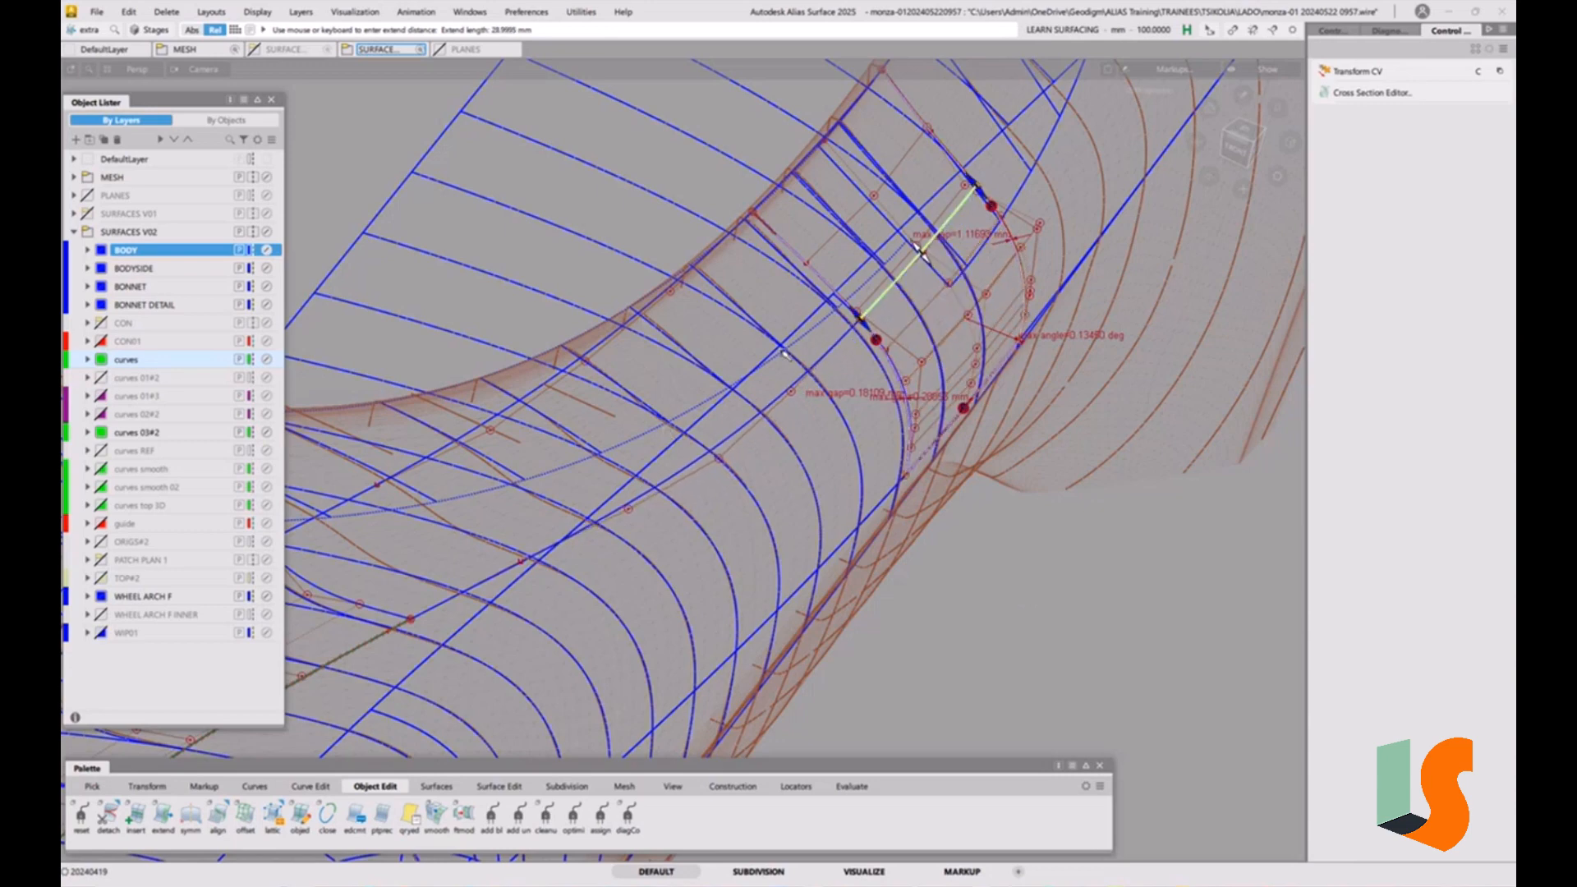
alt+shift+right_drag(784, 354, 779, 483)
alt+shift+middle_drag(780, 483, 958, 471)
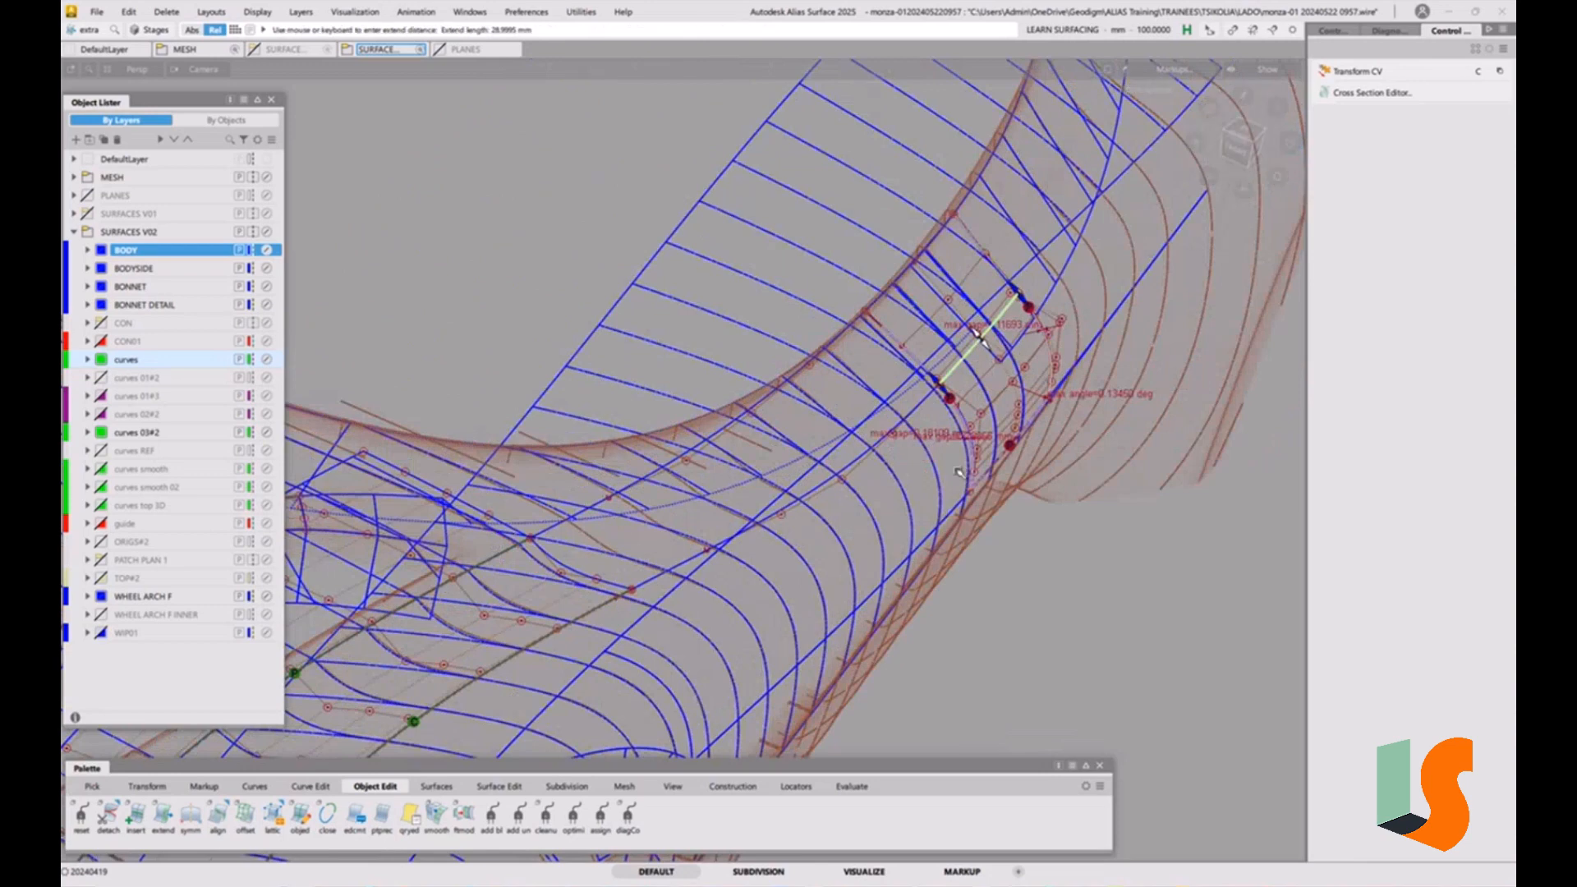
key(grave)
key(grave)
key(grave)
key(grave)
click(890, 458)
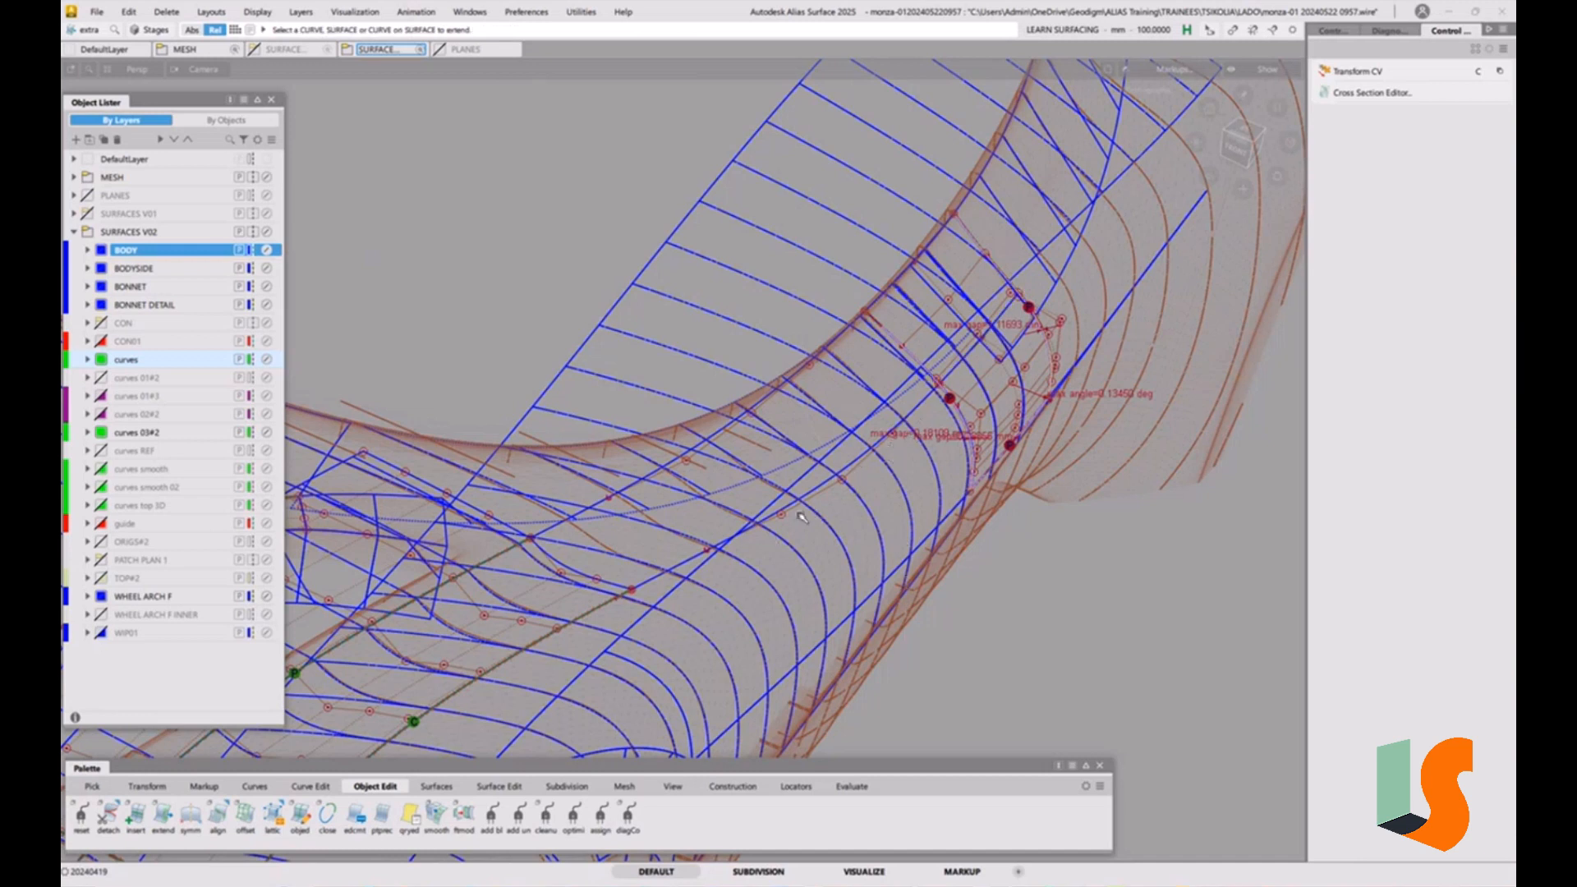
Measure the deviation between the lower curve and the Fillet_srf#2 surface with a curve-to-surface deviation locator
ctrl+shift+drag(739, 570, 705, 589)
click(705, 572)
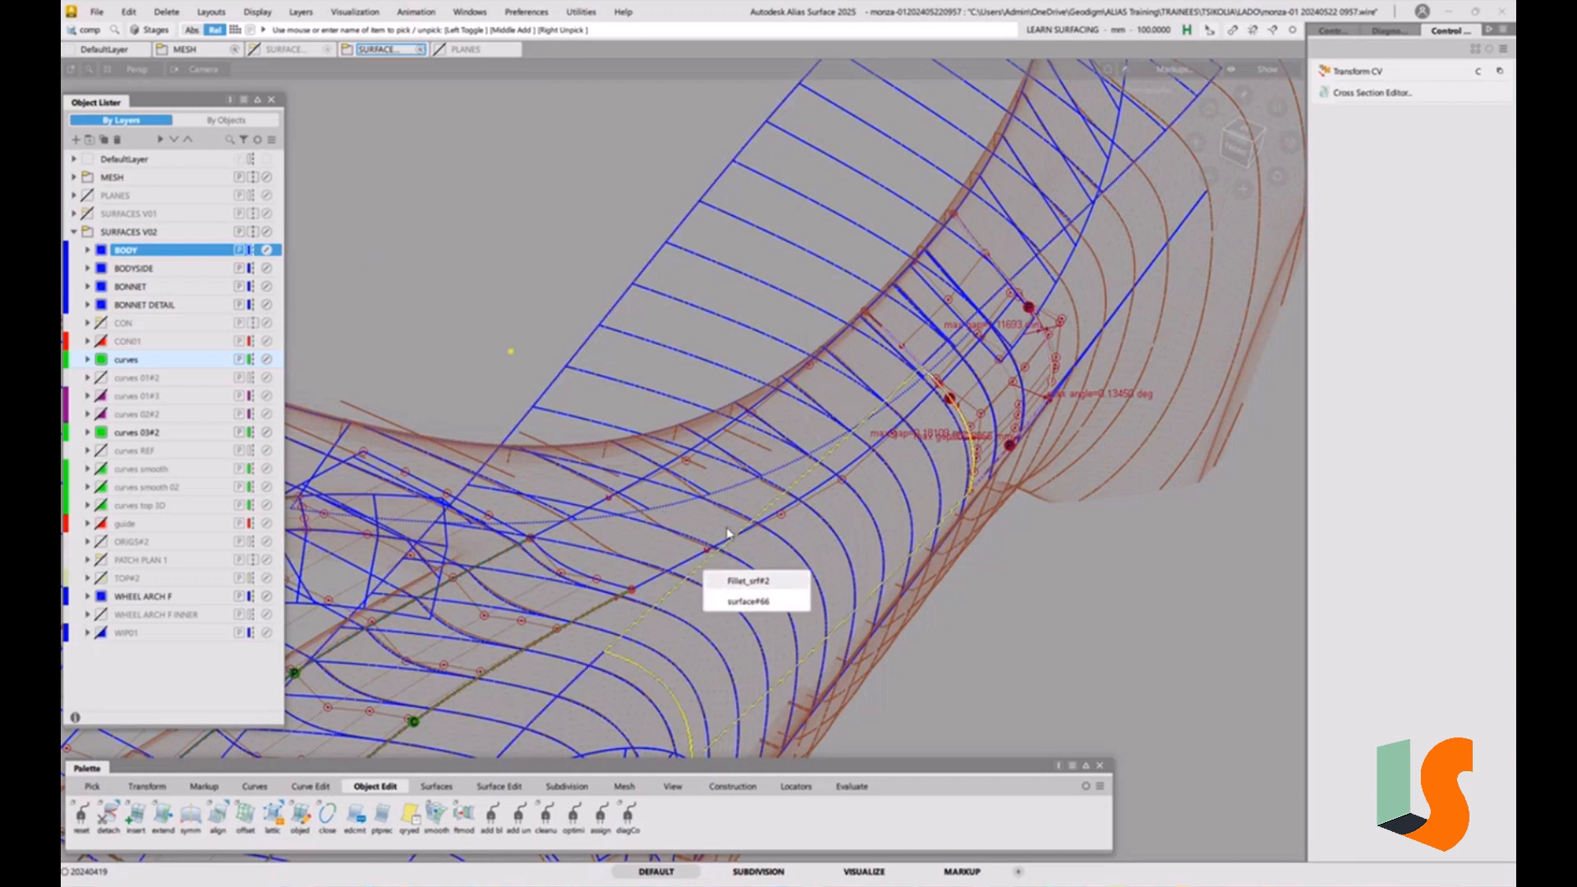
ctrl+shift+drag(996, 646, 996, 542)
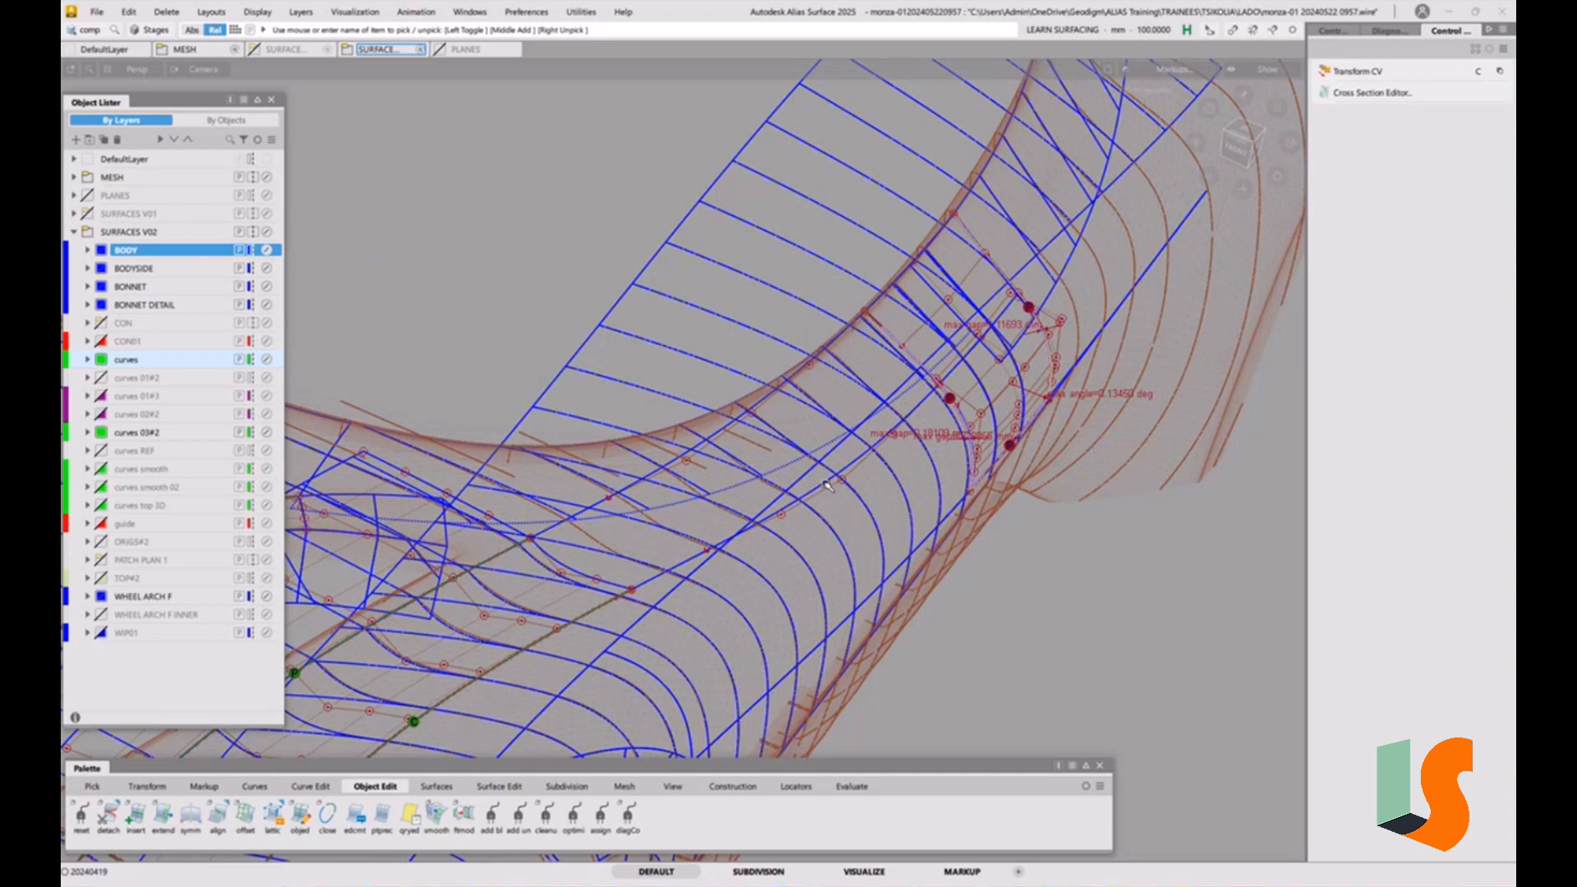
click(795, 787)
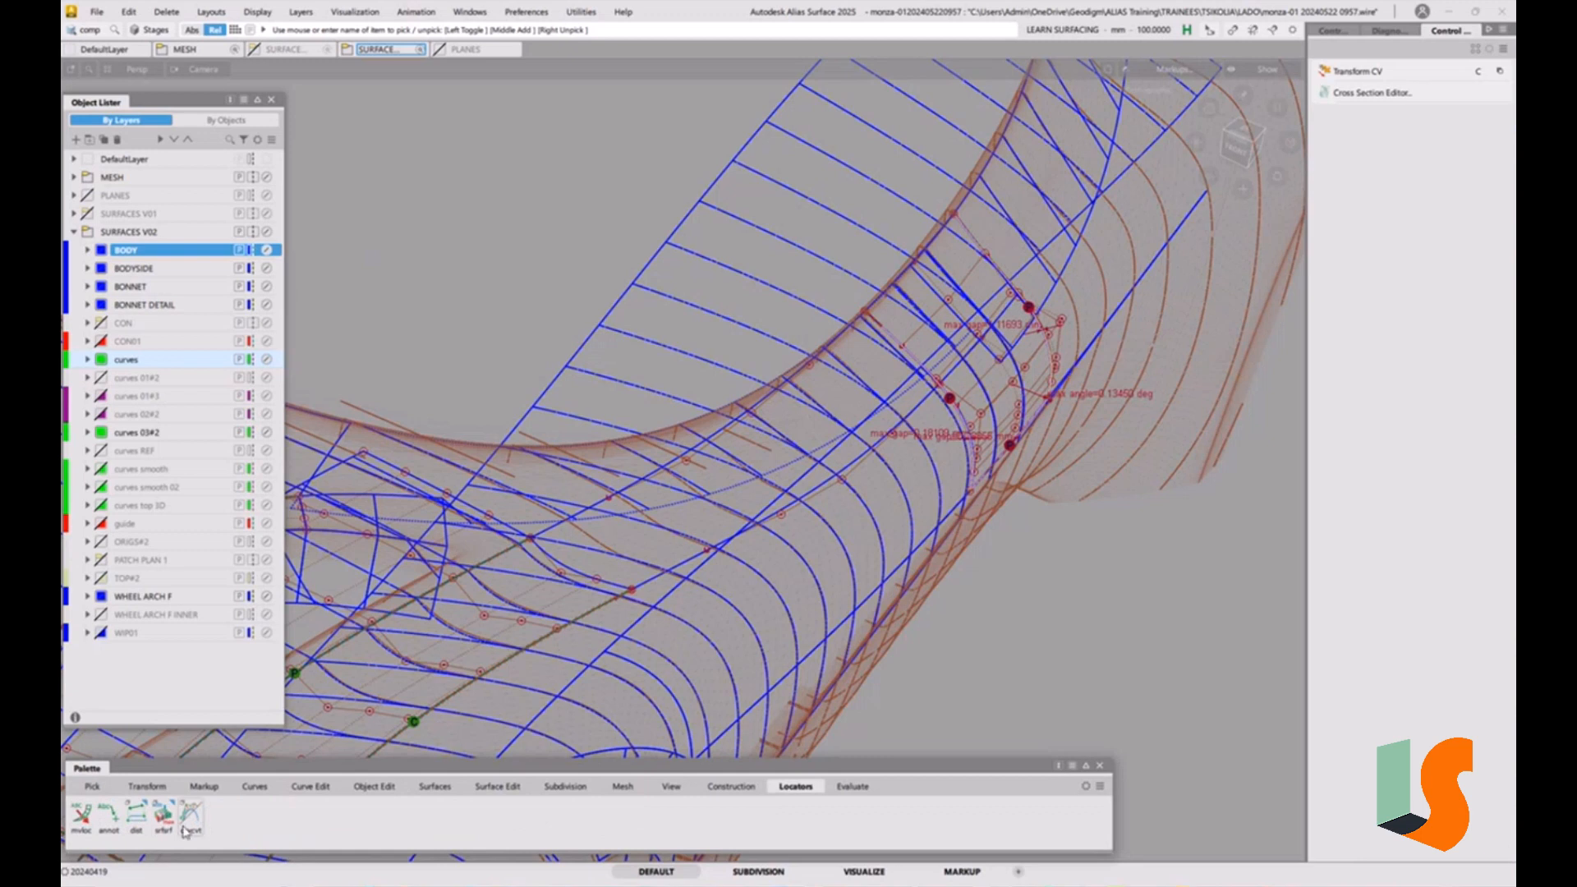
drag(186, 831, 197, 805)
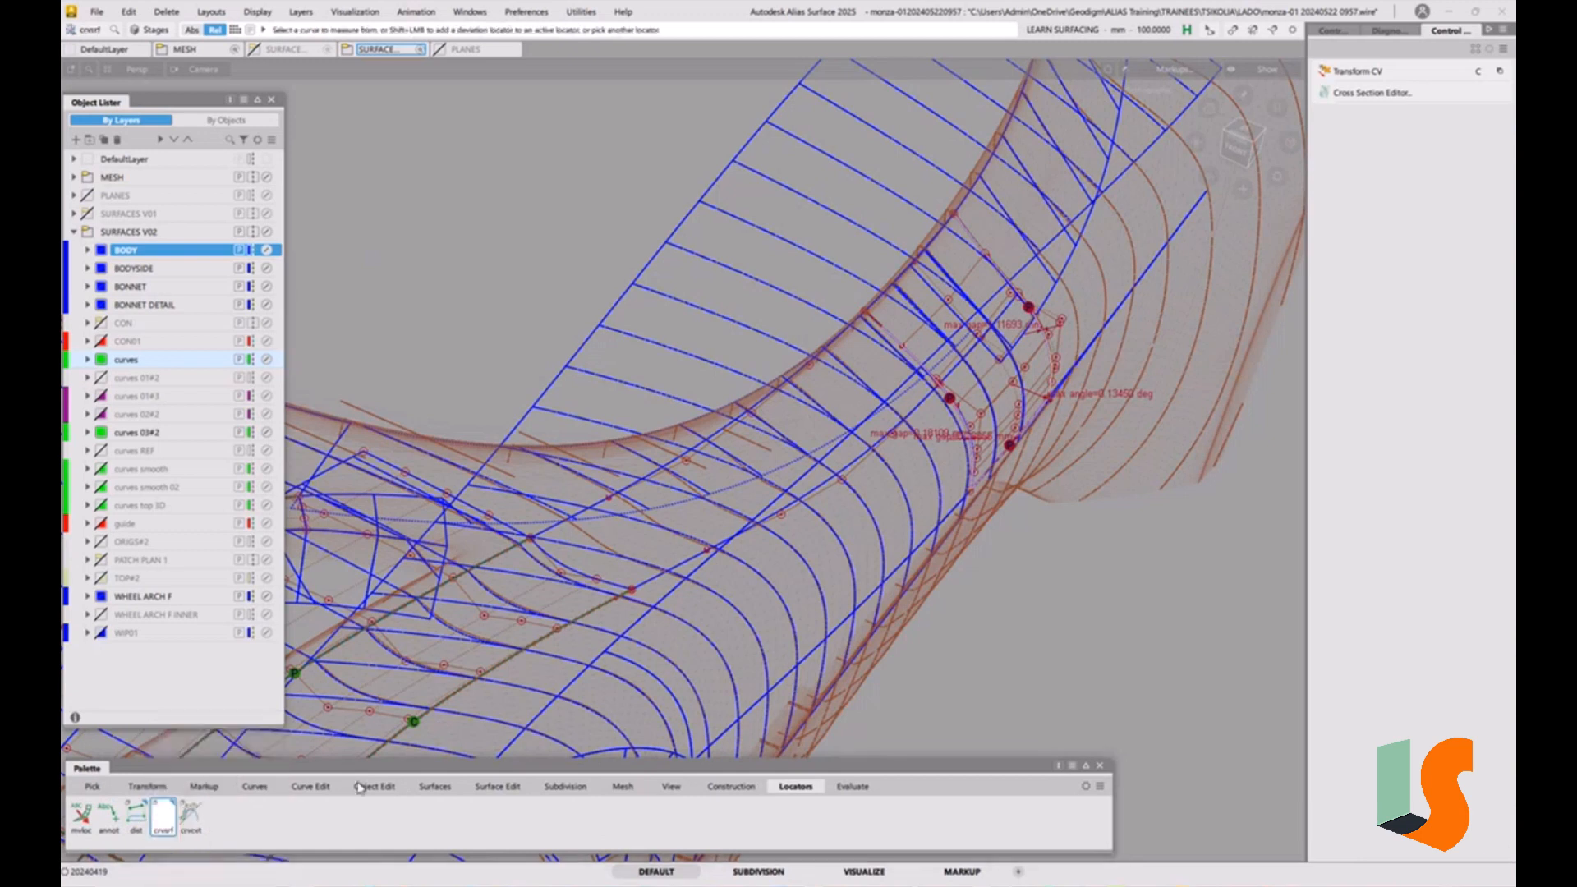
click(830, 488)
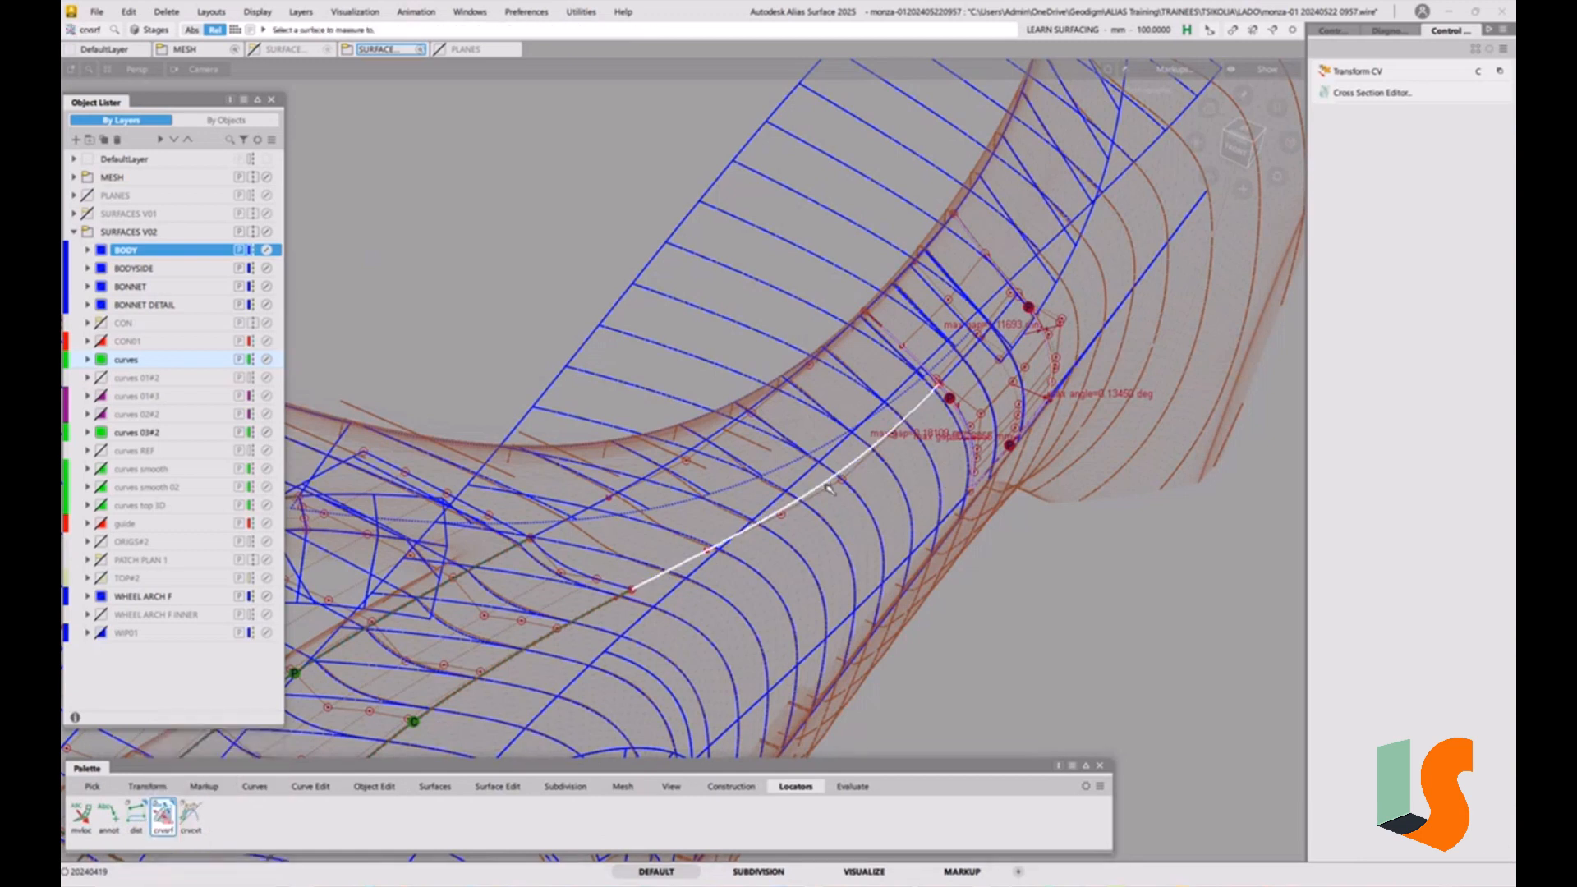
click(810, 479)
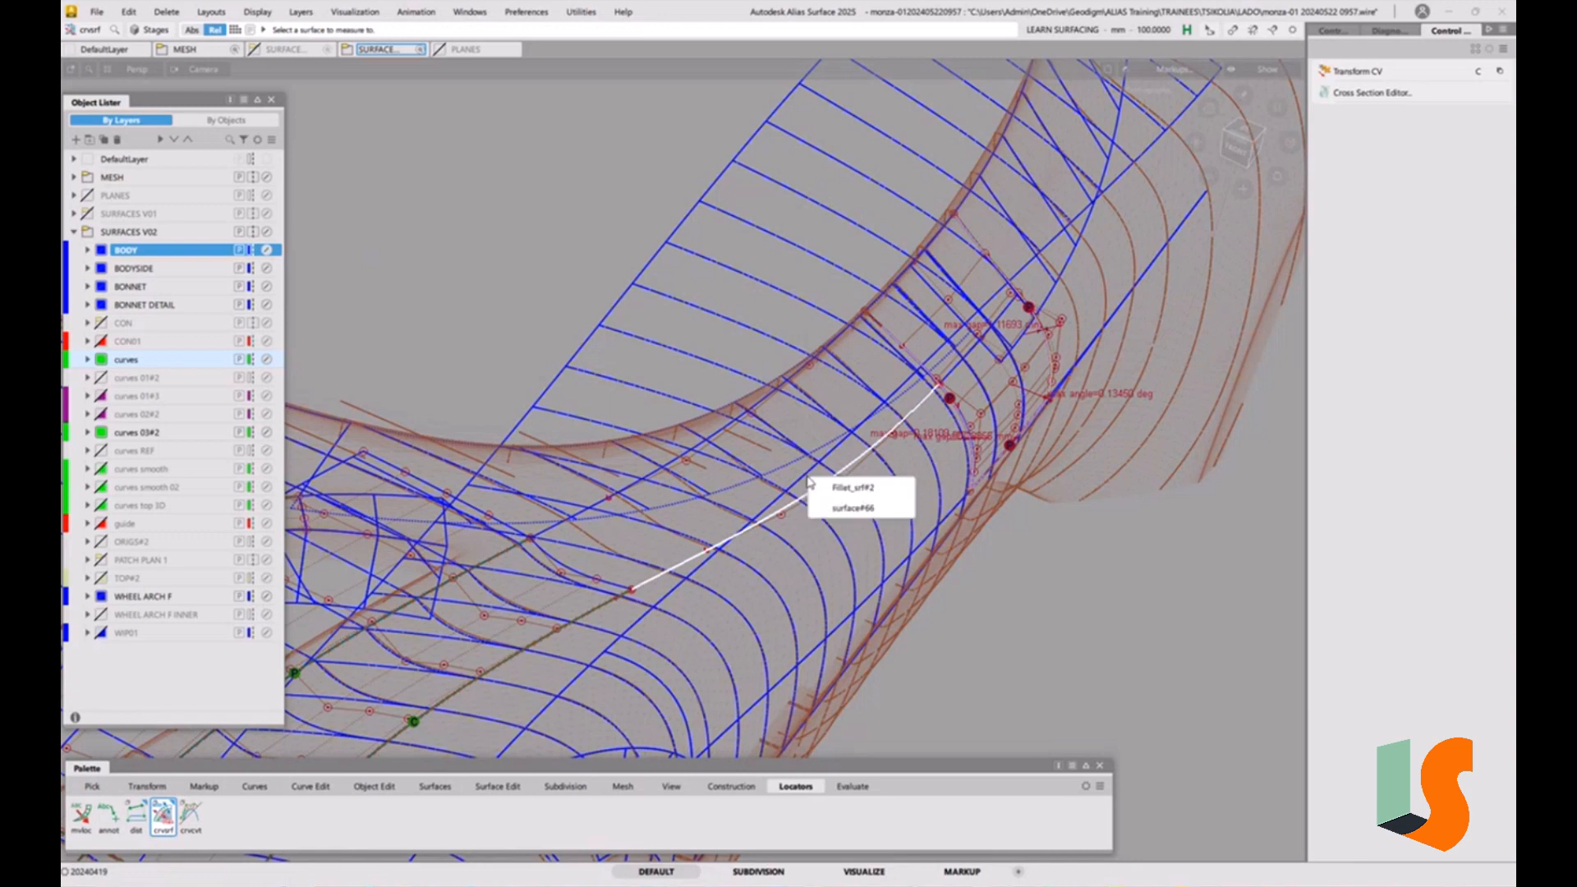
click(851, 488)
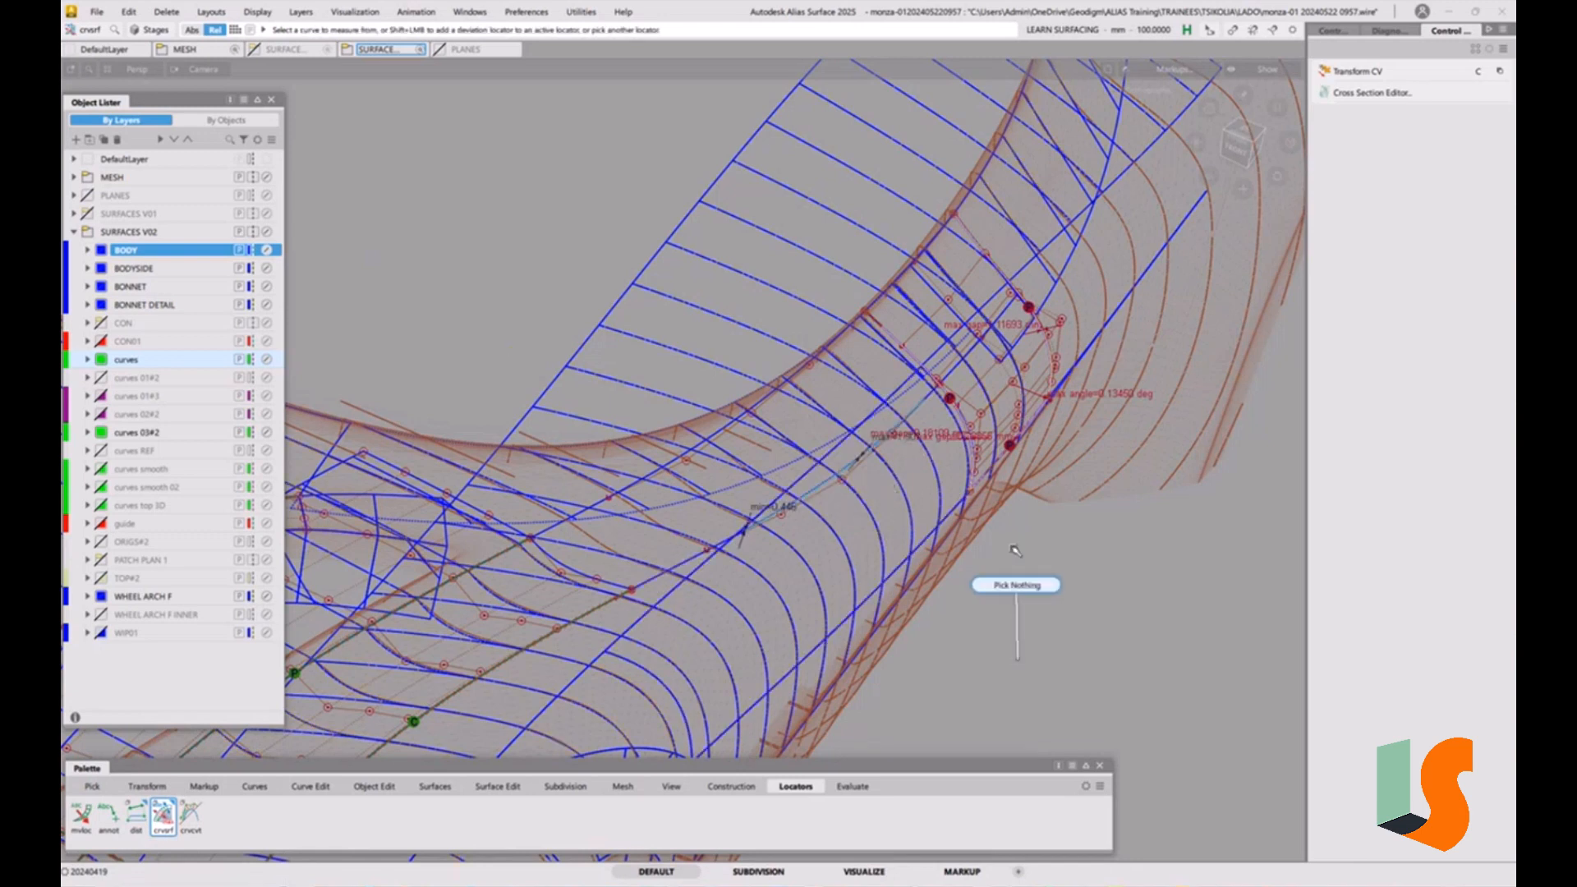
alt+shift+drag(1017, 540, 879, 437)
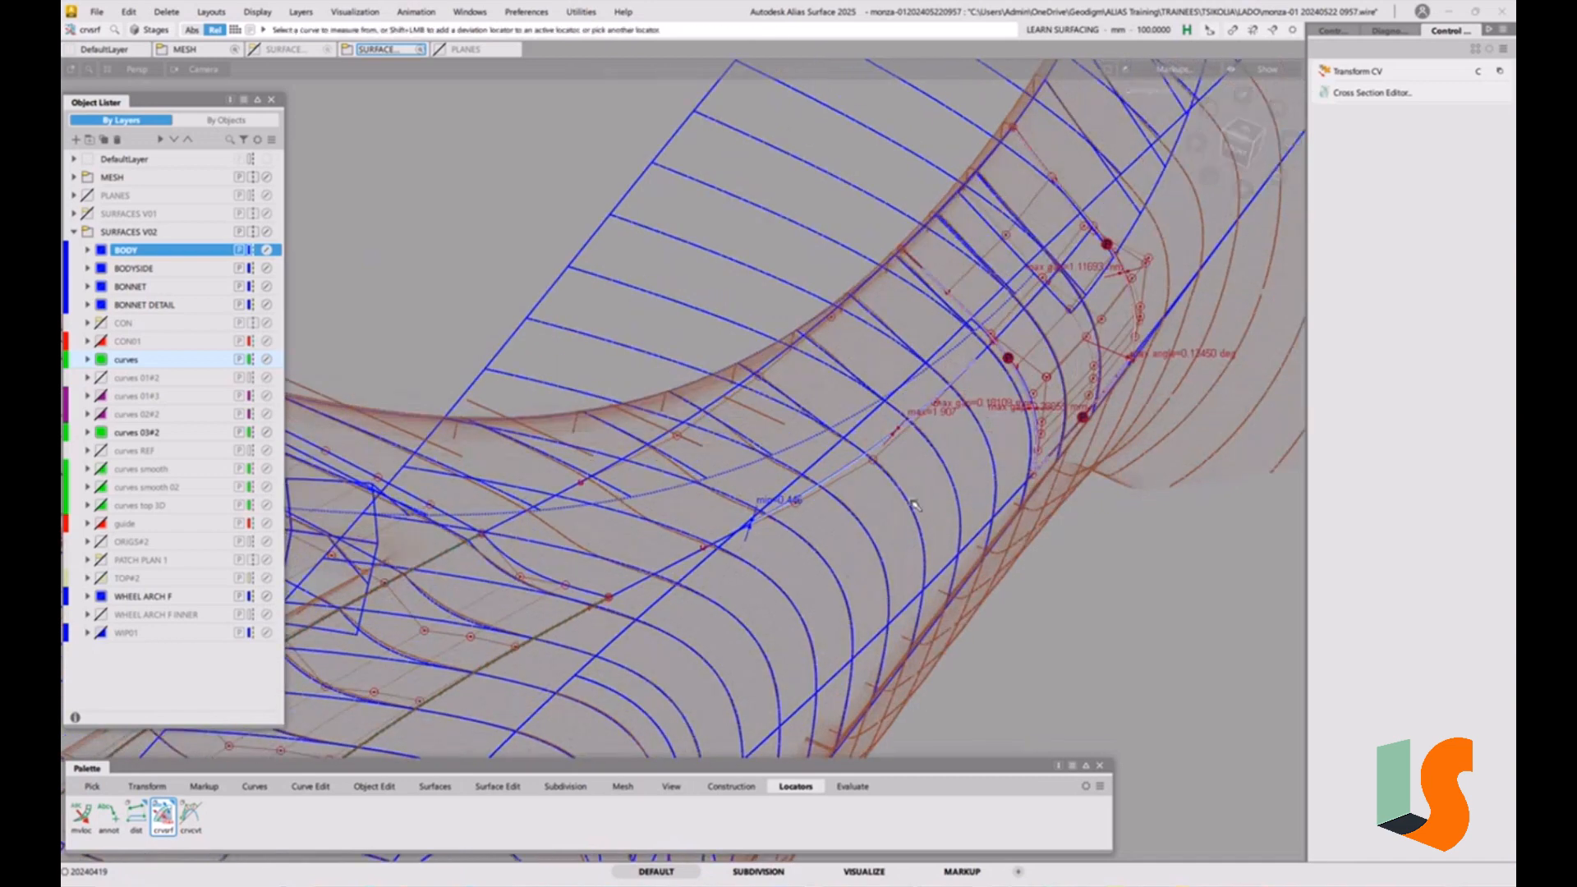
Build a Square surface from the existing surface edge, the upper curve, the lower curve and the V=0 edge of rail_surf#6
click(439, 788)
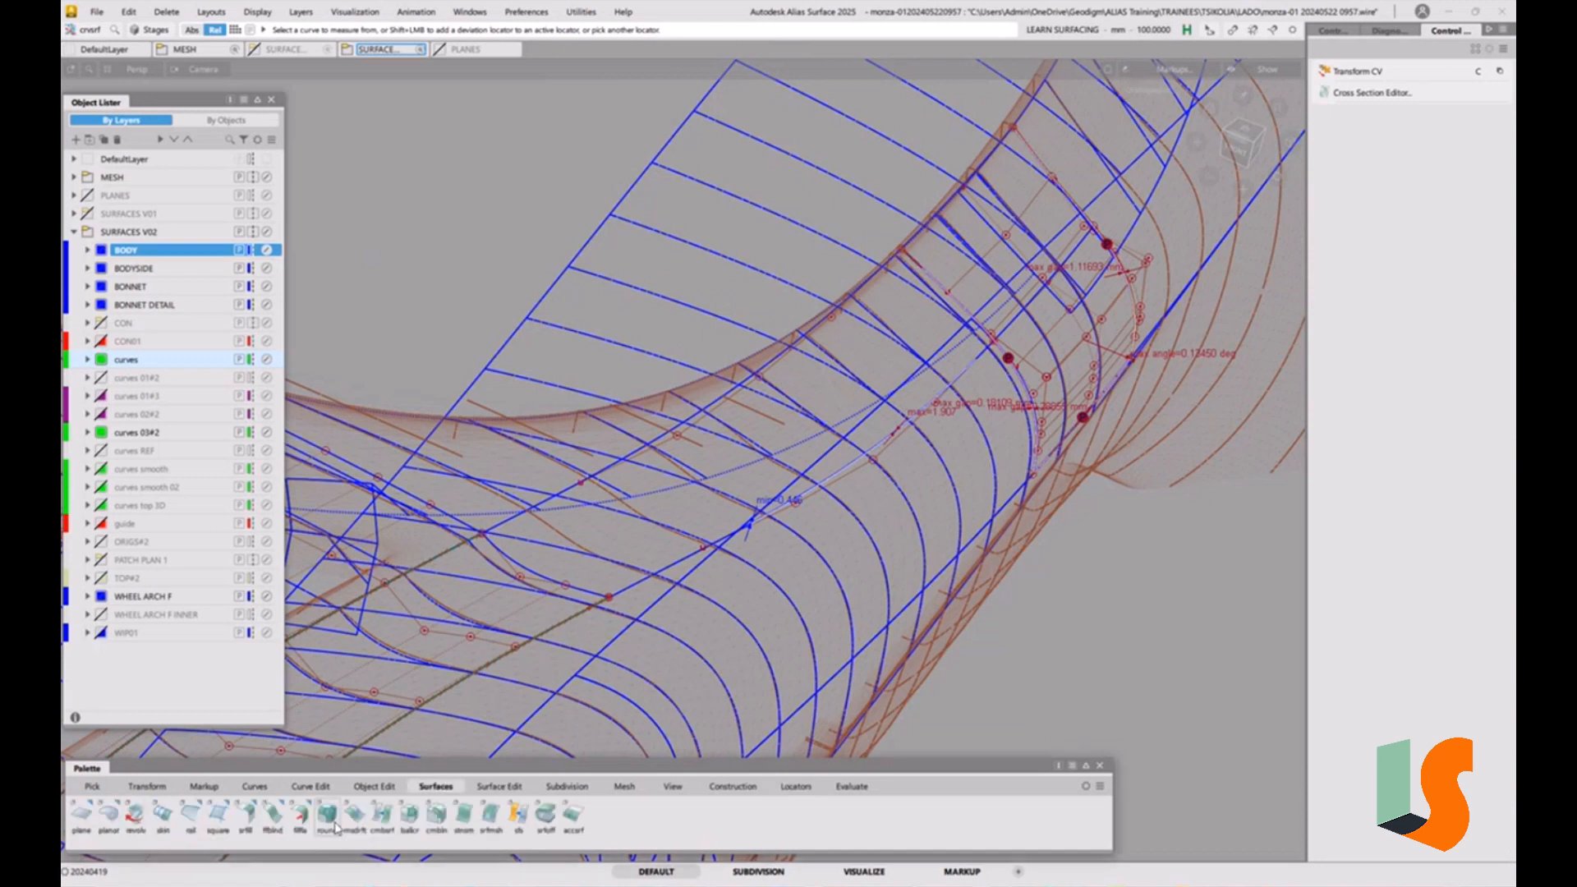
click(217, 817)
click(524, 572)
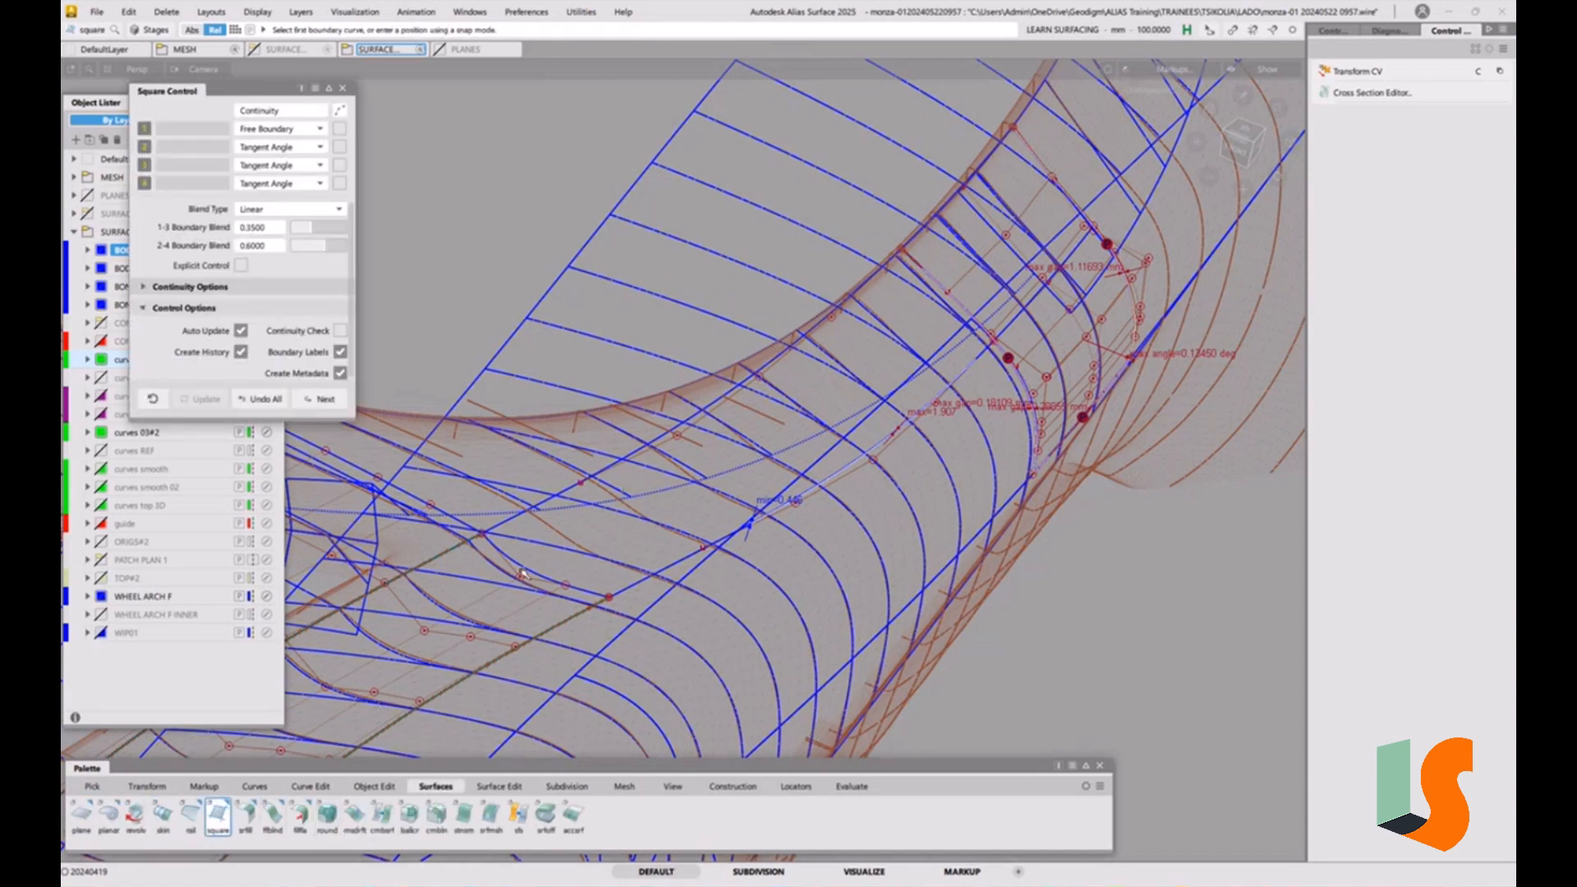
click(515, 519)
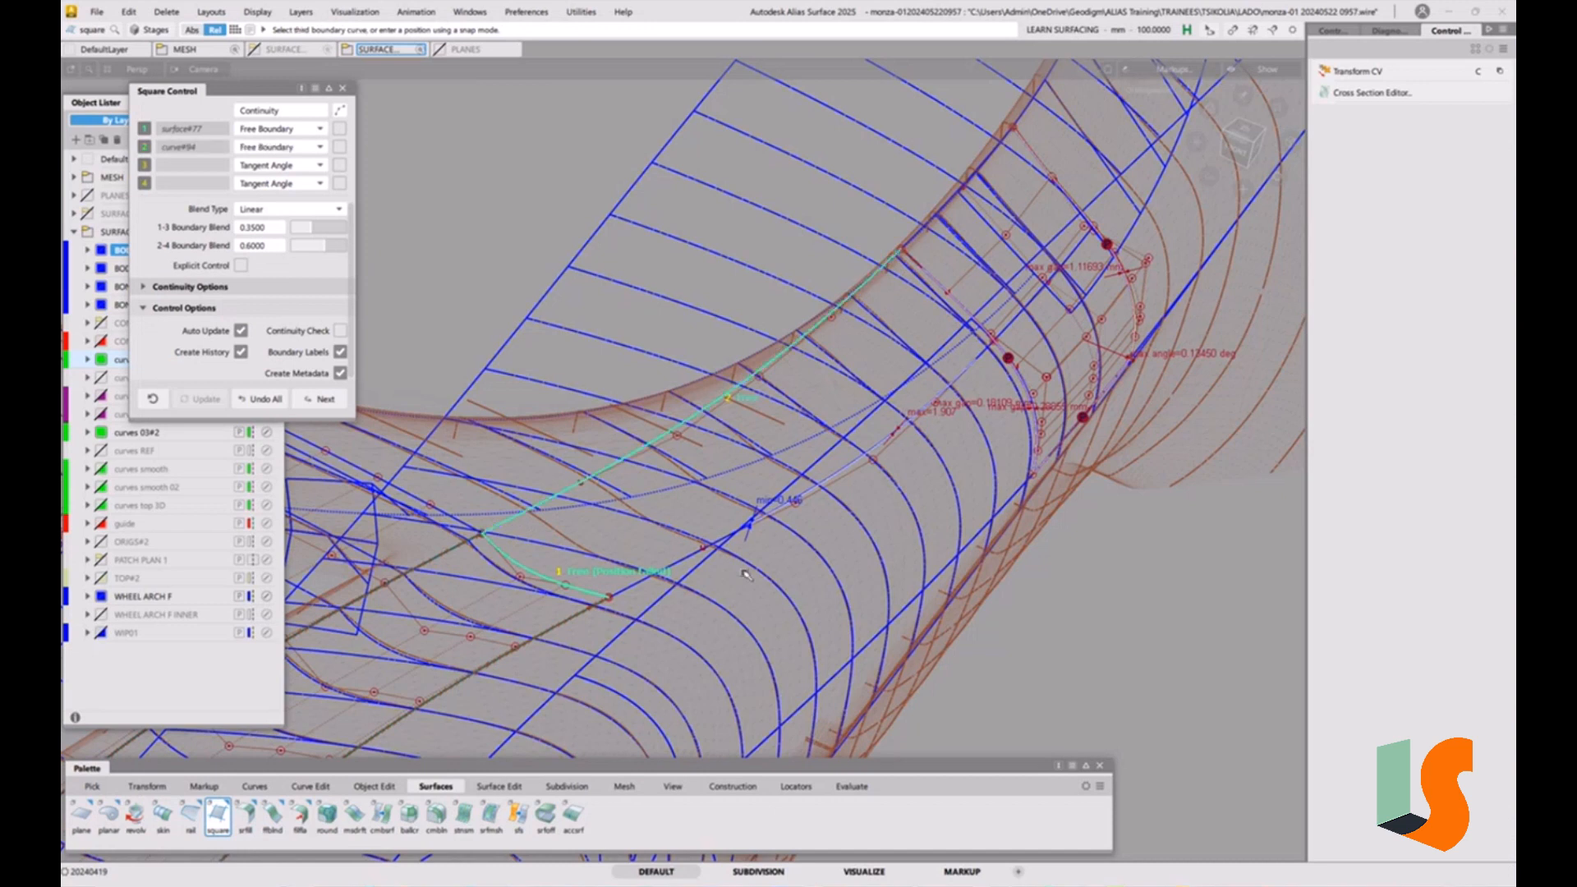
click(682, 561)
click(950, 299)
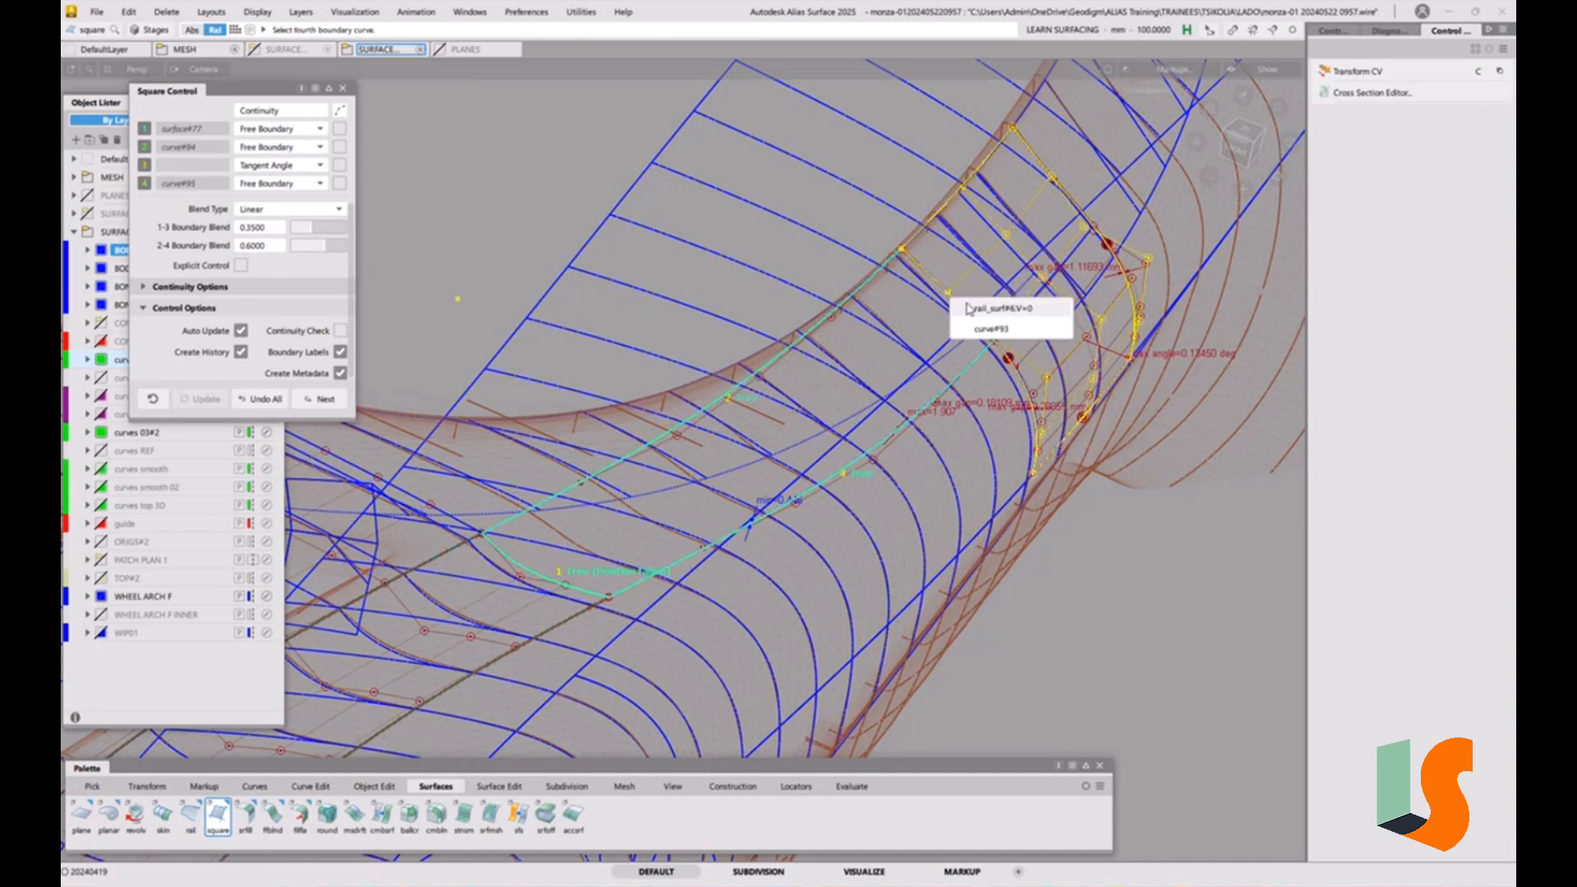
click(984, 308)
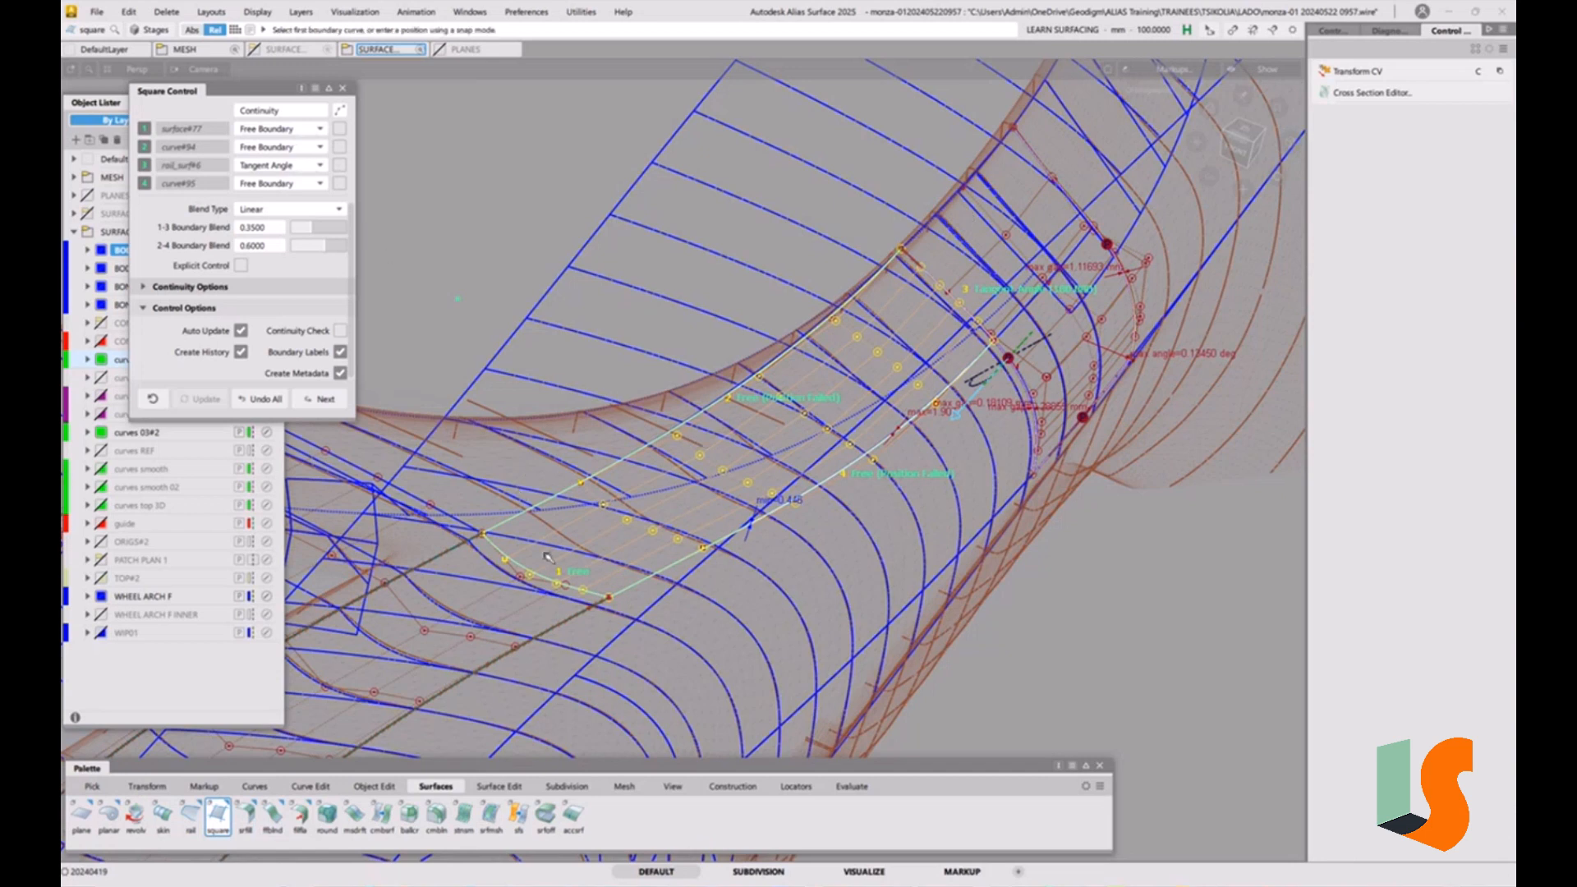
Set boundaries 1 and 3 of the square surface to G2 Curvature and enable the continuity check
click(291, 129)
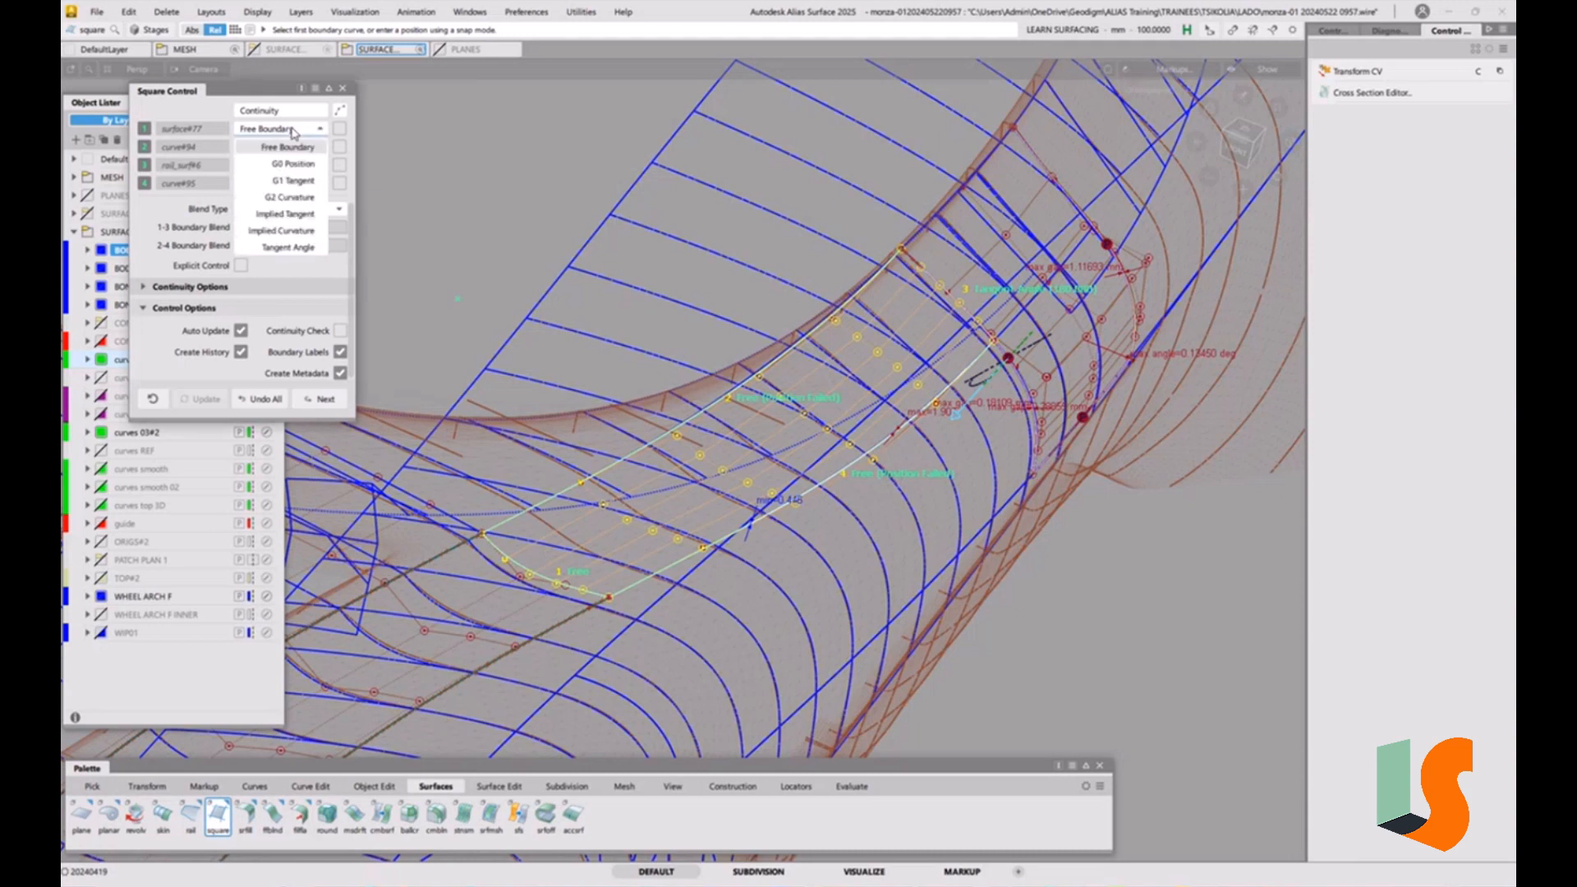
click(303, 198)
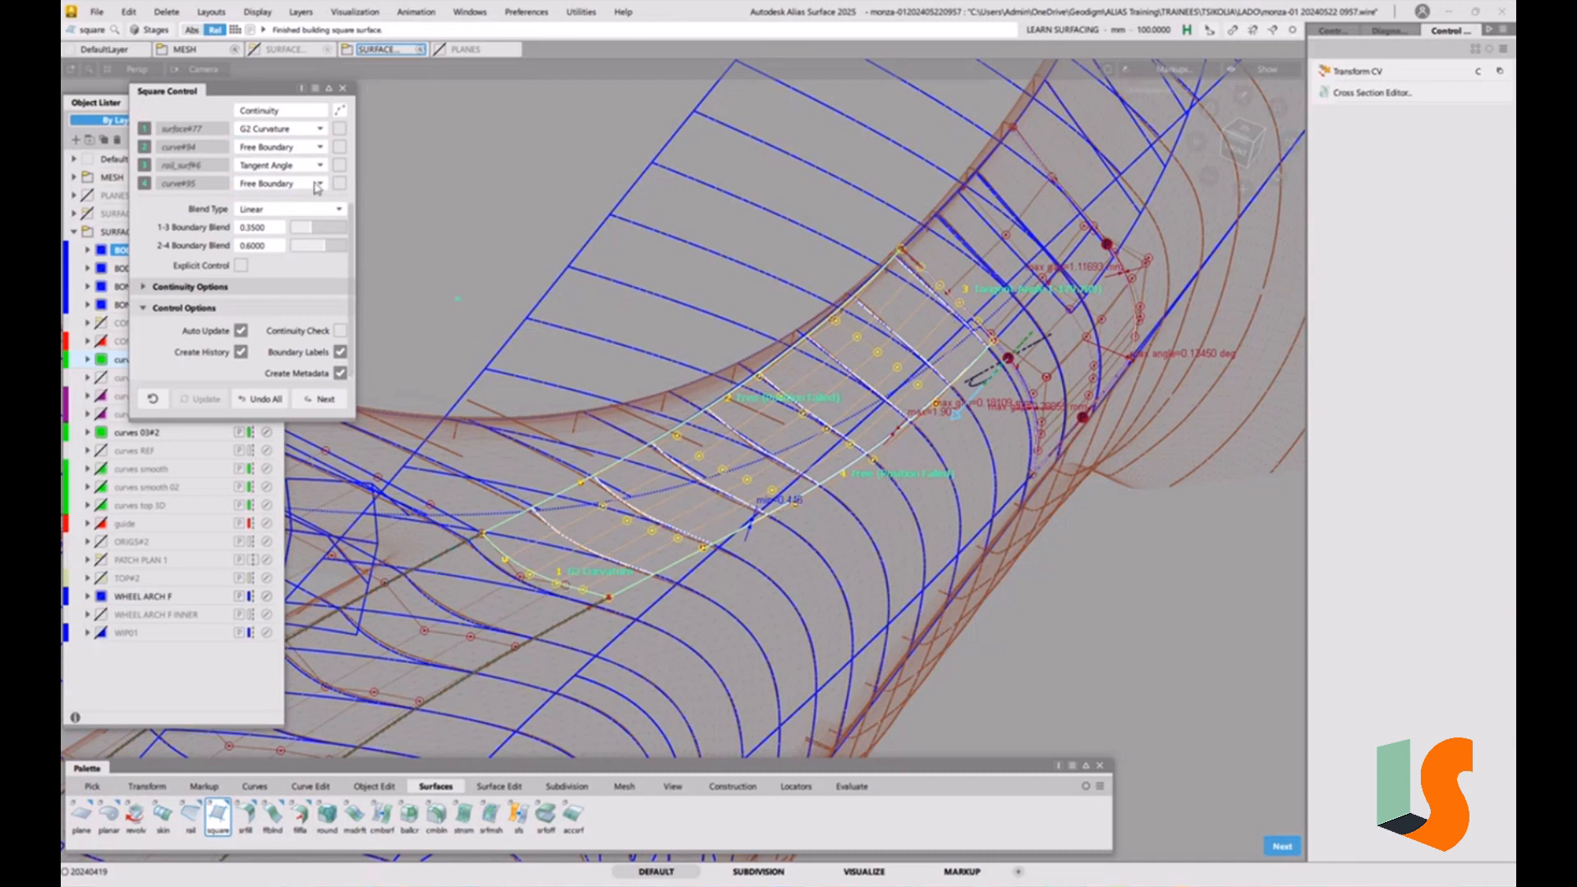
click(340, 331)
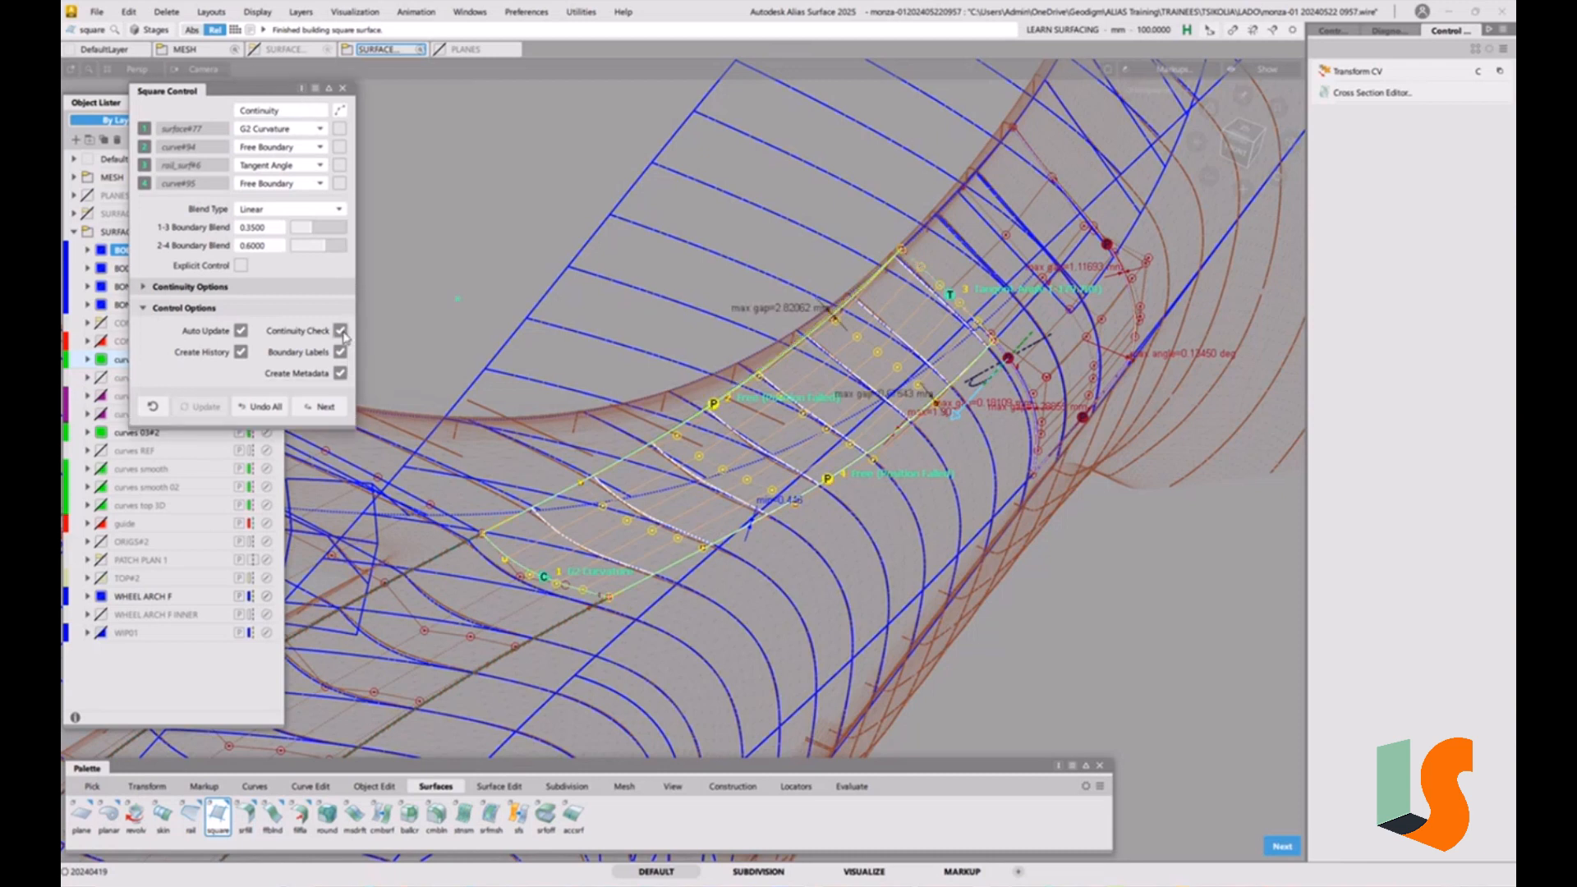
click(285, 166)
click(304, 236)
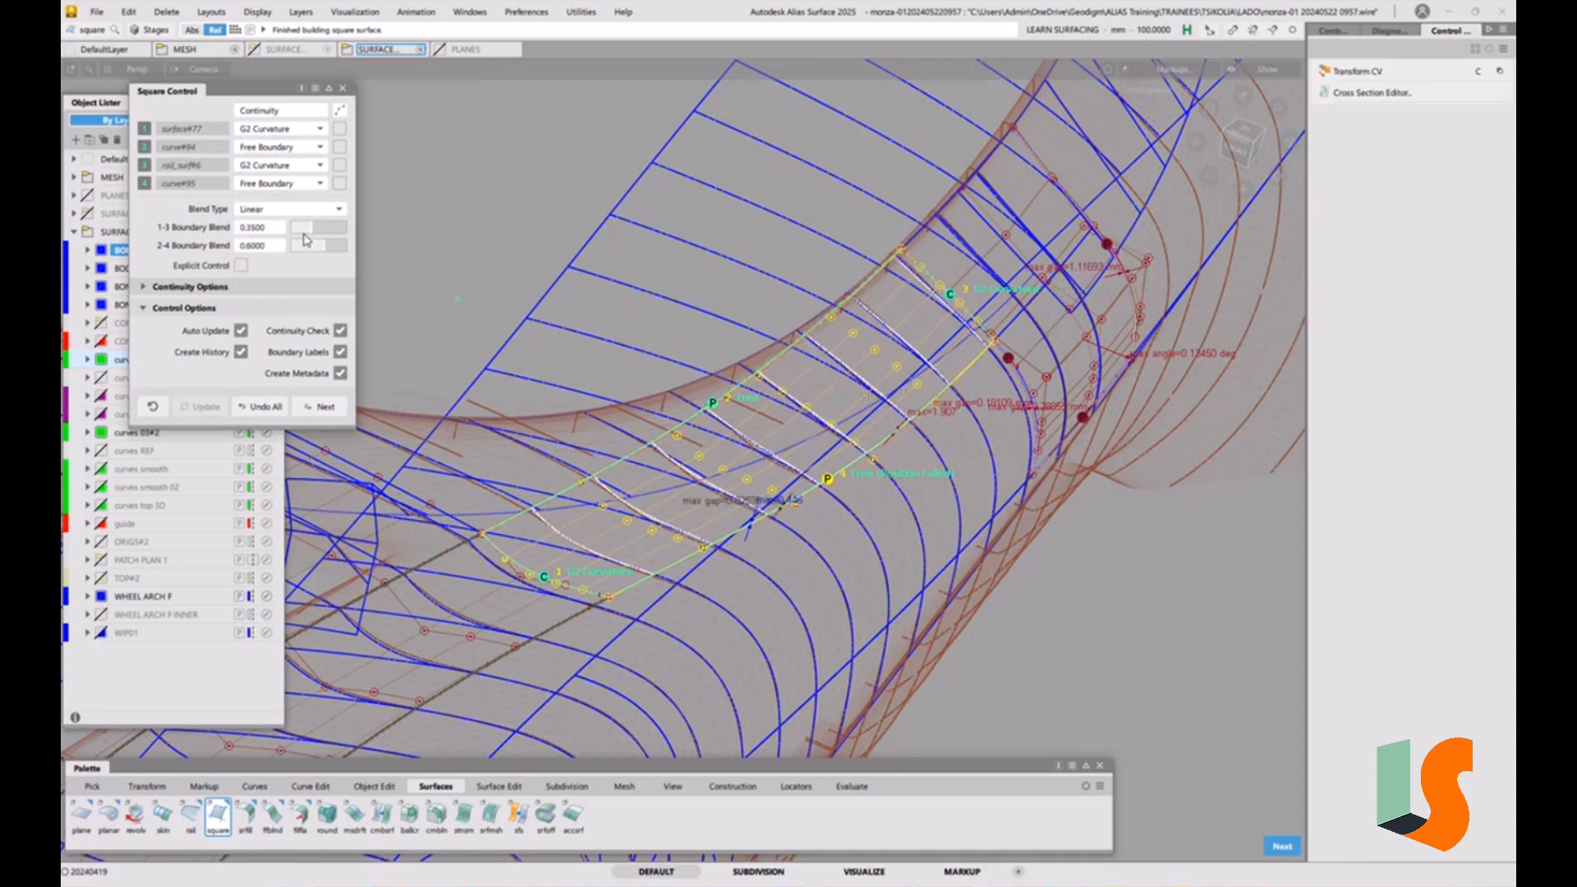
Disable the colinear option for boundary 2 of the square surface
click(146, 287)
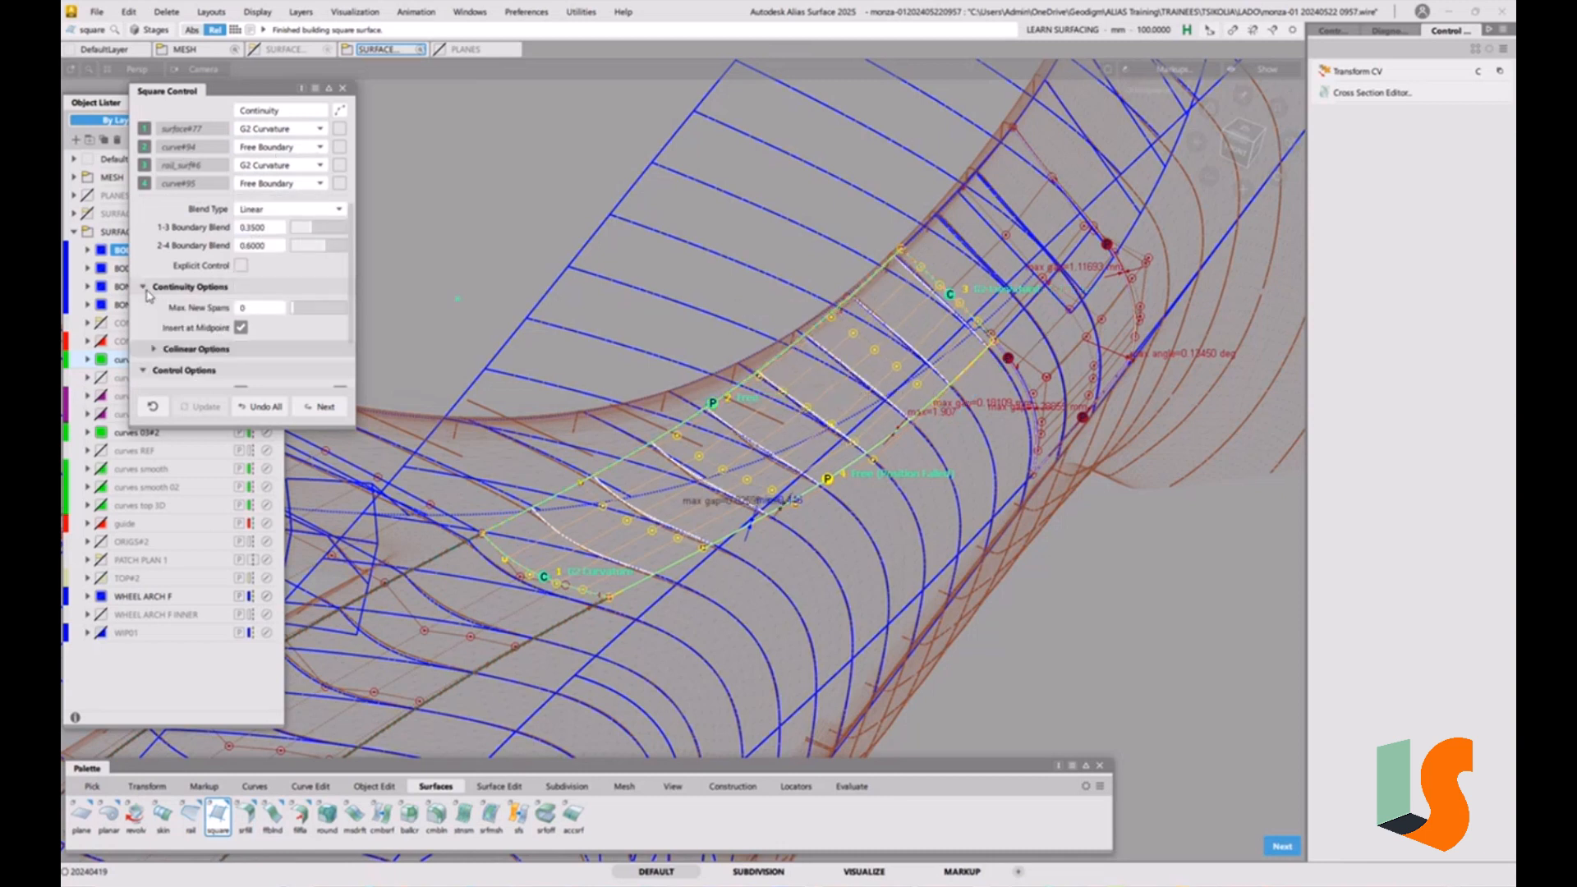
click(160, 354)
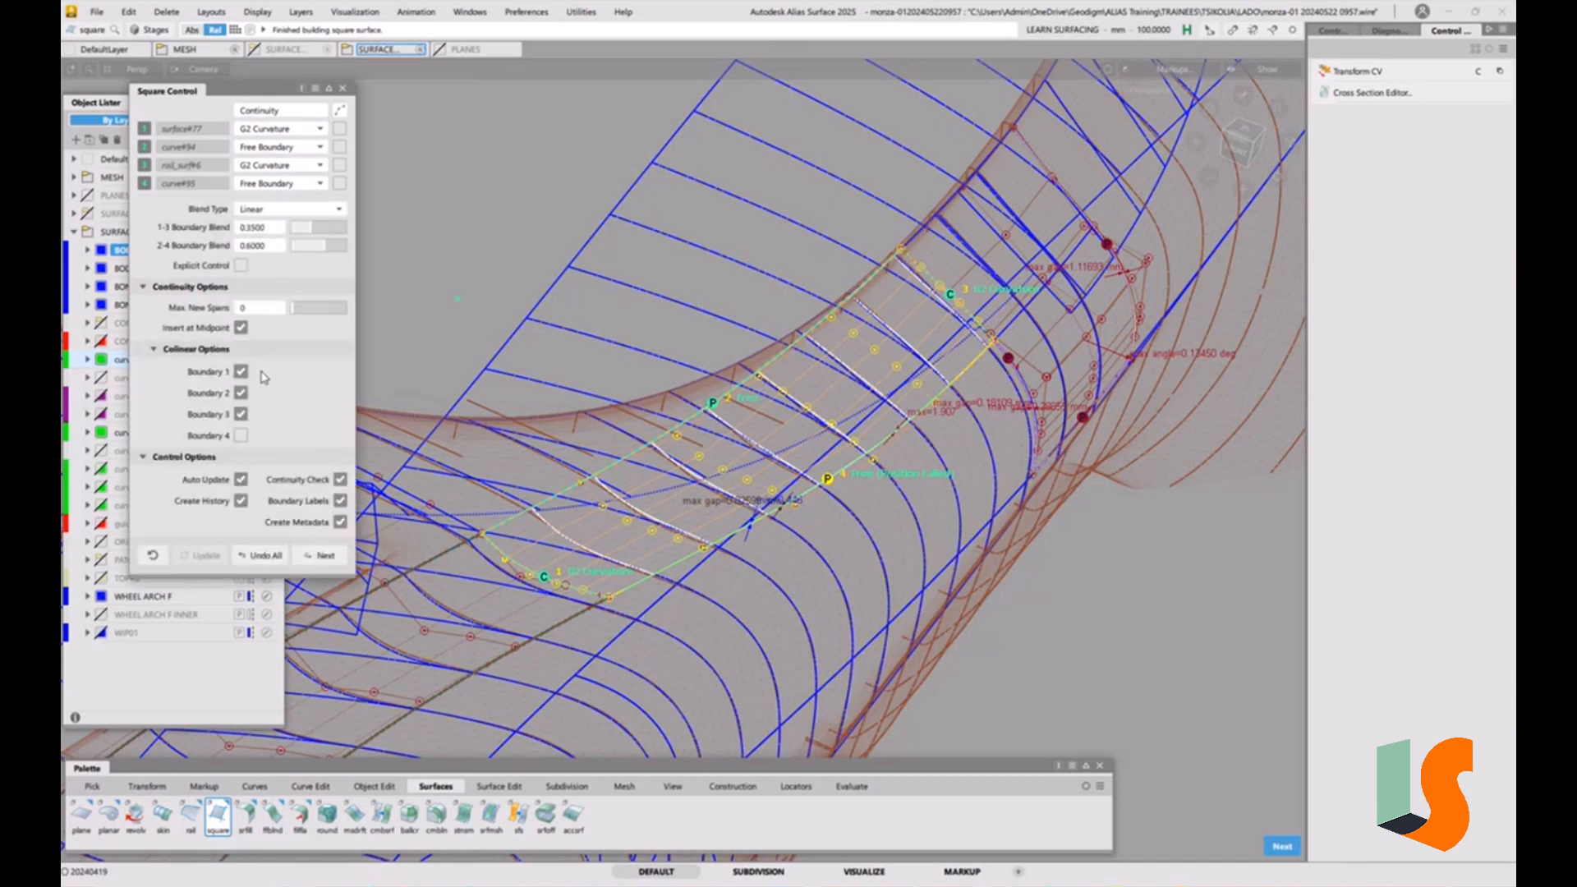
click(241, 392)
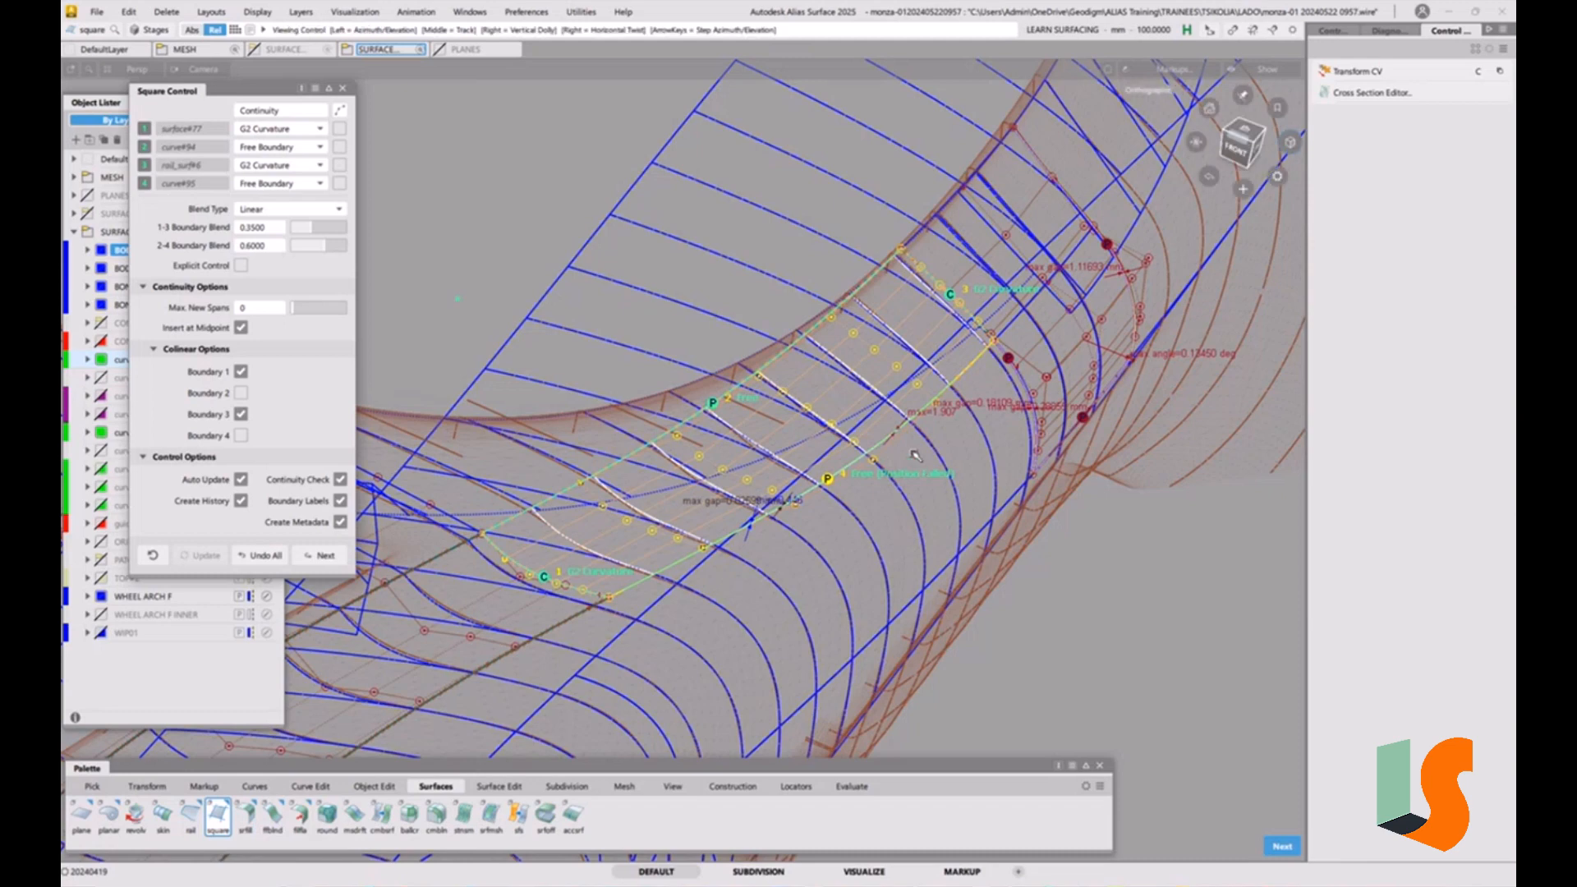
alt+shift+drag(918, 464, 852, 515)
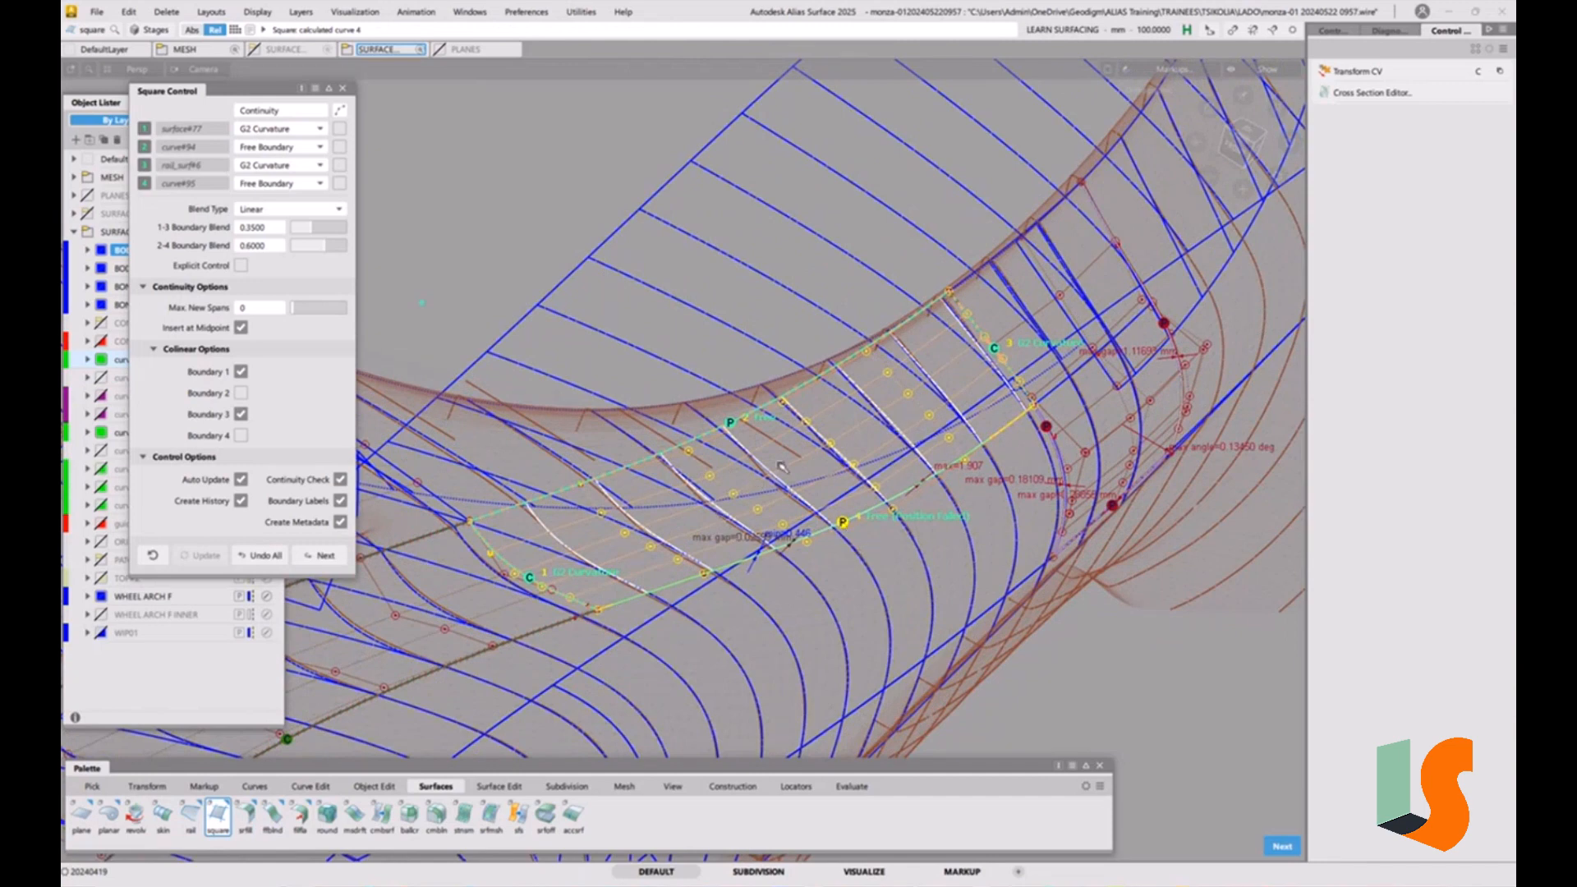
Finish the square surface and pick rail_surf#2 among the overlapping objects along the cockpit edge
click(836, 469)
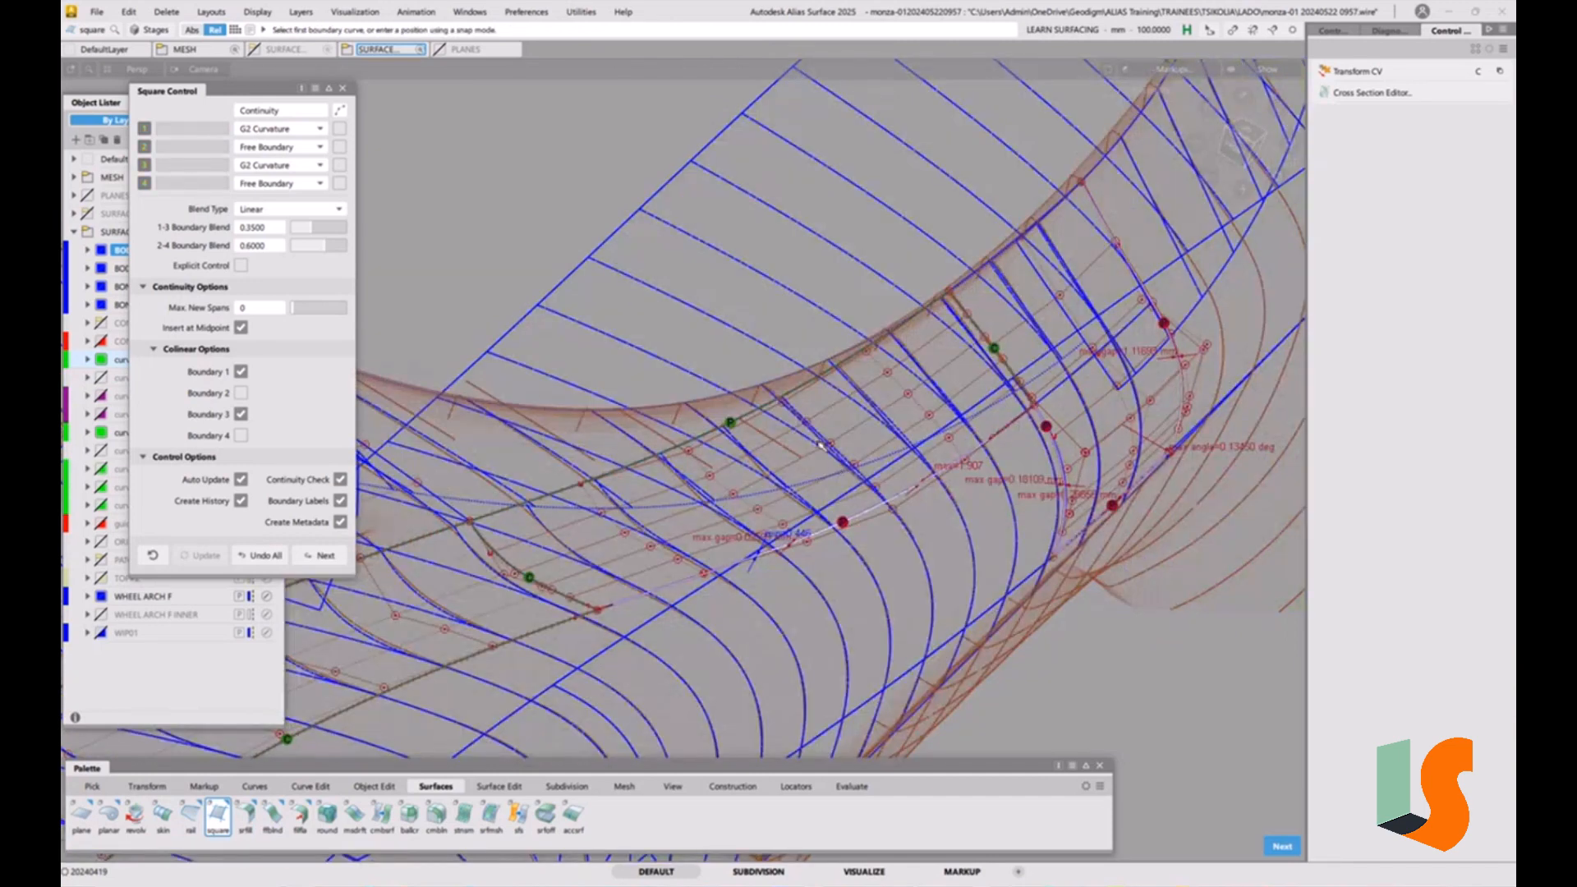
mouse_move(836, 469)
alt+shift+mouse_down()
mouse_move(761, 447)
mouse_move(702, 468)
mouse_move(703, 450)
alt+shift+mouse_up()
click(706, 441)
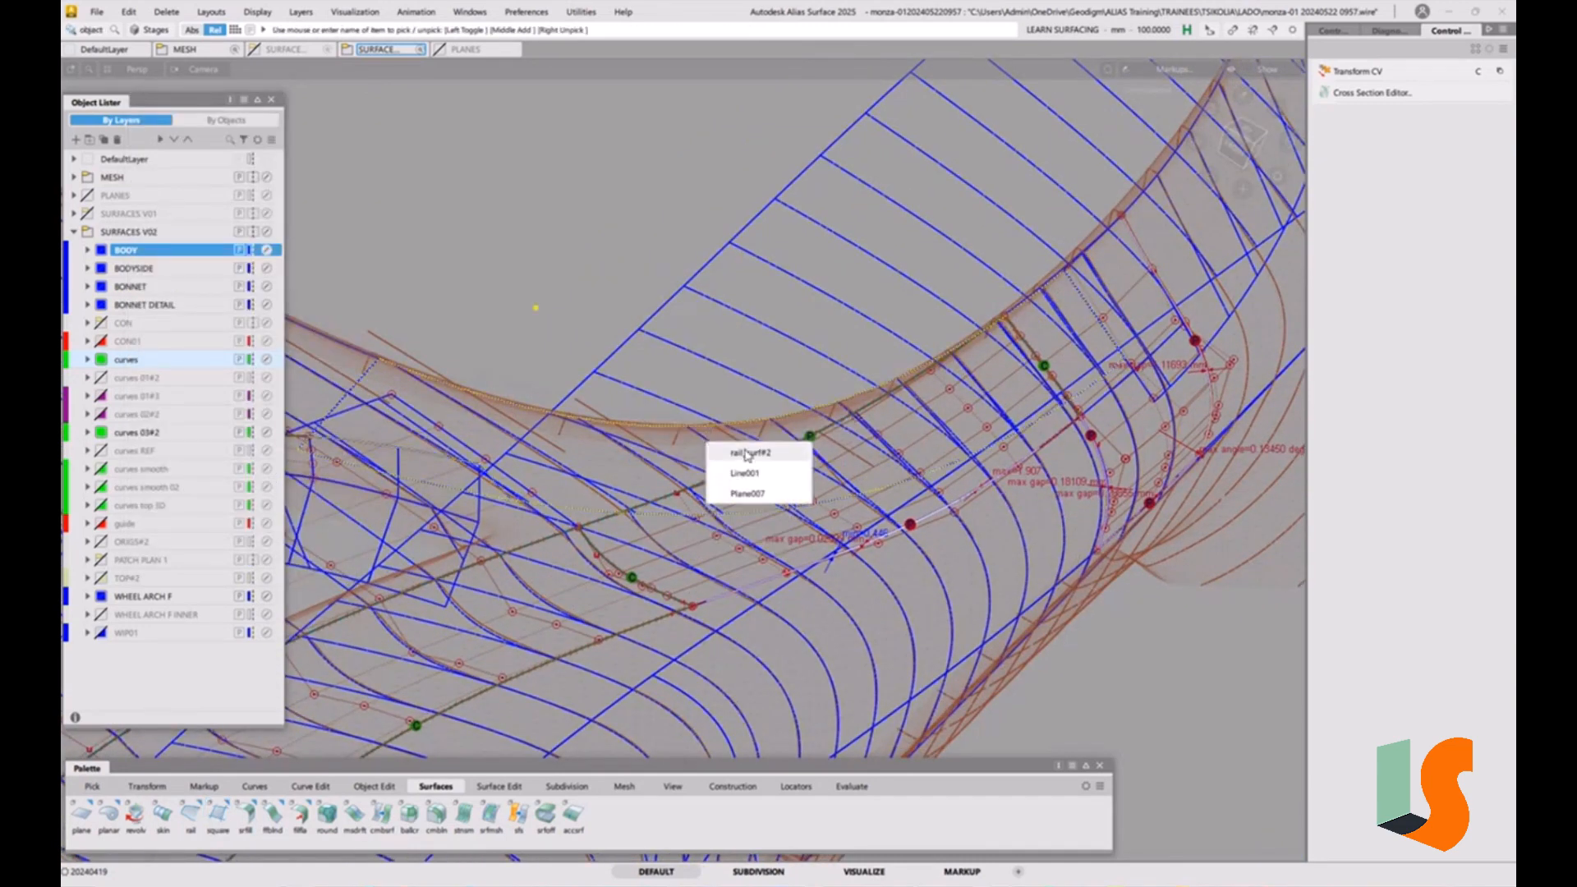
click(746, 453)
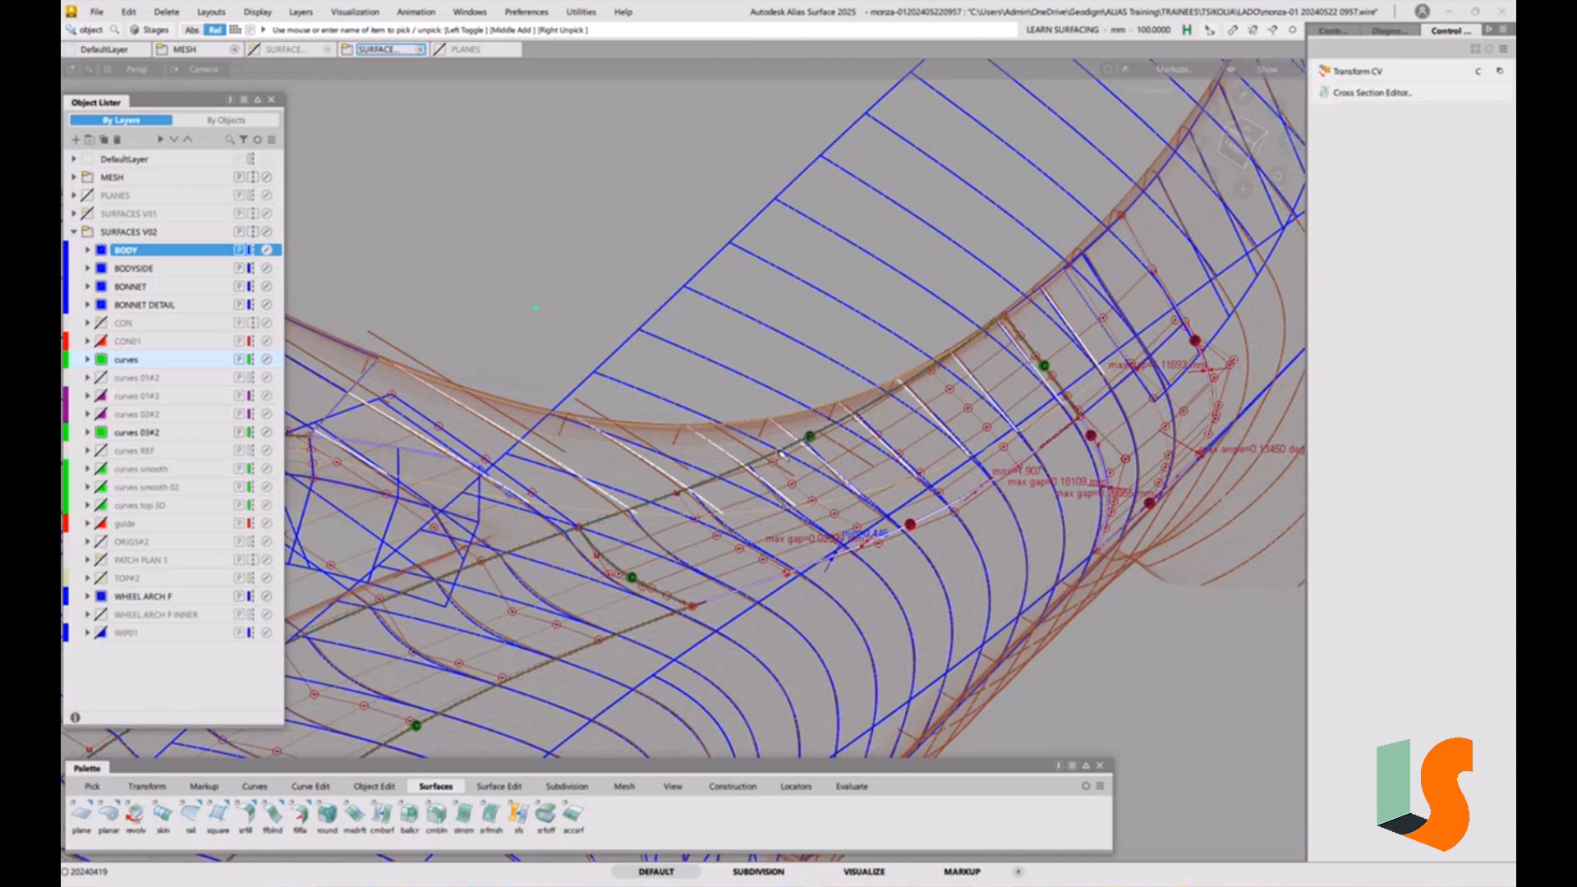
alt+shift+drag(780, 454, 610, 535)
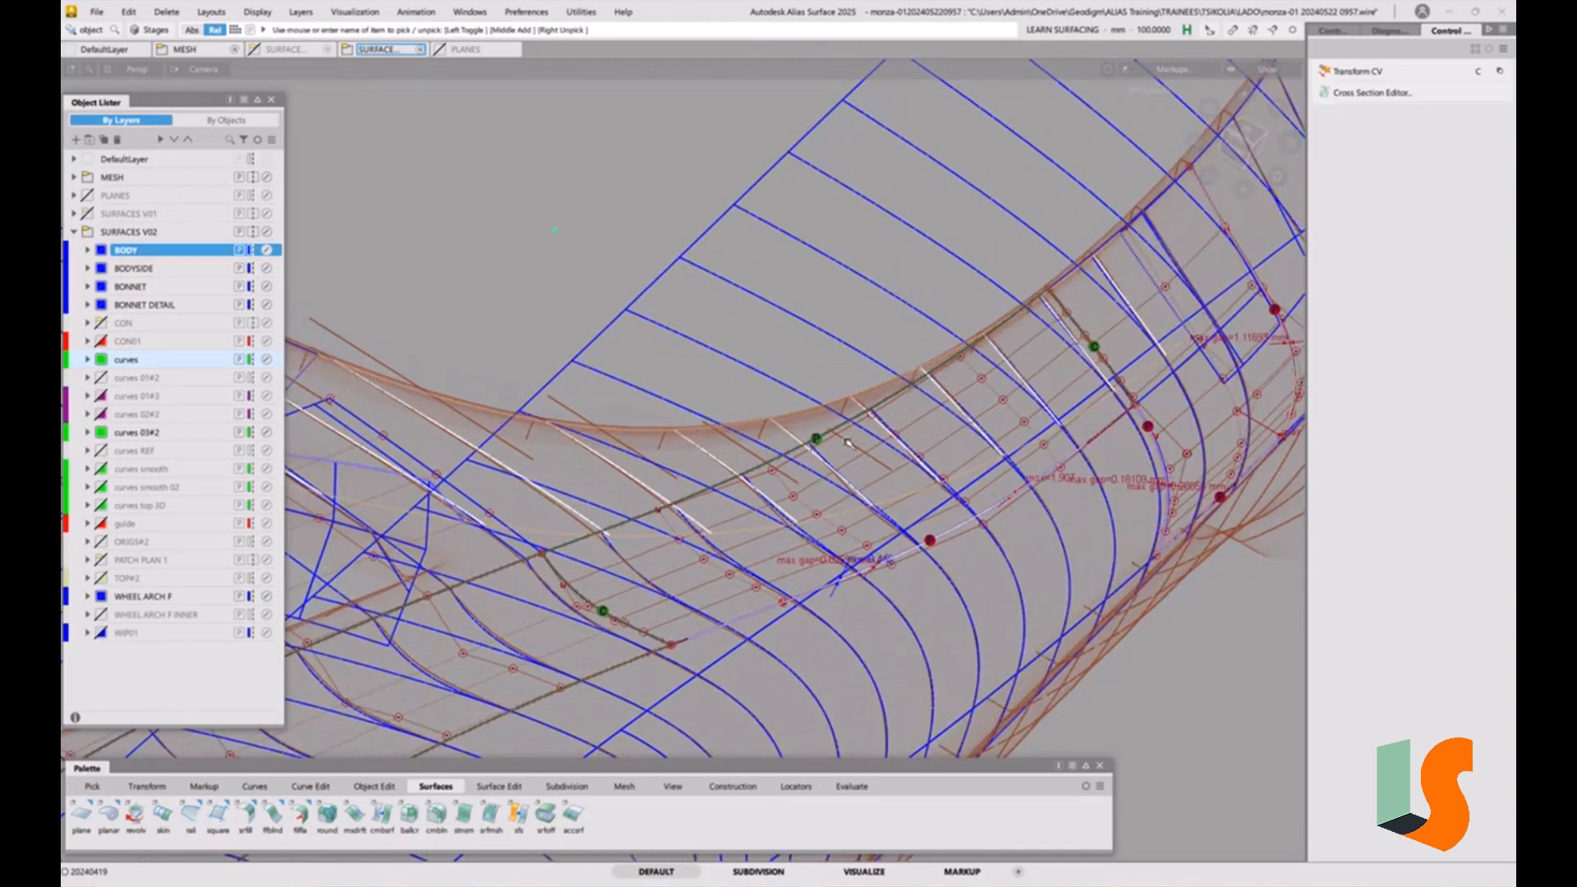
Delete the continuity locator on the upper edge of the new square surface
ctrl+shift+drag(840, 461, 845, 539)
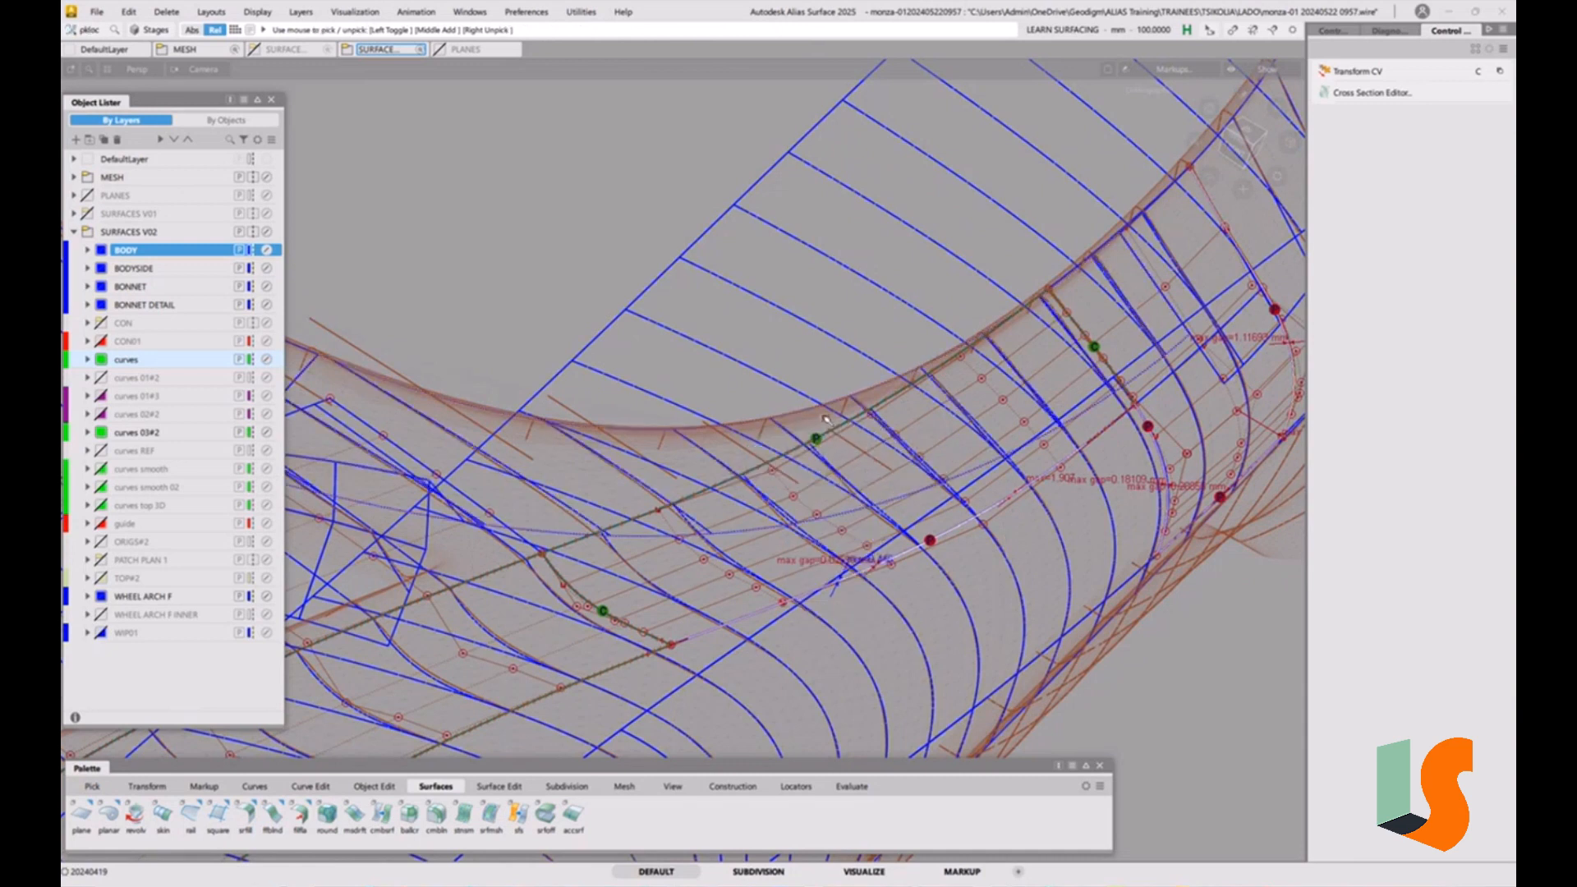
click(839, 451)
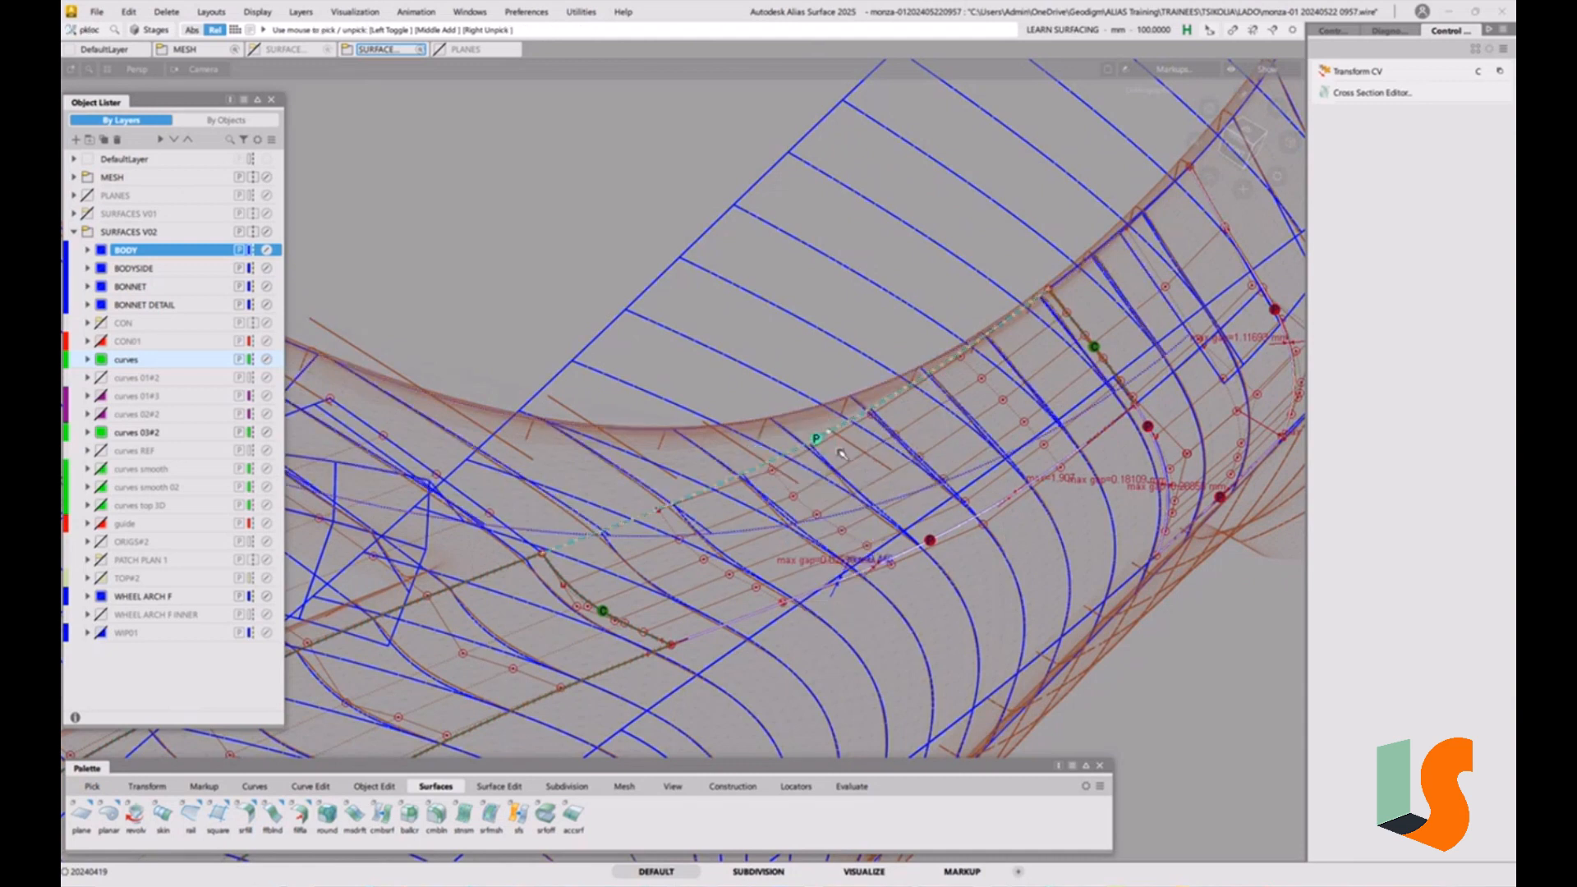
key(Delete)
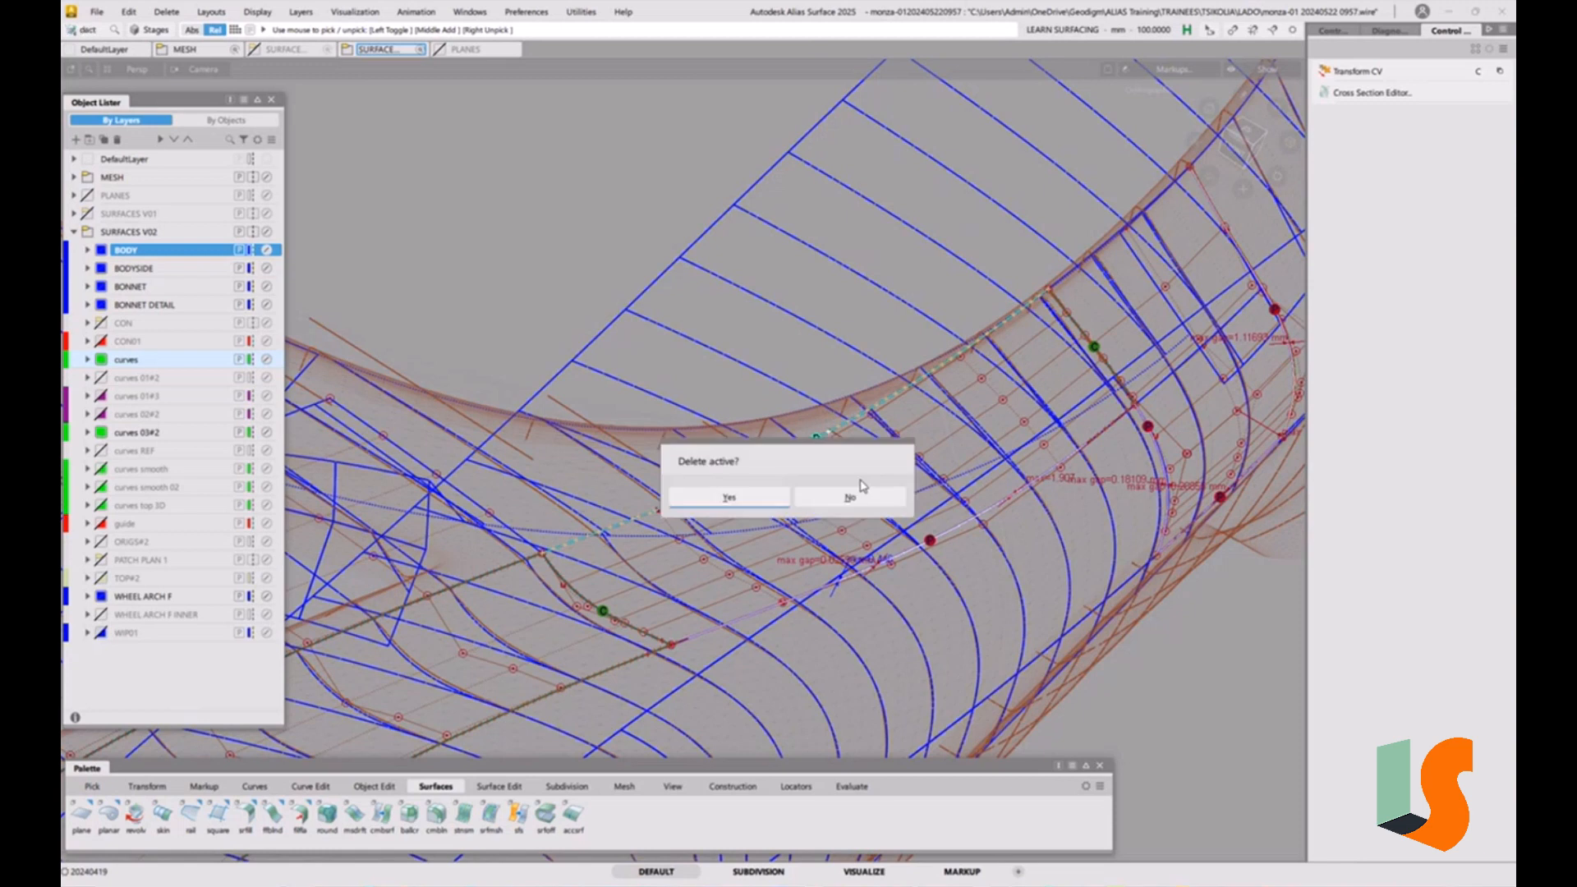
click(755, 497)
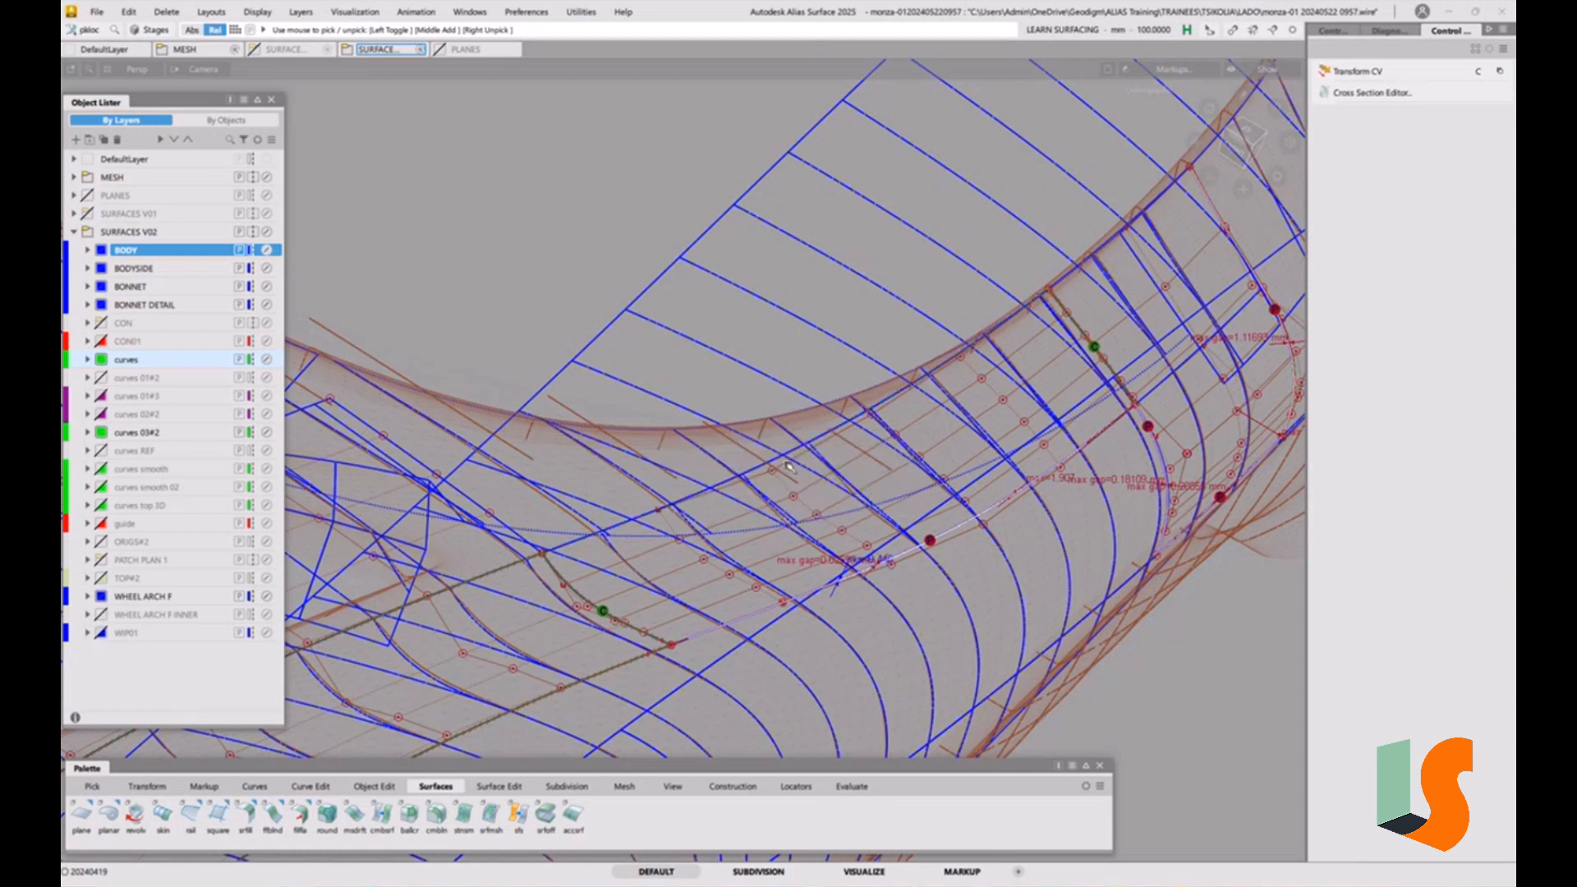
Pick the surfaces and curve meeting along the upper edge of the square surface one by one to examine them
alt+shift+drag(798, 454, 825, 393)
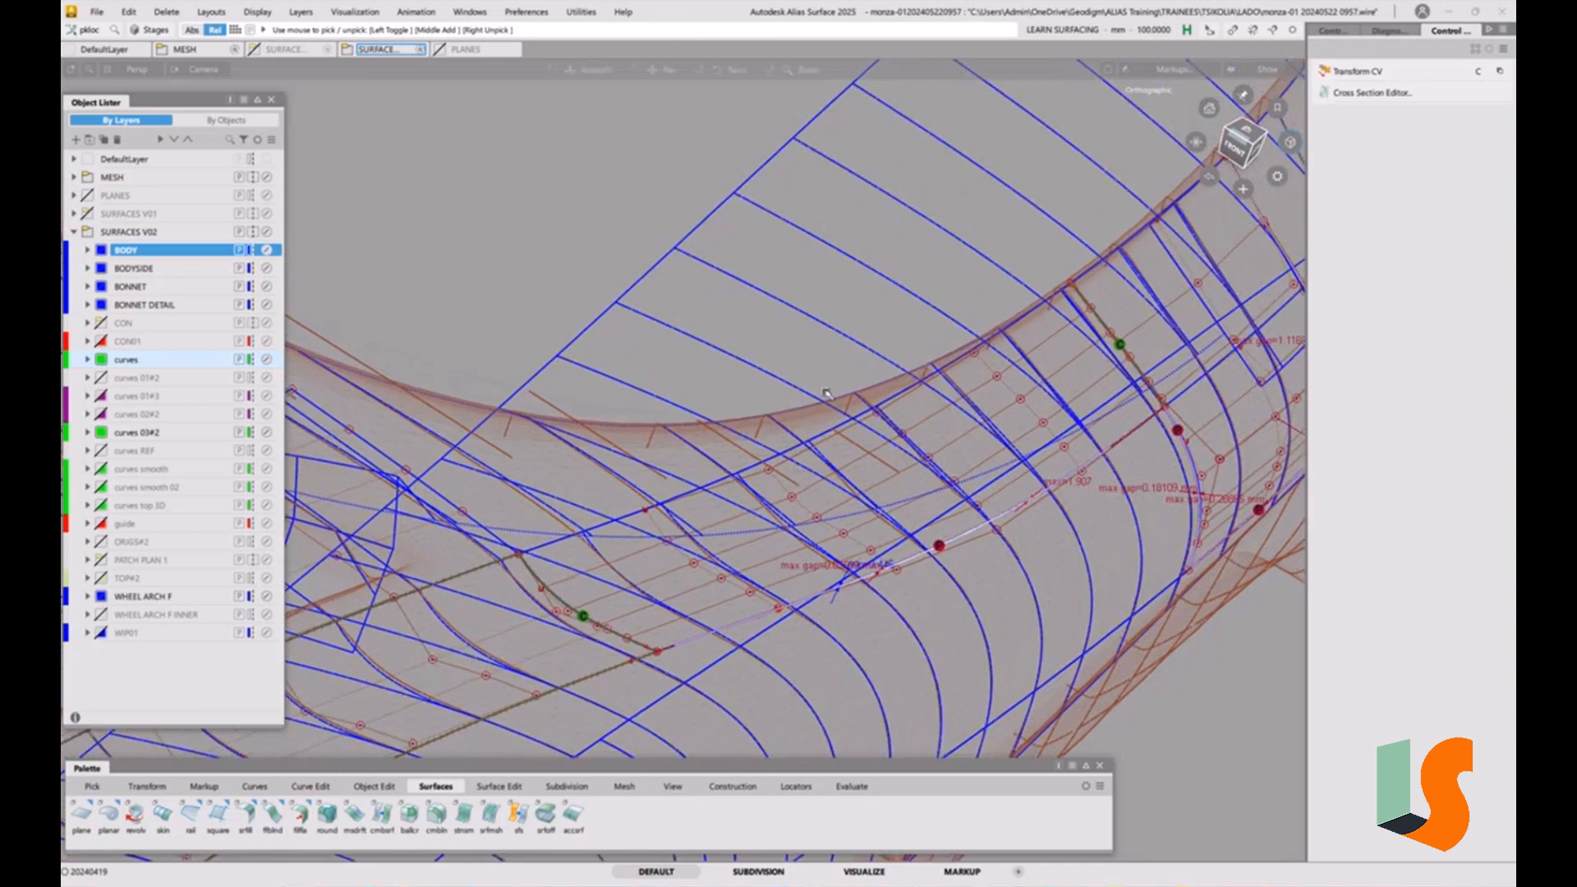
alt+shift+right_drag(834, 386, 813, 432)
alt+shift+middle_drag(823, 435, 885, 432)
ctrl+shift+drag(662, 433, 617, 448)
click(680, 434)
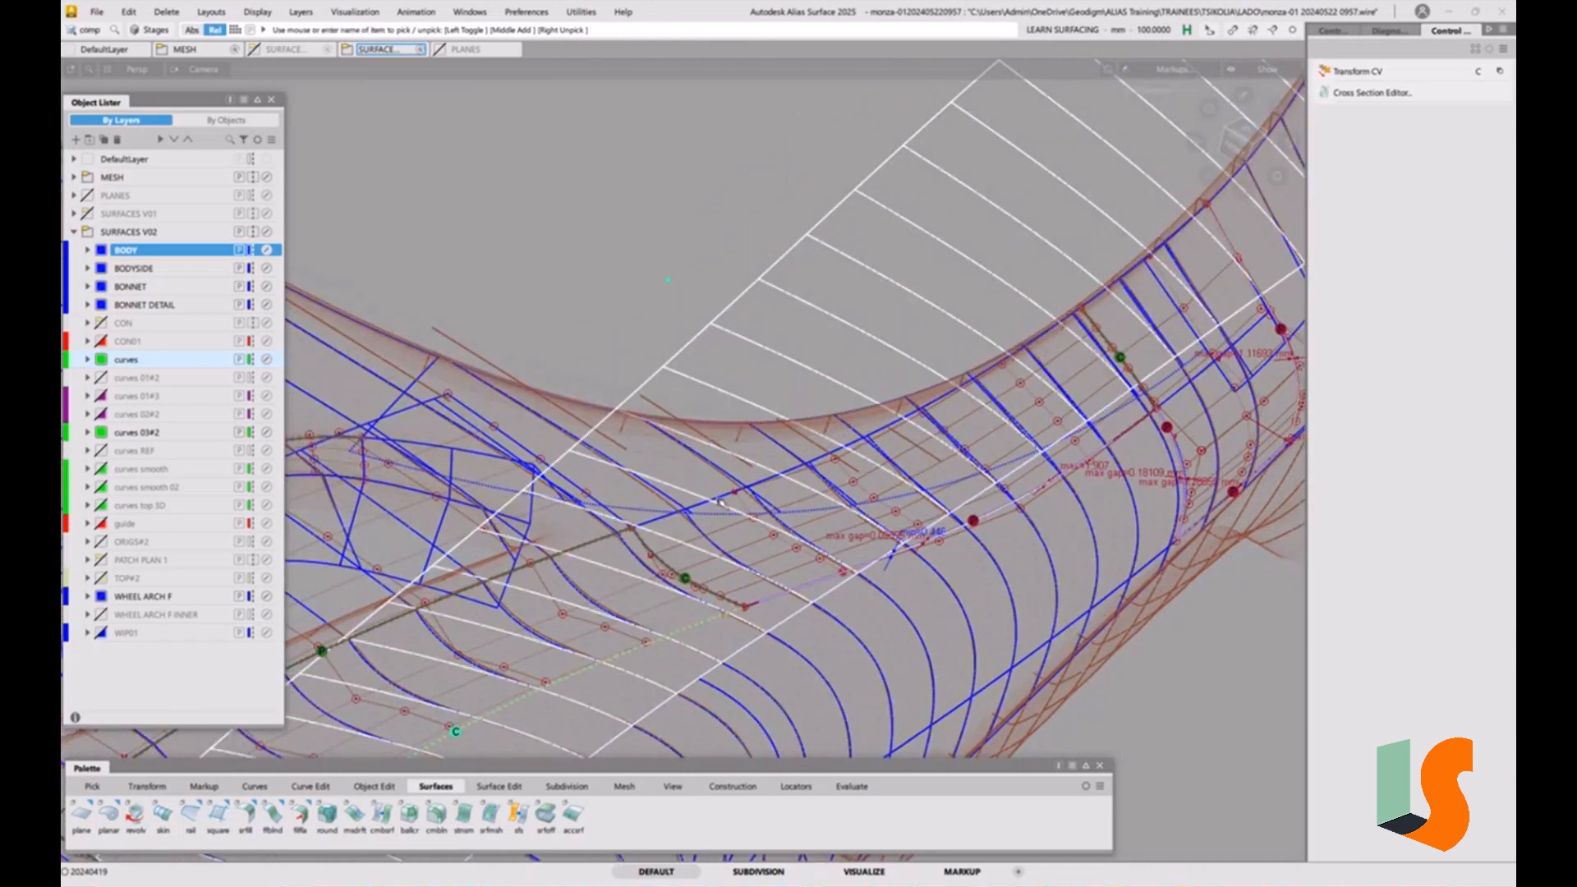
ctrl+shift+drag(501, 416, 465, 434)
click(538, 398)
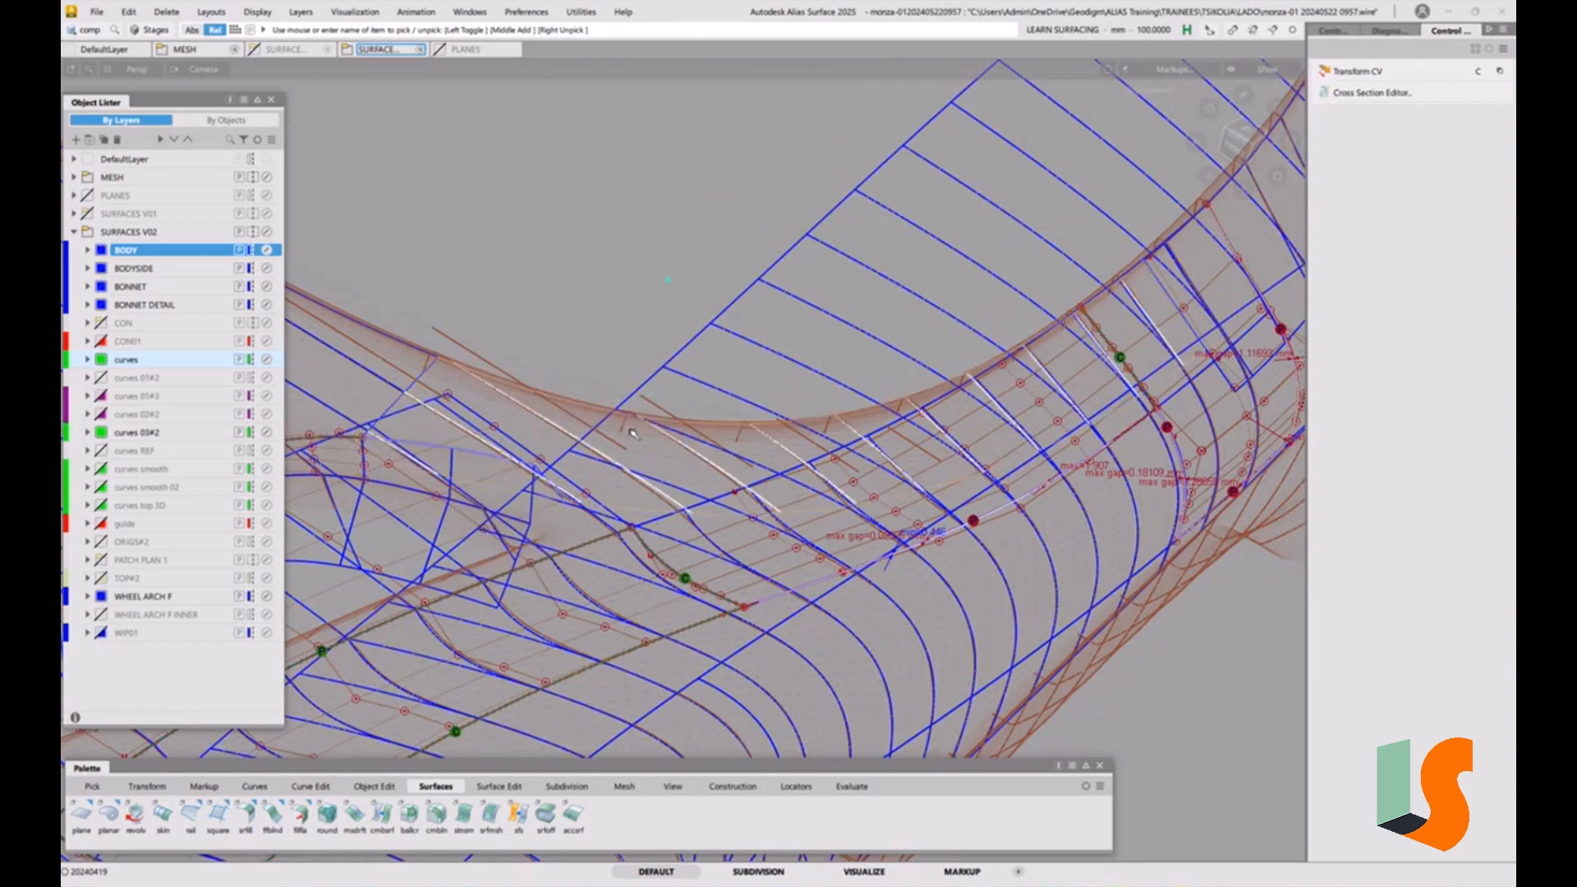
ctrl+shift+drag(849, 457, 865, 458)
click(840, 452)
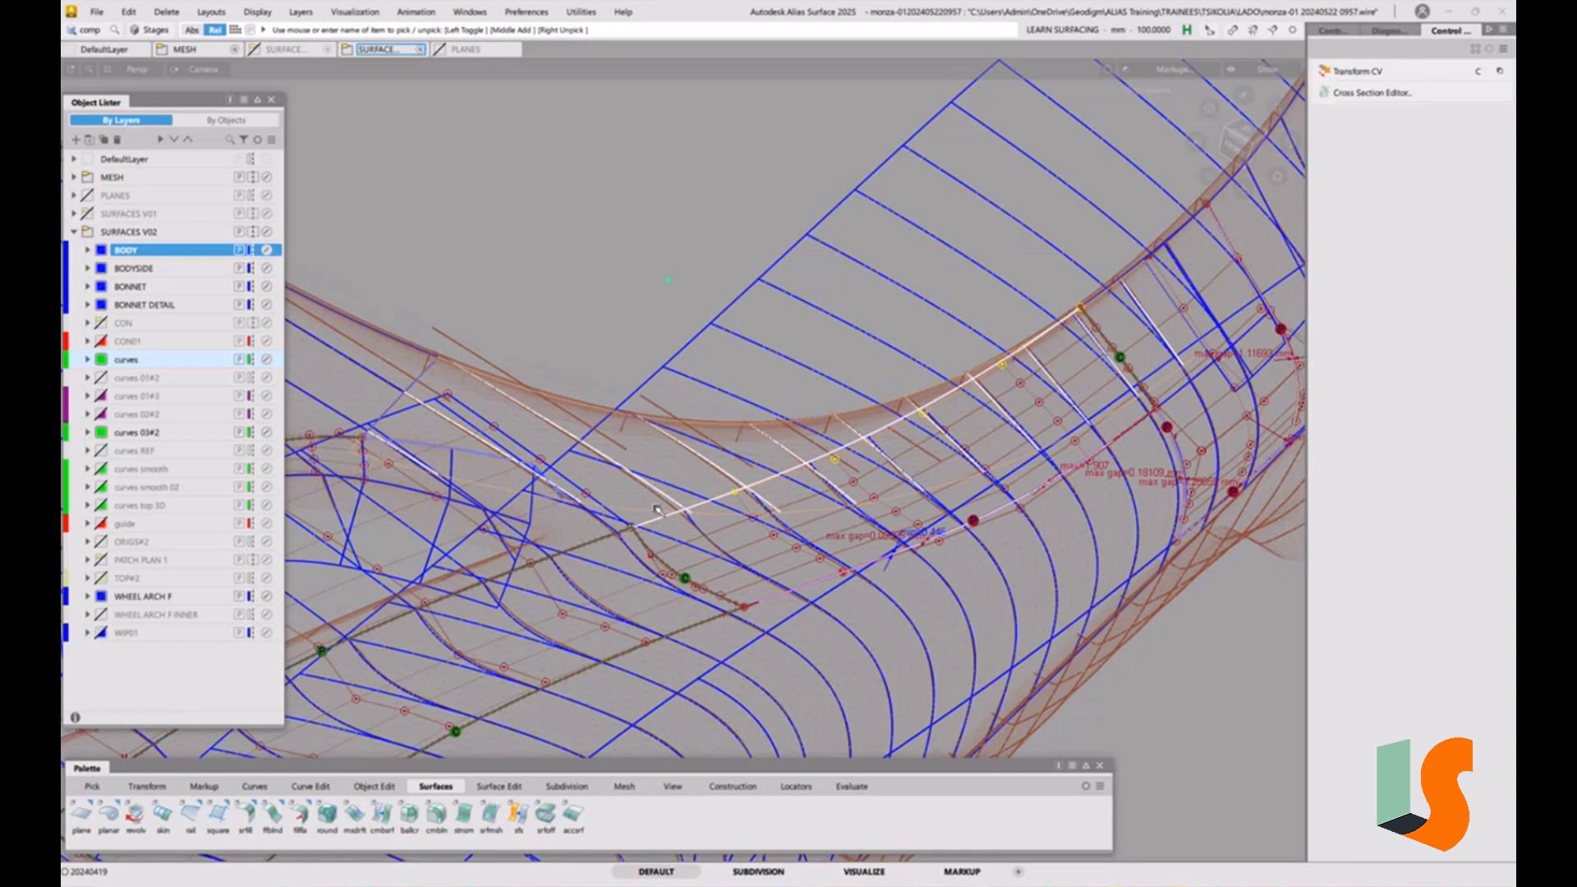
click(778, 472)
alt+shift+drag(804, 448, 971, 293)
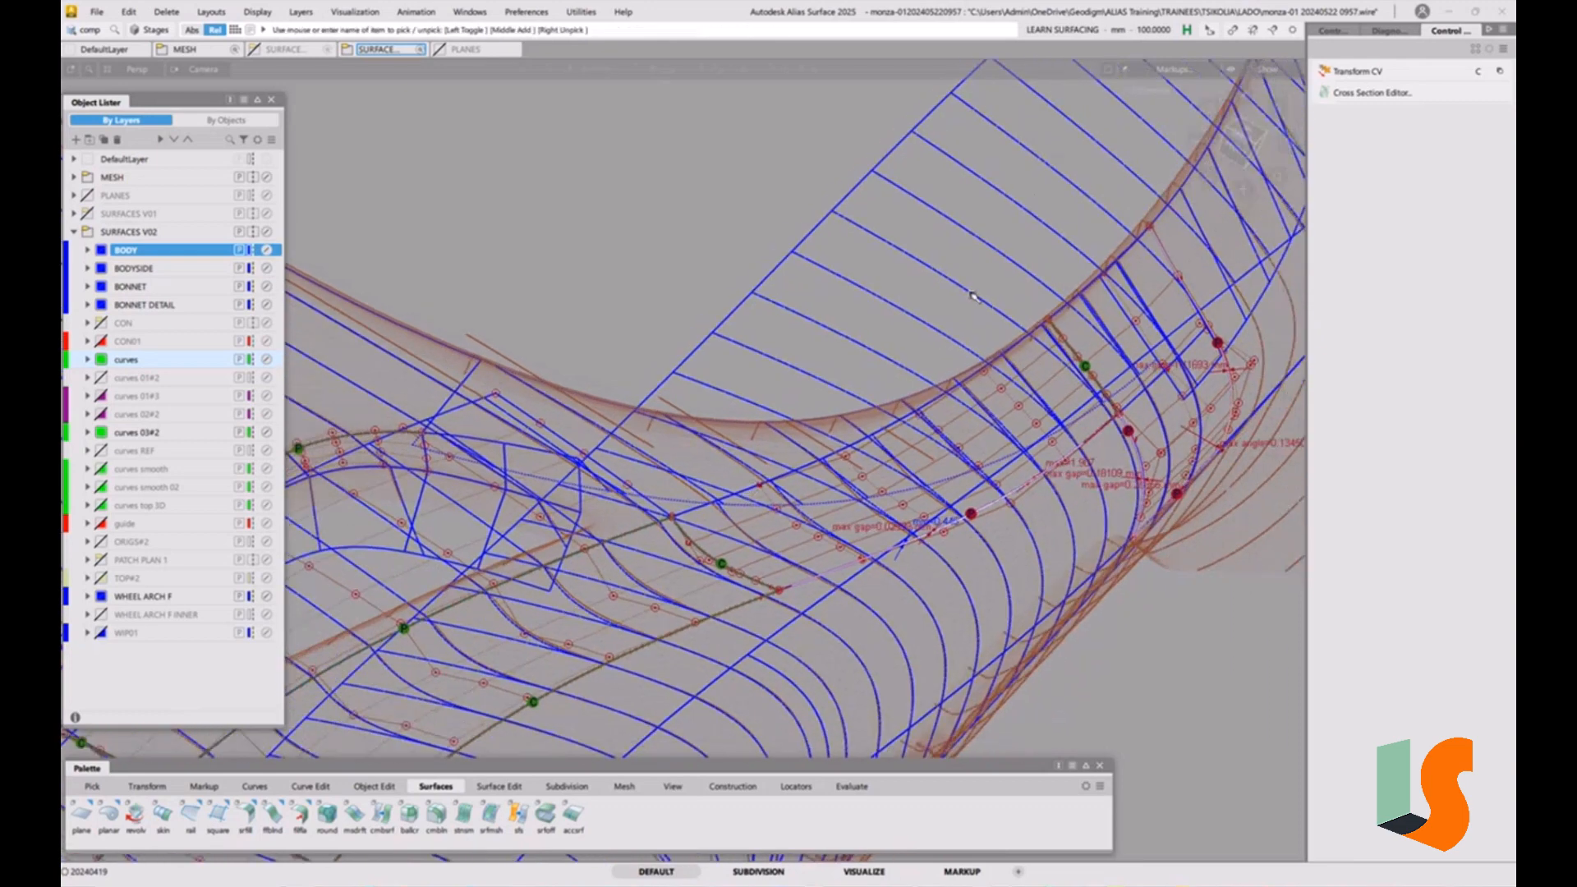
Clear the cross sections from all objects and hide the MESH layer folder
click(1343, 95)
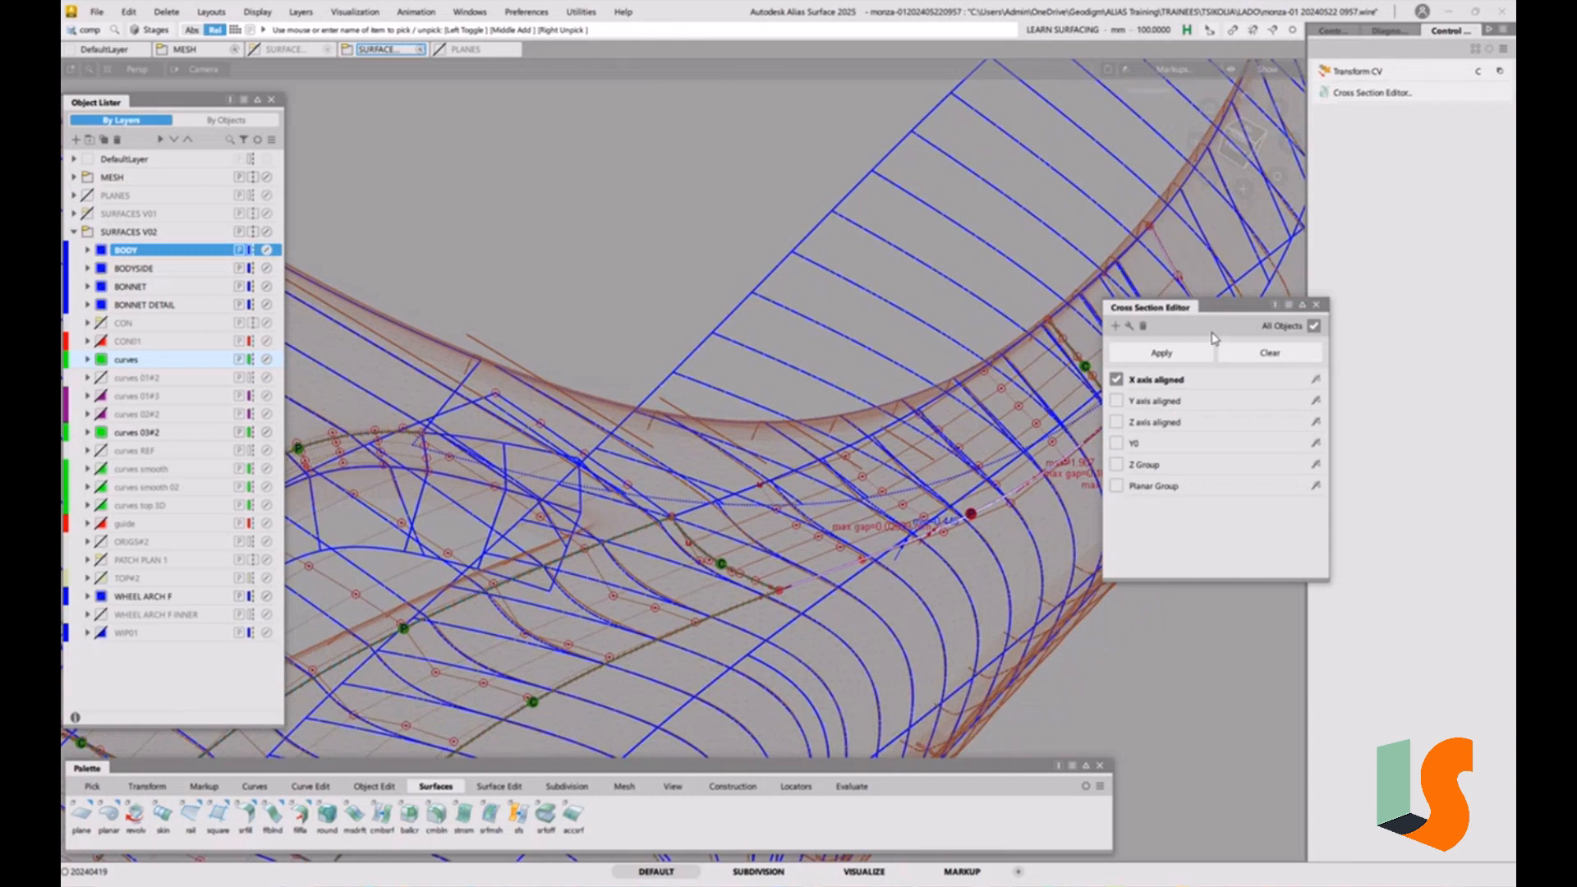
click(1295, 353)
click(1315, 305)
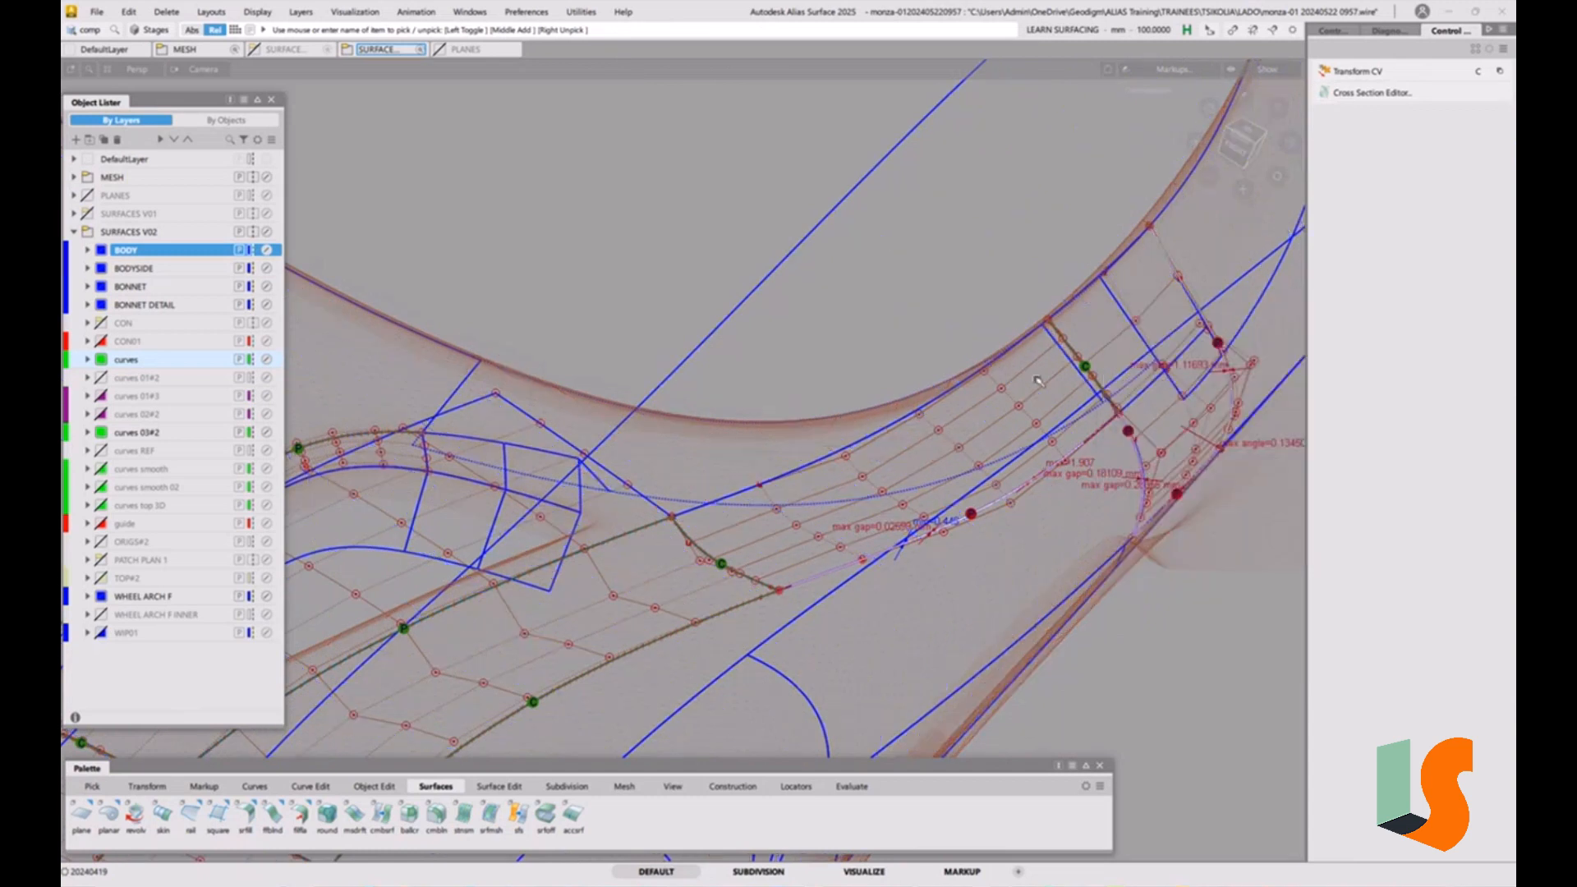
click(89, 177)
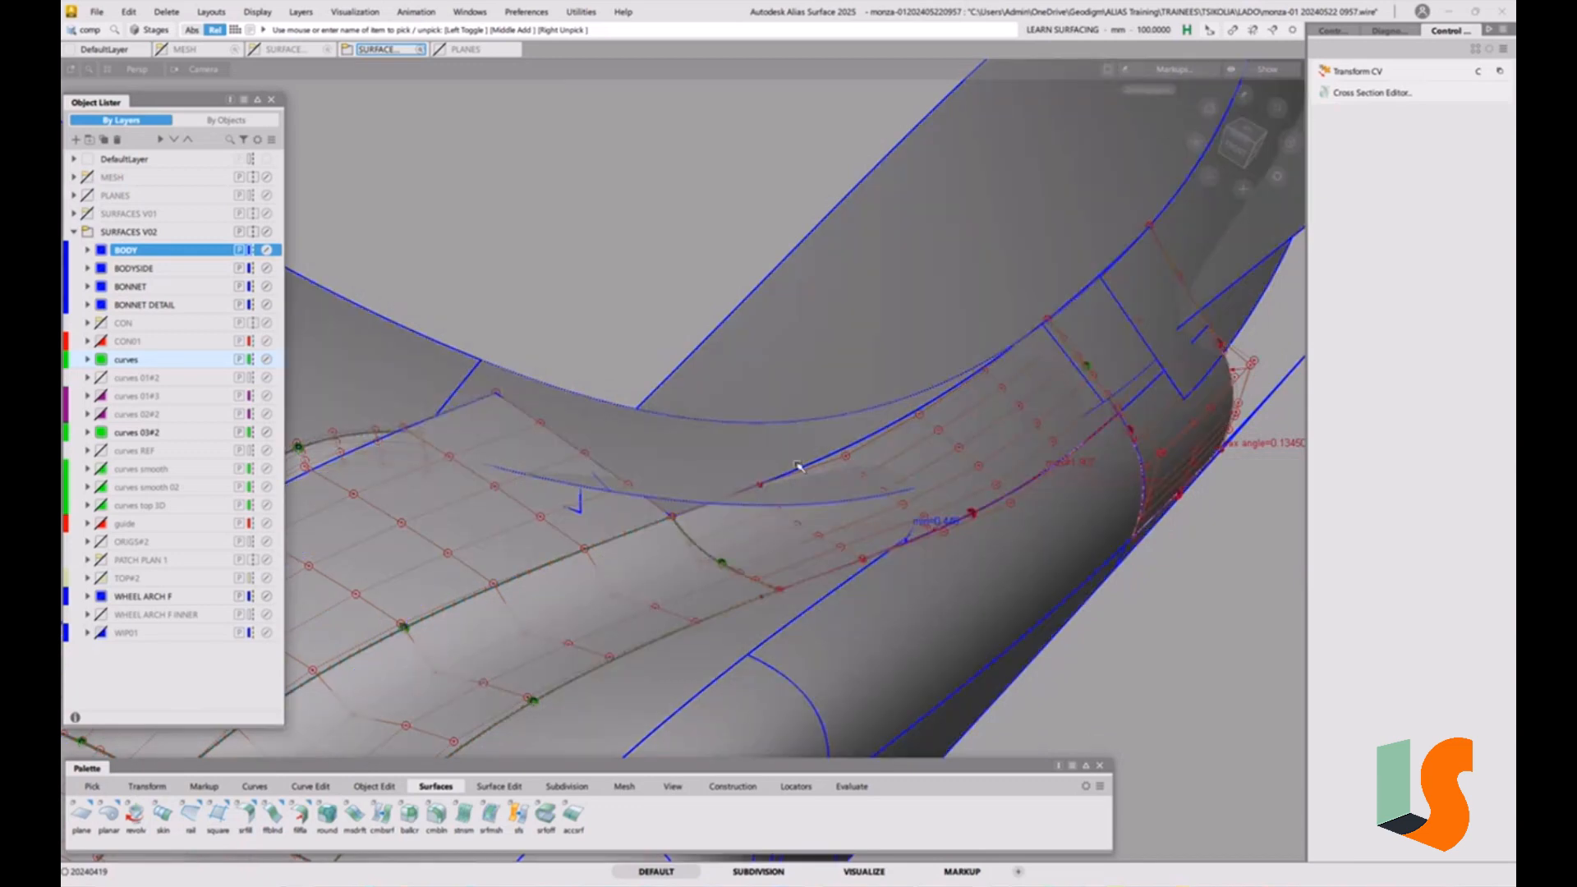
Add a G0 positional surface continuity locator on the short seam at the cockpit rim and compare the patches in wireframe and shaded display
alt+shift+drag(799, 466, 413, 467)
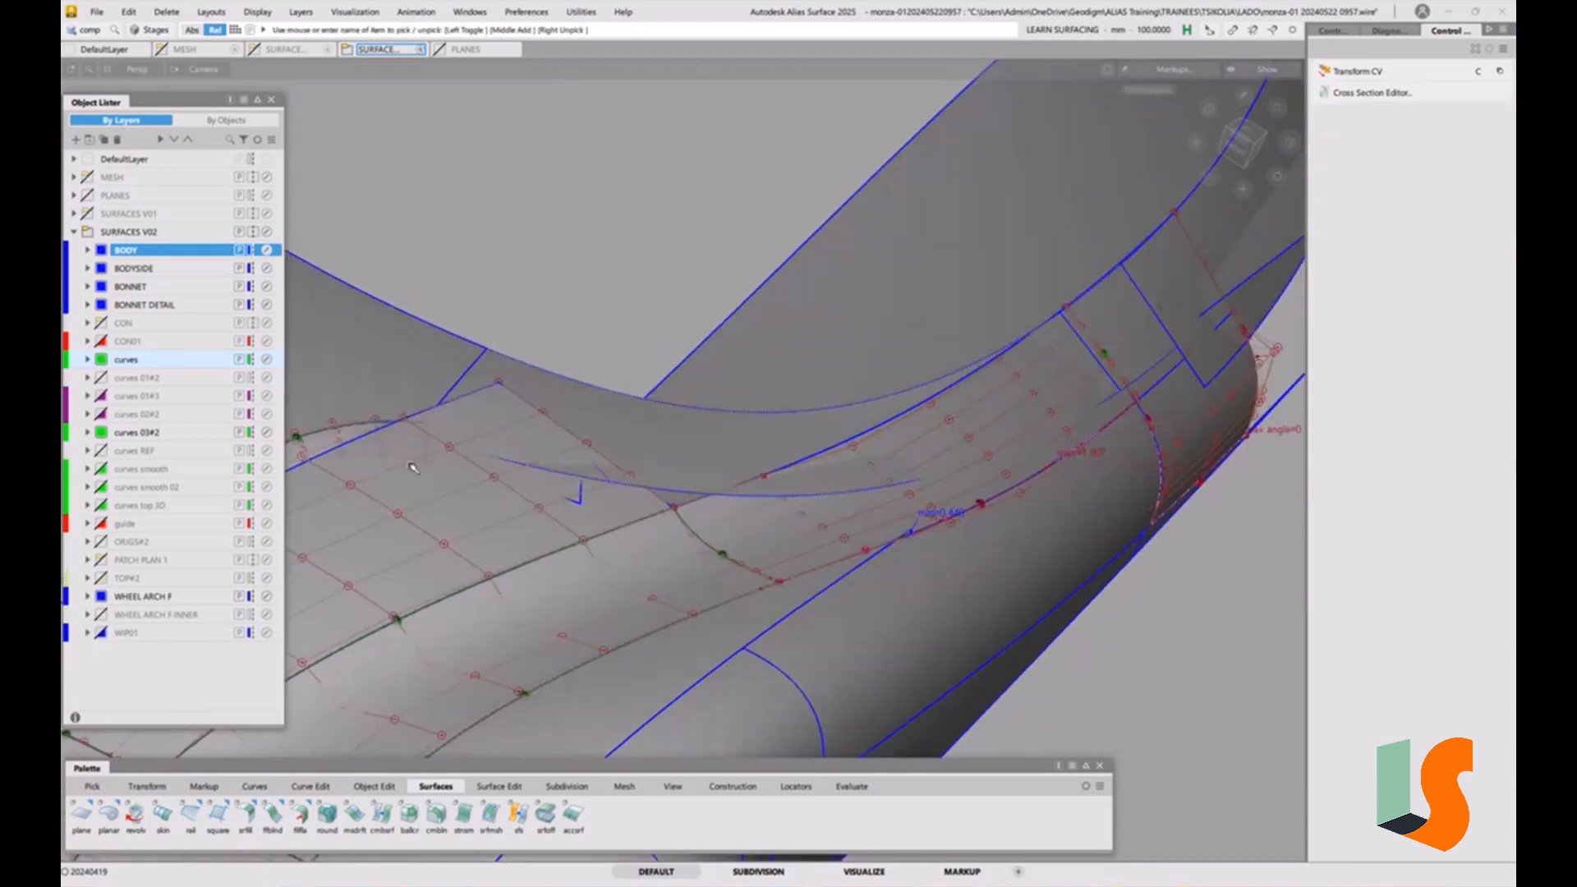
alt+shift+drag(824, 451, 670, 396)
alt+shift+drag(569, 380, 662, 410)
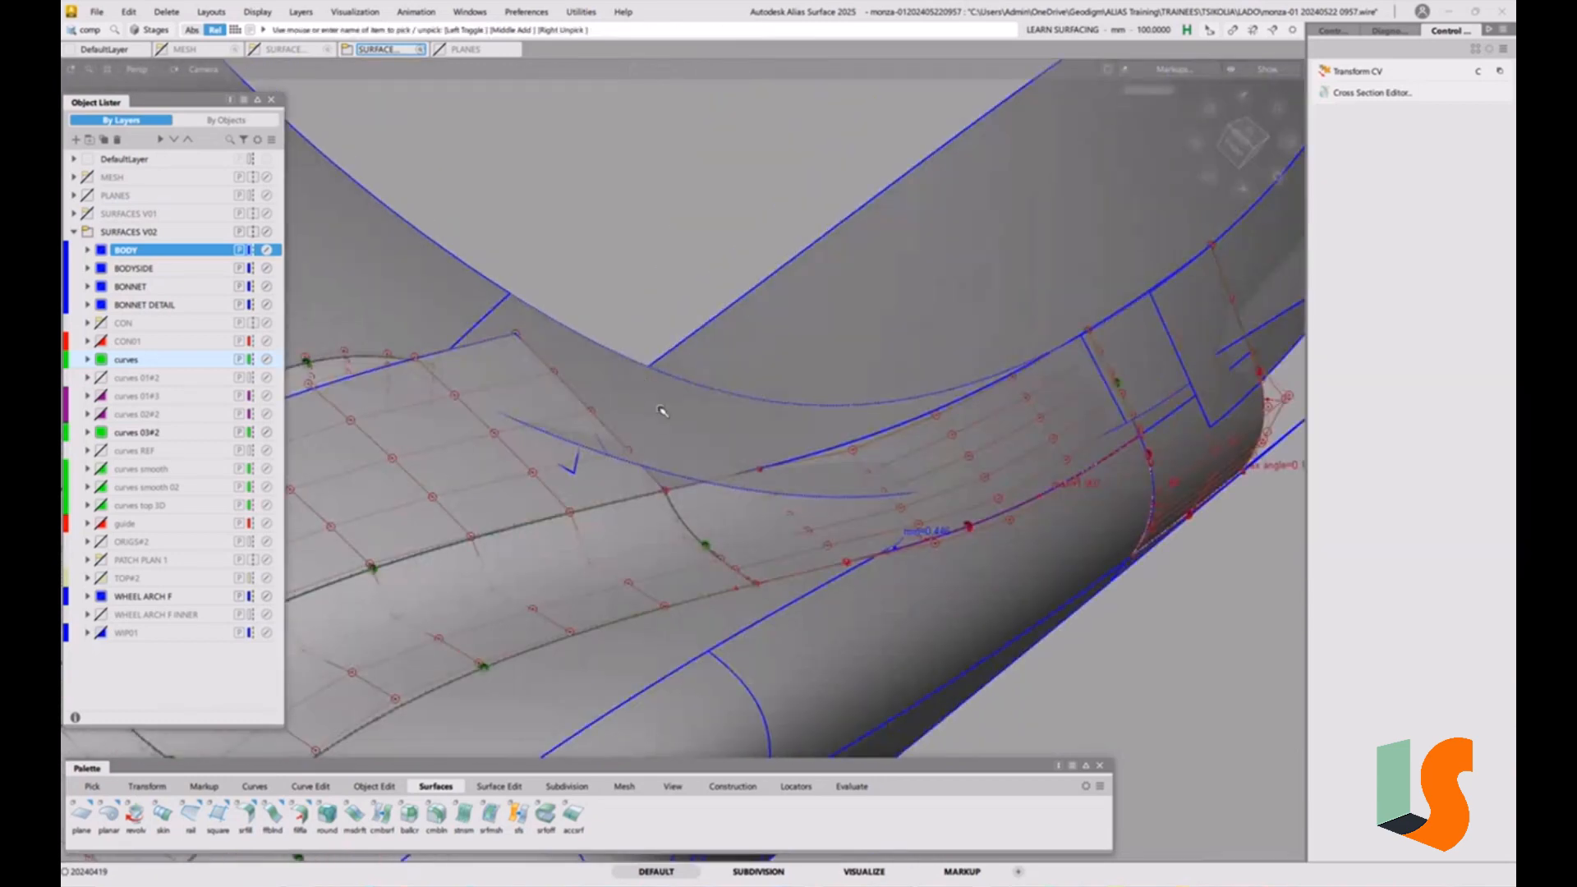
alt+shift+drag(901, 458, 955, 458)
mouse_move(863, 494)
alt+shift+mouse_down()
mouse_move(903, 485)
mouse_move(877, 475)
mouse_move(994, 408)
mouse_move(837, 459)
mouse_move(936, 441)
mouse_move(868, 374)
mouse_move(899, 377)
mouse_move(897, 452)
alt+shift+mouse_up()
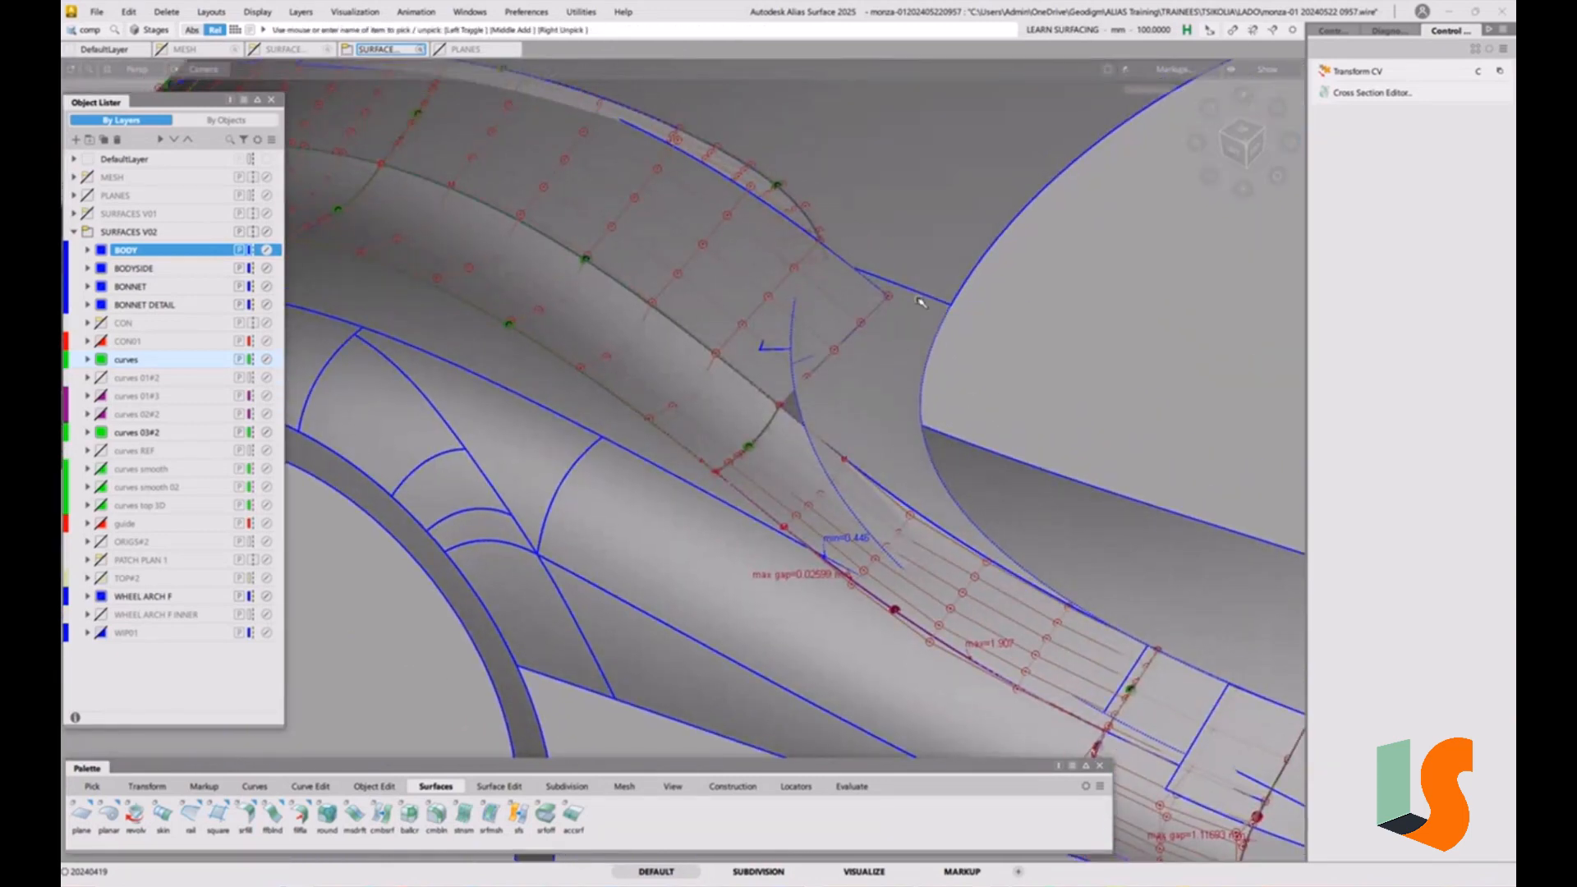
click(851, 786)
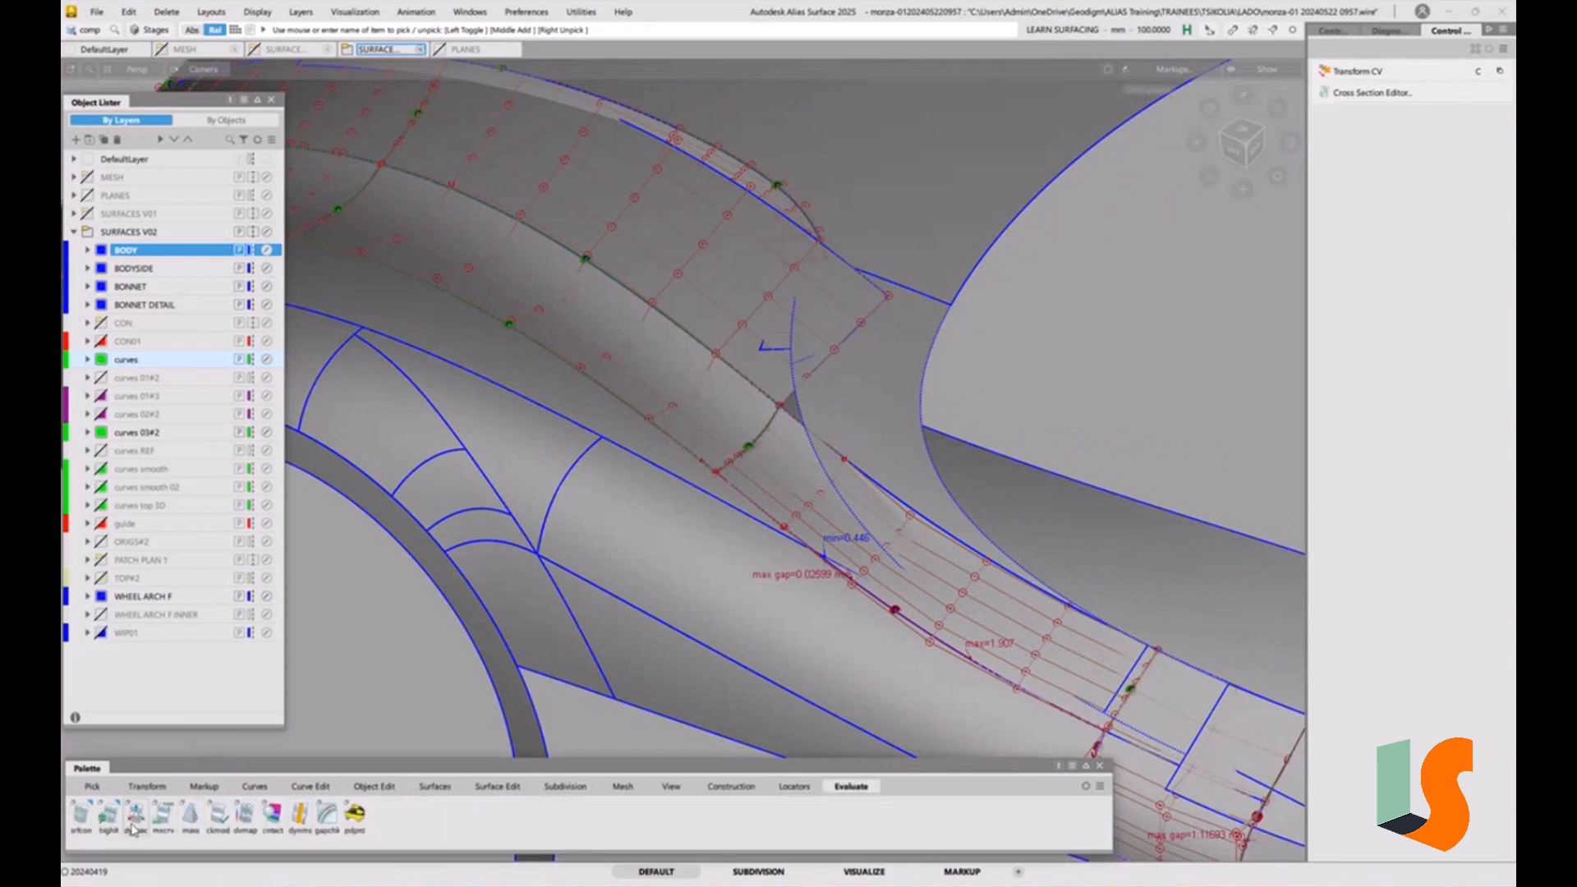
double_click(79, 821)
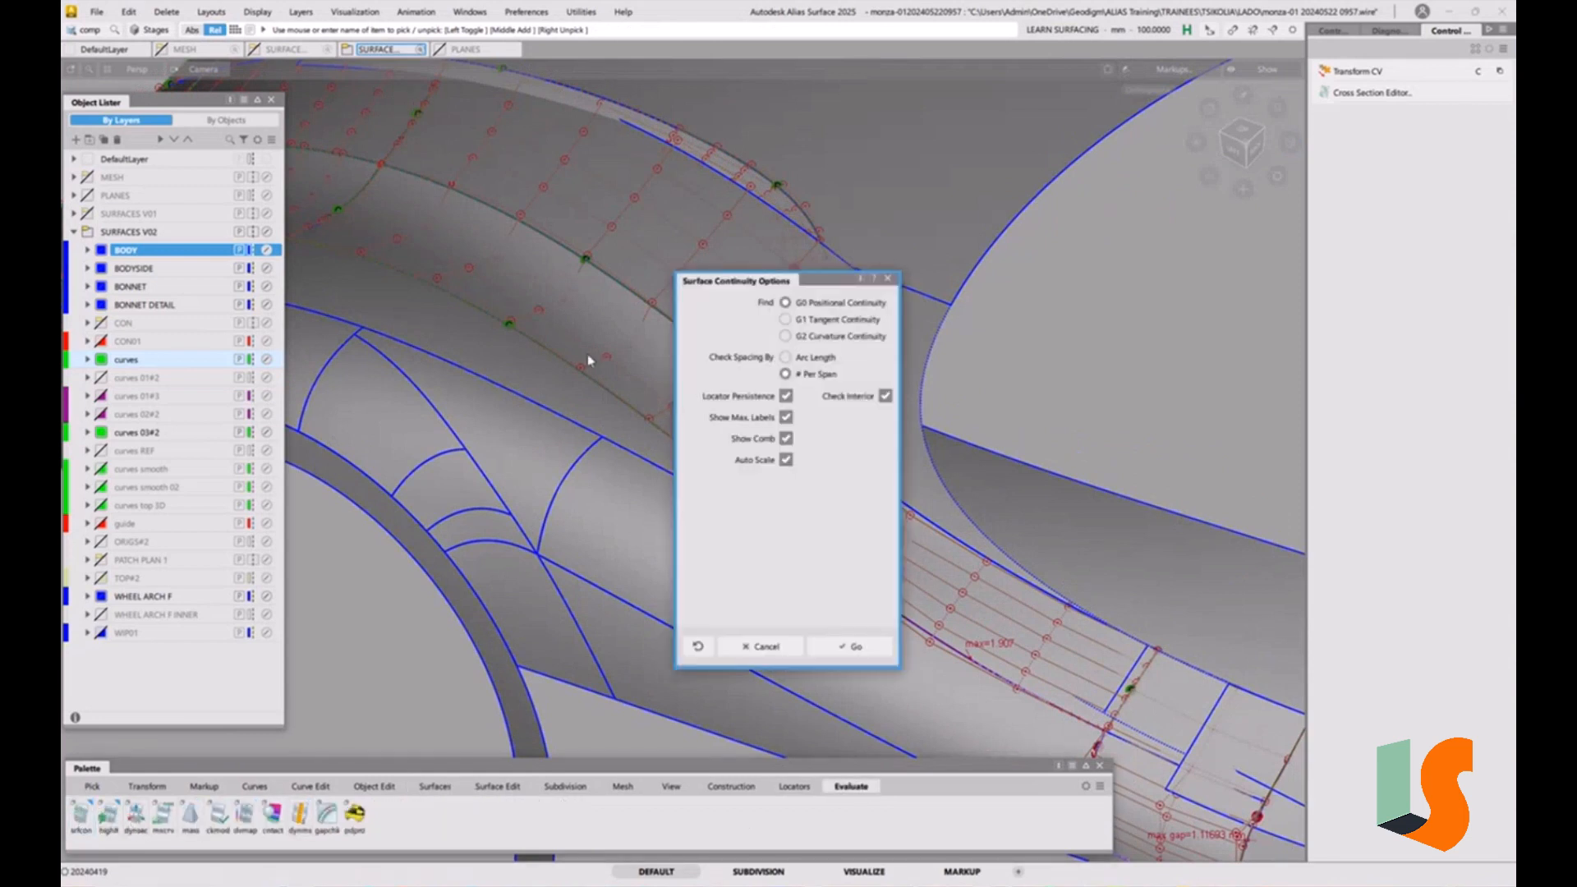
click(854, 647)
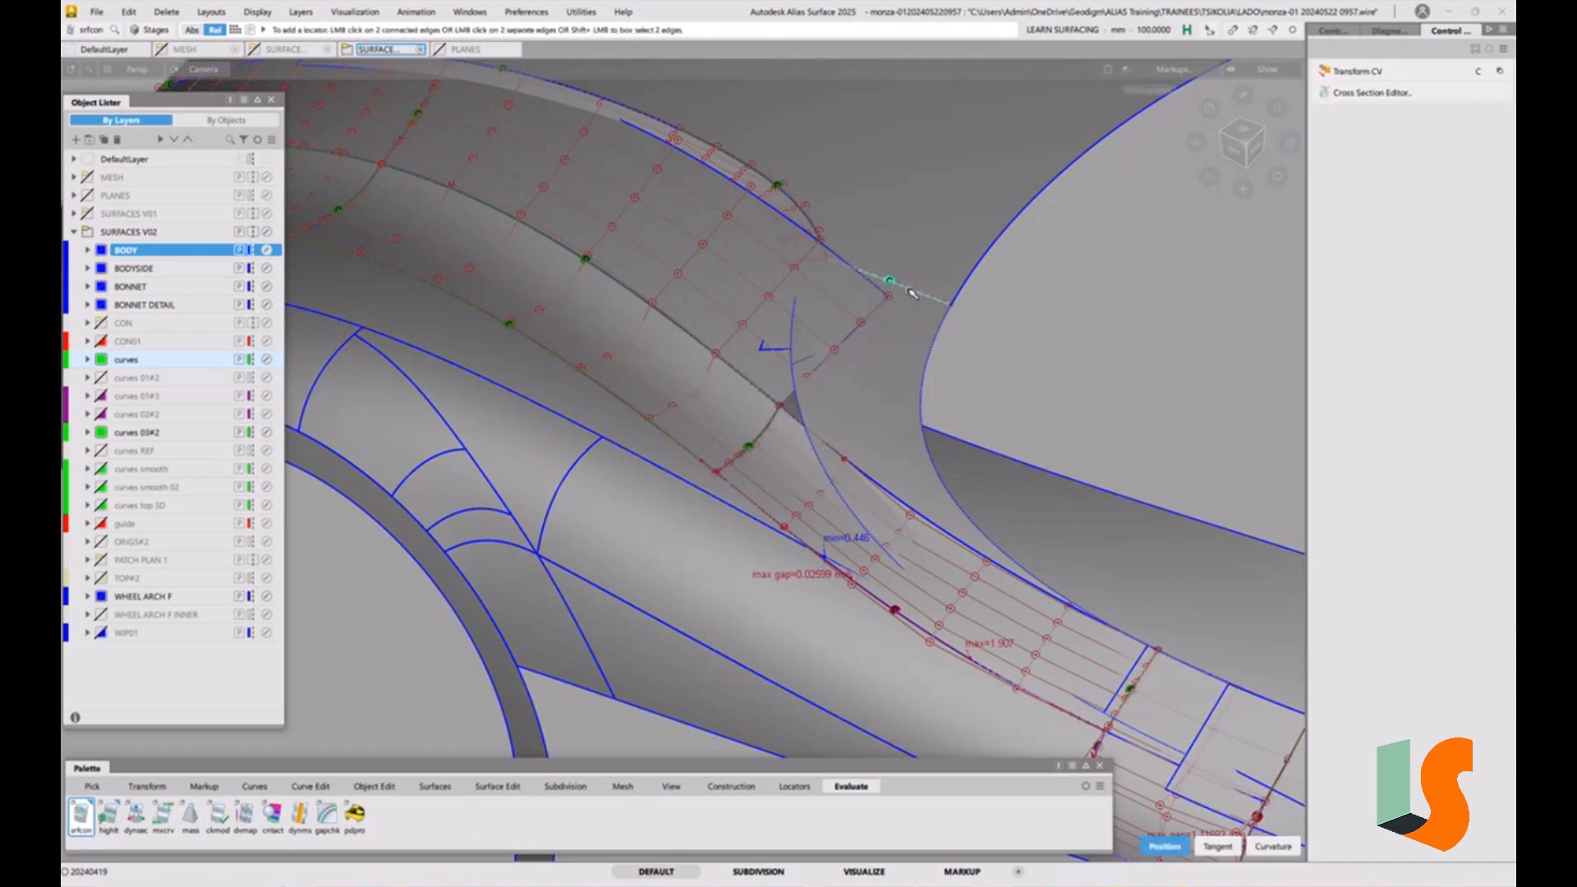
mouse_move(933, 467)
alt+shift+mouse_down()
mouse_move(957, 458)
mouse_move(924, 500)
alt+shift+mouse_up()
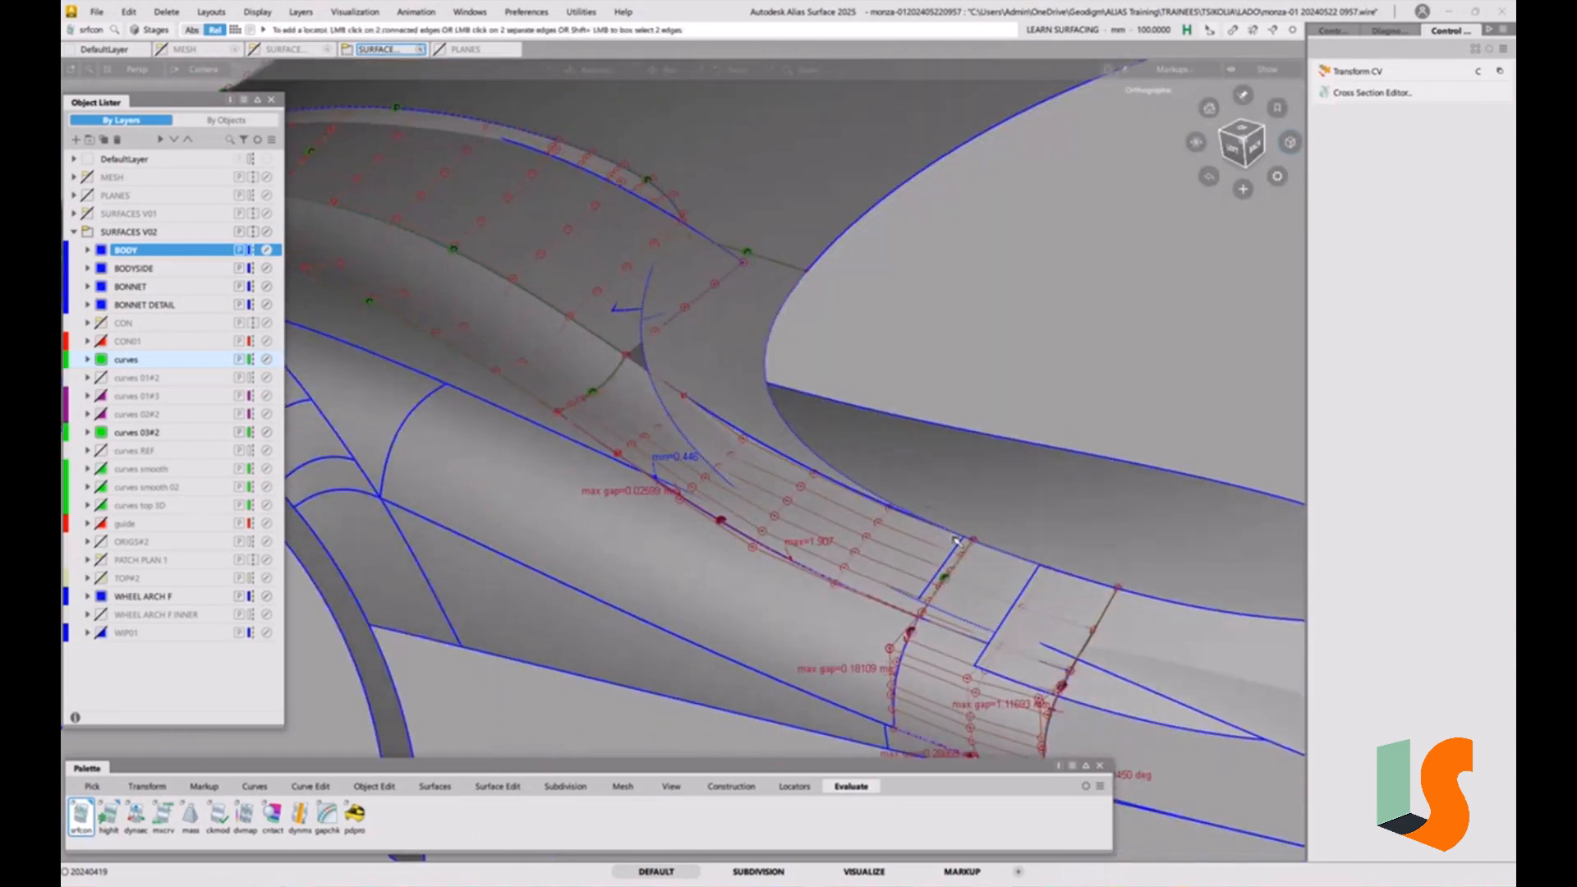
key(4)
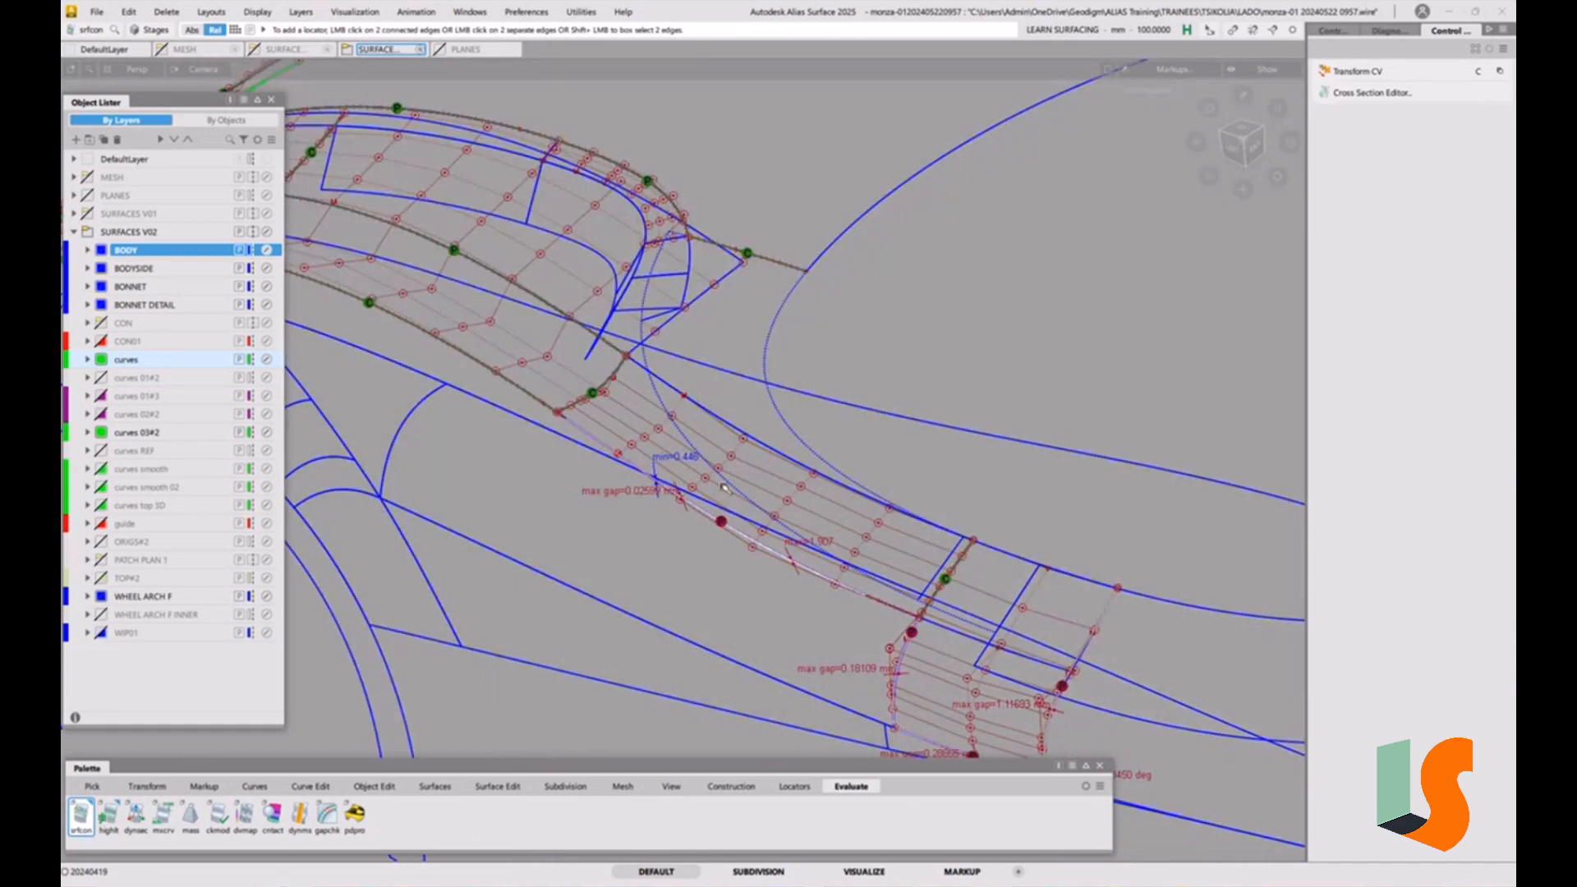
key(5)
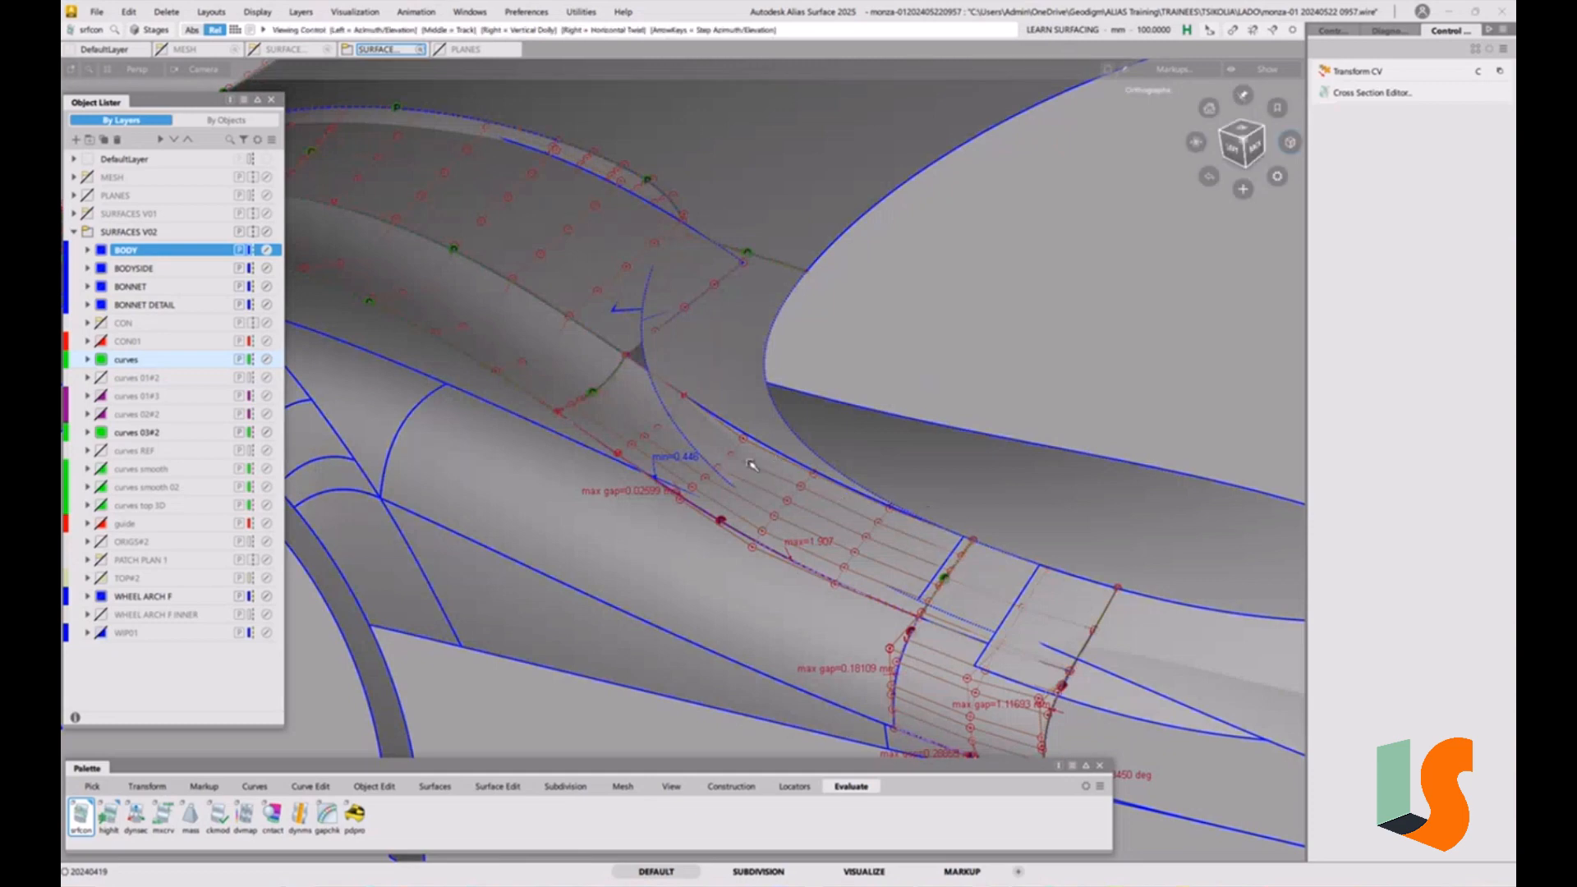